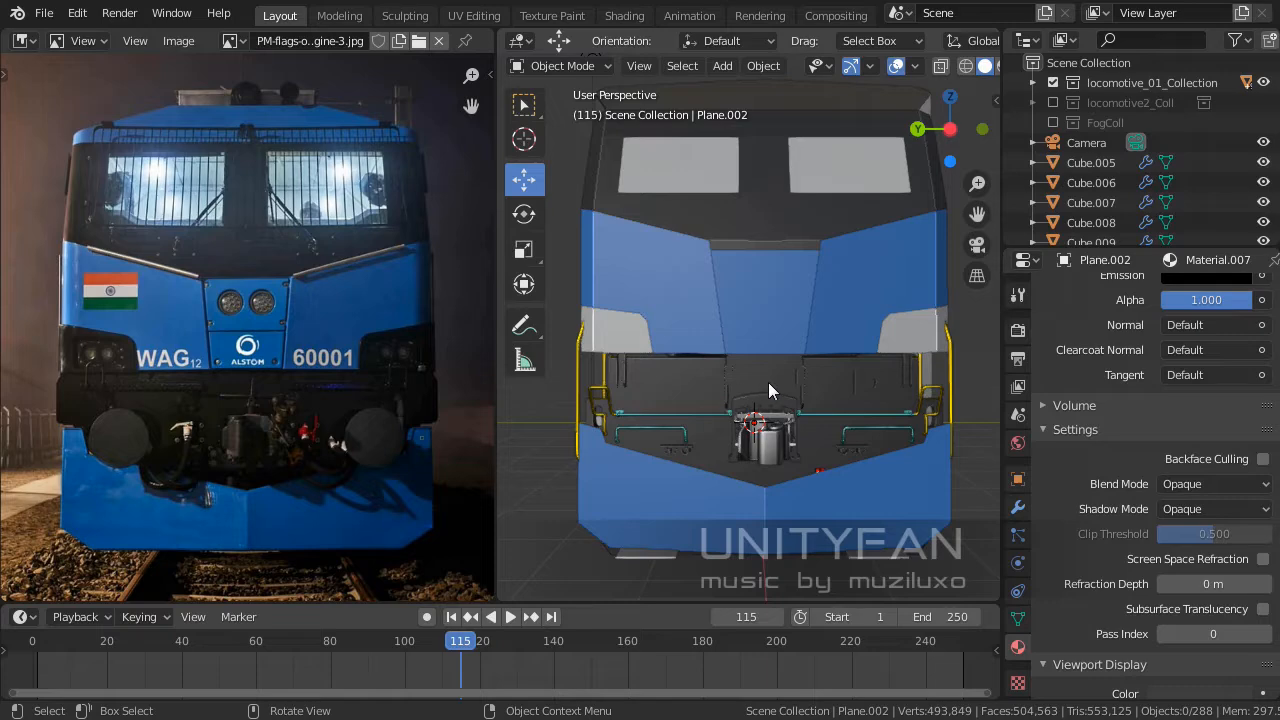
# Widen the 3D view and compare the locomotive's front end with the reference photo from several angles.
pyautogui.moveTo(768, 382)
pyautogui.mouseDown(button='middle')
pyautogui.moveTo(770, 396)
pyautogui.moveTo(773, 379)
pyautogui.mouseUp(button='middle')
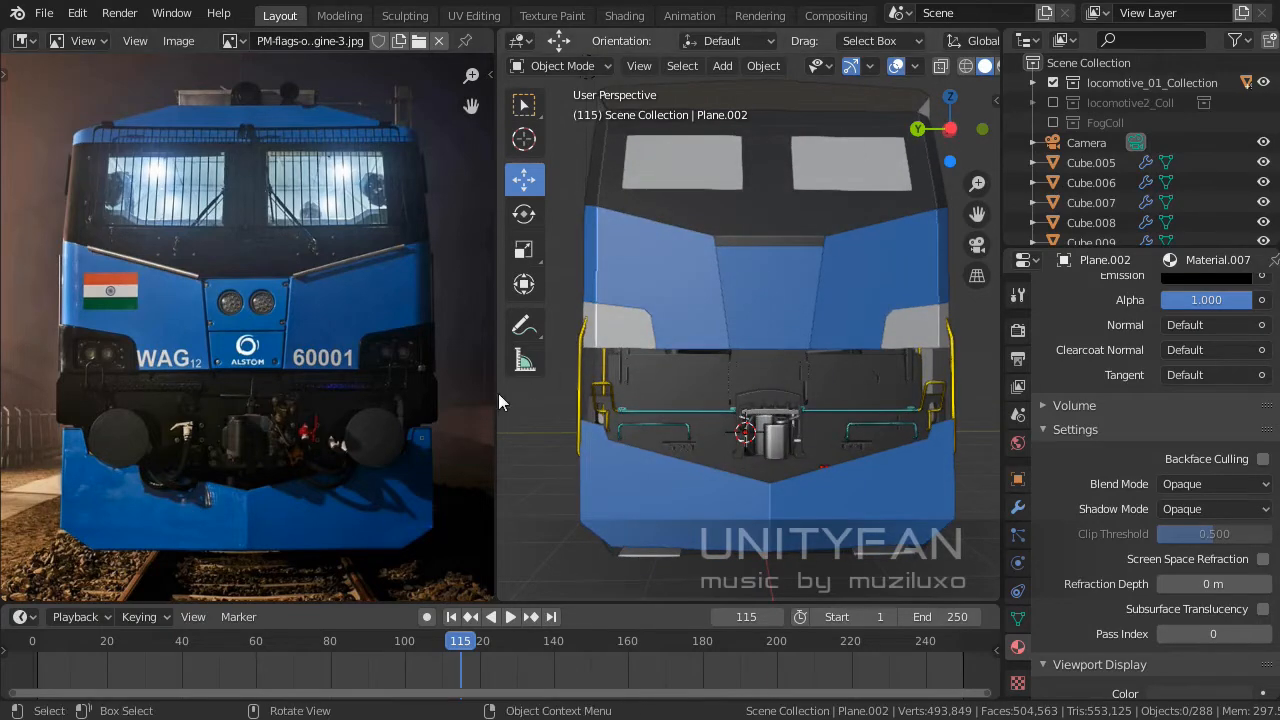
pyautogui.moveTo(497, 392); pyautogui.dragTo(445, 388)
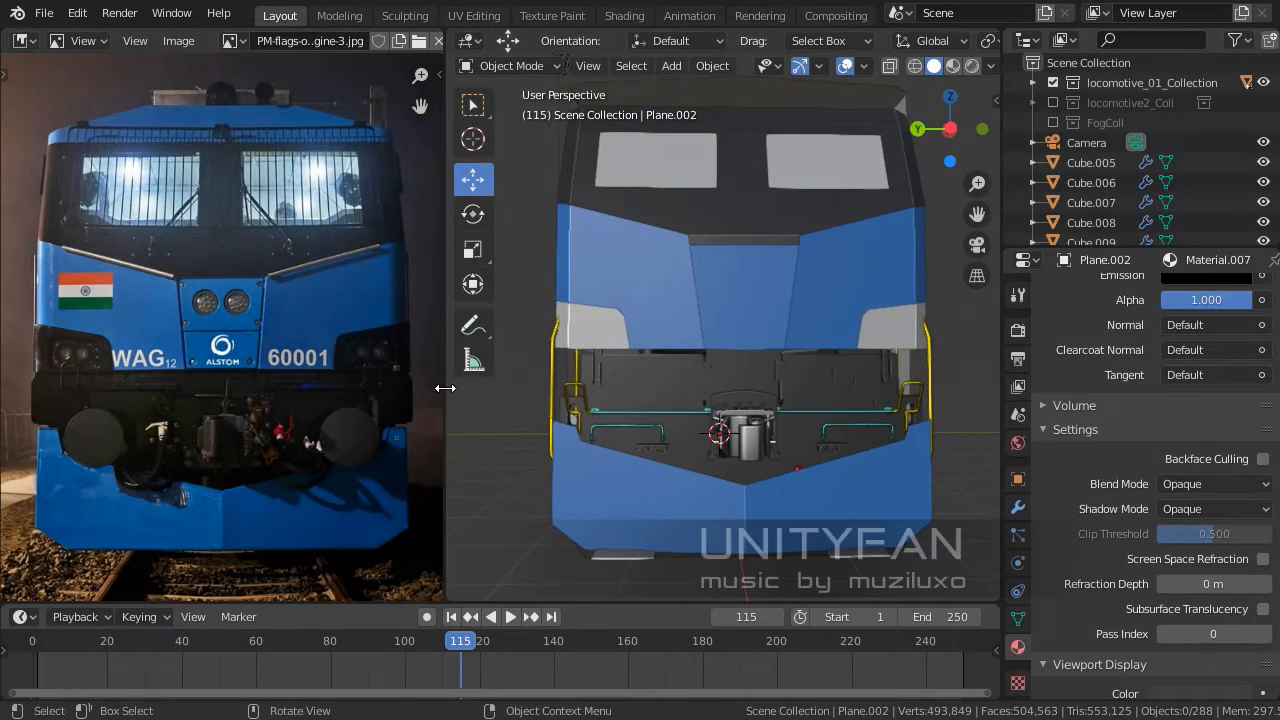
pyautogui.moveTo(675, 372); pyautogui.dragTo(743, 398, button='middle')
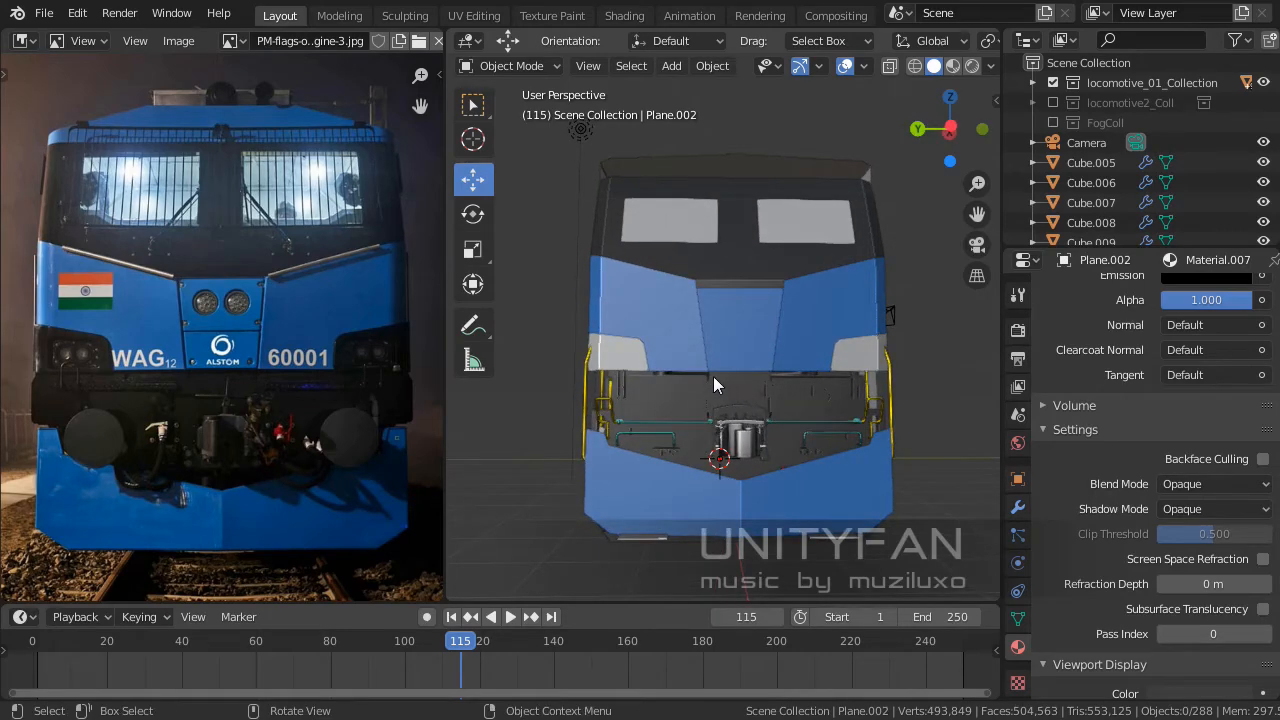
pyautogui.scroll(2, 712, 368)
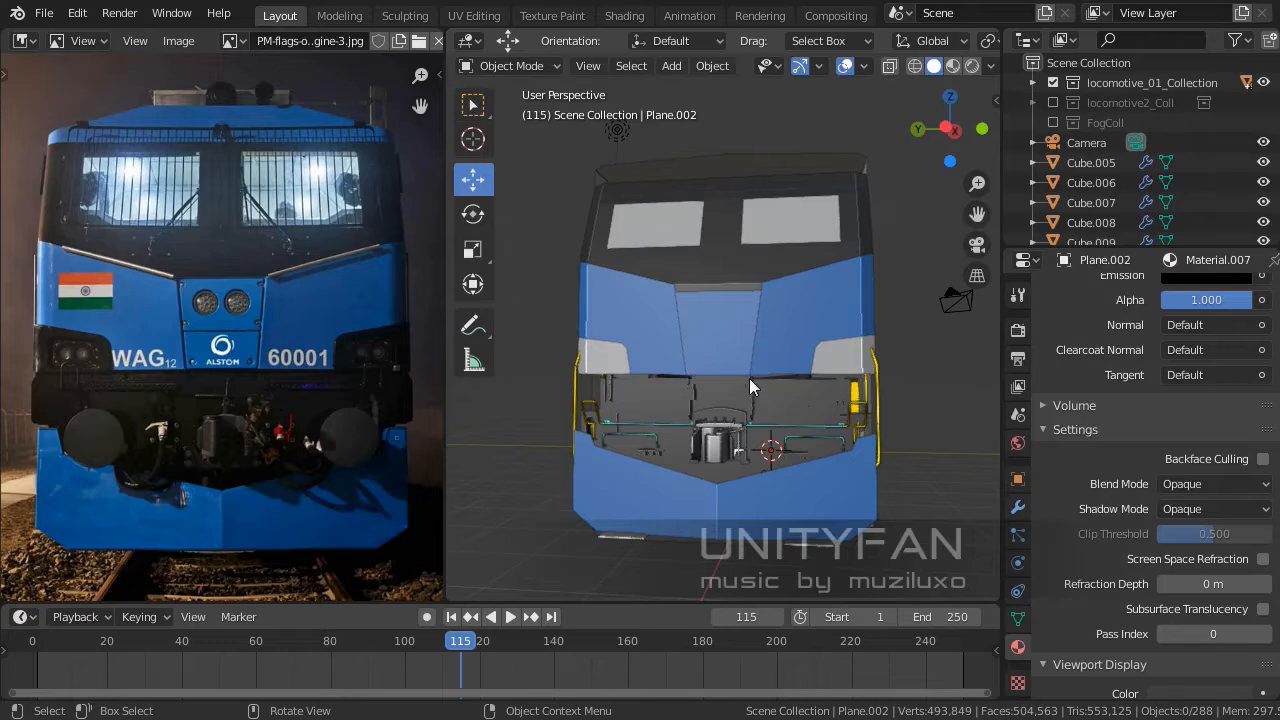
pyautogui.moveTo(781, 387); pyautogui.dragTo(695, 348, button='middle')
pyautogui.scroll(-3, 695, 348)
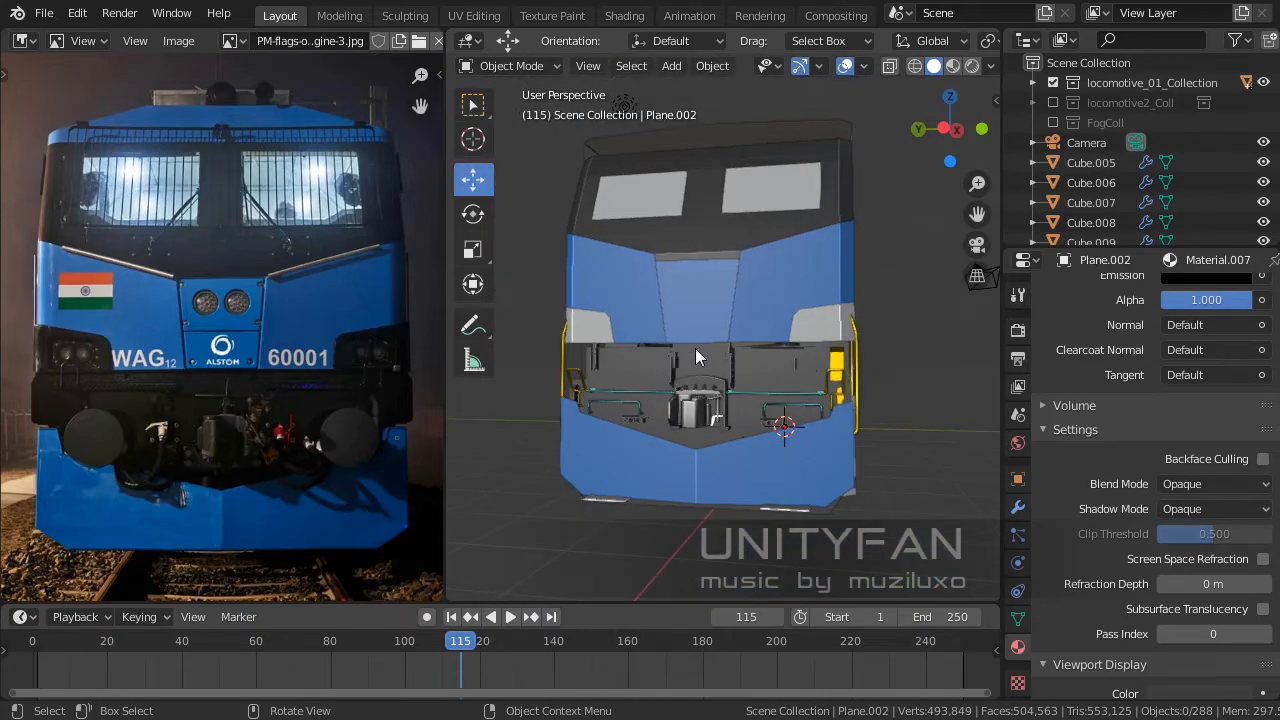
pyautogui.scroll(2, 700, 375)
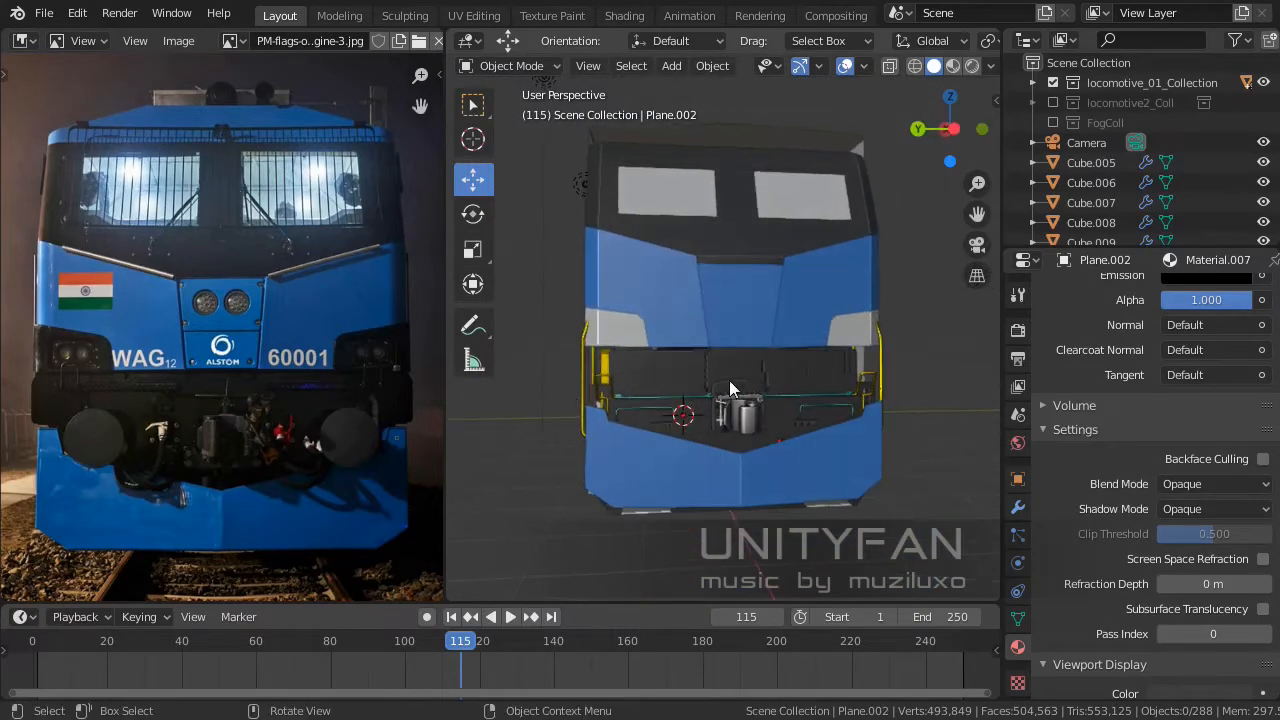
pyautogui.moveTo(575, 406); pyautogui.dragTo(663, 393, button='middle')
pyautogui.scroll(-4, 766, 440)
pyautogui.scroll(5, 617, 397)
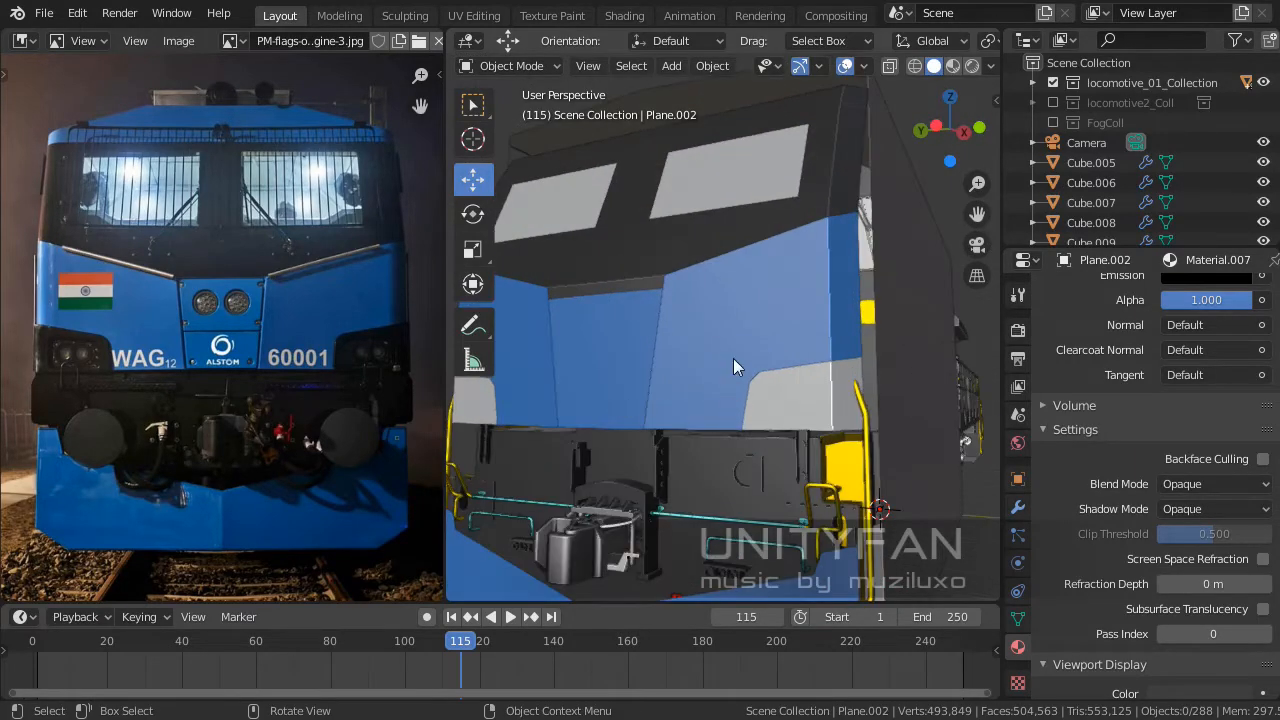
# Move the inner slanted edge of the blue side panel on the cab front toward the centre line.
pyautogui.click(733, 365)
pyautogui.moveTo(712, 378); pyautogui.dragTo(774, 367, button='middle')
pyautogui.press('Tab')
pyautogui.scroll(1, 778, 389)
pyautogui.press('KP_3')
pyautogui.press('KP_1')
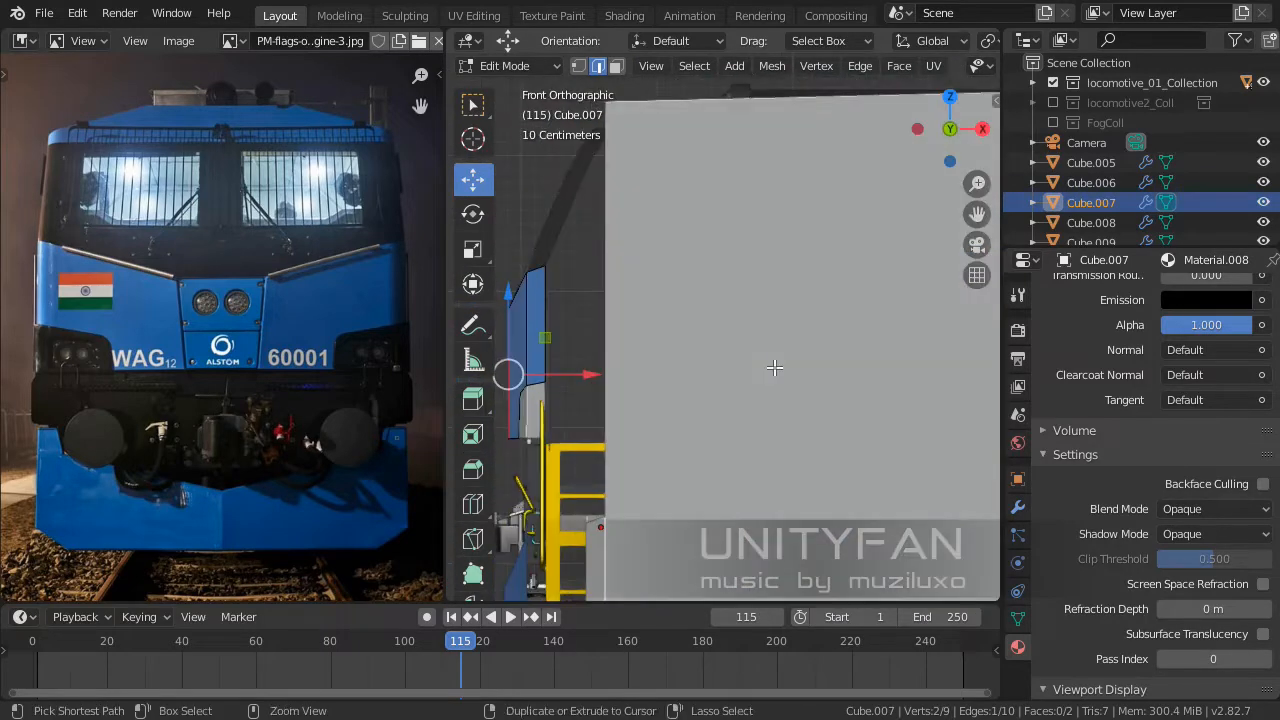
pyautogui.press('ctrl+KP_3')
pyautogui.scroll(2, 782, 367)
pyautogui.keyDown('shift'); pyautogui.moveTo(802, 374); pyautogui.dragTo(754, 343, button='middle'); pyautogui.keyUp('shift')
pyautogui.scroll(-2, 799, 331)
pyautogui.scroll(1, 803, 337)
pyautogui.moveTo(666, 354); pyautogui.dragTo(652, 354)
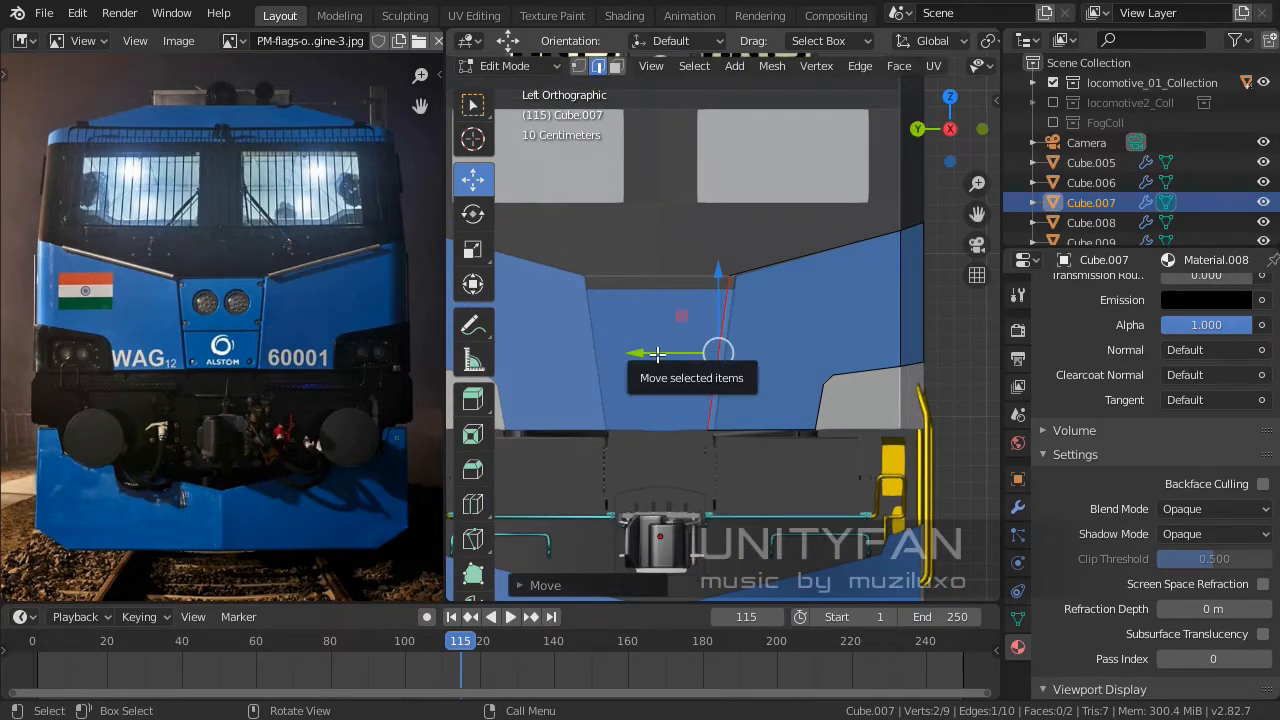
pyautogui.scroll(1, 657, 353)
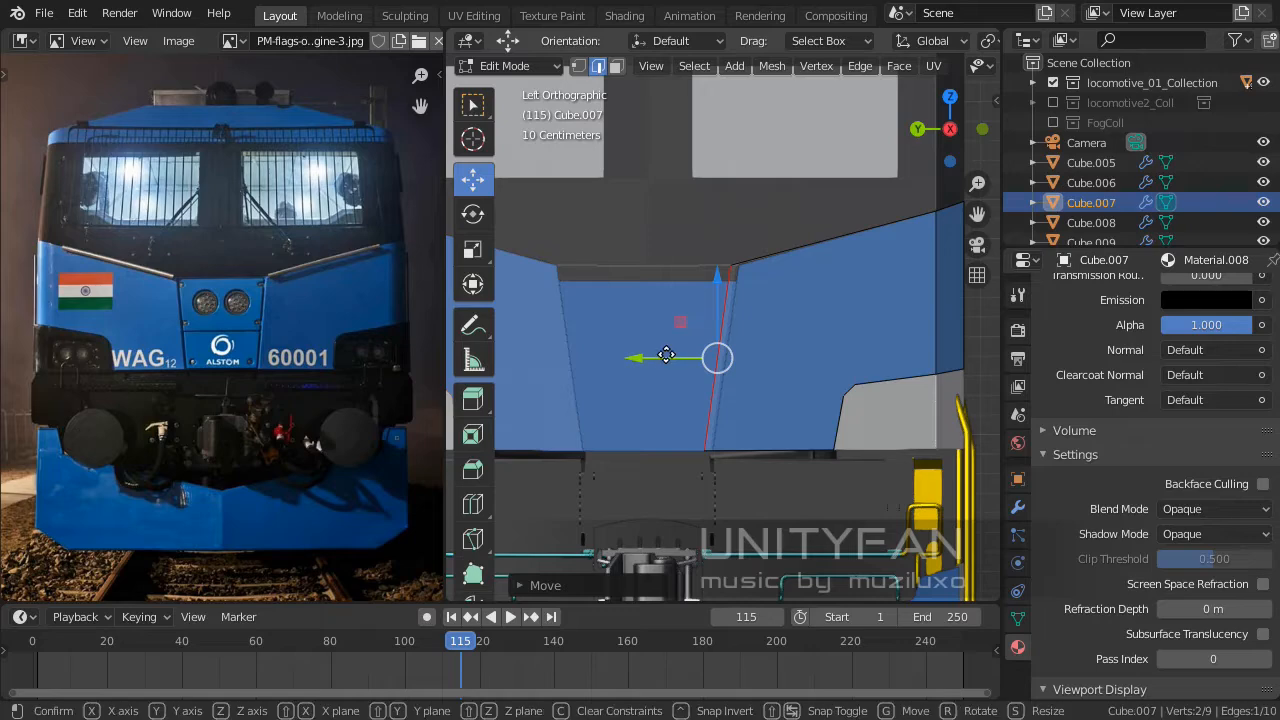
pyautogui.moveTo(661, 357); pyautogui.dragTo(667, 355)
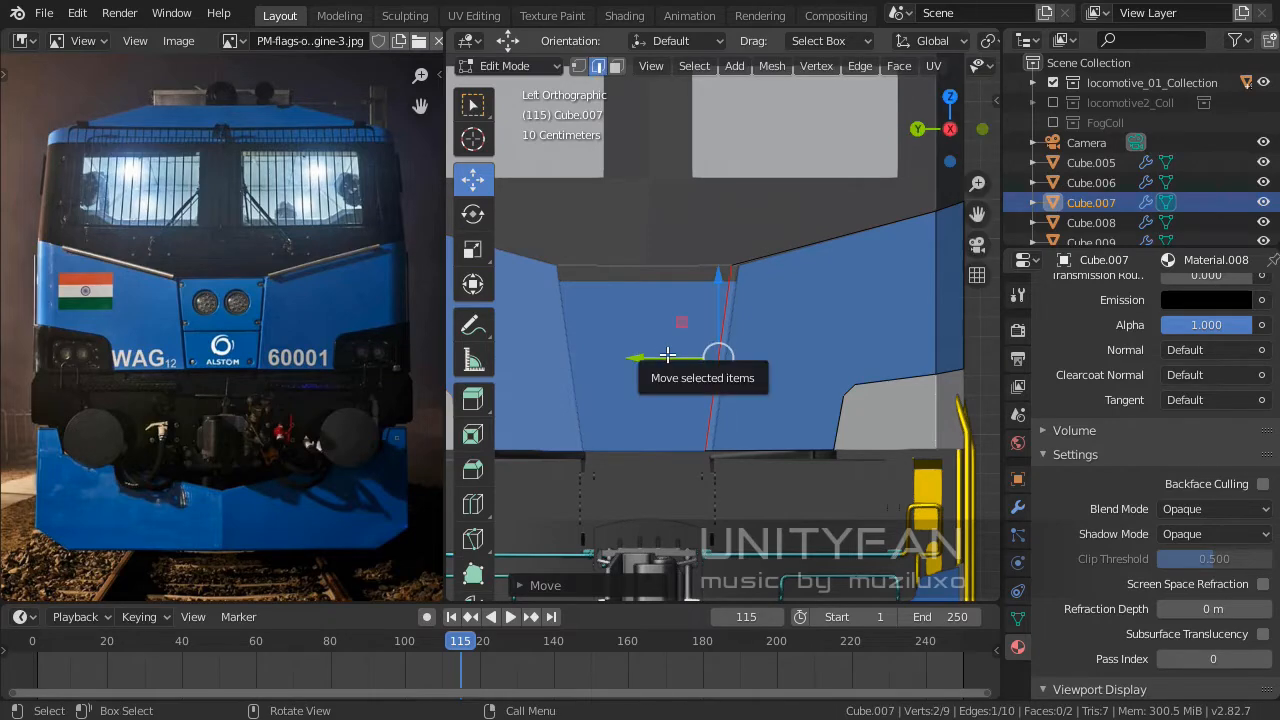
pyautogui.press('Tab')
# Narrow the blue centre panel by moving its outer slanted edge inward to meet the side panel.
pyautogui.click(655, 321)
pyautogui.press('Tab')
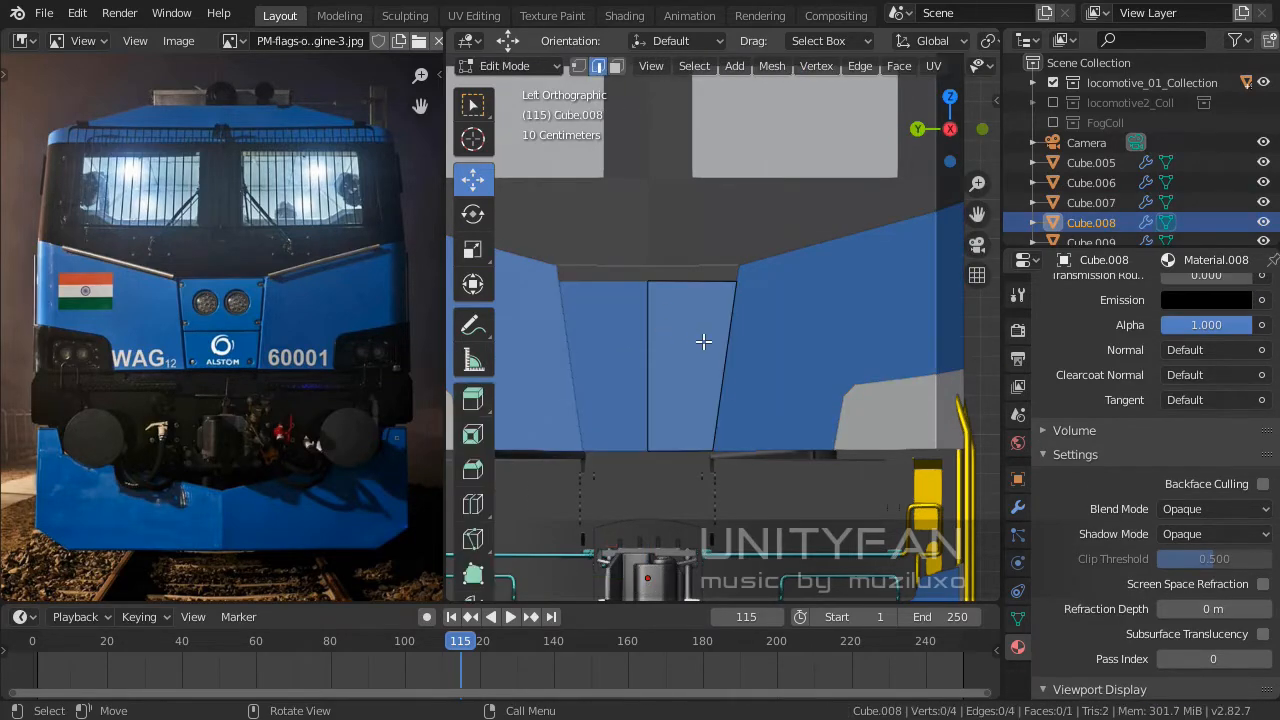
pyautogui.scroll(2, 704, 342)
pyautogui.scroll(2, 750, 360)
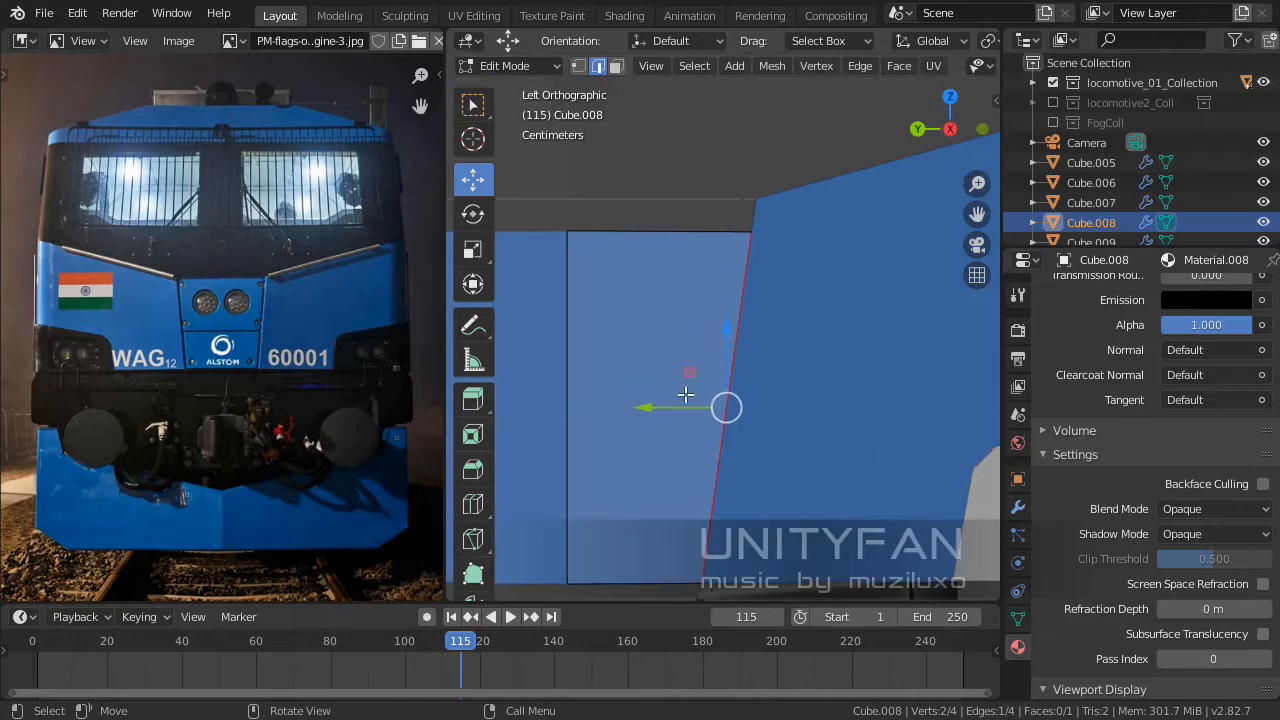
pyautogui.moveTo(687, 395); pyautogui.dragTo(648, 409)
pyautogui.keyDown('shift'); pyautogui.moveTo(724, 314); pyautogui.dragTo(718, 390, button='middle'); pyautogui.keyUp('shift')
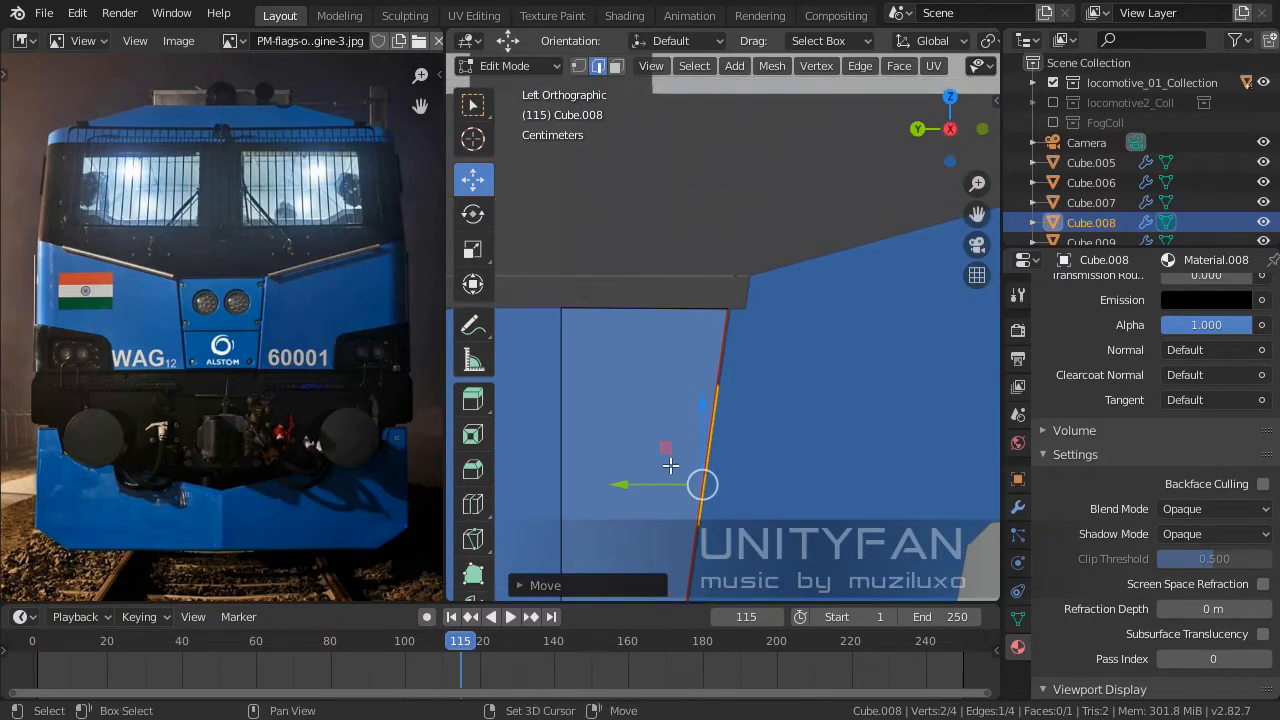
pyautogui.keyDown('shift'); pyautogui.moveTo(670, 465); pyautogui.dragTo(697, 374, button='middle'); pyautogui.keyUp('shift')
pyautogui.moveTo(683, 387); pyautogui.dragTo(684, 388)
pyautogui.keyDown('shift'); pyautogui.moveTo(716, 339); pyautogui.dragTo(715, 428, button='middle'); pyautogui.keyUp('shift')
pyautogui.press('Tab')
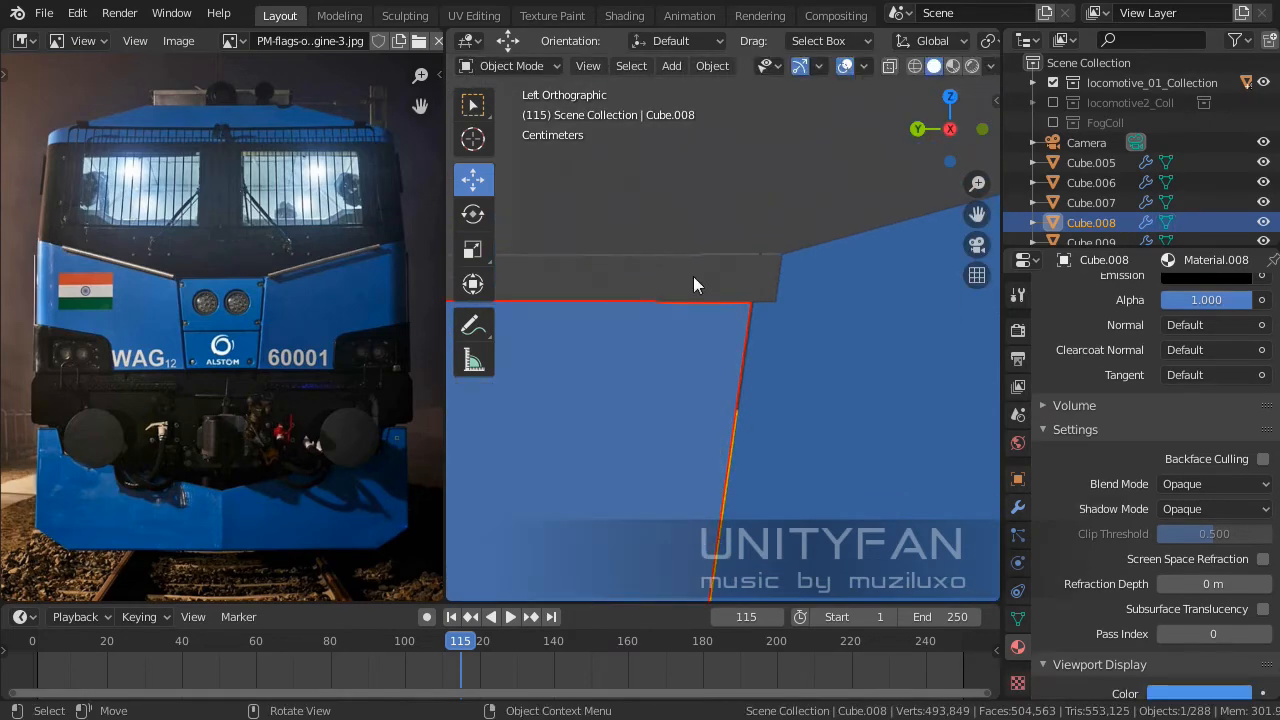
# Move the short side edge of the dark windscreen surround's notch inward to line up with the blue centre panel.
pyautogui.click(693, 276)
pyautogui.press('Tab')
pyautogui.click(779, 283)
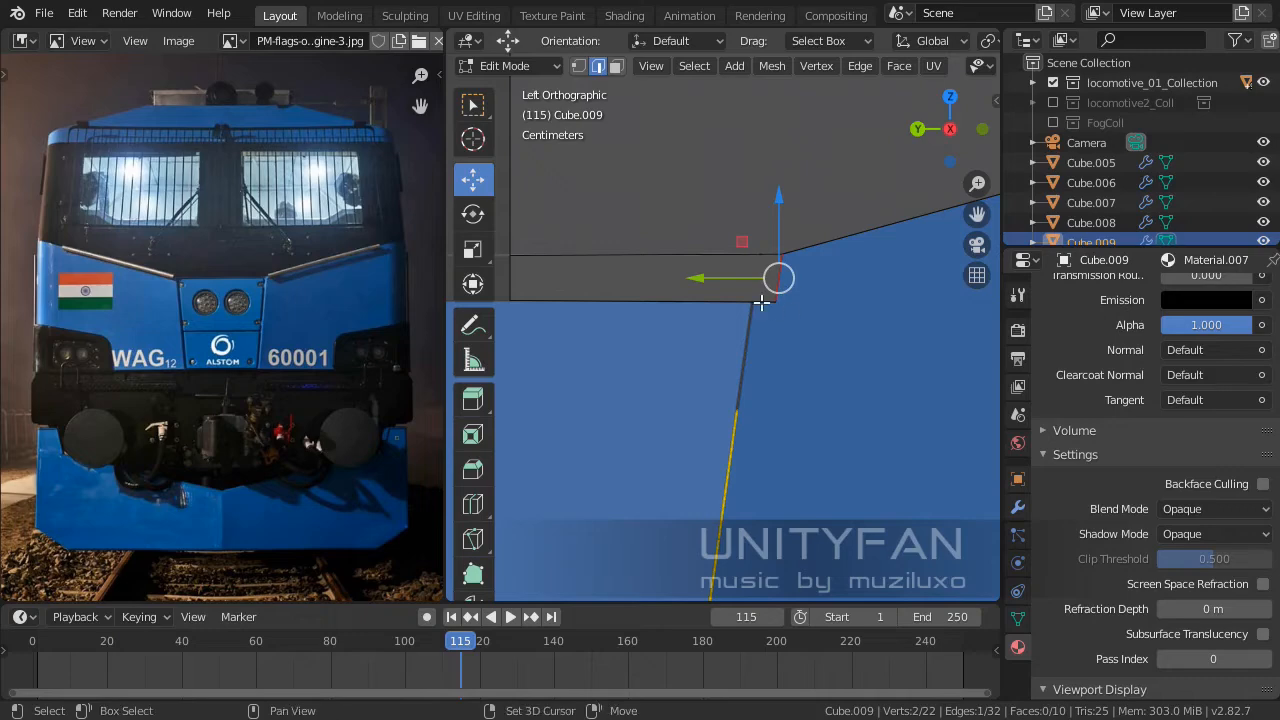
pyautogui.keyDown('shift'); pyautogui.moveTo(762, 302); pyautogui.dragTo(751, 410, button='middle'); pyautogui.keyUp('shift')
pyautogui.moveTo(733, 414); pyautogui.dragTo(697, 418)
pyautogui.scroll(-3, 757, 380)
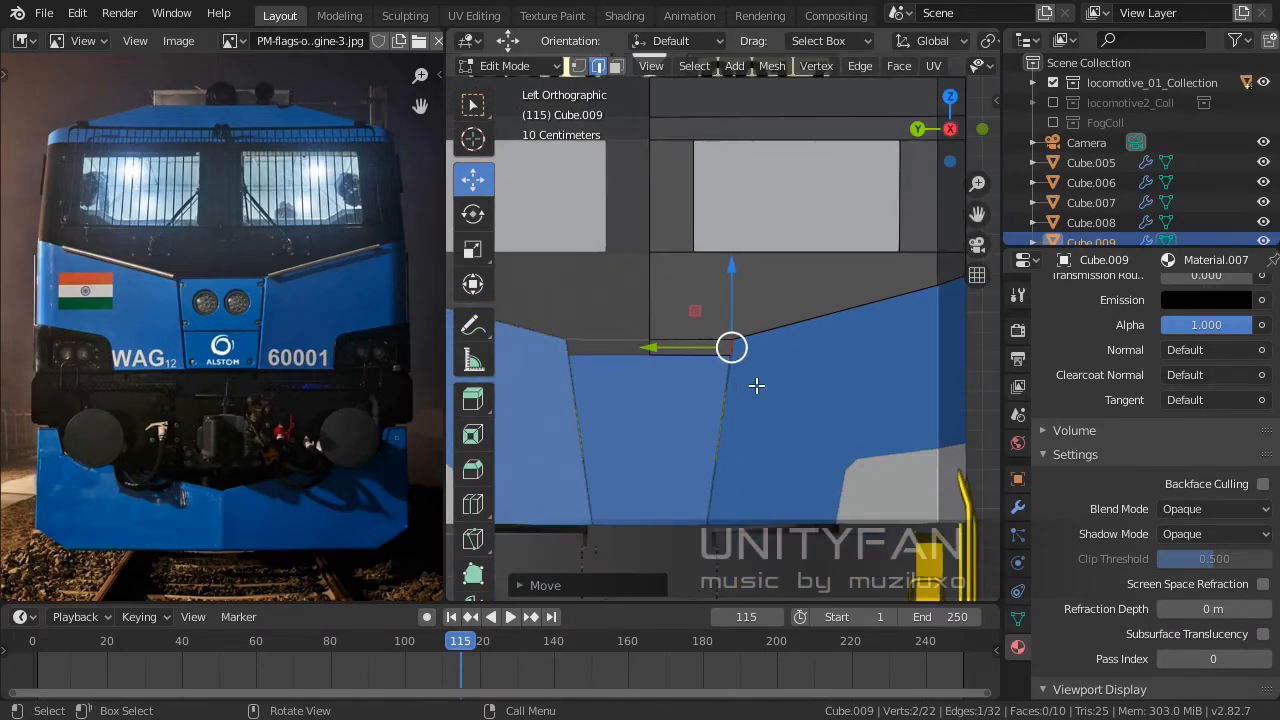
pyautogui.scroll(-4, 780, 375)
pyautogui.moveTo(774, 363); pyautogui.dragTo(821, 357, button='middle')
pyautogui.press('Tab')
# Examine the narrowed centre section of the cab front straight on, in orthographic and perspective projection.
pyautogui.scroll(-2, 803, 357)
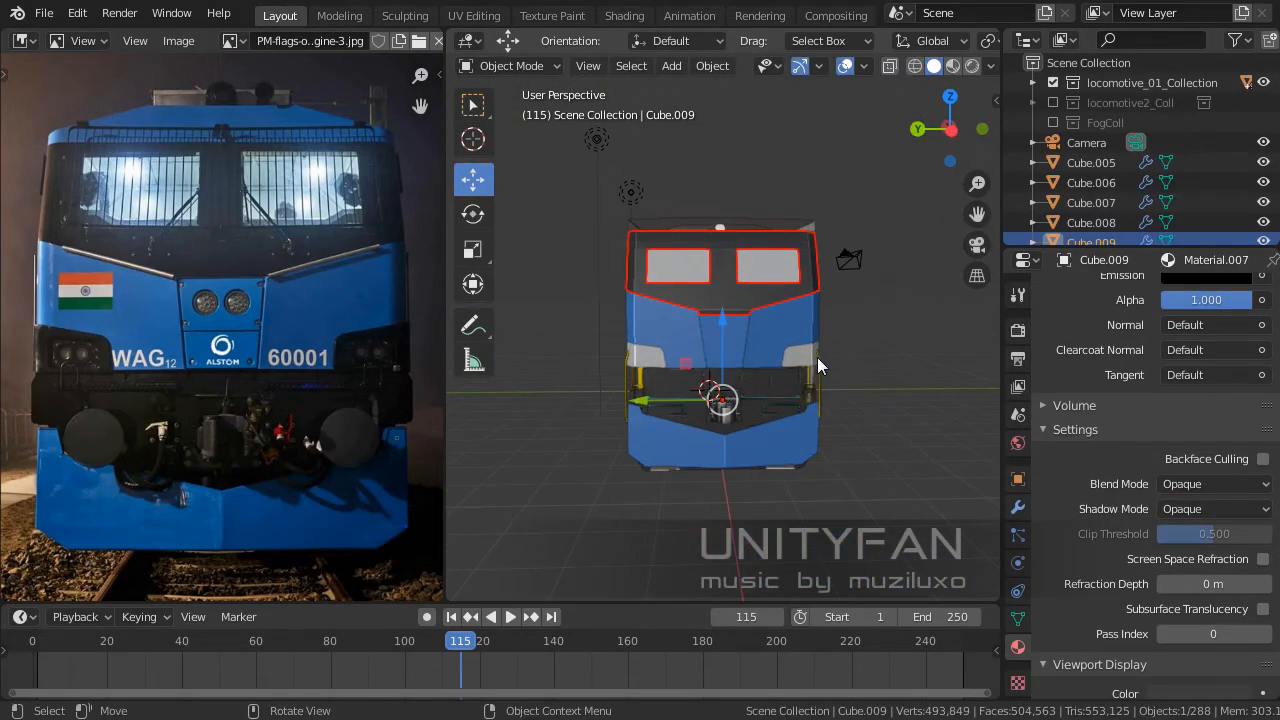
pyautogui.press('KP_3')
pyautogui.press('ctrl+KP_3')
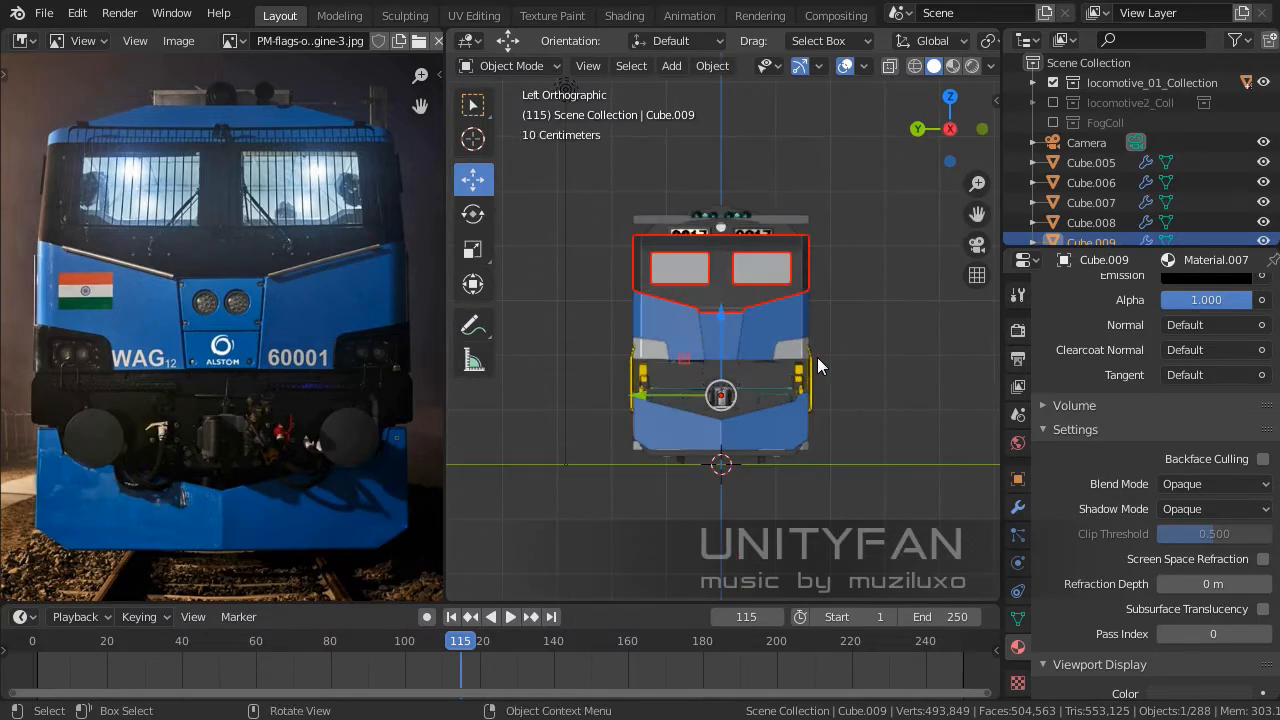
pyautogui.scroll(2, 817, 357)
pyautogui.scroll(3, 826, 357)
pyautogui.keyDown('shift'); pyautogui.moveTo(830, 357); pyautogui.dragTo(861, 350, button='middle'); pyautogui.keyUp('shift')
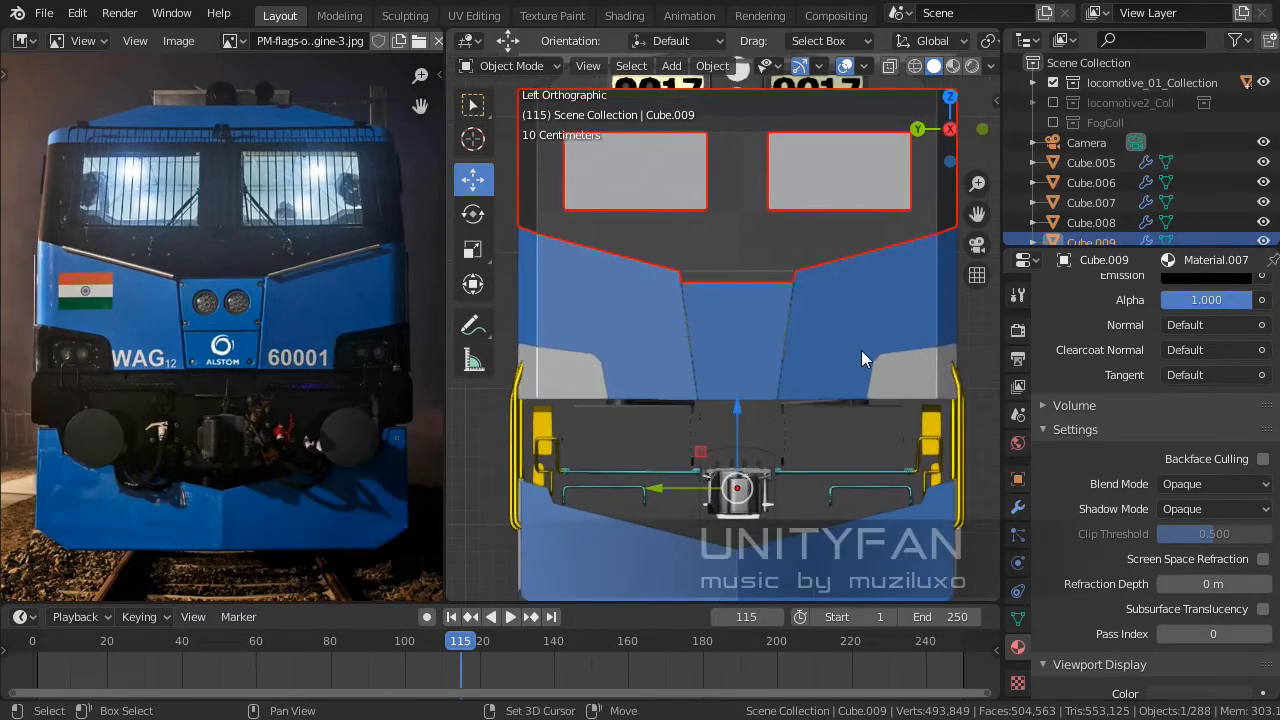
pyautogui.scroll(3, 864, 360)
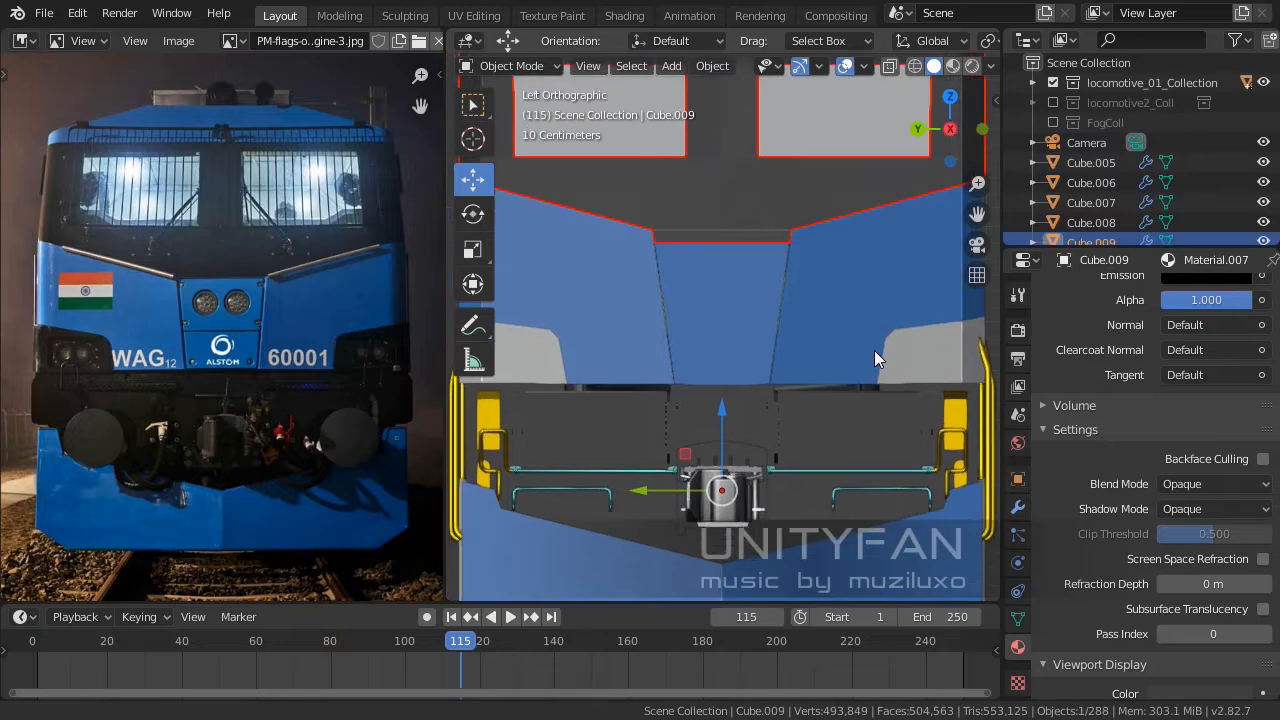
pyautogui.scroll(-4, 874, 350)
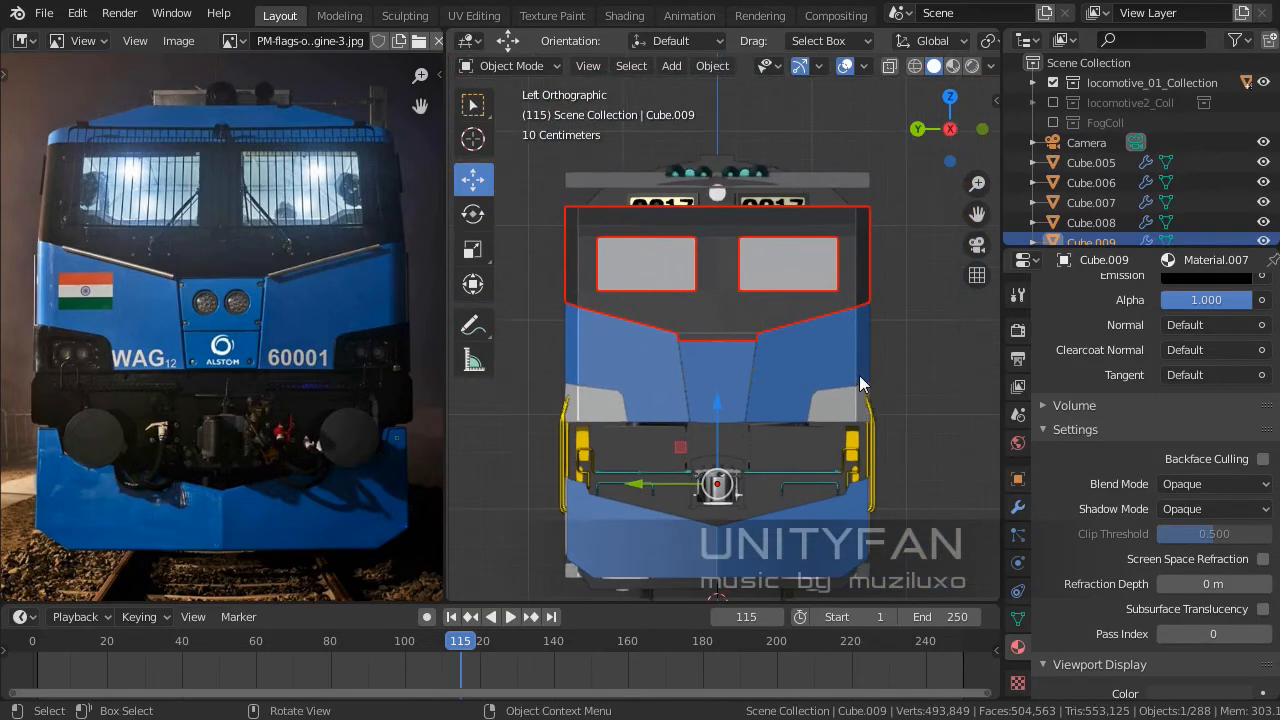
pyautogui.press('KP_5')
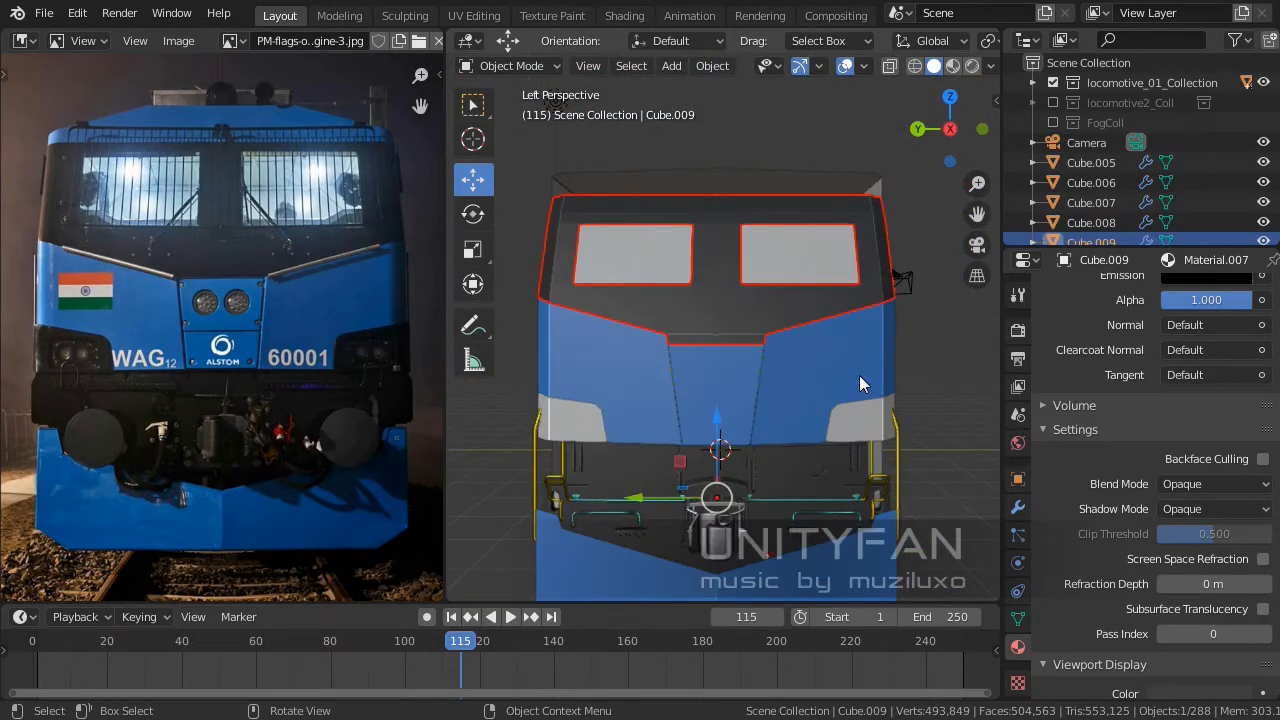
# Widen the windscreen pane by moving its inner vertical edge toward the cab's centre line.
pyautogui.keyDown('shift'); pyautogui.moveTo(850, 374); pyautogui.dragTo(806, 317, button='middle'); pyautogui.keyUp('shift')
pyautogui.scroll(3, 845, 342)
pyautogui.click(794, 239)
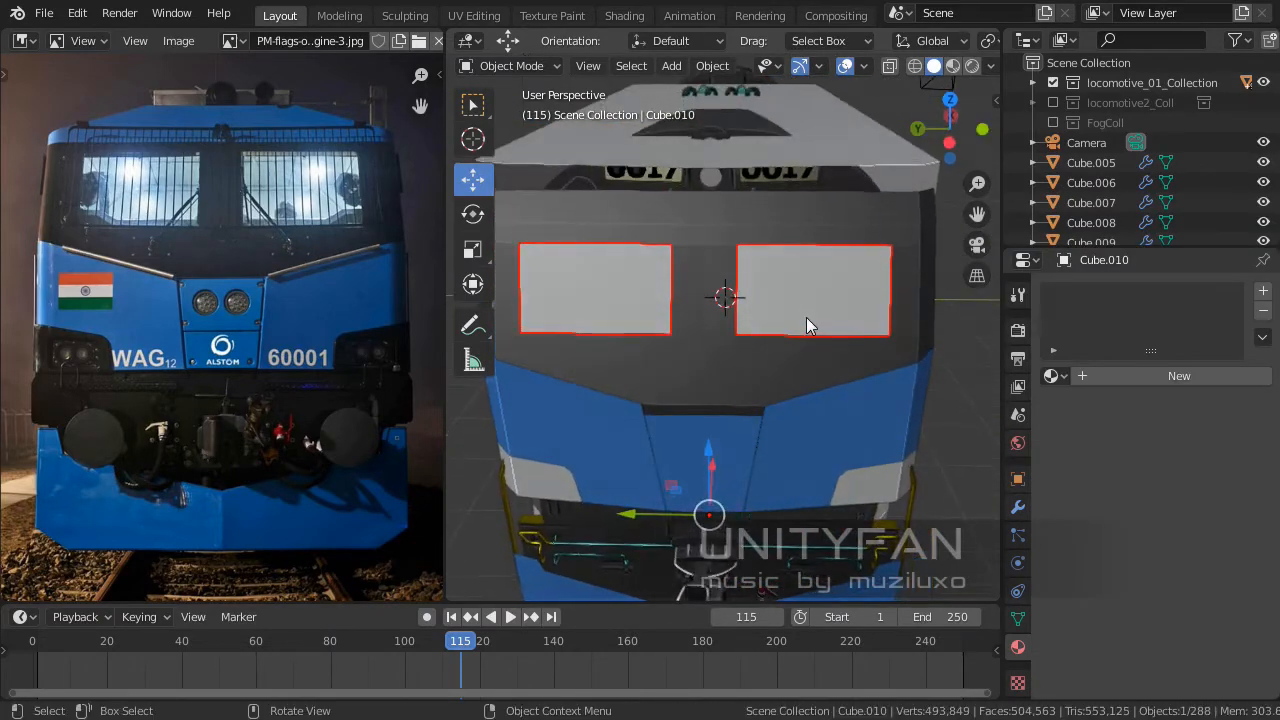
pyautogui.press('Tab')
pyautogui.scroll(2, 752, 302)
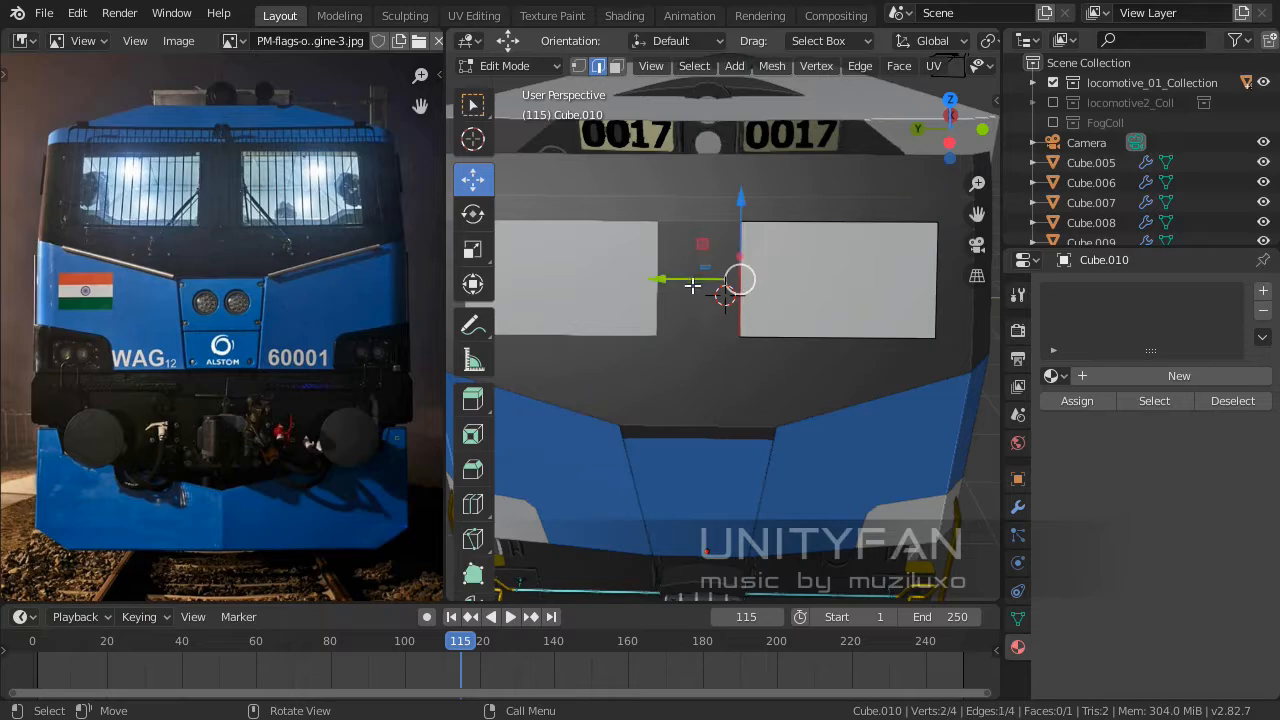
pyautogui.moveTo(692, 286); pyautogui.dragTo(676, 283)
pyautogui.moveTo(829, 323); pyautogui.dragTo(749, 317, button='middle')
pyautogui.scroll(2, 762, 334)
pyautogui.scroll(-2, 770, 330)
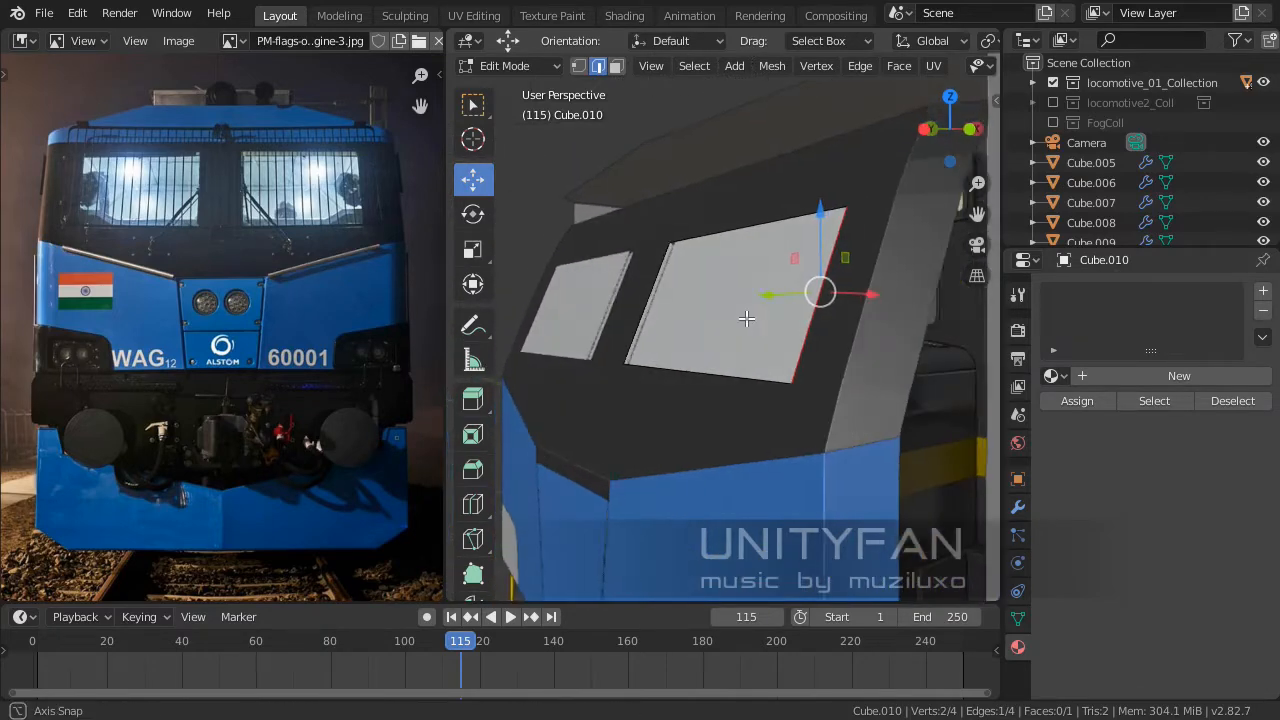
# Shift the windscreen pane's face slightly outward along the X axis, away from the dark cab surround.
pyautogui.click(703, 263)
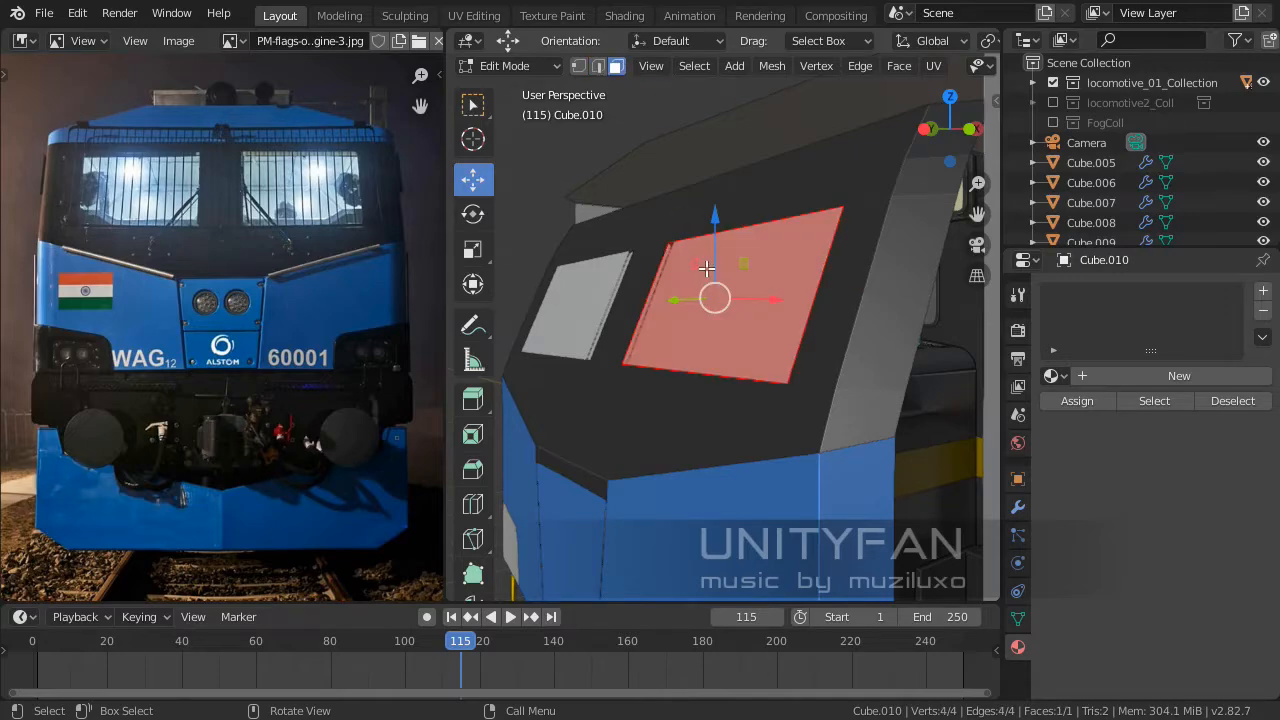
pyautogui.press('KP_3')
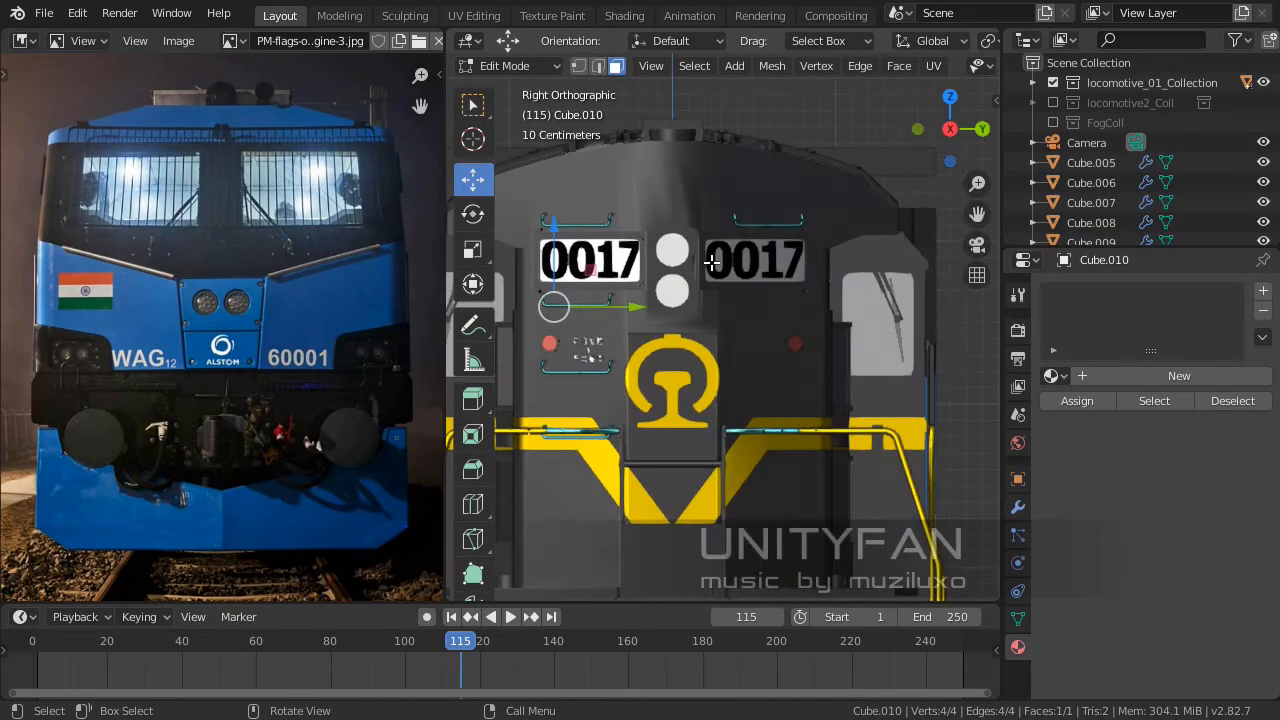
pyautogui.press('KP_Decimal')
pyautogui.press('KP_1')
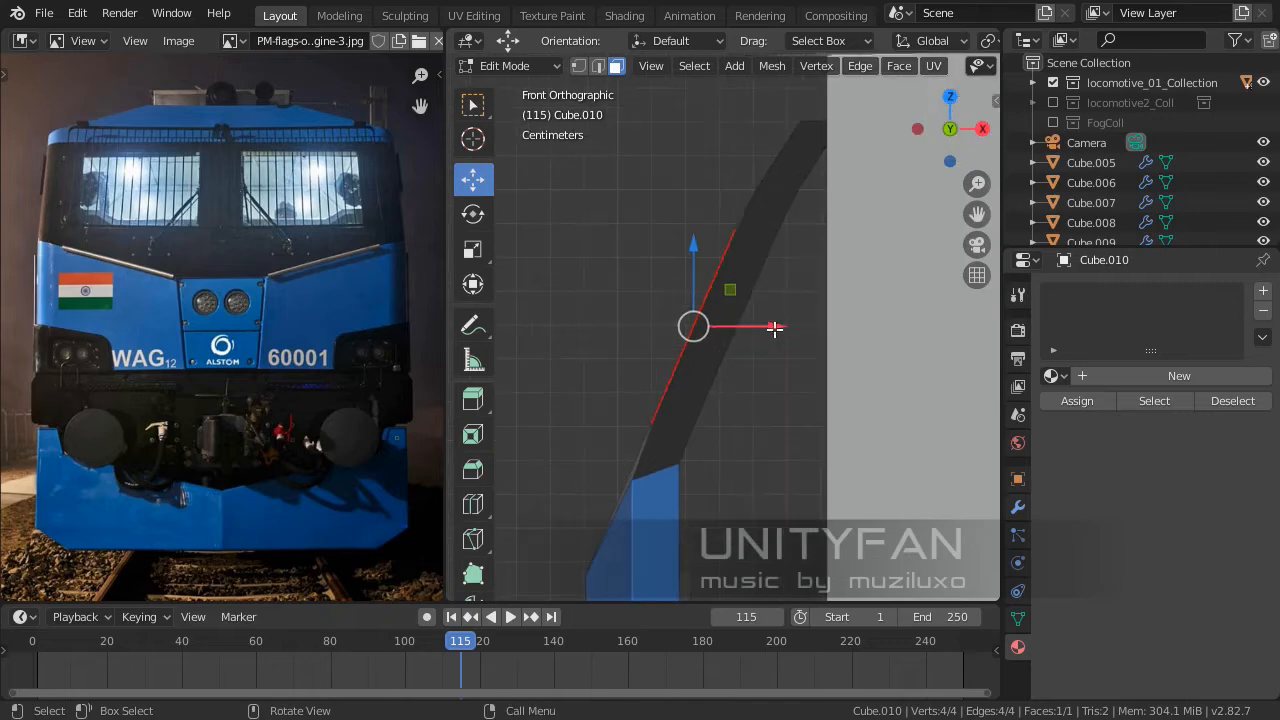
pyautogui.keyDown('shift'); pyautogui.moveTo(768, 347); pyautogui.dragTo(843, 397, button='middle'); pyautogui.keyUp('shift')
pyautogui.scroll(2, 815, 382)
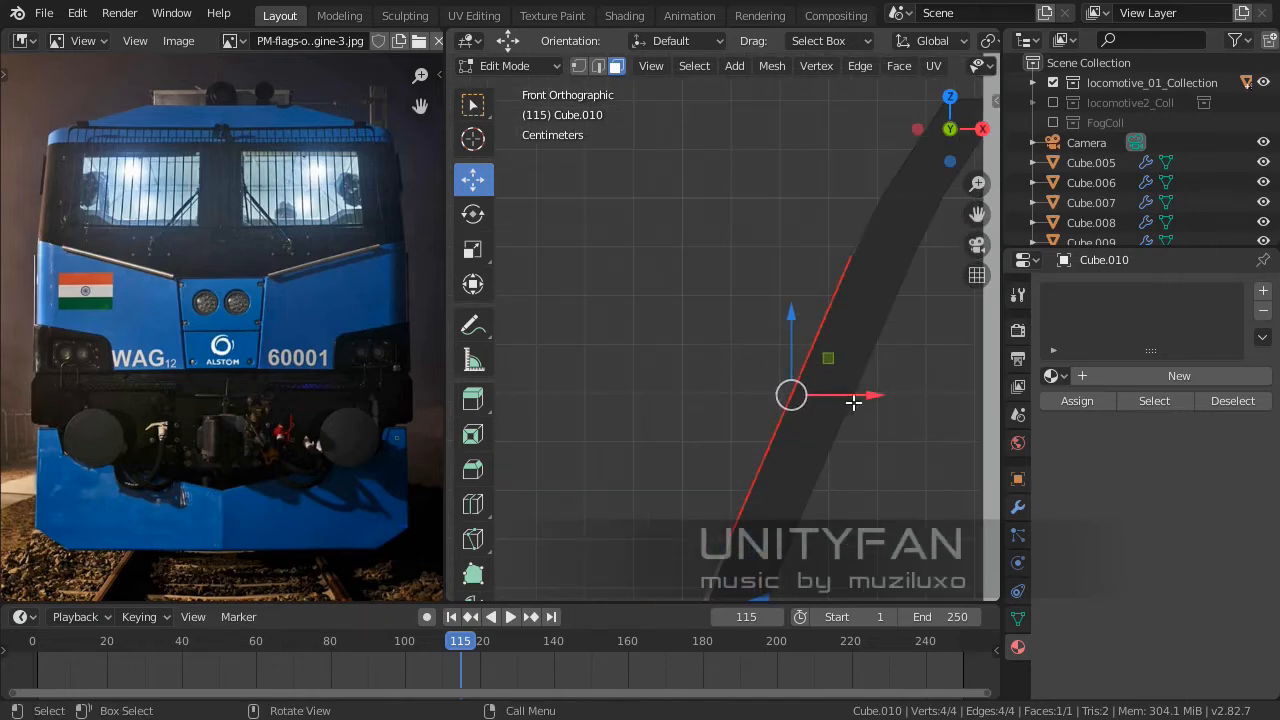
pyautogui.moveTo(871, 394); pyautogui.dragTo(864, 391)
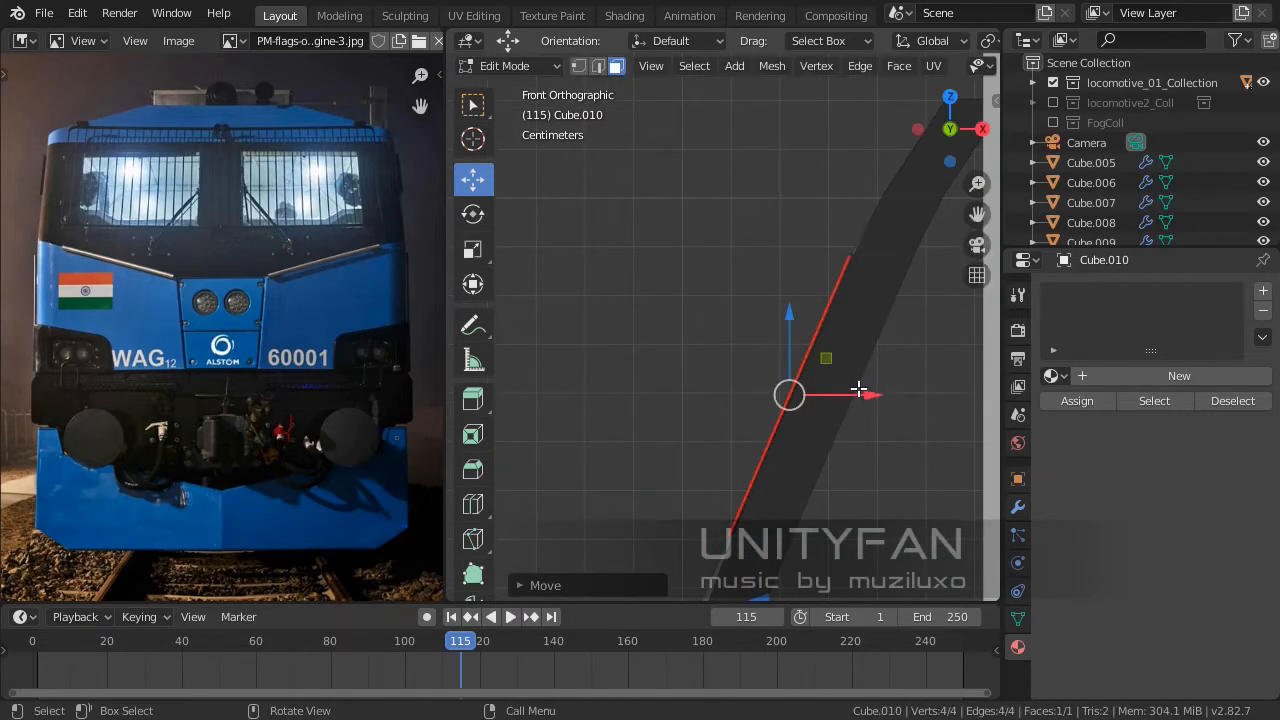
# Raise the top edge of the windscreen pane slightly, working from the straight-on view of the cab front.
pyautogui.moveTo(864, 391); pyautogui.dragTo(654, 191, button='middle')
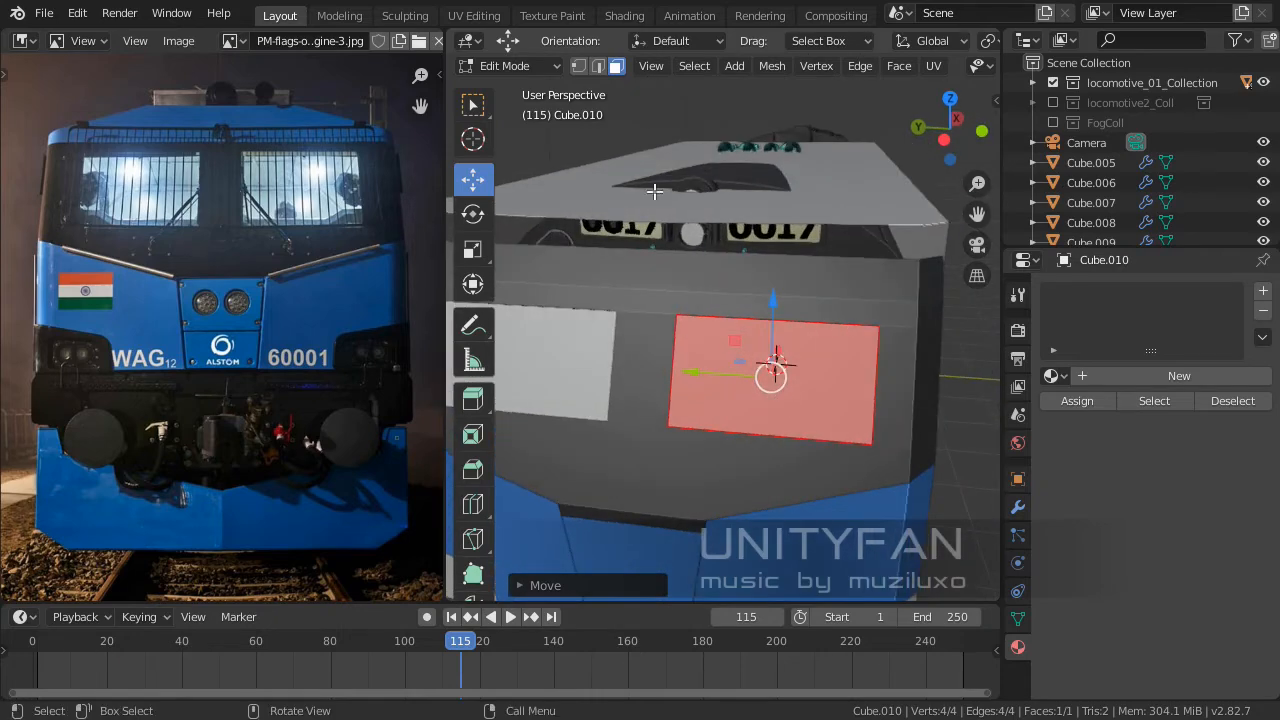
pyautogui.click(599, 67)
pyautogui.click(807, 338)
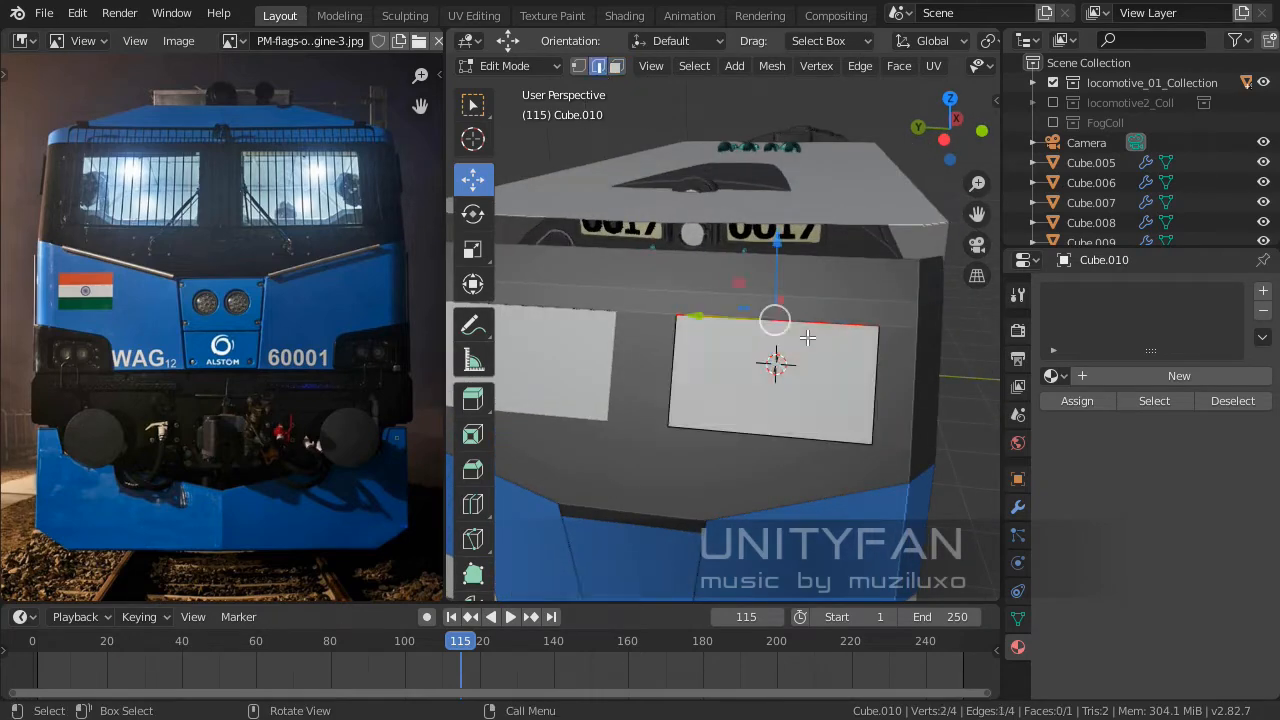
pyautogui.press('KP_3')
pyautogui.press('ctrl+KP_1')
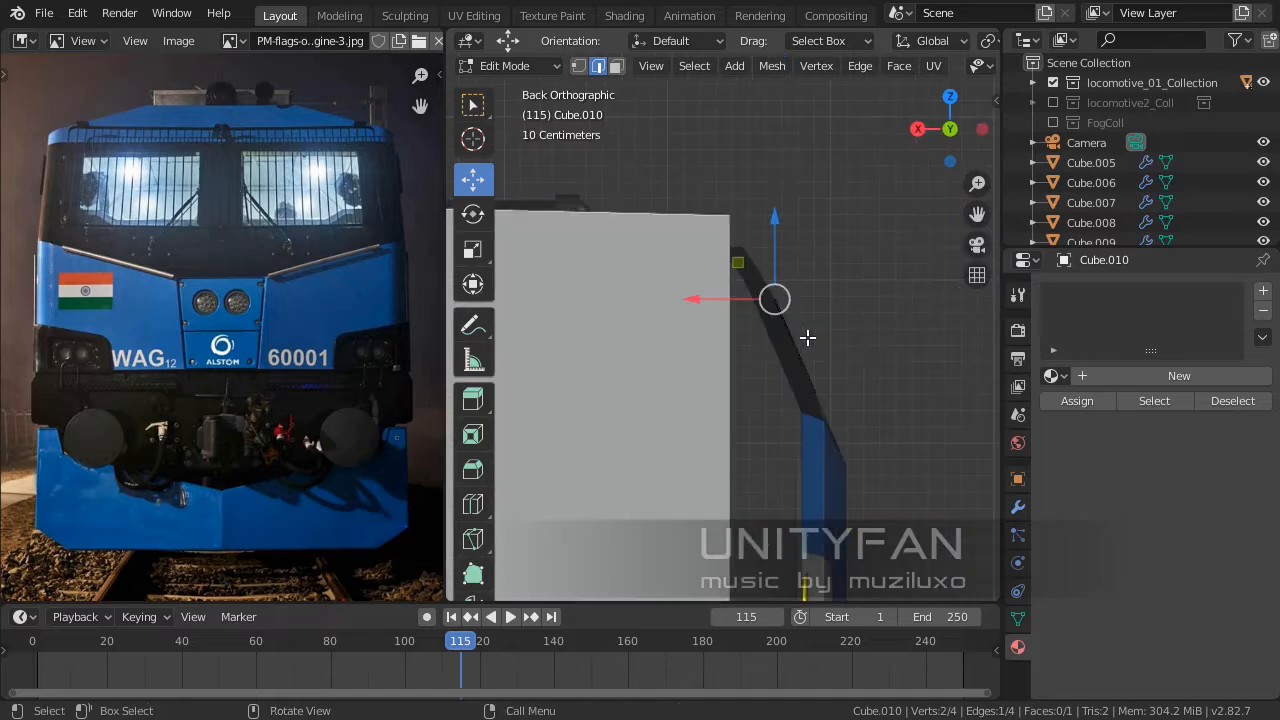
pyautogui.press('ctrl+KP_3')
pyautogui.scroll(4, 807, 338)
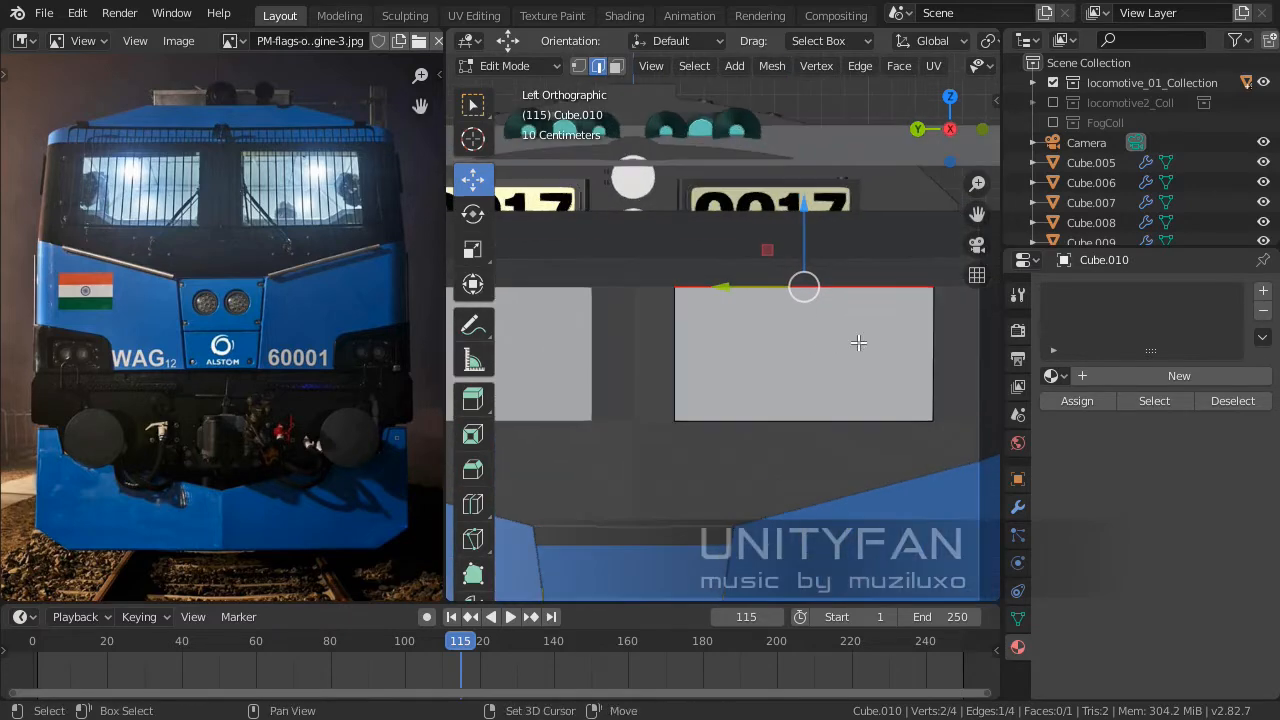
pyautogui.moveTo(823, 303); pyautogui.dragTo(823, 282)
pyautogui.scroll(-3, 823, 282)
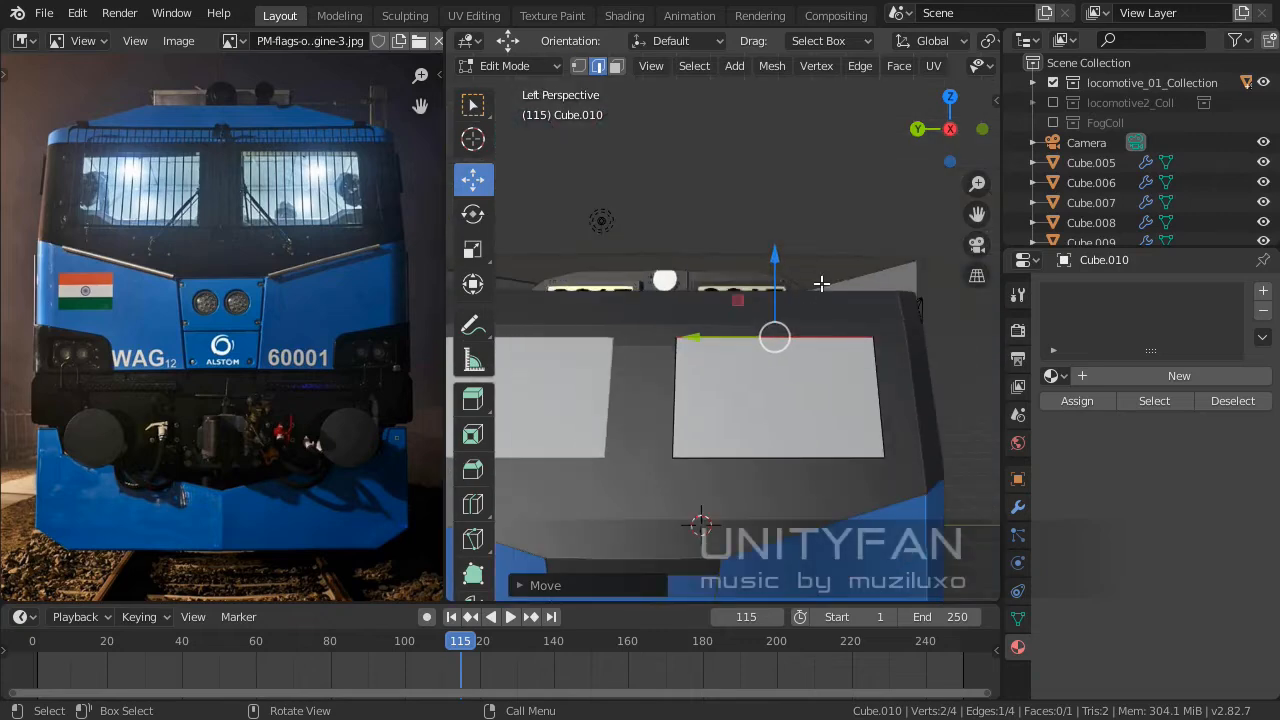
pyautogui.moveTo(823, 283); pyautogui.dragTo(813, 323, button='middle')
pyautogui.moveTo(813, 323); pyautogui.dragTo(820, 323)
pyautogui.scroll(-3, 820, 323)
pyautogui.moveTo(820, 323)
pyautogui.keyDown('shift'); pyautogui.mouseDown(button='middle')
pyautogui.moveTo(736, 301)
pyautogui.moveTo(832, 324)
pyautogui.mouseUp(button='middle'); pyautogui.keyUp('shift')
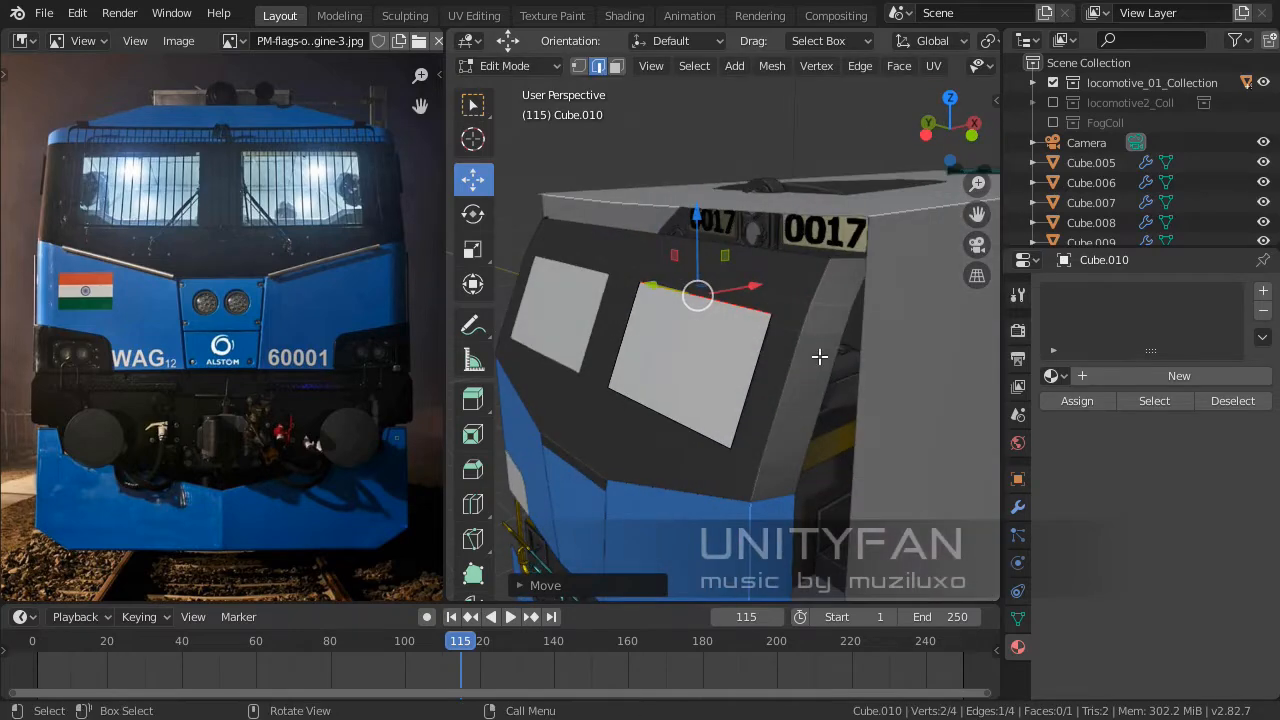
# Edit the dark cab surround and move the lower outer corner vertex of its window opening toward the windscreen pane's corner.
pyautogui.press('Tab')
pyautogui.click(804, 360)
pyautogui.moveTo(756, 376); pyautogui.dragTo(717, 363, button='middle')
pyautogui.press('Tab')
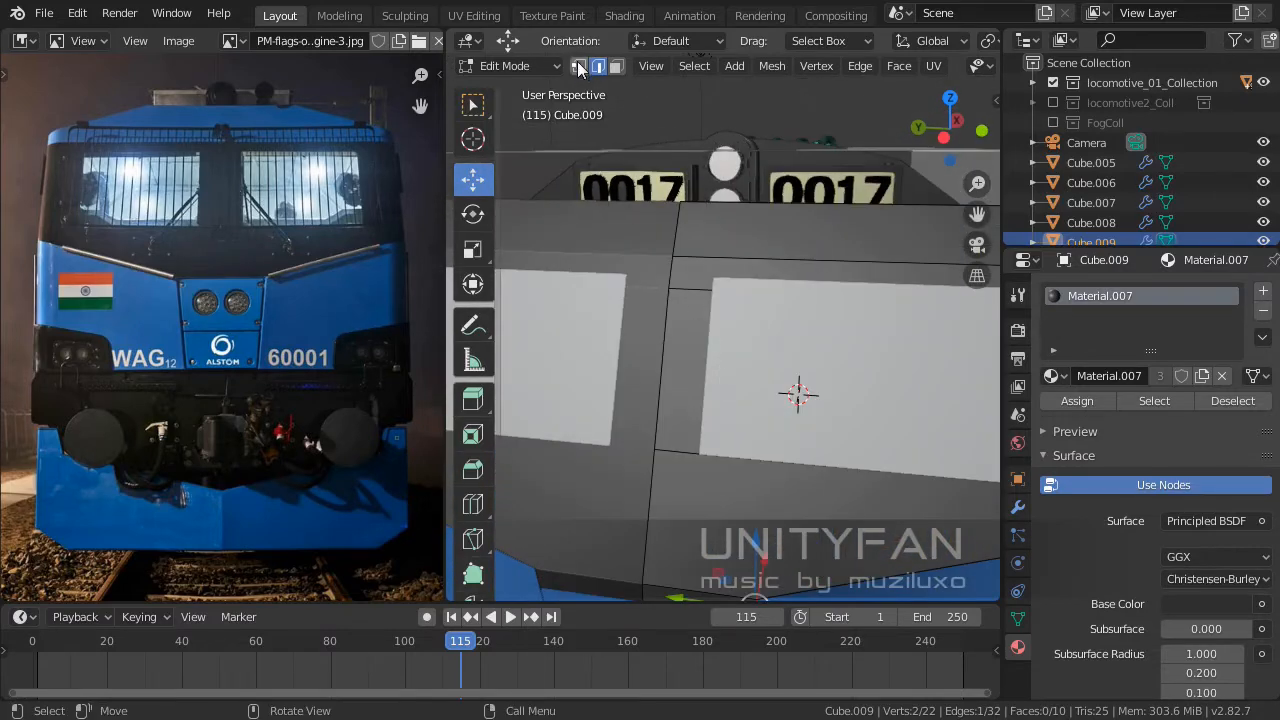
pyautogui.click(712, 449)
pyautogui.moveTo(712, 449)
pyautogui.mouseDown(button='middle')
pyautogui.moveTo(690, 390)
pyautogui.moveTo(580, 334)
pyautogui.moveTo(800, 320)
pyautogui.moveTo(837, 323)
pyautogui.moveTo(777, 354)
pyautogui.moveTo(806, 357)
pyautogui.moveTo(766, 343)
pyautogui.moveTo(866, 351)
pyautogui.moveTo(698, 391)
pyautogui.moveTo(786, 369)
pyautogui.moveTo(781, 387)
pyautogui.moveTo(763, 363)
pyautogui.moveTo(760, 380)
pyautogui.moveTo(784, 391)
pyautogui.moveTo(765, 385)
pyautogui.moveTo(767, 404)
pyautogui.mouseUp(button='middle')
pyautogui.press('z')
pyautogui.click(621, 381)
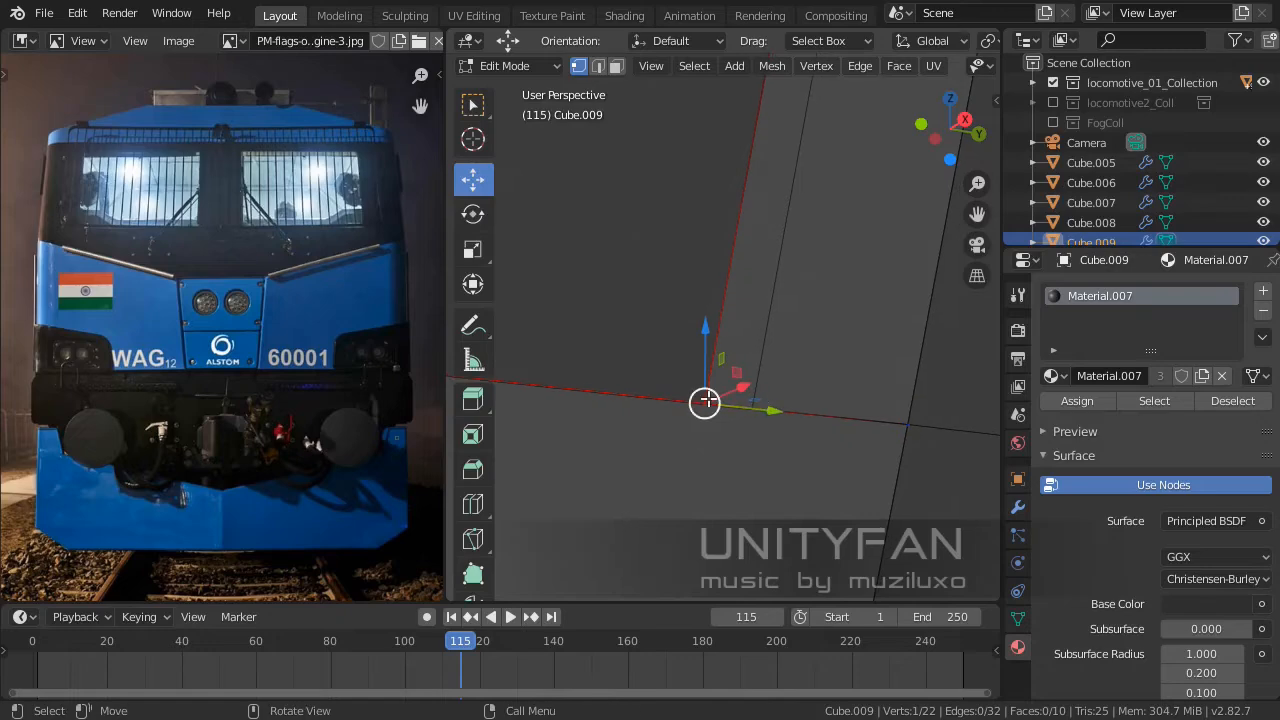
pyautogui.keyDown('ctrl'); pyautogui.moveTo(710, 401); pyautogui.dragTo(767, 416); pyautogui.keyUp('ctrl')
pyautogui.keyDown('shift'); pyautogui.moveTo(767, 416); pyautogui.dragTo(764, 388, button='middle'); pyautogui.keyUp('shift')
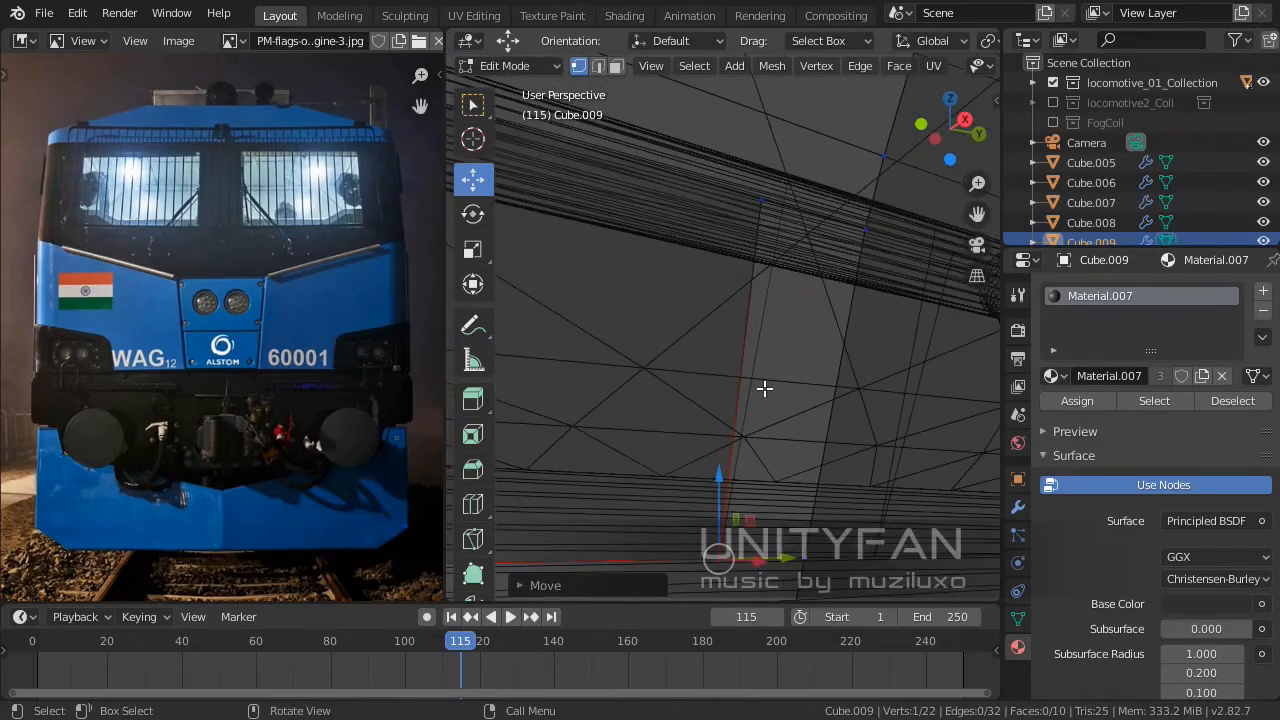
# Reposition the upper corner vertices of the surround's window opening to follow the windscreen pane's raised top edge.
pyautogui.moveTo(789, 295)
pyautogui.mouseDown(button='middle')
pyautogui.moveTo(780, 349)
pyautogui.moveTo(776, 294)
pyautogui.mouseUp(button='middle')
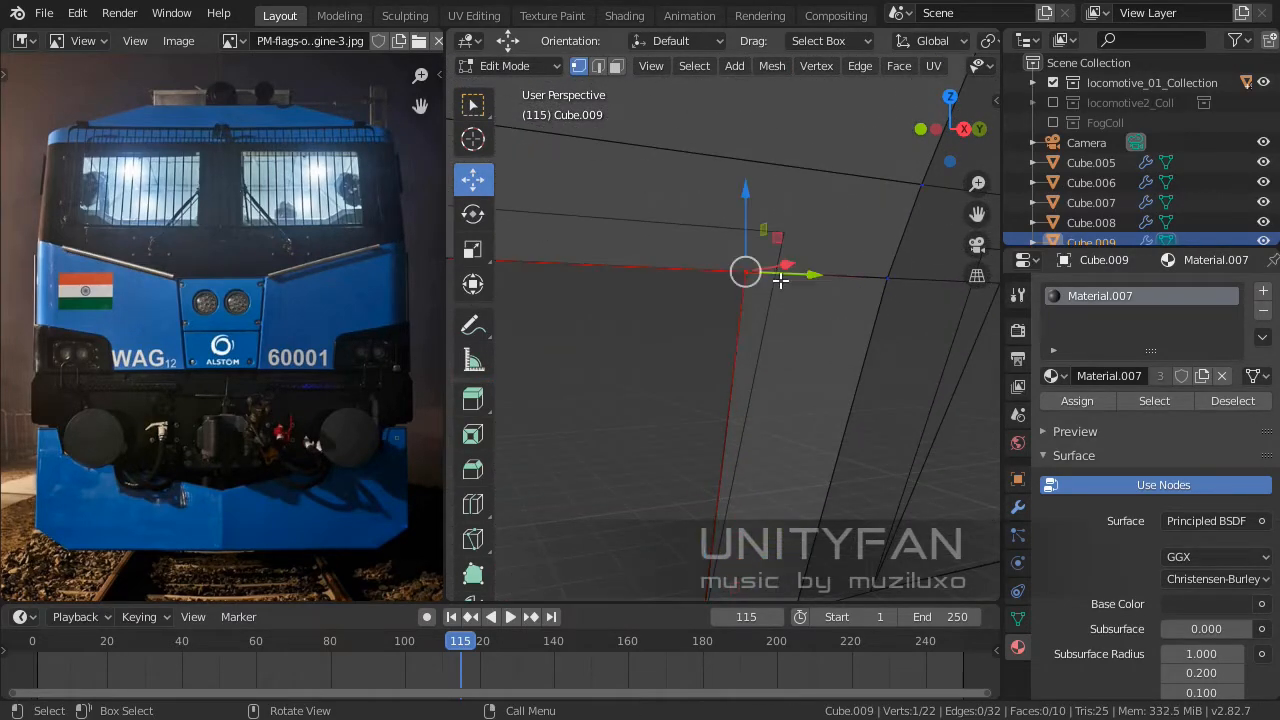
pyautogui.keyDown('ctrl'); pyautogui.moveTo(749, 265); pyautogui.dragTo(861, 283); pyautogui.keyUp('ctrl')
pyautogui.click(887, 277)
pyautogui.keyDown('shift'); pyautogui.moveTo(887, 295); pyautogui.dragTo(935, 340, button='middle'); pyautogui.keyUp('shift')
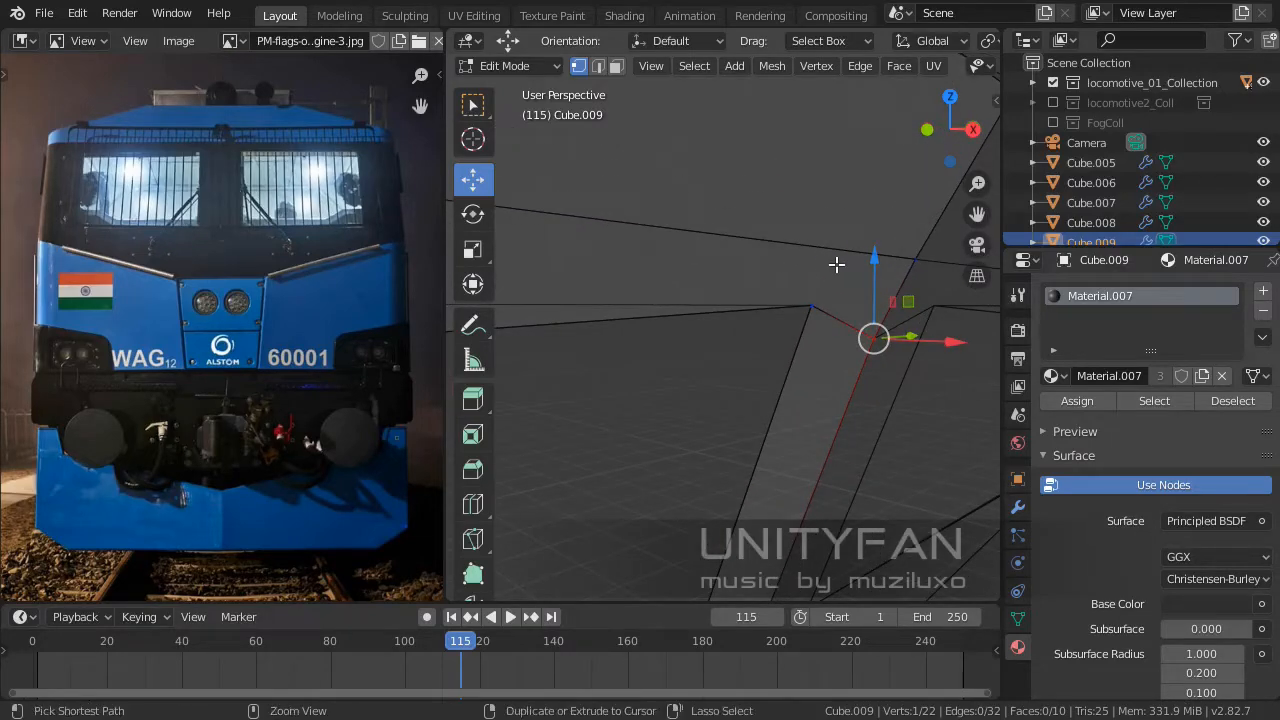
pyautogui.keyDown('ctrl'); pyautogui.moveTo(875, 279); pyautogui.dragTo(822, 281); pyautogui.keyUp('ctrl')
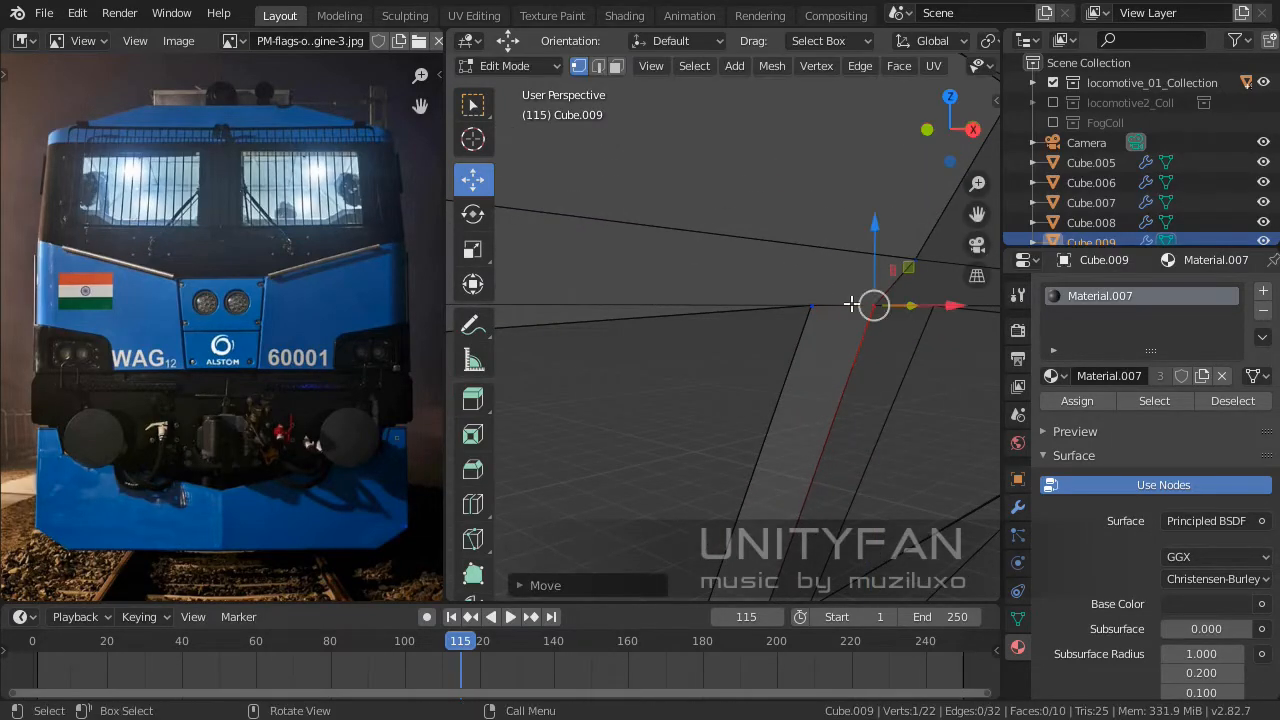
pyautogui.moveTo(887, 330)
pyautogui.keyDown('shift'); pyautogui.mouseDown(button='middle')
pyautogui.moveTo(842, 357)
pyautogui.moveTo(929, 366)
pyautogui.moveTo(837, 357)
pyautogui.moveTo(881, 310)
pyautogui.mouseUp(button='middle'); pyautogui.keyUp('shift')
pyautogui.moveTo(881, 310); pyautogui.dragTo(813, 305)
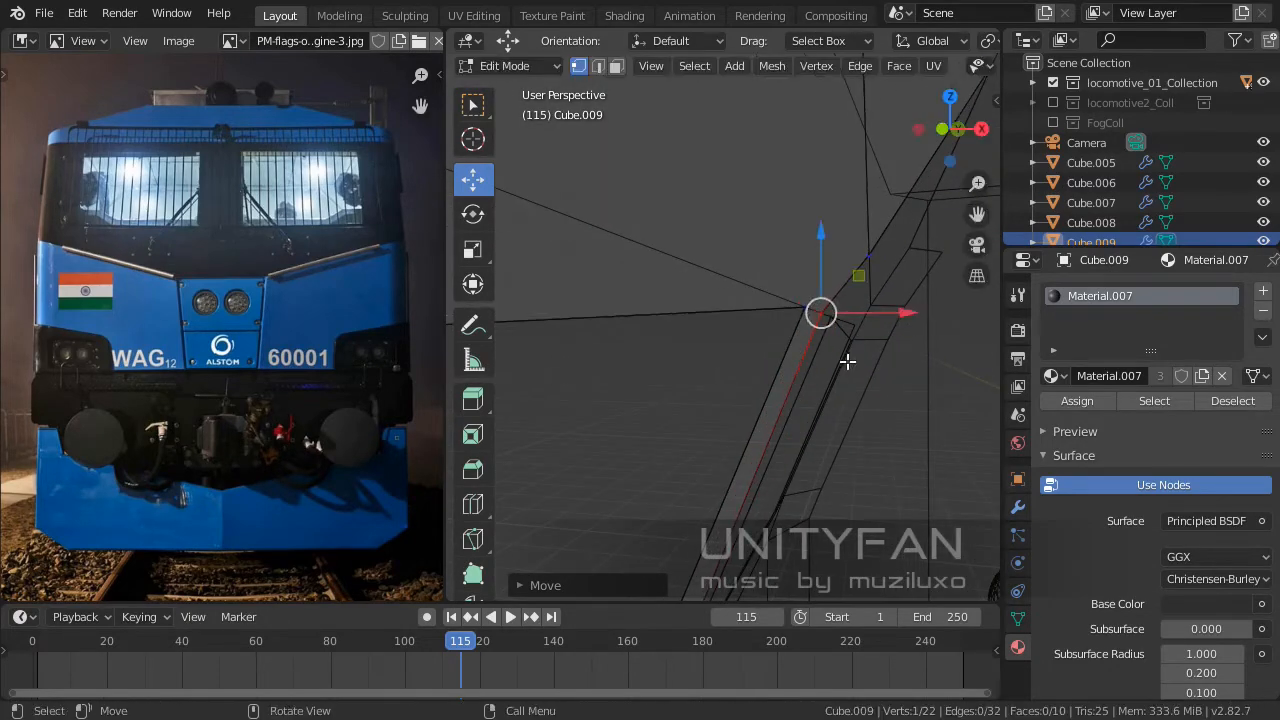
pyautogui.moveTo(846, 360); pyautogui.dragTo(748, 327, button='middle')
pyautogui.keyDown('ctrl'); pyautogui.moveTo(658, 287); pyautogui.dragTo(646, 254); pyautogui.keyUp('ctrl')
pyautogui.scroll(-5, 641, 275)
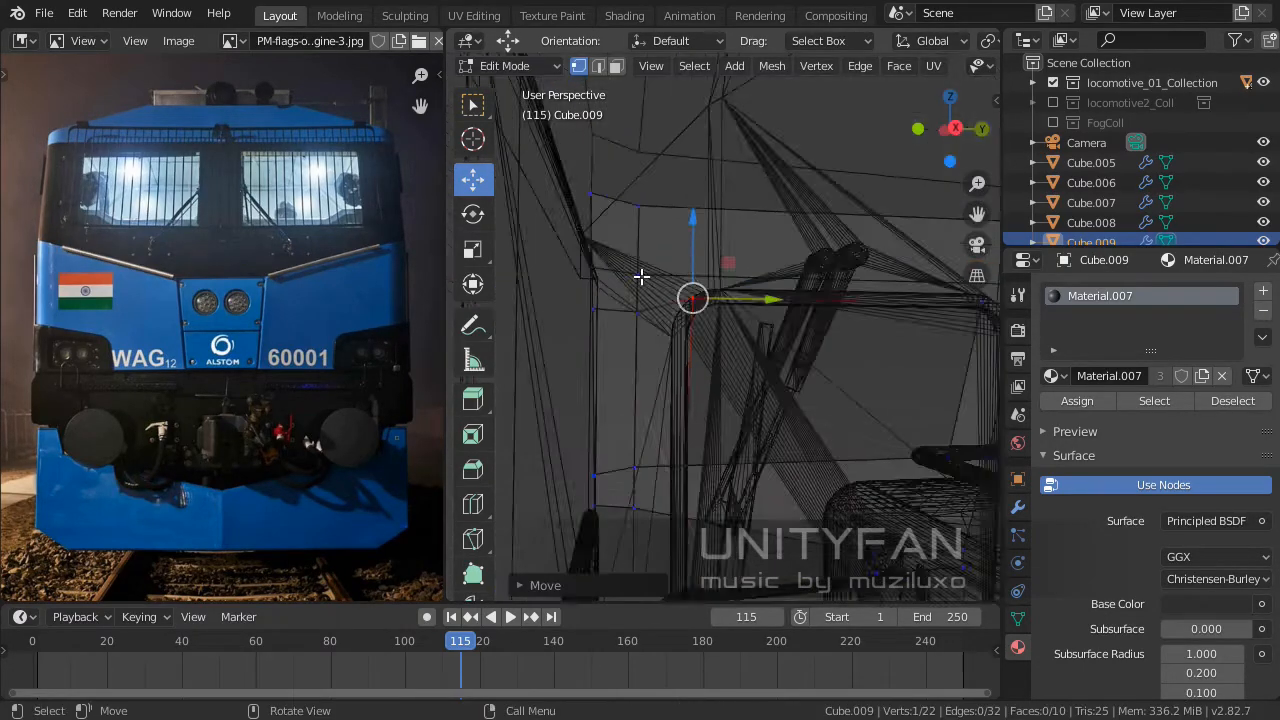
# Examine the reshaped windscreen surround in solid shading, in perspective and from the side, back and front-end orthographic views.
pyautogui.moveTo(640, 277); pyautogui.dragTo(824, 306, button='middle')
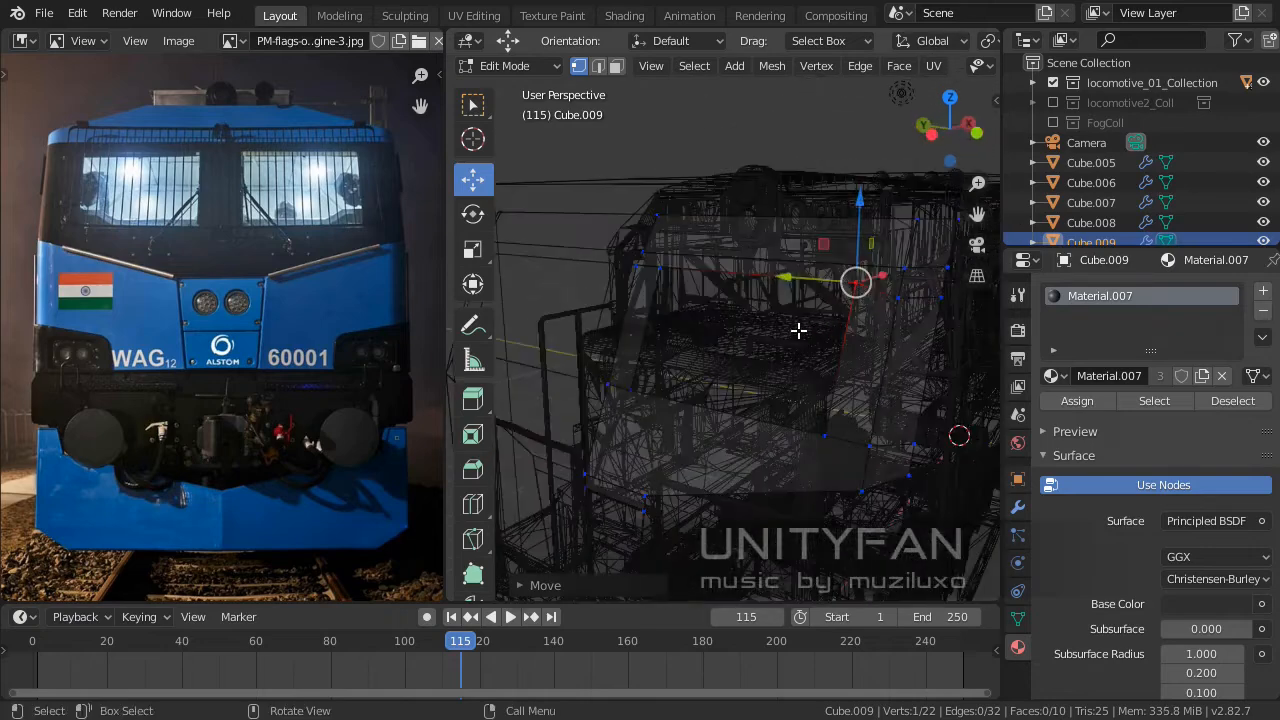
pyautogui.press('KP_5')
pyautogui.press('KP_5')
pyautogui.press('z')
pyautogui.click(948, 326)
pyautogui.scroll(-3, 778, 337)
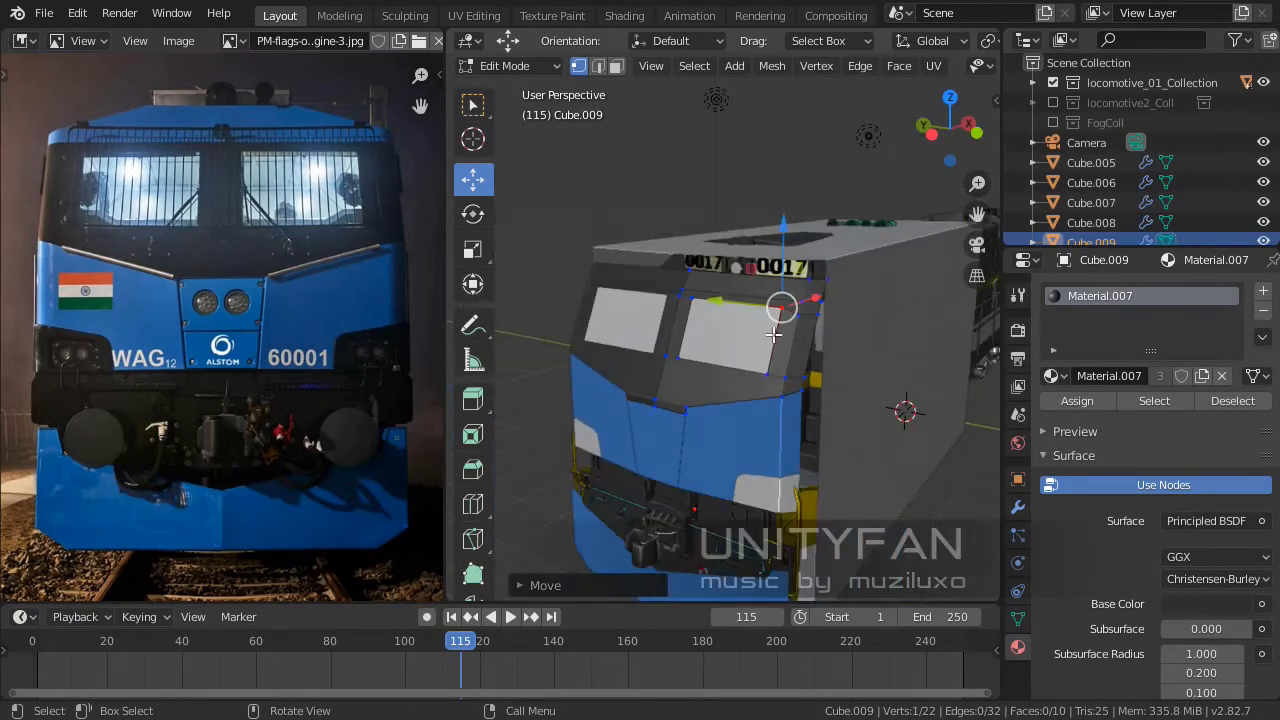
pyautogui.press('Tab')
pyautogui.moveTo(758, 353)
pyautogui.mouseDown(button='middle')
pyautogui.moveTo(834, 417)
pyautogui.moveTo(768, 432)
pyautogui.mouseUp(button='middle')
pyautogui.scroll(3, 804, 393)
pyautogui.press('Tab')
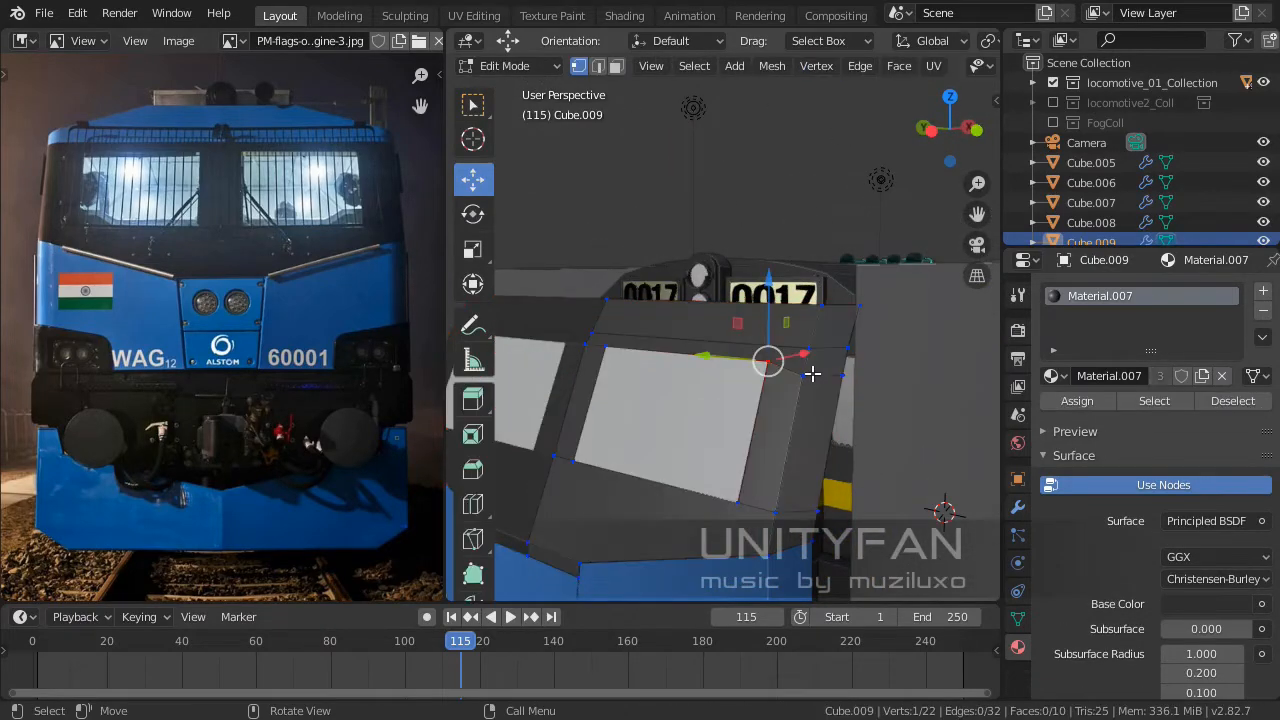
pyautogui.press('KP_3')
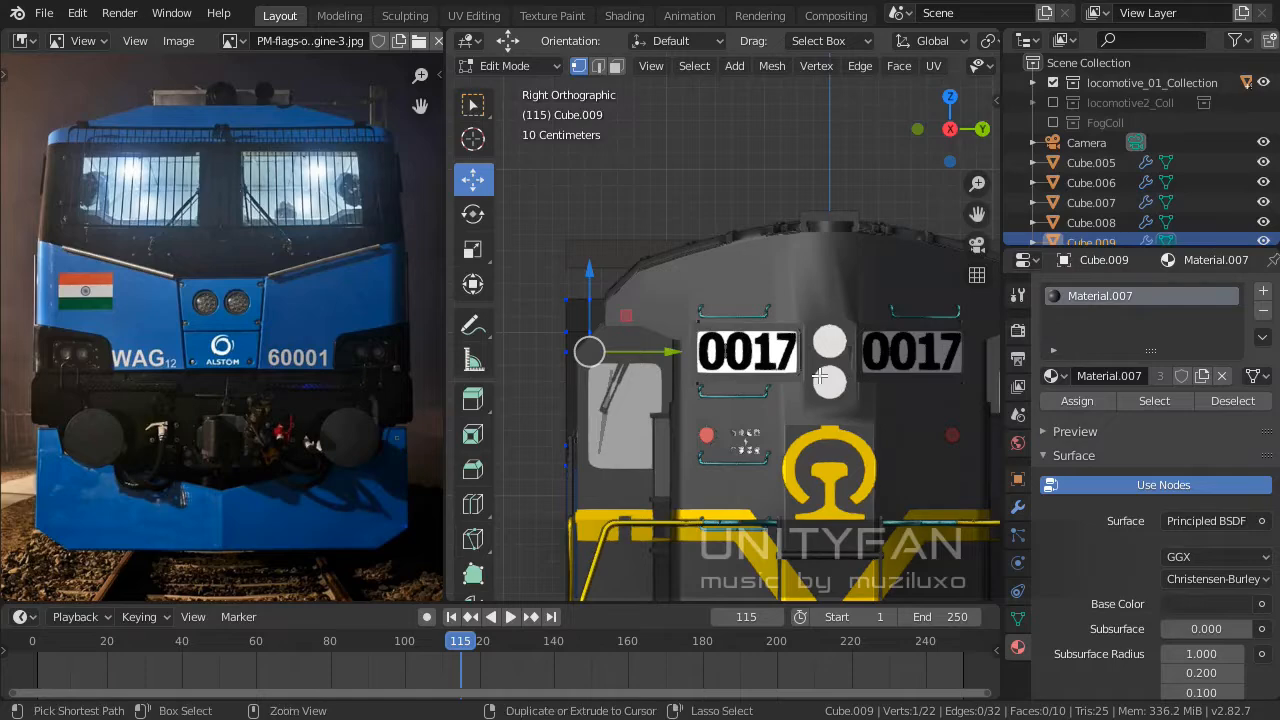
pyautogui.press('ctrl+KP_1')
pyautogui.press('KP_3')
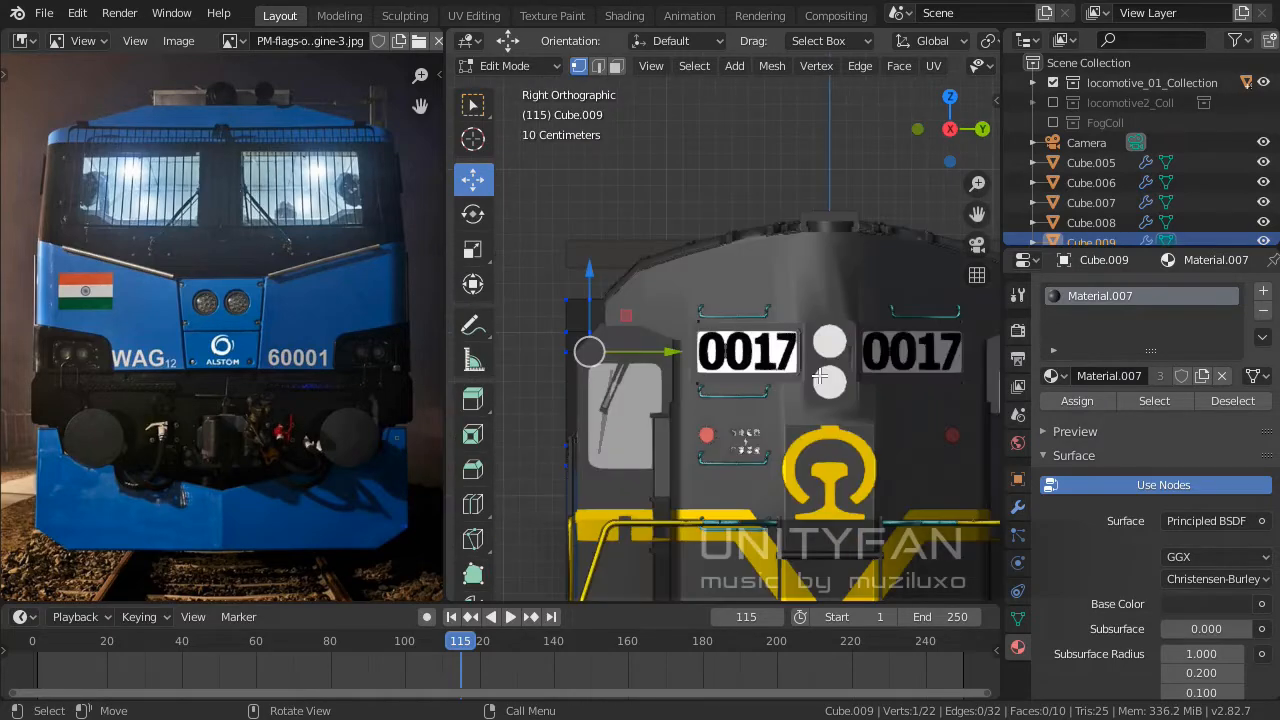
pyautogui.press('ctrl+KP_1')
pyautogui.press('ctrl+KP_3')
pyautogui.press('ctrl+KP_1')
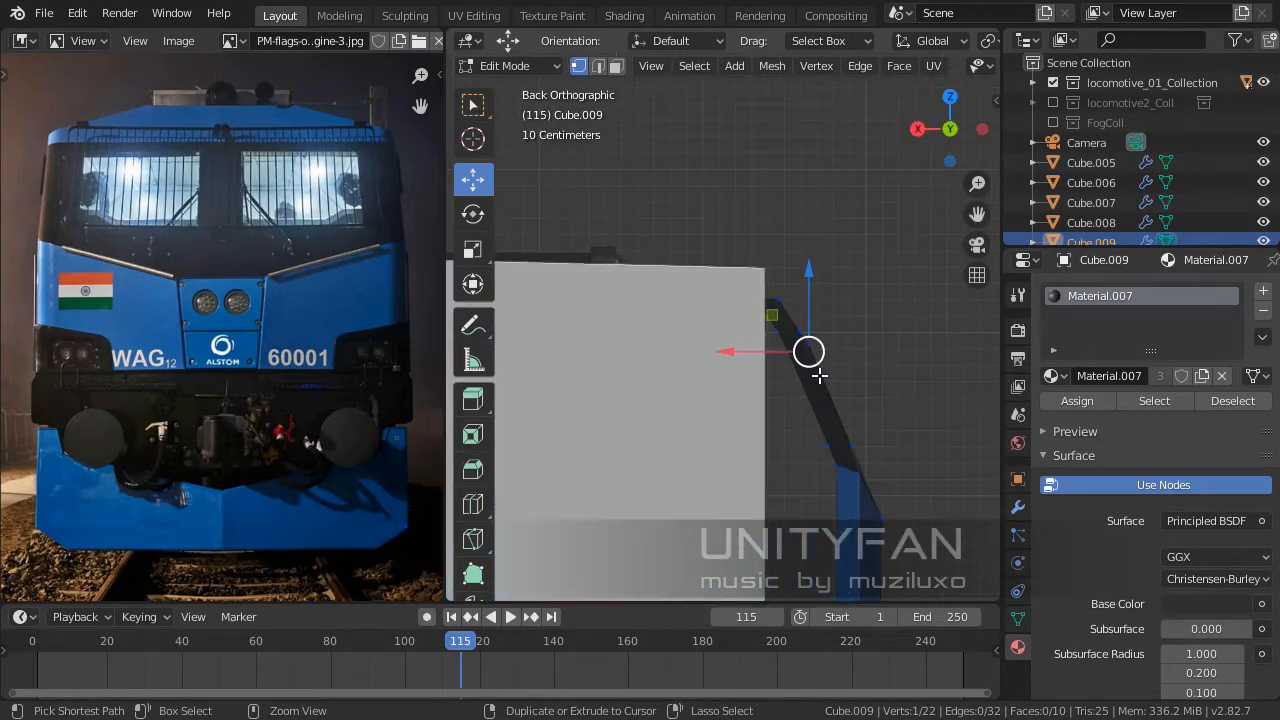
pyautogui.press('ctrl+KP_3')
pyautogui.press('KP_6')
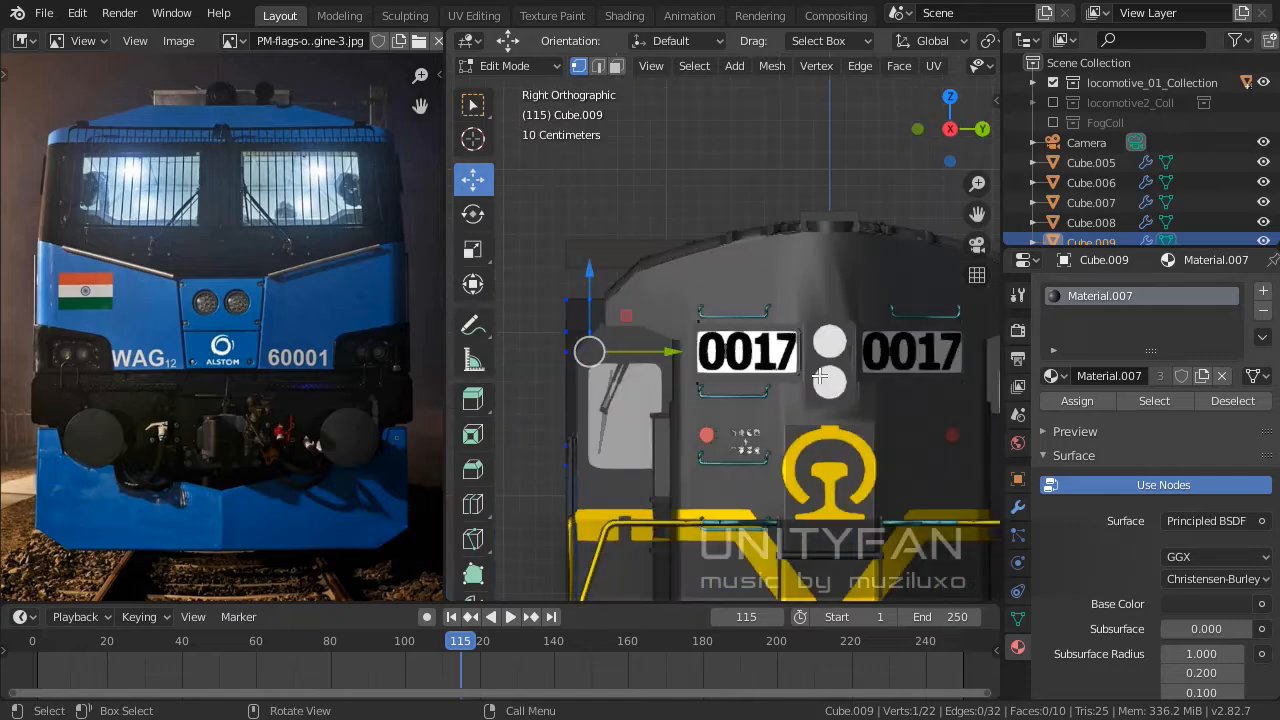
# Flatten the surround's bend vertices above the window opening with a Z scale of 0, and shift them slightly outward and upward.
pyautogui.press('KP_1')
pyautogui.scroll(4, 807, 376)
pyautogui.keyDown('shift'); pyautogui.moveTo(668, 408); pyautogui.dragTo(837, 400, button='middle'); pyautogui.keyUp('shift')
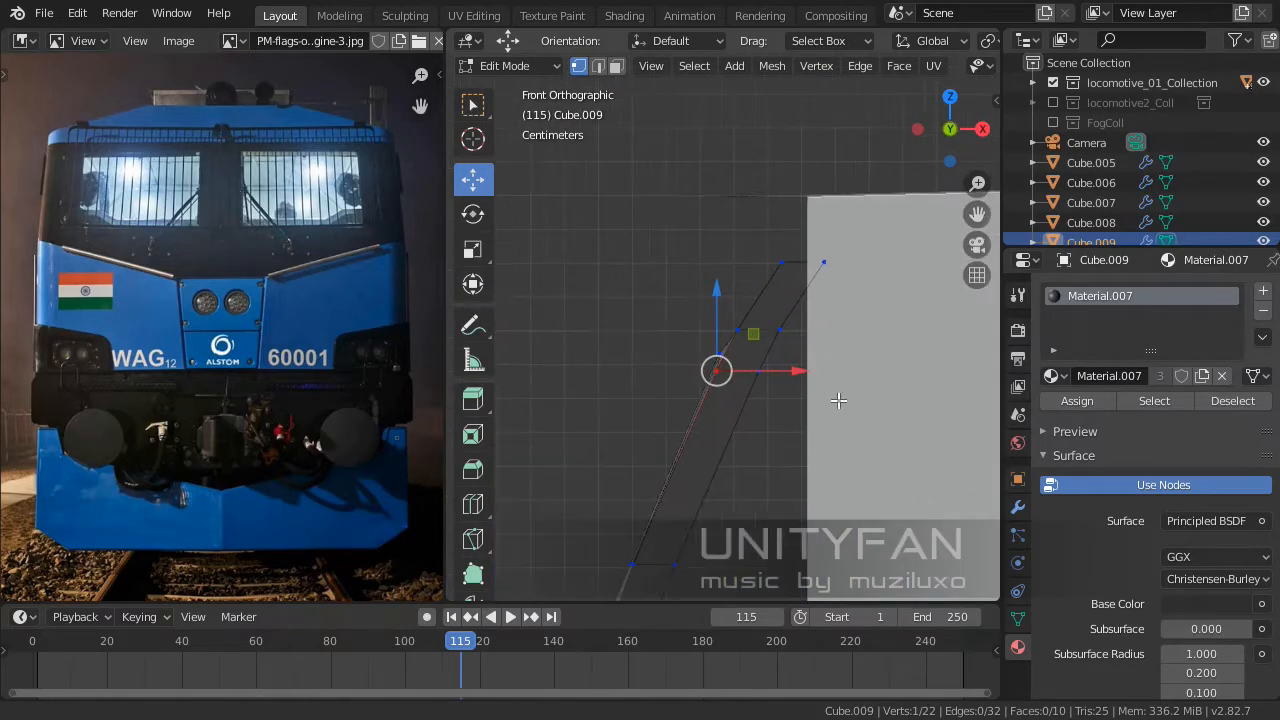
pyautogui.scroll(6, 752, 378)
pyautogui.moveTo(707, 460)
pyautogui.mouseDown()
pyautogui.moveTo(727, 398)
pyautogui.moveTo(758, 362)
pyautogui.moveTo(720, 354)
pyautogui.mouseUp()
pyautogui.press('z')
pyautogui.click(943, 383)
pyautogui.scroll(3, 752, 366)
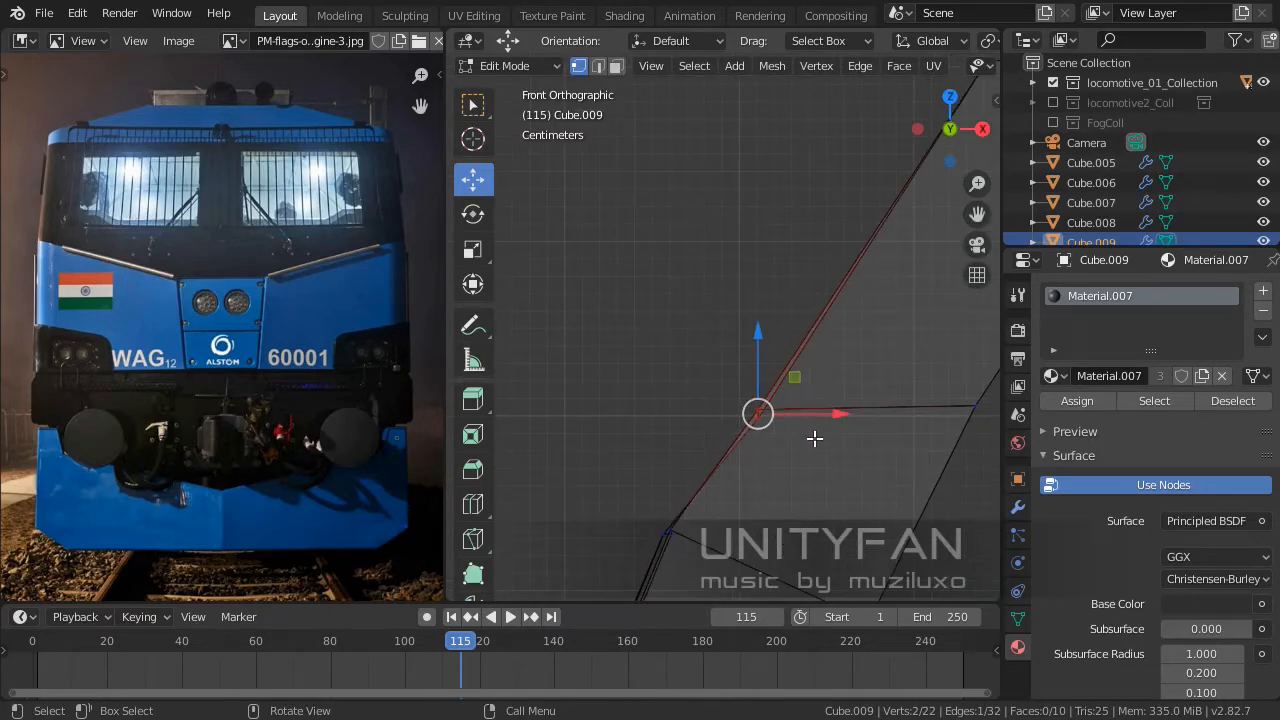
pyautogui.press('s')
pyautogui.press('z')
pyautogui.press('0')
pyautogui.press('Return')
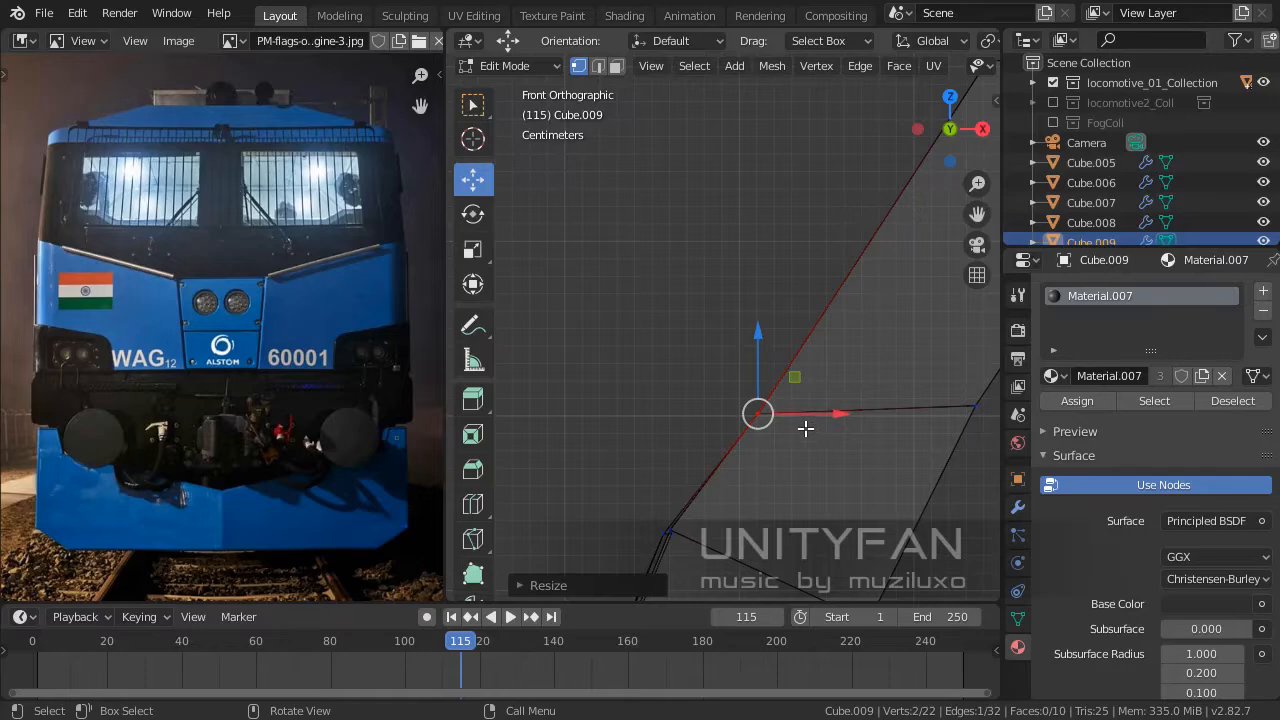
pyautogui.press('g')
pyautogui.moveTo(770, 353); pyautogui.dragTo(770, 353)
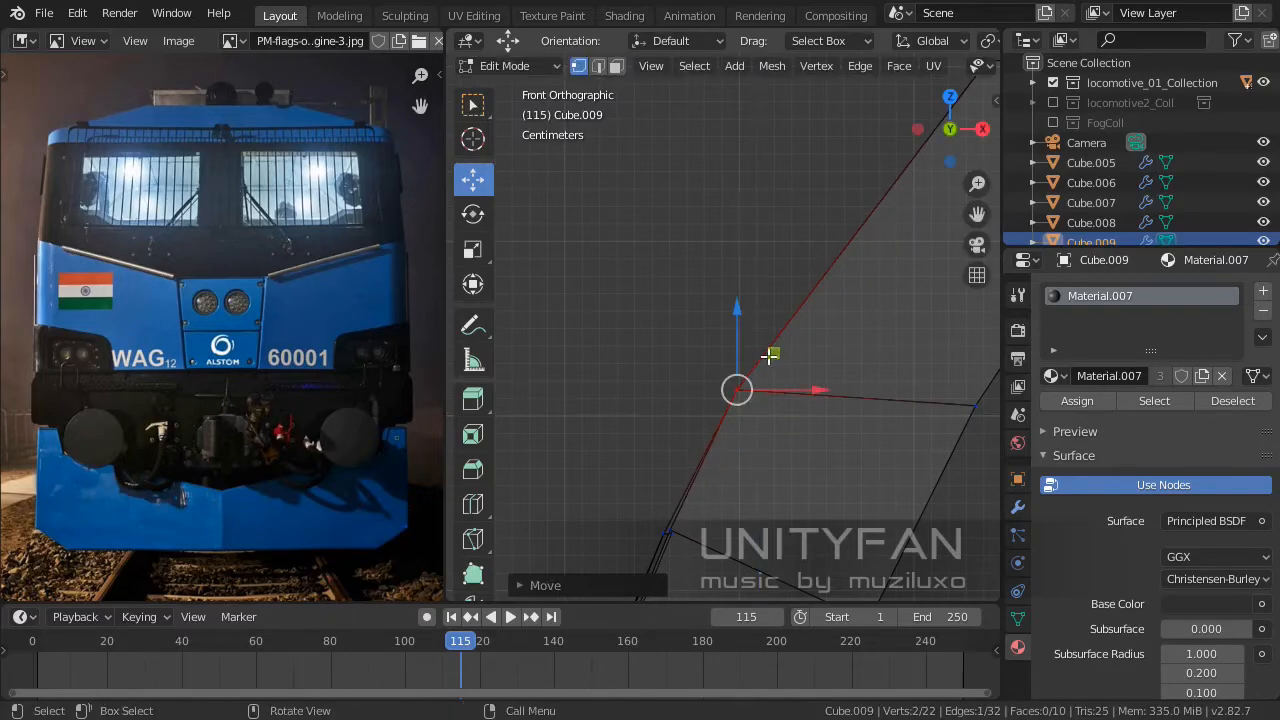
# Scale the four vertices along the top of the surround's window opening on the X axis to bring them into line.
pyautogui.keyDown('shift'); pyautogui.moveTo(752, 430); pyautogui.dragTo(810, 348, button='middle'); pyautogui.keyUp('shift')
pyautogui.moveTo(725, 450); pyautogui.dragTo(775, 478)
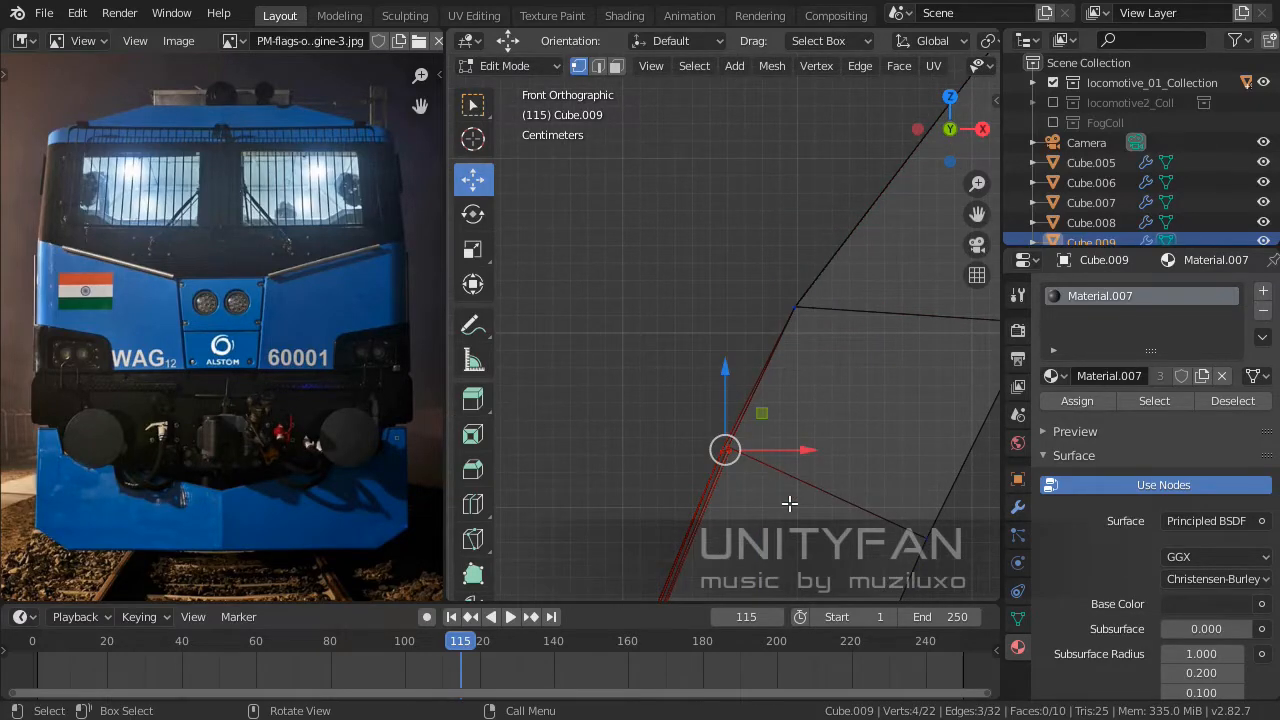
pyautogui.press('s')
pyautogui.press('x')
pyautogui.click(786, 500)
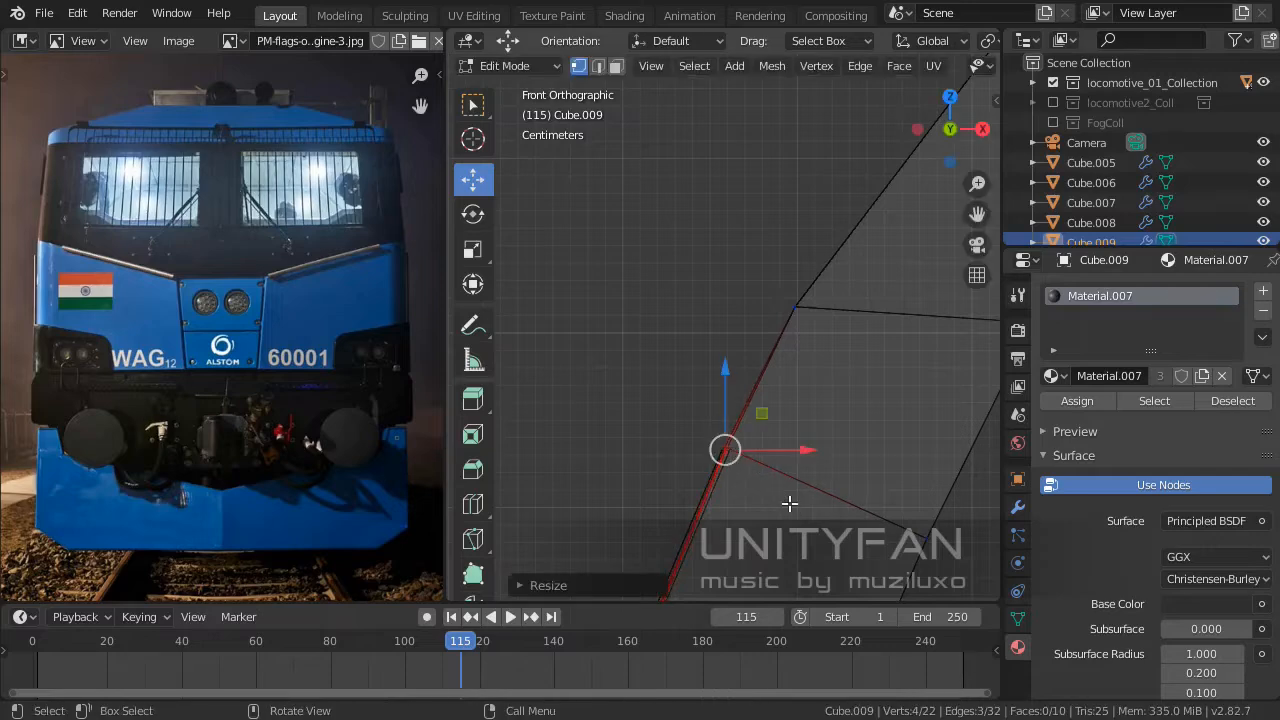
pyautogui.press('s')
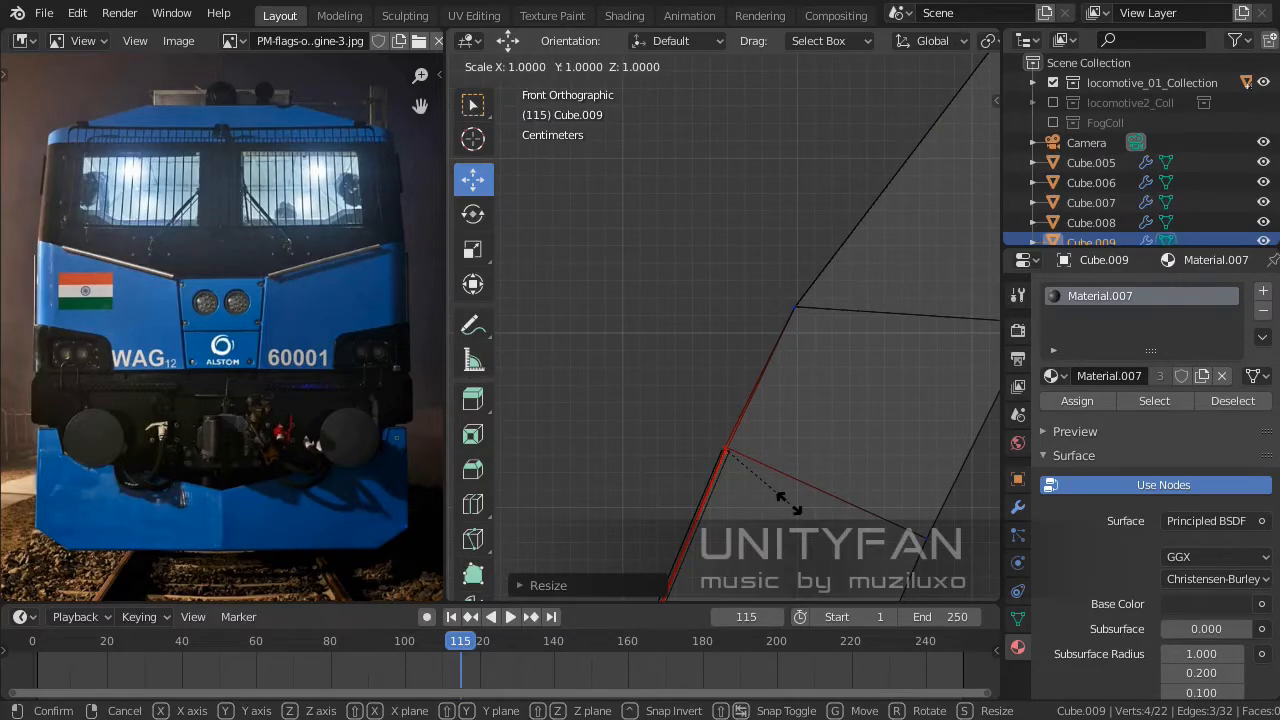
pyautogui.press('x')
pyautogui.click(789, 503)
# Examine the adjusted windscreen surround in perspective, in wireframe and solid shading, from around the cab front.
pyautogui.press('KP_5')
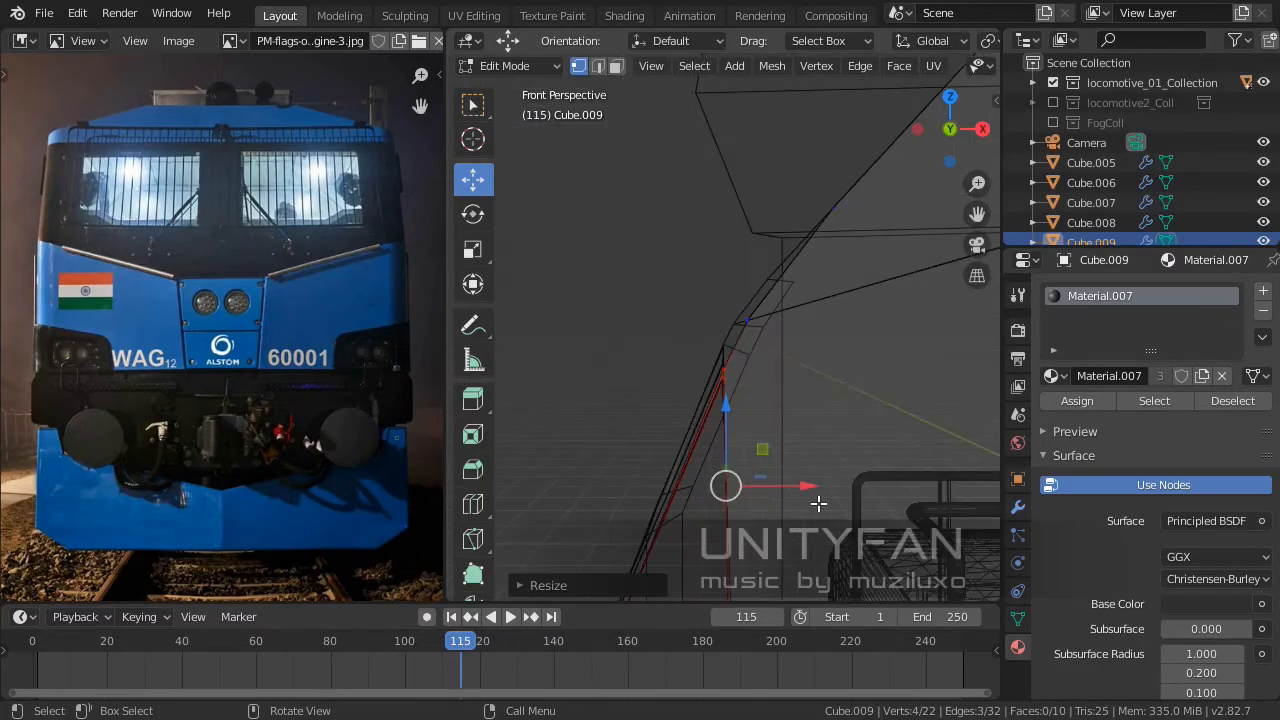
pyautogui.moveTo(819, 504); pyautogui.dragTo(804, 447, button='middle')
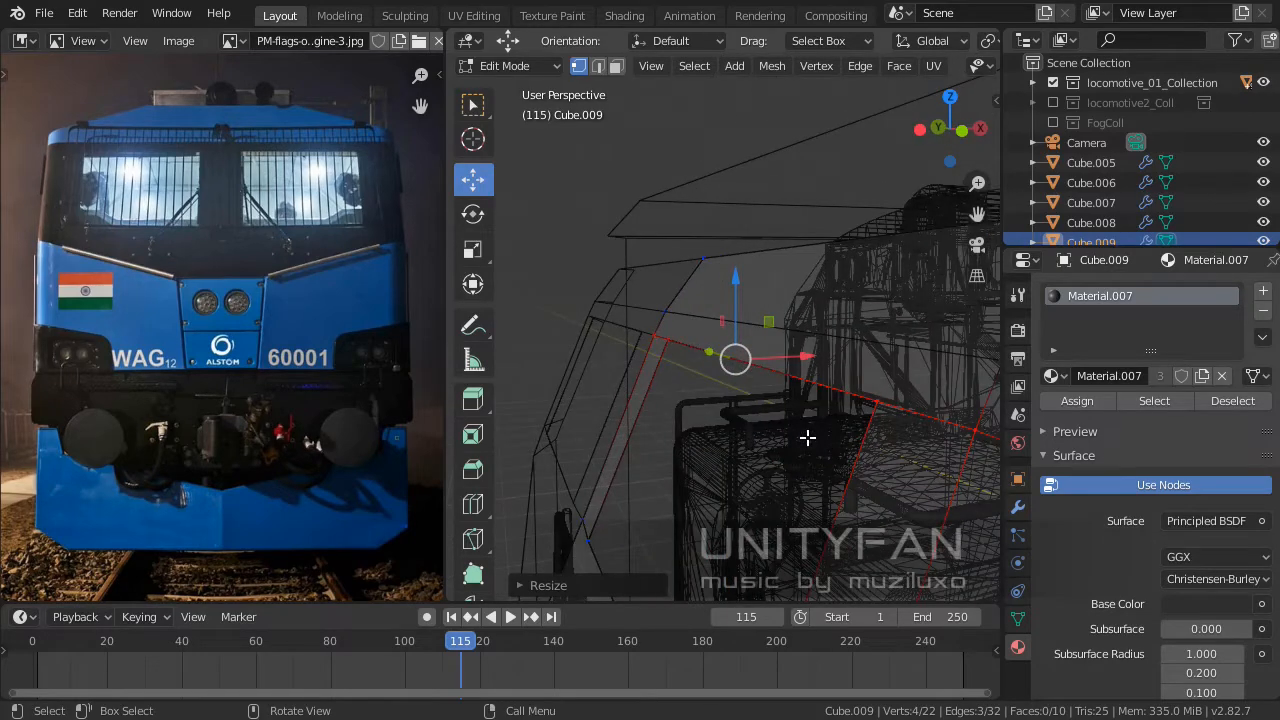
pyautogui.press('KP_5')
pyautogui.press('KP_5')
pyautogui.scroll(-5, 807, 437)
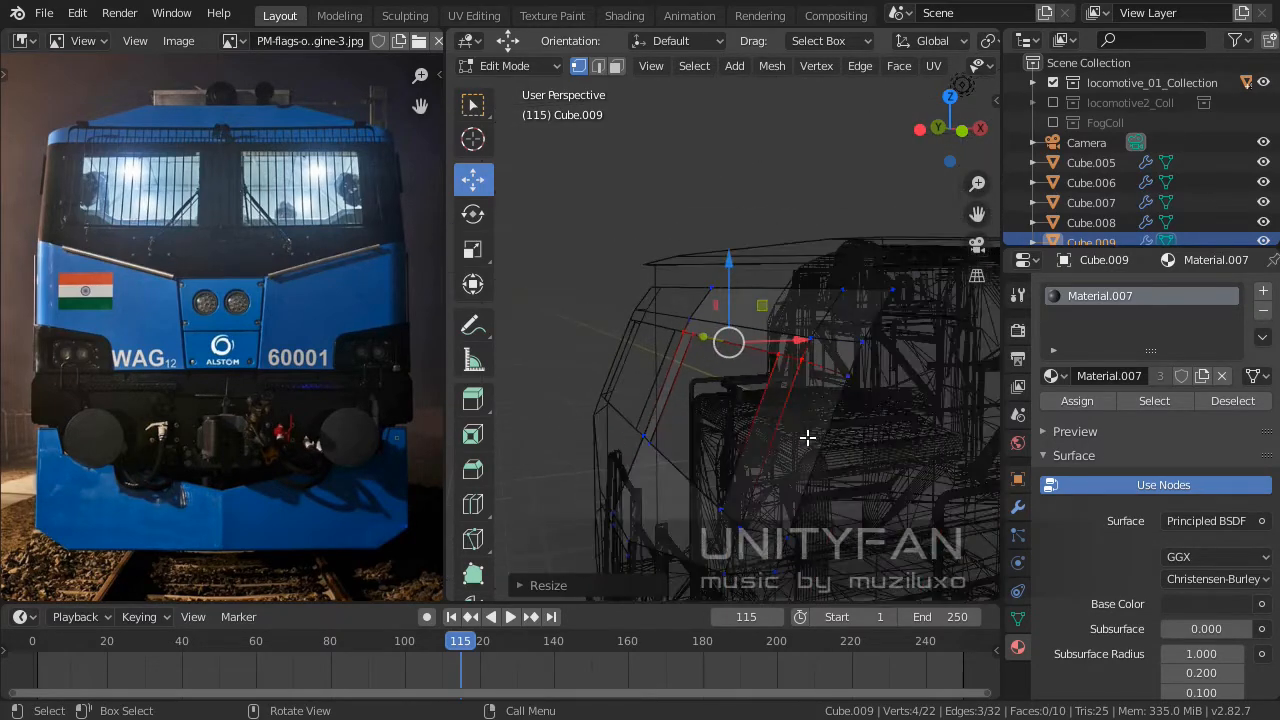
pyautogui.scroll(2, 817, 426)
pyautogui.moveTo(785, 377); pyautogui.dragTo(716, 362, button='middle')
pyautogui.press('KP_5')
pyautogui.press('KP_5')
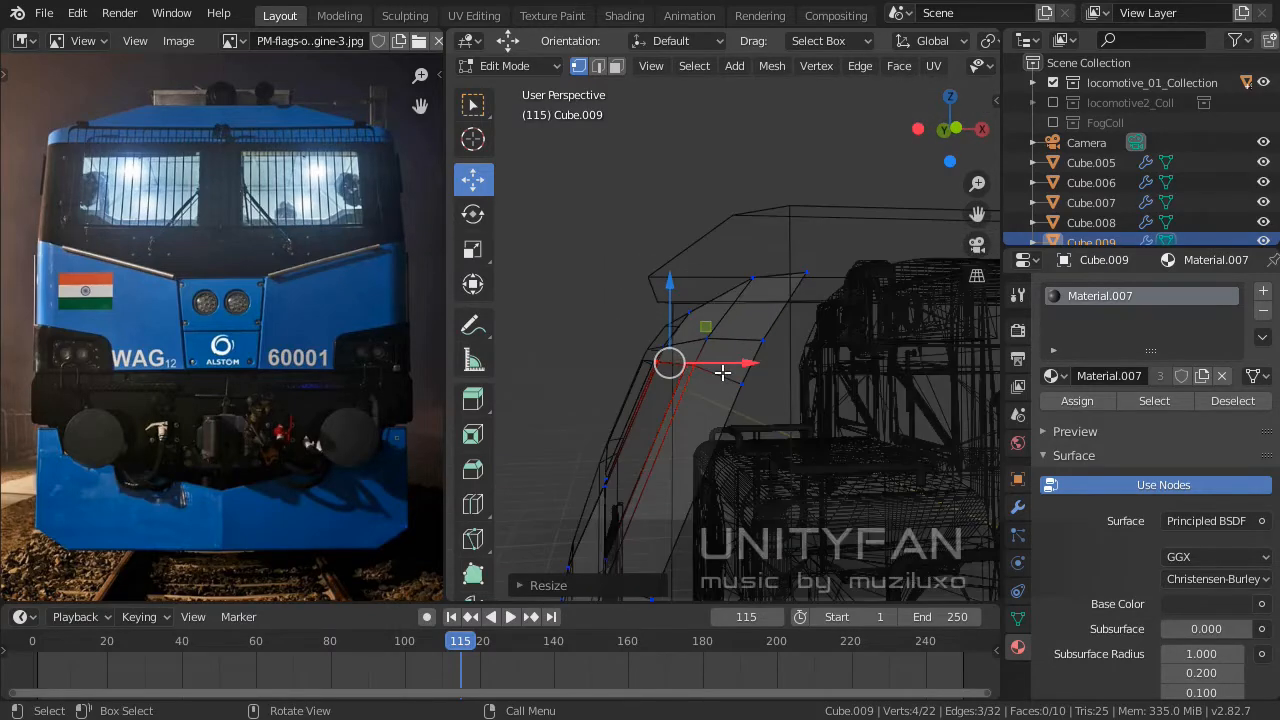
pyautogui.press('z')
pyautogui.click(873, 369)
pyautogui.moveTo(740, 370); pyautogui.dragTo(985, 420, button='middle')
pyautogui.press('Tab')
pyautogui.moveTo(851, 390); pyautogui.dragTo(803, 452, button='middle')
pyautogui.scroll(3, 729, 422)
pyautogui.scroll(3, 798, 329)
# Add a Solidify modifier to the mirrored blue front panel, below its Mirror modifier.
pyautogui.click(823, 393)
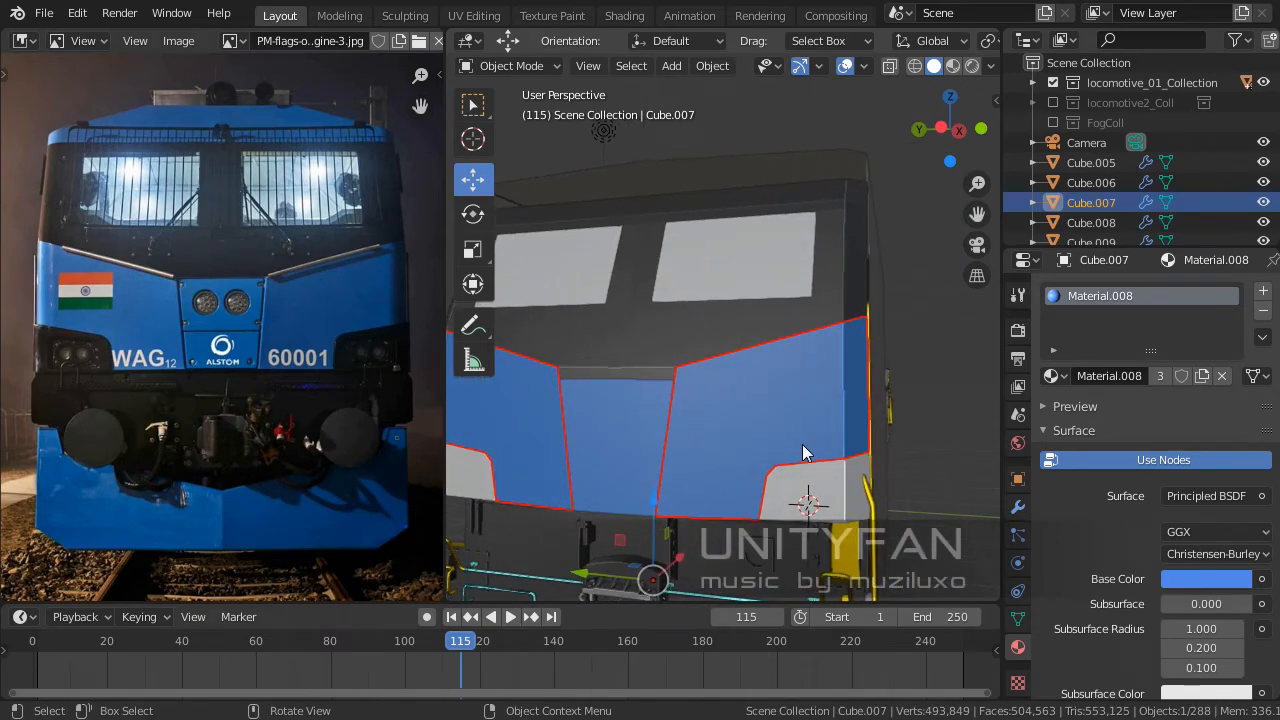
pyautogui.moveTo(850, 448); pyautogui.dragTo(769, 417, button='middle')
pyautogui.press('Tab')
pyautogui.press('Tab')
pyautogui.rightClick(766, 410)
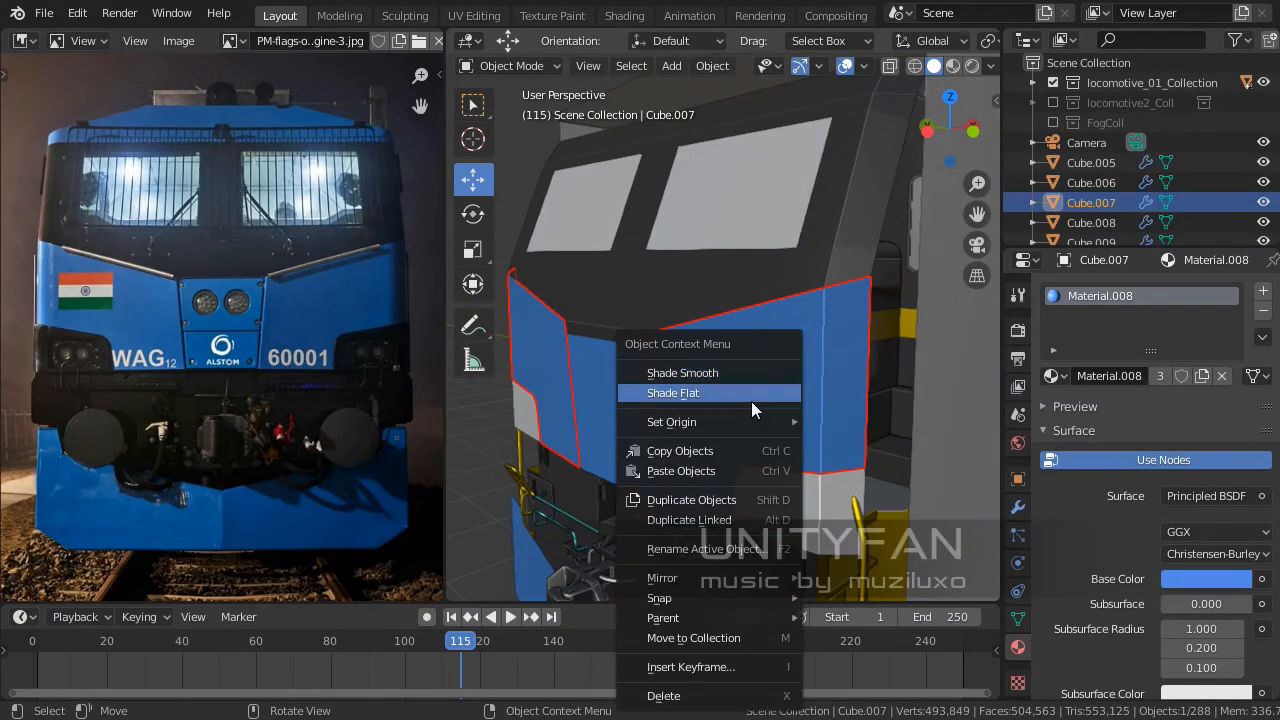
pyautogui.click(1018, 508)
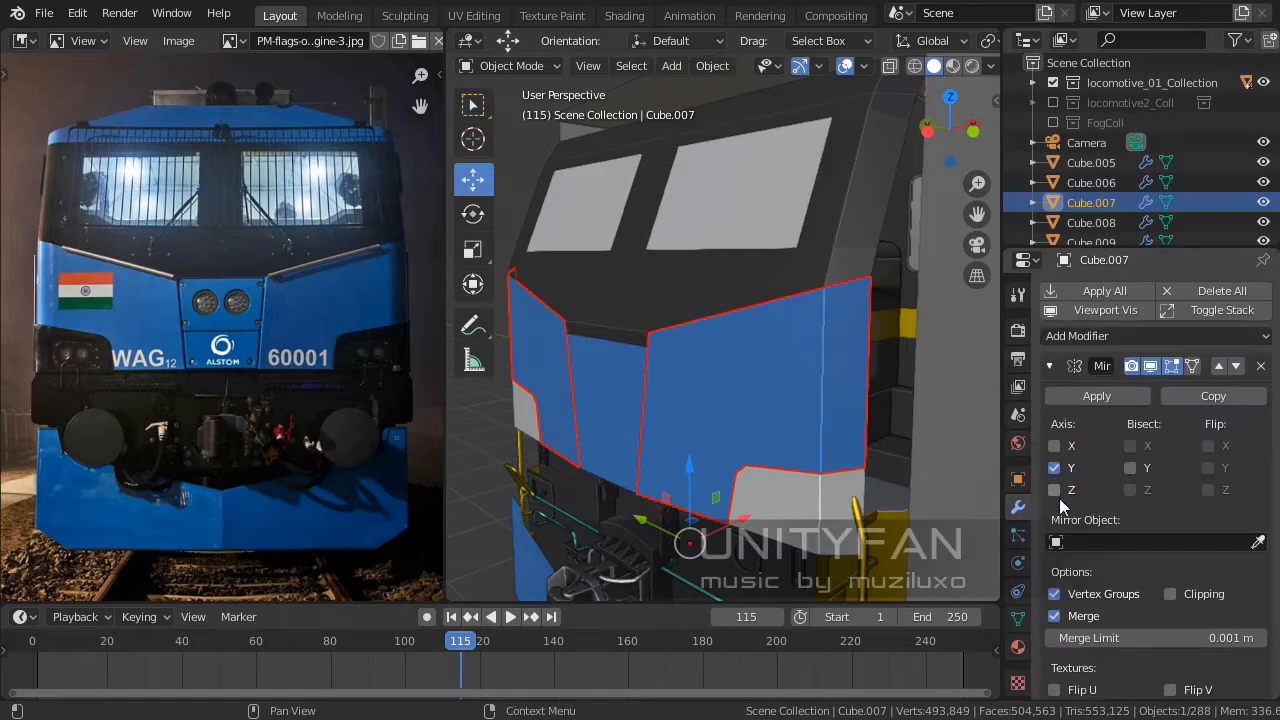
pyautogui.click(1050, 364)
pyautogui.click(1077, 334)
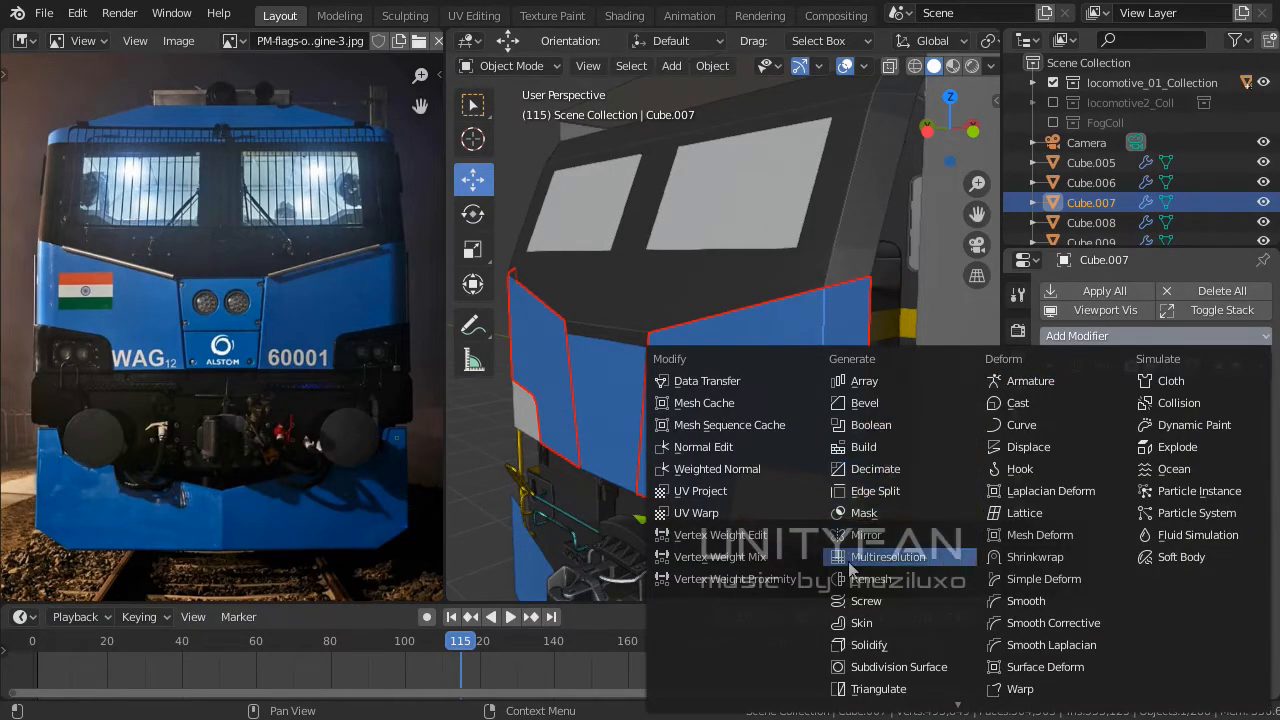
pyautogui.click(866, 645)
# Shade the blue front panel smooth and isolate it by hiding all other objects.
pyautogui.moveTo(646, 520); pyautogui.dragTo(736, 475, button='middle')
pyautogui.rightClick(736, 475)
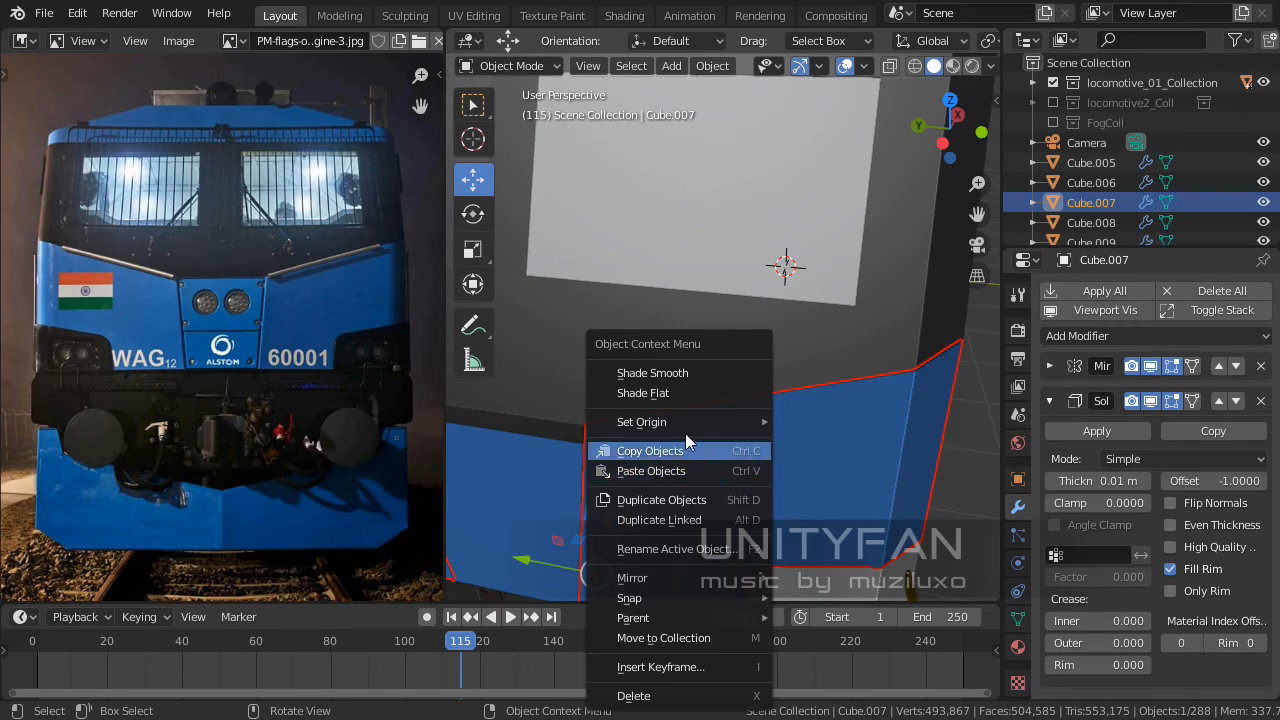
pyautogui.click(684, 377)
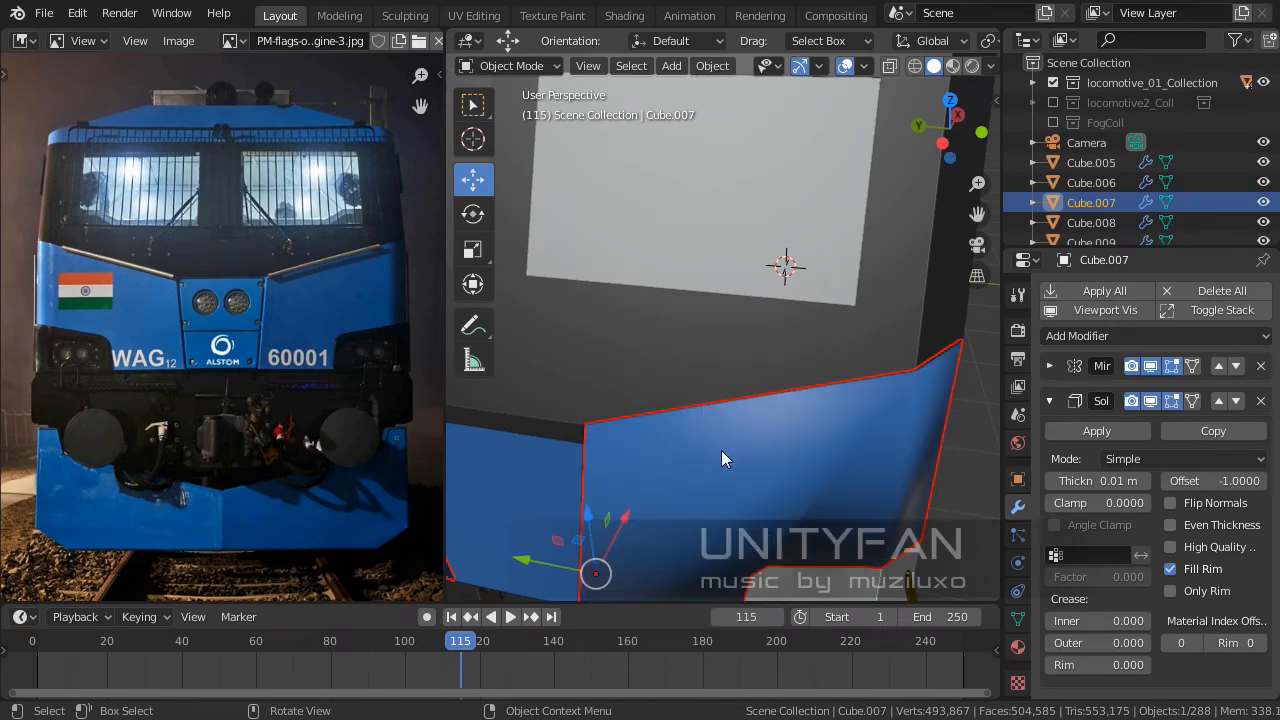
pyautogui.moveTo(721, 450); pyautogui.dragTo(640, 378, button='middle')
pyautogui.scroll(2, 733, 362)
pyautogui.hotkey('shift', 'h')
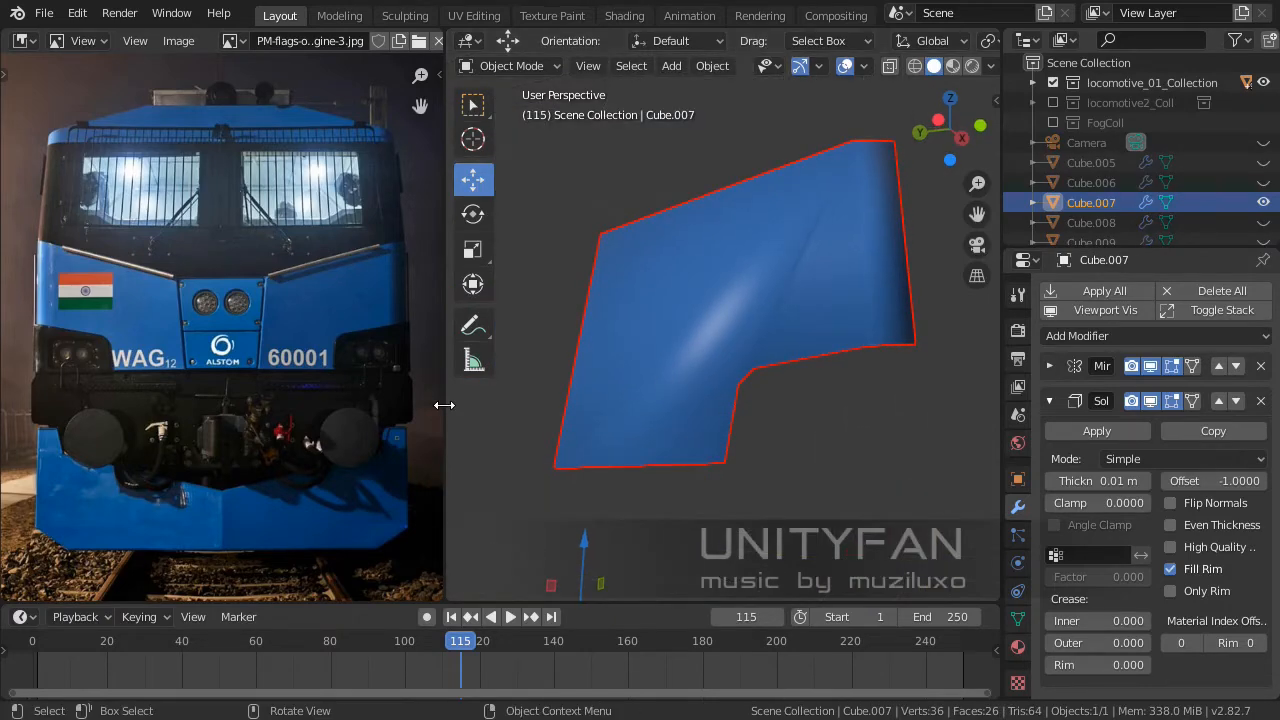
# Knife-cut the panel's front face from the notch's lower corner to the inner edge, and connect the notch's upper corner to the top inner corner.
pyautogui.moveTo(443, 404); pyautogui.dragTo(374, 408)
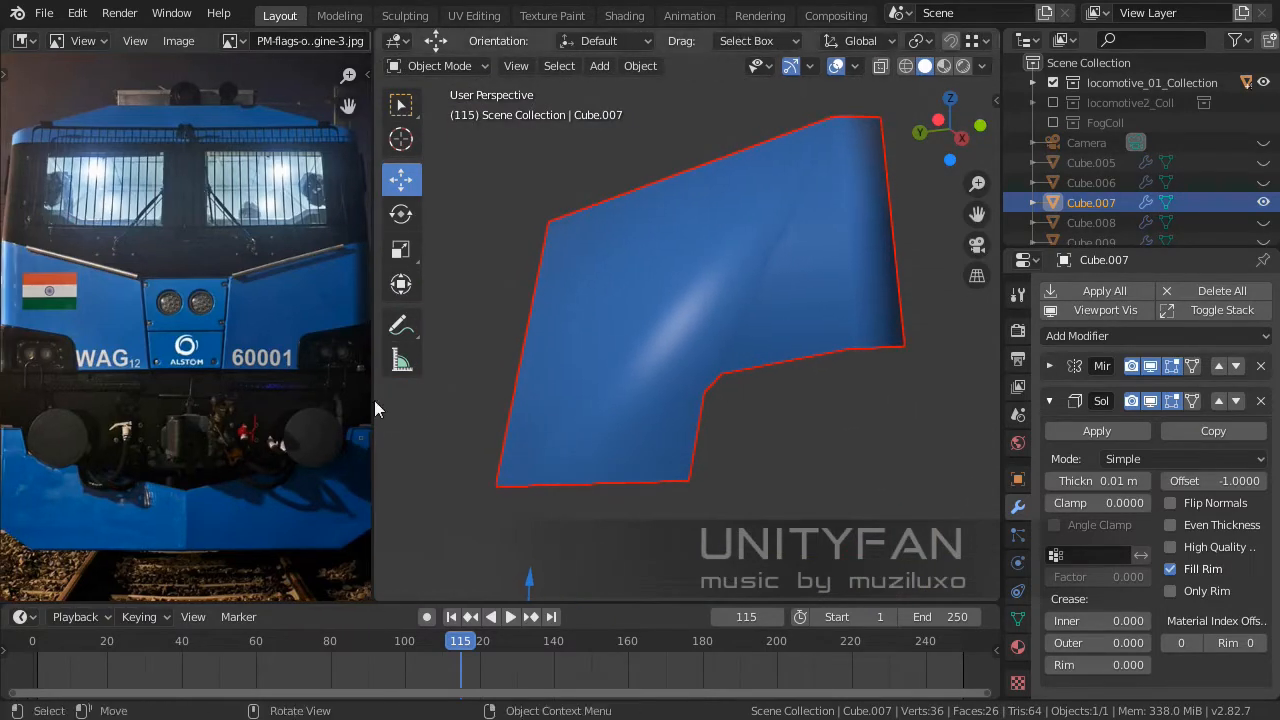
pyautogui.scroll(3, 173, 356)
pyautogui.moveTo(740, 370); pyautogui.dragTo(774, 423, button='middle')
pyautogui.press('Tab')
pyautogui.scroll(2, 766, 426)
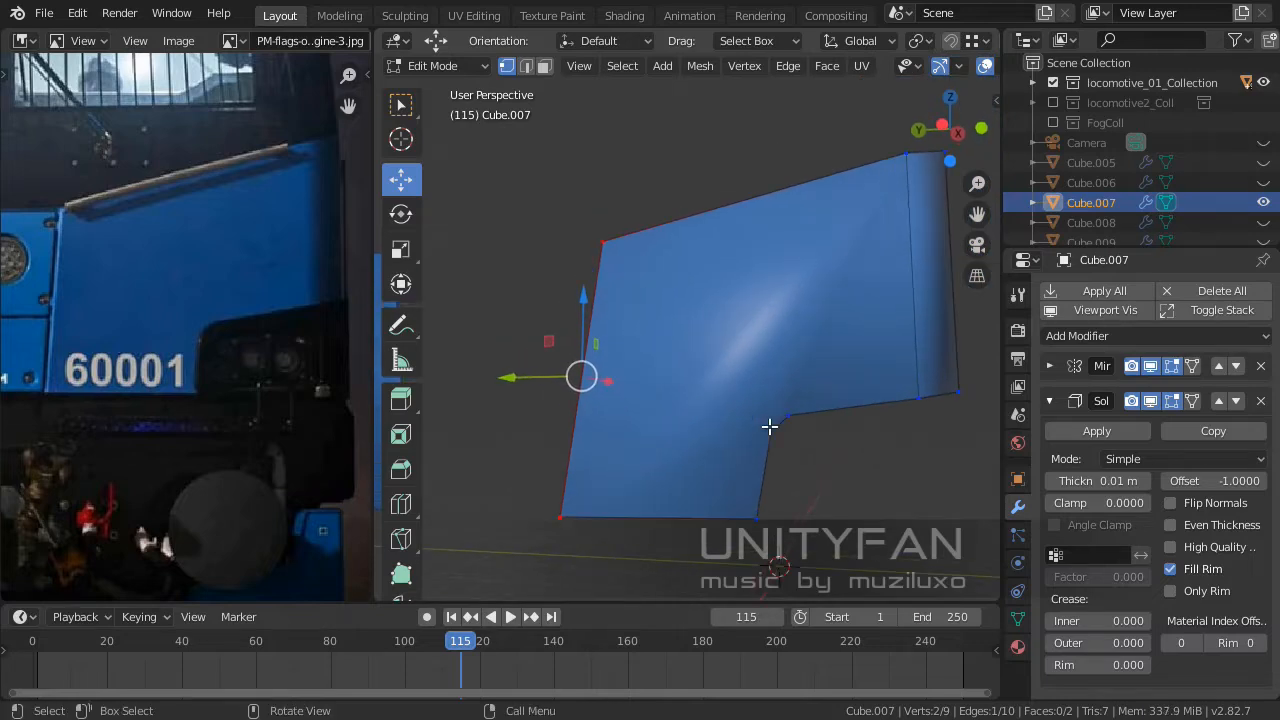
pyautogui.press('k')
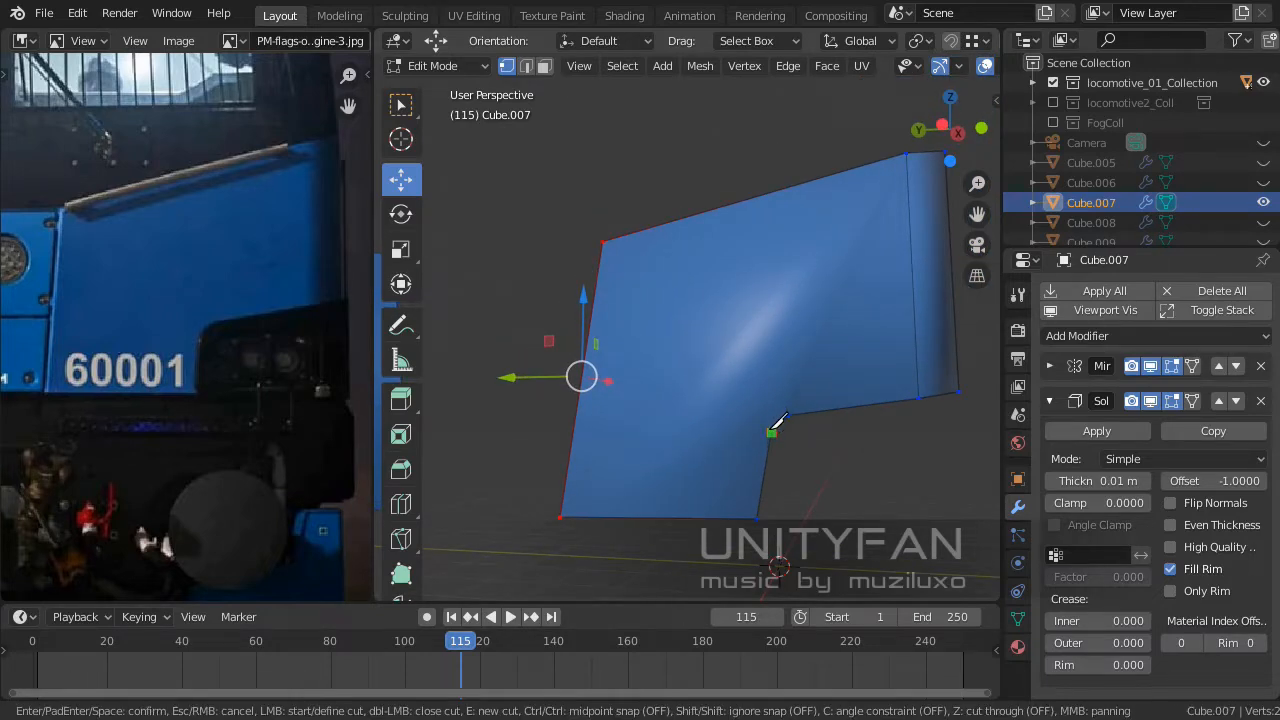
pyautogui.click(580, 409)
pyautogui.press('Return')
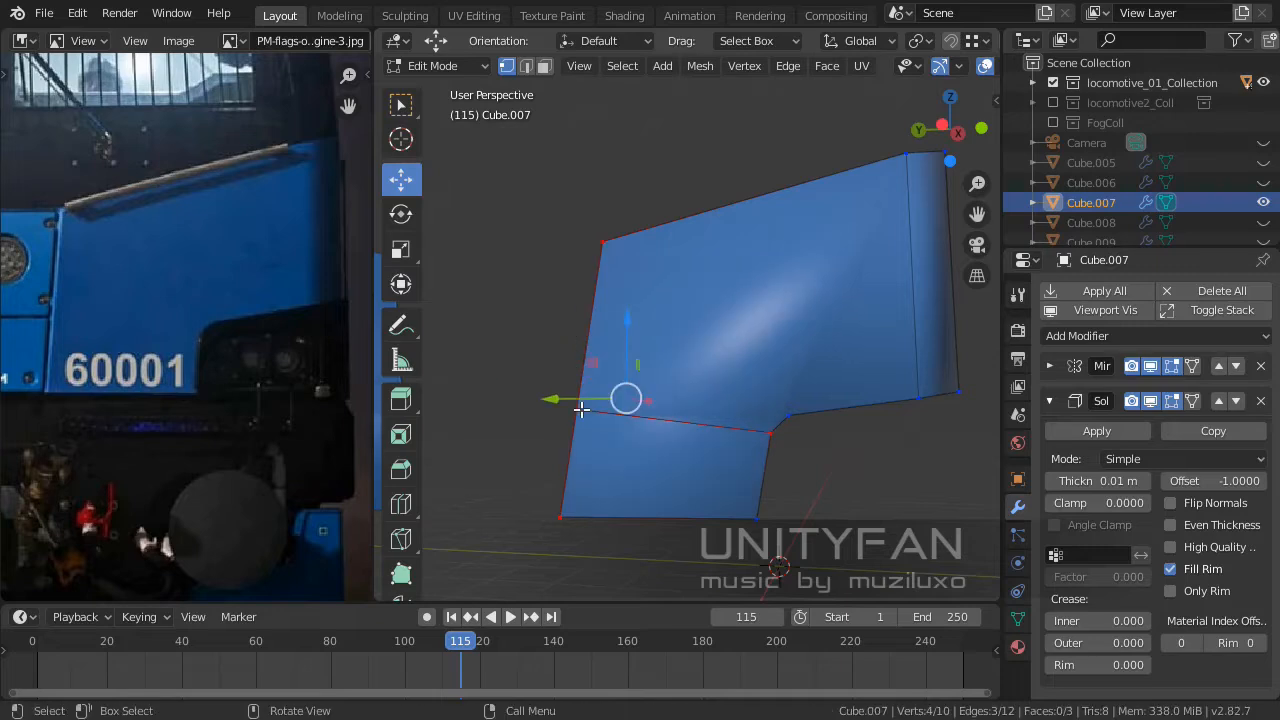
pyautogui.scroll(2, 640, 424)
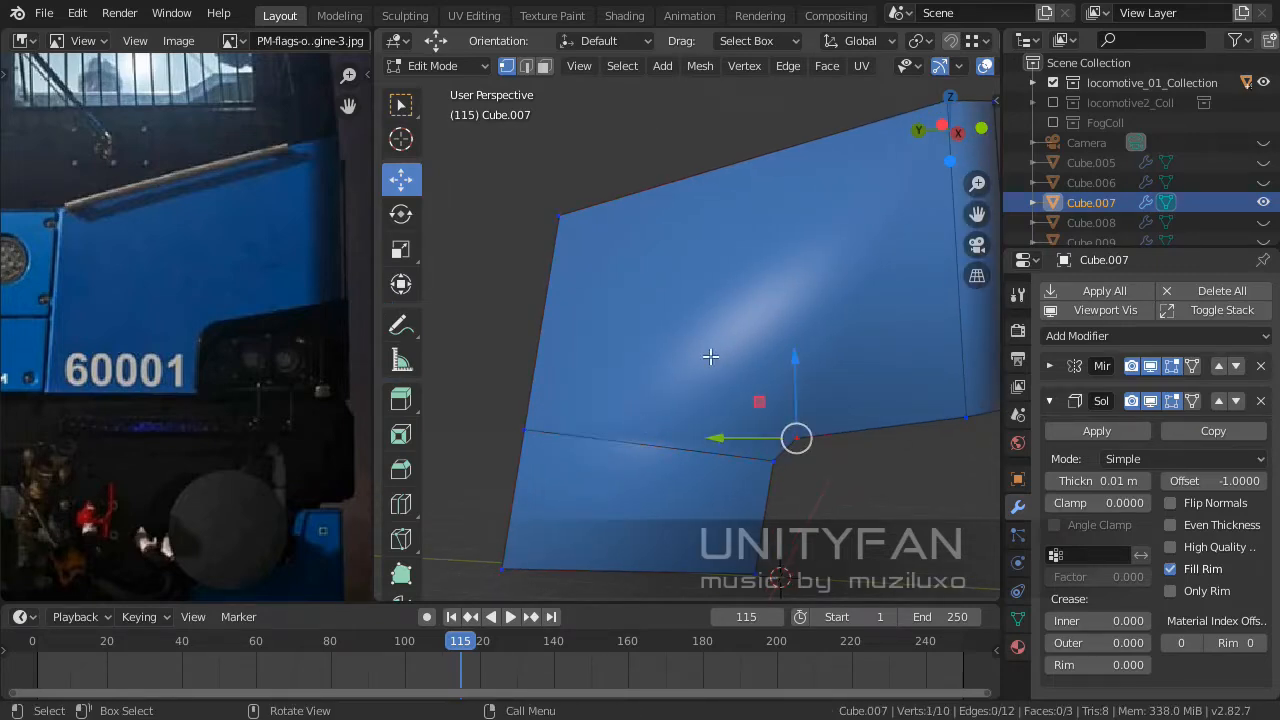
pyautogui.press('j')
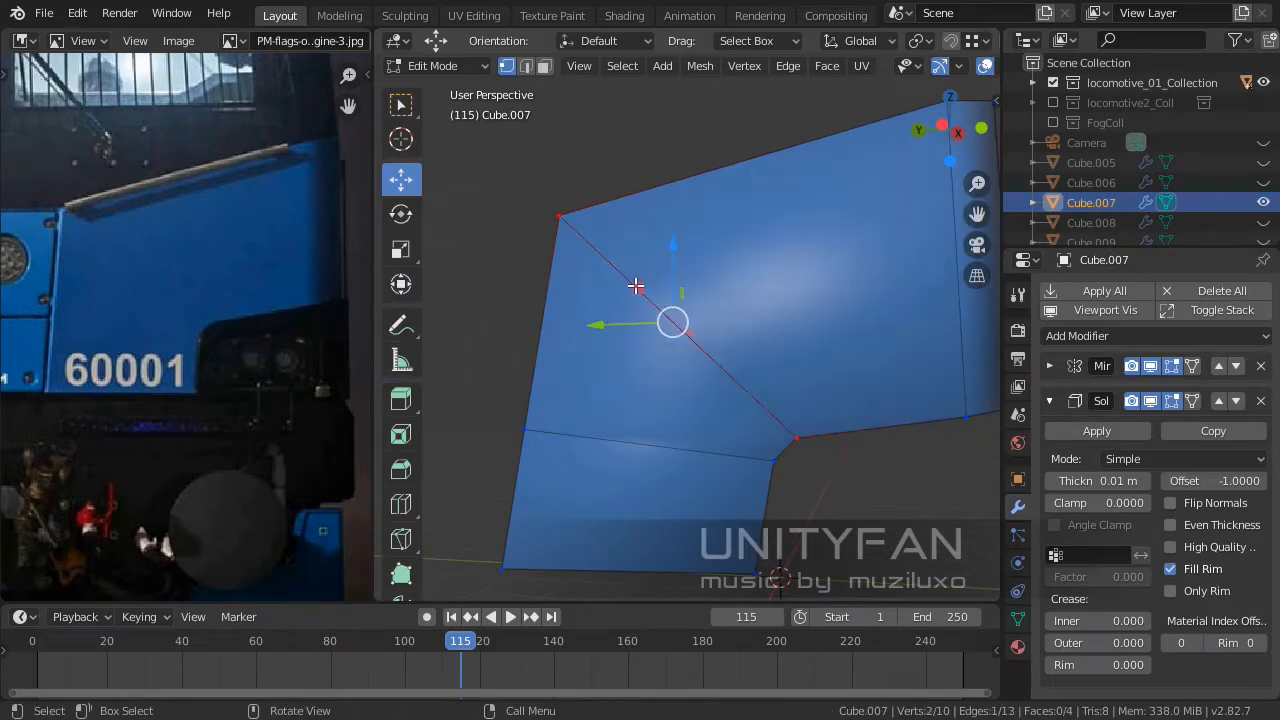
# Examine the panel's divided front faces and its bent side strip, in perspective and from above.
pyautogui.moveTo(636, 287); pyautogui.dragTo(853, 410, button='middle')
pyautogui.click(614, 451)
pyautogui.keyDown('shift'); pyautogui.click(651, 371); pyautogui.keyUp('shift')
pyautogui.keyDown('shift'); pyautogui.click(766, 323); pyautogui.keyUp('shift')
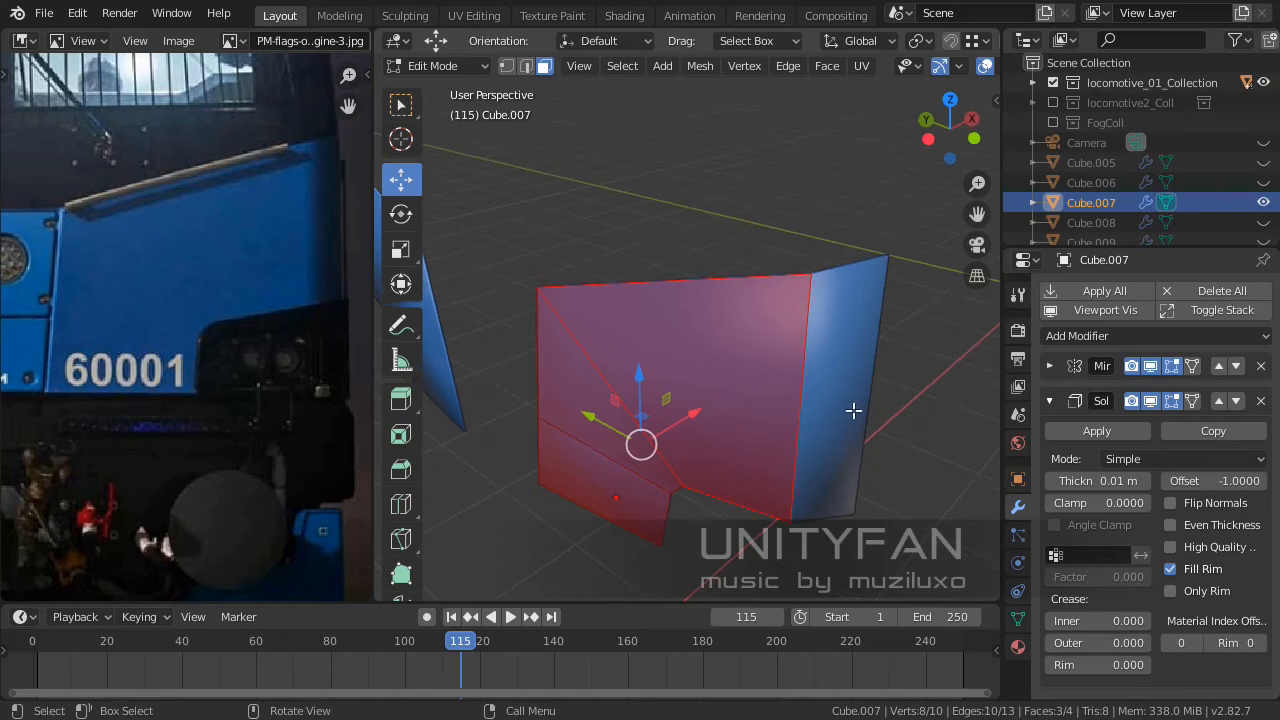
pyautogui.click(853, 410)
pyautogui.press('KP_7')
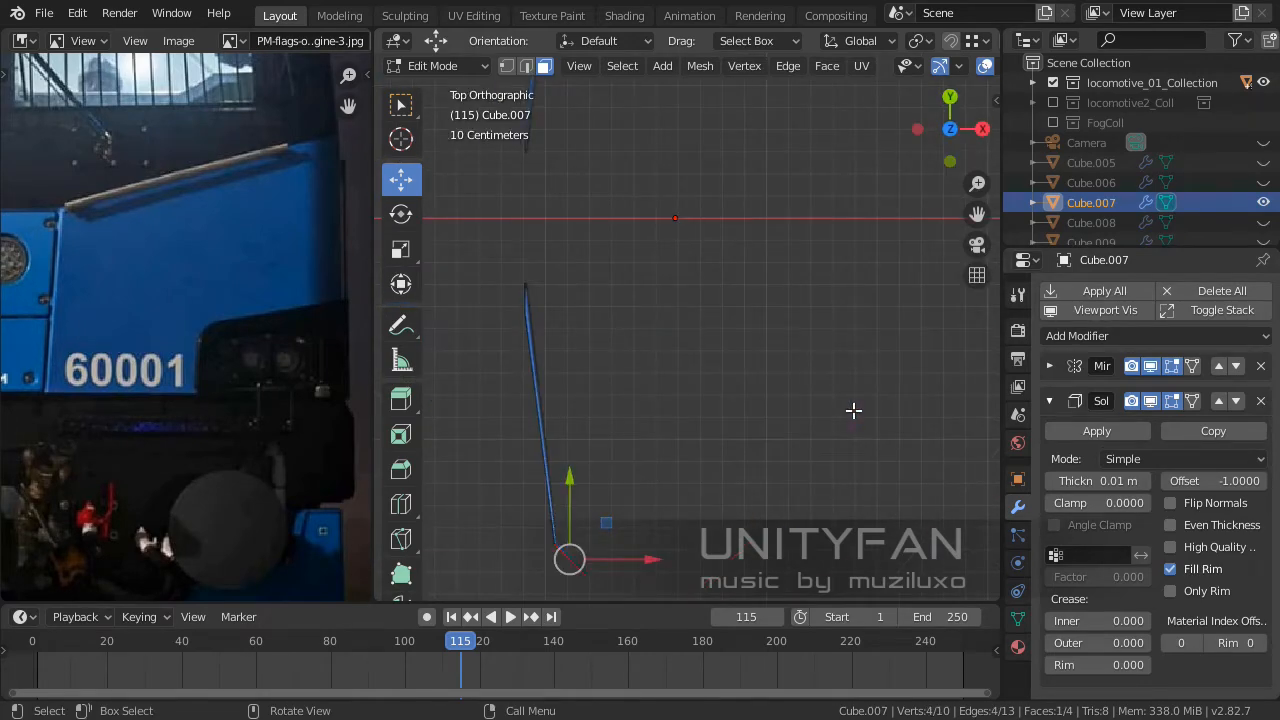
pyautogui.press('KP_5')
pyautogui.moveTo(851, 411); pyautogui.dragTo(752, 368, button='middle')
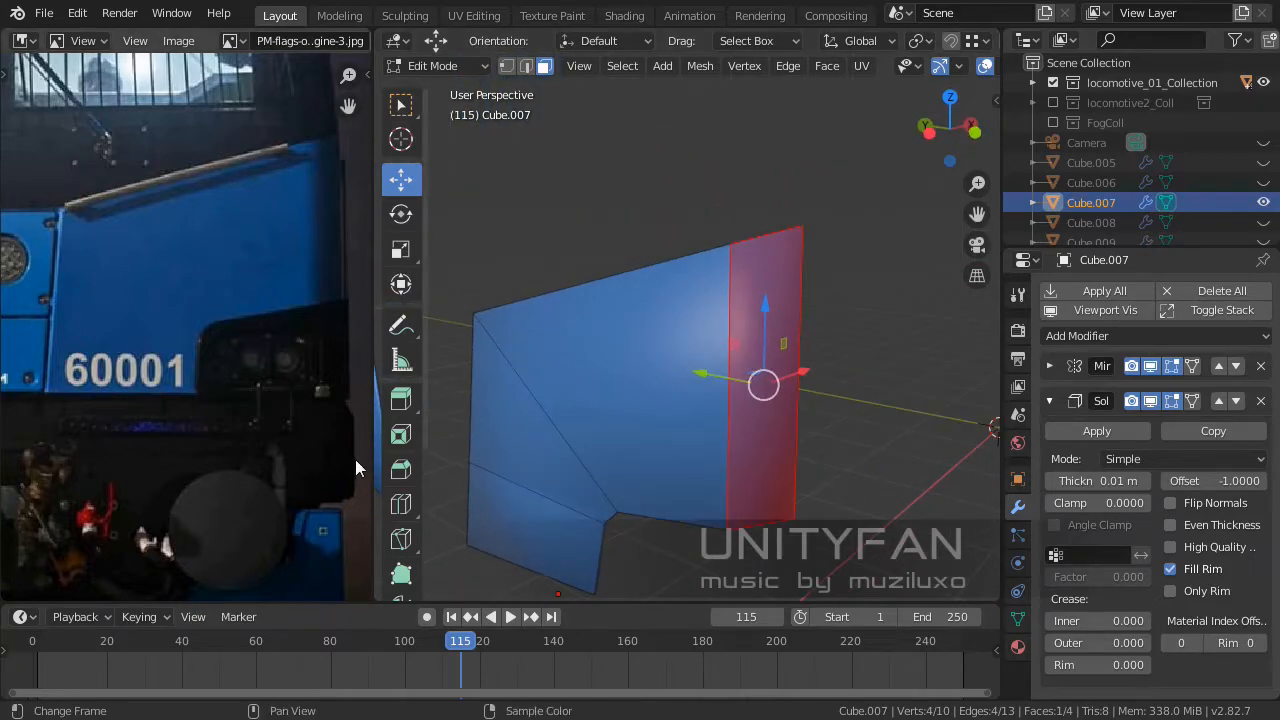
# Add a vertical loop cut through the panel's bent side strip and move it outward in top view to start rounding the corner.
pyautogui.click(401, 504)
pyautogui.click(766, 262)
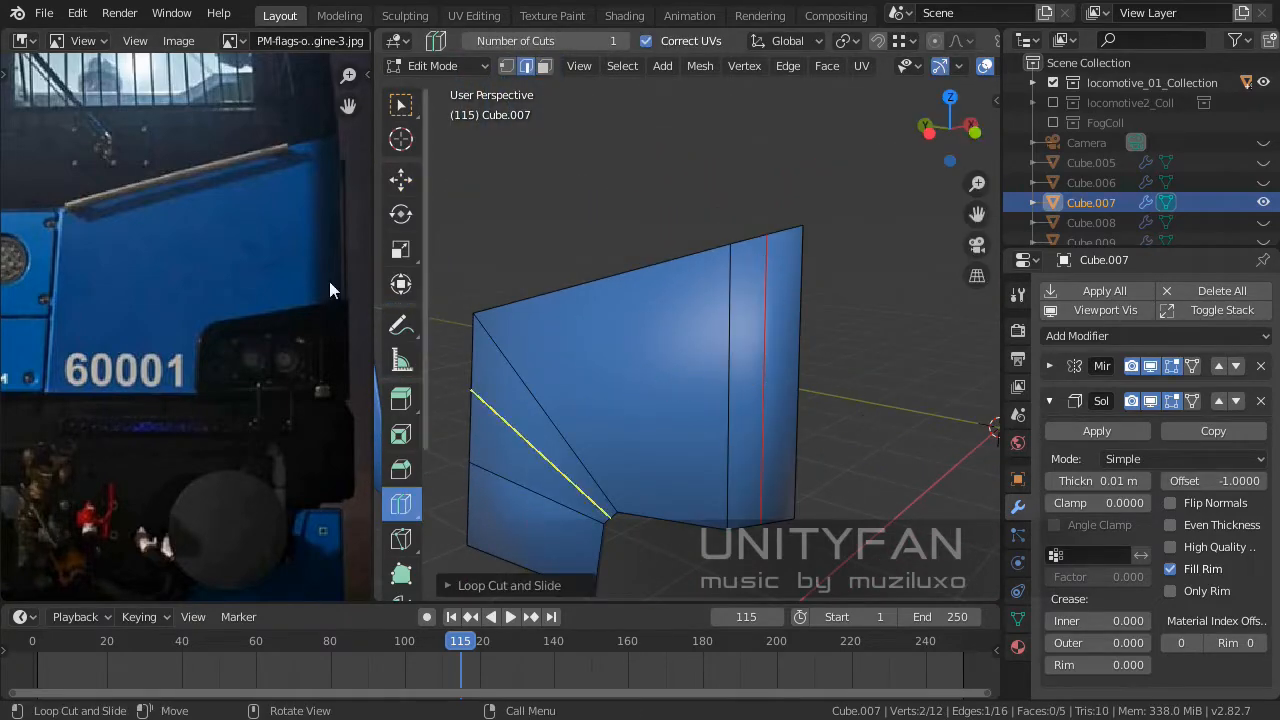
pyautogui.click(401, 178)
pyautogui.moveTo(720, 300); pyautogui.dragTo(744, 335, button='middle')
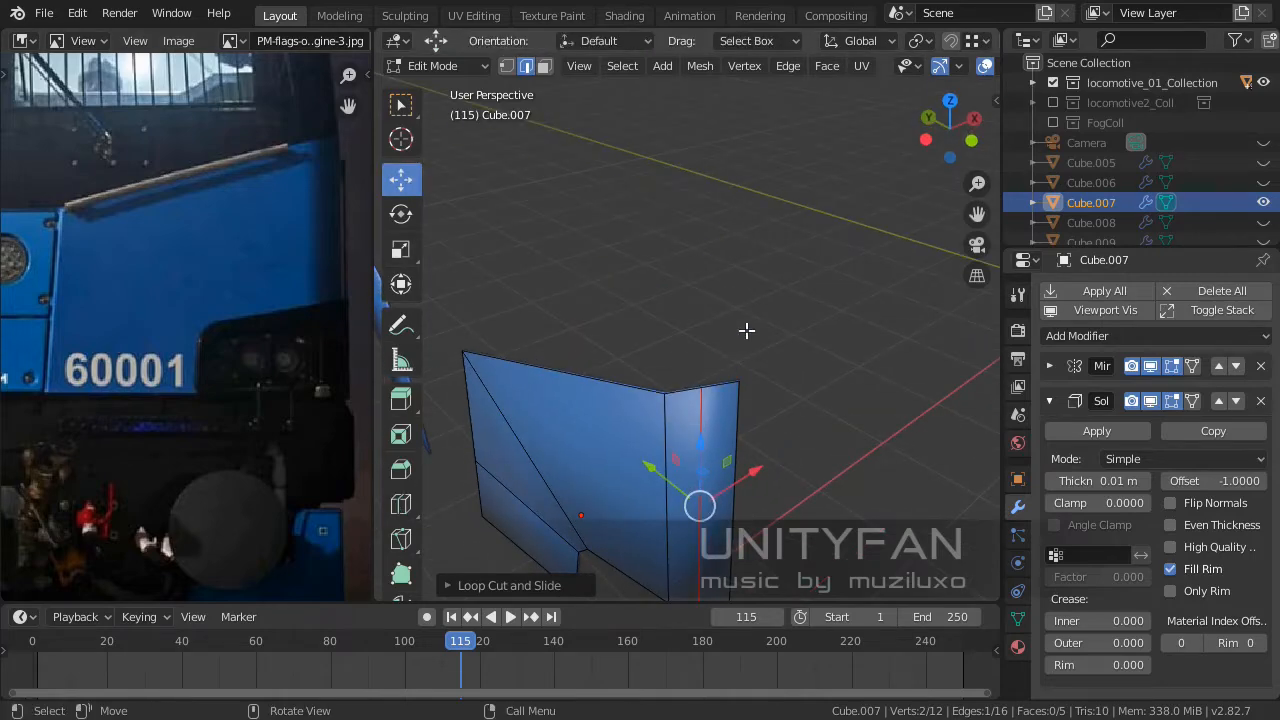
pyautogui.press('KP_7')
pyautogui.keyDown('shift'); pyautogui.moveTo(681, 398); pyautogui.dragTo(800, 262, button='middle'); pyautogui.keyUp('shift')
pyautogui.scroll(4, 690, 341)
pyautogui.scroll(1, 693, 380)
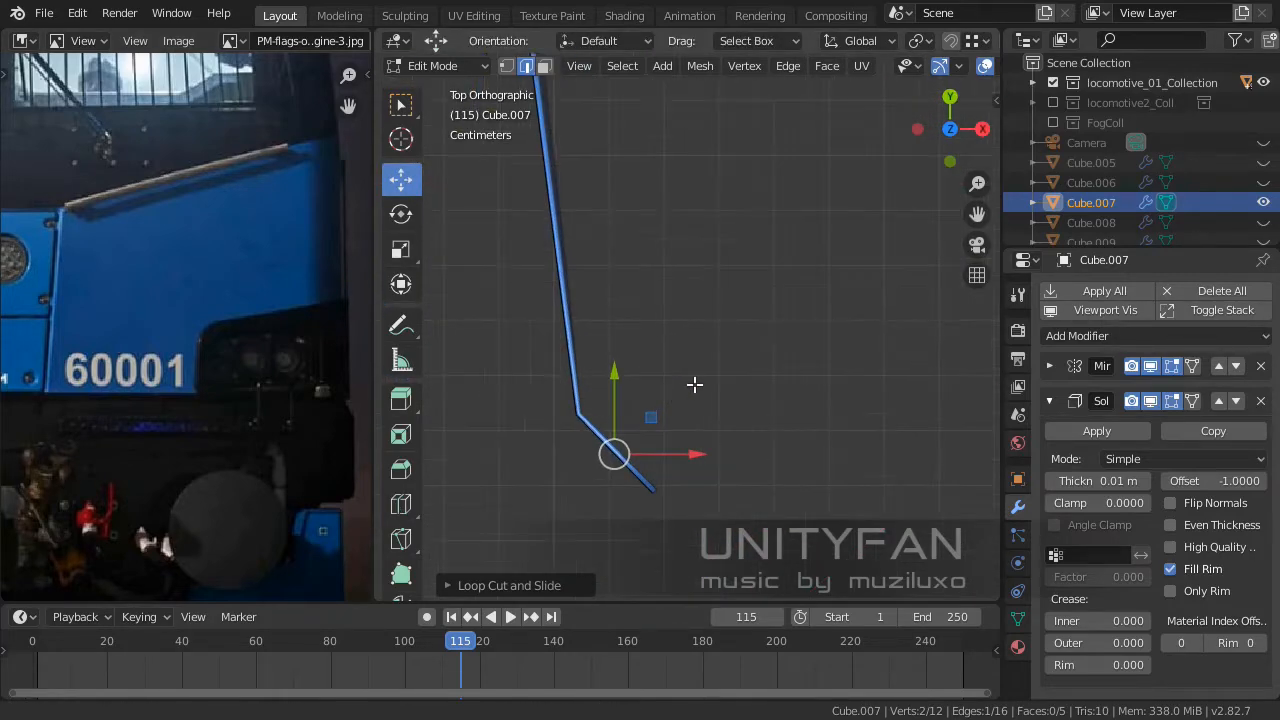
pyautogui.keyDown('shift'); pyautogui.moveTo(694, 383); pyautogui.dragTo(792, 298, button='middle'); pyautogui.keyUp('shift')
pyautogui.scroll(2, 746, 348)
pyautogui.moveTo(717, 366); pyautogui.dragTo(686, 361)
pyautogui.moveTo(722, 385); pyautogui.dragTo(476, 297, button='middle')
# Add a second vertical loop cut in the outer side strip and move it outward in top view to continue the rounded corner.
pyautogui.click(400, 504)
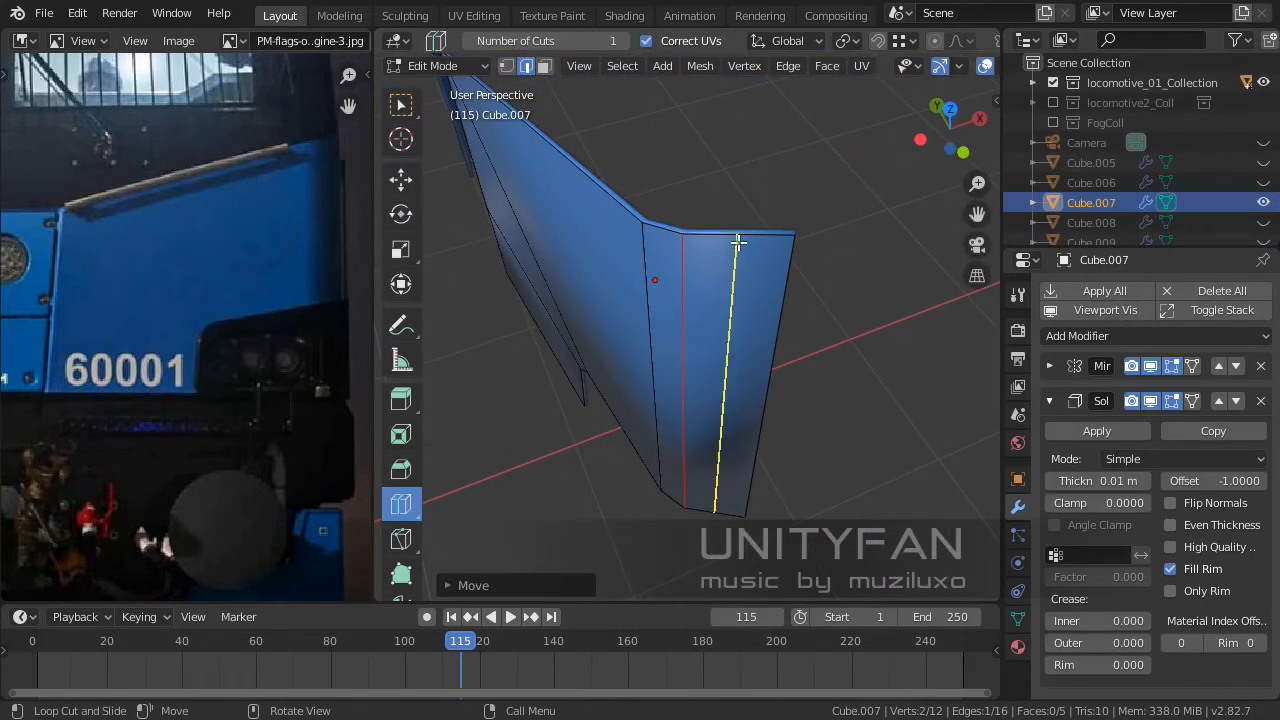
pyautogui.click(737, 243)
pyautogui.click(410, 183)
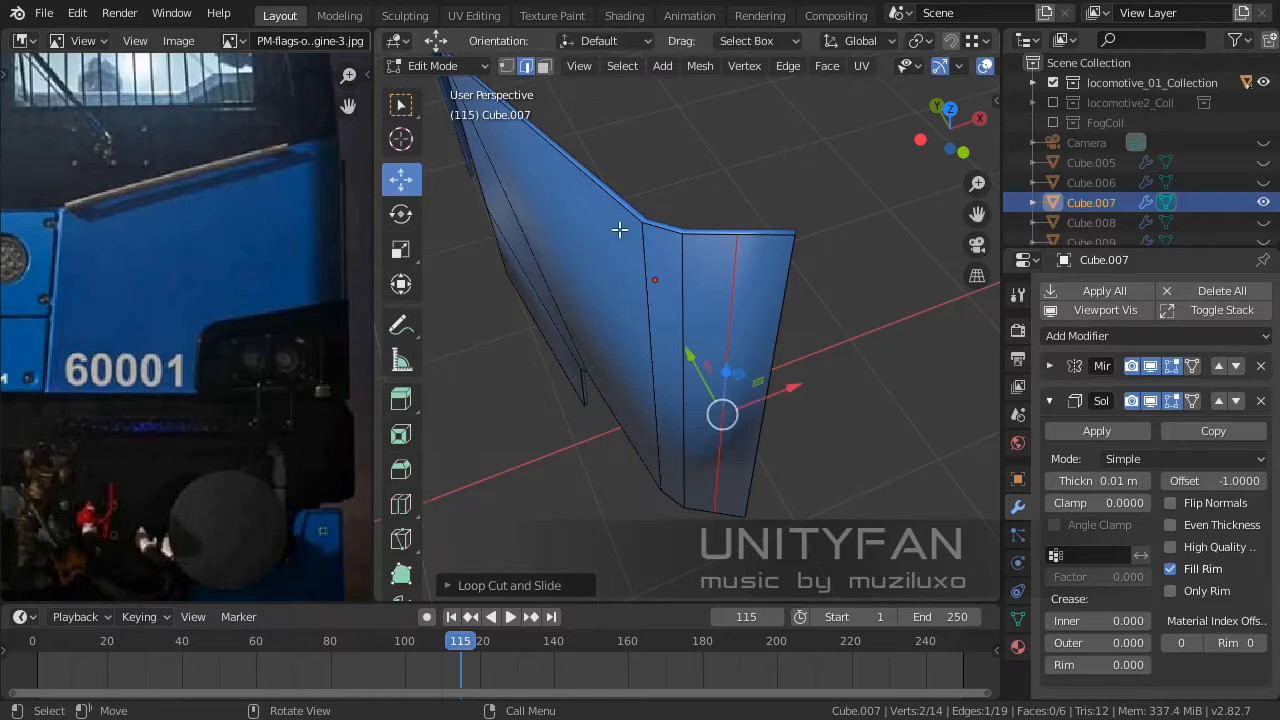
pyautogui.press('KP_7')
pyautogui.scroll(3, 737, 350)
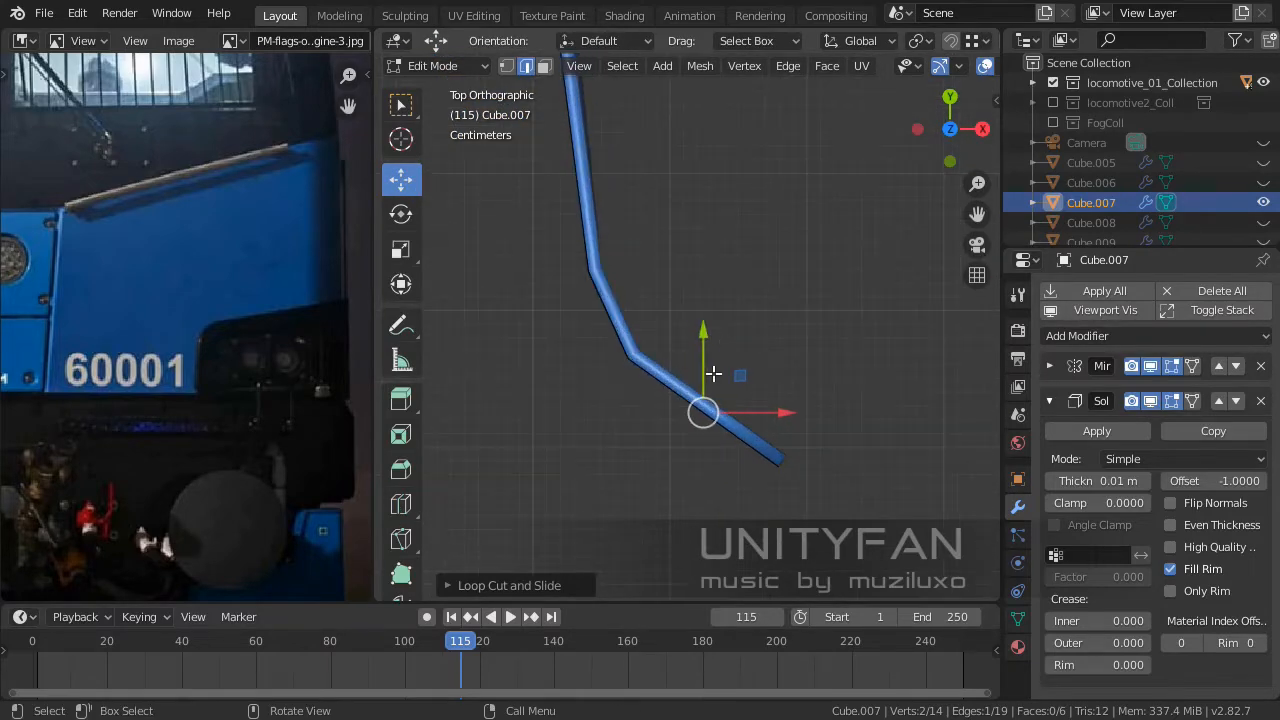
pyautogui.press('g')
pyautogui.click(691, 418)
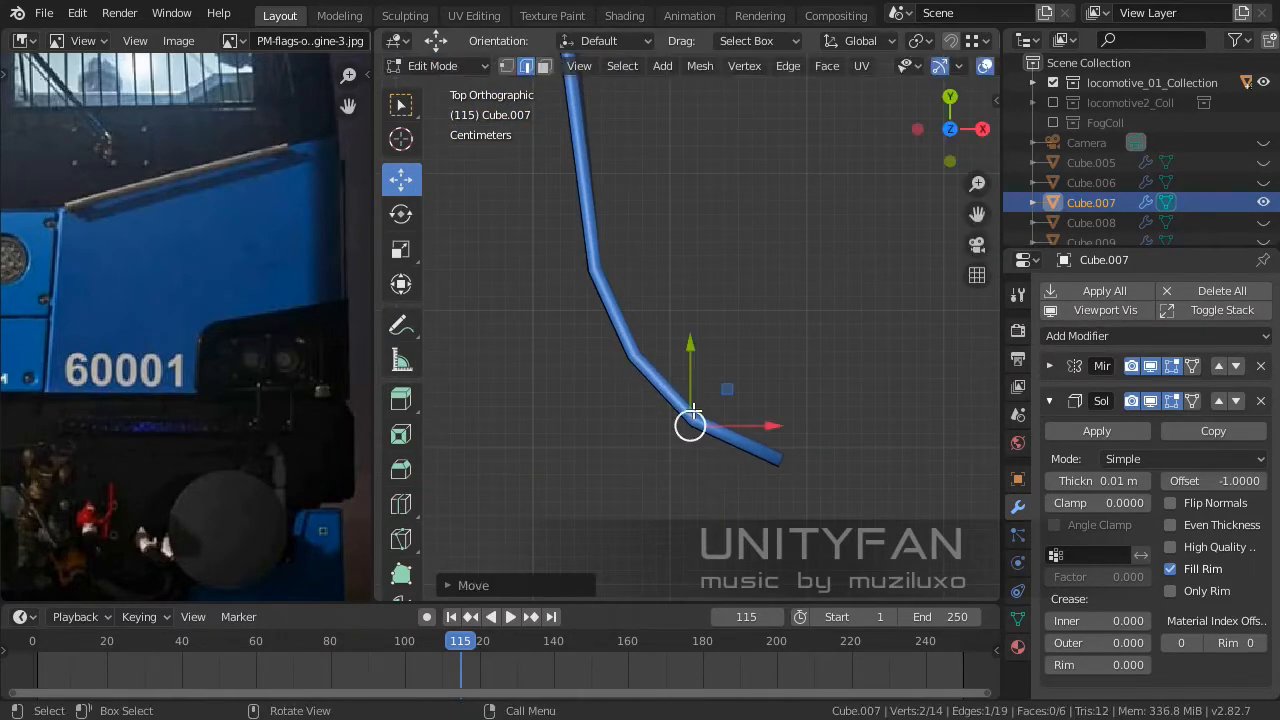
# Select all six faces of the blue panel, from the front faces to the rounded side strips and lower part.
pyautogui.moveTo(693, 402); pyautogui.dragTo(650, 200, button='middle')
pyautogui.click(544, 66)
pyautogui.click(720, 263)
pyautogui.moveTo(720, 263); pyautogui.dragTo(772, 370, button='middle')
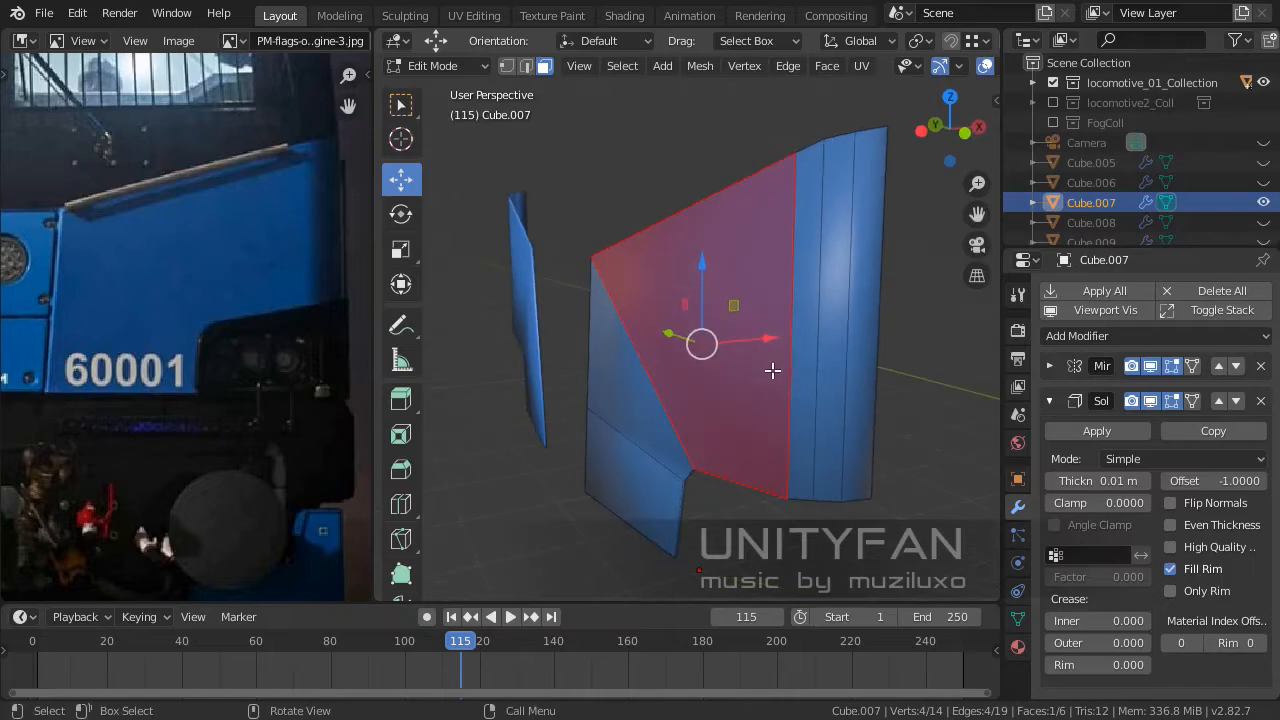
pyautogui.keyDown('shift'); pyautogui.click(805, 350); pyautogui.keyUp('shift')
pyautogui.keyDown('shift'); pyautogui.click(834, 334); pyautogui.keyUp('shift')
pyautogui.keyDown('shift'); pyautogui.click(856, 338); pyautogui.keyUp('shift')
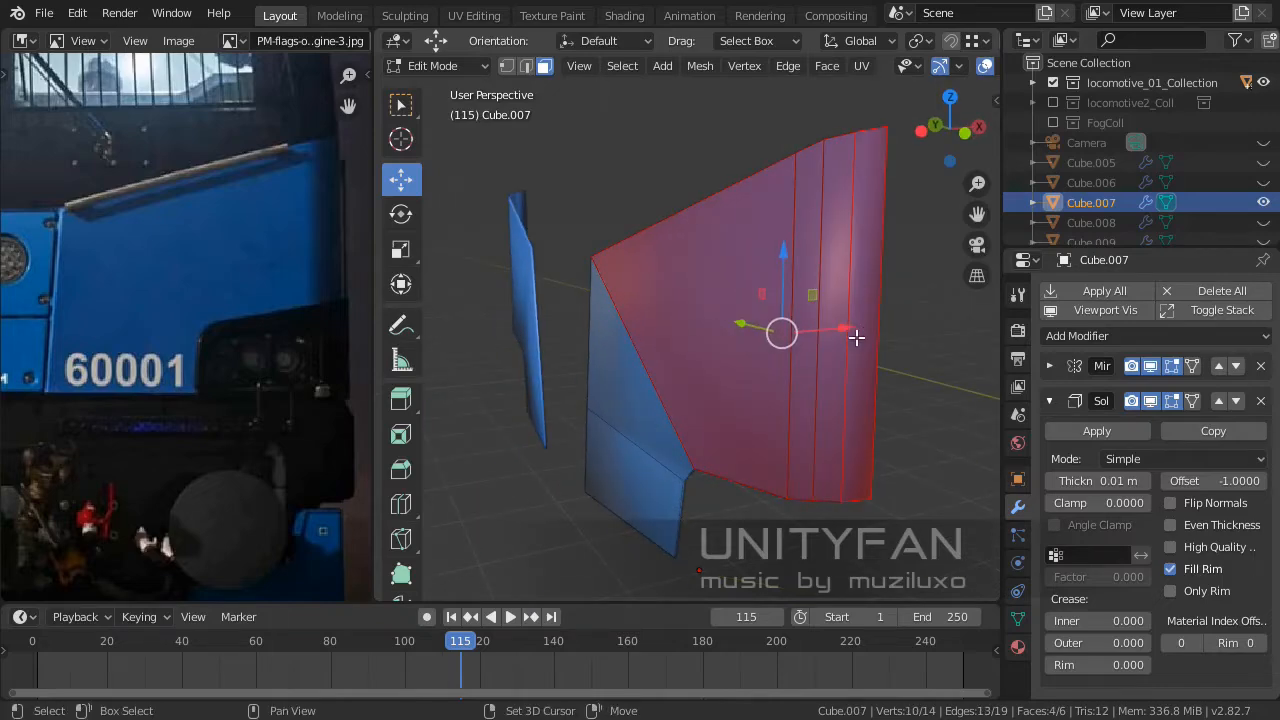
pyautogui.keyDown('shift'); pyautogui.click(642, 395); pyautogui.keyUp('shift')
pyautogui.moveTo(642, 395); pyautogui.dragTo(812, 445, button='middle')
pyautogui.keyDown('shift'); pyautogui.click(577, 517); pyautogui.keyUp('shift')
pyautogui.moveTo(663, 500); pyautogui.dragTo(810, 444, button='middle')
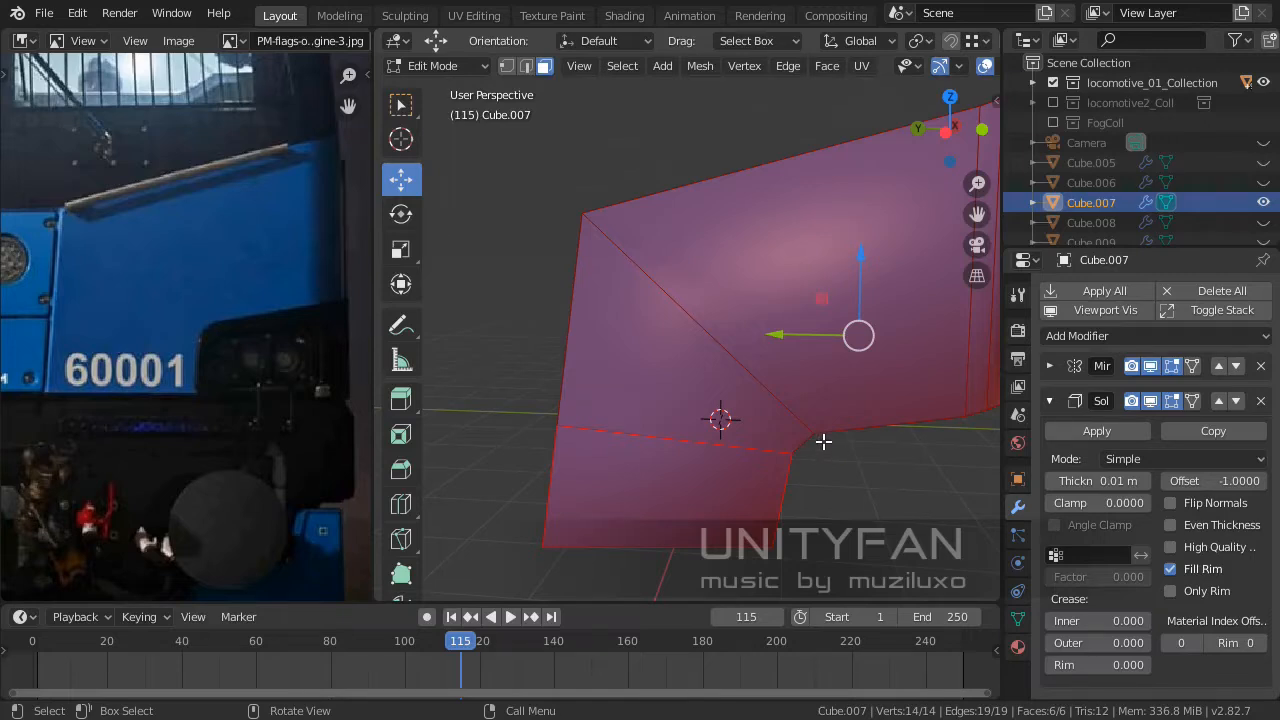
pyautogui.moveTo(823, 441); pyautogui.dragTo(800, 362, button='middle')
# Nudge the two middle vertices on the rounded corner's top edge vertically to even out its slope.
pyautogui.click(507, 66)
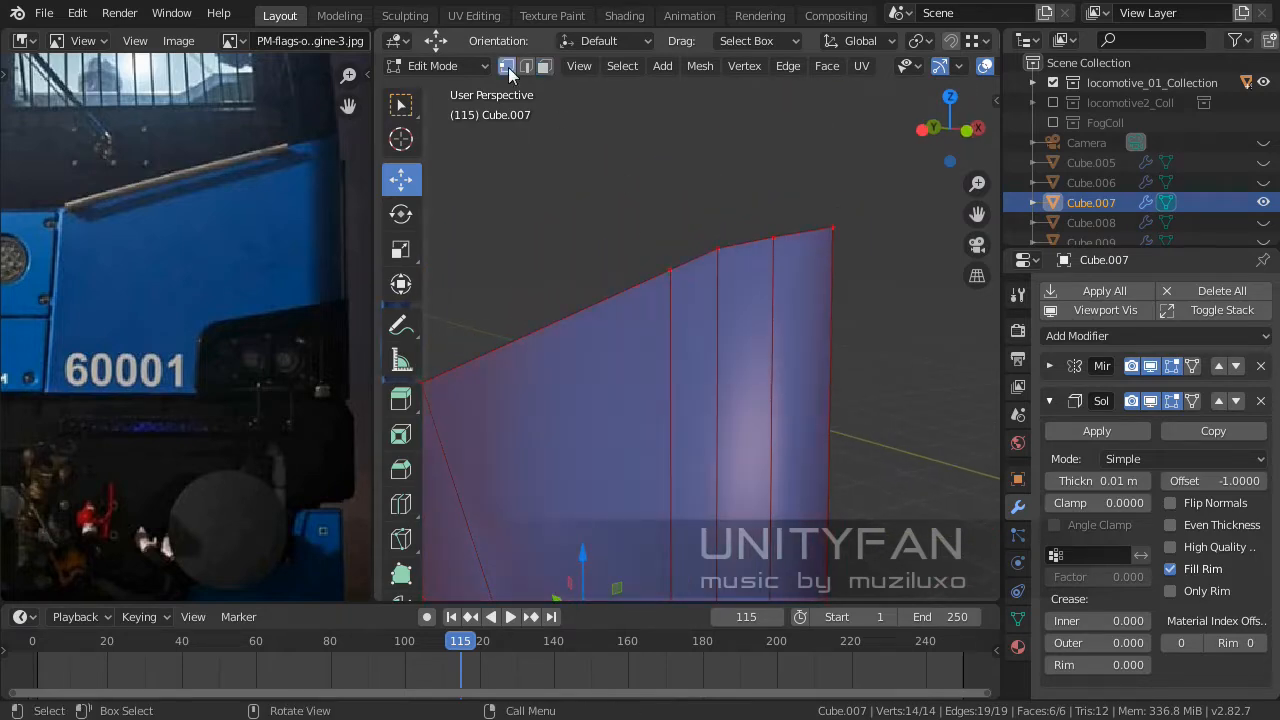
pyautogui.click(772, 237)
pyautogui.moveTo(772, 237)
pyautogui.mouseDown(button='middle')
pyautogui.moveTo(768, 255)
pyautogui.moveTo(793, 240)
pyautogui.mouseUp(button='middle')
pyautogui.press('g')
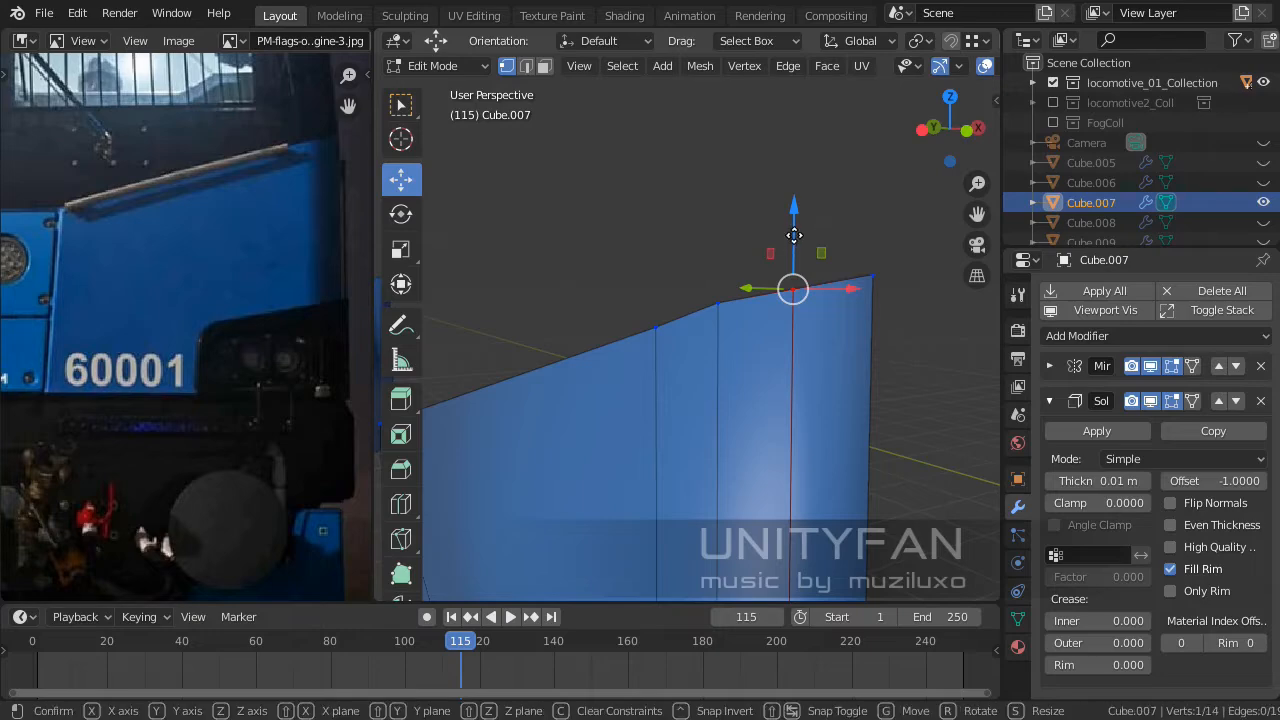
pyautogui.click(788, 234)
pyautogui.click(730, 297)
pyautogui.moveTo(718, 235); pyautogui.dragTo(715, 244)
pyautogui.click(807, 280)
pyautogui.click(790, 233)
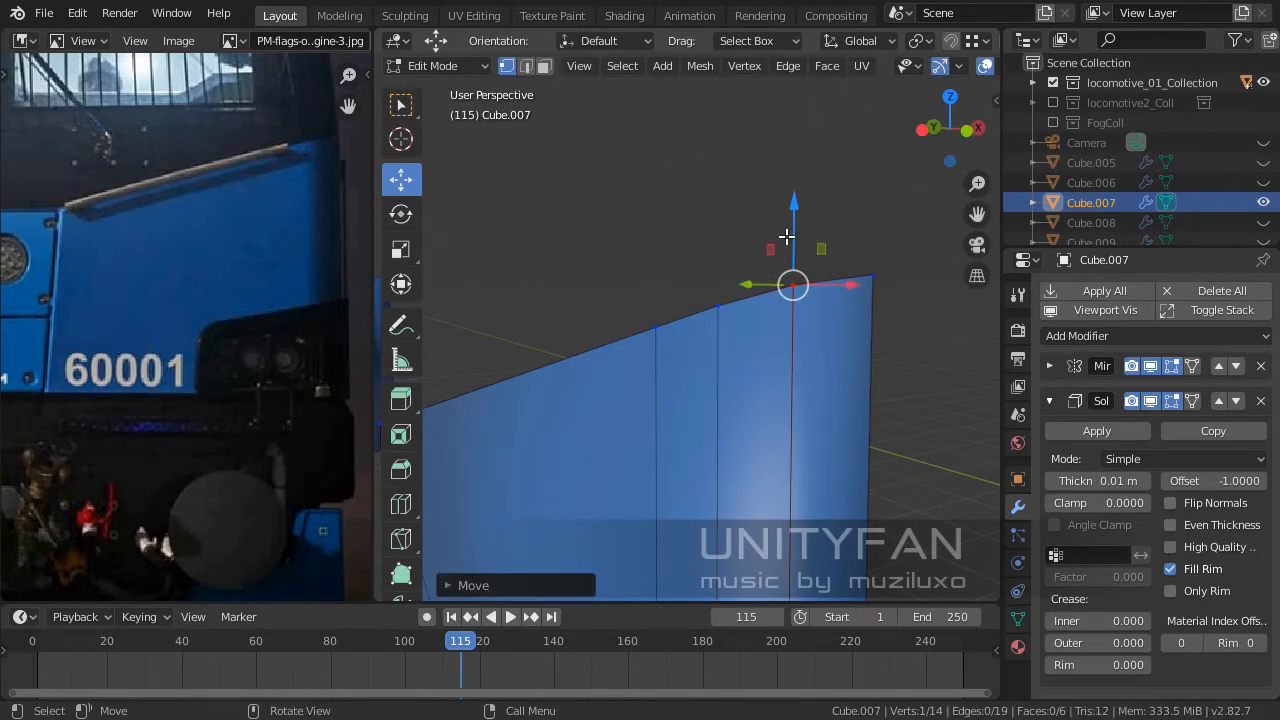
pyautogui.moveTo(790, 233)
pyautogui.mouseDown(button='middle')
pyautogui.moveTo(786, 371)
pyautogui.moveTo(767, 296)
pyautogui.moveTo(790, 240)
pyautogui.mouseUp(button='middle')
pyautogui.moveTo(719, 299); pyautogui.dragTo(849, 357, button='middle')
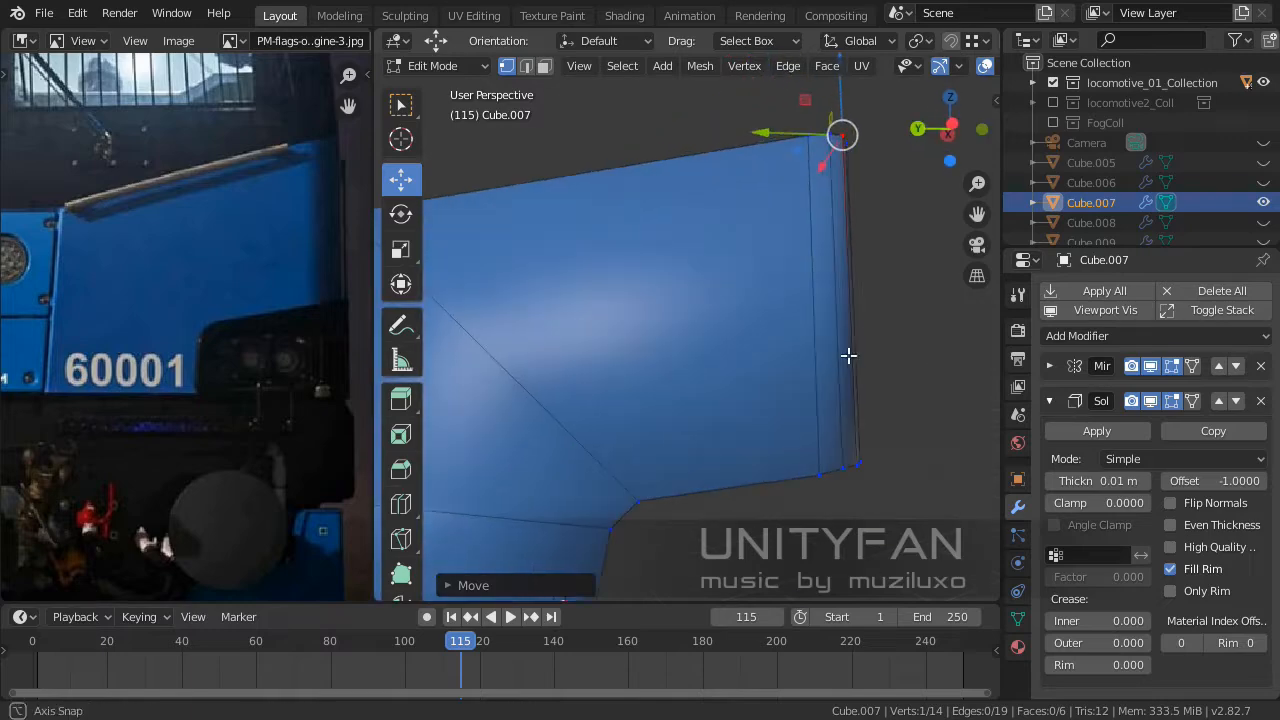
pyautogui.keyDown('shift'); pyautogui.moveTo(700, 374); pyautogui.dragTo(723, 345, button='middle'); pyautogui.keyUp('shift')
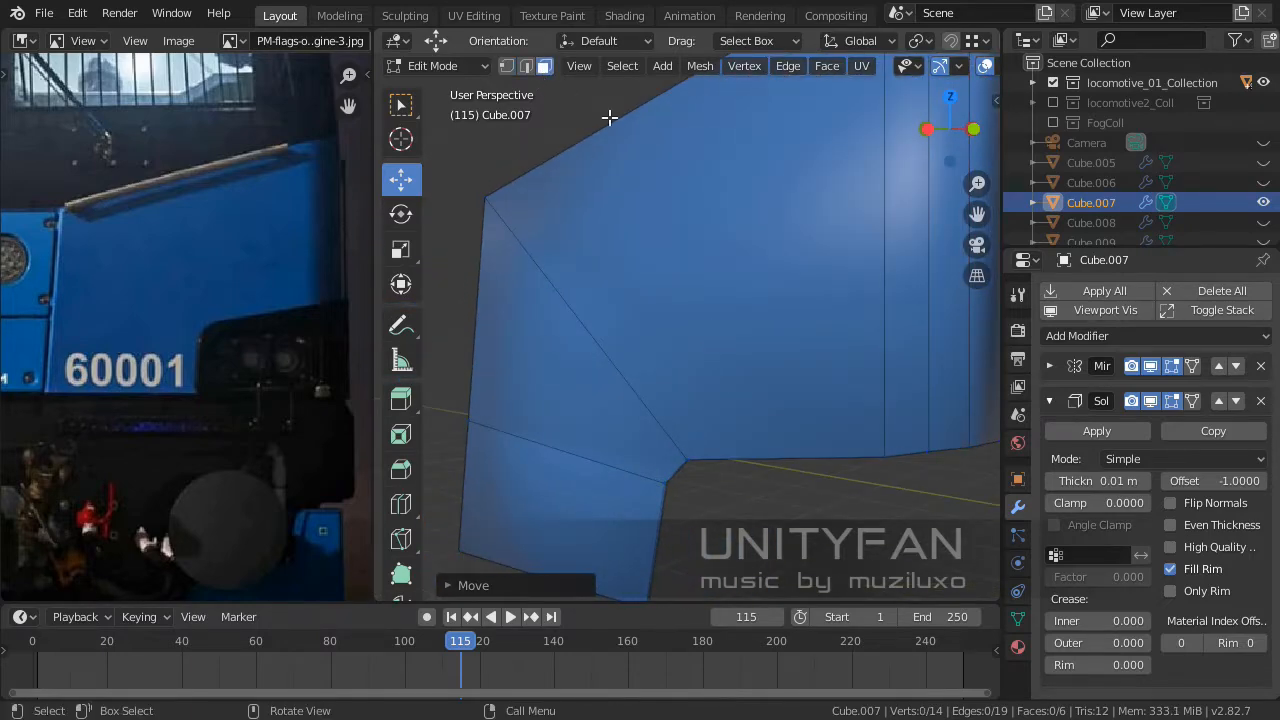
# Inset all of the panel's faces together by about 0.011 to form a narrow border, and check its smooth shading.
pyautogui.scroll(-3, 734, 268)
pyautogui.keyDown('shift'); pyautogui.moveTo(760, 268); pyautogui.dragTo(737, 302, button='middle'); pyautogui.keyUp('shift')
pyautogui.press('a')
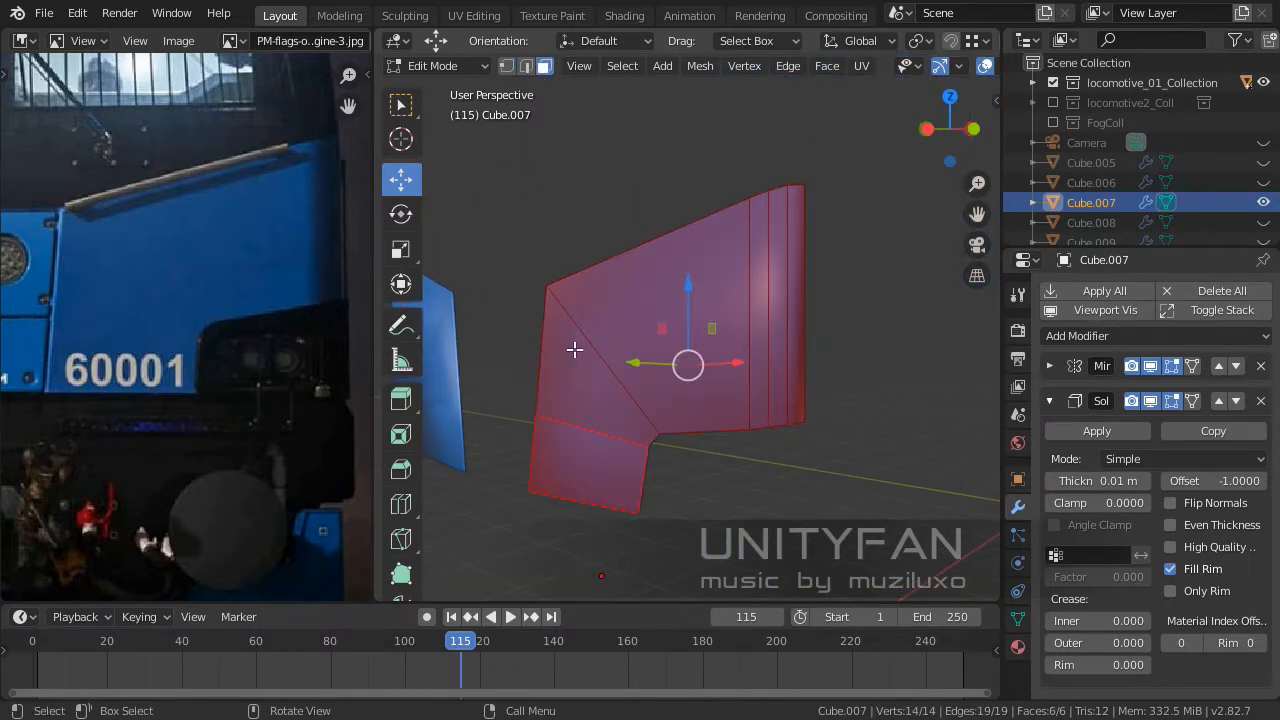
pyautogui.moveTo(577, 349); pyautogui.dragTo(691, 366, button='middle')
pyautogui.scroll(2, 677, 426)
pyautogui.keyDown('shift'); pyautogui.moveTo(677, 426); pyautogui.dragTo(737, 372, button='middle'); pyautogui.keyUp('shift')
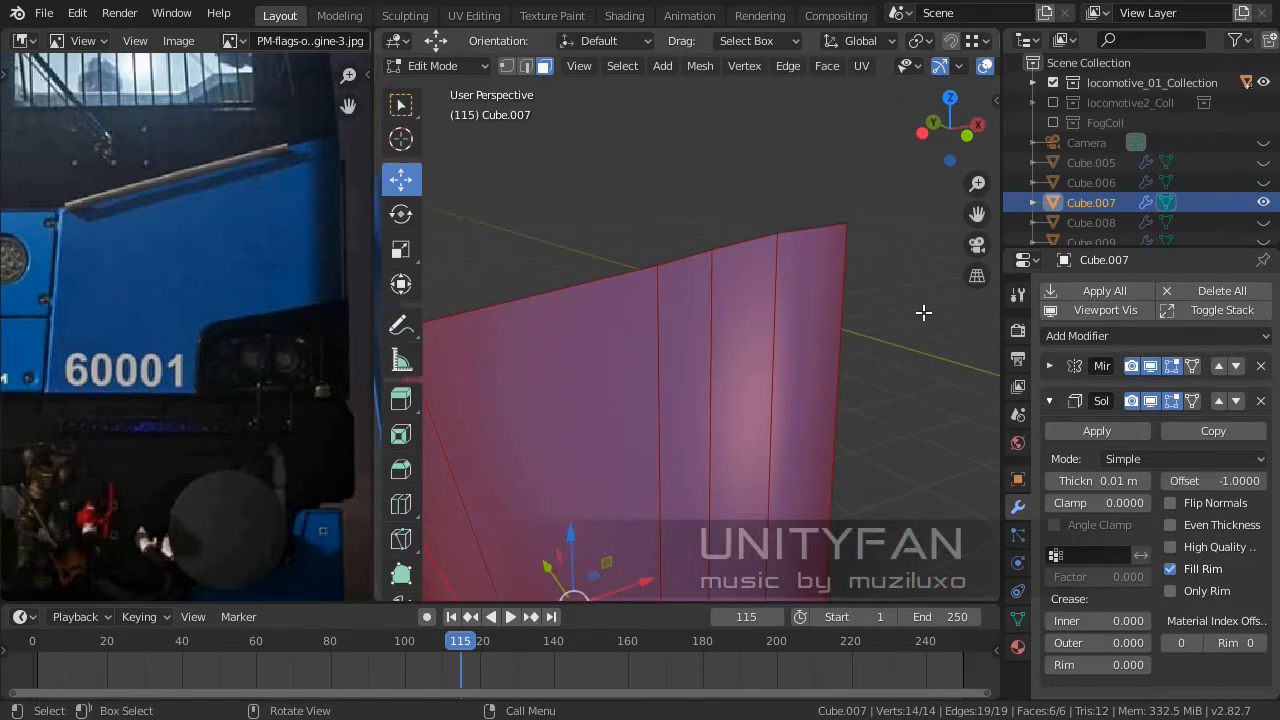
pyautogui.press('i')
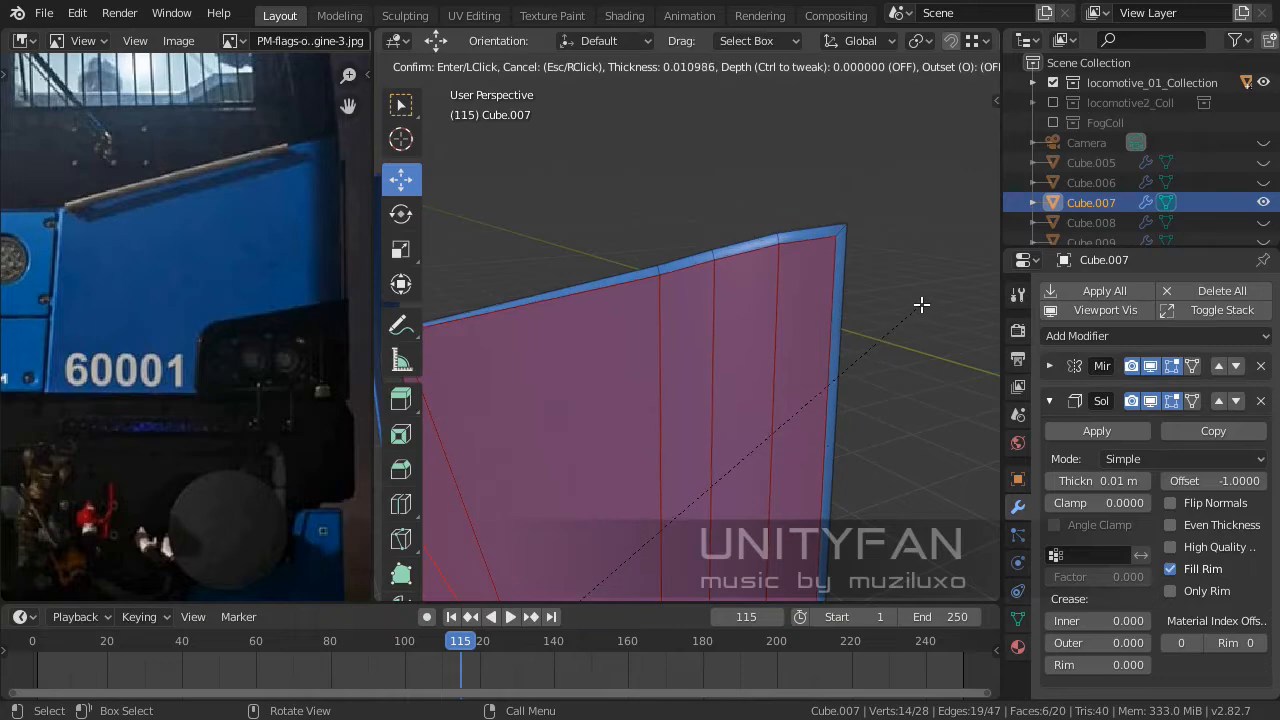
pyautogui.click(920, 302)
pyautogui.moveTo(920, 302); pyautogui.dragTo(759, 356, button='middle')
pyautogui.press('Tab')
pyautogui.scroll(3, 751, 354)
pyautogui.press('Tab')
pyautogui.moveTo(748, 409); pyautogui.dragTo(771, 330, button='middle')
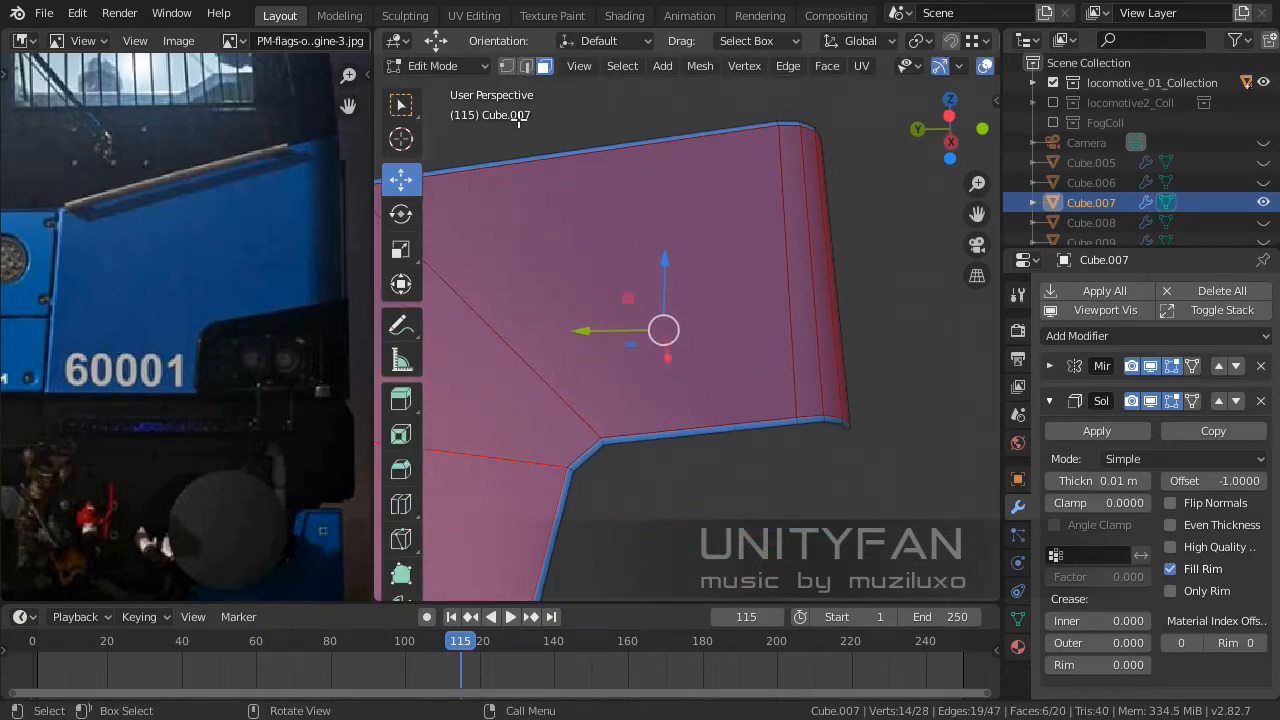
# Knife-cut a vertical edge across the panel's main face just before the rounded corner, from the lower border line to the upper one.
pyautogui.click(507, 70)
pyautogui.scroll(3, 737, 363)
pyautogui.keyDown('shift'); pyautogui.moveTo(801, 386); pyautogui.dragTo(730, 393, button='middle'); pyautogui.keyUp('shift')
pyautogui.press('k')
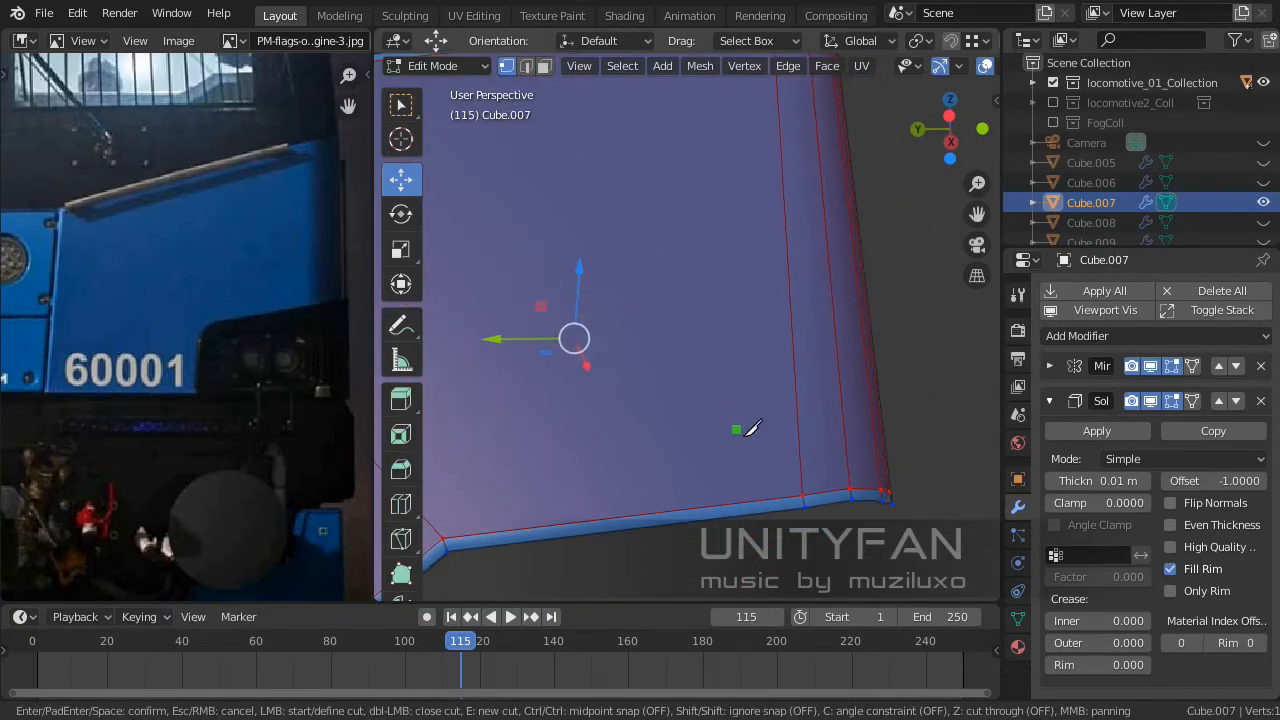
pyautogui.click(769, 496)
pyautogui.keyDown('shift'); pyautogui.moveTo(773, 185); pyautogui.dragTo(751, 517, button='middle'); pyautogui.keyUp('shift')
pyautogui.scroll(4, 727, 384)
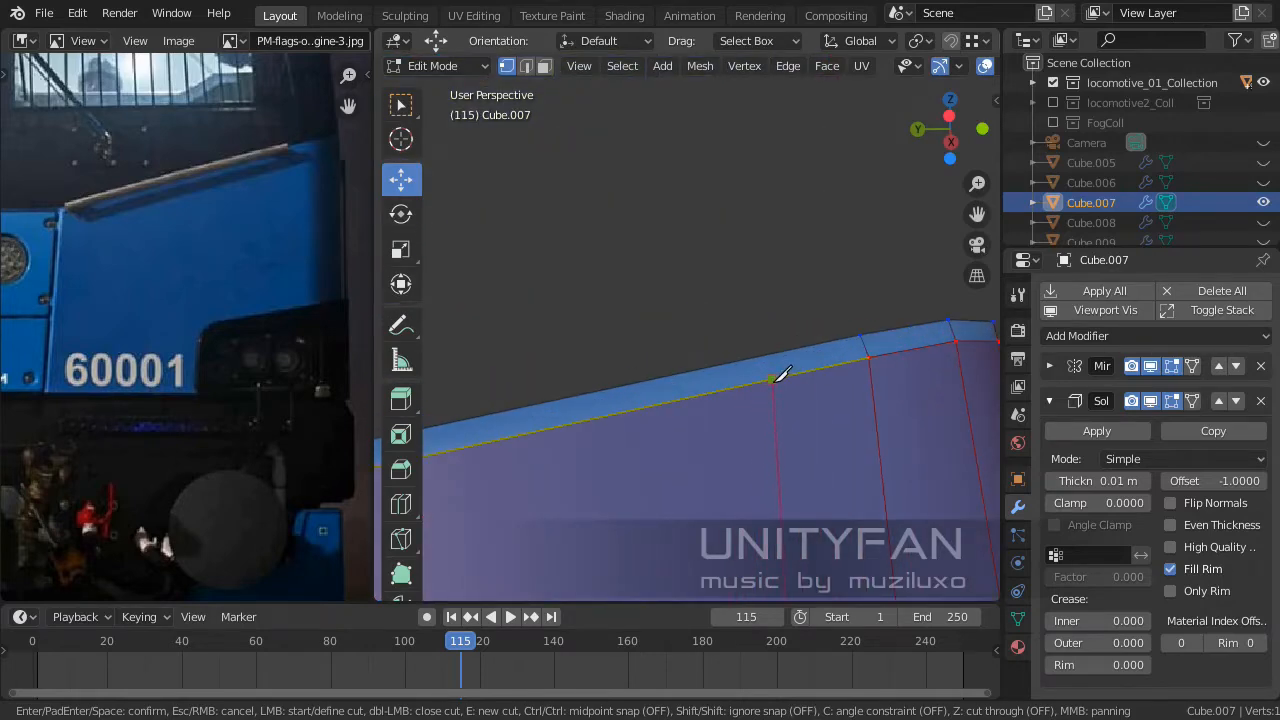
pyautogui.click(776, 377)
pyautogui.press('Return')
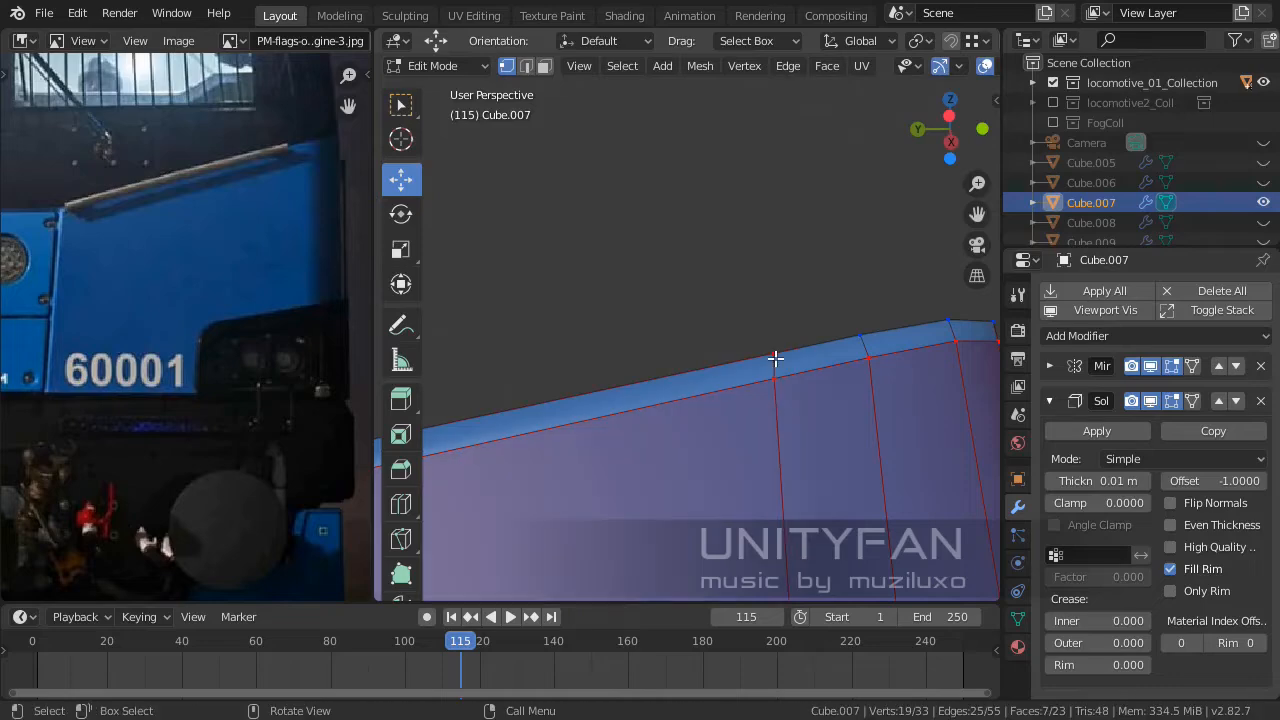
pyautogui.scroll(-9, 765, 355)
pyautogui.moveTo(610, 548); pyautogui.dragTo(704, 406, button='middle')
pyautogui.press('Tab')
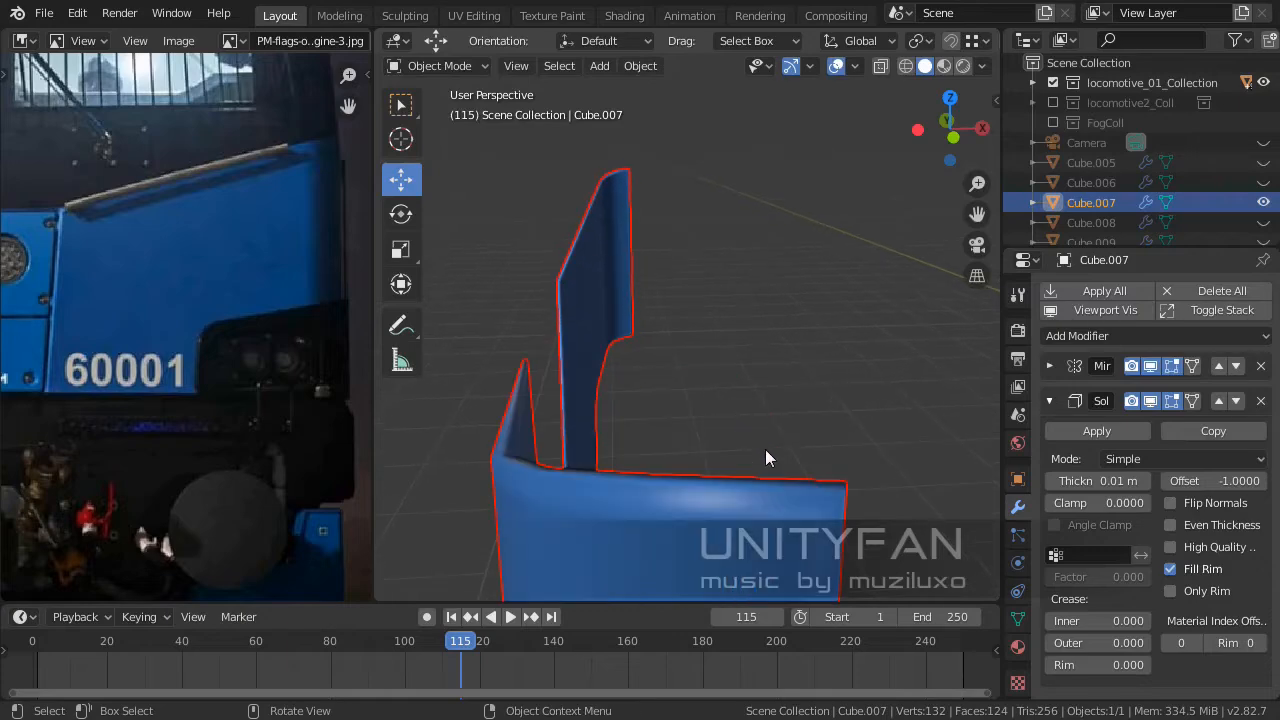
# Knife-cut the border at the side strip's top outer corner, from the inner corner vertex straight out to the vertical side edge.
pyautogui.press('Tab')
pyautogui.click(838, 499)
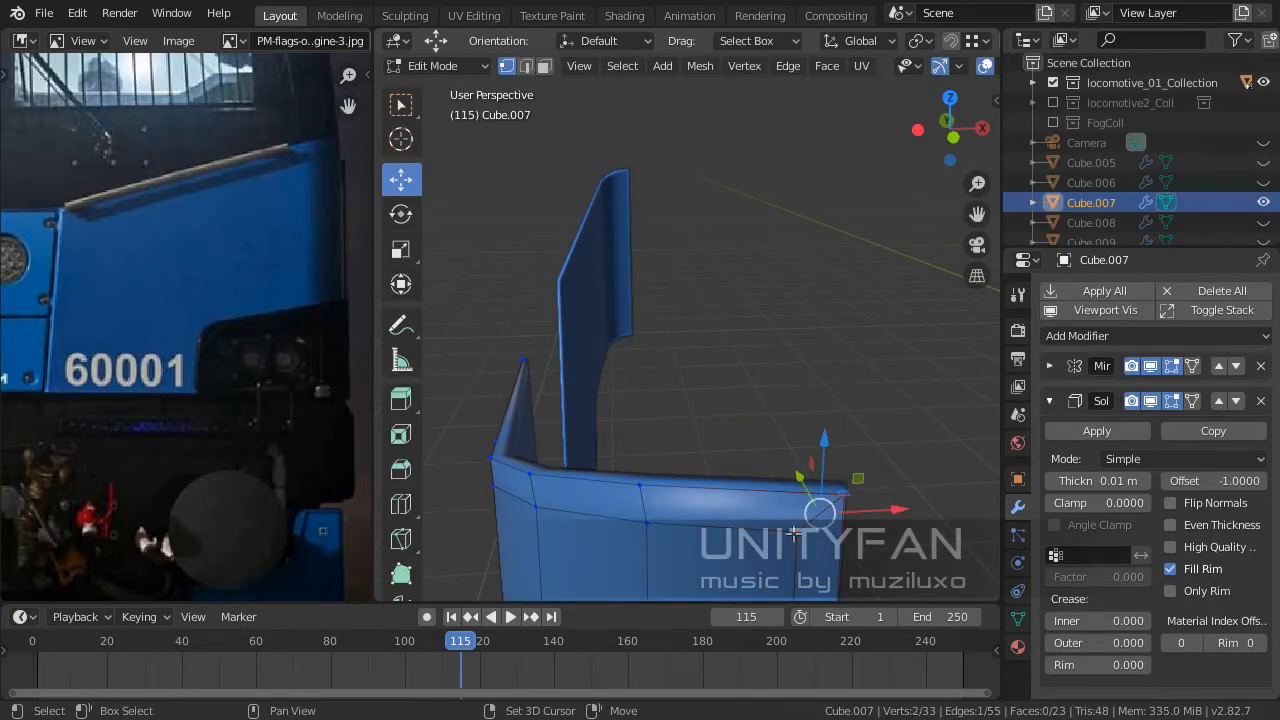
pyautogui.press('KP_Decimal')
pyautogui.moveTo(708, 459); pyautogui.dragTo(744, 404, button='middle')
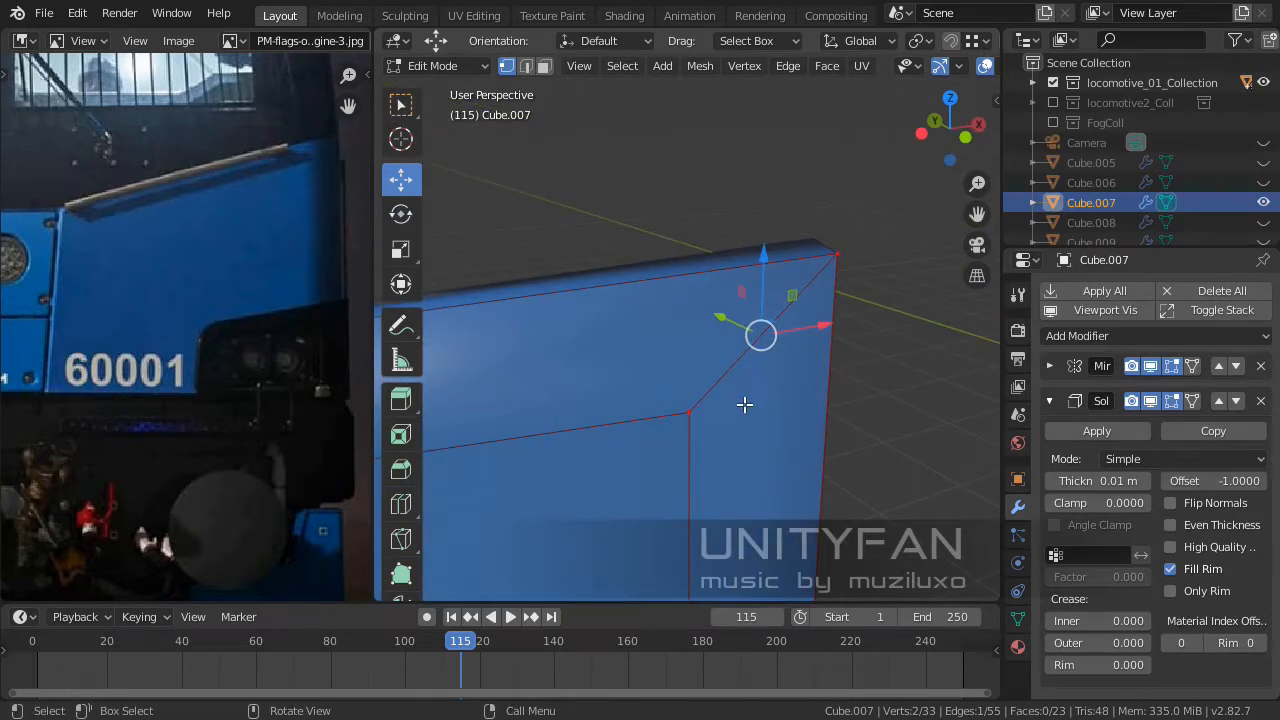
pyautogui.press('k')
pyautogui.click(689, 412)
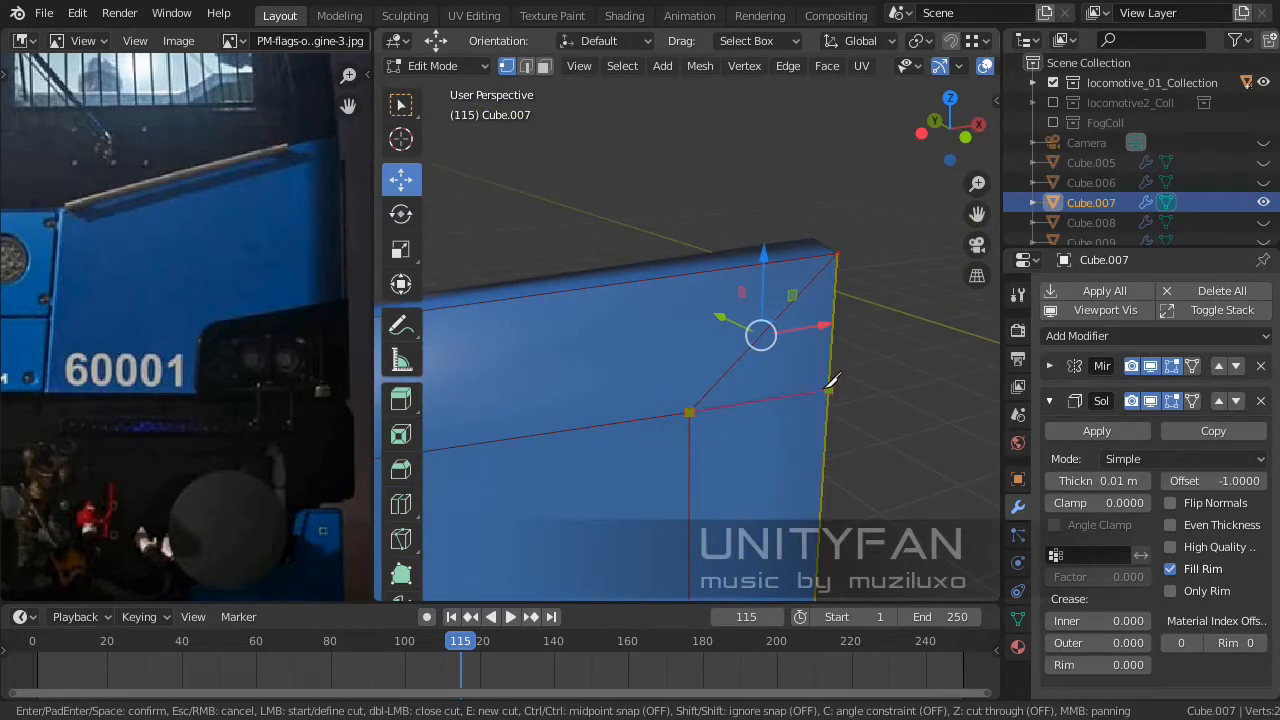
pyautogui.click(828, 390)
pyautogui.press('Return')
pyautogui.moveTo(823, 383); pyautogui.dragTo(744, 367, button='middle')
pyautogui.press('k')
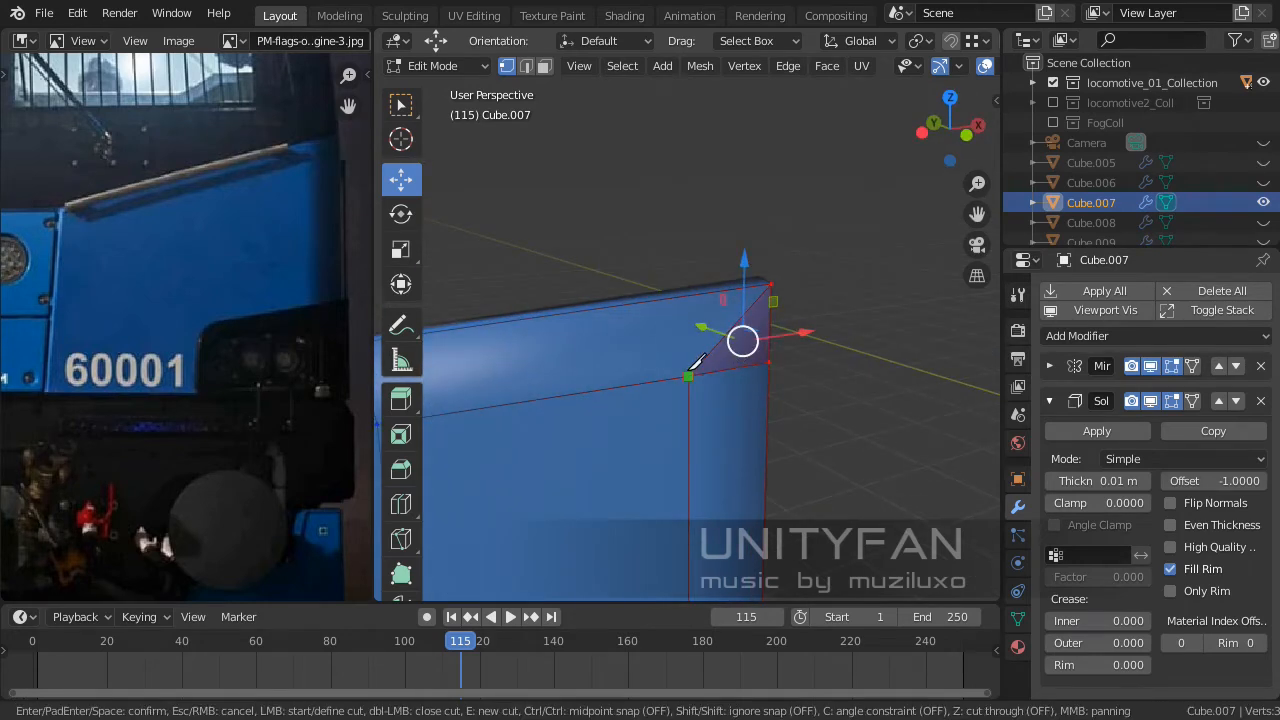
pyautogui.click(689, 376)
pyautogui.click(688, 297)
pyautogui.moveTo(706, 331); pyautogui.dragTo(757, 354, button='middle')
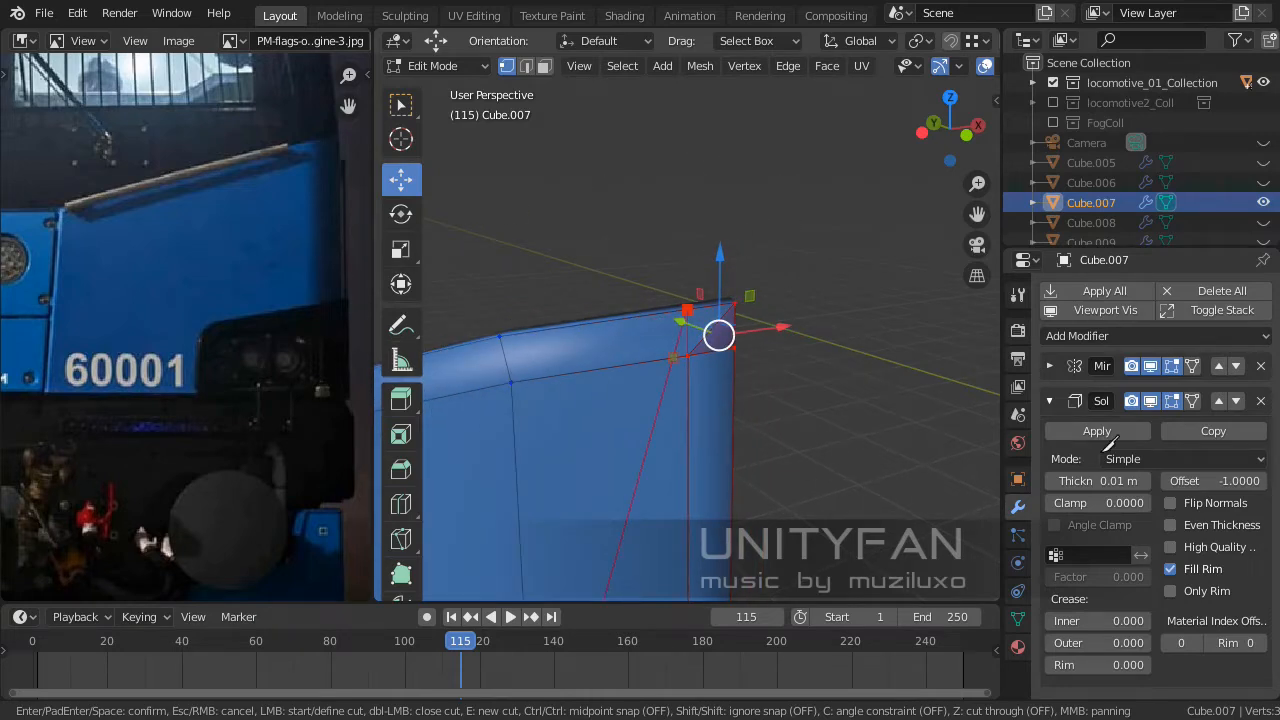
pyautogui.press('Return')
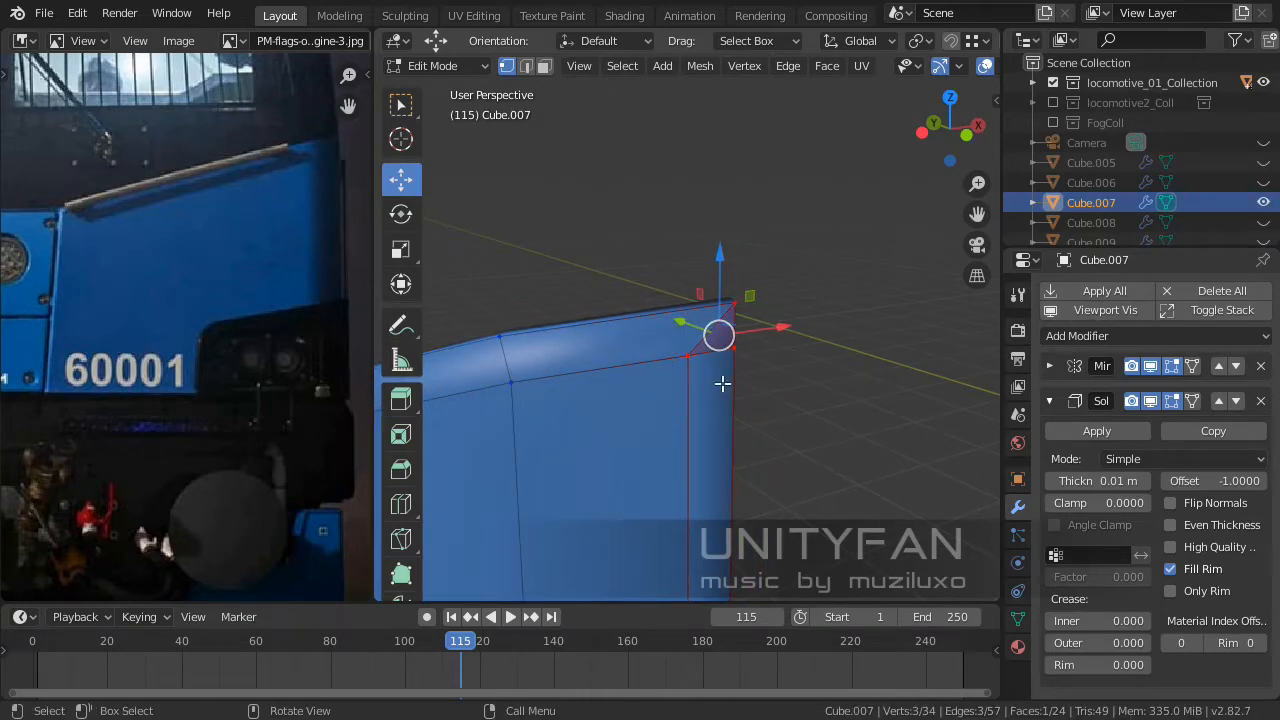
# Knife-cut the side strip's border from the same inner corner vertex straight up to the top edge.
pyautogui.scroll(2, 723, 383)
pyautogui.press('k')
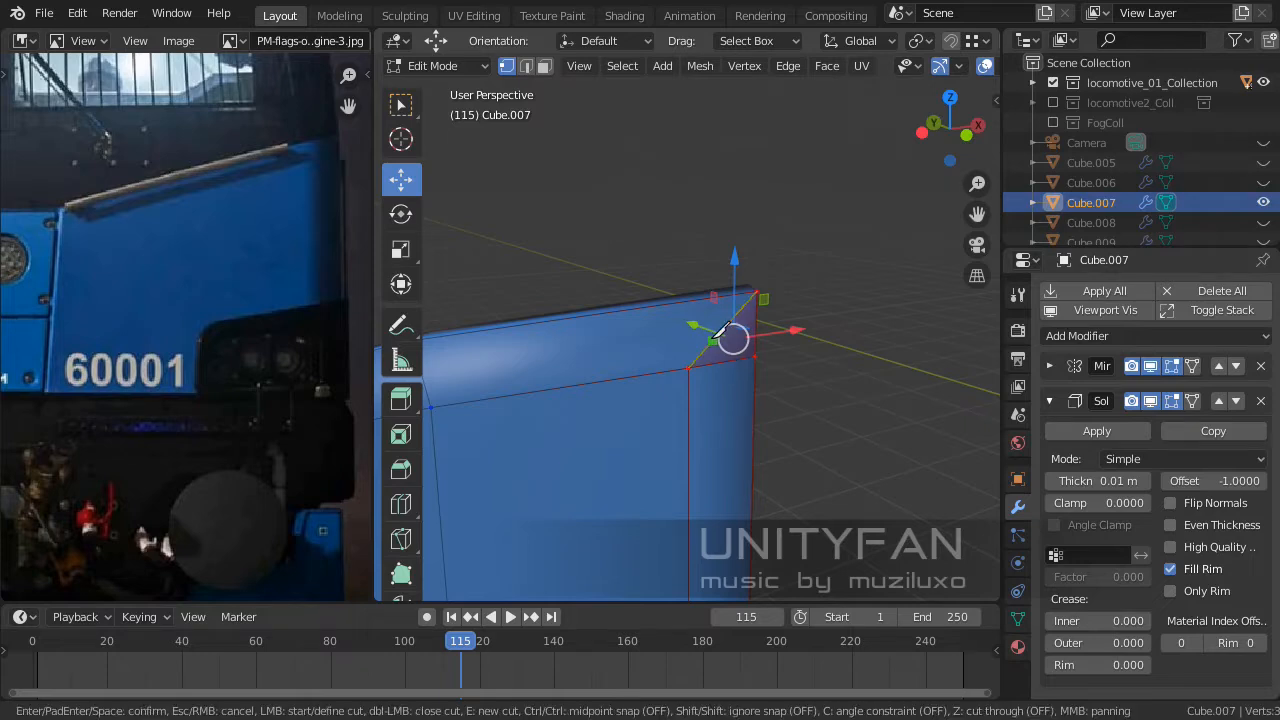
pyautogui.click(688, 368)
pyautogui.click(694, 304)
pyautogui.press('Return')
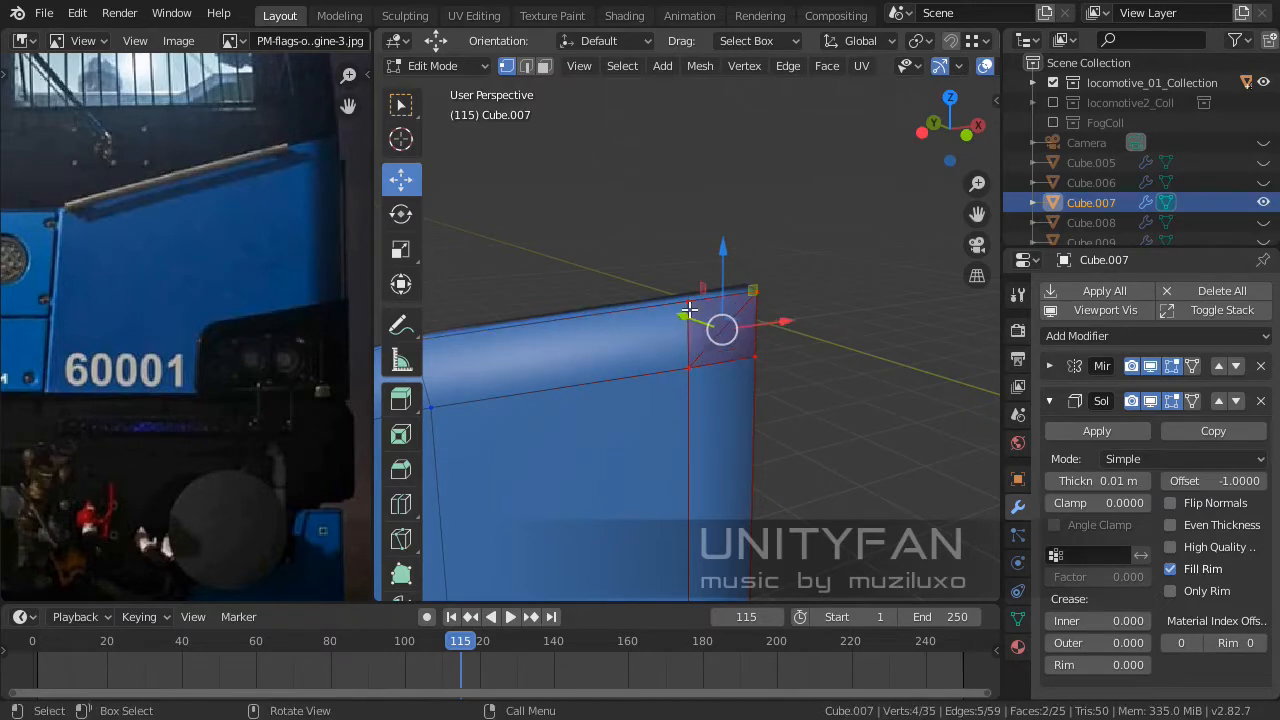
# Select the two triangular faces at the side strip's top corner and merge them into a single four-sided face.
pyautogui.moveTo(694, 306); pyautogui.dragTo(602, 246, button='middle')
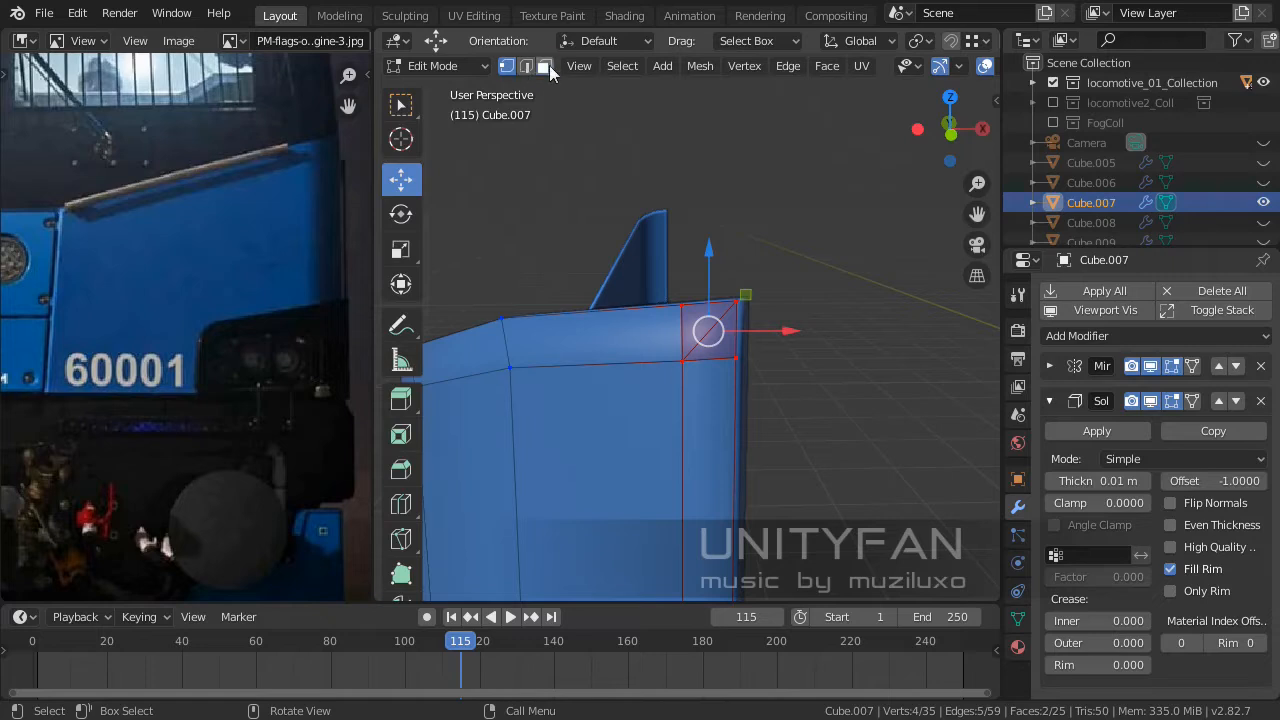
pyautogui.click(543, 65)
pyautogui.click(699, 317)
pyautogui.keyDown('shift'); pyautogui.click(737, 347); pyautogui.keyUp('shift')
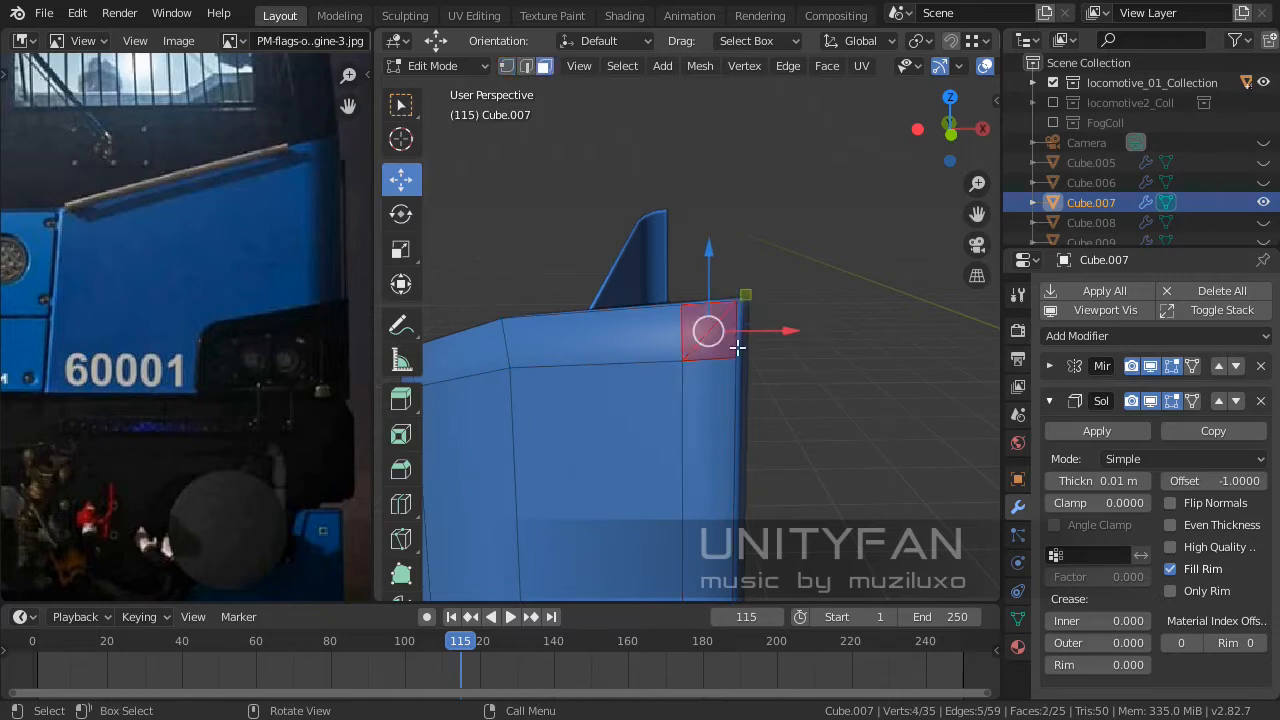
pyautogui.moveTo(737, 347); pyautogui.dragTo(742, 388, button='middle')
# Knife-cut the border at the front panel's upper inner corner, from the inner corner vertex up to the sloping top edge.
pyautogui.scroll(5, 716, 395)
pyautogui.scroll(4, 688, 364)
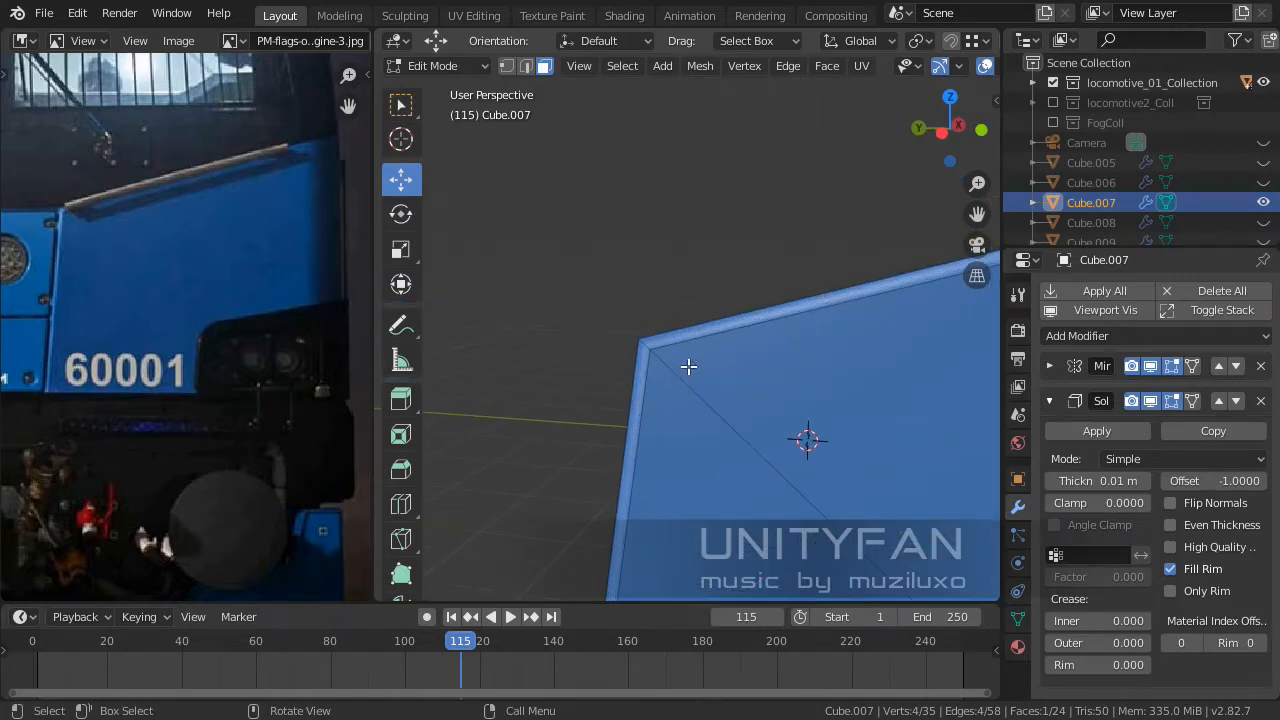
pyautogui.moveTo(656, 366); pyautogui.dragTo(630, 320, button='middle')
pyautogui.click(505, 66)
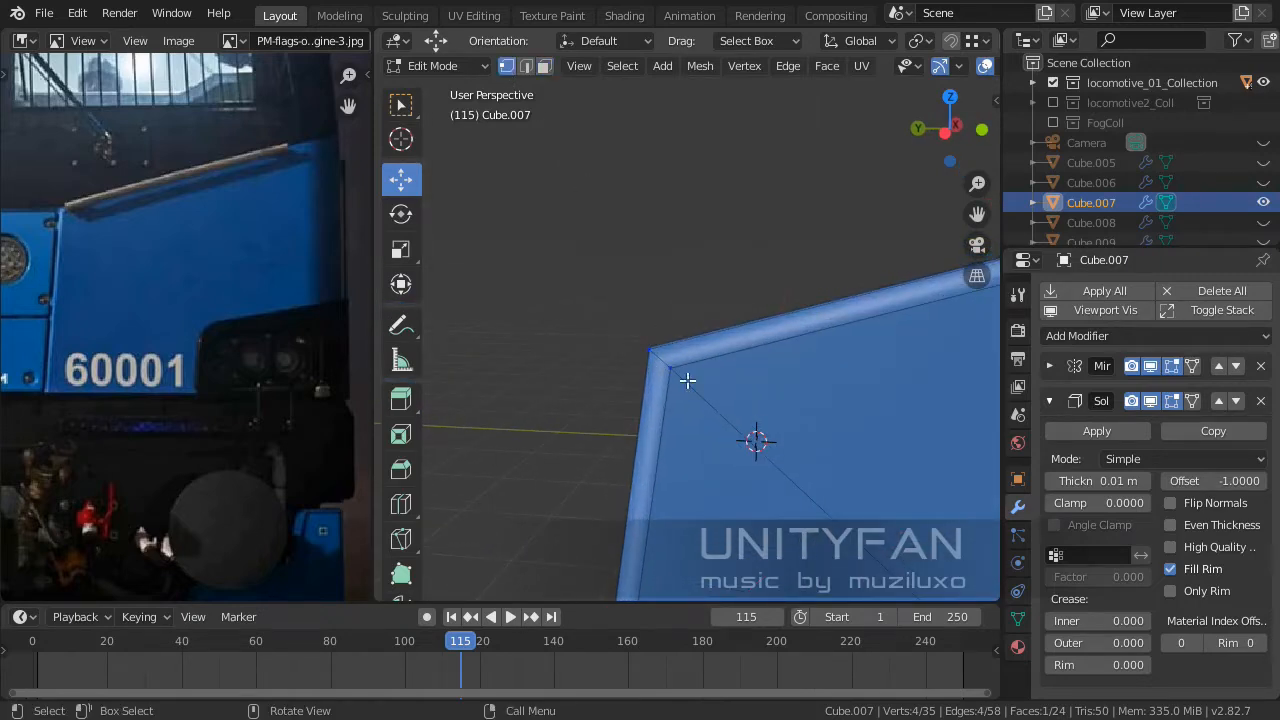
pyautogui.click(650, 419)
pyautogui.keyDown('shift'); pyautogui.click(597, 375); pyautogui.keyUp('shift')
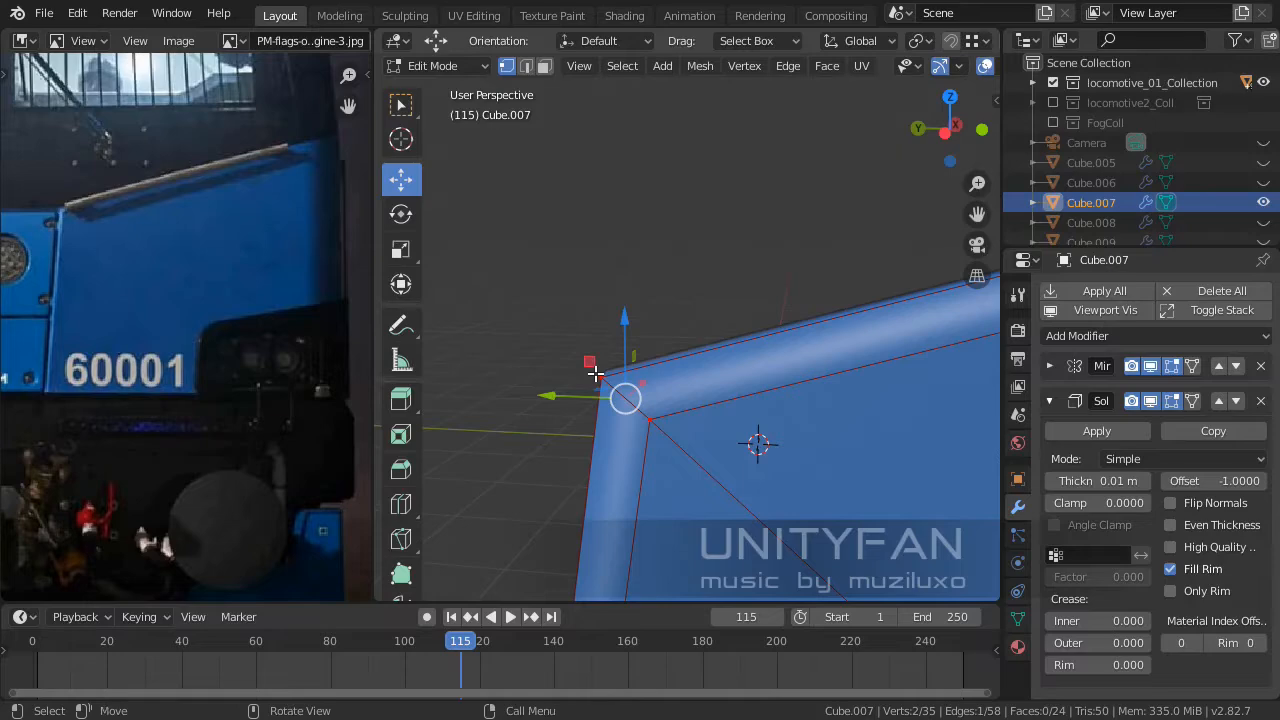
pyautogui.press('KP_Decimal')
pyautogui.moveTo(595, 373)
pyautogui.mouseDown(button='middle')
pyautogui.moveTo(618, 366)
pyautogui.moveTo(605, 380)
pyautogui.mouseUp(button='middle')
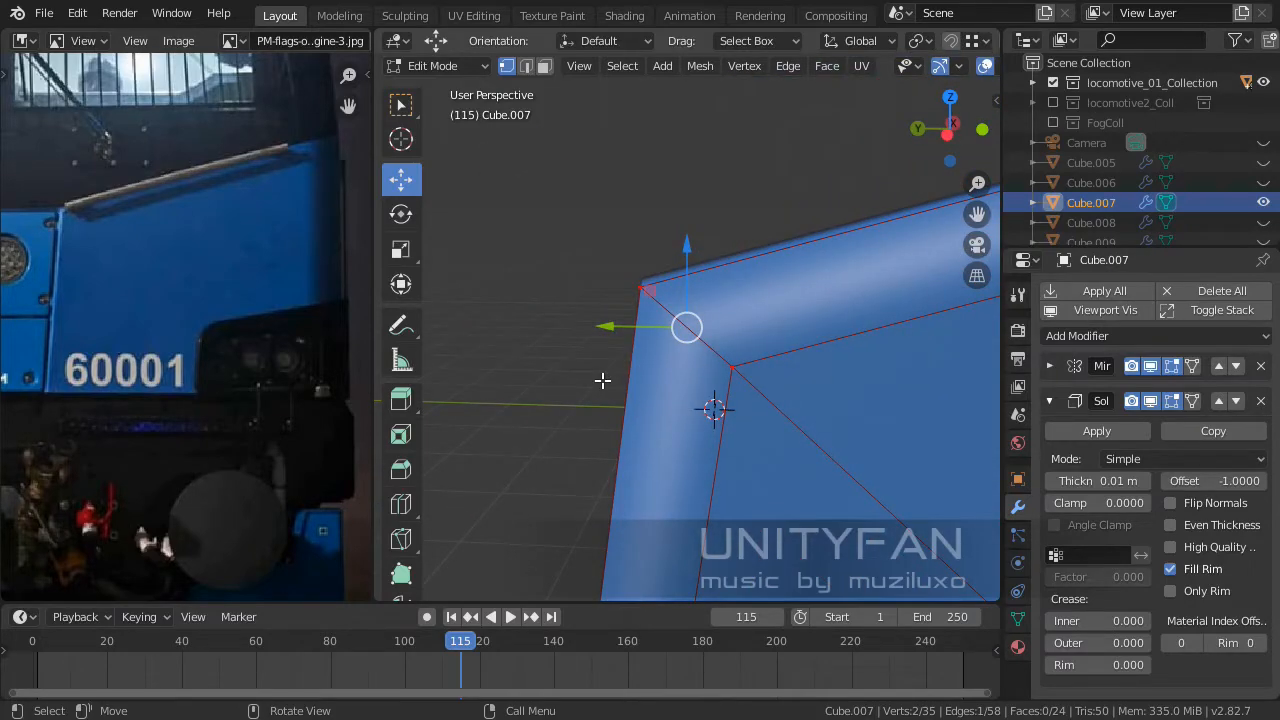
pyautogui.moveTo(602, 380); pyautogui.dragTo(609, 420, button='middle')
pyautogui.press('k')
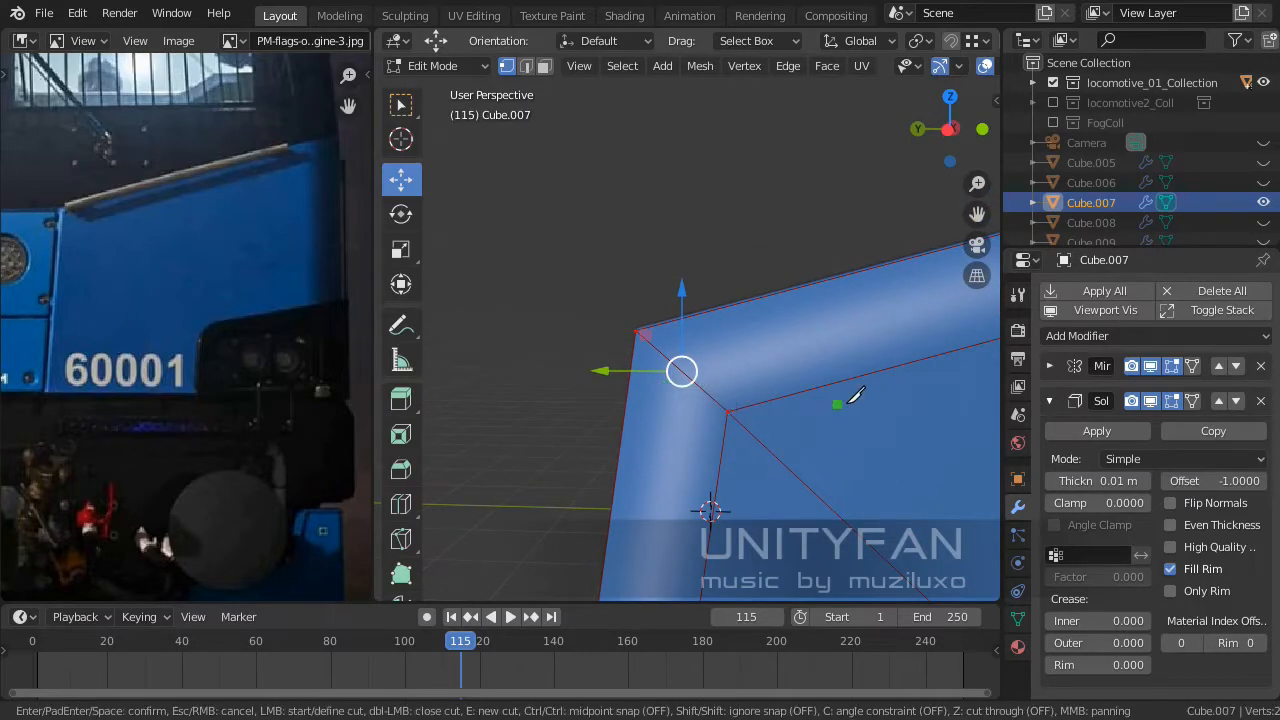
pyautogui.click(726, 411)
pyautogui.click(745, 300)
pyautogui.press('Return')
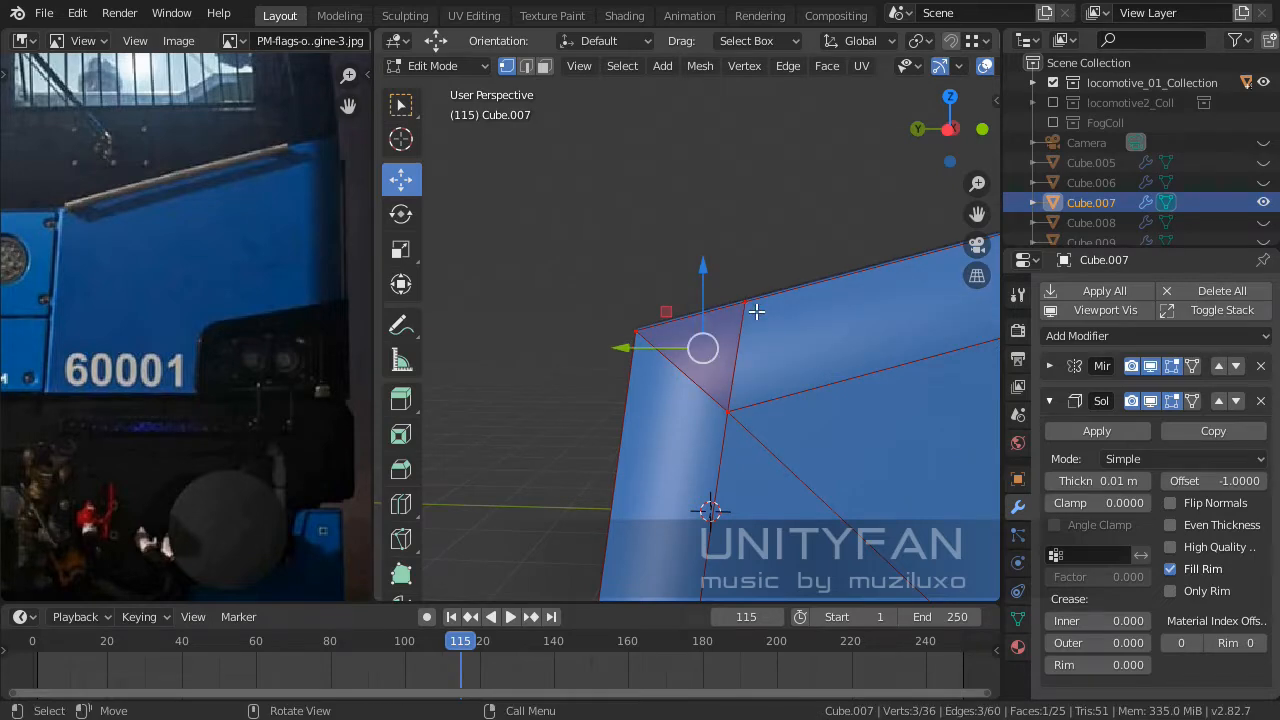
# Knife-cut from that inner corner vertex across the border to the panel's vertical inner edge.
pyautogui.press('k')
pyautogui.click(726, 411)
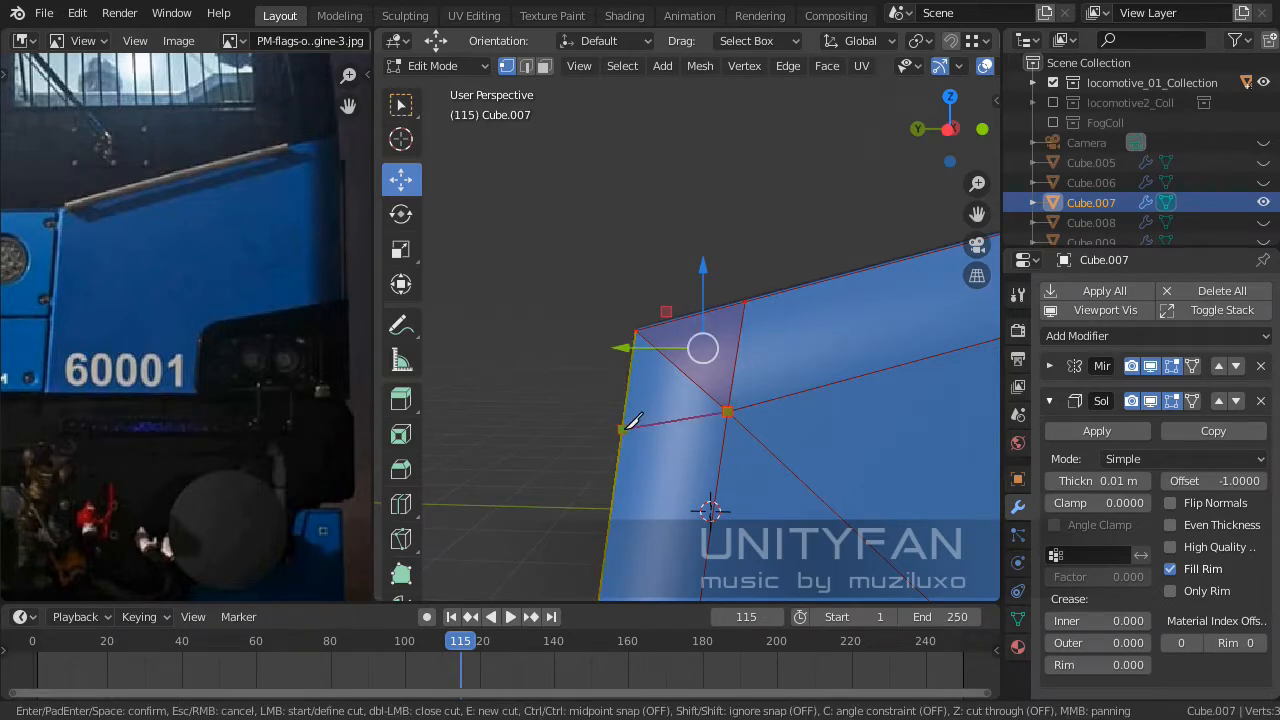
pyautogui.click(621, 434)
pyautogui.press('Return')
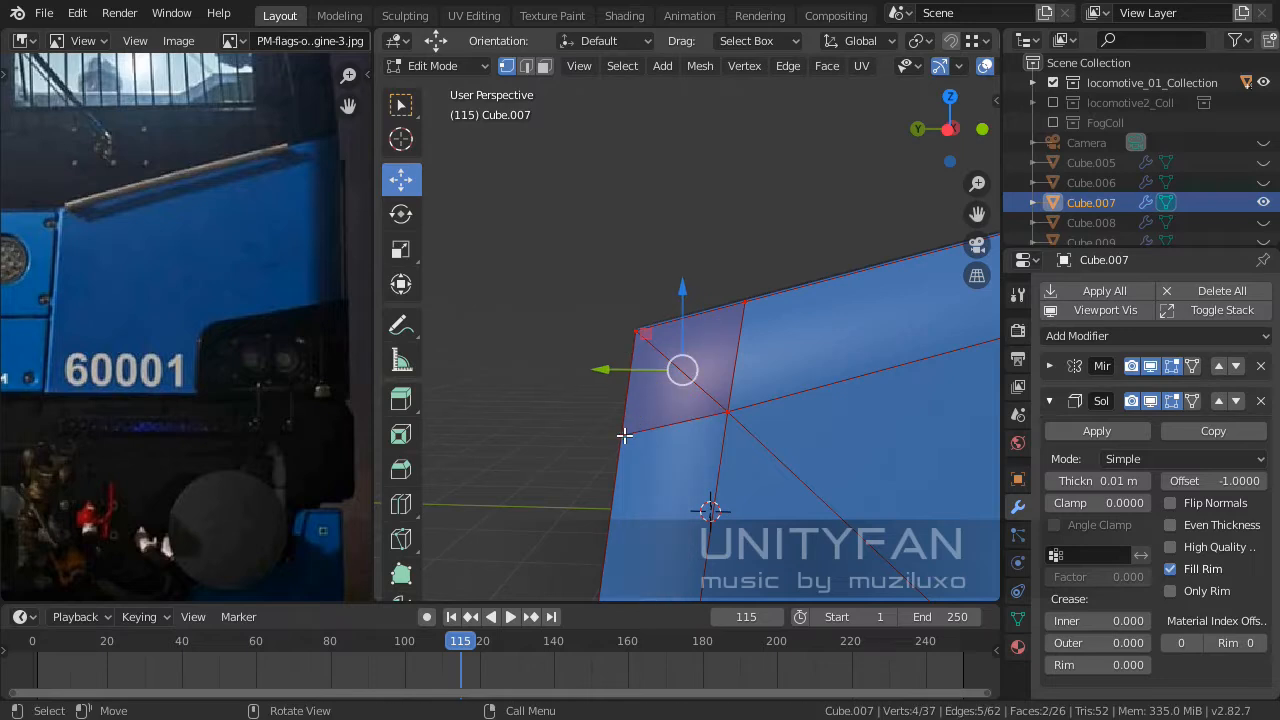
# Select the two triangular faces at the front panel's upper inner corner and merge them into a single four-sided face.
pyautogui.click(544, 65)
pyautogui.click(668, 402)
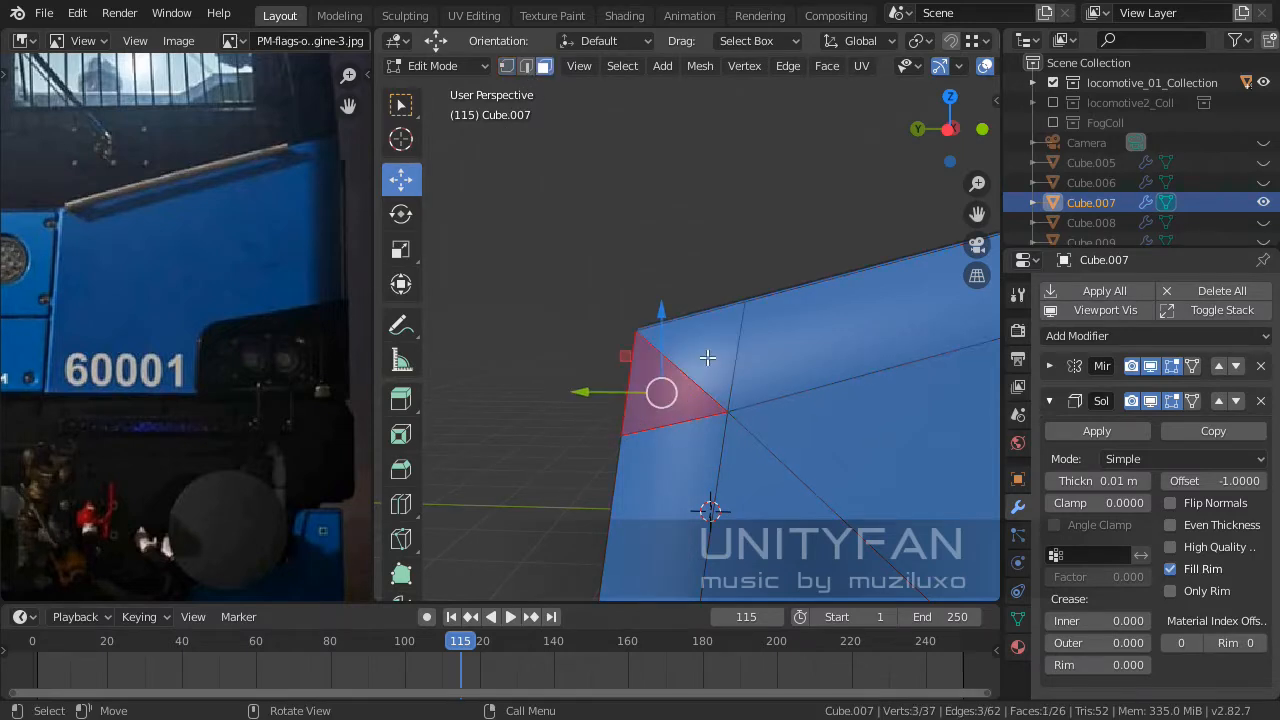
pyautogui.keyDown('shift'); pyautogui.click(709, 356); pyautogui.keyUp('shift')
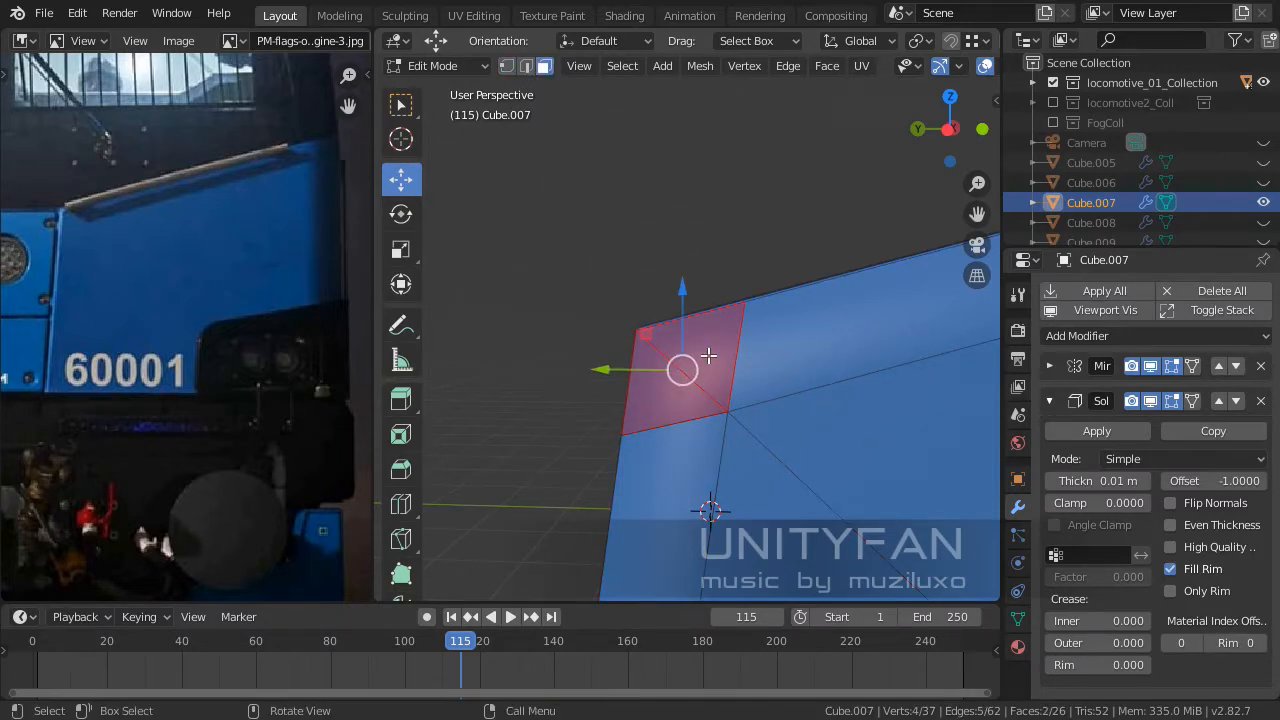
pyautogui.scroll(-9, 708, 356)
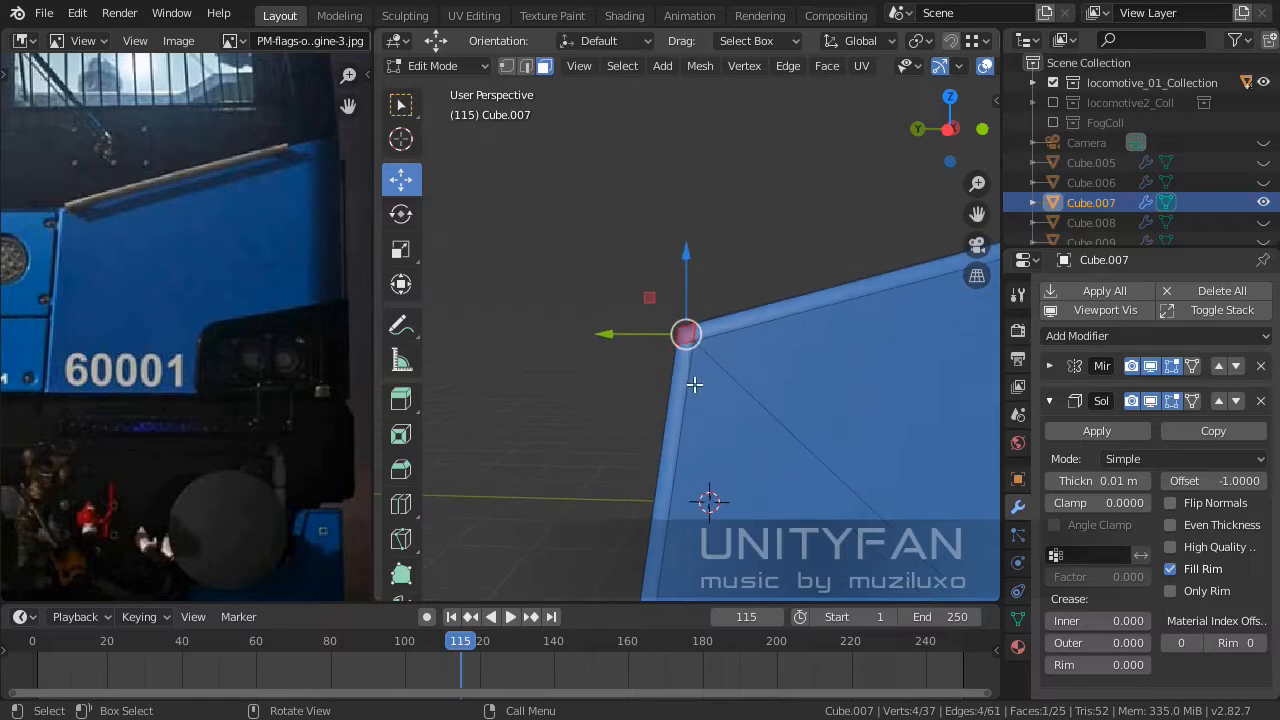
# Leave mesh editing and examine the shading of the panel's border at the upper inner corner and along its lower edge.
pyautogui.moveTo(694, 383); pyautogui.dragTo(666, 424, button='middle')
pyautogui.press('Tab')
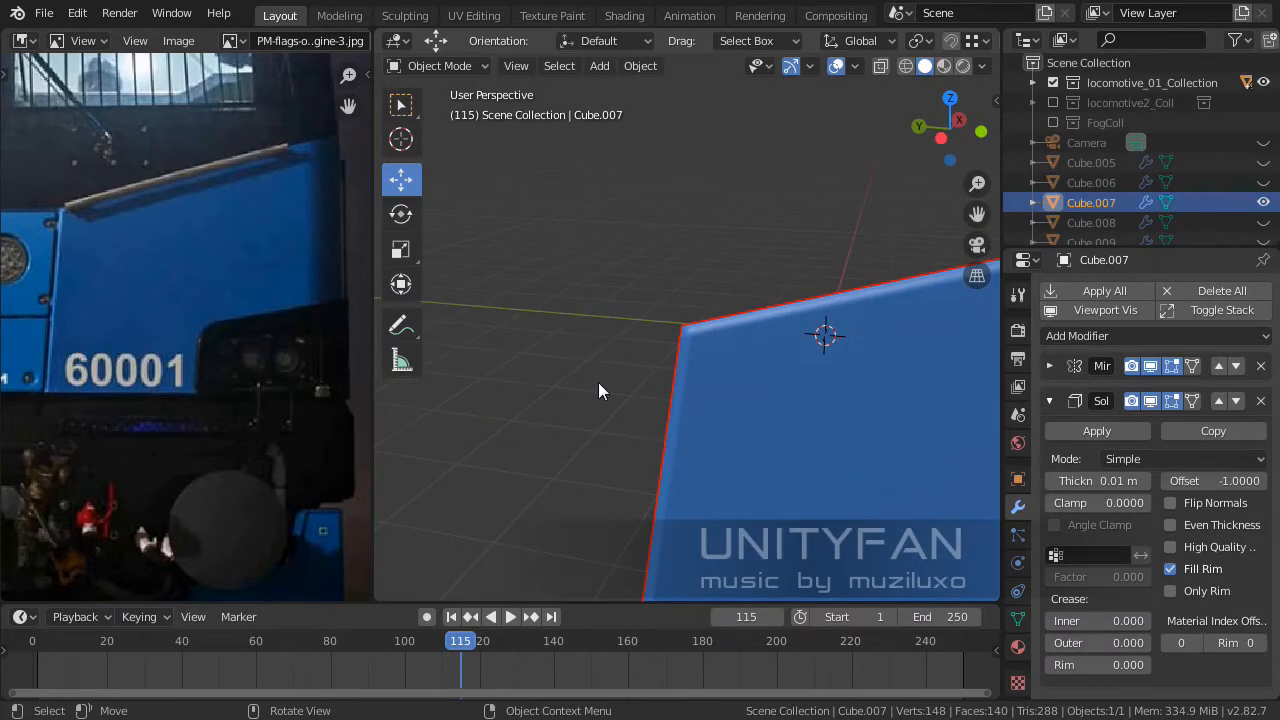
pyautogui.scroll(-5, 598, 382)
pyautogui.moveTo(597, 384); pyautogui.dragTo(674, 308, button='middle')
pyautogui.keyDown('shift'); pyautogui.moveTo(720, 425); pyautogui.dragTo(708, 312, button='middle'); pyautogui.keyUp('shift')
pyautogui.scroll(5, 708, 312)
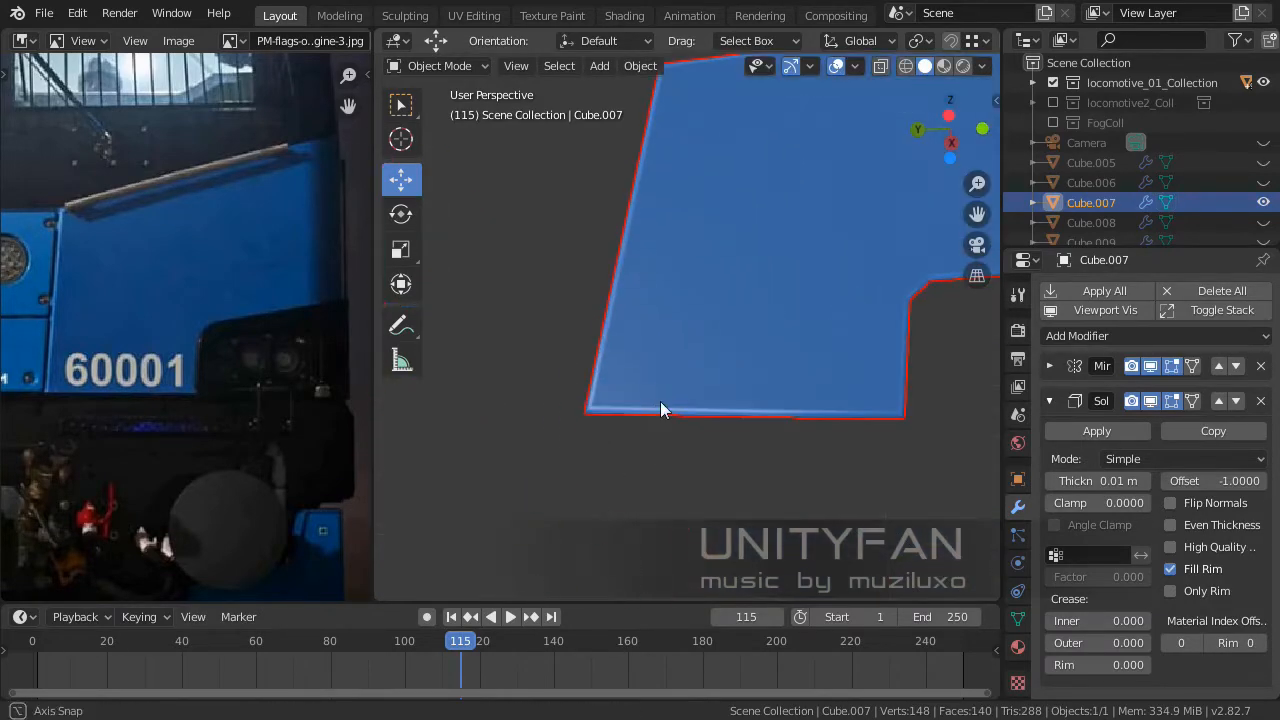
pyautogui.moveTo(660, 401); pyautogui.dragTo(606, 372, button='middle')
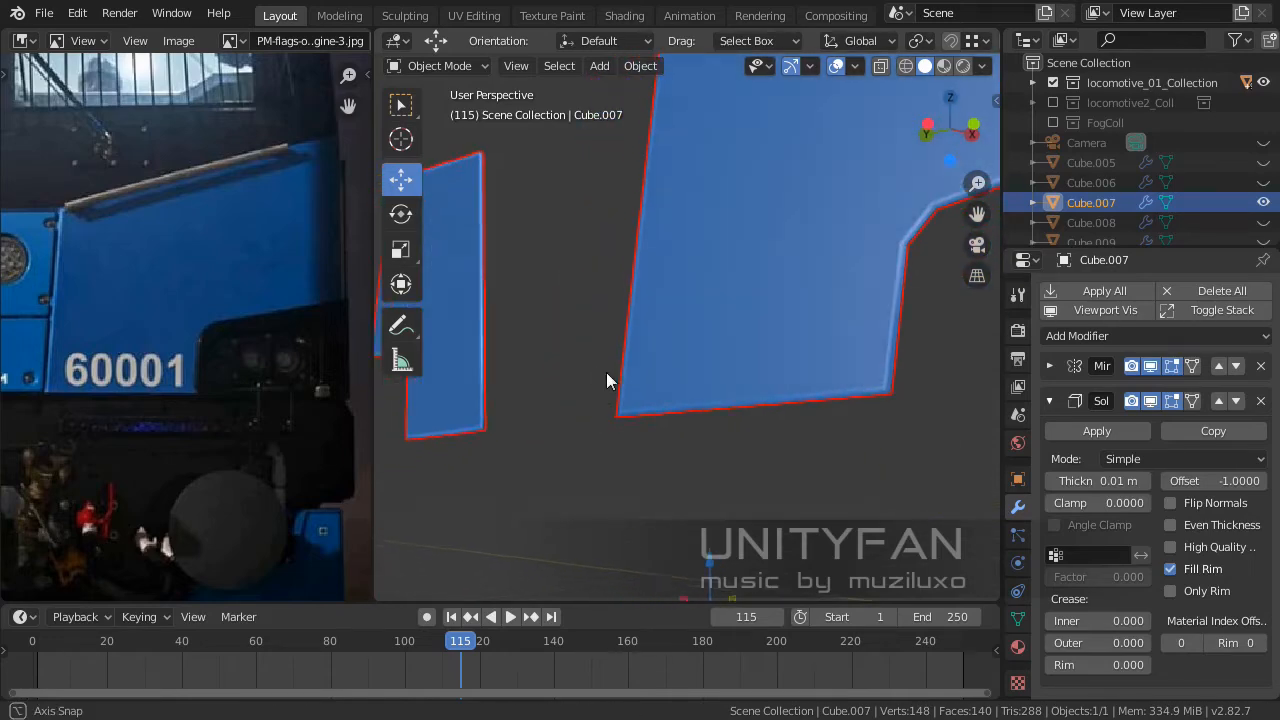
pyautogui.scroll(6, 669, 383)
pyautogui.moveTo(698, 413); pyautogui.dragTo(664, 368, button='middle')
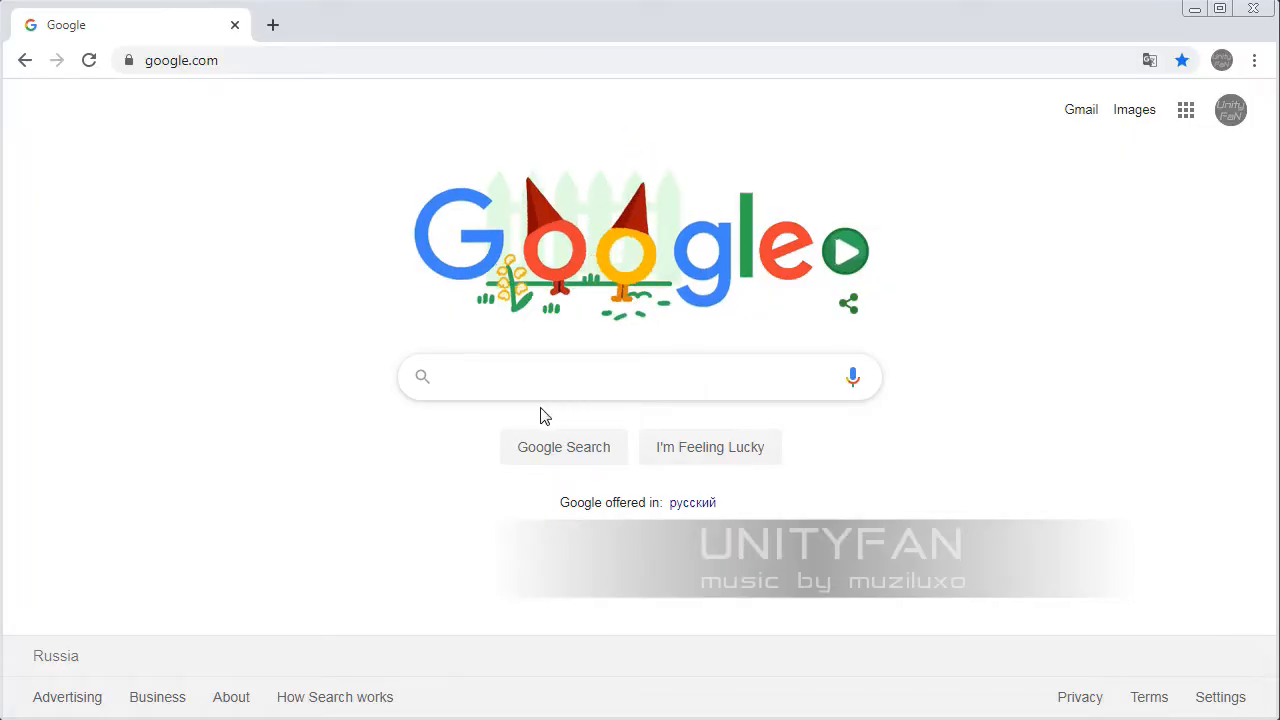
# Switch to the Google page in Chrome, search for "joe exotic" and browse the image results.
pyautogui.click(543, 386)
pyautogui.write('j')
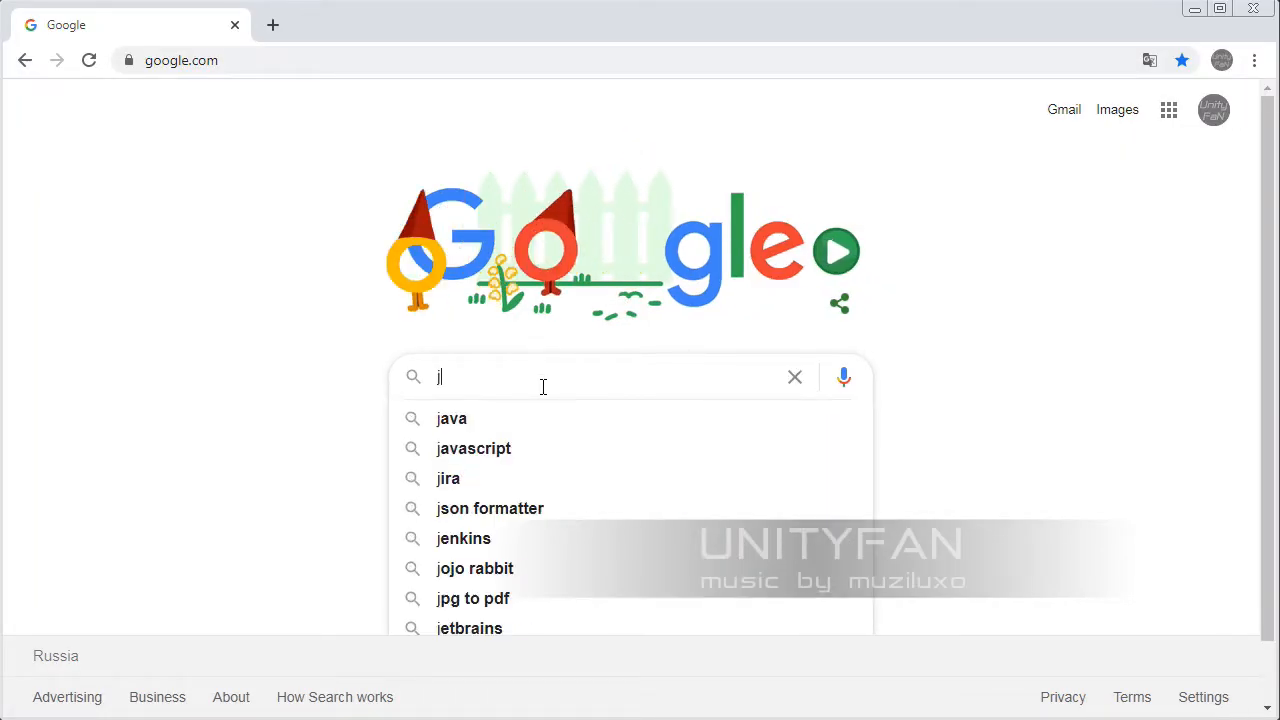
pyautogui.write('oe ex')
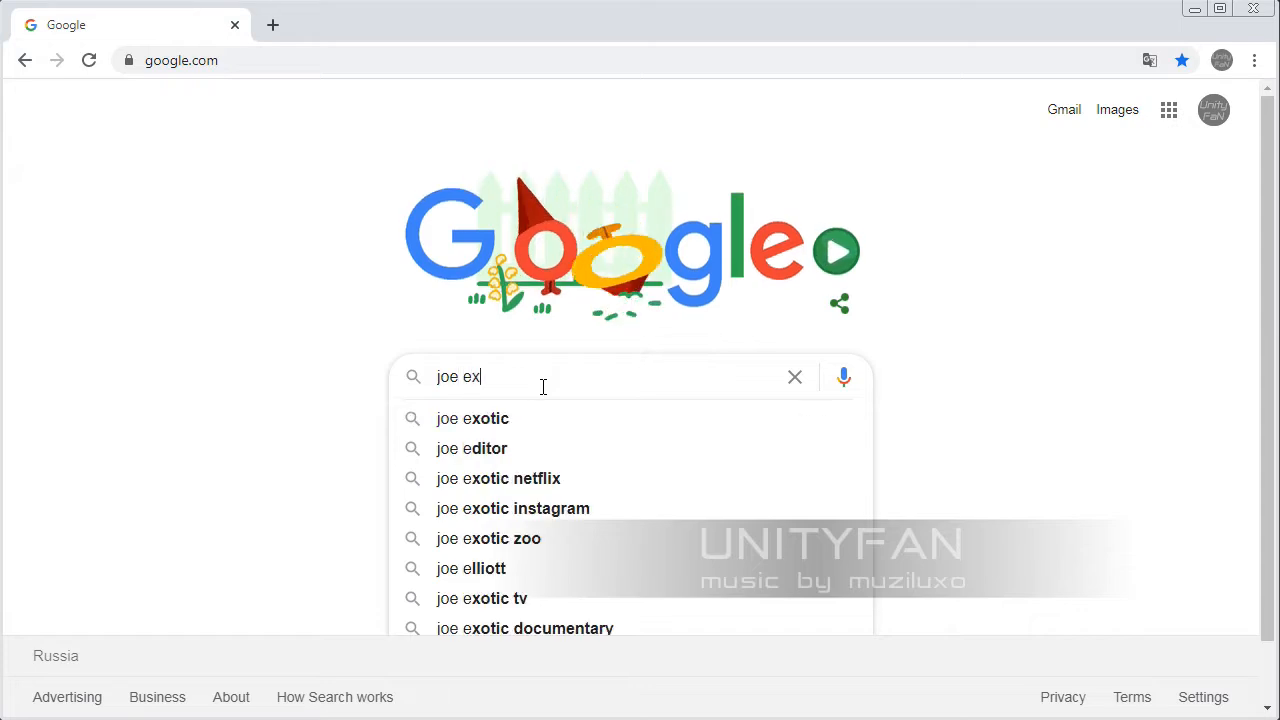
pyautogui.write('otic')
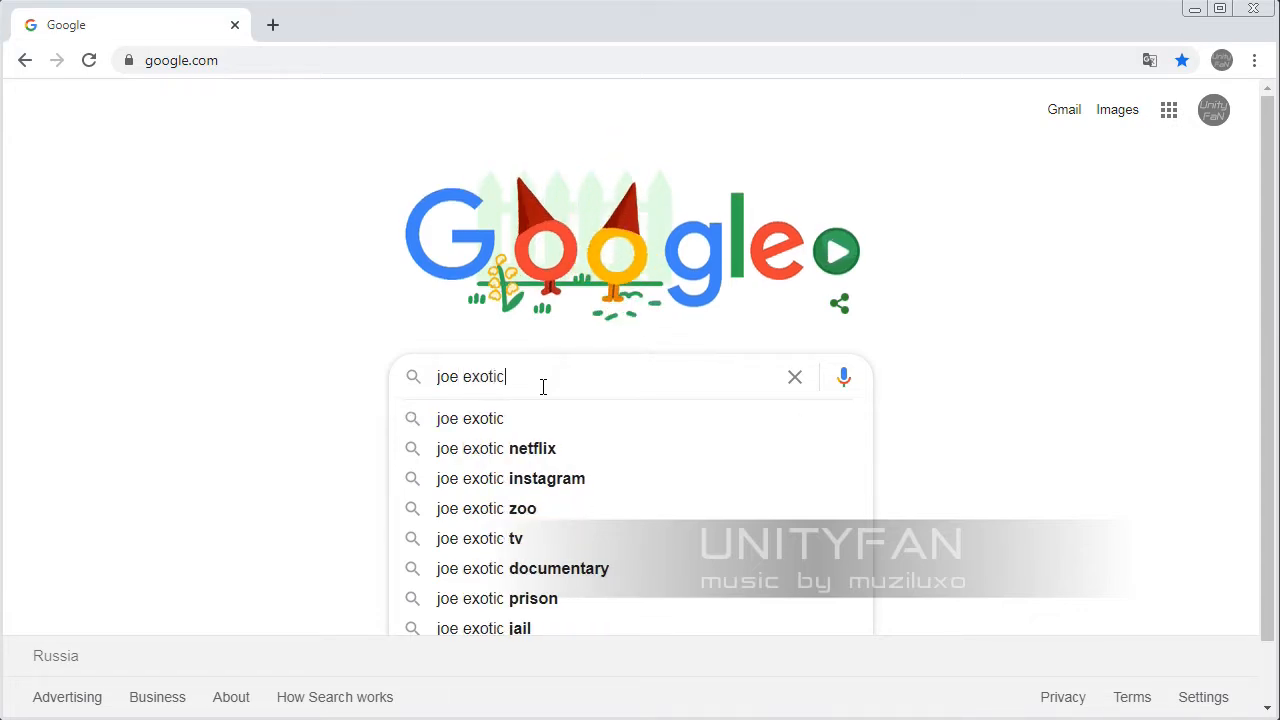
pyautogui.press('Return')
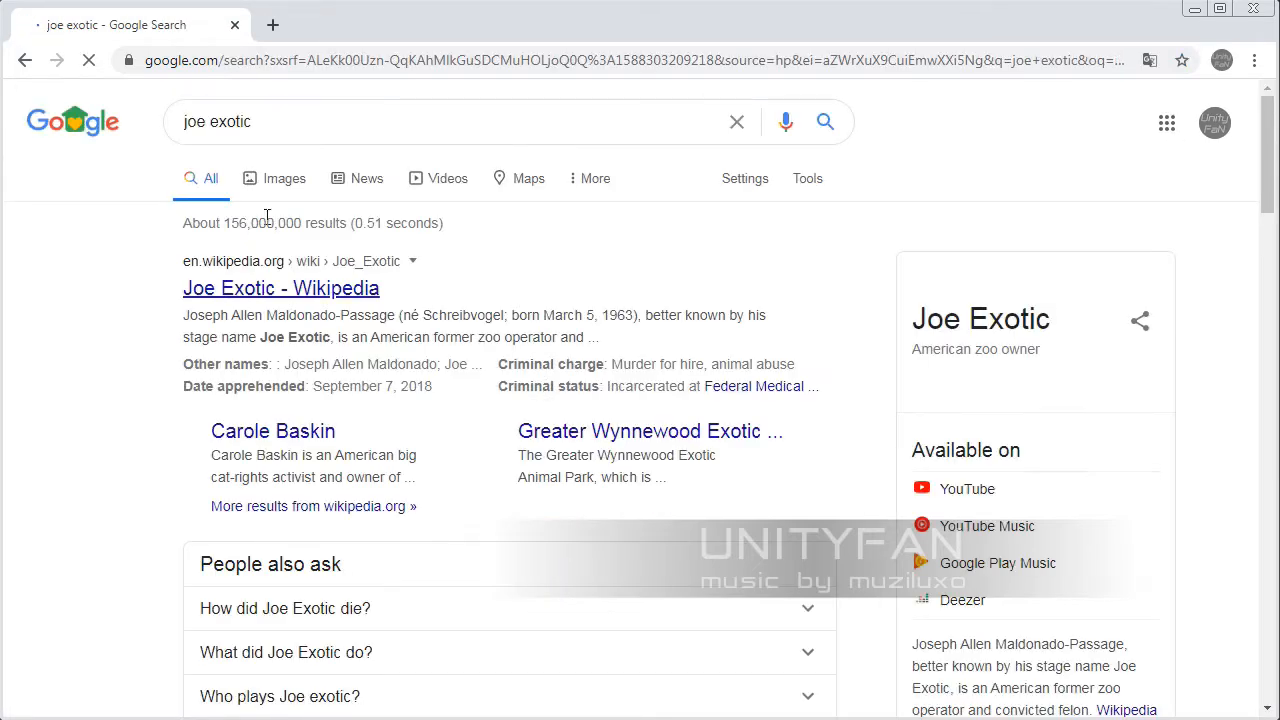
pyautogui.click(280, 178)
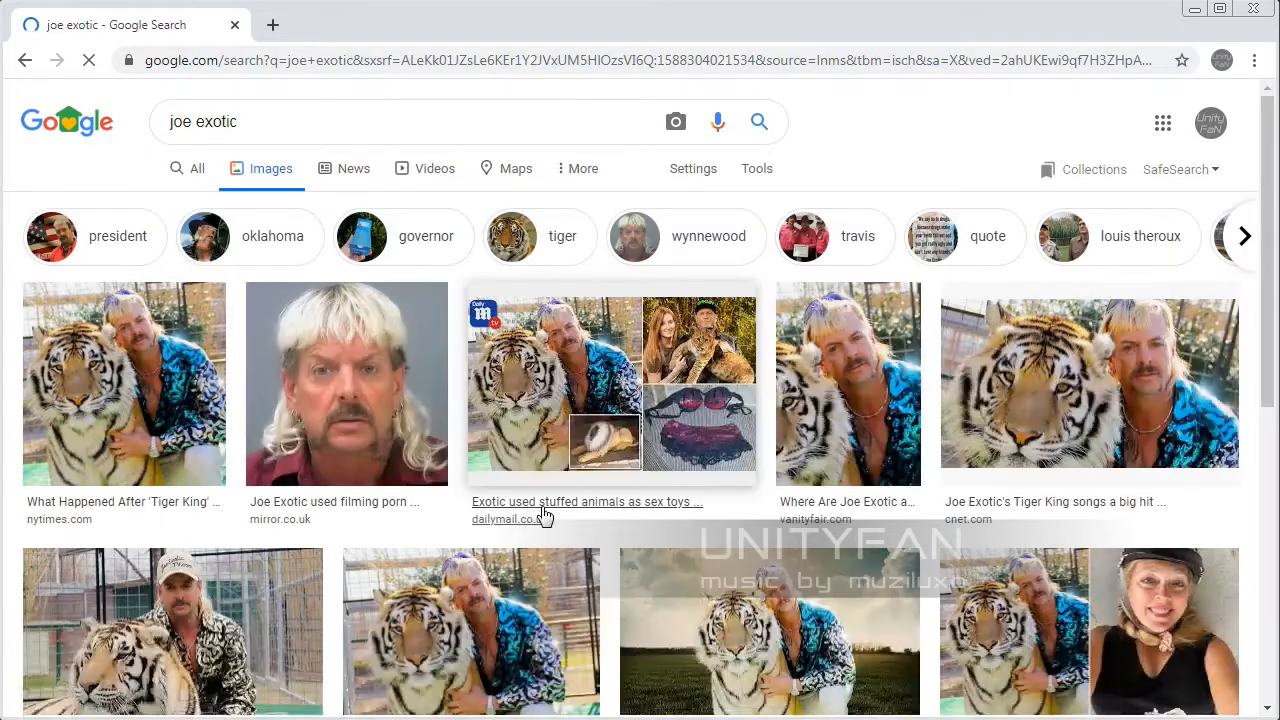
pyautogui.scroll(-3, 571, 510)
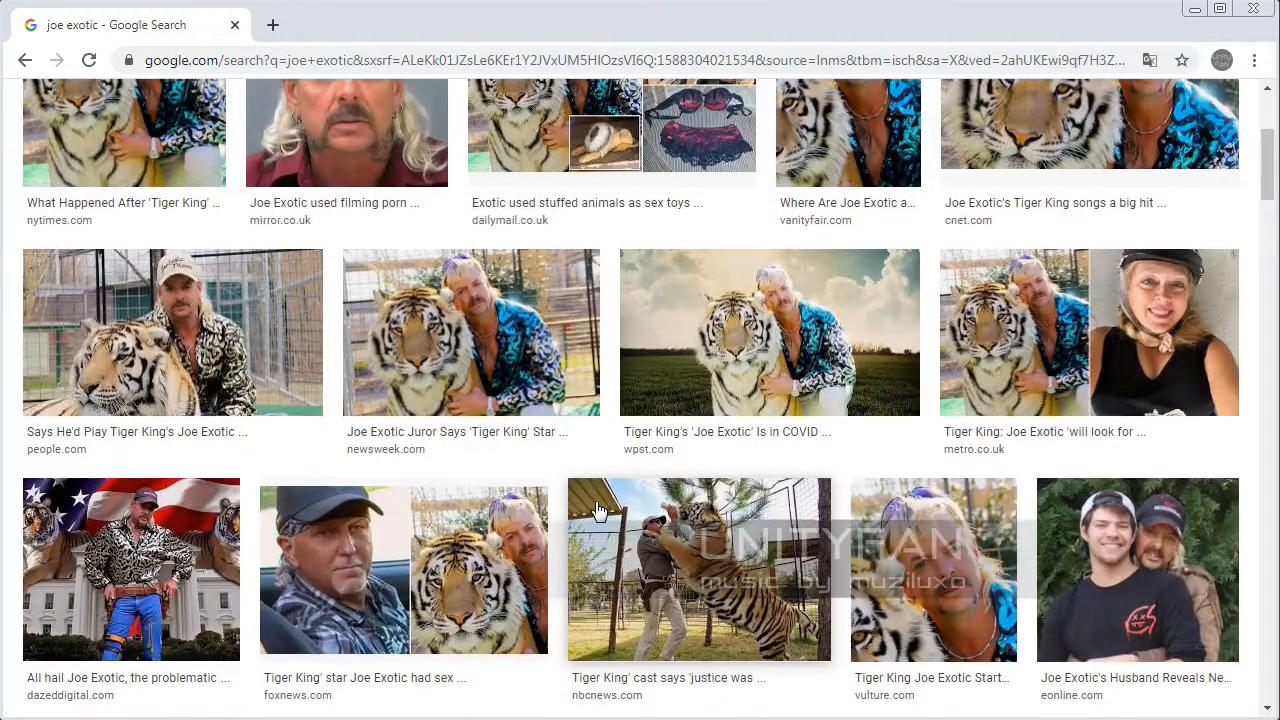
# Look back over the upper rows of the "joe exotic" image results.
pyautogui.scroll(2, 597, 511)
pyautogui.scroll(1, 597, 511)
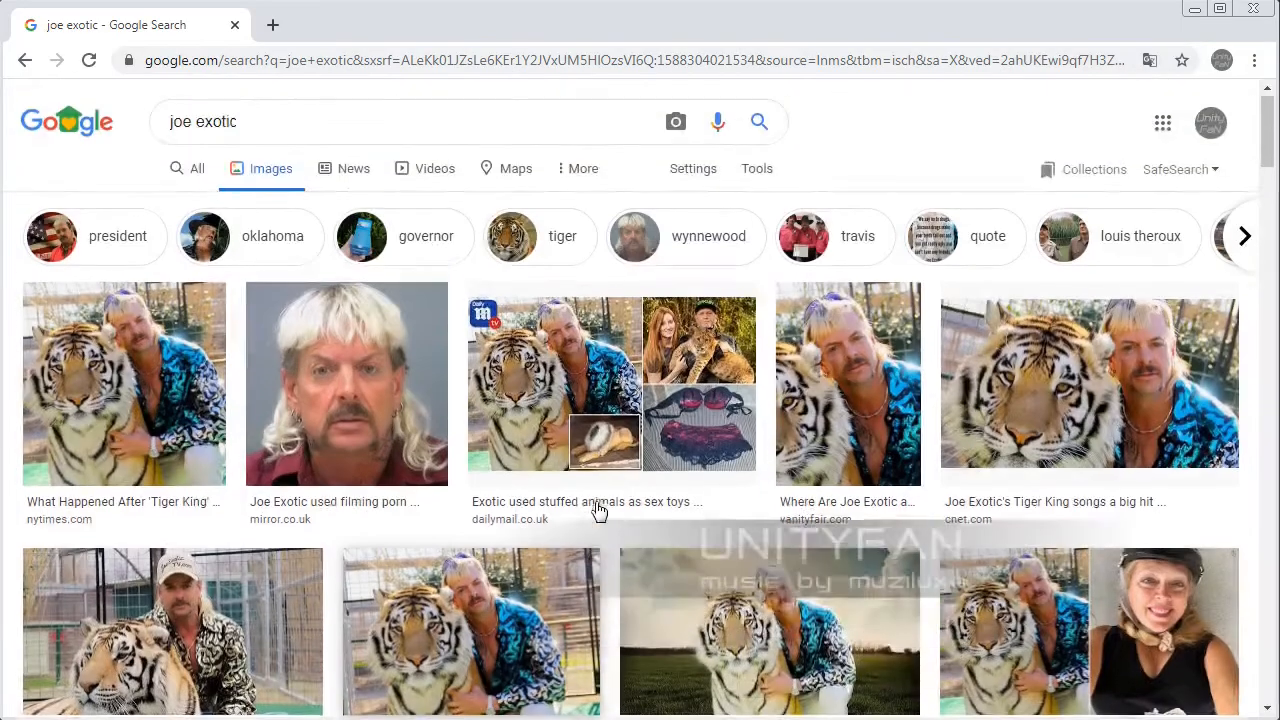
pyautogui.scroll(-1, 600, 514)
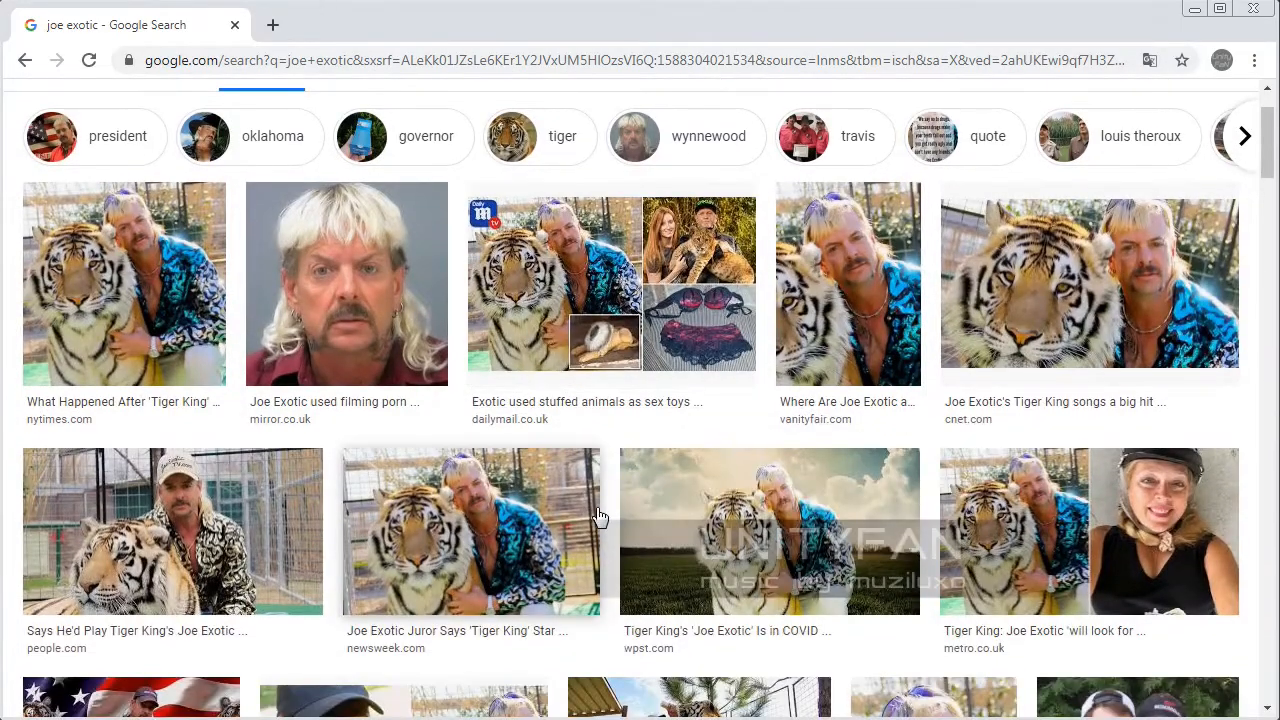
pyautogui.scroll(-2, 600, 514)
pyautogui.scroll(3, 600, 516)
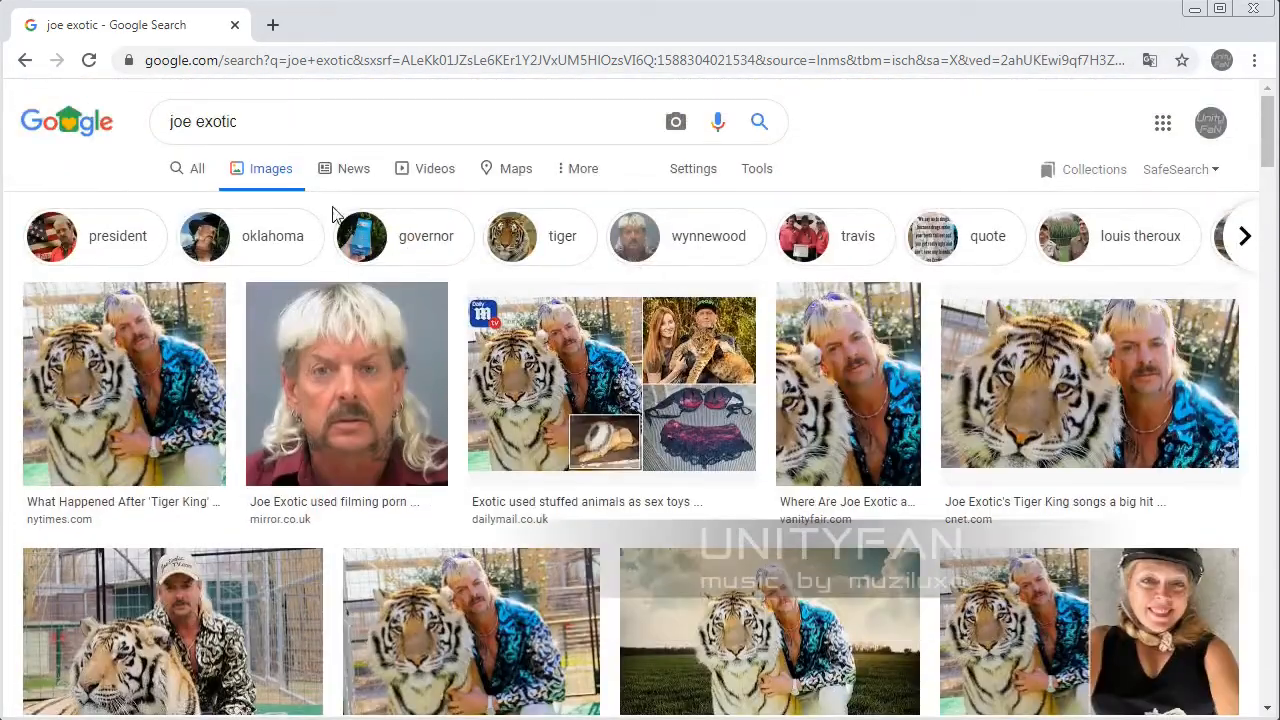
# Return to the general web results for "joe exotic" and skim the Wikipedia entry, related questions and top stories.
pyautogui.click(24, 59)
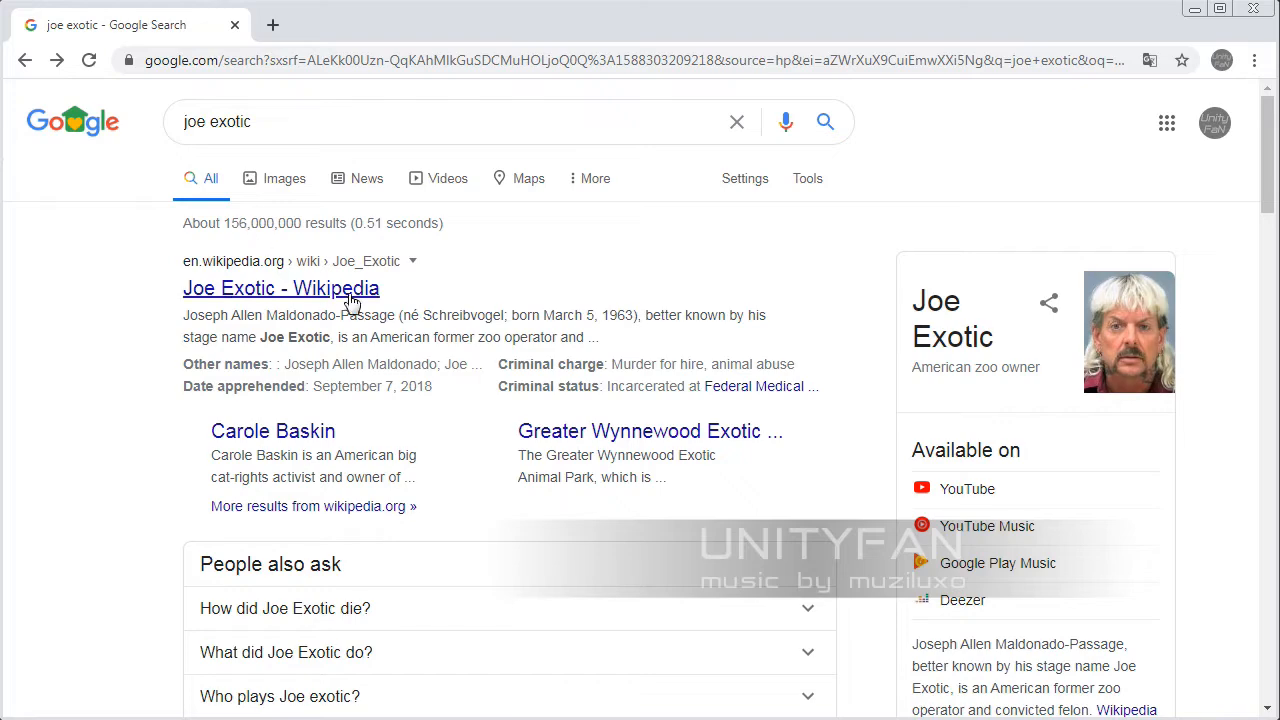
pyautogui.scroll(-1, 352, 300)
pyautogui.scroll(1, 360, 312)
pyautogui.scroll(-1, 397, 311)
pyautogui.scroll(1, 398, 319)
pyautogui.scroll(-3, 420, 350)
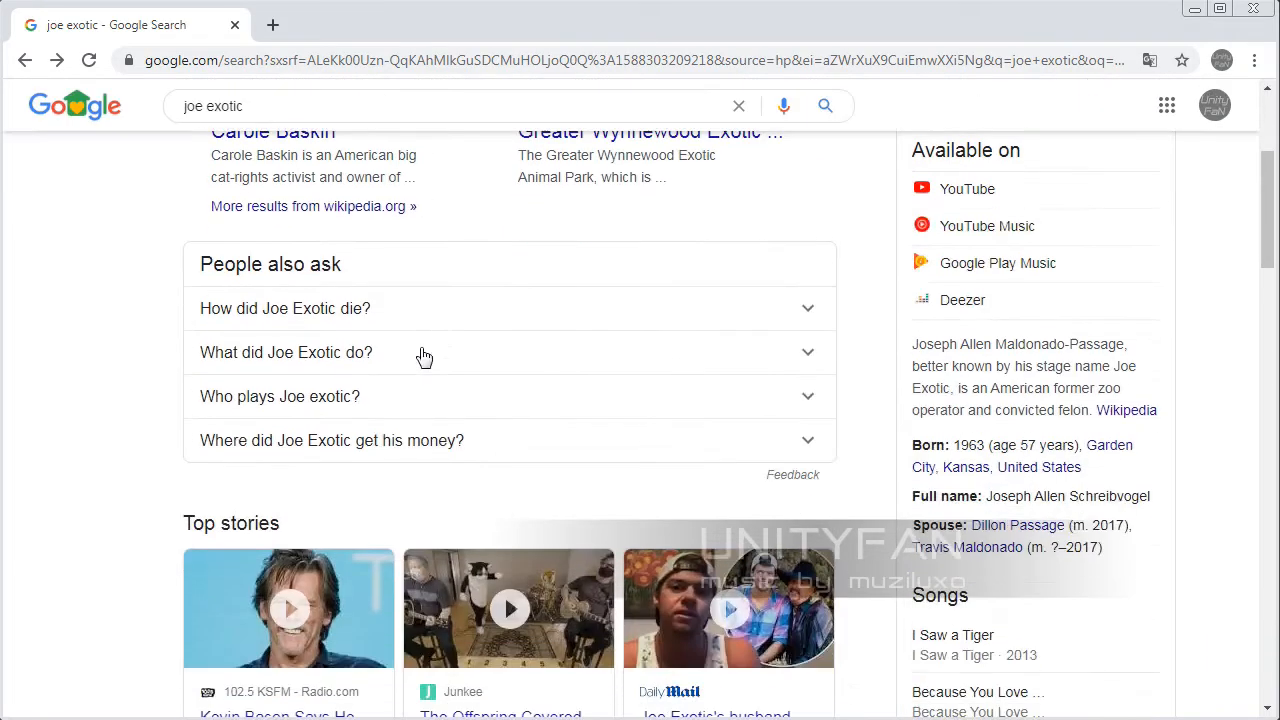
pyautogui.scroll(3, 422, 352)
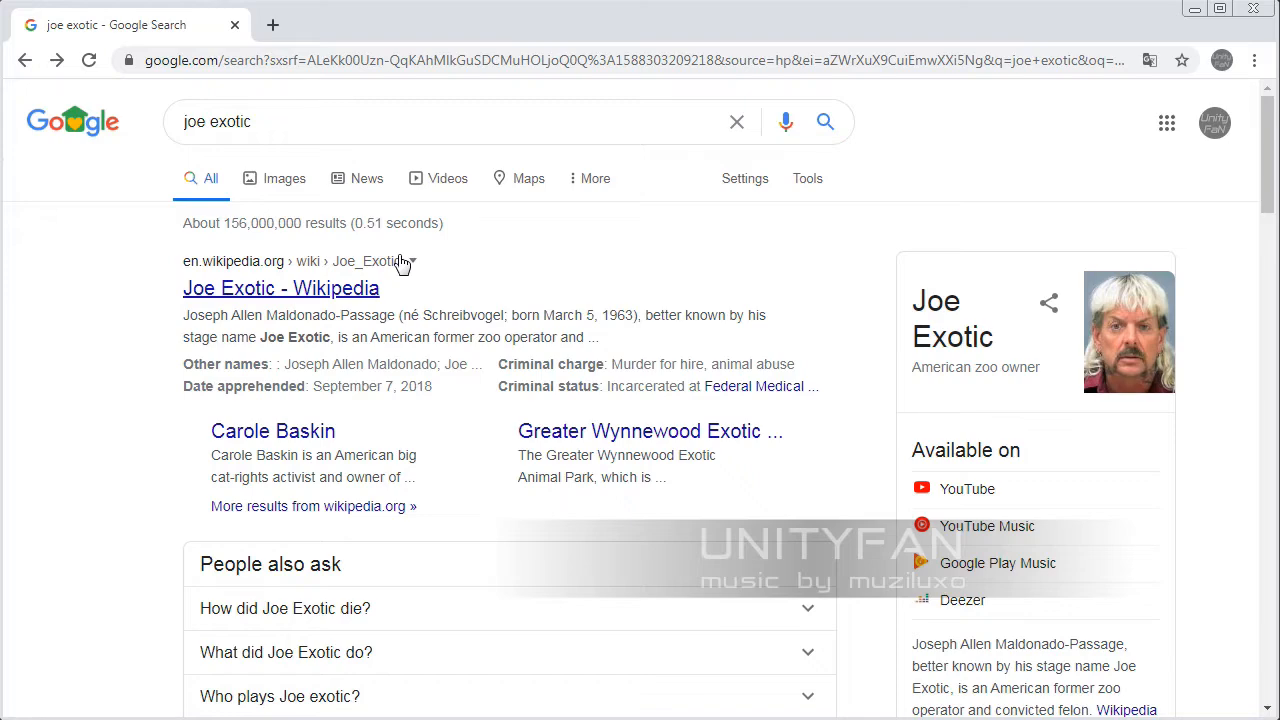
pyautogui.scroll(-2, 405, 260)
pyautogui.scroll(2, 405, 258)
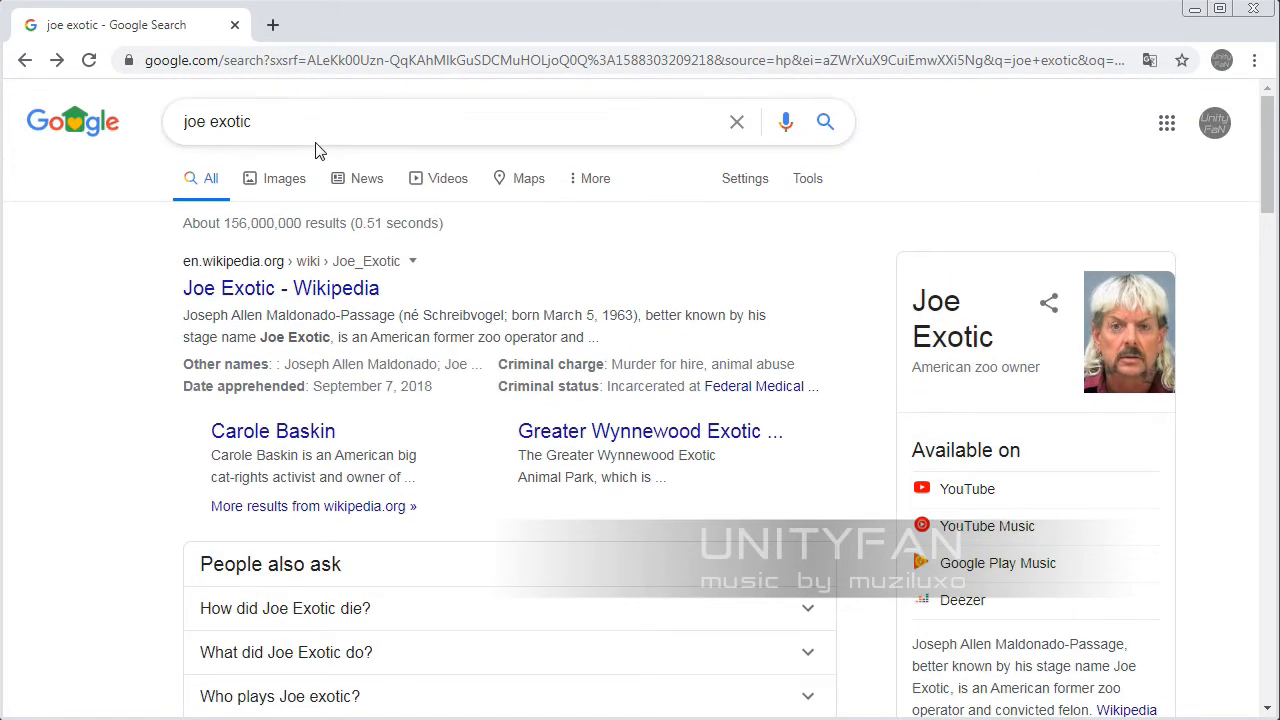
# Replace the query with "idiocracy" and run the Google search.
pyautogui.moveTo(314, 118); pyautogui.dragTo(163, 133)
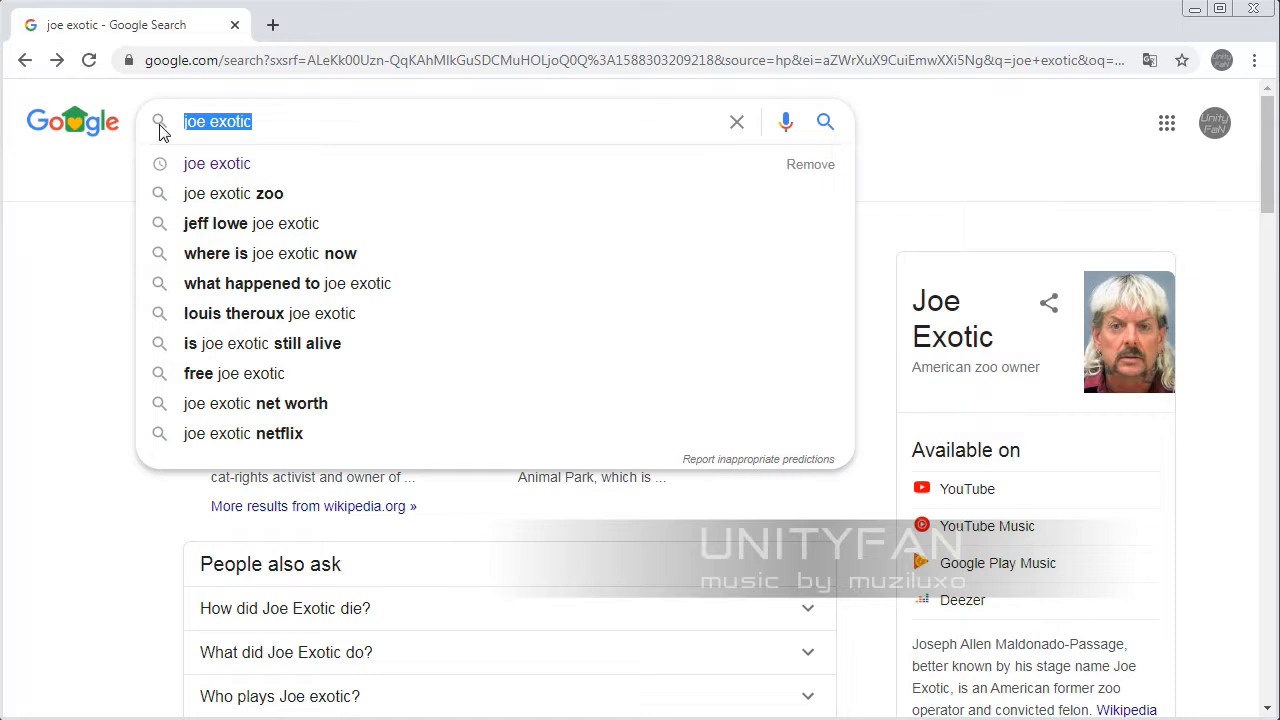
pyautogui.write('idio')
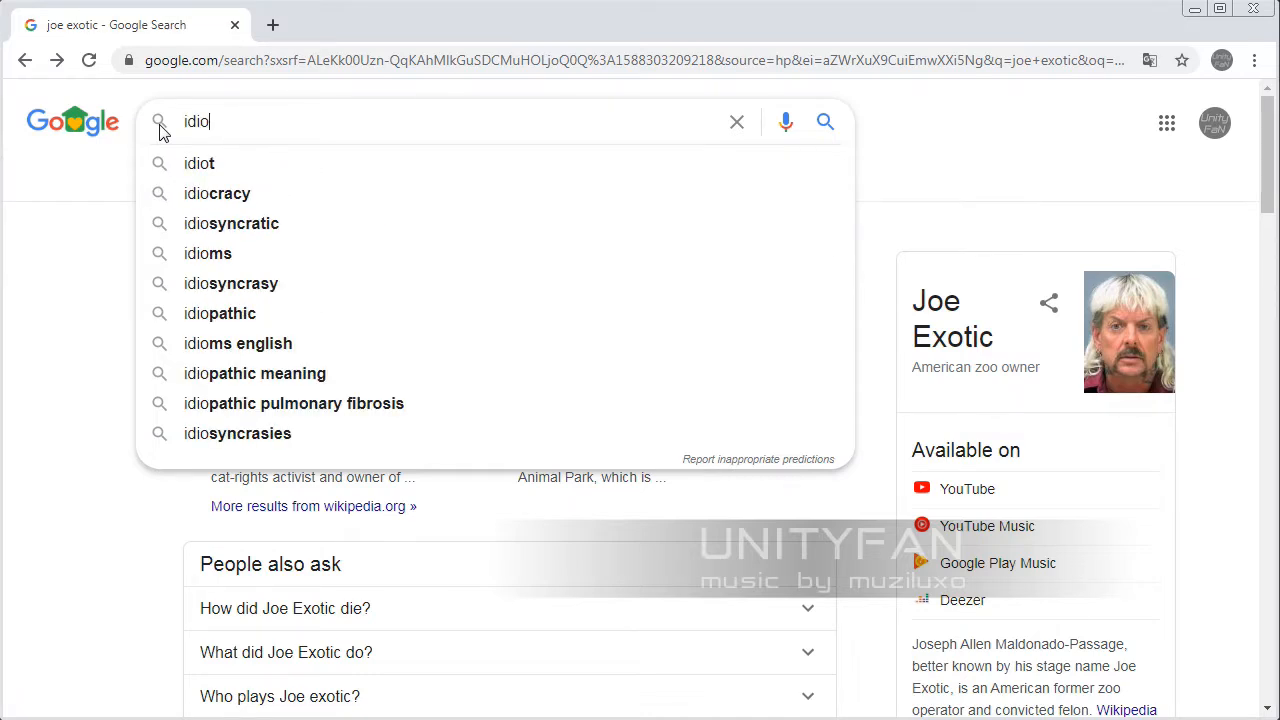
pyautogui.write('cr')
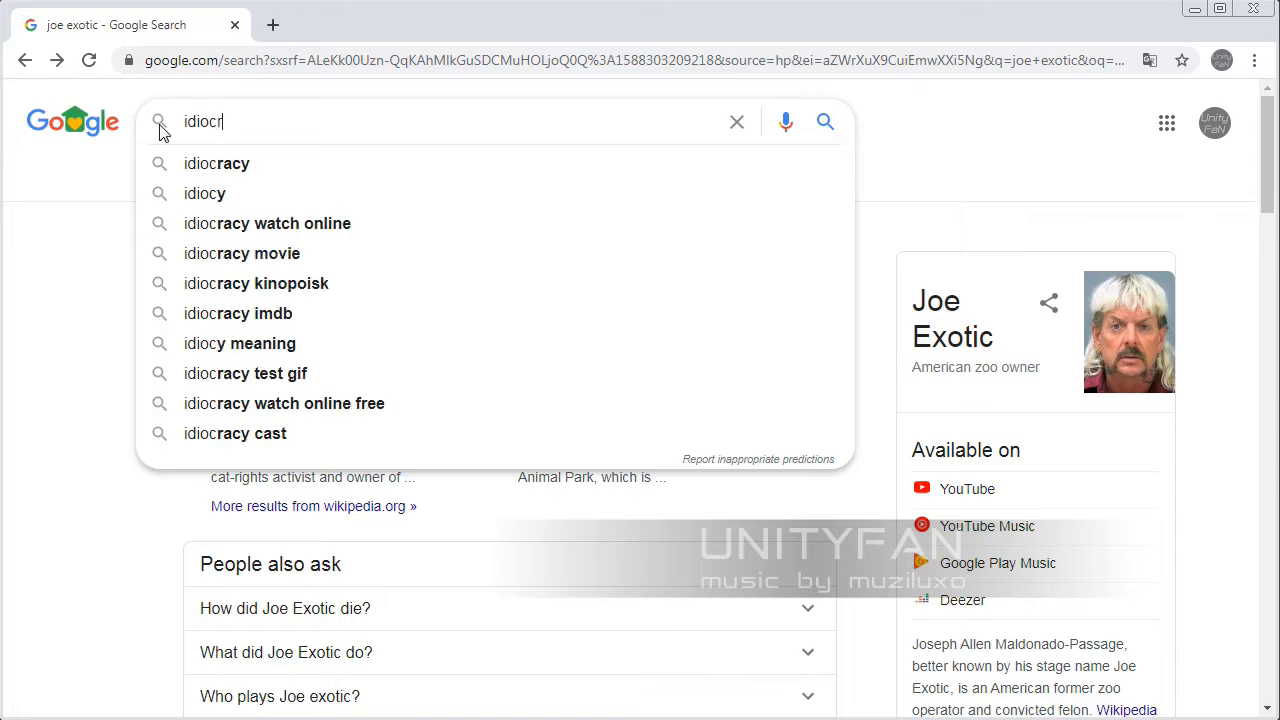
pyautogui.write('ac')
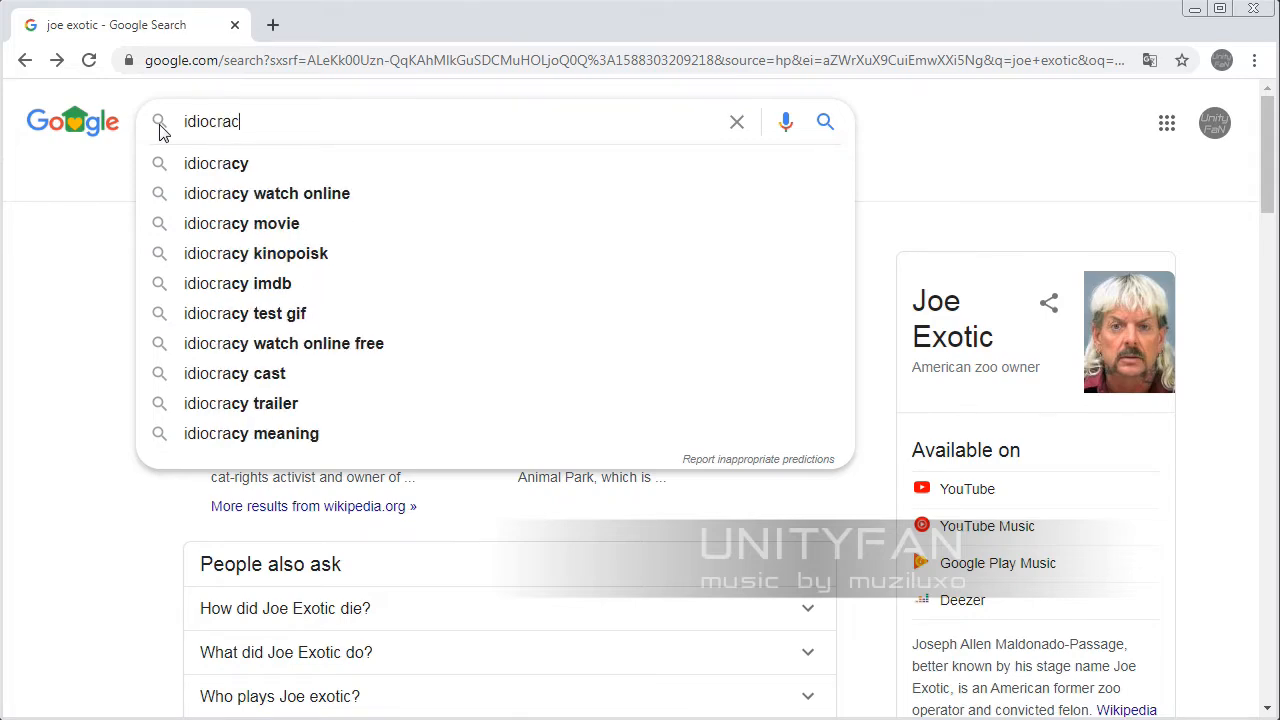
pyautogui.write('y')
pyautogui.press('Return')
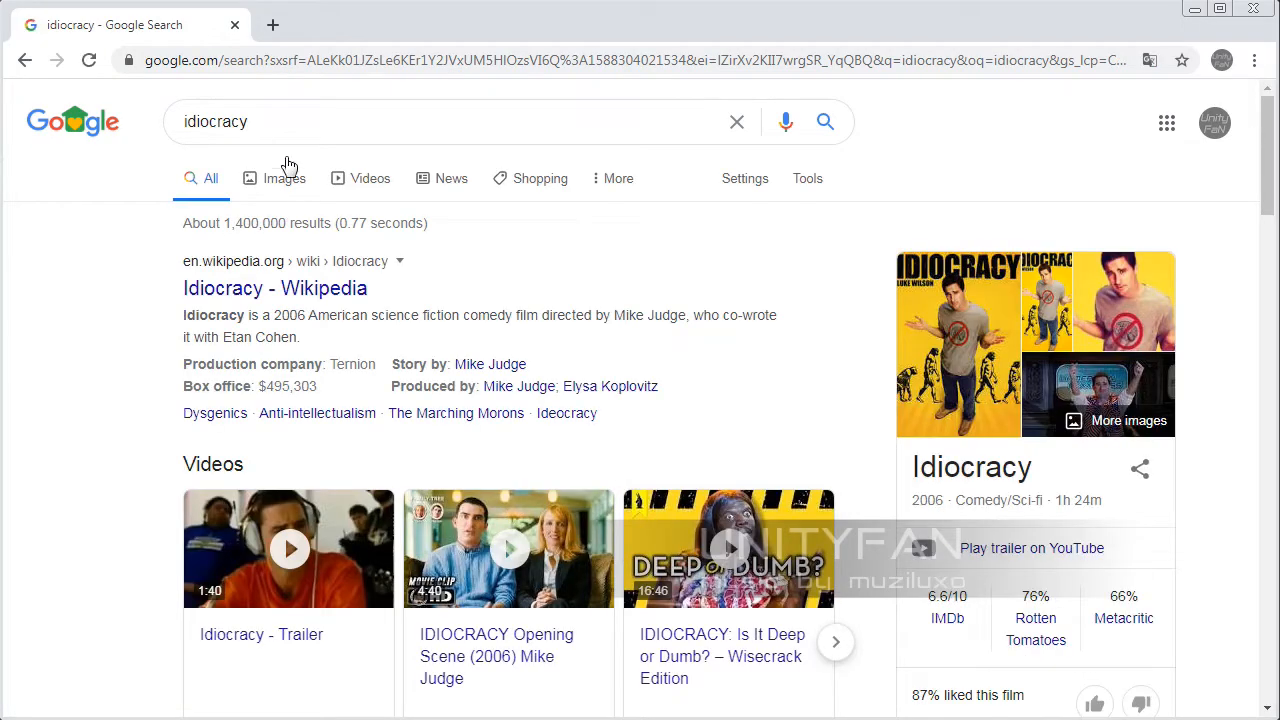
# Show the image results for "idiocracy" and browse through the film stills and posters.
pyautogui.click(285, 179)
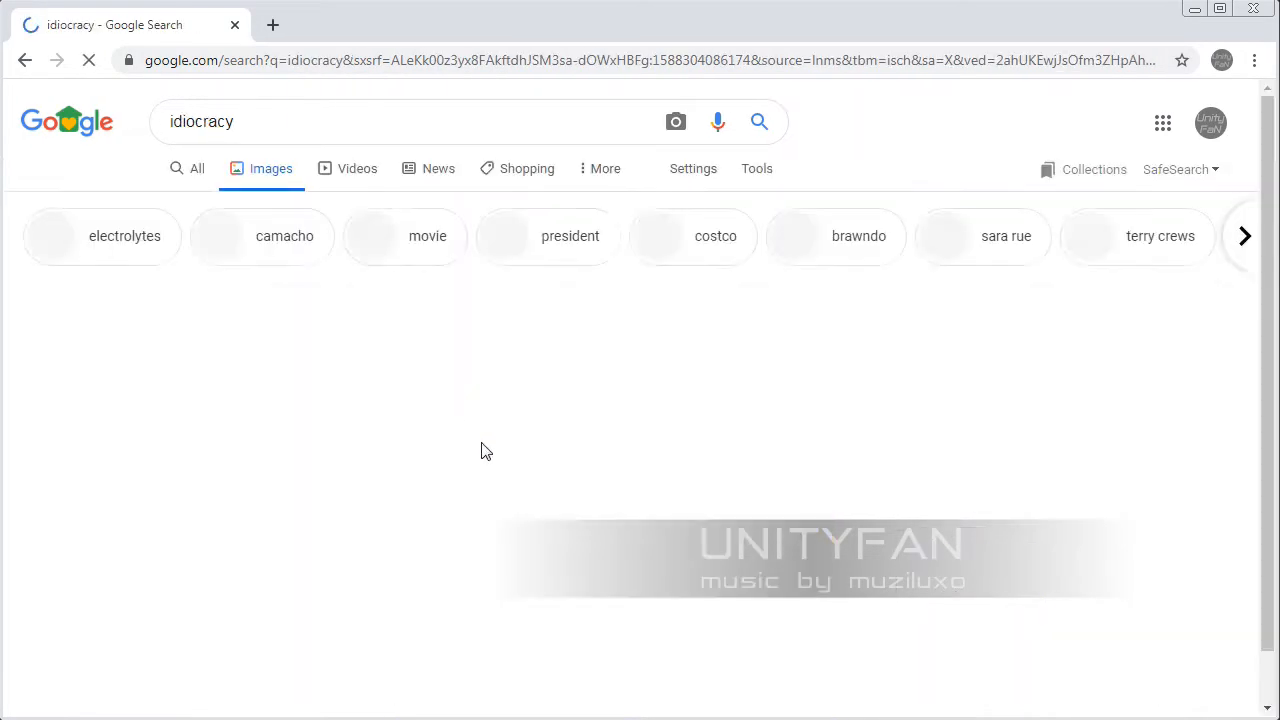
pyautogui.scroll(-3, 500, 450)
pyautogui.scroll(-3, 505, 447)
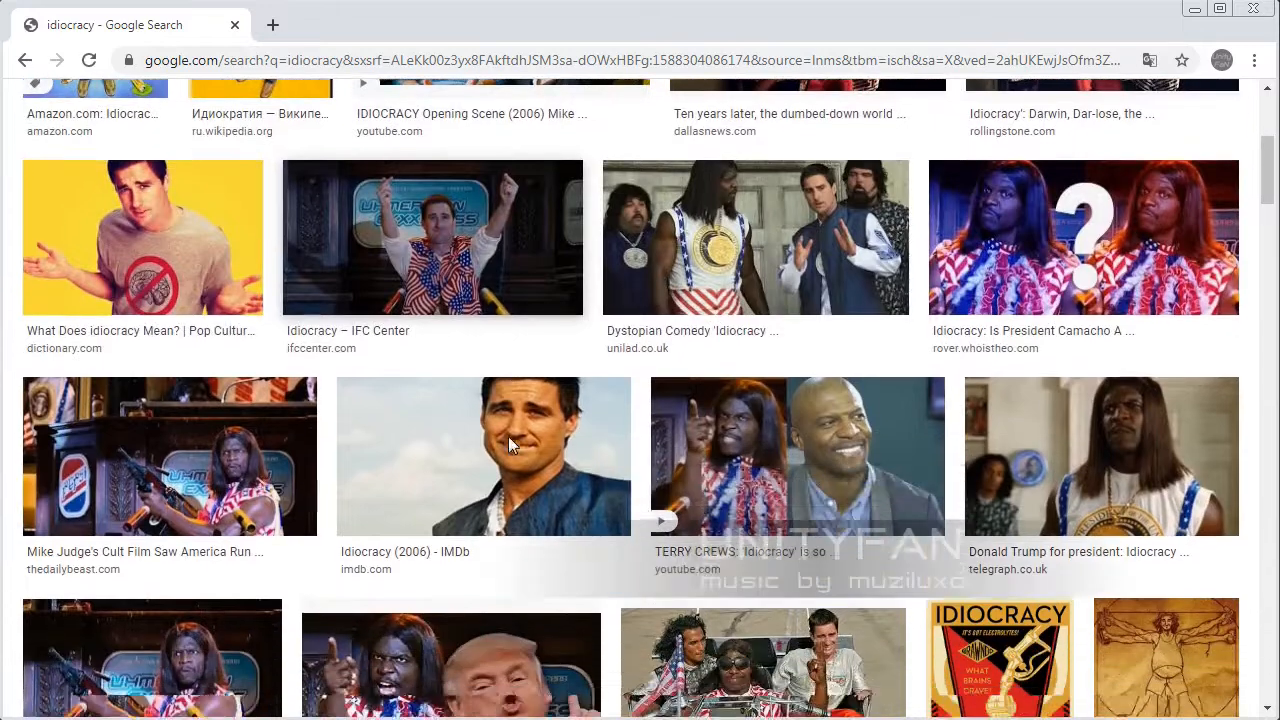
pyautogui.scroll(-1, 519, 447)
pyautogui.scroll(2, 517, 447)
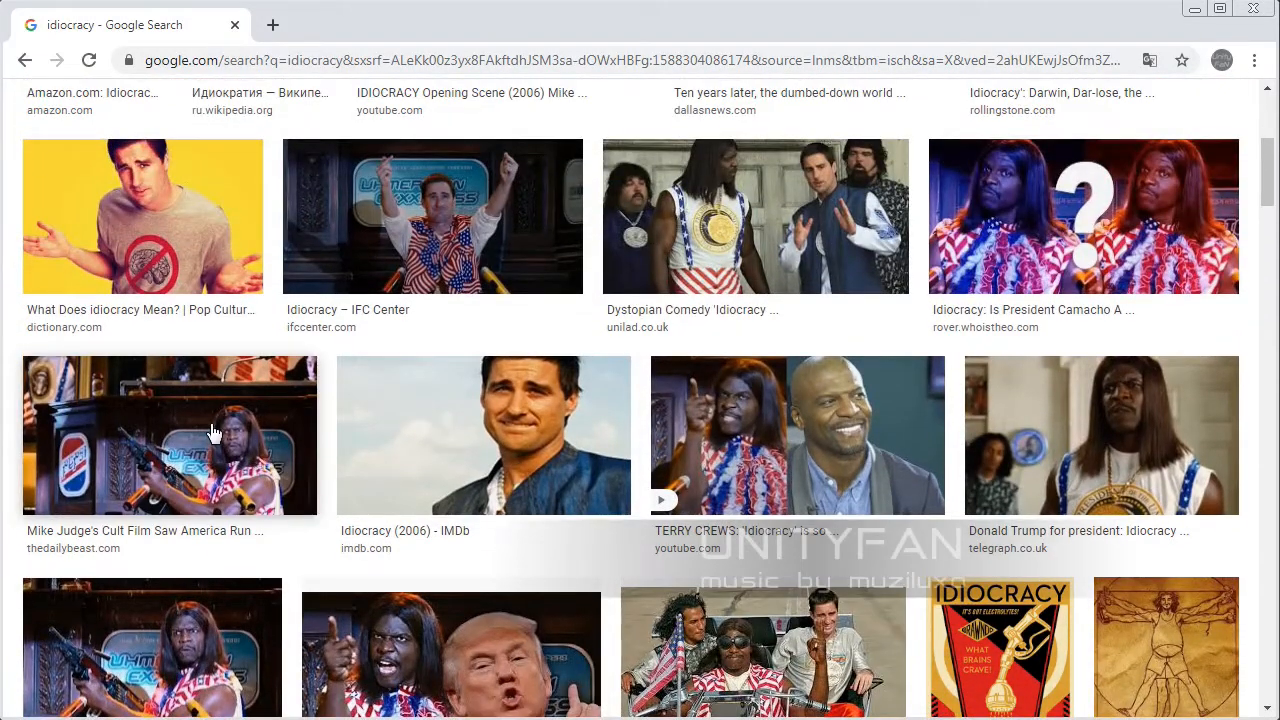
pyautogui.scroll(2, 215, 433)
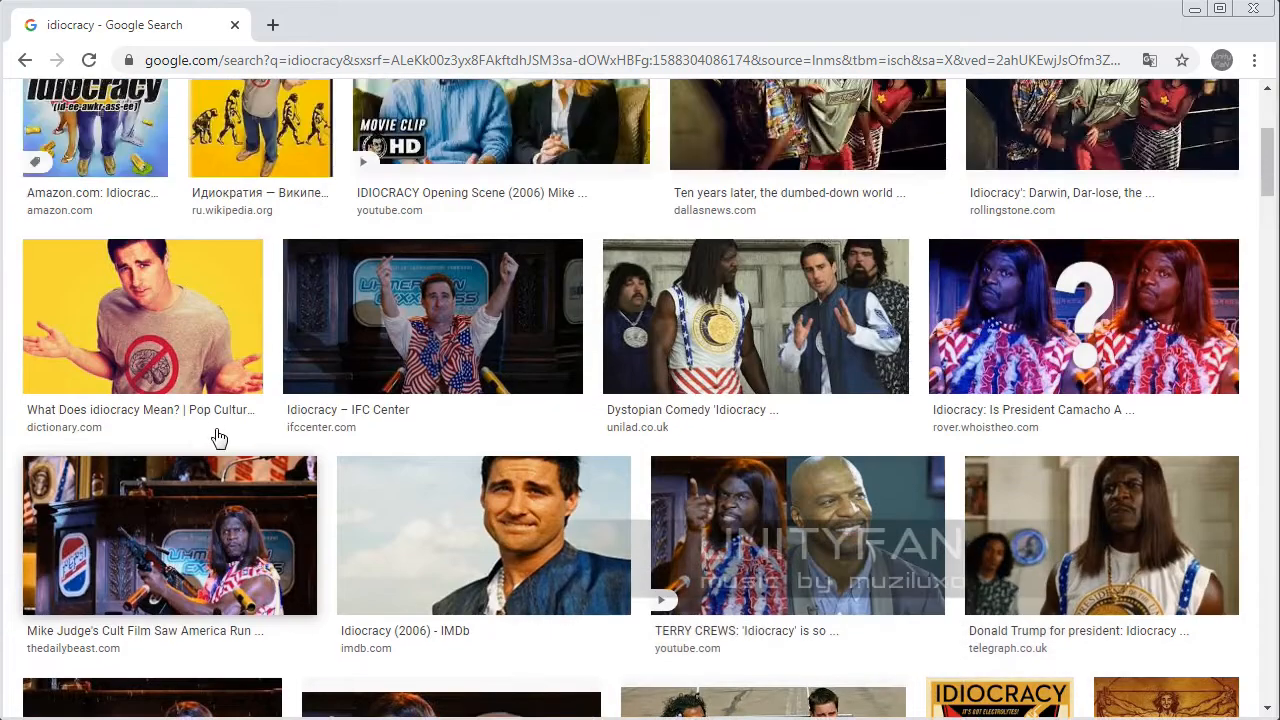
pyautogui.scroll(-8, 507, 472)
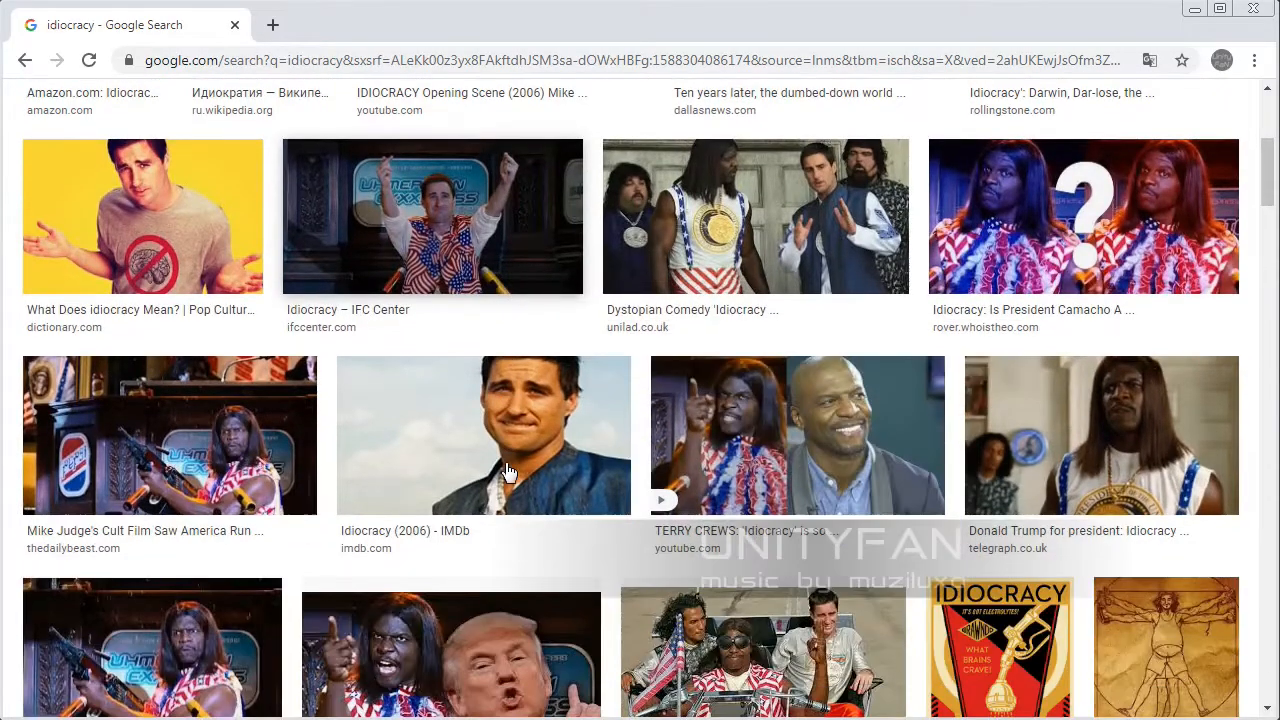
pyautogui.scroll(2, 398, 467)
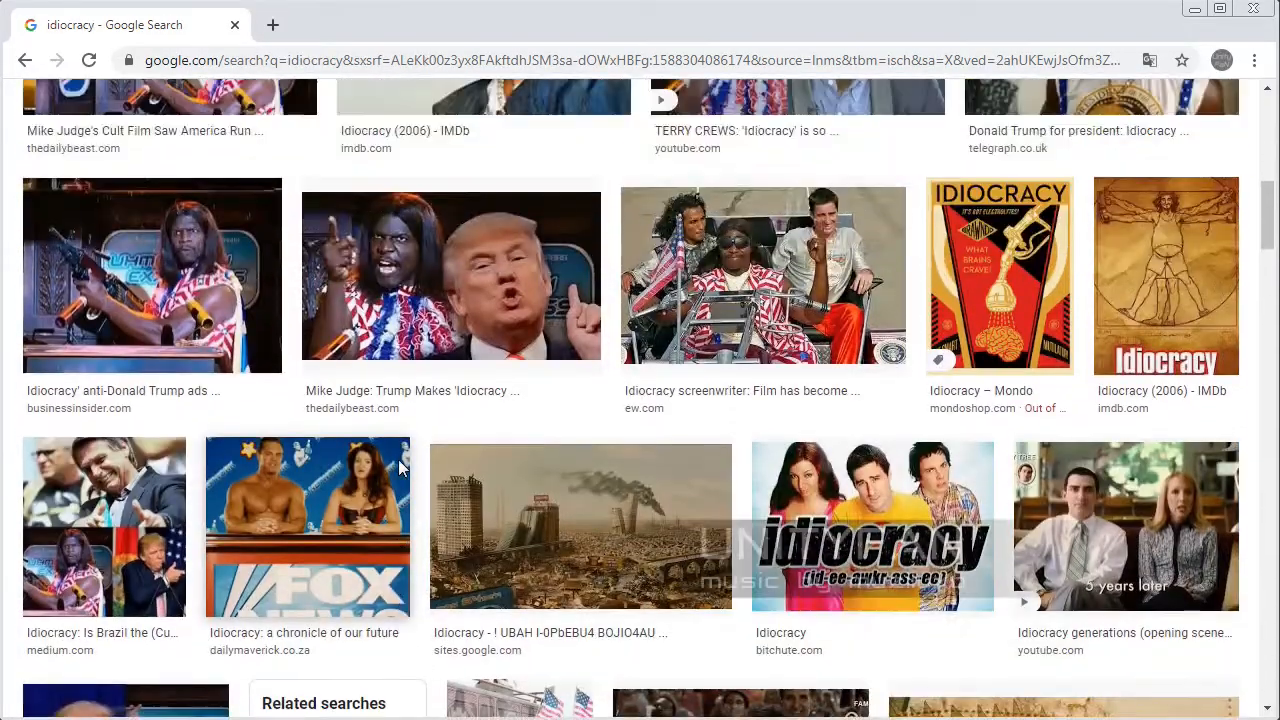
# Preview the ruined-city image from the "idiocracy" results, and return to the start of the results.
pyautogui.click(602, 555)
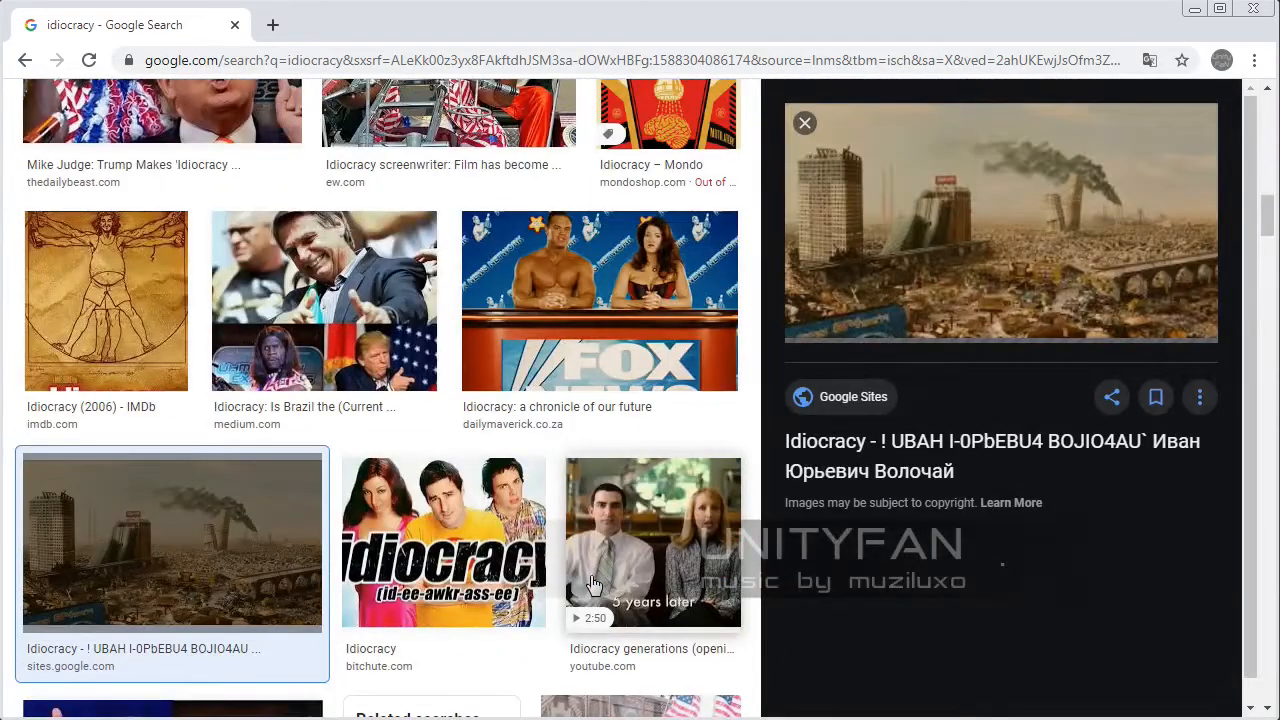
pyautogui.scroll(3, 977, 279)
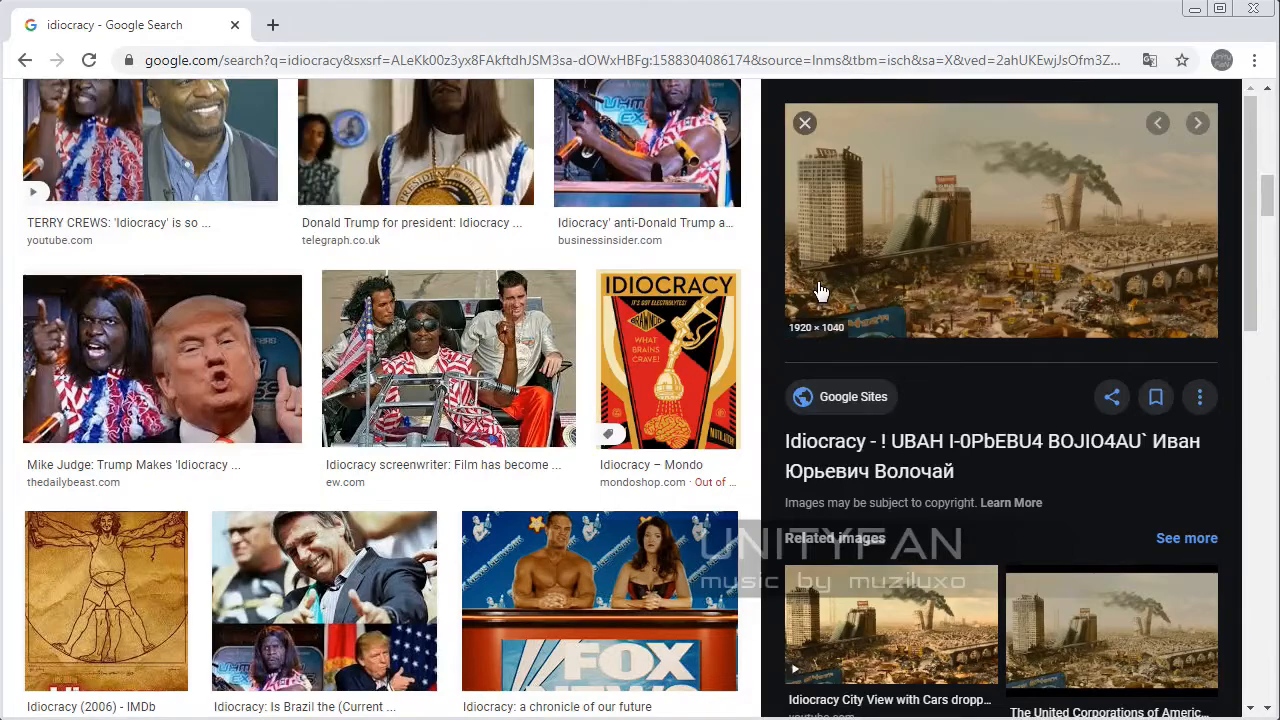
pyautogui.scroll(2, 784, 333)
pyautogui.scroll(2, 783, 334)
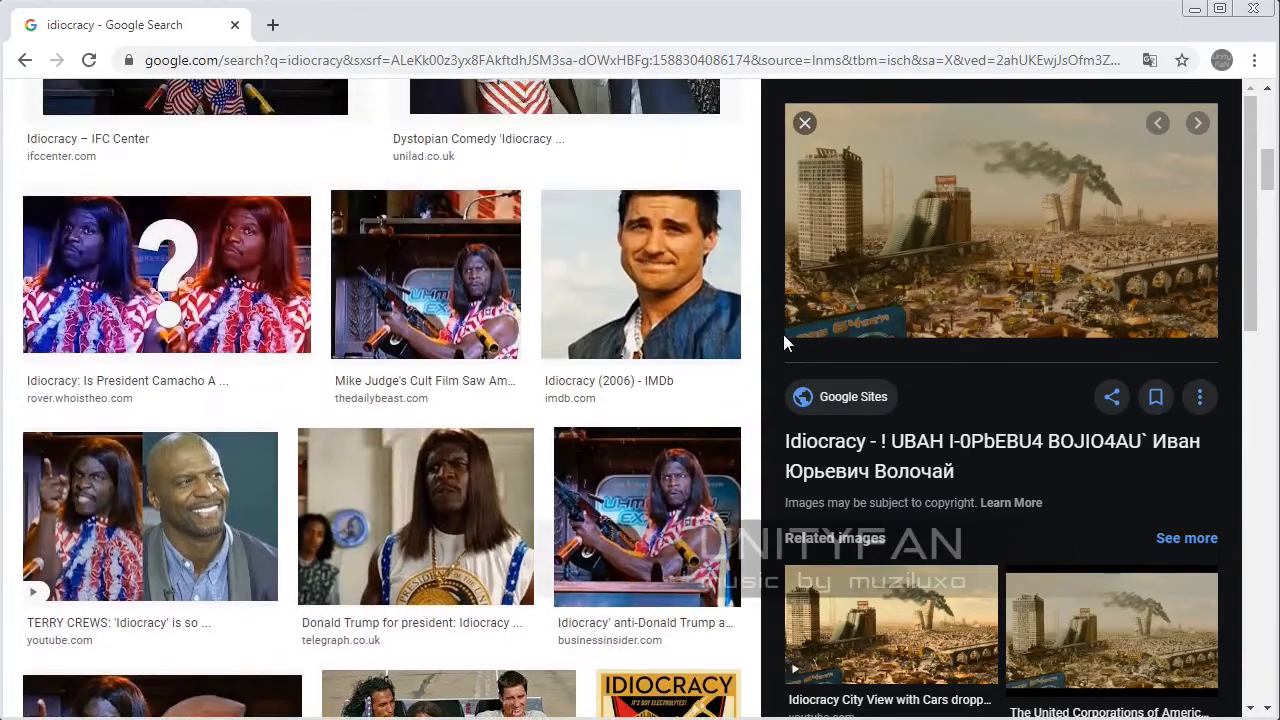
pyautogui.scroll(5, 783, 334)
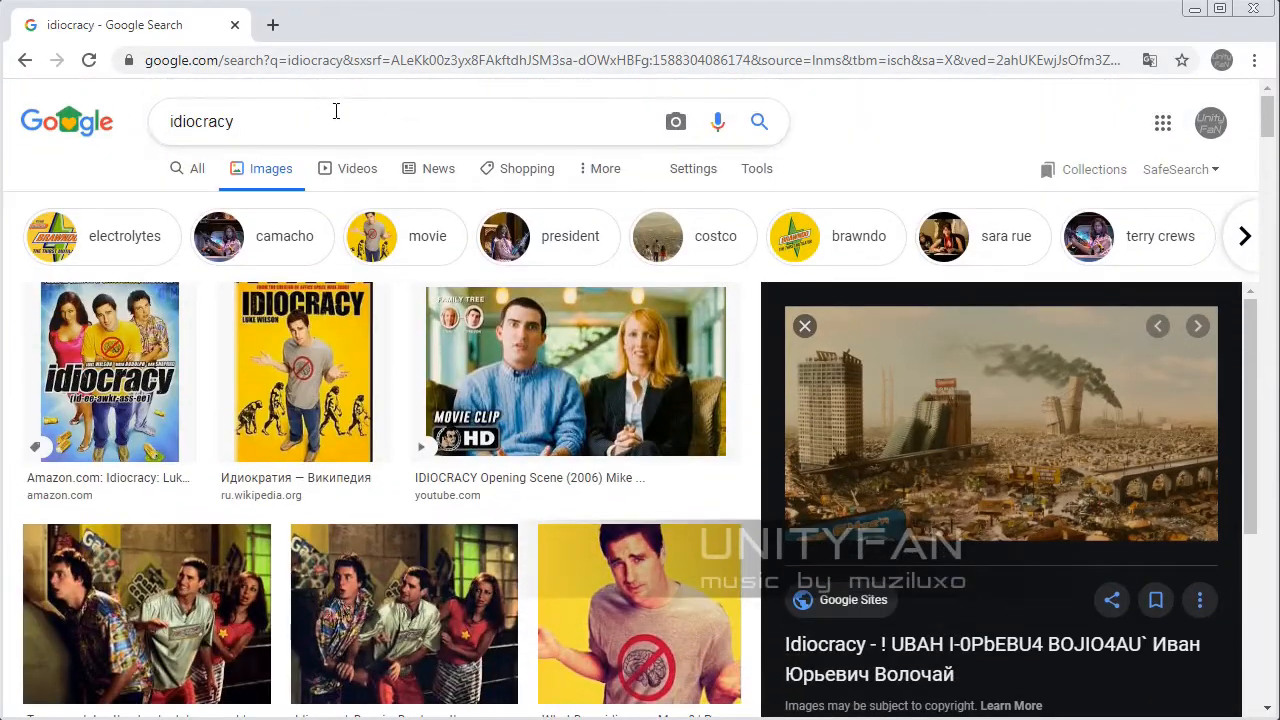
# Search Google Images for the suggested query "honey bee".
pyautogui.click(336, 111)
pyautogui.write('honey')
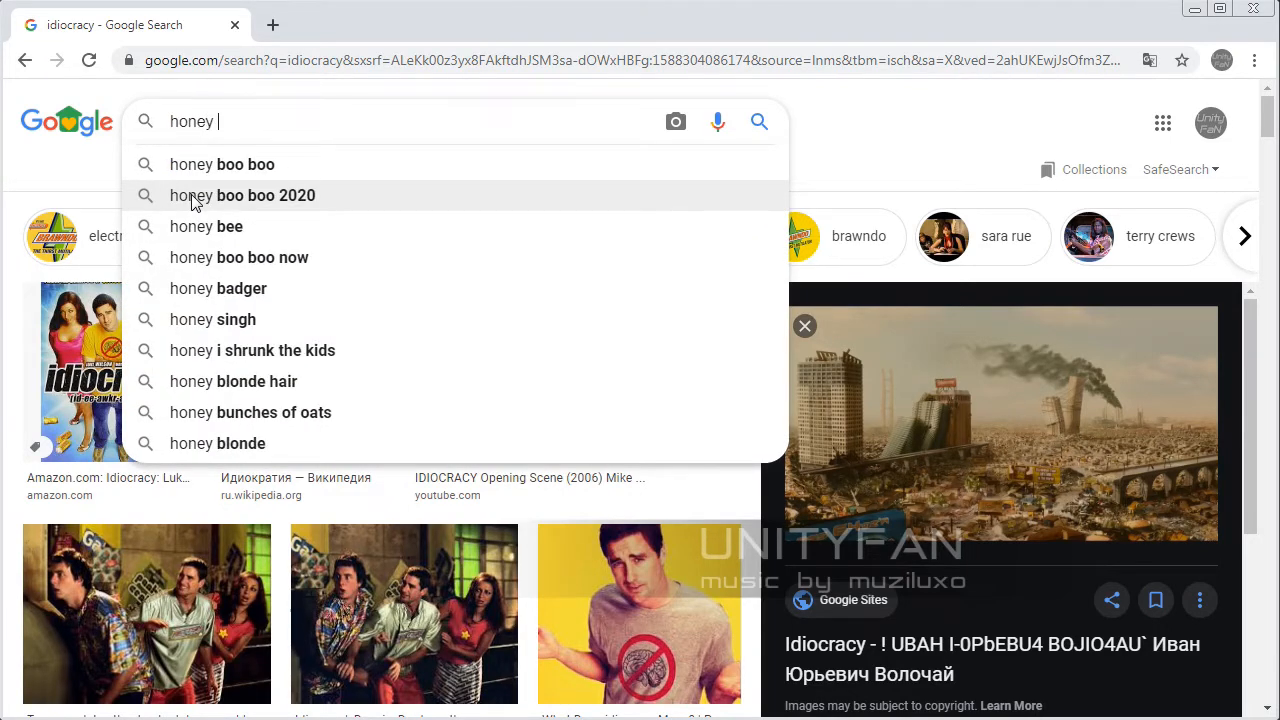
pyautogui.press('Down')
pyautogui.press('Return')
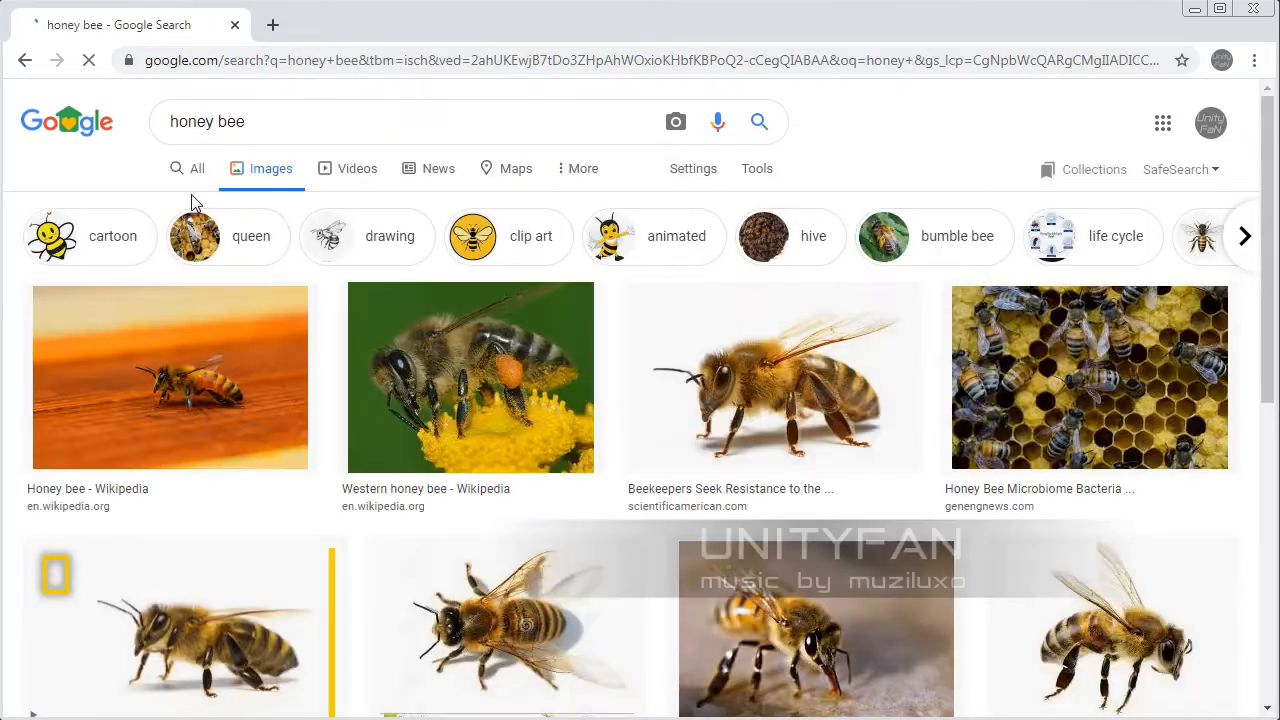
# Change the image query to "honey boo boo" and run the search.
pyautogui.doubleClick(231, 121)
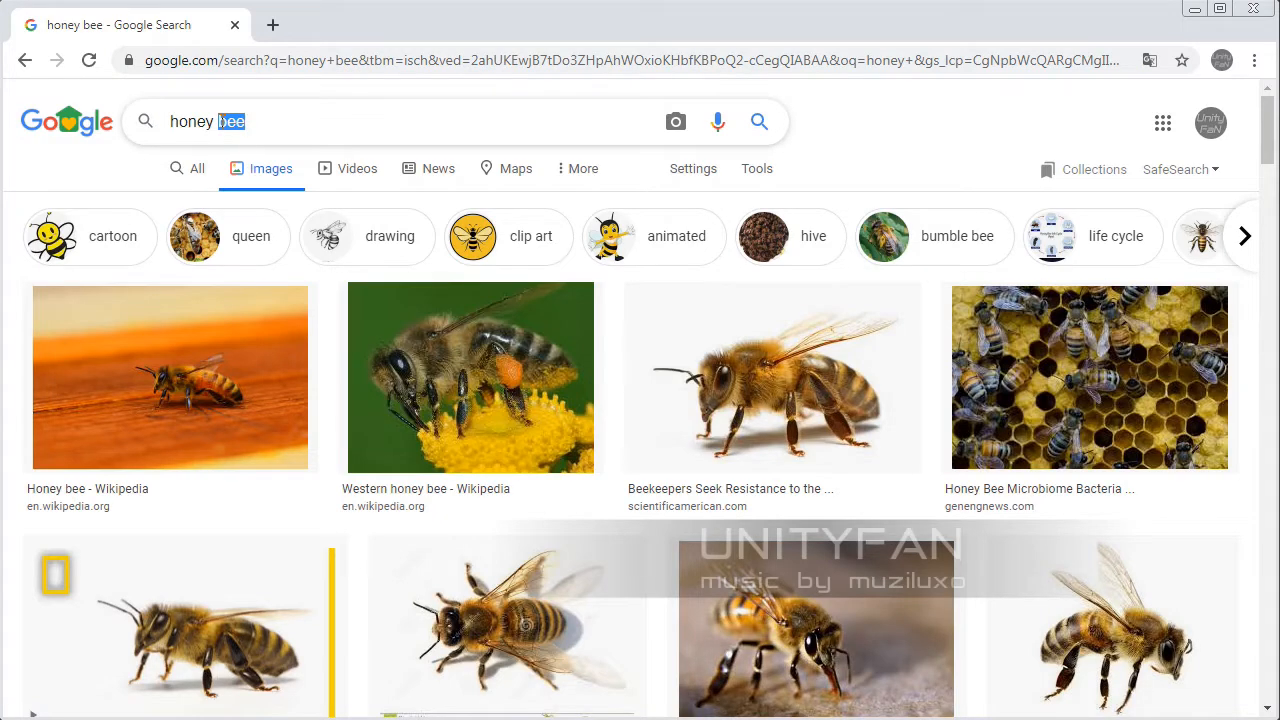
pyautogui.write('boo')
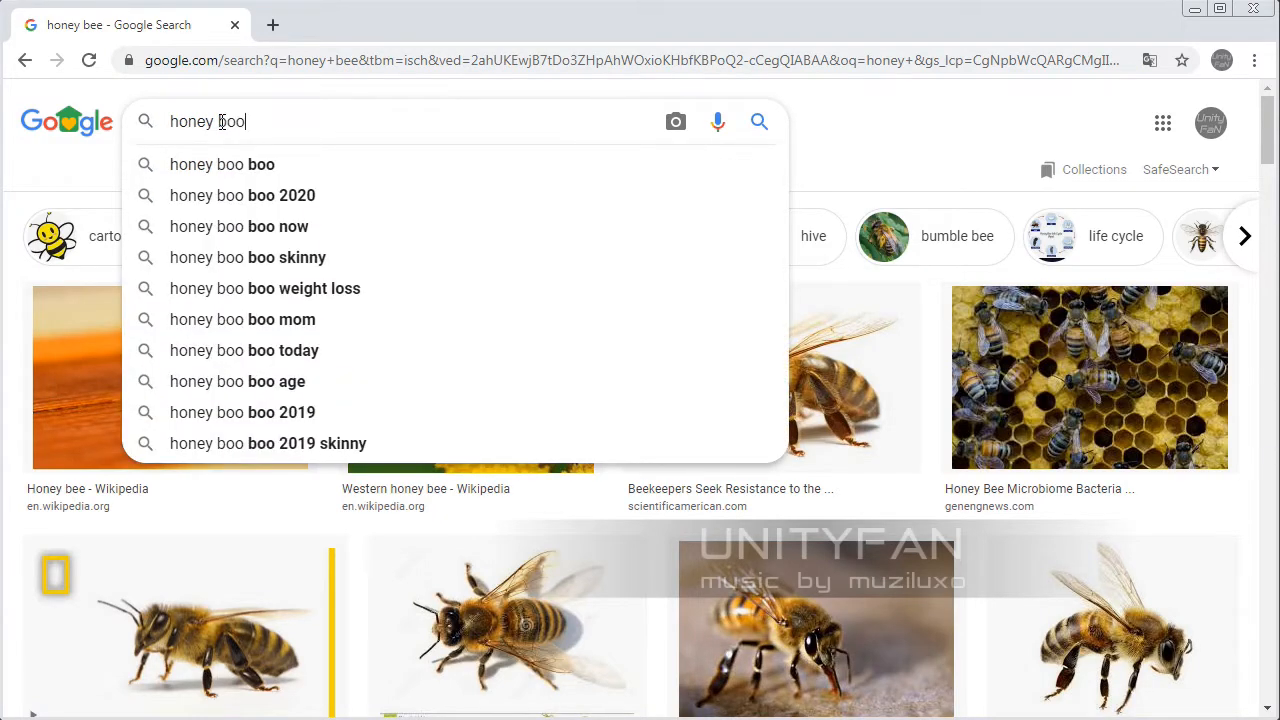
pyautogui.write(' boo')
pyautogui.press('Return')
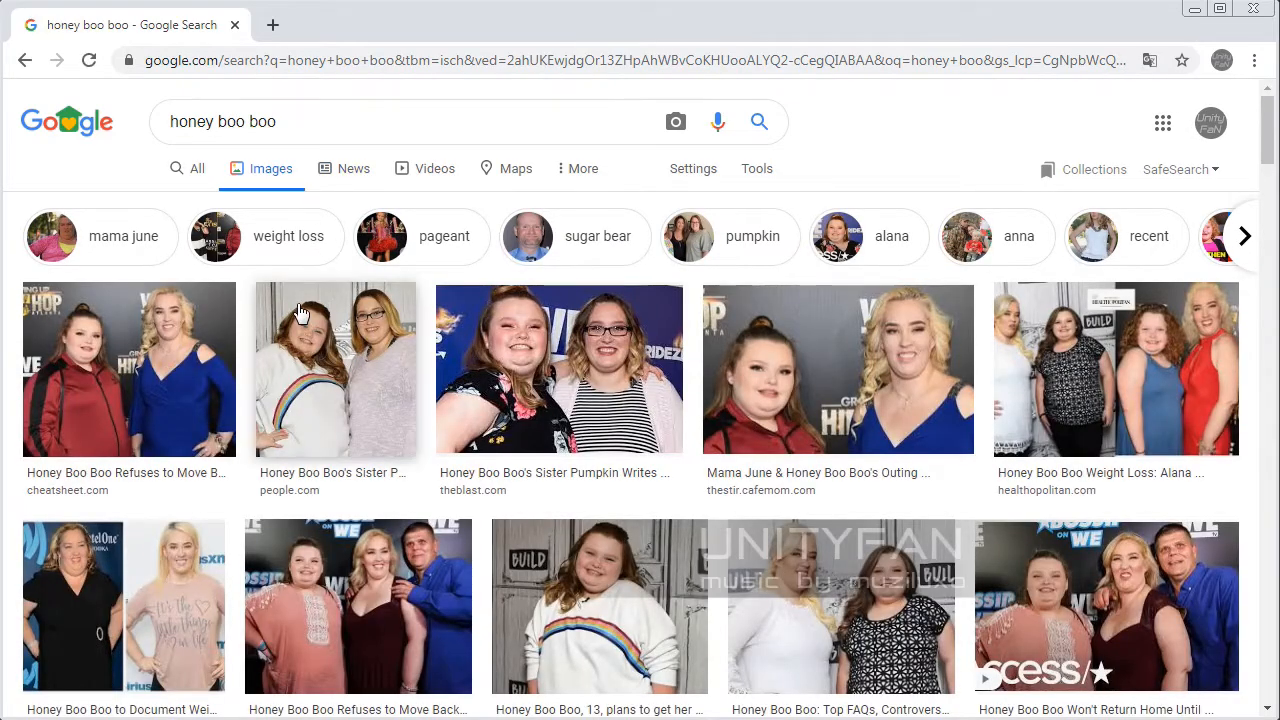
# Browse the "honey boo boo" images, preview the Page Six photo of the girl in the rainbow-striped sweater, and close the preview.
pyautogui.scroll(-2, 305, 328)
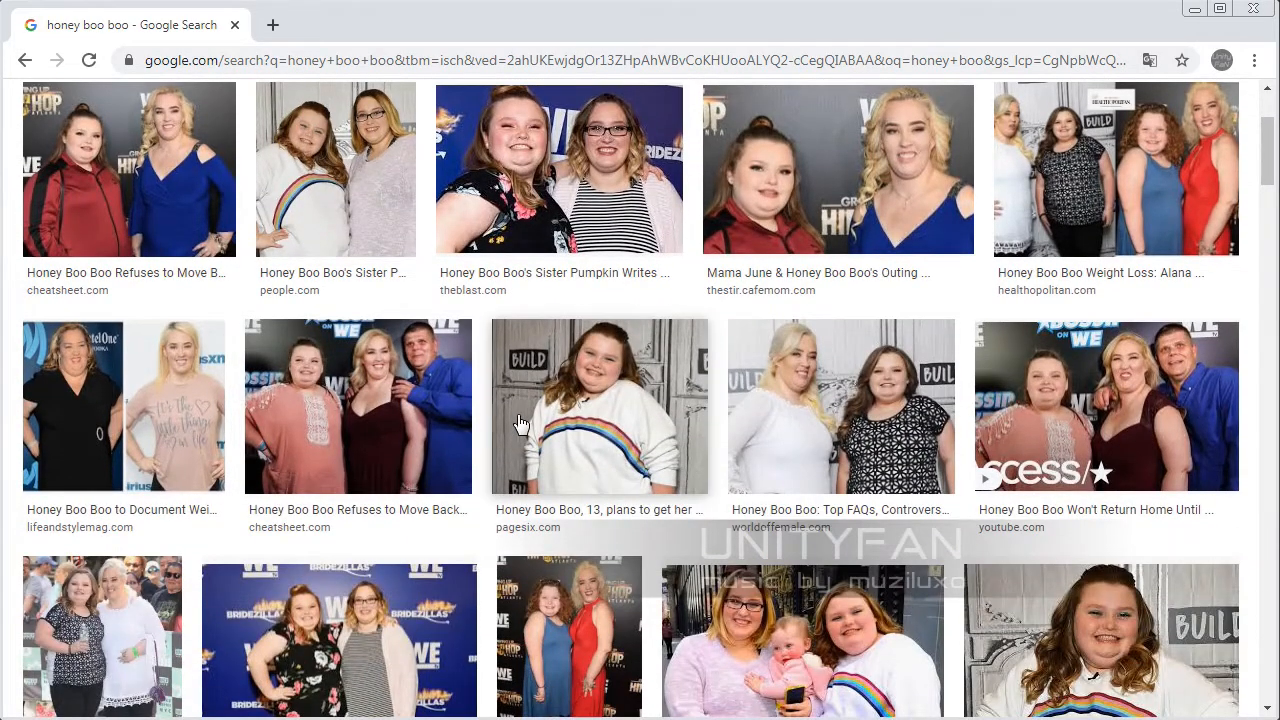
pyautogui.scroll(-2, 520, 425)
pyautogui.scroll(2, 537, 364)
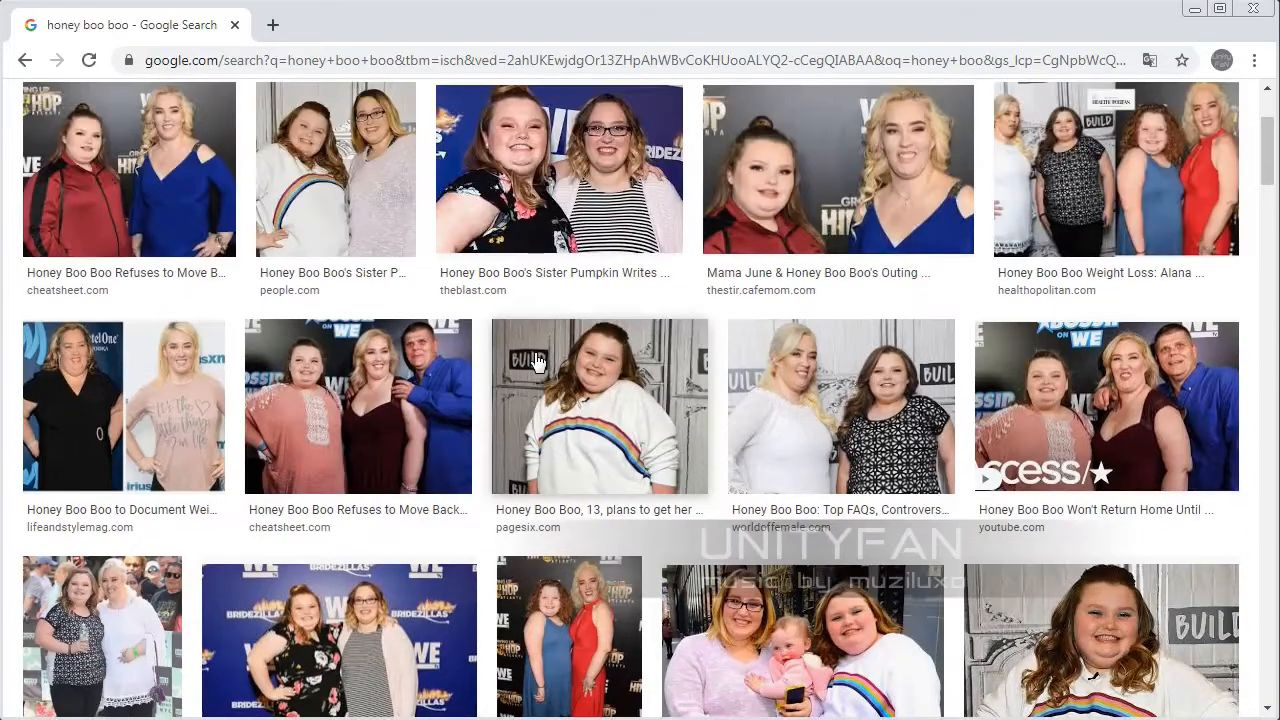
pyautogui.click(583, 380)
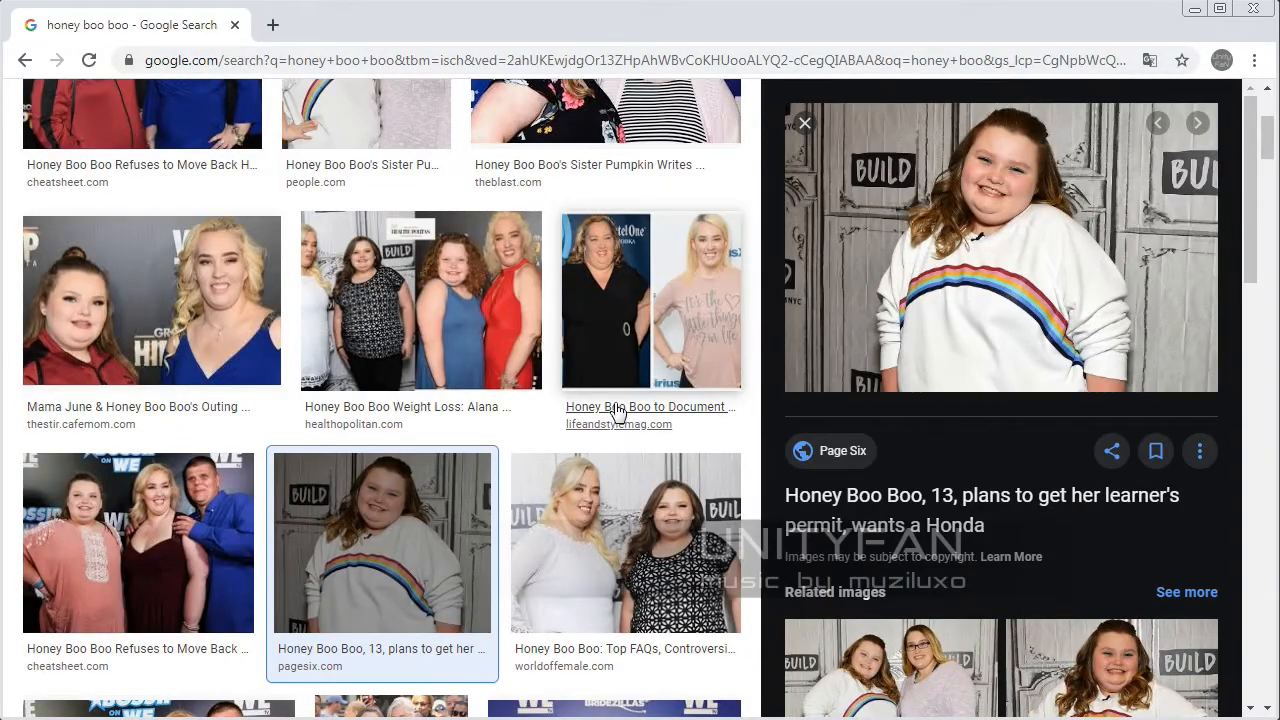
pyautogui.scroll(3, 617, 425)
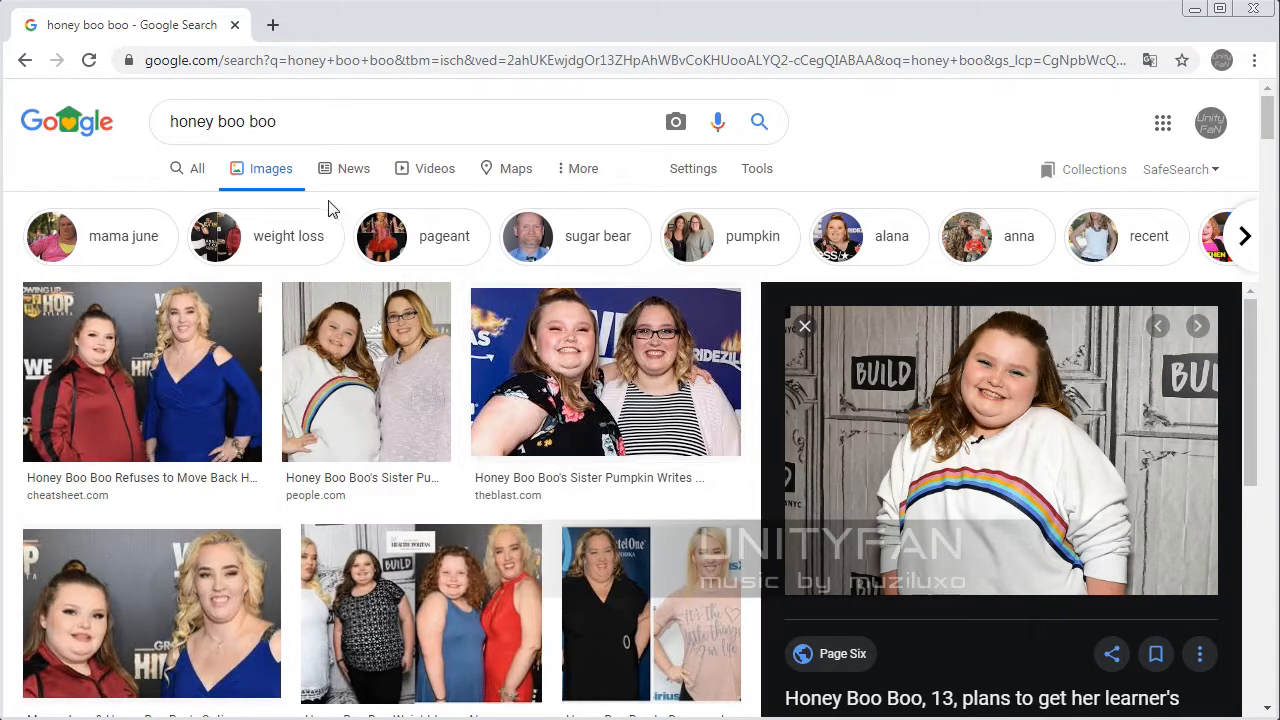
pyautogui.click(25, 63)
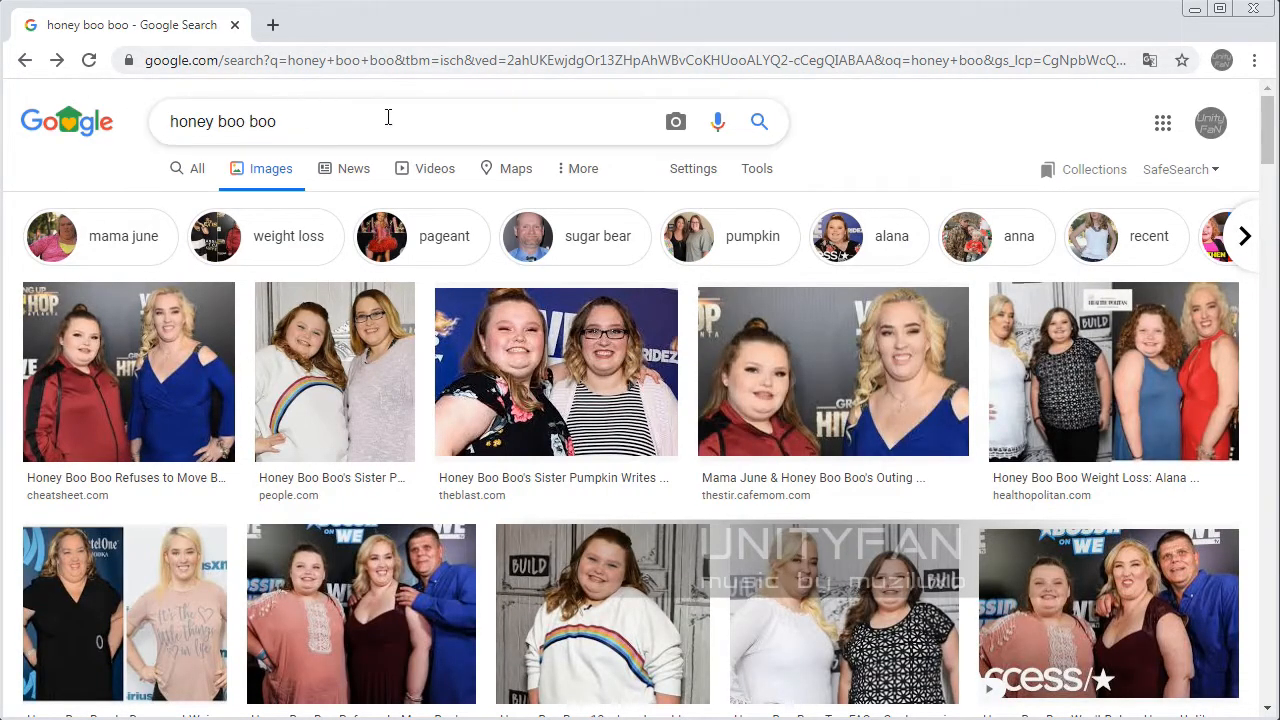
# Open the results for popular interactive Google doodles and clear the search query.
pyautogui.click(67, 122)
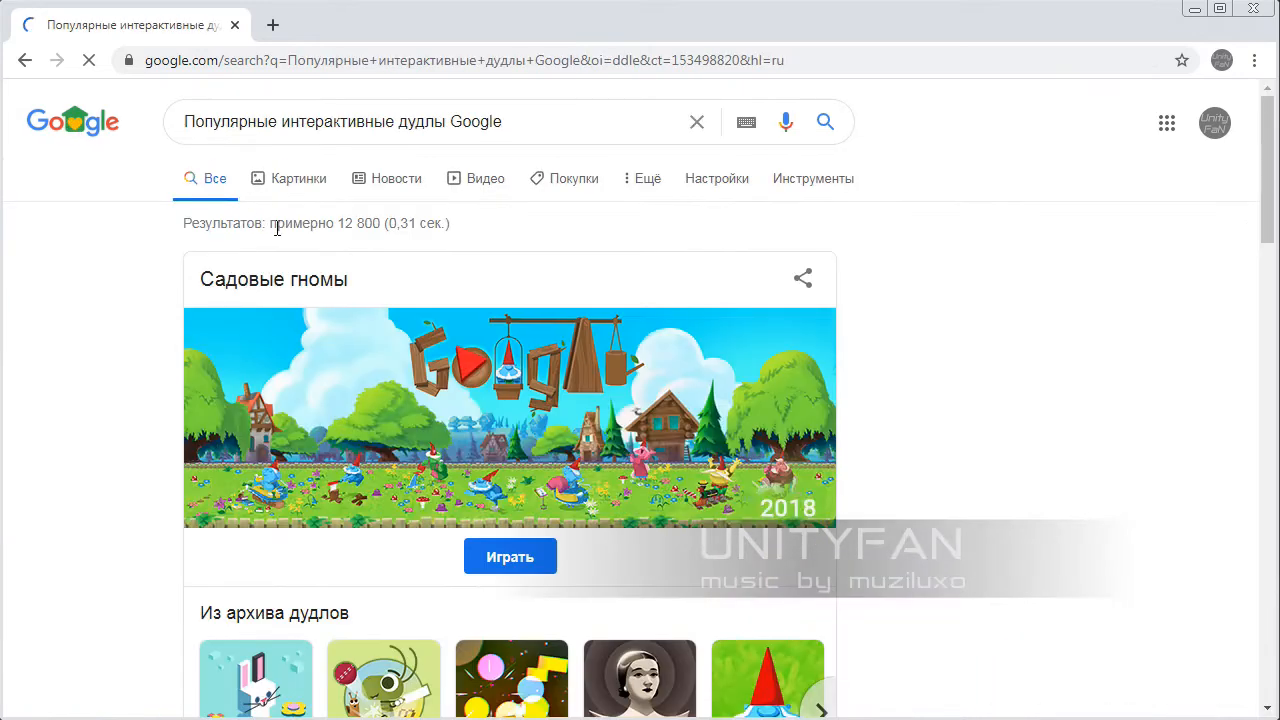
pyautogui.moveTo(503, 124); pyautogui.dragTo(104, 116)
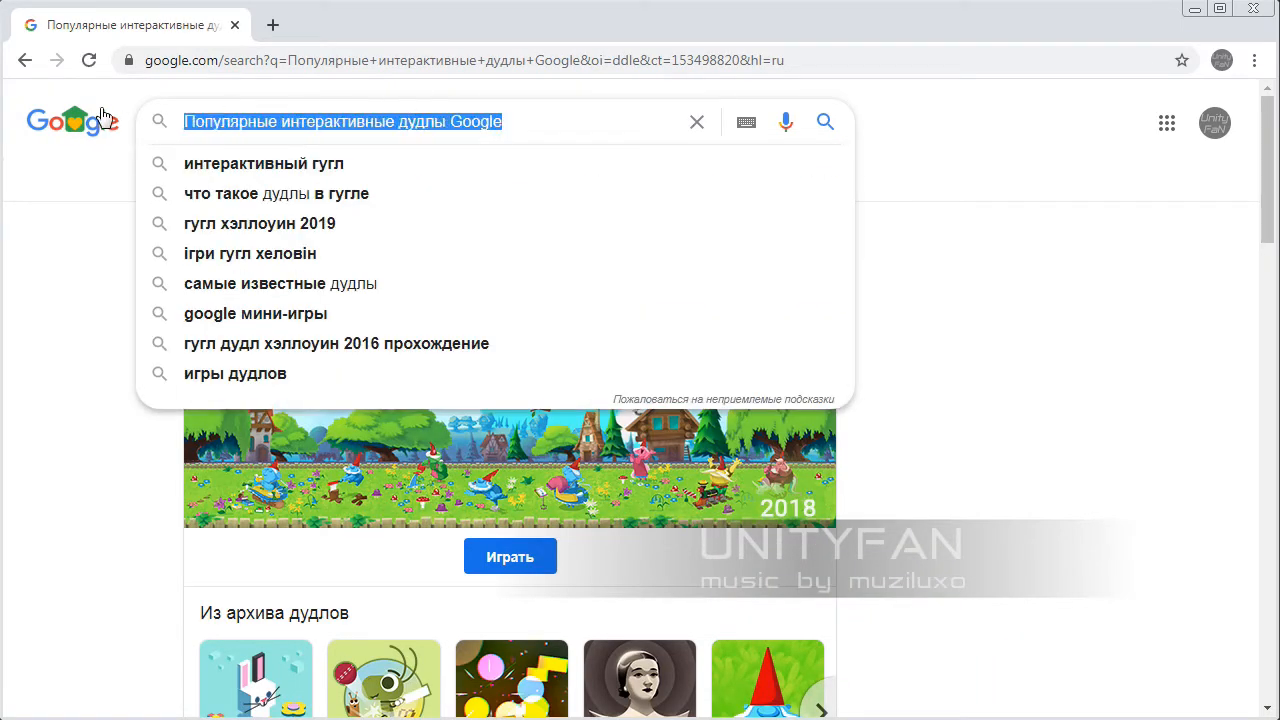
pyautogui.press('BackSpace')
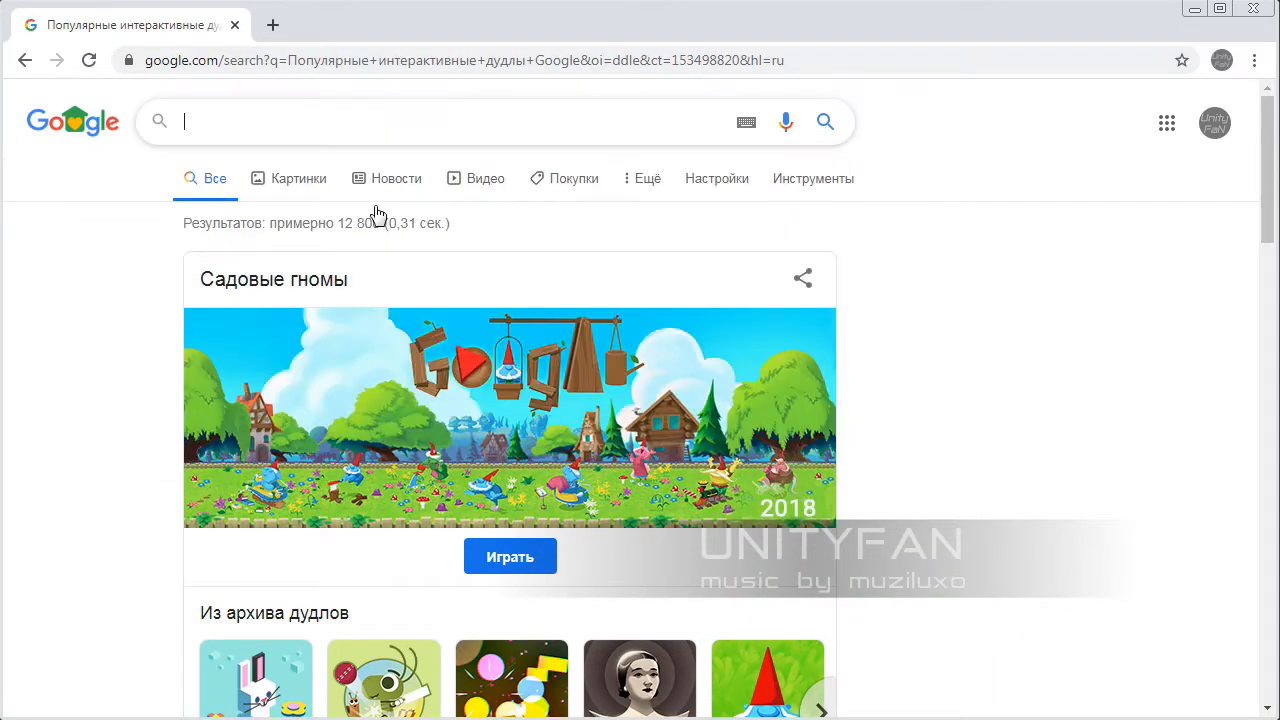
pyautogui.click(937, 180)
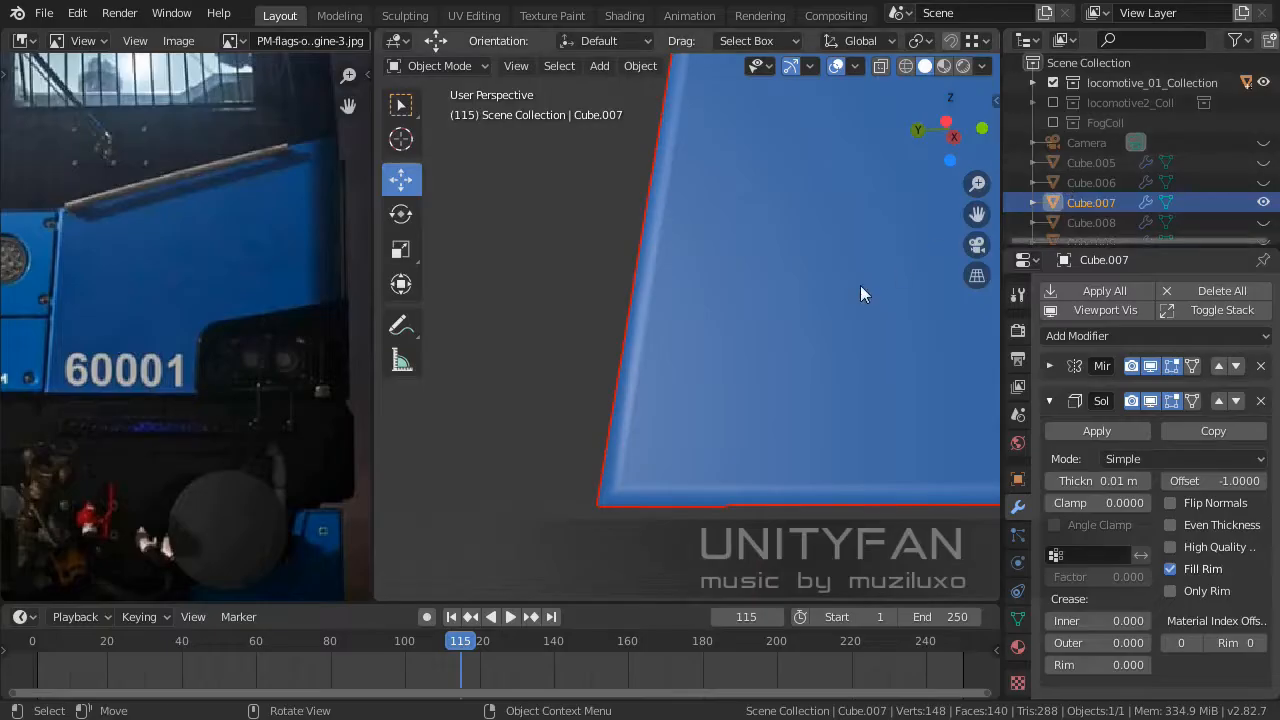
# Knife-cut the cab panel's bottom border strip from the inner corner vertex straight down to the bottom edge.
pyautogui.moveTo(713, 378)
pyautogui.mouseDown(button='middle')
pyautogui.moveTo(721, 389)
pyautogui.moveTo(680, 439)
pyautogui.moveTo(688, 392)
pyautogui.moveTo(713, 415)
pyautogui.moveTo(678, 460)
pyautogui.moveTo(724, 372)
pyautogui.moveTo(704, 392)
pyautogui.mouseUp(button='middle')
pyautogui.press('Tab')
pyautogui.keyDown('shift'); pyautogui.moveTo(675, 433); pyautogui.dragTo(692, 369, button='middle'); pyautogui.keyUp('shift')
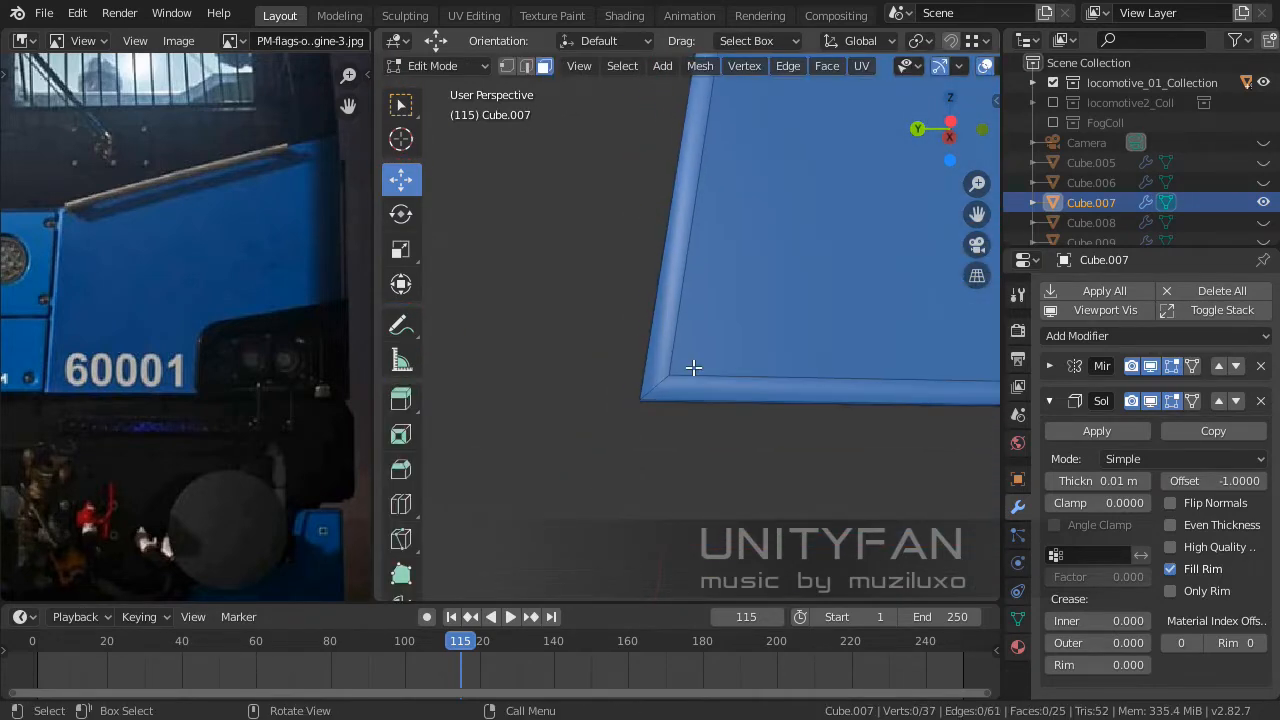
pyautogui.scroll(2, 692, 369)
pyautogui.press('1')
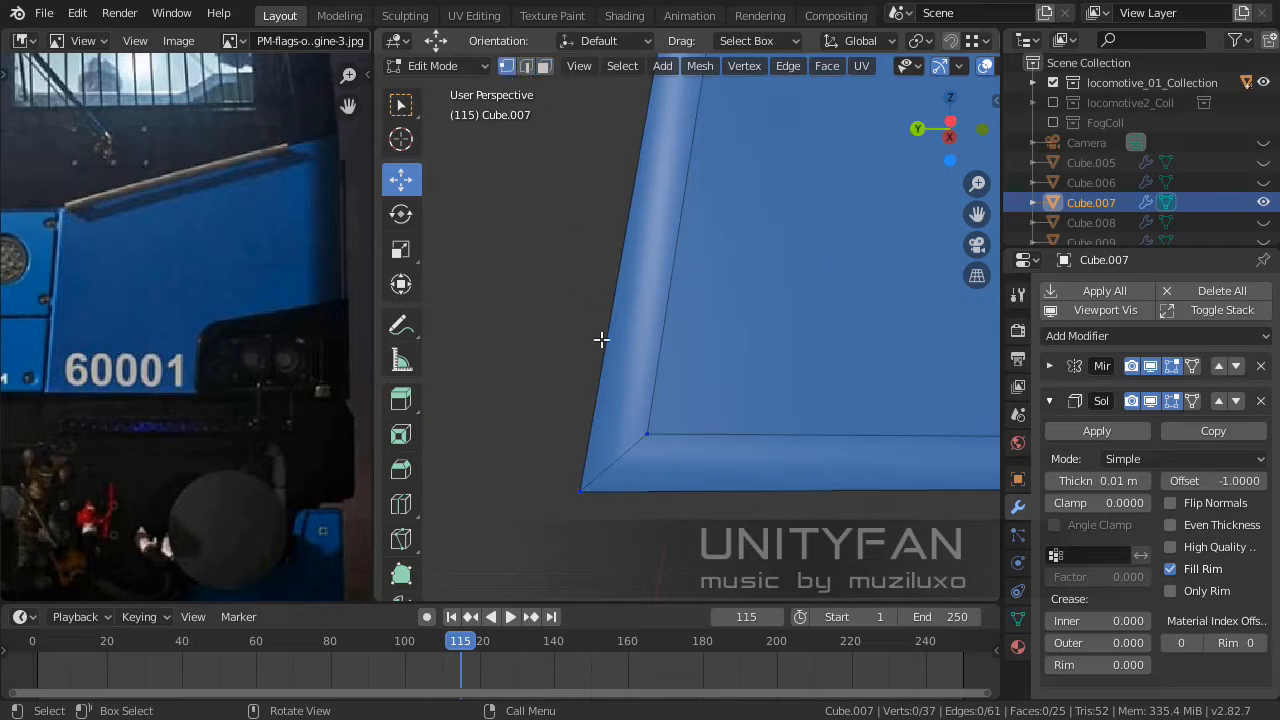
pyautogui.scroll(2, 621, 385)
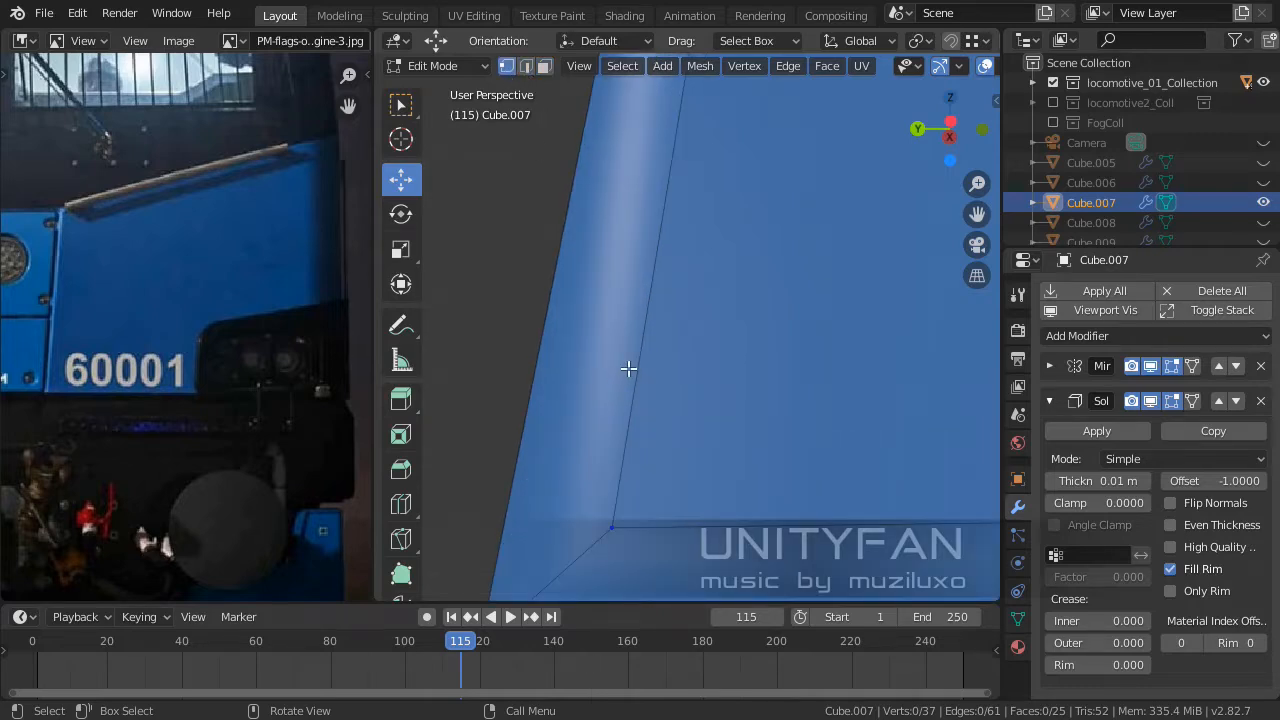
pyautogui.press('k')
pyautogui.scroll(-3, 655, 400)
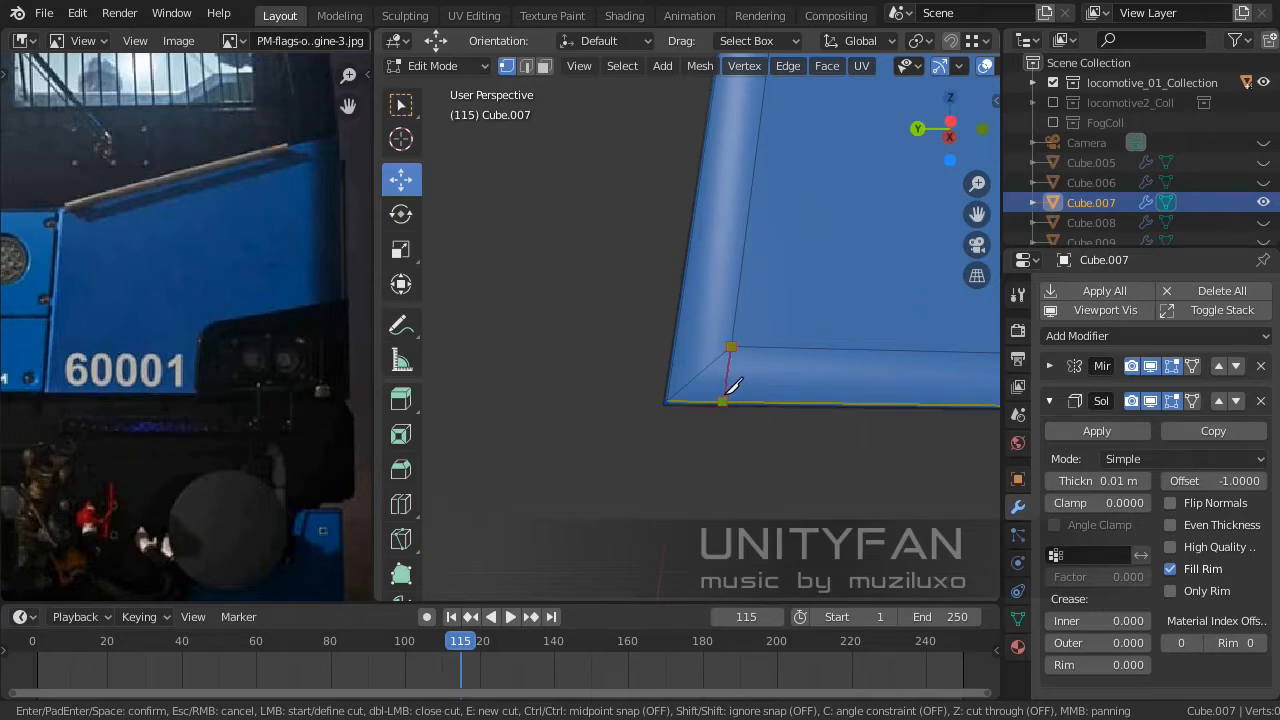
pyautogui.click(725, 393)
pyautogui.press('Return')
# Knife-cut the side border strip from the same inner corner vertex across to the panel's outer side edge.
pyautogui.scroll(1, 721, 396)
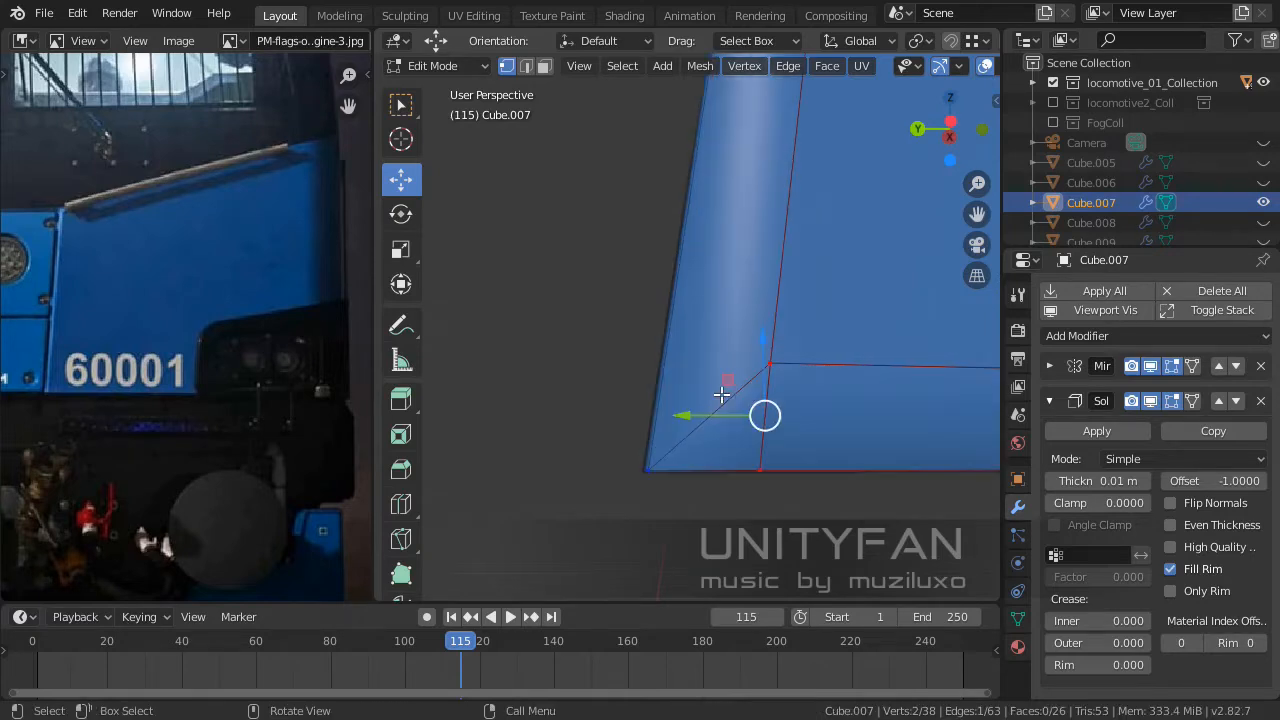
pyautogui.press('KP_Decimal')
pyautogui.scroll(-4, 720, 393)
pyautogui.keyDown('shift'); pyautogui.moveTo(717, 389); pyautogui.dragTo(805, 445, button='middle'); pyautogui.keyUp('shift')
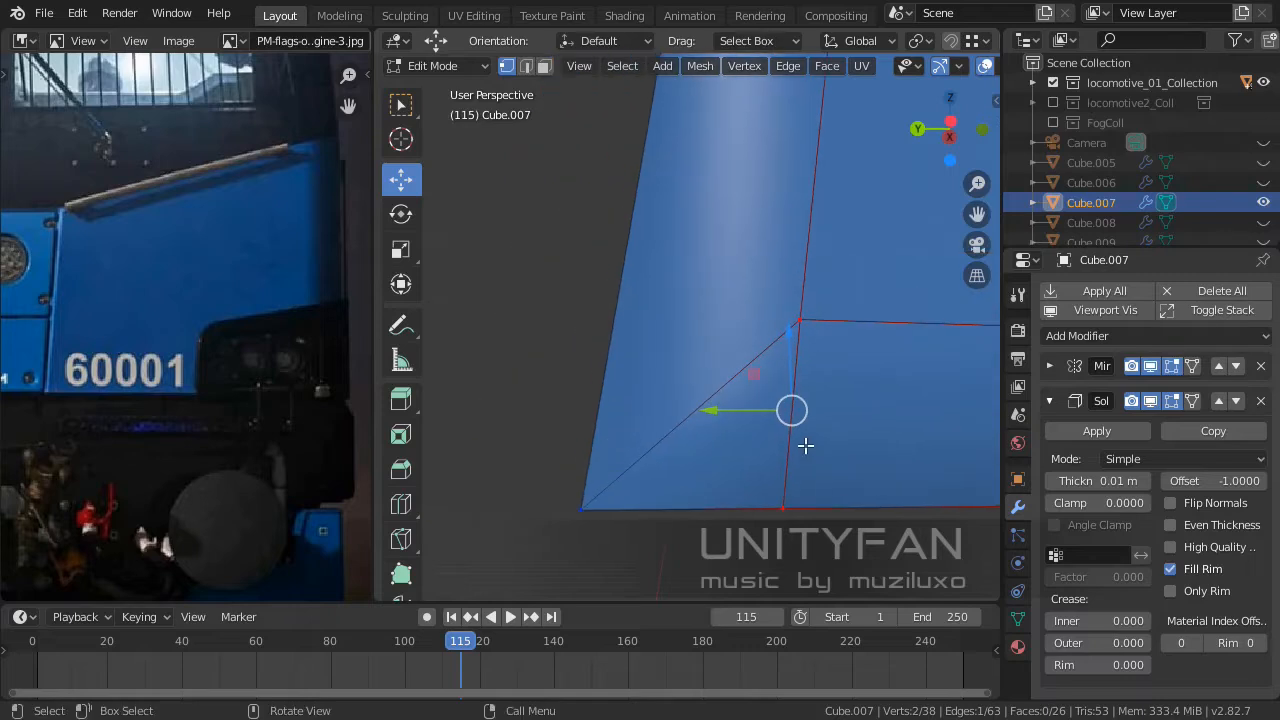
pyautogui.press('k')
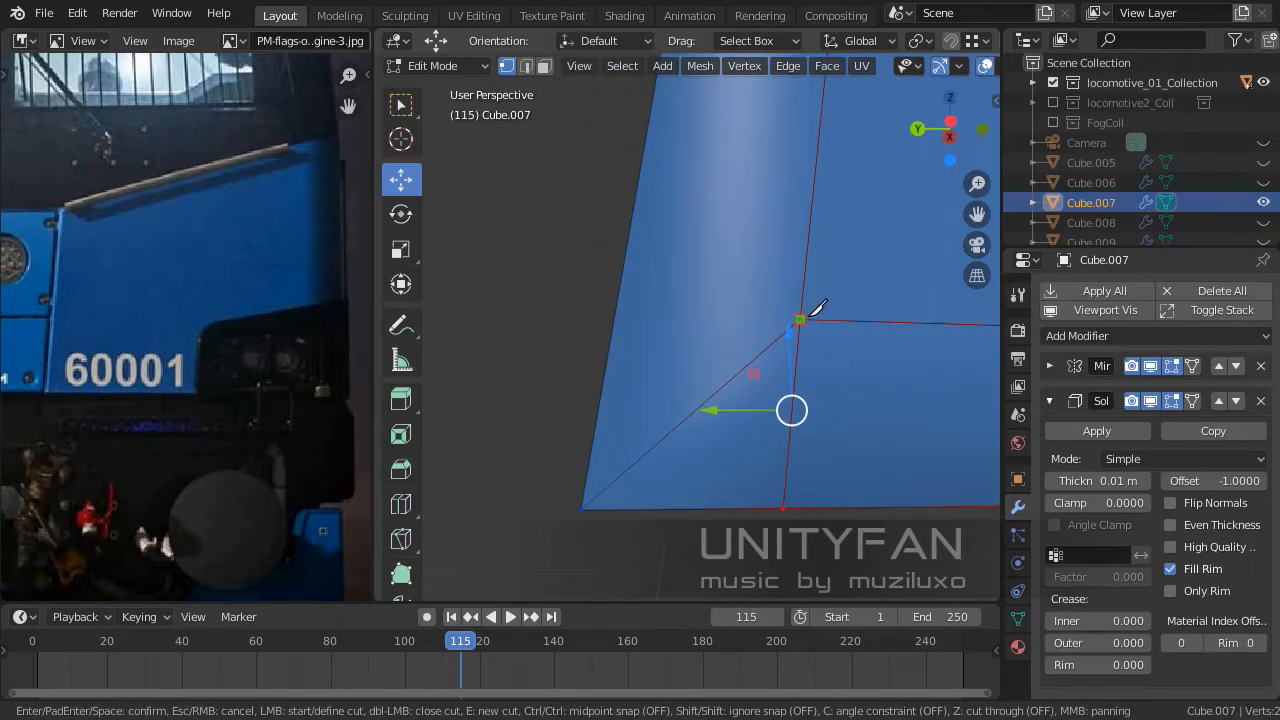
pyautogui.click(627, 312)
pyautogui.press('Return')
# Merge the two triangular faces at the panel's lower outer corner into a single four-sided face.
pyautogui.click(544, 67)
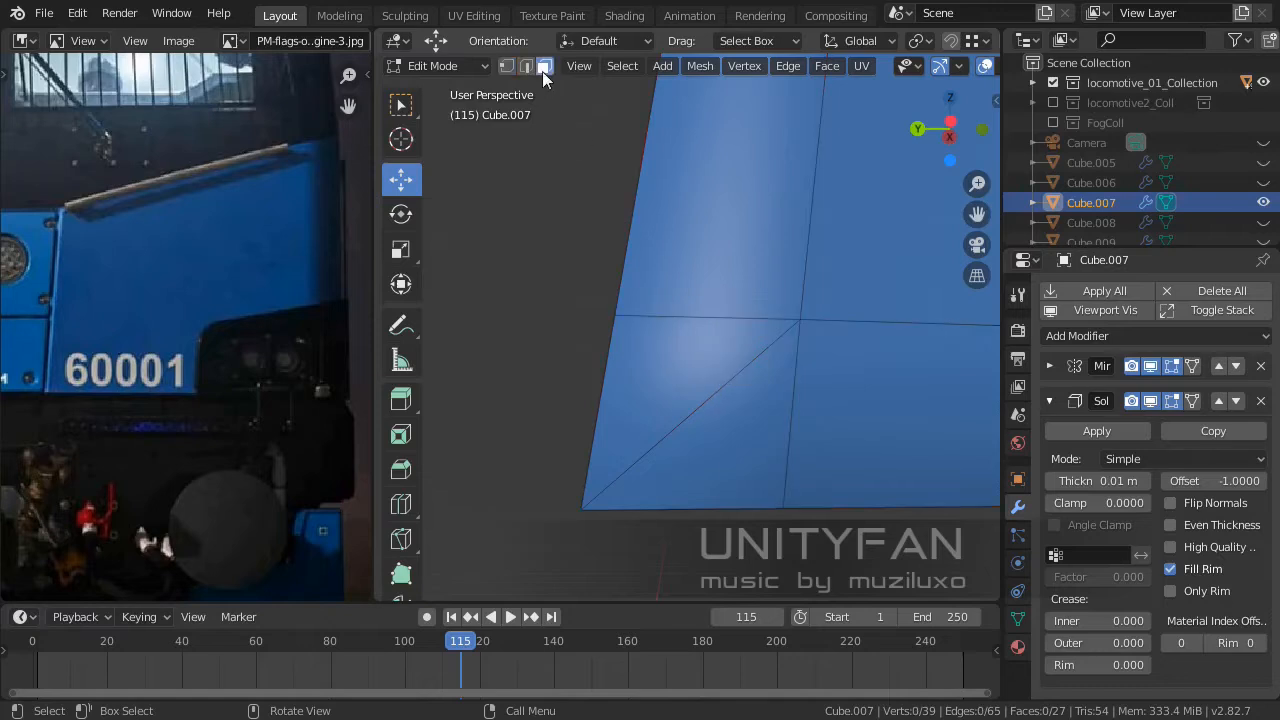
pyautogui.click(661, 367)
pyautogui.keyDown('shift'); pyautogui.click(709, 452); pyautogui.keyUp('shift')
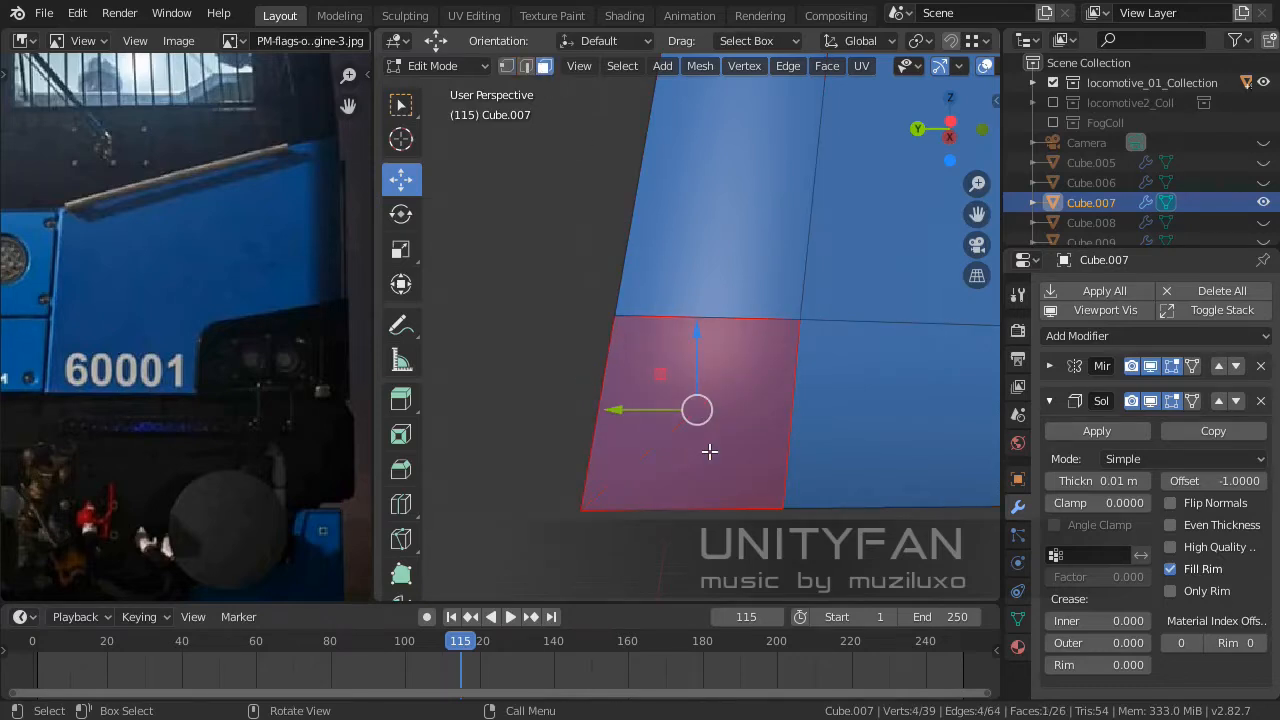
pyautogui.scroll(-5, 709, 448)
pyautogui.moveTo(709, 443); pyautogui.dragTo(774, 389, button='middle')
pyautogui.scroll(3, 727, 454)
pyautogui.press('Tab')
pyautogui.scroll(3, 774, 389)
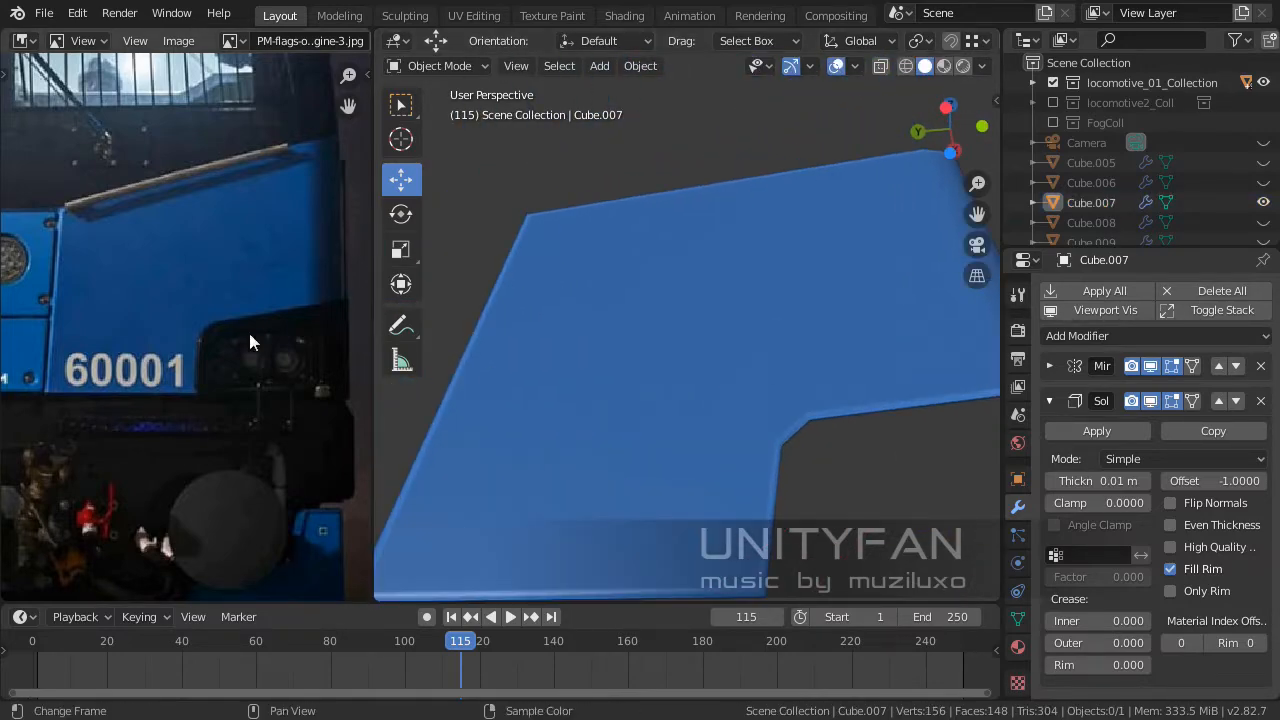
# Bevel the two short edges across the border strip at the corners of the headlight cutout to round it.
pyautogui.moveTo(250, 335); pyautogui.dragTo(246, 389, button='middle')
pyautogui.moveTo(522, 388); pyautogui.dragTo(697, 360, button='middle')
pyautogui.click(697, 360)
pyautogui.scroll(5, 654, 420)
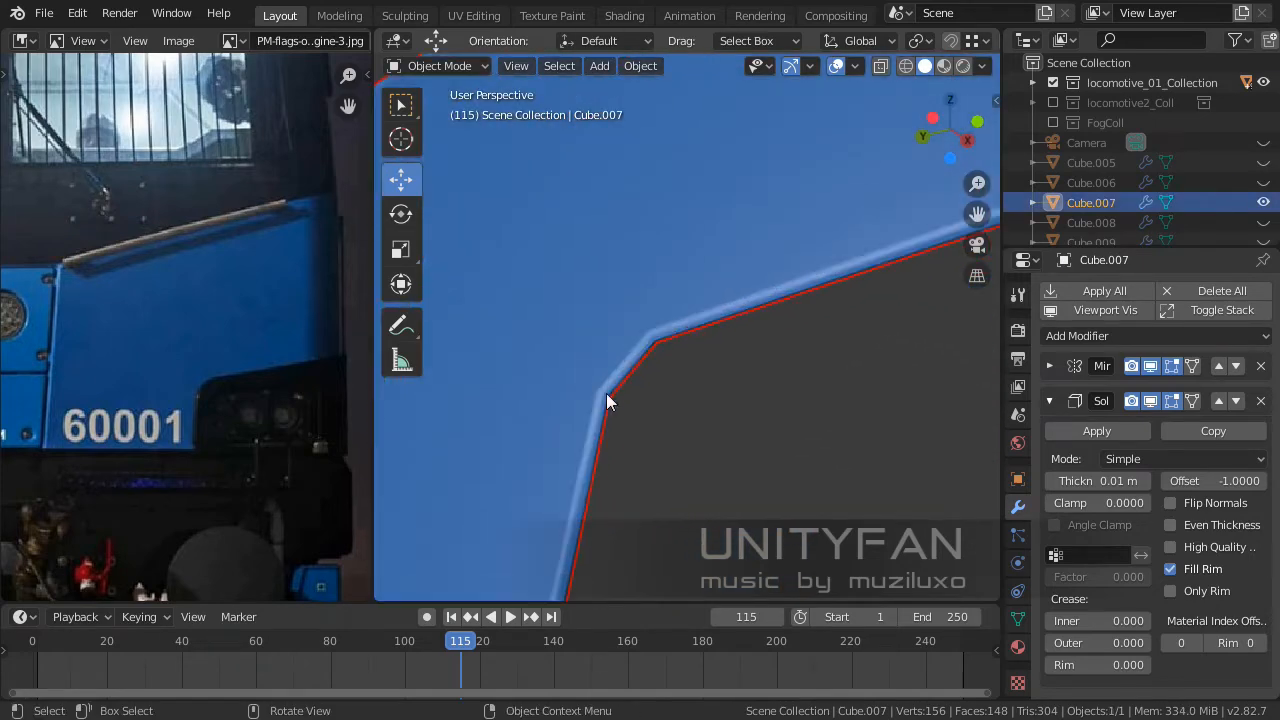
pyautogui.press('Tab')
pyautogui.moveTo(634, 400); pyautogui.dragTo(704, 391, button='middle')
pyautogui.click(526, 66)
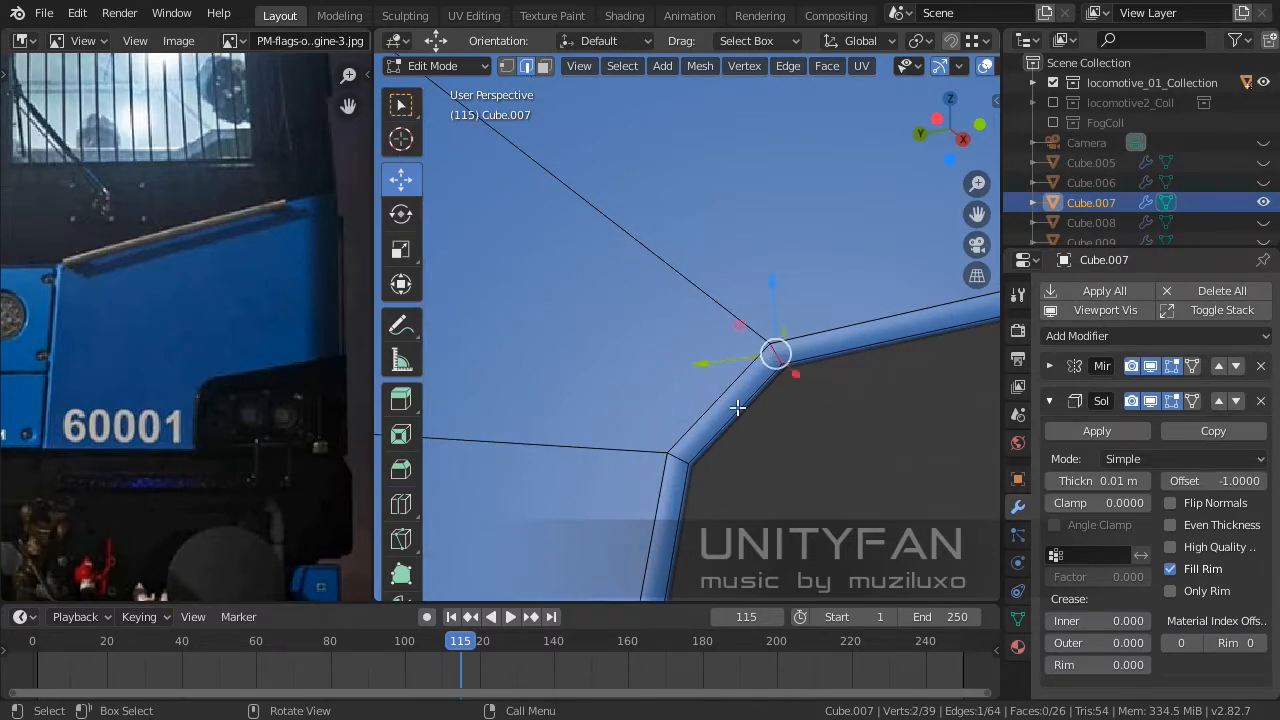
pyautogui.keyDown('shift'); pyautogui.click(685, 457); pyautogui.keyUp('shift')
pyautogui.moveTo(771, 497); pyautogui.dragTo(791, 449, button='middle')
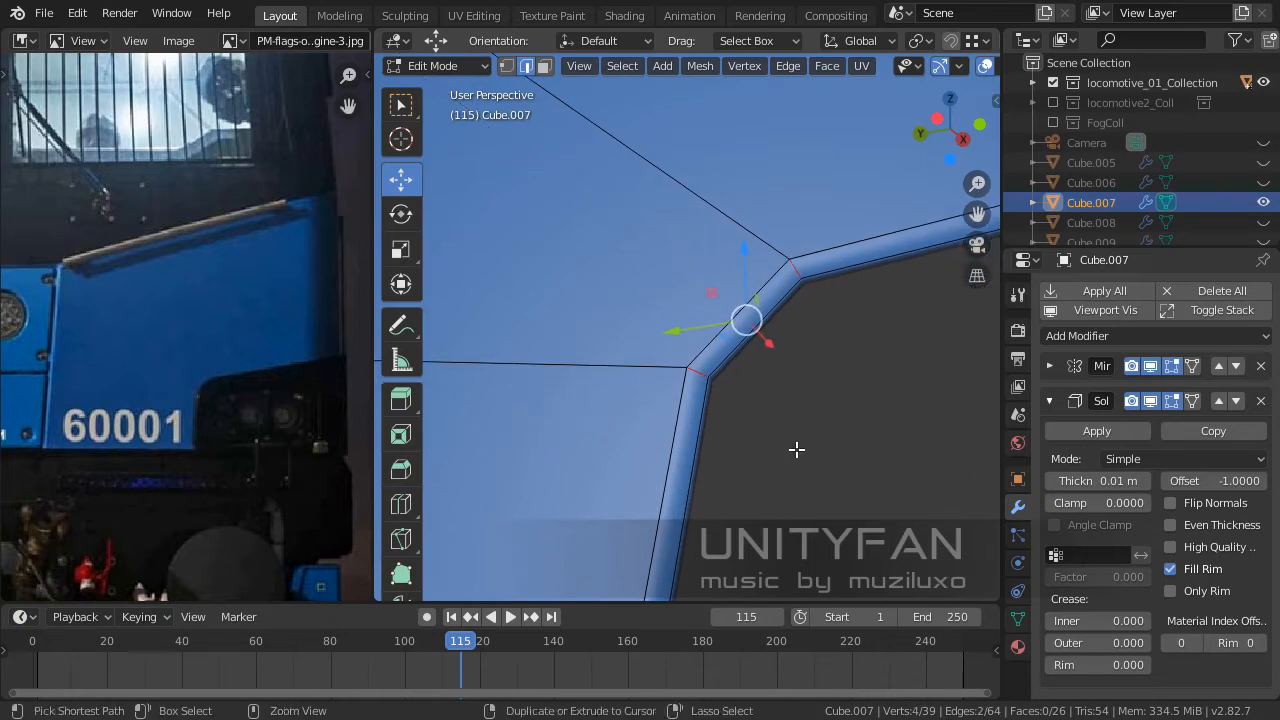
pyautogui.hotkey('ctrl', 'b')
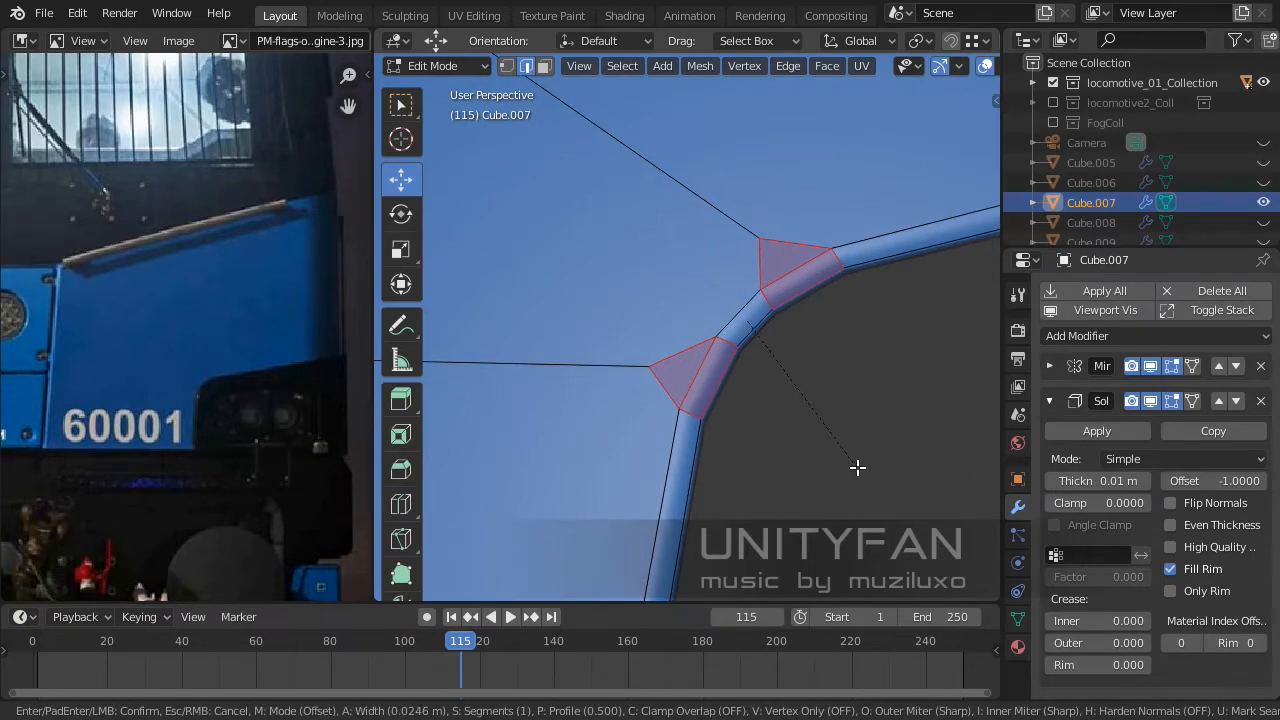
pyautogui.click(849, 467)
# Dissolve one surplus edge in each of the two triangles beside the bevelled cutout corners.
pyautogui.scroll(-6, 774, 423)
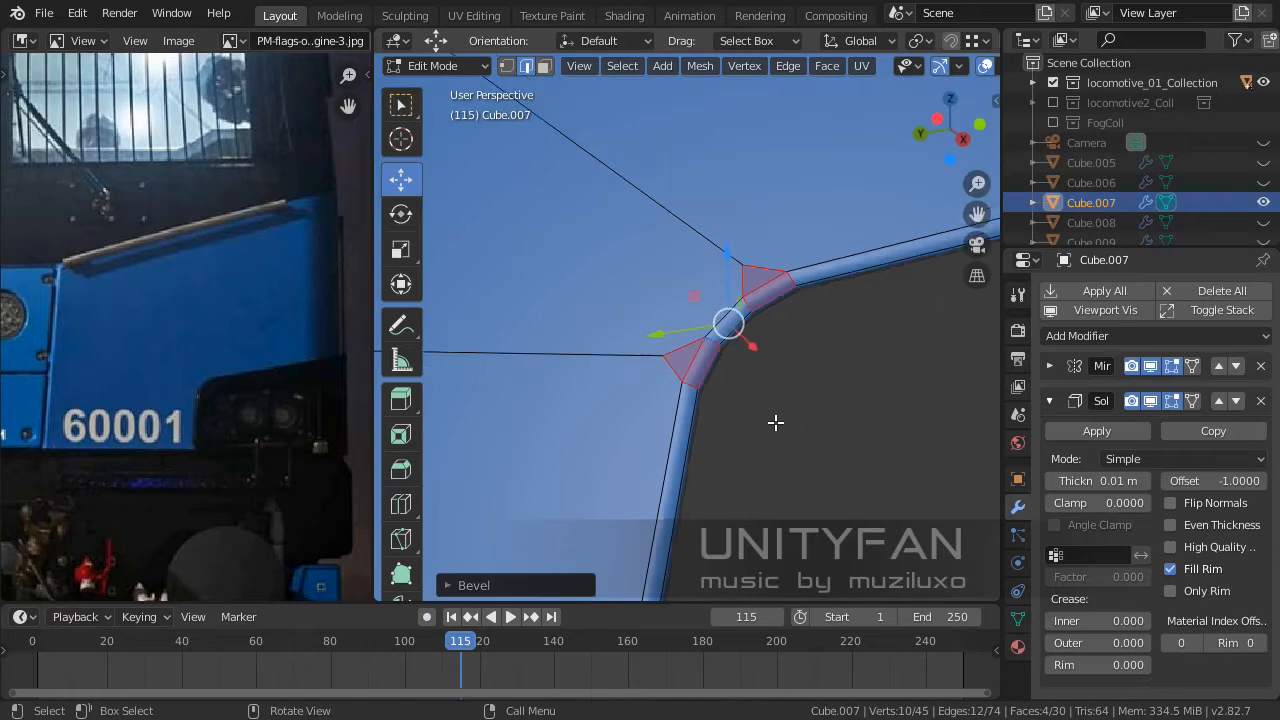
pyautogui.moveTo(774, 423); pyautogui.dragTo(682, 479, button='middle')
pyautogui.press('Tab')
pyautogui.scroll(-4, 731, 467)
pyautogui.scroll(6, 768, 475)
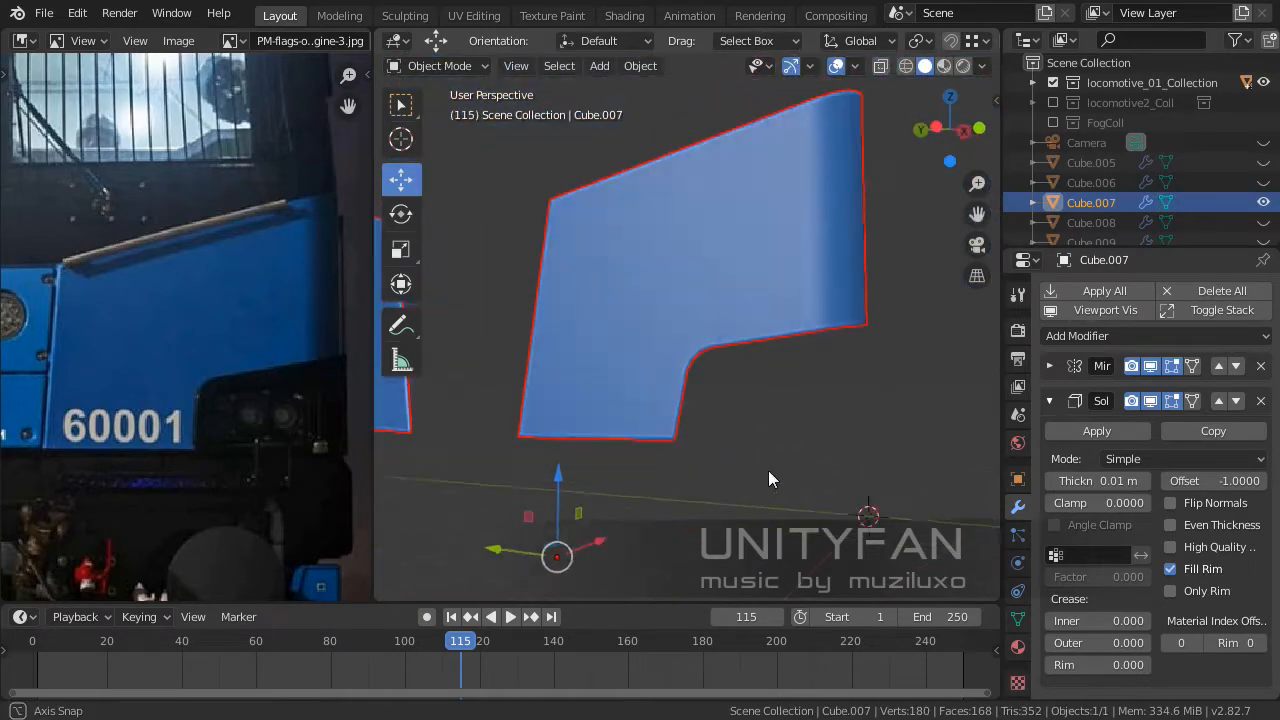
pyautogui.press('Tab')
pyautogui.moveTo(771, 469); pyautogui.dragTo(780, 416, button='middle')
pyautogui.scroll(2, 779, 416)
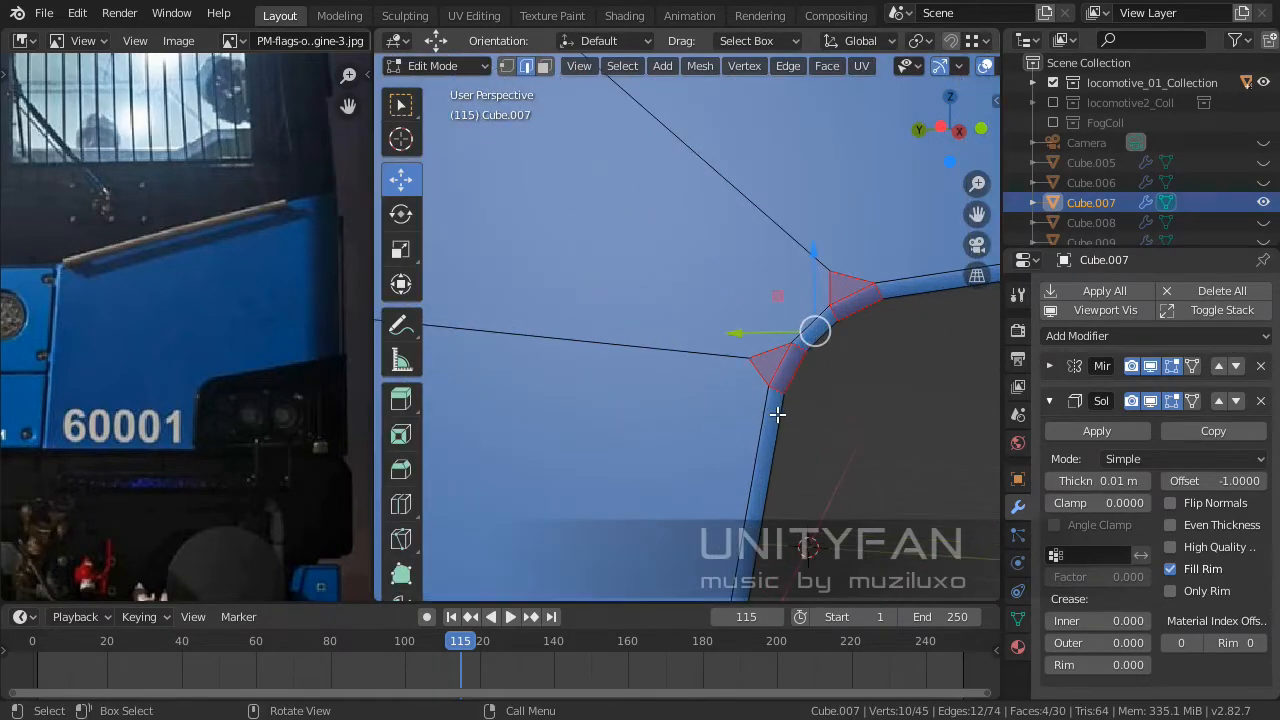
pyautogui.click(773, 346)
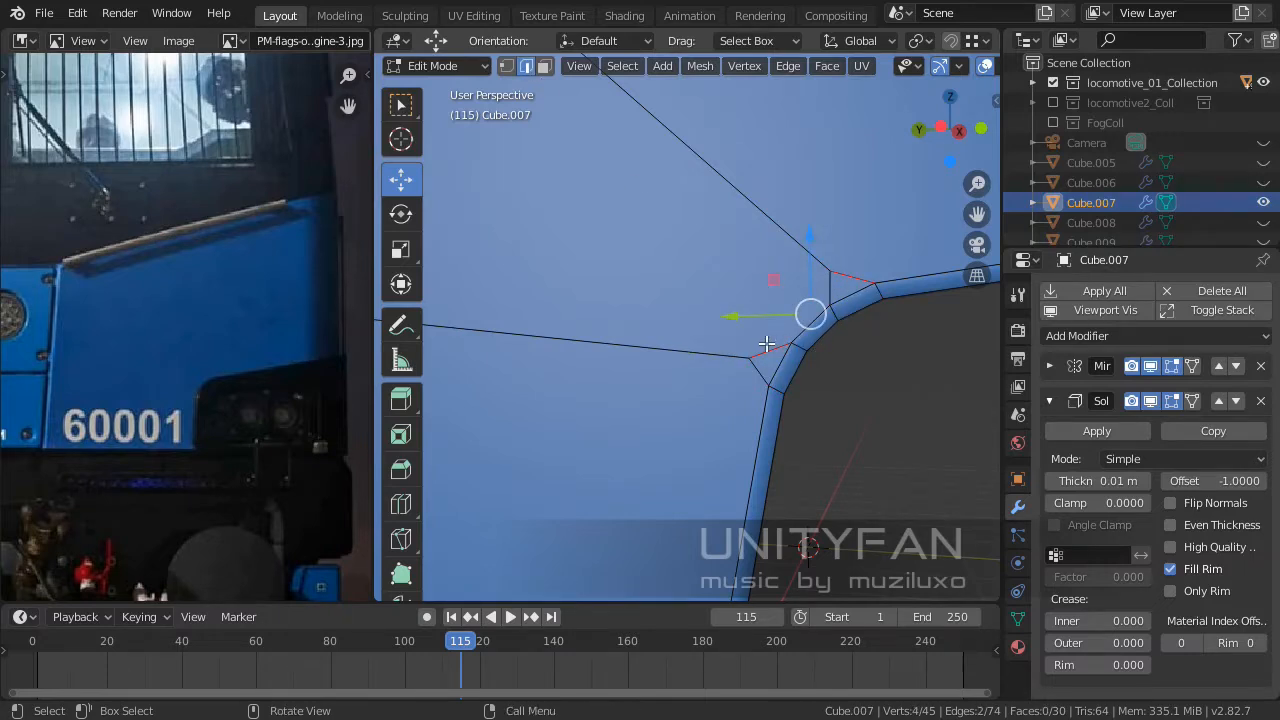
pyautogui.press('x')
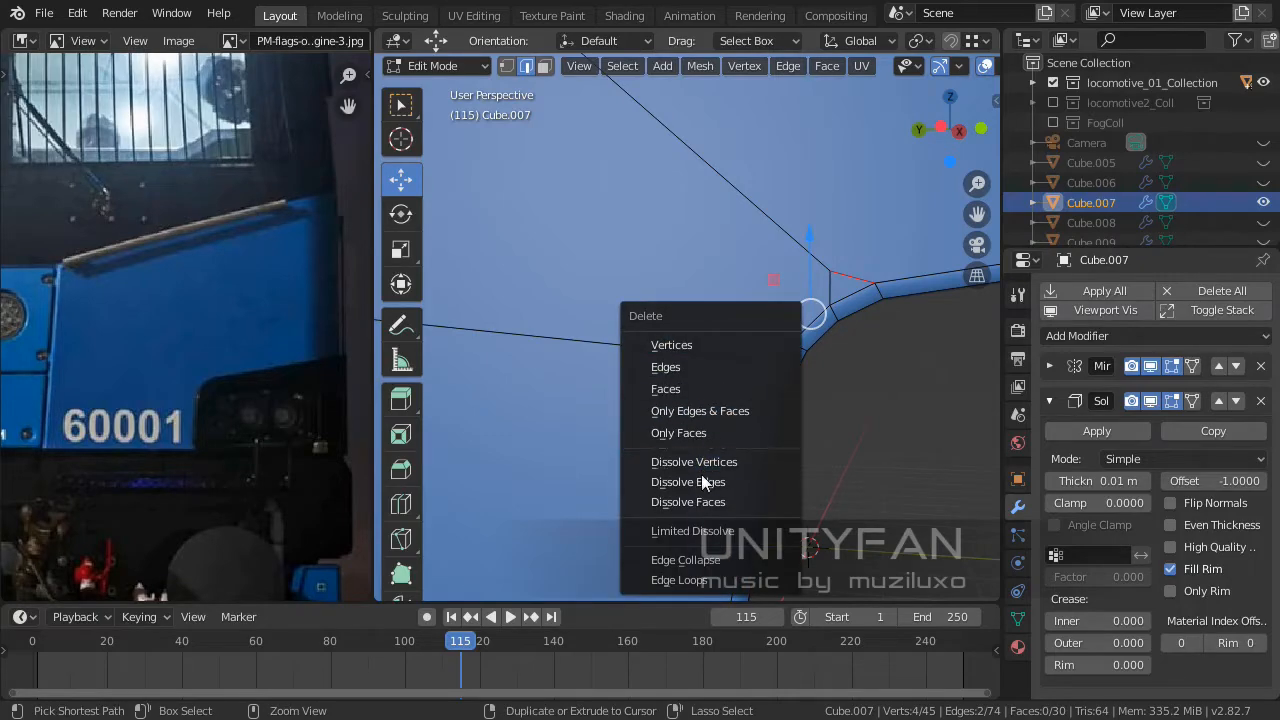
pyautogui.click(703, 480)
# Add a single loop cut across the narrow outer side strip above the existing division, undoing any extra cut.
pyautogui.moveTo(714, 443); pyautogui.dragTo(720, 388, button='middle')
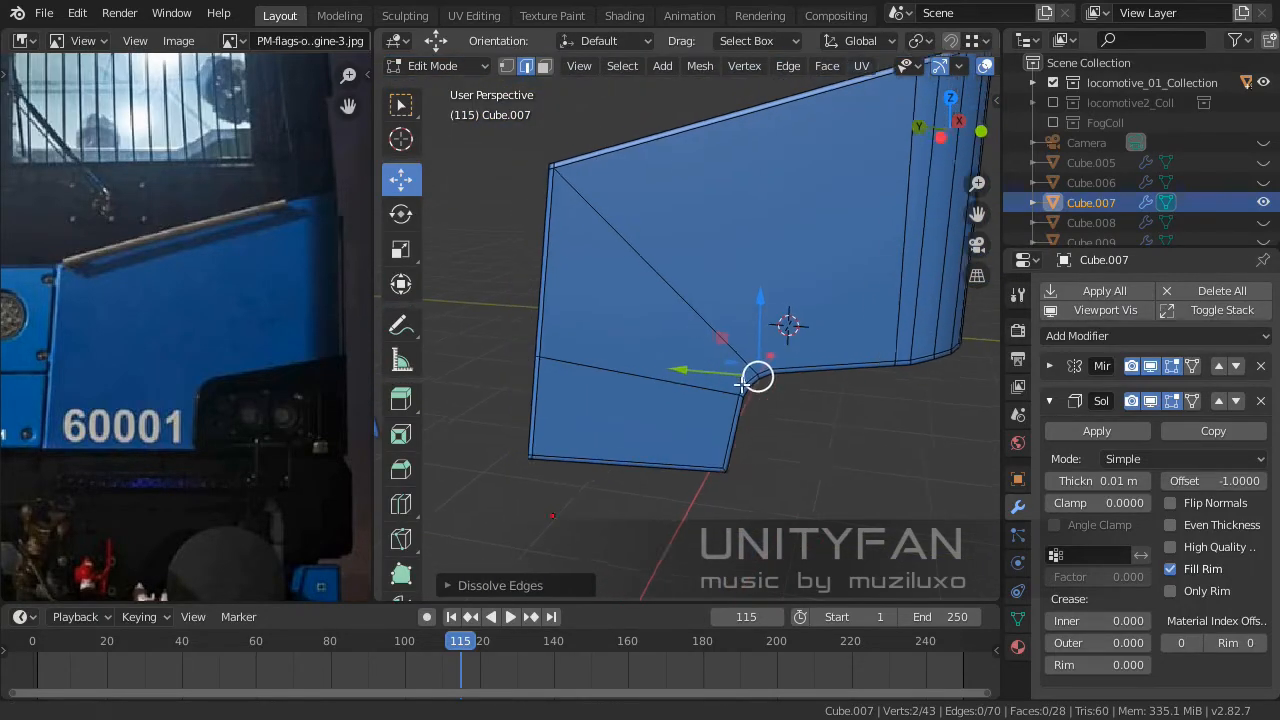
pyautogui.scroll(2, 694, 400)
pyautogui.scroll(1, 720, 388)
pyautogui.click(408, 505)
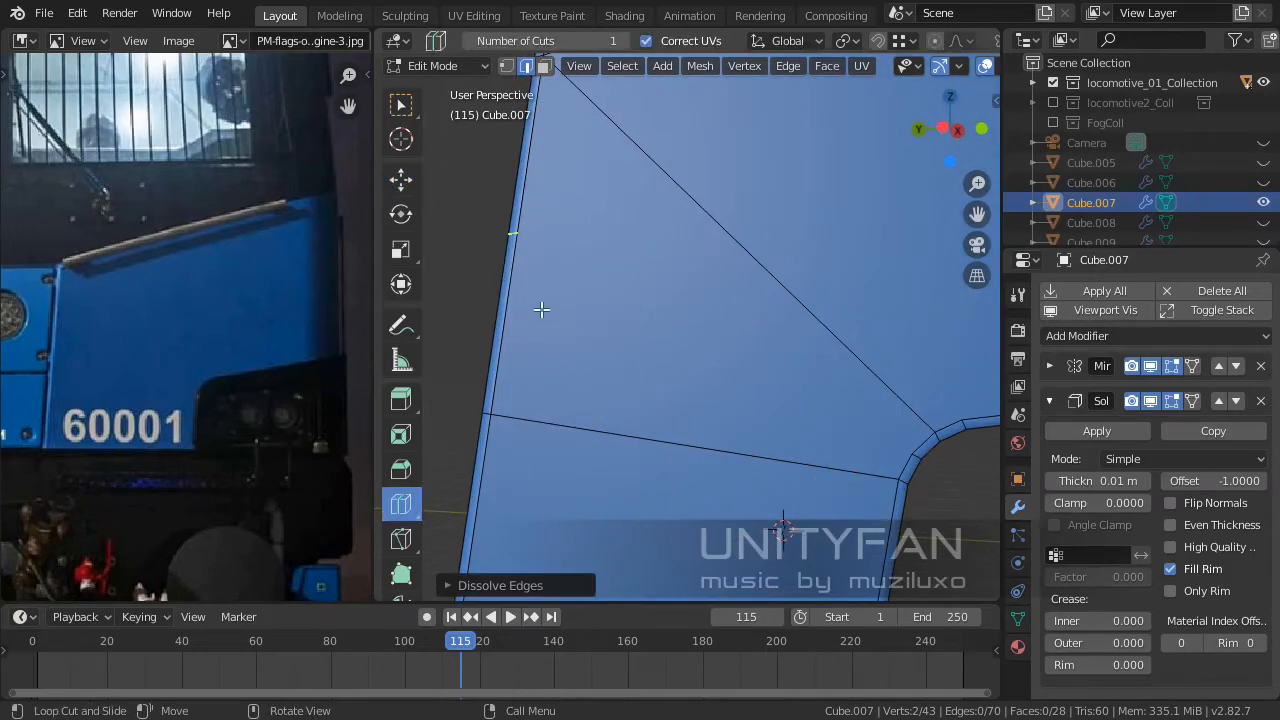
pyautogui.click(506, 65)
pyautogui.click(549, 243)
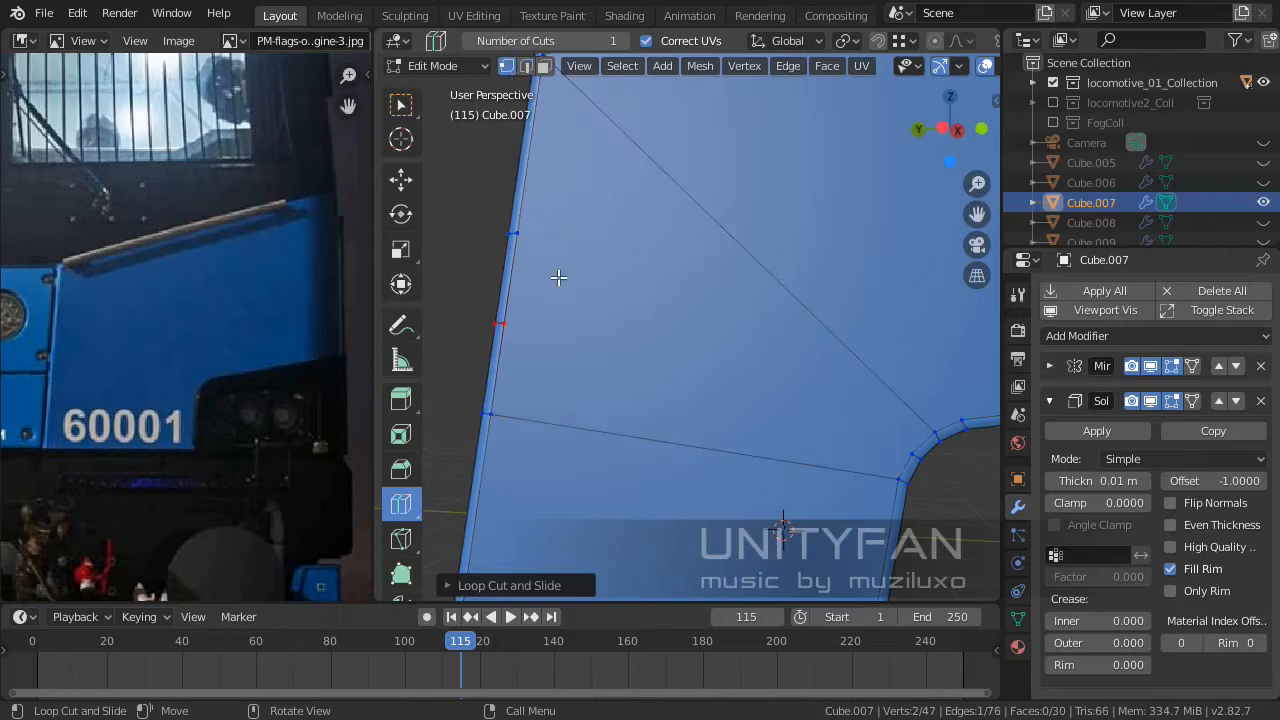
pyautogui.click(401, 106)
pyautogui.hotkey('ctrl', 'z')
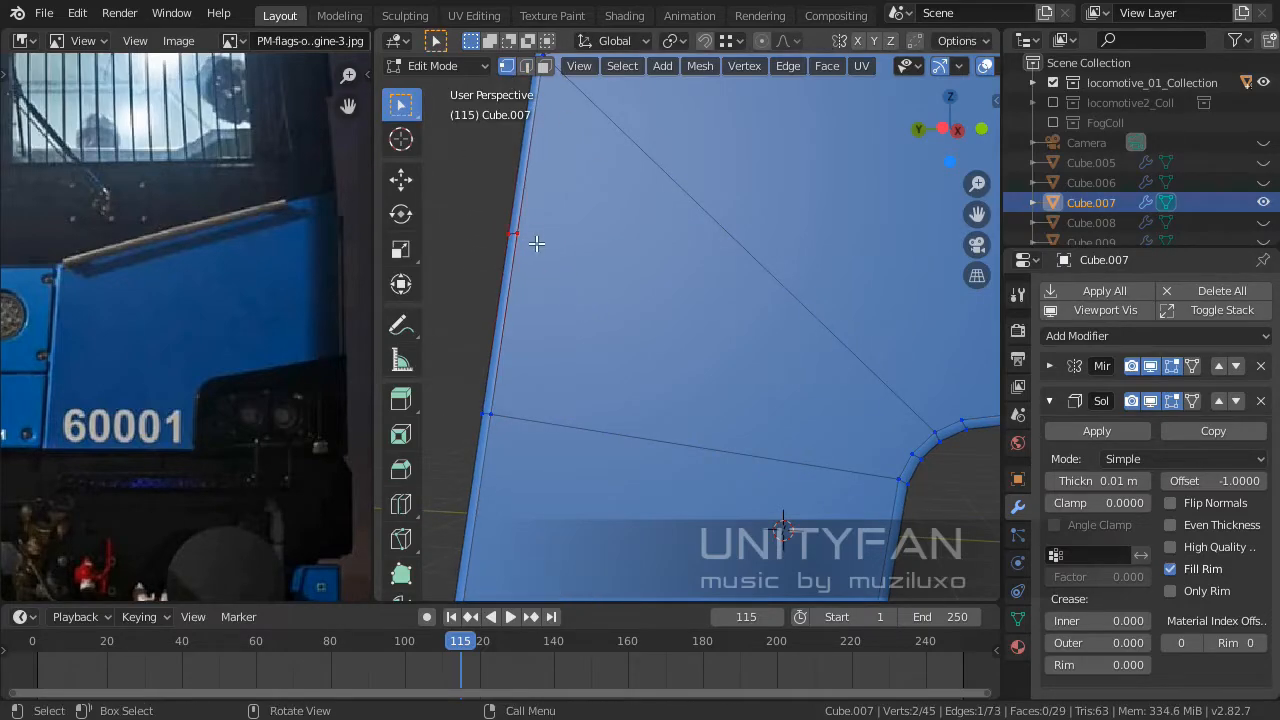
# Connect the side strip's new inner vertex to the nearby free vertex on the rounded cutout curve.
pyautogui.moveTo(520, 231); pyautogui.dragTo(752, 386, button='middle')
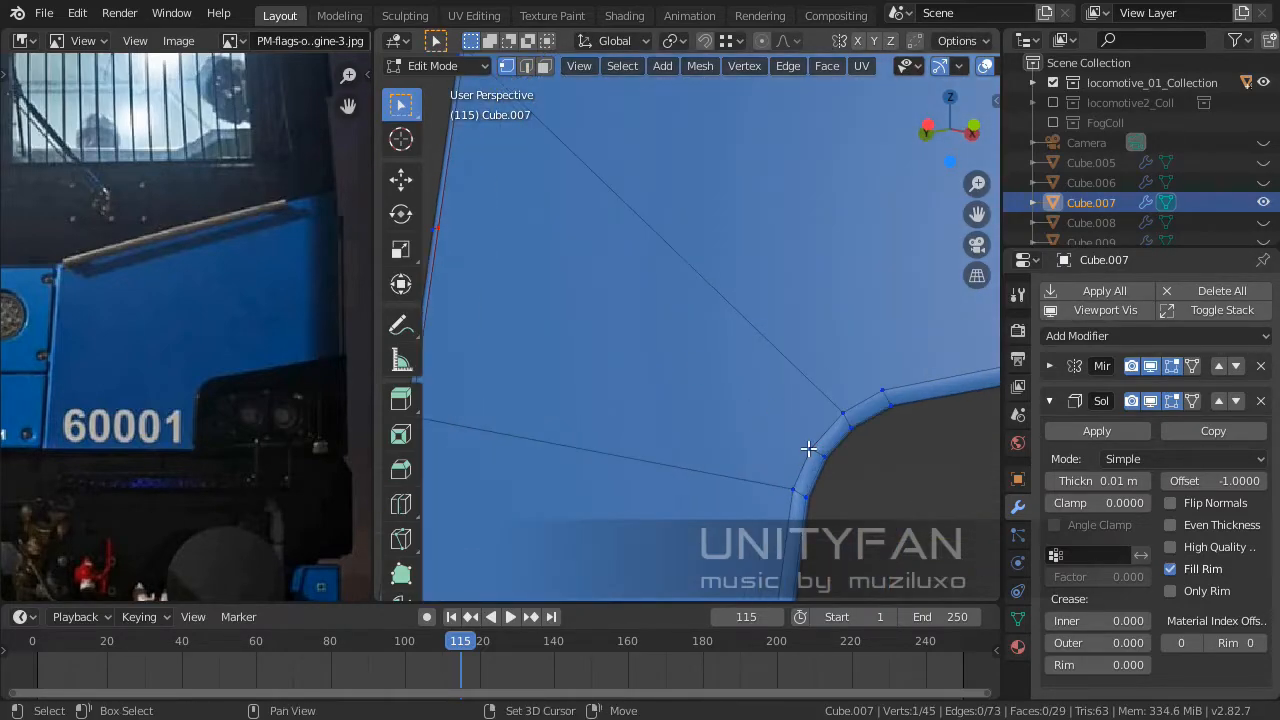
pyautogui.scroll(-4, 823, 470)
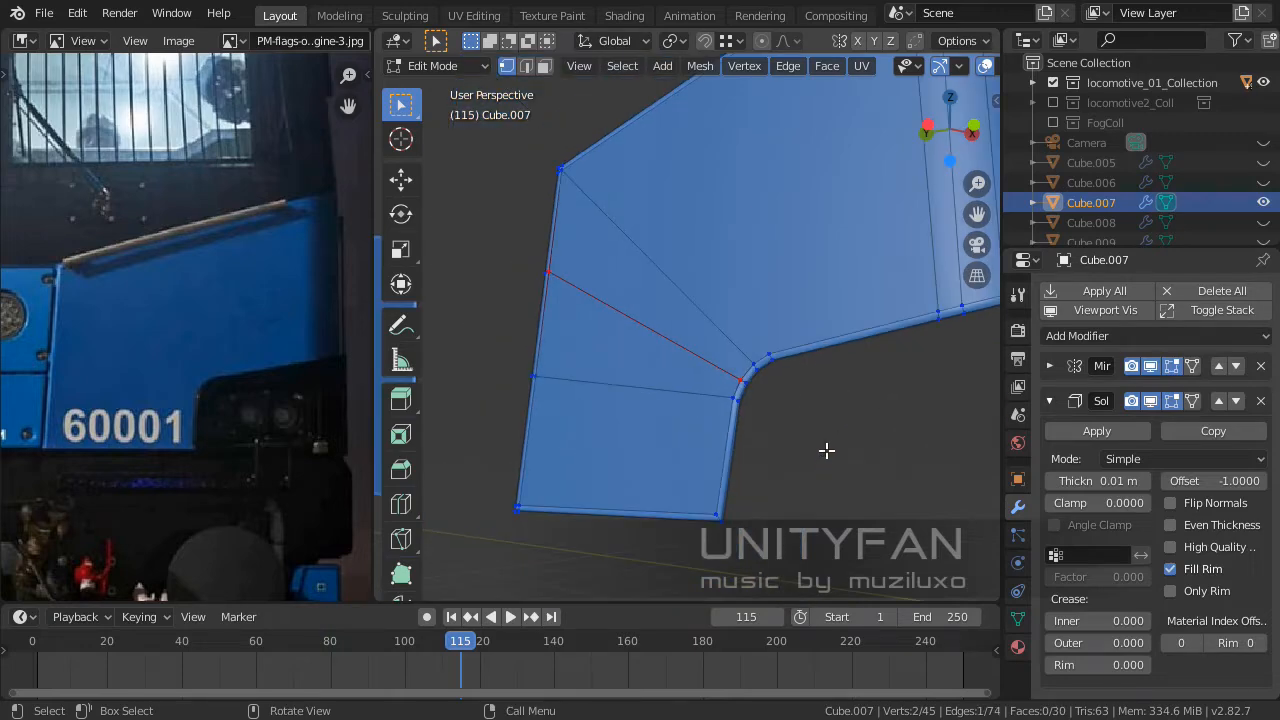
pyautogui.moveTo(828, 449); pyautogui.dragTo(760, 401, button='middle')
# Add a loop cut across the panel's top border strip and connect its inner vertex to the cutout curve's uppermost vertex.
pyautogui.scroll(1, 772, 426)
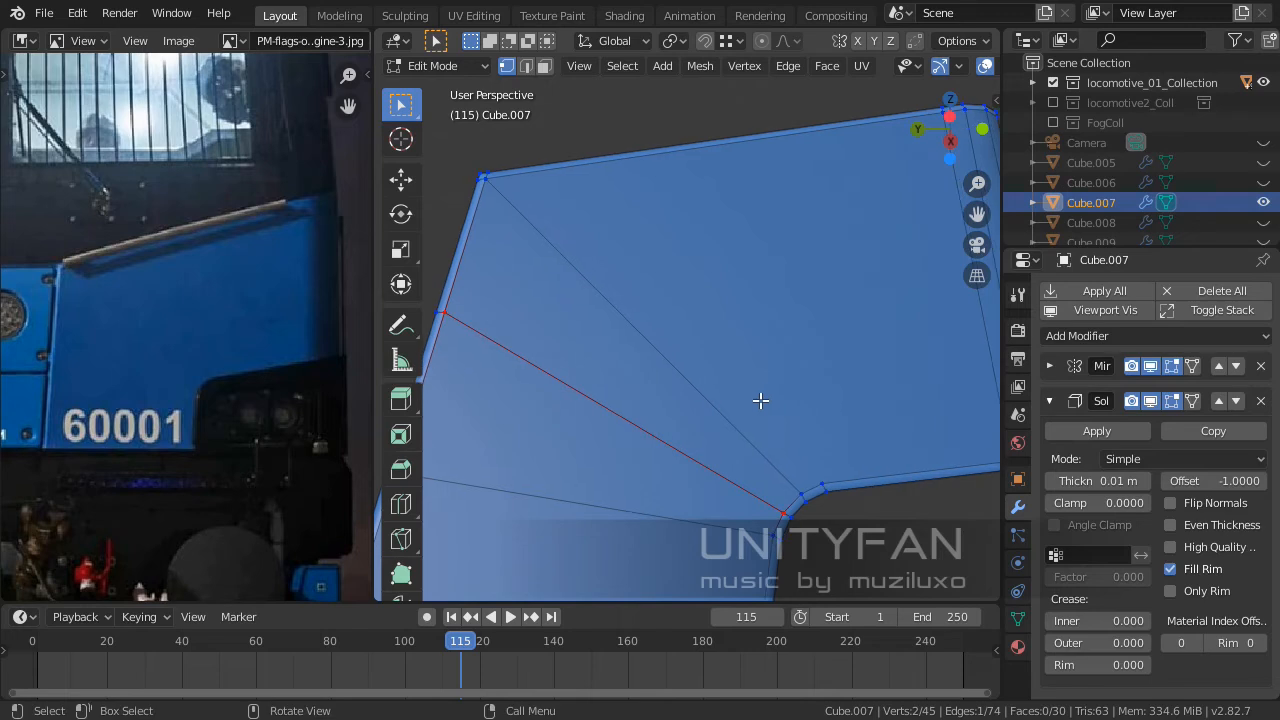
pyautogui.click(400, 503)
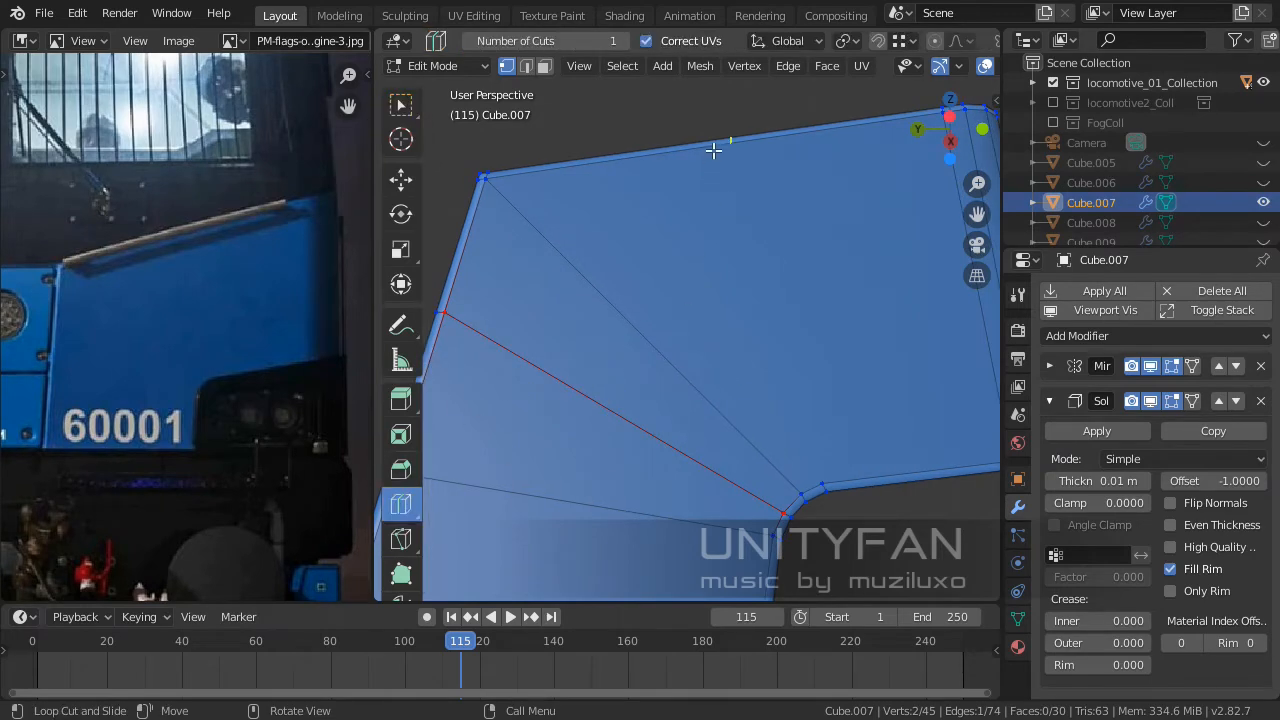
pyautogui.moveTo(713, 150); pyautogui.dragTo(662, 158)
pyautogui.click(400, 104)
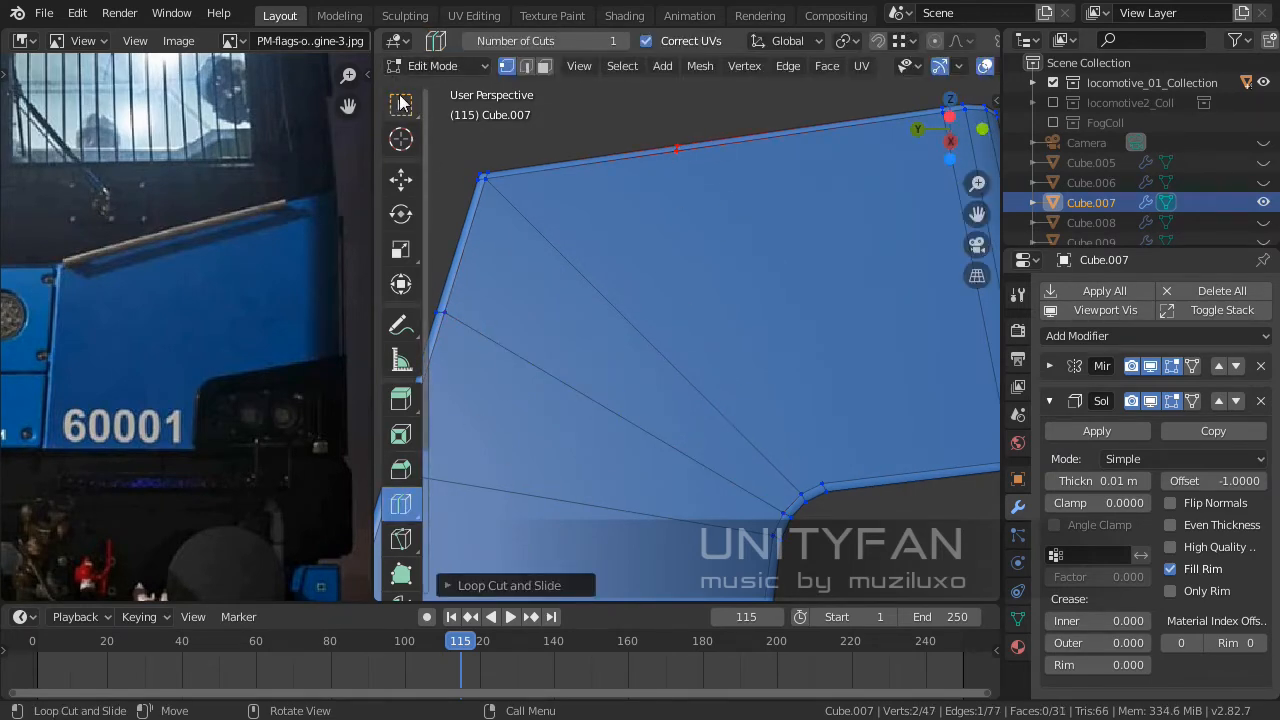
pyautogui.keyDown('shift'); pyautogui.click(825, 468); pyautogui.keyUp('shift')
pyautogui.moveTo(831, 437); pyautogui.dragTo(924, 443, button='middle')
pyautogui.scroll(-5, 797, 437)
pyautogui.press('Tab')
pyautogui.click(875, 490)
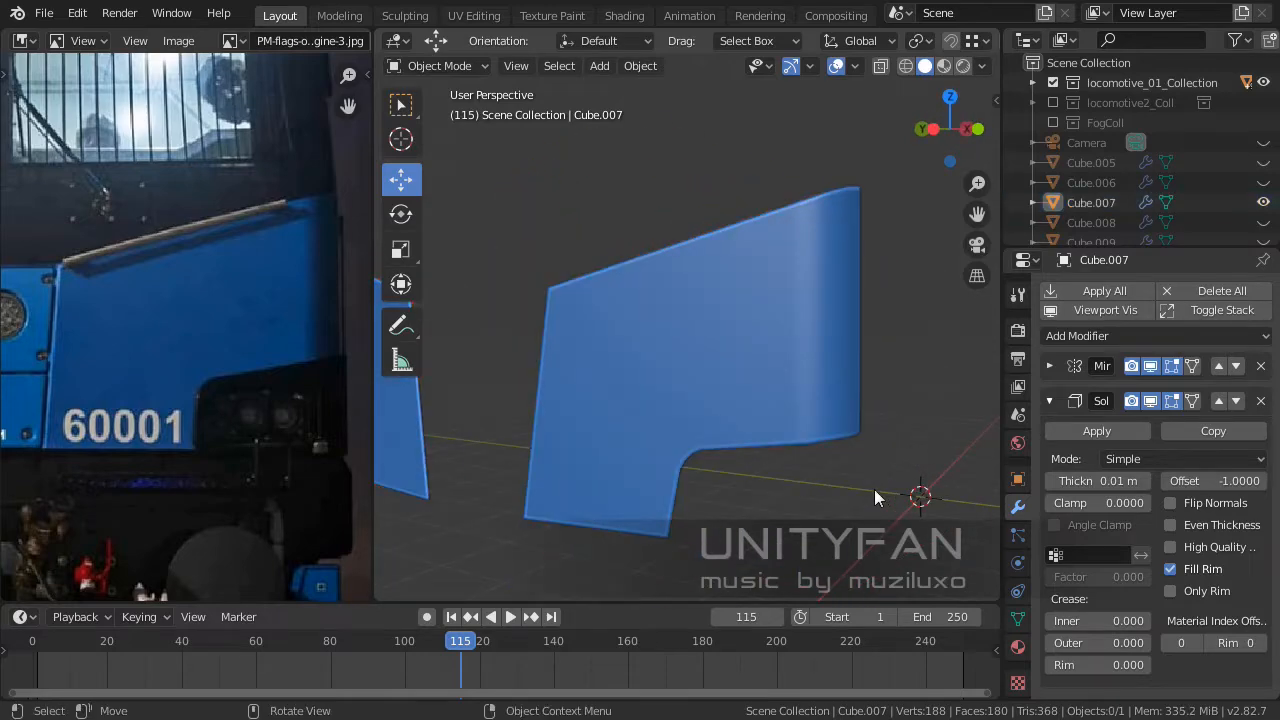
# Compare the smoothed cab panel with the locomotive photo and widen the reference image area.
pyautogui.moveTo(764, 493); pyautogui.dragTo(707, 393, button='middle')
pyautogui.scroll(-2, 677, 437)
pyautogui.scroll(3, 727, 422)
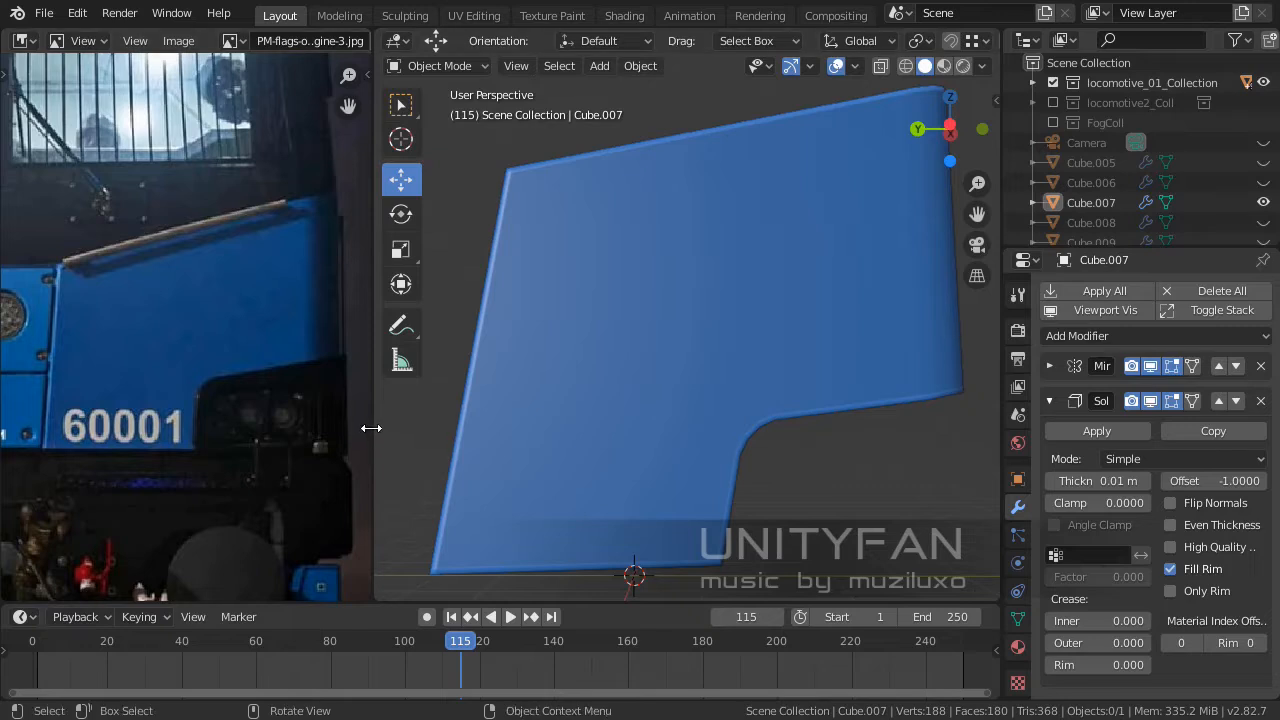
pyautogui.moveTo(371, 428); pyautogui.dragTo(494, 406)
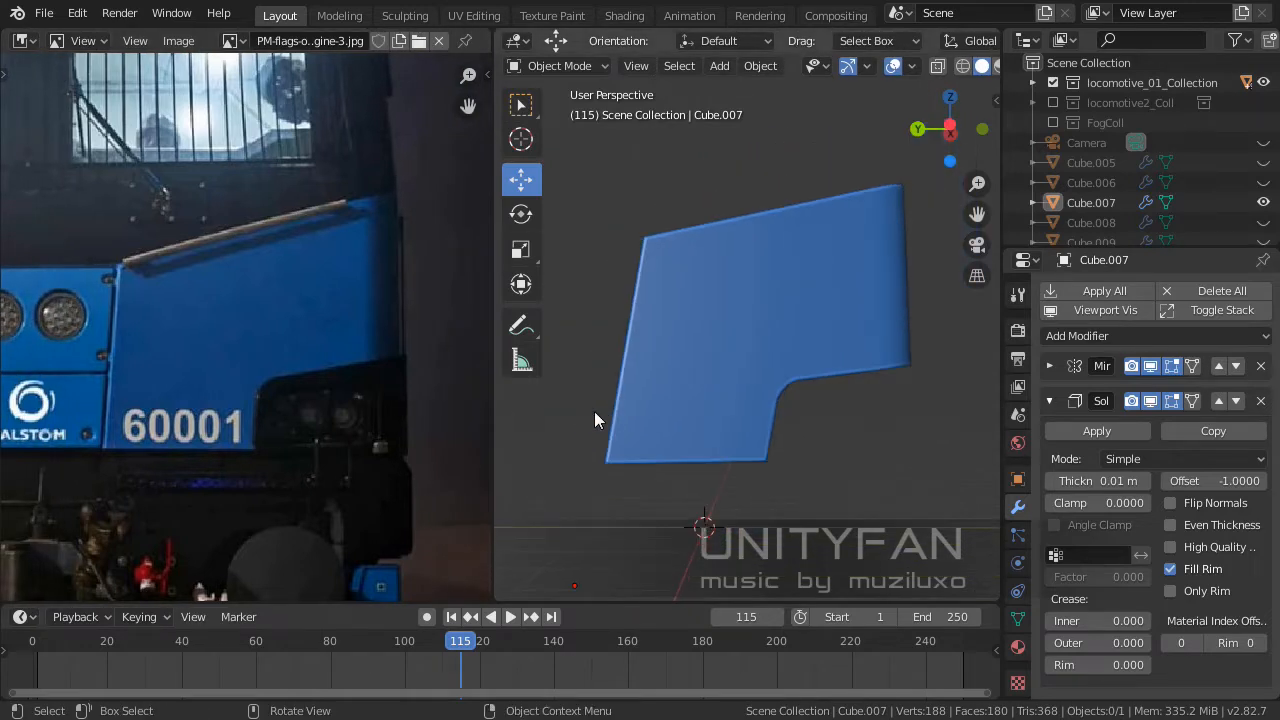
# Compare the smoothed side panel and its mirrored counterpart with the locomotive photo, and enlarge the 3D view area.
pyautogui.scroll(-1, 625, 413)
pyautogui.keyDown('shift'); pyautogui.moveTo(625, 413); pyautogui.dragTo(673, 394, button='middle'); pyautogui.keyUp('shift')
pyautogui.moveTo(274, 376); pyautogui.dragTo(329, 392, button='middle')
pyautogui.scroll(-2, 360, 367)
pyautogui.scroll(2, 360, 367)
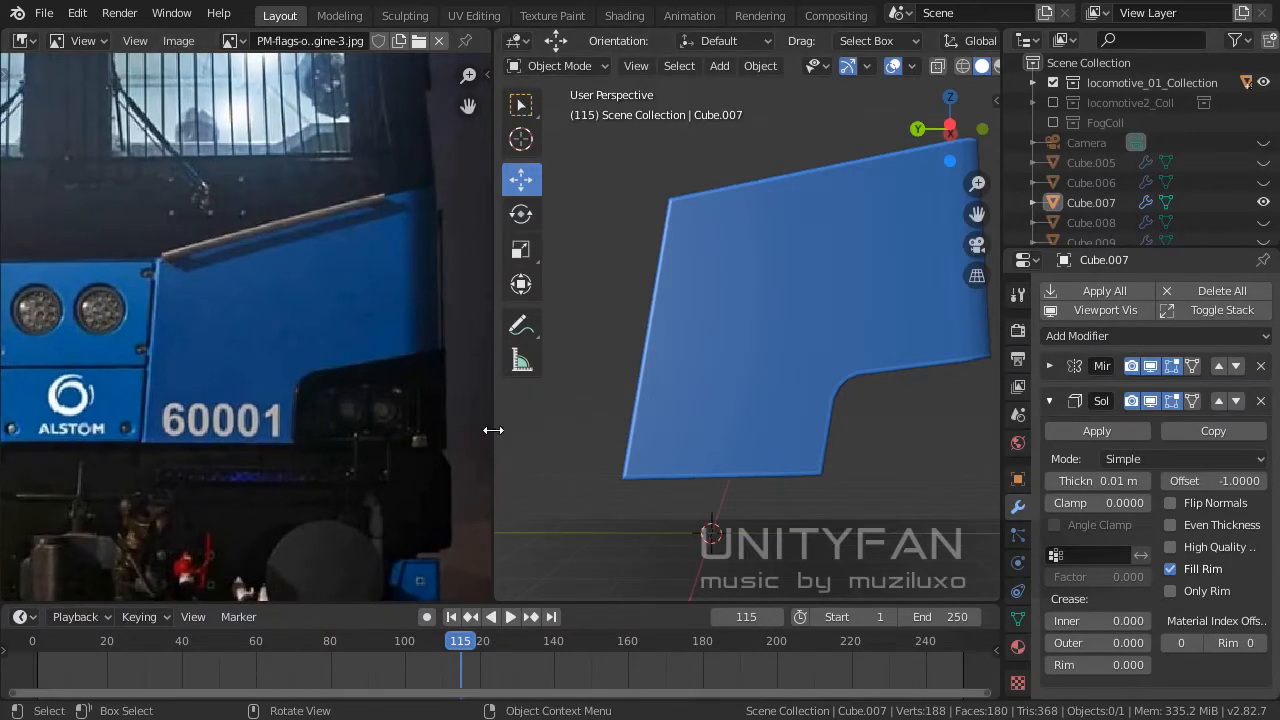
pyautogui.moveTo(493, 430); pyautogui.dragTo(443, 430)
pyautogui.moveTo(637, 408); pyautogui.dragTo(775, 461, button='middle')
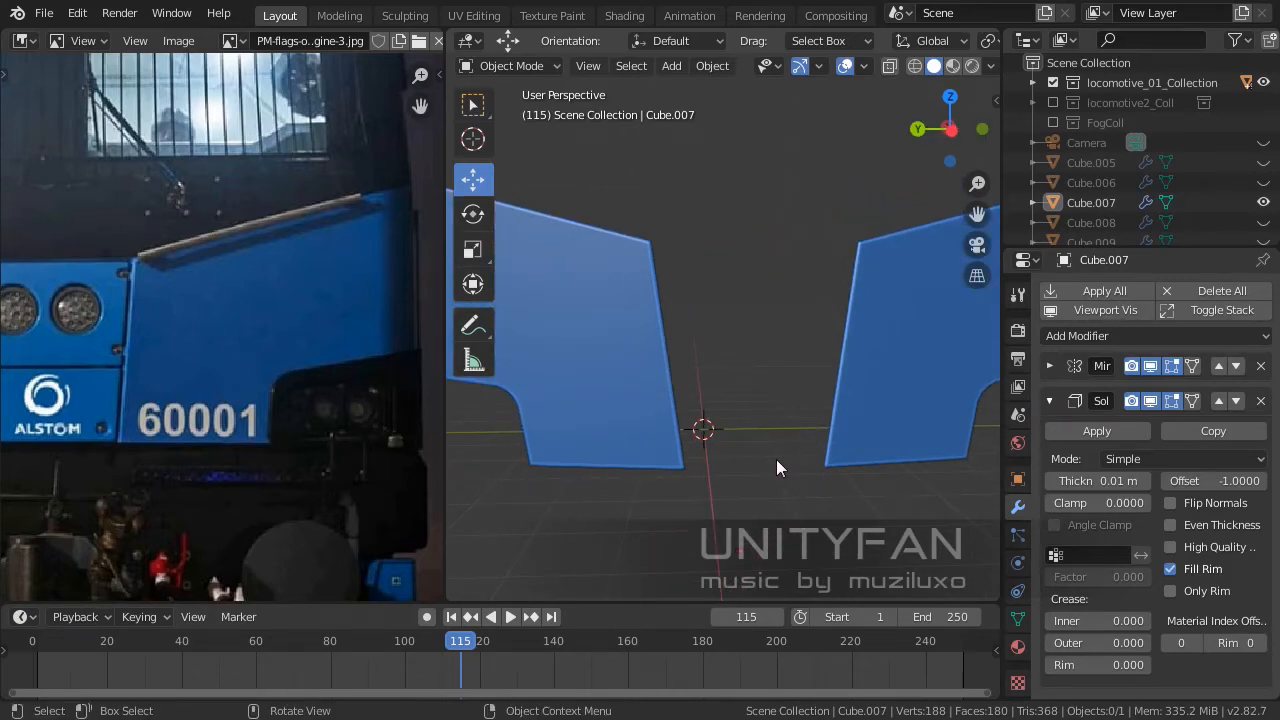
pyautogui.moveTo(776, 458); pyautogui.dragTo(705, 300, button='middle')
# Reveal all hidden locomotive parts and clear the selection.
pyautogui.hotkey('alt', 'h')
pyautogui.scroll(-3, 720, 465)
pyautogui.hotkey('alt', 'a')
pyautogui.scroll(3, 686, 418)
# Add a Solidify modifier to the centre front panel between the two side panels.
pyautogui.click(694, 425)
pyautogui.scroll(2, 734, 418)
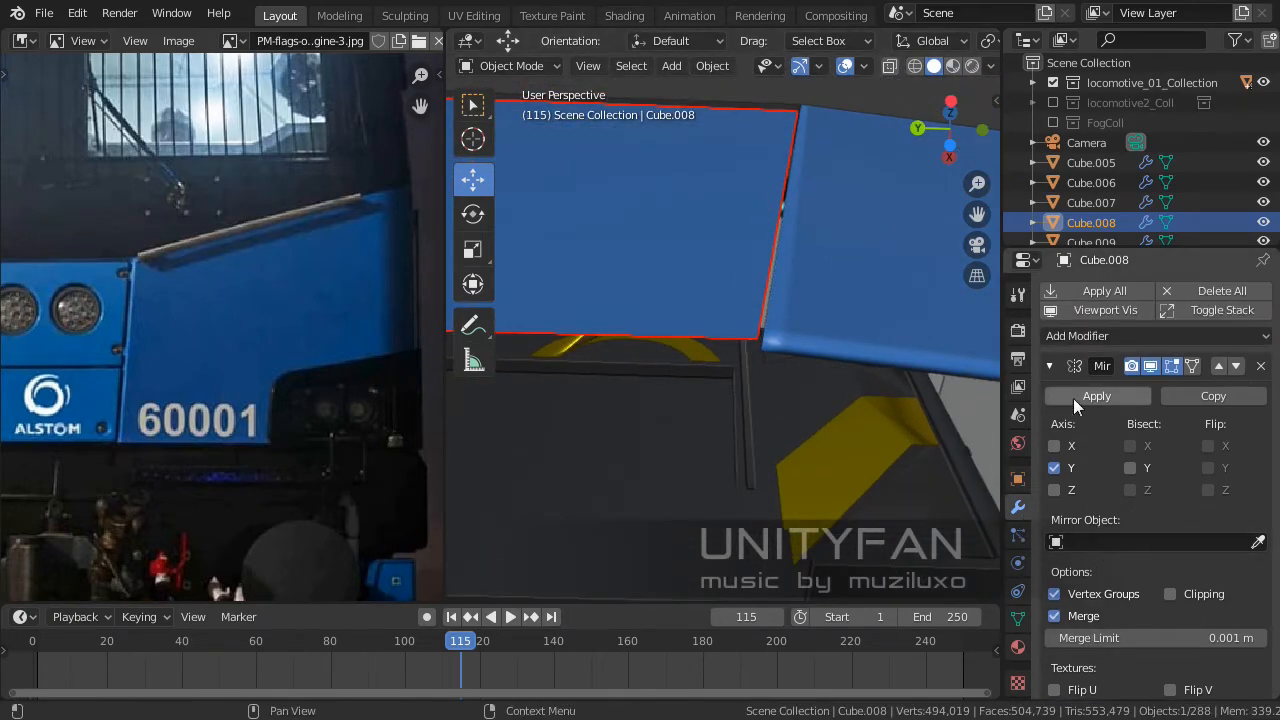
pyautogui.click(1049, 366)
pyautogui.moveTo(812, 406)
pyautogui.mouseDown(button='middle')
pyautogui.moveTo(774, 408)
pyautogui.moveTo(797, 426)
pyautogui.mouseUp(button='middle')
pyautogui.click(1104, 336)
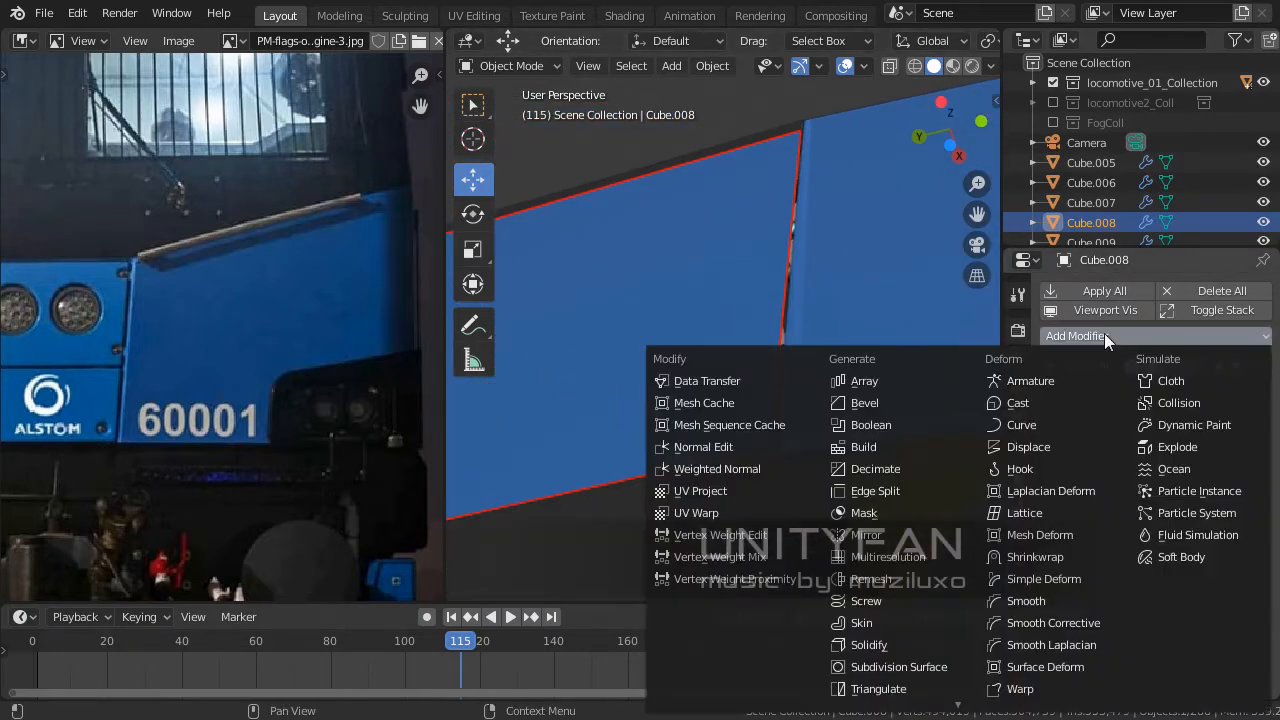
pyautogui.click(869, 645)
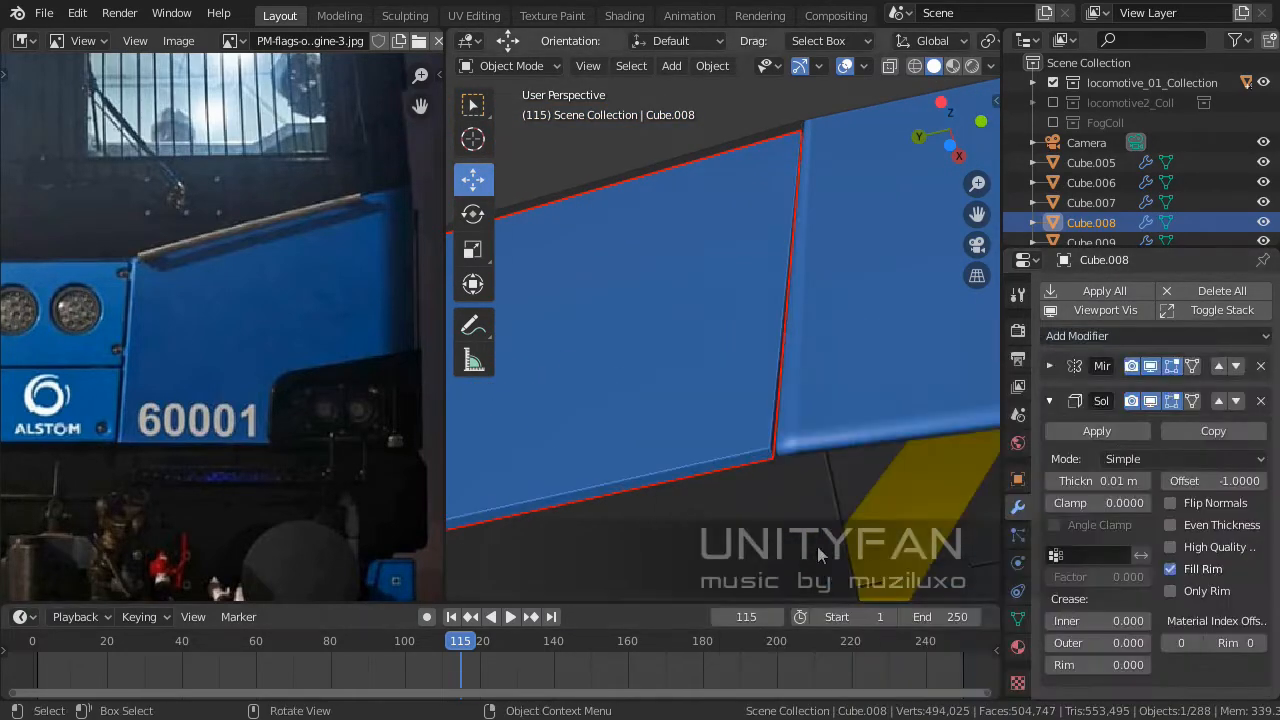
# Apply smooth shading to the centre front panel.
pyautogui.scroll(2, 779, 478)
pyautogui.keyDown('shift'); pyautogui.moveTo(783, 456); pyautogui.dragTo(821, 484, button='middle'); pyautogui.keyUp('shift')
pyautogui.rightClick(816, 483)
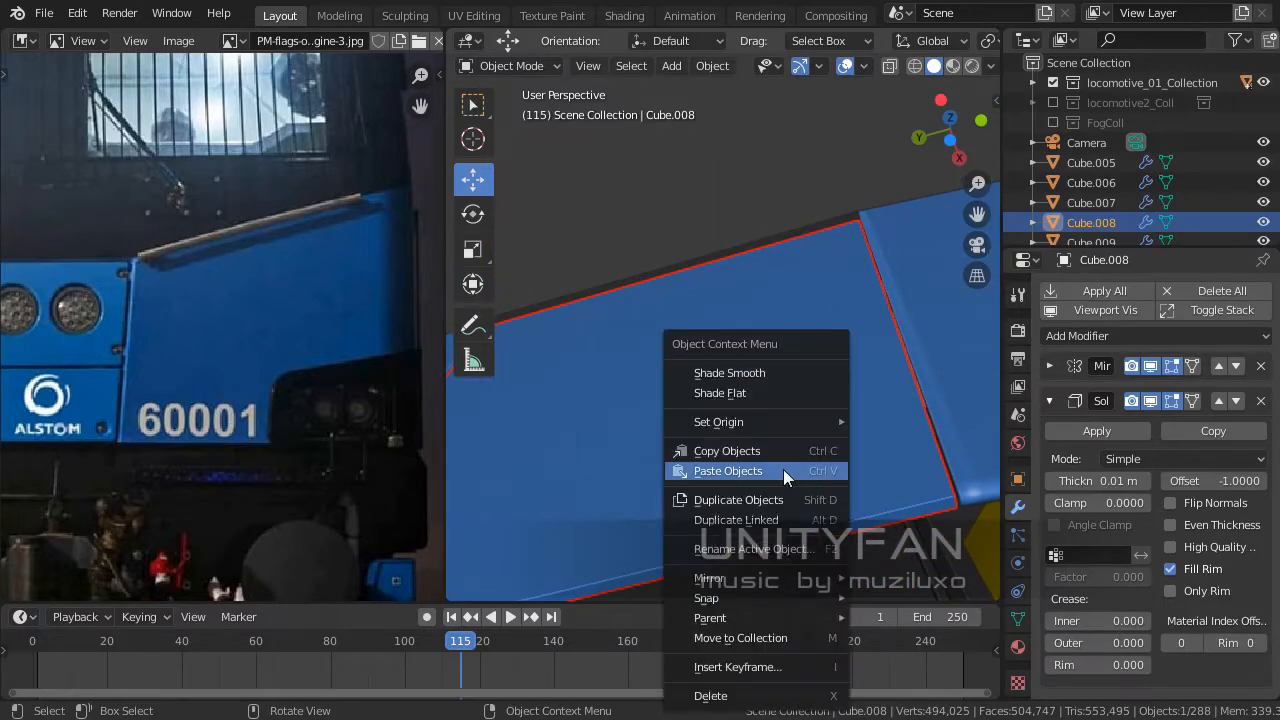
pyautogui.click(731, 373)
pyautogui.moveTo(748, 389); pyautogui.dragTo(695, 471, button='middle')
# Compare the centre panel with the whole front of the photographed locomotive in left orthographic view, widening the reference area slightly.
pyautogui.scroll(2, 745, 423)
pyautogui.moveTo(173, 389); pyautogui.dragTo(281, 383, button='middle')
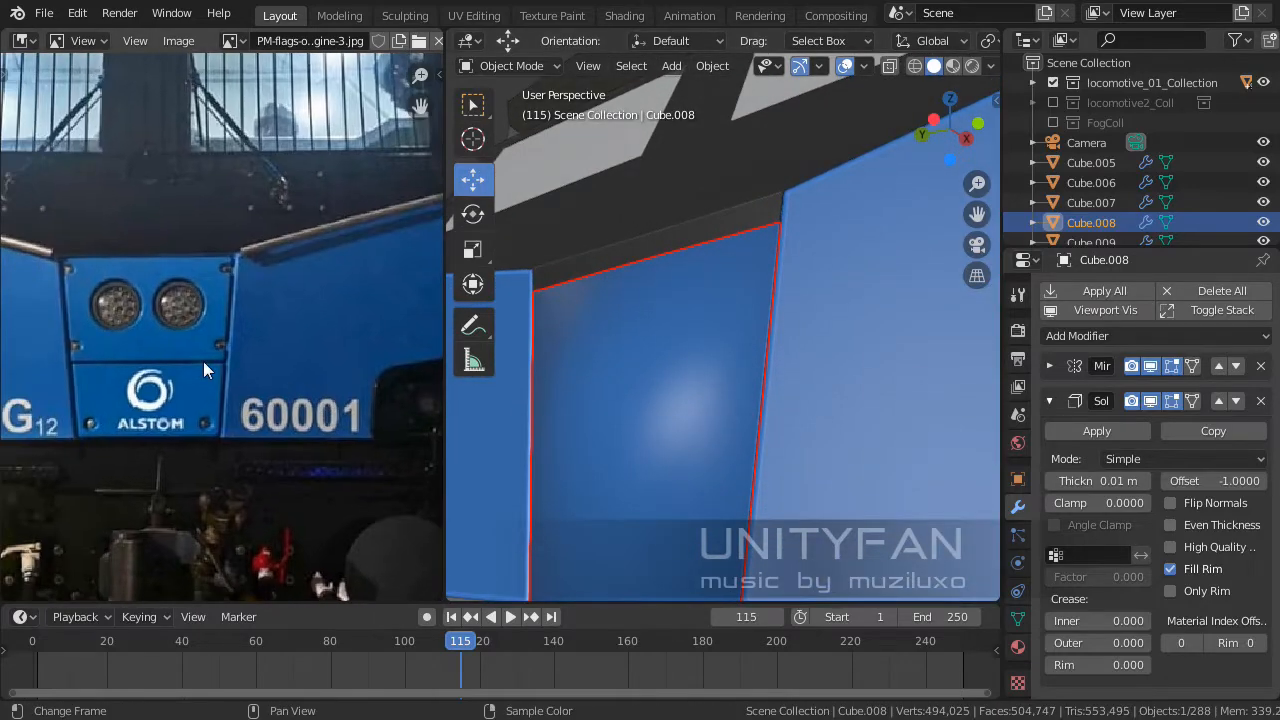
pyautogui.moveTo(643, 464); pyautogui.dragTo(709, 507, button='middle')
pyautogui.press('KP_3')
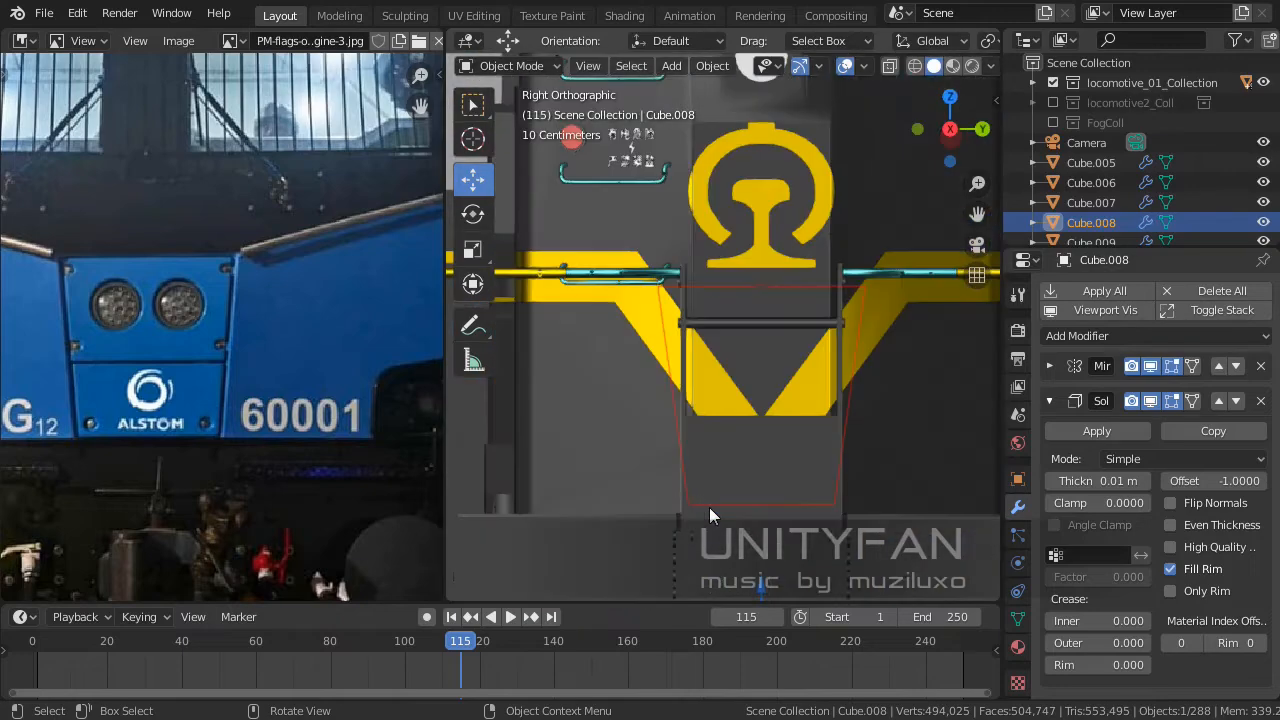
pyautogui.press('ctrl+KP_3')
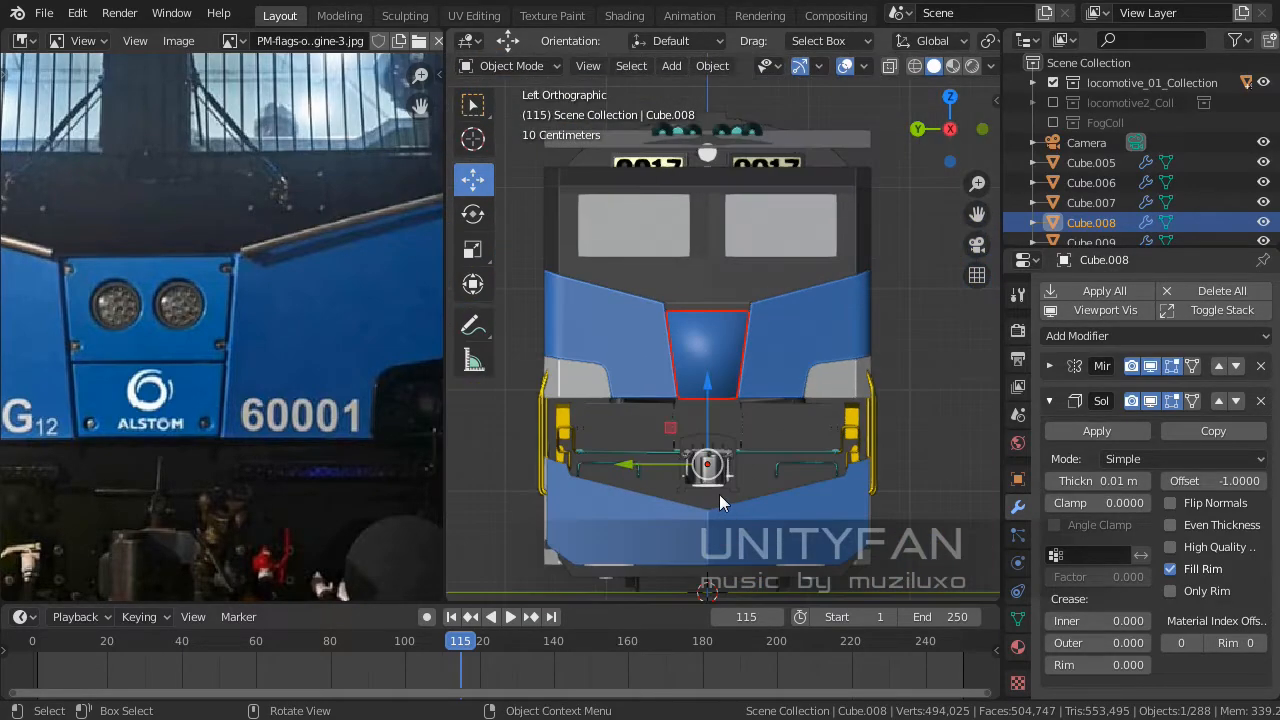
pyautogui.scroll(-3, 308, 415)
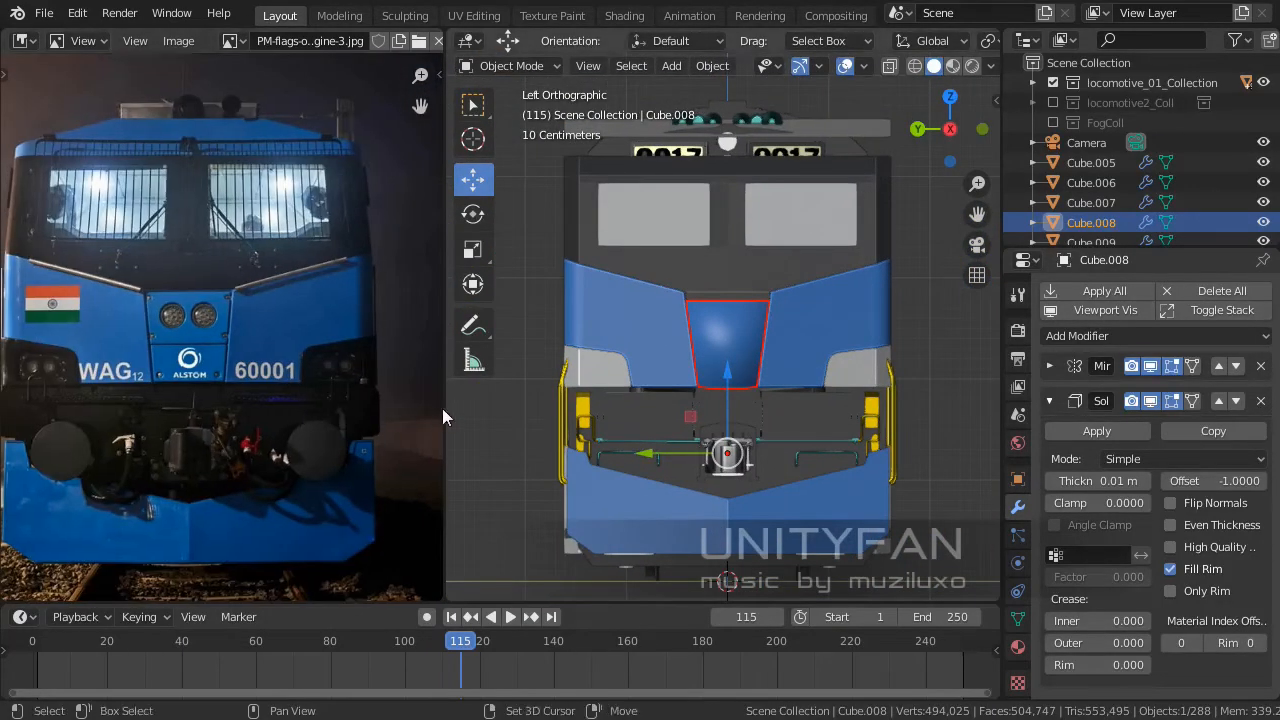
pyautogui.moveTo(350, 409)
pyautogui.keyDown('shift'); pyautogui.mouseDown(button='middle')
pyautogui.moveTo(430, 413)
pyautogui.moveTo(353, 402)
pyautogui.mouseUp(button='middle'); pyautogui.keyUp('shift')
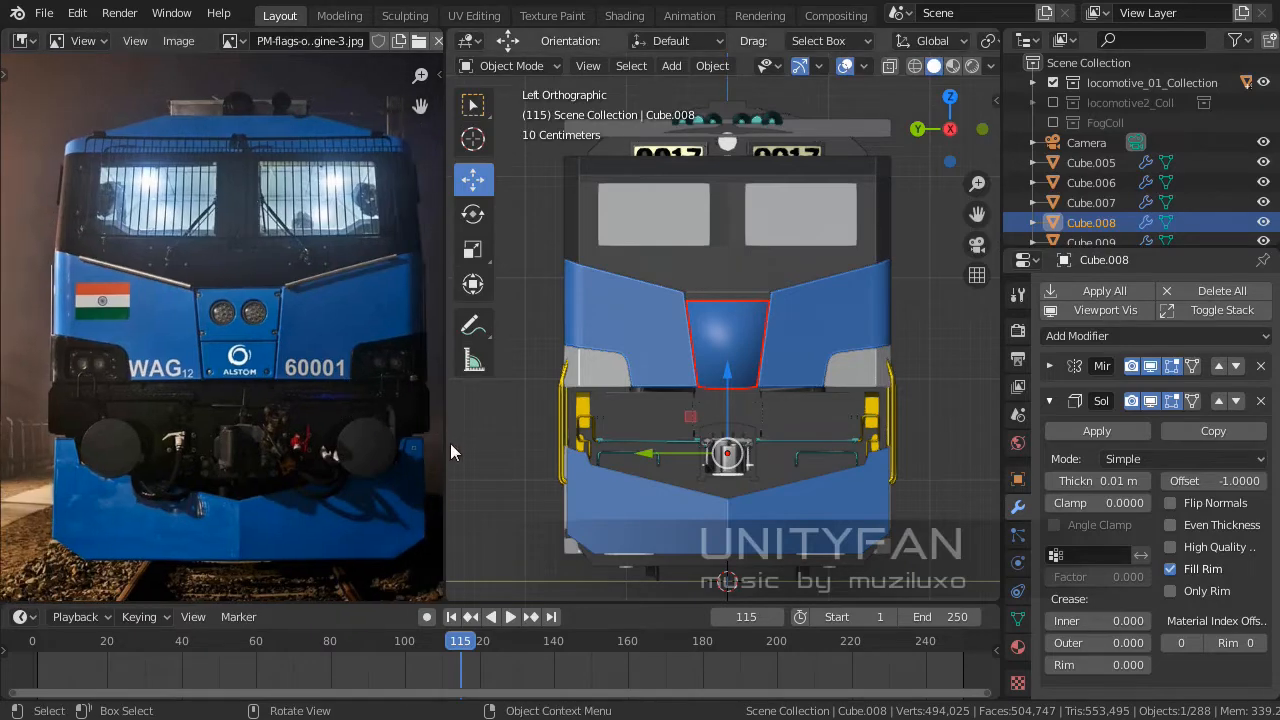
pyautogui.moveTo(446, 445); pyautogui.dragTo(454, 445)
pyautogui.scroll(2, 619, 404)
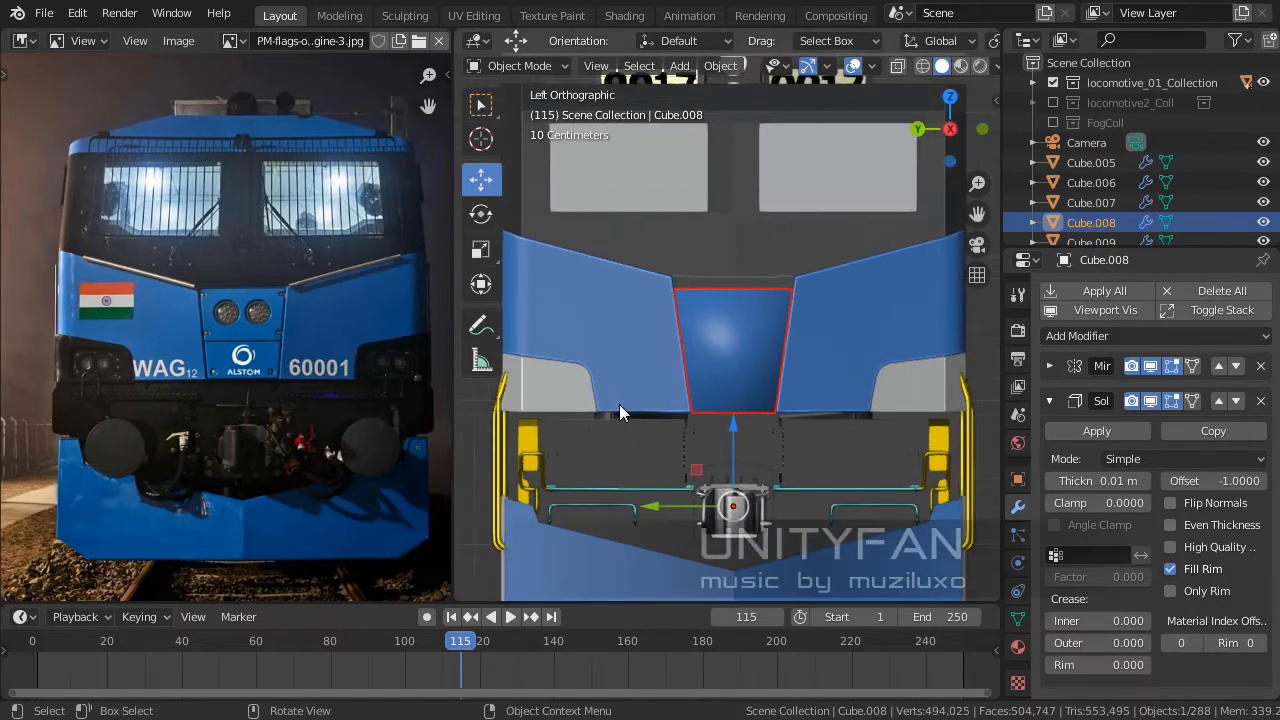
# Knife a horizontal cut across the centre panel's editable half, in its lower part where the photo shows the panel seam.
pyautogui.scroll(3, 619, 404)
pyautogui.scroll(2, 700, 385)
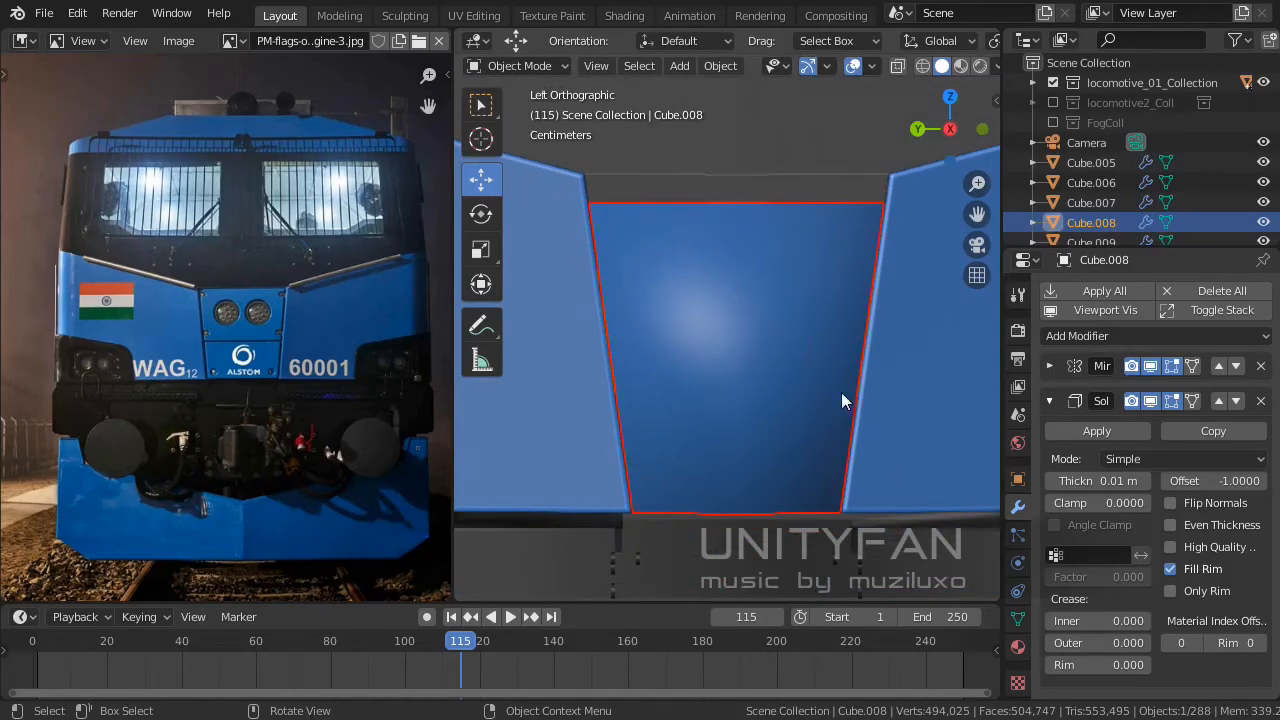
pyautogui.press('Tab')
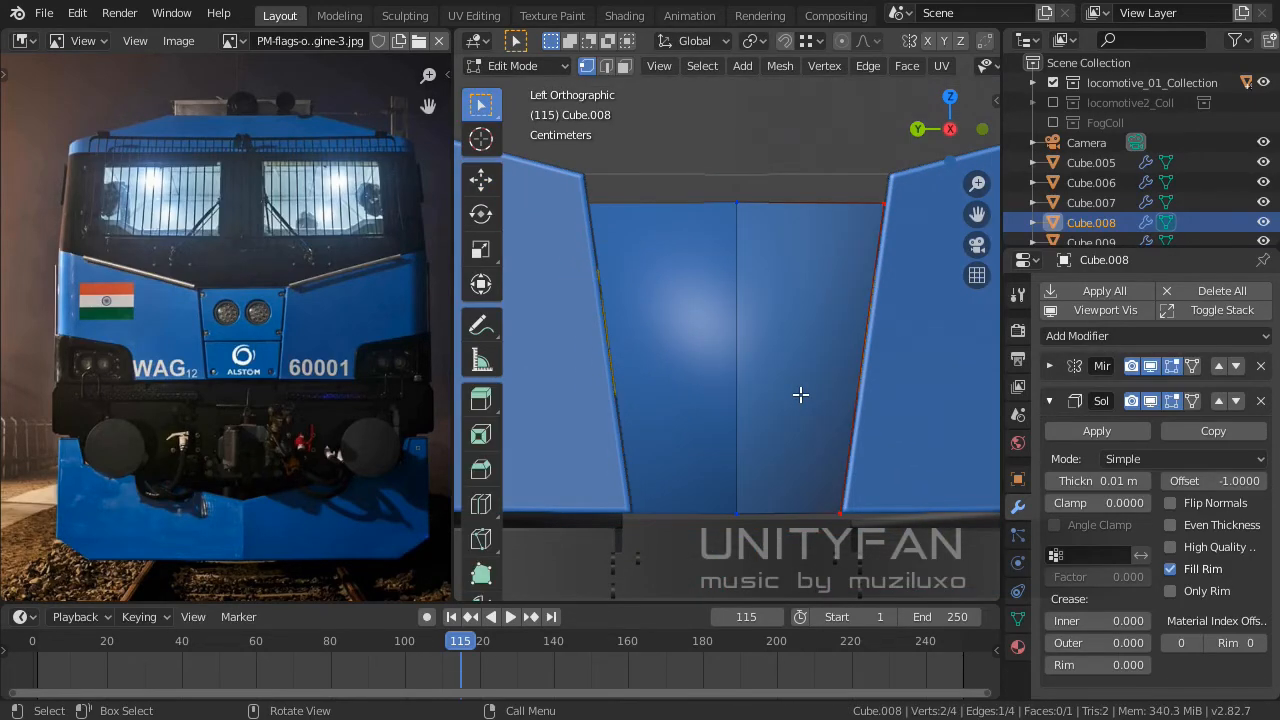
pyautogui.scroll(5, 788, 350)
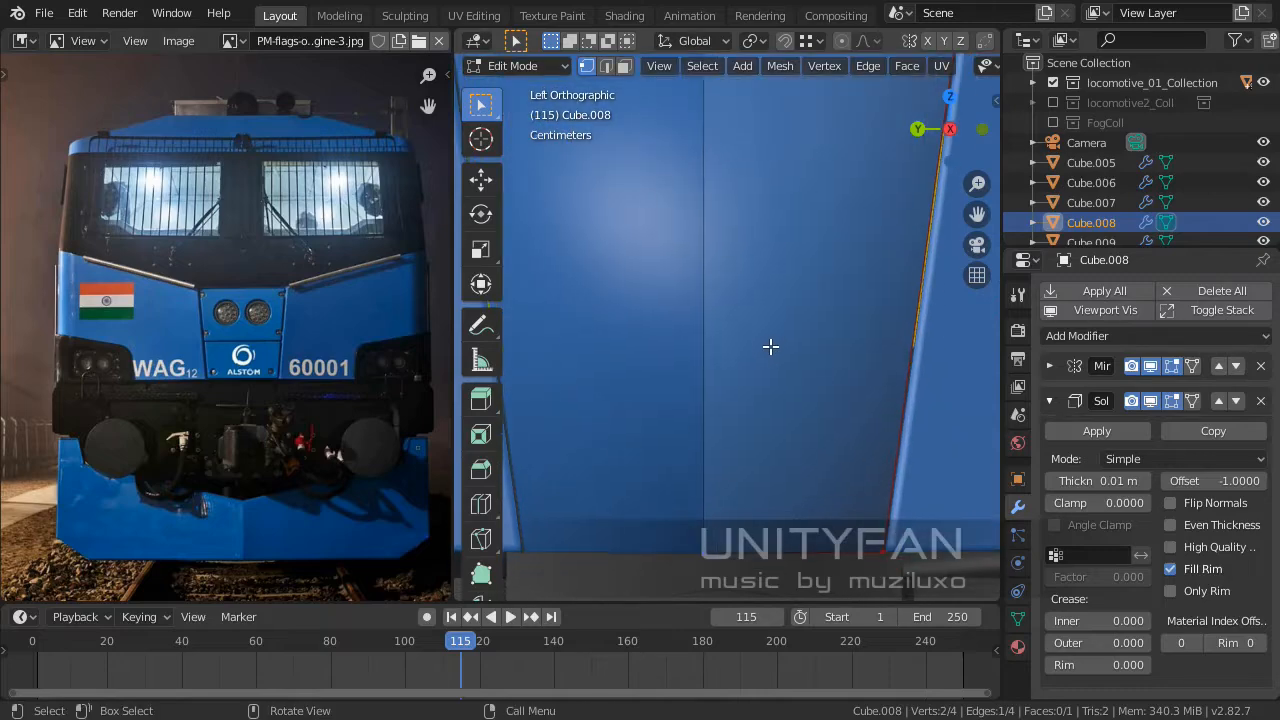
pyautogui.scroll(-2, 770, 346)
pyautogui.press('k')
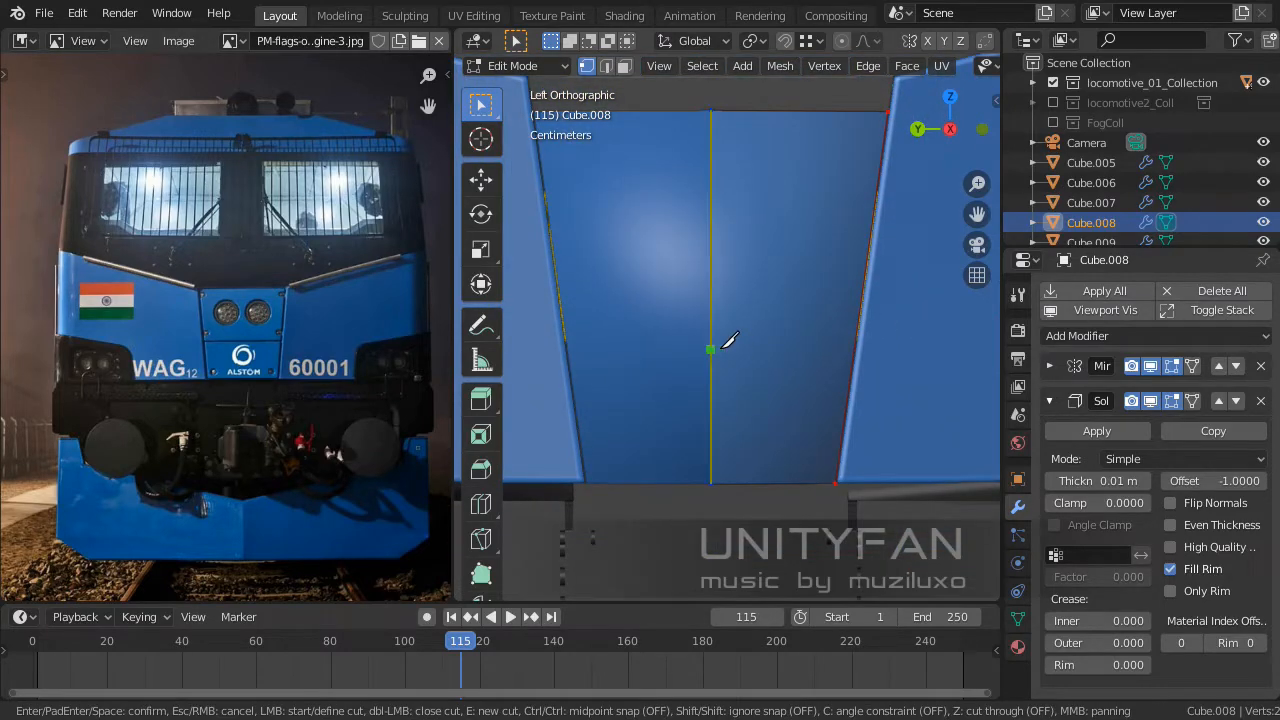
pyautogui.click(852, 346)
pyautogui.press('Return')
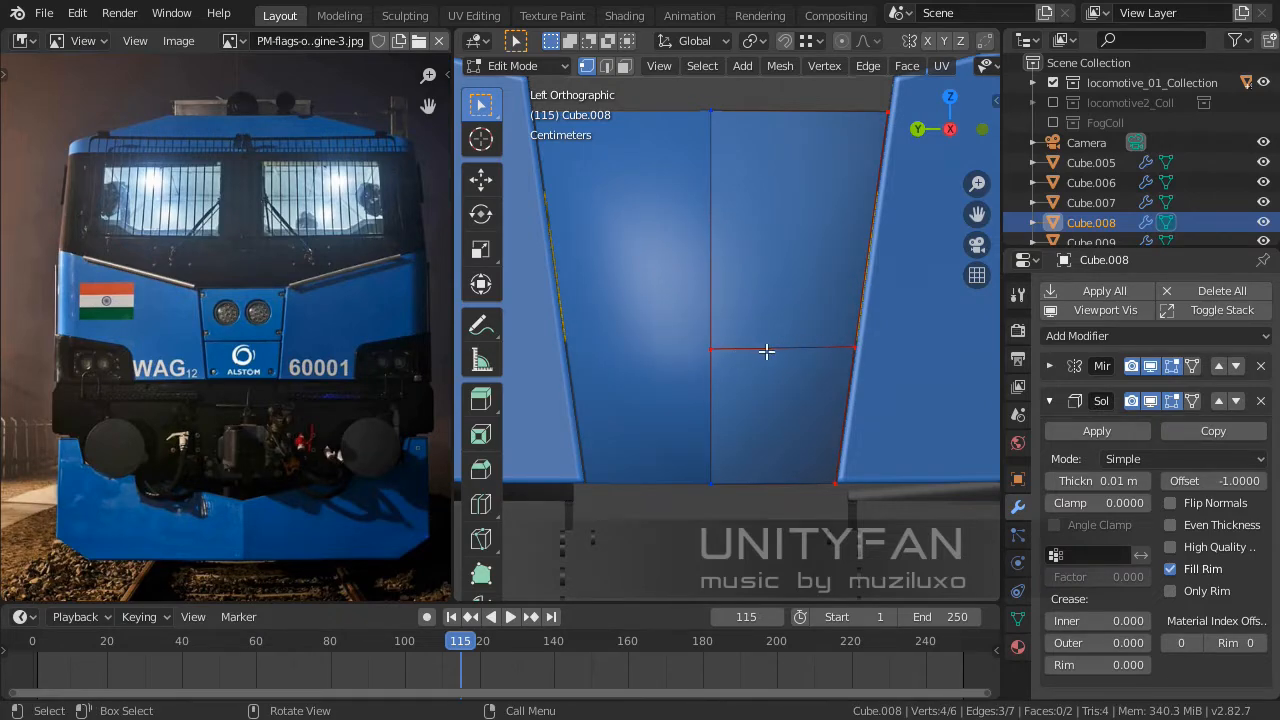
# Bevel the new horizontal edge into a thin strip about 0.00225 m wide.
pyautogui.press('KP_5')
pyautogui.moveTo(816, 377); pyautogui.dragTo(794, 420, button='middle')
pyautogui.click(606, 65)
pyautogui.hotkey('ctrl', 'b')
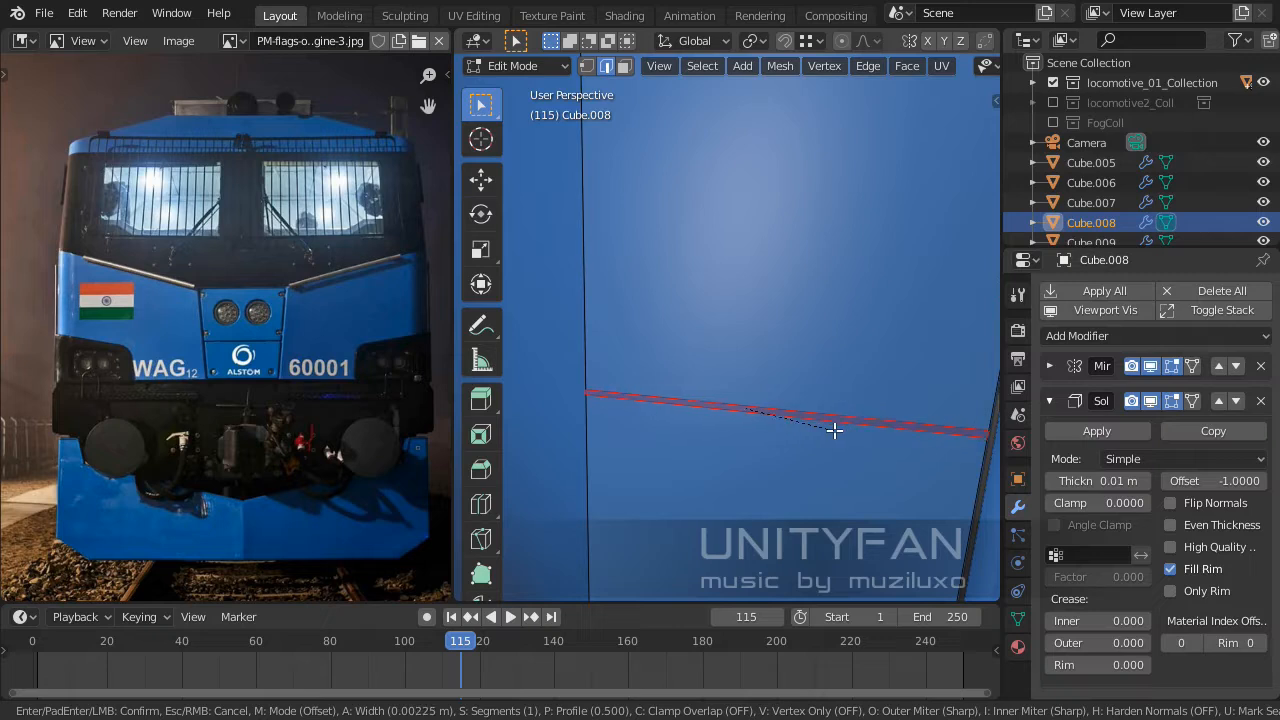
pyautogui.click(834, 430)
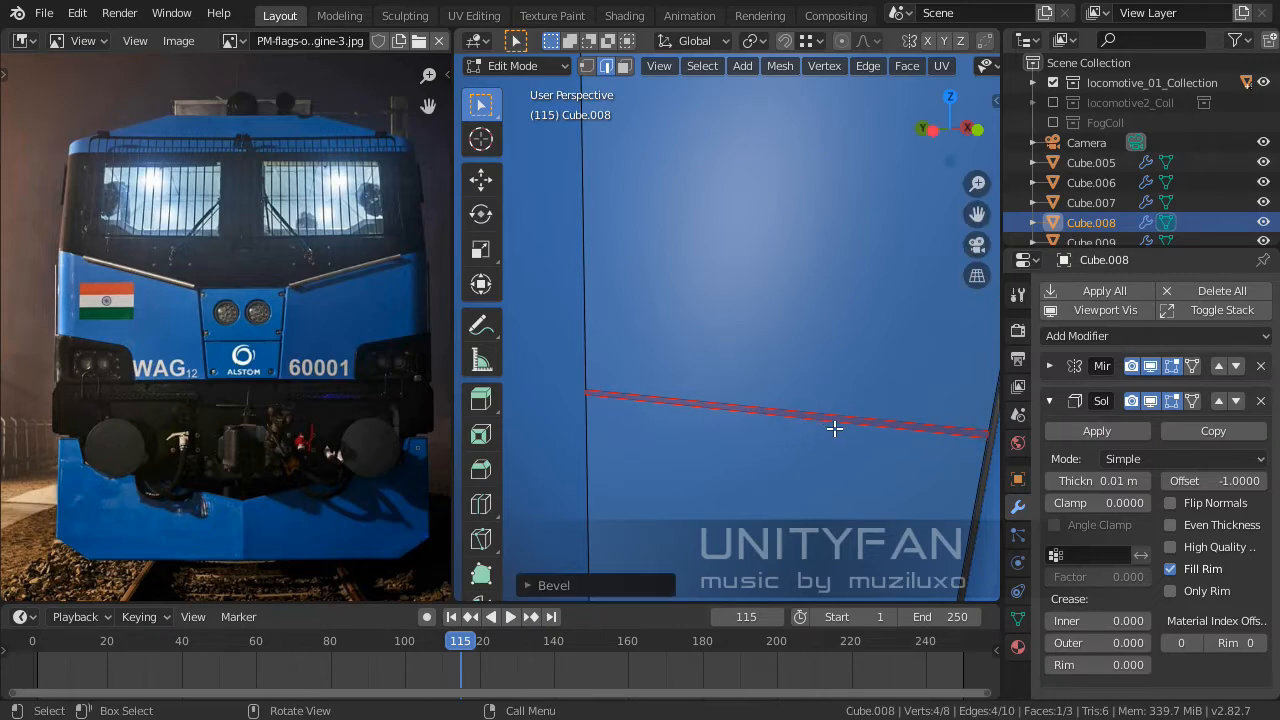
# Delete the thin beveled face to open a narrow gap between the centre panel's upper and lower parts.
pyautogui.click(626, 68)
pyautogui.press('x')
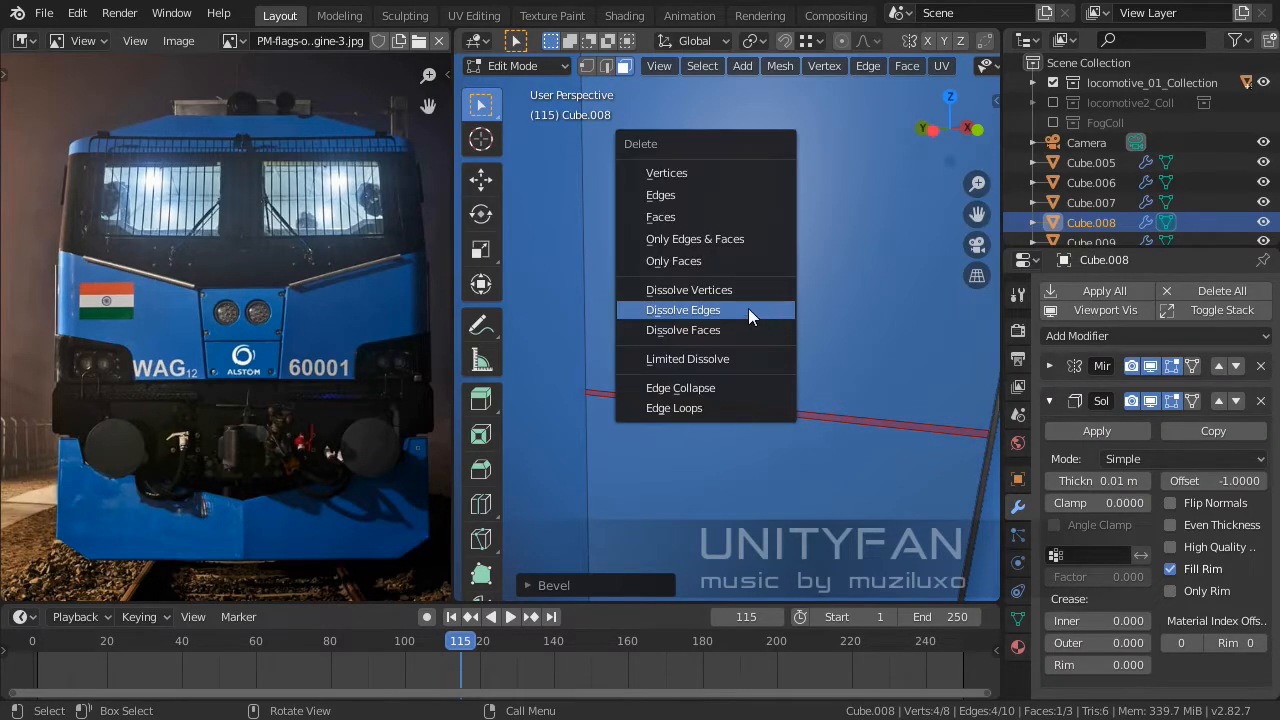
pyautogui.click(688, 208)
pyautogui.moveTo(748, 308)
pyautogui.mouseDown(button='middle')
pyautogui.moveTo(819, 346)
pyautogui.moveTo(800, 323)
pyautogui.moveTo(757, 314)
pyautogui.mouseUp(button='middle')
pyautogui.press('Tab')
pyautogui.scroll(3, 770, 345)
# Level the edge above the gap by scaling its two vertices along the global Z axis.
pyautogui.press('Tab')
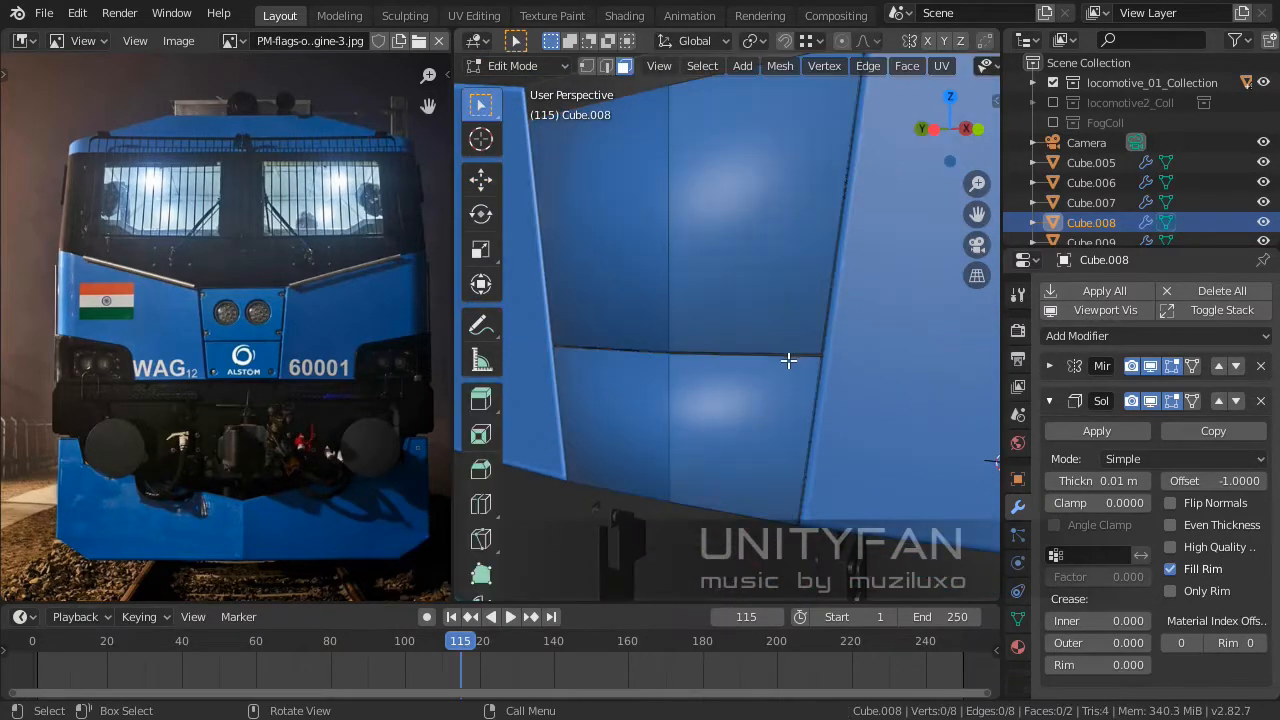
pyautogui.scroll(4, 789, 357)
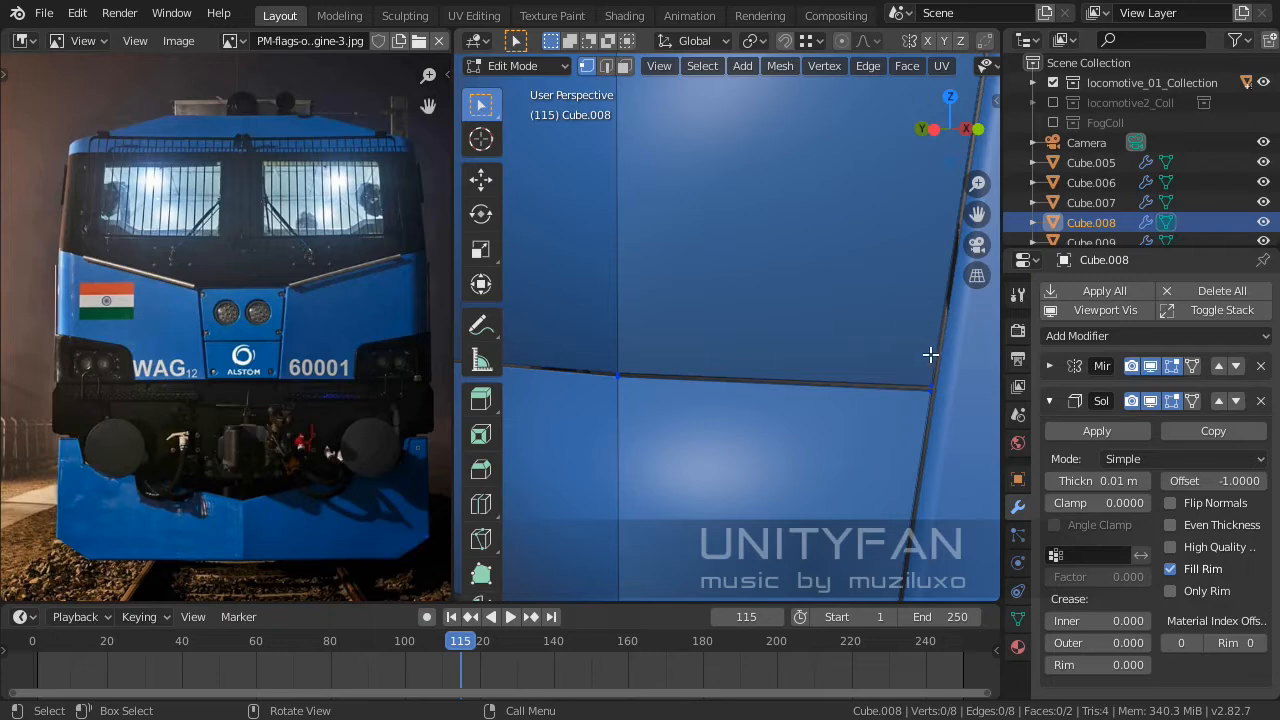
pyautogui.keyDown('shift'); pyautogui.click(631, 346); pyautogui.keyUp('shift')
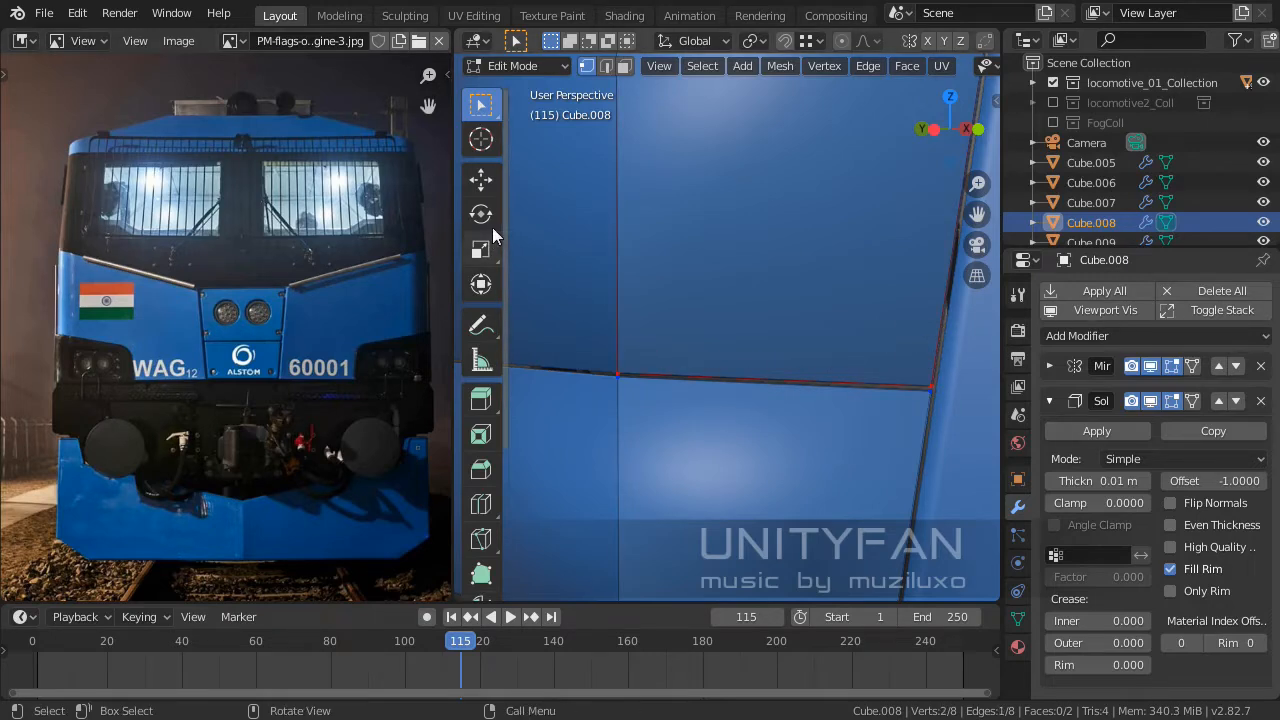
pyautogui.click(481, 179)
pyautogui.press('s')
pyautogui.press('z')
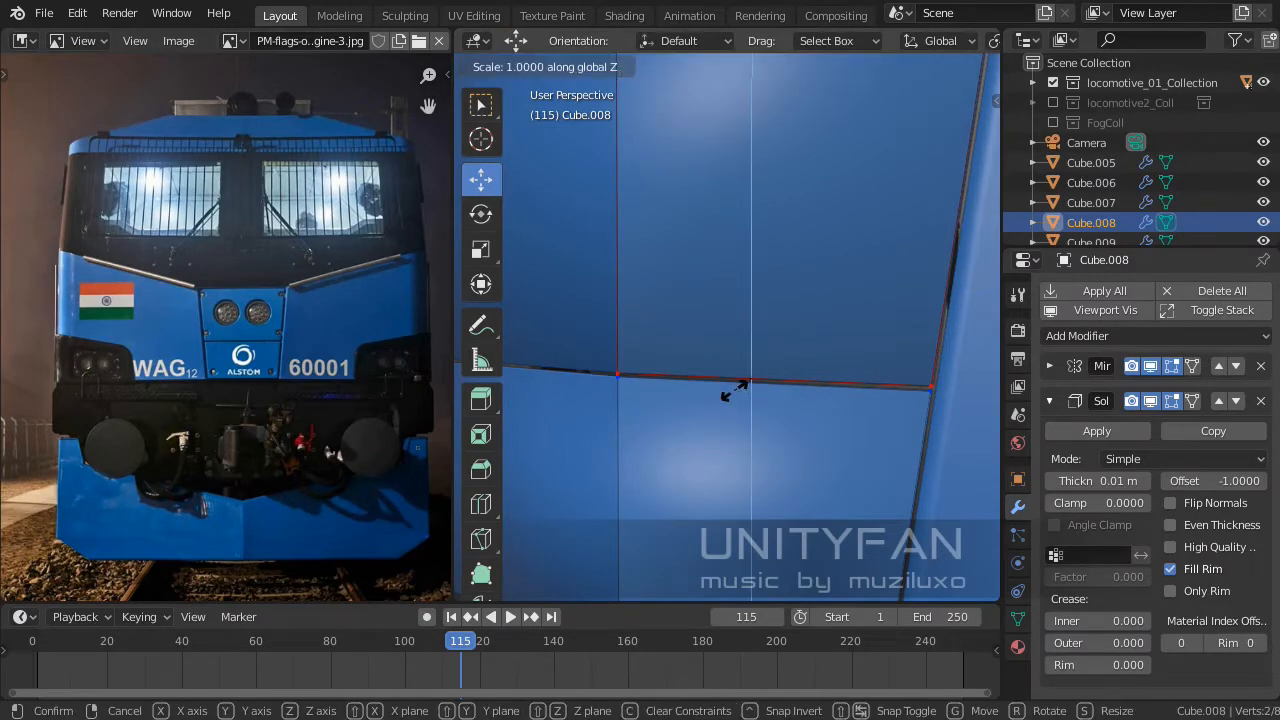
pyautogui.click(735, 390)
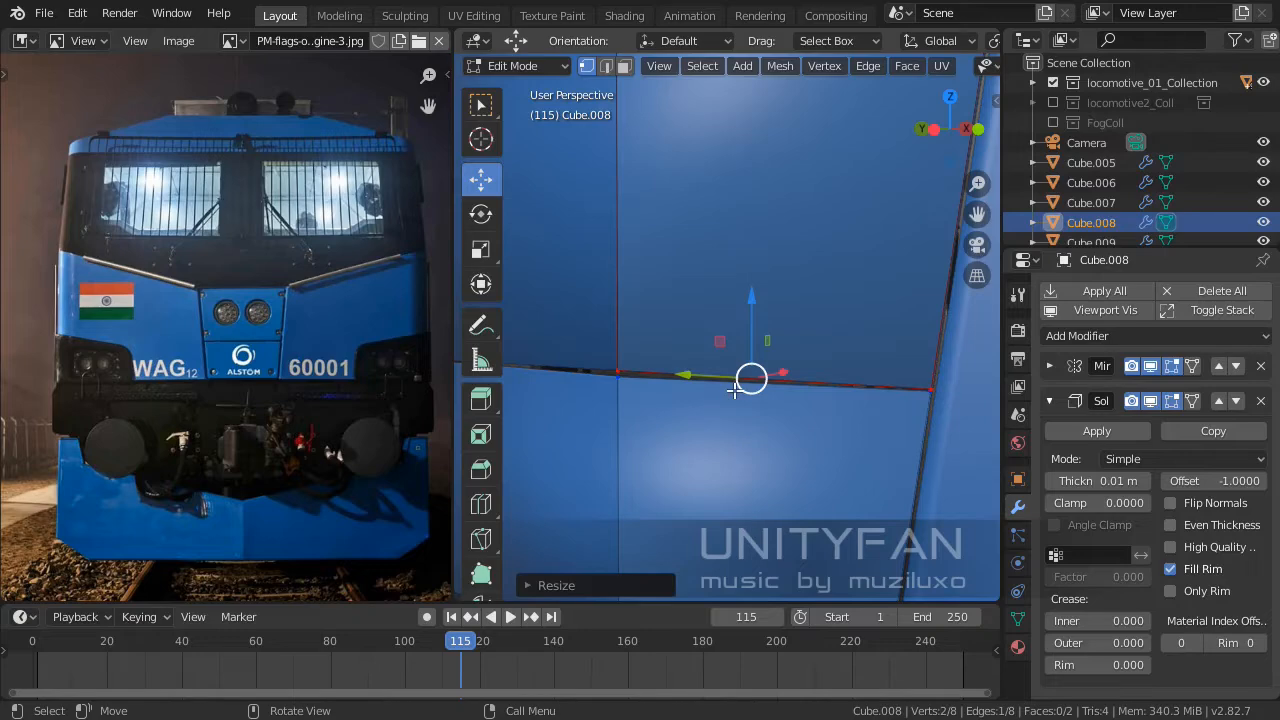
# Flatten the edge below the gap by scaling its two vertices to 0 along Z.
pyautogui.click(627, 391)
pyautogui.moveTo(676, 392); pyautogui.dragTo(784, 394, button='middle')
pyautogui.scroll(2, 694, 380)
pyautogui.keyDown('shift'); pyautogui.click(803, 377); pyautogui.keyUp('shift')
pyautogui.press('s')
pyautogui.press('z')
pyautogui.press('0')
pyautogui.press('Return')
pyautogui.scroll(-5, 785, 404)
pyautogui.press('Tab')
pyautogui.scroll(3, 712, 395)
pyautogui.scroll(3, 694, 424)
pyautogui.scroll(2, 710, 428)
# Separate the centre panel's lower face into its own object and select that object.
pyautogui.press('Tab')
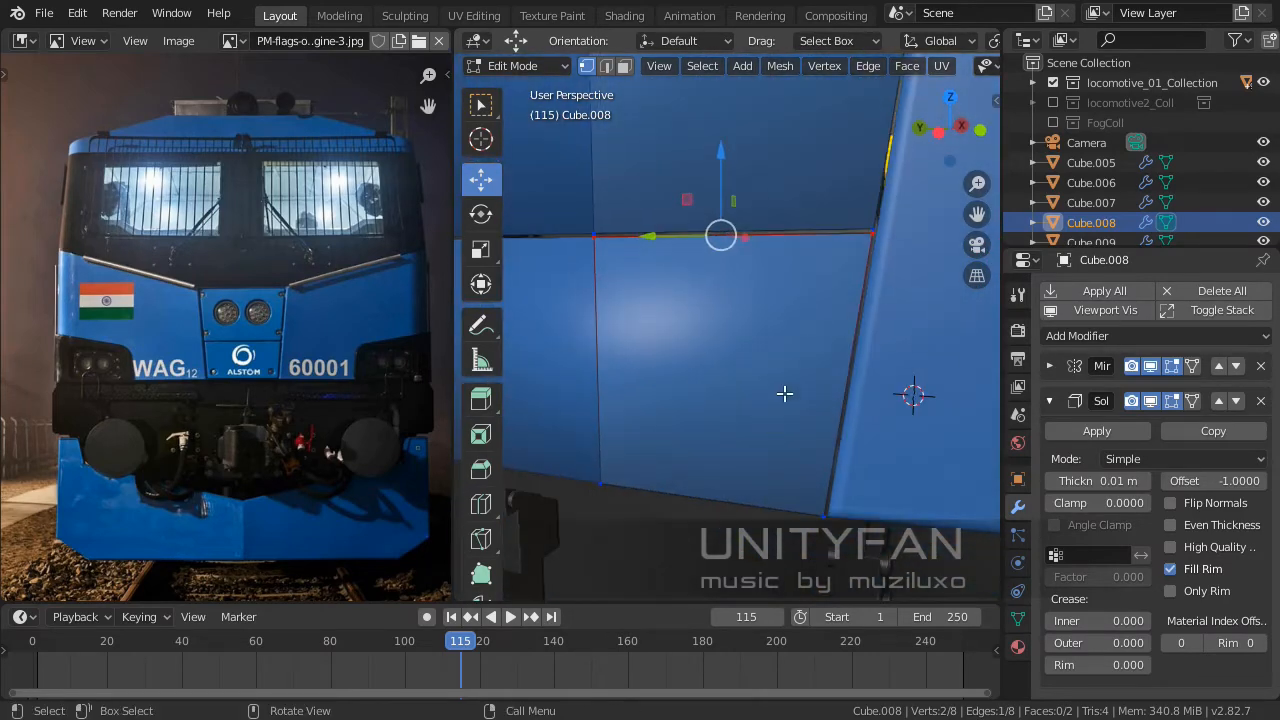
pyautogui.click(626, 66)
pyautogui.click(792, 393)
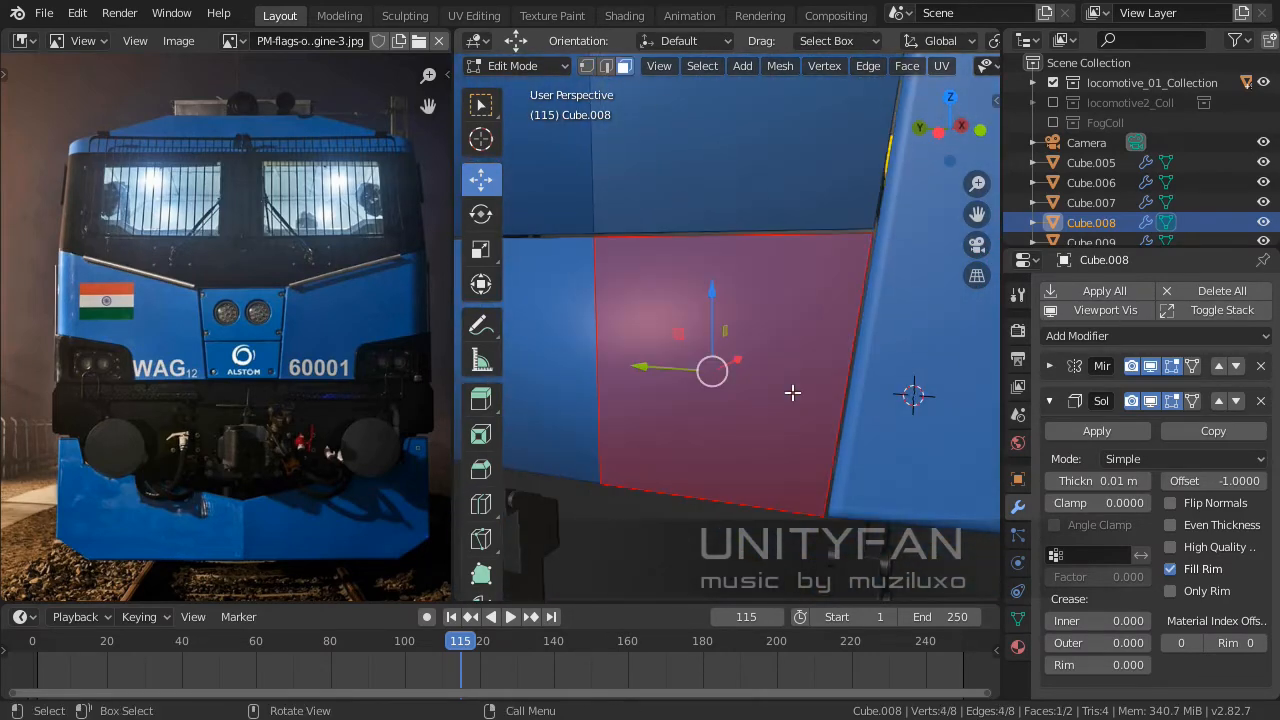
pyautogui.moveTo(792, 393)
pyautogui.mouseDown(button='middle')
pyautogui.moveTo(811, 403)
pyautogui.moveTo(709, 412)
pyautogui.moveTo(802, 408)
pyautogui.moveTo(783, 408)
pyautogui.mouseUp(button='middle')
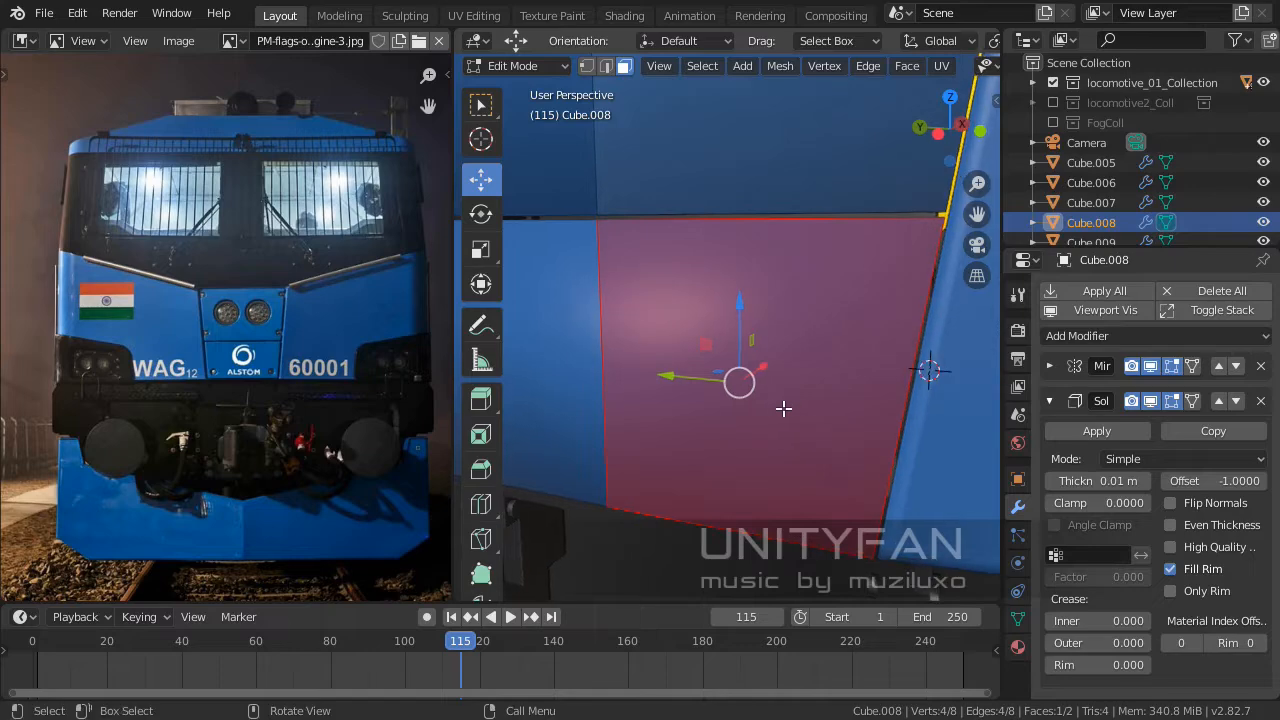
pyautogui.press('p')
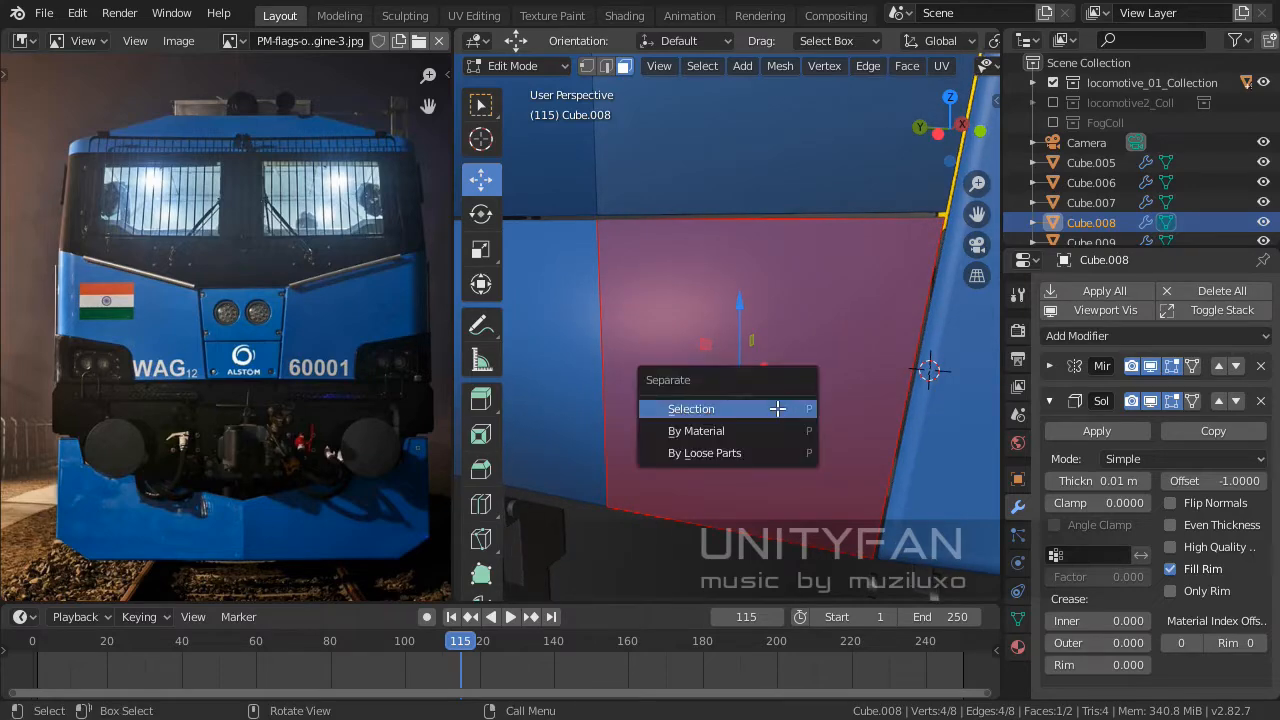
pyautogui.click(783, 408)
pyautogui.press('Tab')
pyautogui.click(777, 408)
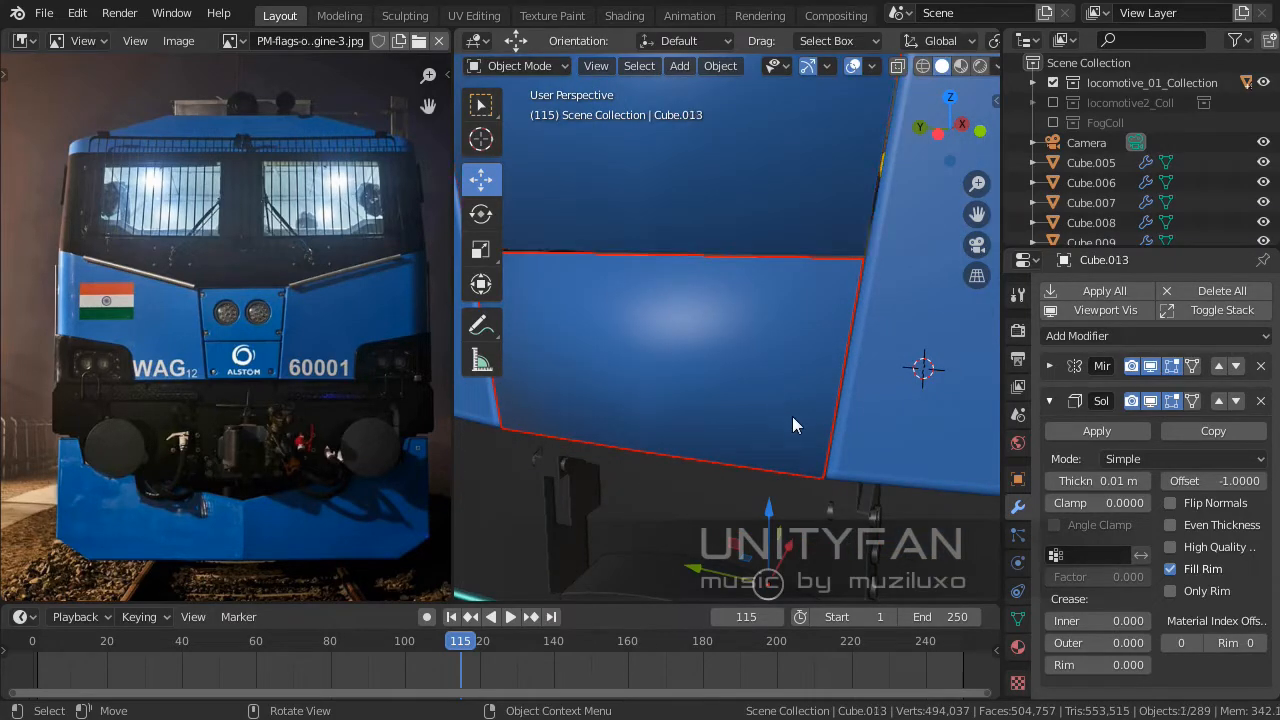
# Add a loop cut across the lower centre panel, close to its upper edge.
pyautogui.moveTo(792, 416)
pyautogui.mouseDown(button='middle')
pyautogui.moveTo(753, 344)
pyautogui.moveTo(801, 412)
pyautogui.moveTo(808, 360)
pyautogui.moveTo(775, 366)
pyautogui.moveTo(772, 412)
pyautogui.mouseUp(button='middle')
pyautogui.scroll(4, 753, 344)
pyautogui.press('Tab')
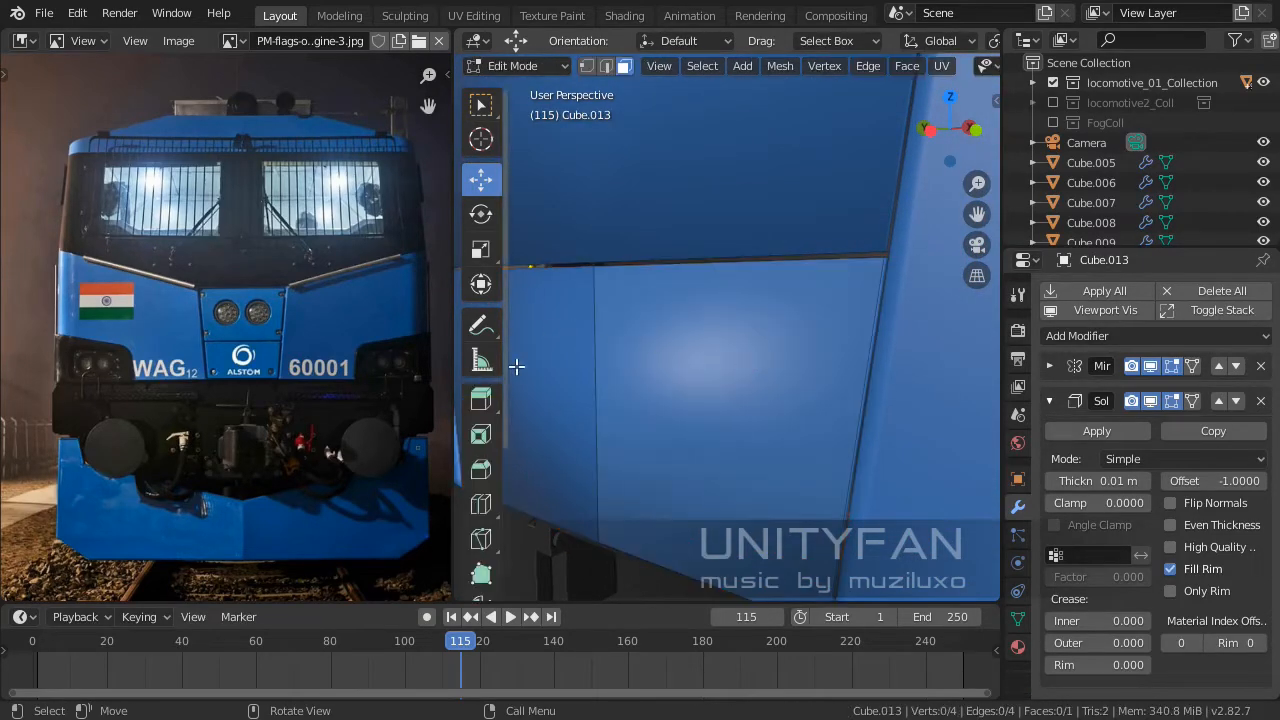
pyautogui.click(481, 503)
pyautogui.moveTo(606, 424); pyautogui.dragTo(666, 300)
pyautogui.moveTo(666, 300); pyautogui.dragTo(771, 386, button='middle')
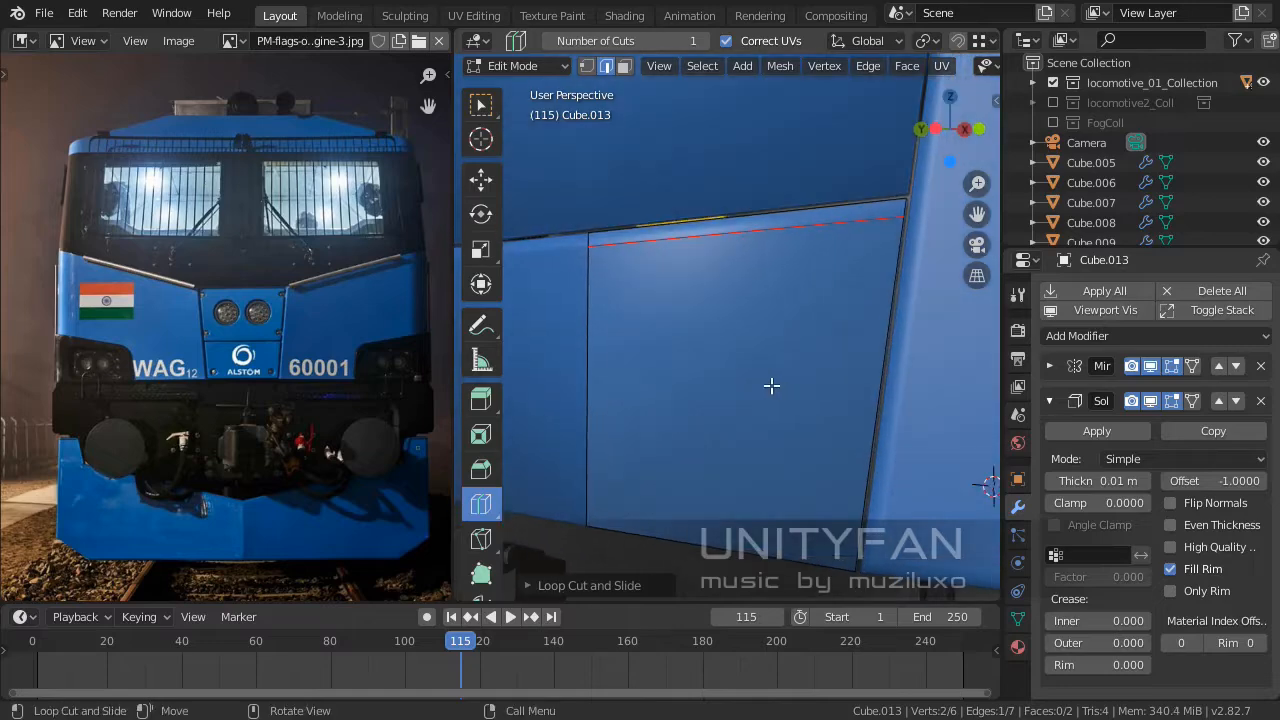
# Try to add a second loop cut near the bottom edge of the lower centre panel.
pyautogui.moveTo(757, 326); pyautogui.dragTo(779, 361, button='middle')
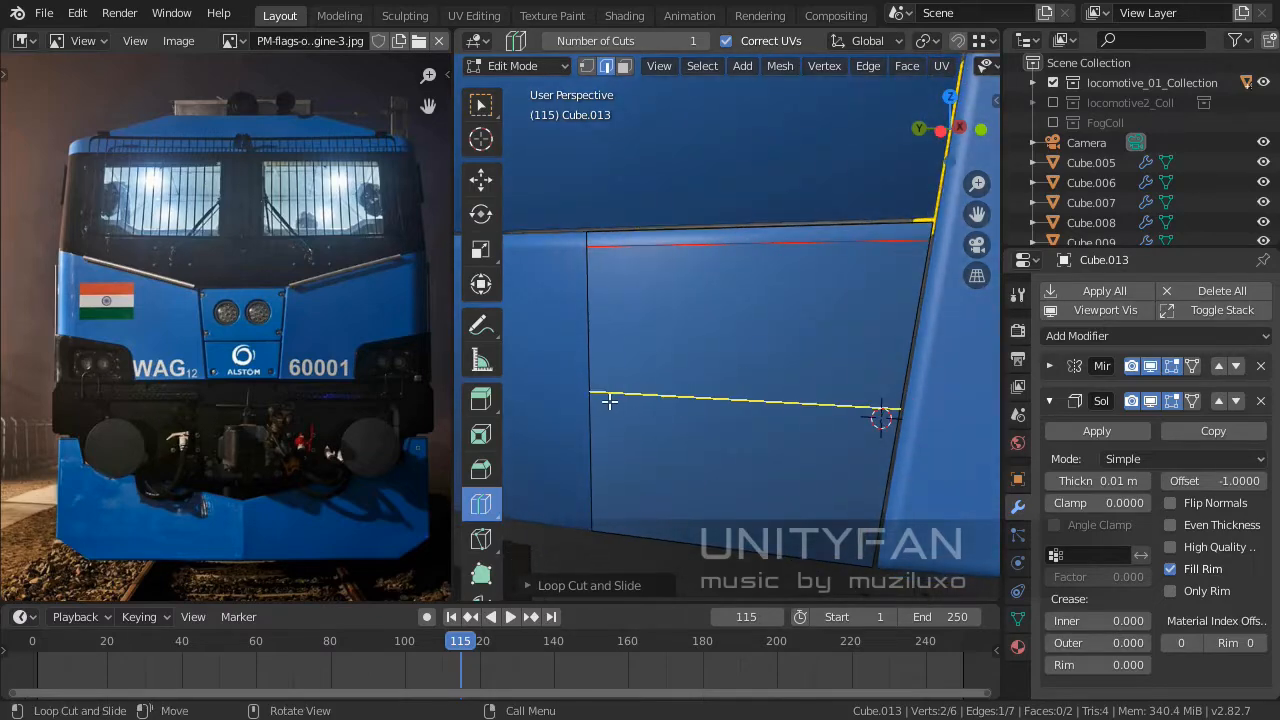
pyautogui.press('g')
pyautogui.click(637, 546)
pyautogui.hotkey('ctrl', 'z')
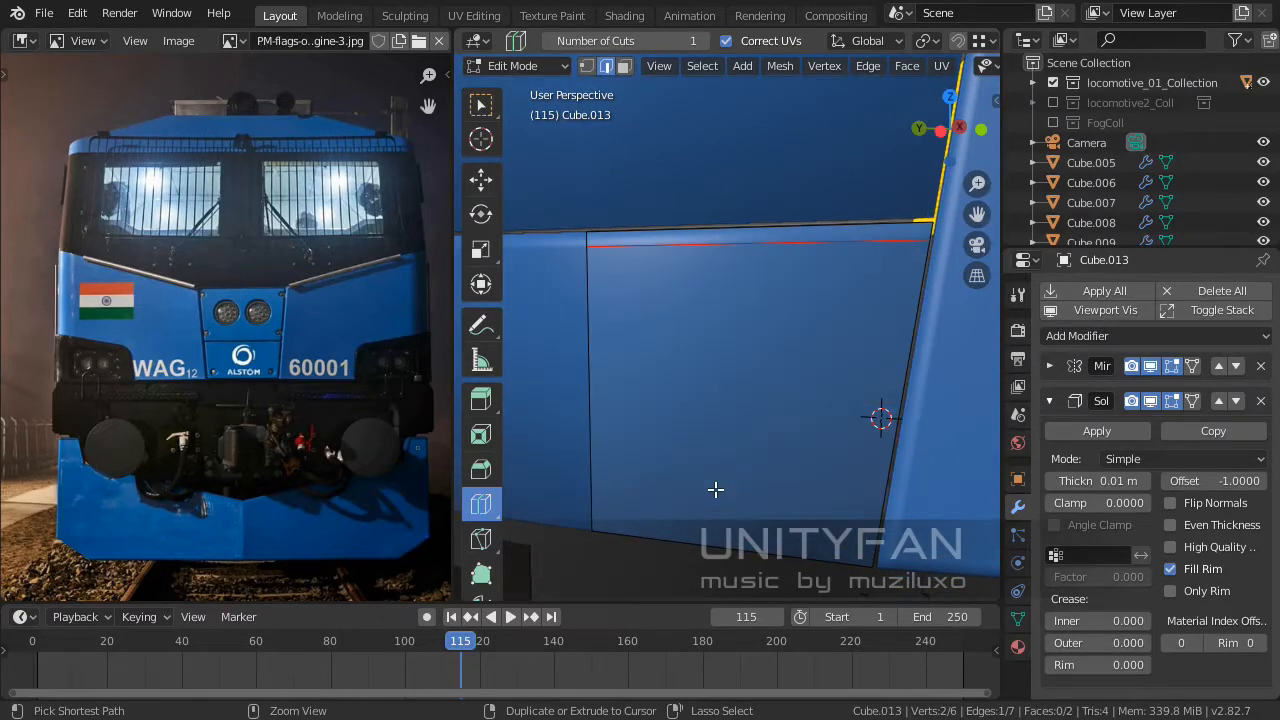
pyautogui.moveTo(714, 491); pyautogui.dragTo(713, 396, button='middle')
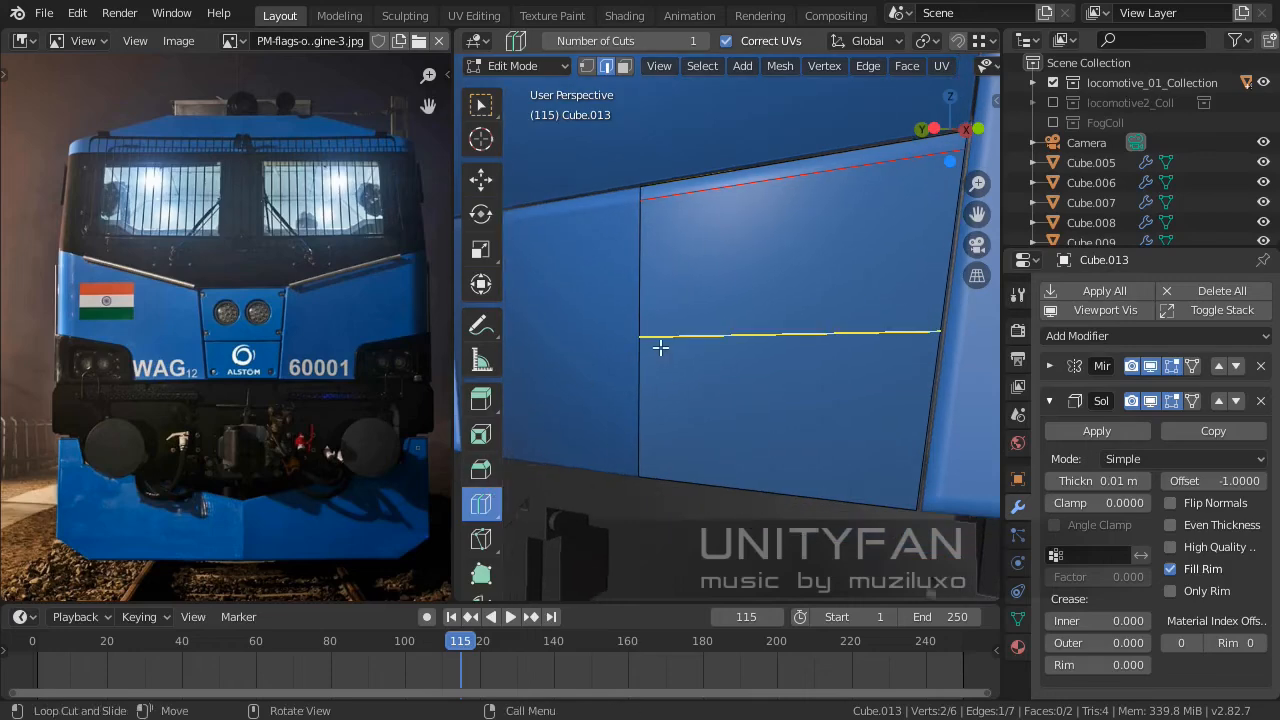
# Add loop cuts across the lower centre panel, one close to its lower edge and one close to its slanted outer edge.
pyautogui.moveTo(660, 346); pyautogui.dragTo(677, 465)
pyautogui.moveTo(860, 443); pyautogui.dragTo(747, 369, button='middle')
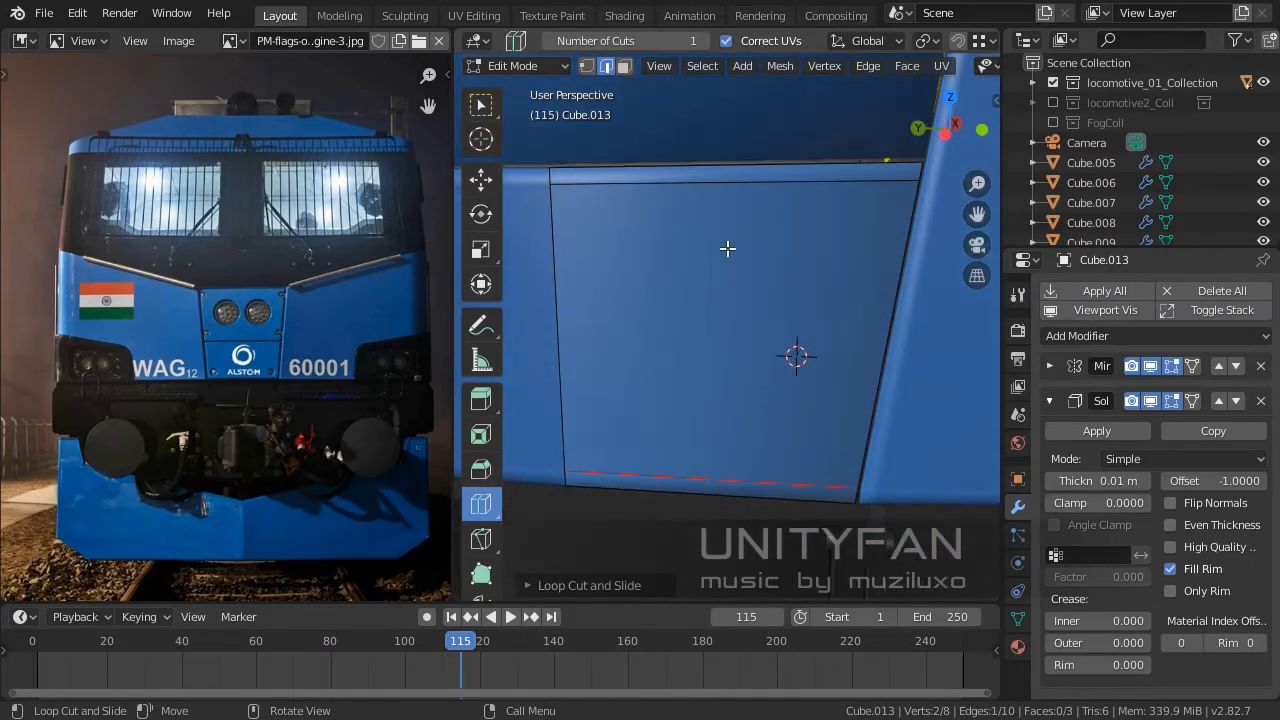
pyautogui.moveTo(580, 203); pyautogui.dragTo(902, 203)
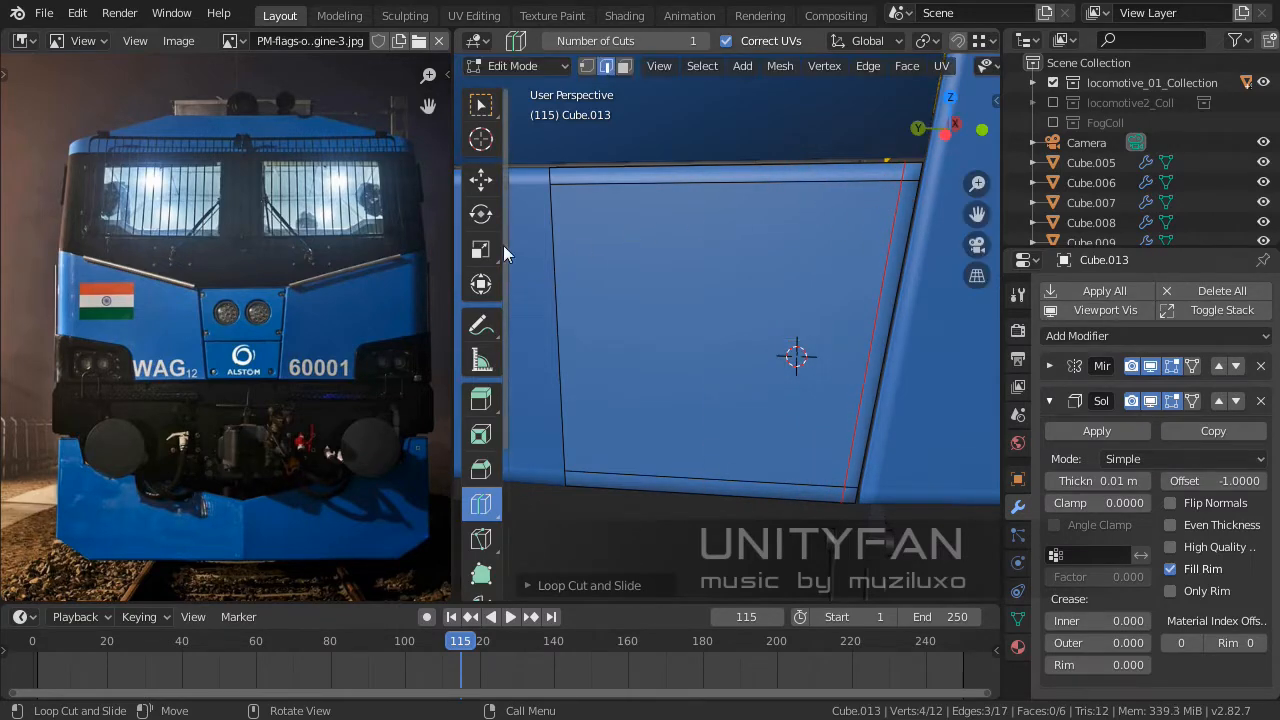
# Move the short edge at the lower centre panel's bottom outer corner slightly along Y.
pyautogui.click(480, 178)
pyautogui.moveTo(526, 196); pyautogui.dragTo(757, 337, button='middle')
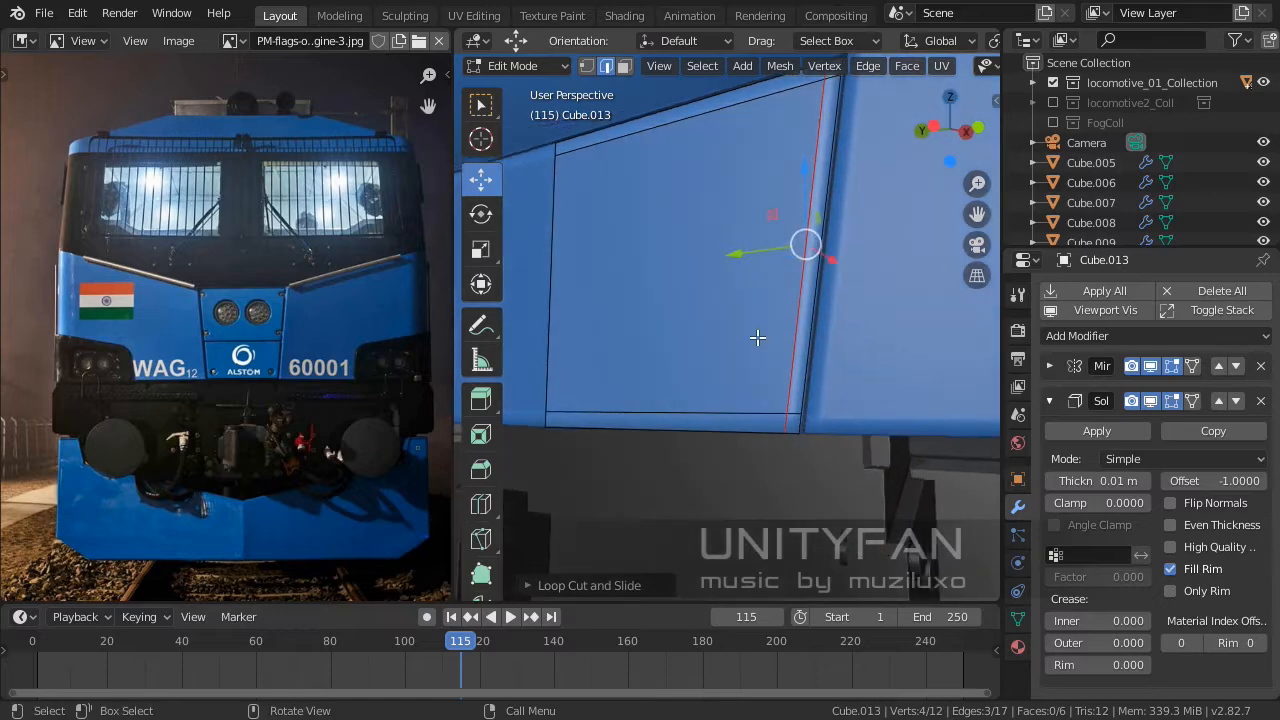
pyautogui.scroll(3, 760, 345)
pyautogui.keyDown('shift'); pyautogui.moveTo(766, 383); pyautogui.dragTo(790, 388, button='middle'); pyautogui.keyUp('shift')
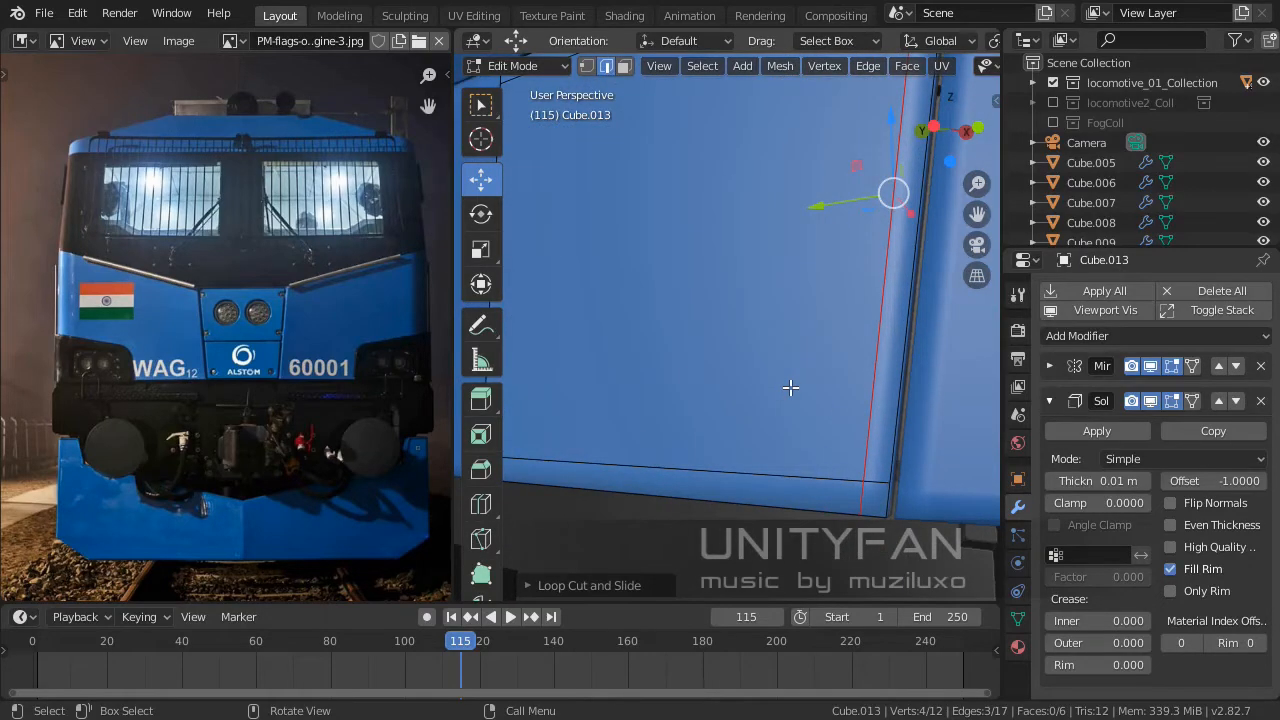
pyautogui.click(750, 480)
pyautogui.keyDown('shift'); pyautogui.click(866, 478); pyautogui.keyUp('shift')
pyautogui.moveTo(770, 455); pyautogui.dragTo(720, 357, button='middle')
pyautogui.moveTo(720, 357); pyautogui.dragTo(717, 371)
pyautogui.moveTo(771, 403); pyautogui.dragTo(748, 383, button='middle')
pyautogui.click(748, 384)
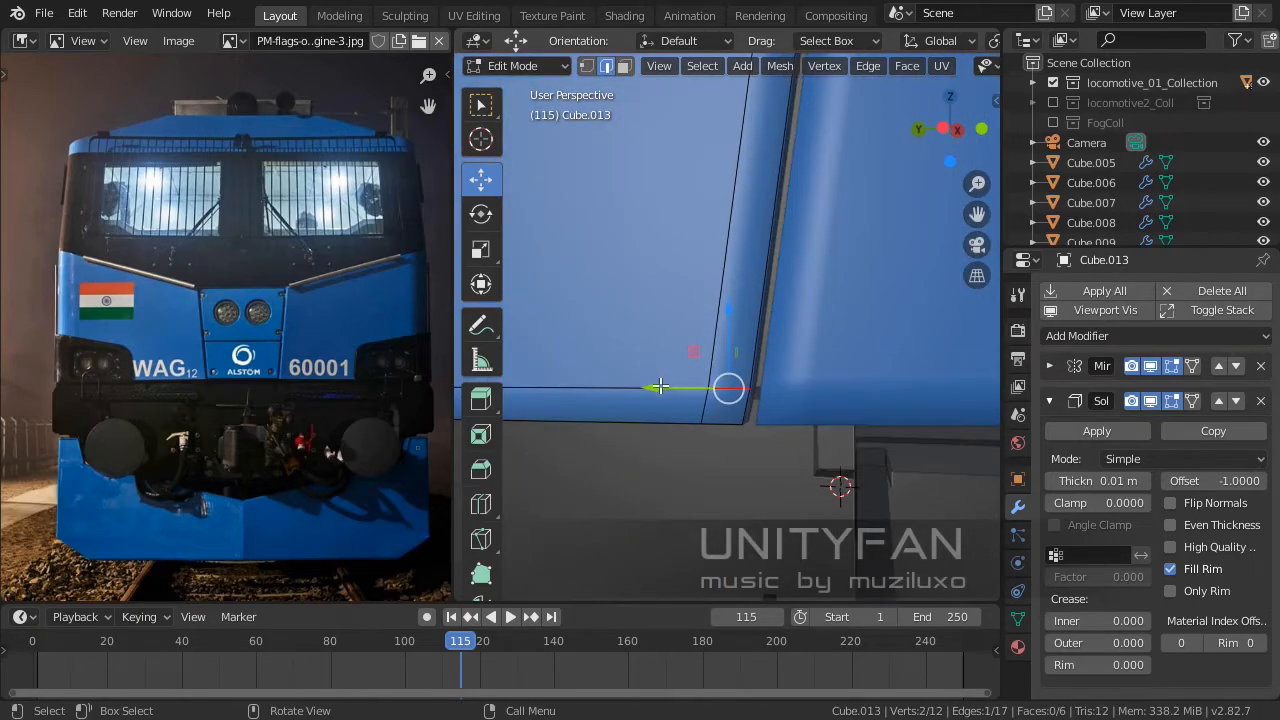
pyautogui.moveTo(660, 387); pyautogui.dragTo(655, 383)
# In left orthographic view, knife-cut a corner outline from the panel's lower edge up and across to its slanted outer edge.
pyautogui.moveTo(655, 383); pyautogui.dragTo(737, 429, button='middle')
pyautogui.press('KP_1')
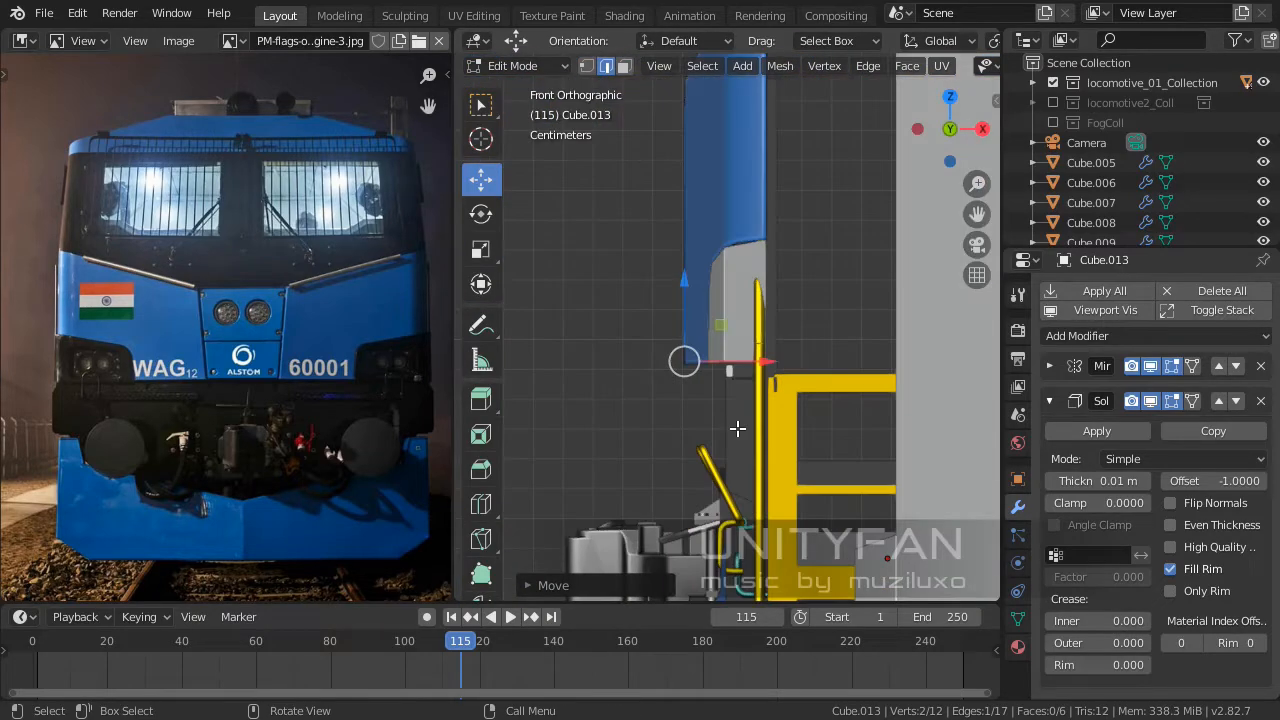
pyautogui.press('KP_3')
pyautogui.press('ctrl+KP_3')
pyautogui.press('ctrl+KP_1')
pyautogui.press('ctrl+KP_3')
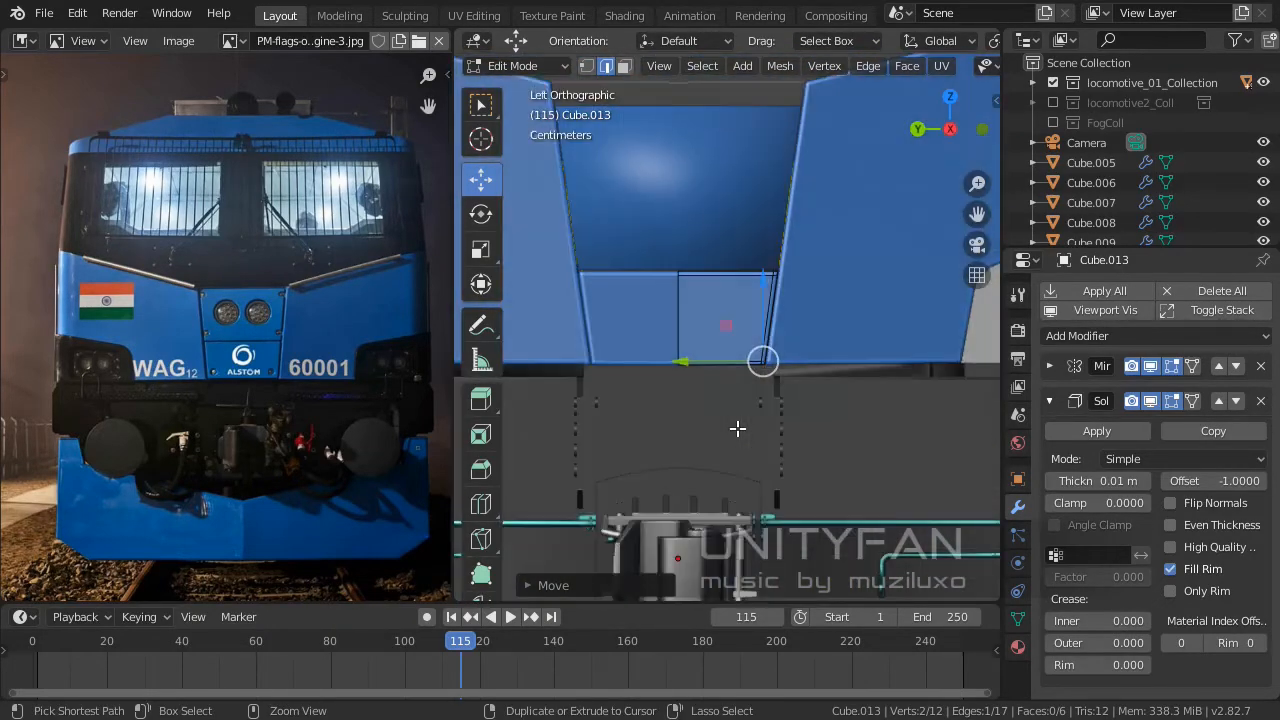
pyautogui.scroll(5, 740, 426)
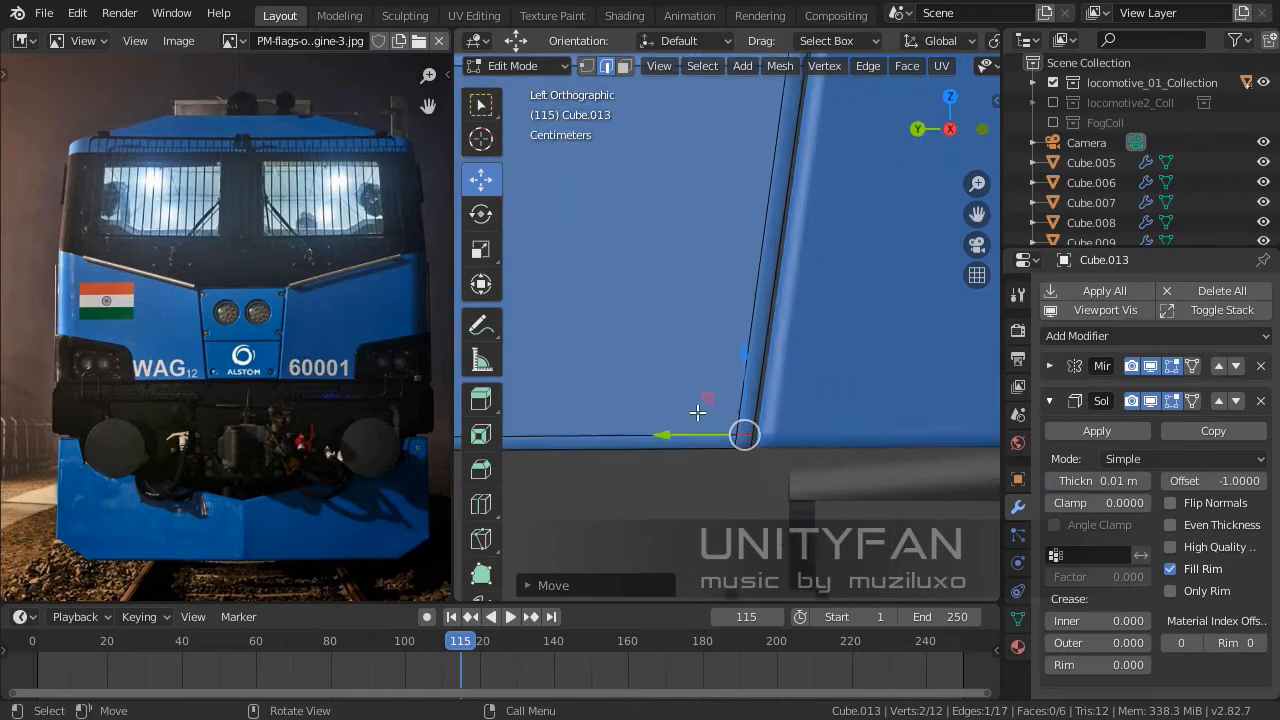
pyautogui.scroll(4, 697, 412)
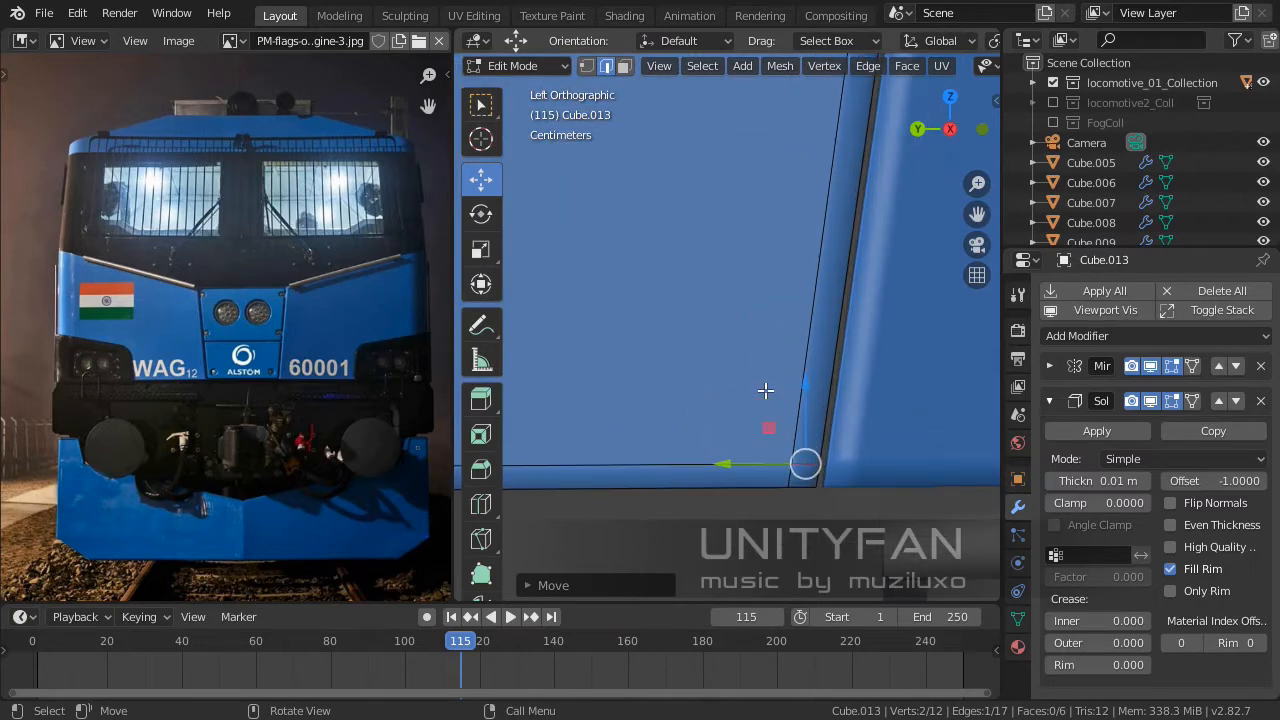
pyautogui.press('k')
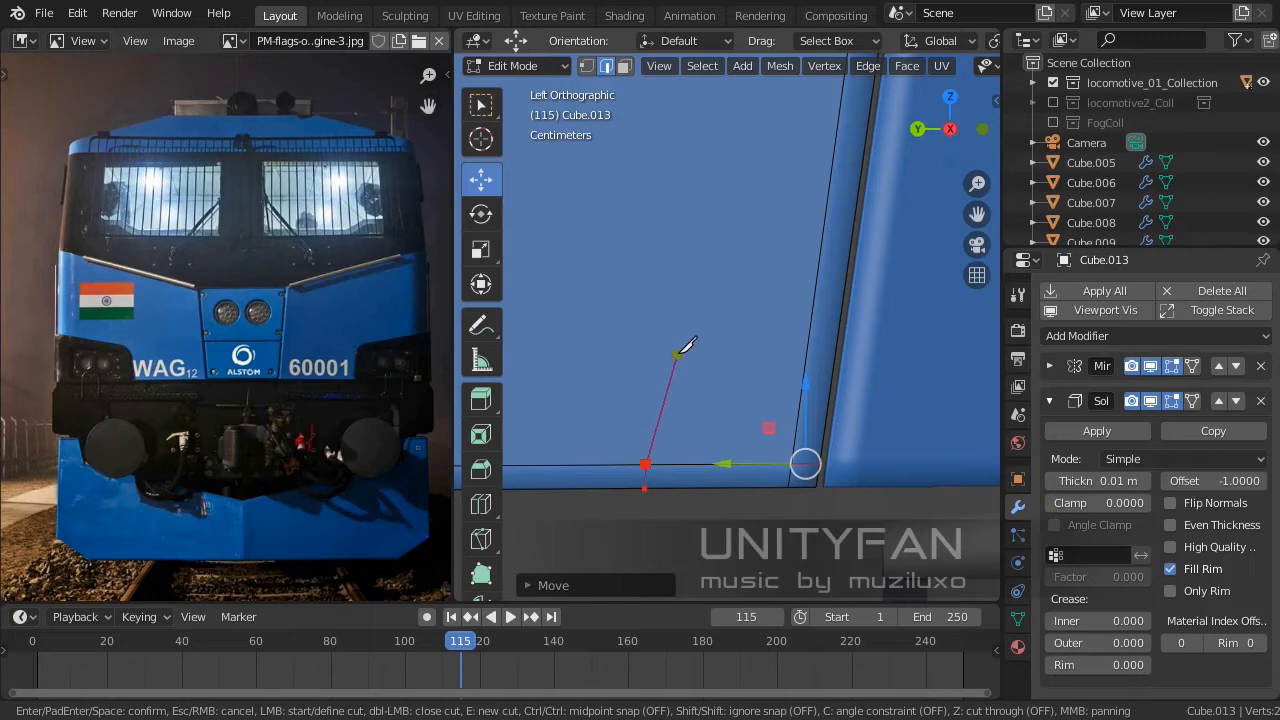
pyautogui.click(806, 354)
pyautogui.press('Return')
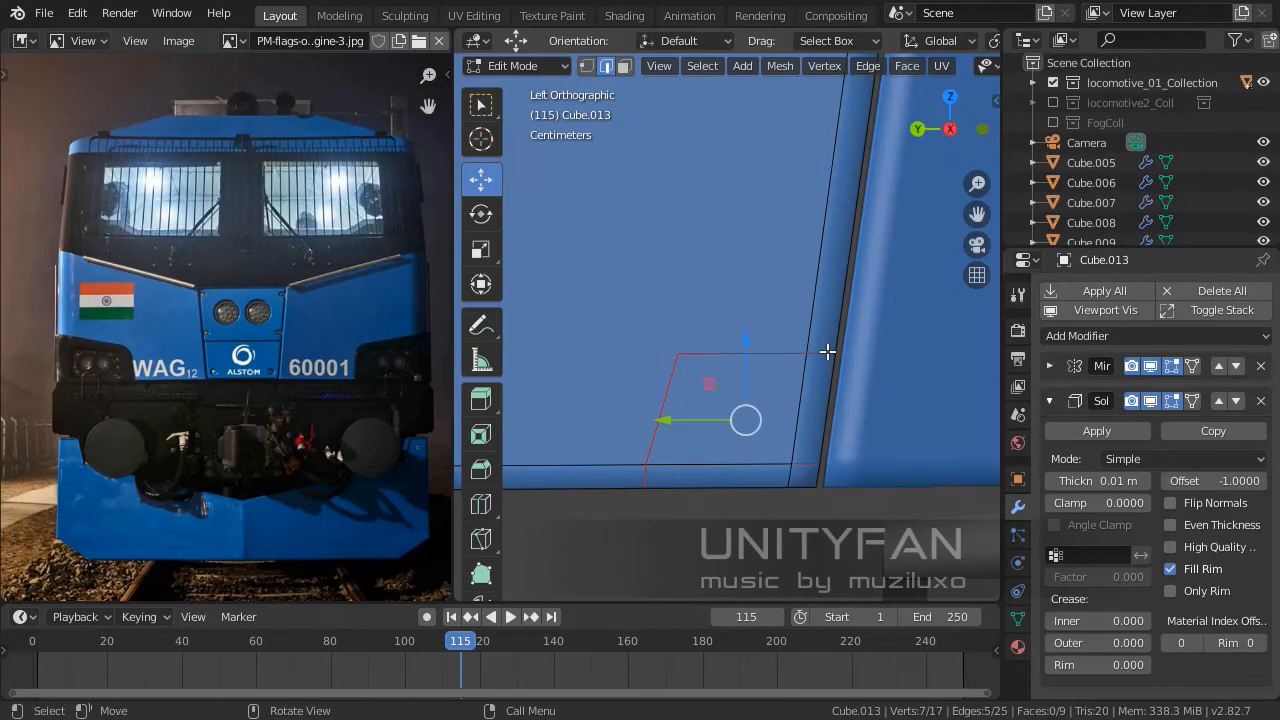
# Knife-cut a short diagonal across the upper inner corner of the new outline.
pyautogui.scroll(-3, 790, 360)
pyautogui.moveTo(707, 373)
pyautogui.keyDown('shift'); pyautogui.mouseDown(button='middle')
pyautogui.moveTo(729, 371)
pyautogui.moveTo(694, 374)
pyautogui.mouseUp(button='middle'); pyautogui.keyUp('shift')
pyautogui.scroll(4, 729, 371)
pyautogui.scroll(1, 692, 379)
pyautogui.press('k')
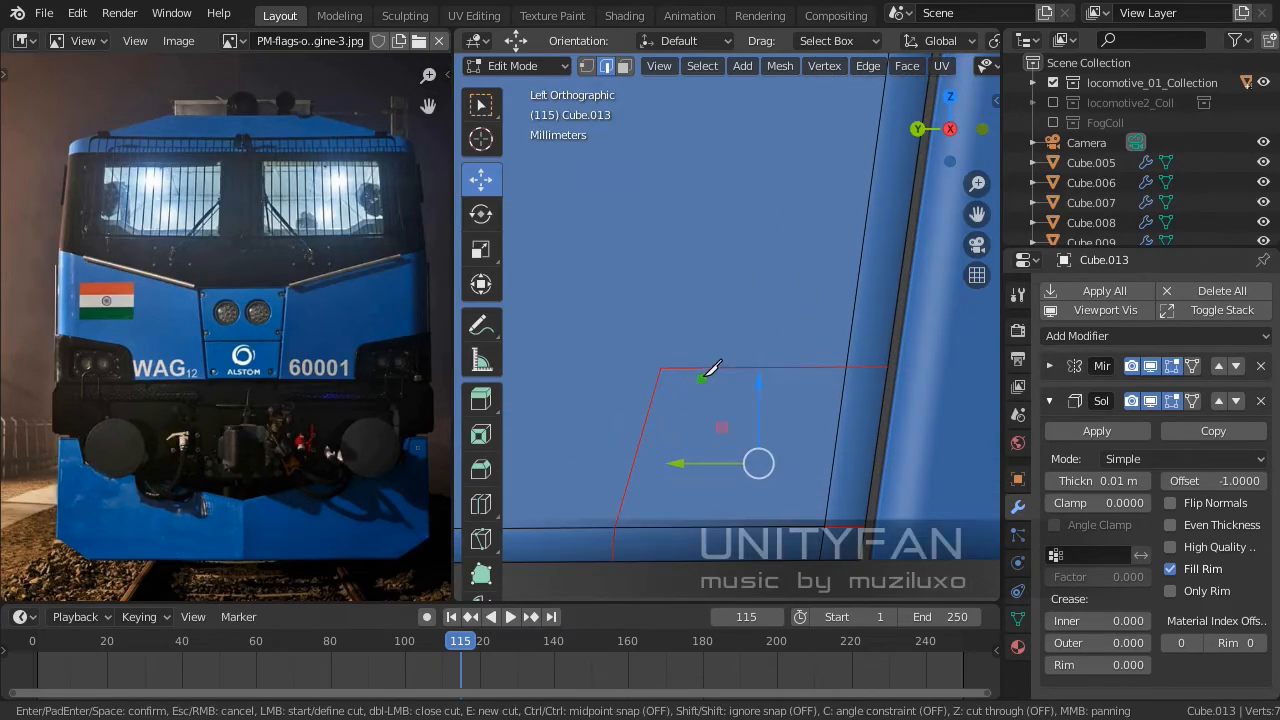
pyautogui.click(649, 408)
pyautogui.click(712, 368)
pyautogui.press('Return')
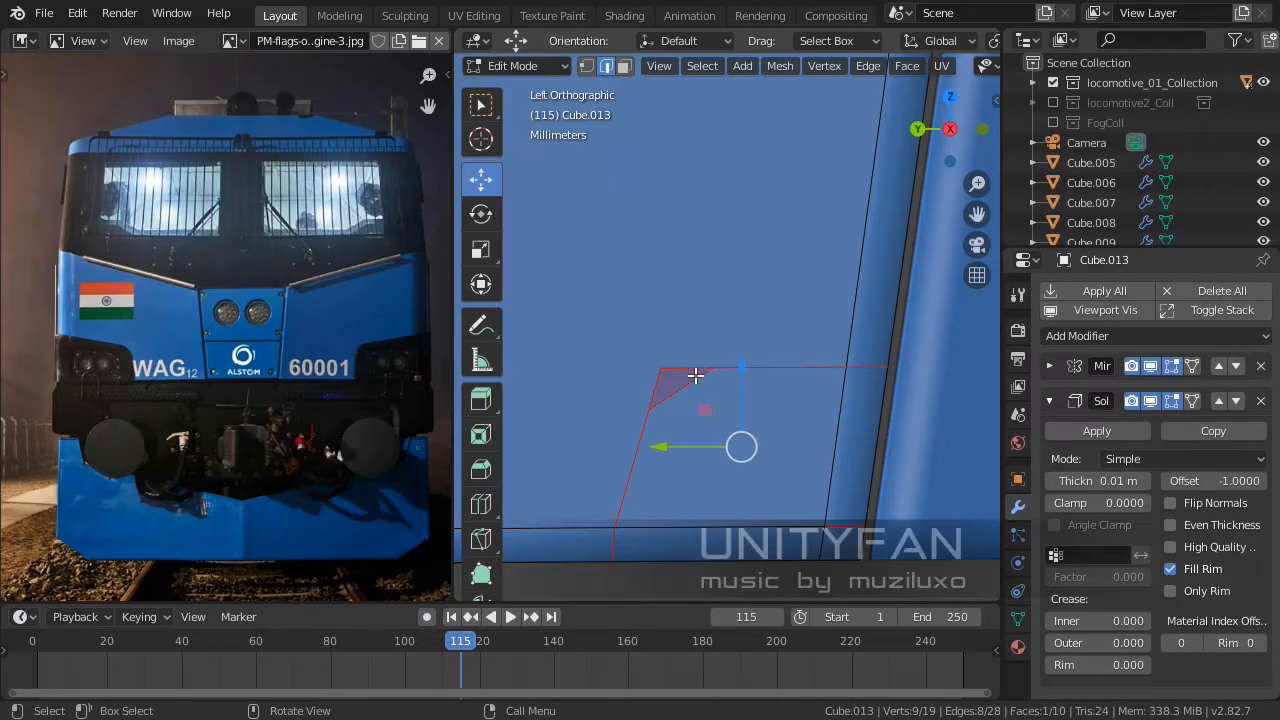
# Knife-cut a horizontal edge from the diagonal's lower end to the panel's vertical centre edge.
pyautogui.scroll(-2, 695, 375)
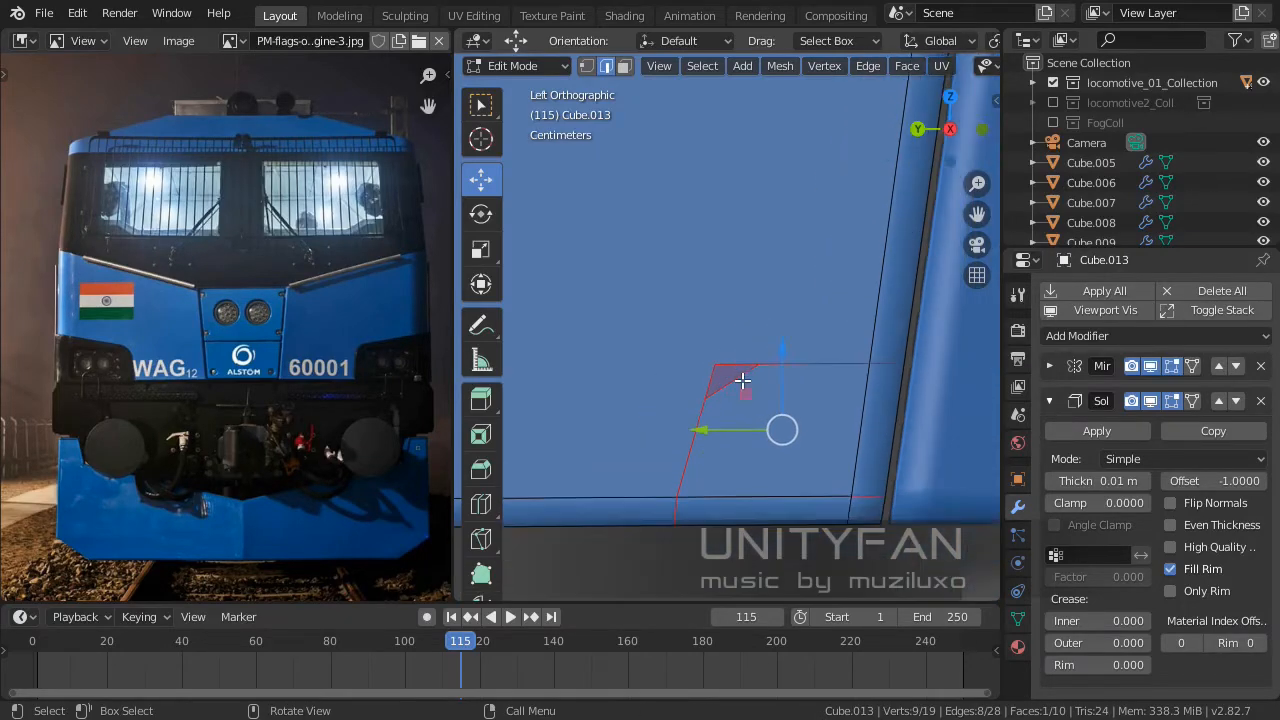
pyautogui.scroll(-1, 742, 380)
pyautogui.click(587, 67)
pyautogui.scroll(-4, 744, 376)
pyautogui.keyDown('shift'); pyautogui.moveTo(746, 379); pyautogui.dragTo(845, 401, button='middle'); pyautogui.keyUp('shift')
pyautogui.press('k')
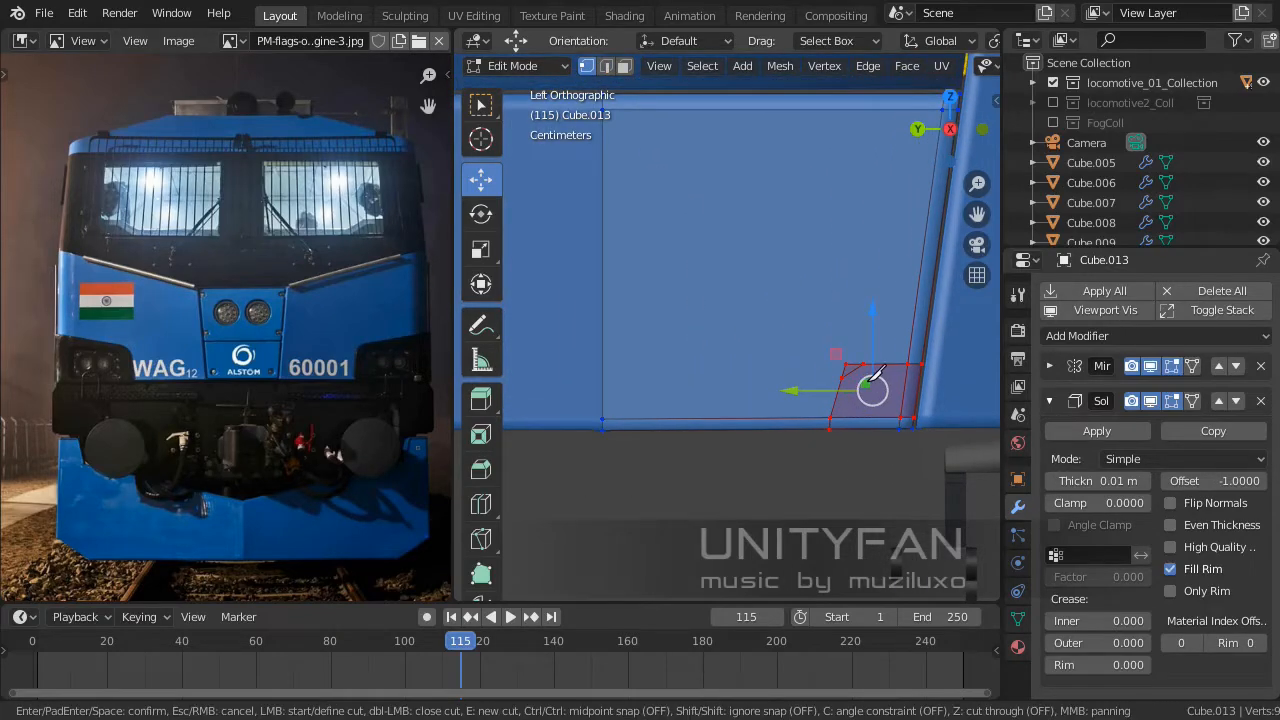
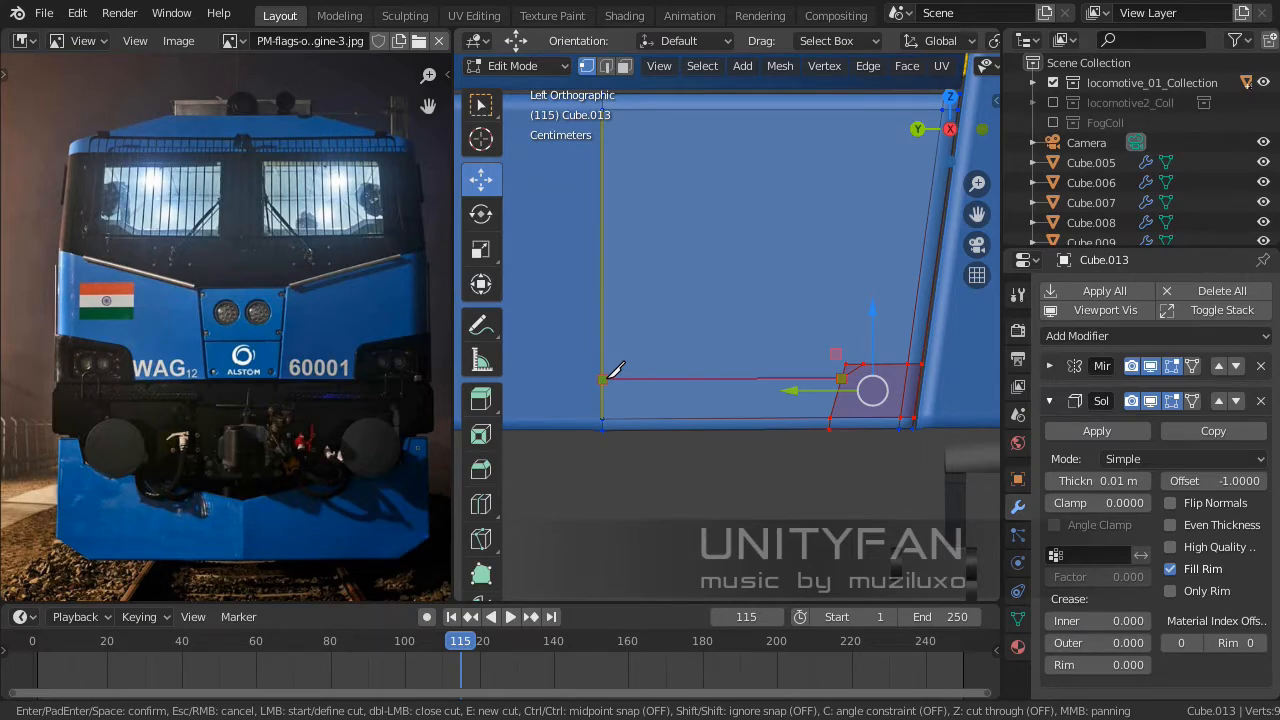
pyautogui.click(602, 378)
pyautogui.scroll(2, 700, 410)
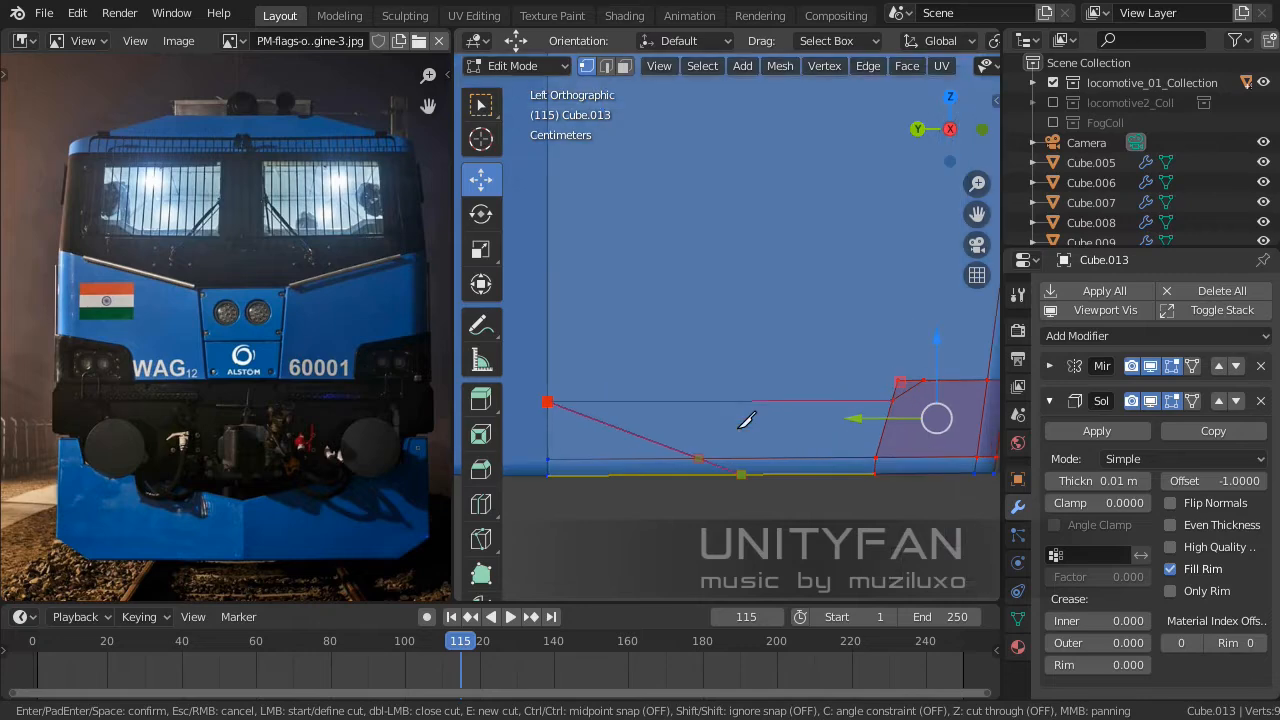
pyautogui.press('Return')
# Knife-cut an edge from the diagonal's upper end up to the panel's top edge.
pyautogui.scroll(-3, 650, 364)
pyautogui.keyDown('shift'); pyautogui.moveTo(737, 385); pyautogui.dragTo(625, 378, button='middle'); pyautogui.keyUp('shift')
pyautogui.scroll(4, 723, 377)
pyautogui.keyDown('shift'); pyautogui.moveTo(735, 360); pyautogui.dragTo(765, 474, button='middle'); pyautogui.keyUp('shift')
pyautogui.press('k')
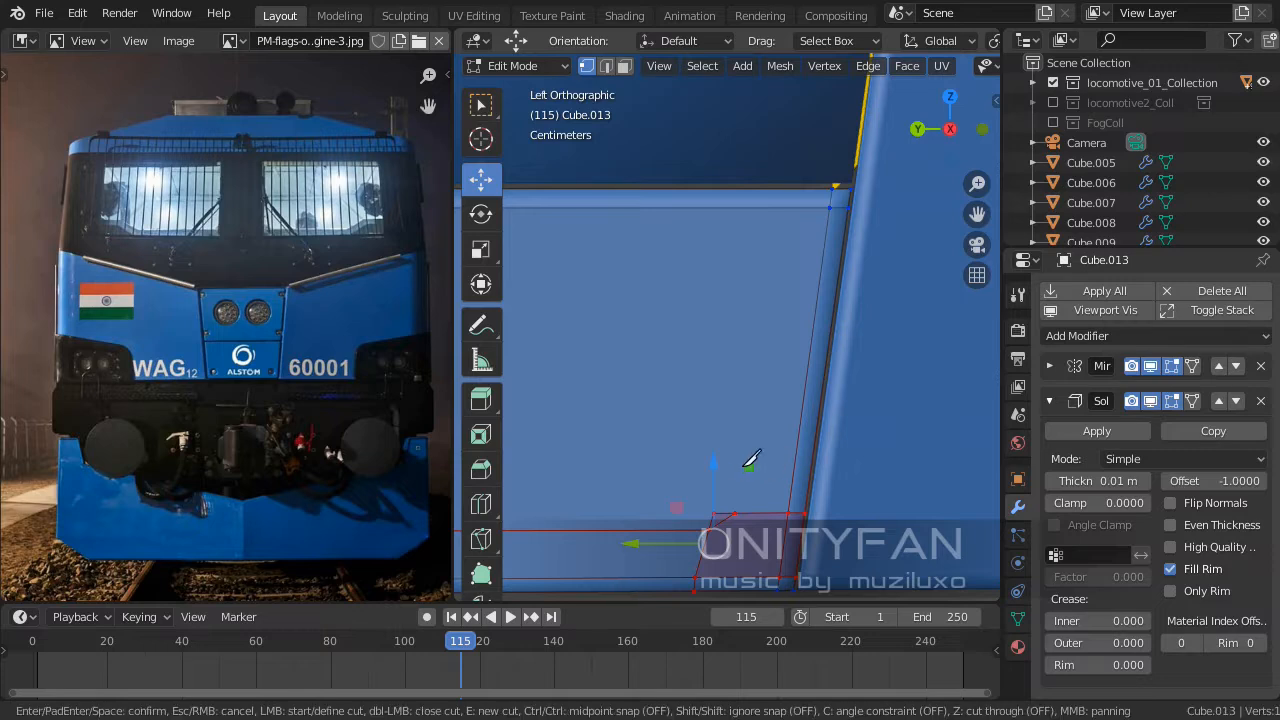
pyautogui.click(769, 188)
pyautogui.press('Return')
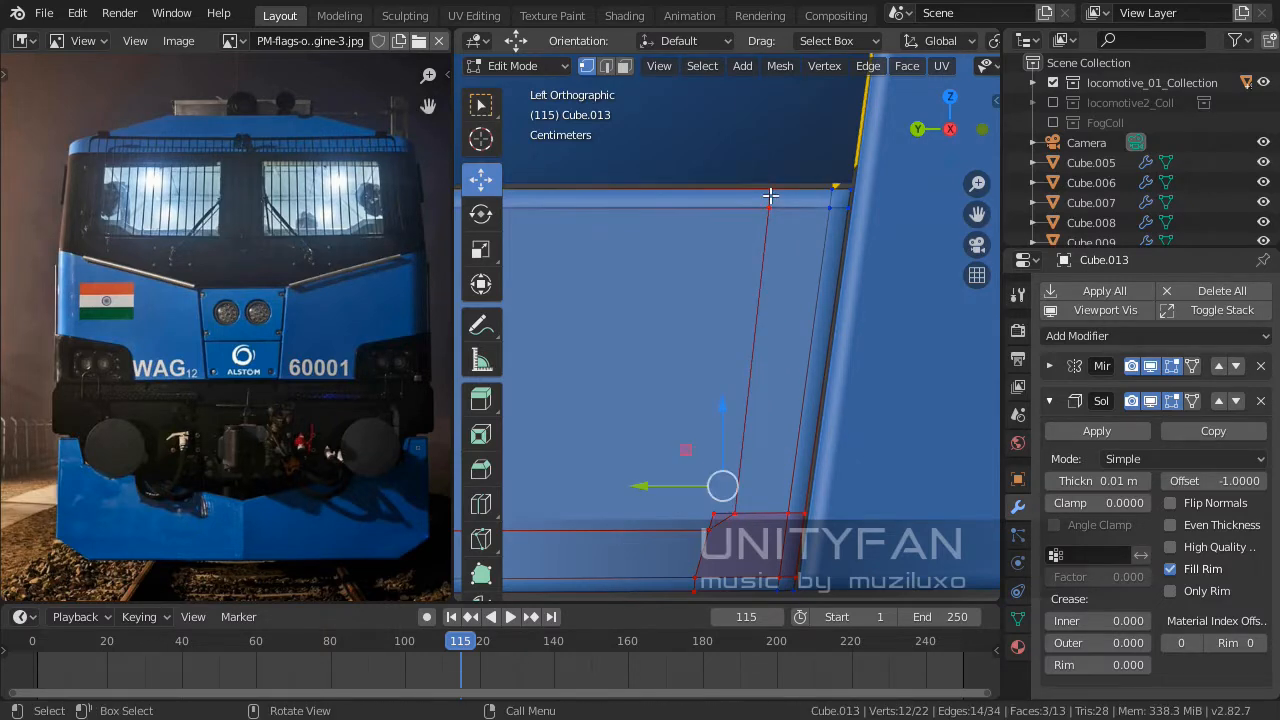
# Dissolve the sharp corner vertex of the outline outside the diagonal cut.
pyautogui.scroll(-1, 751, 262)
pyautogui.keyDown('shift'); pyautogui.moveTo(731, 401); pyautogui.dragTo(760, 289, button='middle'); pyautogui.keyUp('shift')
pyautogui.scroll(3, 772, 318)
pyautogui.click(771, 354)
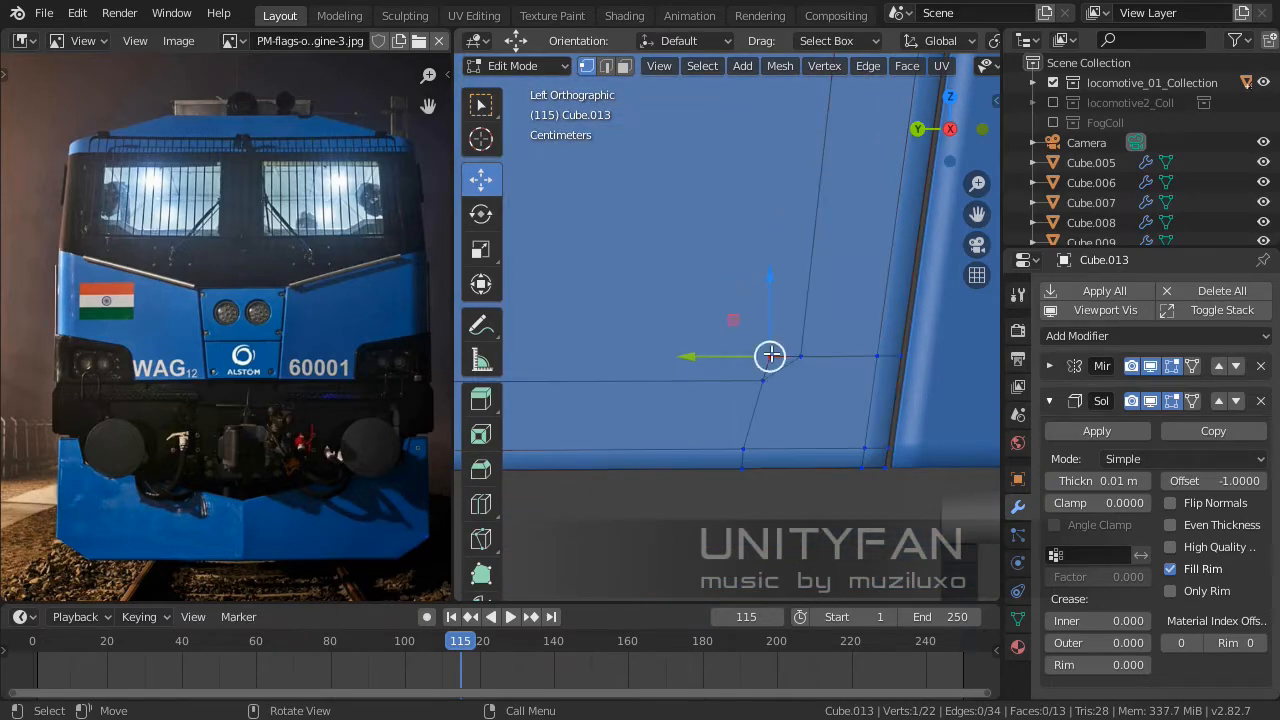
pyautogui.scroll(3, 772, 354)
pyautogui.keyDown('shift'); pyautogui.moveTo(793, 360); pyautogui.dragTo(694, 377, button='middle'); pyautogui.keyUp('shift')
pyautogui.scroll(3, 694, 377)
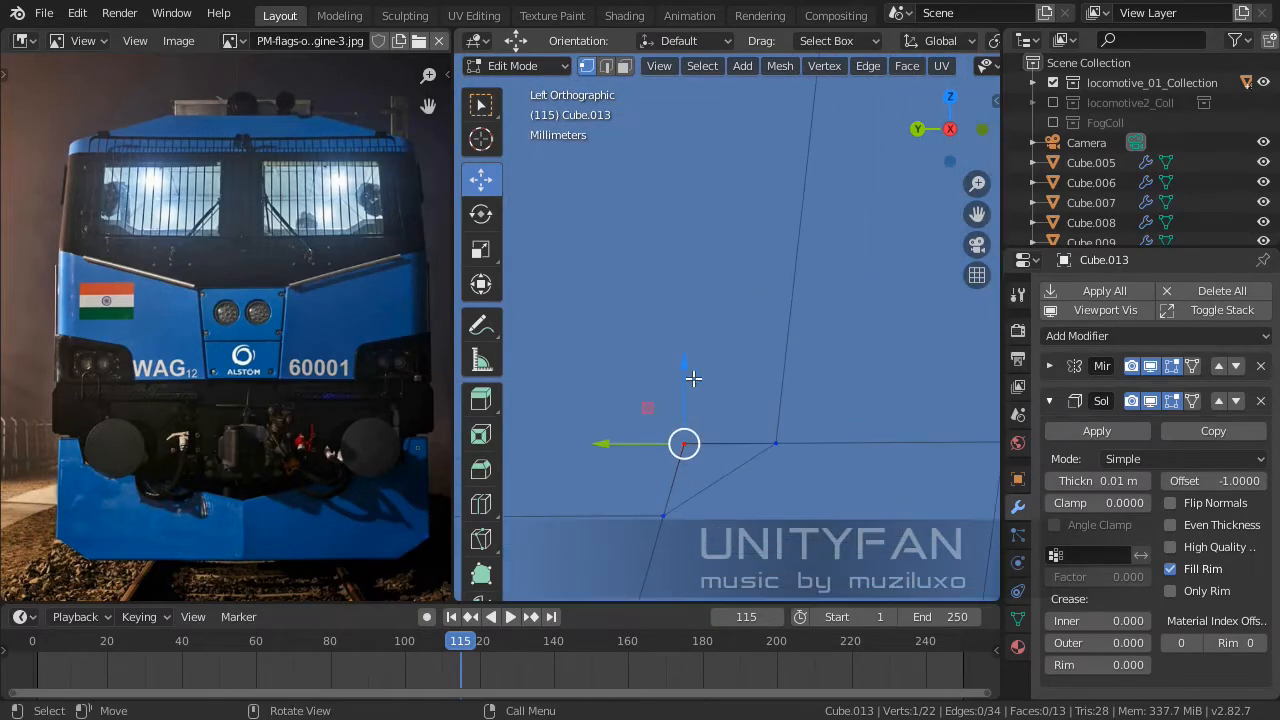
pyautogui.press('x')
pyautogui.click(633, 452)
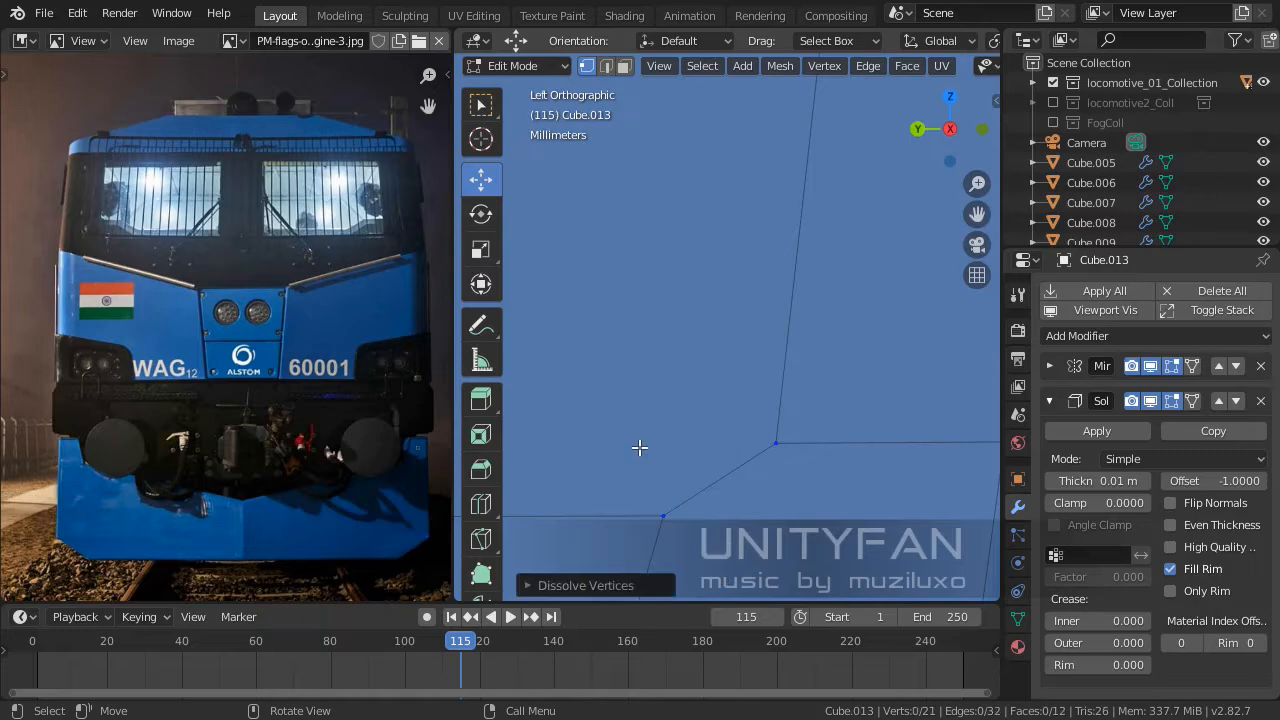
# Knife-cut a five-segment curve from the outline's inner side round to its upper edge, closing an eight-sided shape.
pyautogui.scroll(-3, 760, 427)
pyautogui.scroll(-2, 760, 427)
pyautogui.keyDown('shift'); pyautogui.moveTo(760, 426); pyautogui.dragTo(713, 365, button='middle'); pyautogui.keyUp('shift')
pyautogui.press('KP_5')
pyautogui.scroll(2, 710, 404)
pyautogui.scroll(2, 713, 365)
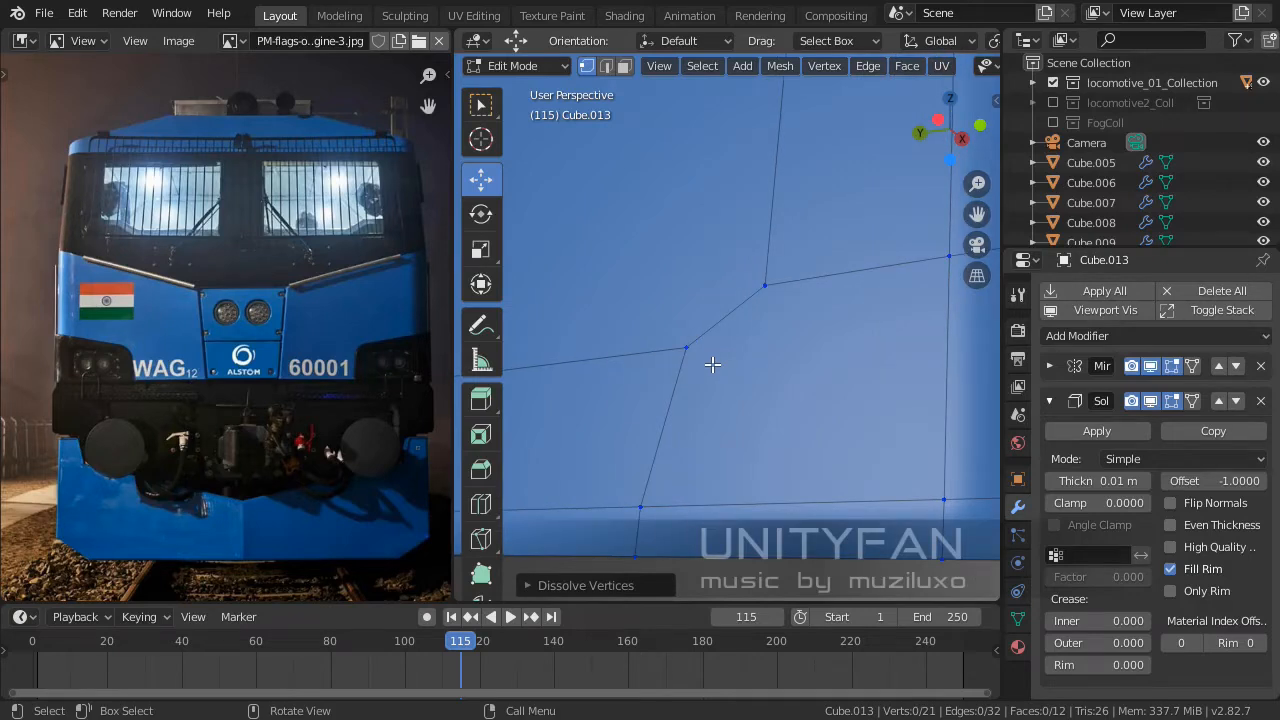
pyautogui.press('k')
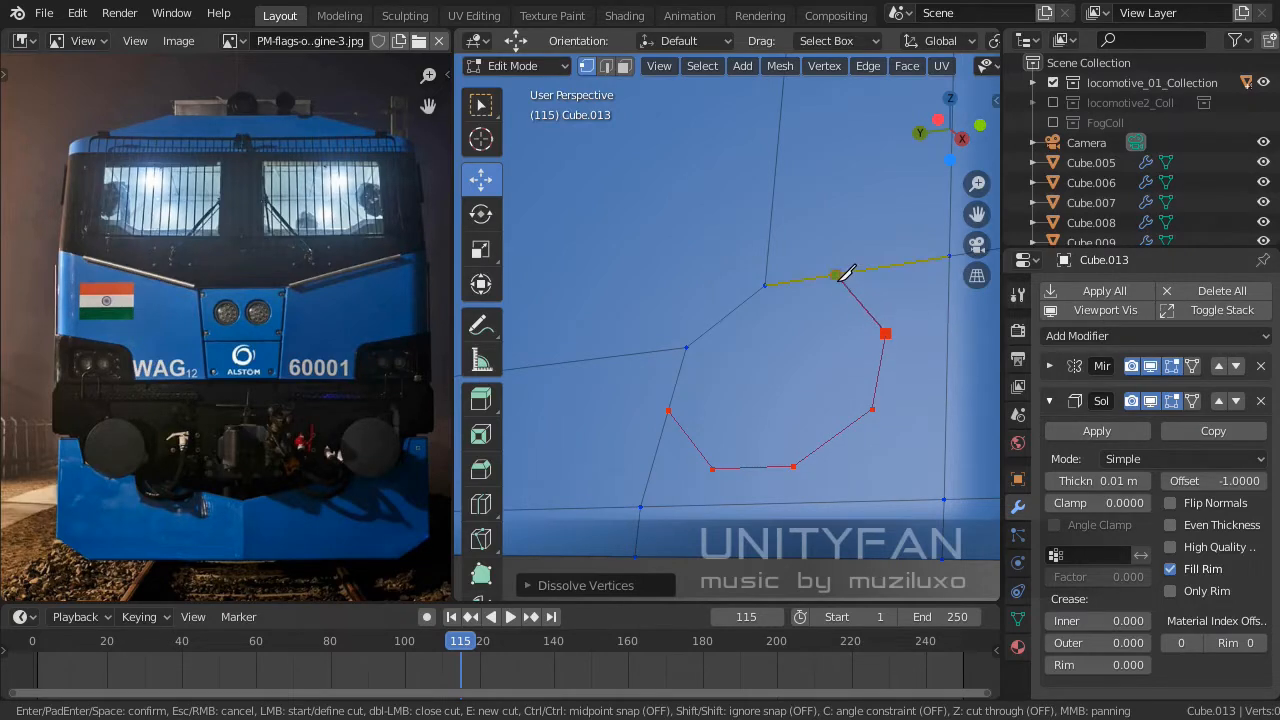
pyautogui.press('Return')
# Connect the octagon's lower outer vertex to the nearby corner where the panel's two border loops cross.
pyautogui.scroll(-5, 823, 391)
pyautogui.keyDown('shift'); pyautogui.moveTo(823, 391); pyautogui.dragTo(783, 309, button='middle'); pyautogui.keyUp('shift')
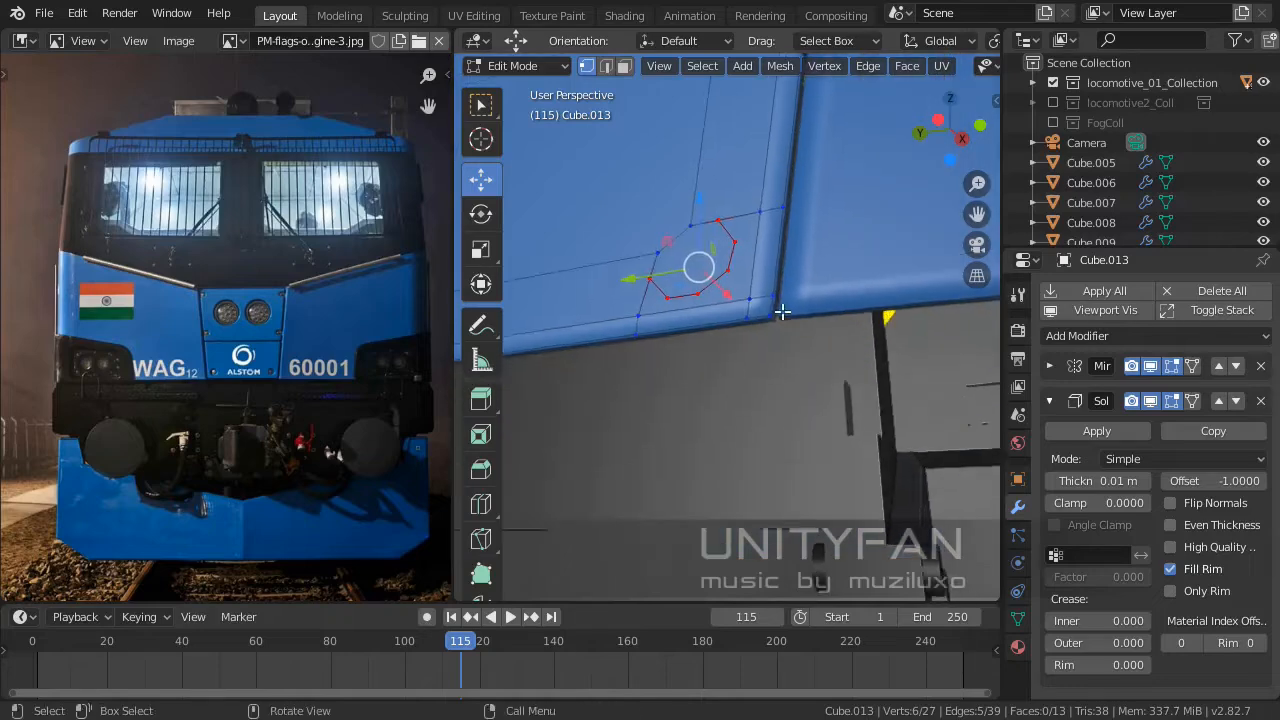
pyautogui.scroll(4, 783, 309)
pyautogui.moveTo(783, 376); pyautogui.dragTo(779, 348, button='middle')
pyautogui.click(788, 357)
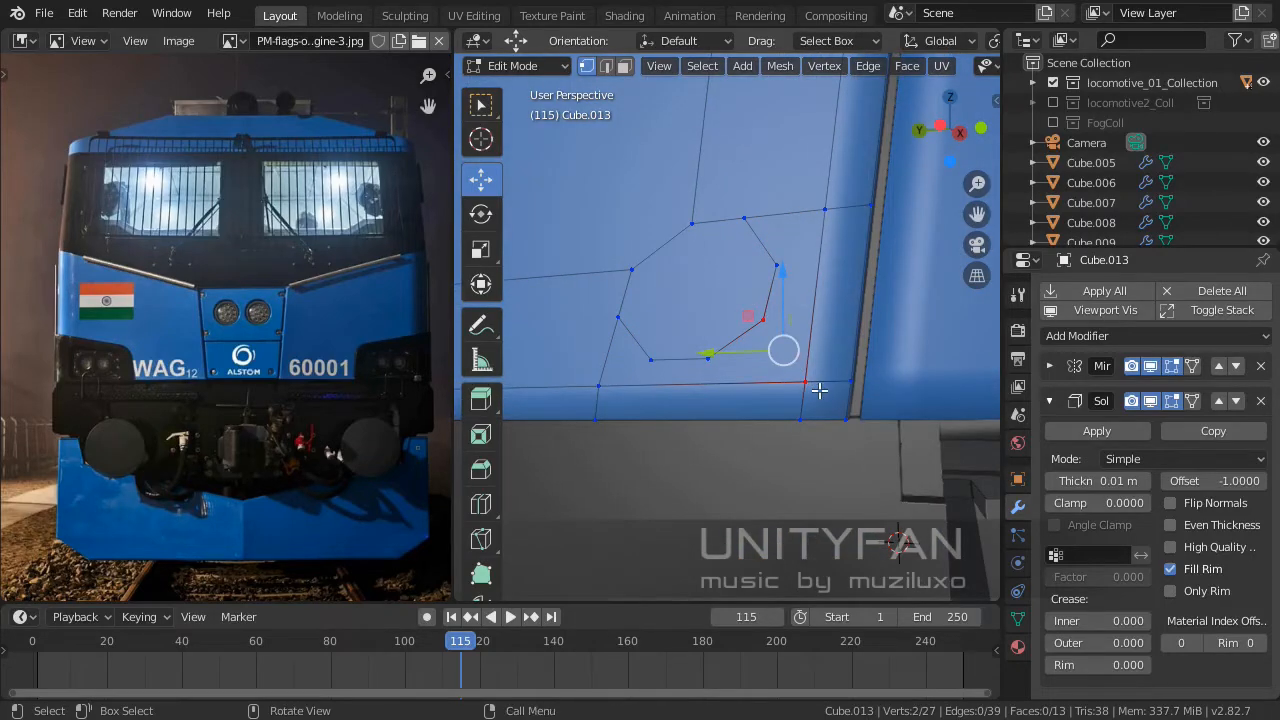
pyautogui.moveTo(770, 386); pyautogui.dragTo(824, 380, button='middle')
pyautogui.scroll(4, 822, 382)
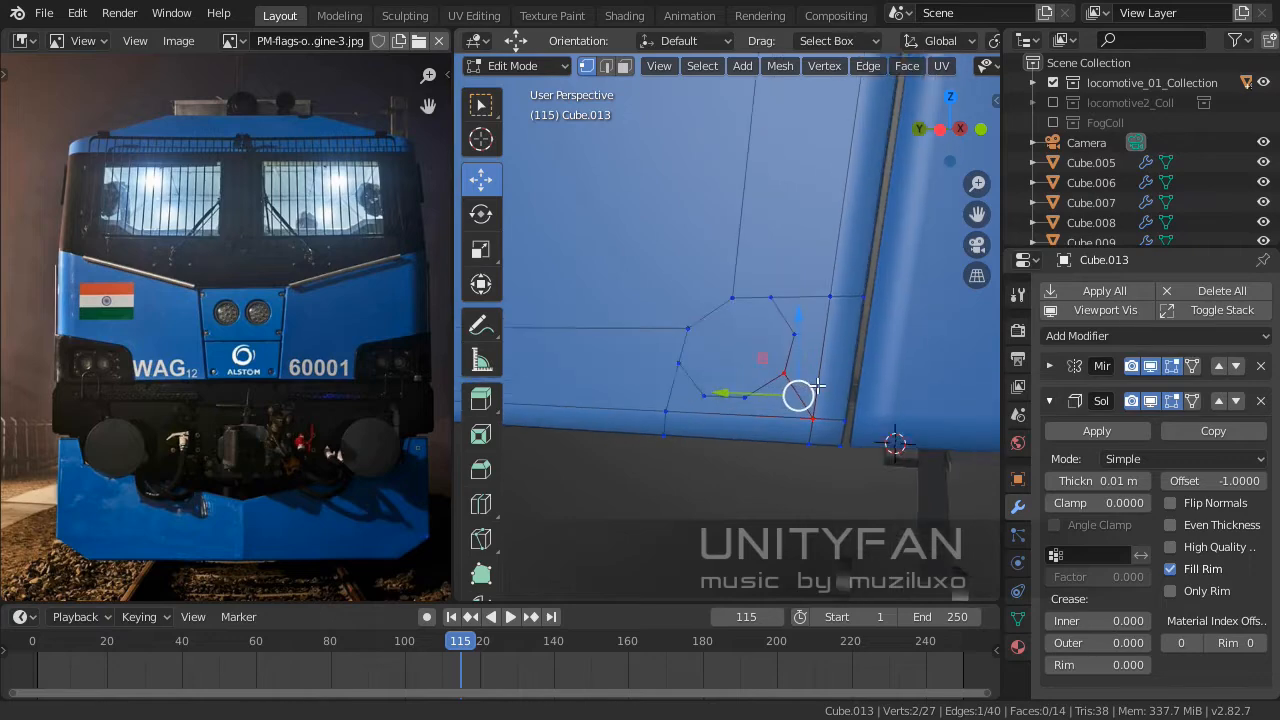
# Knife-cut an edge from the octagon's outer side vertex across the border loop to the panel's slanted outer edge.
pyautogui.press('k')
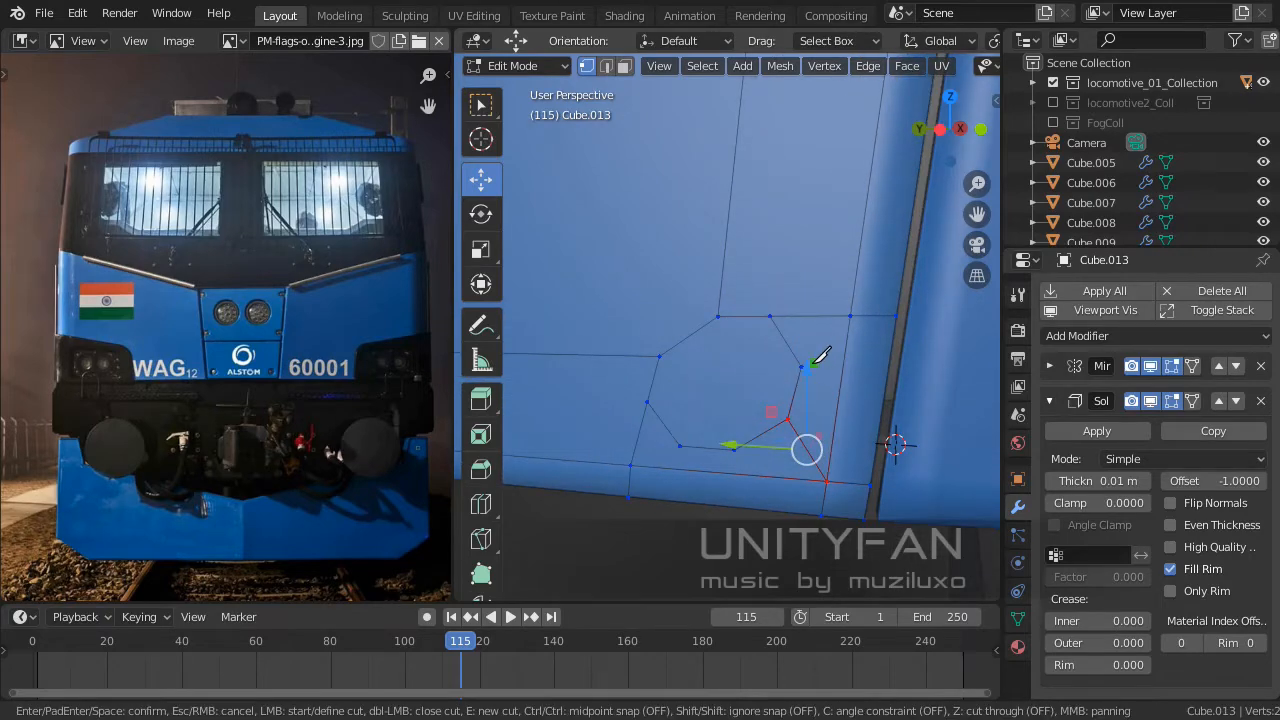
pyautogui.press('Escape')
pyautogui.scroll(2, 843, 374)
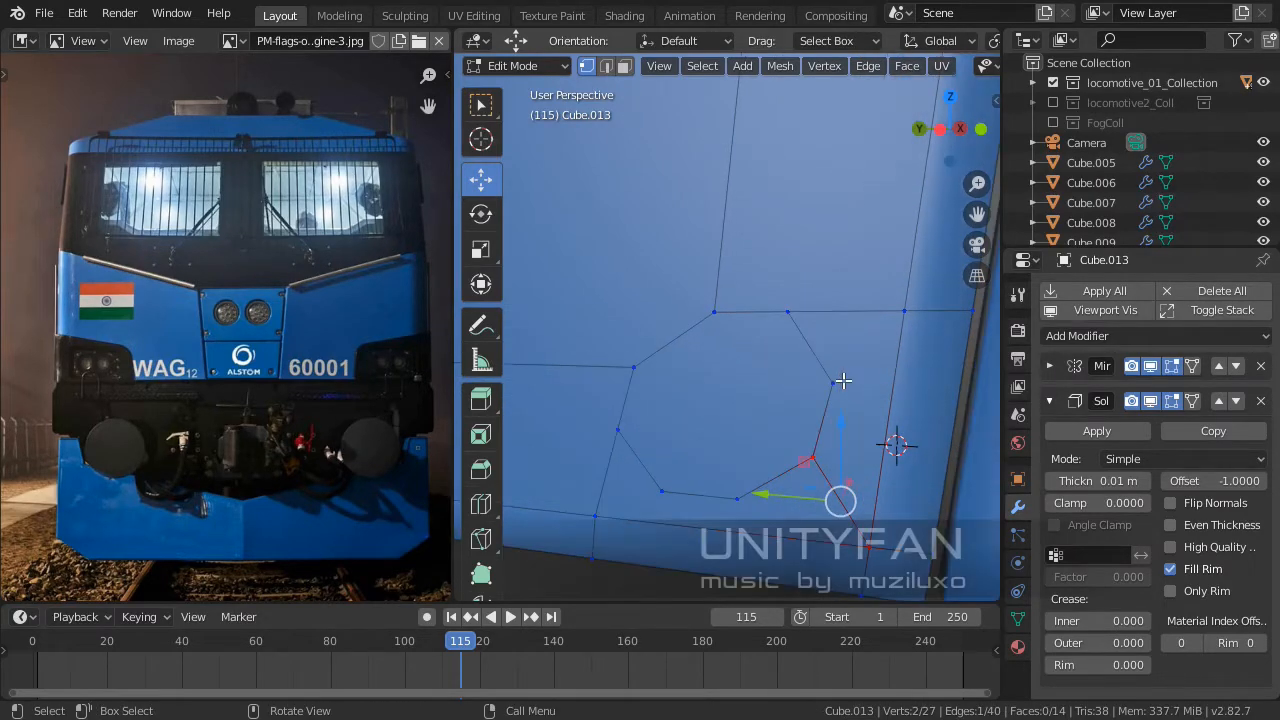
pyautogui.press('k')
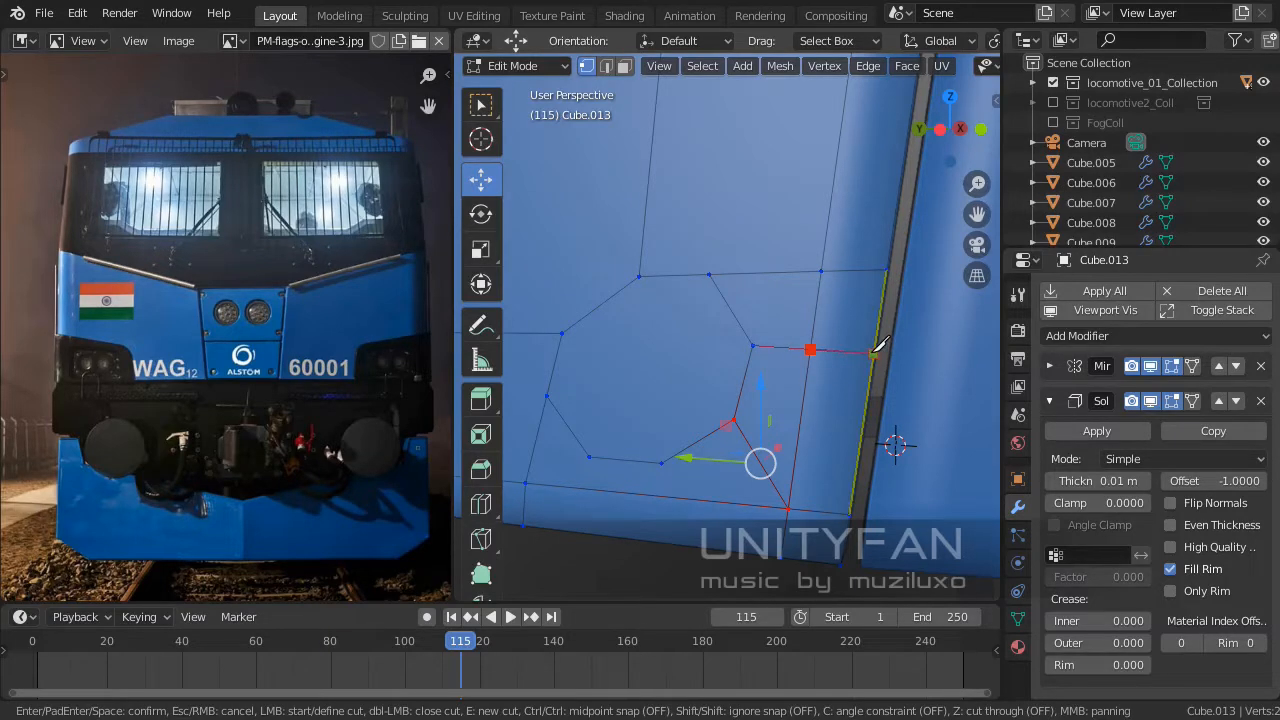
pyautogui.press('Return')
# Knife-cut two edges from the octagon's bottom vertices down to the panel's lower edge.
pyautogui.moveTo(872, 352); pyautogui.dragTo(811, 339, button='middle')
pyautogui.press('k')
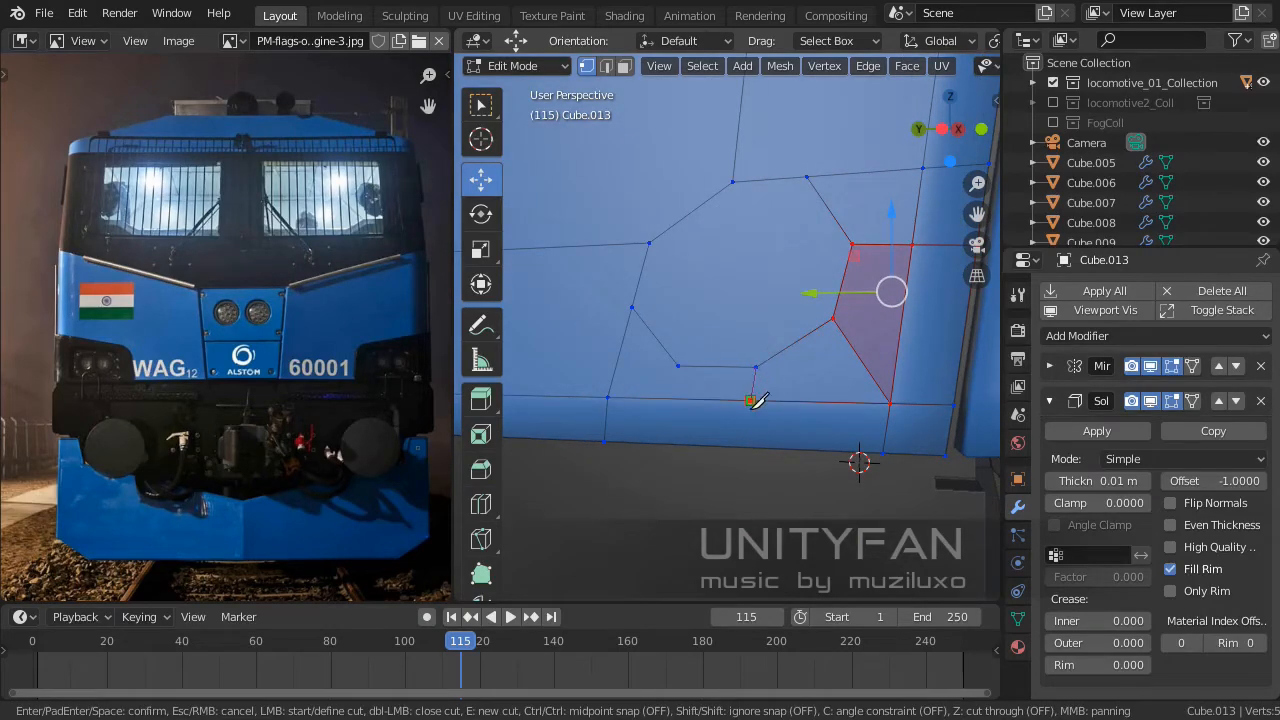
pyautogui.press('Return')
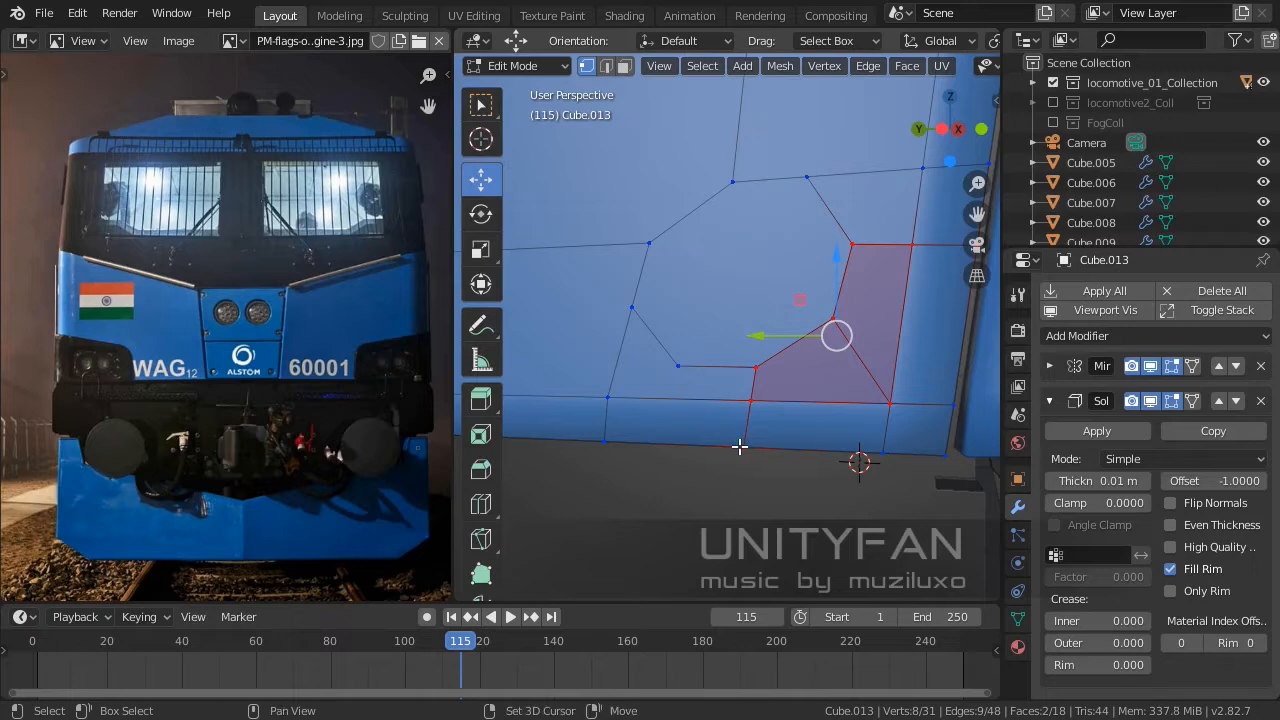
pyautogui.keyDown('shift'); pyautogui.moveTo(740, 447); pyautogui.dragTo(752, 418, button='middle'); pyautogui.keyUp('shift')
pyautogui.press('k')
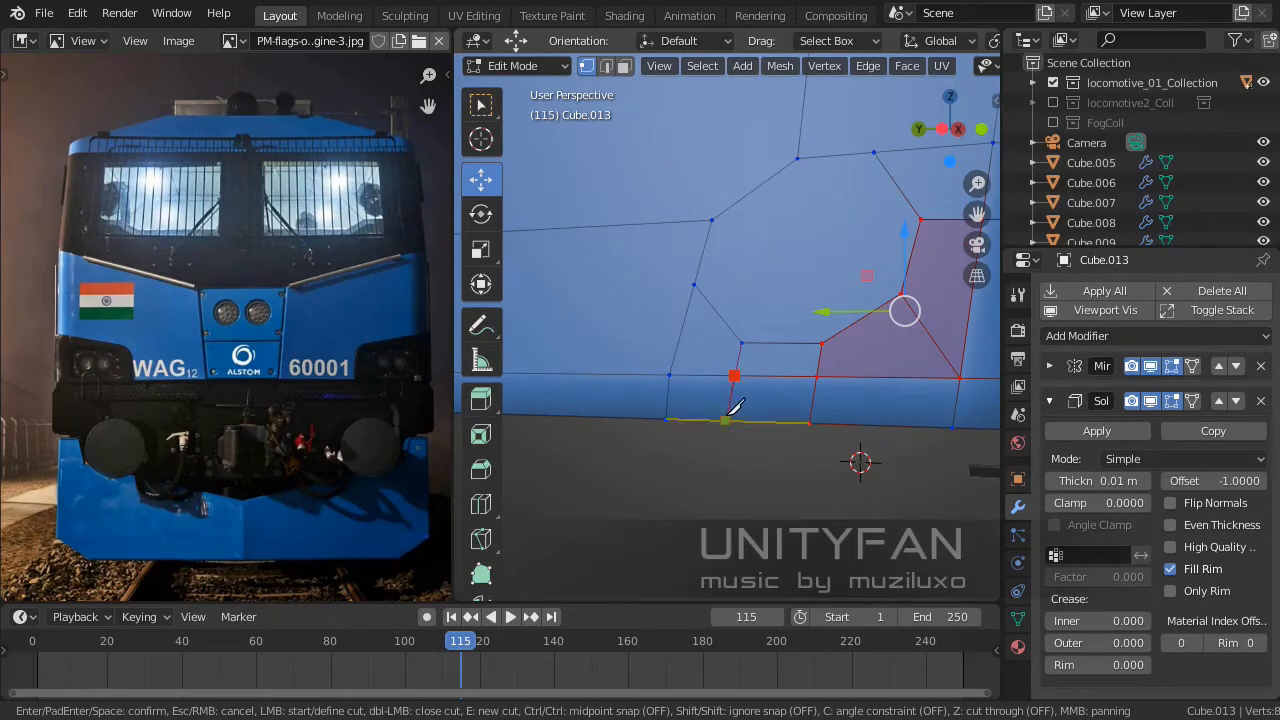
pyautogui.press('Return')
# Select all eight edges of the octagon and round it with To Sphere.
pyautogui.scroll(-6, 740, 400)
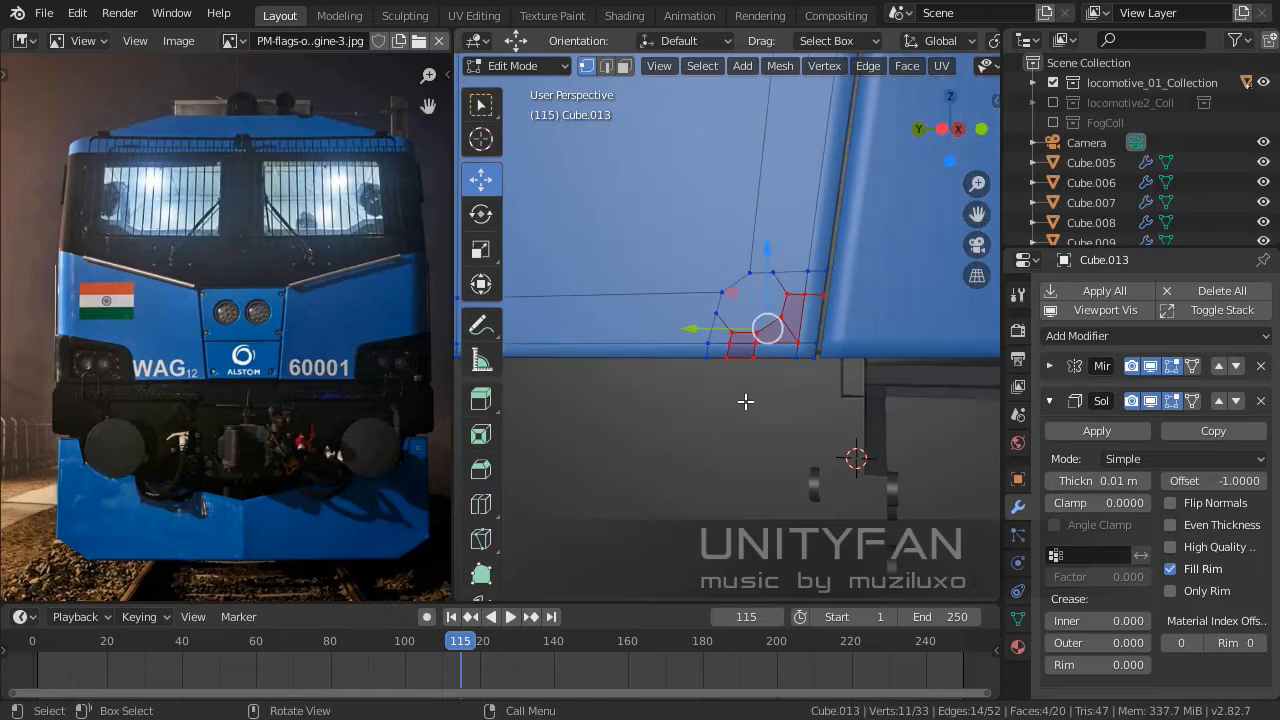
pyautogui.scroll(4, 739, 370)
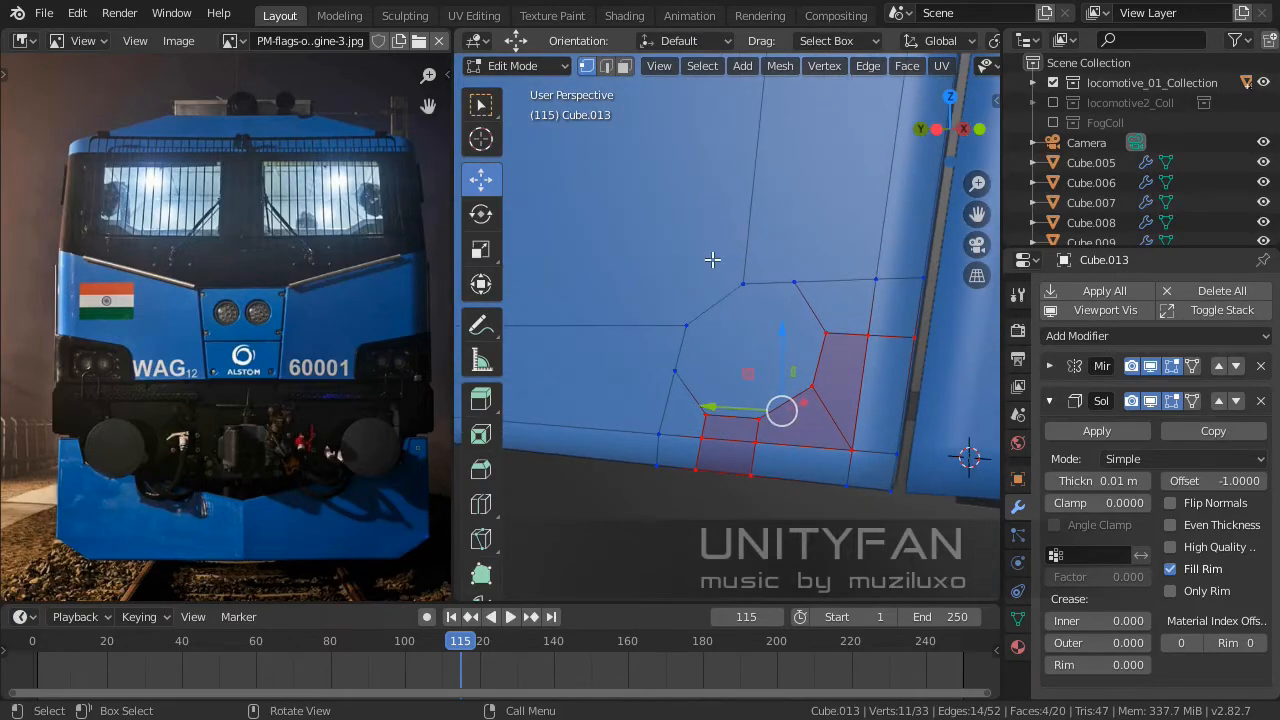
pyautogui.click(605, 66)
pyautogui.click(792, 368)
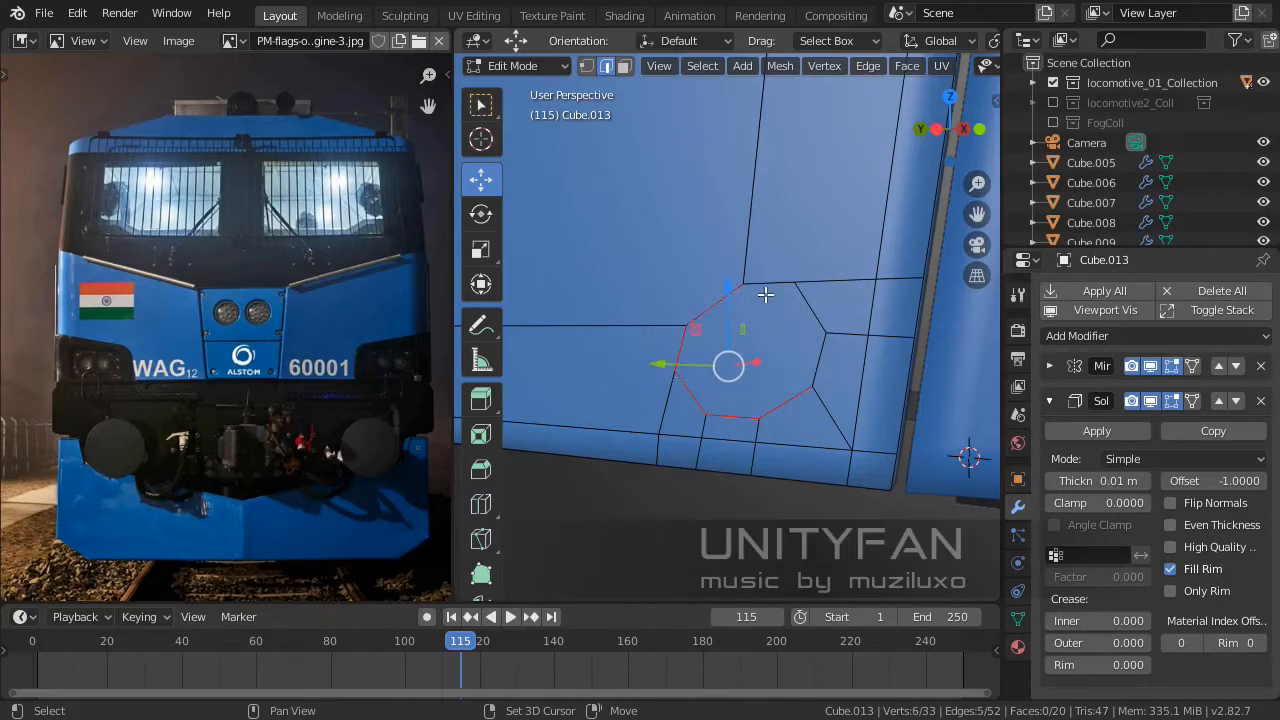
pyautogui.keyDown('shift'); pyautogui.click(822, 346); pyautogui.keyUp('shift')
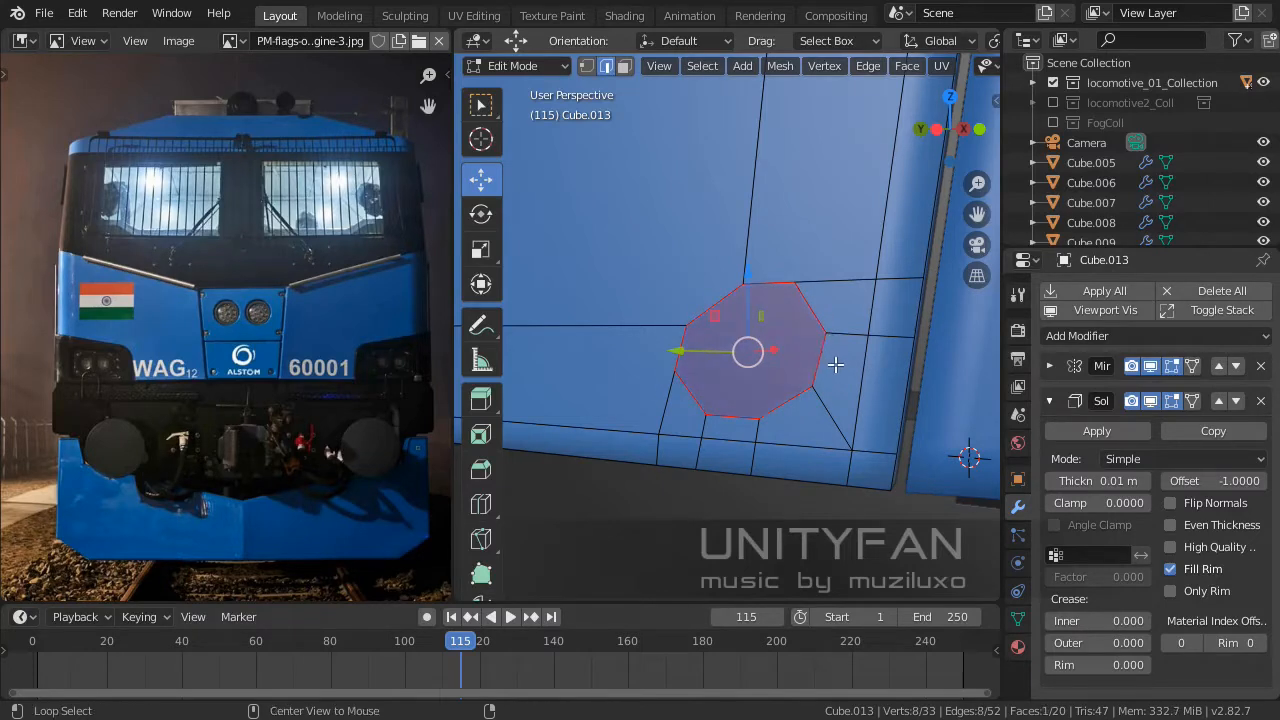
pyautogui.hotkey('shift', 'alt', 's')
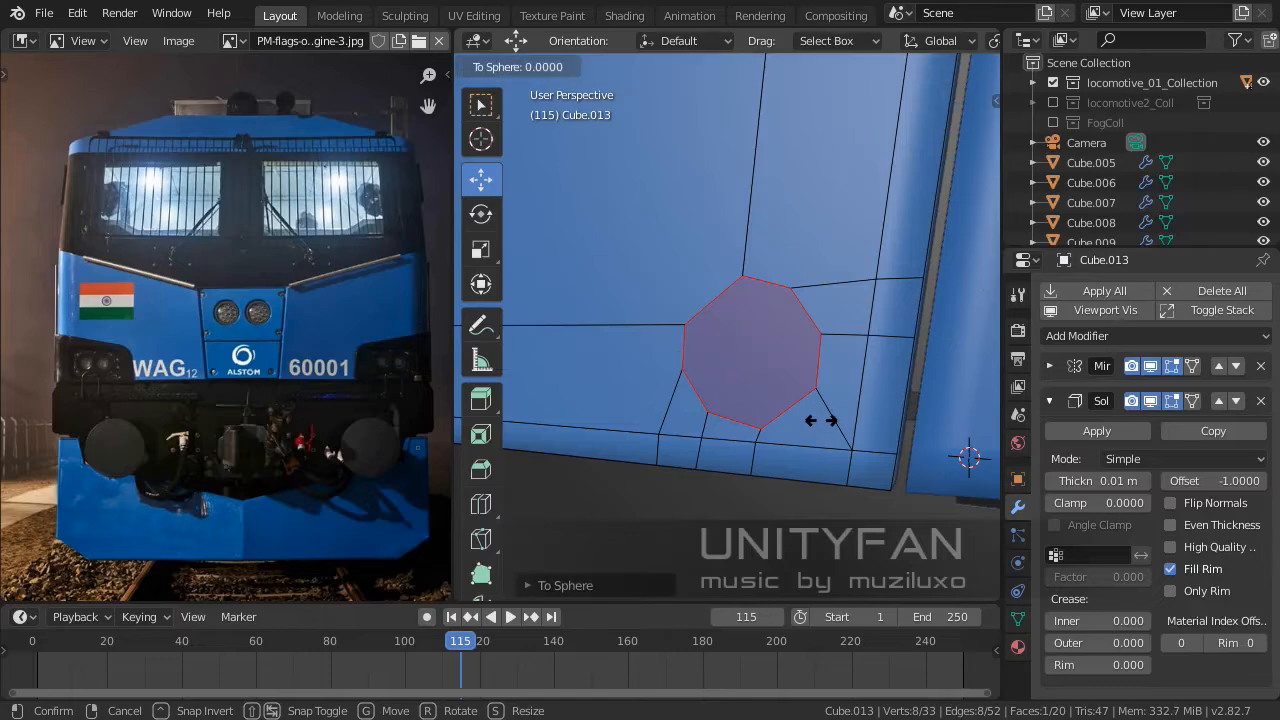
# Round the octagonal face near the panel's lower corner with To Sphere and select its upper-left vertex.
pyautogui.click(768, 410)
pyautogui.moveTo(760, 400)
pyautogui.mouseDown(button='middle')
pyautogui.moveTo(726, 403)
pyautogui.moveTo(817, 429)
pyautogui.moveTo(757, 408)
pyautogui.mouseUp(button='middle')
pyautogui.scroll(2, 797, 425)
pyautogui.click(590, 73)
pyautogui.scroll(3, 806, 342)
pyautogui.keyDown('shift'); pyautogui.moveTo(952, 377); pyautogui.dragTo(784, 366, button='middle'); pyautogui.keyUp('shift')
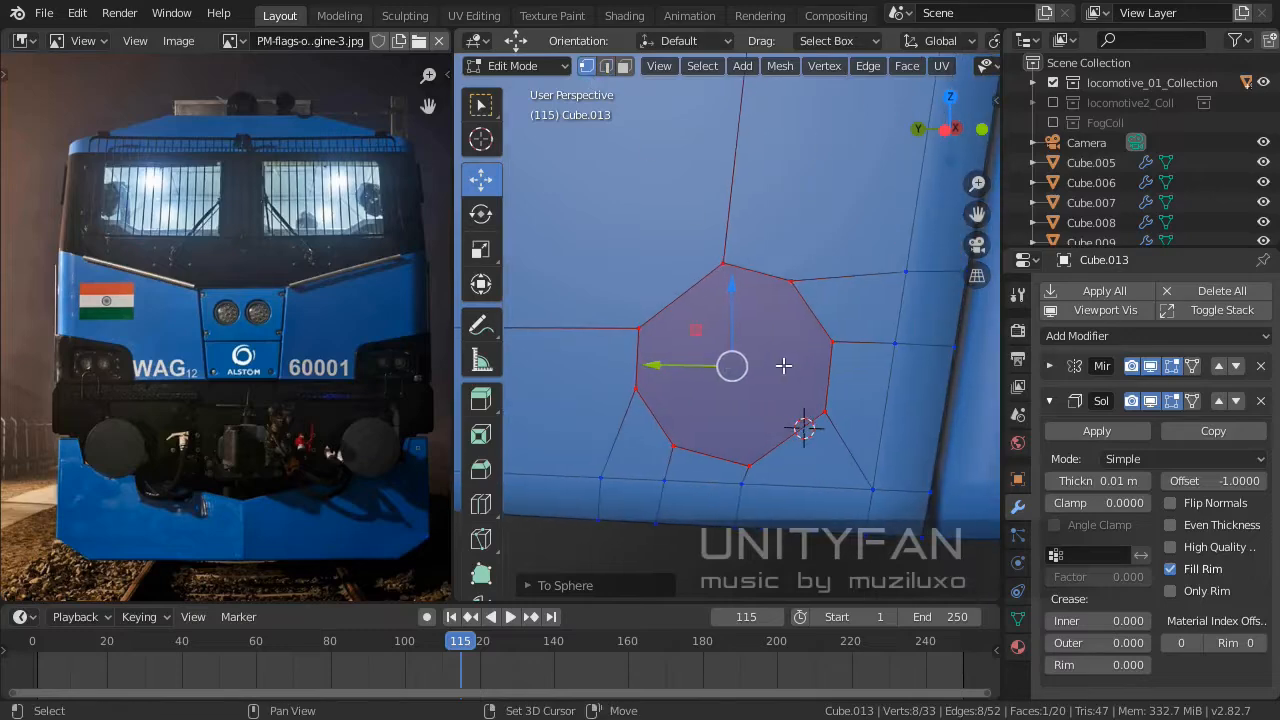
pyautogui.click(637, 327)
pyautogui.moveTo(645, 330); pyautogui.dragTo(828, 395, button='middle')
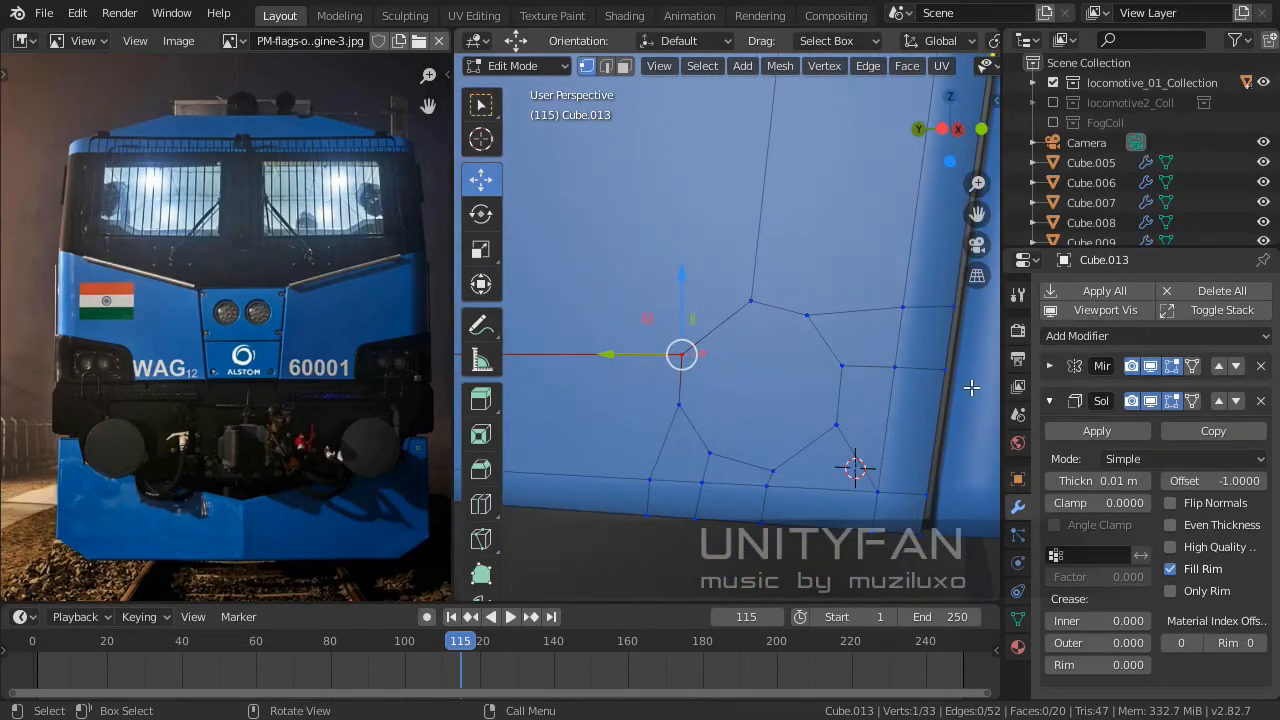
# Widen the 3D viewport by narrowing the properties and reference image areas, and fit the reference image into view.
pyautogui.moveTo(1004, 396); pyautogui.dragTo(1083, 396)
pyautogui.moveTo(913, 392); pyautogui.dragTo(906, 394, button='middle')
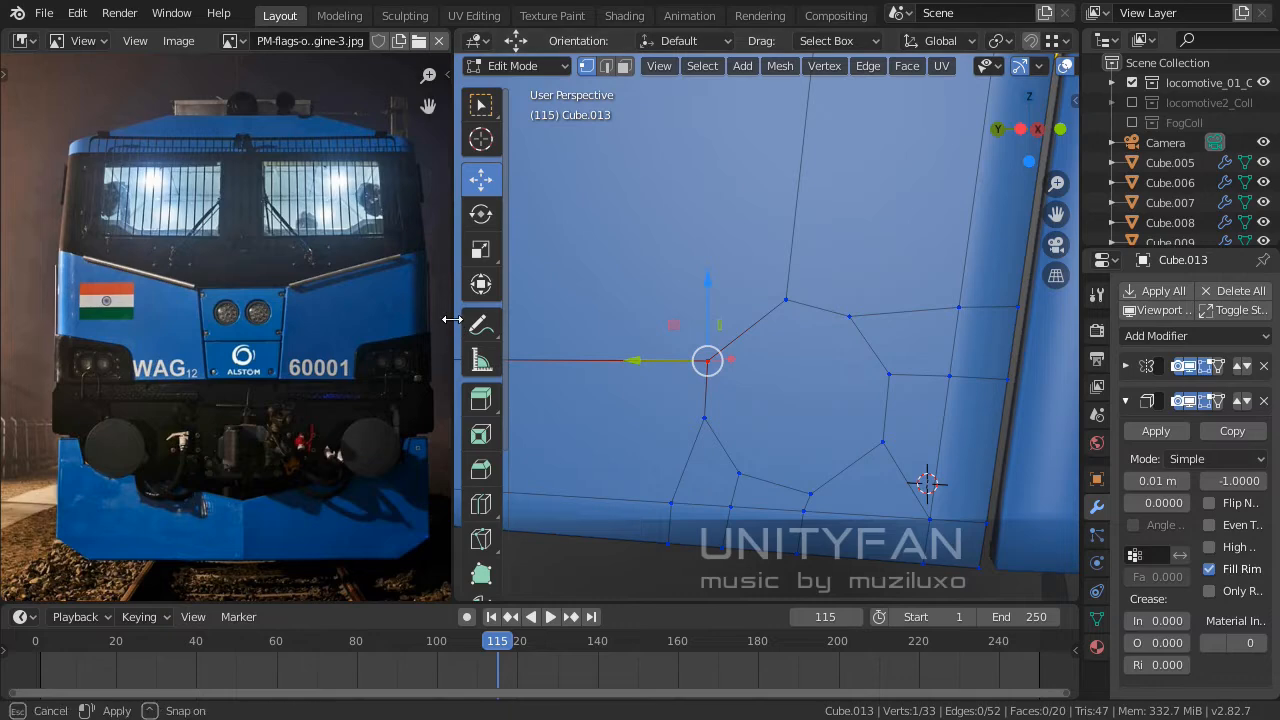
pyautogui.moveTo(458, 328); pyautogui.dragTo(290, 328)
pyautogui.press('Home')
pyautogui.scroll(4, 196, 327)
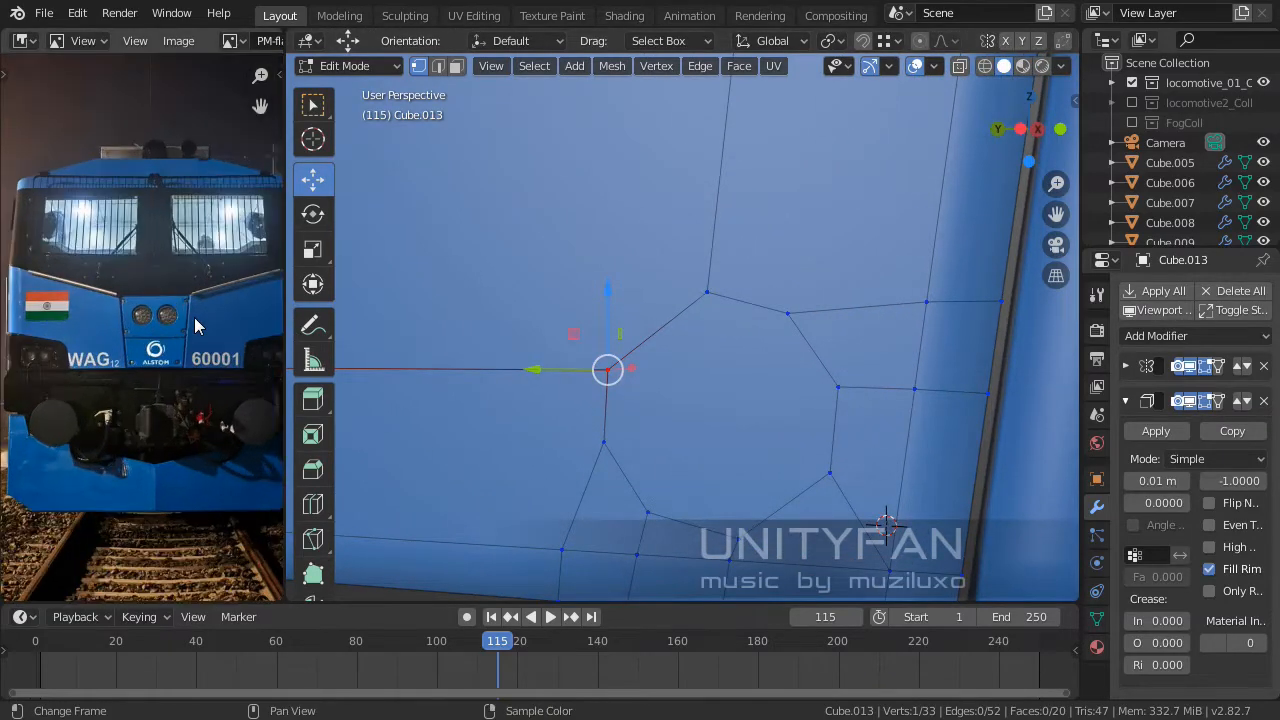
# Set the transform orientation to Local for moving the octagon's vertices.
pyautogui.moveTo(731, 343); pyautogui.dragTo(790, 311, button='middle')
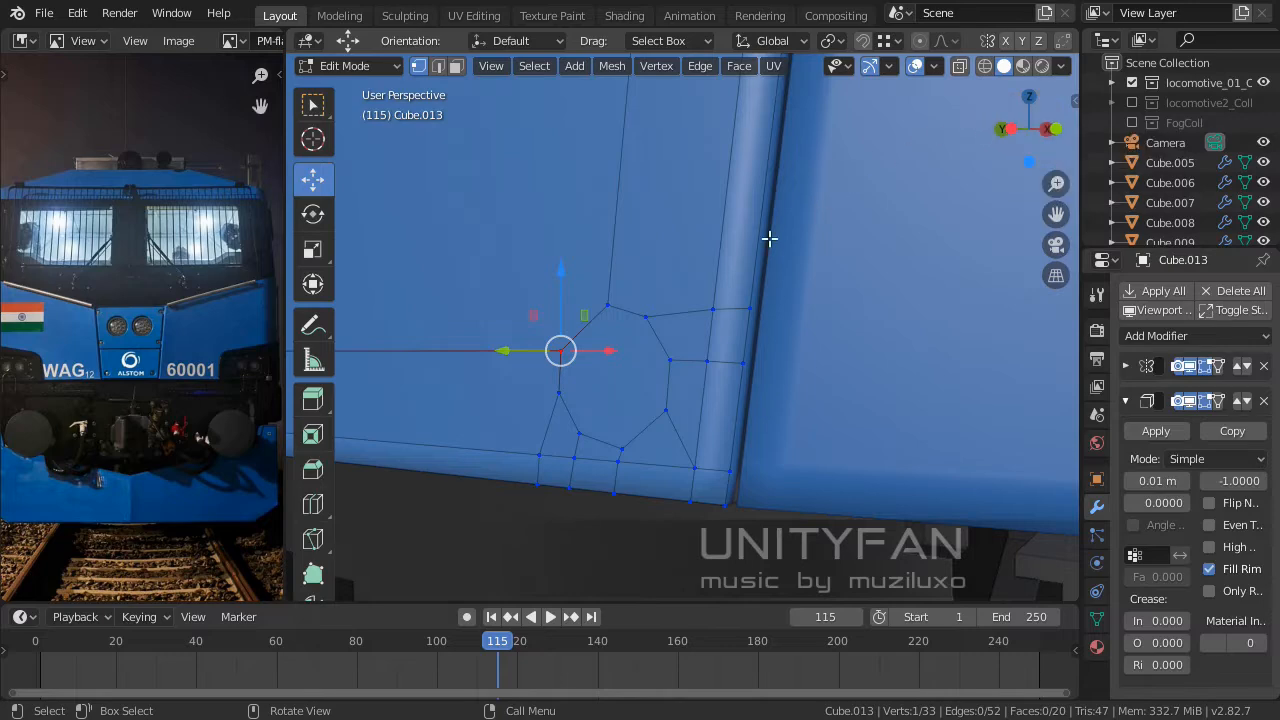
pyautogui.keyDown('shift'); pyautogui.moveTo(769, 238); pyautogui.dragTo(677, 286, button='middle'); pyautogui.keyUp('shift')
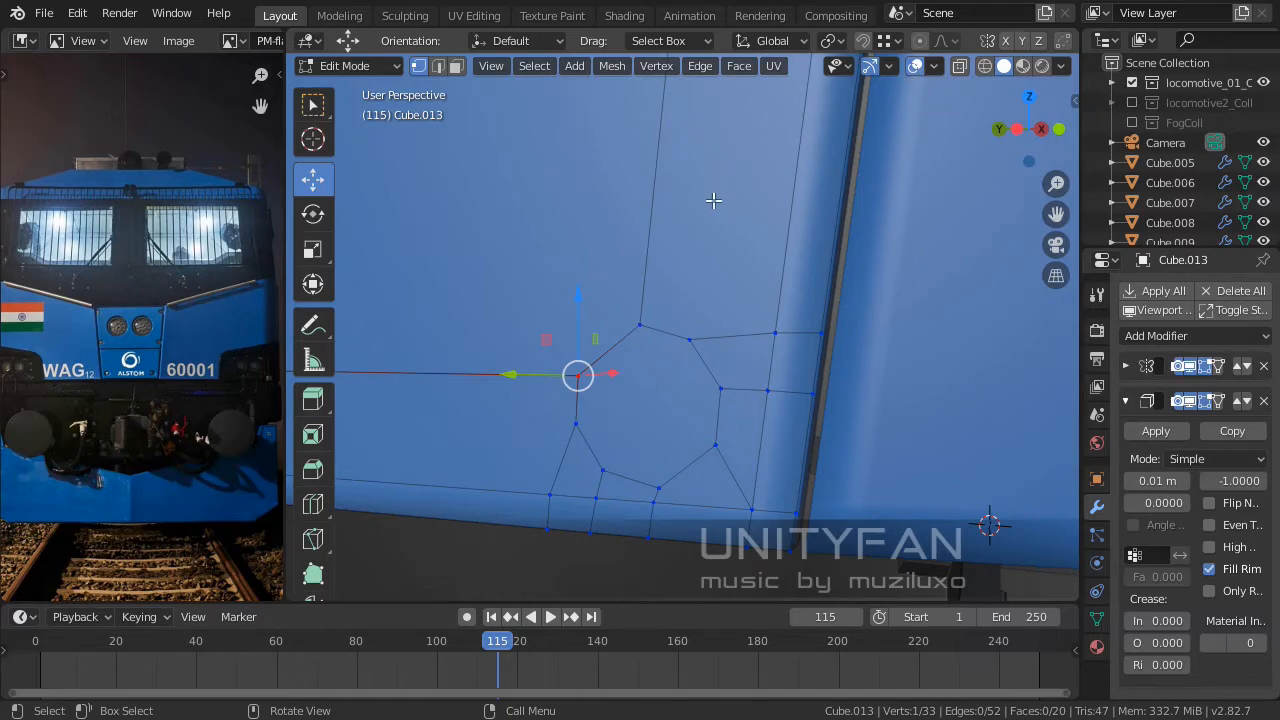
pyautogui.moveTo(713, 201); pyautogui.dragTo(785, 229, button='middle')
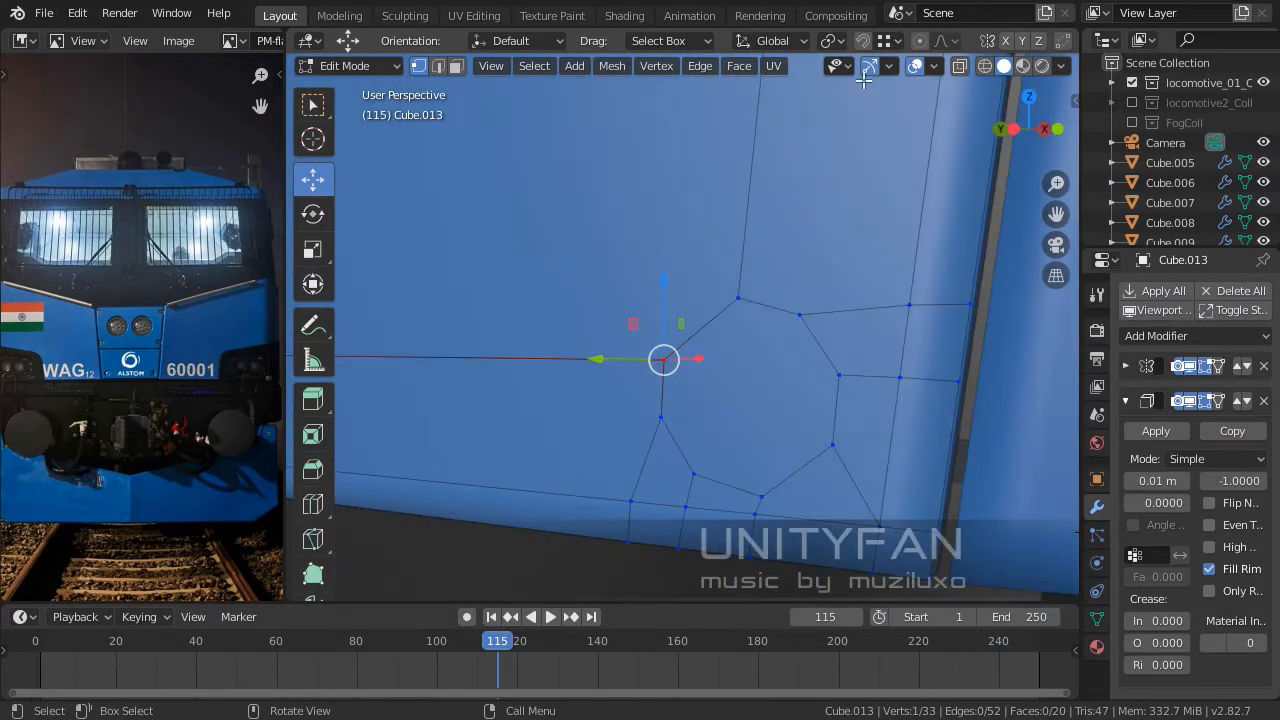
pyautogui.click(897, 39)
pyautogui.click(770, 40)
pyautogui.click(710, 123)
# Raise the octagon's upper-left vertex slightly and shift its top vertex sideways toward the upper-left one.
pyautogui.moveTo(668, 358); pyautogui.dragTo(705, 335, button='middle')
pyautogui.scroll(2, 660, 343)
pyautogui.moveTo(695, 315); pyautogui.dragTo(696, 302)
pyautogui.moveTo(696, 310); pyautogui.dragTo(647, 307, button='middle')
pyautogui.click(677, 314)
pyautogui.moveTo(638, 307); pyautogui.dragTo(617, 310)
pyautogui.keyDown('shift'); pyautogui.moveTo(720, 413); pyautogui.dragTo(749, 364, button='middle'); pyautogui.keyUp('shift')
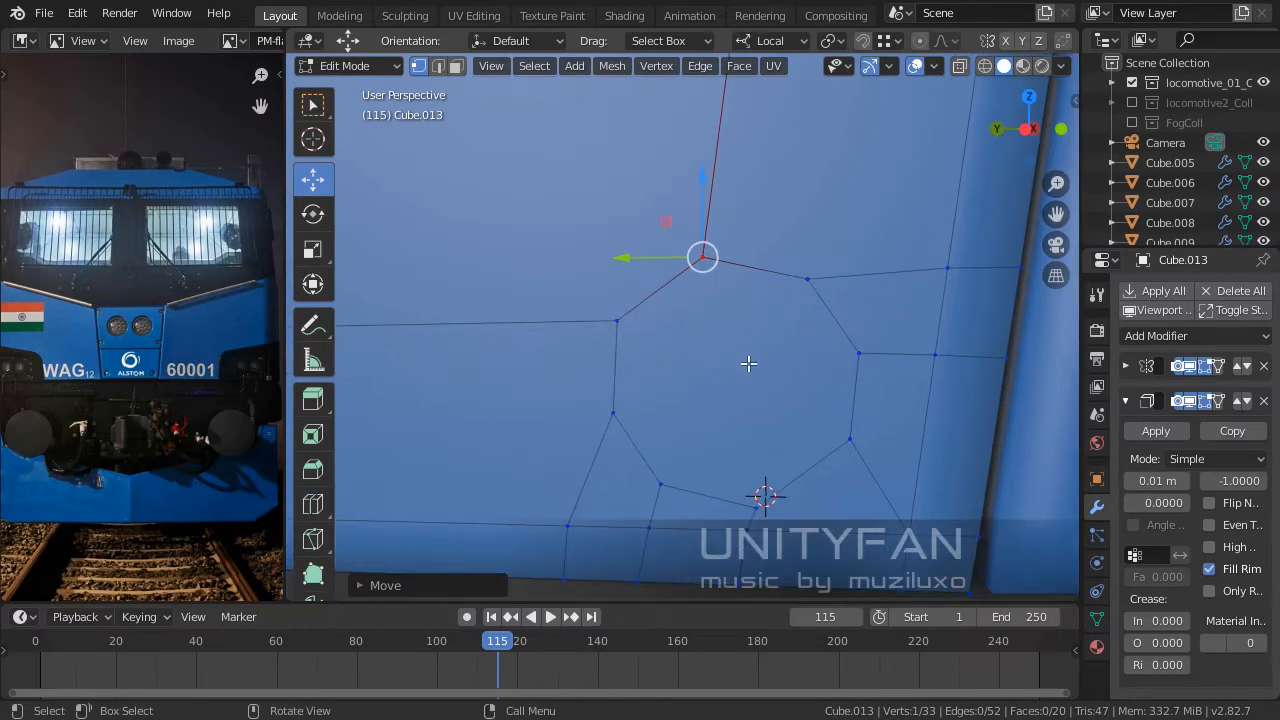
# Nudge the octagon's bottom and lower-right vertices along local Y and Z to even out its outline.
pyautogui.click(762, 497)
pyautogui.moveTo(683, 498); pyautogui.dragTo(702, 500)
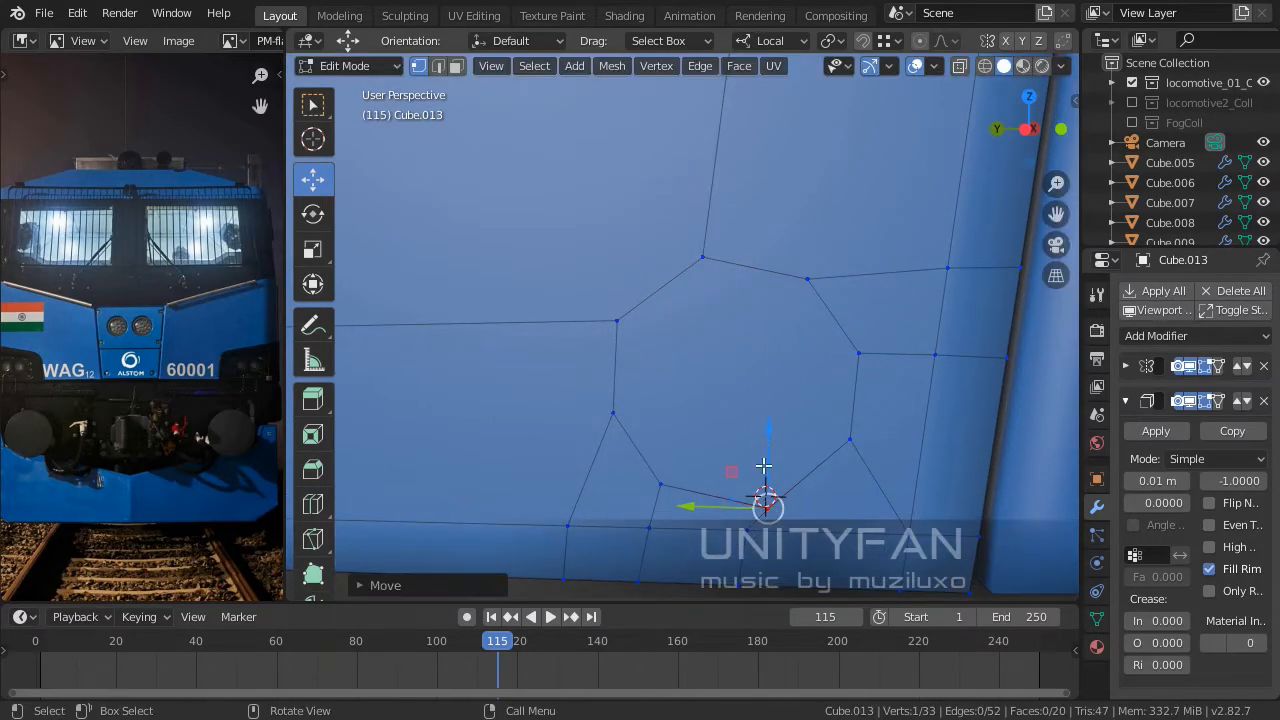
pyautogui.moveTo(764, 466); pyautogui.dragTo(770, 430)
pyautogui.click(852, 442)
pyautogui.moveTo(857, 417); pyautogui.dragTo(848, 395)
pyautogui.moveTo(796, 431)
pyautogui.mouseDown()
pyautogui.moveTo(766, 437)
pyautogui.moveTo(783, 433)
pyautogui.mouseUp()
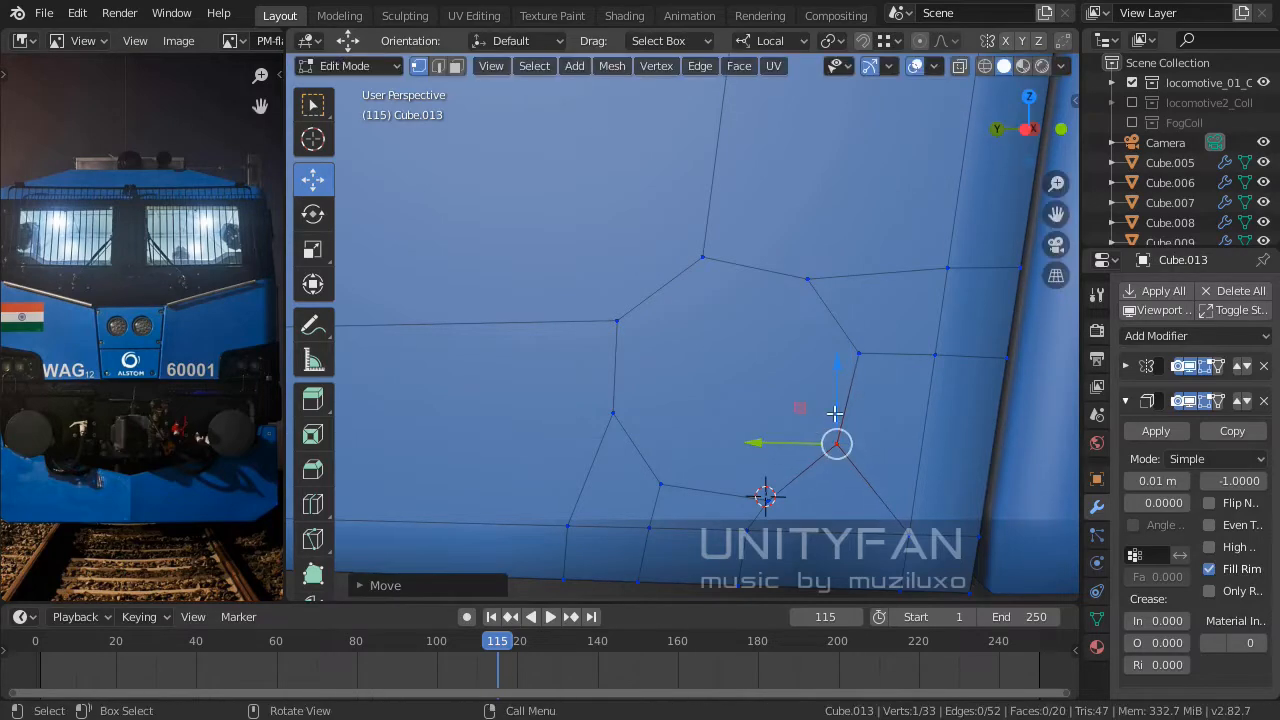
# Adjust the octagon's two left-side vertices along the local axes to make the outline more regular.
pyautogui.click(622, 407)
pyautogui.moveTo(613, 368); pyautogui.dragTo(600, 355)
pyautogui.moveTo(545, 400); pyautogui.dragTo(533, 402)
pyautogui.moveTo(533, 402); pyautogui.dragTo(694, 271, button='middle')
pyautogui.scroll(1, 818, 378)
pyautogui.press('g')
pyautogui.press('z')
pyautogui.click(698, 263)
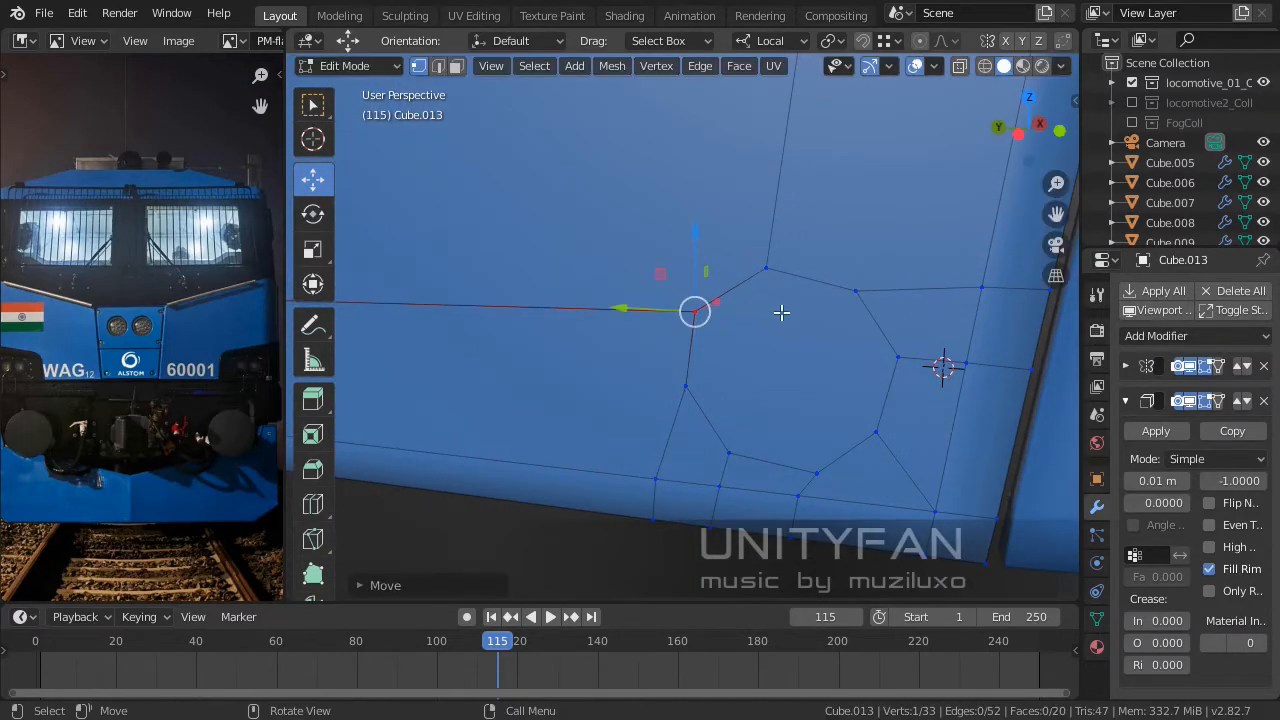
# Inset the octagonal face twice to form two narrow rings around a smaller inner octagon.
pyautogui.moveTo(780, 309); pyautogui.dragTo(665, 134, button='middle')
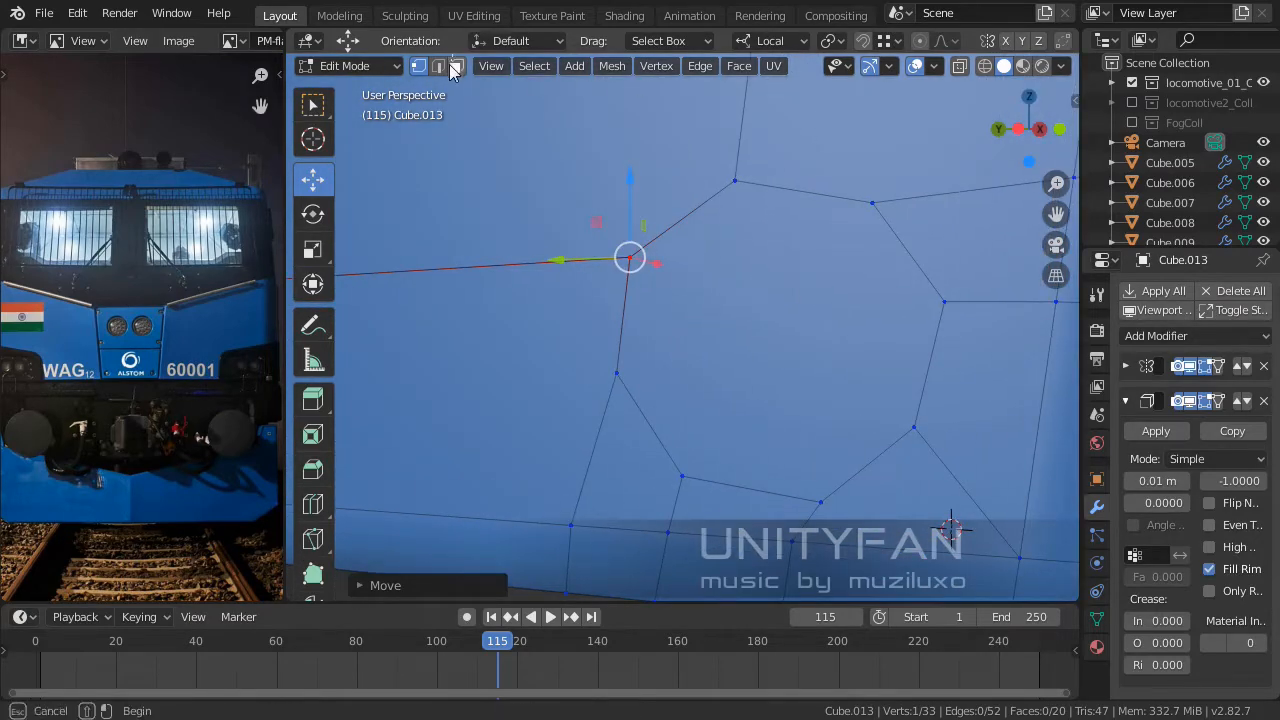
pyautogui.click(455, 66)
pyautogui.click(766, 390)
pyautogui.moveTo(766, 390)
pyautogui.mouseDown(button='middle')
pyautogui.moveTo(803, 366)
pyautogui.moveTo(769, 372)
pyautogui.mouseUp(button='middle')
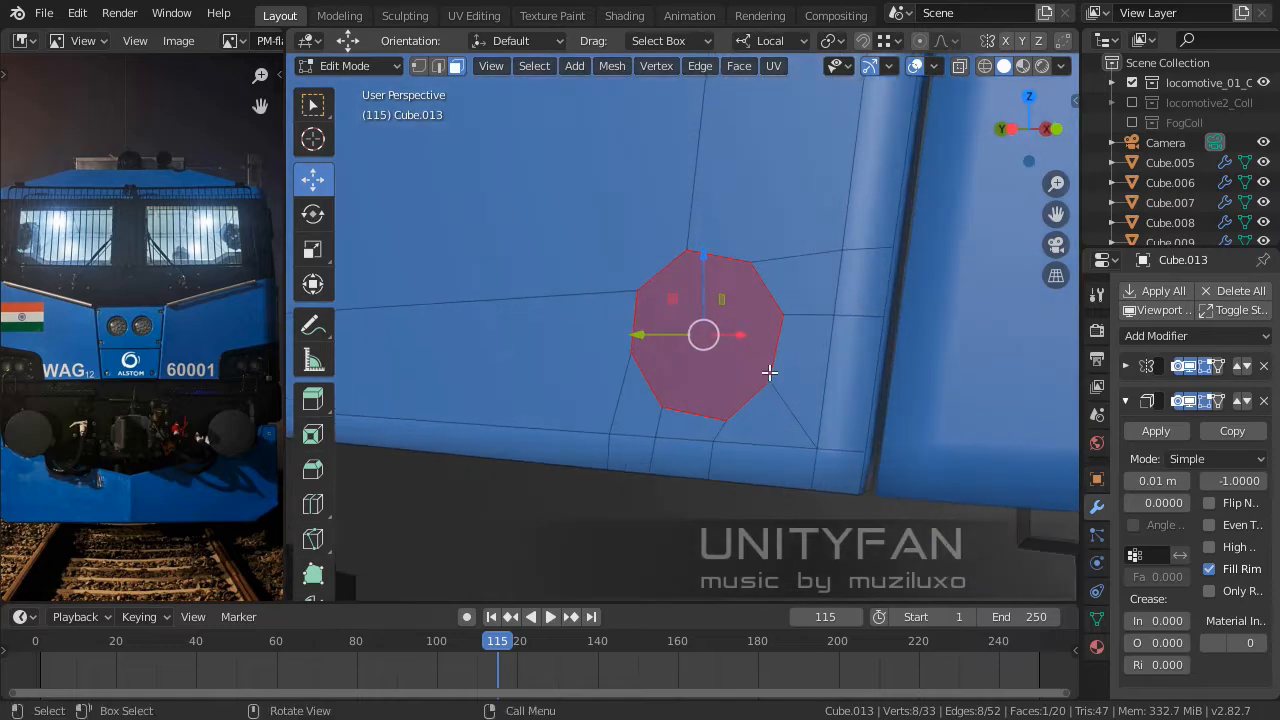
pyautogui.scroll(2, 769, 371)
pyautogui.press('i')
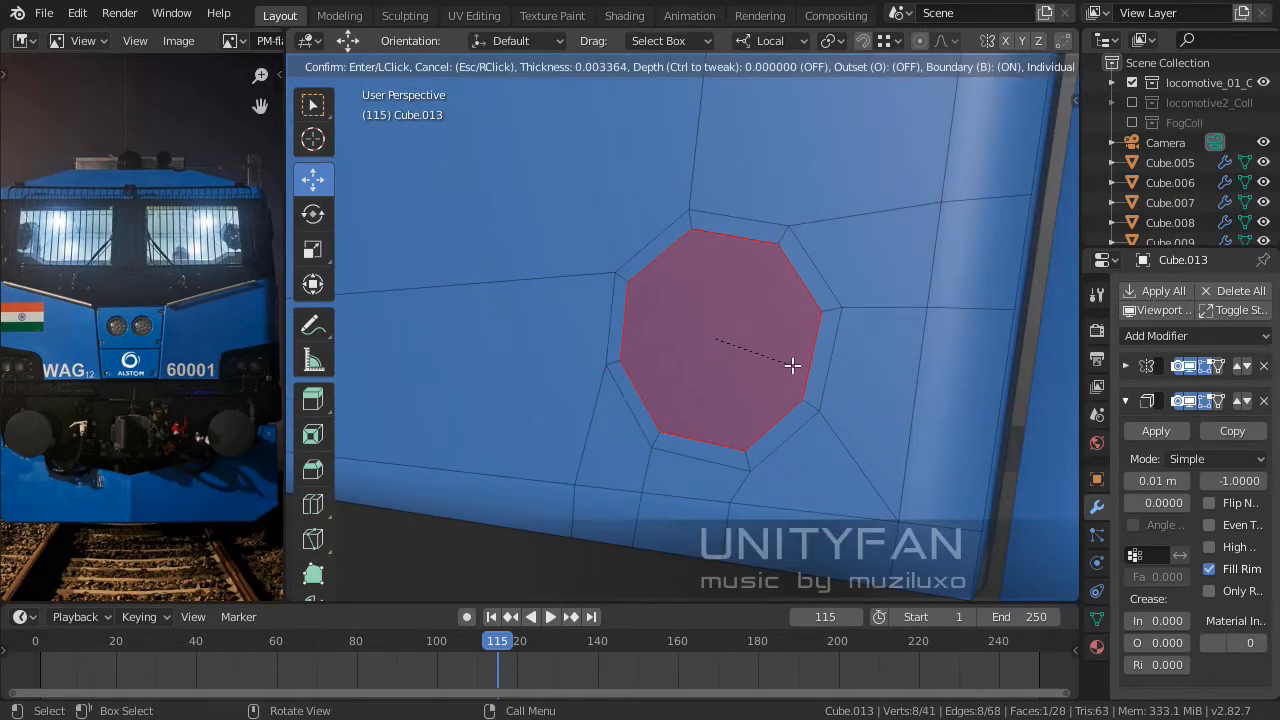
pyautogui.click(786, 367)
pyautogui.moveTo(786, 366); pyautogui.dragTo(643, 368, button='middle')
pyautogui.press('i')
pyautogui.click(760, 345)
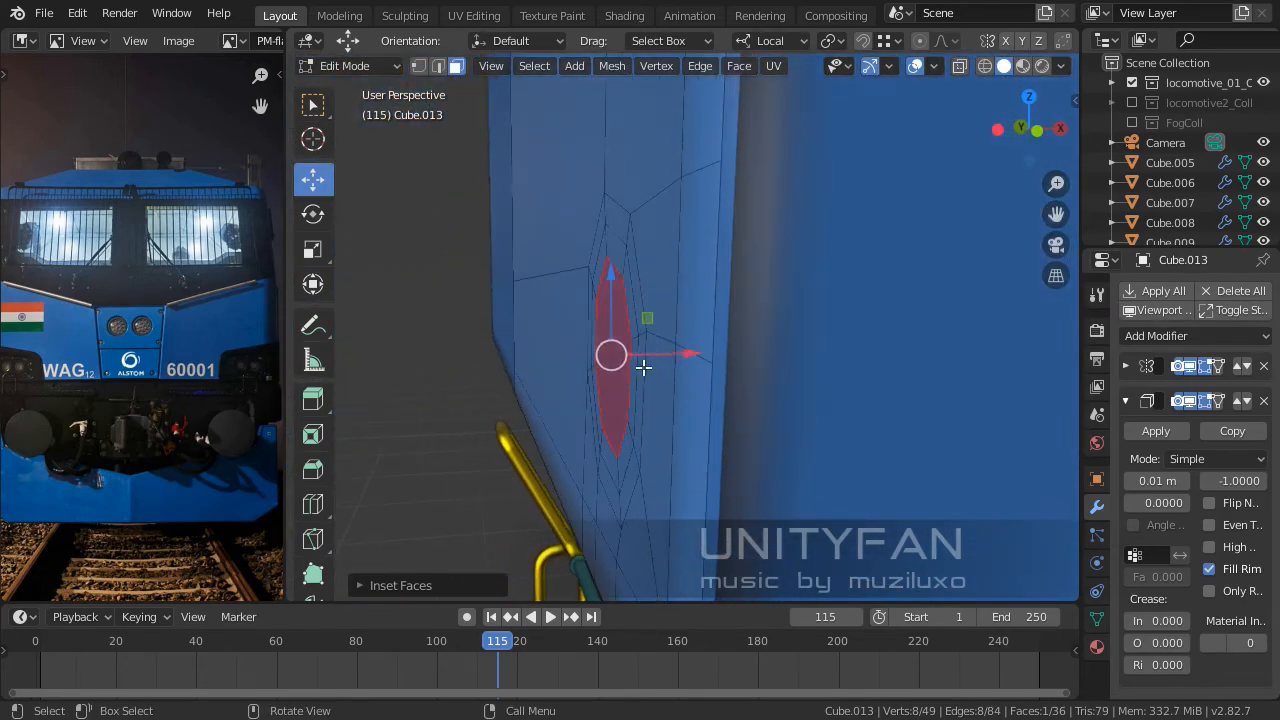
# Push the inner octagonal face into the panel along local X and scale it along local X.
pyautogui.moveTo(683, 357); pyautogui.dragTo(709, 354)
pyautogui.moveTo(709, 354); pyautogui.dragTo(789, 406, button='middle')
pyautogui.press('s')
pyautogui.press('x')
pyautogui.press('x')
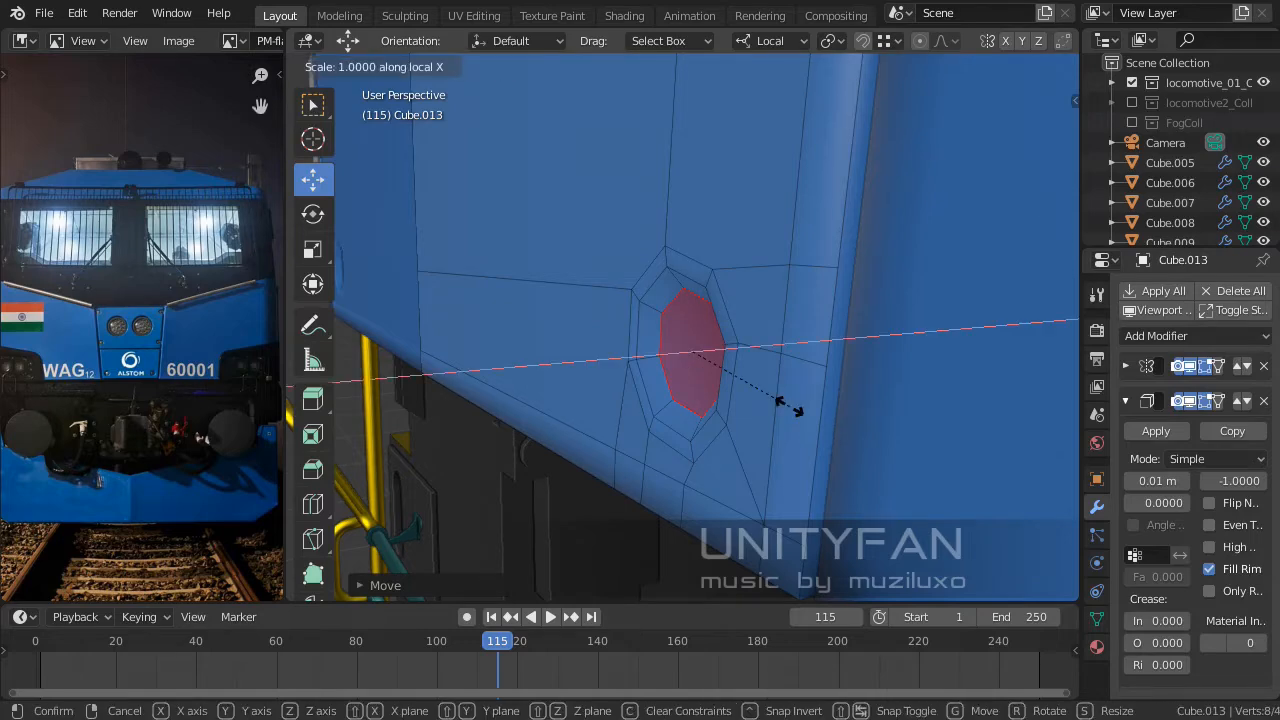
pyautogui.press('Return')
# Examine the recessed octagon on the lower panel up close and at a distance, with and without Edit Mode.
pyautogui.moveTo(789, 406); pyautogui.dragTo(734, 310, button='middle')
pyautogui.press('Tab')
pyautogui.scroll(-3, 685, 470)
pyautogui.scroll(3, 731, 433)
pyautogui.press('Tab')
pyautogui.scroll(3, 734, 446)
pyautogui.scroll(2, 746, 354)
pyautogui.moveTo(746, 354); pyautogui.dragTo(784, 401, button='middle')
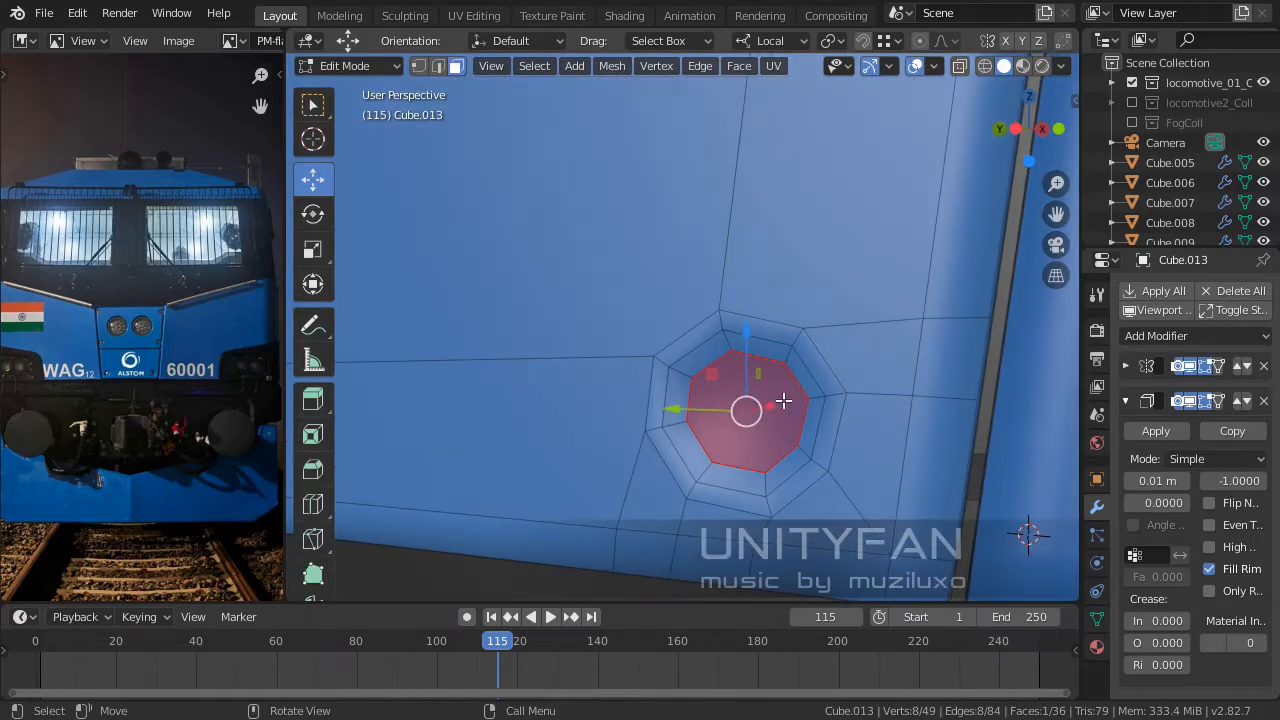
pyautogui.scroll(3, 760, 414)
pyautogui.keyDown('shift'); pyautogui.moveTo(758, 452); pyautogui.dragTo(797, 352, button='middle'); pyautogui.keyUp('shift')
pyautogui.scroll(-10, 797, 352)
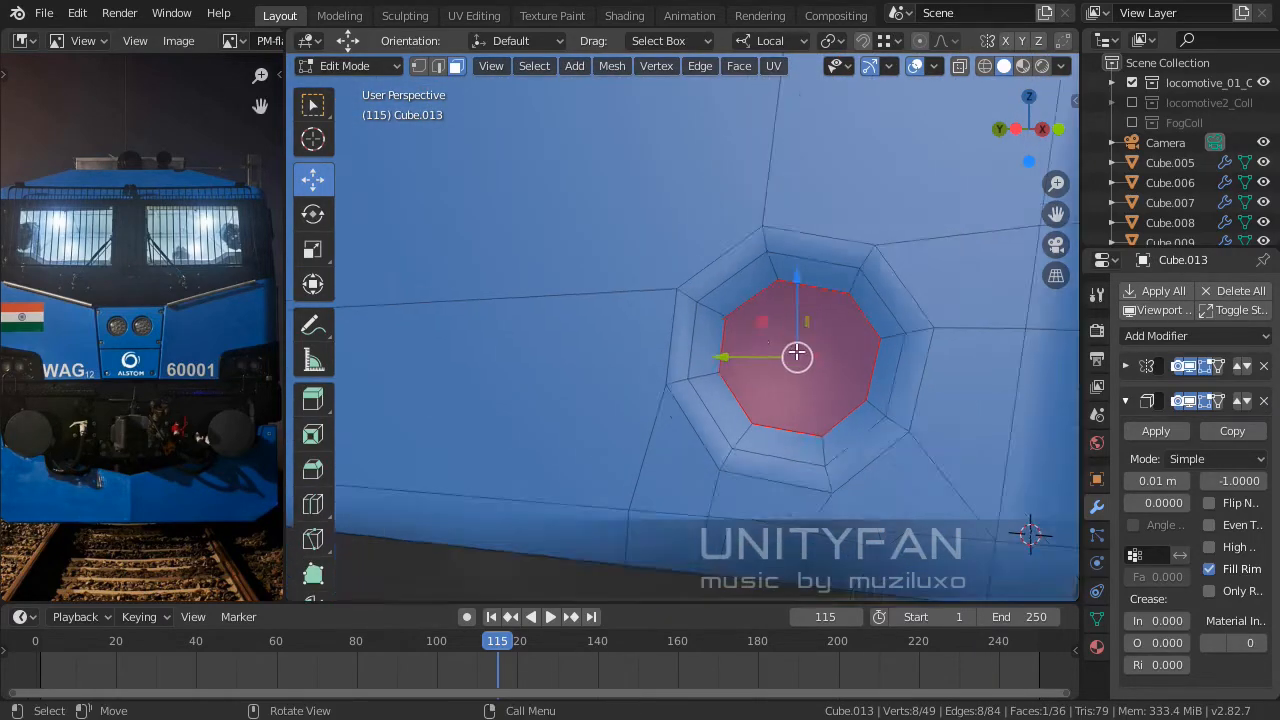
pyautogui.scroll(-8, 797, 352)
pyautogui.press('Tab')
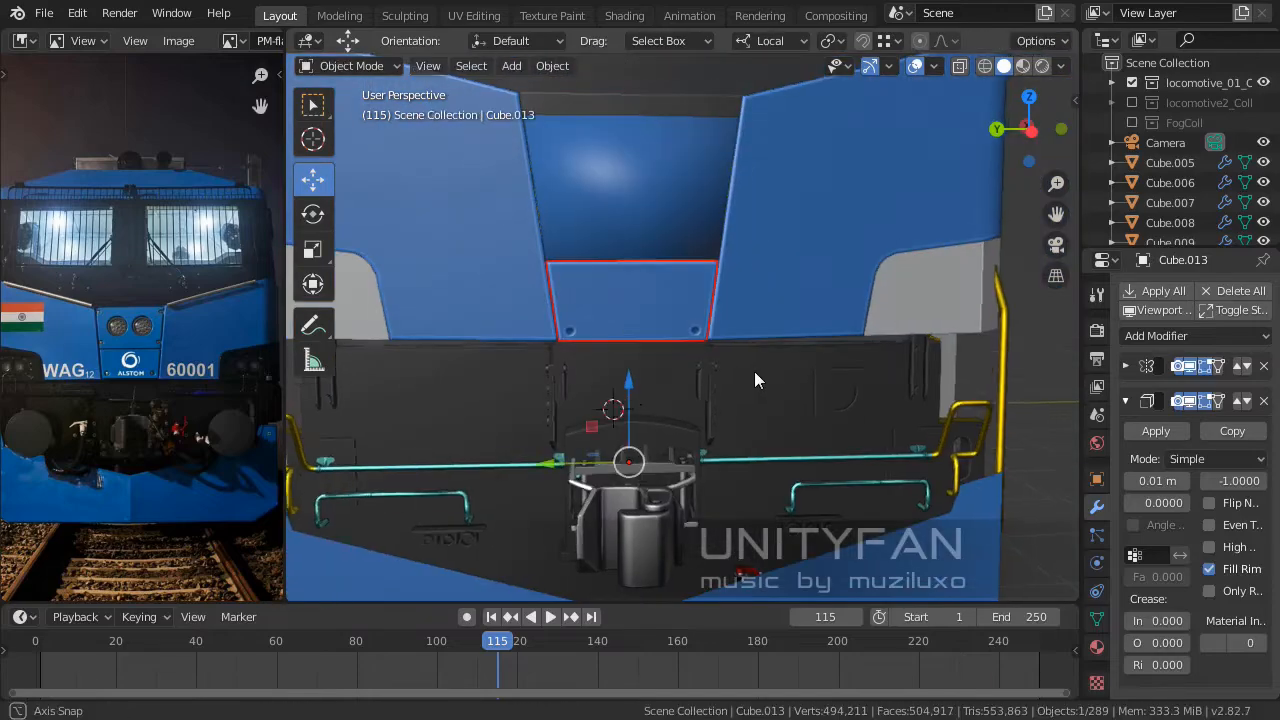
# Select the large blue panel above the recessed one and open its mesh in Edit Mode.
pyautogui.moveTo(757, 374); pyautogui.dragTo(995, 444, button='middle')
pyautogui.scroll(2, 692, 405)
pyautogui.click(991, 442)
pyautogui.scroll(4, 730, 377)
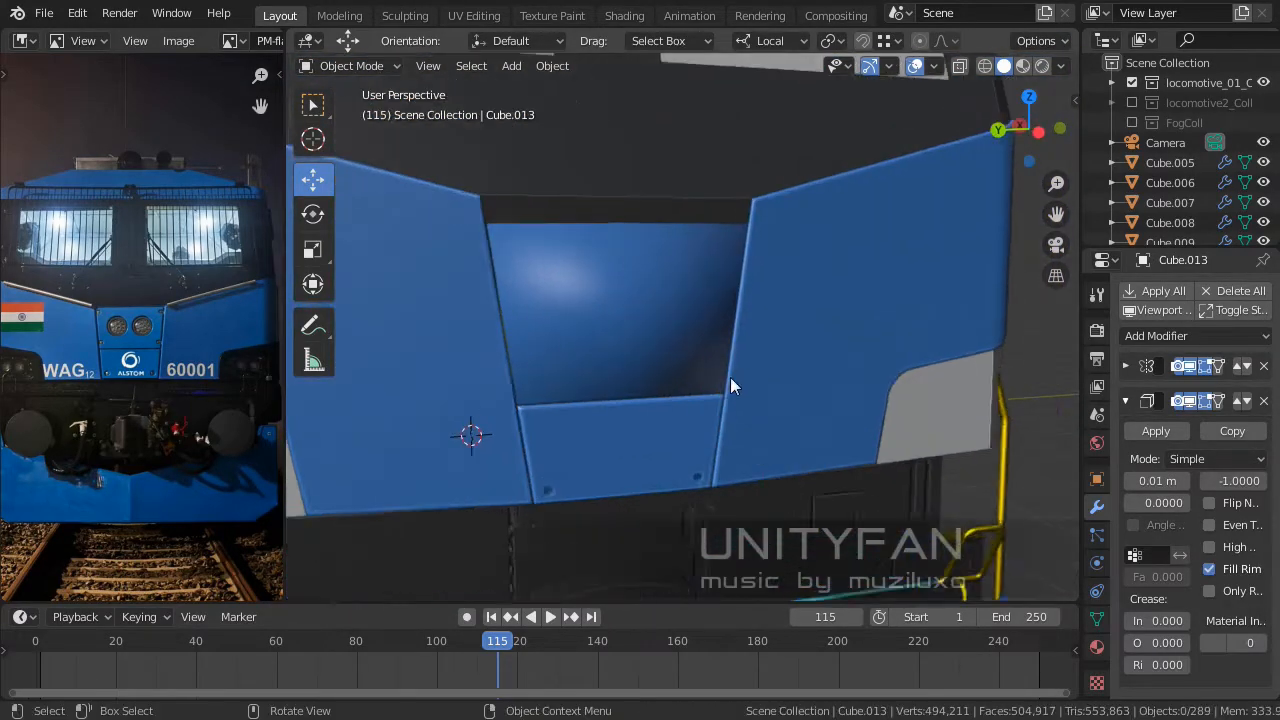
pyautogui.click(682, 343)
pyautogui.moveTo(683, 345); pyautogui.dragTo(667, 368, button='middle')
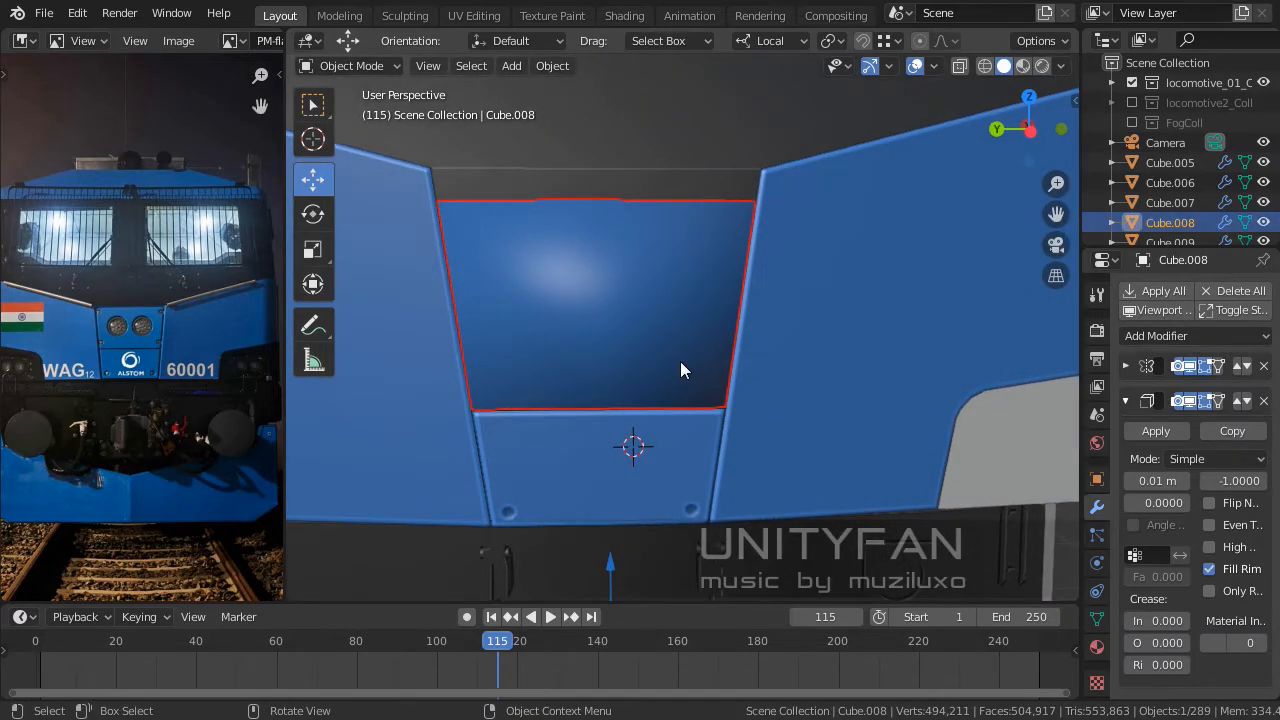
pyautogui.moveTo(709, 360); pyautogui.dragTo(620, 322, button='middle')
pyautogui.scroll(3, 610, 336)
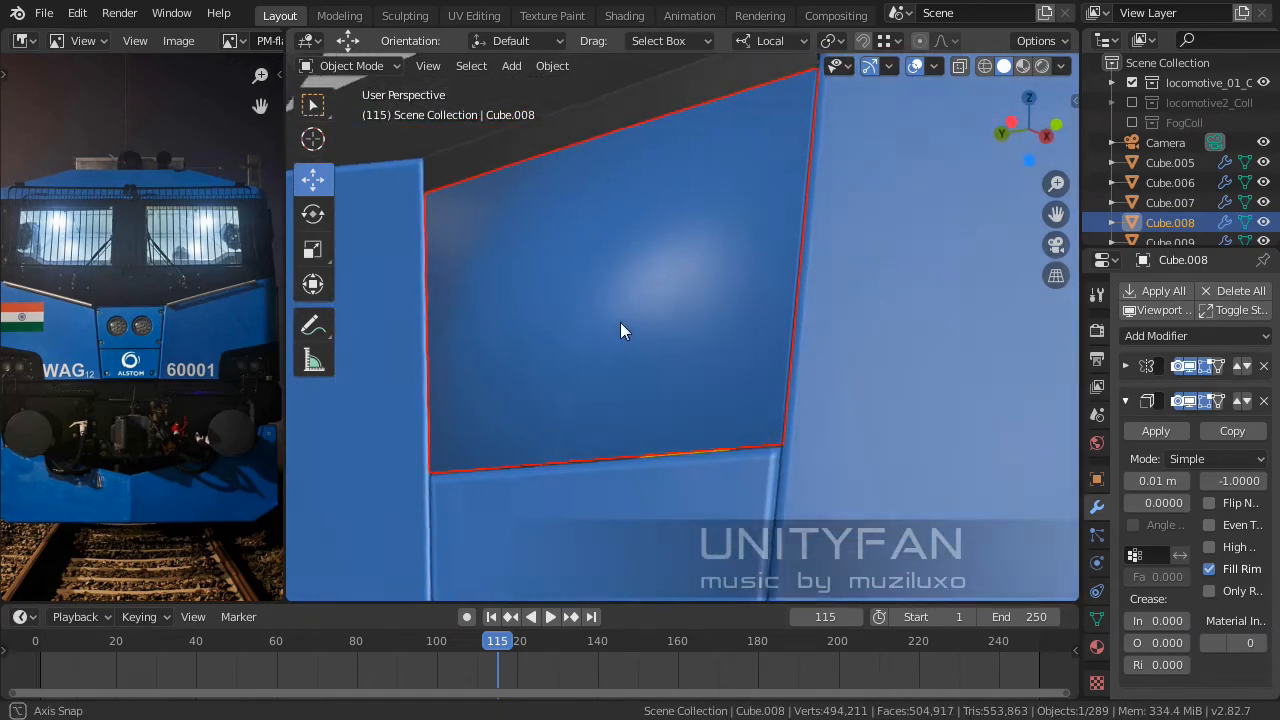
pyautogui.scroll(2, 626, 321)
pyautogui.press('Tab')
pyautogui.scroll(-3, 633, 320)
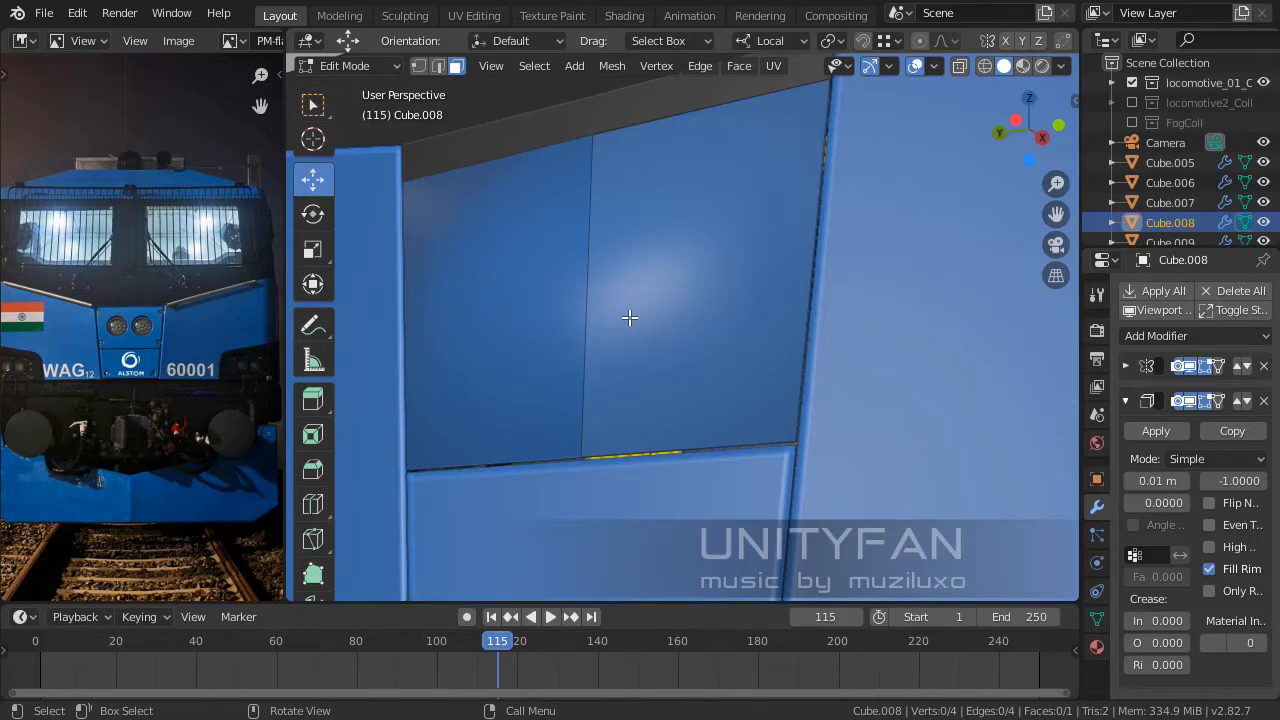
# Add three evenly spaced horizontal loop cuts across the upper center panel's editable half in edge selection mode.
pyautogui.moveTo(686, 356); pyautogui.dragTo(741, 403, button='middle')
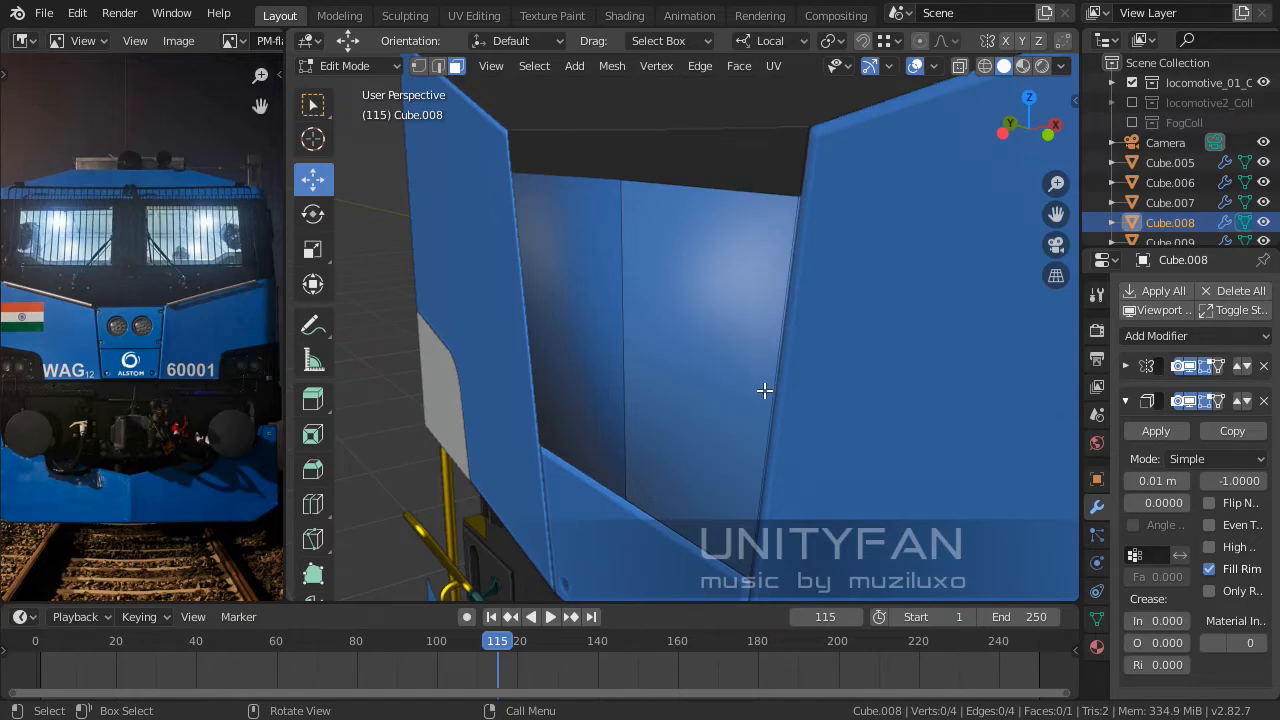
pyautogui.moveTo(764, 390); pyautogui.dragTo(796, 360, button='middle')
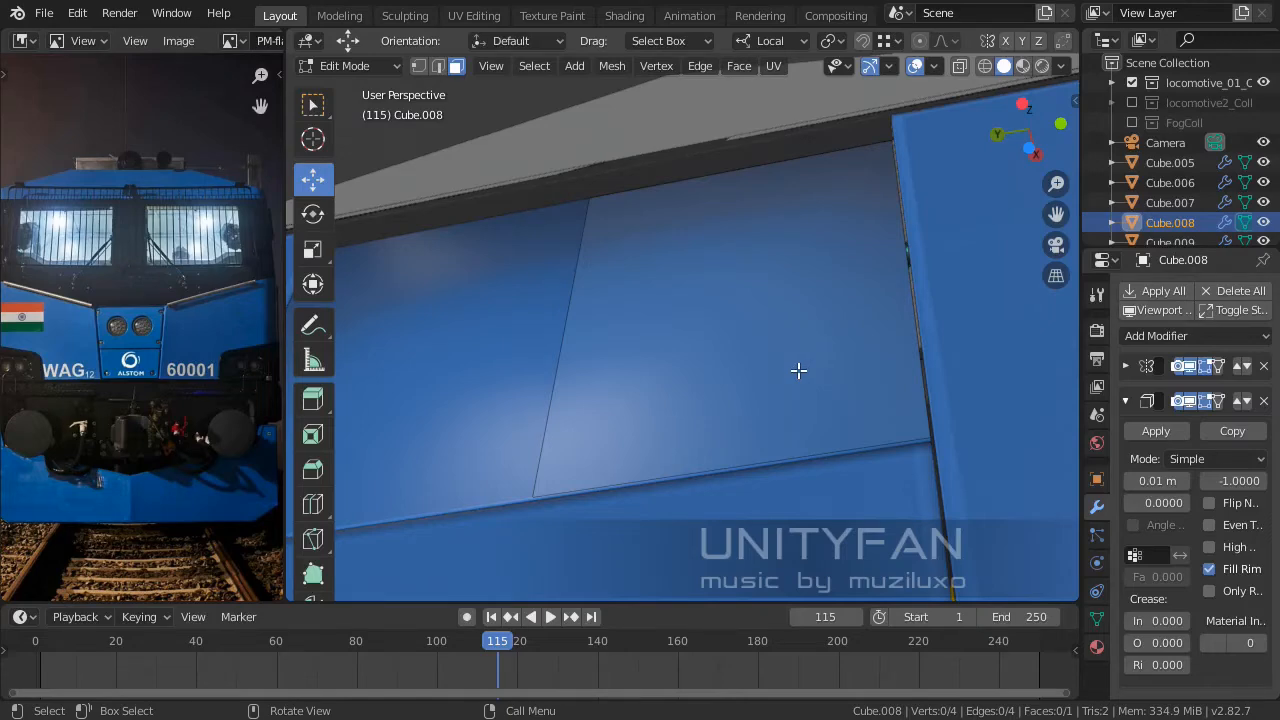
pyautogui.scroll(4, 791, 377)
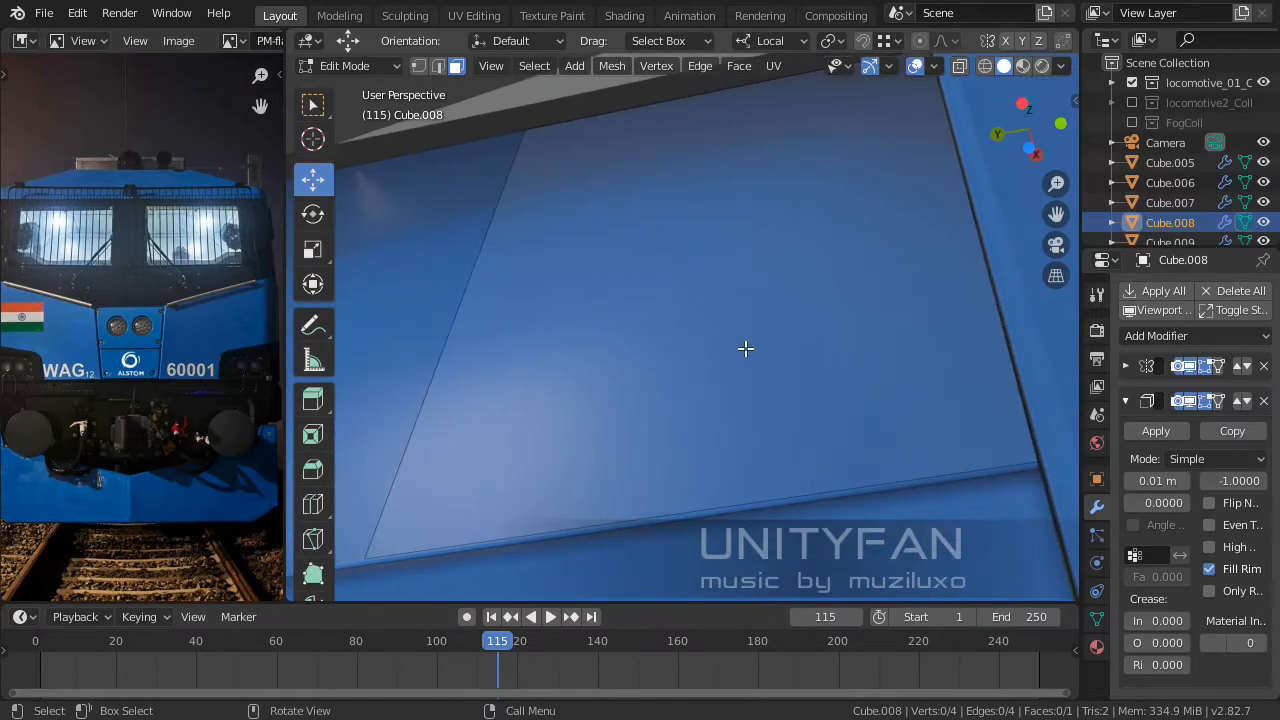
pyautogui.moveTo(745, 347); pyautogui.dragTo(744, 373, button='middle')
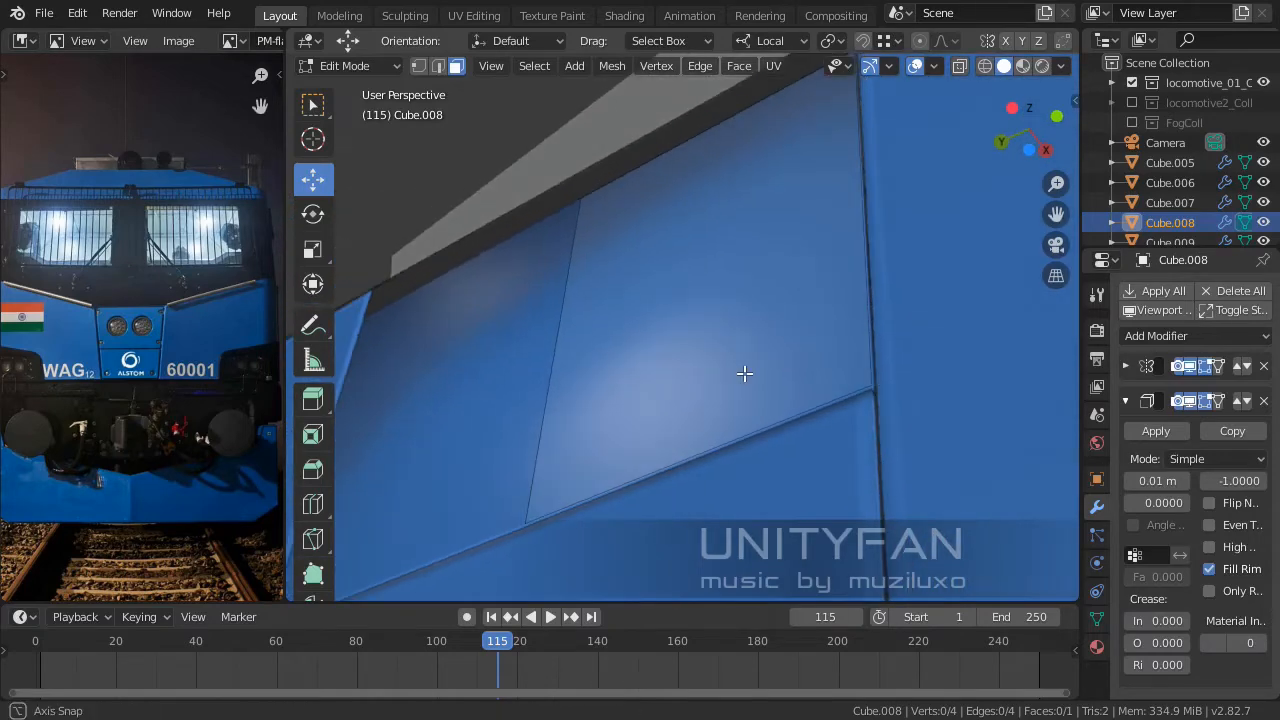
pyautogui.click(438, 66)
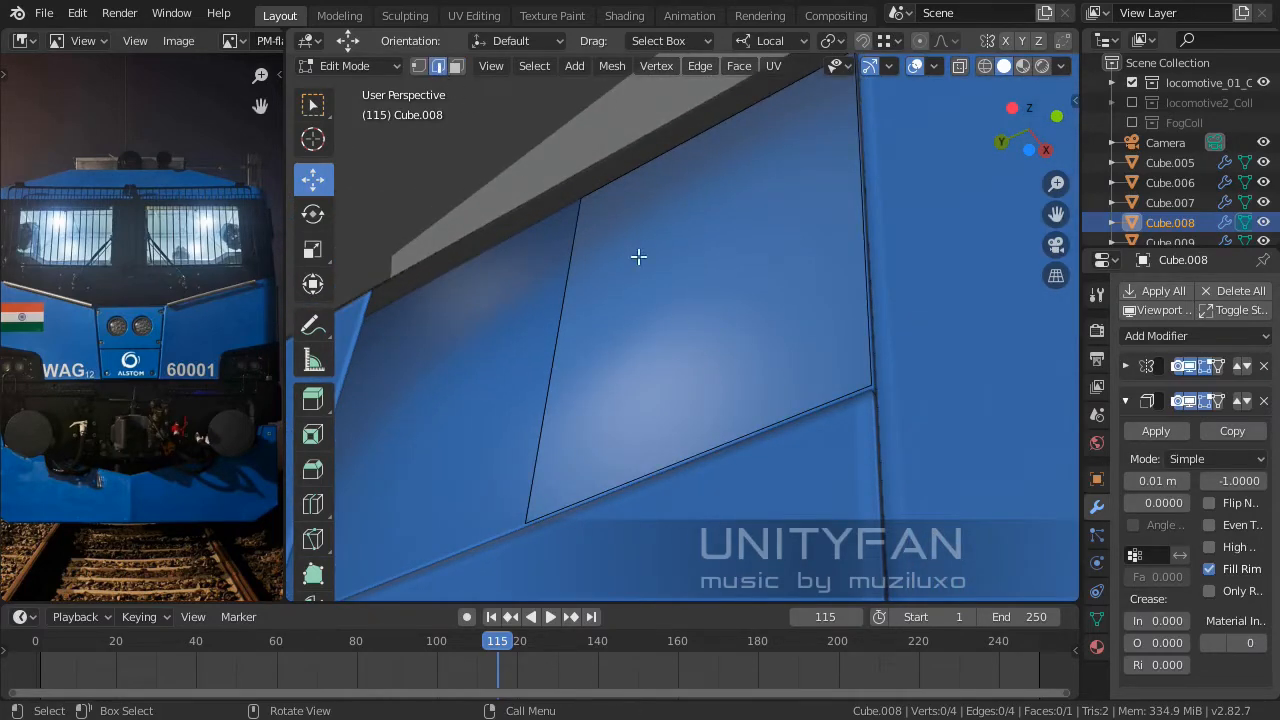
pyautogui.moveTo(639, 257); pyautogui.dragTo(677, 289, button='middle')
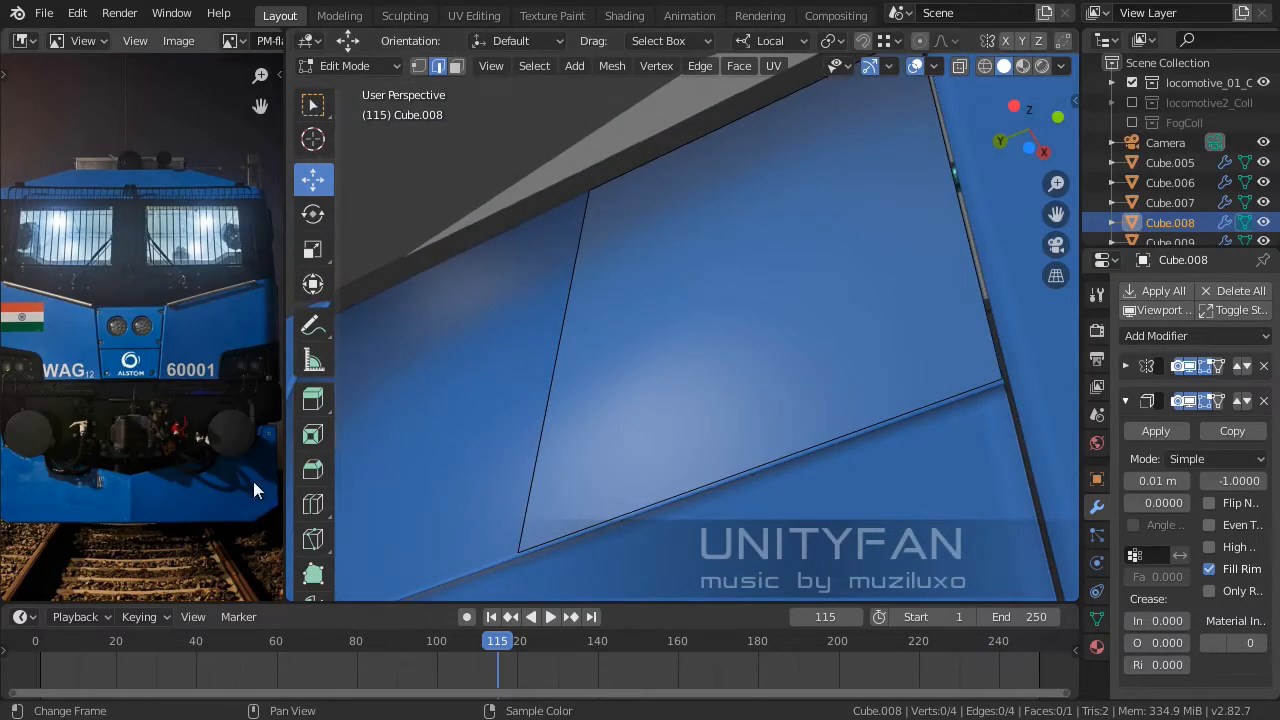
pyautogui.click(313, 505)
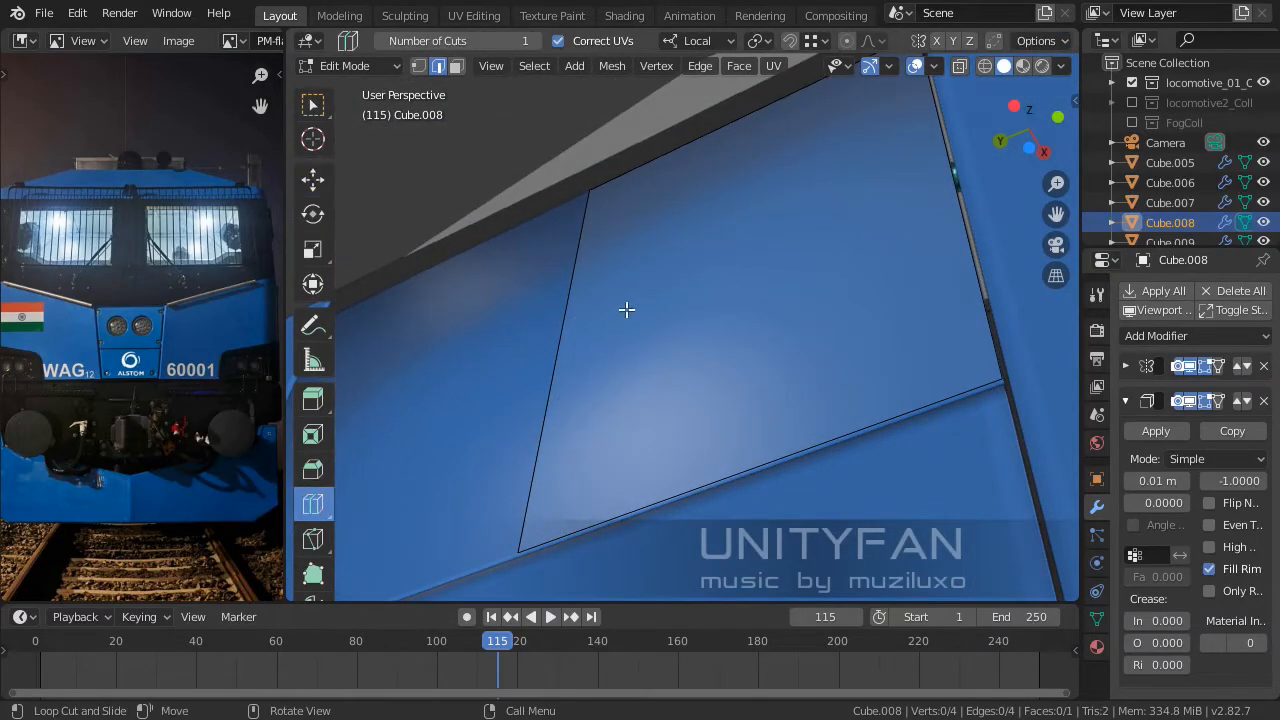
pyautogui.click(585, 340)
pyautogui.click(556, 440)
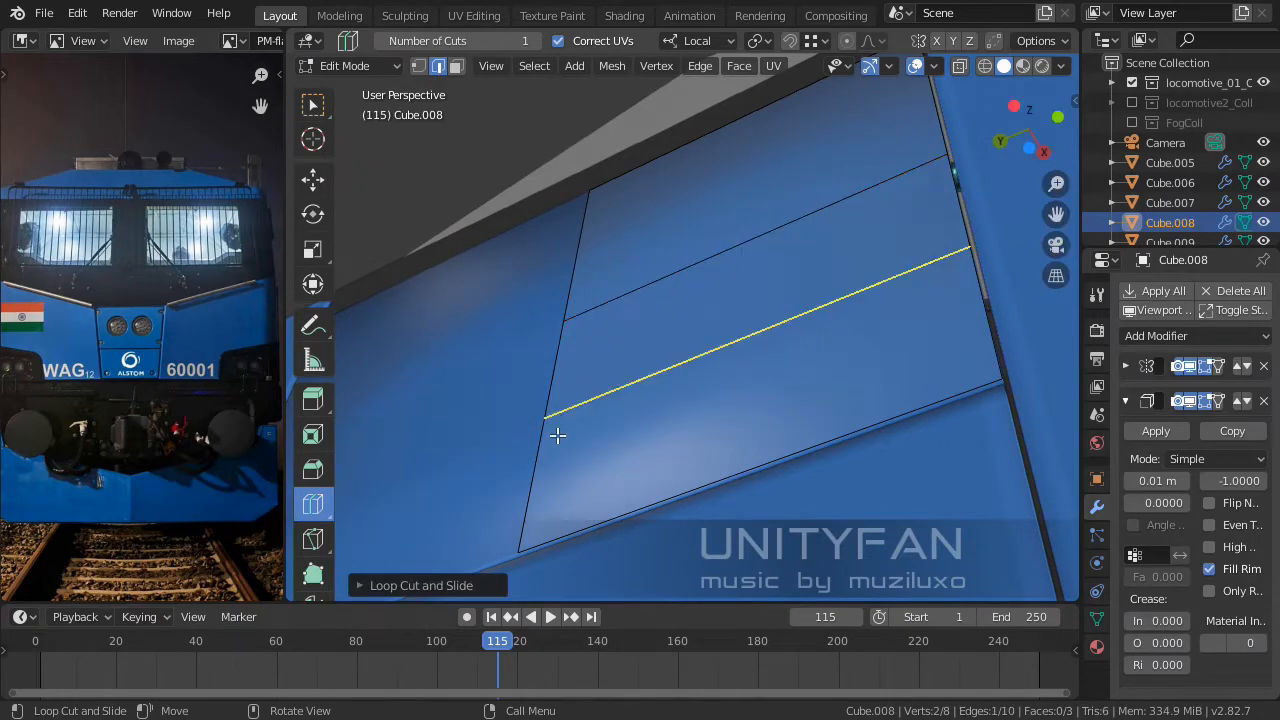
pyautogui.click(585, 240)
# Add a vertical loop cut through the middle of the panel's half and switch back to the Select Box tool.
pyautogui.moveTo(772, 383); pyautogui.dragTo(680, 457, button='middle')
pyautogui.click(682, 390)
pyautogui.scroll(-3, 691, 418)
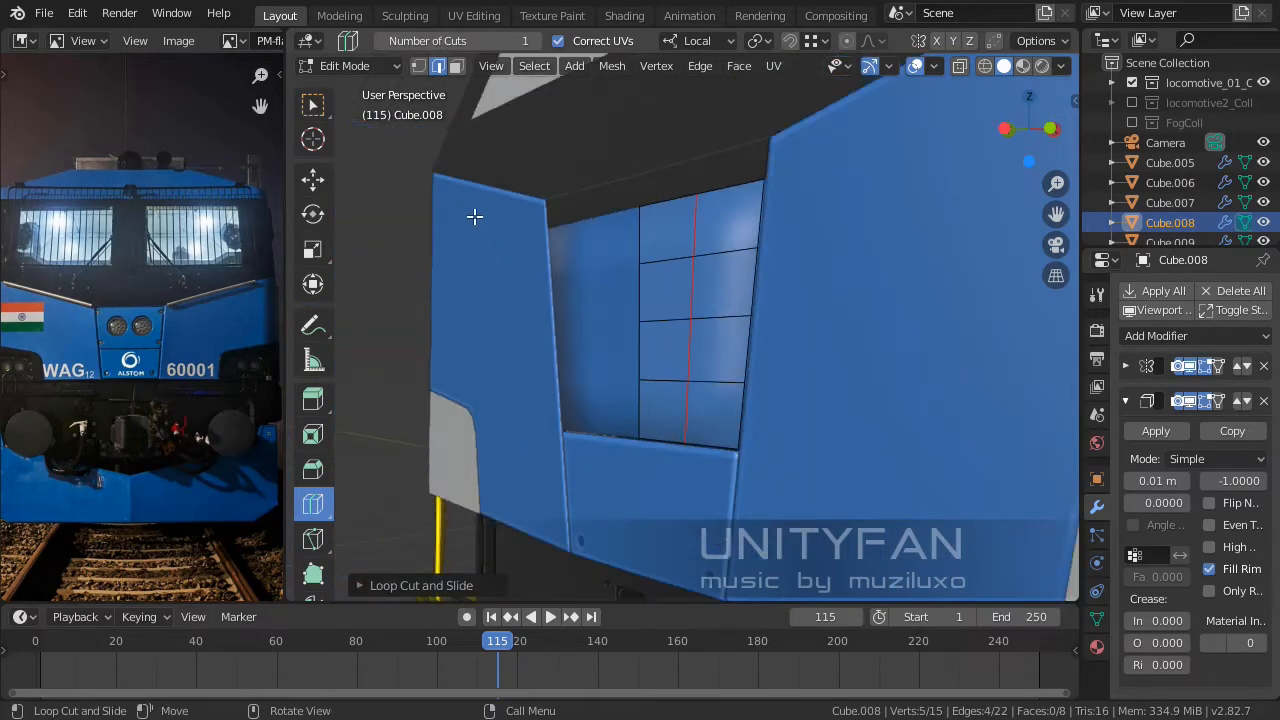
pyautogui.click(313, 104)
pyautogui.moveTo(428, 163); pyautogui.dragTo(677, 309, button='middle')
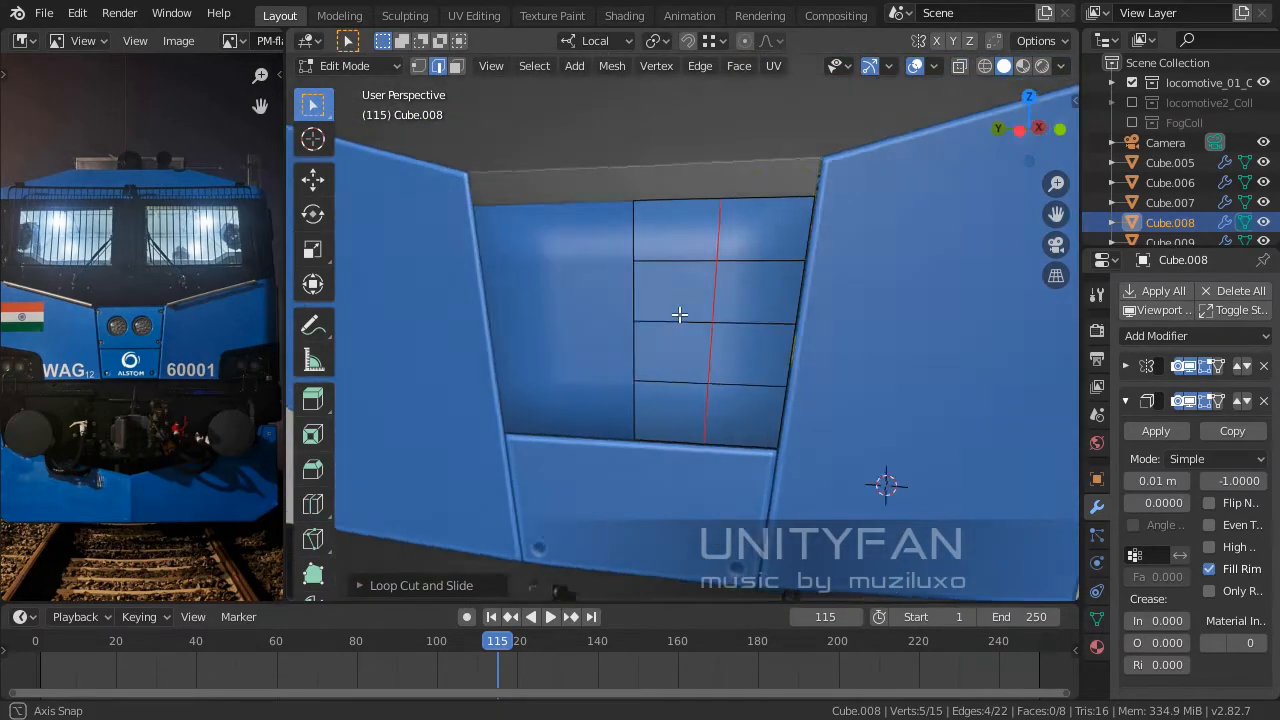
pyautogui.scroll(3, 714, 309)
pyautogui.moveTo(757, 390); pyautogui.dragTo(779, 417, button='middle')
pyautogui.scroll(2, 709, 394)
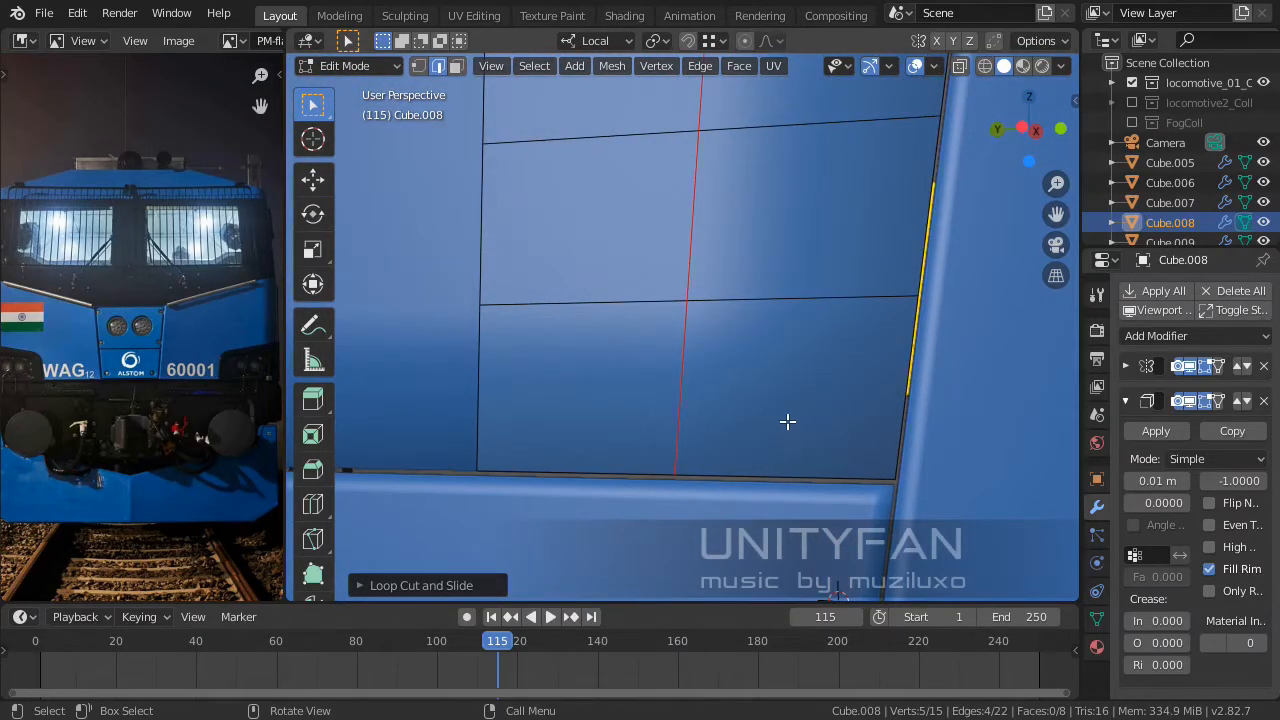
pyautogui.scroll(1, 787, 420)
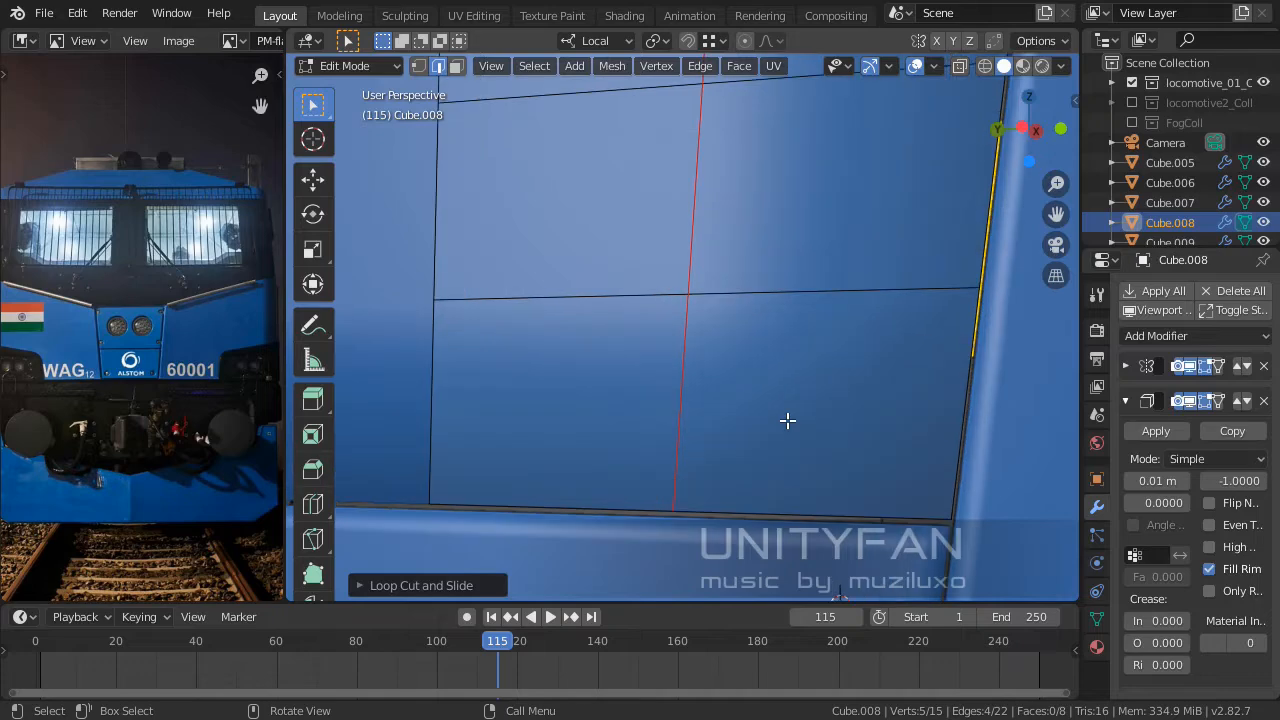
# Add horizontal loop cuts close to the bottom and top edges of the upper center panel's editable half.
pyautogui.scroll(-1, 787, 420)
pyautogui.moveTo(787, 420); pyautogui.dragTo(686, 363, button='middle')
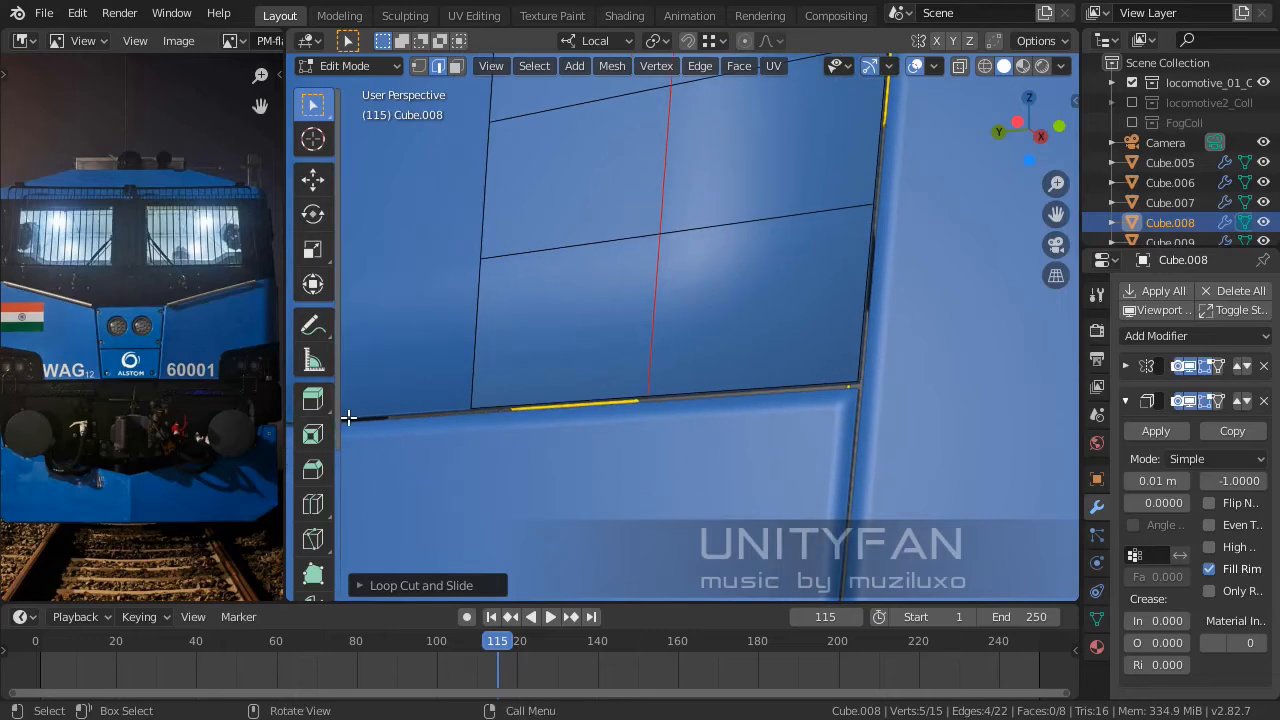
pyautogui.click(312, 505)
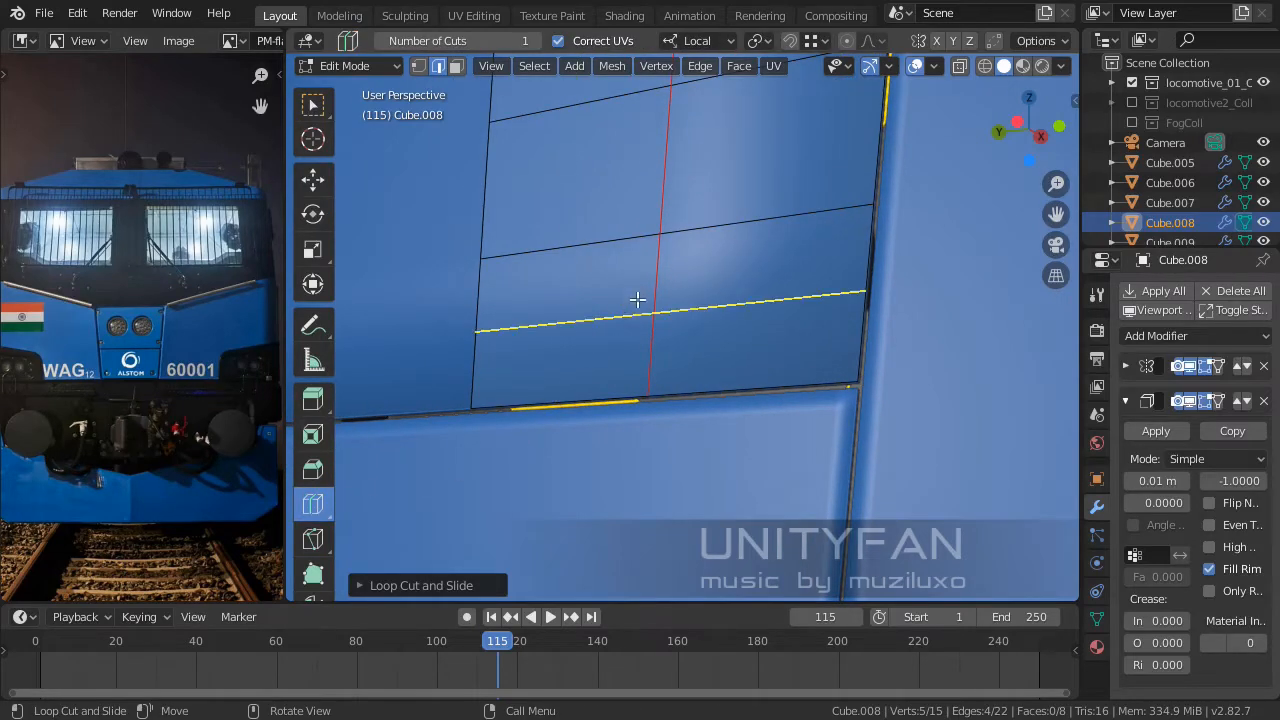
pyautogui.moveTo(637, 299); pyautogui.dragTo(596, 376)
pyautogui.moveTo(600, 380); pyautogui.dragTo(634, 374, button='middle')
pyautogui.moveTo(634, 374); pyautogui.dragTo(656, 299)
# Add a vertical loop cut close to the slanted outer edge of the upper panel's half and return to the Select Box tool.
pyautogui.moveTo(989, 483); pyautogui.dragTo(663, 386, button='middle')
pyautogui.moveTo(663, 386); pyautogui.dragTo(663, 404)
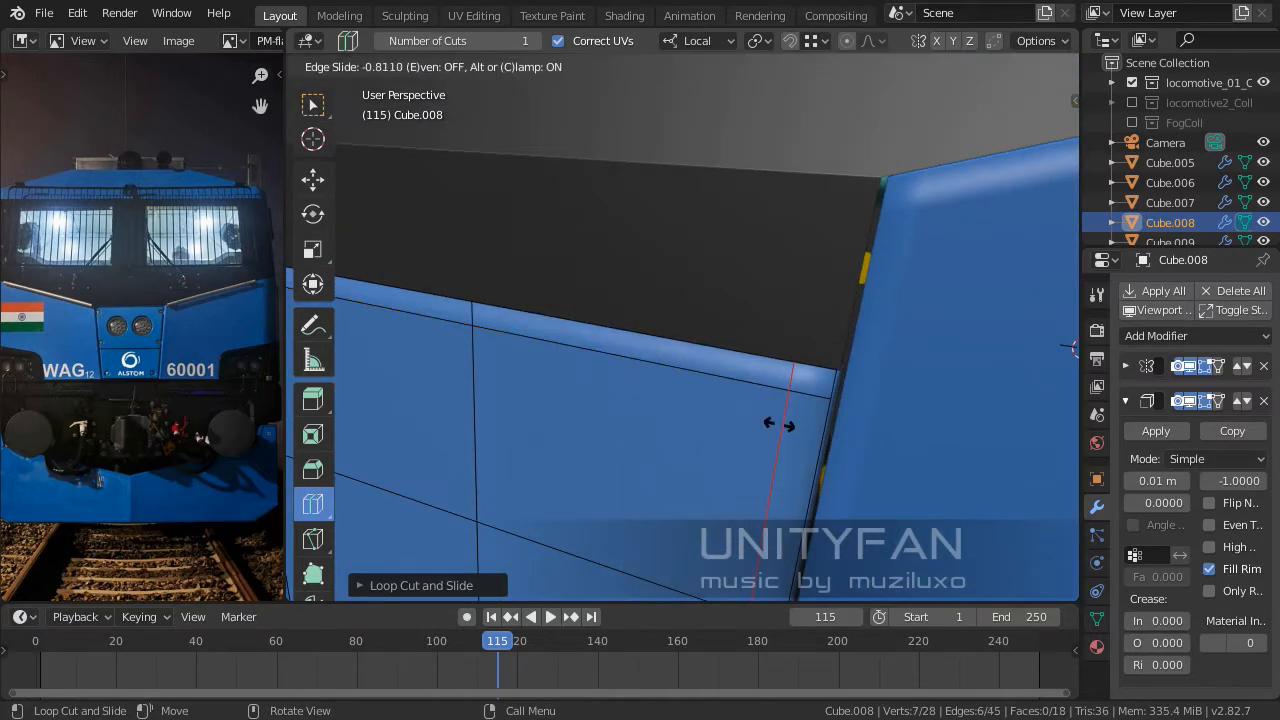
pyautogui.moveTo(787, 428); pyautogui.dragTo(789, 428)
pyautogui.scroll(-4, 829, 461)
pyautogui.moveTo(831, 463); pyautogui.dragTo(886, 351, button='middle')
pyautogui.scroll(-3, 832, 452)
pyautogui.moveTo(823, 468); pyautogui.dragTo(803, 421, button='middle')
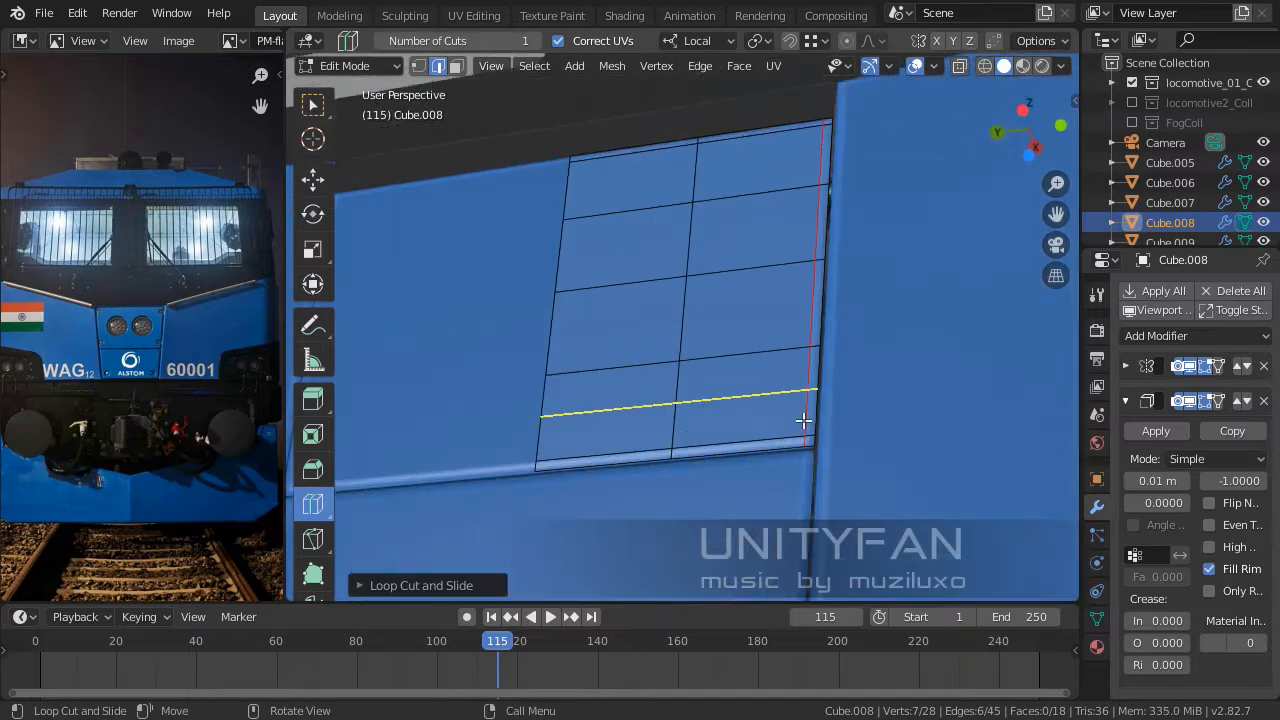
pyautogui.click(313, 105)
# Examine the upper panel's edge grid up close and from different angles.
pyautogui.moveTo(649, 334); pyautogui.dragTo(778, 370, button='middle')
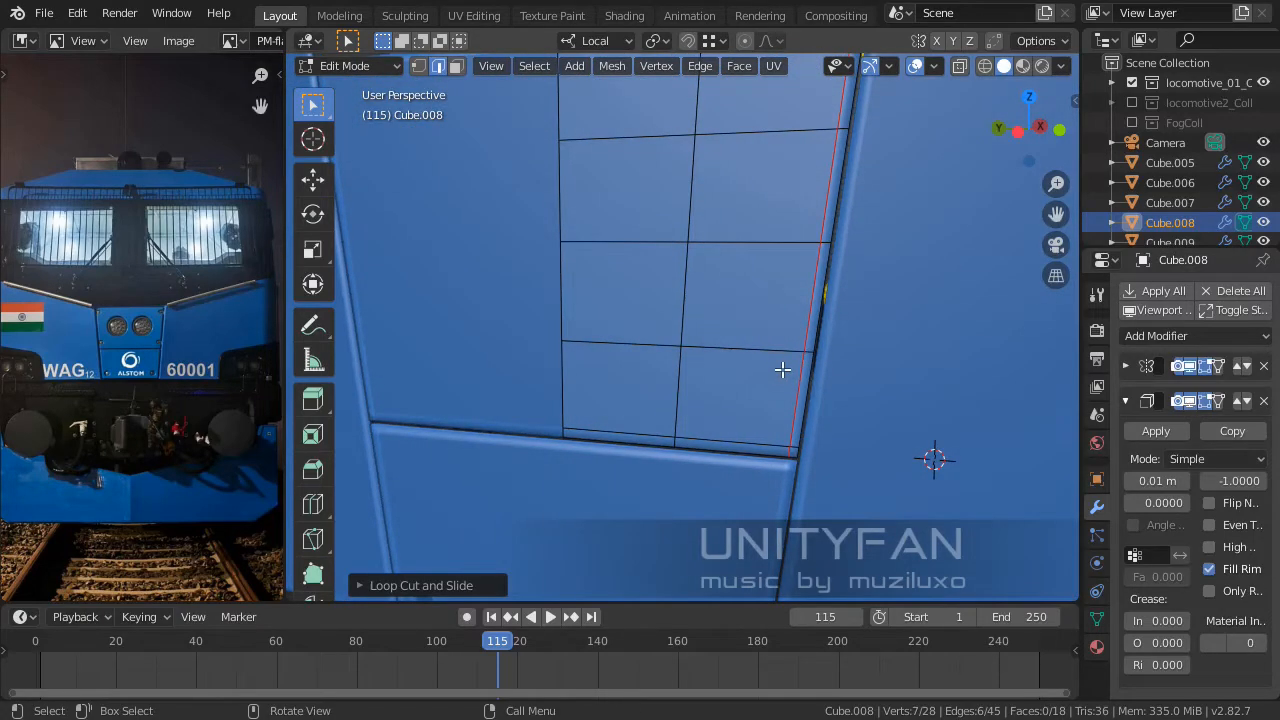
pyautogui.scroll(-4, 783, 370)
pyautogui.moveTo(783, 370); pyautogui.dragTo(758, 420, button='middle')
pyautogui.scroll(2, 790, 329)
pyautogui.scroll(2, 732, 363)
pyautogui.scroll(-1, 724, 377)
pyautogui.scroll(-2, 771, 386)
pyautogui.scroll(-1, 749, 386)
pyautogui.scroll(1, 743, 386)
pyautogui.scroll(-1, 743, 386)
pyautogui.scroll(2, 717, 361)
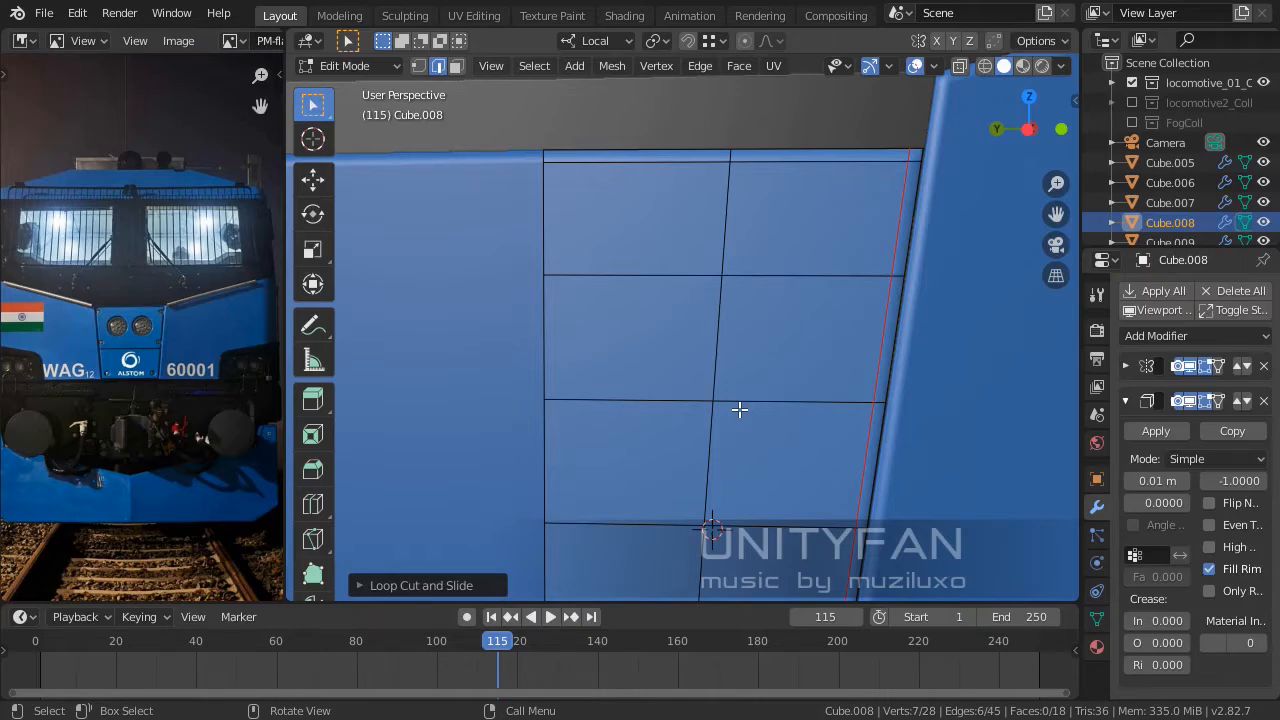
pyautogui.moveTo(742, 411); pyautogui.dragTo(774, 380, button='middle')
pyautogui.scroll(-3, 729, 394)
# In left orthographic view, knife-cut a small four-sided patch around the upper panel's lower outer corner, guided by the reference photo's bolts.
pyautogui.press('KP_3')
pyautogui.press('KP_1')
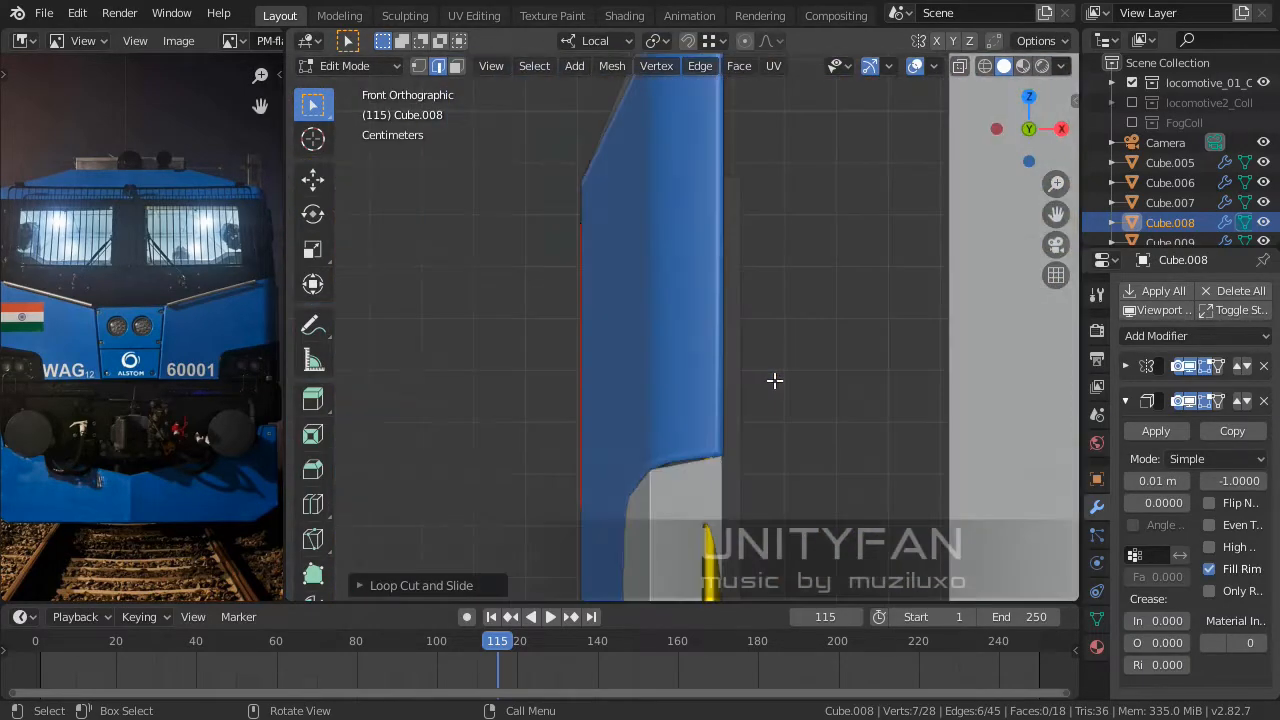
pyautogui.press('ctrl+KP_3')
pyautogui.scroll(6, 774, 380)
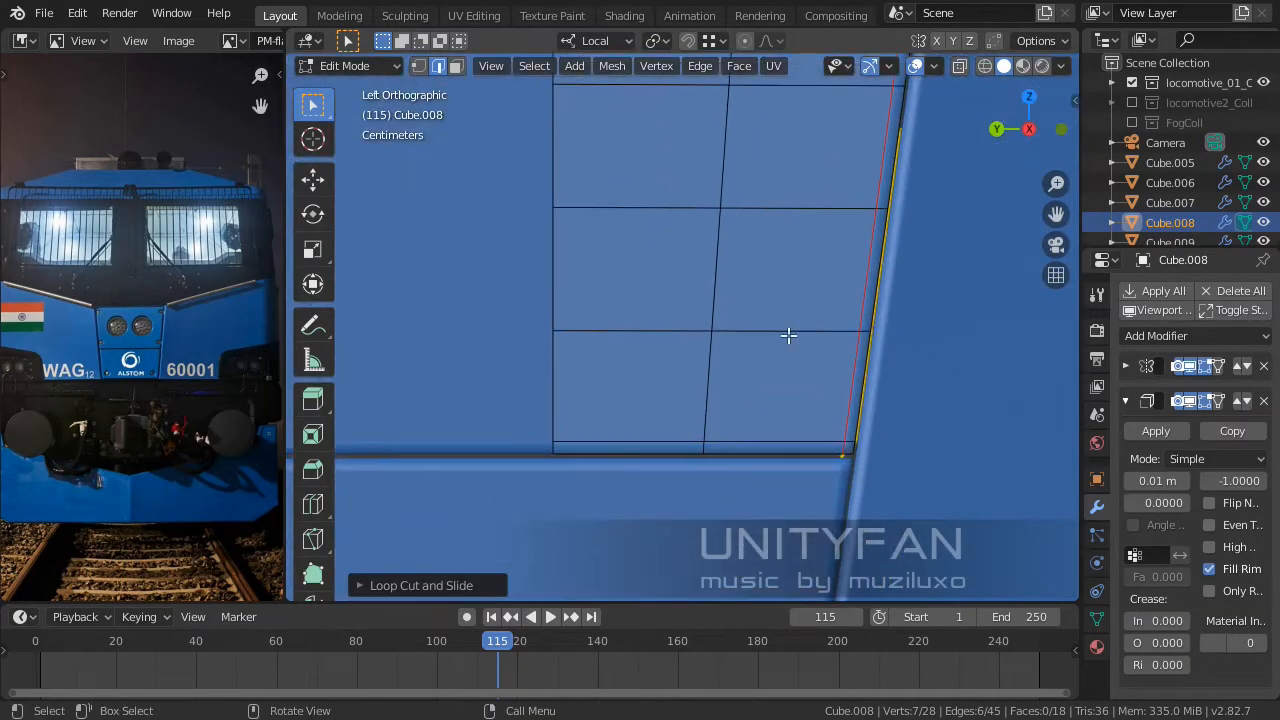
pyautogui.scroll(-3, 834, 317)
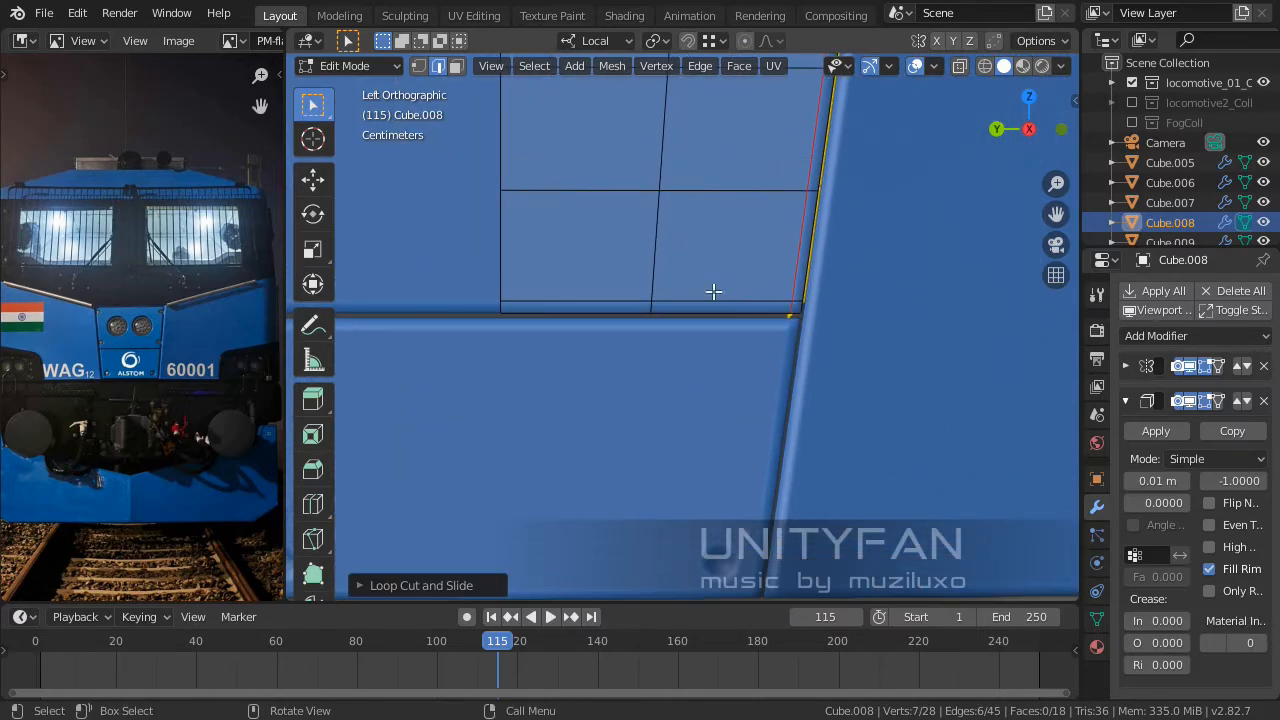
pyautogui.scroll(6, 113, 353)
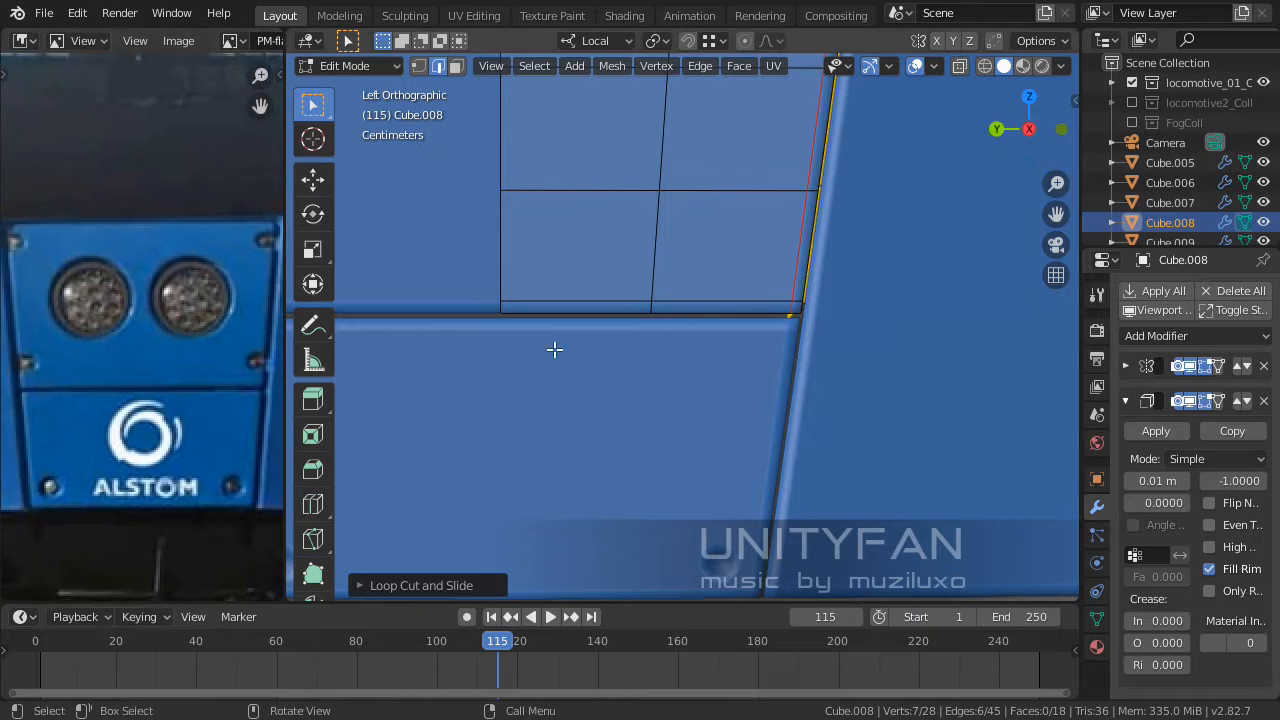
pyautogui.keyDown('shift'); pyautogui.moveTo(776, 294); pyautogui.dragTo(690, 382, button='middle'); pyautogui.keyUp('shift')
pyautogui.scroll(2, 690, 382)
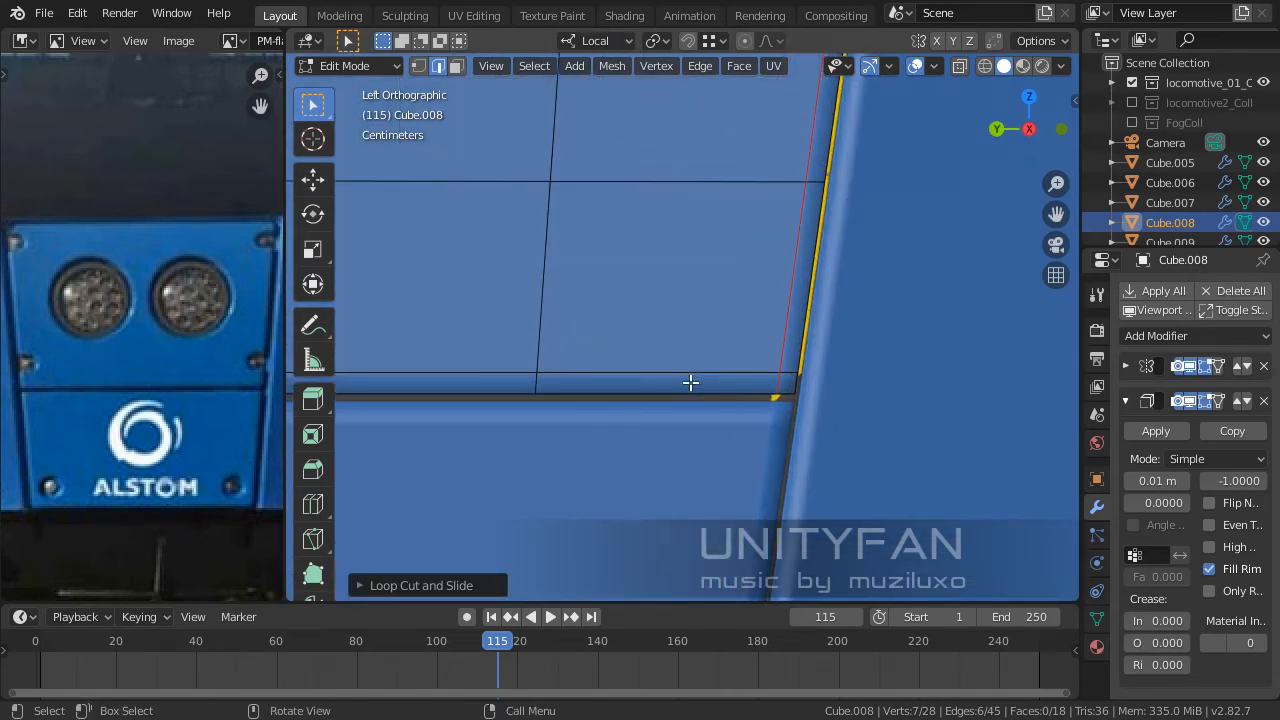
pyautogui.press('k')
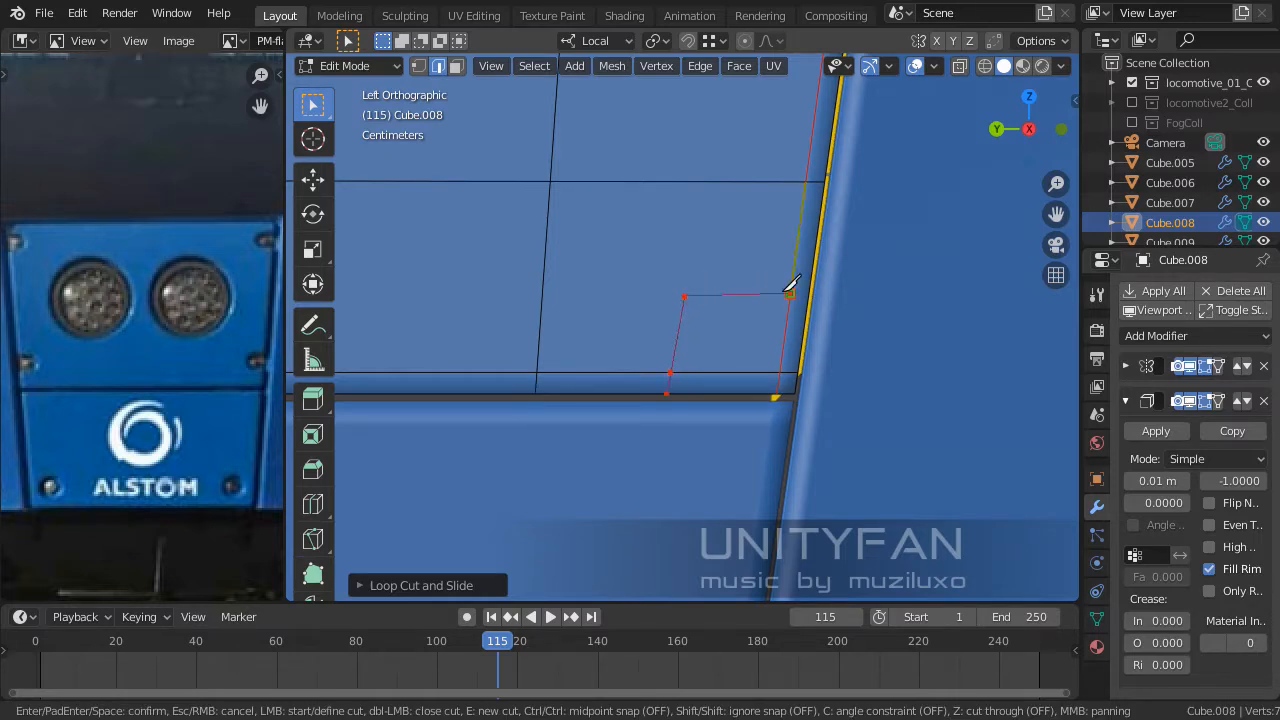
pyautogui.press('Return')
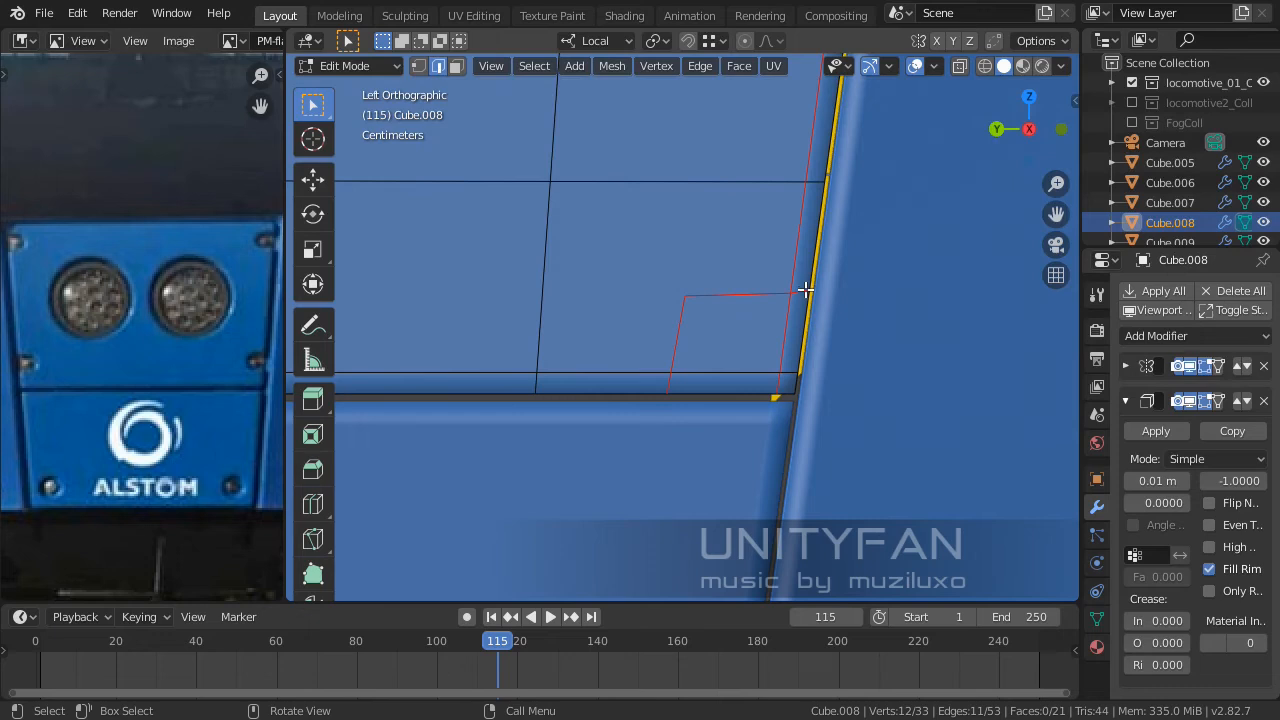
# Connect the inner corner vertex of the knife cut to the nearest grid intersection above it in vertex selection mode.
pyautogui.click(422, 67)
pyautogui.click(700, 280)
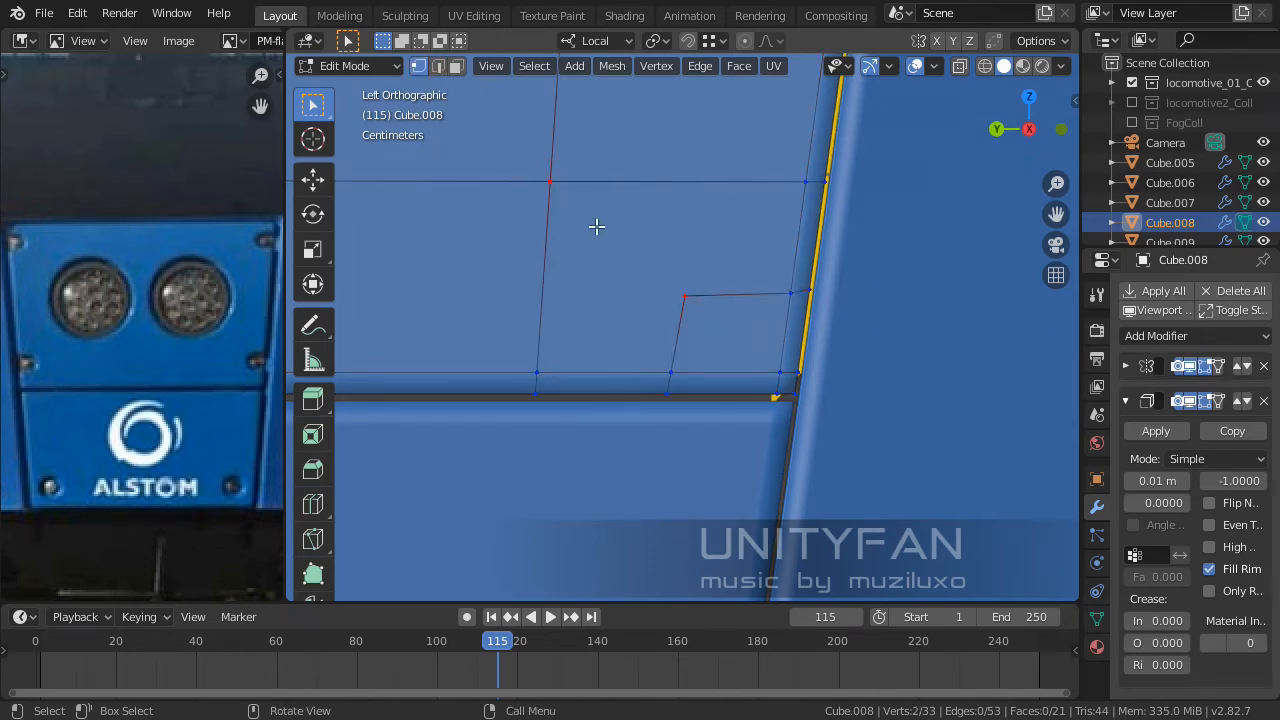
pyautogui.scroll(-3, 596, 227)
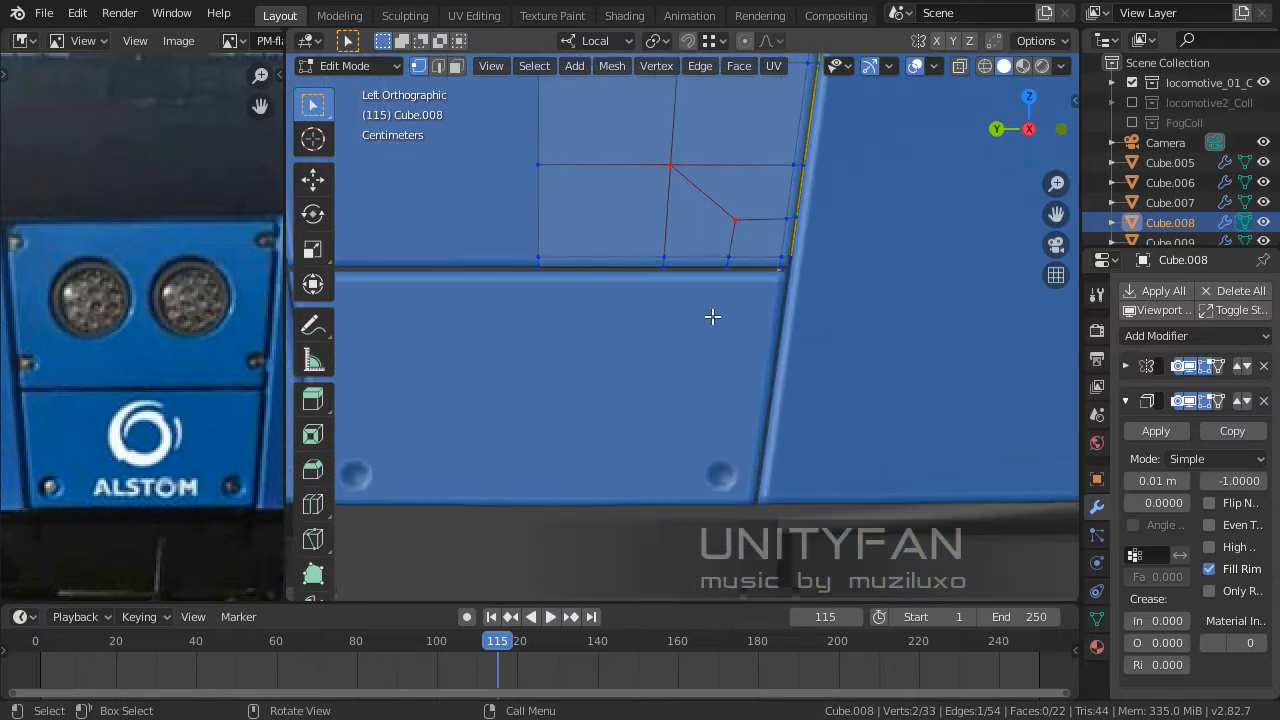
# Select the lower panel with the bolt holes, open its mesh in Edit Mode, and switch to face selection mode.
pyautogui.press('Tab')
pyautogui.click(726, 367)
pyautogui.moveTo(729, 371); pyautogui.dragTo(699, 324, button='middle')
pyautogui.press('Tab')
pyautogui.moveTo(757, 376); pyautogui.dragTo(689, 326, button='middle')
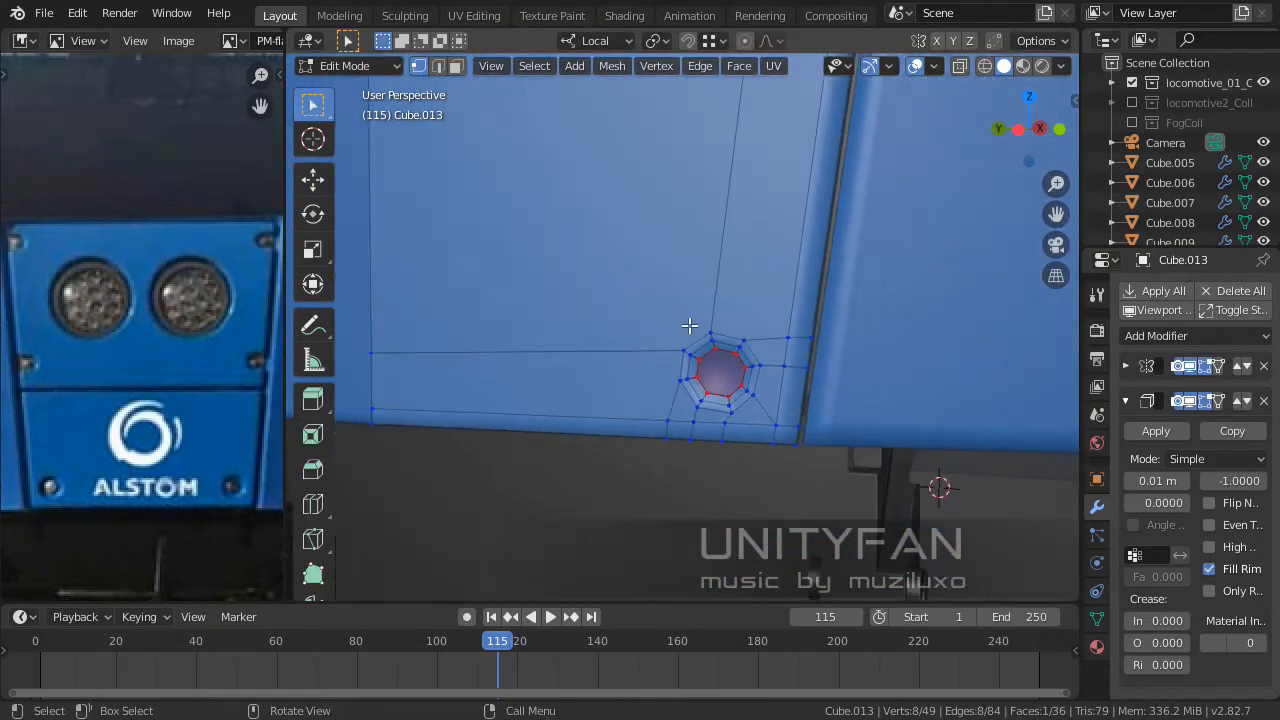
pyautogui.scroll(4, 689, 326)
pyautogui.scroll(4, 837, 383)
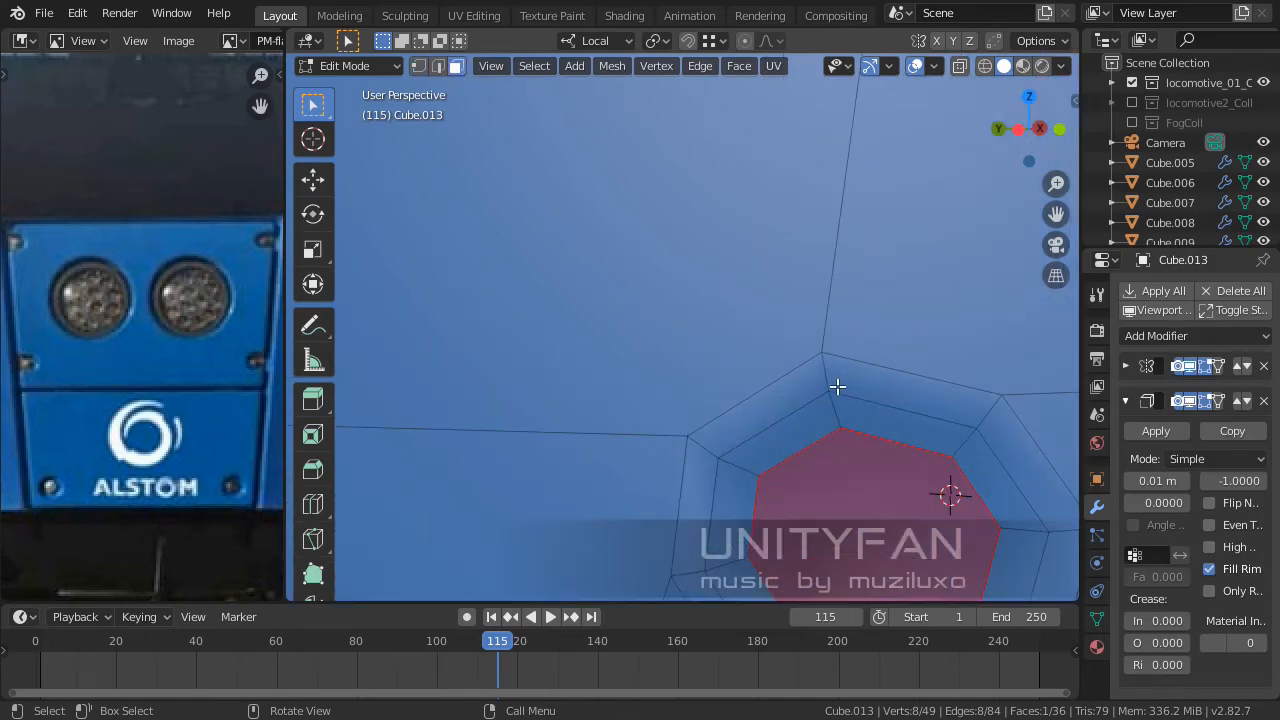
# Select all faces of the lower panel's octagonal recess, including its floor and both surrounding rings.
pyautogui.keyDown('shift'); pyautogui.moveTo(837, 383); pyautogui.dragTo(771, 302, button='middle'); pyautogui.keyUp('shift')
pyautogui.click(836, 238)
pyautogui.hotkey('alt', 'a')
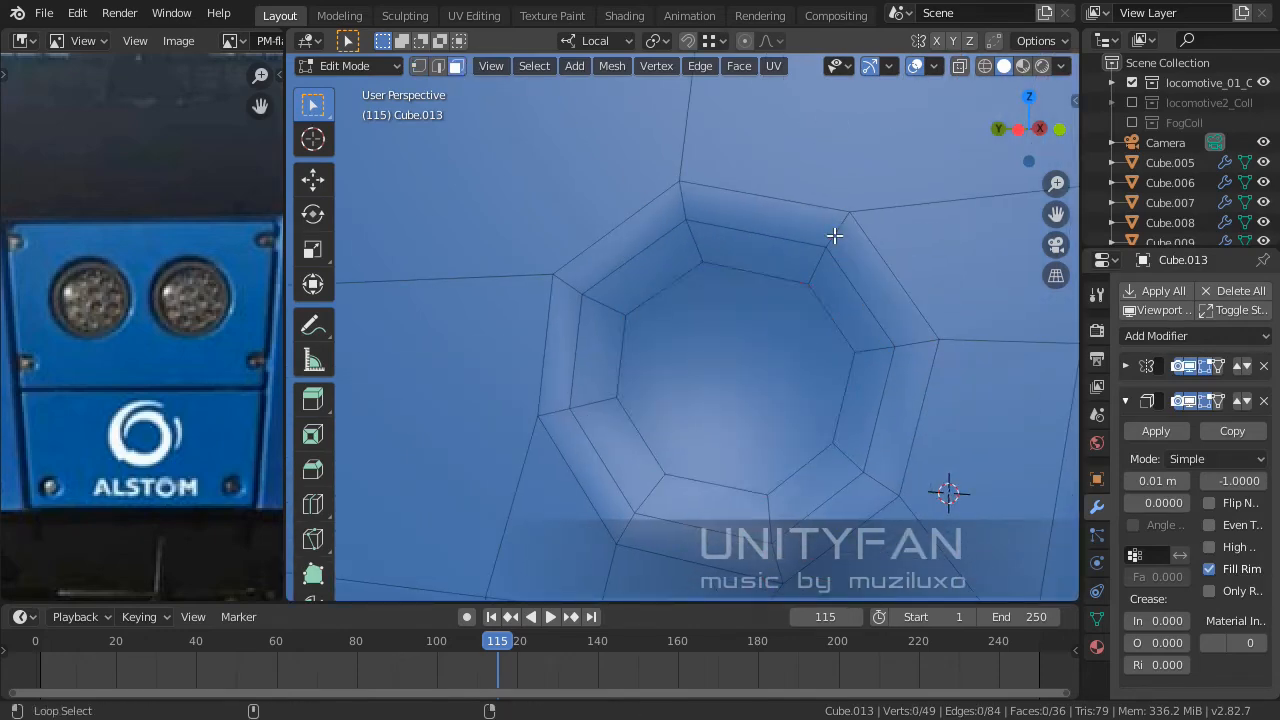
pyautogui.keyDown('alt'); pyautogui.click(866, 351); pyautogui.keyUp('alt')
pyautogui.keyDown('alt'); pyautogui.keyDown('shift'); pyautogui.click(871, 351); pyautogui.keyUp('shift'); pyautogui.keyUp('alt')
pyautogui.scroll(-6, 763, 364)
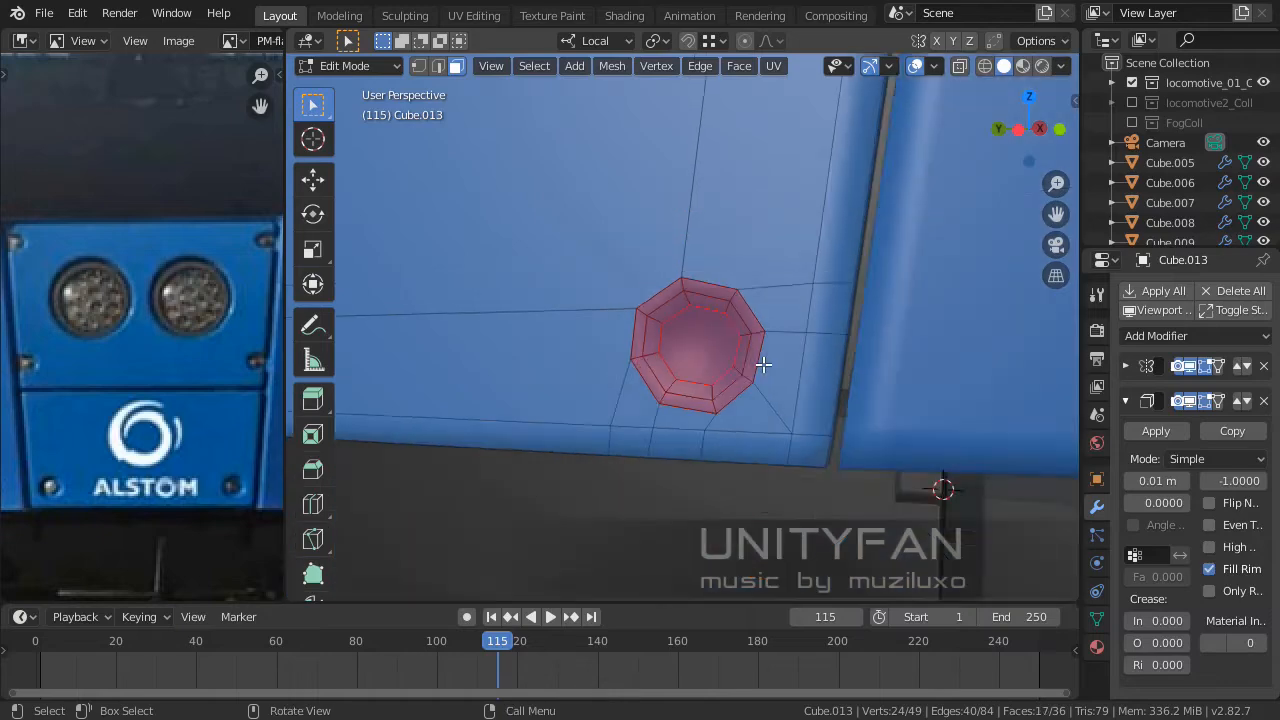
# Duplicate the selected recess faces and move the copy up about 0.32 m along local Z onto the upper panel.
pyautogui.moveTo(766, 360); pyautogui.dragTo(560, 345, button='middle')
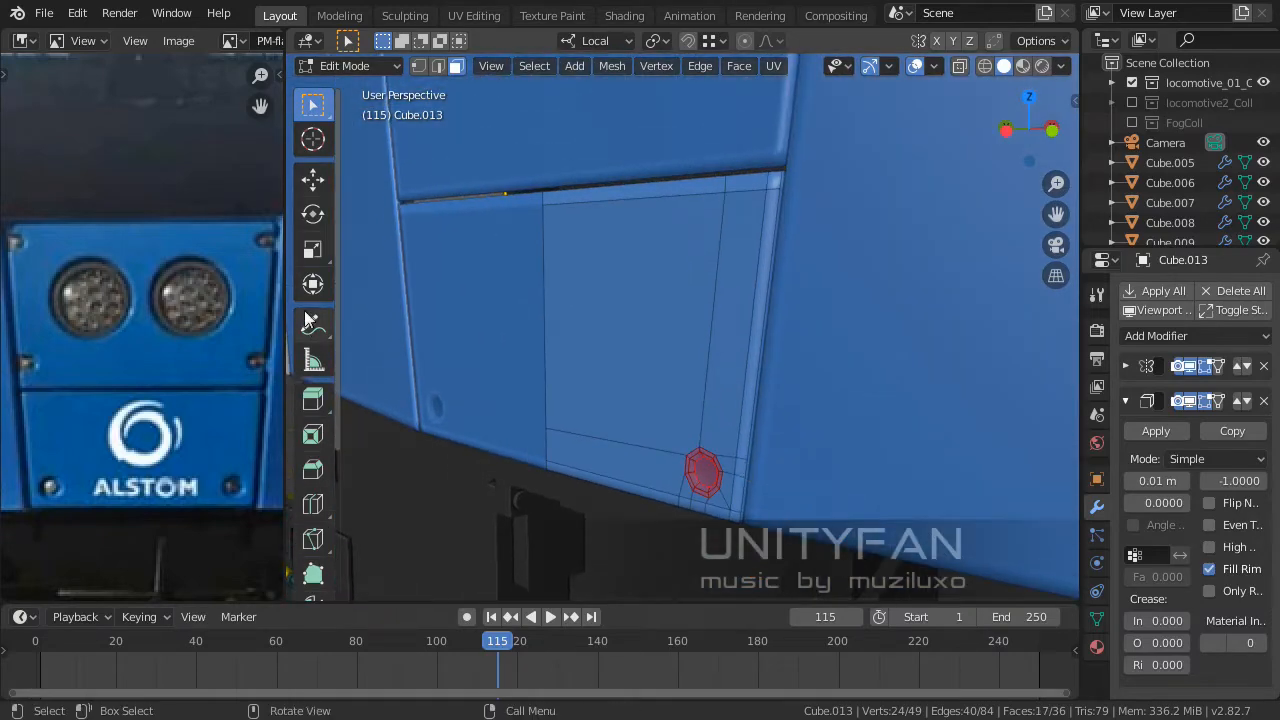
pyautogui.click(313, 179)
pyautogui.moveTo(640, 360); pyautogui.dragTo(805, 488, button='middle')
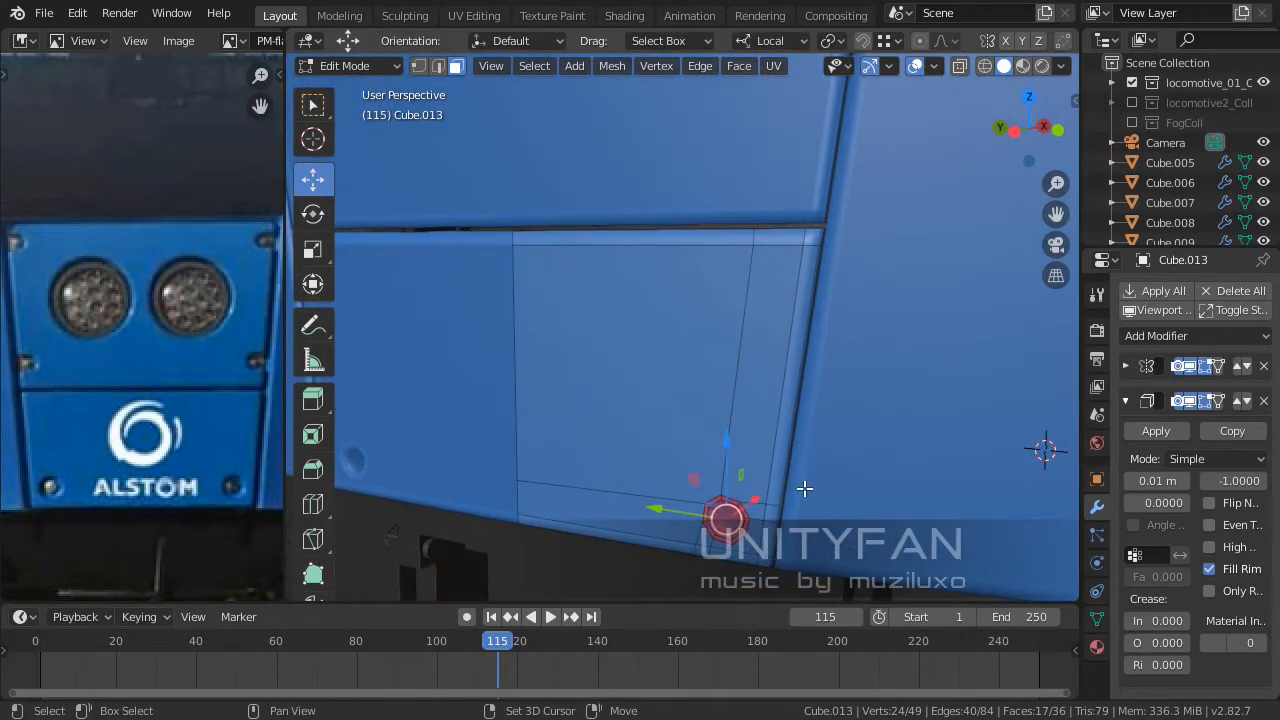
pyautogui.hotkey('shift', 'd')
pyautogui.rightClick(821, 346)
pyautogui.moveTo(727, 431); pyautogui.dragTo(744, 235)
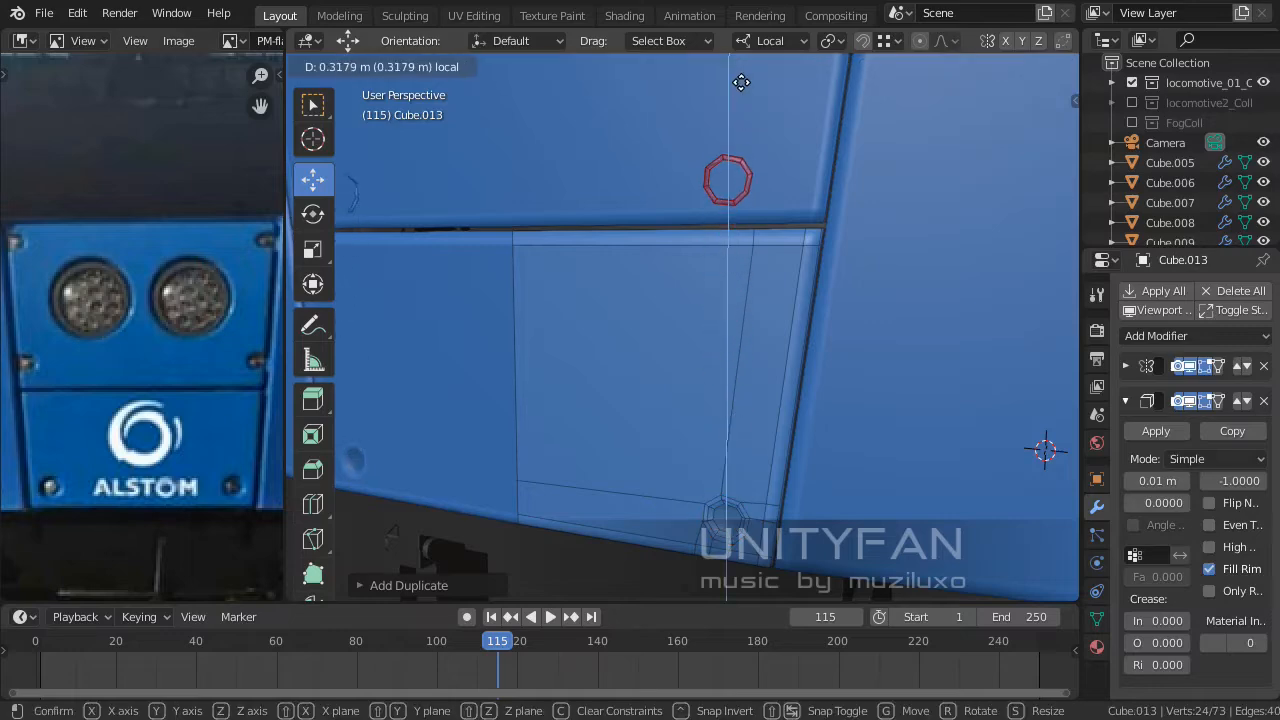
pyautogui.moveTo(741, 82); pyautogui.dragTo(740, 81)
# Position the duplicated recess along local Y and Z near the upper panel's lower outer corner.
pyautogui.moveTo(740, 194); pyautogui.dragTo(788, 303, button='middle')
pyautogui.moveTo(730, 273); pyautogui.dragTo(771, 270)
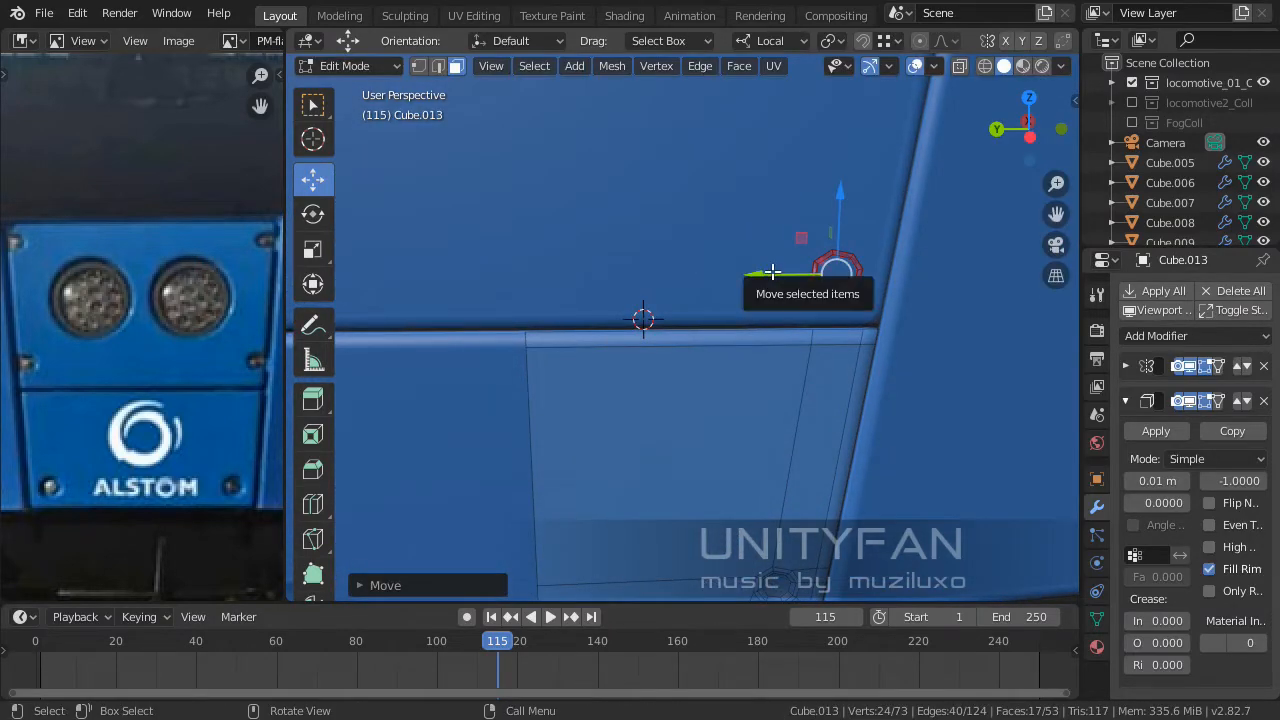
pyautogui.moveTo(772, 272); pyautogui.dragTo(722, 286, button='middle')
pyautogui.moveTo(775, 249); pyautogui.dragTo(776, 220)
pyautogui.moveTo(700, 272); pyautogui.dragTo(720, 271)
# Compare the duplicated recess's placement with the bolts in the reference photo, widening the image view for a closer look.
pyautogui.scroll(-4, 744, 311)
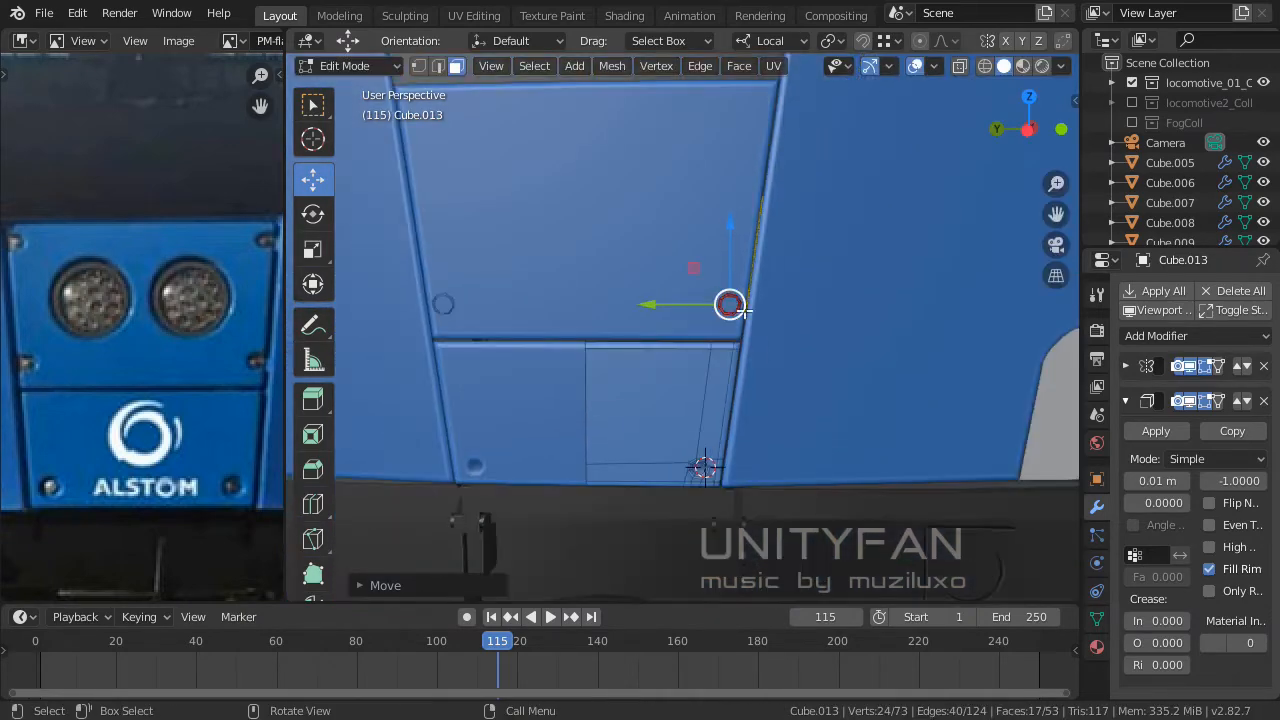
pyautogui.moveTo(744, 311)
pyautogui.mouseDown(button='middle')
pyautogui.moveTo(796, 322)
pyautogui.moveTo(723, 309)
pyautogui.mouseUp(button='middle')
pyautogui.scroll(-3, 723, 309)
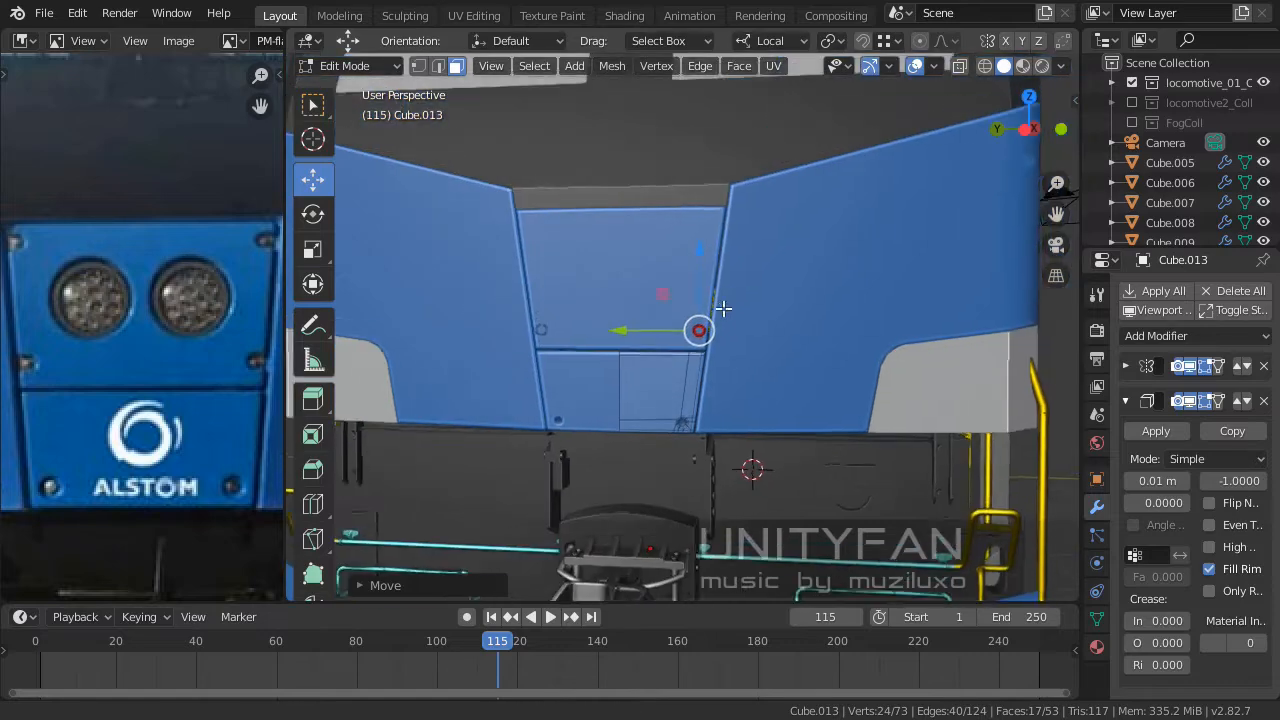
pyautogui.scroll(2, 723, 309)
pyautogui.moveTo(720, 370); pyautogui.dragTo(790, 395, button='middle')
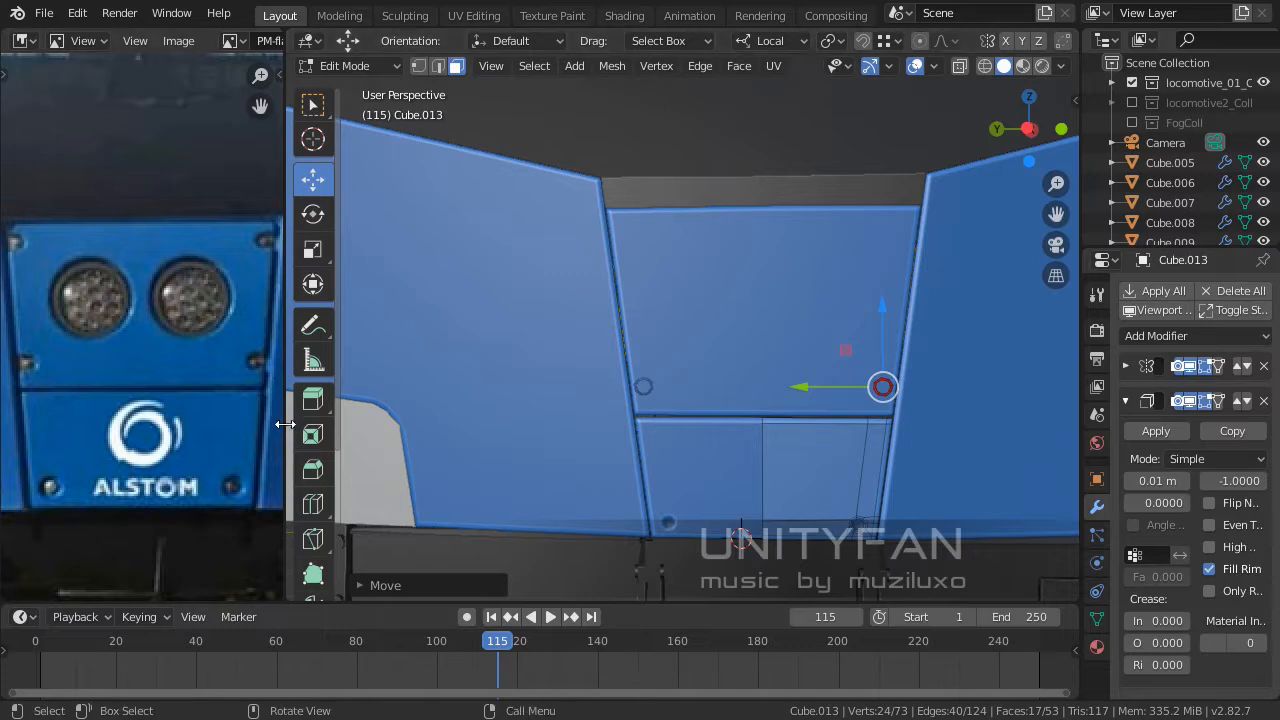
pyautogui.moveTo(285, 425); pyautogui.dragTo(375, 425)
pyautogui.moveTo(583, 406); pyautogui.dragTo(714, 424, button='middle')
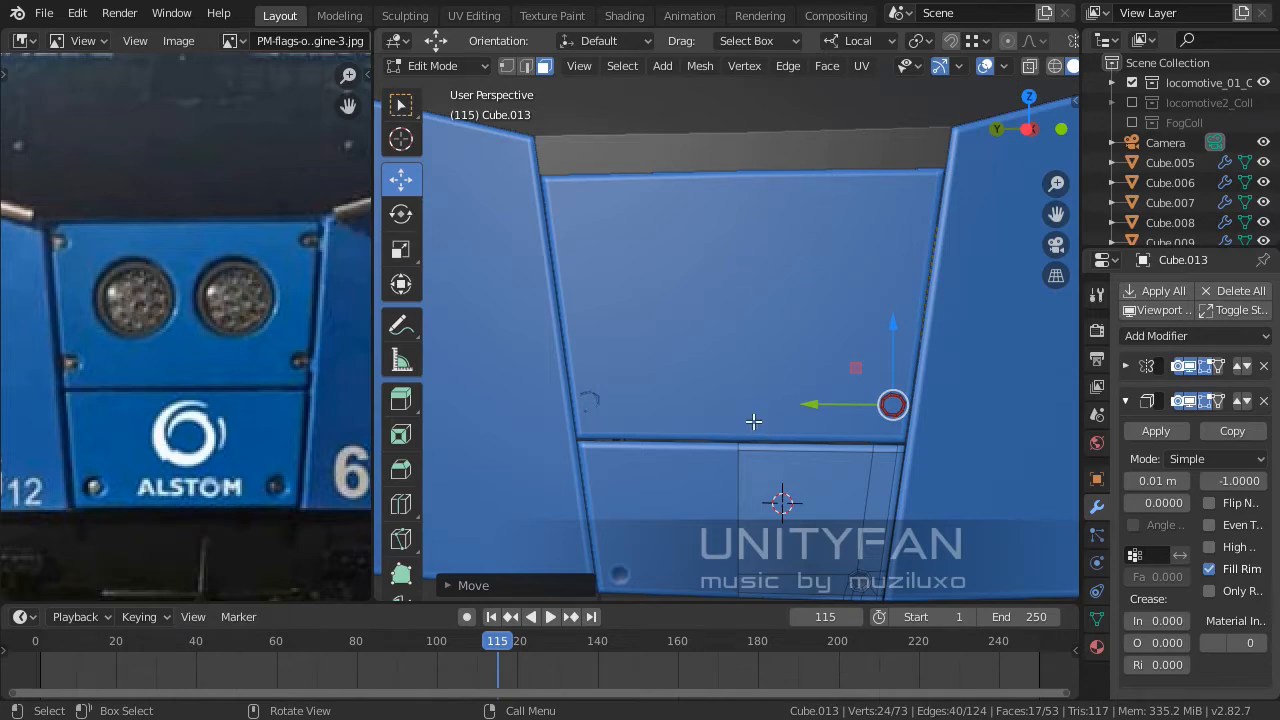
pyautogui.moveTo(723, 400); pyautogui.dragTo(810, 362, button='middle')
pyautogui.scroll(-5, 201, 349)
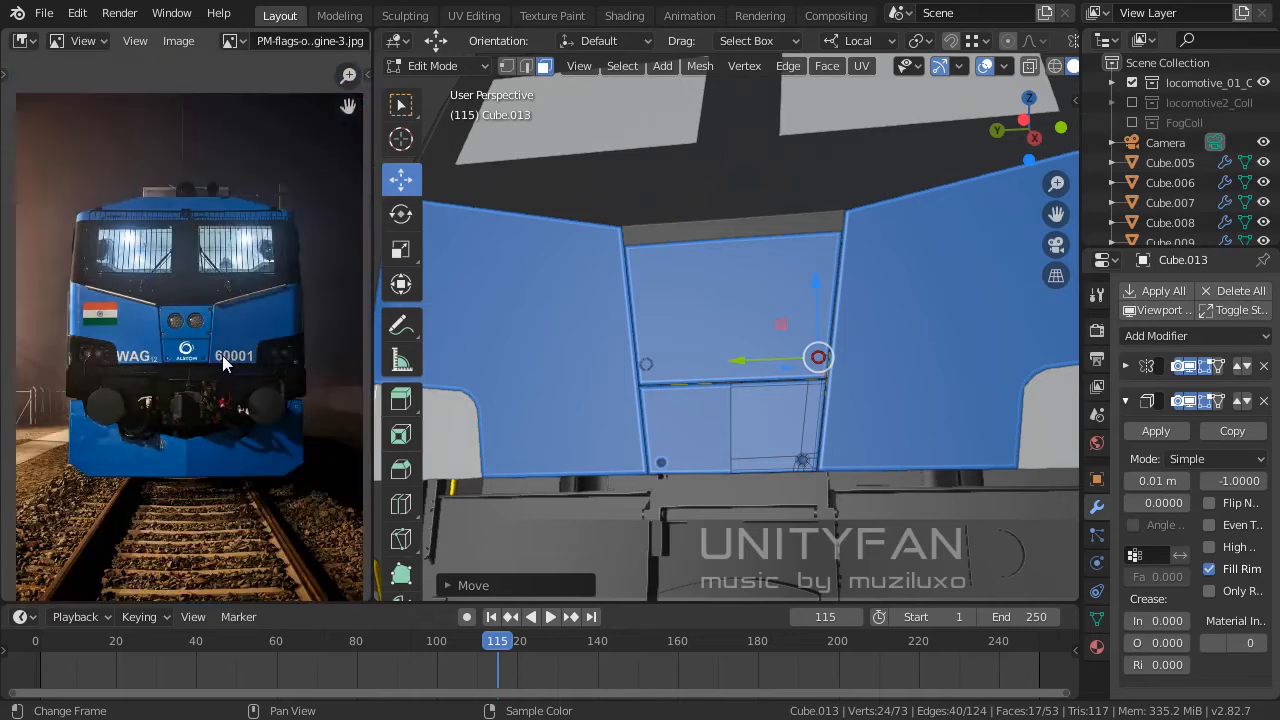
pyautogui.scroll(1, 224, 356)
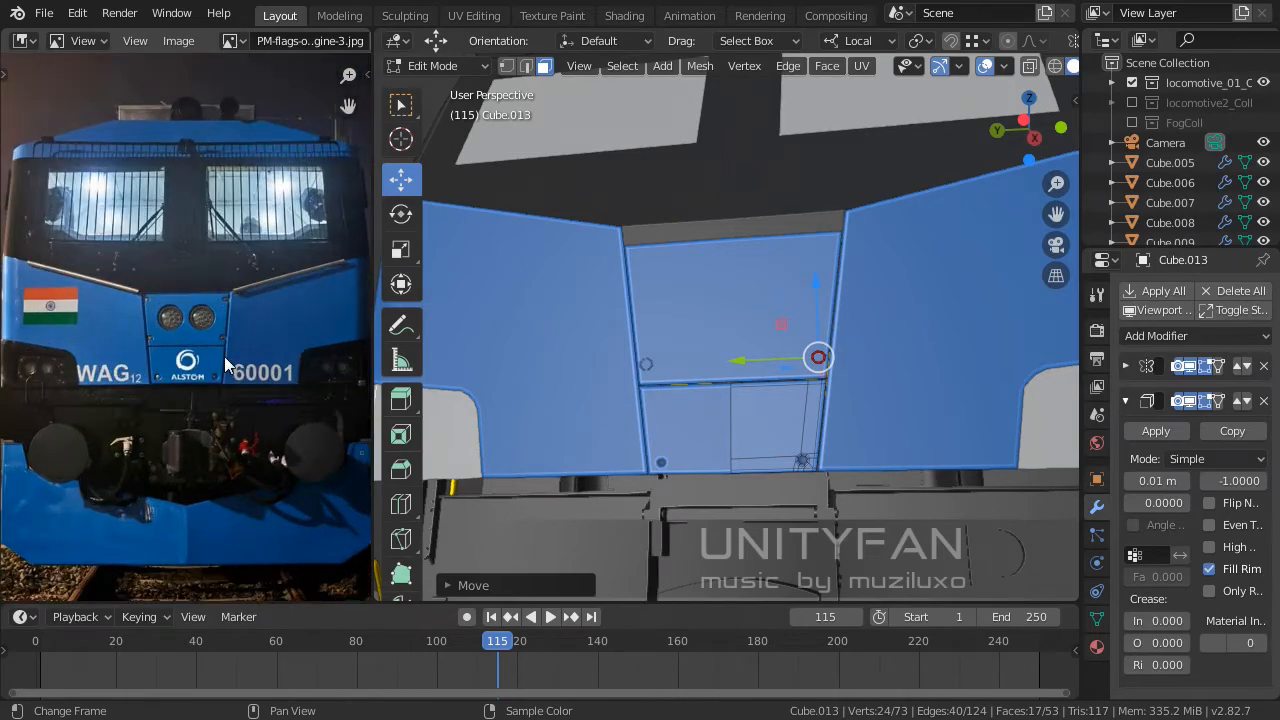
pyautogui.scroll(4, 224, 356)
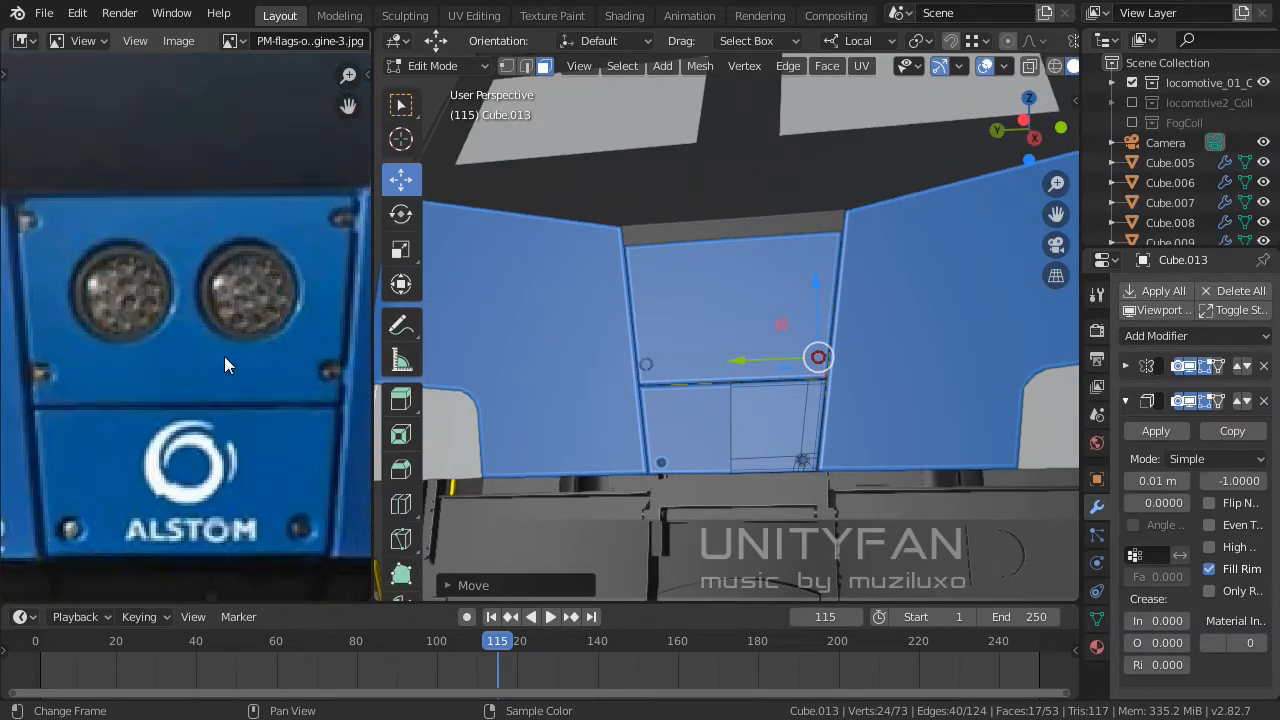
pyautogui.scroll(-1, 224, 366)
pyautogui.scroll(1, 224, 366)
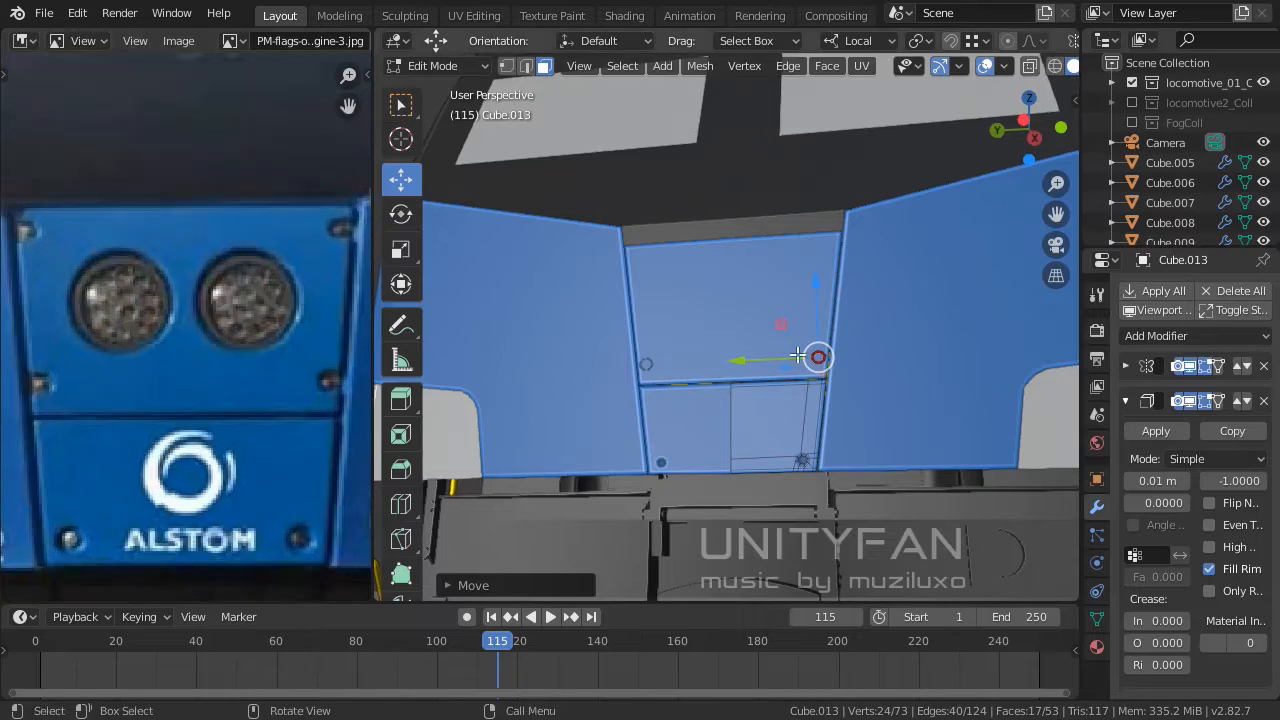
# Nudge the duplicated recess slightly along local Y toward the upper panel's slanted outer edge.
pyautogui.moveTo(795, 390); pyautogui.dragTo(790, 431, button='middle')
pyautogui.scroll(2, 773, 388)
pyautogui.scroll(2, 783, 415)
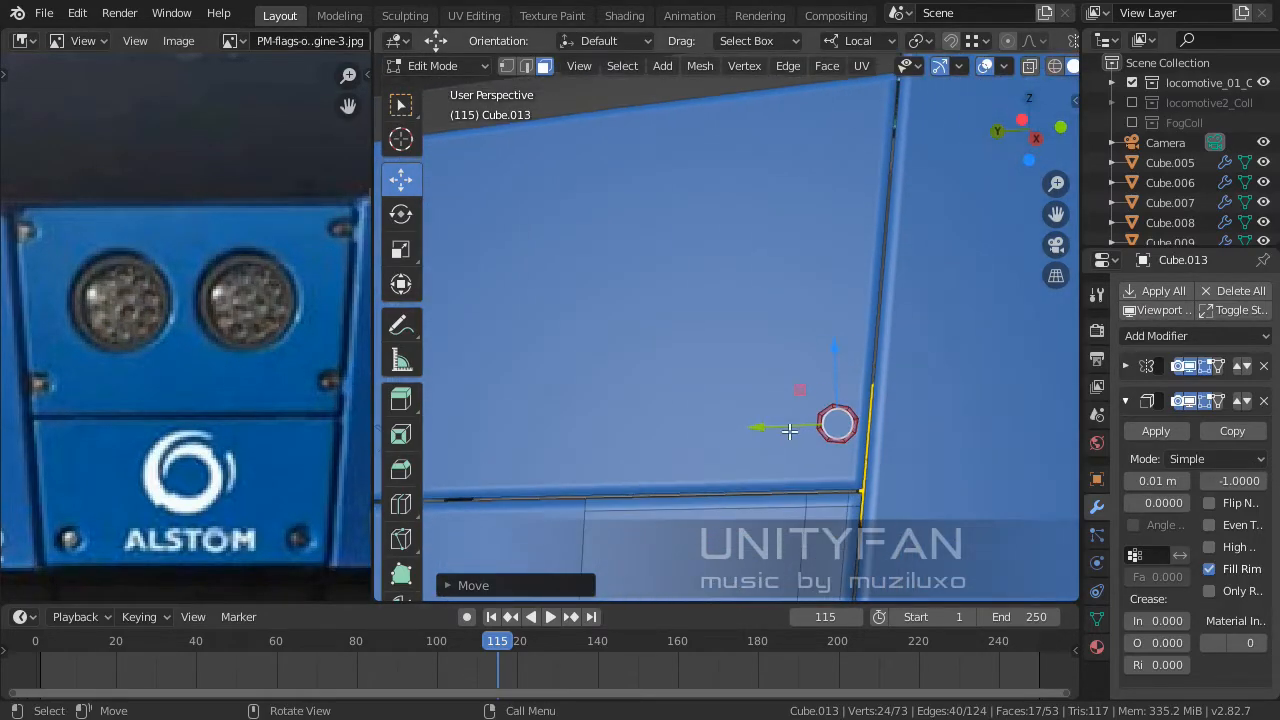
pyautogui.moveTo(755, 428); pyautogui.dragTo(762, 427)
# Check the adjusted recess's spacing from the upper panel's edges against the reference photo, both at a distance and up close.
pyautogui.scroll(-2, 196, 282)
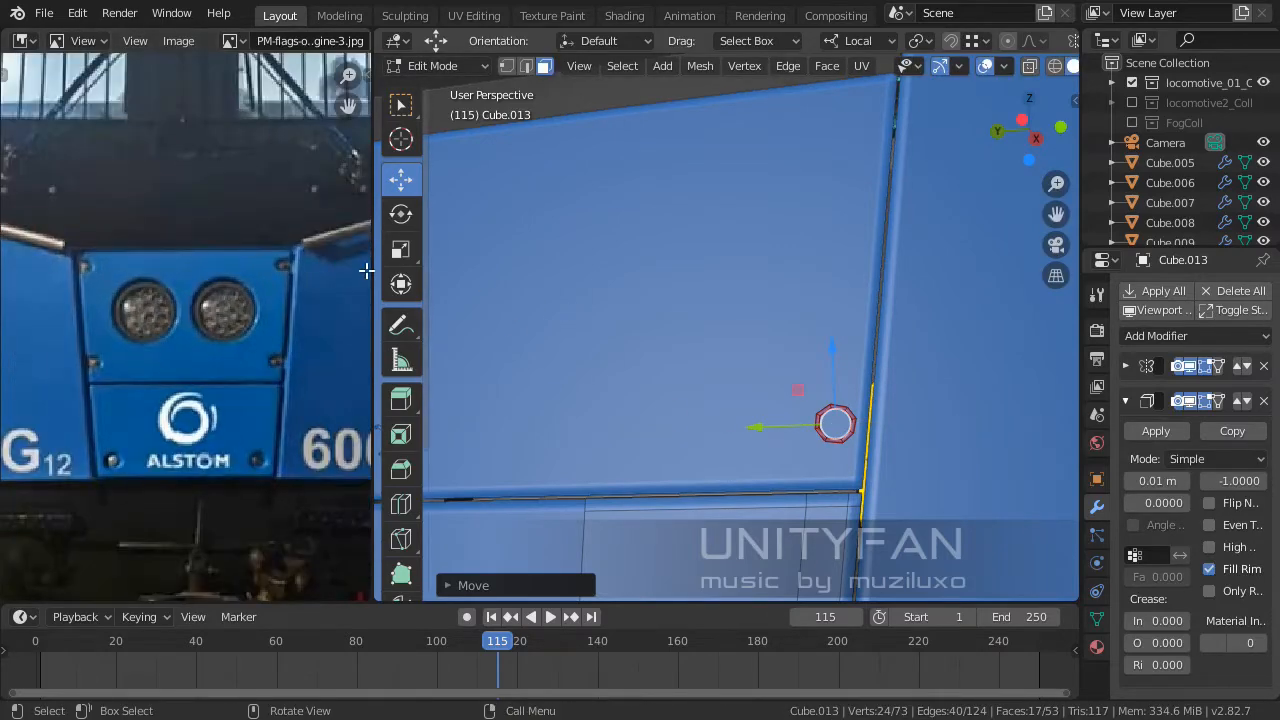
pyautogui.moveTo(209, 283); pyautogui.dragTo(191, 317, button='middle')
pyautogui.scroll(-6, 643, 297)
pyautogui.moveTo(692, 358)
pyautogui.mouseDown(button='middle')
pyautogui.moveTo(690, 342)
pyautogui.moveTo(820, 391)
pyautogui.moveTo(634, 351)
pyautogui.moveTo(680, 365)
pyautogui.mouseUp(button='middle')
pyautogui.scroll(-6, 332, 372)
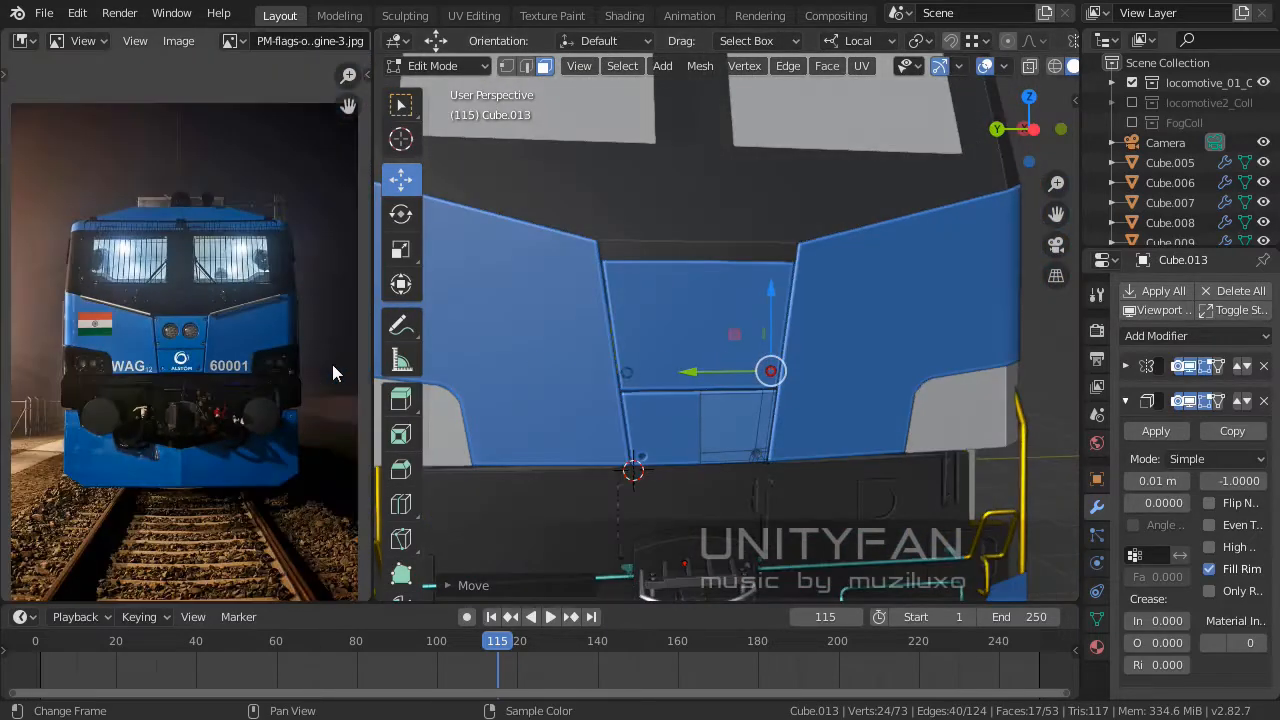
pyautogui.scroll(5, 321, 370)
pyautogui.moveTo(321, 370); pyautogui.dragTo(281, 366, button='middle')
pyautogui.moveTo(759, 379); pyautogui.dragTo(717, 394, button='middle')
pyautogui.scroll(2, 745, 368)
pyautogui.scroll(2, 717, 394)
pyautogui.click(765, 424)
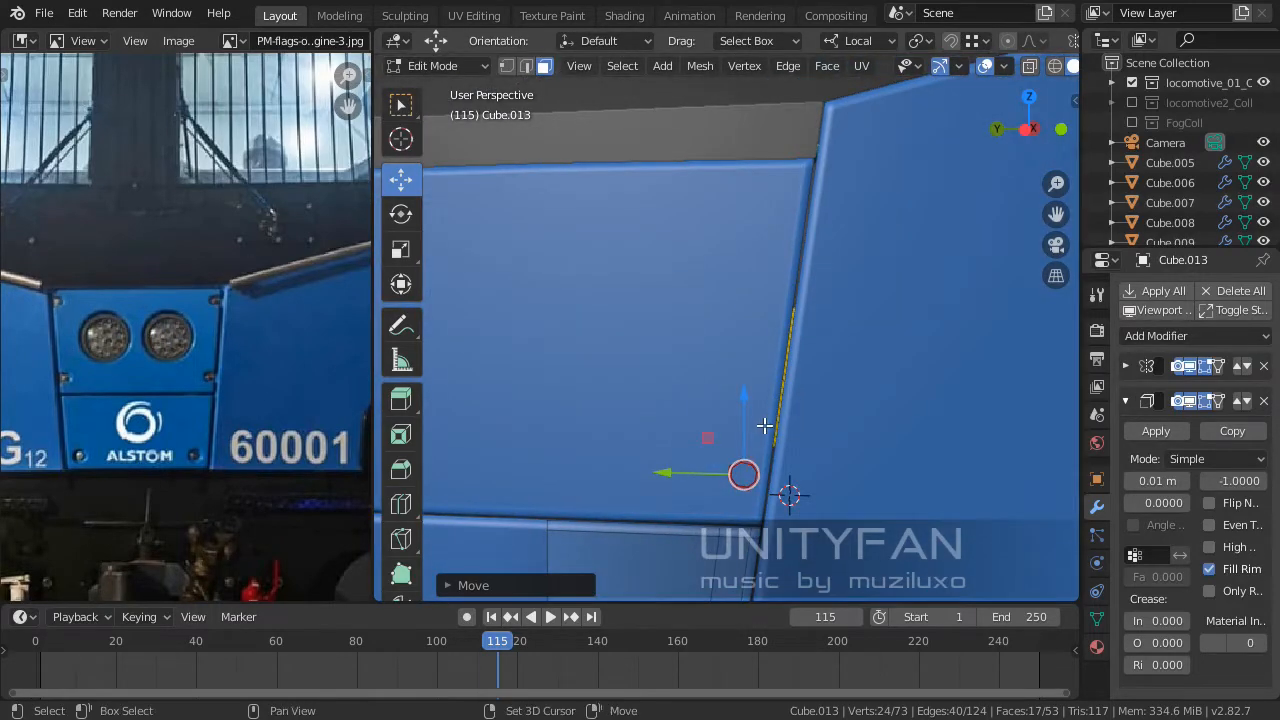
# Duplicate the lower corner's recess and position the copy along local Z and Y near the upper panel's upper outer corner.
pyautogui.hotkey('shift', 'd')
pyautogui.rightClick(775, 372)
pyautogui.moveTo(746, 405); pyautogui.dragTo(754, 203)
pyautogui.moveTo(684, 246); pyautogui.dragTo(708, 234)
pyautogui.moveTo(770, 190); pyautogui.dragTo(787, 165)
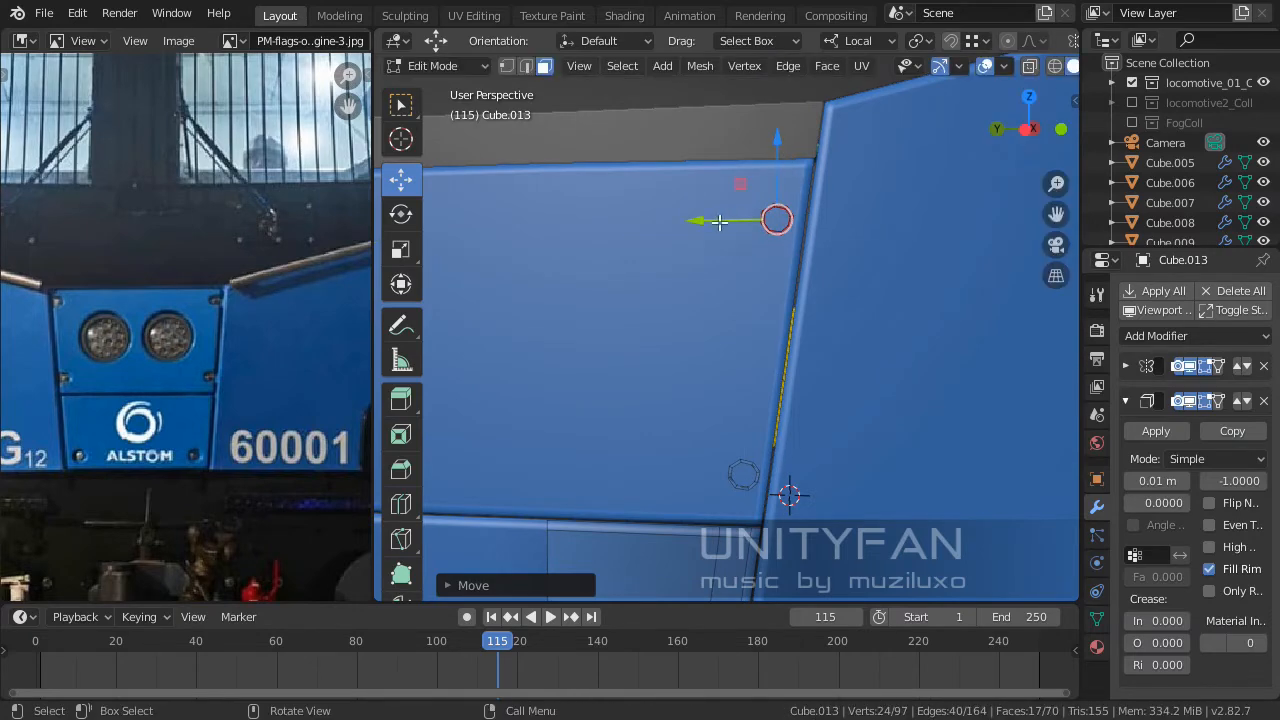
pyautogui.moveTo(729, 219); pyautogui.dragTo(729, 219)
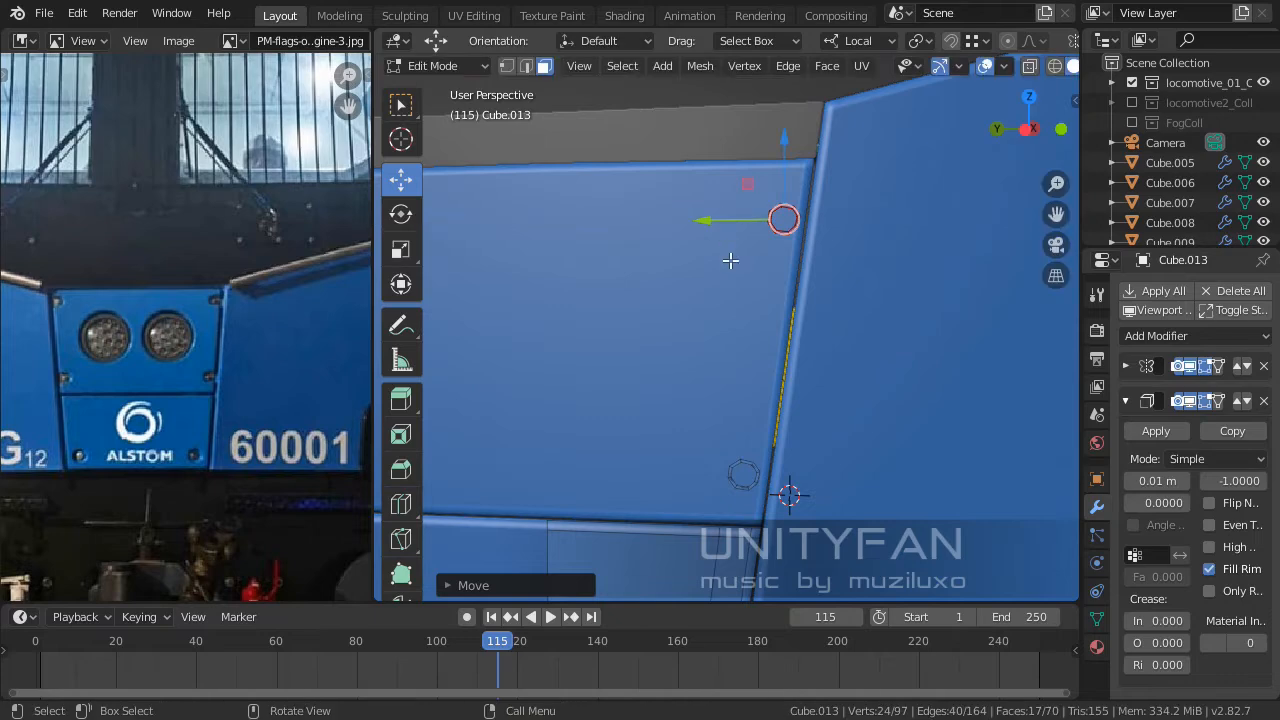
# Select the whole lower recess ring and nudge it slightly along local Y toward the upper panel's slanted outer edge.
pyautogui.moveTo(746, 375); pyautogui.dragTo(765, 412, button='middle')
pyautogui.scroll(2, 775, 388)
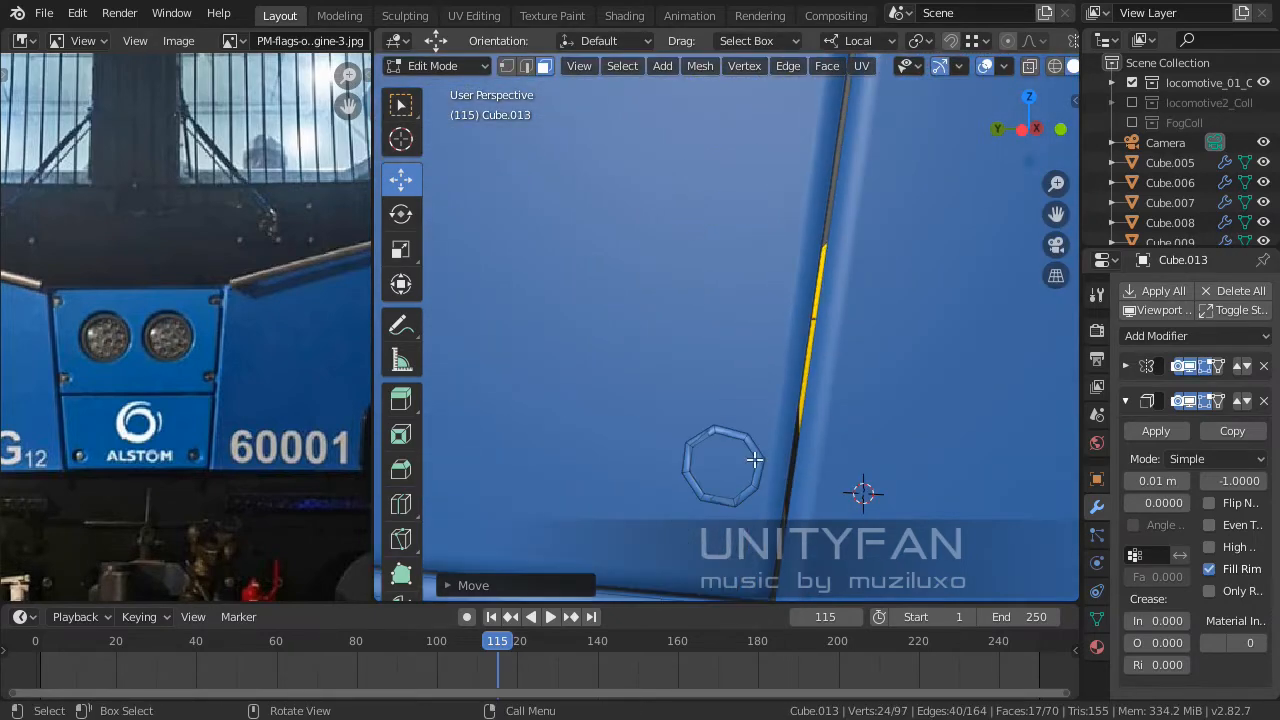
pyautogui.click(757, 468)
pyautogui.press('ctrl+KP_Add')
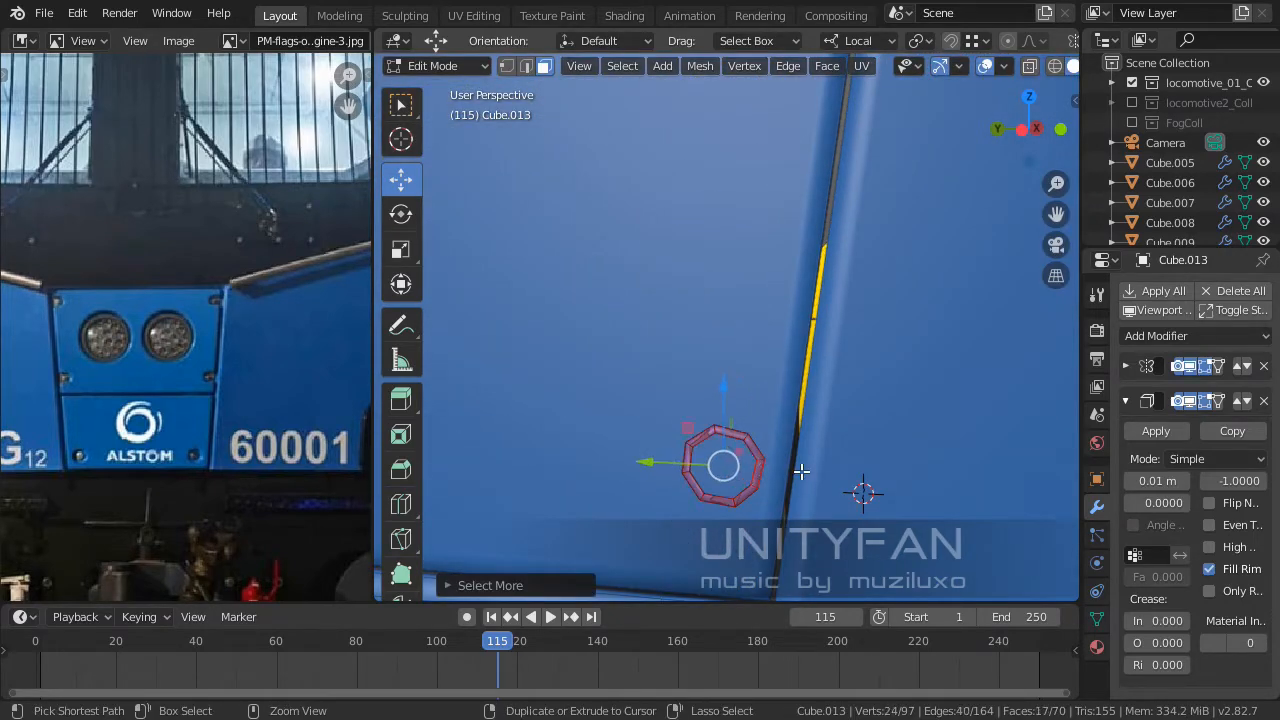
pyautogui.moveTo(653, 461); pyautogui.dragTo(680, 449)
# Select both duplicated recesses, separate the selection from the lower panel into its own object, and return to Object Mode.
pyautogui.scroll(-6, 685, 445)
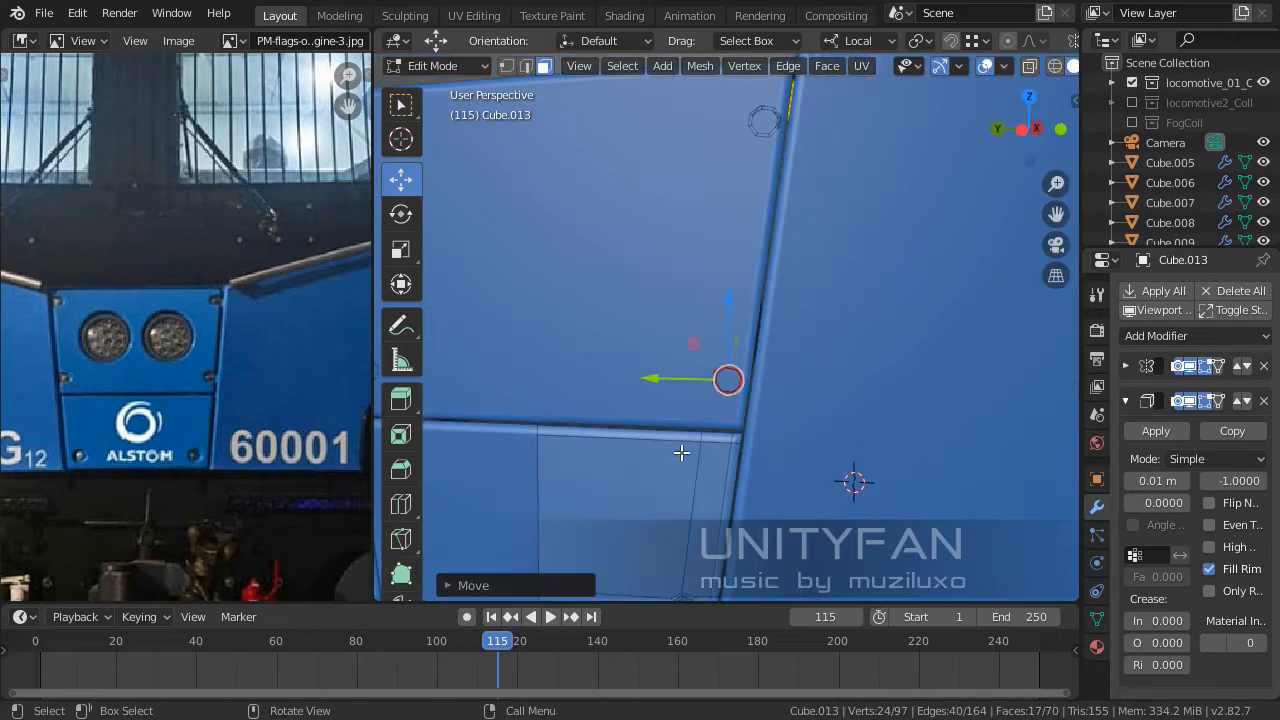
pyautogui.moveTo(686, 436)
pyautogui.mouseDown(button='middle')
pyautogui.moveTo(640, 443)
pyautogui.moveTo(697, 437)
pyautogui.mouseUp(button='middle')
pyautogui.scroll(9, 743, 409)
pyautogui.keyDown('shift'); pyautogui.moveTo(750, 380); pyautogui.dragTo(747, 592, button='middle'); pyautogui.keyUp('shift')
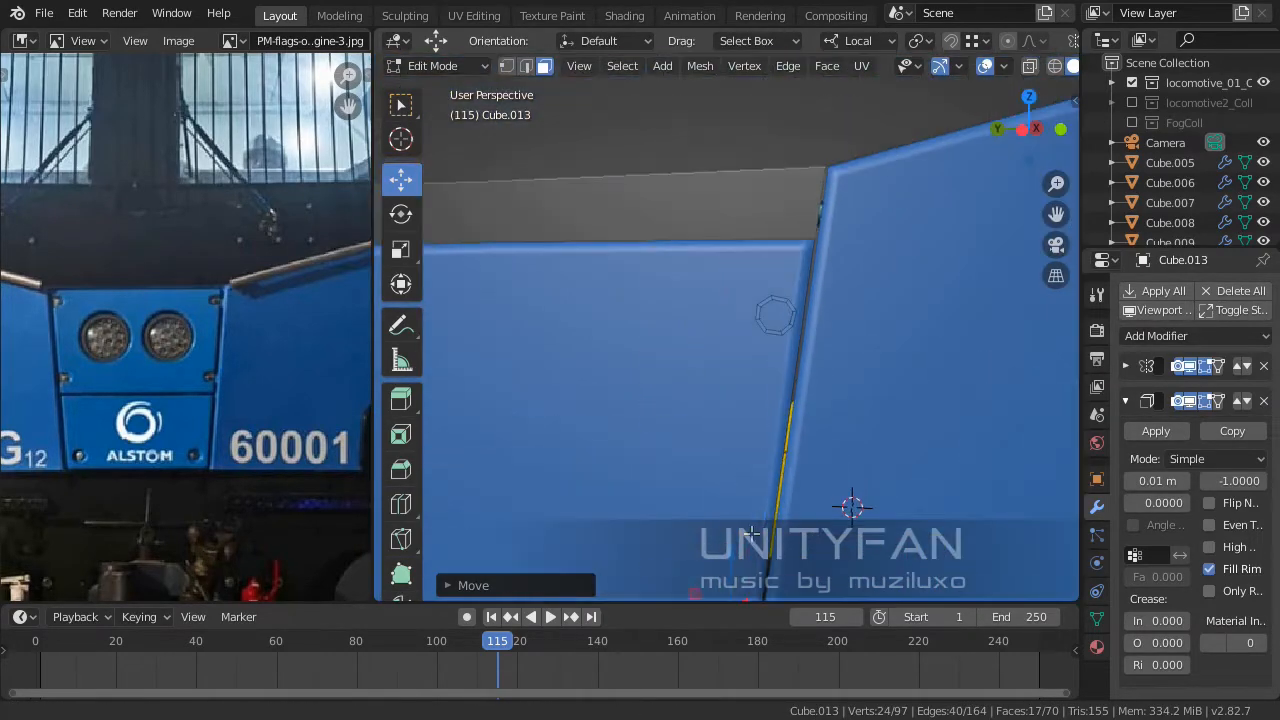
pyautogui.scroll(8, 831, 354)
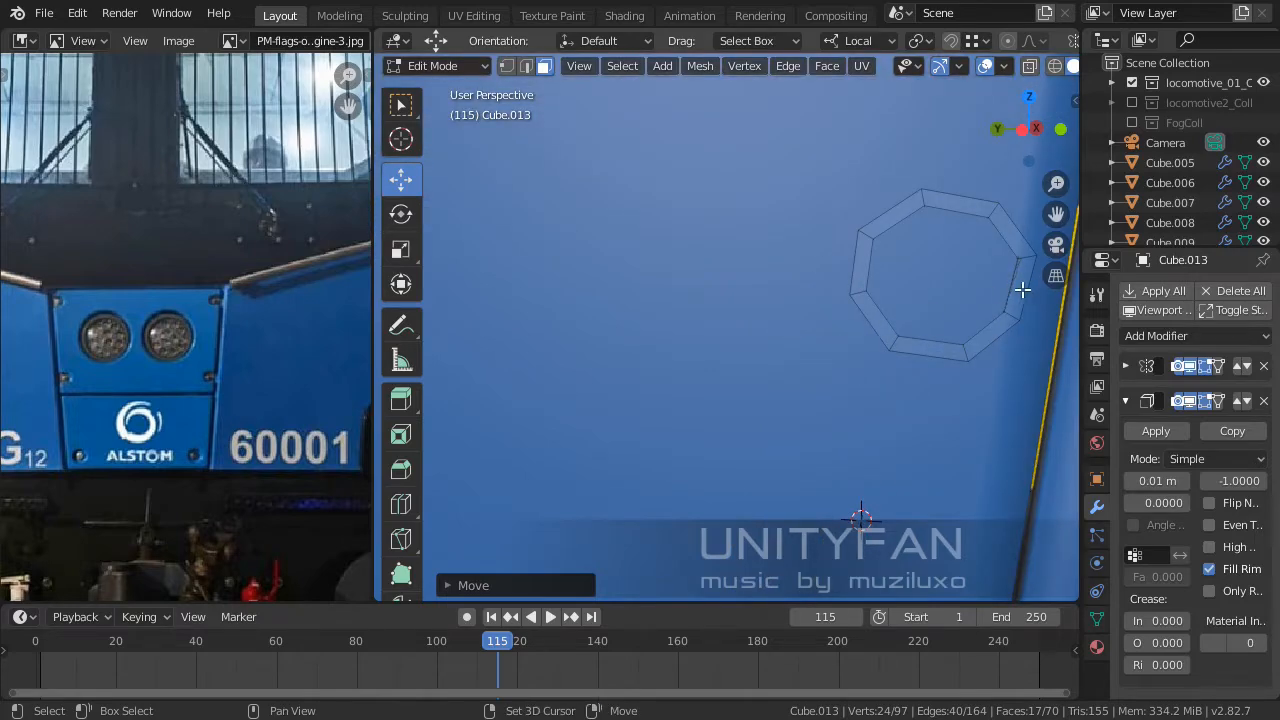
pyautogui.scroll(-6, 1015, 300)
pyautogui.press('ctrl+KP_Add')
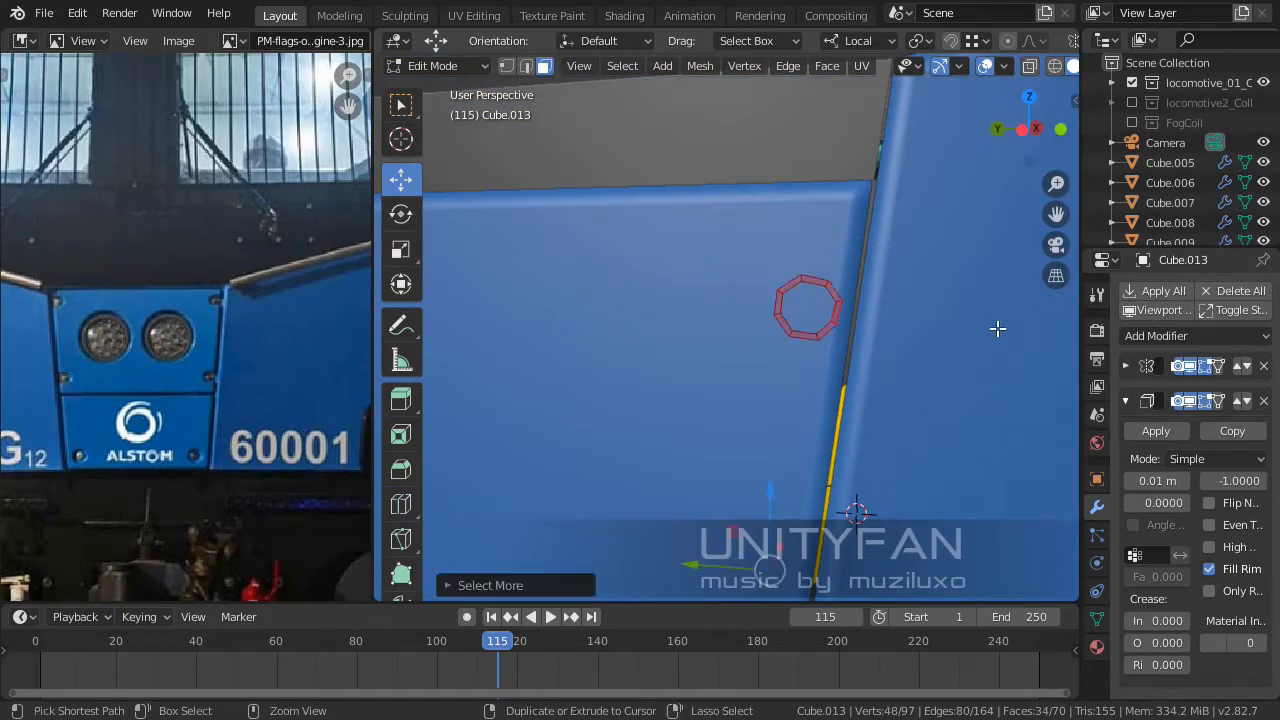
pyautogui.moveTo(997, 328); pyautogui.dragTo(860, 386, button='middle')
pyautogui.moveTo(603, 386); pyautogui.dragTo(694, 369, button='middle')
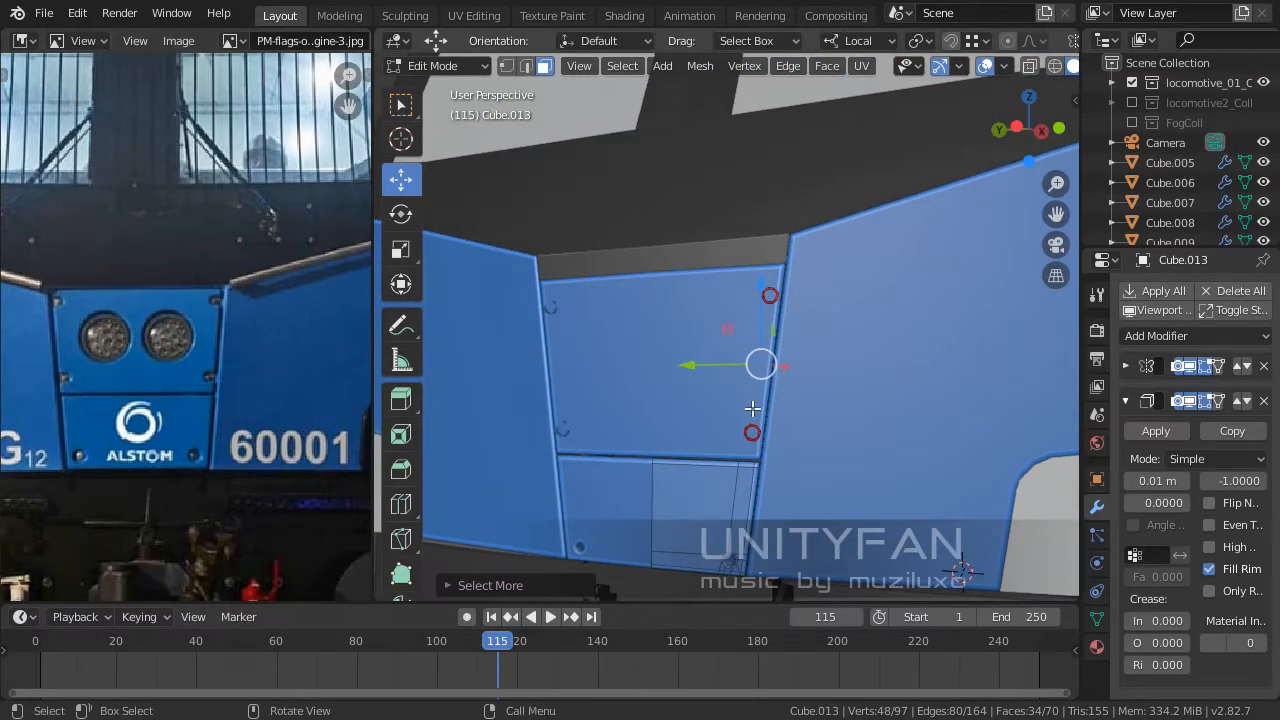
pyautogui.moveTo(752, 408); pyautogui.dragTo(780, 420, button='middle')
pyautogui.press('p')
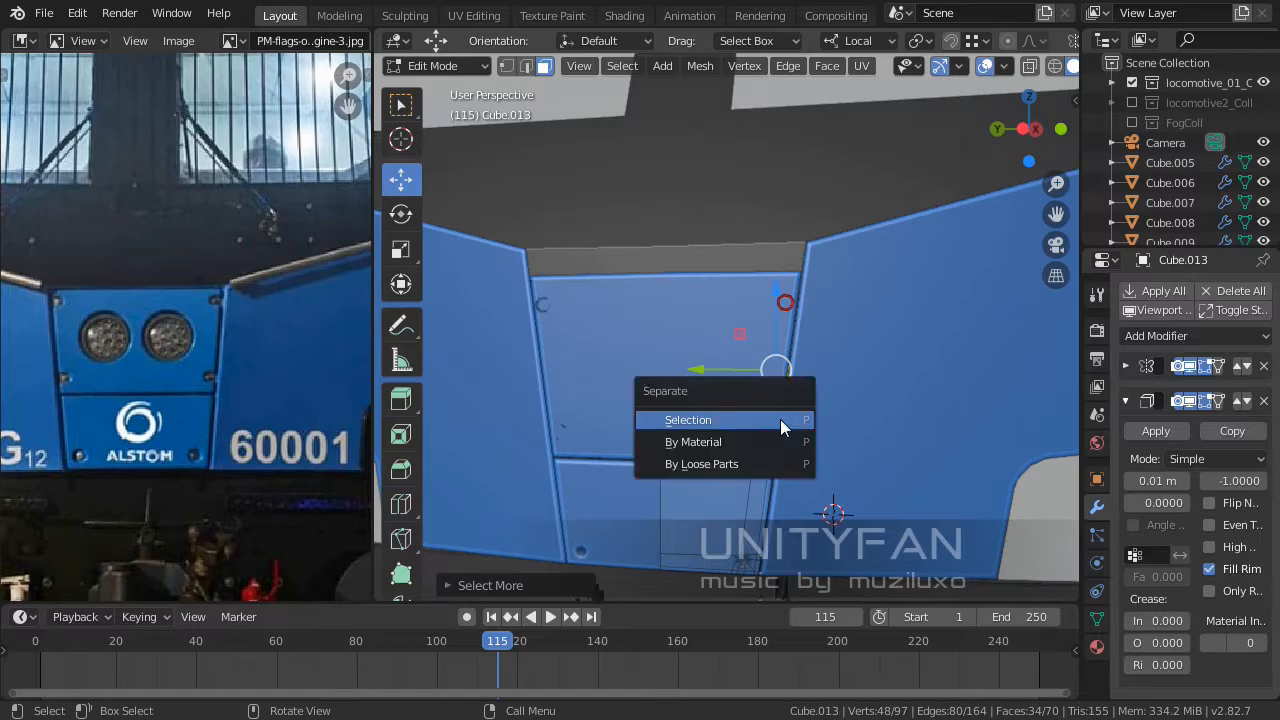
pyautogui.click(781, 427)
pyautogui.press('Tab')
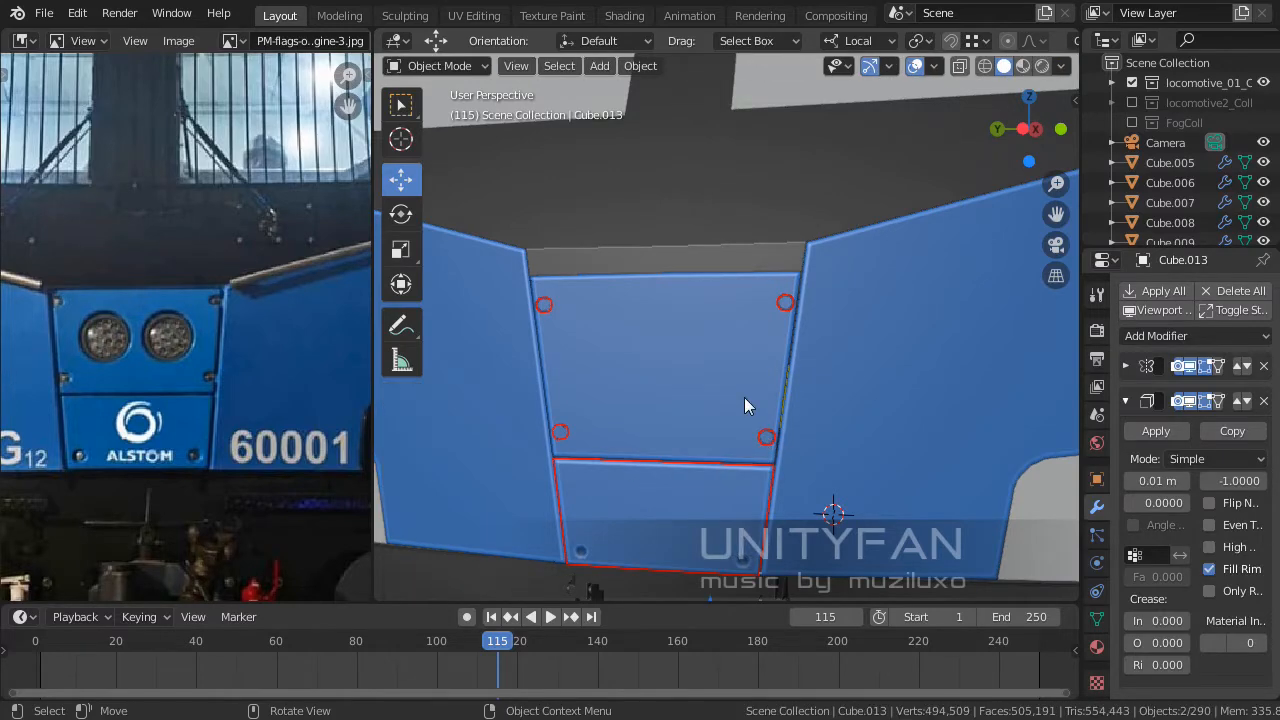
# Open the upper panel's mesh for editing and select the two vertices on its outer edge beside the lower recess.
pyautogui.click(775, 453)
pyautogui.scroll(4, 760, 405)
pyautogui.moveTo(776, 398); pyautogui.dragTo(774, 331, button='middle')
pyautogui.scroll(2, 772, 380)
pyautogui.press('Tab')
pyautogui.moveTo(770, 423); pyautogui.dragTo(731, 370, button='middle')
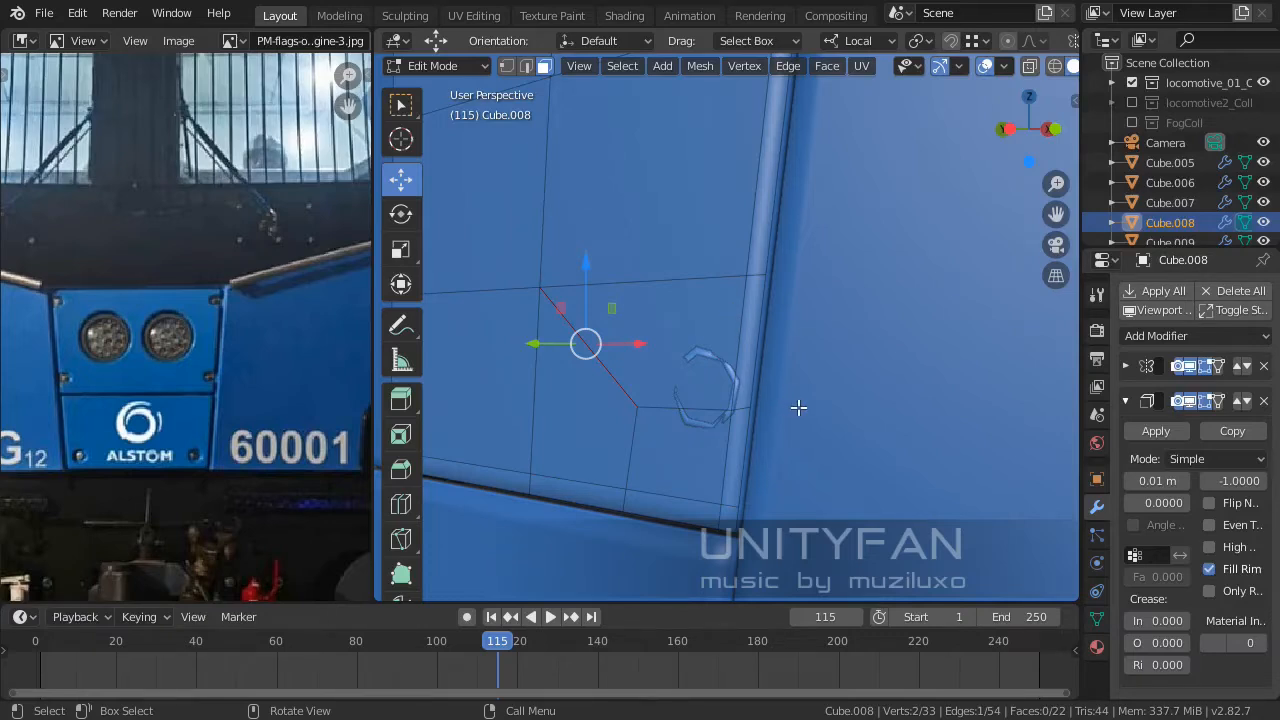
pyautogui.moveTo(731, 350); pyautogui.dragTo(758, 338, button='middle')
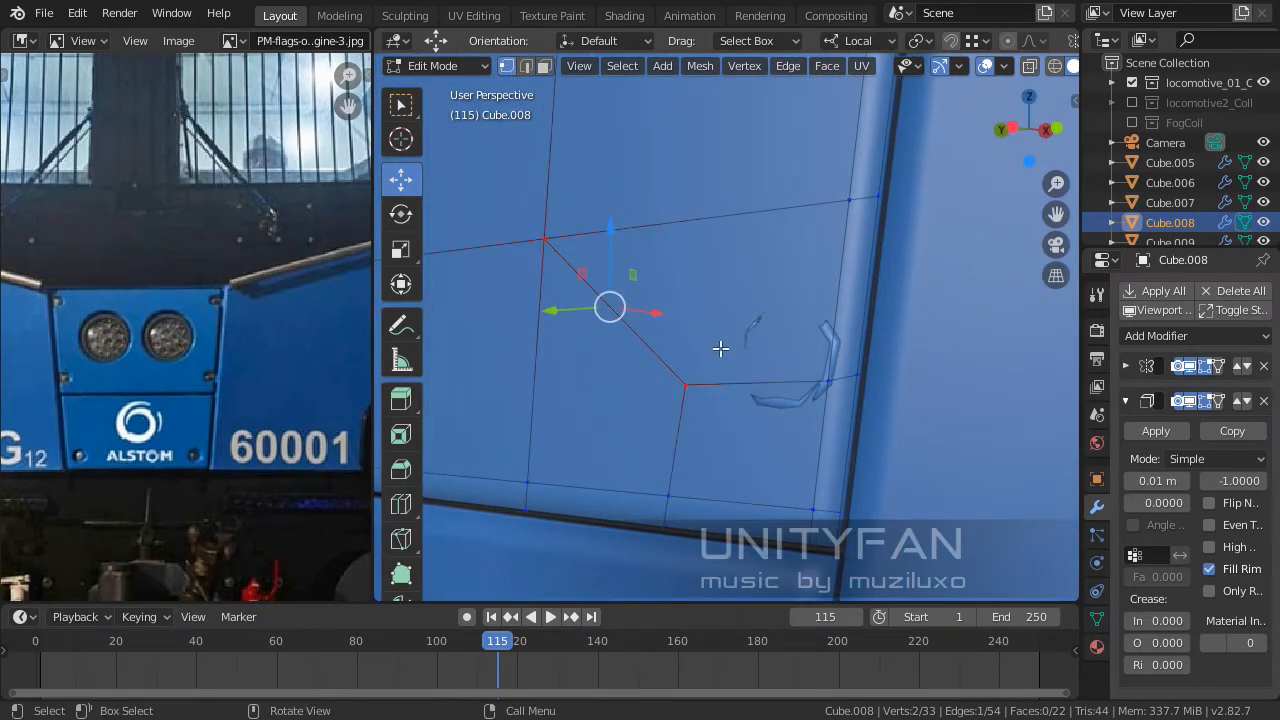
pyautogui.scroll(1, 720, 349)
pyautogui.click(914, 398)
pyautogui.keyDown('shift'); pyautogui.click(877, 404); pyautogui.keyUp('shift')
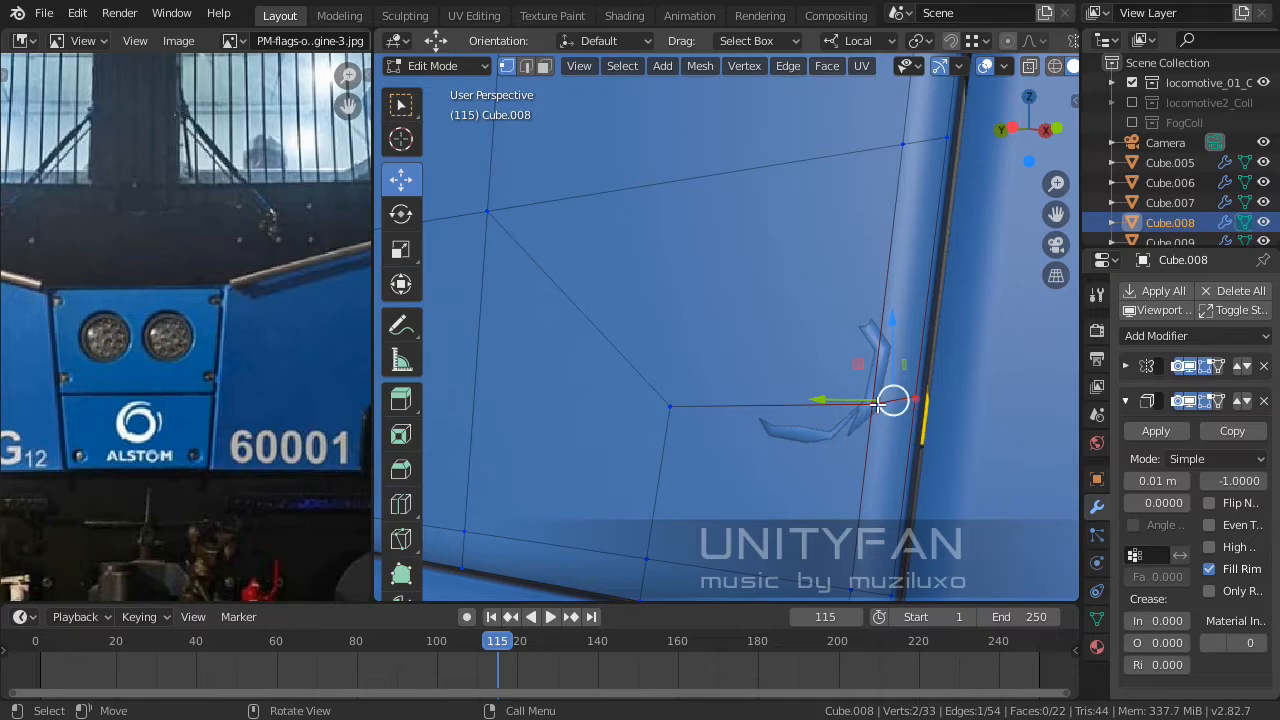
pyautogui.press('KP_Decimal')
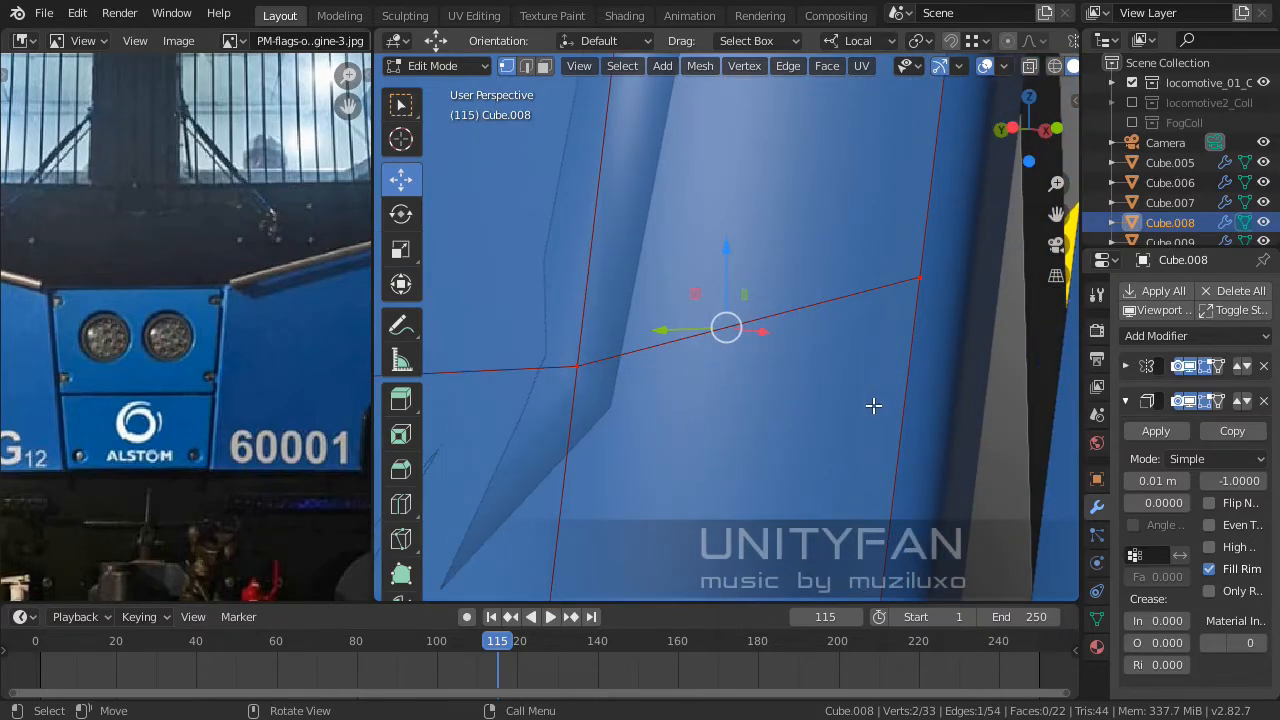
pyautogui.moveTo(873, 405); pyautogui.dragTo(822, 458, button='middle')
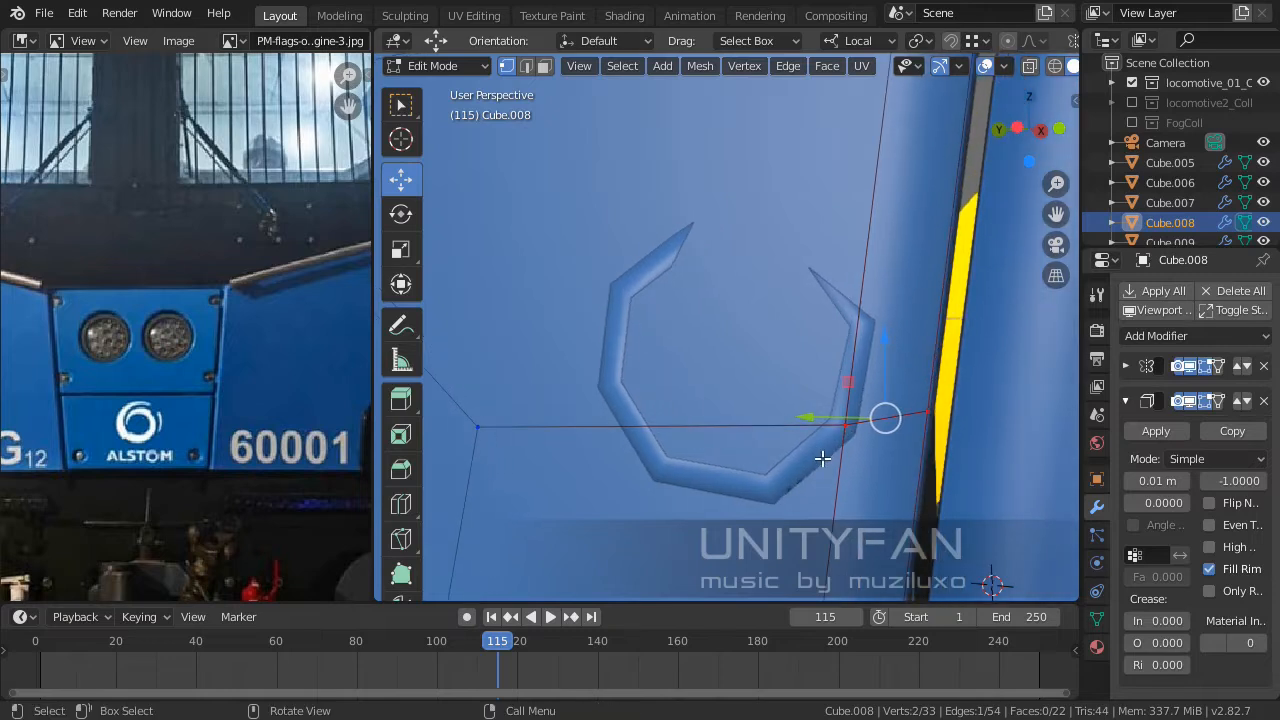
# Knife-cut an eight-sided outline around the lower recess into the upper panel, running close to its outer edge.
pyautogui.press('k')
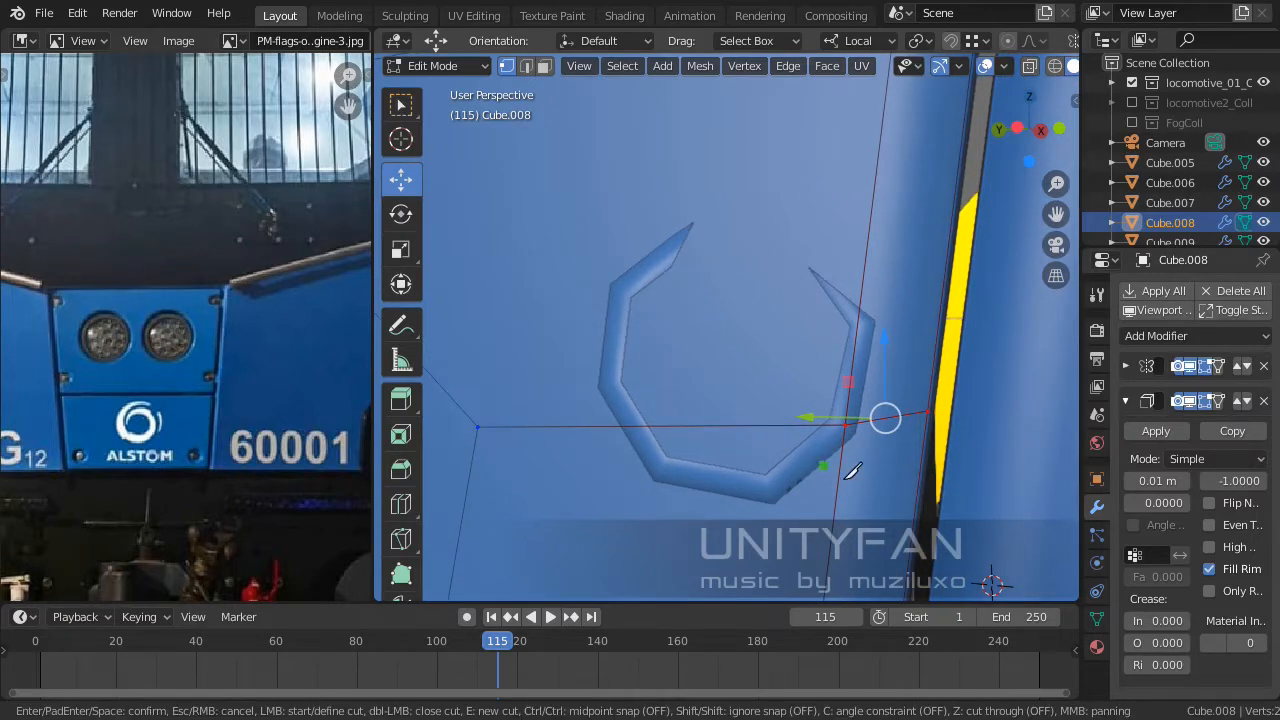
pyautogui.moveTo(885, 484); pyautogui.dragTo(901, 488, button='middle')
pyautogui.click(881, 486)
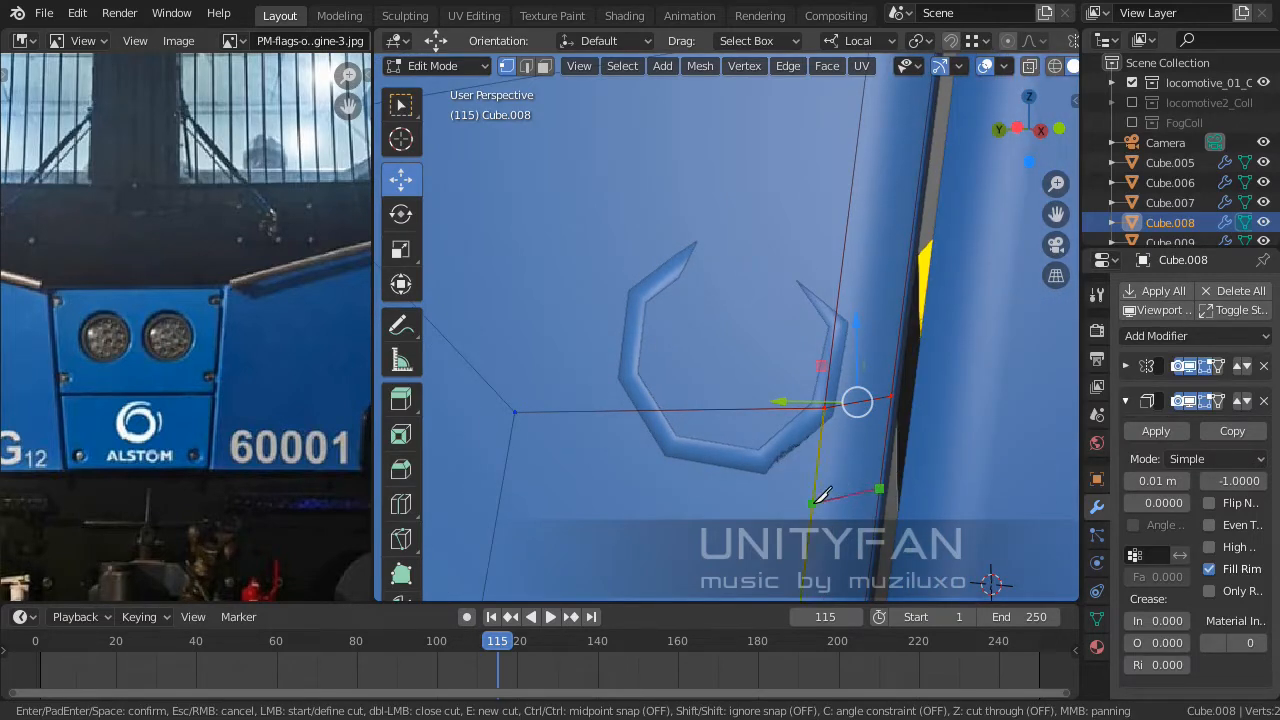
pyautogui.click(583, 411)
pyautogui.moveTo(600, 371); pyautogui.dragTo(570, 392, button='middle')
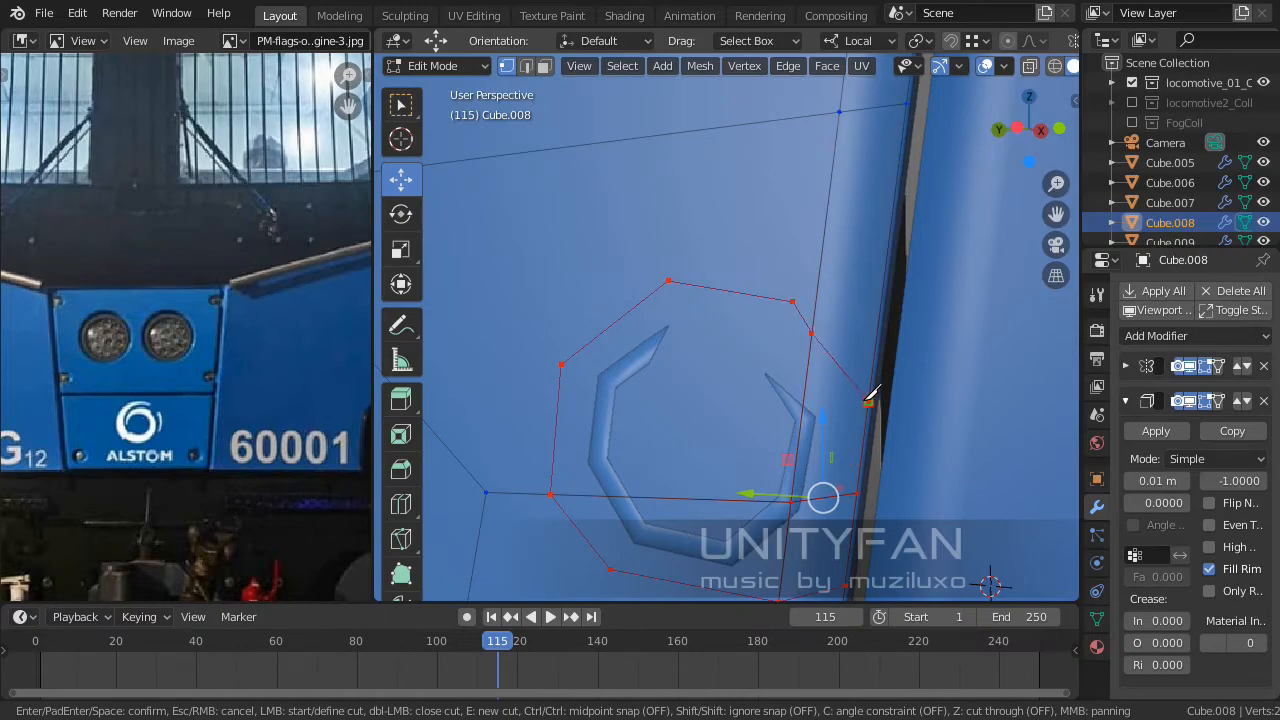
pyautogui.press('Return')
# Knife-cut a line across the lower outline parallel to the panel's slanted edge, trimming off its outermost corner.
pyautogui.keyDown('shift'); pyautogui.moveTo(846, 411); pyautogui.dragTo(820, 355, button='middle'); pyautogui.keyUp('shift')
pyautogui.scroll(1, 820, 356)
pyautogui.press('k')
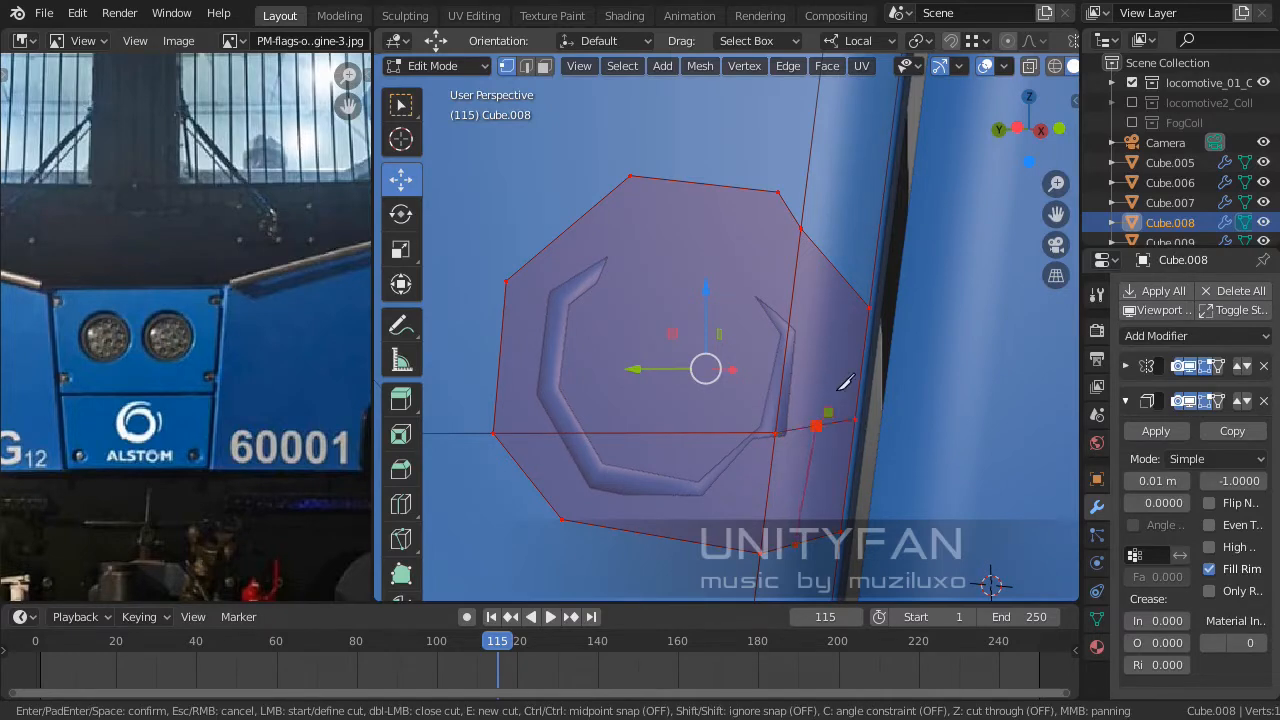
pyautogui.press('Return')
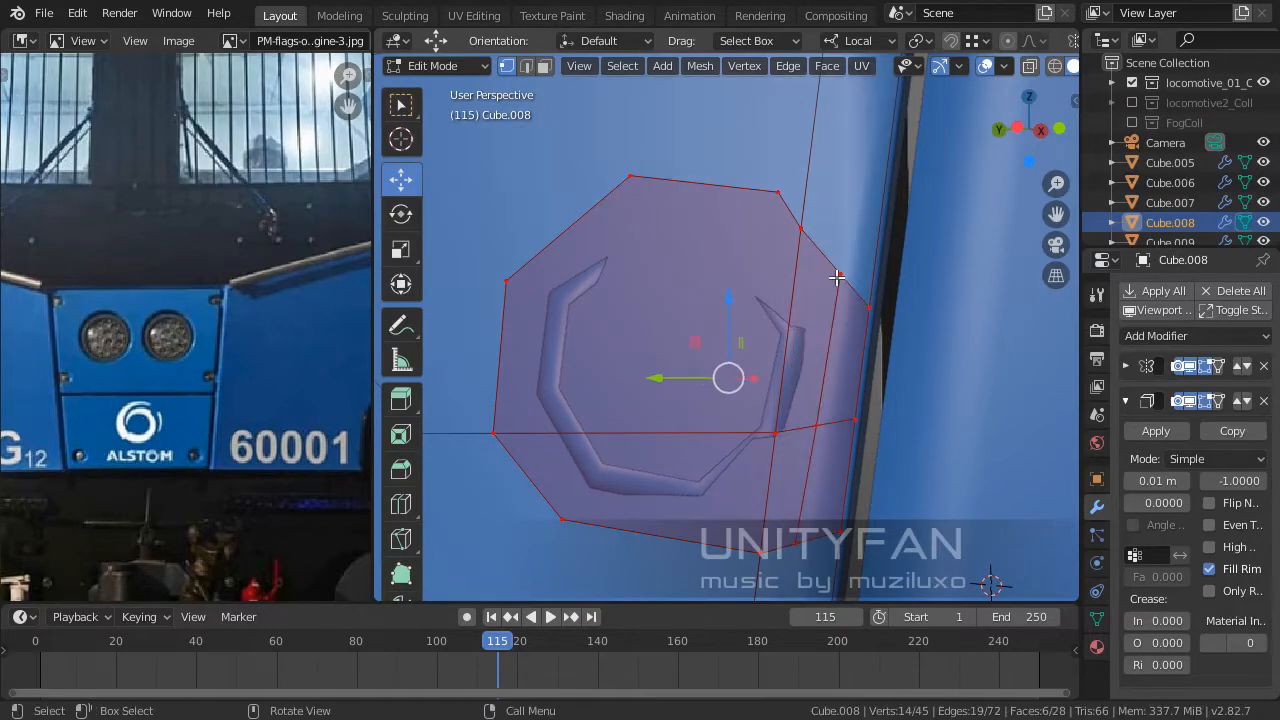
# Select the four faces covering the lower recess inside the trimmed outline and delete them as Faces.
pyautogui.moveTo(836, 278); pyautogui.dragTo(814, 317, button='middle')
pyautogui.scroll(2, 814, 317)
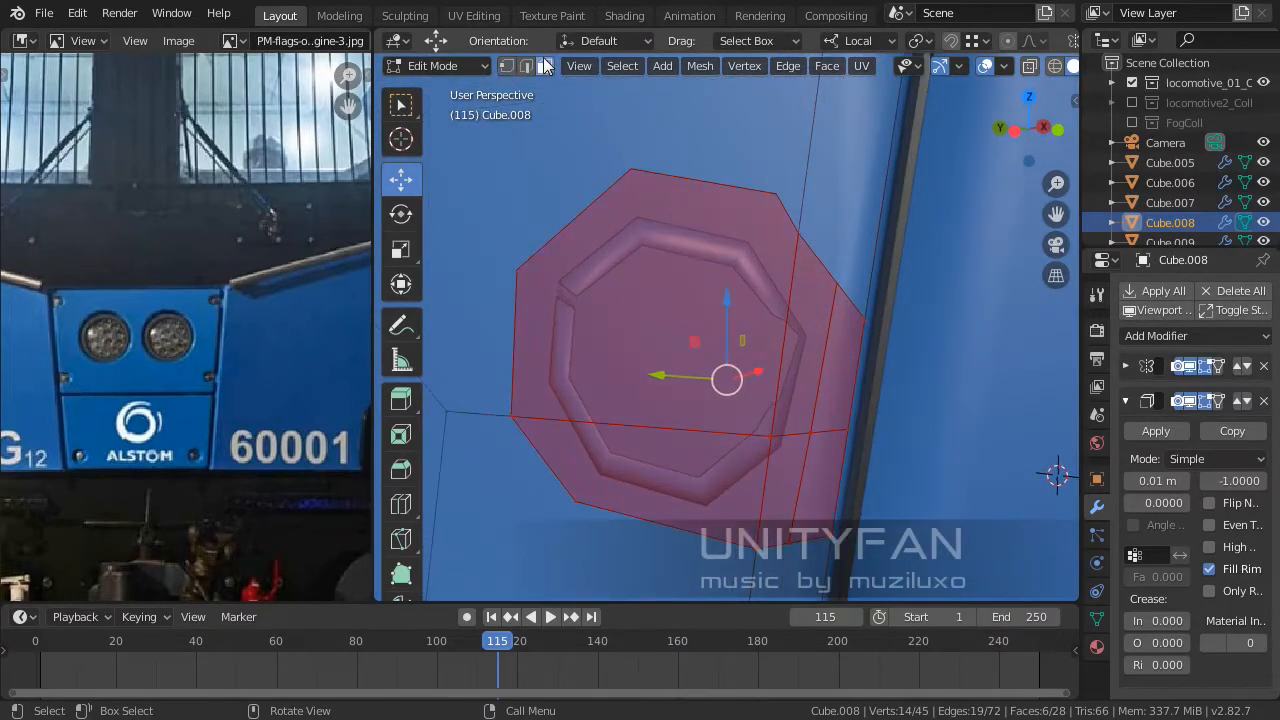
pyautogui.click(794, 283)
pyautogui.keyDown('shift'); pyautogui.click(740, 209); pyautogui.keyUp('shift')
pyautogui.keyDown('shift'); pyautogui.click(709, 451); pyautogui.keyUp('shift')
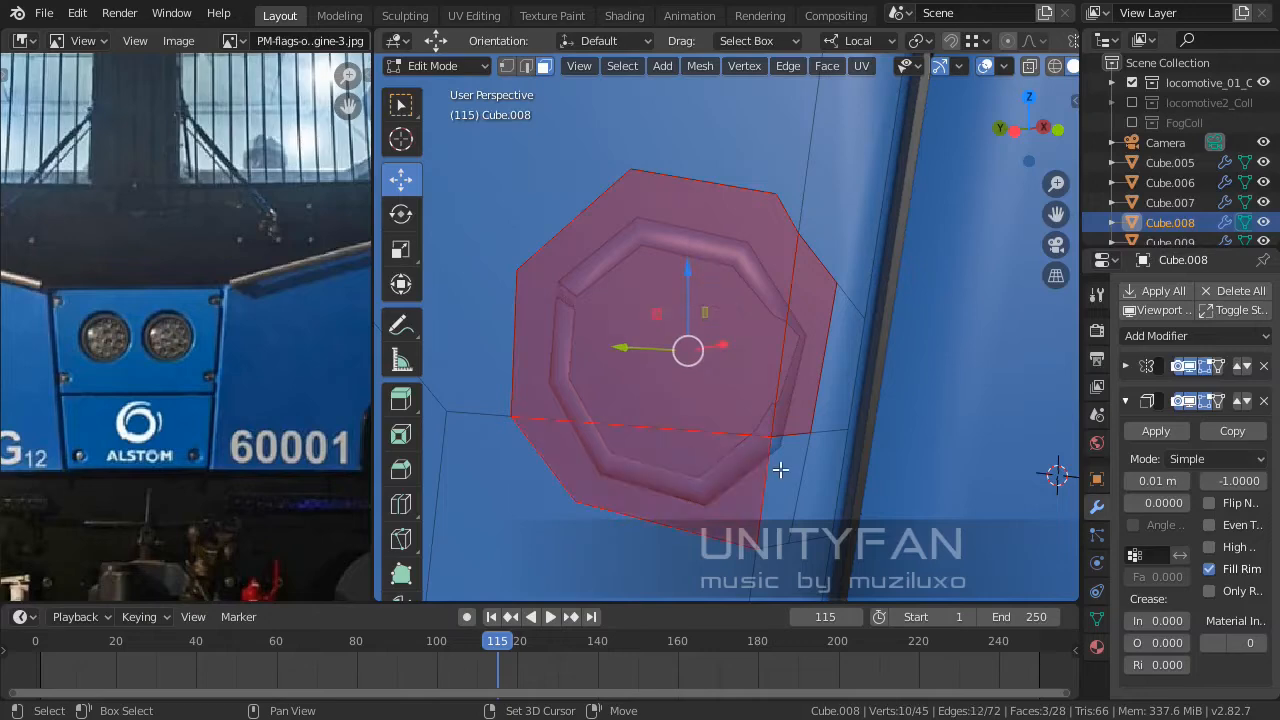
pyautogui.keyDown('shift'); pyautogui.click(781, 467); pyautogui.keyUp('shift')
pyautogui.press('x')
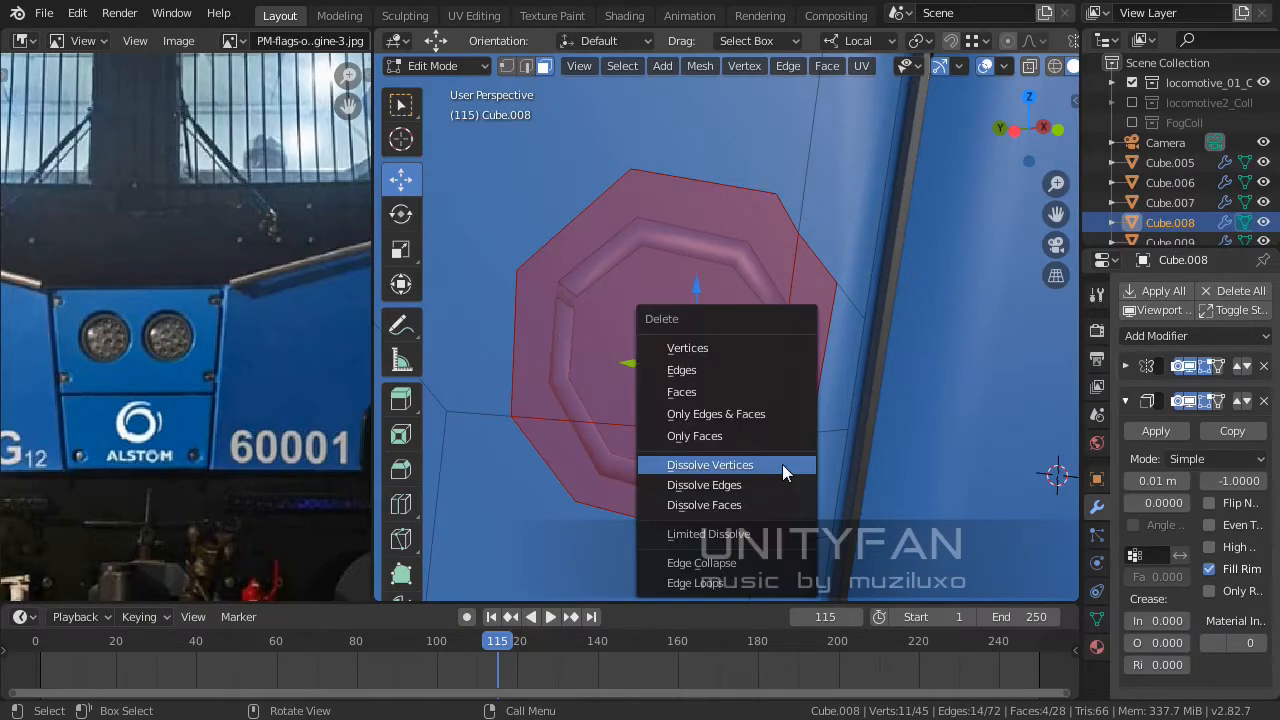
pyautogui.click(730, 386)
# Knife-cut an eight-sided outline around the upper recess into the panel's upper outer corner.
pyautogui.moveTo(730, 387); pyautogui.dragTo(852, 422, button='middle')
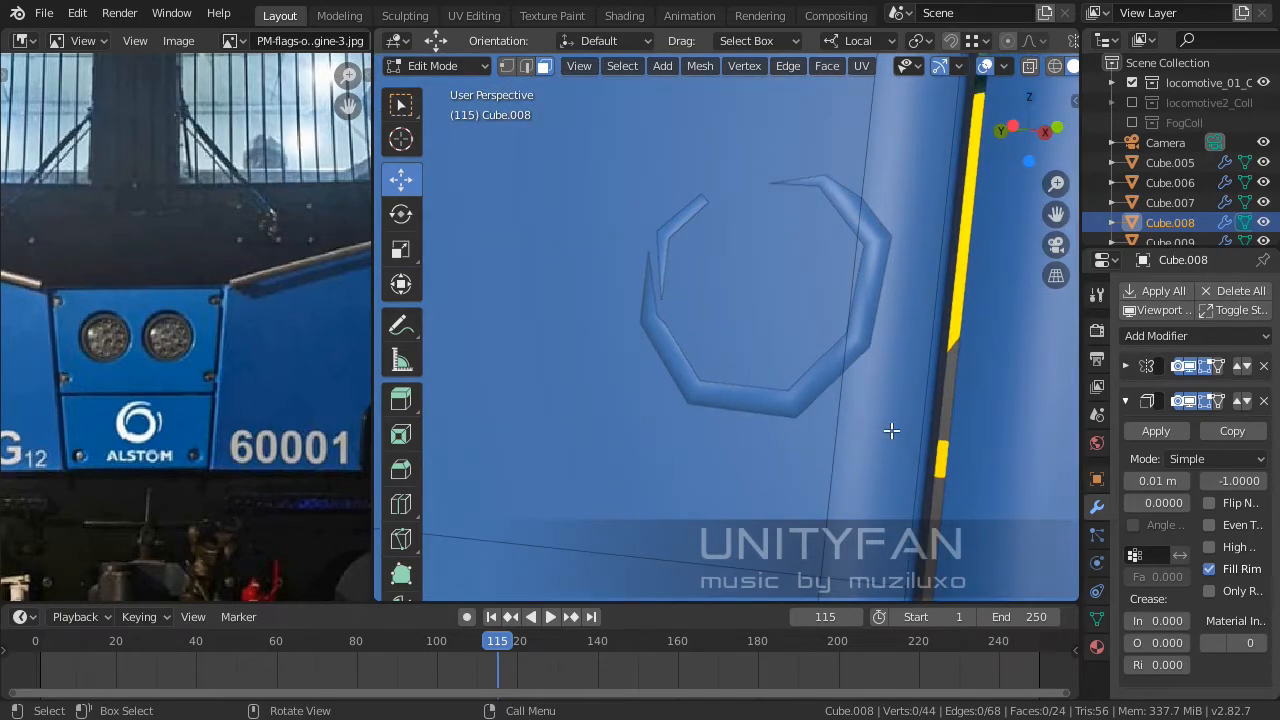
pyautogui.press('k')
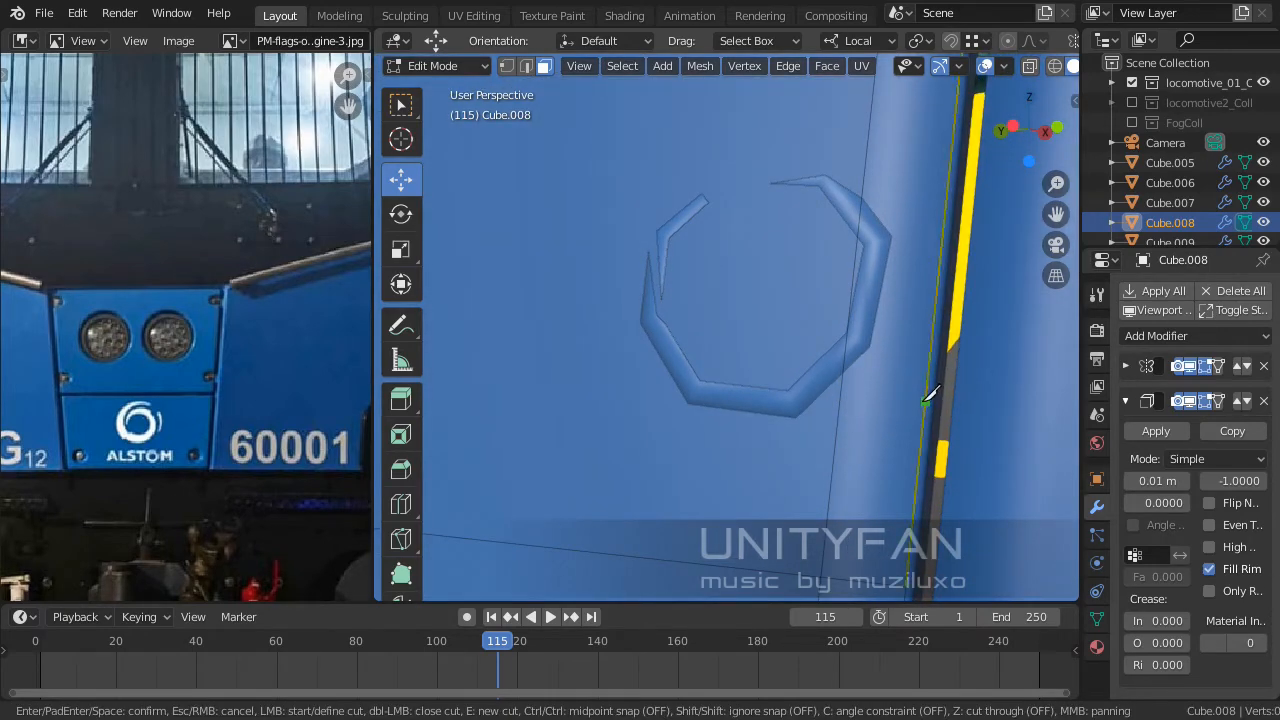
pyautogui.click(924, 408)
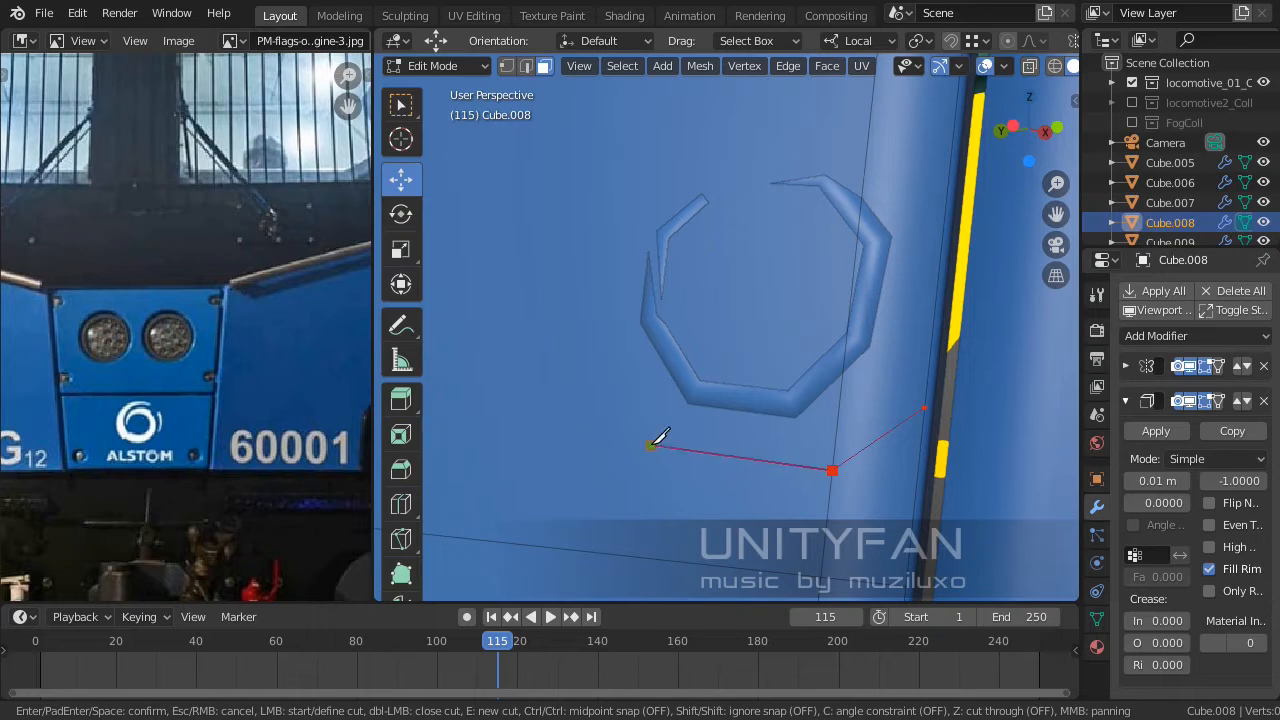
pyautogui.moveTo(588, 336); pyautogui.dragTo(588, 420, button='middle')
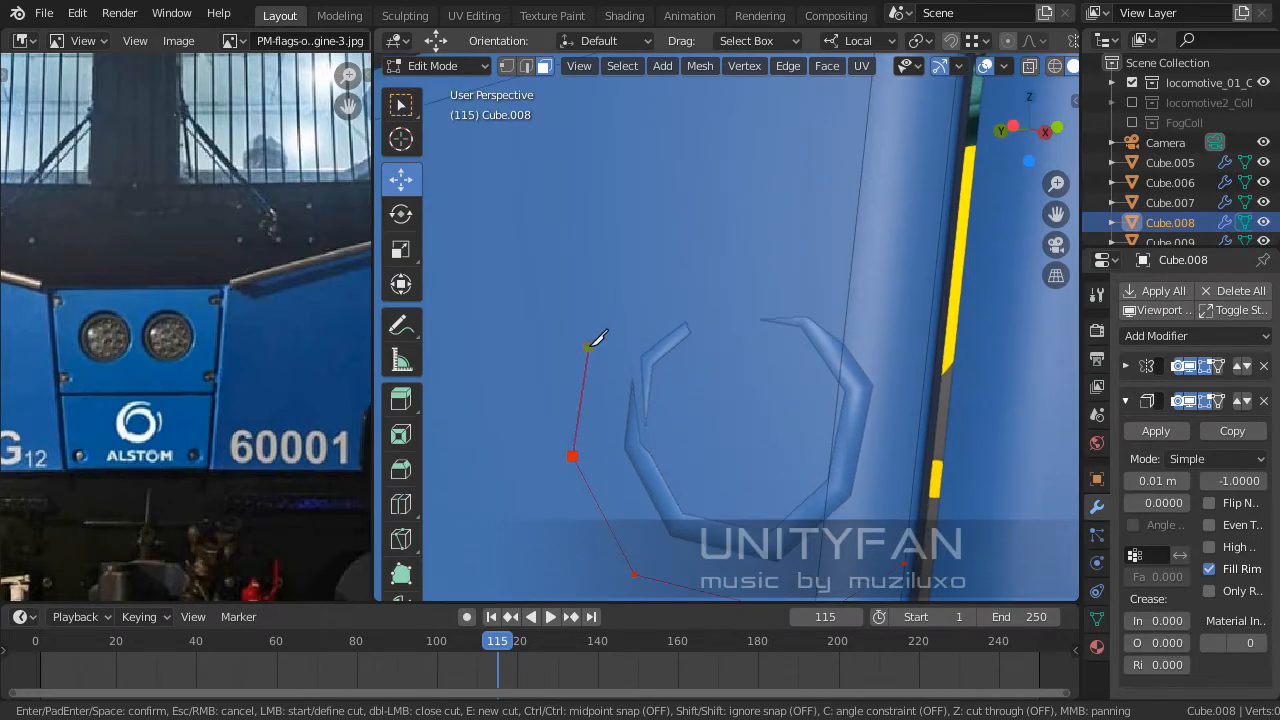
pyautogui.click(853, 240)
pyautogui.press('Return')
# Knife-cut a line between the slanted sides of the upper recess's outline, just inside the panel's outer edge.
pyautogui.moveTo(923, 329); pyautogui.dragTo(850, 313, button='middle')
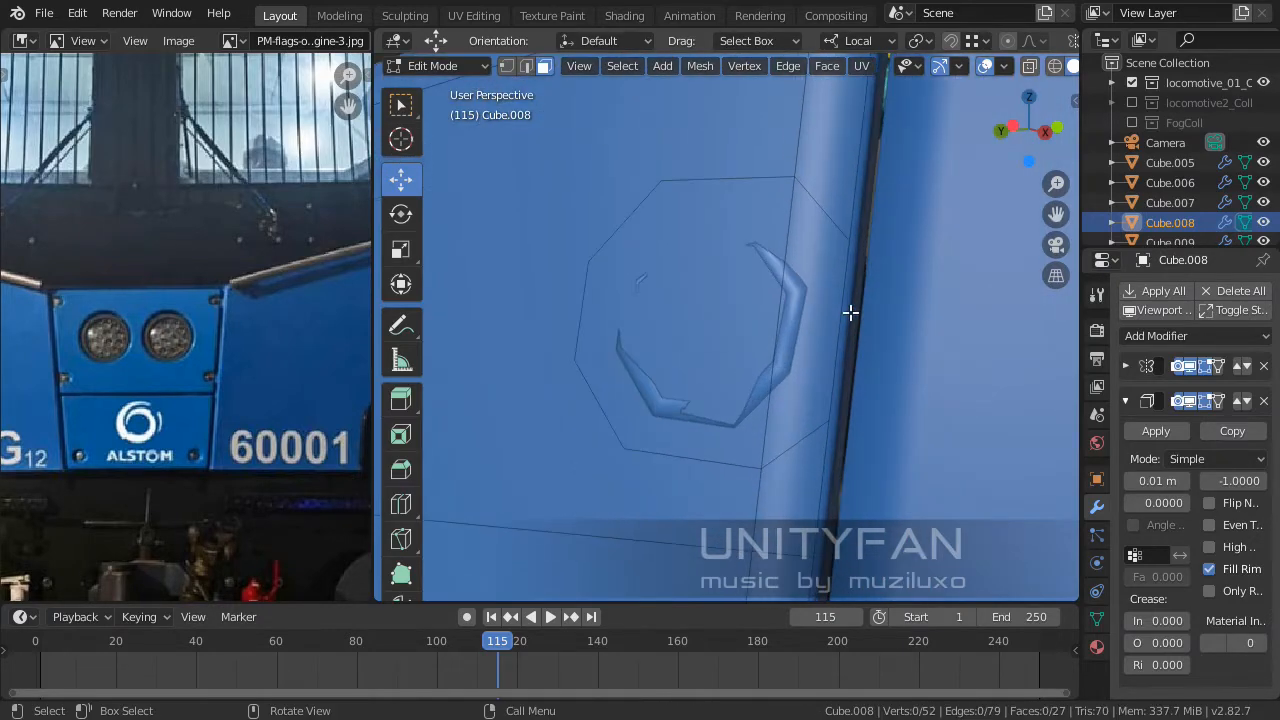
pyautogui.press('k')
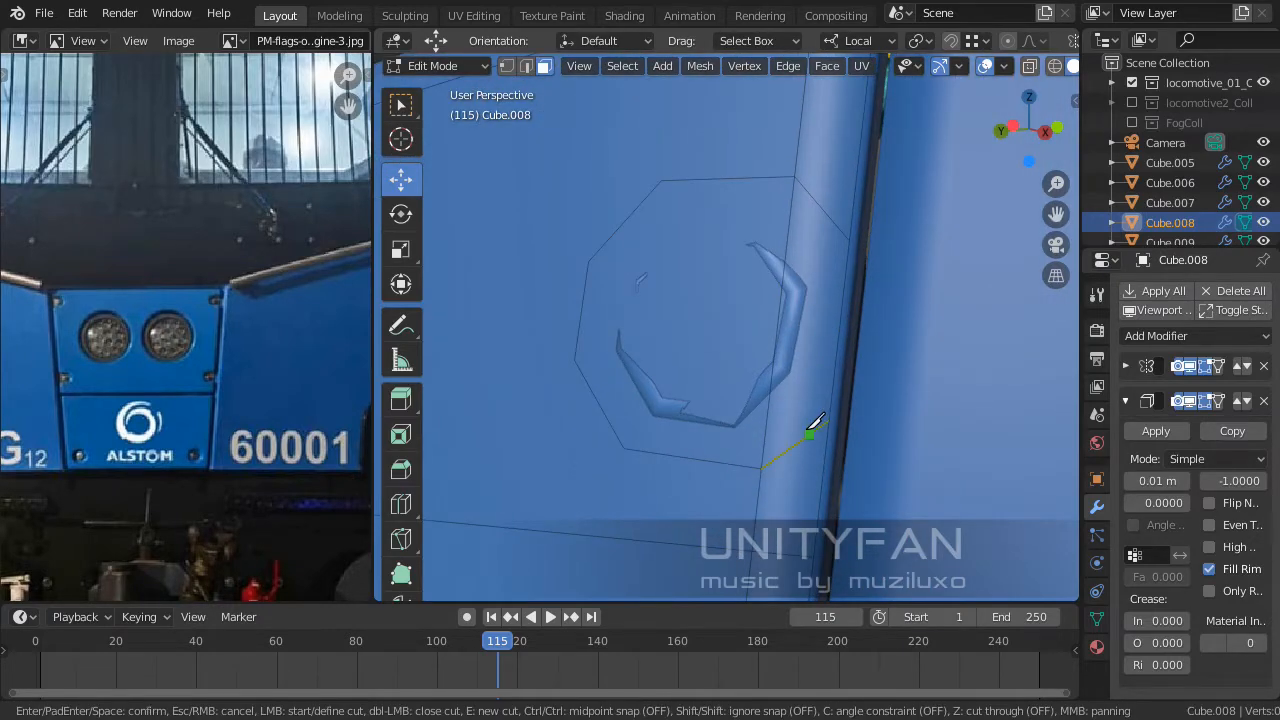
pyautogui.click(835, 222)
pyautogui.press('Return')
# Select the two faces covering the upper recess inside its outline and delete them as Faces.
pyautogui.moveTo(831, 223); pyautogui.dragTo(736, 245, button='middle')
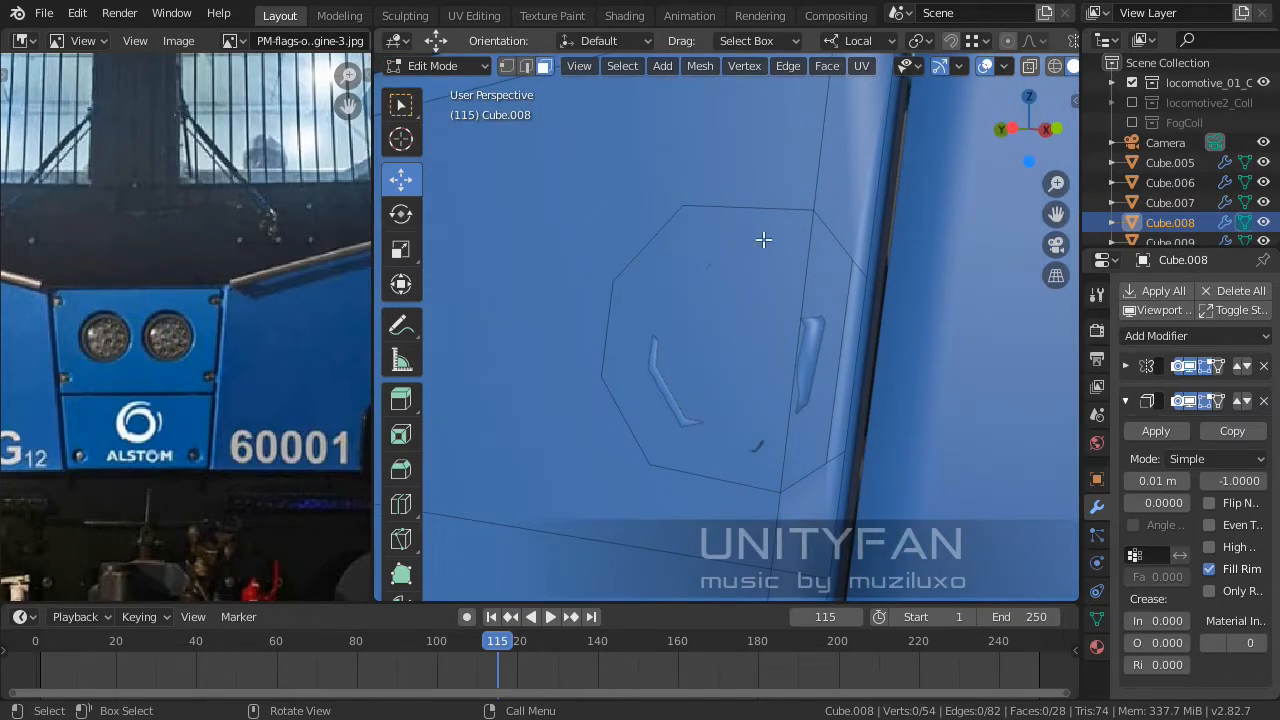
pyautogui.click(763, 240)
pyautogui.keyDown('shift'); pyautogui.click(828, 274); pyautogui.keyUp('shift')
pyautogui.press('x')
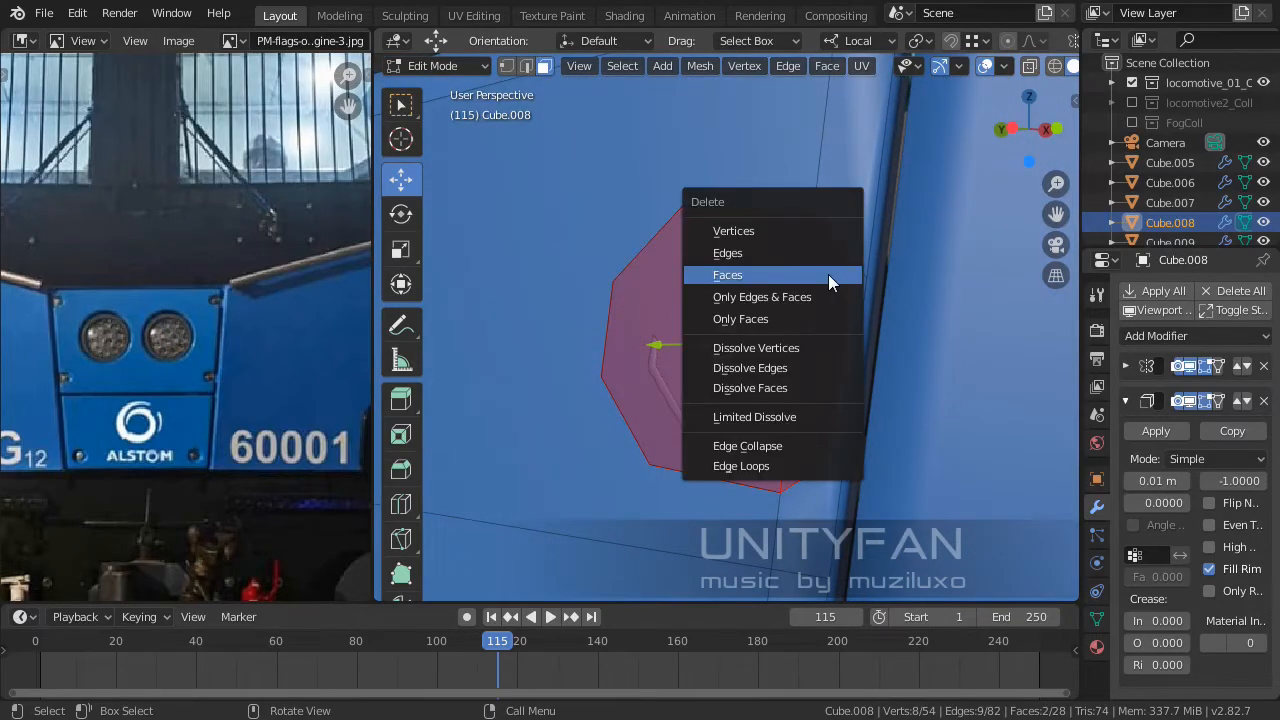
pyautogui.click(828, 274)
pyautogui.moveTo(828, 274); pyautogui.dragTo(834, 306, button='middle')
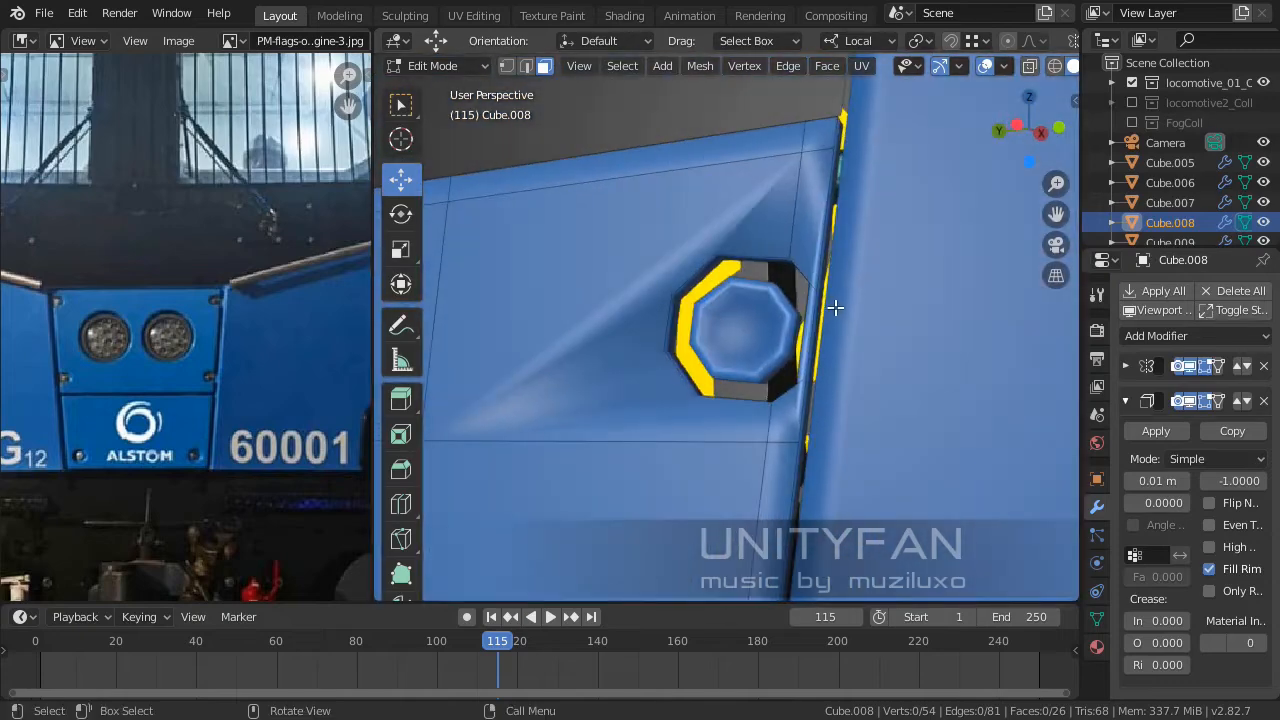
# Leave mesh editing, then select the recessed bolt holes and the upper center panel and join them into one object.
pyautogui.scroll(-2, 834, 306)
pyautogui.keyDown('shift'); pyautogui.moveTo(763, 414); pyautogui.dragTo(809, 277, button='middle'); pyautogui.keyUp('shift')
pyautogui.scroll(-2, 809, 277)
pyautogui.moveTo(800, 343)
pyautogui.keyDown('shift'); pyautogui.mouseDown(button='middle')
pyautogui.moveTo(813, 303)
pyautogui.moveTo(787, 364)
pyautogui.mouseUp(button='middle'); pyautogui.keyUp('shift')
pyautogui.keyDown('shift'); pyautogui.moveTo(788, 338); pyautogui.dragTo(786, 403, button='middle'); pyautogui.keyUp('shift')
pyautogui.scroll(2, 786, 398)
pyautogui.press('Tab')
pyautogui.scroll(1, 801, 223)
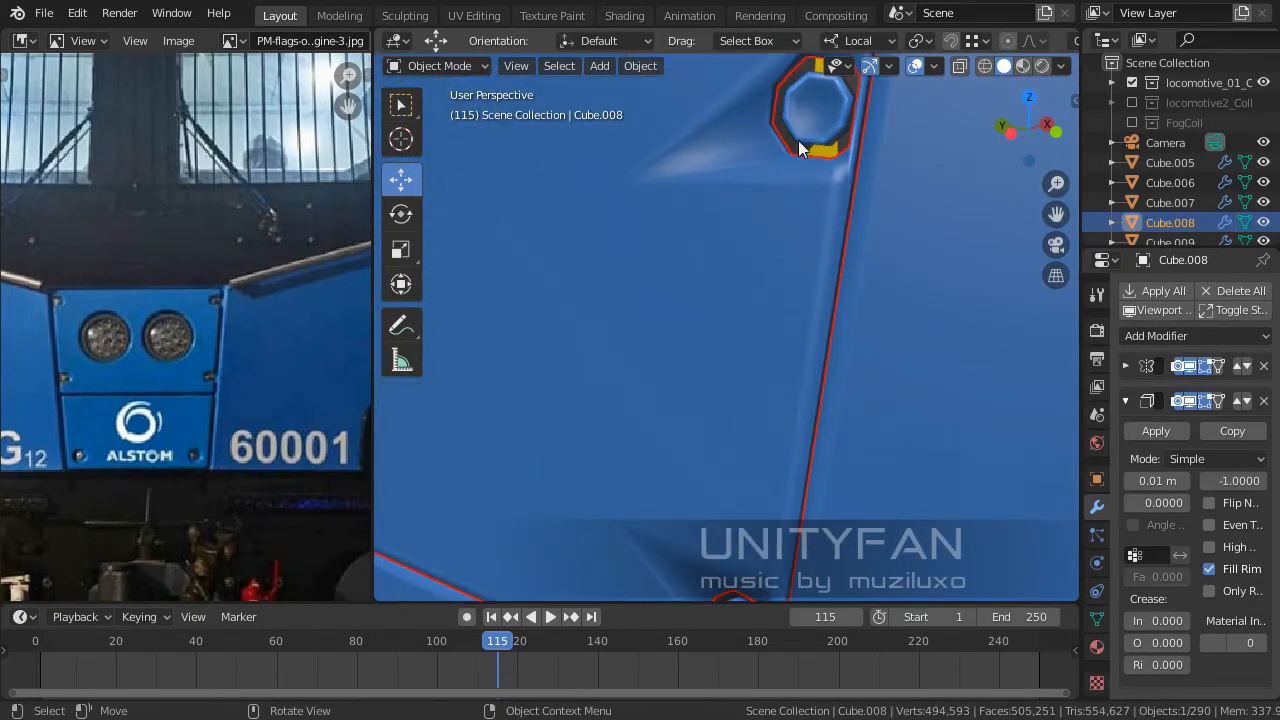
pyautogui.click(799, 142)
pyautogui.scroll(-3, 799, 150)
pyautogui.keyDown('shift'); pyautogui.click(748, 352); pyautogui.keyUp('shift')
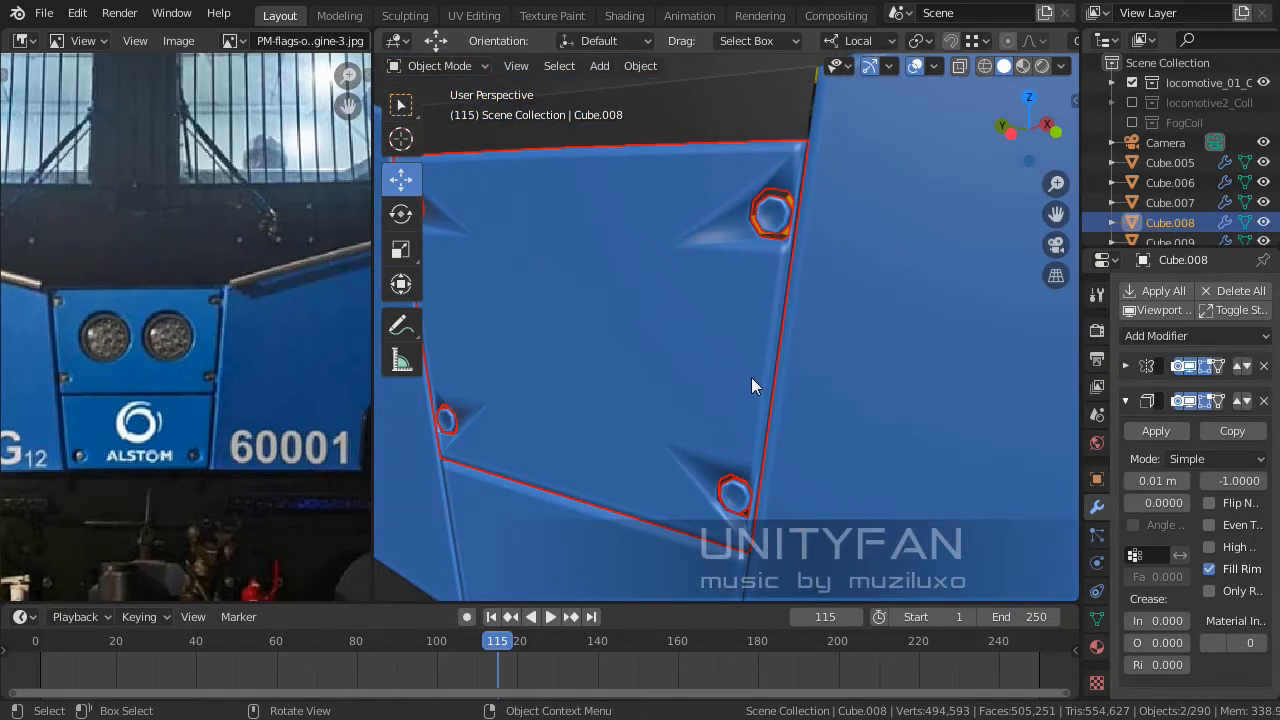
pyautogui.hotkey('ctrl', 'j')
# In edge selection, fill the bottom and lower outer gaps between the upper bolt hole and the panel opening with faces.
pyautogui.moveTo(702, 376); pyautogui.dragTo(755, 371, button='middle')
pyautogui.scroll(4, 760, 424)
pyautogui.press('Tab')
pyautogui.scroll(6, 761, 380)
pyautogui.click(526, 66)
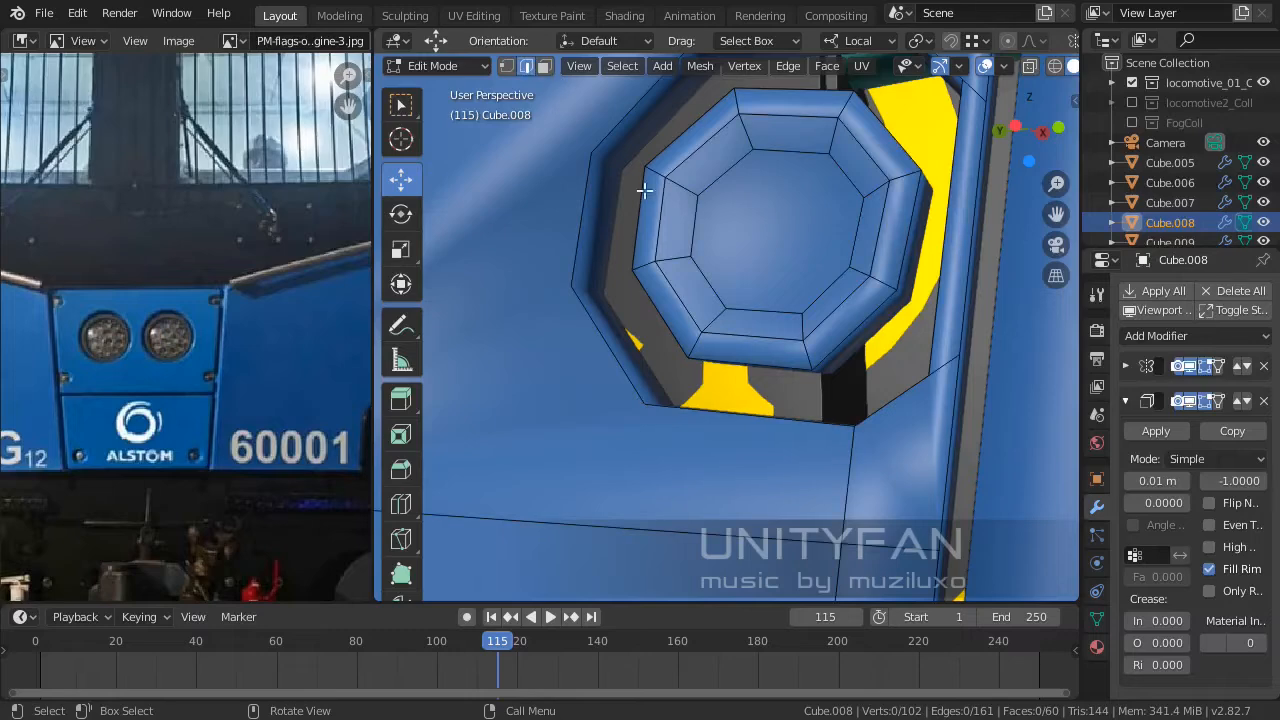
pyautogui.click(706, 416)
pyautogui.keyDown('shift'); pyautogui.click(743, 368); pyautogui.keyUp('shift')
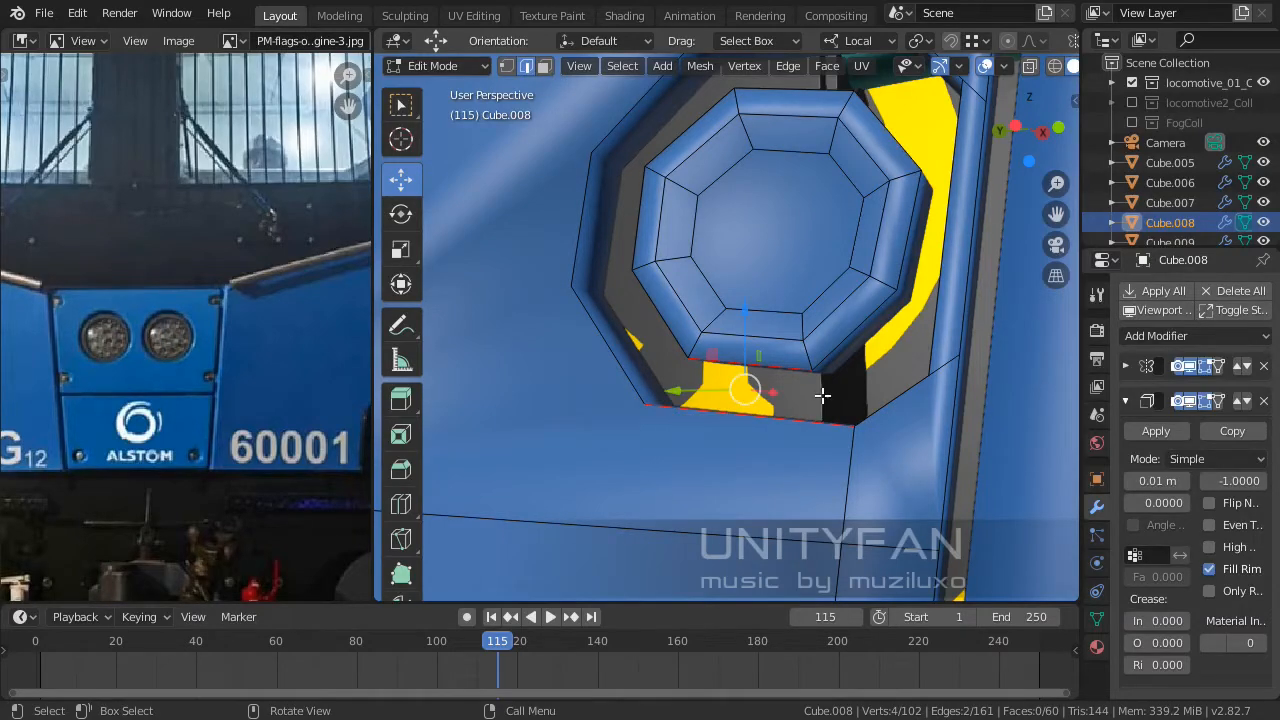
pyautogui.press('f')
pyautogui.moveTo(803, 380); pyautogui.dragTo(815, 437, button='middle')
pyautogui.click(845, 483)
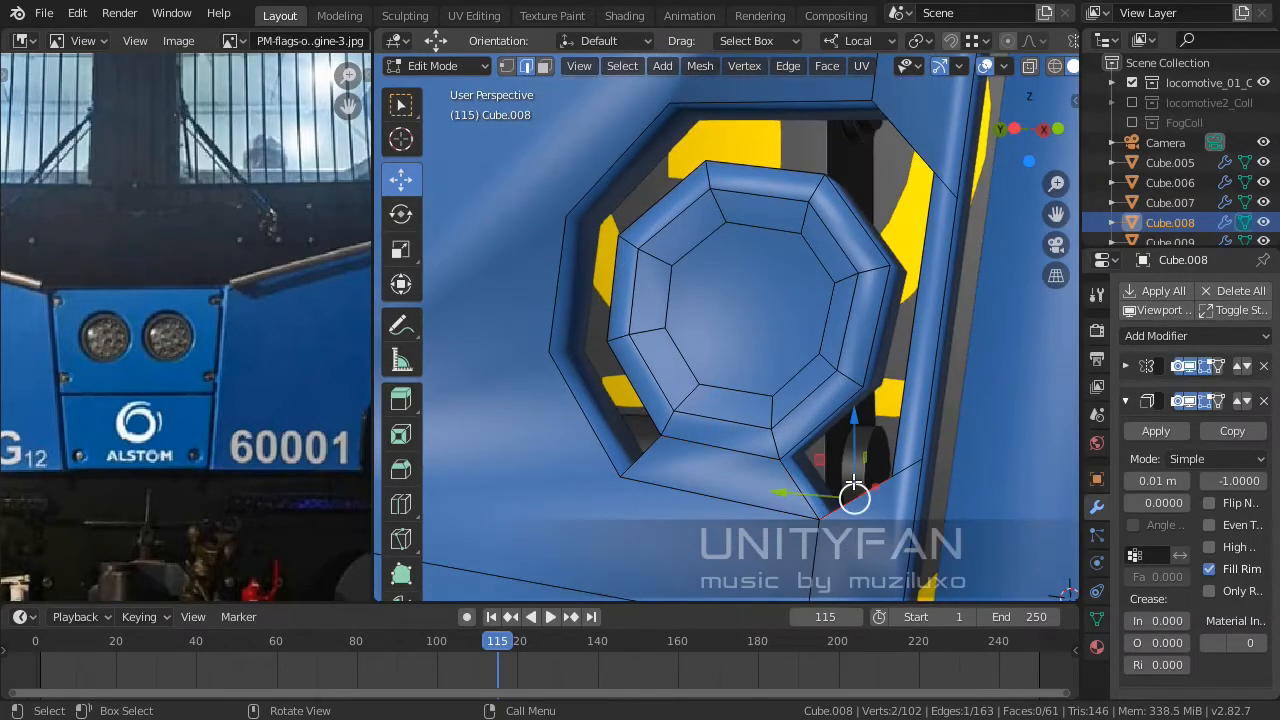
pyautogui.keyDown('shift'); pyautogui.click(805, 438); pyautogui.keyUp('shift')
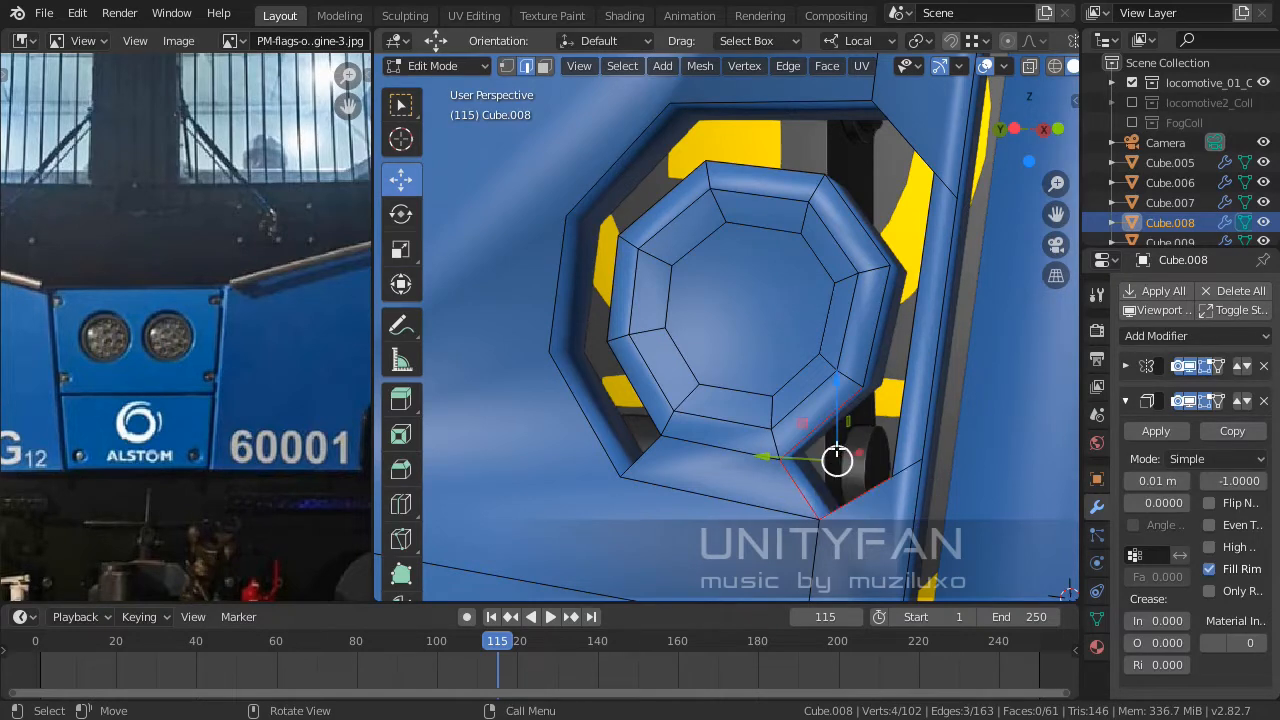
pyautogui.press('f')
# Fill the outer side and upper outer gaps between the upper bolt hole's rim and the opening with faces.
pyautogui.click(875, 440)
pyautogui.keyDown('shift'); pyautogui.click(902, 353); pyautogui.keyUp('shift')
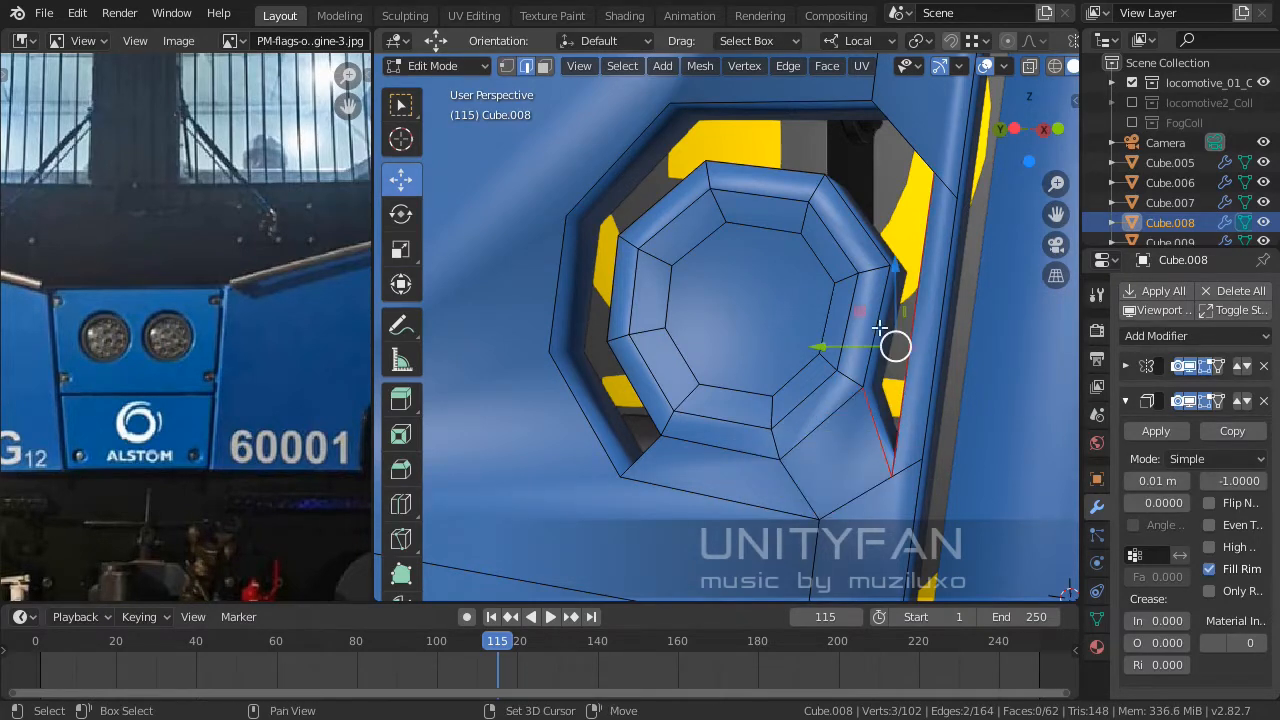
pyautogui.keyDown('shift'); pyautogui.click(880, 328); pyautogui.keyUp('shift')
pyautogui.press('f')
pyautogui.scroll(-4, 897, 394)
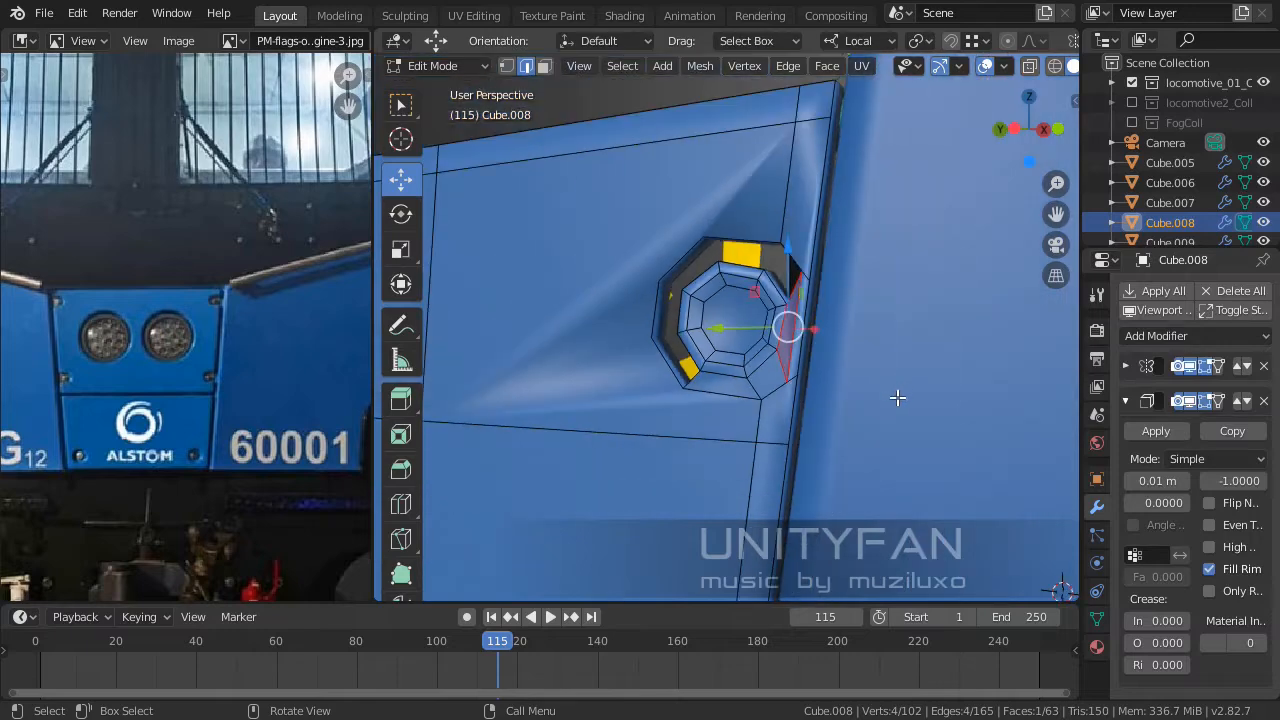
pyautogui.moveTo(897, 394); pyautogui.dragTo(883, 434, button='middle')
pyautogui.scroll(4, 875, 418)
pyautogui.scroll(2, 872, 429)
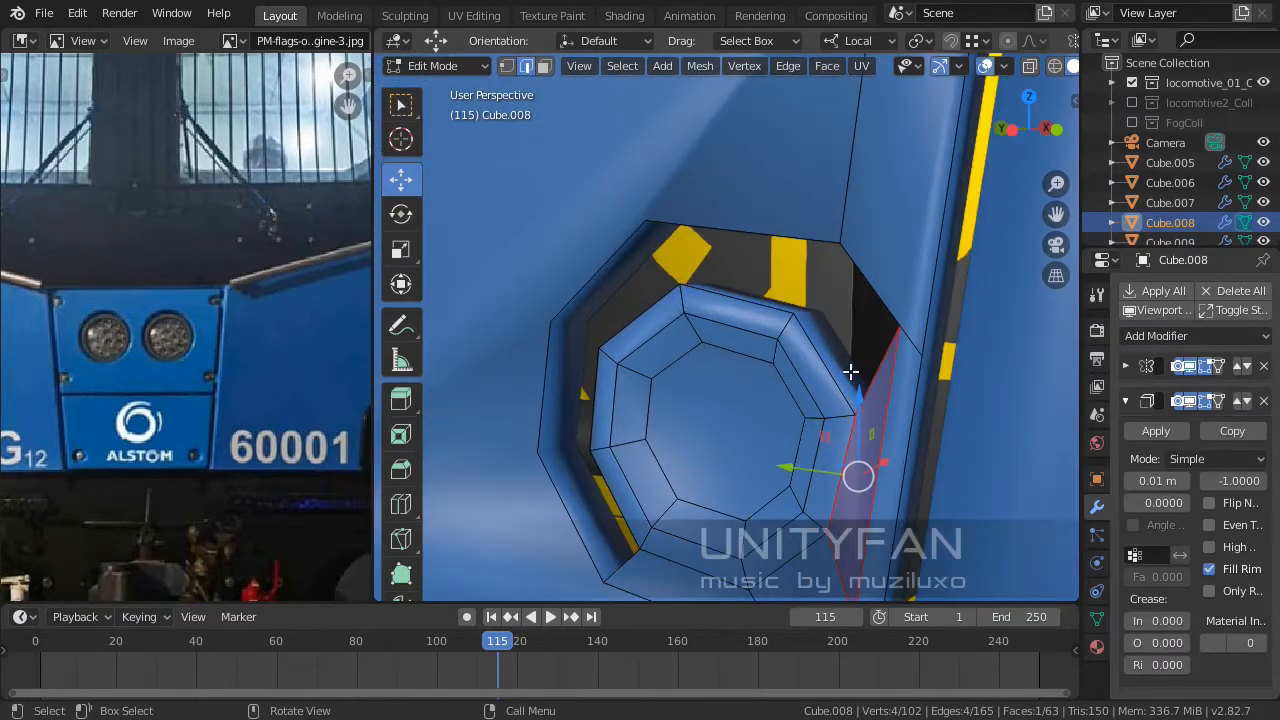
pyautogui.click(825, 364)
pyautogui.keyDown('shift'); pyautogui.click(869, 374); pyautogui.keyUp('shift')
pyautogui.keyDown('shift'); pyautogui.click(882, 314); pyautogui.keyUp('shift')
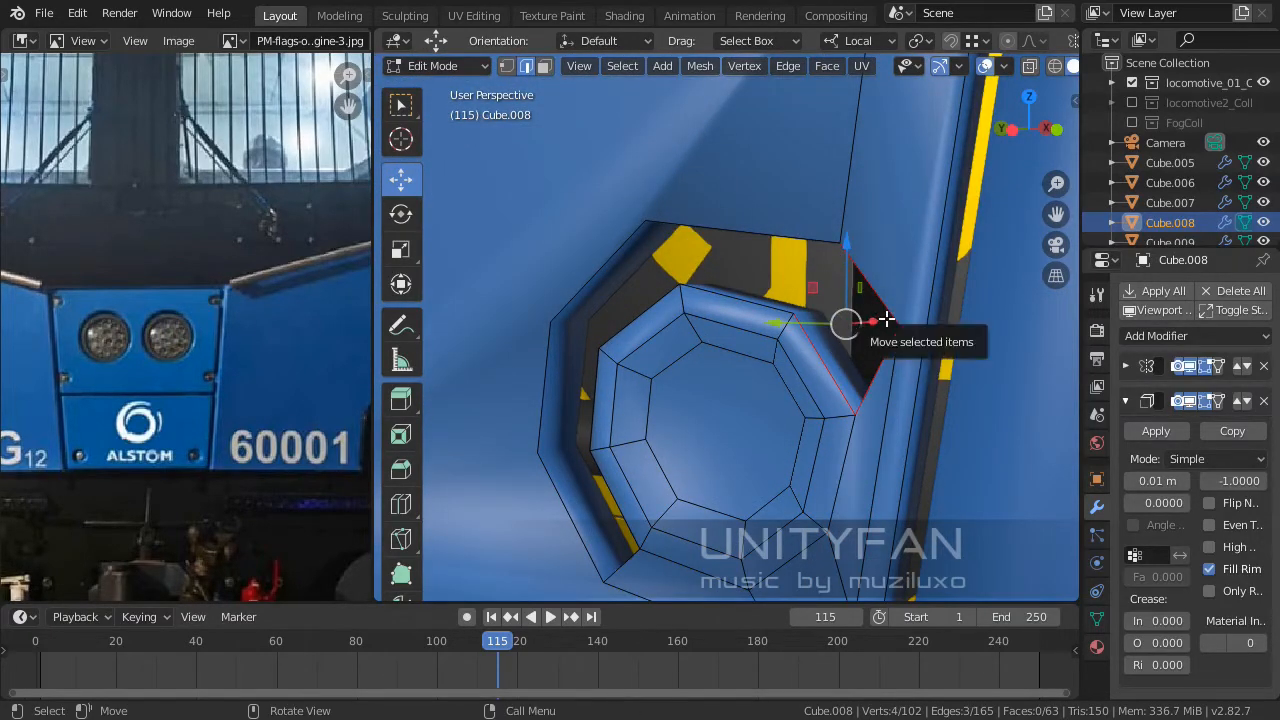
pyautogui.press('f')
# Fill the gap above the upper bolt hole with a face between its rim and the opening's top edge.
pyautogui.moveTo(829, 357); pyautogui.dragTo(890, 345, button='middle')
pyautogui.scroll(2, 890, 345)
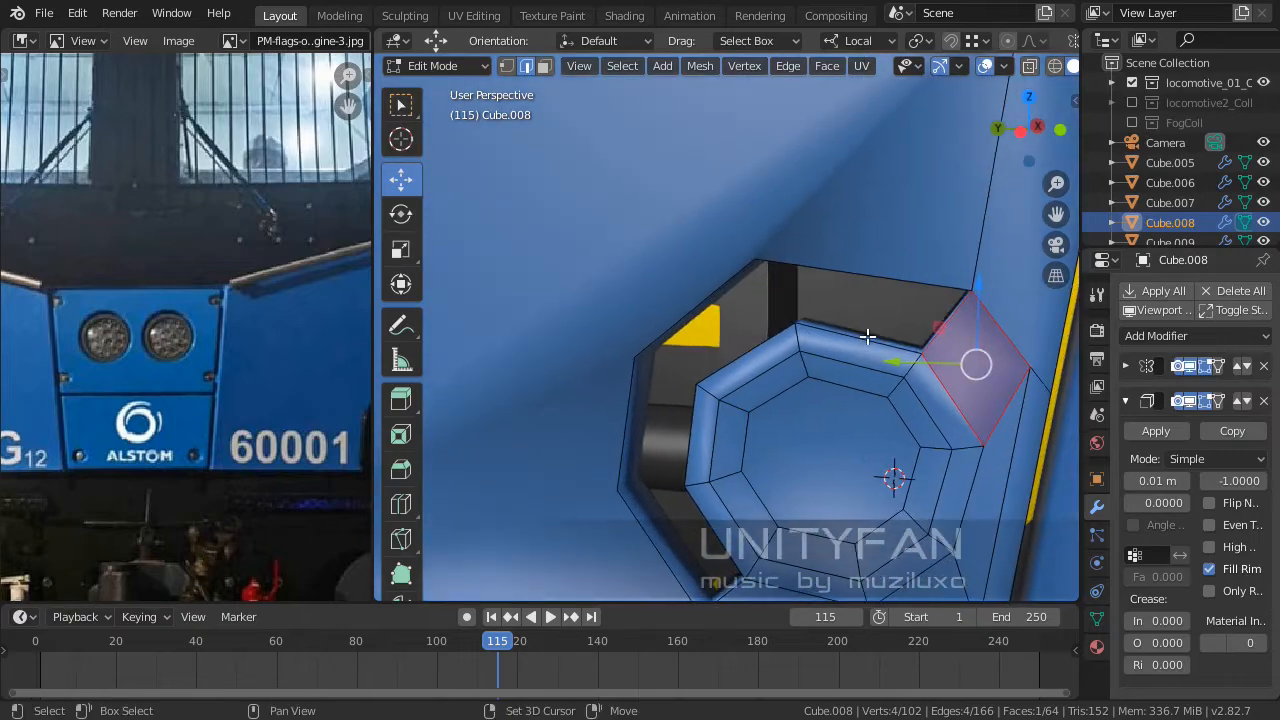
pyautogui.click(897, 340)
pyautogui.keyDown('shift'); pyautogui.click(940, 320); pyautogui.keyUp('shift')
pyautogui.keyDown('shift'); pyautogui.click(933, 296); pyautogui.keyUp('shift')
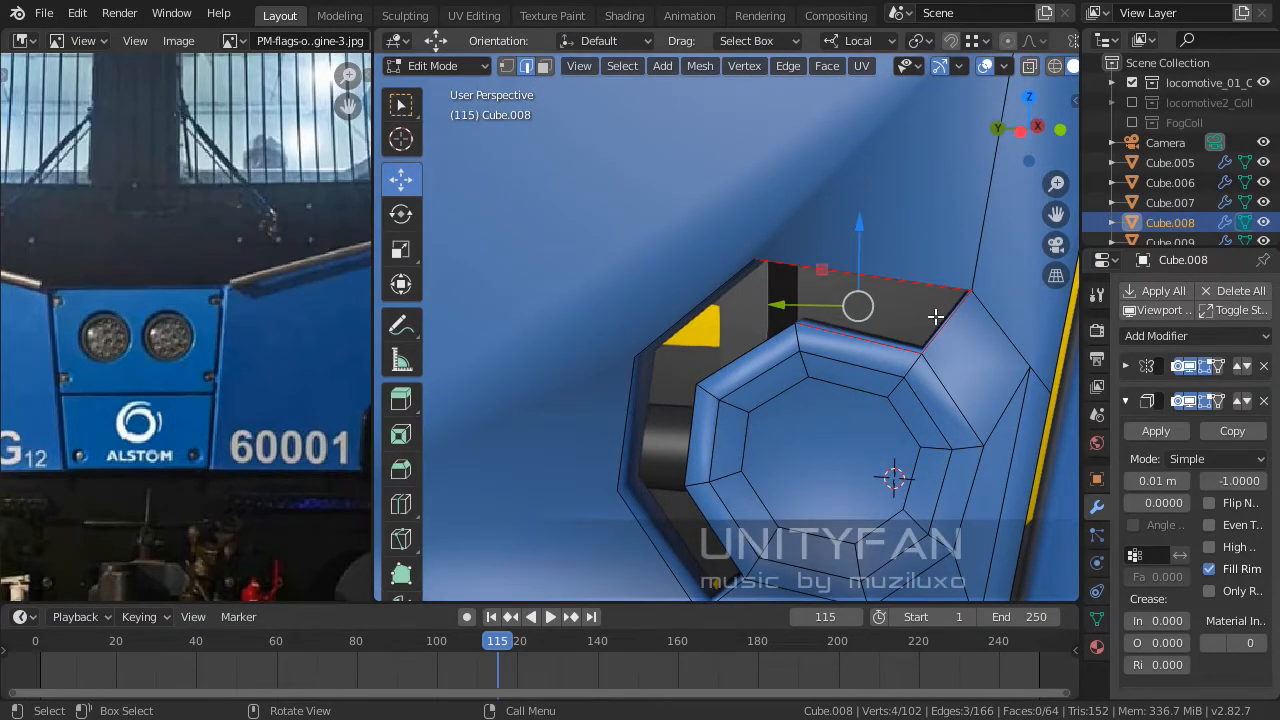
pyautogui.press('f')
# Bridge the upper bolt hole's lower inner gap with a face between the rim and the opening edge.
pyautogui.scroll(-5, 919, 344)
pyautogui.moveTo(919, 344); pyautogui.dragTo(759, 367, button='middle')
pyautogui.scroll(3, 820, 323)
pyautogui.scroll(2, 760, 363)
pyautogui.click(720, 365)
pyautogui.keyDown('shift'); pyautogui.click(661, 349); pyautogui.keyUp('shift')
pyautogui.keyDown('shift'); pyautogui.click(717, 325); pyautogui.keyUp('shift')
pyautogui.press('f')
# Close the ring around the upper bolt hole by filling its inner side and upper inner gaps with faces.
pyautogui.moveTo(676, 356); pyautogui.dragTo(738, 394, button='middle')
pyautogui.scroll(2, 712, 389)
pyautogui.click(665, 397)
pyautogui.keyDown('shift'); pyautogui.click(628, 345); pyautogui.keyUp('shift')
pyautogui.keyDown('shift'); pyautogui.click(723, 332); pyautogui.keyUp('shift')
pyautogui.press('f')
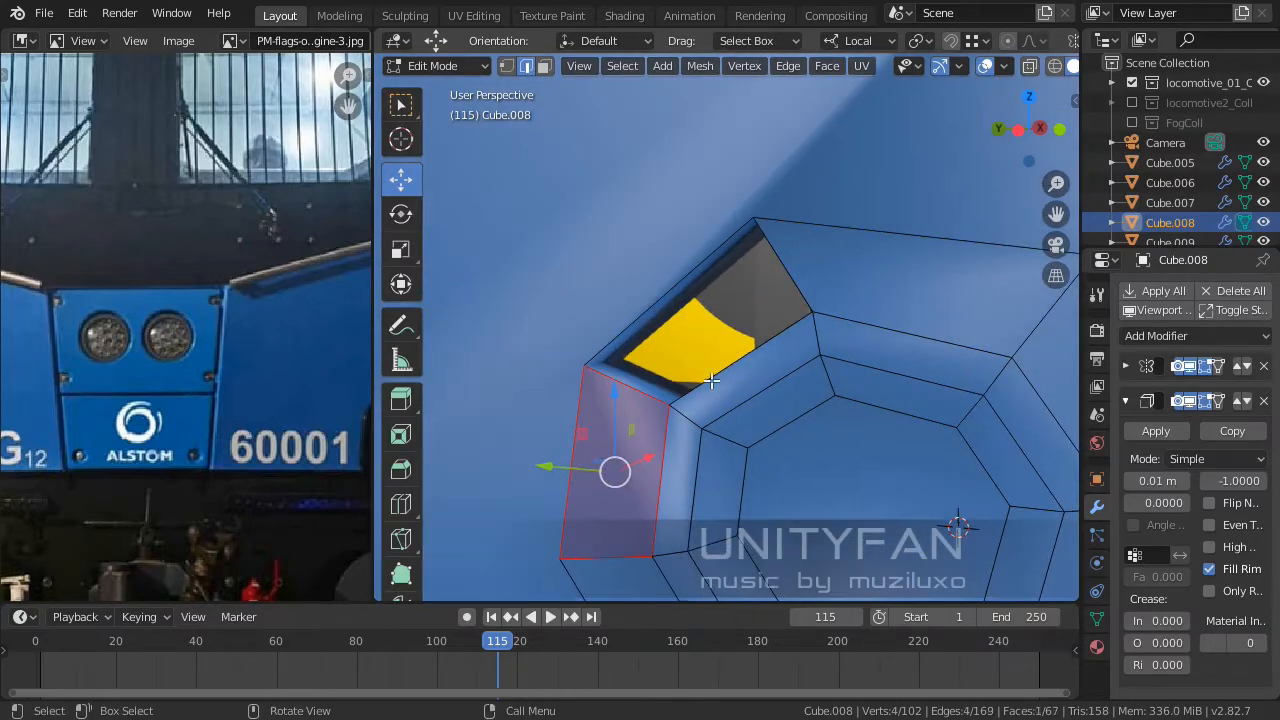
pyautogui.click(711, 381)
pyautogui.keyDown('shift'); pyautogui.click(623, 378); pyautogui.keyUp('shift')
pyautogui.keyDown('shift'); pyautogui.click(640, 319); pyautogui.keyUp('shift')
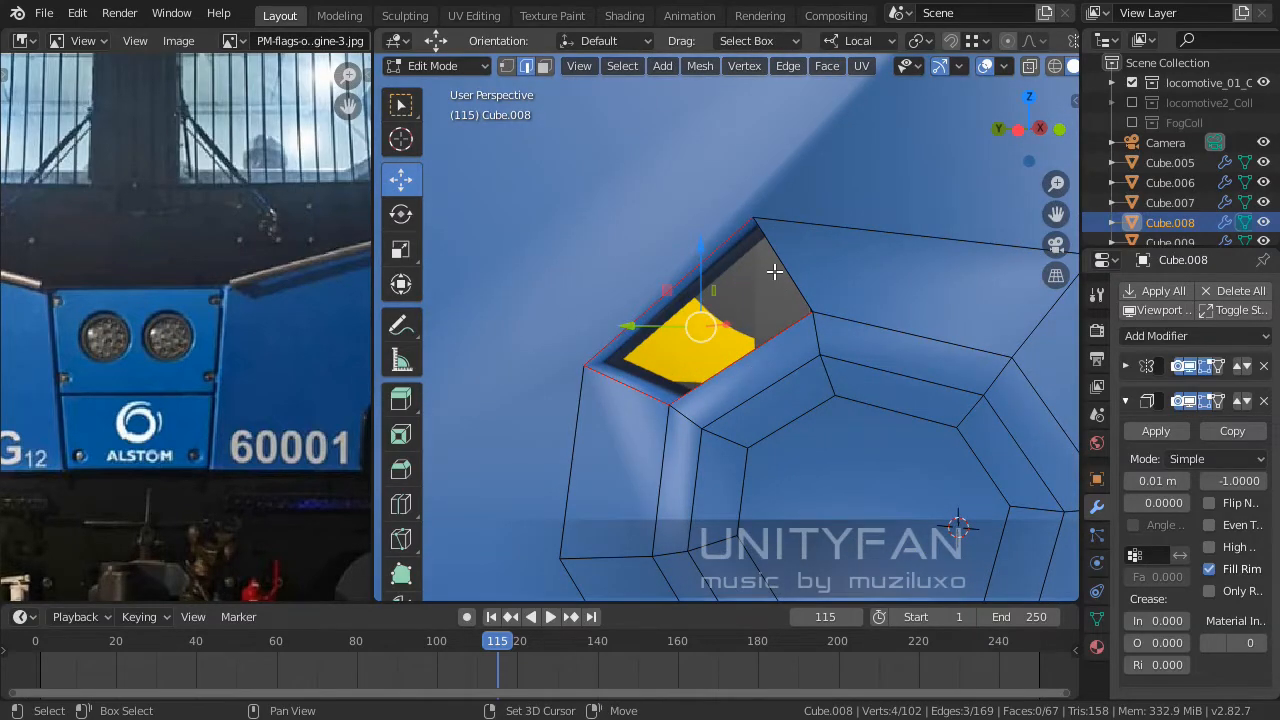
pyautogui.moveTo(786, 281); pyautogui.dragTo(798, 360, button='middle')
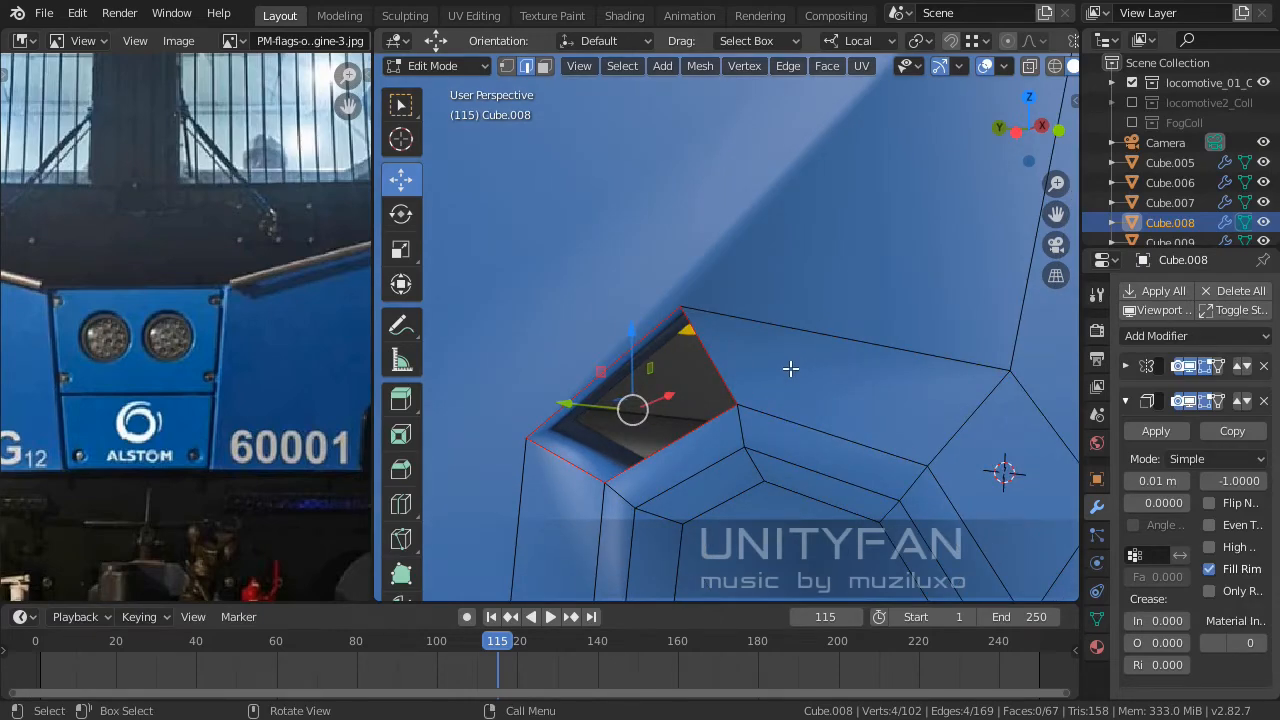
pyautogui.press('f')
# Fill the bottom and lower outer gaps between the lower bolt hole's rim and its panel opening with faces.
pyautogui.moveTo(791, 366); pyautogui.dragTo(712, 430, button='middle')
pyautogui.scroll(5, 729, 434)
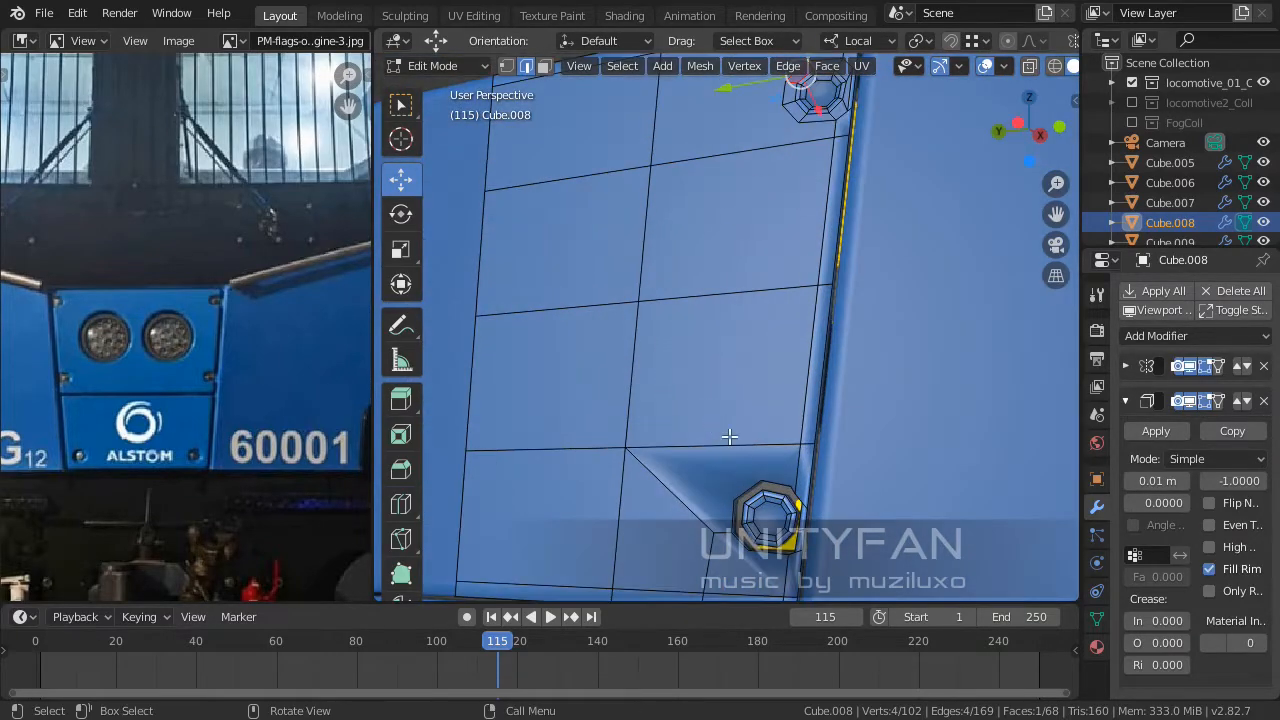
pyautogui.moveTo(822, 449); pyautogui.dragTo(805, 367, button='middle')
pyautogui.scroll(4, 804, 375)
pyautogui.click(801, 416)
pyautogui.moveTo(801, 416); pyautogui.dragTo(824, 431, button='middle')
pyautogui.press('f')
pyautogui.click(931, 475)
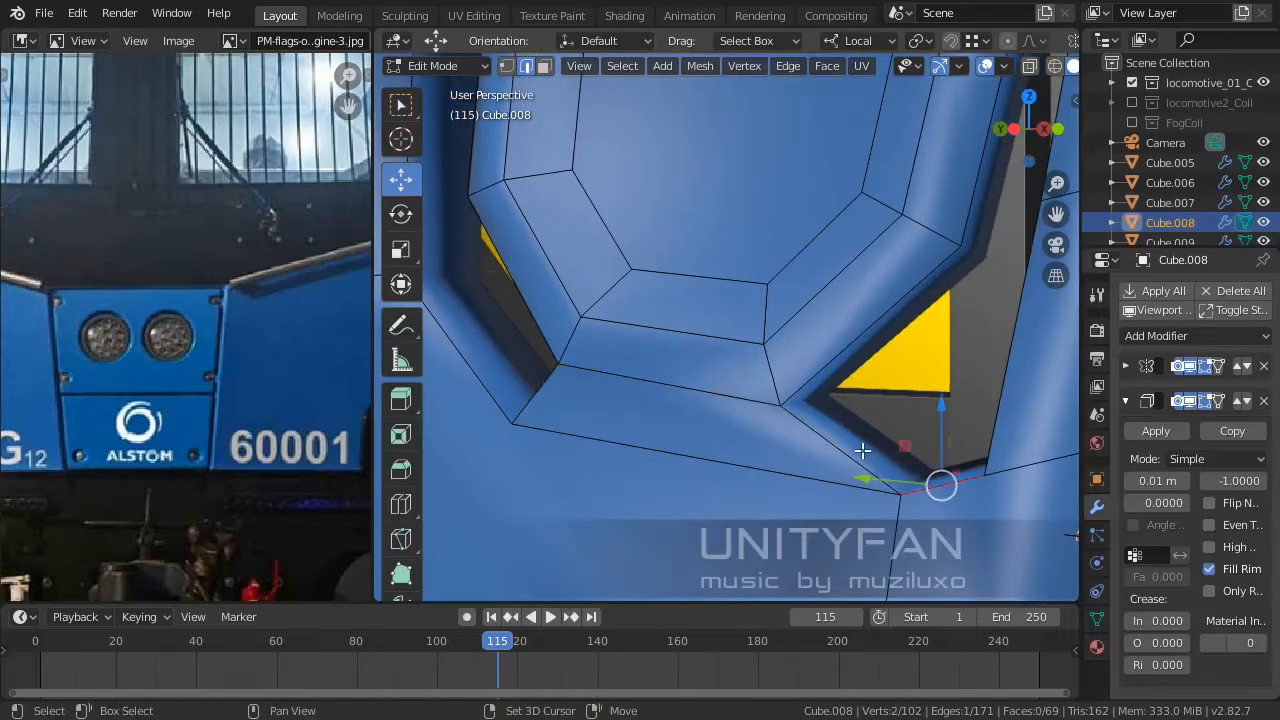
pyautogui.keyDown('shift'); pyautogui.click(868, 462); pyautogui.keyUp('shift')
pyautogui.keyDown('shift'); pyautogui.click(850, 354); pyautogui.keyUp('shift')
pyautogui.press('f')
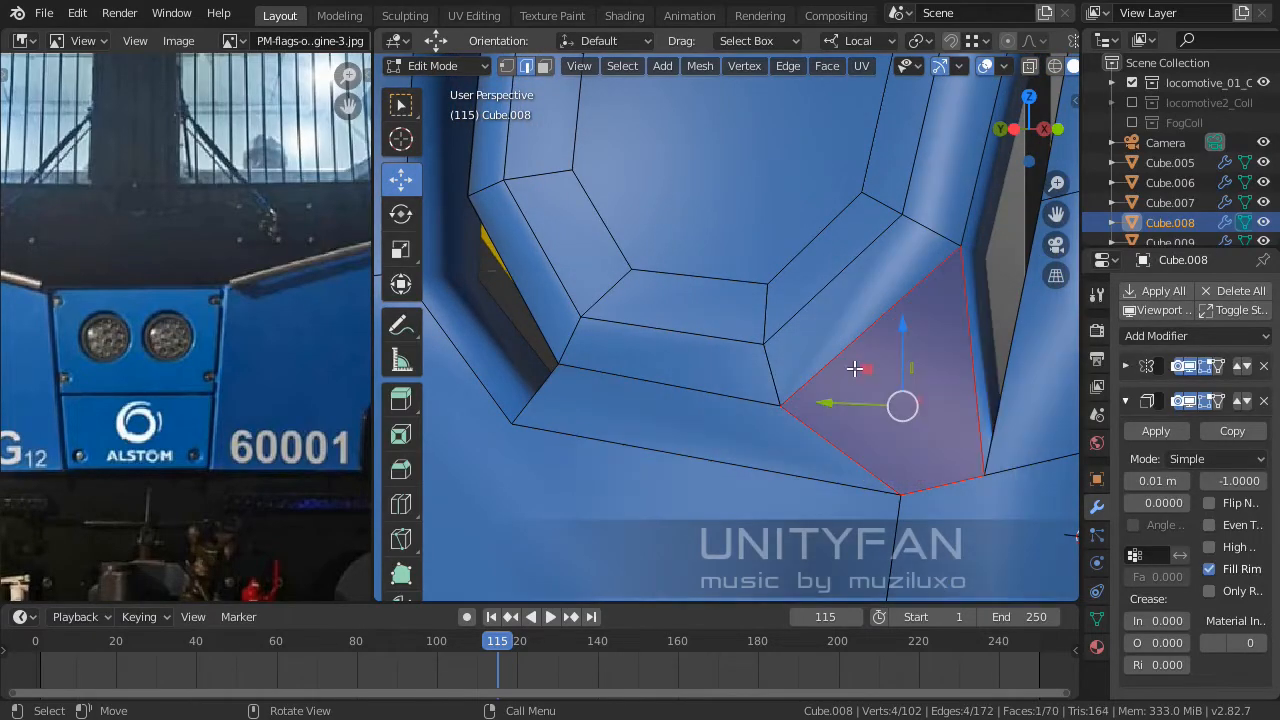
# Add a triangular face at the lower end of the lower bolt hole's outer gap and fill its lower inner gap.
pyautogui.moveTo(857, 368); pyautogui.dragTo(790, 428, button='middle')
pyautogui.click(872, 396)
pyautogui.keyDown('shift'); pyautogui.click(843, 408); pyautogui.keyUp('shift')
pyautogui.press('f')
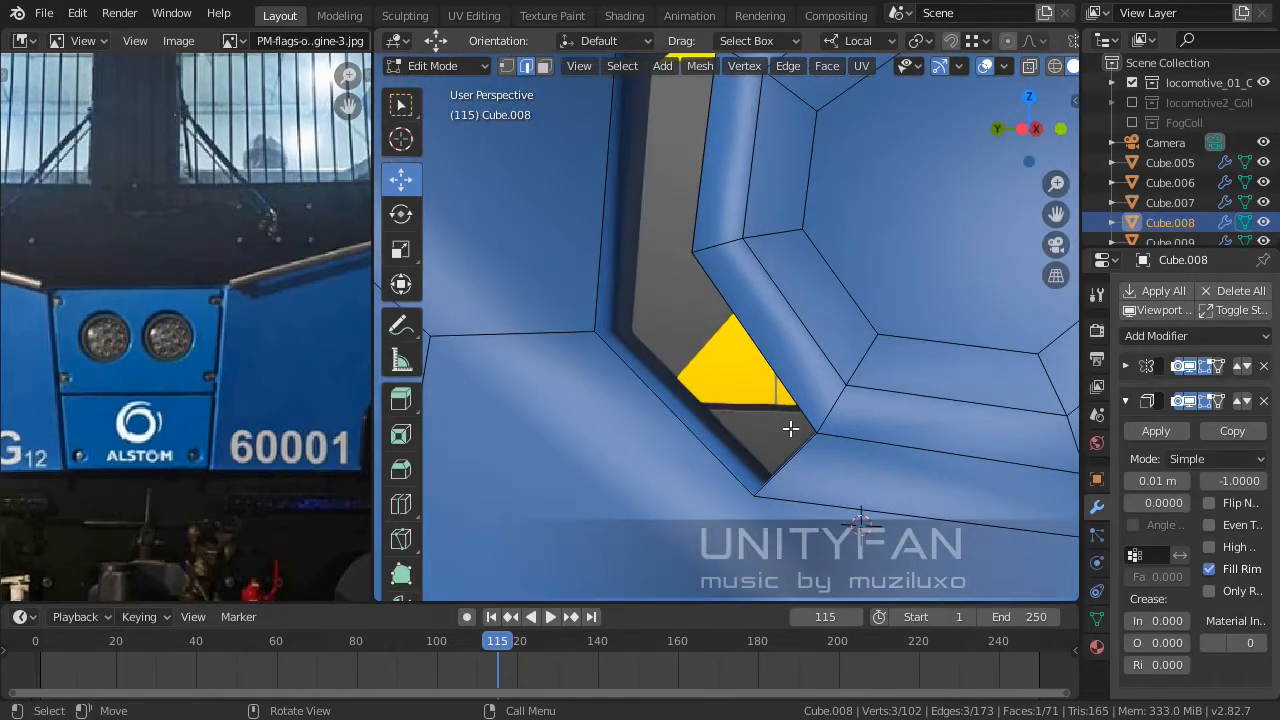
pyautogui.keyDown('shift'); pyautogui.click(678, 416); pyautogui.keyUp('shift')
pyautogui.keyDown('shift'); pyautogui.click(660, 280); pyautogui.keyUp('shift')
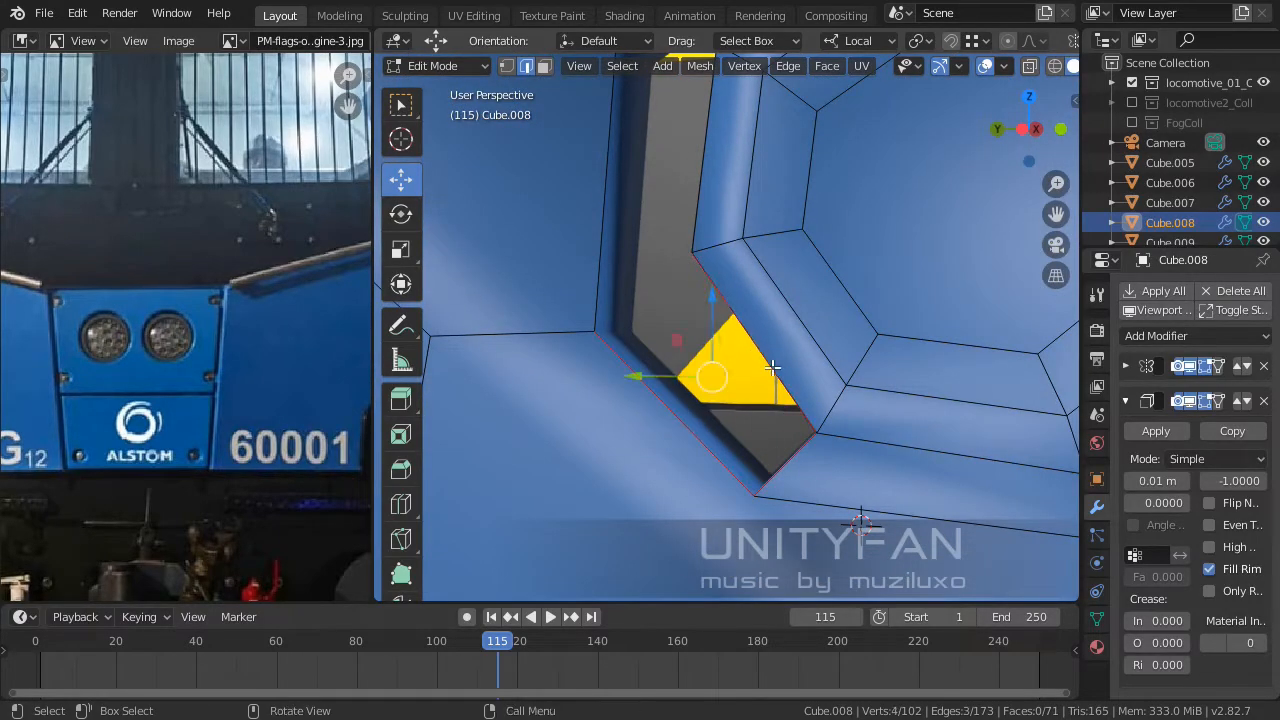
pyautogui.press('f')
# Fill the inner side and upper inner gaps between the lower bolt hole's rim and the opening with faces.
pyautogui.moveTo(772, 366); pyautogui.dragTo(730, 389, button='middle')
pyautogui.click(626, 368)
pyautogui.keyDown('shift'); pyautogui.click(598, 310); pyautogui.keyUp('shift')
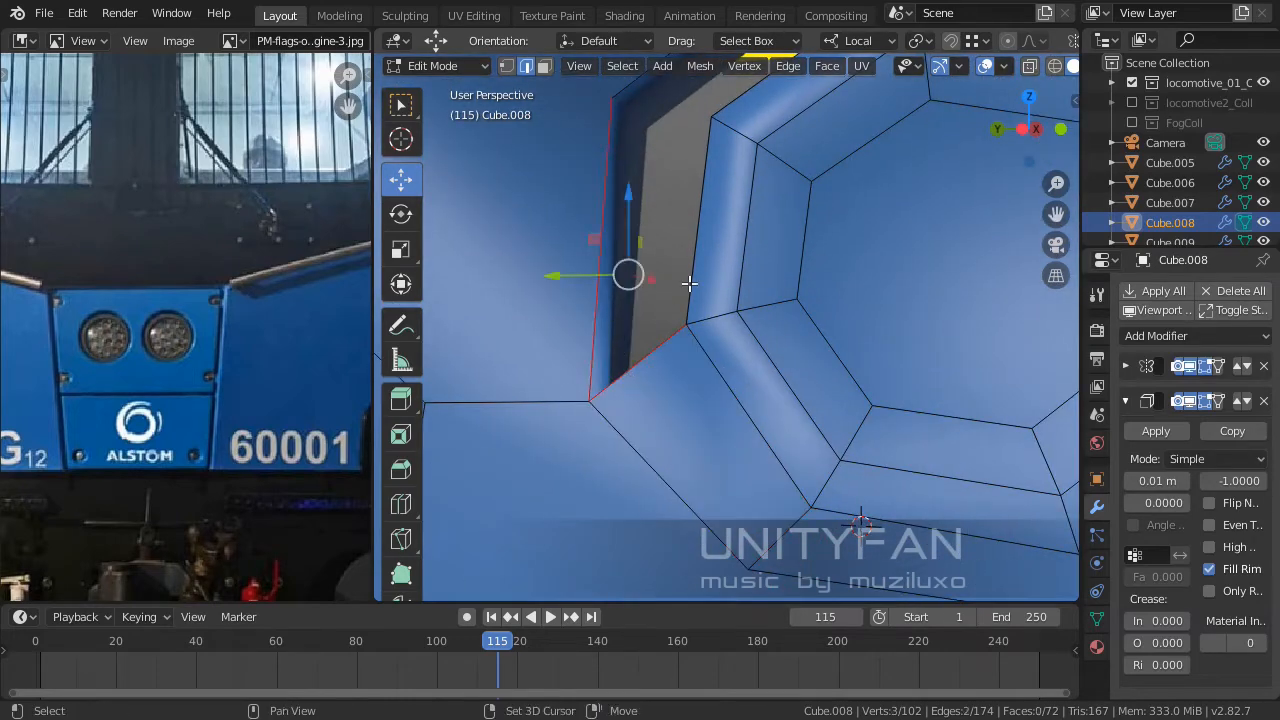
pyautogui.keyDown('shift'); pyautogui.click(692, 282); pyautogui.keyUp('shift')
pyautogui.press('f')
pyautogui.moveTo(711, 296); pyautogui.dragTo(685, 340, button='middle')
pyautogui.click(685, 340)
pyautogui.keyDown('shift'); pyautogui.click(685, 340); pyautogui.keyUp('shift')
pyautogui.keyDown('shift'); pyautogui.click(692, 303); pyautogui.keyUp('shift')
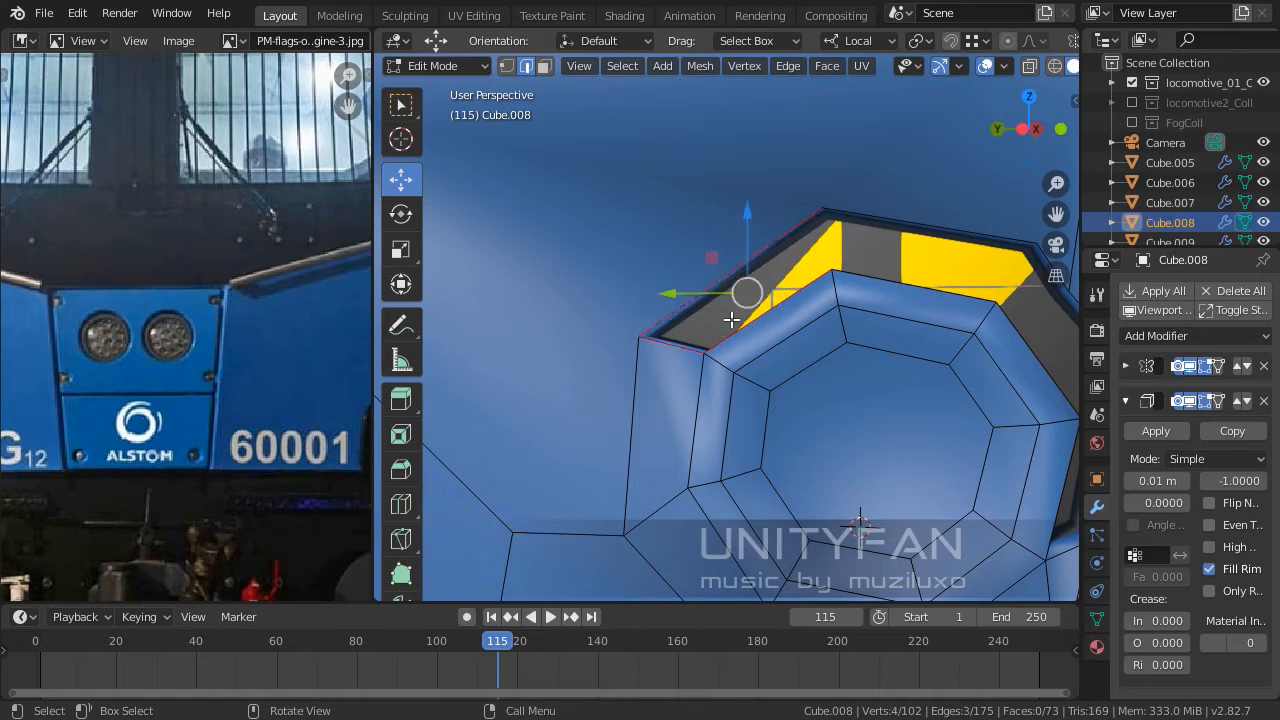
pyautogui.press('f')
# Fill the gap above the lower bolt hole with a face between its rim and the opening's top edge.
pyautogui.moveTo(765, 330); pyautogui.dragTo(699, 355, button='middle')
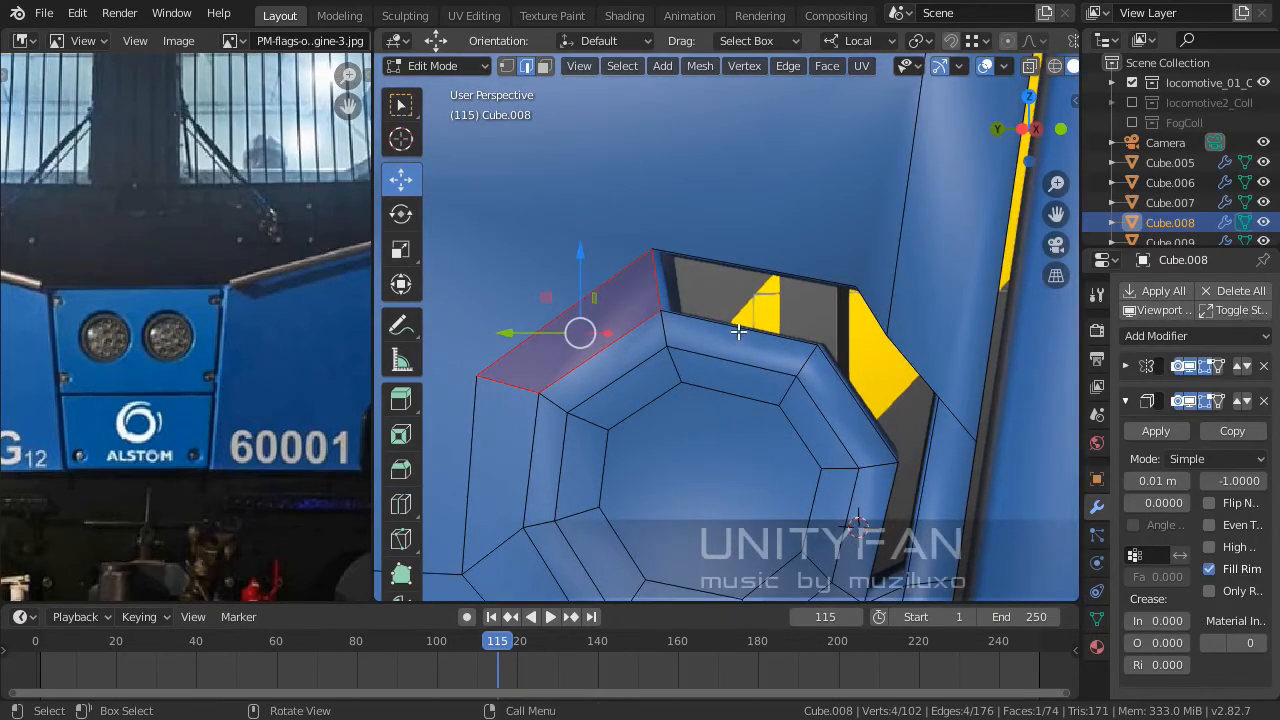
pyautogui.click(738, 332)
pyautogui.keyDown('shift'); pyautogui.click(655, 287); pyautogui.keyUp('shift')
pyautogui.keyDown('shift'); pyautogui.click(721, 267); pyautogui.keyUp('shift')
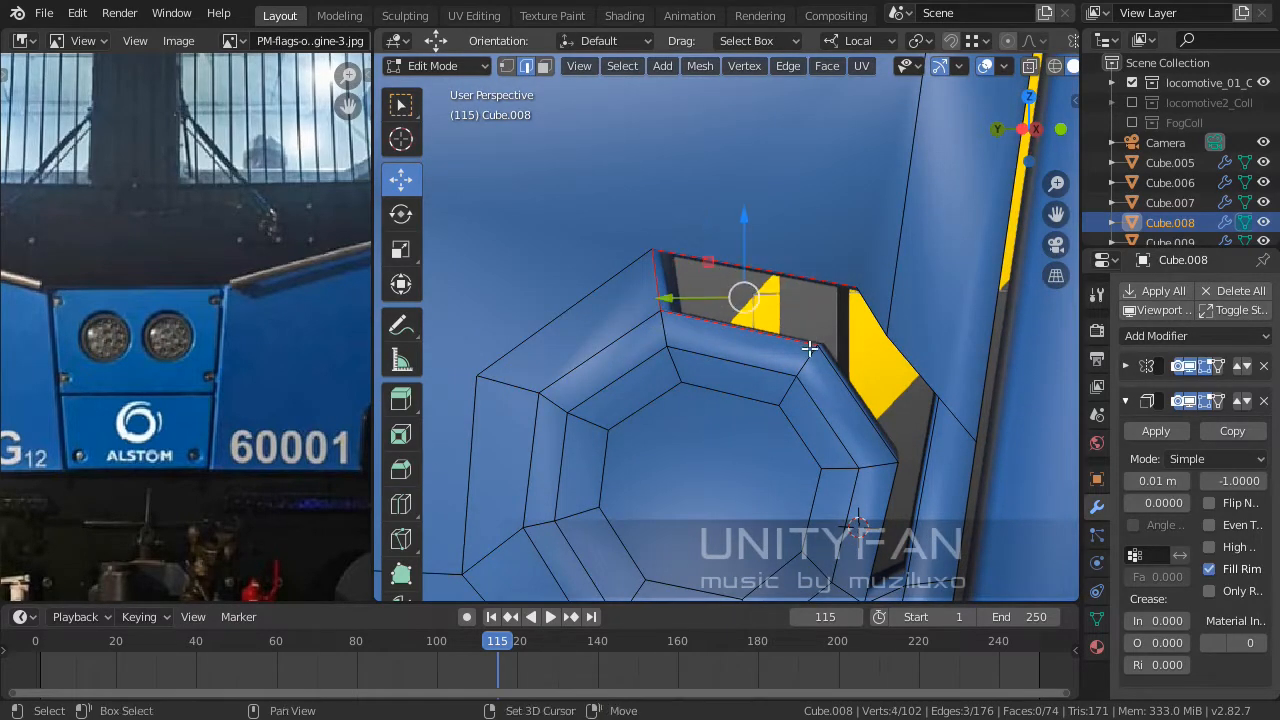
pyautogui.moveTo(809, 348); pyautogui.dragTo(740, 366, button='middle')
pyautogui.scroll(2, 742, 367)
pyautogui.press('f')
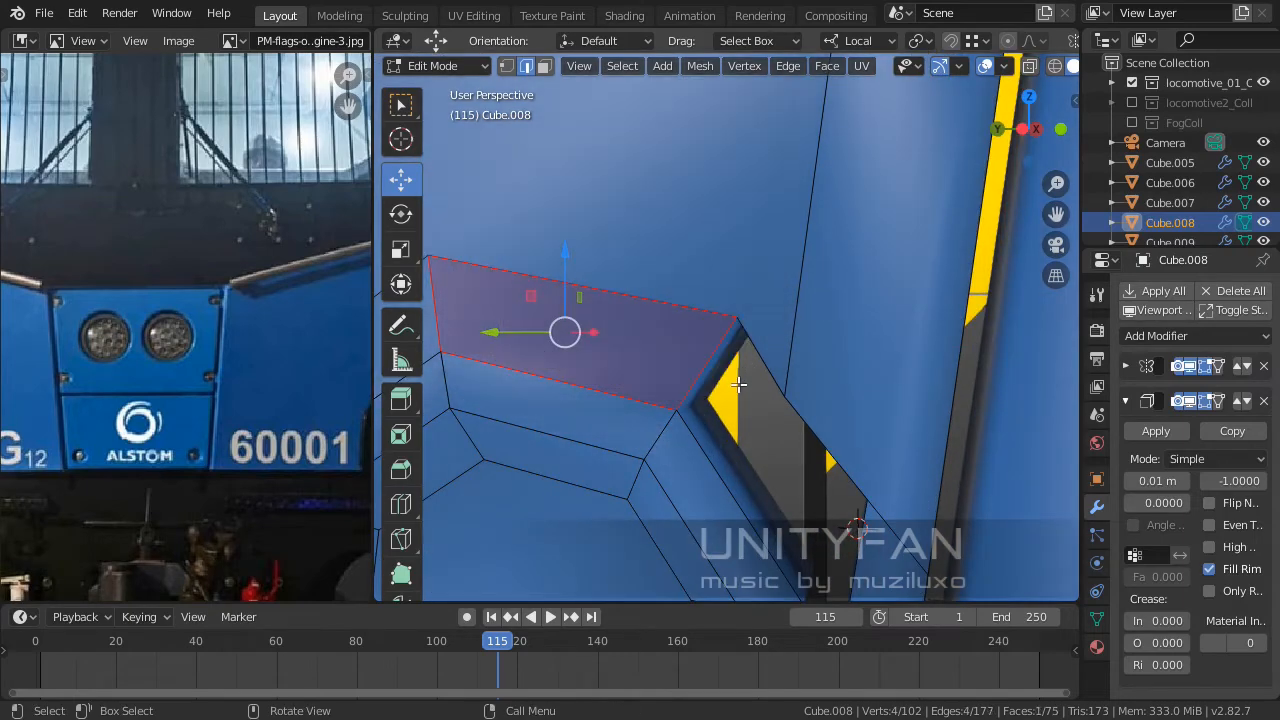
# Close the ring around the lower bolt hole by filling its upper outer gap and remaining outer side gap with faces.
pyautogui.click(709, 449)
pyautogui.keyDown('shift'); pyautogui.click(709, 357); pyautogui.keyUp('shift')
pyautogui.keyDown('shift'); pyautogui.click(742, 348); pyautogui.keyUp('shift')
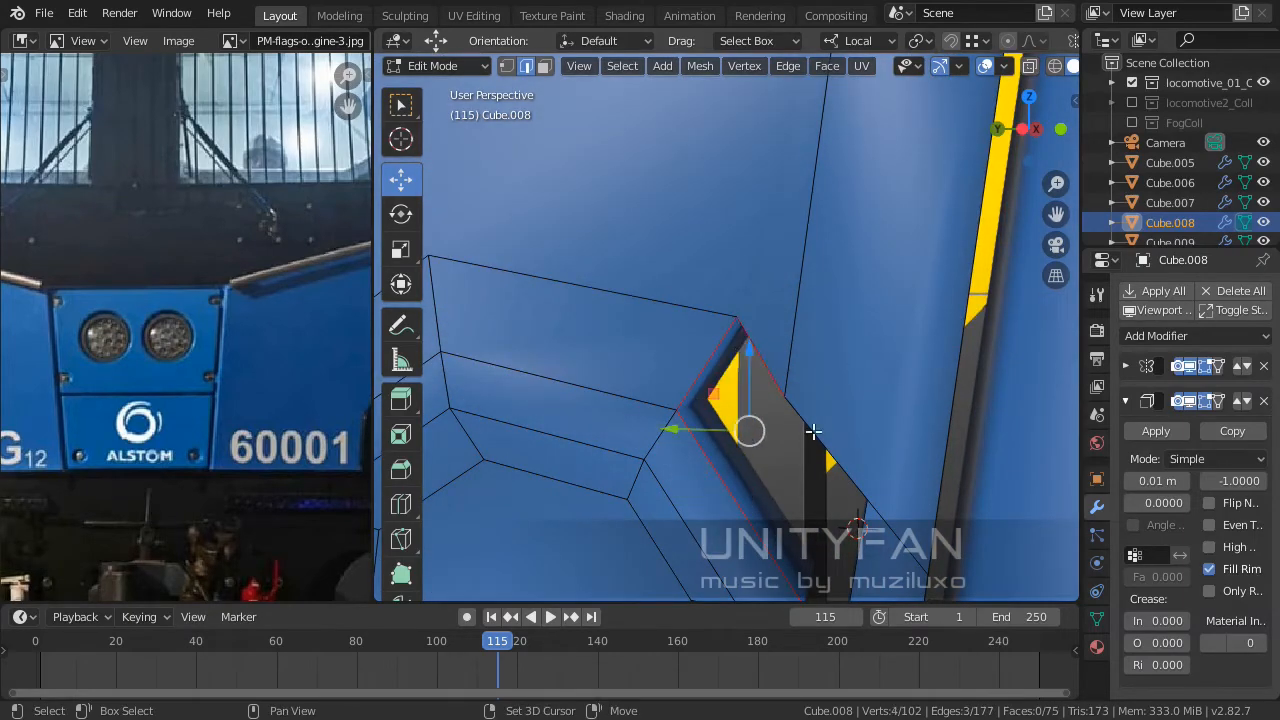
pyautogui.keyDown('shift'); pyautogui.click(813, 431); pyautogui.keyUp('shift')
pyautogui.moveTo(813, 431); pyautogui.dragTo(817, 367, button='middle')
pyautogui.press('f')
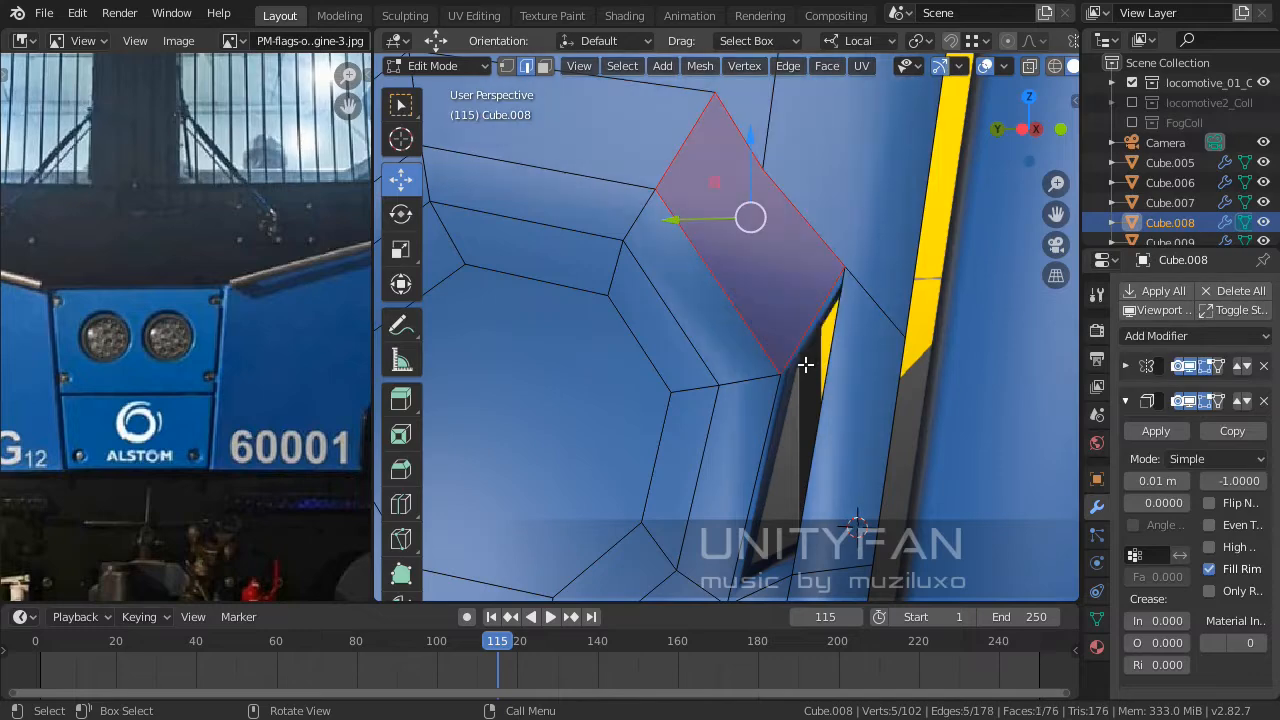
pyautogui.keyDown('alt'); pyautogui.click(818, 398); pyautogui.keyUp('alt')
pyautogui.keyDown('alt'); pyautogui.click(774, 446); pyautogui.keyUp('alt')
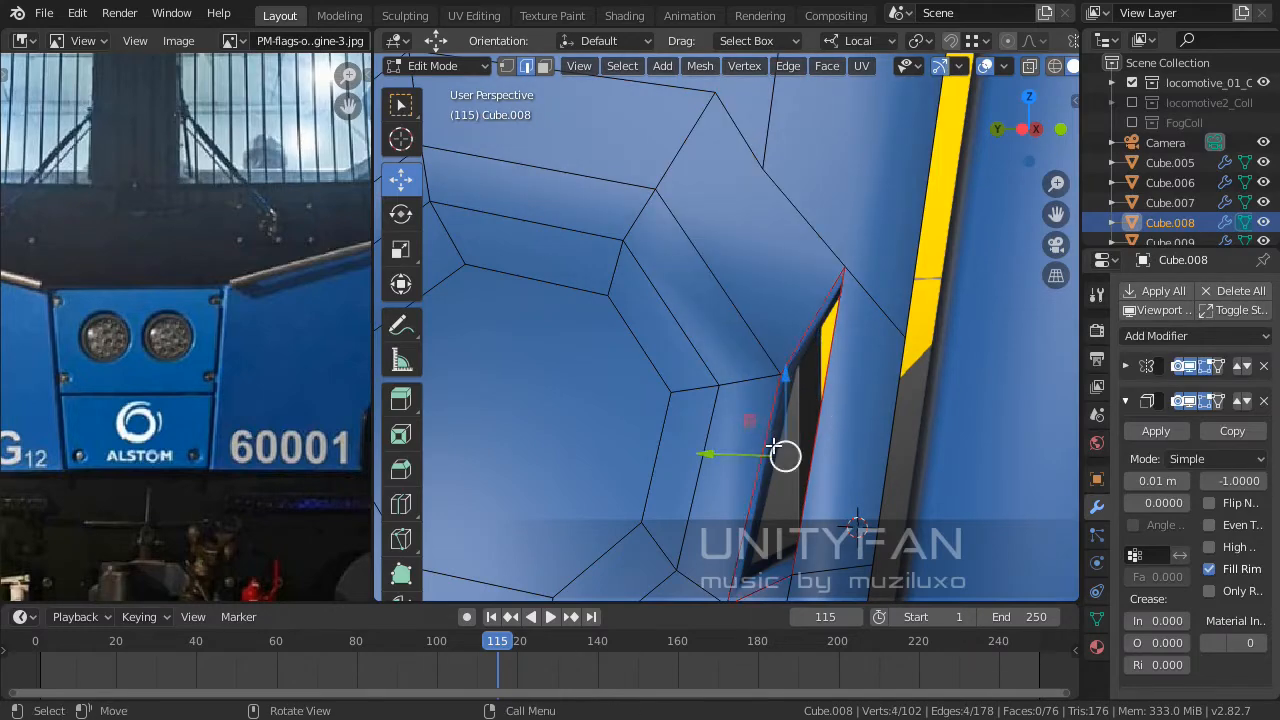
pyautogui.press('f')
# Leave mesh editing and compare the center panels and their bolt holes with the locomotive's reference photo.
pyautogui.scroll(-10, 765, 418)
pyautogui.press('Tab')
pyautogui.scroll(-6, 767, 414)
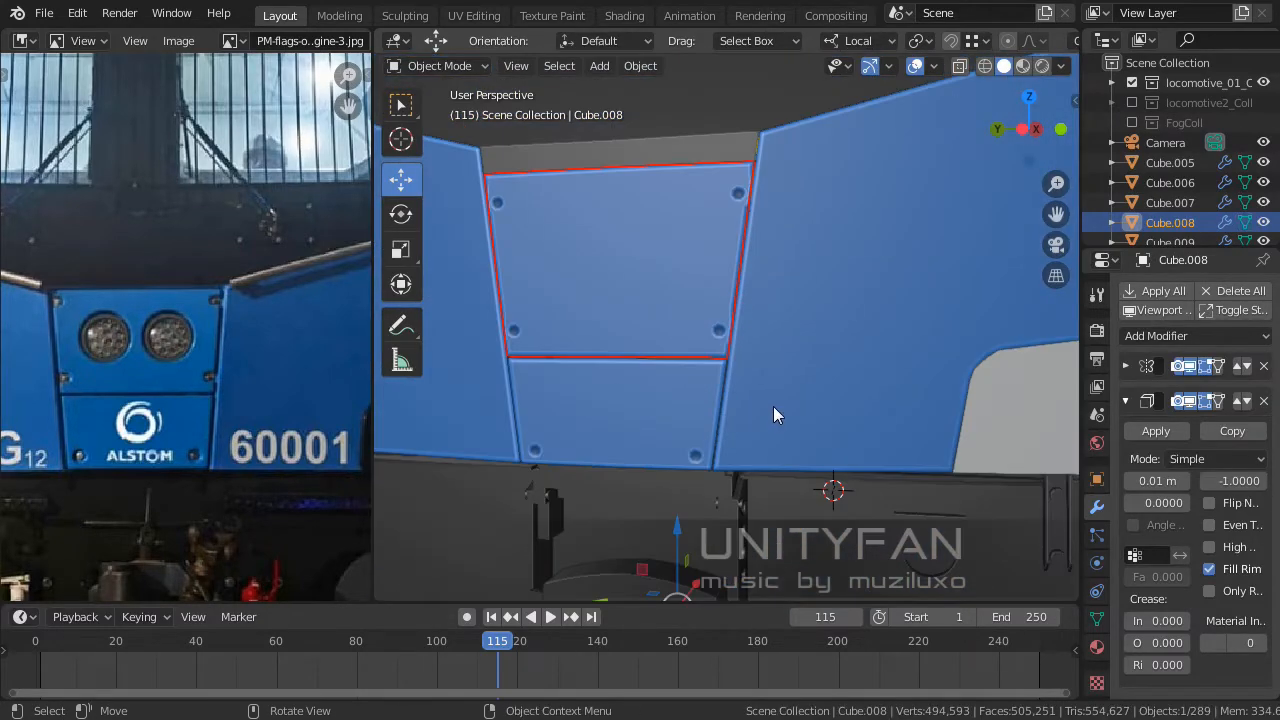
pyautogui.moveTo(773, 406)
pyautogui.mouseDown(button='middle')
pyautogui.moveTo(684, 404)
pyautogui.moveTo(890, 452)
pyautogui.moveTo(766, 370)
pyautogui.moveTo(779, 377)
pyautogui.moveTo(765, 408)
pyautogui.moveTo(820, 374)
pyautogui.moveTo(820, 385)
pyautogui.moveTo(760, 384)
pyautogui.mouseUp(button='middle')
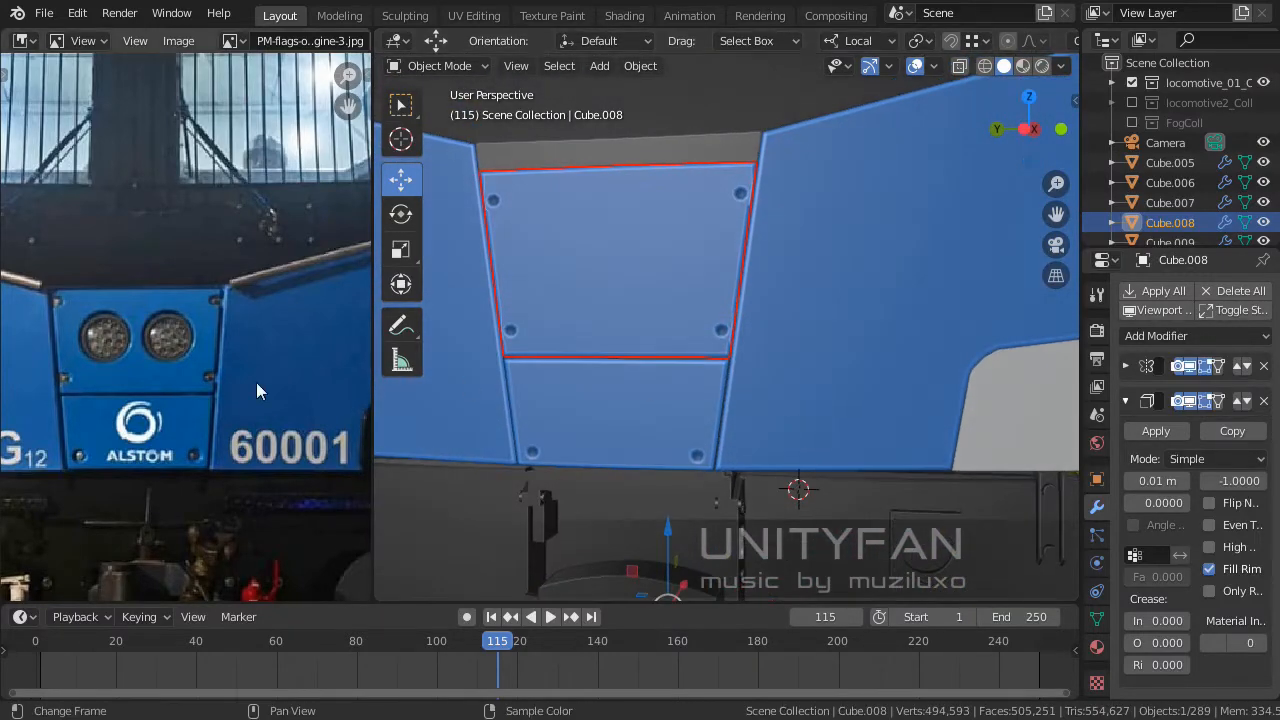
pyautogui.scroll(-3, 188, 392)
pyautogui.moveTo(719, 319)
pyautogui.mouseDown(button='middle')
pyautogui.moveTo(681, 234)
pyautogui.moveTo(798, 266)
pyautogui.moveTo(790, 320)
pyautogui.moveTo(809, 326)
pyautogui.moveTo(704, 334)
pyautogui.mouseUp(button='middle')
pyautogui.scroll(5, 706, 335)
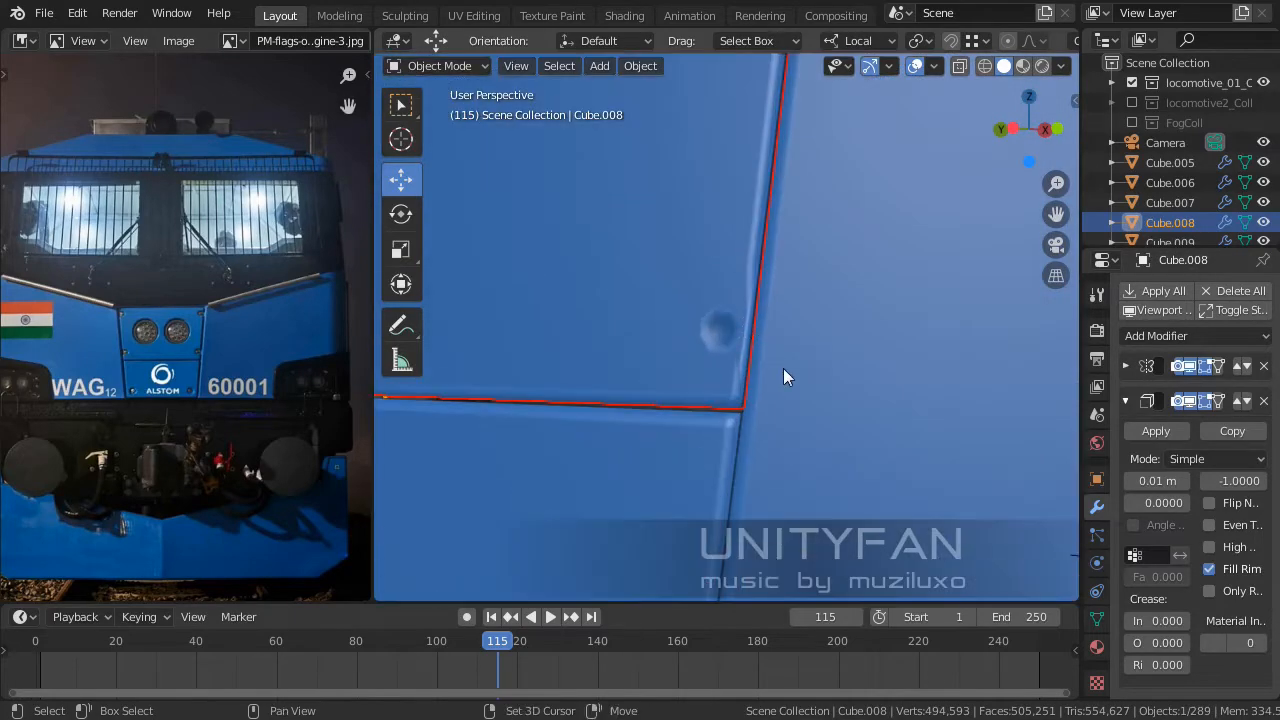
# Knife-cut from the middle of the lower bolt hole's upper outer rim edge through the surrounding ring corner to the panel's side edge.
pyautogui.keyDown('shift'); pyautogui.moveTo(778, 372); pyautogui.dragTo(734, 386, button='middle'); pyautogui.keyUp('shift')
pyautogui.scroll(8, 734, 386)
pyautogui.press('Tab')
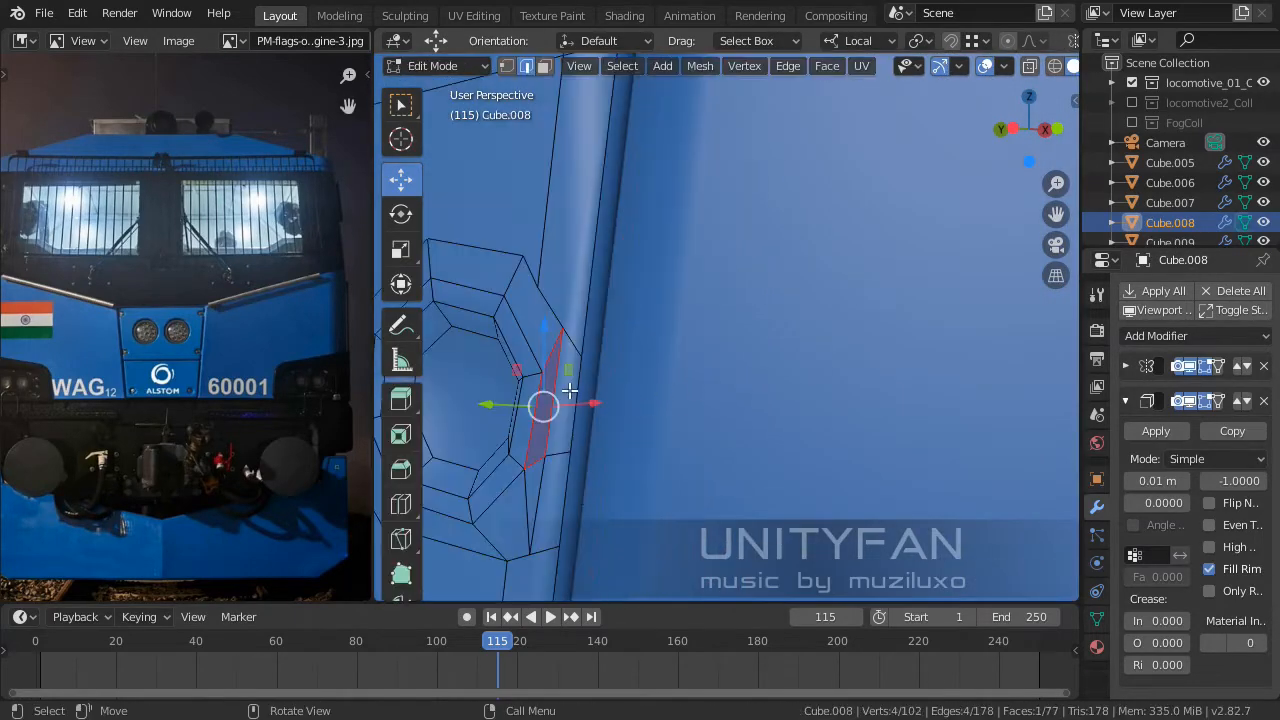
pyautogui.keyDown('shift'); pyautogui.moveTo(568, 391); pyautogui.dragTo(732, 377, button='middle'); pyautogui.keyUp('shift')
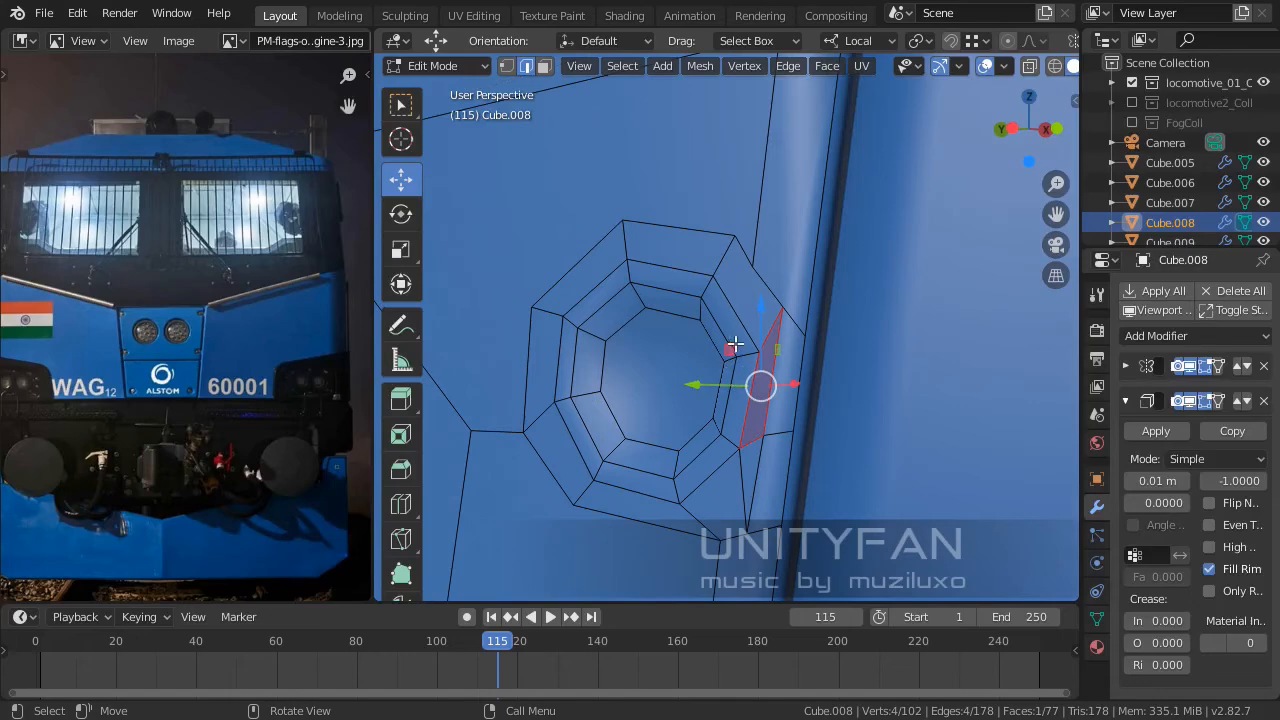
pyautogui.click(739, 342)
pyautogui.press('KP_Decimal')
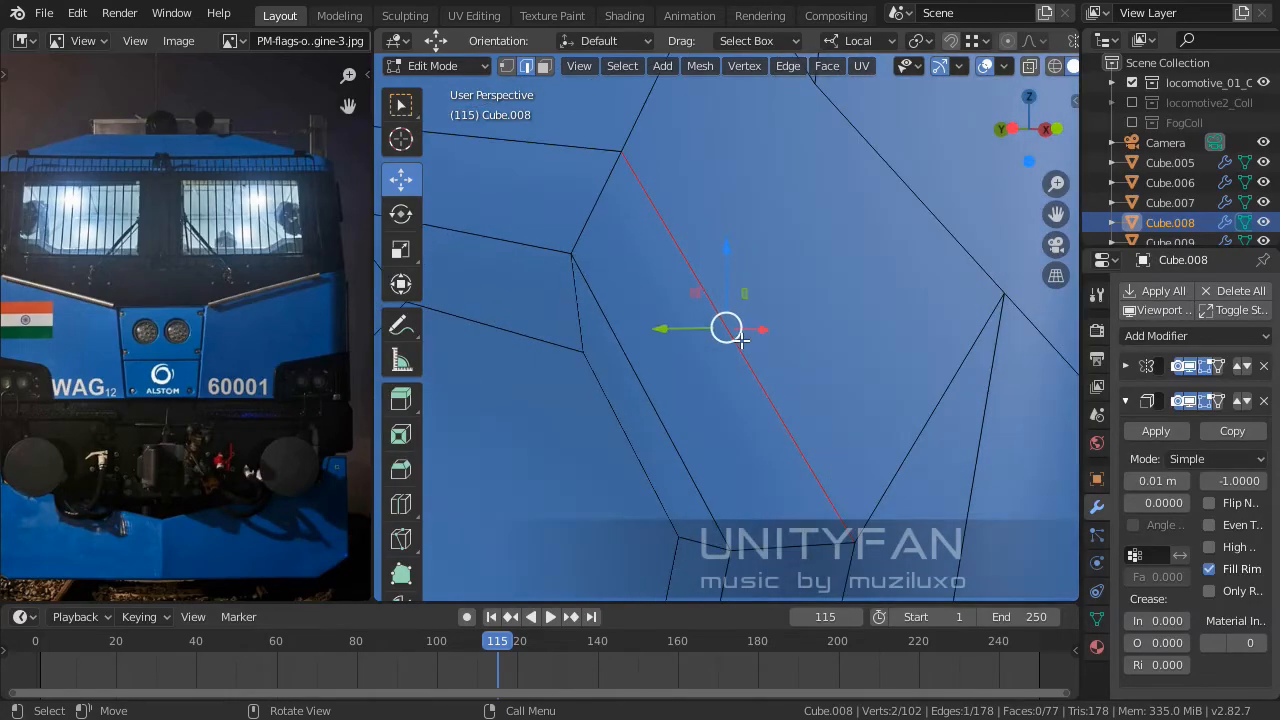
pyautogui.scroll(-5, 750, 333)
pyautogui.moveTo(783, 326); pyautogui.dragTo(726, 275, button='middle')
pyautogui.press('k')
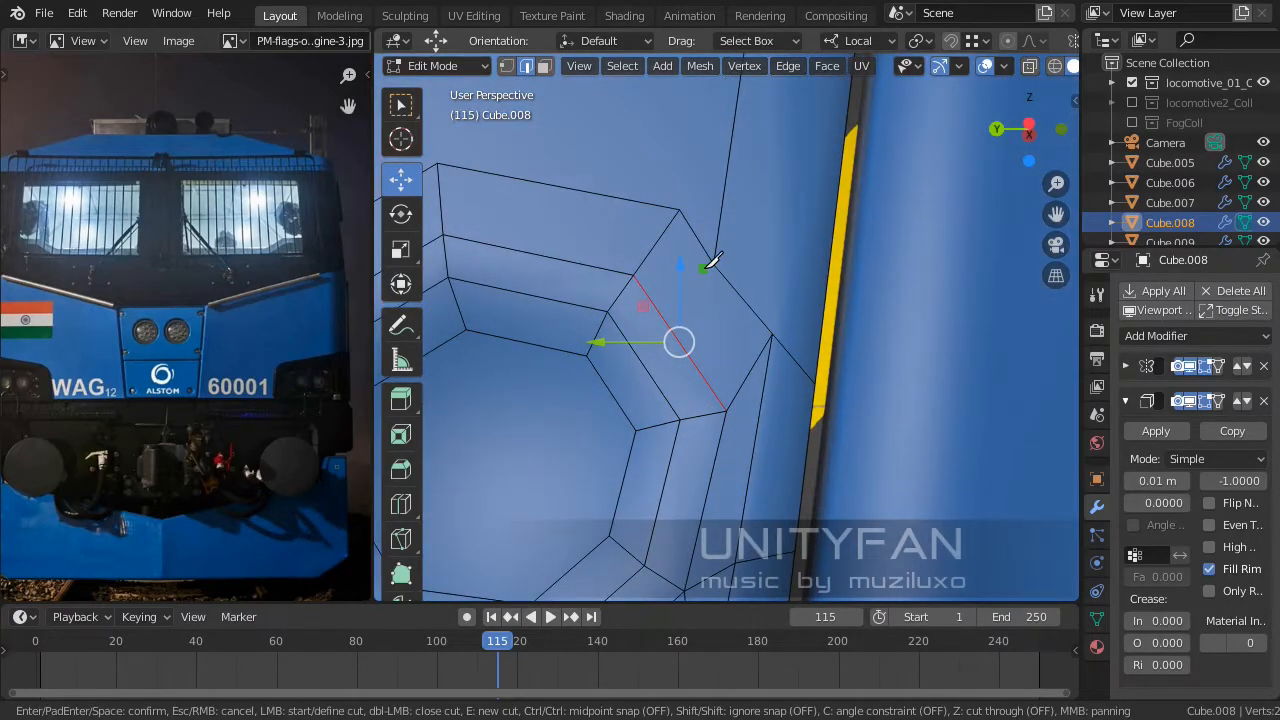
pyautogui.click(695, 358)
pyautogui.press('Return')
pyautogui.moveTo(747, 343); pyautogui.dragTo(757, 386, button='middle')
pyautogui.press('k')
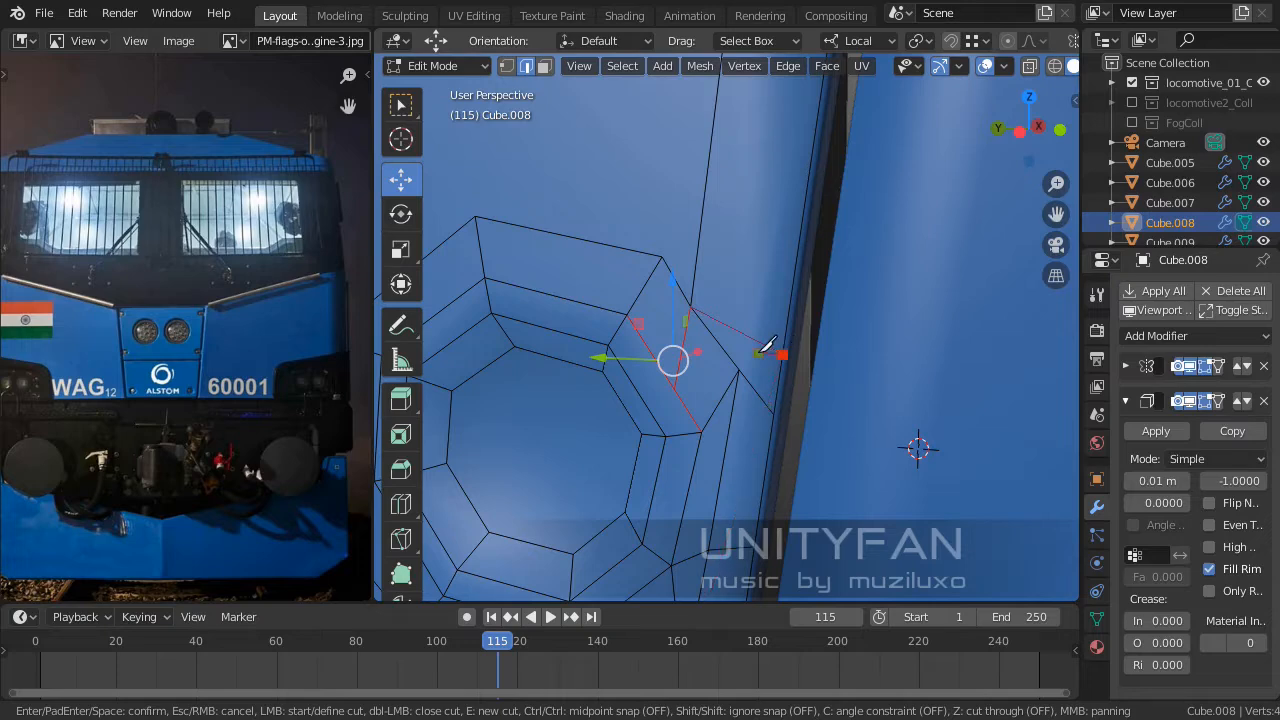
pyautogui.press('Return')
# Merge the extra vertex below the lower bolt hole into the neighbouring lower outer ring corner using At Last.
pyautogui.scroll(-3, 757, 352)
pyautogui.moveTo(766, 366); pyautogui.dragTo(764, 388, button='middle')
pyautogui.keyDown('shift'); pyautogui.moveTo(764, 388); pyautogui.dragTo(733, 190, button='middle'); pyautogui.keyUp('shift')
pyautogui.scroll(2, 685, 317)
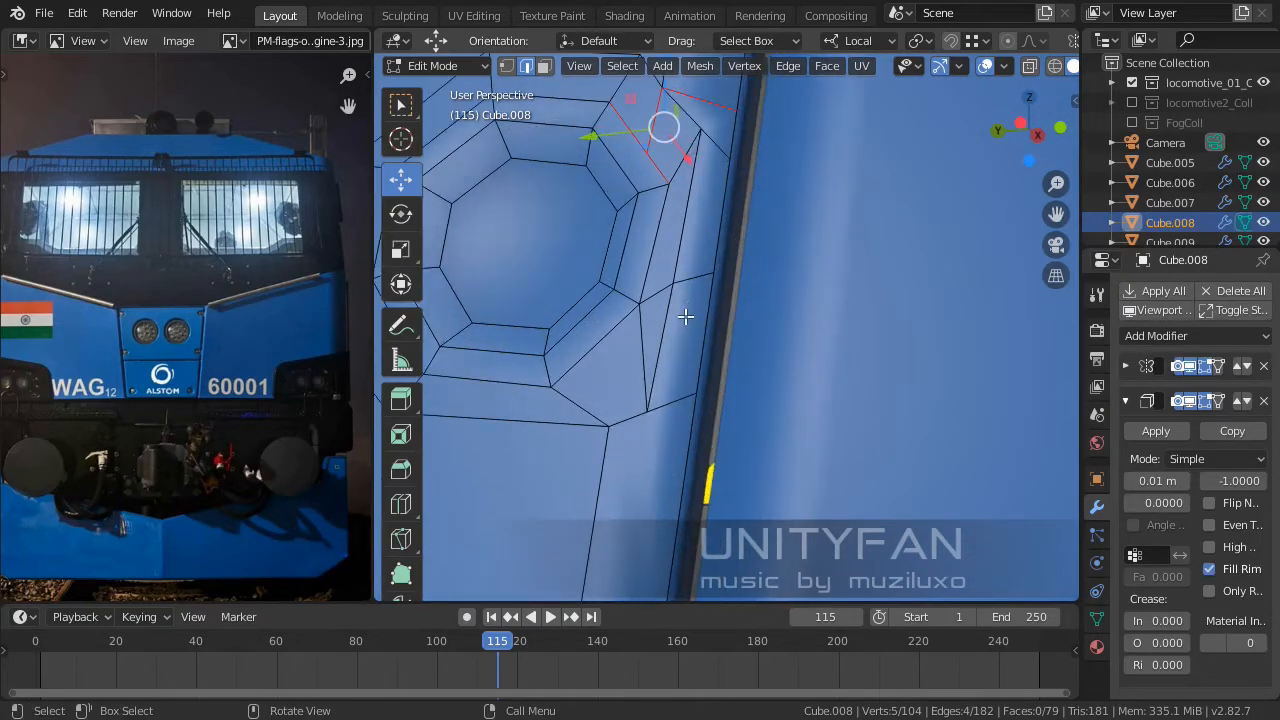
pyautogui.keyDown('shift'); pyautogui.moveTo(648, 378); pyautogui.dragTo(777, 354, button='middle'); pyautogui.keyUp('shift')
pyautogui.scroll(2, 602, 121)
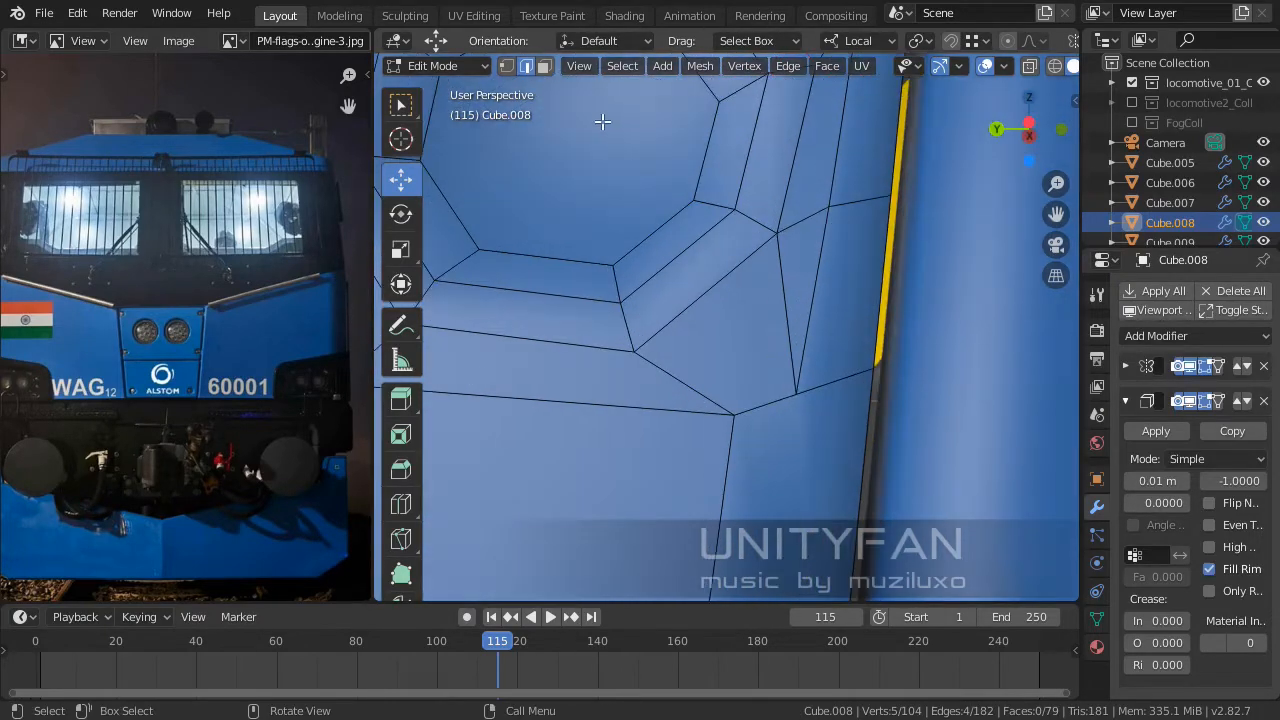
pyautogui.click(508, 66)
pyautogui.click(795, 395)
pyautogui.keyDown('shift'); pyautogui.click(733, 413); pyautogui.keyUp('shift')
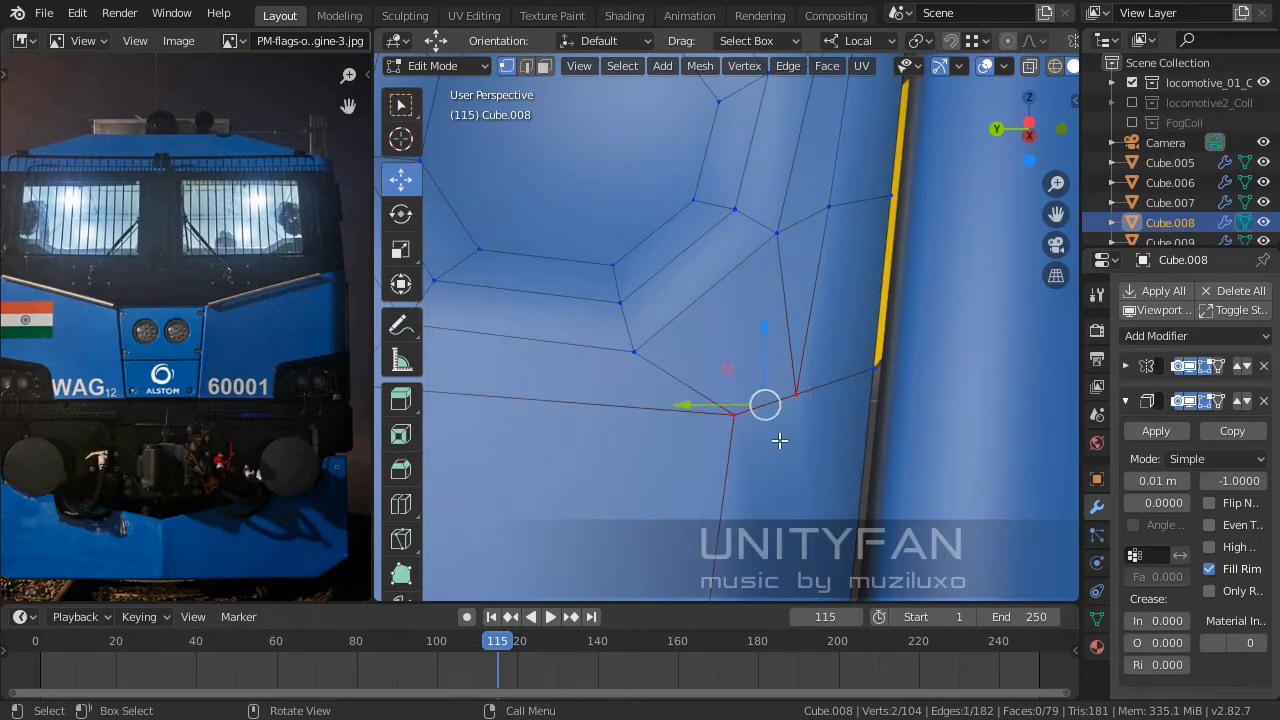
pyautogui.press('m')
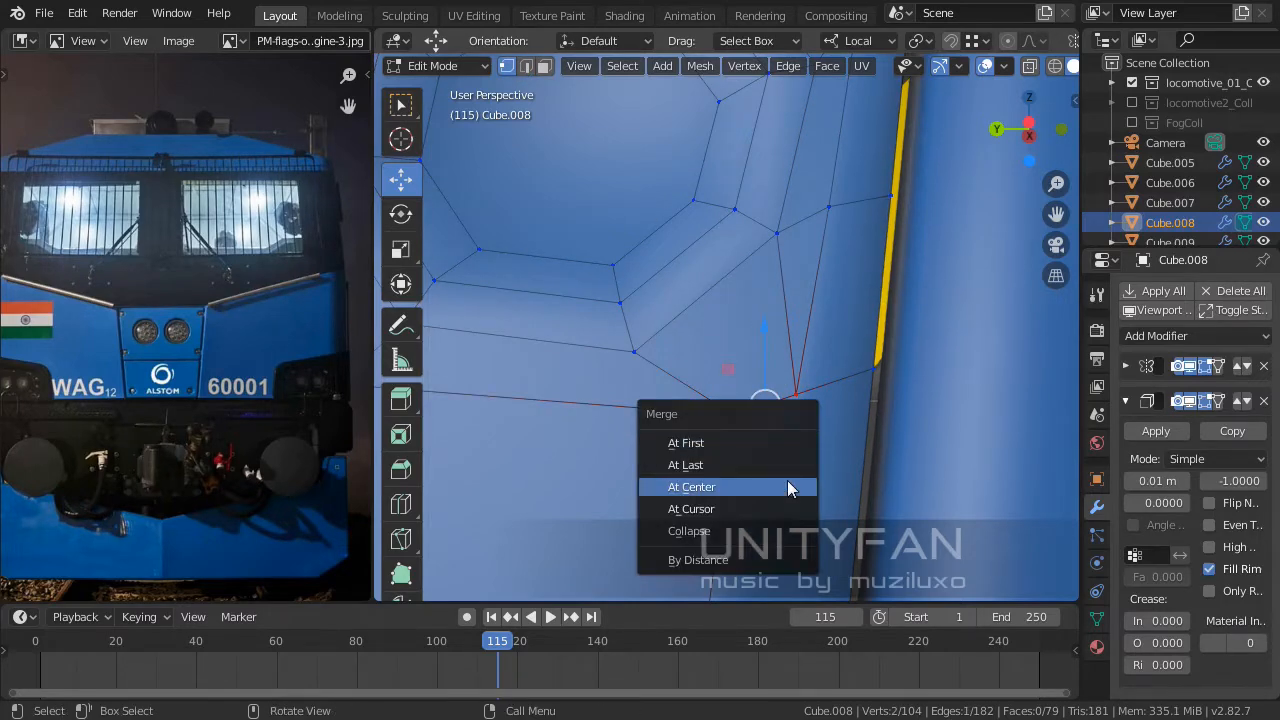
pyautogui.click(786, 465)
# Merge the upper outer ring vertex into the adjacent rim vertex of the lower bolt hole using At Last.
pyautogui.scroll(-3, 798, 430)
pyautogui.moveTo(806, 314); pyautogui.dragTo(793, 400, button='middle')
pyautogui.scroll(2, 792, 410)
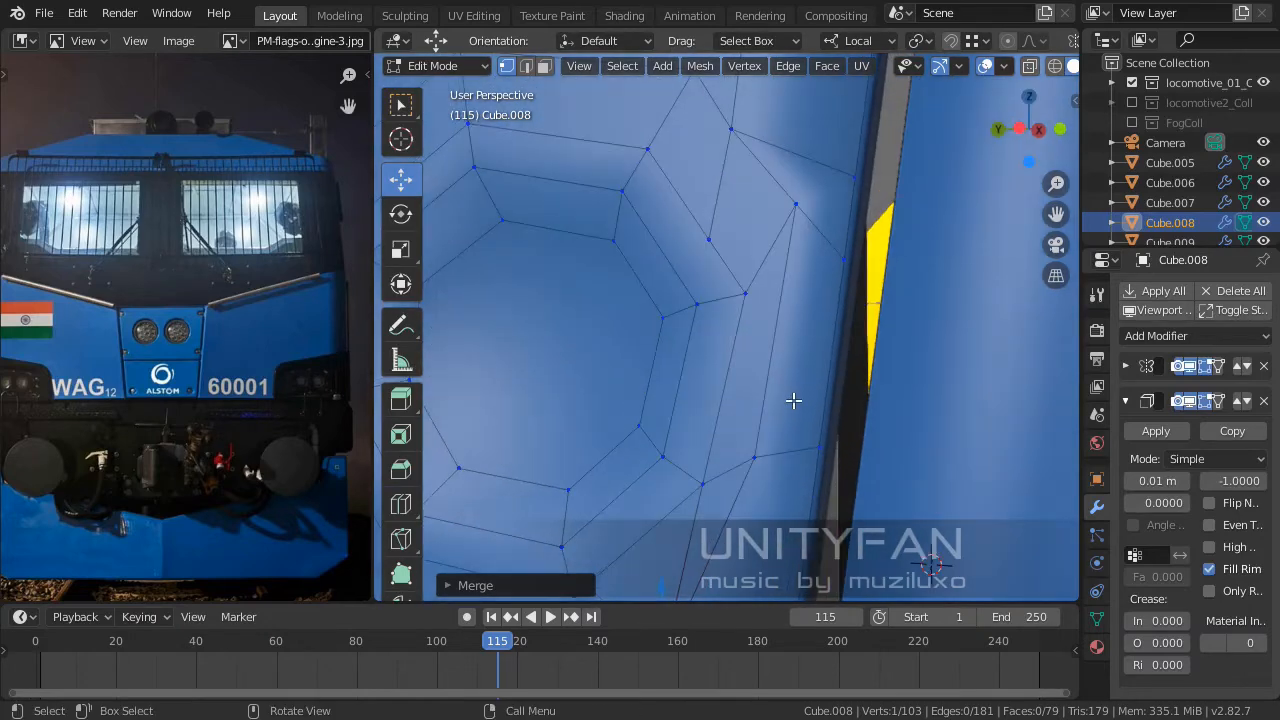
pyautogui.keyDown('shift'); pyautogui.click(796, 206); pyautogui.keyUp('shift')
pyautogui.press('m')
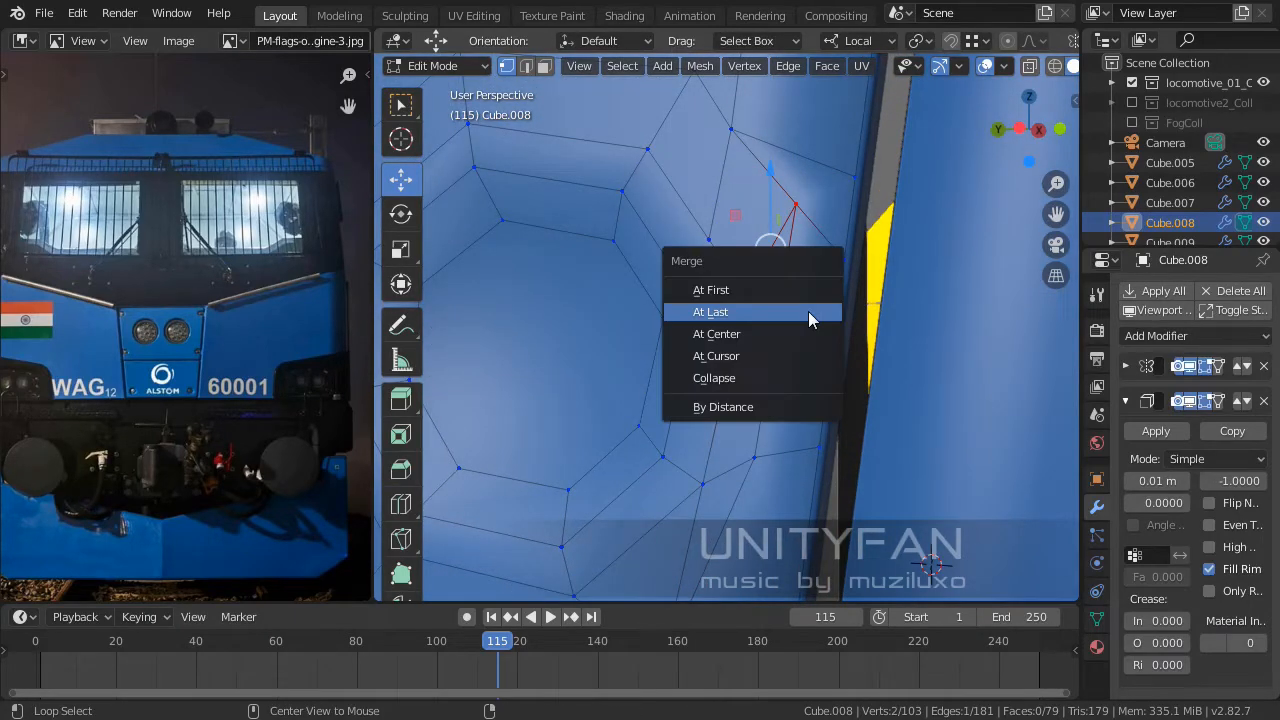
pyautogui.click(808, 311)
# Merge the lower outer ring vertex into the adjacent rim vertex of the lower bolt hole using At Last.
pyautogui.keyDown('shift'); pyautogui.moveTo(760, 463); pyautogui.dragTo(762, 397, button='middle'); pyautogui.keyUp('shift')
pyautogui.click(762, 395)
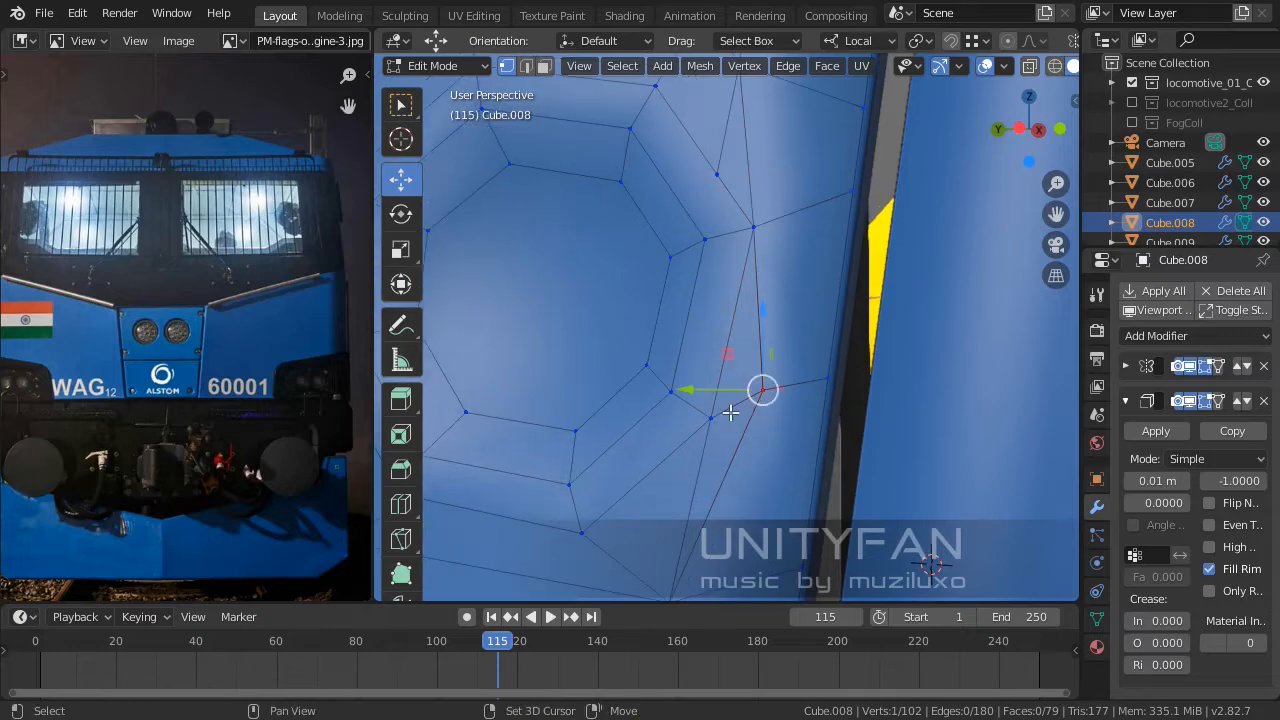
pyautogui.keyDown('shift'); pyautogui.click(712, 417); pyautogui.keyUp('shift')
pyautogui.press('m')
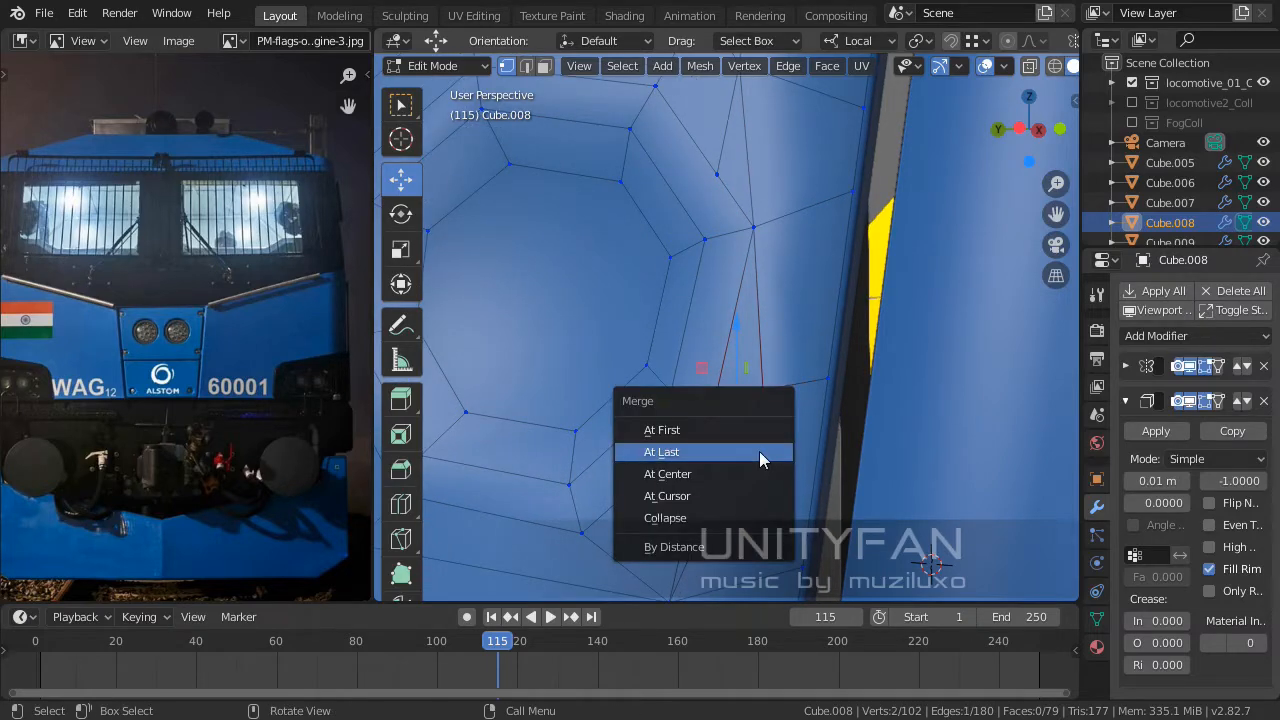
pyautogui.click(760, 459)
# Merge the knife-cut vertex on the upper outer rim edge into the adjacent outer rim vertex and check the shaded result.
pyautogui.keyDown('shift'); pyautogui.moveTo(709, 417); pyautogui.dragTo(713, 482, button='middle'); pyautogui.keyUp('shift')
pyautogui.click(677, 328)
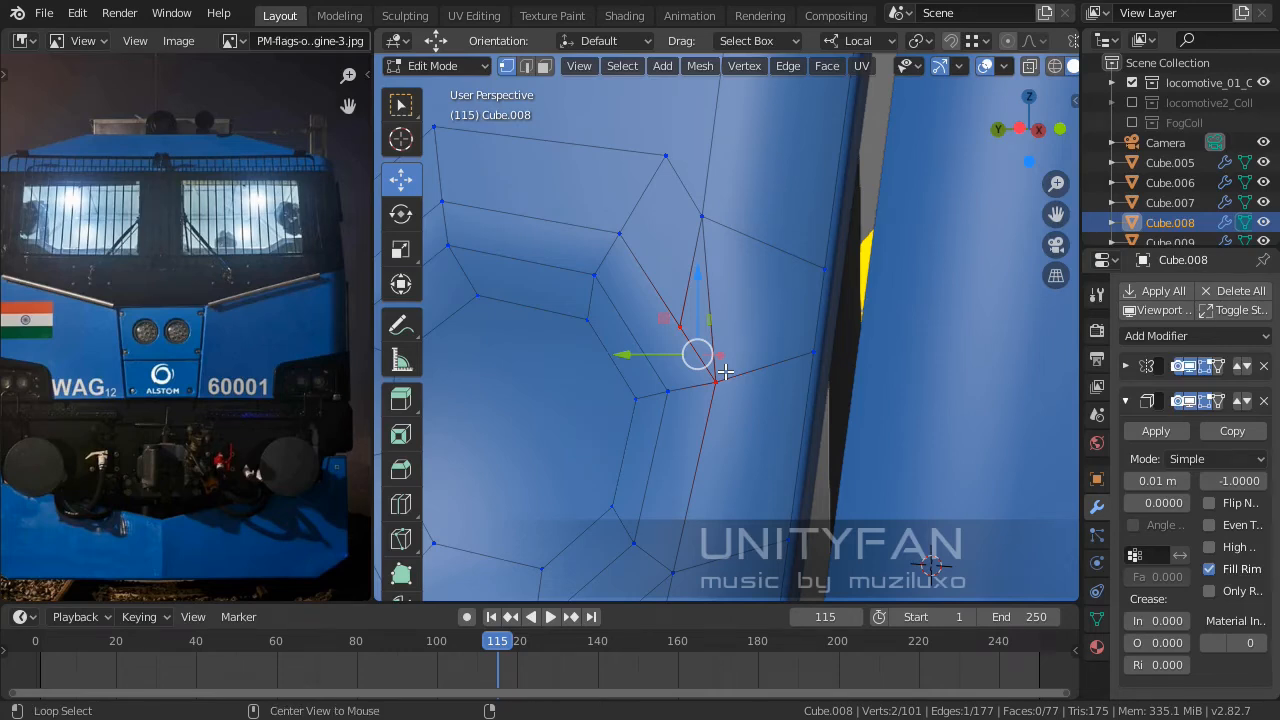
pyautogui.press('alt')
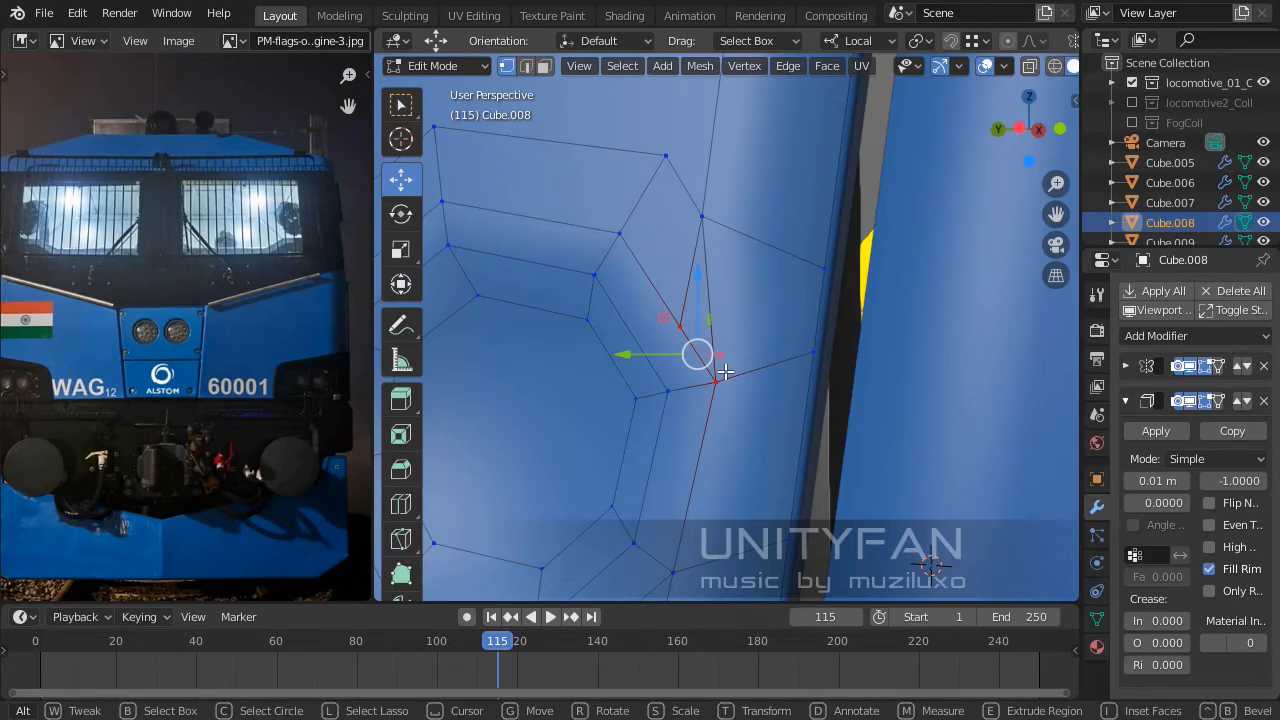
pyautogui.hotkey('alt', 'n')
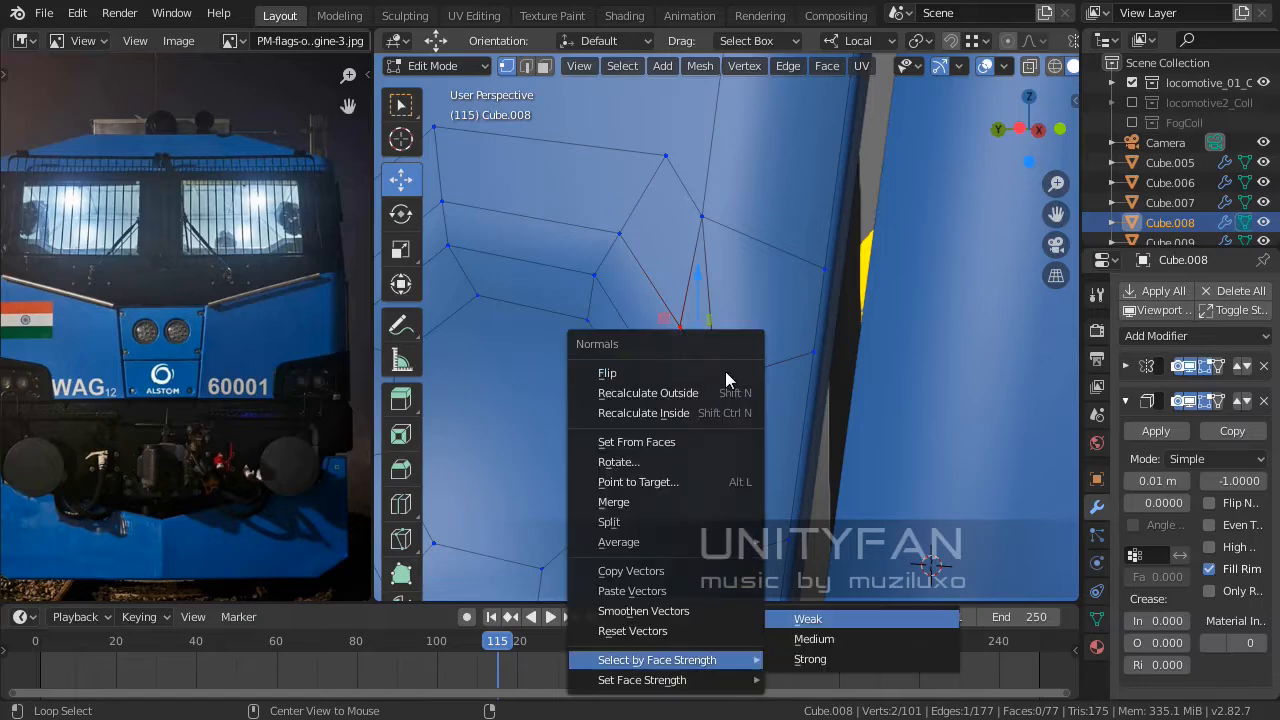
pyautogui.hotkey('alt', 'm')
pyautogui.click(645, 248)
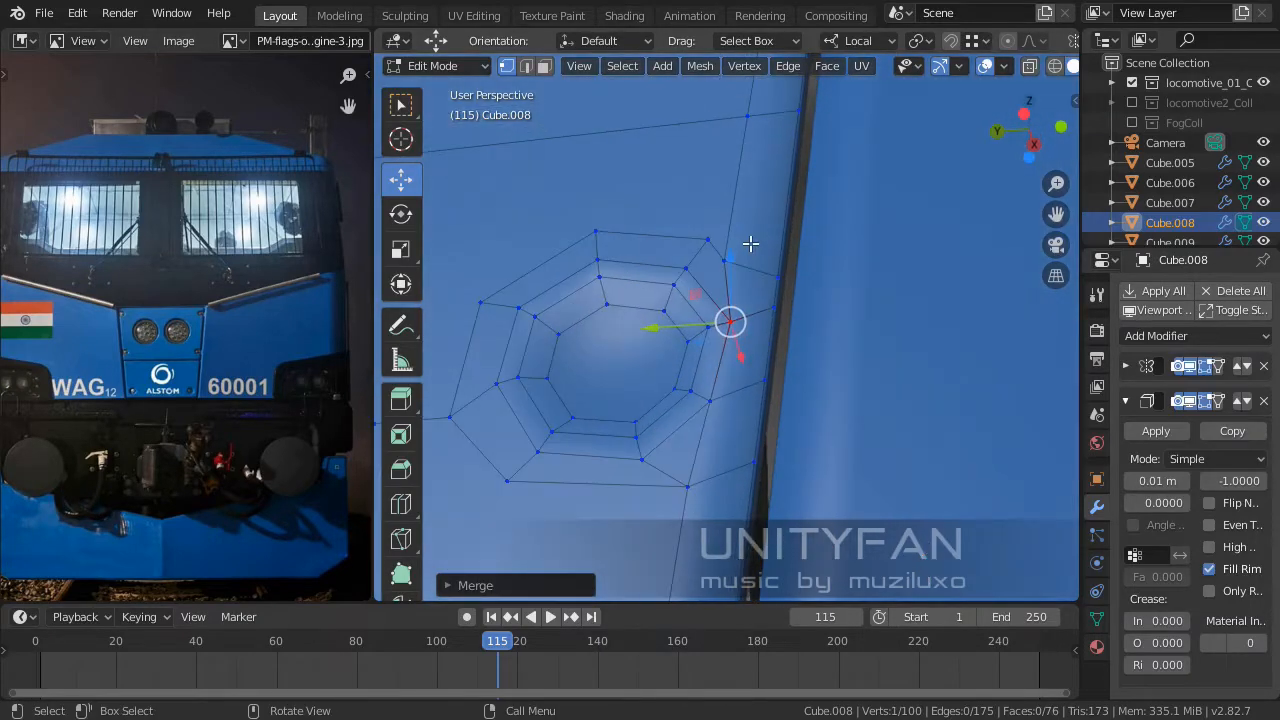
pyautogui.press('Tab')
pyautogui.moveTo(751, 243); pyautogui.dragTo(714, 334, button='middle')
pyautogui.press('Tab')
# Try to move the two faces between the lower bolt hole and the panel's side edge outward along local X.
pyautogui.moveTo(749, 408); pyautogui.dragTo(663, 206, button='middle')
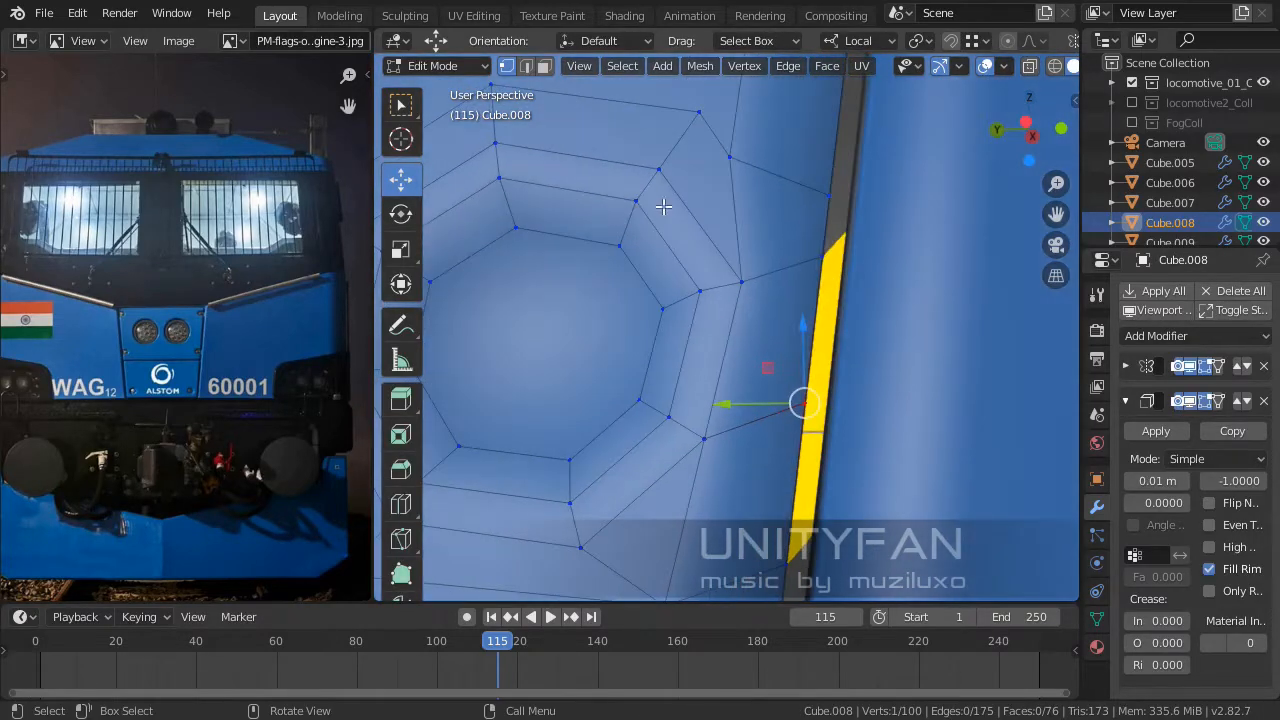
pyautogui.click(783, 375)
pyautogui.keyDown('shift'); pyautogui.click(690, 350); pyautogui.keyUp('shift')
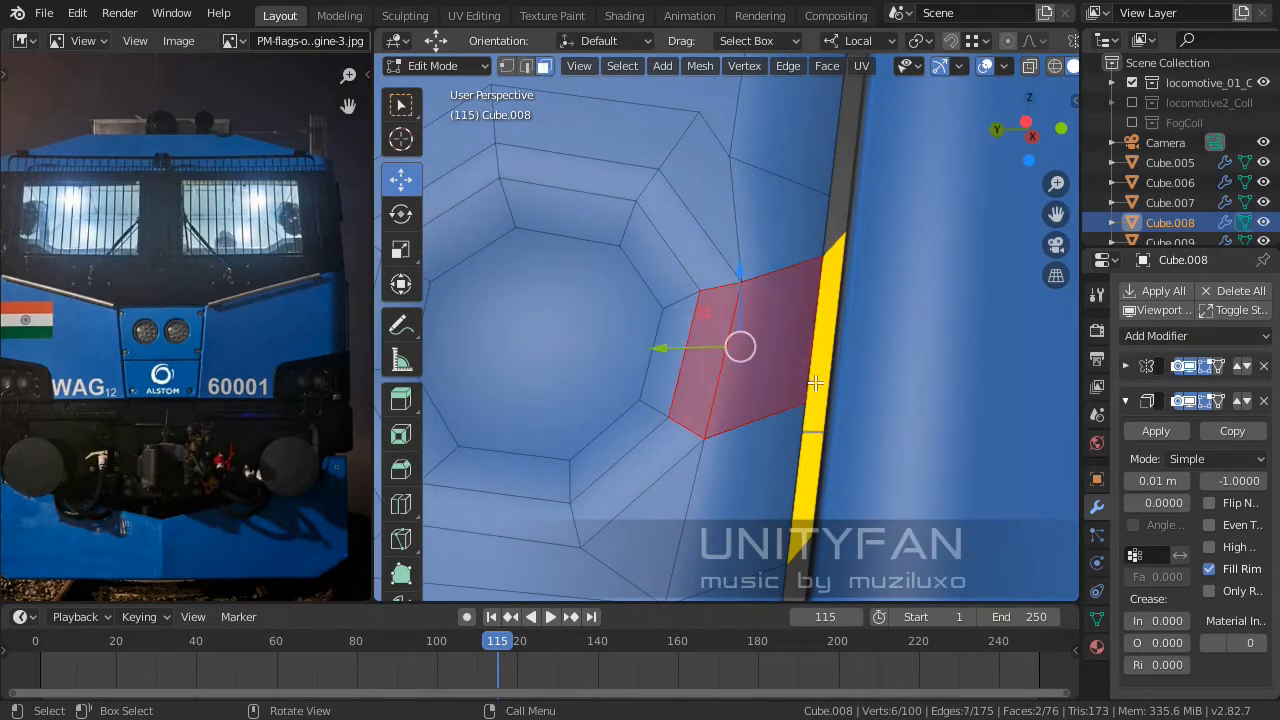
pyautogui.moveTo(690, 350); pyautogui.dragTo(698, 383, button='middle')
pyautogui.moveTo(698, 383); pyautogui.dragTo(737, 374)
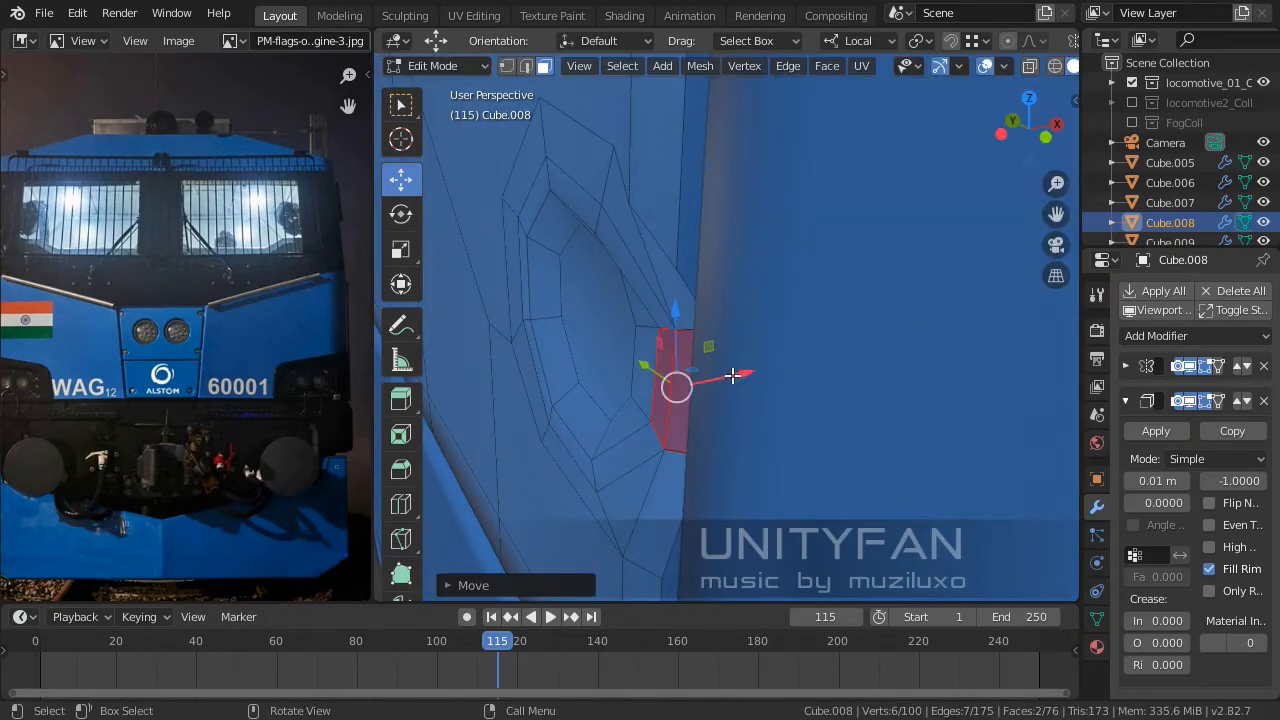
pyautogui.moveTo(737, 374); pyautogui.dragTo(821, 416, button='middle')
# Try to raise the upper edge of the faces beside the lower bolt hole along Z.
pyautogui.click(526, 66)
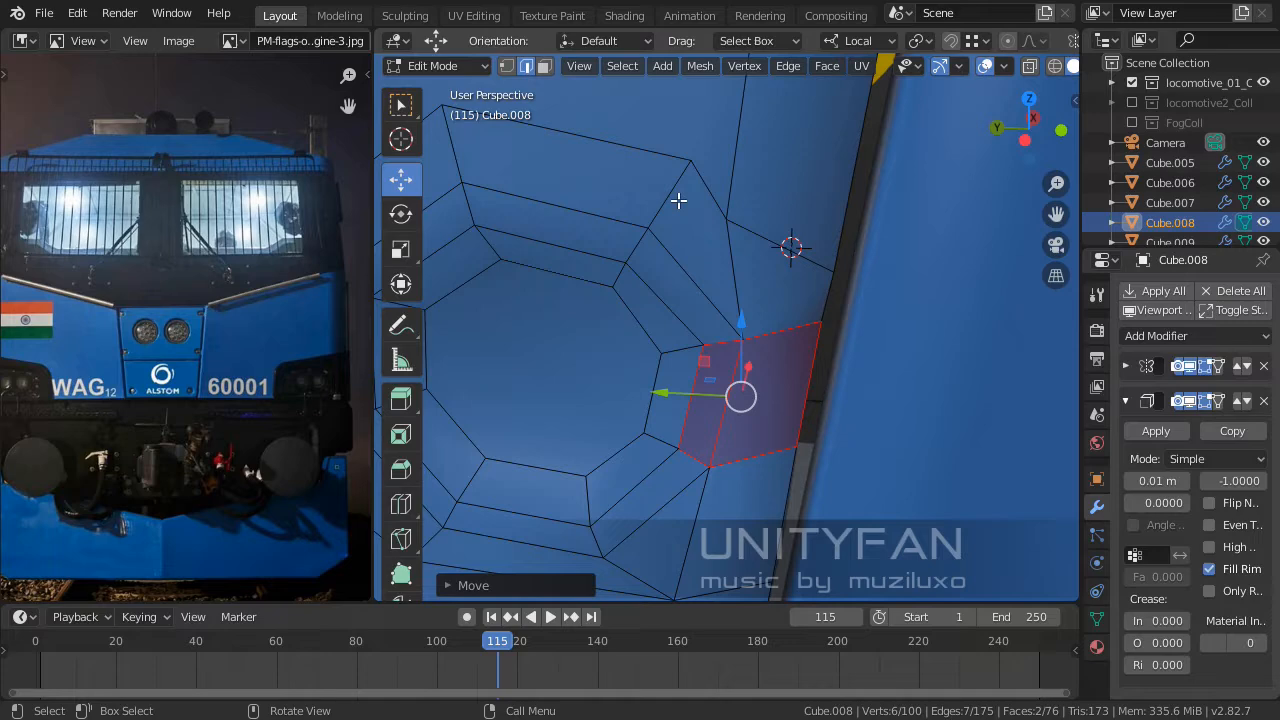
pyautogui.click(725, 339)
pyautogui.moveTo(738, 341); pyautogui.dragTo(774, 299, button='middle')
pyautogui.moveTo(734, 241); pyautogui.dragTo(733, 178)
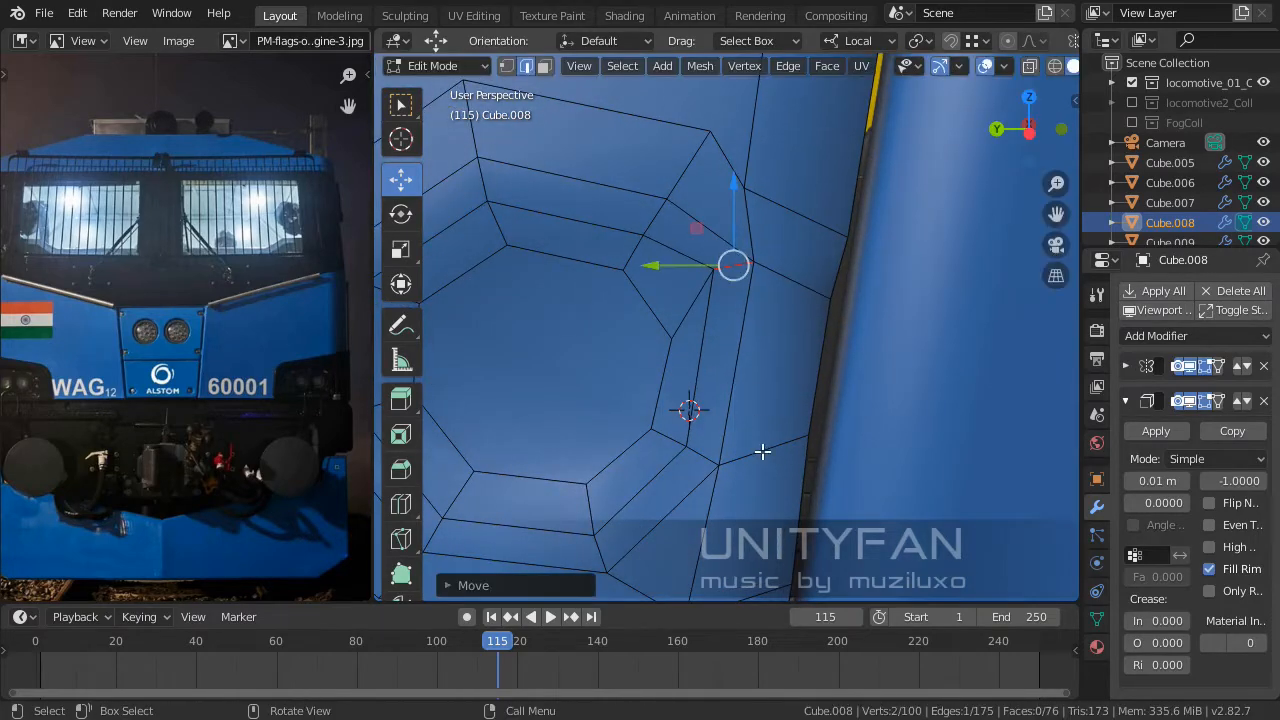
# Try to lower the panel-side vertex and the lower outer rim vertex beside the bolt hole along Z.
pyautogui.moveTo(762, 452); pyautogui.dragTo(829, 317, button='middle')
pyautogui.click(508, 67)
pyautogui.click(825, 304)
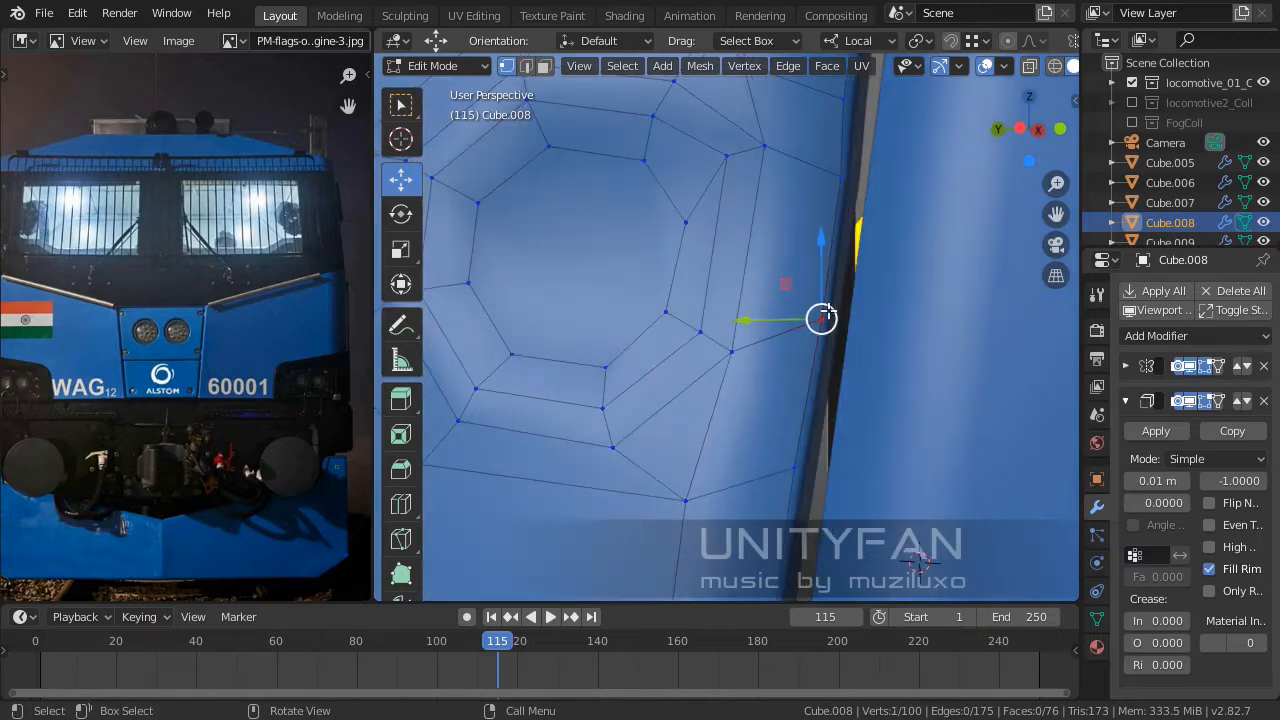
pyautogui.moveTo(826, 283); pyautogui.dragTo(826, 376)
pyautogui.click(731, 351)
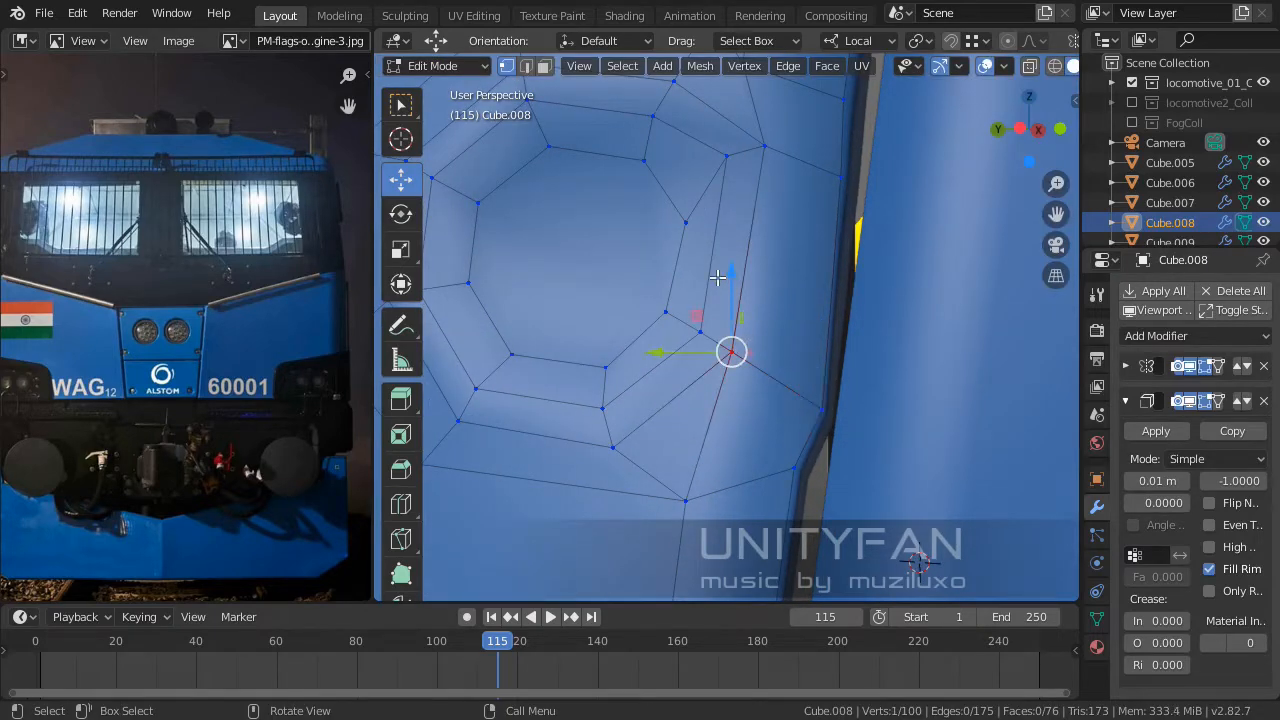
pyautogui.moveTo(735, 290); pyautogui.dragTo(740, 325)
# Try to lower the two upper outer rim vertices along Z and shift the outermost one slightly inward along Y.
pyautogui.moveTo(740, 325)
pyautogui.mouseDown(button='middle')
pyautogui.moveTo(735, 350)
pyautogui.moveTo(803, 383)
pyautogui.moveTo(769, 301)
pyautogui.moveTo(737, 340)
pyautogui.mouseUp(button='middle')
pyautogui.scroll(2, 737, 340)
pyautogui.click(706, 241)
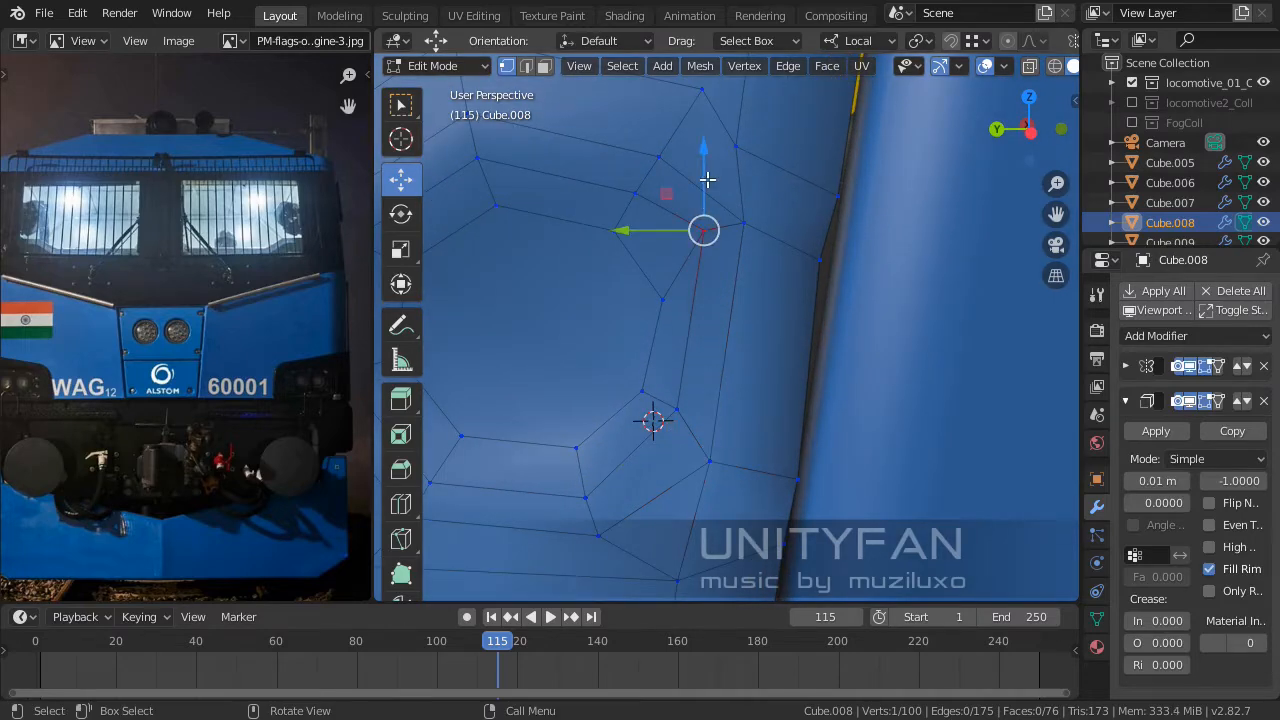
pyautogui.moveTo(706, 180); pyautogui.dragTo(716, 228)
pyautogui.click(751, 228)
pyautogui.moveTo(746, 180); pyautogui.dragTo(746, 195)
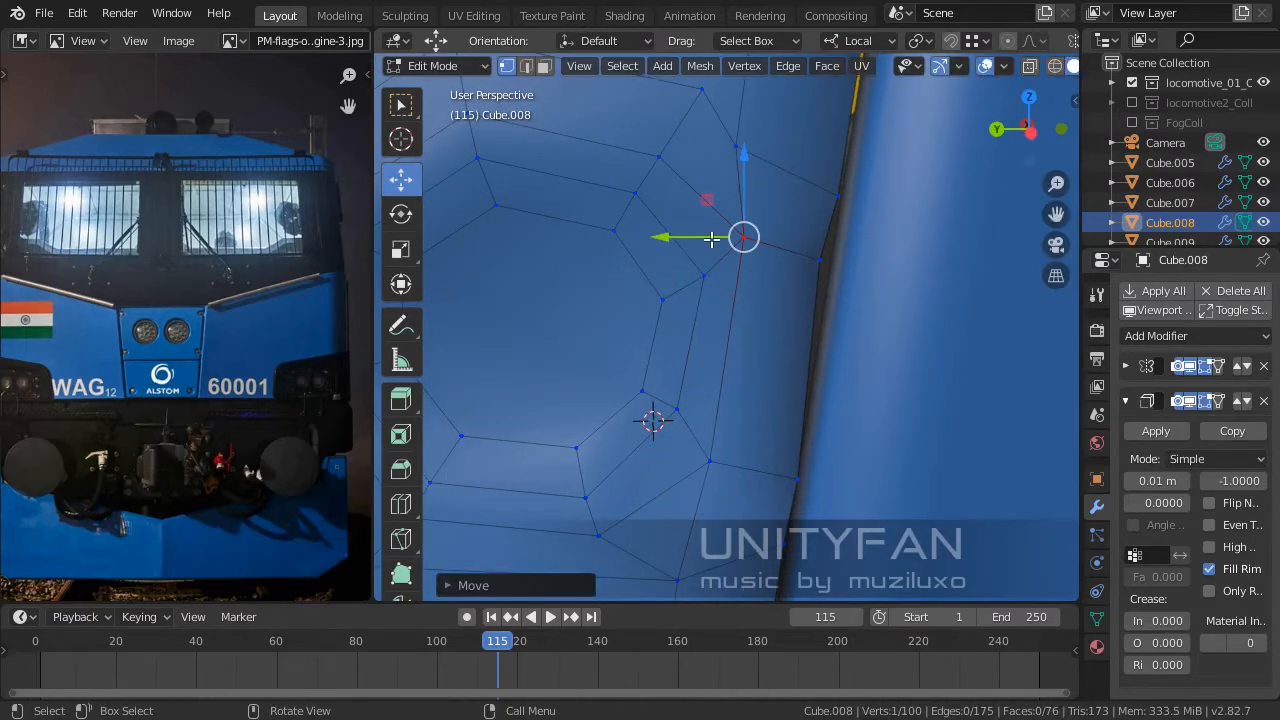
pyautogui.moveTo(692, 243); pyautogui.dragTo(681, 243)
# Examine the shading and side edge around the lower bolt hole in object and edit mode from several angles.
pyautogui.scroll(-3, 697, 271)
pyautogui.moveTo(652, 274); pyautogui.dragTo(661, 212, button='middle')
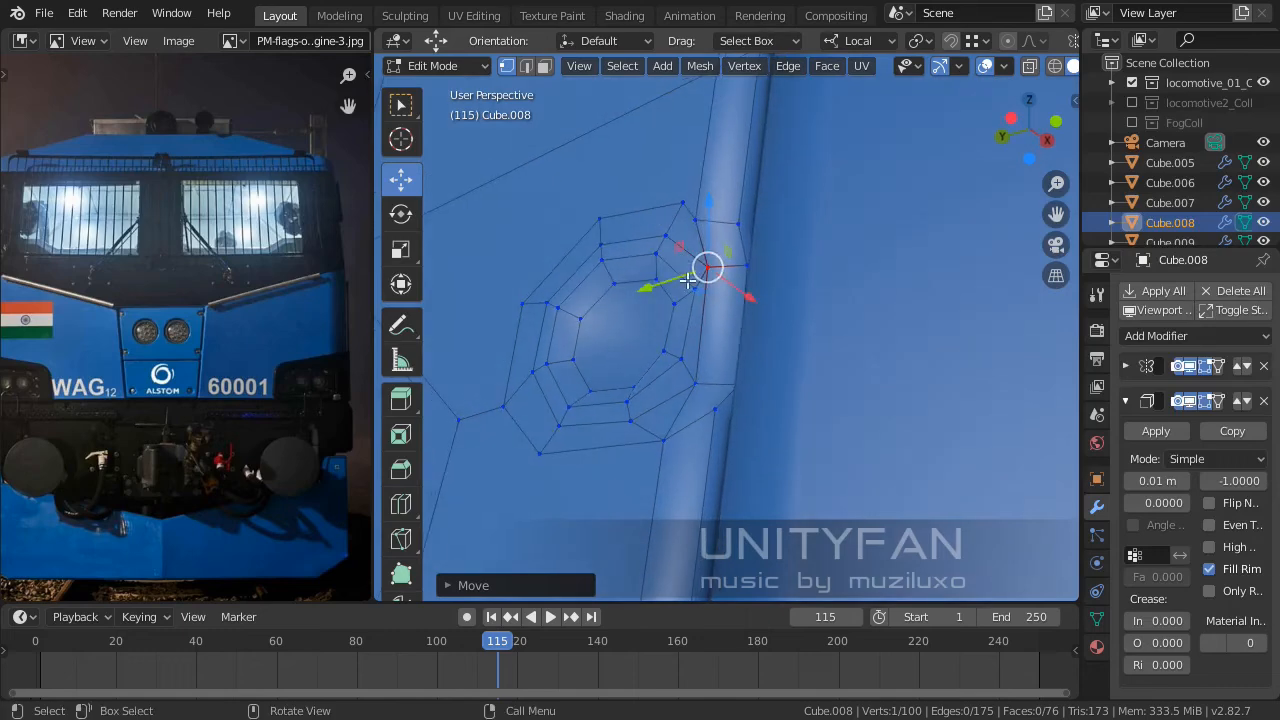
pyautogui.press('Tab')
pyautogui.scroll(-5, 683, 329)
pyautogui.scroll(-4, 683, 332)
pyautogui.moveTo(693, 366); pyautogui.dragTo(863, 498, button='middle')
pyautogui.scroll(-2, 863, 498)
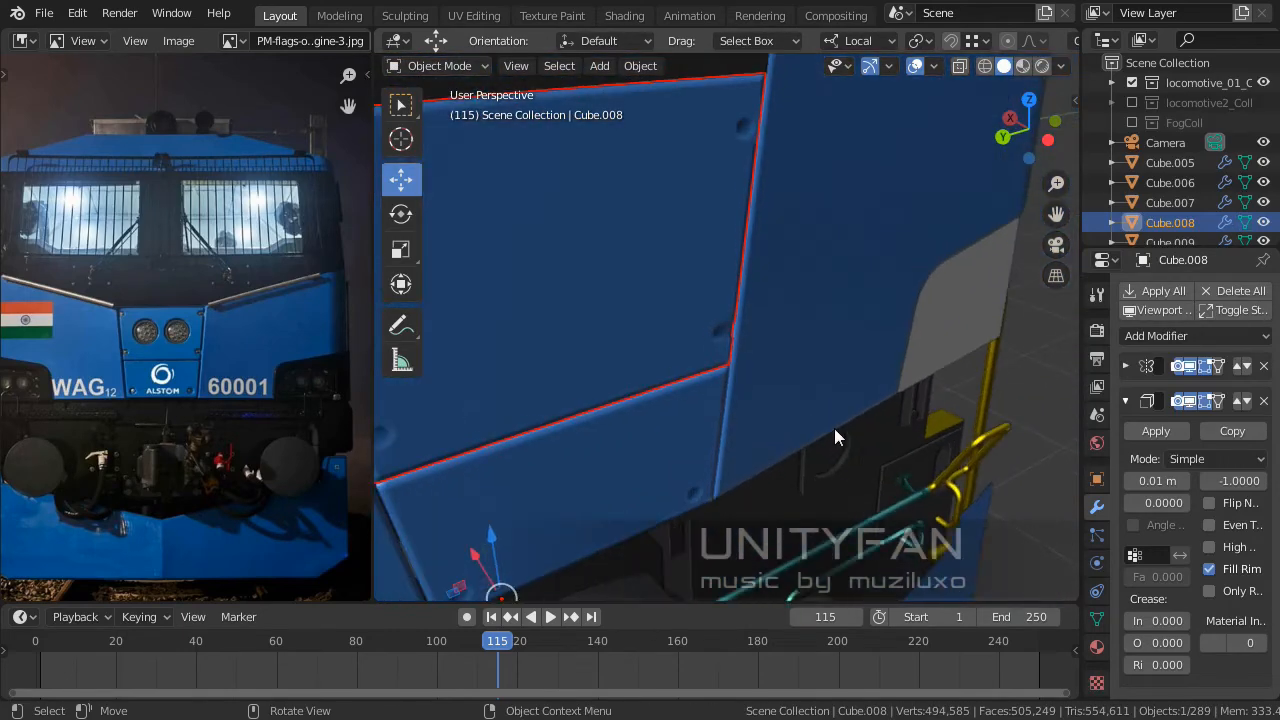
pyautogui.moveTo(834, 428); pyautogui.dragTo(672, 314, button='middle')
pyautogui.scroll(6, 672, 314)
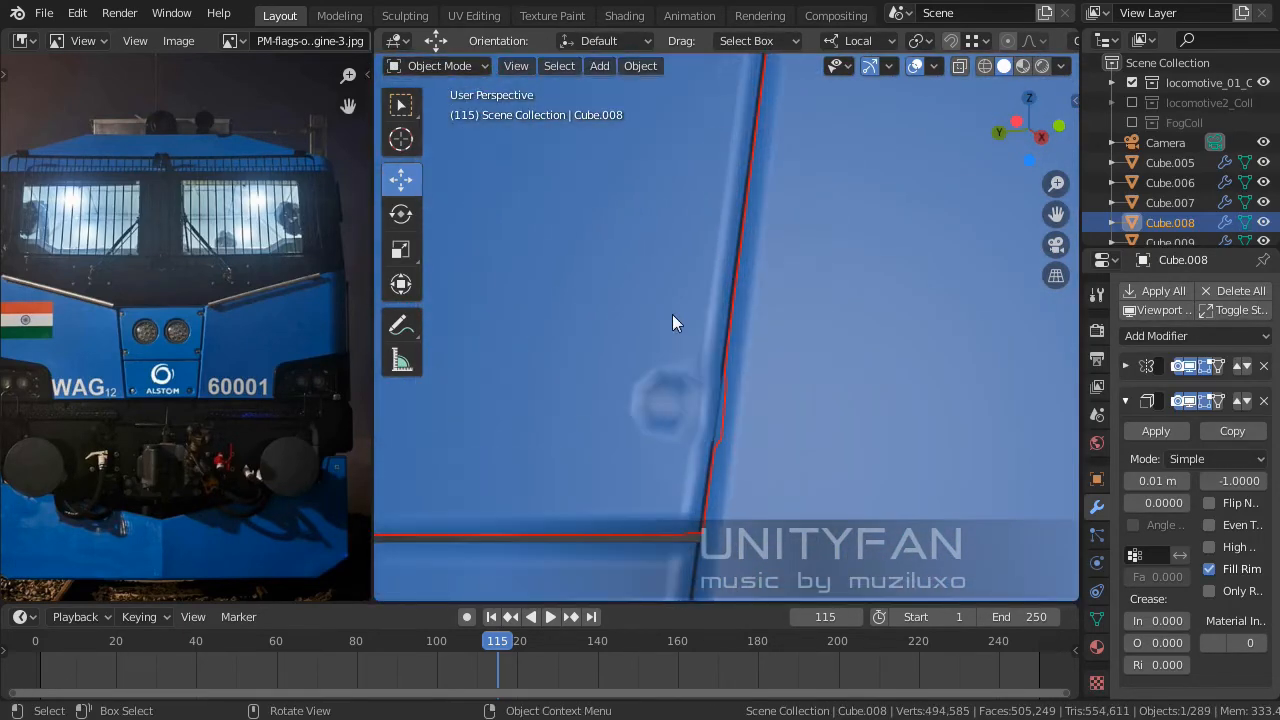
pyautogui.press('Tab')
pyautogui.scroll(2, 684, 345)
pyautogui.scroll(4, 707, 405)
pyautogui.moveTo(760, 354)
pyautogui.mouseDown(button='middle')
pyautogui.moveTo(740, 363)
pyautogui.moveTo(754, 320)
pyautogui.moveTo(741, 349)
pyautogui.mouseUp(button='middle')
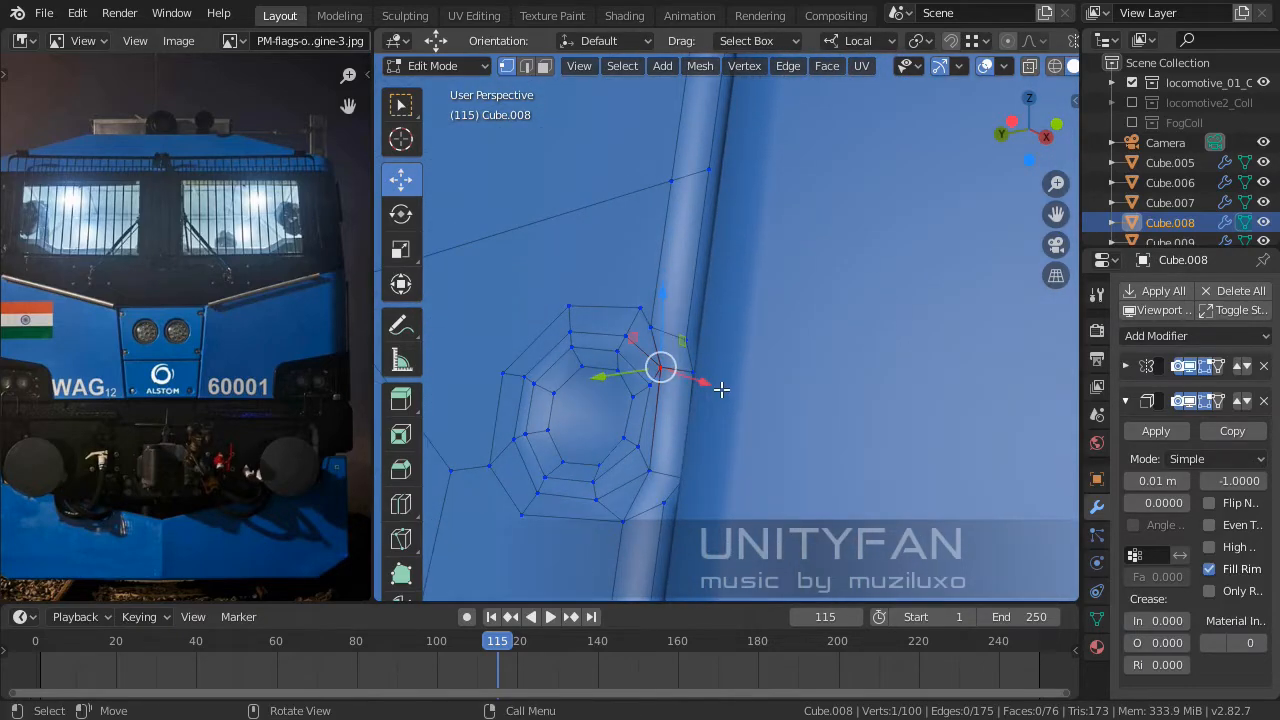
pyautogui.press('ctrl')
pyautogui.press('Tab')
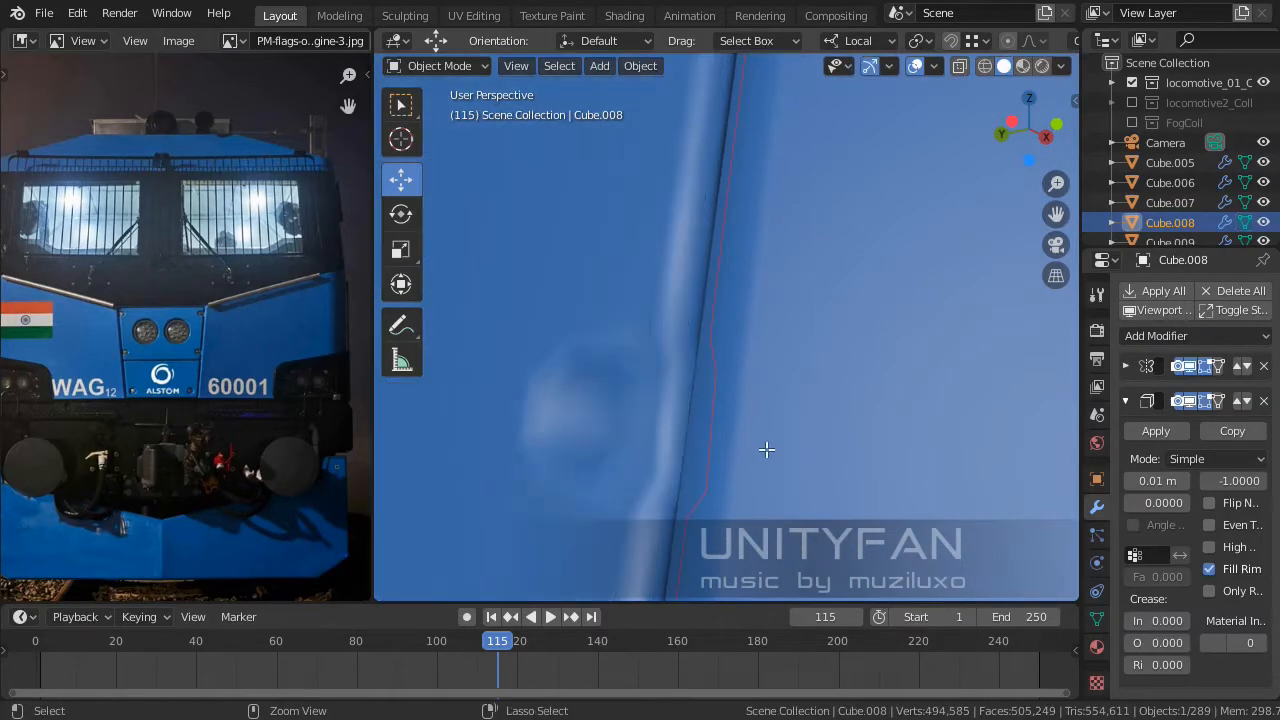
# Undo the vertex, edge and face moves beside the lower bolt hole.
pyautogui.press('Tab')
pyautogui.scroll(2, 720, 440)
pyautogui.moveTo(720, 440); pyautogui.dragTo(838, 323, button='middle')
pyautogui.hotkey('ctrl', 'z')
pyautogui.hotkey('ctrl', 'z')
pyautogui.hotkey('ctrl', 'z')
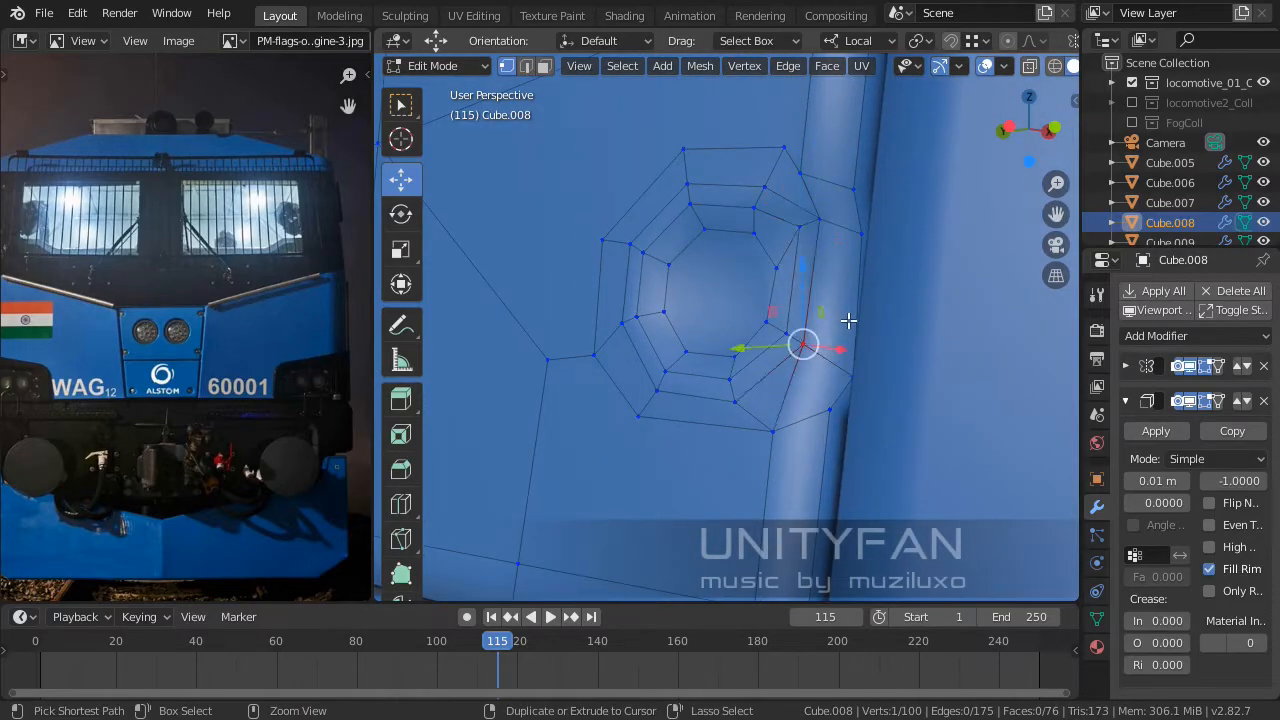
pyautogui.keyDown('shift'); pyautogui.click(848, 325); pyautogui.keyUp('shift')
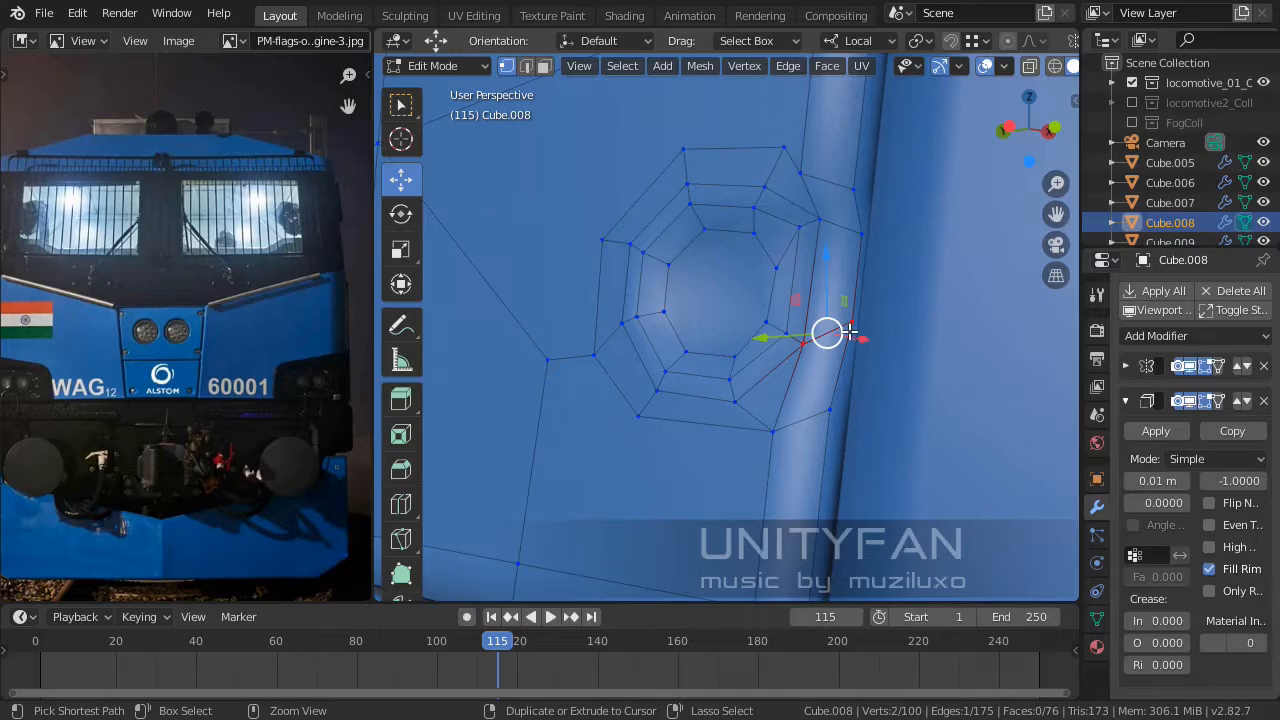
pyautogui.hotkey('ctrl', 'z')
pyautogui.hotkey('ctrl', 'z')
pyautogui.hotkey('ctrl', 'z')
pyautogui.hotkey('ctrl', 'z')
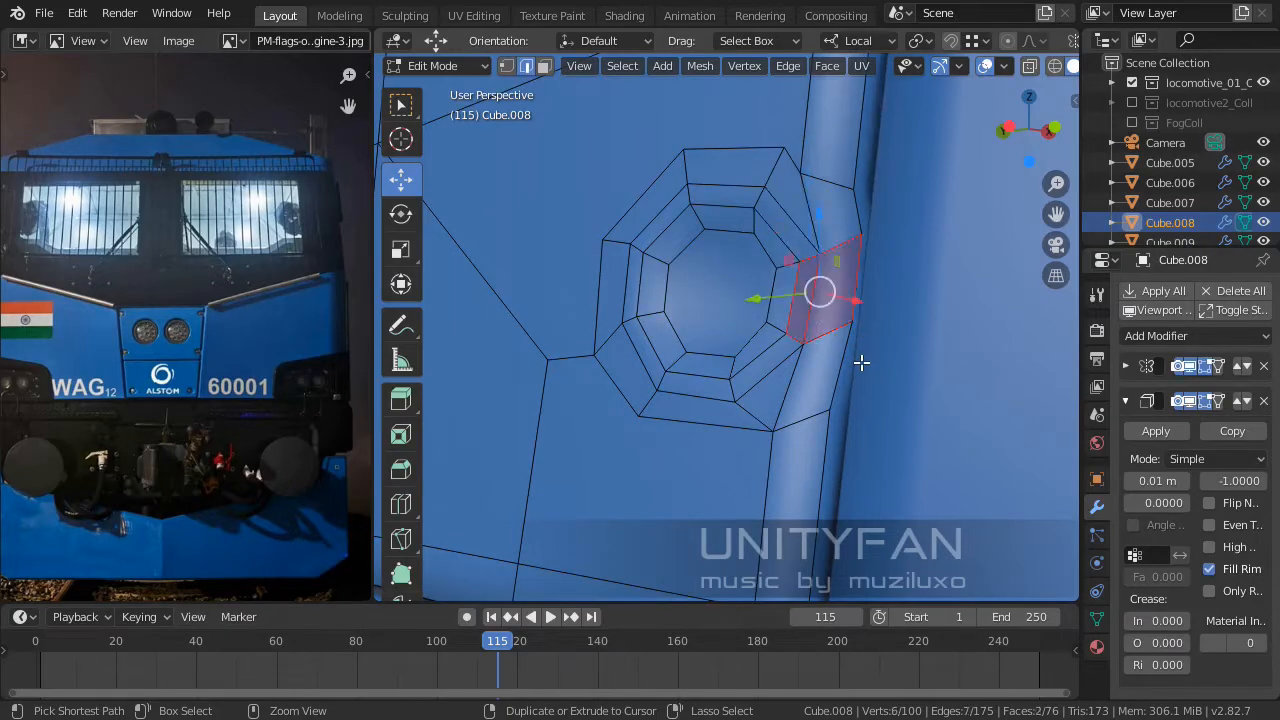
pyautogui.hotkey('ctrl', 'z')
pyautogui.hotkey('ctrl', 'z')
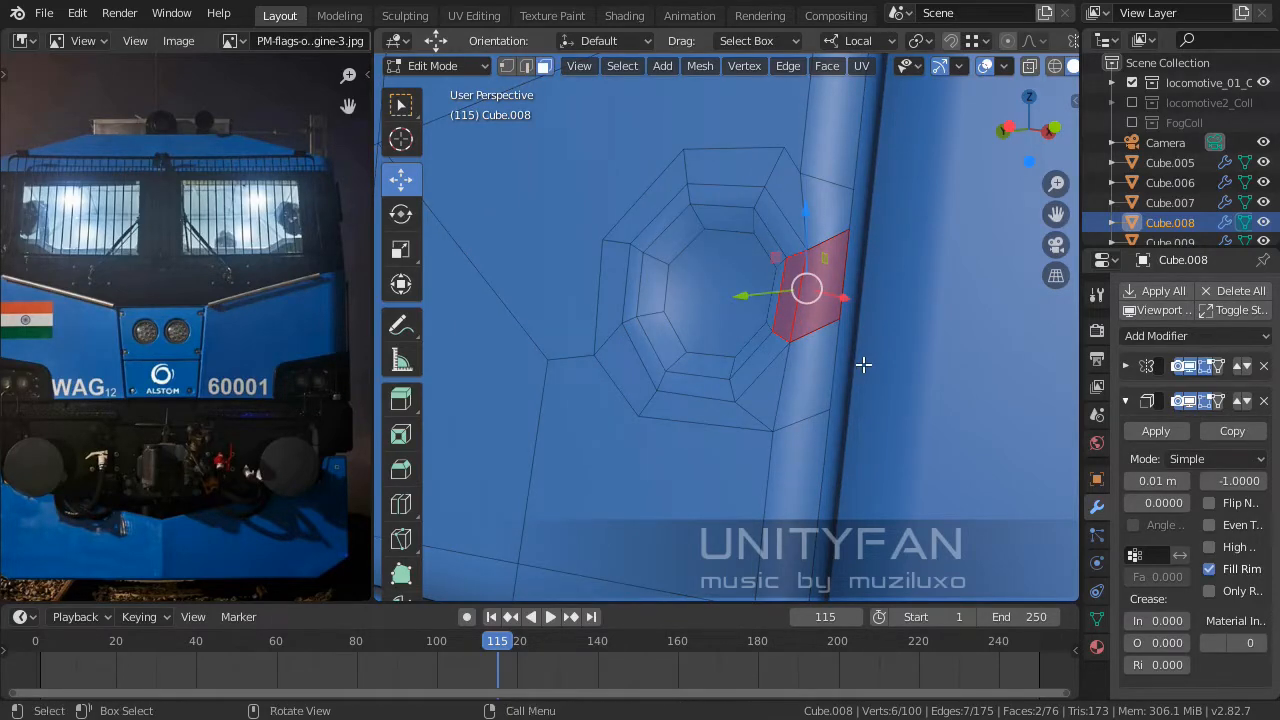
# Undo the last face edit beside the lower bolt hole and cut an edge from its lower middle-rim vertex to the panel's side edge.
pyautogui.hotkey('ctrl', 'z')
pyautogui.moveTo(863, 363); pyautogui.dragTo(705, 389, button='middle')
pyautogui.click(705, 389)
pyautogui.scroll(3, 705, 389)
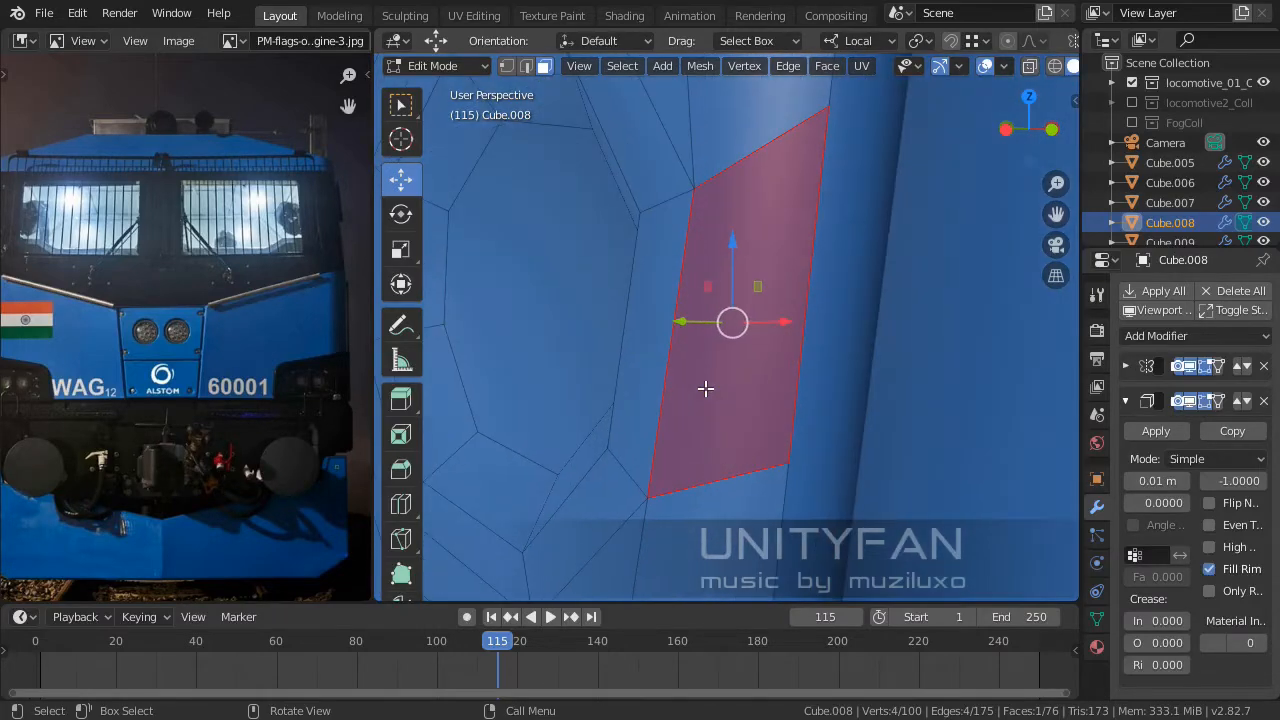
pyautogui.scroll(-2, 694, 346)
pyautogui.moveTo(694, 346); pyautogui.dragTo(795, 326, button='middle')
pyautogui.scroll(1, 811, 405)
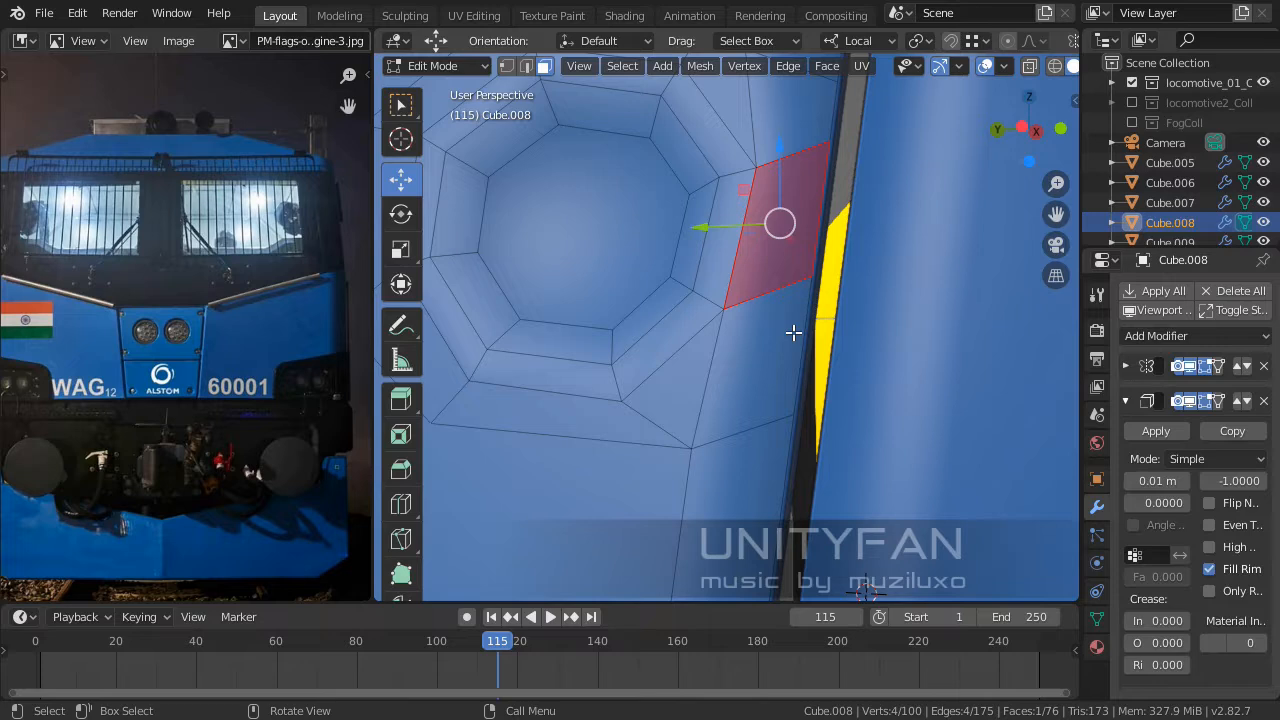
pyautogui.press('k')
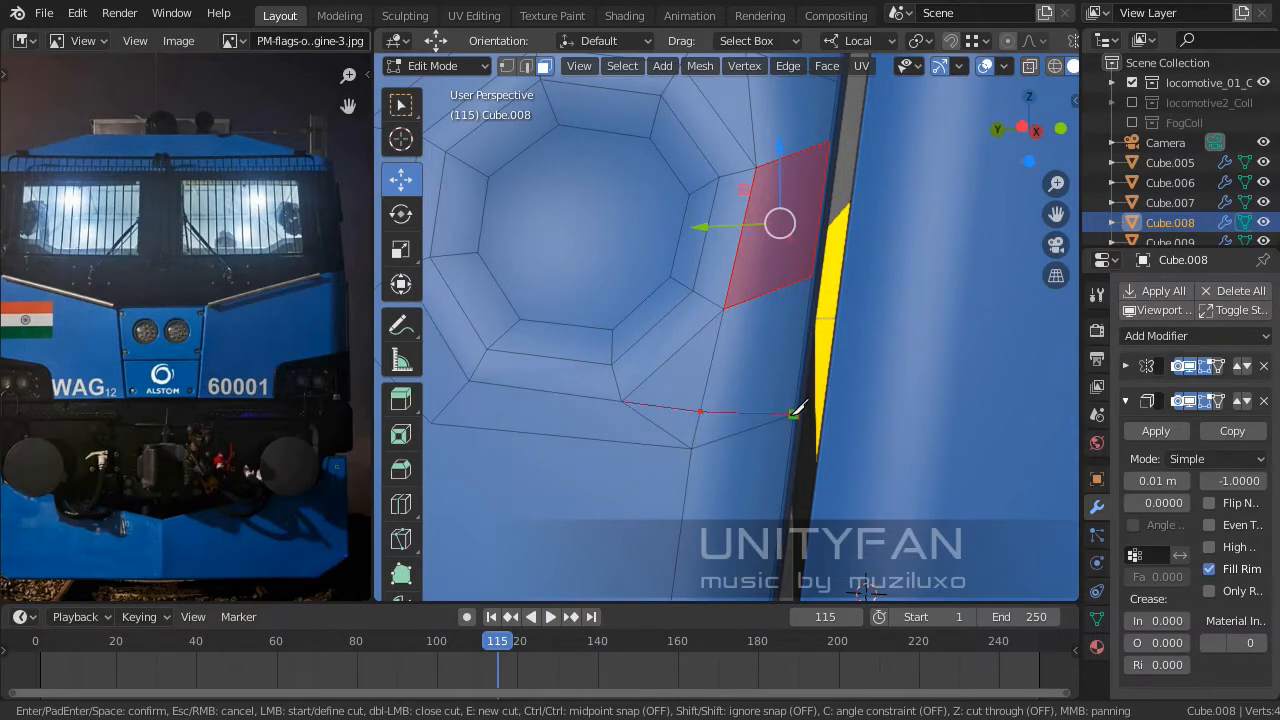
pyautogui.press('Return')
# Cut an edge from the lower outermost rim vertex to the panel's side edge and merge the two triangles above it into one face.
pyautogui.moveTo(791, 414); pyautogui.dragTo(754, 411, button='middle')
pyautogui.press('h')
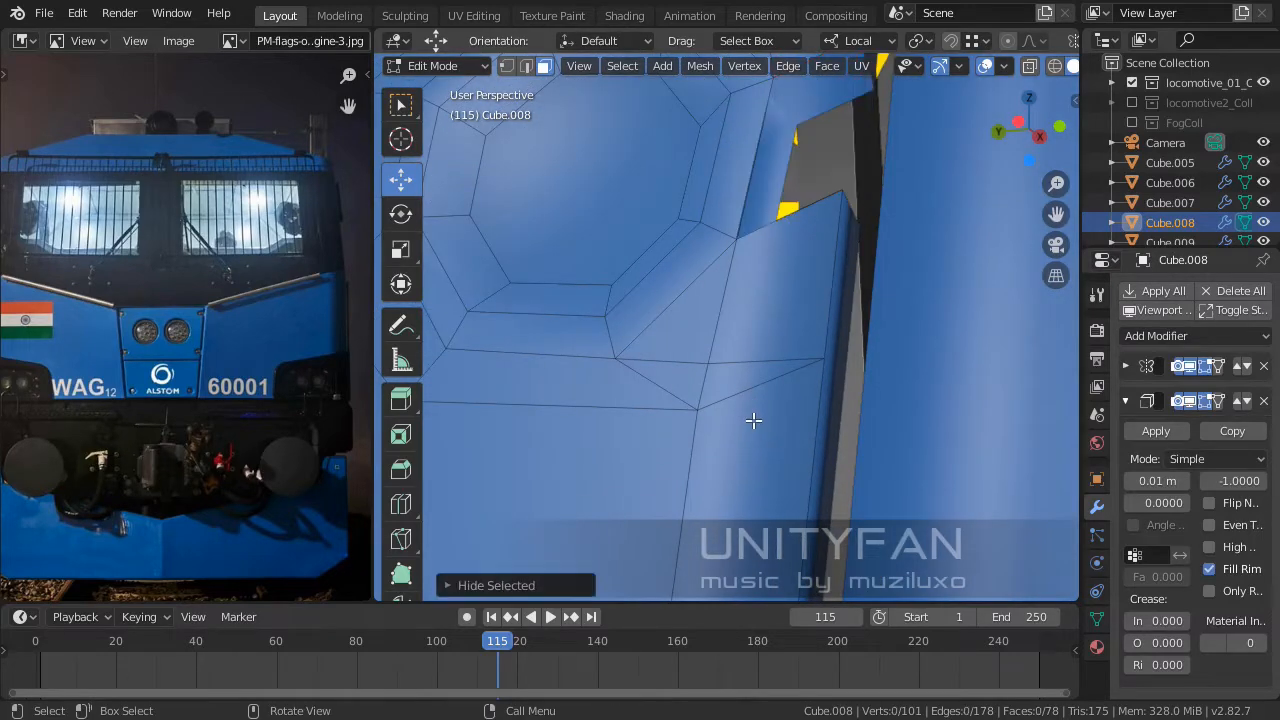
pyautogui.hotkey('ctrl', 'z')
pyautogui.moveTo(751, 351); pyautogui.dragTo(783, 372, button='middle')
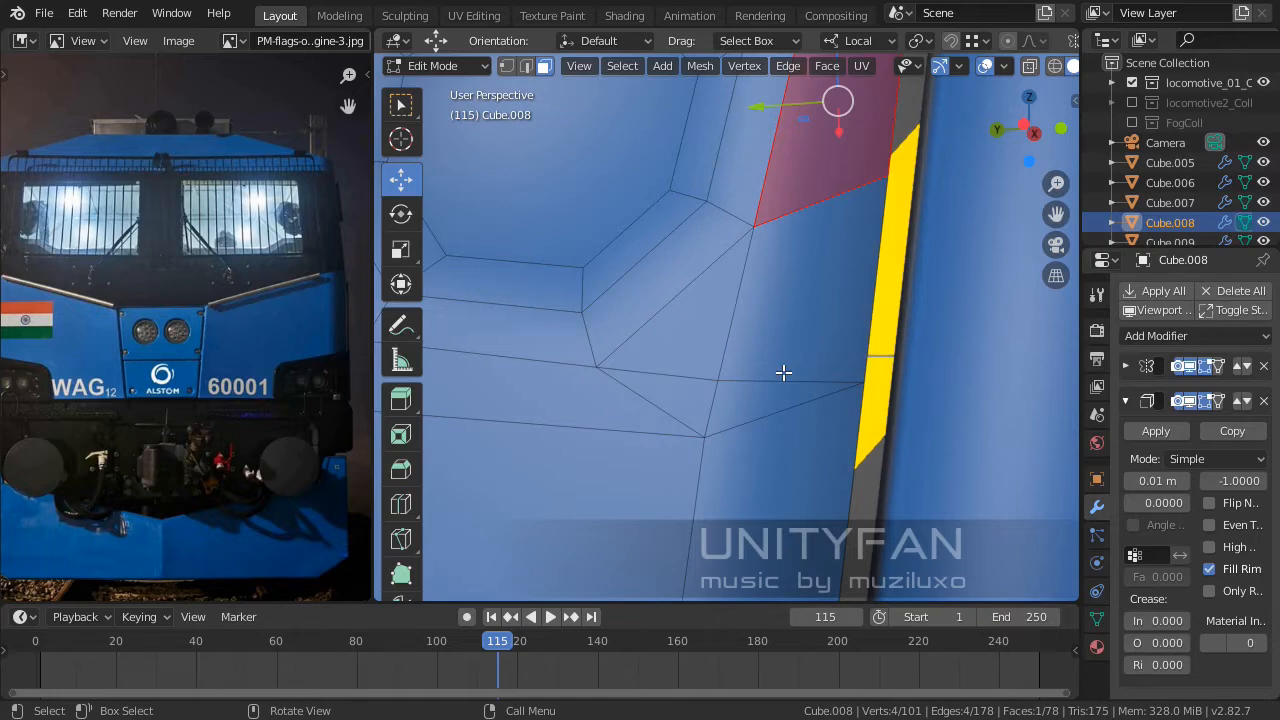
pyautogui.press('k')
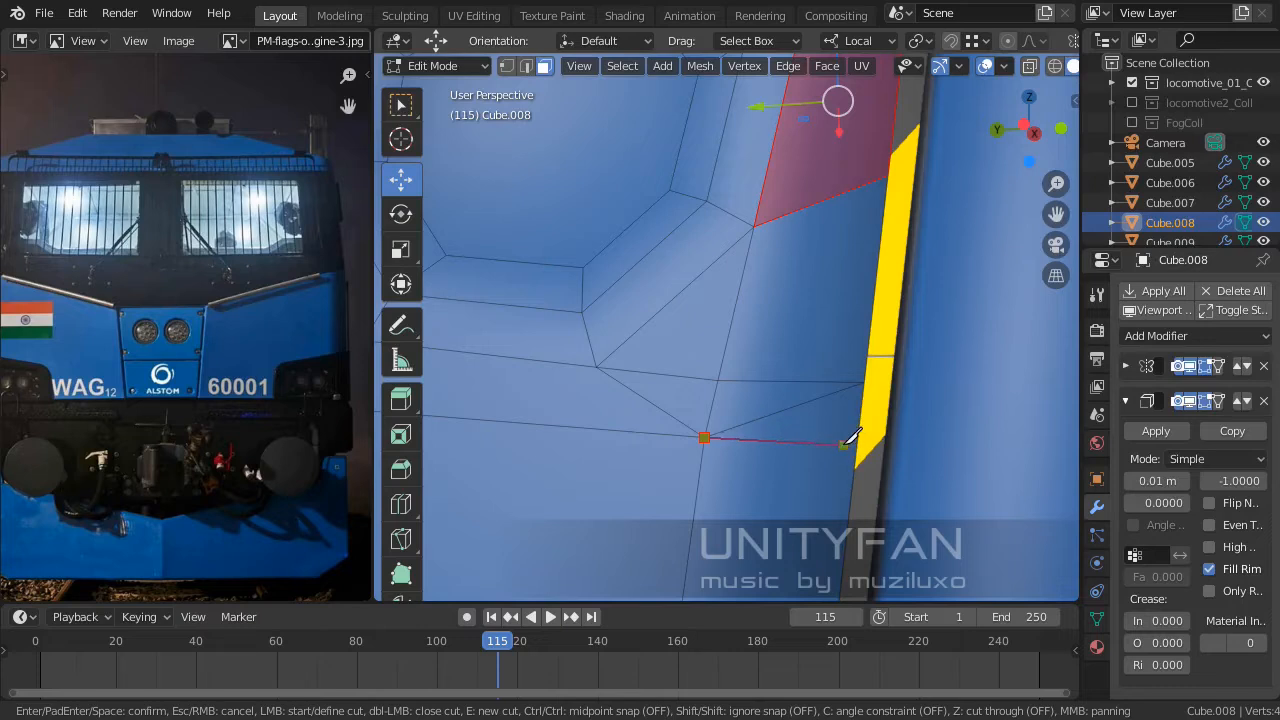
pyautogui.press('Return')
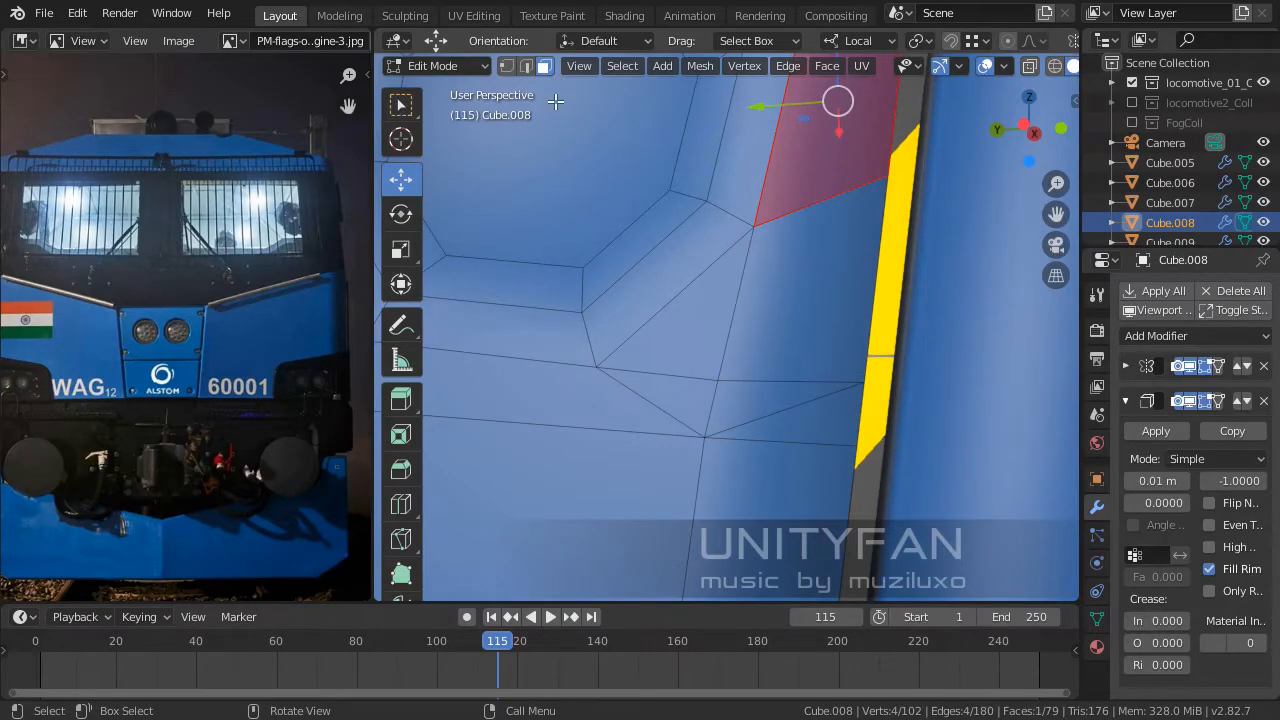
pyautogui.click(789, 428)
pyautogui.keyDown('shift'); pyautogui.click(739, 389); pyautogui.keyUp('shift')
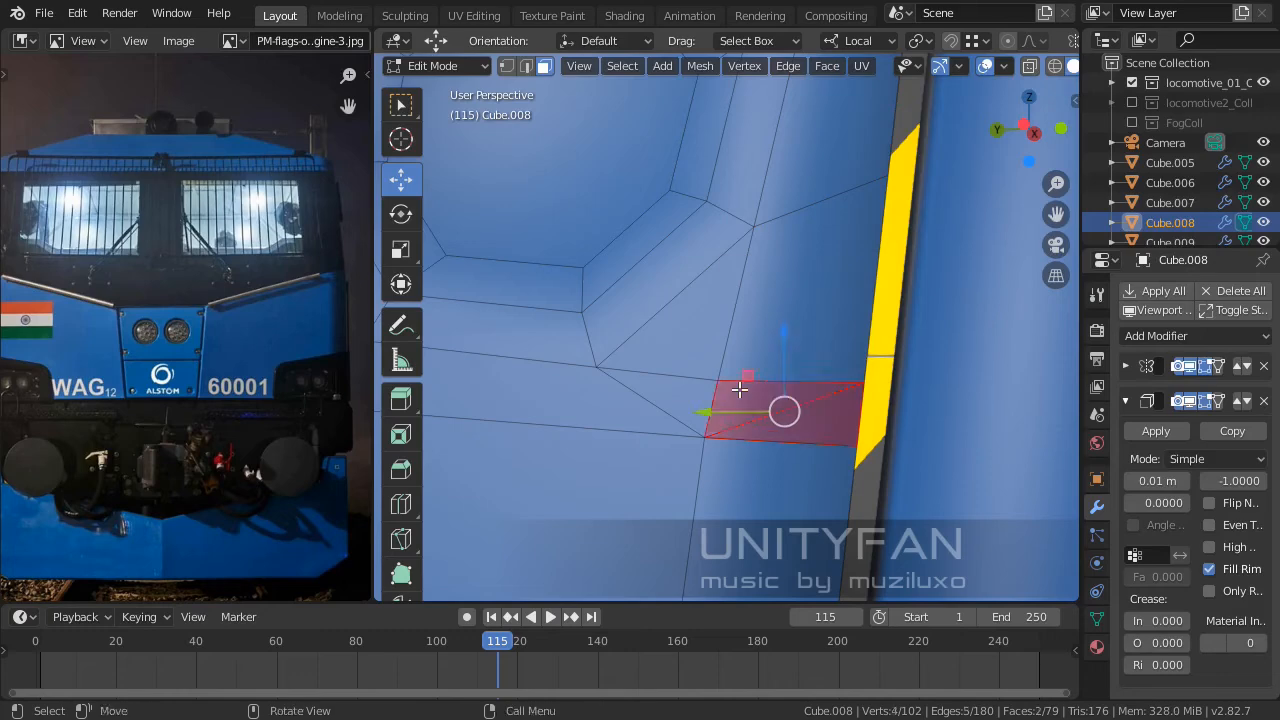
pyautogui.press('f')
# Cut an edge from the lower bolt hole's upper outermost rim vertex across the side strip to the panel edge.
pyautogui.scroll(-3, 801, 382)
pyautogui.moveTo(806, 357)
pyautogui.mouseDown(button='middle')
pyautogui.moveTo(786, 429)
pyautogui.moveTo(808, 463)
pyautogui.moveTo(801, 374)
pyautogui.mouseUp(button='middle')
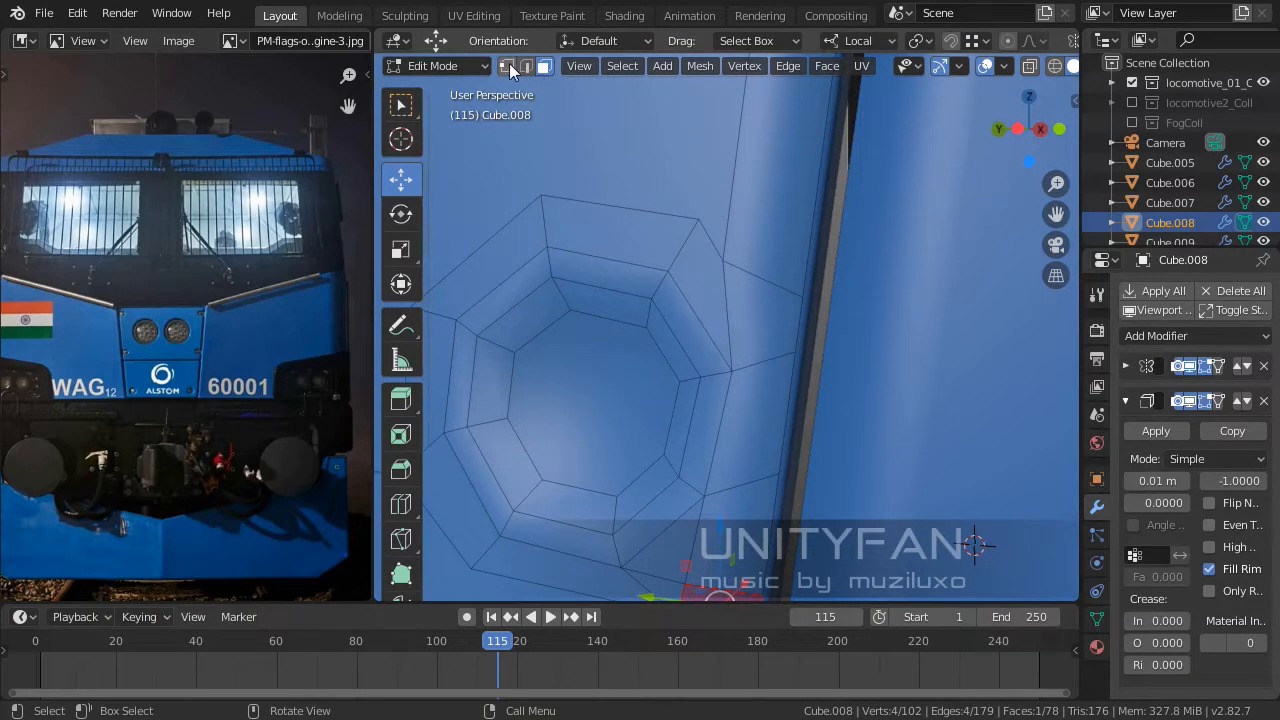
pyautogui.moveTo(726, 229); pyautogui.dragTo(756, 344, button='middle')
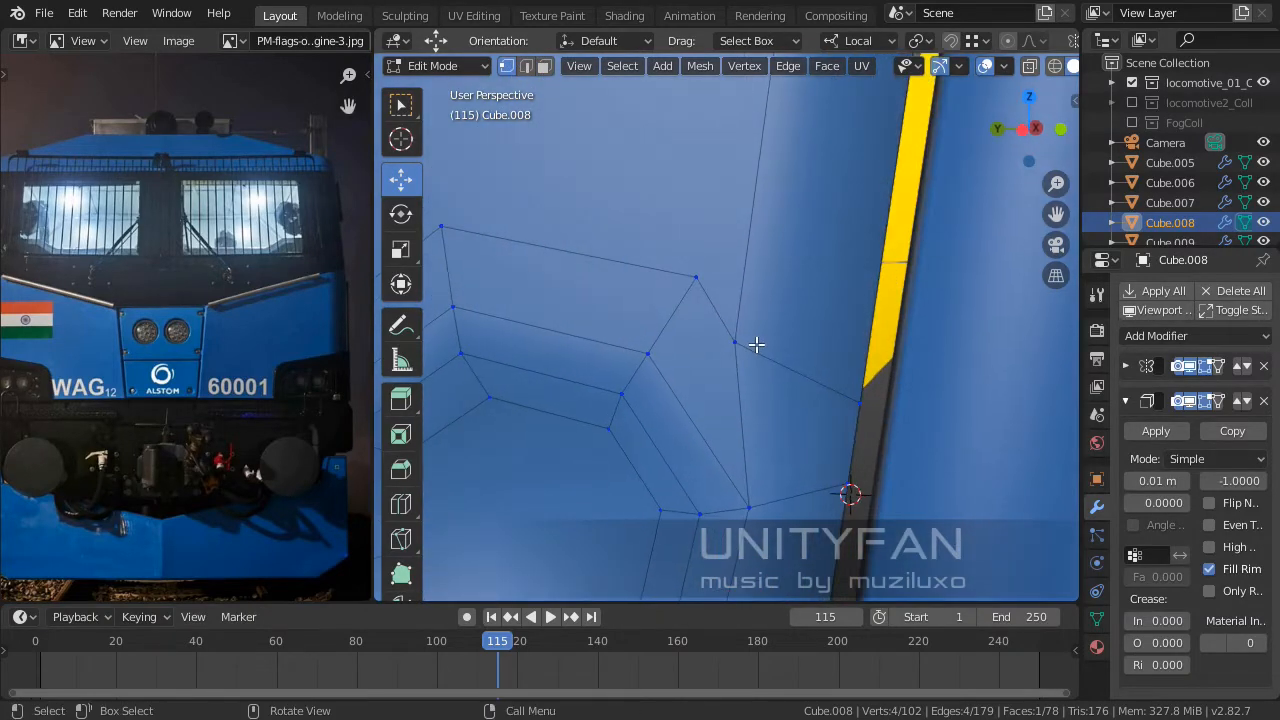
pyautogui.press('k')
pyautogui.click(735, 342)
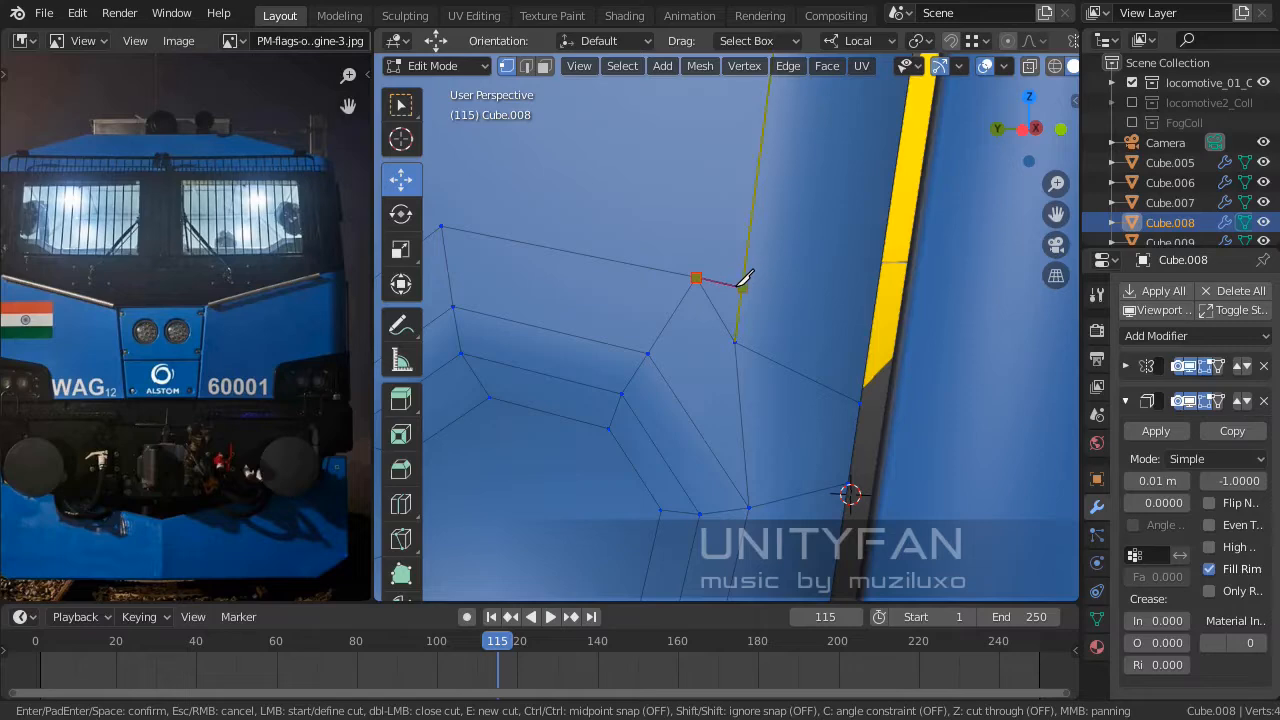
pyautogui.click(873, 309)
pyautogui.press('Return')
# Connect the upper middle-rim vertex to the neighbouring side-strip vertex, and lower that side-strip vertex in line with the ring edge.
pyautogui.moveTo(866, 306); pyautogui.dragTo(757, 317, button='middle')
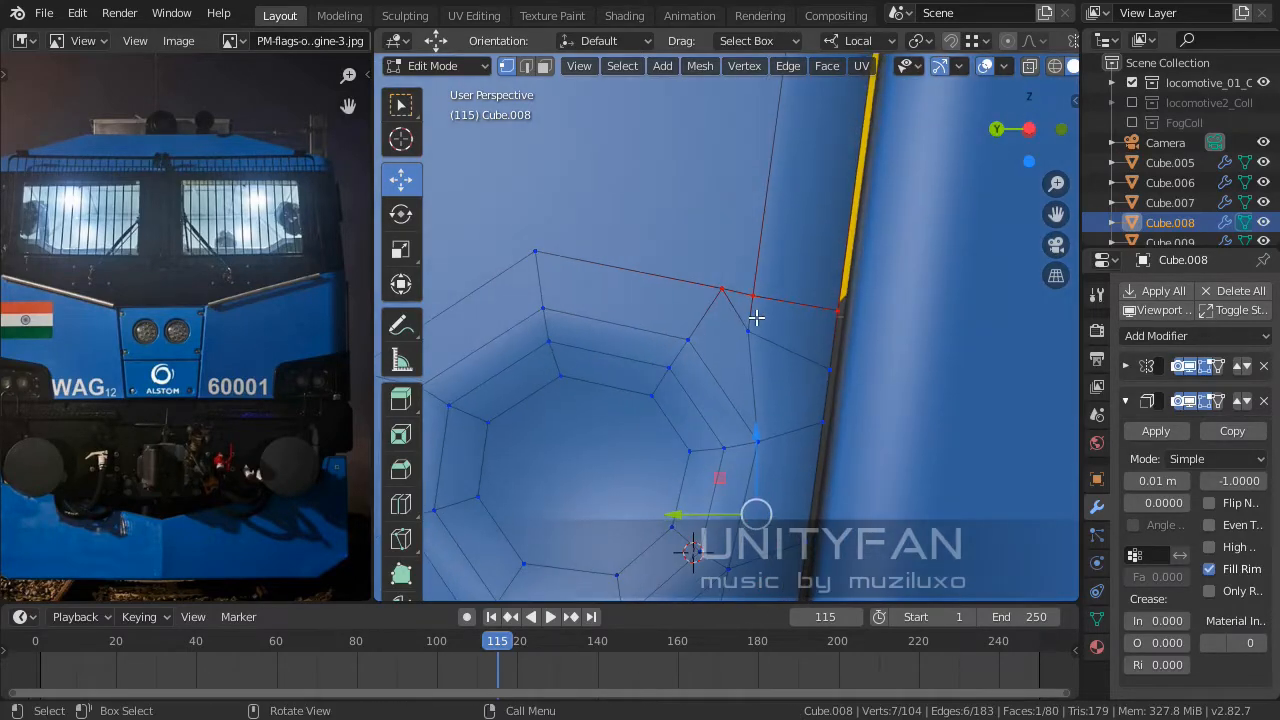
pyautogui.click(748, 331)
pyautogui.keyDown('shift'); pyautogui.click(693, 338); pyautogui.keyUp('shift')
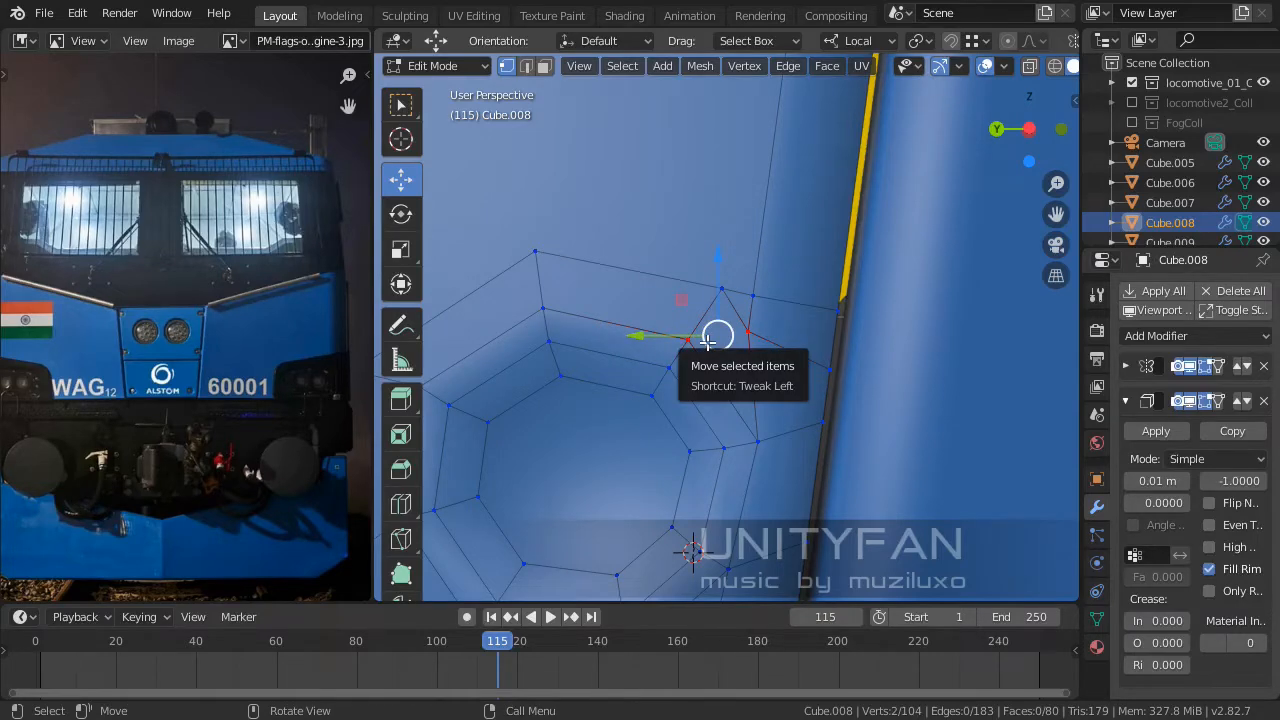
pyautogui.scroll(4, 757, 358)
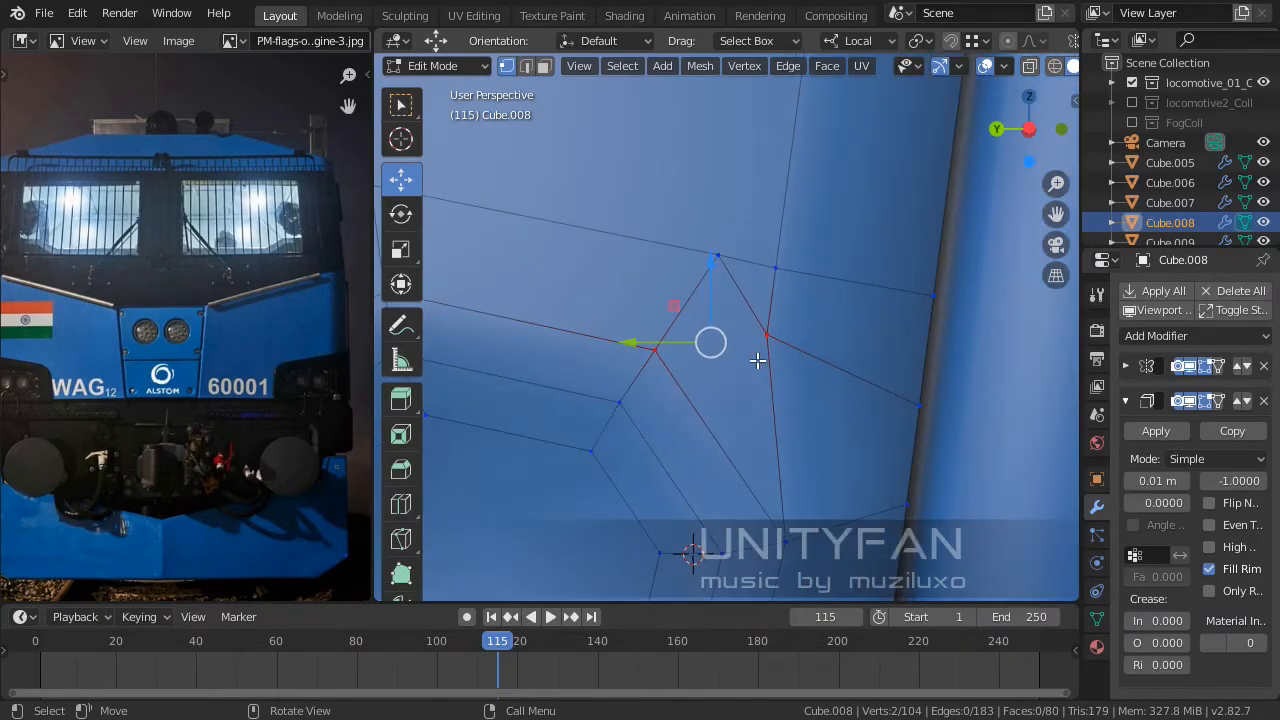
pyautogui.moveTo(758, 355); pyautogui.dragTo(708, 345, button='middle')
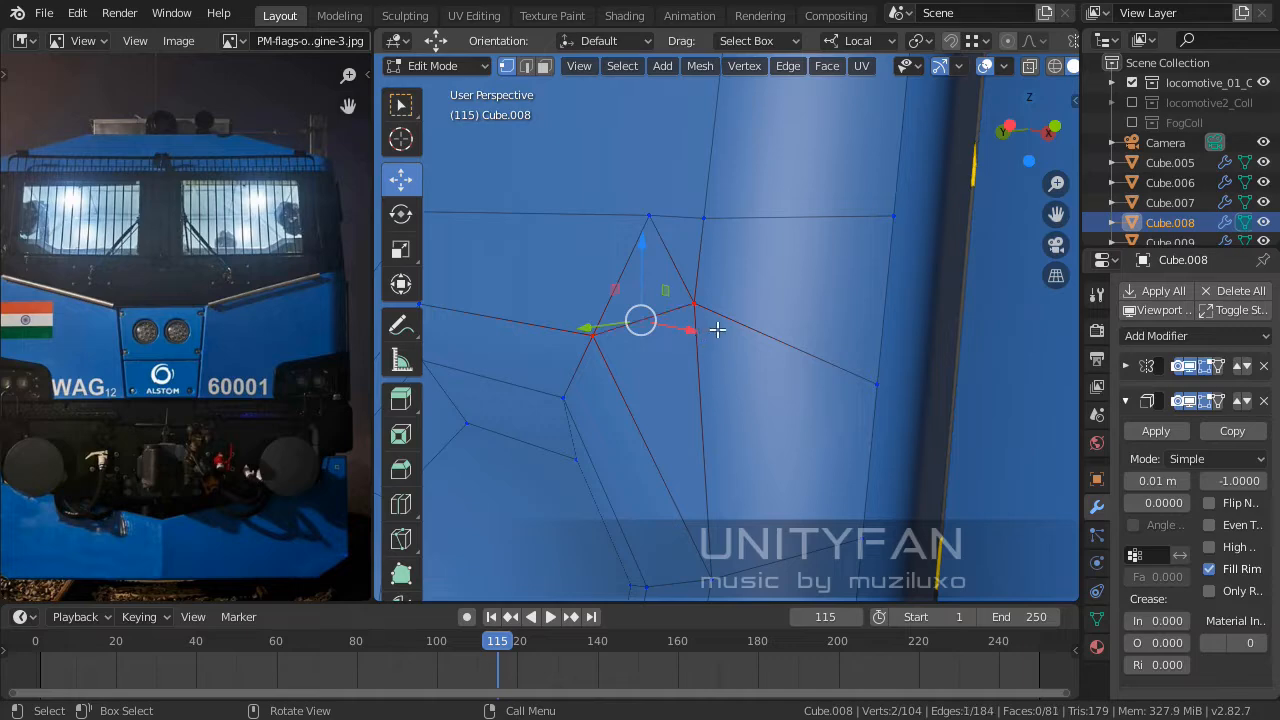
pyautogui.moveTo(700, 234); pyautogui.dragTo(700, 287)
# Dissolve the diagonal edge between the upper outermost rim vertex and the lowered side-strip vertex.
pyautogui.moveTo(702, 288); pyautogui.dragTo(748, 316, button='middle')
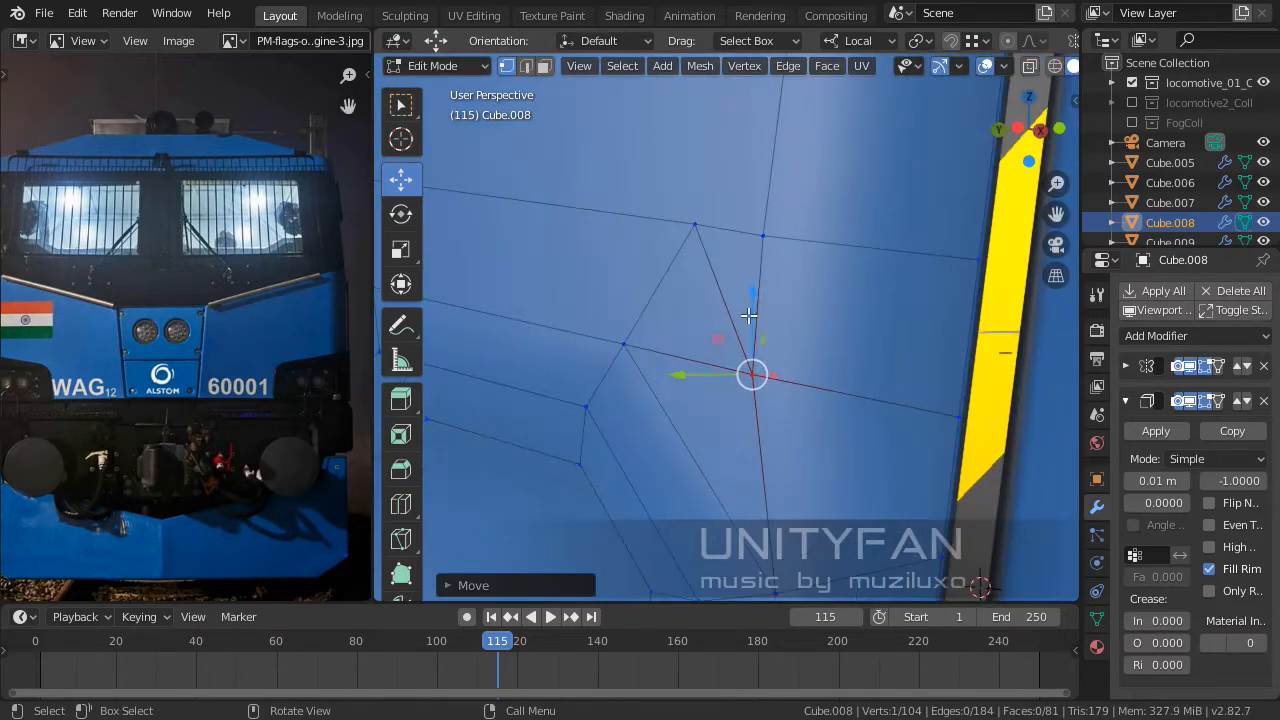
pyautogui.click(525, 70)
pyautogui.click(713, 301)
pyautogui.press('x')
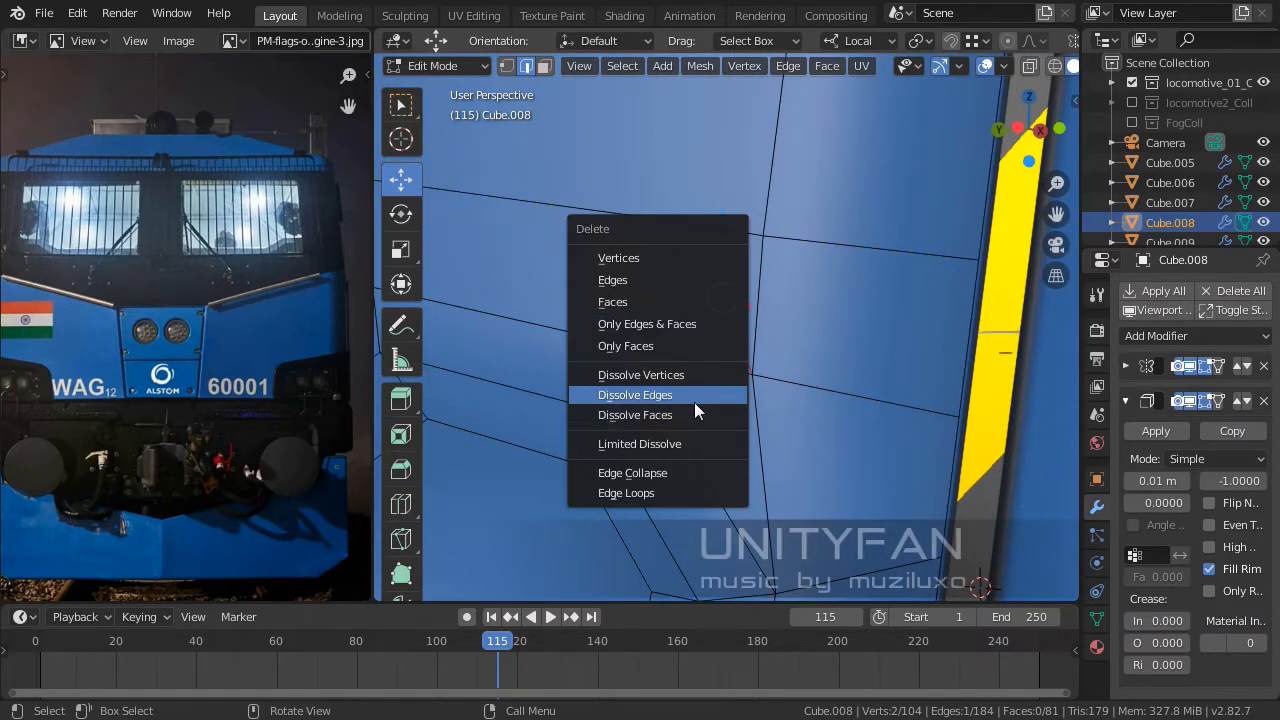
pyautogui.click(694, 400)
pyautogui.moveTo(691, 391); pyautogui.dragTo(776, 300, button='middle')
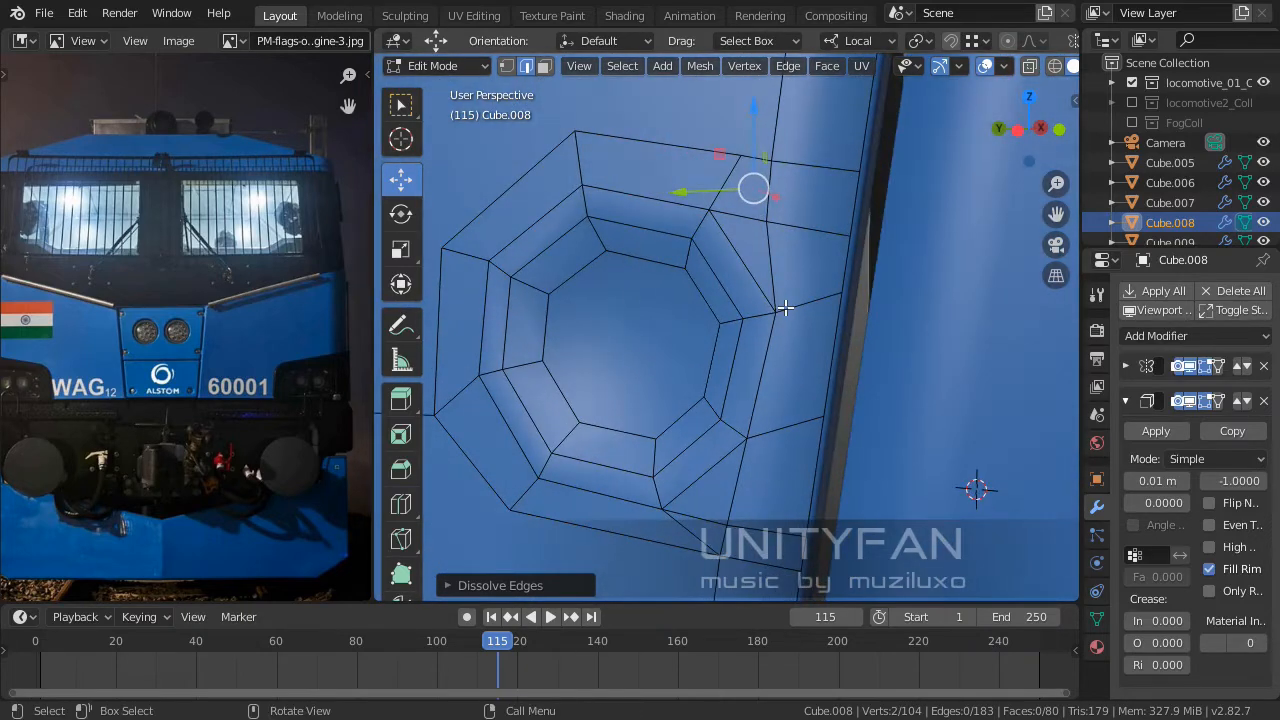
# Lower the two panel-edge vertices beside the lower bolt hole along Z.
pyautogui.scroll(1, 787, 310)
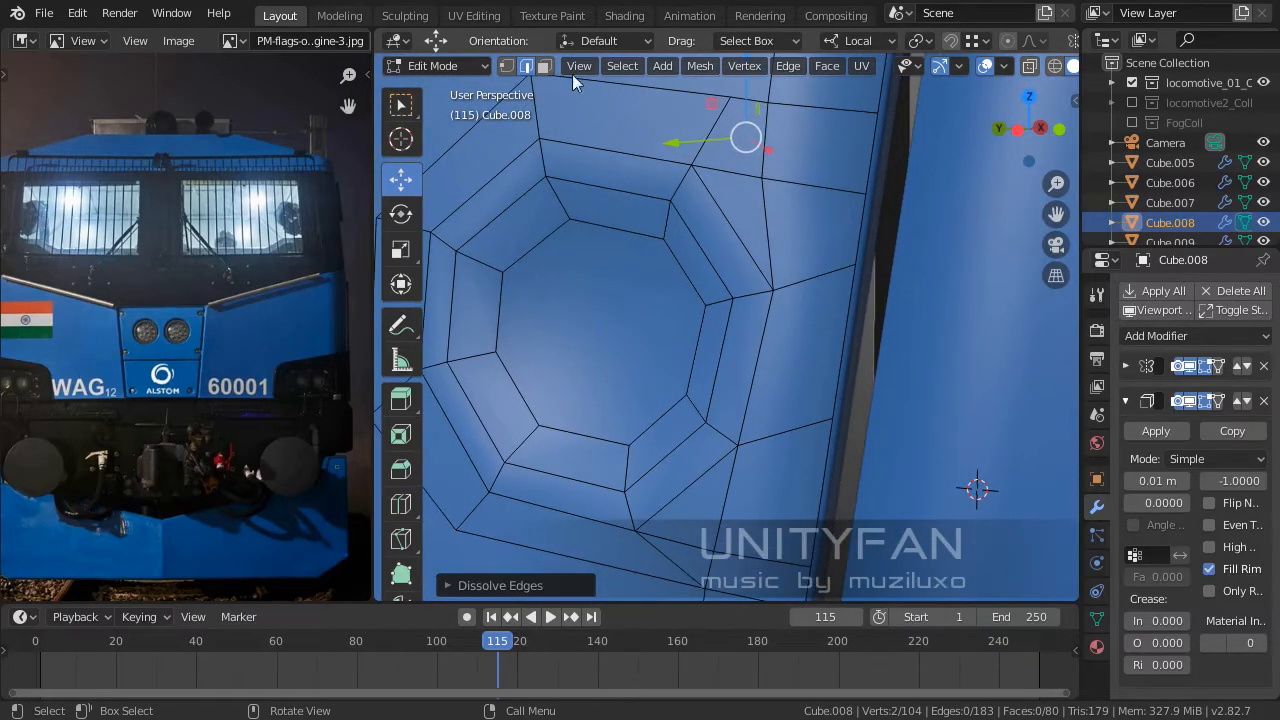
pyautogui.click(509, 68)
pyautogui.click(852, 268)
pyautogui.moveTo(854, 271); pyautogui.dragTo(886, 318, button='middle')
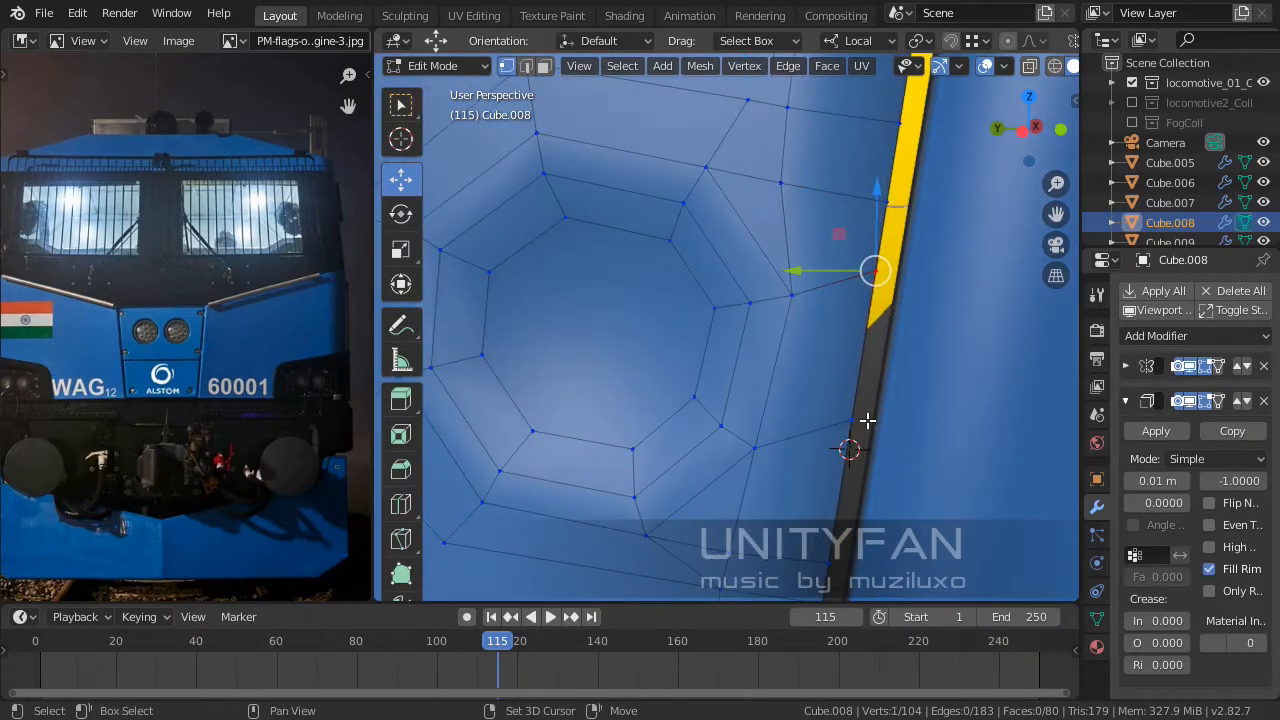
pyautogui.keyDown('shift'); pyautogui.click(865, 420); pyautogui.keyUp('shift')
pyautogui.moveTo(864, 415); pyautogui.dragTo(860, 299, button='middle')
pyautogui.moveTo(836, 285); pyautogui.dragTo(818, 330)
pyautogui.moveTo(818, 331); pyautogui.dragTo(756, 315, button='middle')
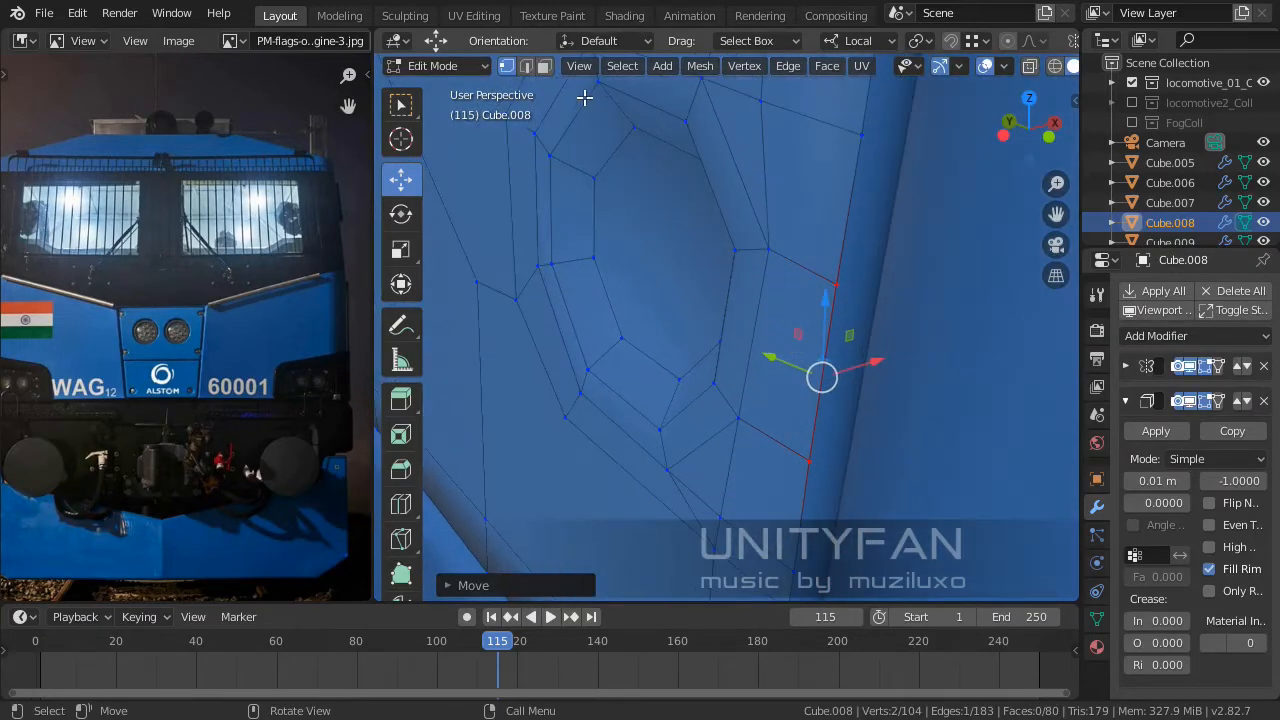
# Shift the two faces between the hole rim and the panel edge toward the hole along Y, and stretch them along Z.
pyautogui.click(785, 362)
pyautogui.moveTo(785, 362)
pyautogui.mouseDown(button='middle')
pyautogui.moveTo(803, 386)
pyautogui.moveTo(782, 370)
pyautogui.mouseUp(button='middle')
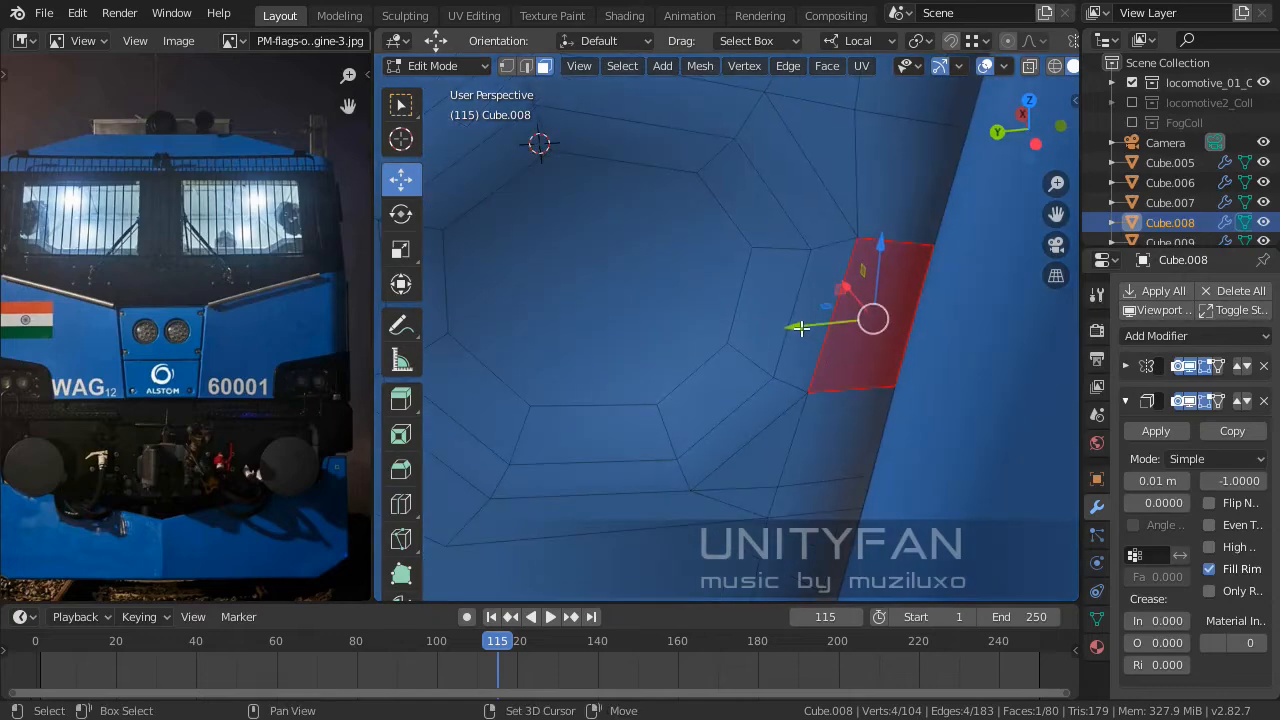
pyautogui.keyDown('shift'); pyautogui.click(782, 368); pyautogui.keyUp('shift')
pyautogui.moveTo(766, 420); pyautogui.dragTo(823, 316, button='middle')
pyautogui.moveTo(746, 311); pyautogui.dragTo(718, 311)
pyautogui.moveTo(790, 357); pyautogui.dragTo(903, 434, button='middle')
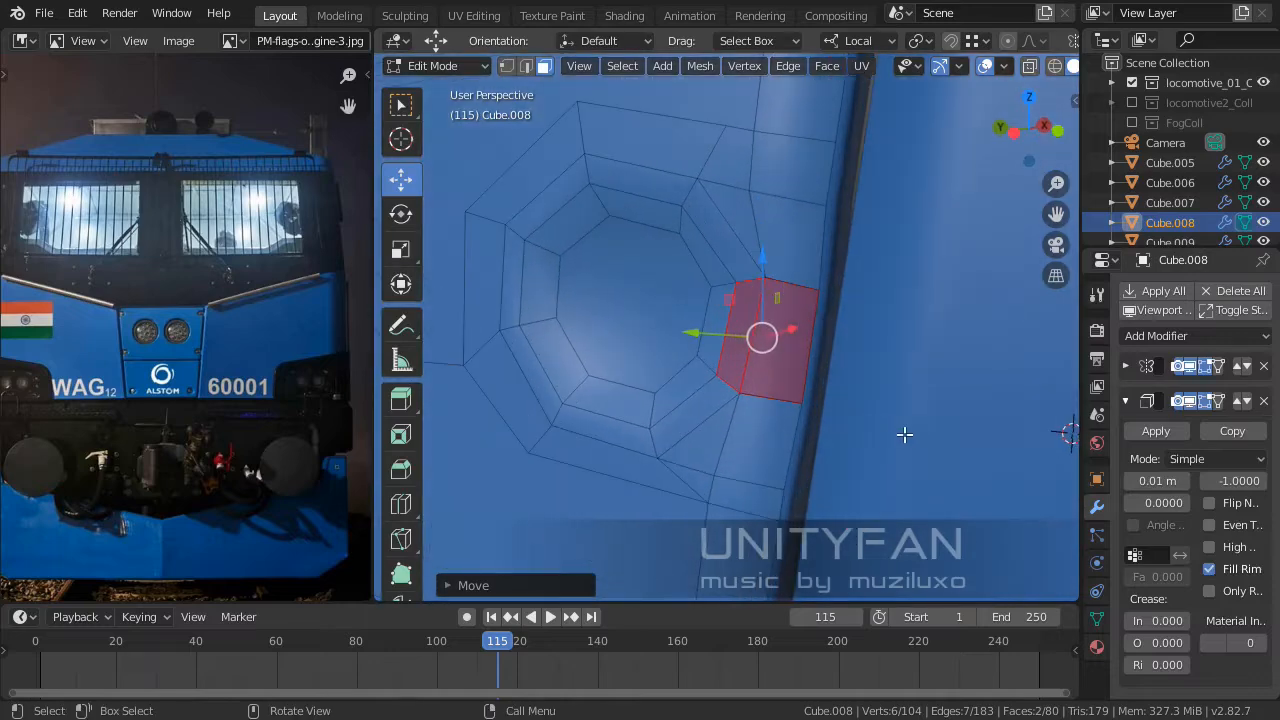
pyautogui.press('s')
pyautogui.press('z')
pyautogui.press('z')
# Nudge the side strip's upper cross edge slightly outward and its lower cross edge slightly inward along Y.
pyautogui.moveTo(986, 514); pyautogui.dragTo(643, 133, button='middle')
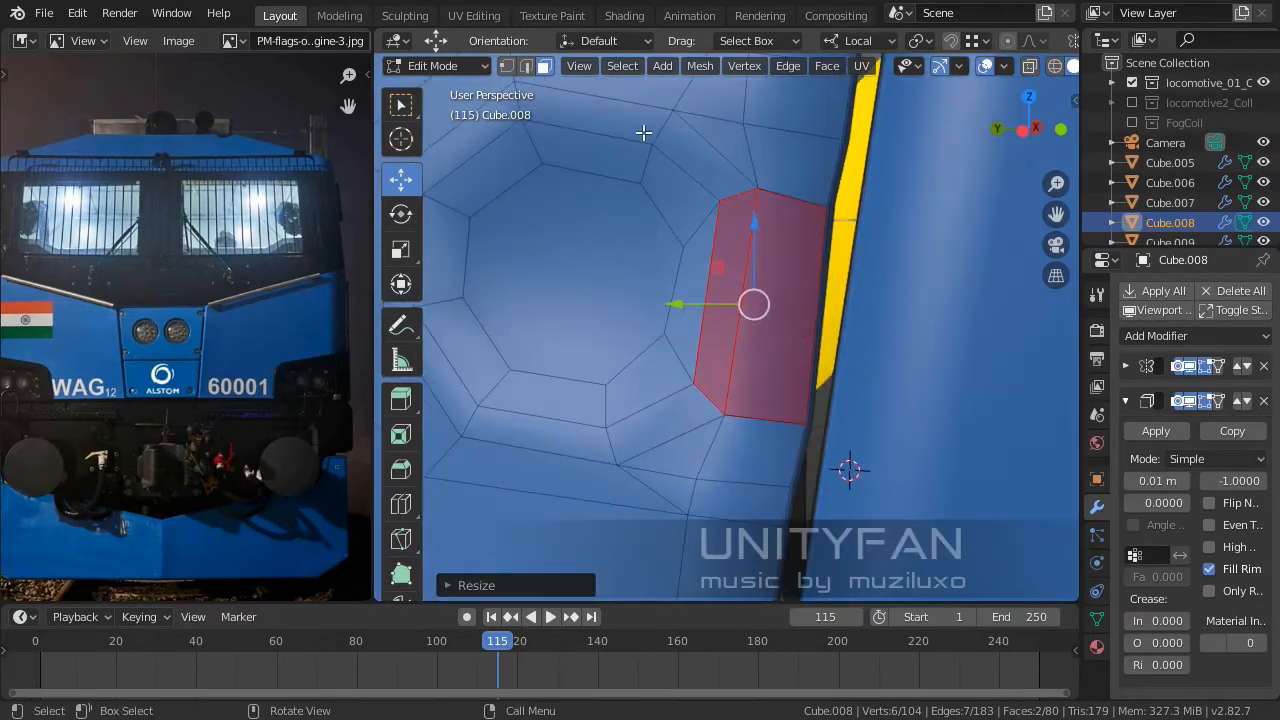
pyautogui.click(530, 69)
pyautogui.click(791, 190)
pyautogui.moveTo(720, 196); pyautogui.dragTo(727, 195)
pyautogui.click(768, 418)
pyautogui.moveTo(695, 417); pyautogui.dragTo(688, 417)
# Examine the shading around the bolt holes in object mode from near and far.
pyautogui.scroll(-3, 700, 419)
pyautogui.scroll(-2, 700, 419)
pyautogui.moveTo(700, 419); pyautogui.dragTo(739, 418, button='middle')
pyautogui.press('Tab')
pyautogui.scroll(-5, 876, 448)
pyautogui.scroll(2, 790, 427)
pyautogui.scroll(2, 776, 337)
pyautogui.scroll(2, 739, 418)
pyautogui.press('Tab')
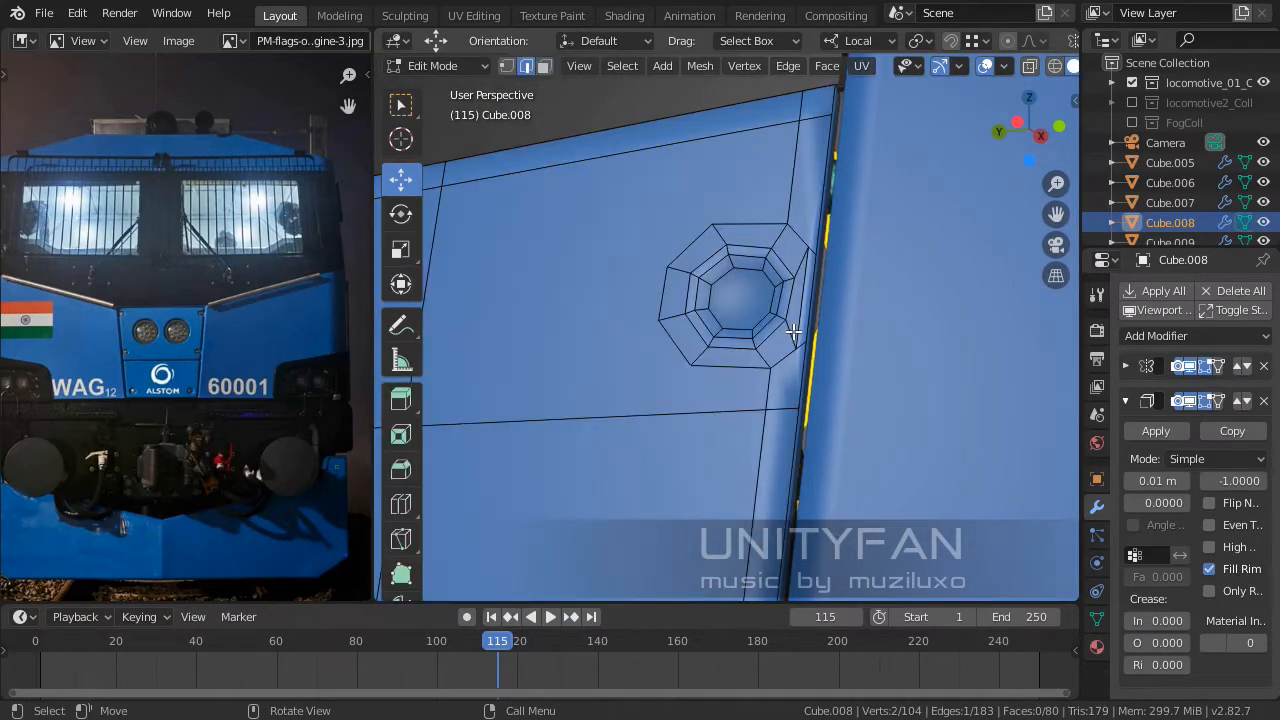
# Cut an edge from the upper bolt hole's upper outermost rim vertex across to the panel's side edge.
pyautogui.scroll(1, 794, 332)
pyautogui.keyDown('shift'); pyautogui.moveTo(800, 320); pyautogui.dragTo(782, 350, button='middle'); pyautogui.keyUp('shift')
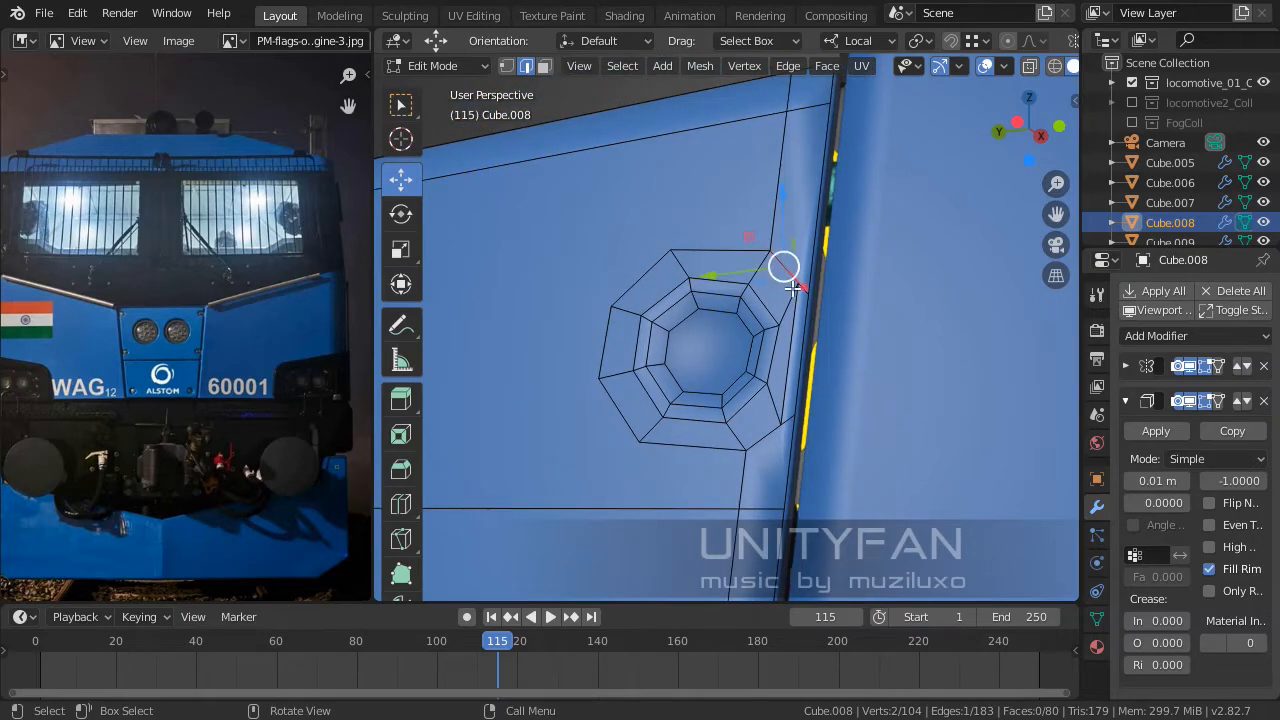
pyautogui.press('KP_Decimal')
pyautogui.scroll(-7, 793, 300)
pyautogui.moveTo(727, 371); pyautogui.dragTo(755, 342, button='middle')
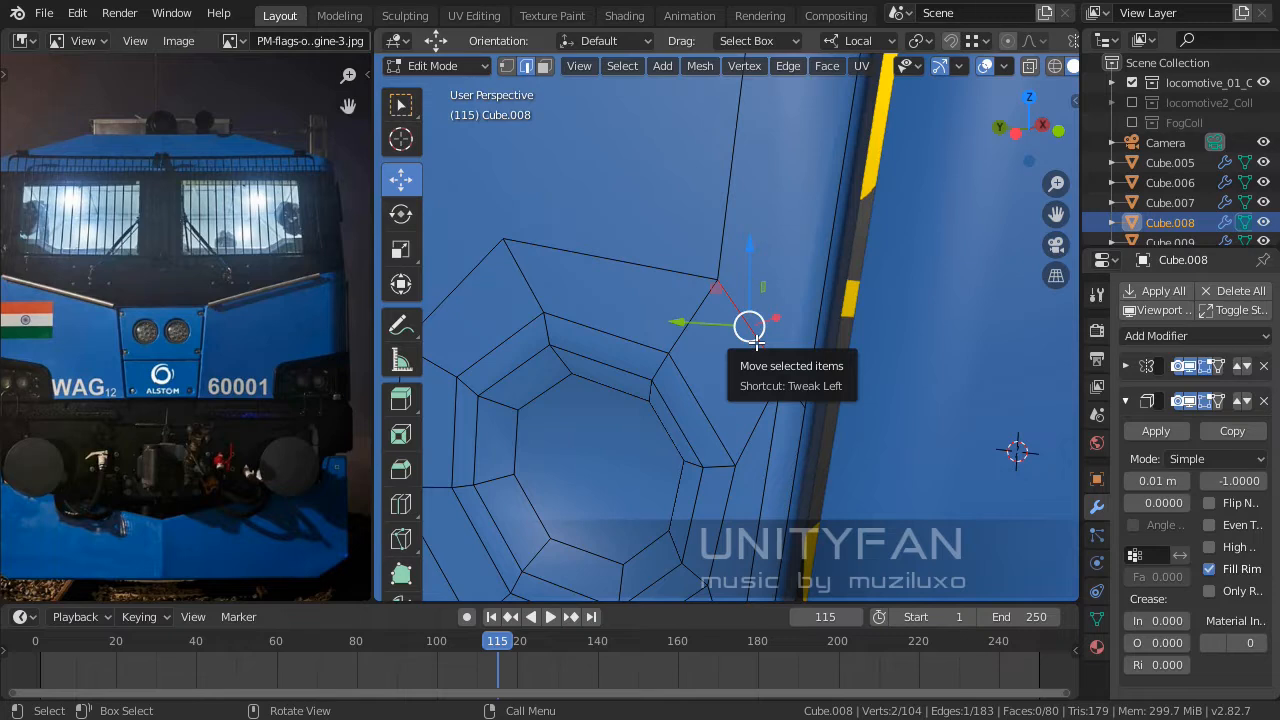
pyautogui.press('k')
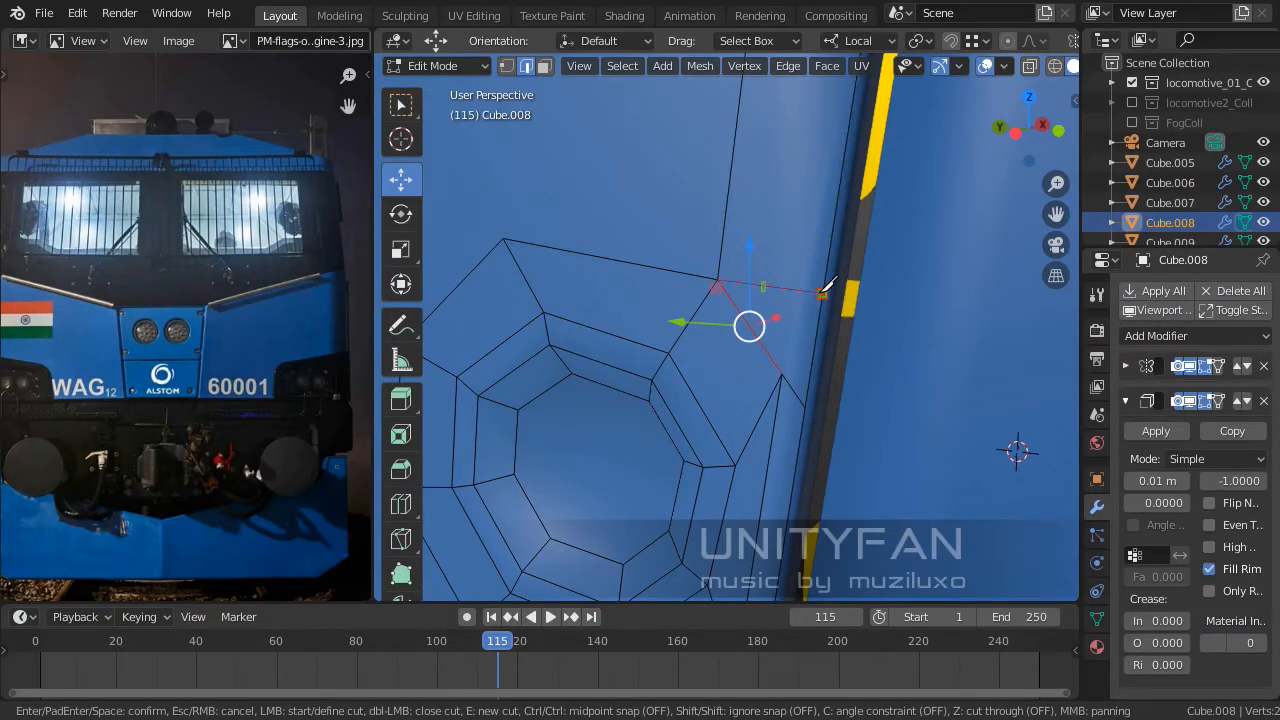
pyautogui.click(820, 293)
pyautogui.press('Return')
# Connect the upper hole's middle-rim vertex to the side-strip vertex, and move that side-strip vertex down and slightly inward in the YZ plane.
pyautogui.moveTo(768, 356); pyautogui.dragTo(777, 313, button='middle')
pyautogui.click(507, 71)
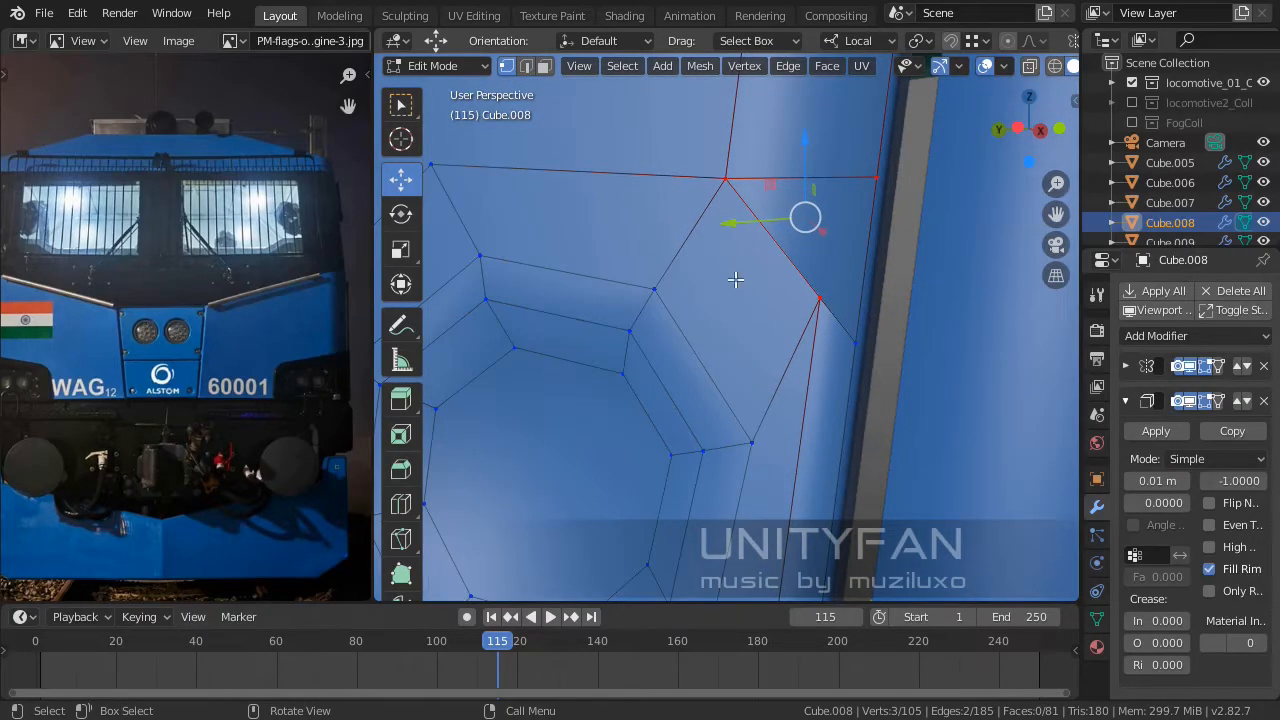
pyautogui.click(658, 288)
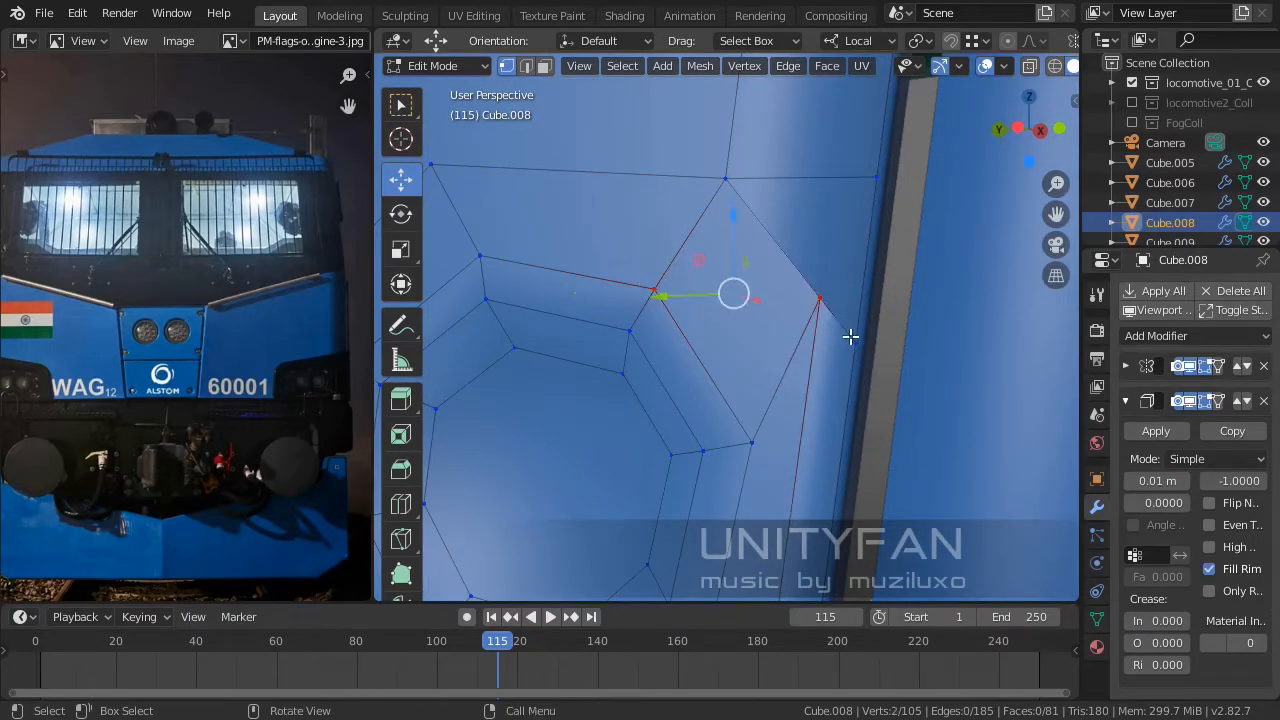
pyautogui.moveTo(846, 326); pyautogui.dragTo(895, 305, button='middle')
pyautogui.click(831, 302)
pyautogui.press('g')
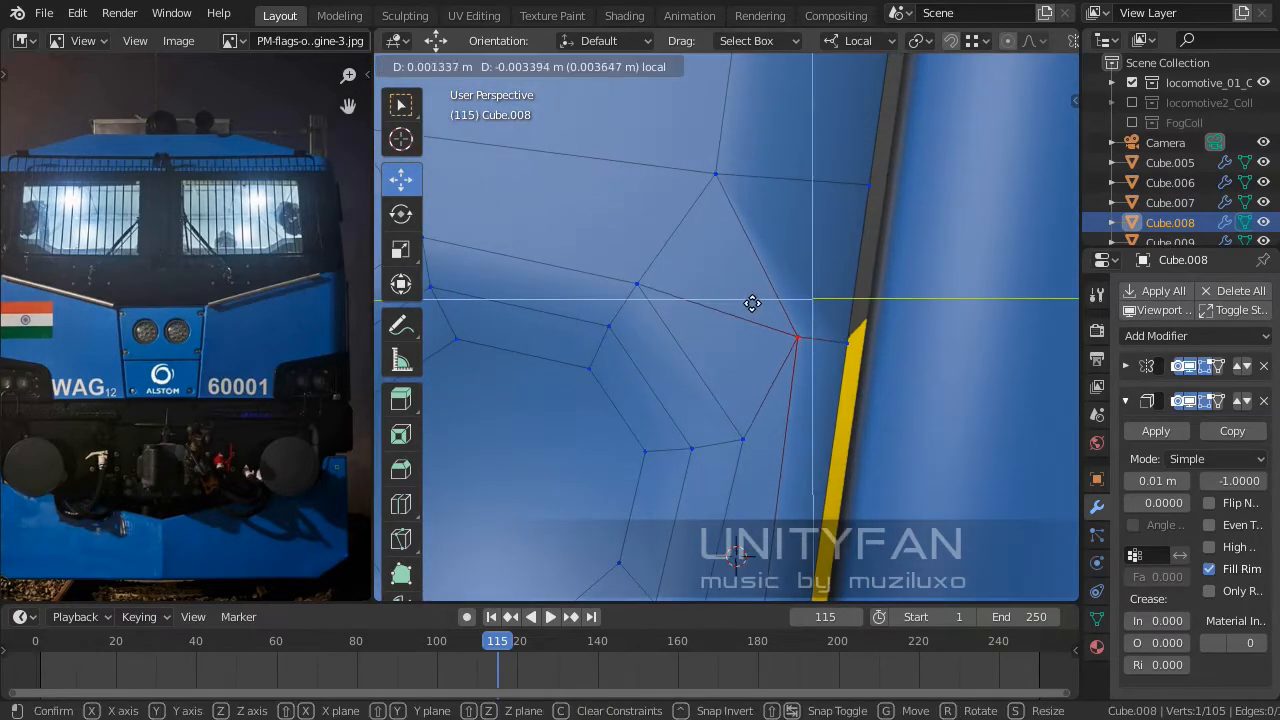
pyautogui.click(753, 290)
# Cut an edge from the upper bolt hole's lower outermost rim vertex across to the panel's side edge.
pyautogui.moveTo(753, 290); pyautogui.dragTo(788, 337, button='middle')
pyautogui.press('k')
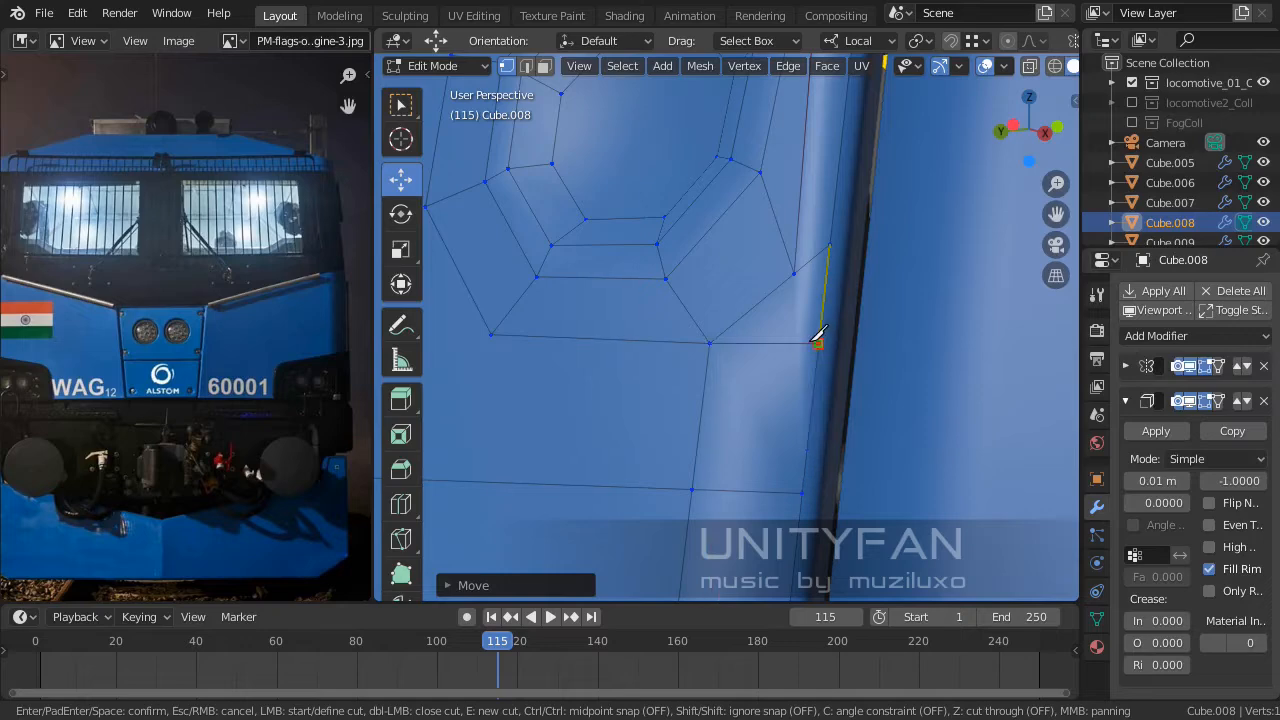
pyautogui.press('Return')
# Move the lower side-strip vertex beside the upper bolt hole up and slightly outward in the YZ plane.
pyautogui.scroll(-3, 808, 341)
pyautogui.moveTo(808, 341); pyautogui.dragTo(787, 396, button='middle')
pyautogui.scroll(3, 800, 314)
pyautogui.click(804, 306)
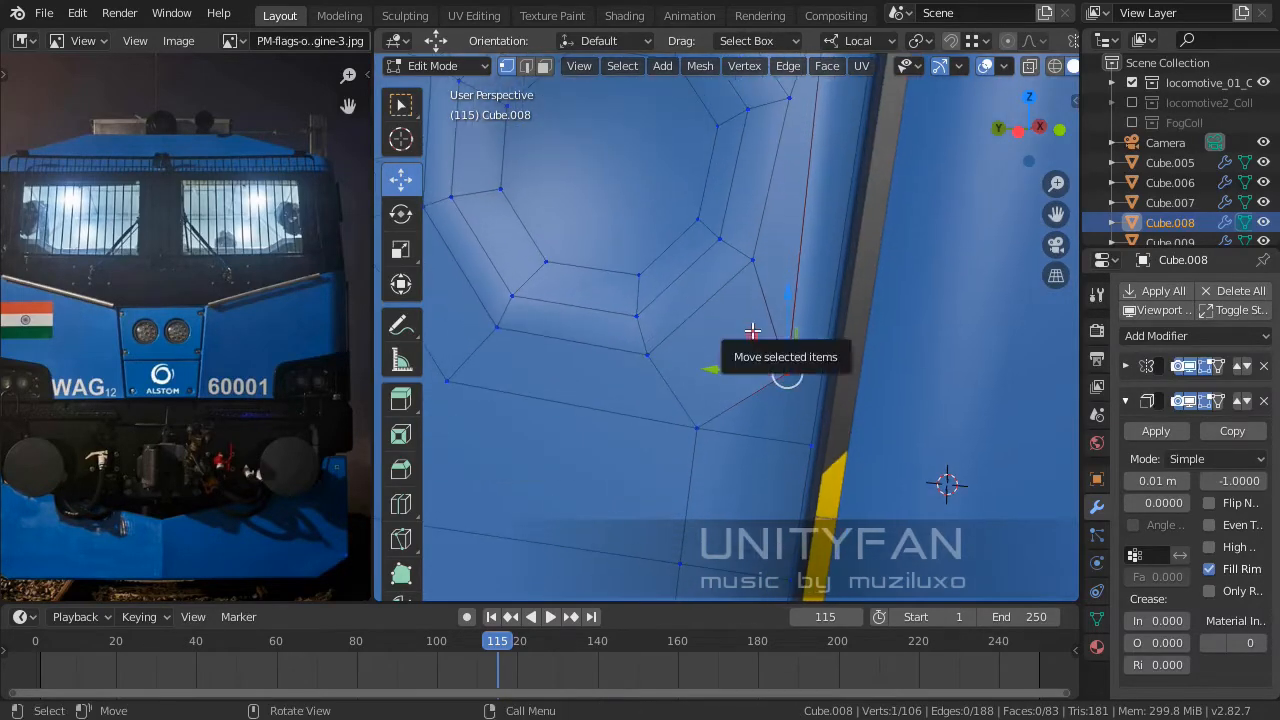
pyautogui.moveTo(754, 331); pyautogui.dragTo(771, 277)
# Merge the upper side-strip vertex beside the upper bolt hole into the adjacent panel-edge vertex.
pyautogui.scroll(-3, 772, 290)
pyautogui.moveTo(786, 334); pyautogui.dragTo(751, 357, button='middle')
pyautogui.scroll(2, 803, 346)
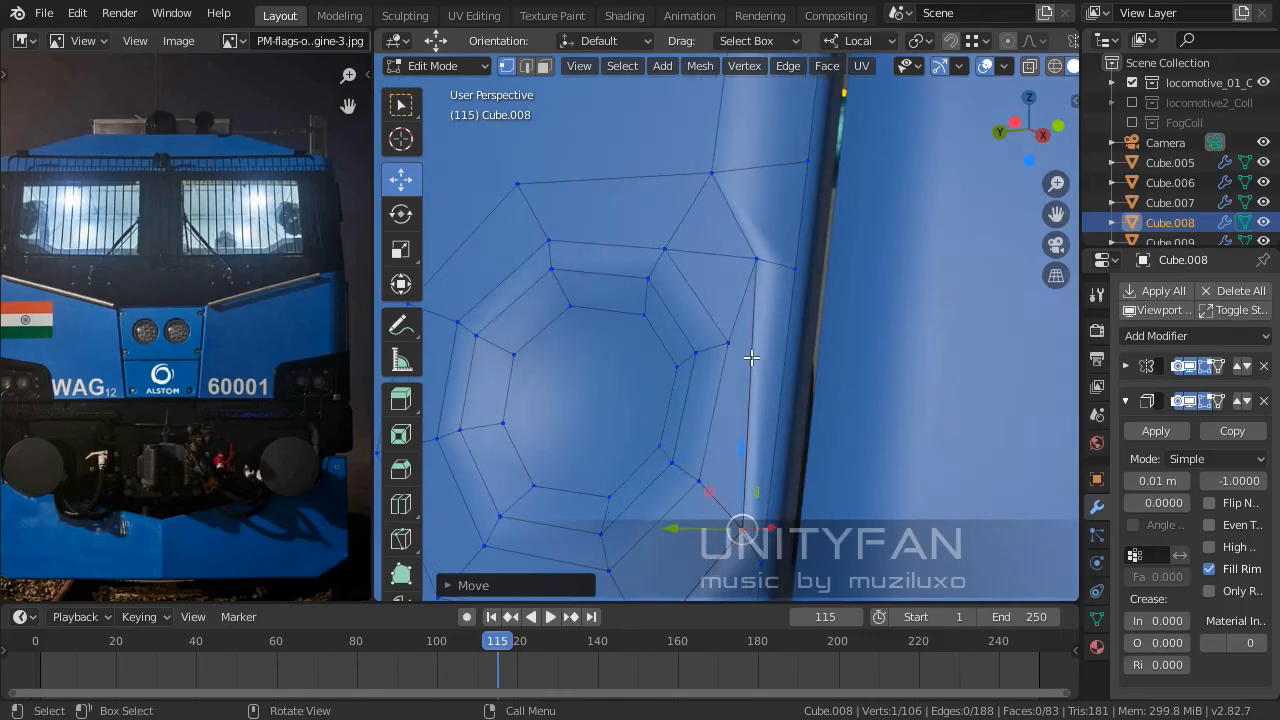
pyautogui.scroll(2, 793, 300)
pyautogui.click(793, 298)
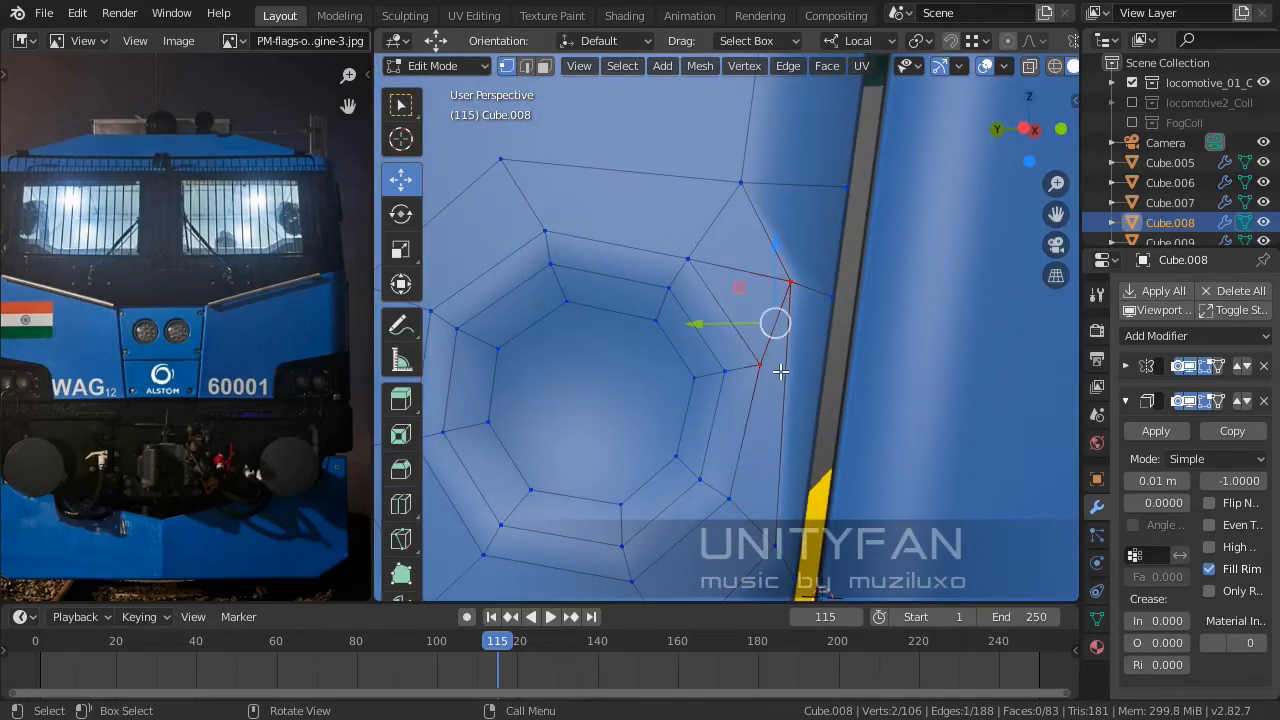
pyautogui.moveTo(761, 385); pyautogui.dragTo(711, 340, button='middle')
pyautogui.scroll(-2, 782, 394)
pyautogui.scroll(2, 708, 318)
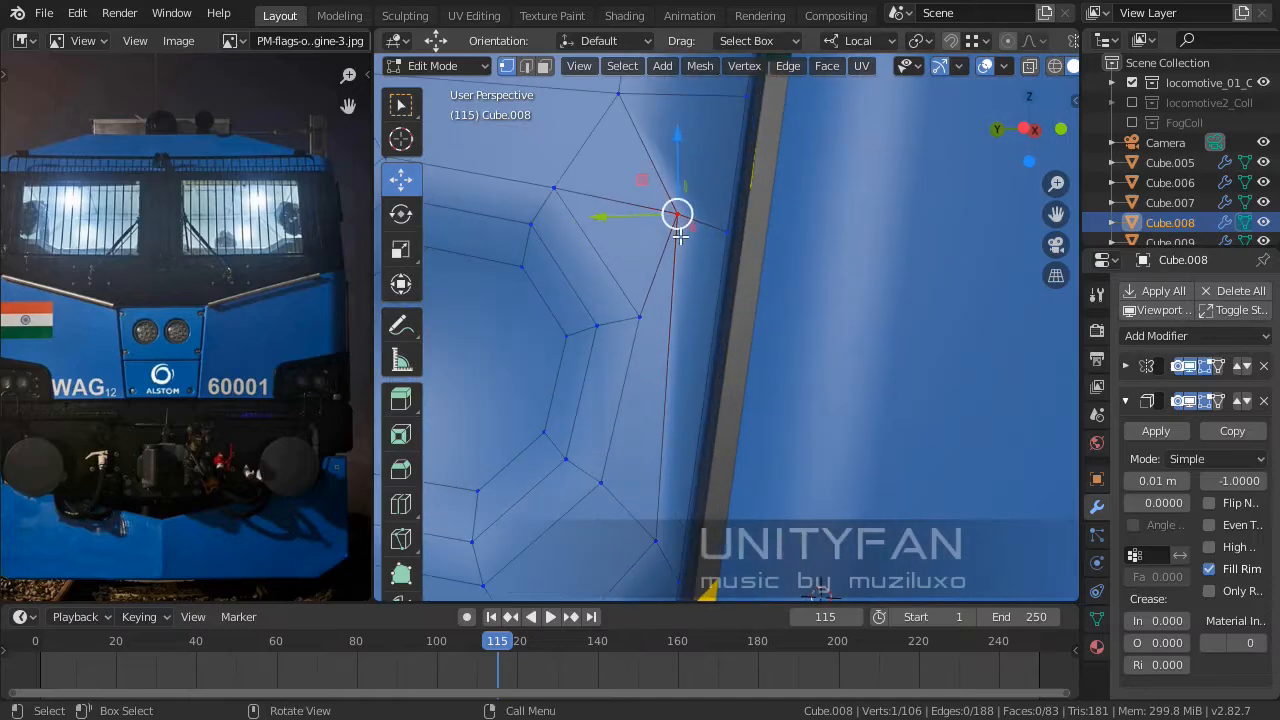
pyautogui.press('m')
pyautogui.click(774, 267)
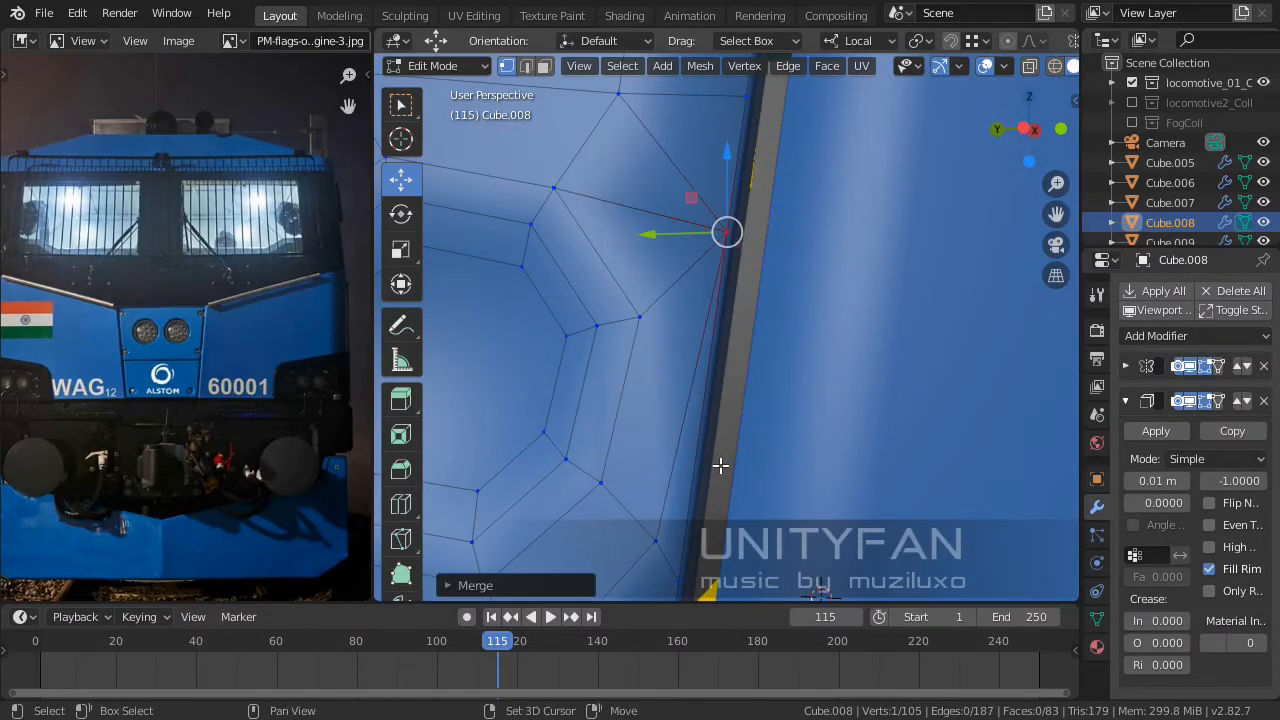
# Merge the lower side-strip vertex beside the upper bolt hole into its neighbouring panel-edge vertex.
pyautogui.press('KP_Decimal')
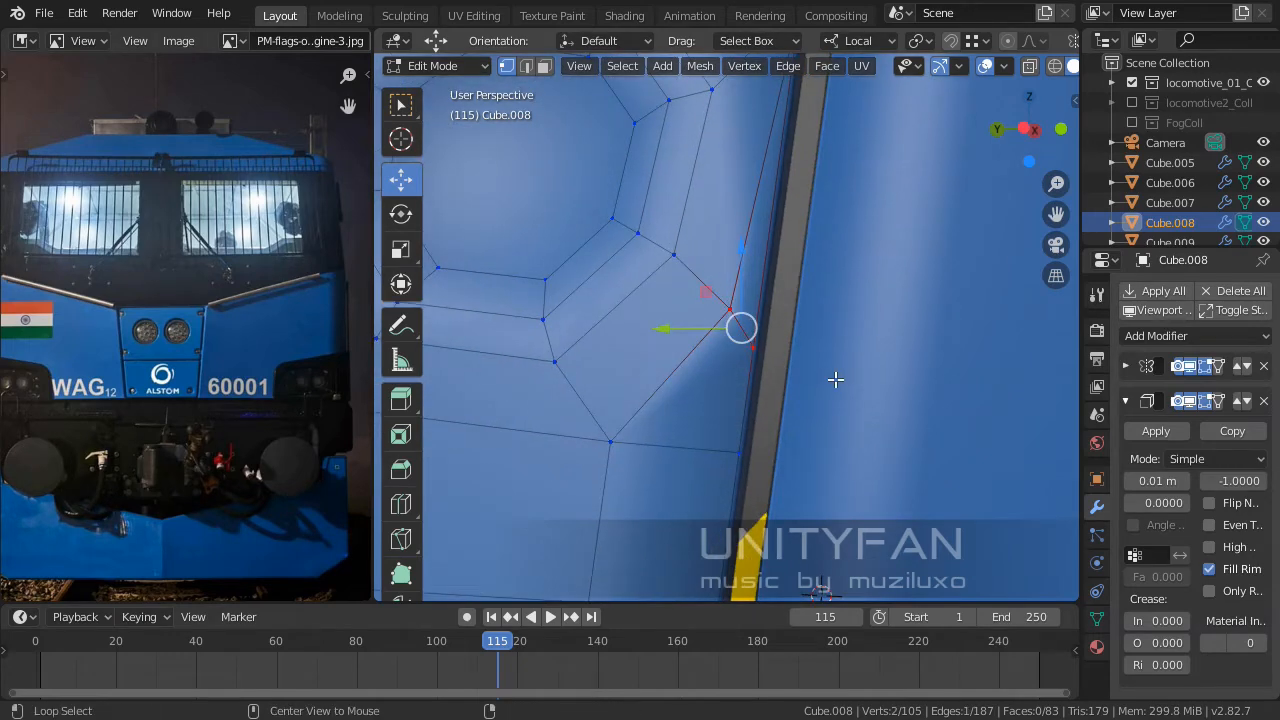
pyautogui.press('m')
pyautogui.click(835, 379)
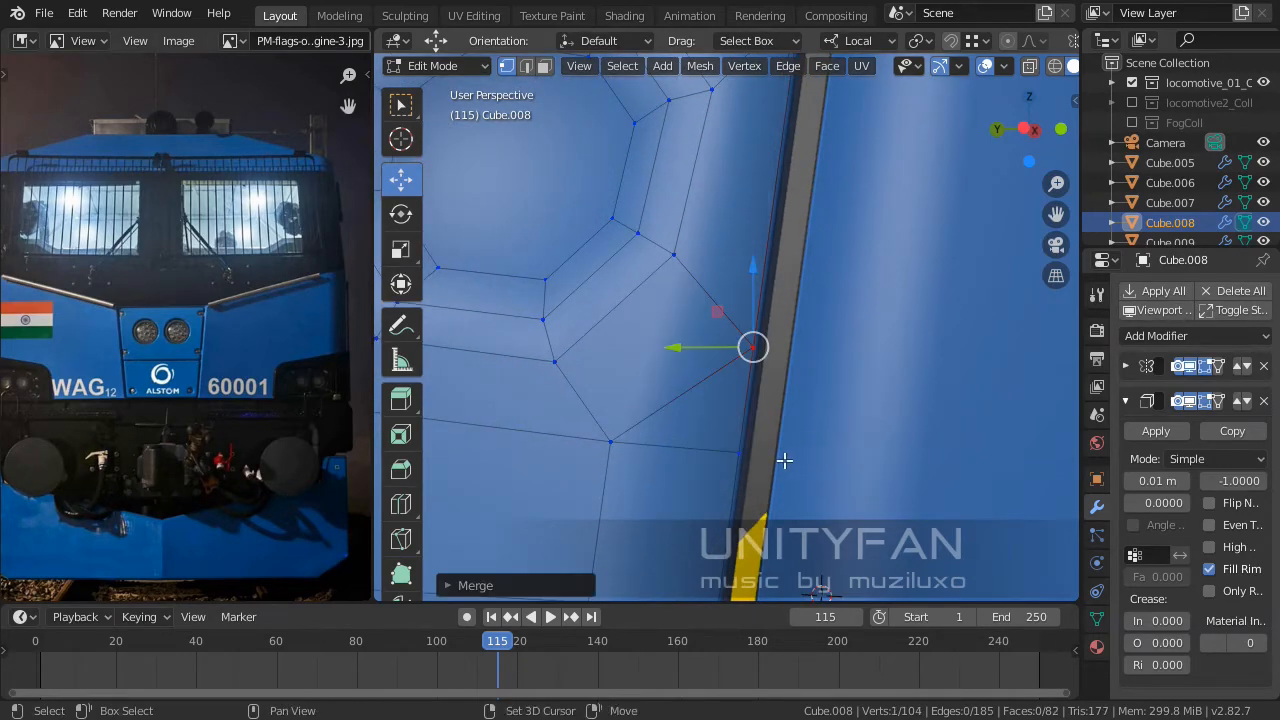
# Connect the hole's lower outer-rim vertex to the lower merged panel-edge vertex, and move that edge vertex slightly down along the panel edge.
pyautogui.press('KP_Decimal')
pyautogui.keyDown('shift'); pyautogui.click(579, 344); pyautogui.keyUp('shift')
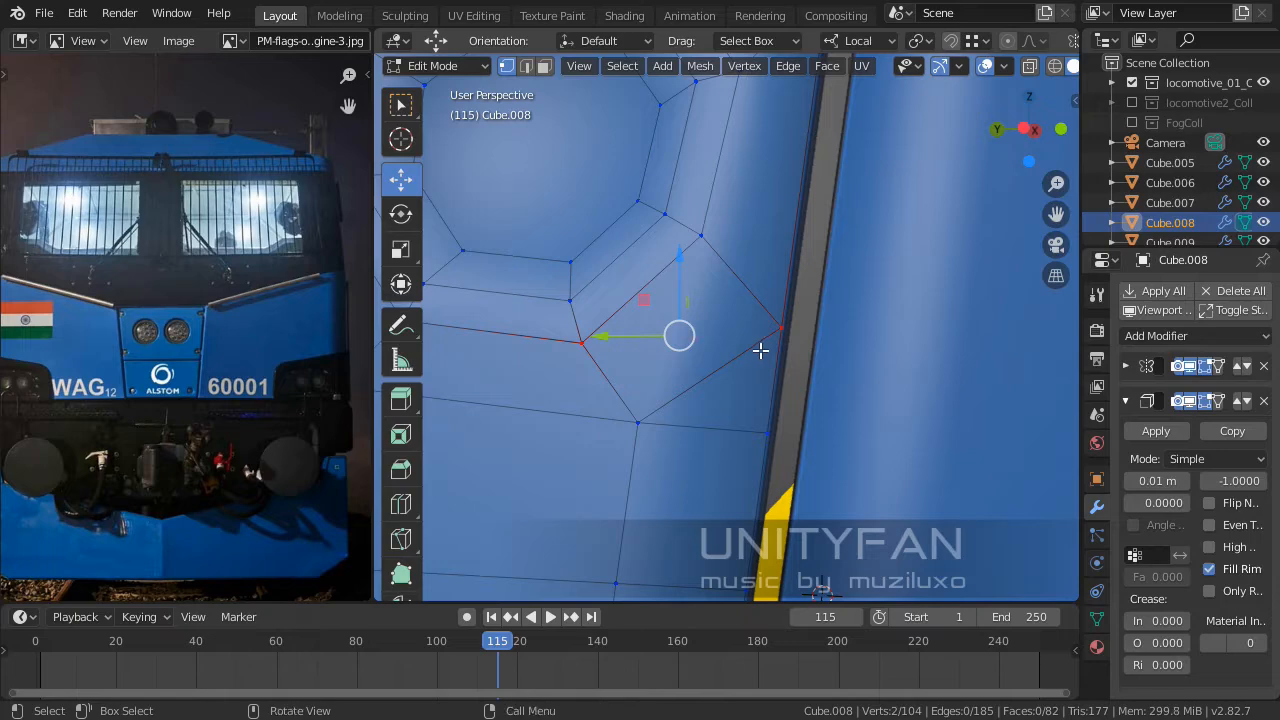
pyautogui.press('j')
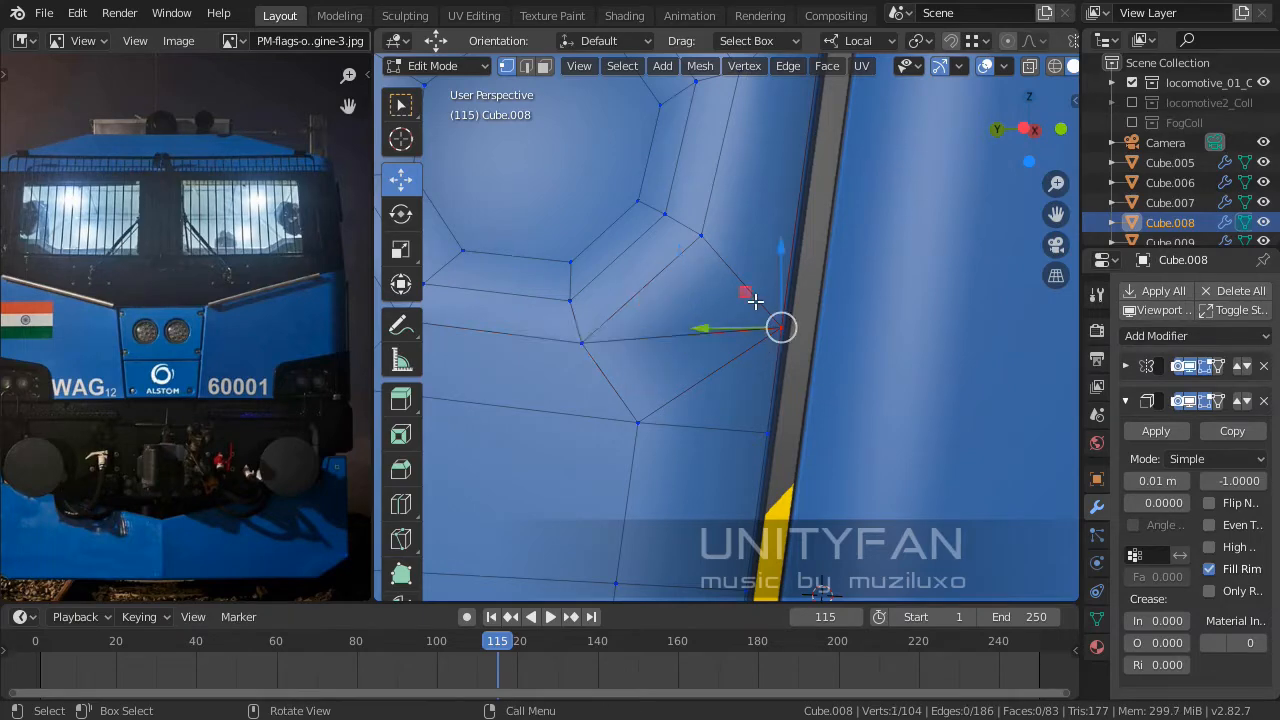
pyautogui.press('g')
pyautogui.press('y')
pyautogui.click(746, 335)
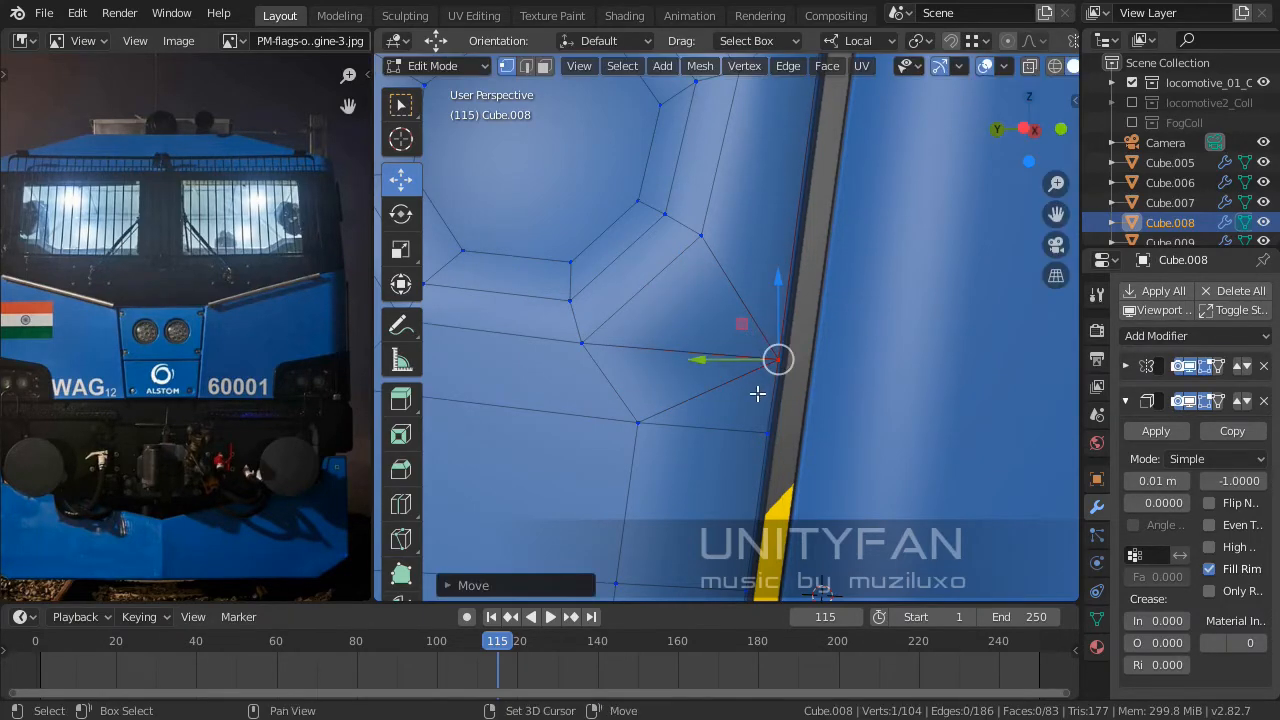
pyautogui.moveTo(757, 394); pyautogui.dragTo(763, 372, button='middle')
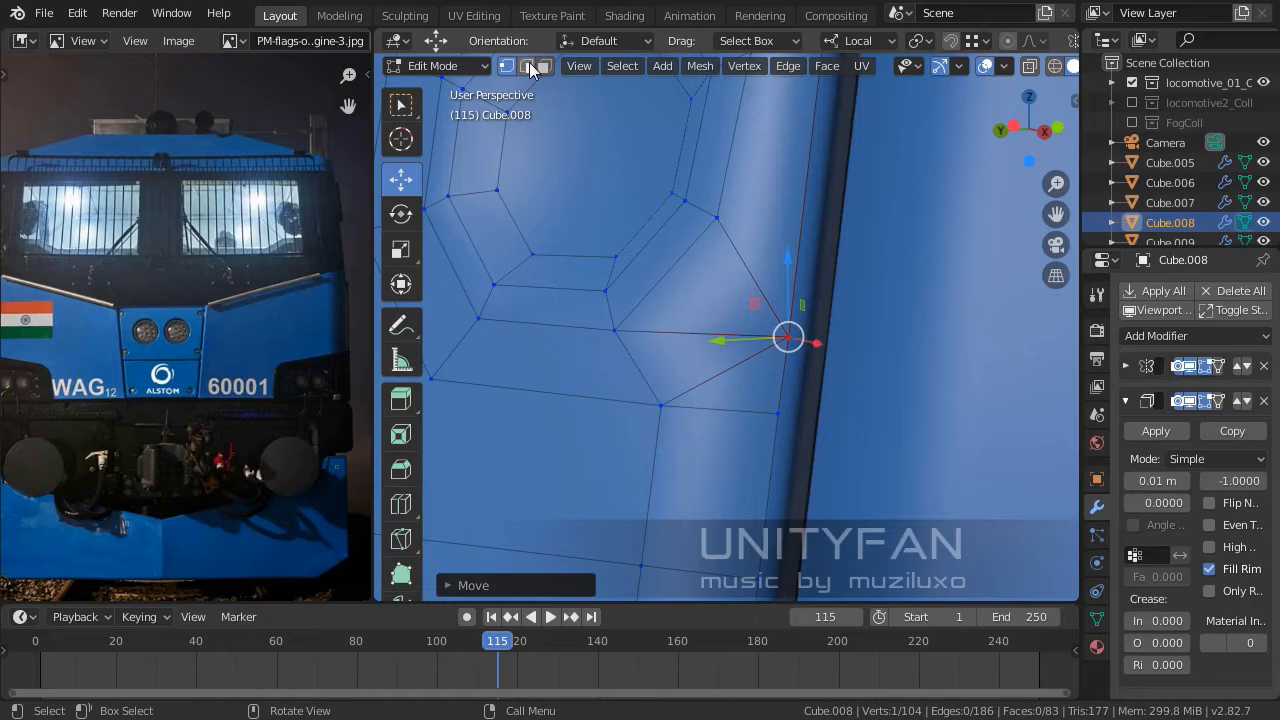
# Dissolve the diagonal edge running from the lower panel-edge vertex to the surrounding ring's lower corner.
pyautogui.click(527, 66)
pyautogui.scroll(2, 669, 306)
pyautogui.click(765, 414)
pyautogui.press('x')
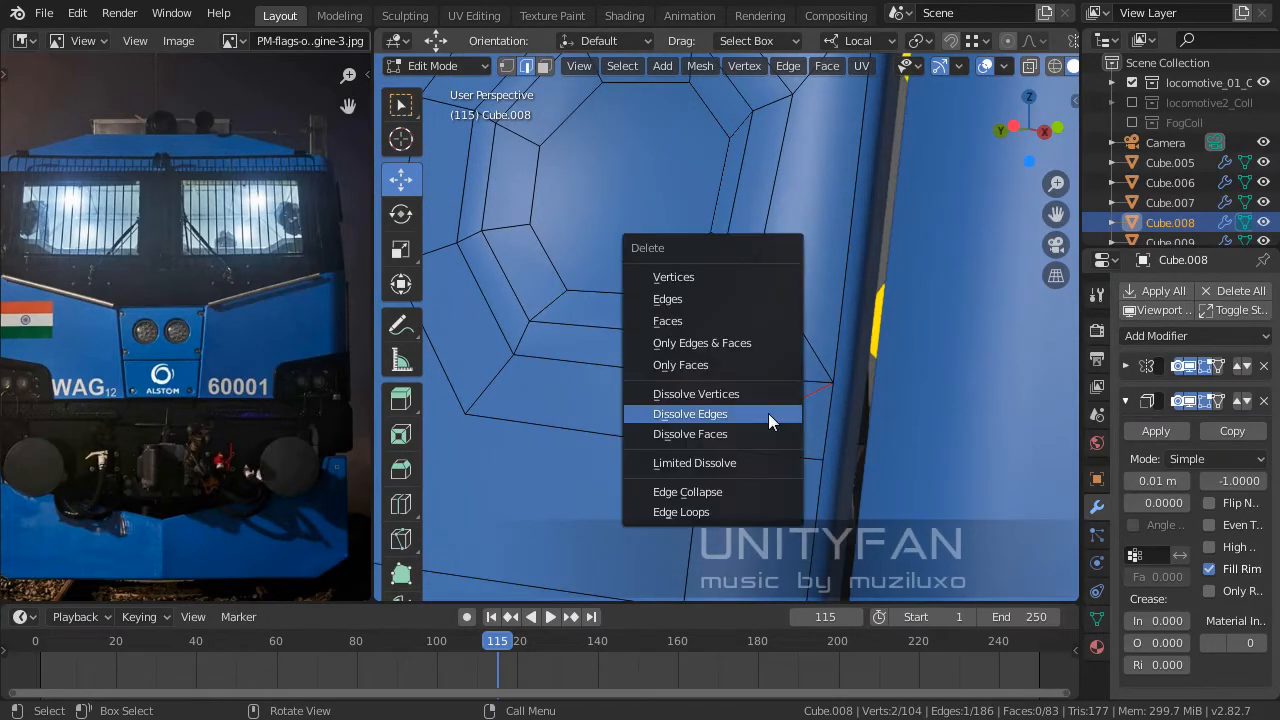
pyautogui.click(768, 413)
pyautogui.moveTo(768, 413); pyautogui.dragTo(761, 450, button='middle')
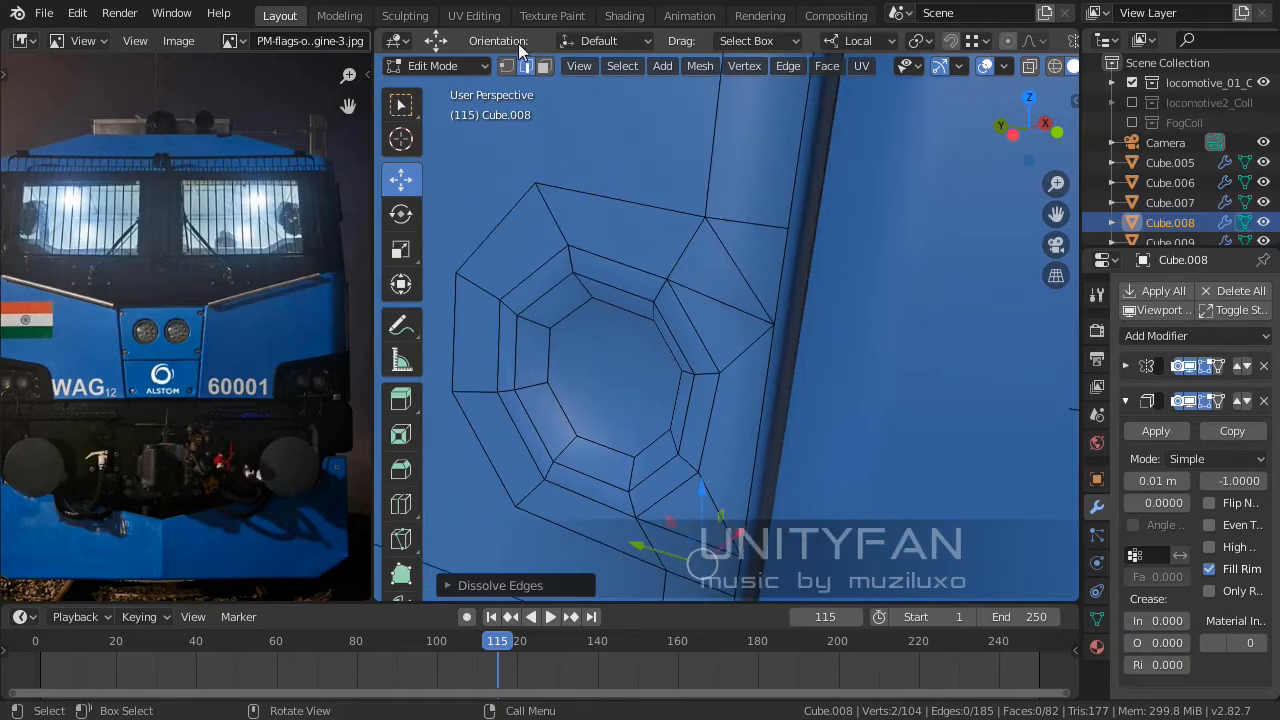
# Move the upper merged panel-edge vertex beside the bolt hole slightly upward in the YZ plane.
pyautogui.click(507, 66)
pyautogui.moveTo(740, 238); pyautogui.dragTo(803, 260, button='middle')
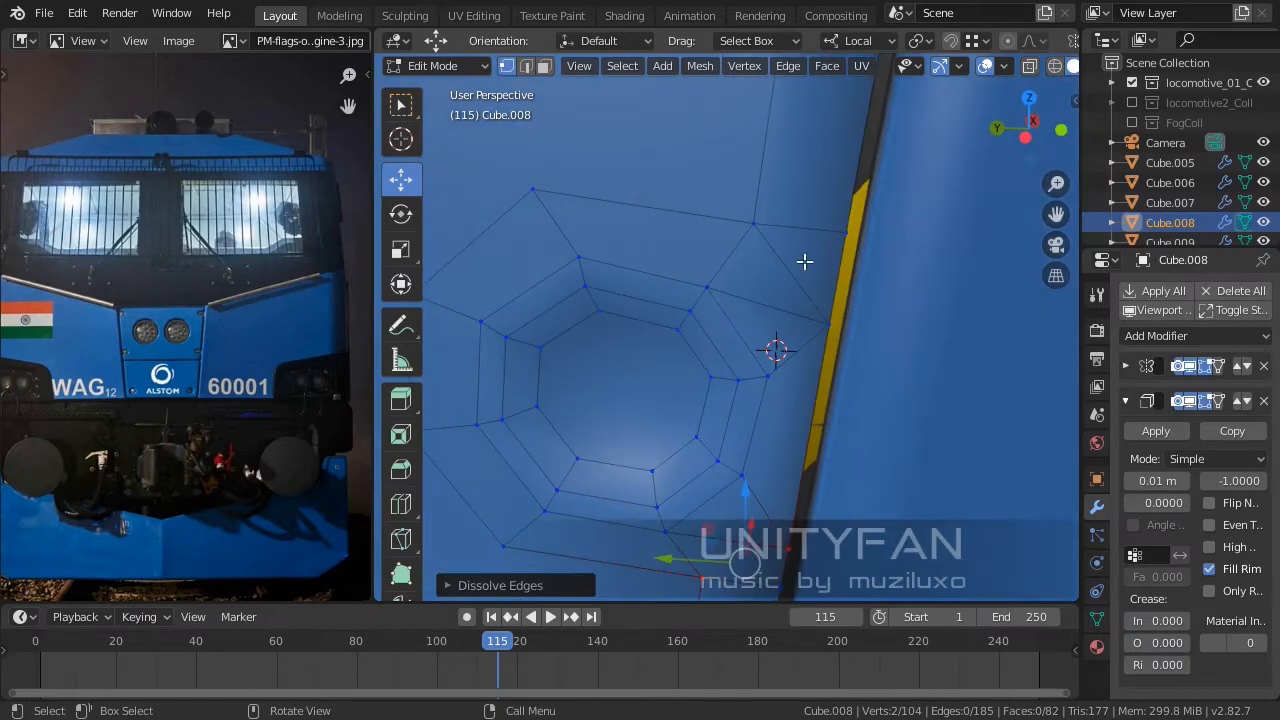
pyautogui.click(835, 317)
pyautogui.moveTo(871, 357); pyautogui.dragTo(772, 346, button='middle')
pyautogui.scroll(2, 832, 280)
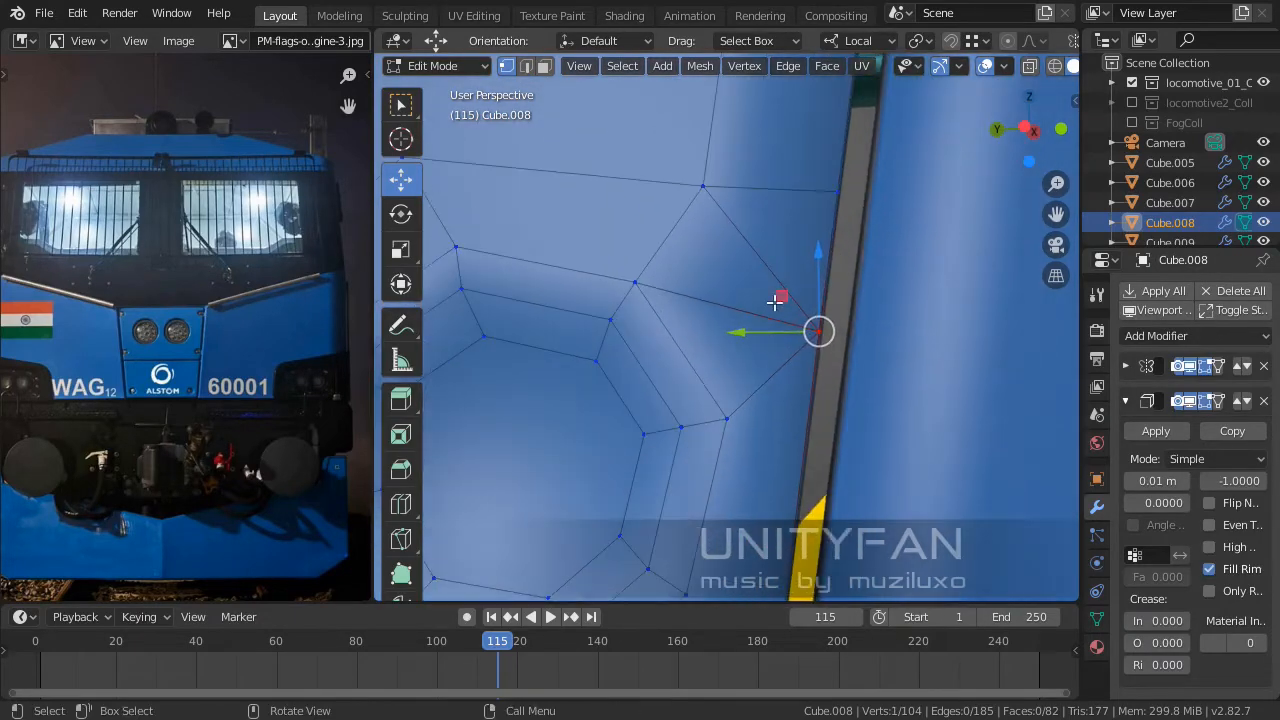
pyautogui.moveTo(781, 297); pyautogui.dragTo(788, 265)
pyautogui.scroll(-3, 788, 267)
pyautogui.moveTo(788, 268); pyautogui.dragTo(741, 271, button='middle')
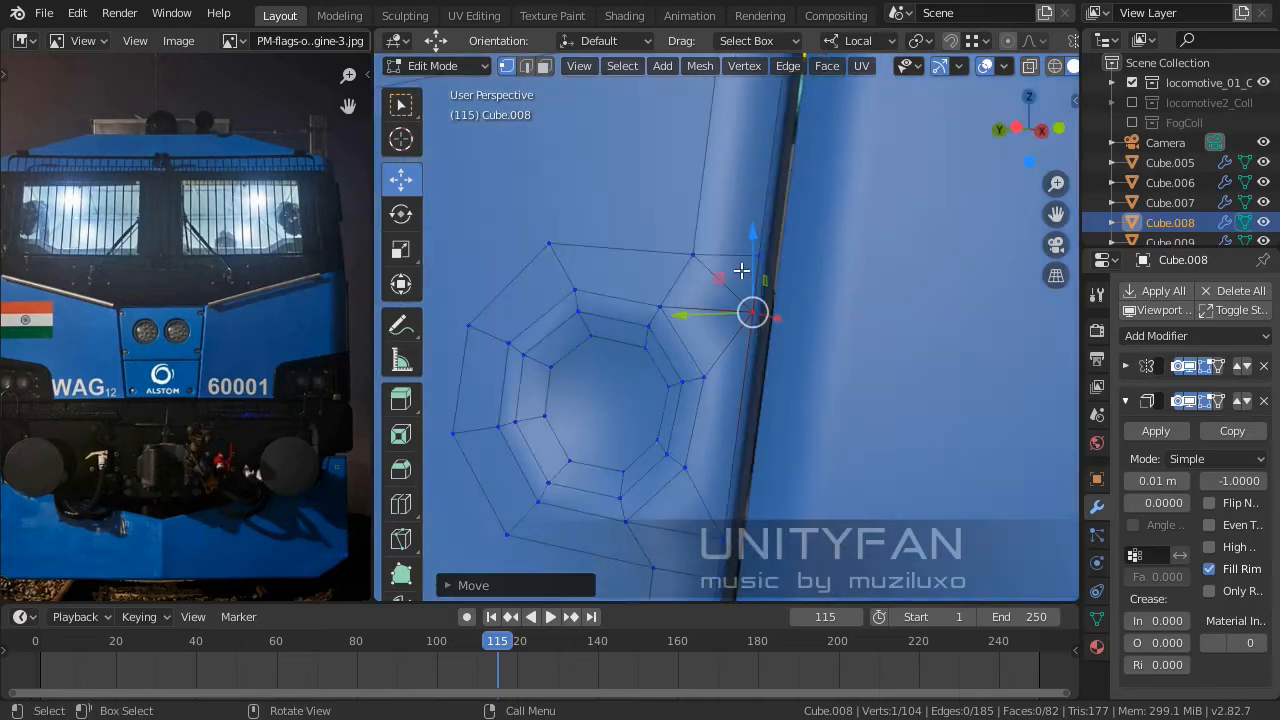
# Dissolve the diagonal edge between the upper panel-edge vertex and the surrounding ring's upper corner.
pyautogui.click(526, 68)
pyautogui.click(718, 272)
pyautogui.press('x')
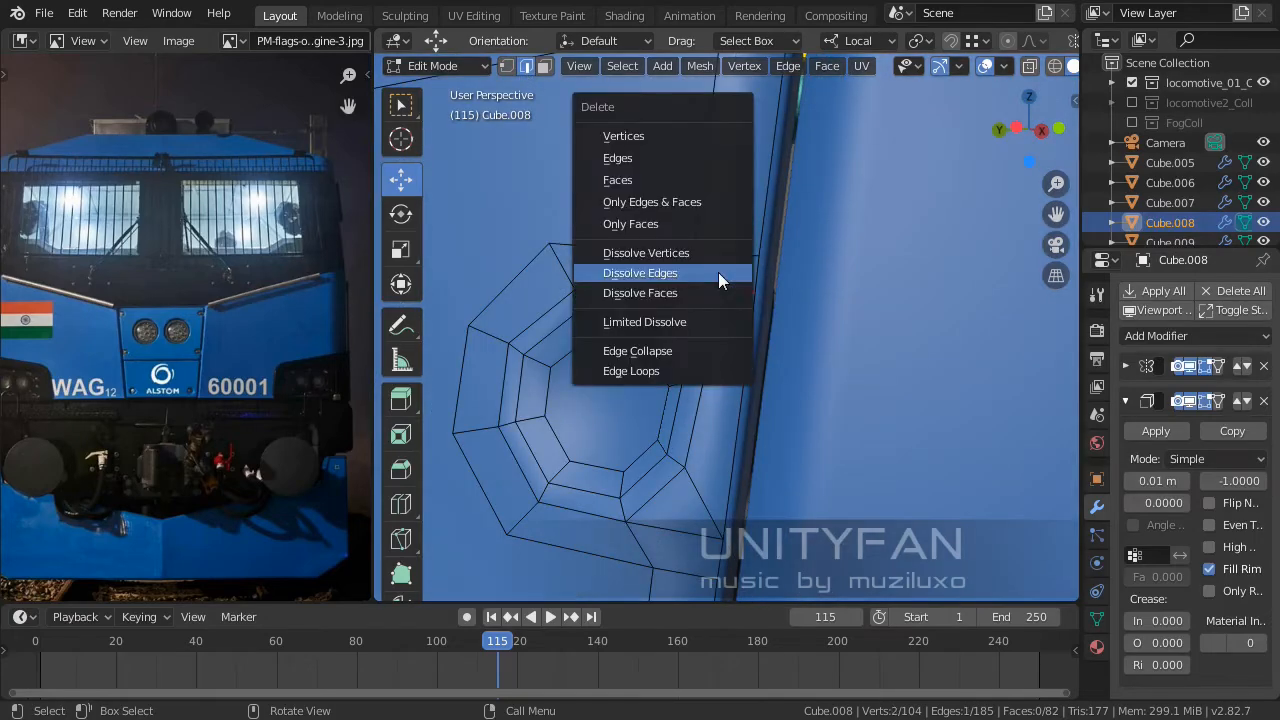
pyautogui.click(718, 272)
pyautogui.moveTo(718, 272); pyautogui.dragTo(781, 333, button='middle')
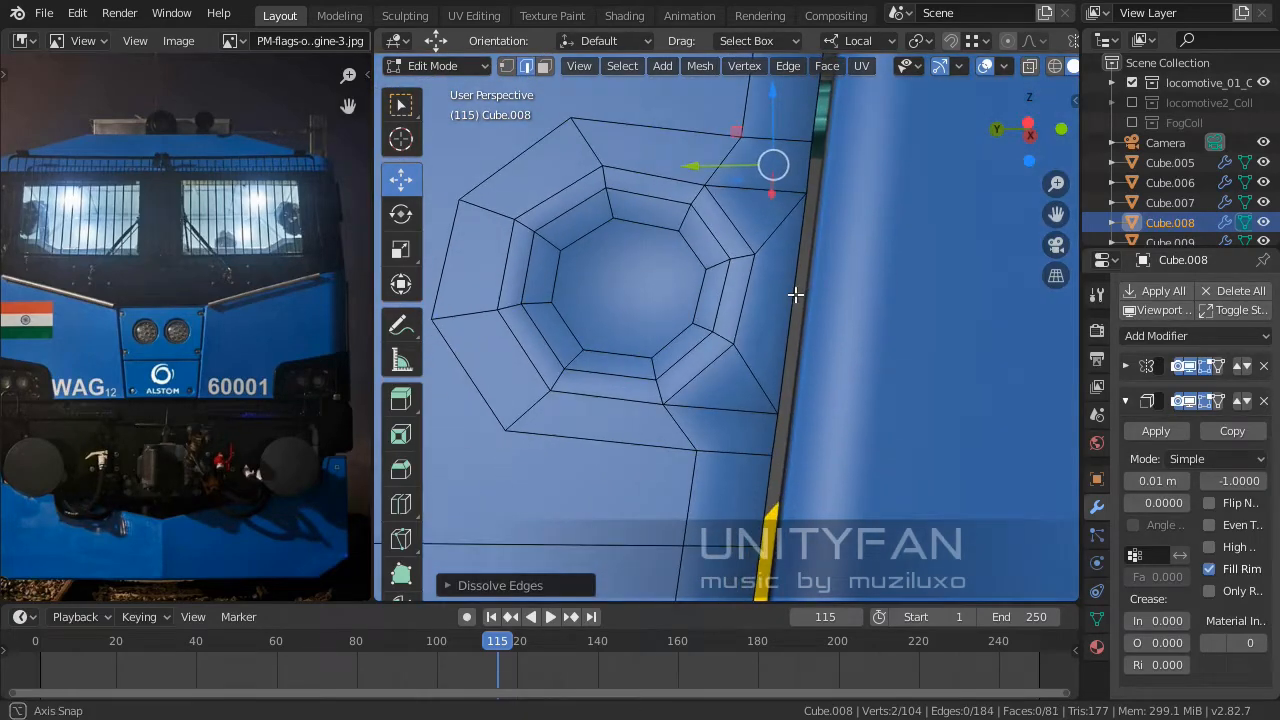
# Cut an edge from the upper vertex of the hole rim's panel-edge side straight across to the panel edge.
pyautogui.scroll(2, 781, 333)
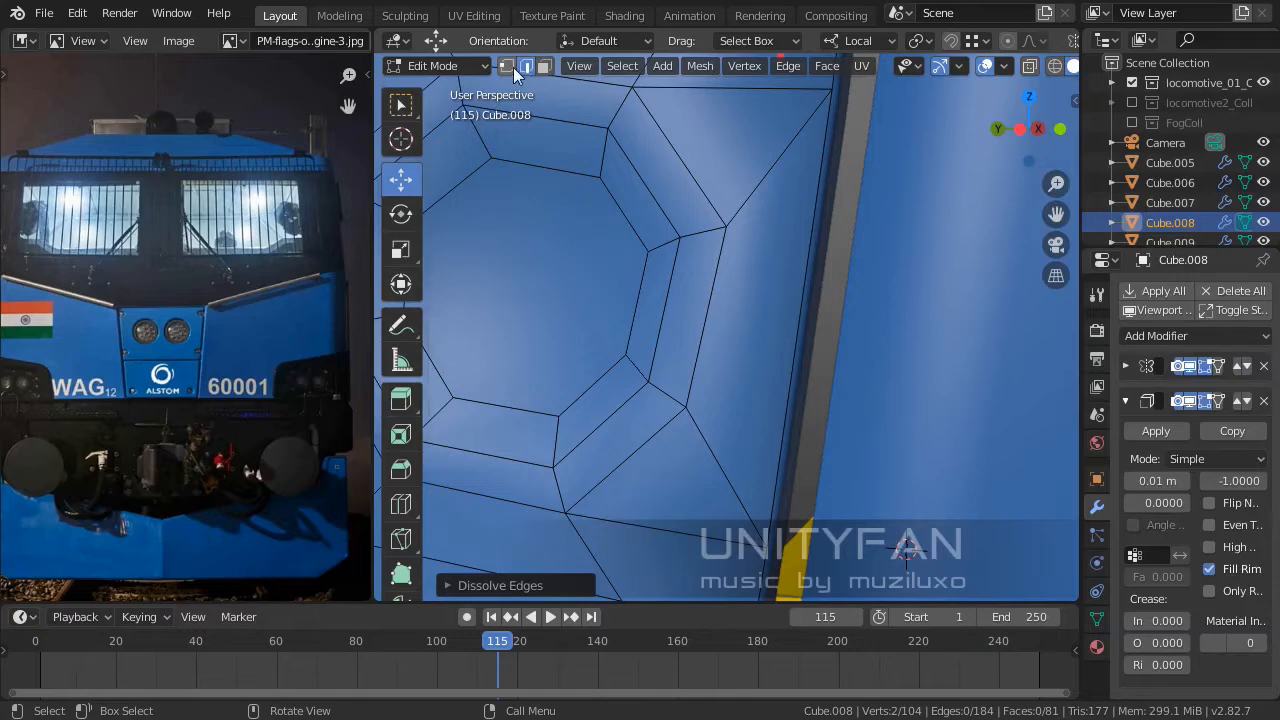
pyautogui.keyDown('shift'); pyautogui.moveTo(680, 232); pyautogui.dragTo(684, 303, button='middle'); pyautogui.keyUp('shift')
pyautogui.press('k')
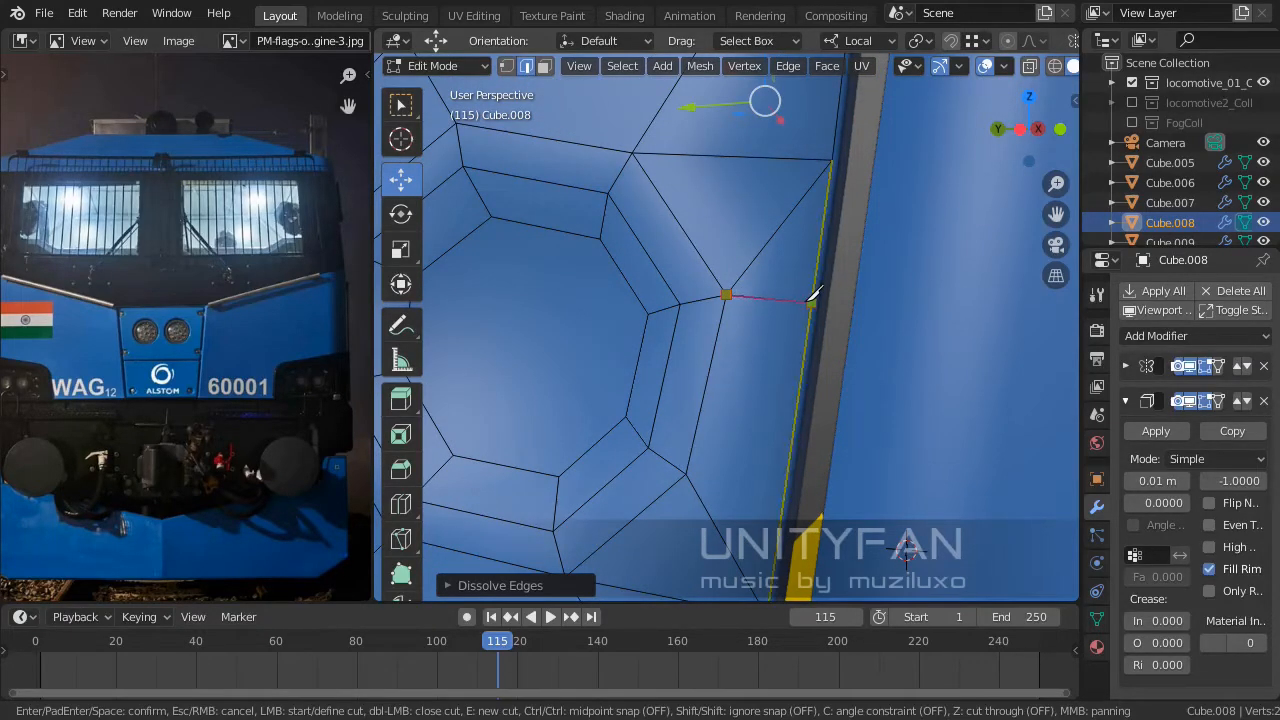
pyautogui.press('Return')
pyautogui.keyDown('shift'); pyautogui.moveTo(736, 375); pyautogui.dragTo(736, 276, button='middle'); pyautogui.keyUp('shift')
pyautogui.scroll(1, 721, 321)
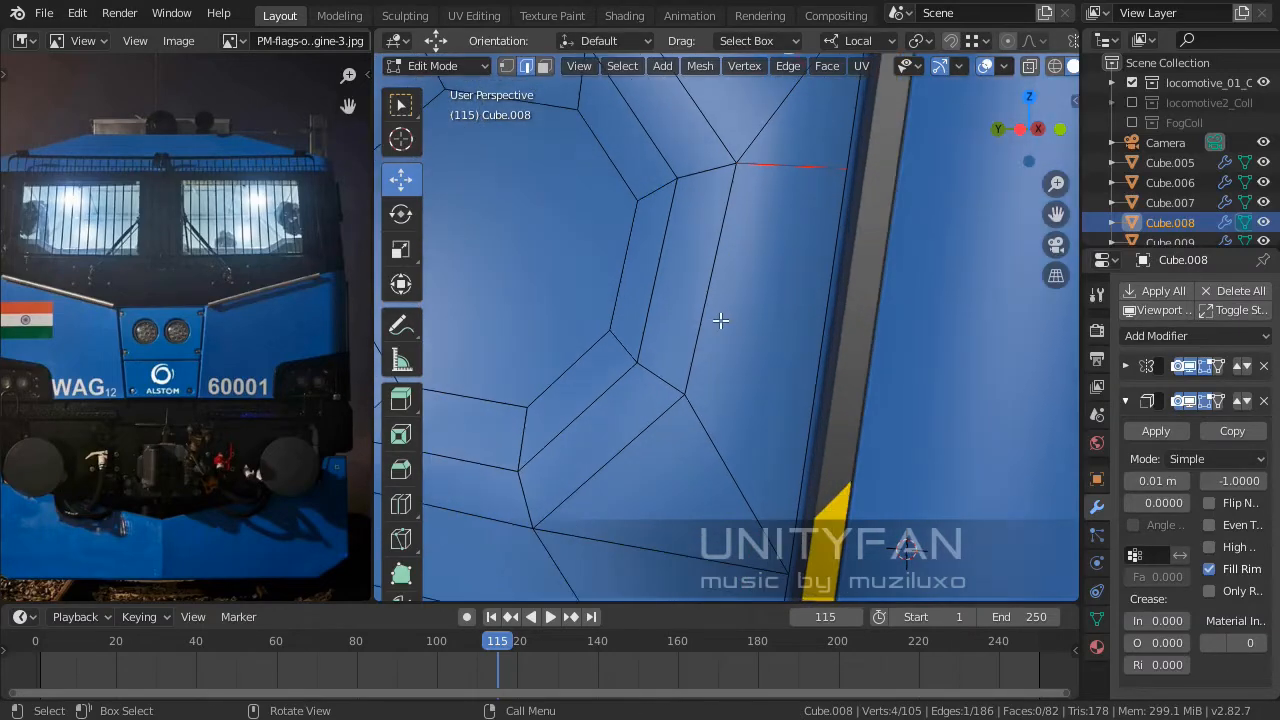
# Cut a second edge from the lower vertex of the hole rim's panel-edge side across to the panel edge.
pyautogui.press('k')
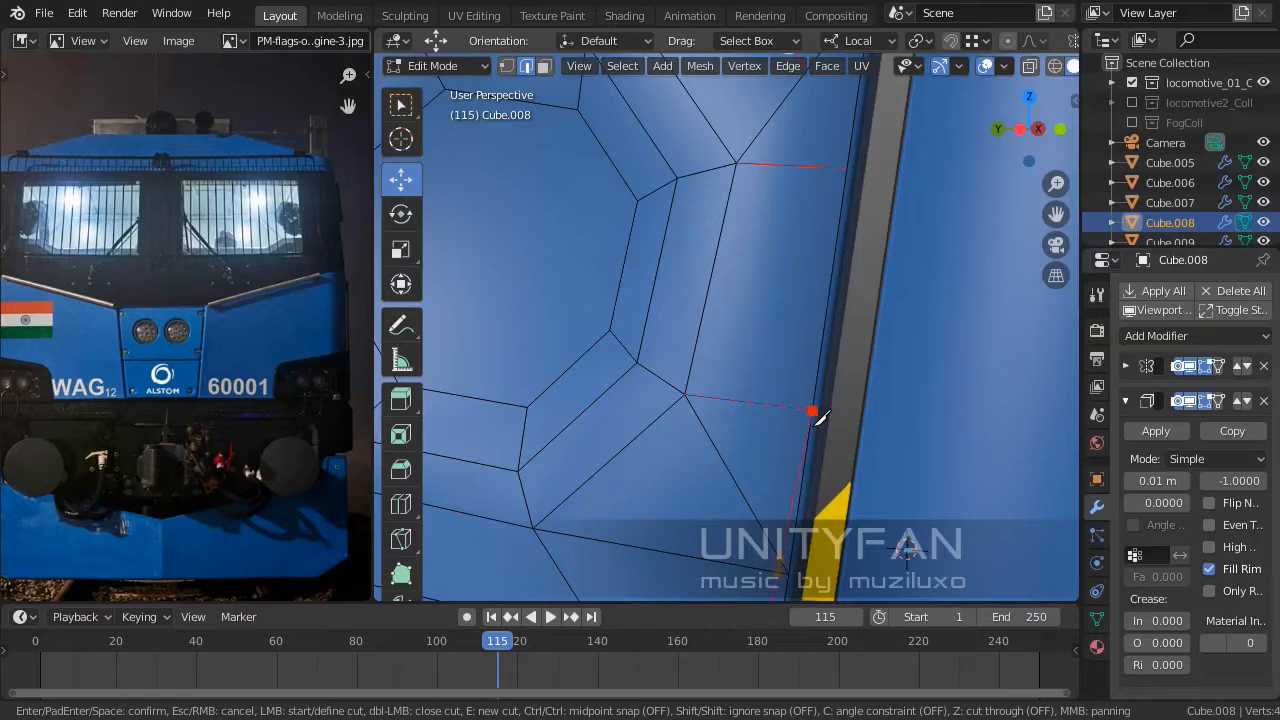
pyautogui.press('Return')
pyautogui.scroll(-3, 811, 426)
pyautogui.moveTo(756, 347); pyautogui.dragTo(794, 416, button='middle')
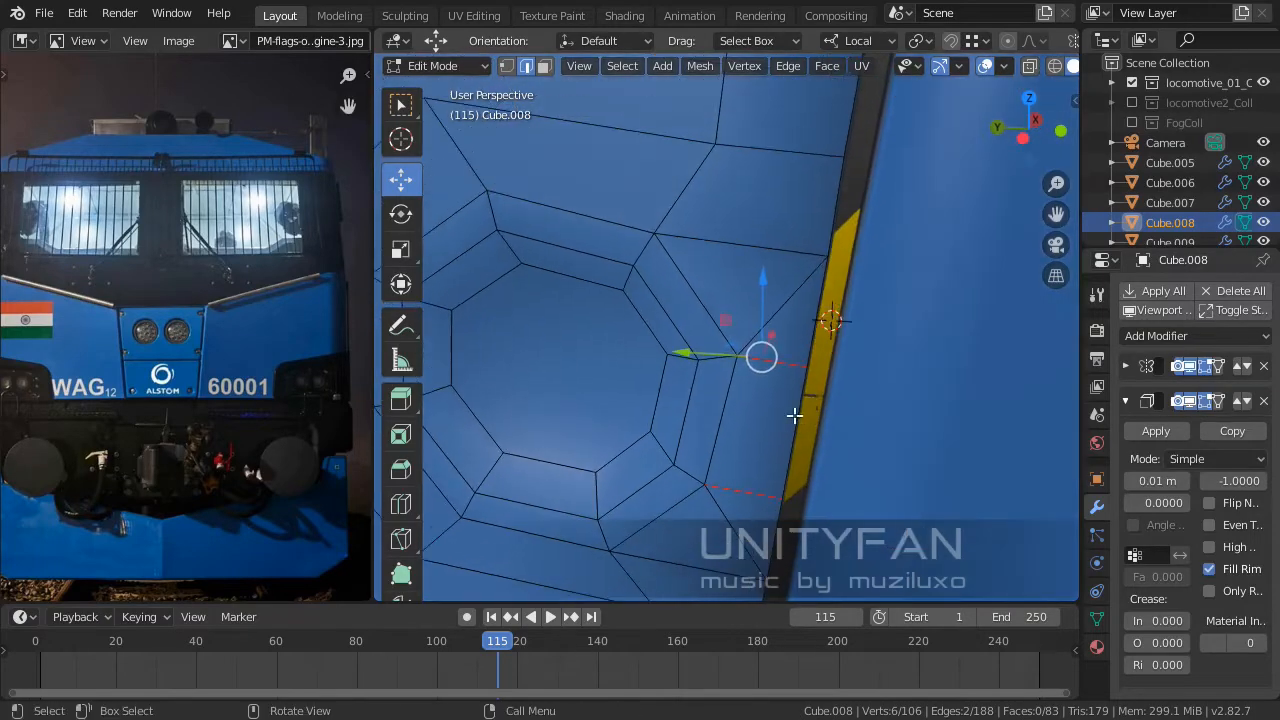
# Dissolve the two remaining diagonal edges between the hole's outer rim and the panel edge, above and below the new cuts.
pyautogui.scroll(2, 800, 390)
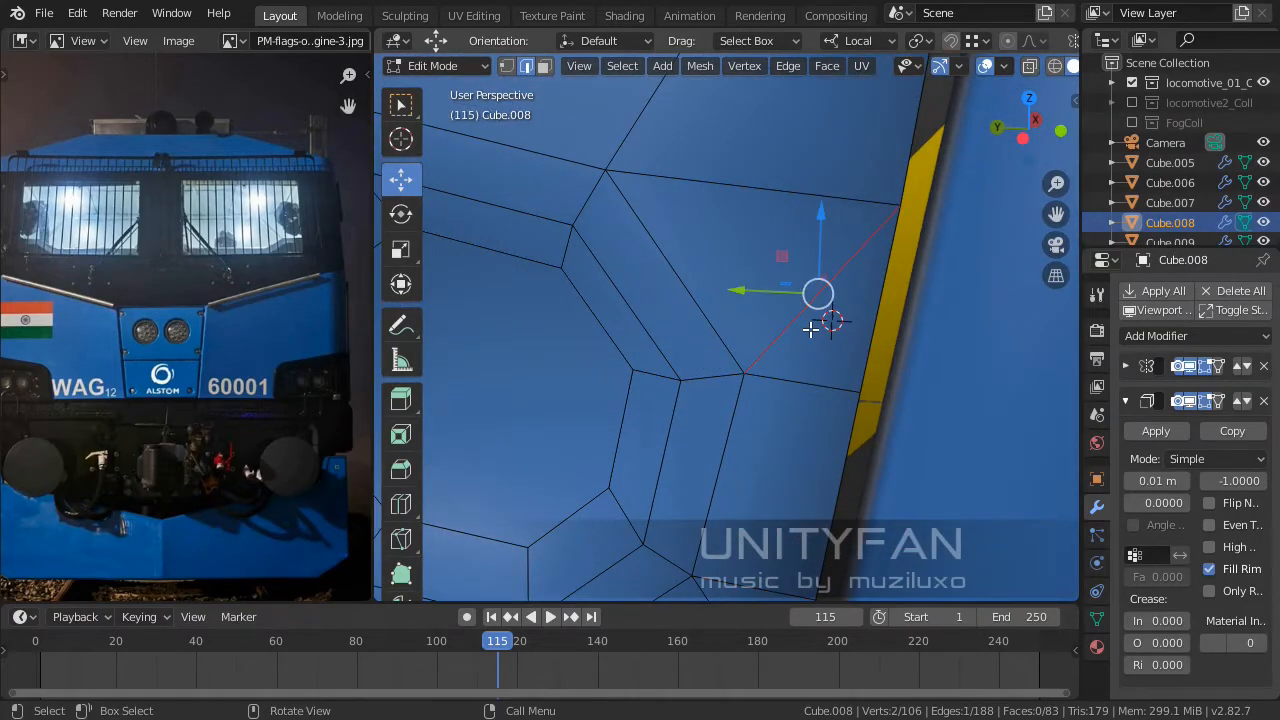
pyautogui.press('x')
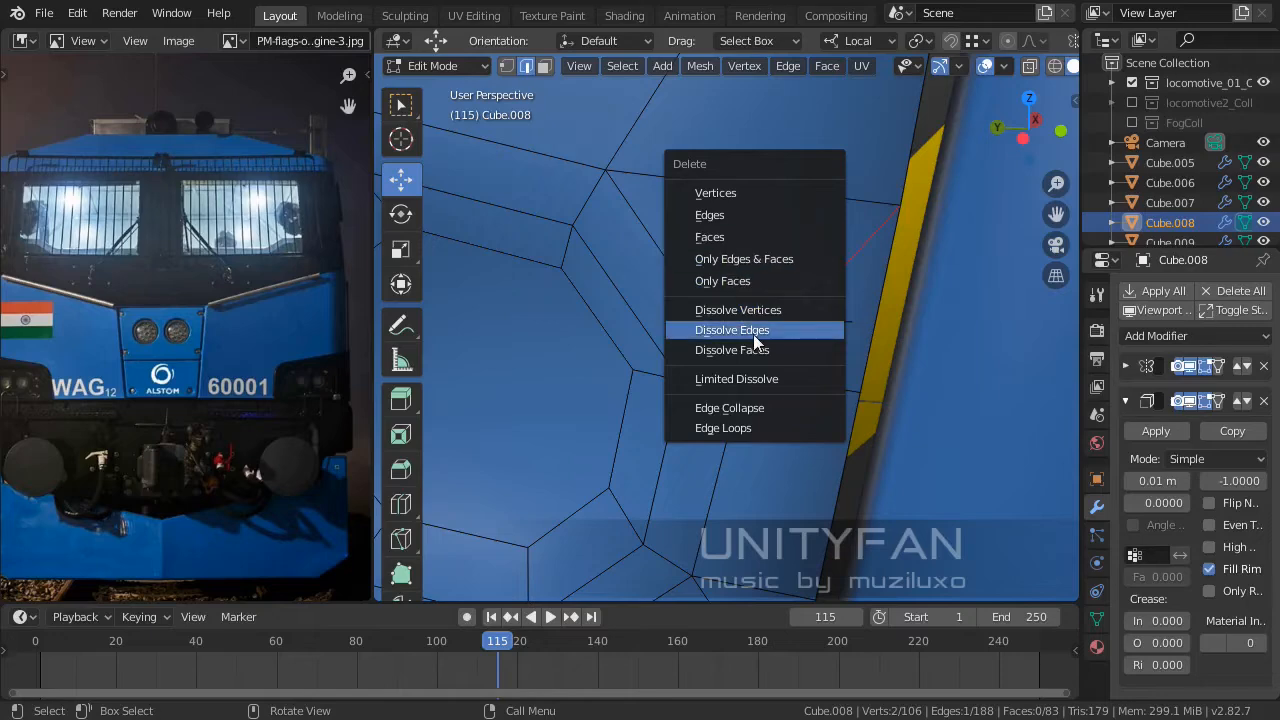
pyautogui.click(753, 334)
pyautogui.moveTo(754, 334); pyautogui.dragTo(780, 386, button='middle')
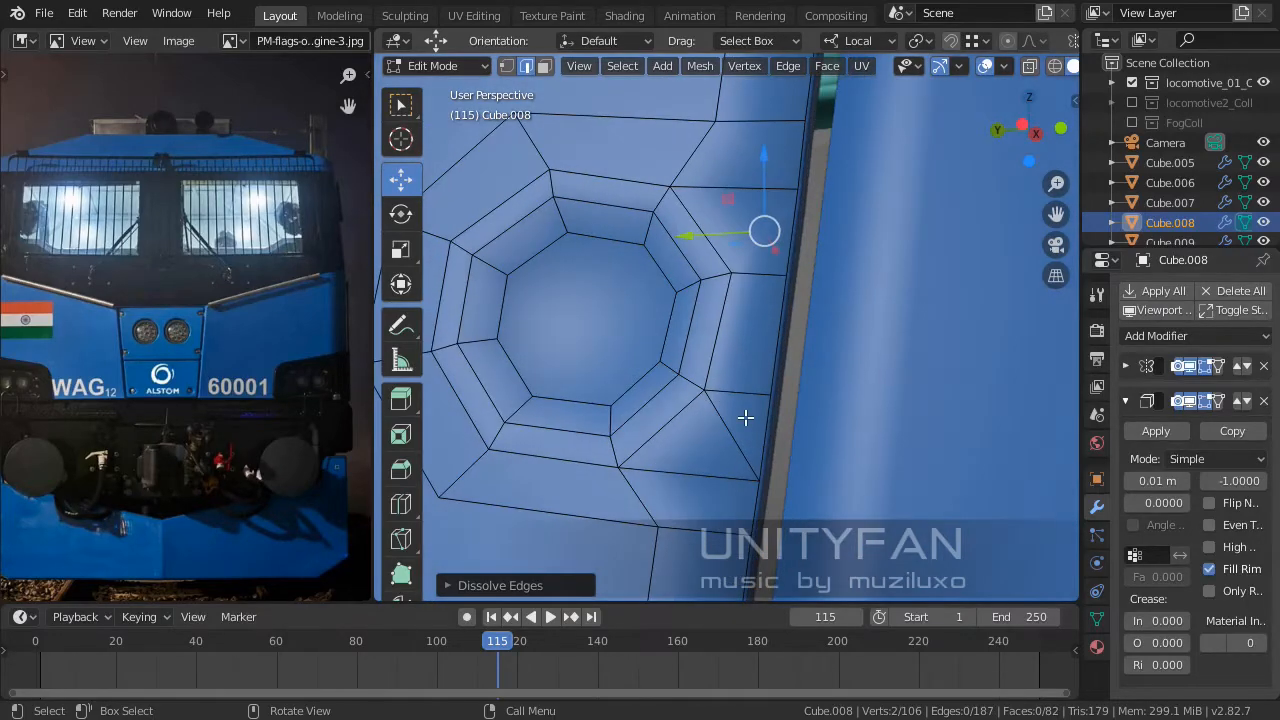
pyautogui.press('x')
pyautogui.click(730, 433)
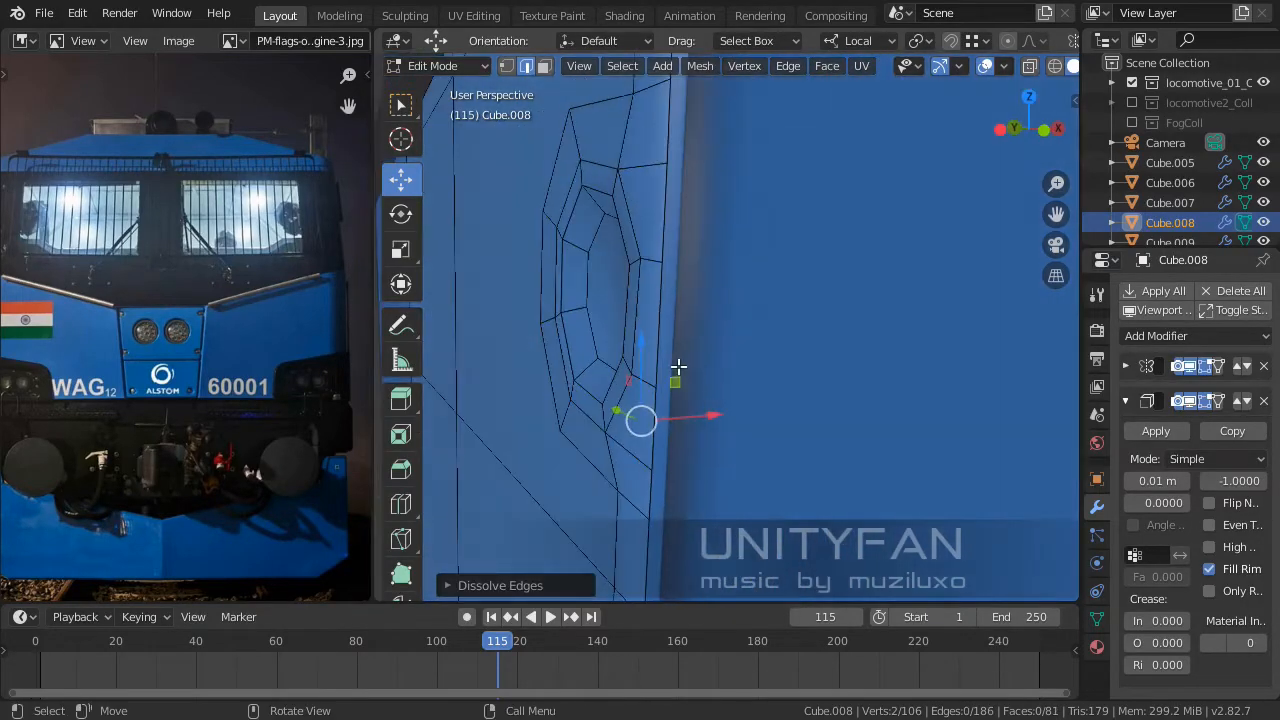
# Move the faces between the bolt hole's side and the panel edge along the X axis.
pyautogui.click(544, 66)
pyautogui.click(757, 344)
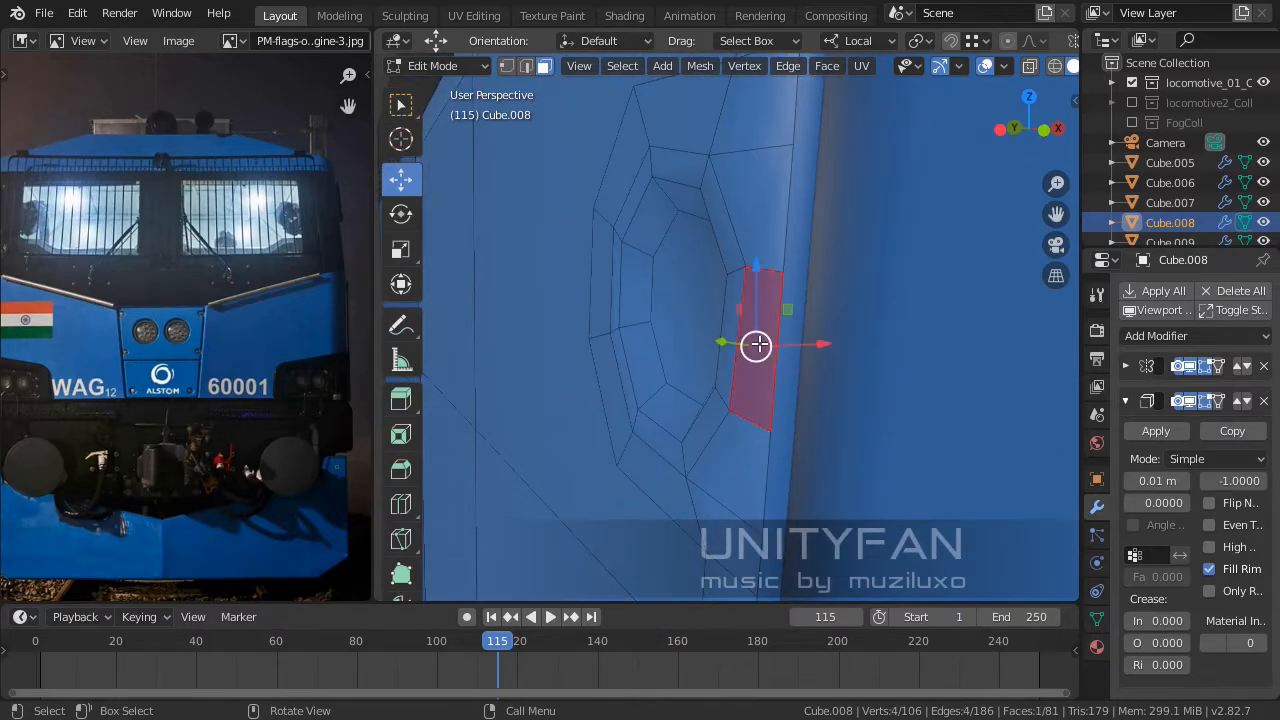
pyautogui.moveTo(757, 344); pyautogui.dragTo(806, 333, button='middle')
pyautogui.press('g')
pyautogui.press('x')
pyautogui.press('x')
pyautogui.click(781, 353)
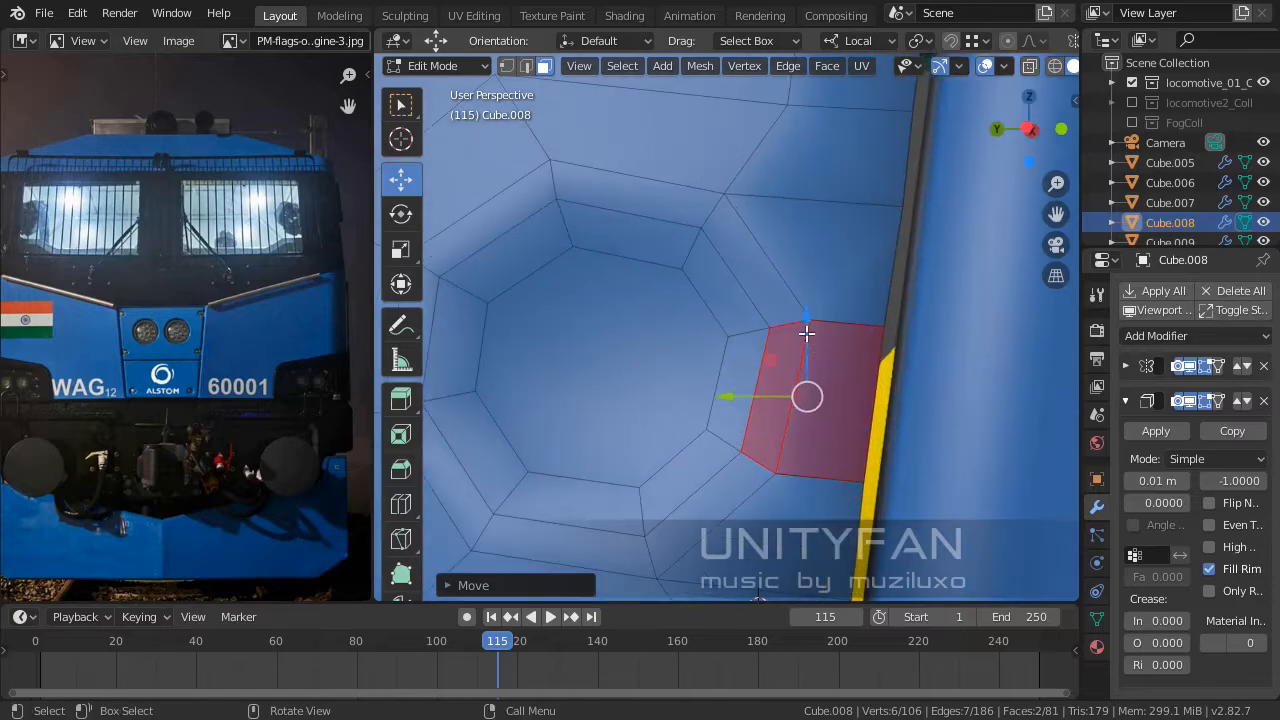
pyautogui.moveTo(815, 284); pyautogui.dragTo(657, 235, button='middle')
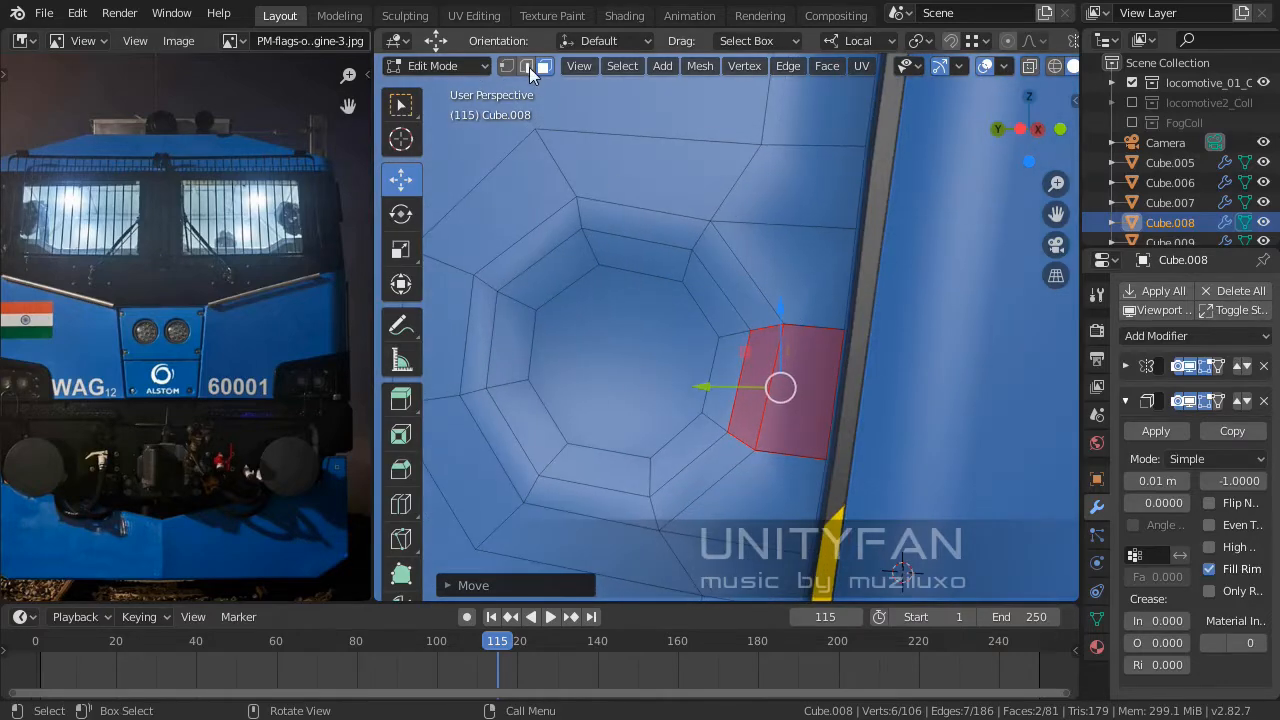
# Move the upper cross edge between the hole's rim and the panel edge up along the Z axis.
pyautogui.click(529, 68)
pyautogui.click(816, 321)
pyautogui.moveTo(812, 273); pyautogui.dragTo(813, 221)
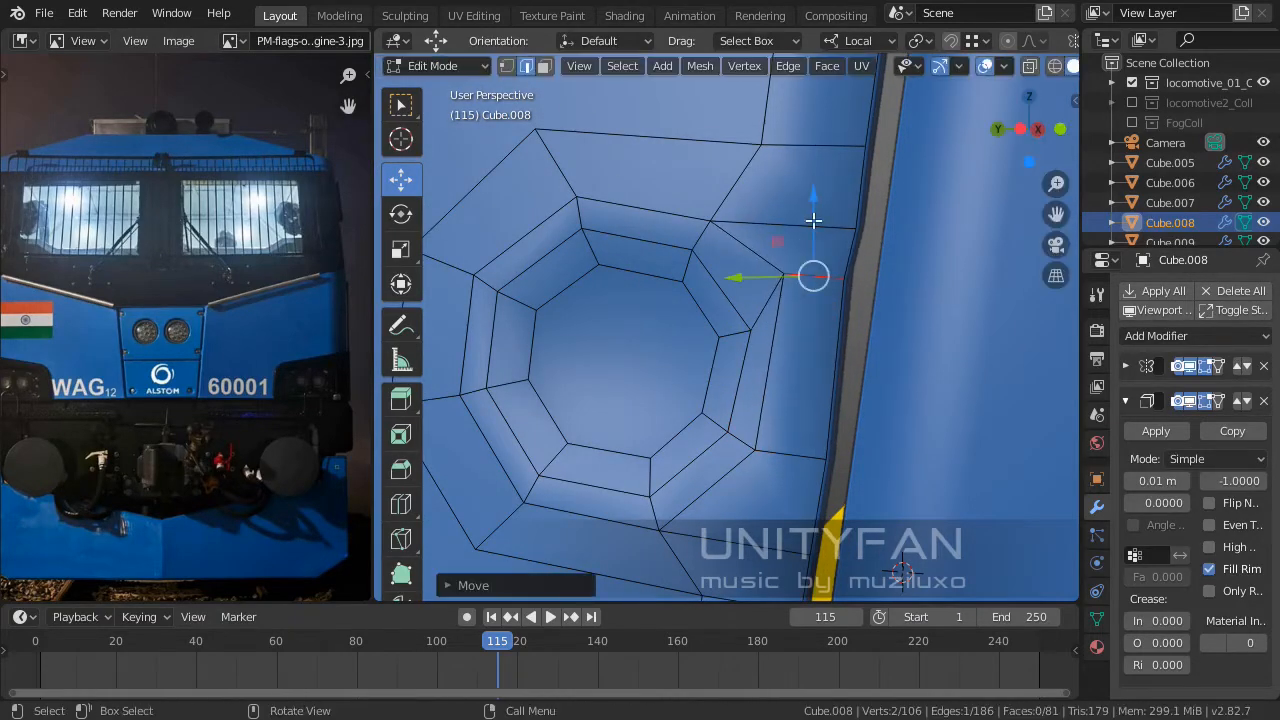
# Move the lower cross edge between the rim and the panel edge down along Z and slightly toward the hole along Y.
pyautogui.click(805, 453)
pyautogui.moveTo(805, 453); pyautogui.dragTo(812, 388, button='middle')
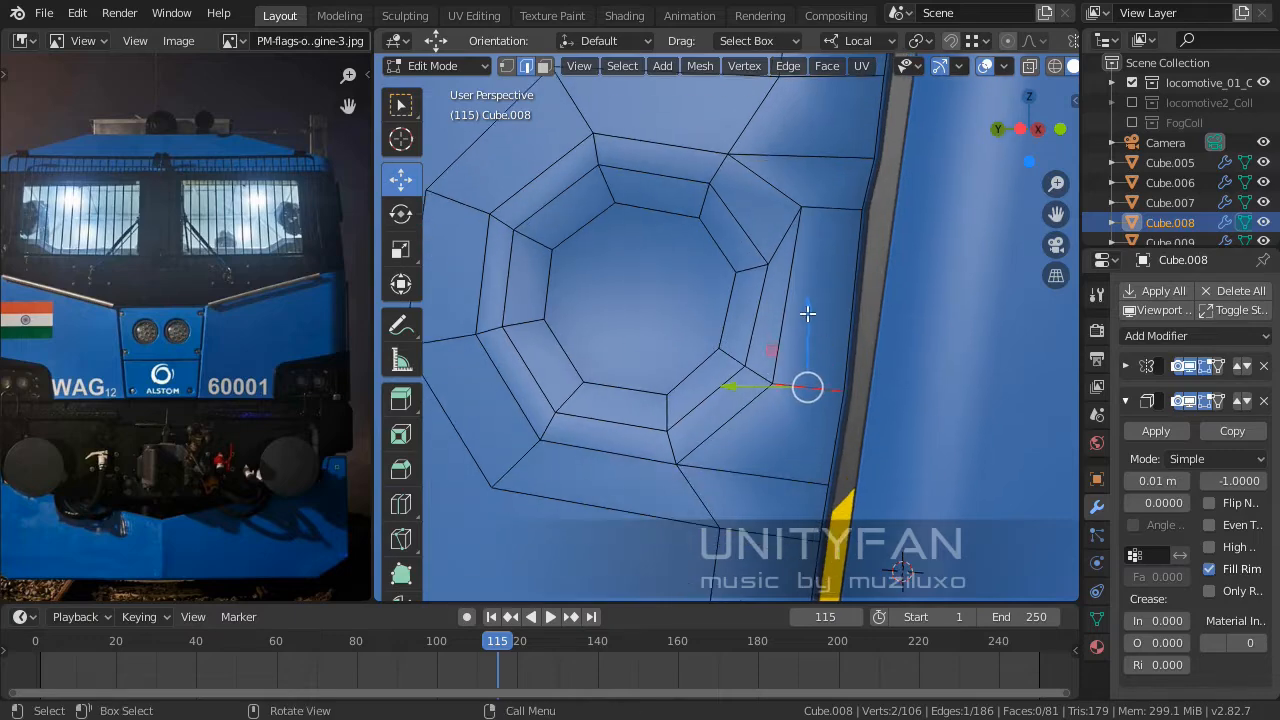
pyautogui.moveTo(808, 312); pyautogui.dragTo(805, 370)
pyautogui.moveTo(808, 374); pyautogui.dragTo(790, 322, button='middle')
pyautogui.scroll(2, 790, 322)
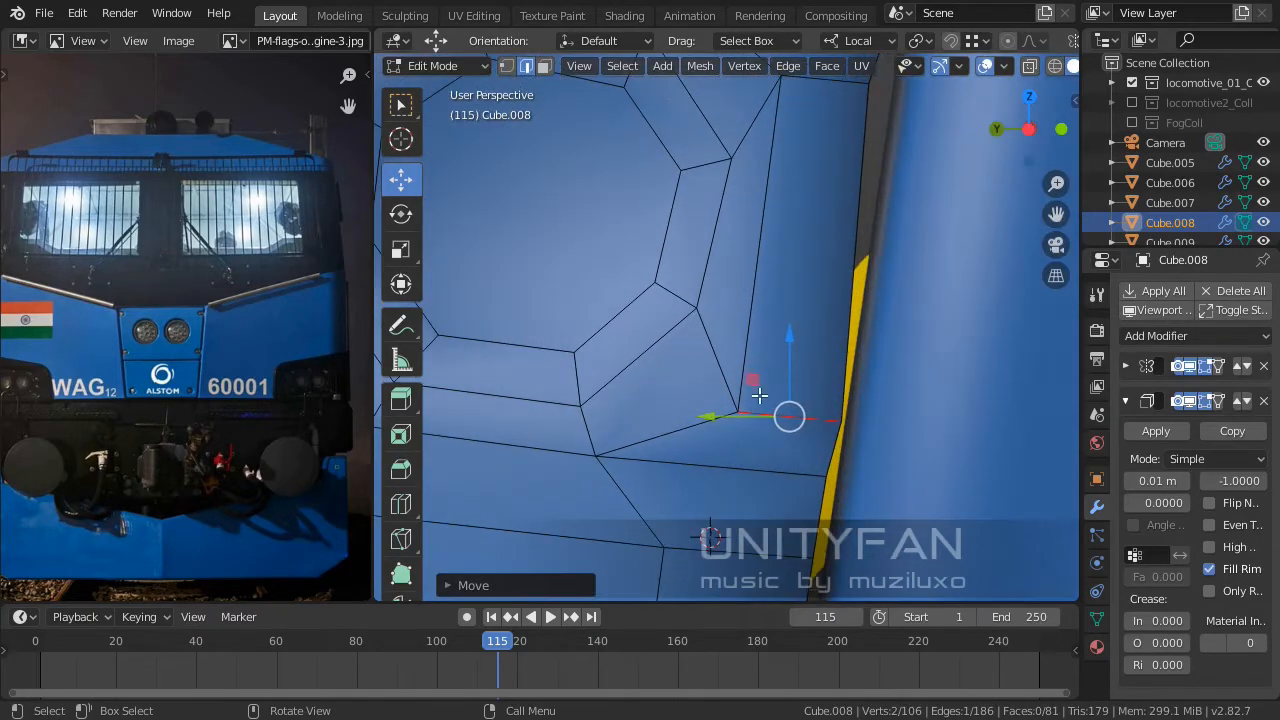
pyautogui.moveTo(719, 418); pyautogui.dragTo(705, 417)
pyautogui.keyDown('shift'); pyautogui.moveTo(817, 303); pyautogui.dragTo(795, 455, button='middle'); pyautogui.keyUp('shift')
pyautogui.moveTo(745, 395); pyautogui.dragTo(696, 396, button='middle')
# Scale up the hole's middle-rim edge on the side facing the panel edge.
pyautogui.click(683, 389)
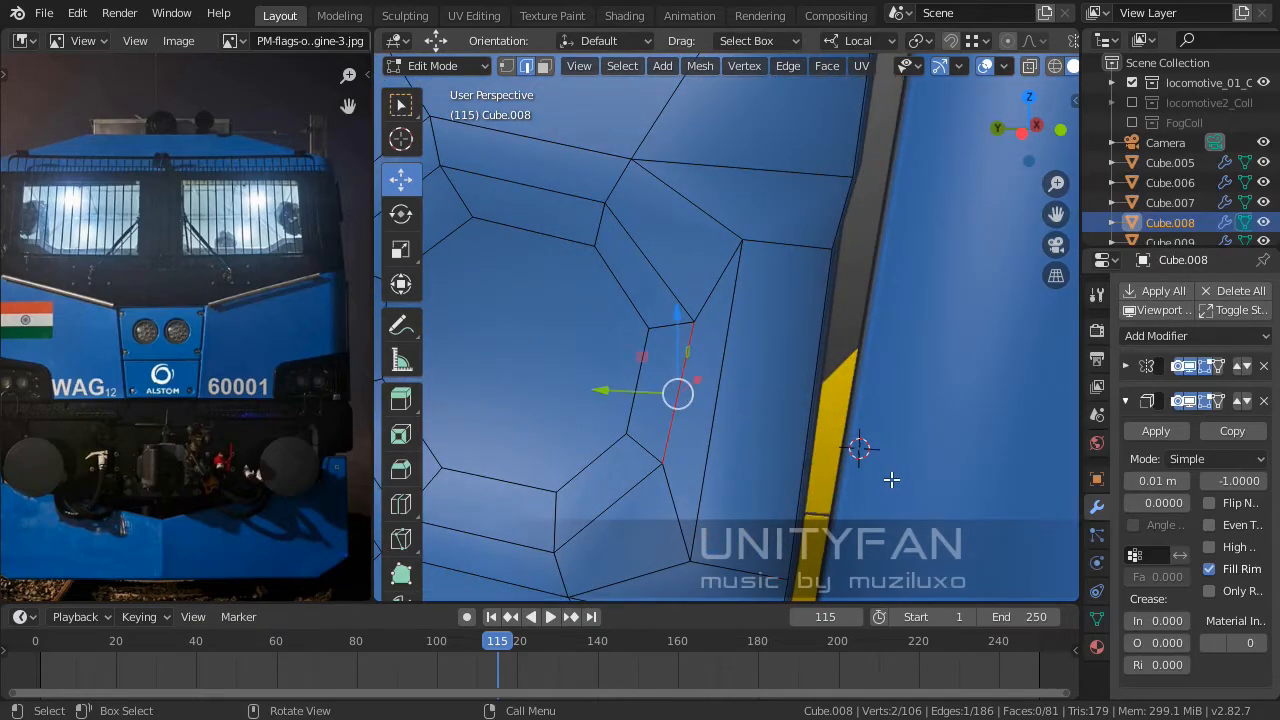
pyautogui.press('s')
pyautogui.click(977, 458)
pyautogui.scroll(-3, 808, 409)
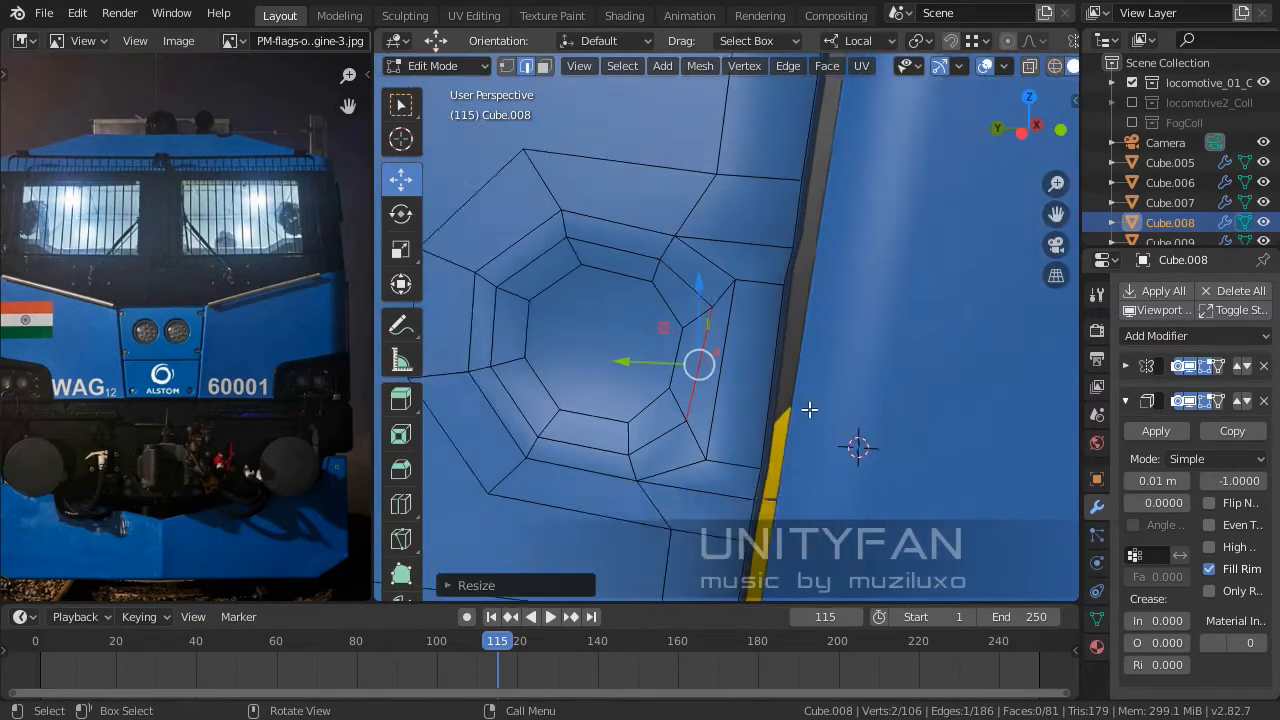
# Switch to Object Mode and examine the shading around the upper bolt hole on the panel.
pyautogui.moveTo(808, 409); pyautogui.dragTo(783, 443, button='middle')
pyautogui.scroll(-2, 690, 395)
pyautogui.moveTo(690, 395); pyautogui.dragTo(729, 451, button='middle')
pyautogui.press('Tab')
pyautogui.scroll(-2, 803, 410)
pyautogui.scroll(5, 722, 412)
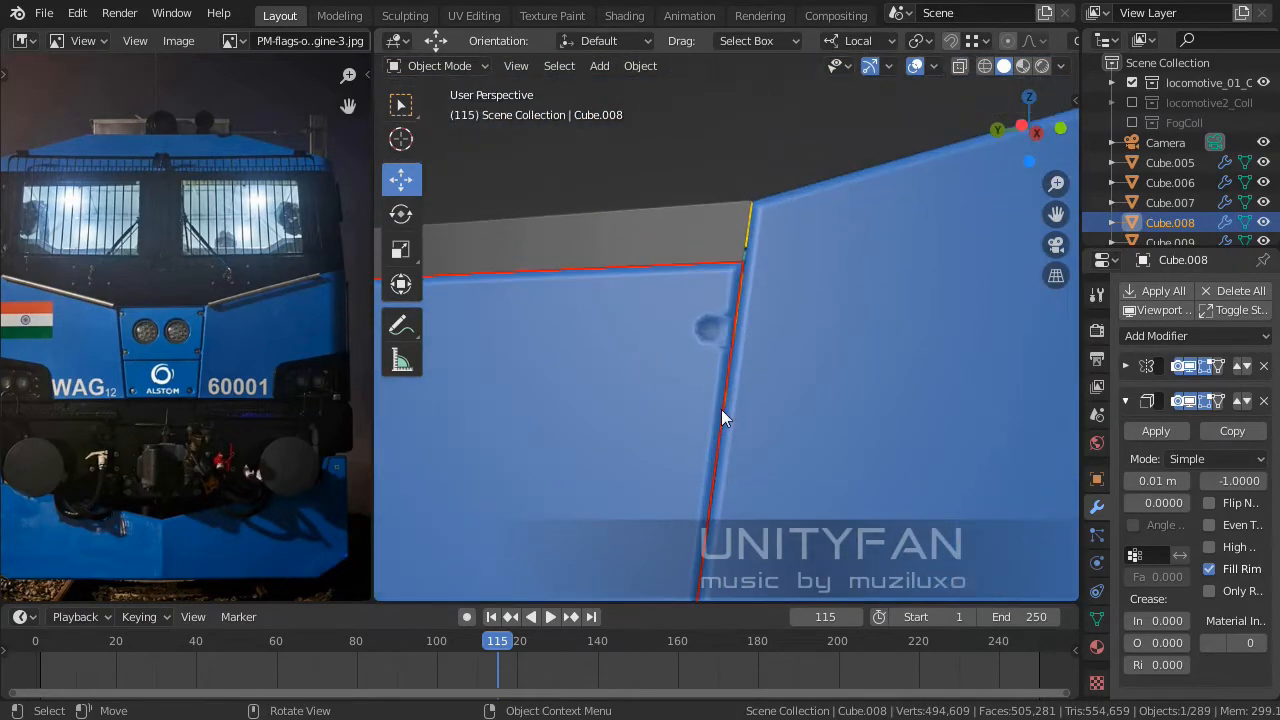
# In Edit Mode, move the lower cross edge between the hole's rim and the panel edge along the local Z axis.
pyautogui.moveTo(780, 173); pyautogui.dragTo(729, 354, button='middle')
pyautogui.press('Tab')
pyautogui.scroll(2, 729, 354)
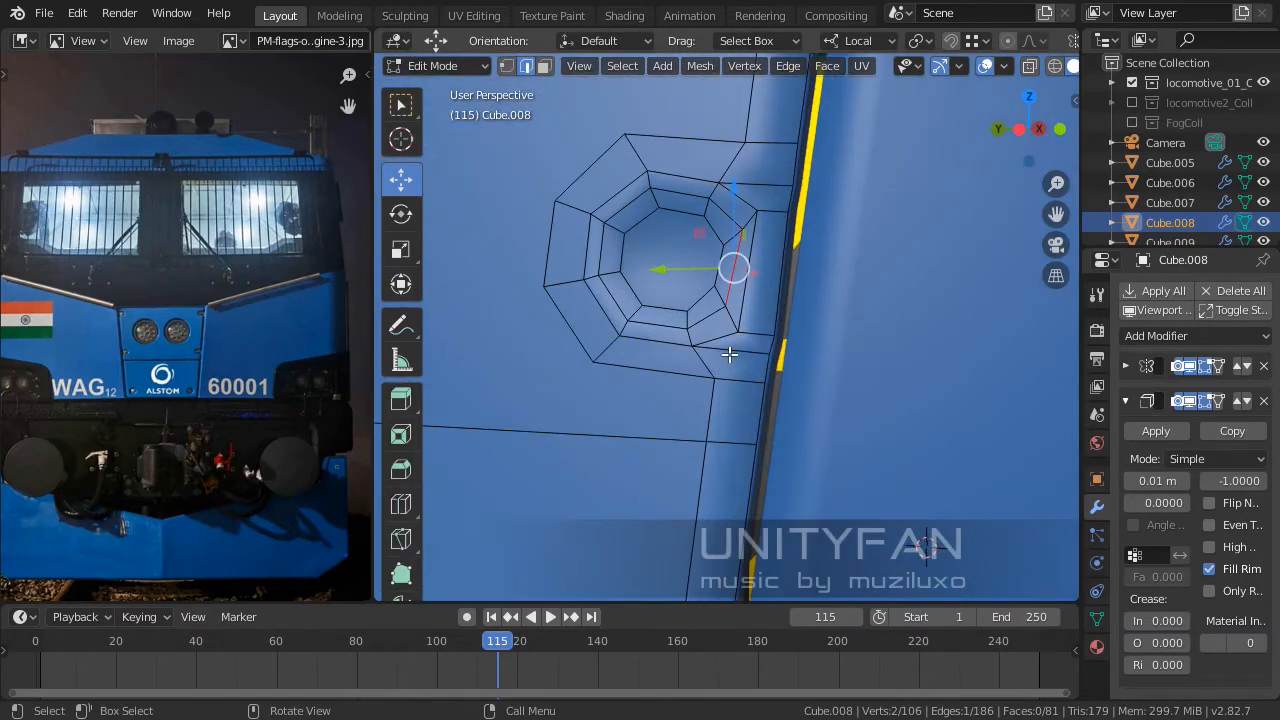
pyautogui.scroll(3, 762, 330)
pyautogui.press('g')
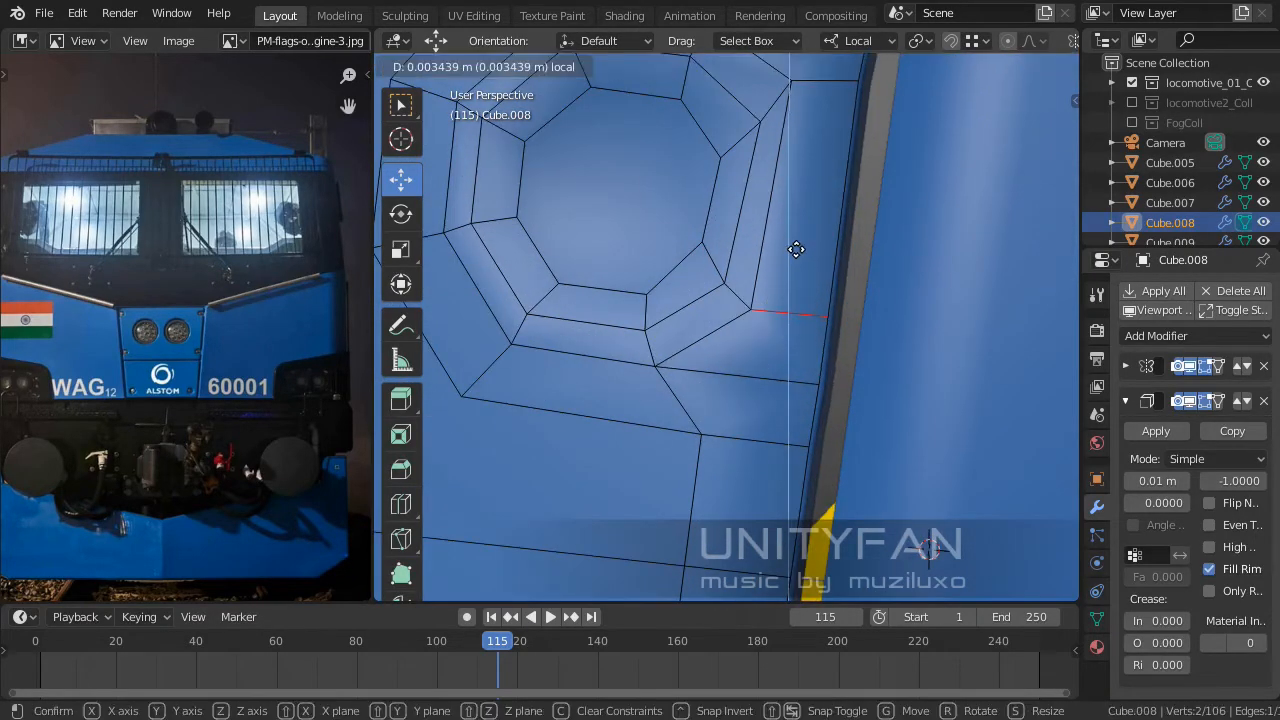
pyautogui.click(794, 249)
# Connect the middle-rim vertices to the adjacent outer-rim corners facing the panel edge, at both the lower and upper sides of the hole.
pyautogui.click(700, 329)
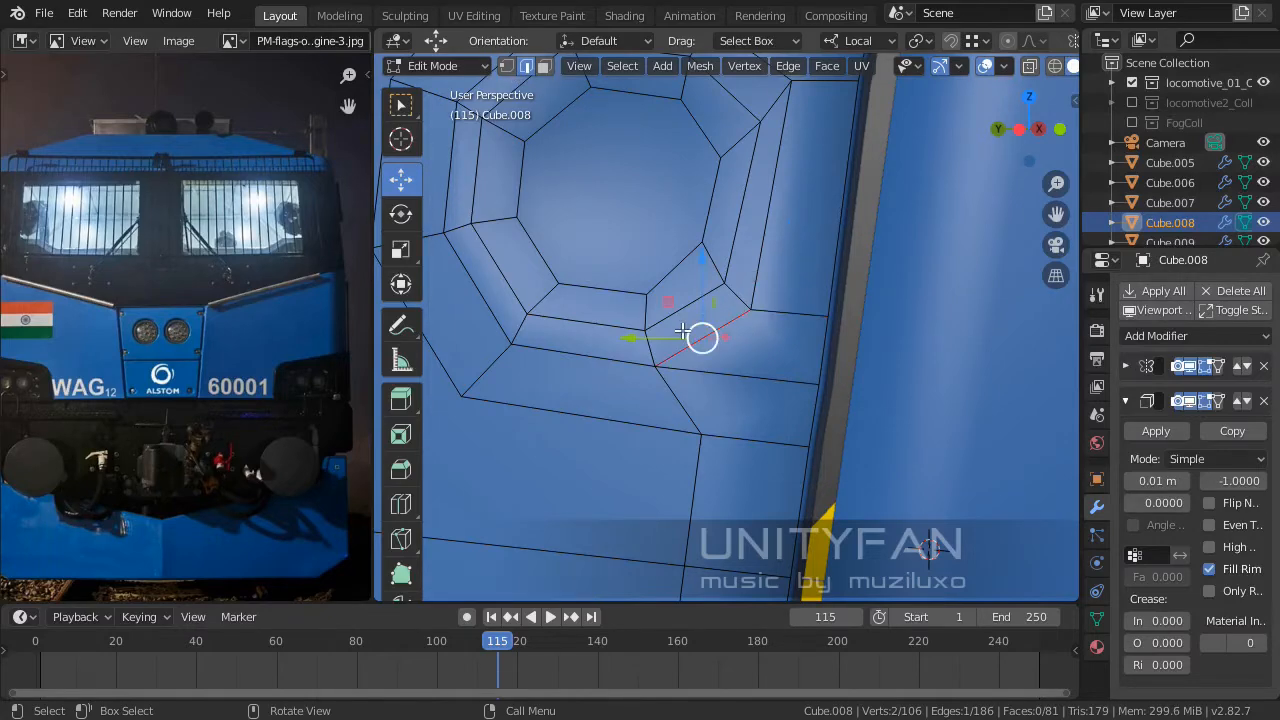
pyautogui.click(507, 67)
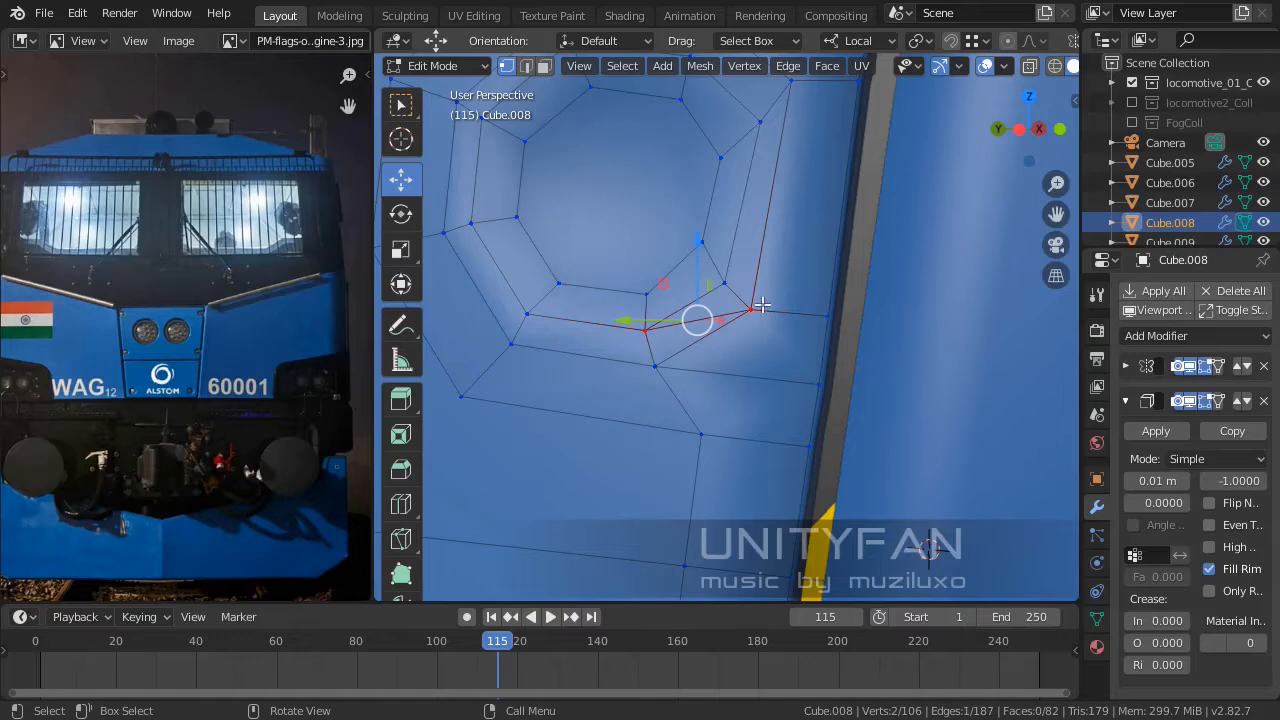
pyautogui.keyDown('shift'); pyautogui.moveTo(762, 304); pyautogui.dragTo(737, 401, button='middle'); pyautogui.keyUp('shift')
pyautogui.keyDown('shift'); pyautogui.click(751, 370); pyautogui.keyUp('shift')
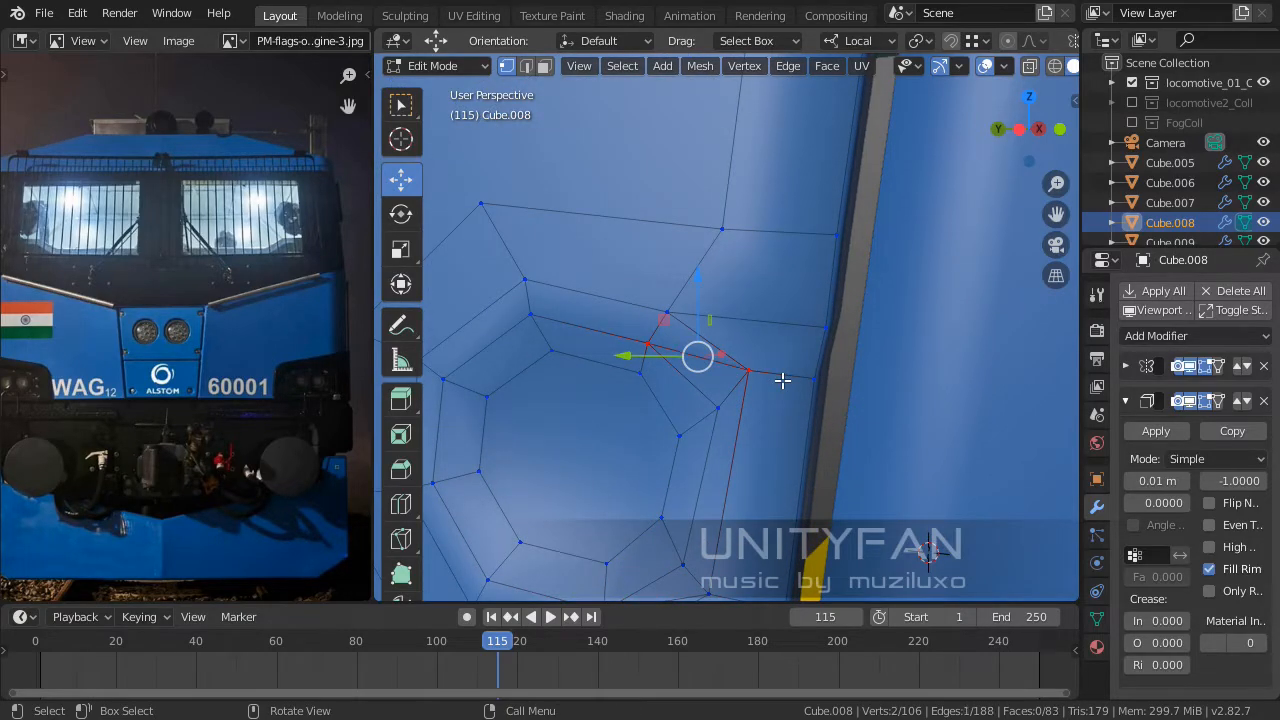
# Move the upper cross edge between the rim and panel edge inward along X and slightly toward the panel edge along Y.
pyautogui.moveTo(782, 380); pyautogui.dragTo(838, 311, button='middle')
pyautogui.moveTo(768, 337); pyautogui.dragTo(818, 372, button='middle')
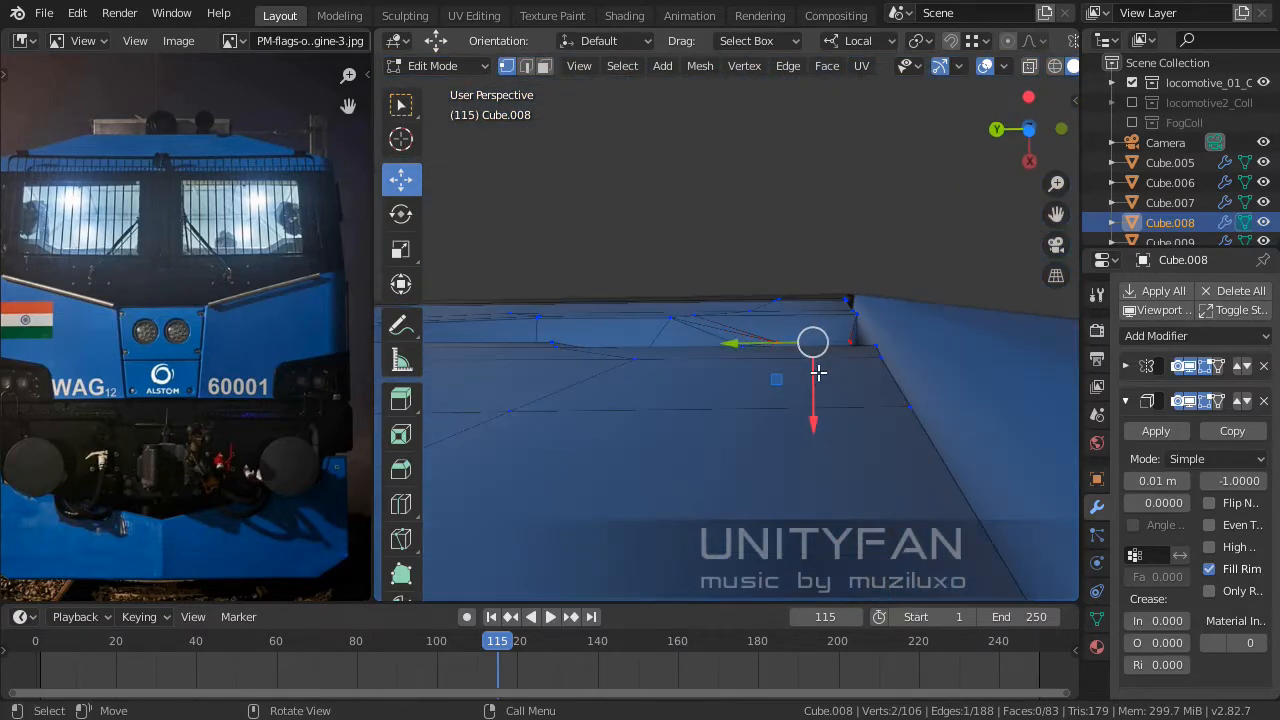
pyautogui.moveTo(813, 405); pyautogui.dragTo(810, 376)
pyautogui.moveTo(810, 376); pyautogui.dragTo(806, 411, button='middle')
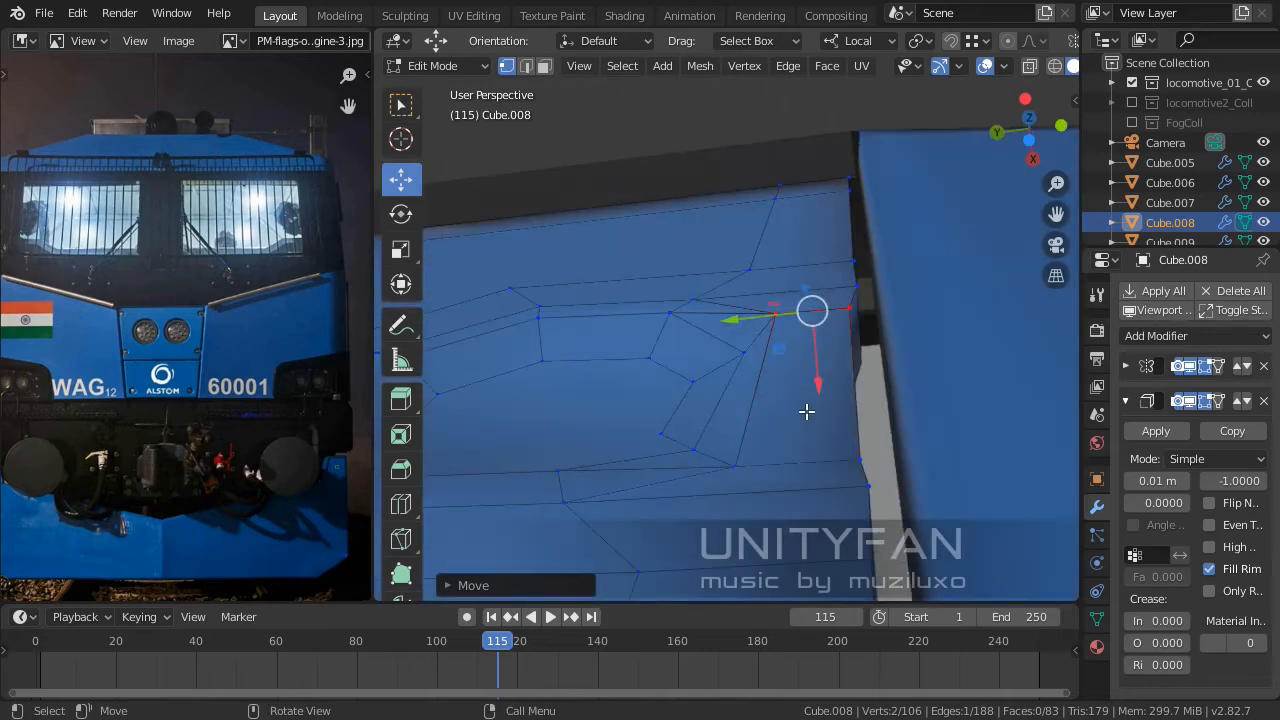
pyautogui.moveTo(757, 324); pyautogui.dragTo(764, 323)
# Move the lower cross edge between the rim and the panel edge in the local X-Z plane, excluding Y.
pyautogui.scroll(-3, 771, 408)
pyautogui.moveTo(771, 411); pyautogui.dragTo(862, 348, button='middle')
pyautogui.scroll(2, 862, 348)
pyautogui.click(930, 304)
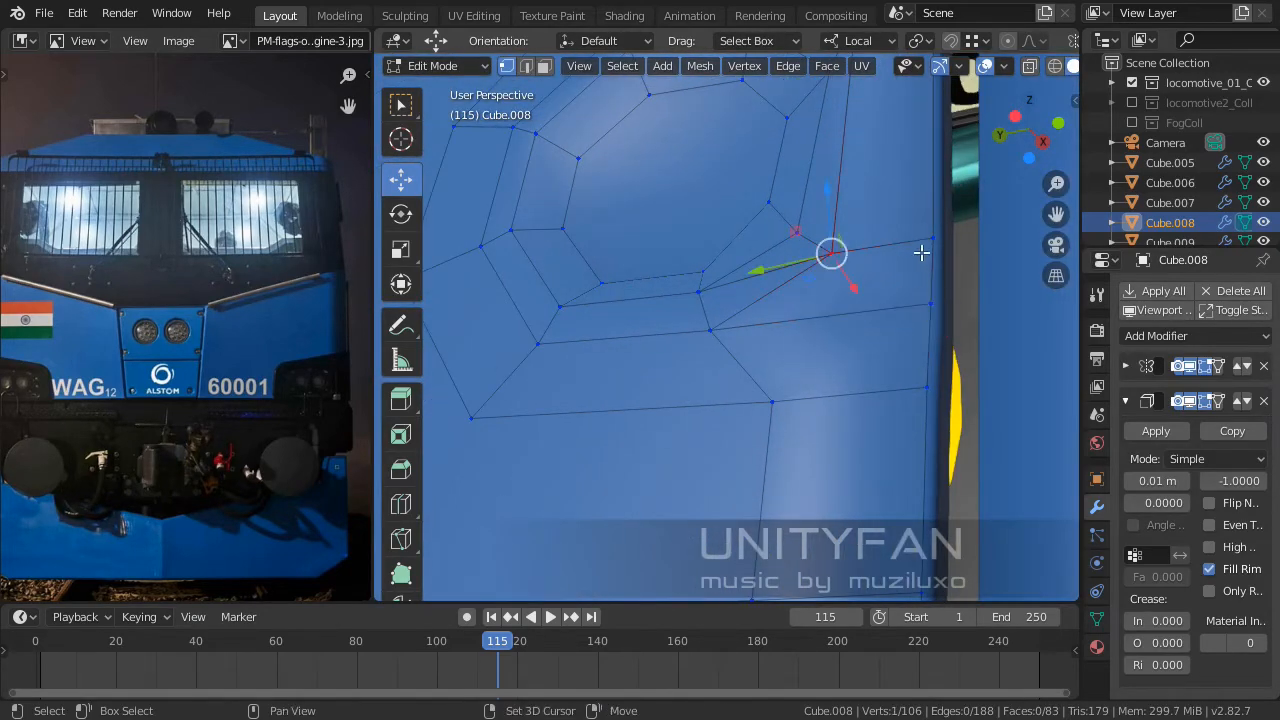
pyautogui.keyDown('shift'); pyautogui.click(921, 253); pyautogui.keyUp('shift')
pyautogui.moveTo(921, 253); pyautogui.dragTo(903, 429, button='middle')
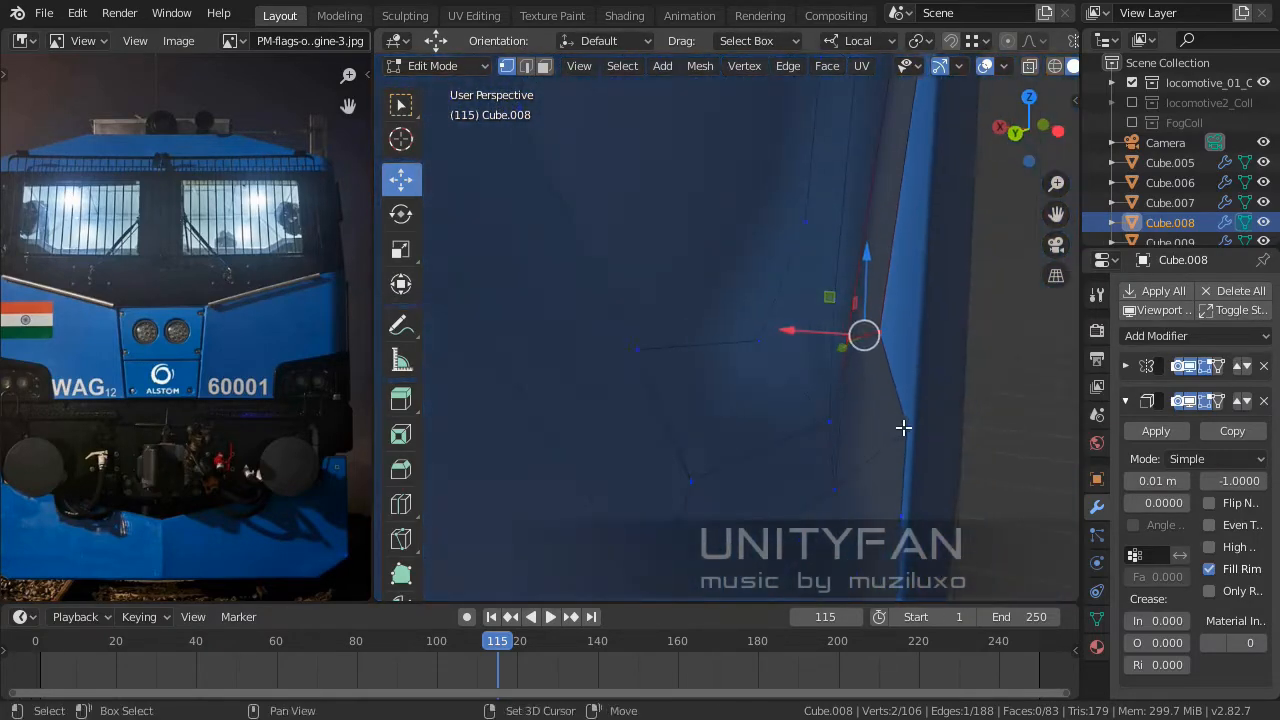
pyautogui.press('g')
pyautogui.hotkey('shift', 'y')
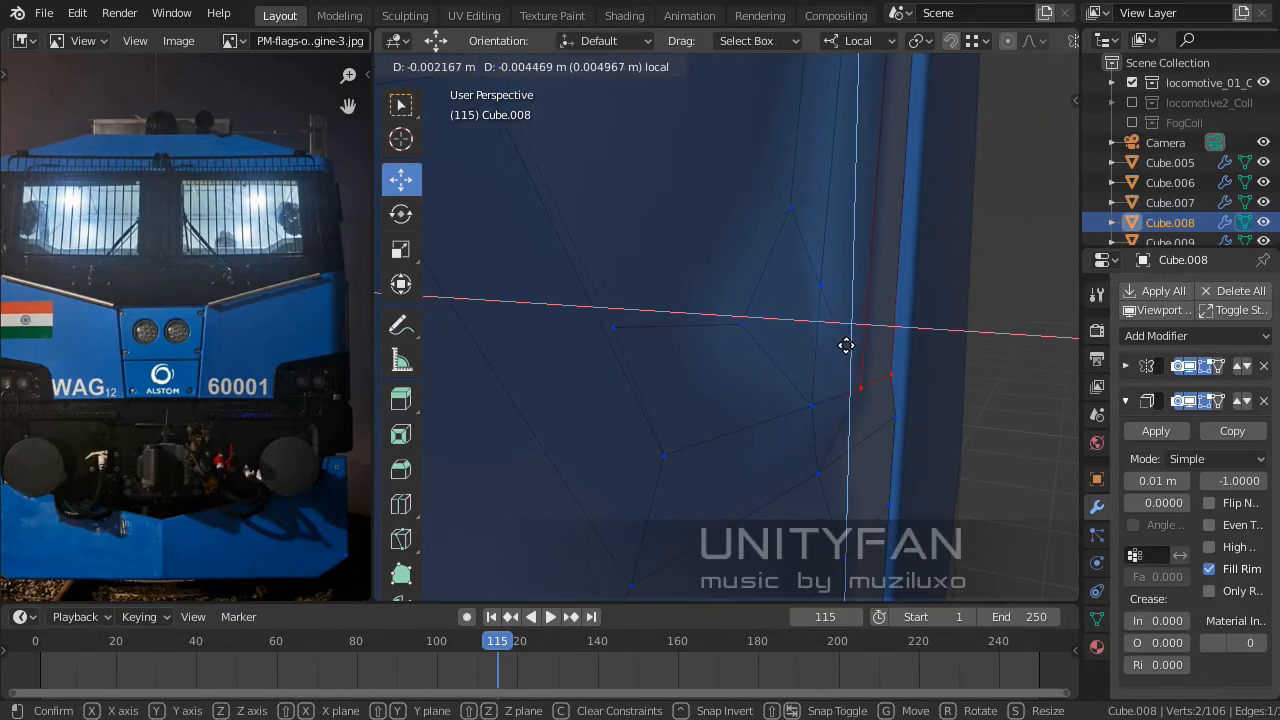
pyautogui.click(850, 340)
pyautogui.moveTo(896, 385); pyautogui.dragTo(790, 366, button='middle')
pyautogui.scroll(-3, 780, 411)
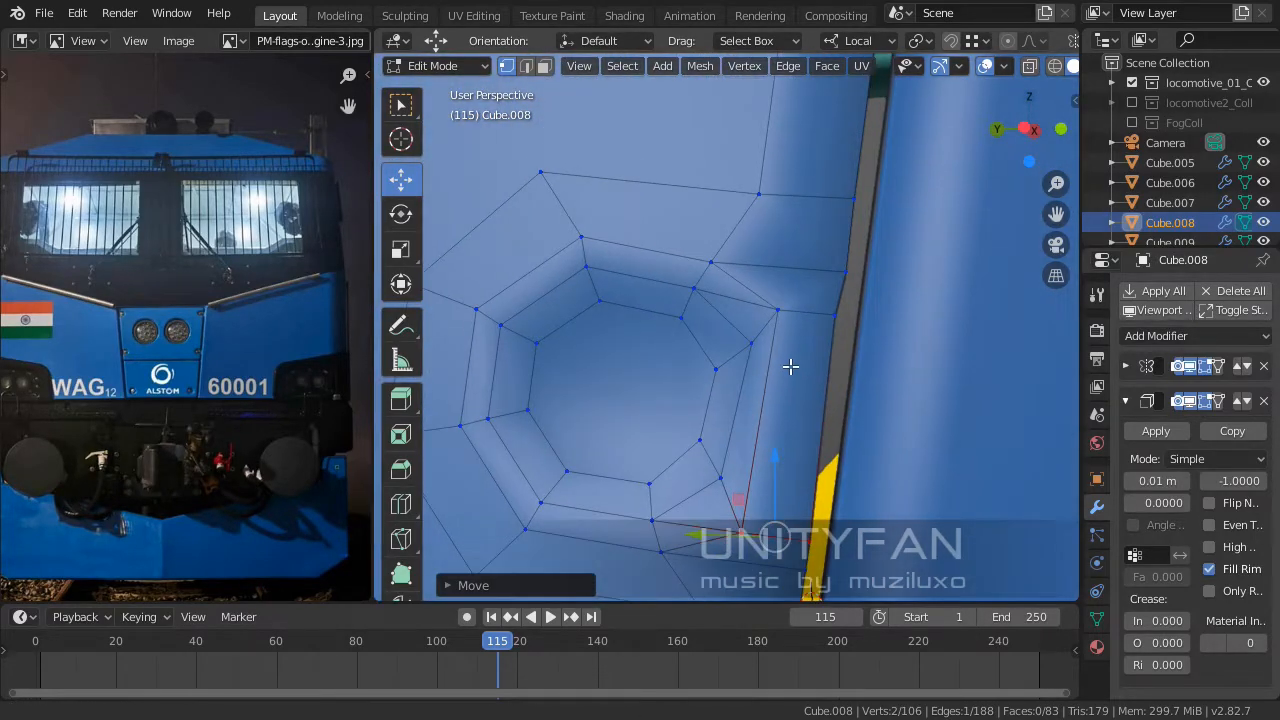
# Move the outer-rim vertex at the hole's upper corner toward the panel edge.
pyautogui.click(778, 305)
pyautogui.moveTo(778, 305); pyautogui.dragTo(764, 421, button='middle')
pyautogui.press('g')
pyautogui.click(708, 274)
pyautogui.scroll(4, 770, 412)
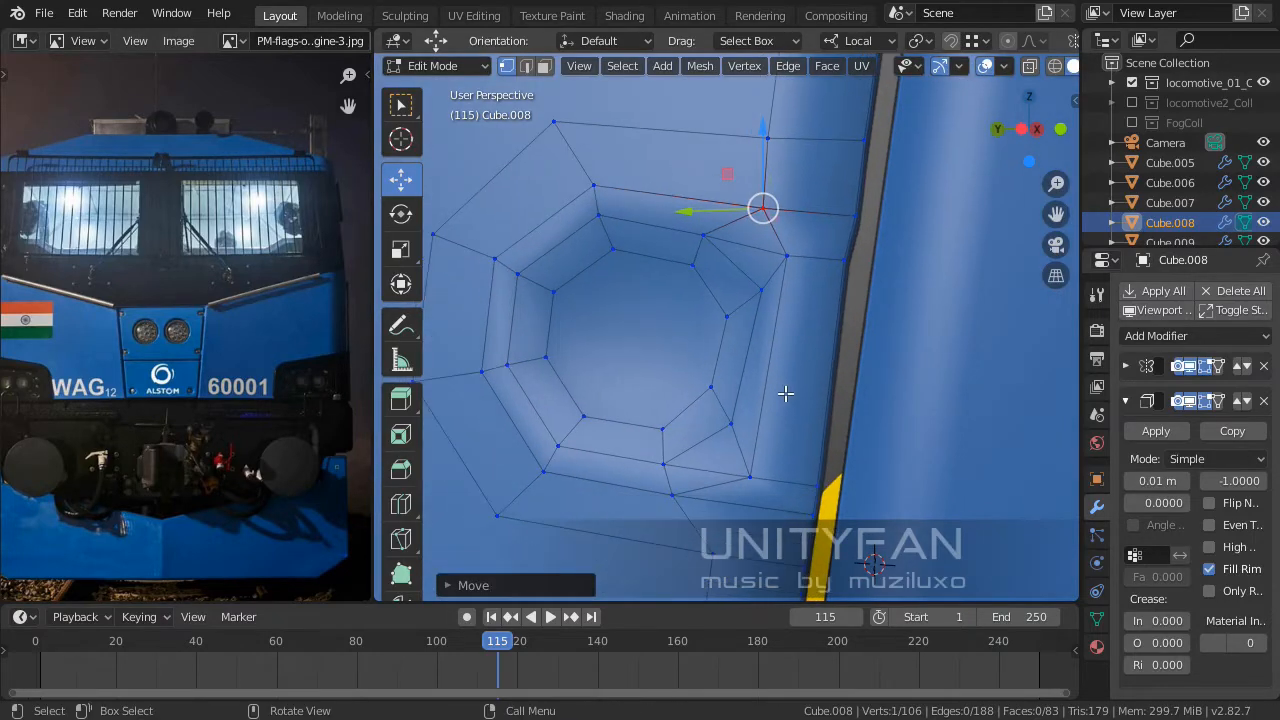
# Knife-cut from the inner rim's lower vertex facing the panel edge across the rims to the panel edge, and clear the selection.
pyautogui.press('k')
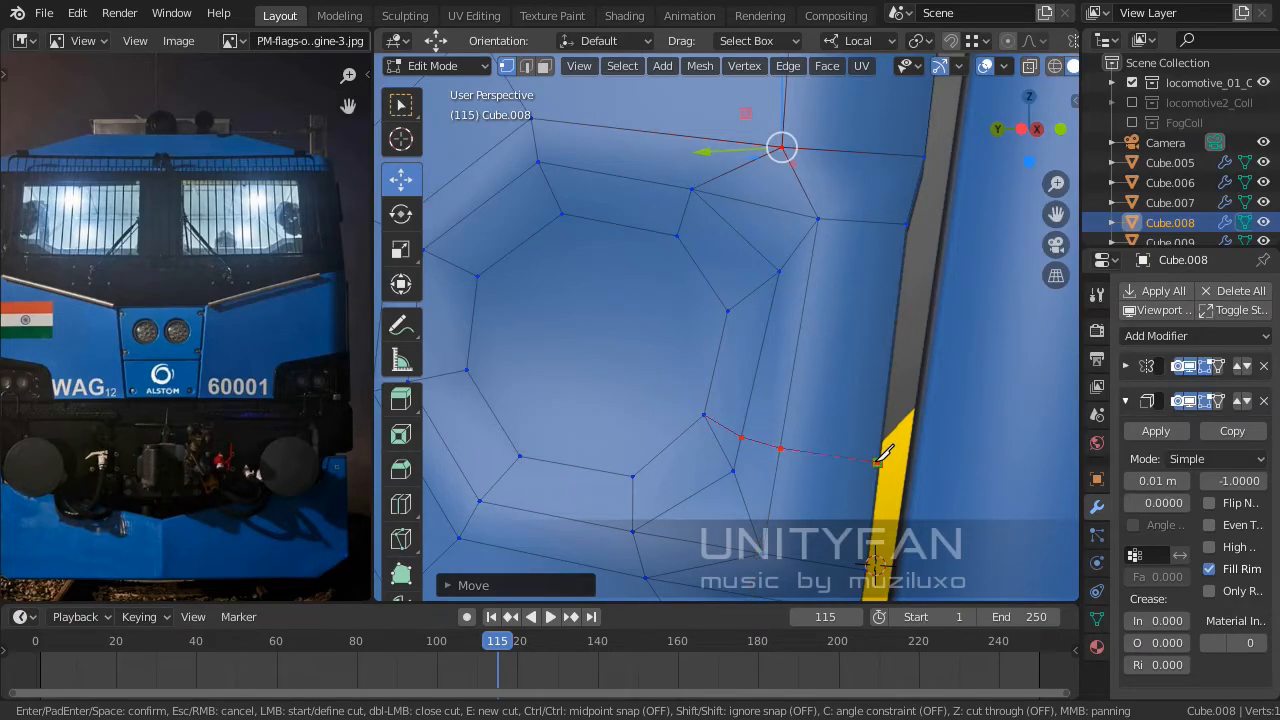
pyautogui.press('Return')
pyautogui.moveTo(872, 445); pyautogui.dragTo(859, 425, button='middle')
pyautogui.moveTo(829, 420); pyautogui.dragTo(836, 419, button='middle')
pyautogui.click(872, 364)
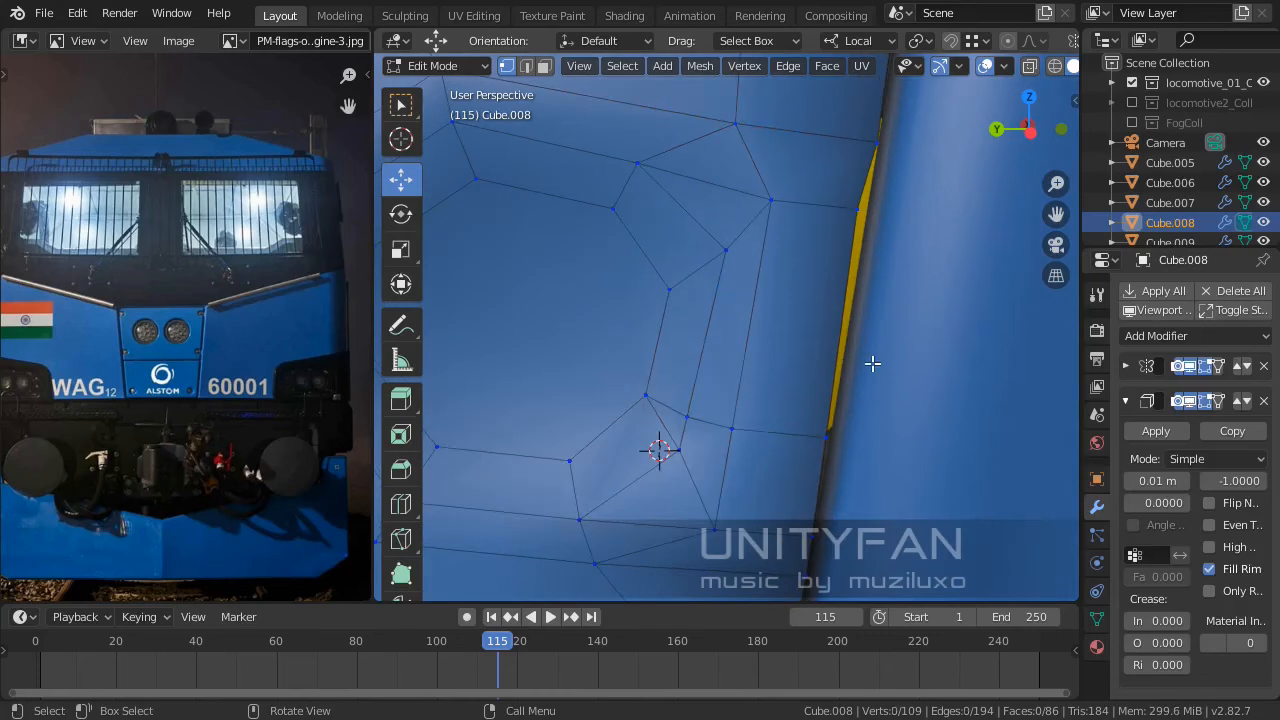
pyautogui.press('k')
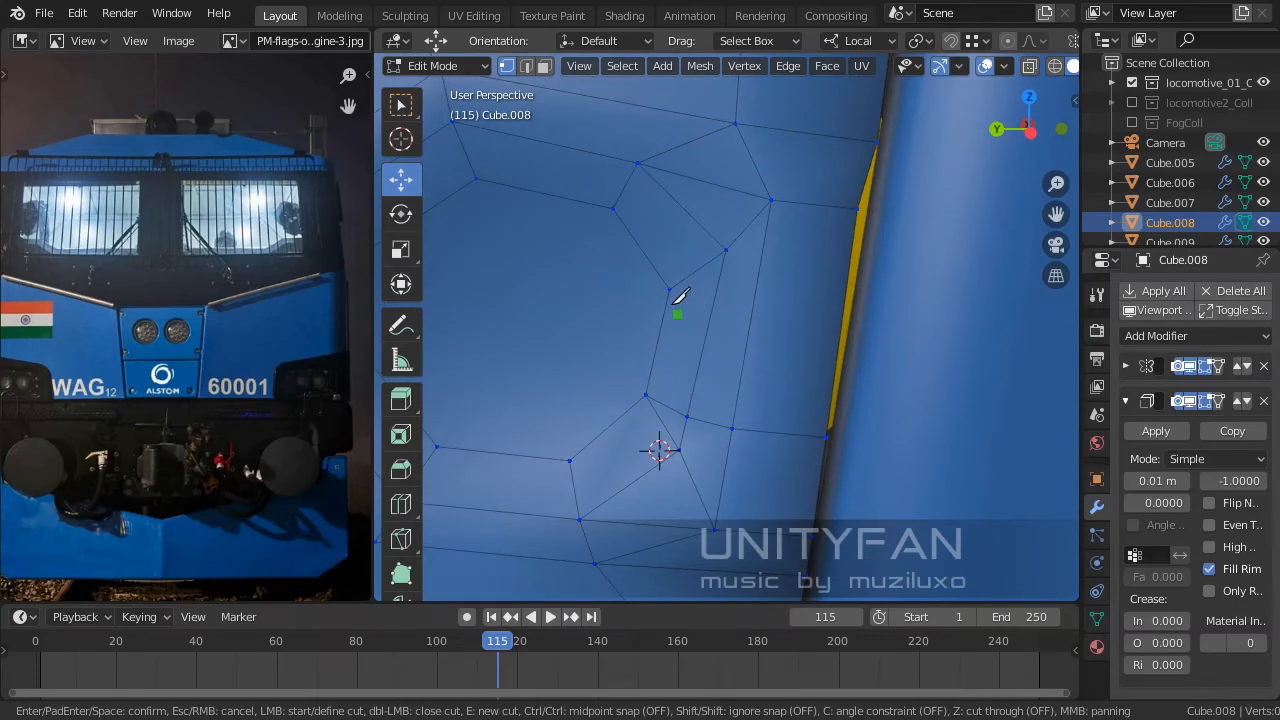
pyautogui.click(722, 293)
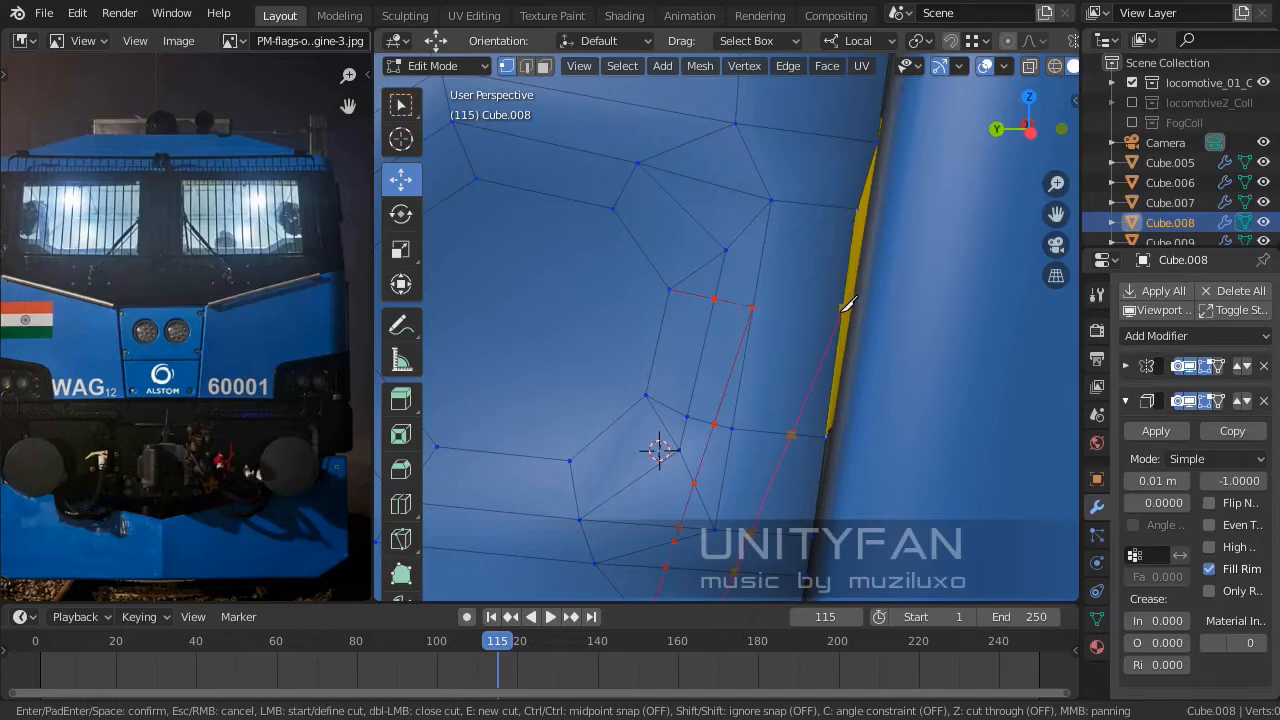
pyautogui.press('Escape')
# Knife-cut from the inner rim's upper vertex facing the panel edge across the rims to the panel edge.
pyautogui.scroll(2, 779, 335)
pyautogui.press('k')
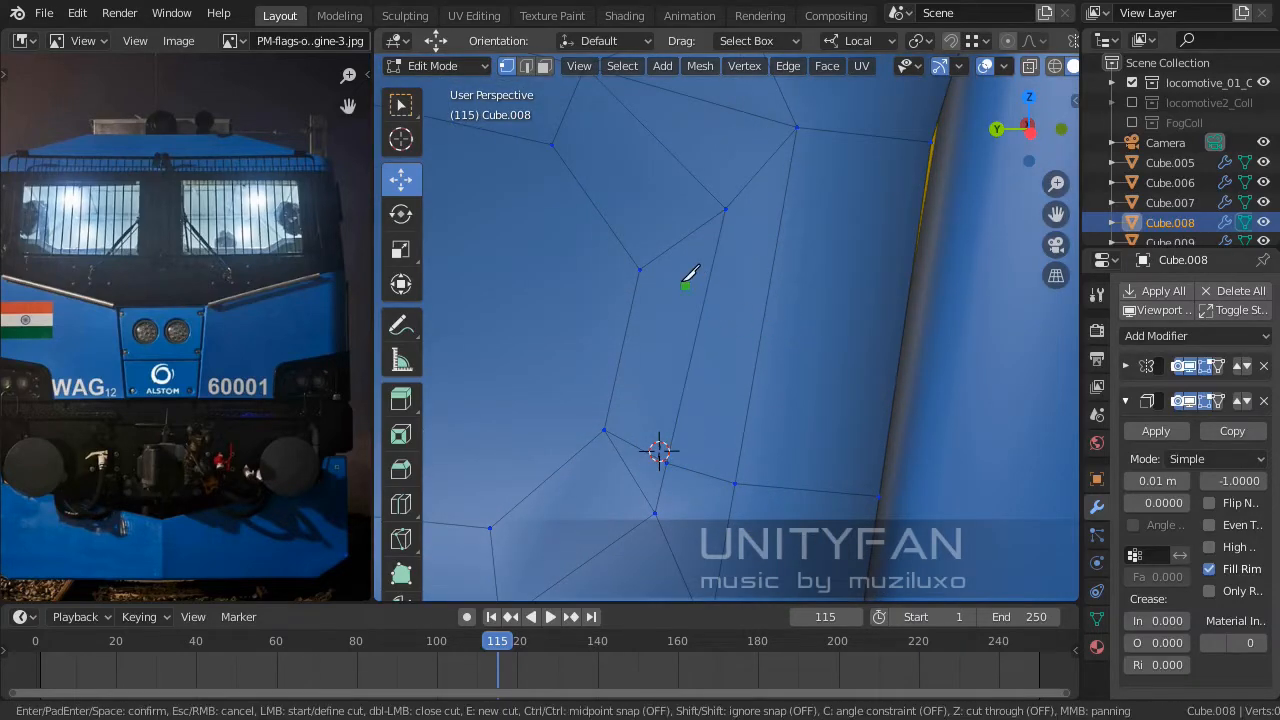
pyautogui.click(770, 281)
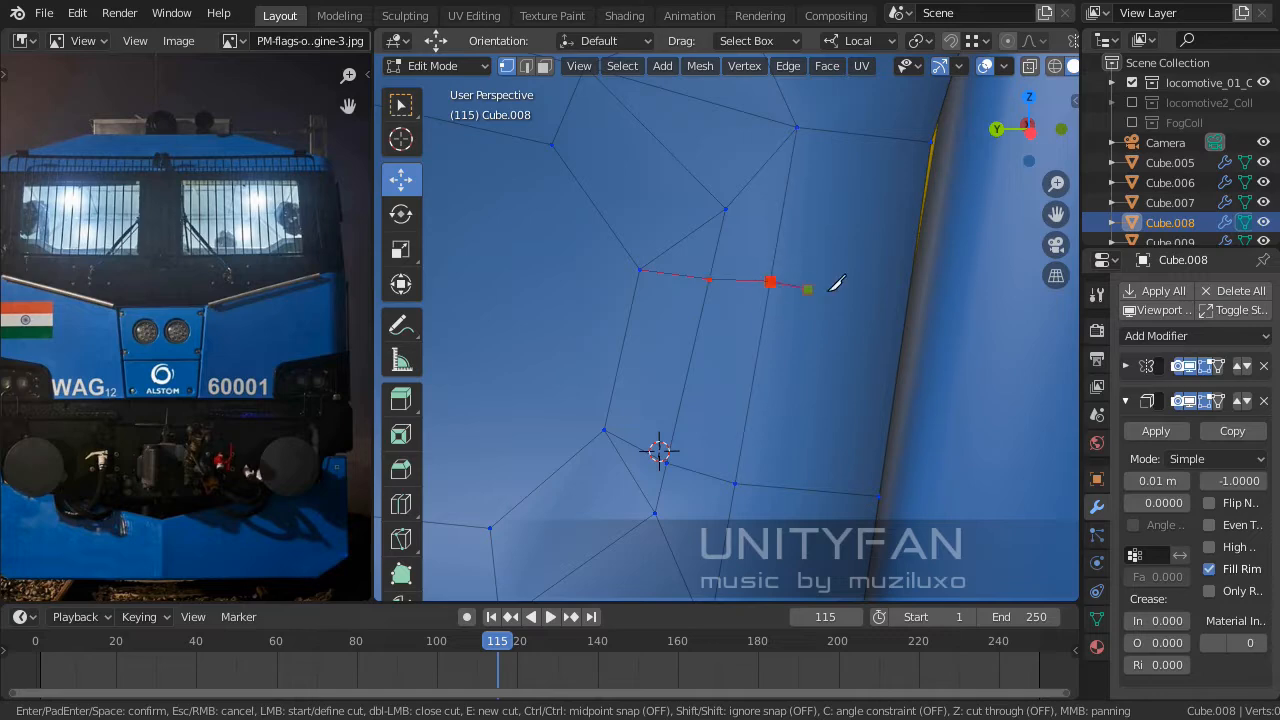
pyautogui.click(908, 293)
pyautogui.press('Return')
pyautogui.moveTo(908, 293); pyautogui.dragTo(732, 265, button='middle')
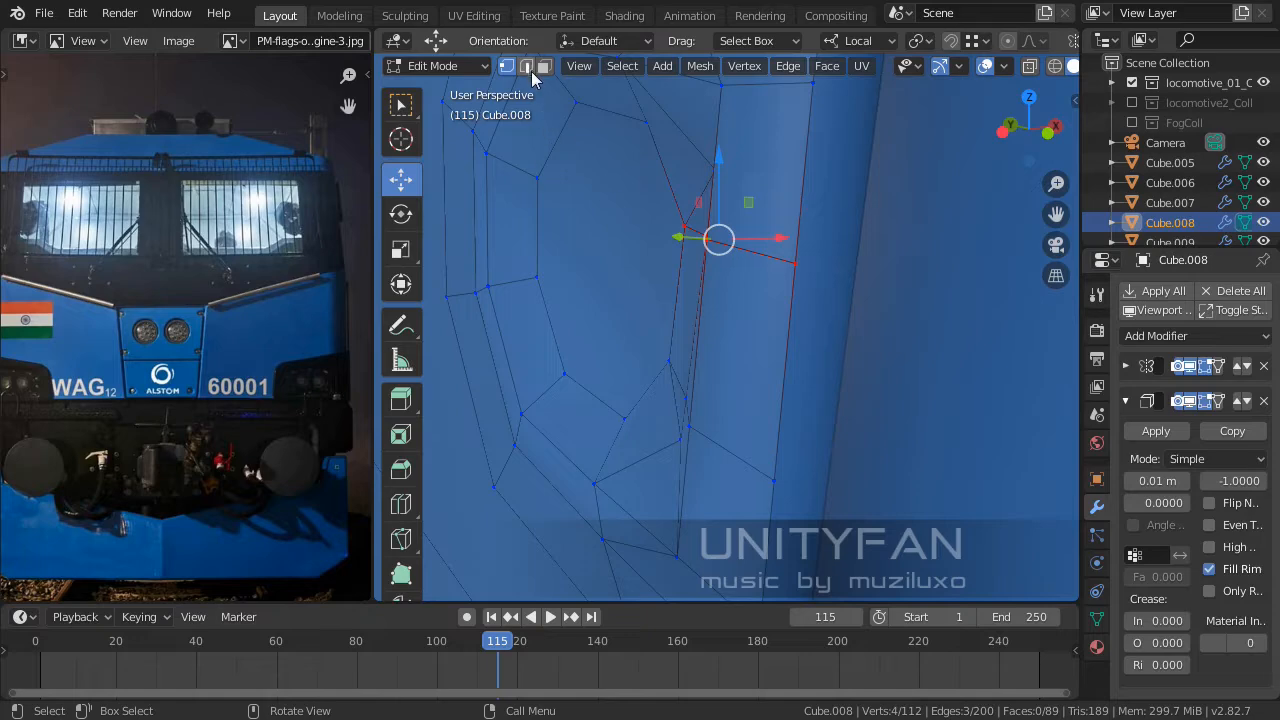
# Move the face between the two new cuts beside the panel edge about 0.0043 m along the local X axis.
pyautogui.click(543, 66)
pyautogui.click(725, 320)
pyautogui.moveTo(725, 320); pyautogui.dragTo(780, 297, button='middle')
pyautogui.press('g')
pyautogui.press('x')
pyautogui.press('x')
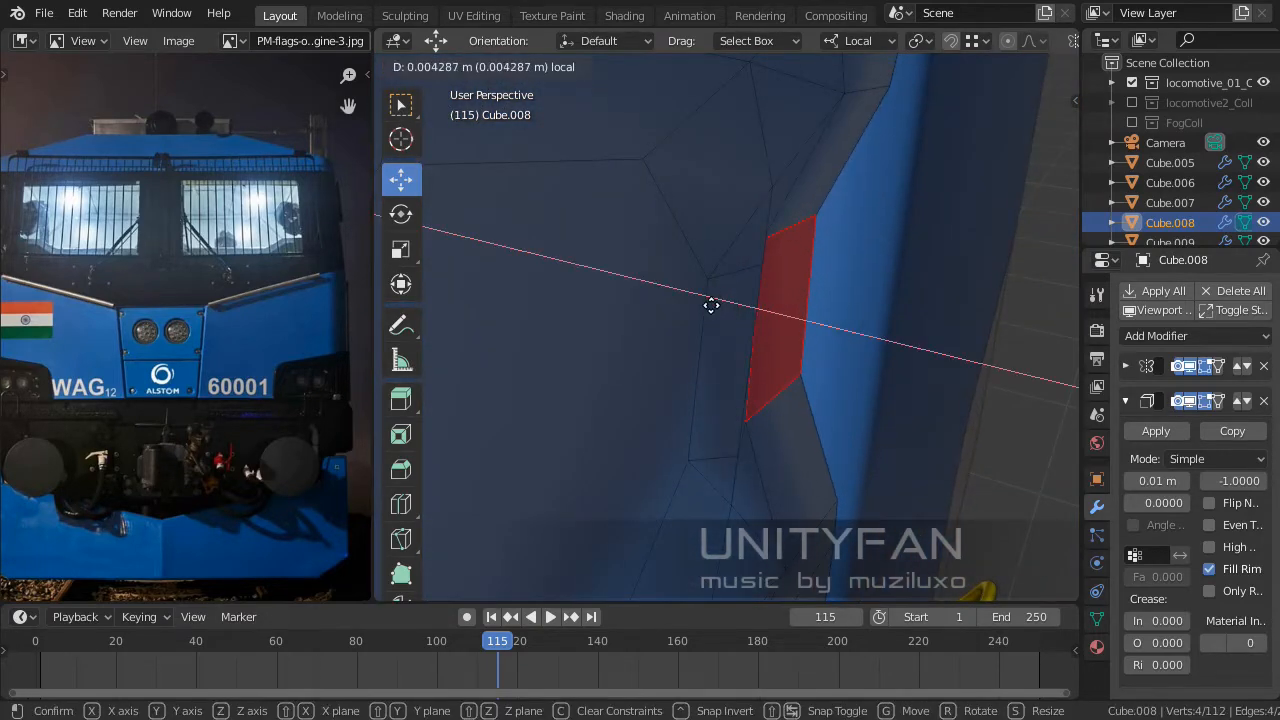
pyautogui.click(711, 305)
pyautogui.moveTo(771, 363); pyautogui.dragTo(703, 284, button='middle')
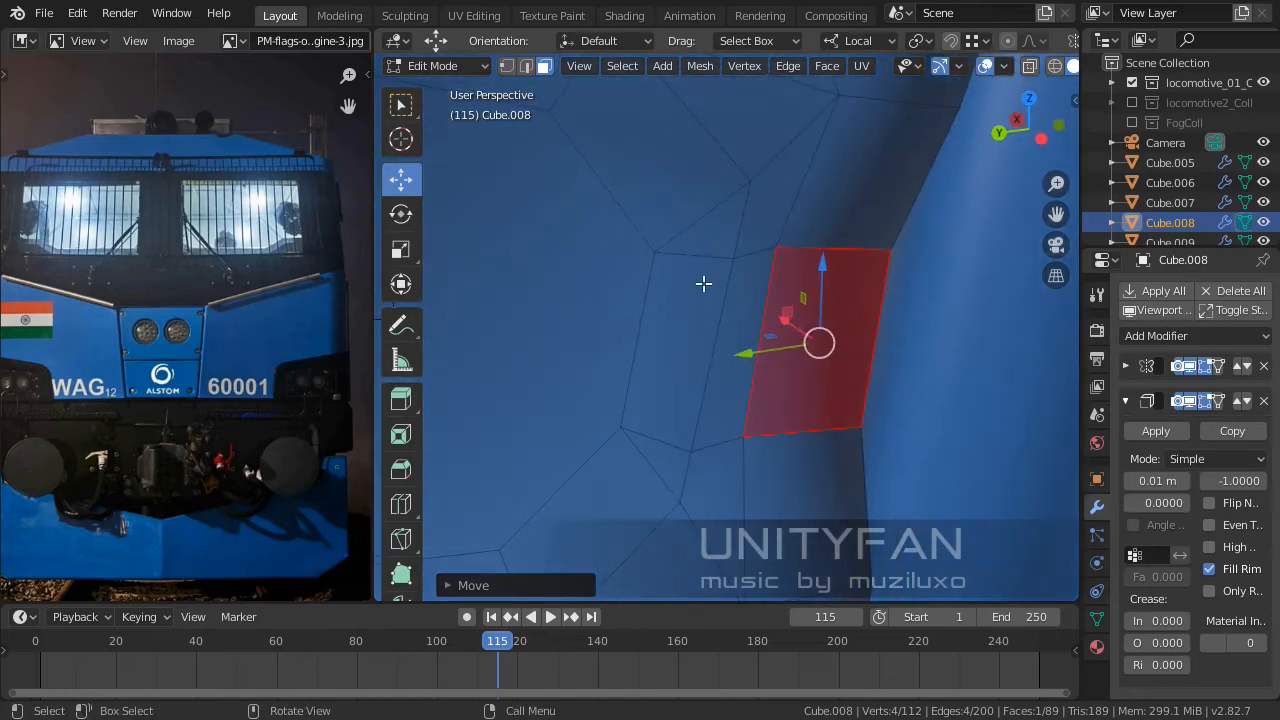
# Move the middle-rim edge between the two new cuts along the local X axis.
pyautogui.click(526, 66)
pyautogui.moveTo(620, 286); pyautogui.dragTo(737, 323, button='middle')
pyautogui.click(708, 315)
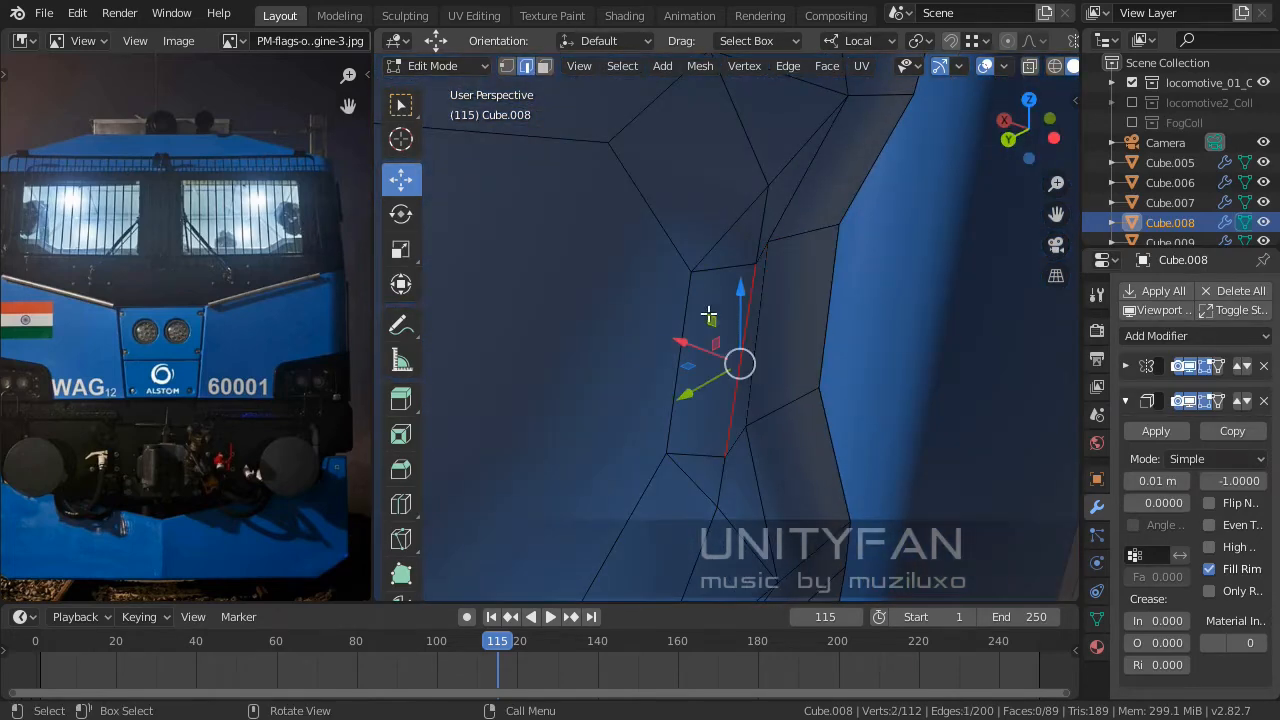
pyautogui.moveTo(689, 341); pyautogui.dragTo(669, 335)
pyautogui.moveTo(766, 357); pyautogui.dragTo(661, 307, button='middle')
# Merge both end vertices of the middle-rim edge between the cuts into the neighbouring outer-rim vertices using At Last.
pyautogui.click(507, 66)
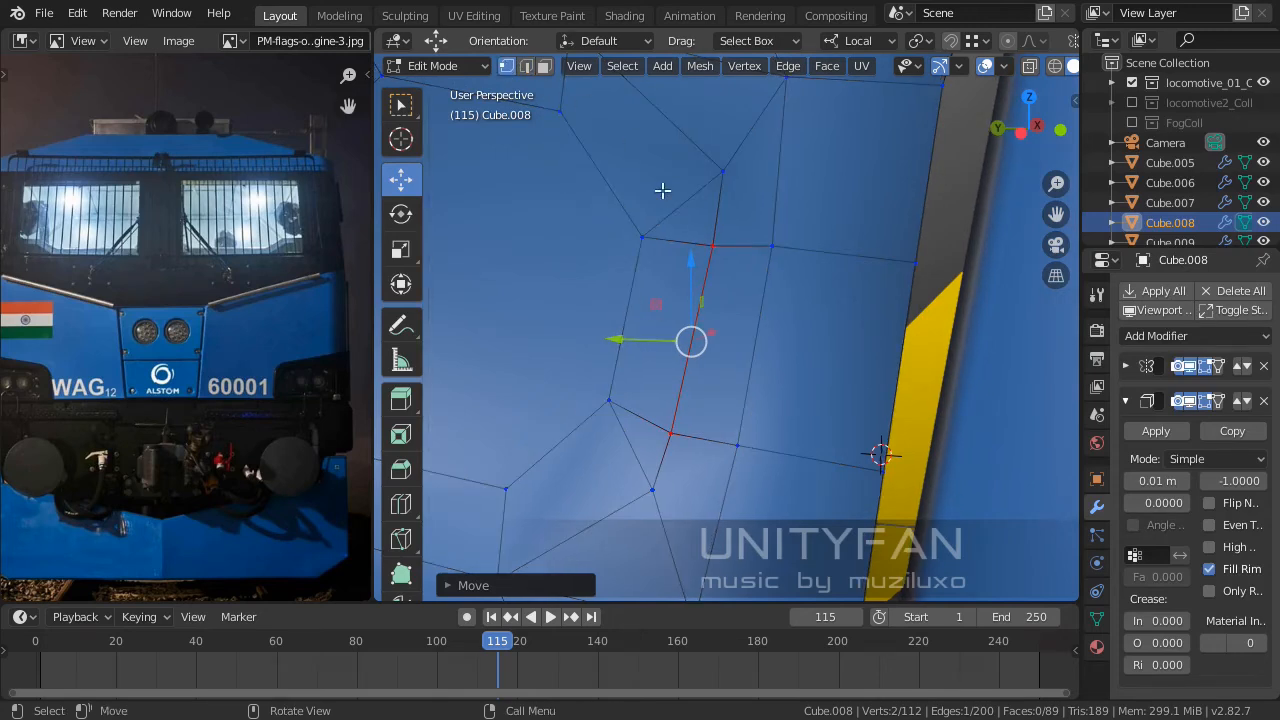
pyautogui.click(712, 245)
pyautogui.keyDown('shift'); pyautogui.click(773, 245); pyautogui.keyUp('shift')
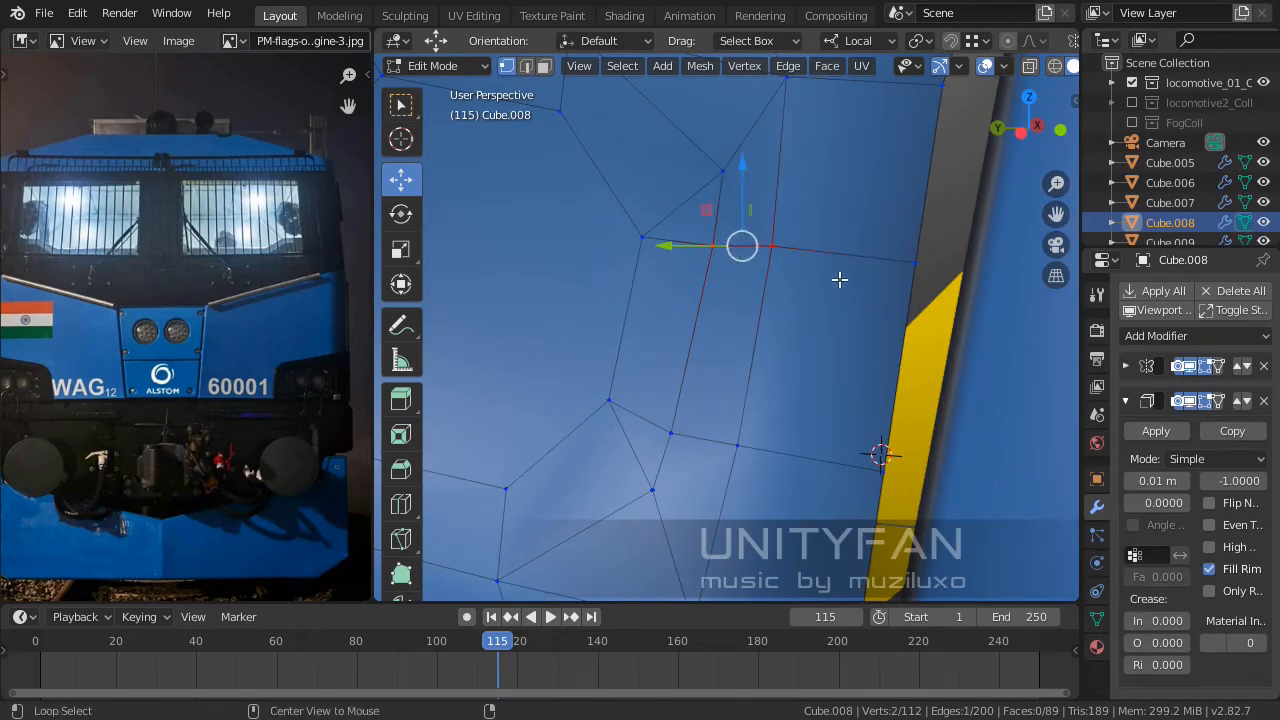
pyautogui.press('m')
pyautogui.click(839, 279)
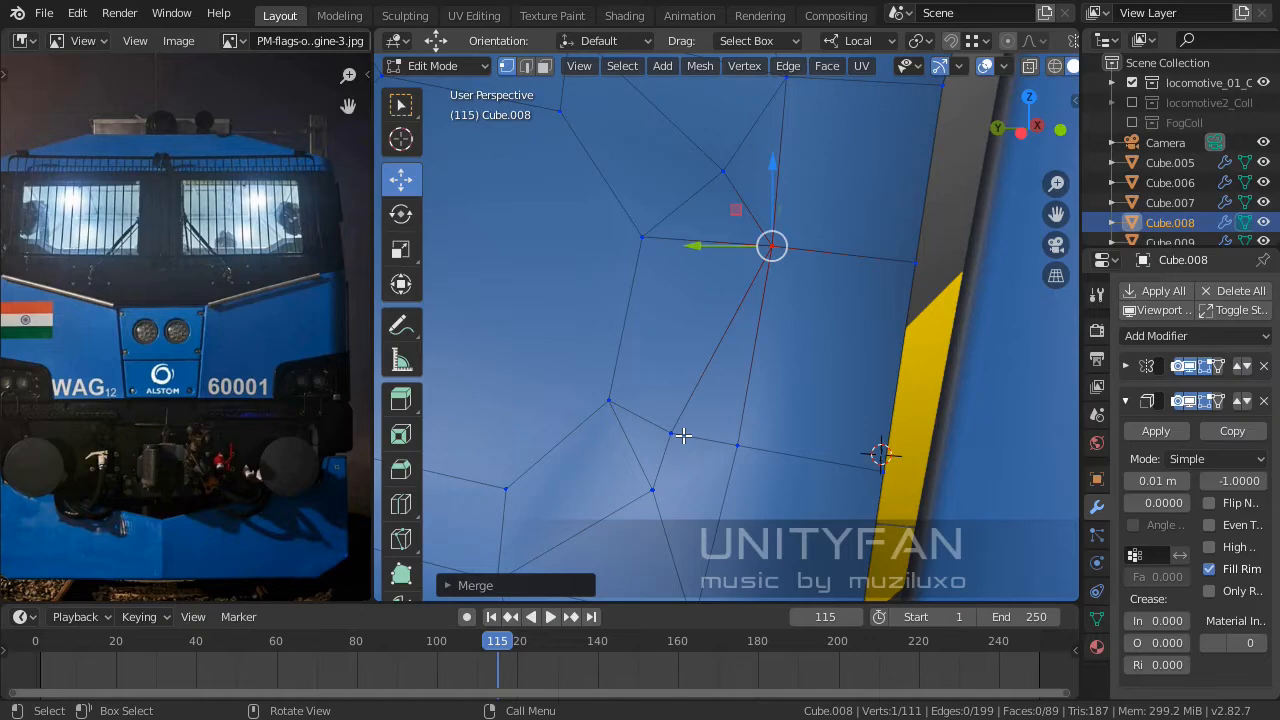
pyautogui.keyDown('shift'); pyautogui.click(740, 441); pyautogui.keyUp('shift')
pyautogui.press('m')
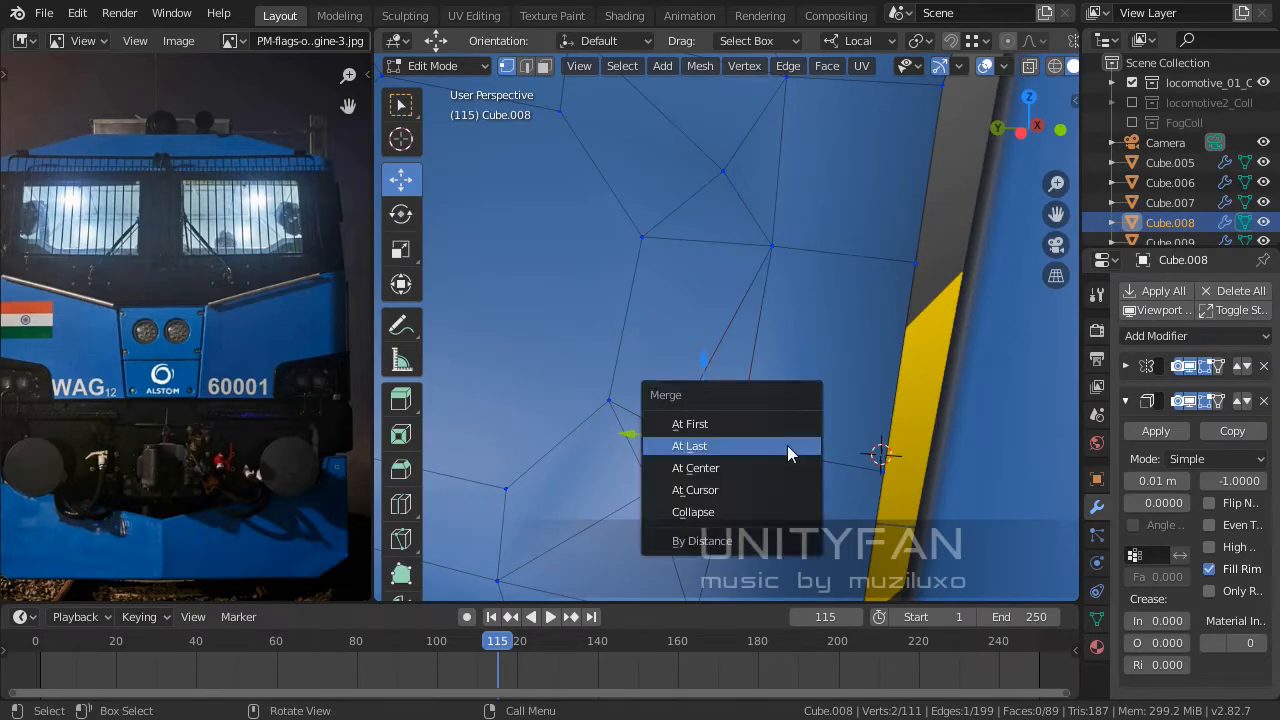
pyautogui.click(787, 445)
# Merge the remaining upper and lower middle-rim corner vertices into the outer vertices on the two cuts using At Last.
pyautogui.moveTo(803, 449); pyautogui.dragTo(783, 386, button='middle')
pyautogui.keyDown('shift'); pyautogui.moveTo(800, 271); pyautogui.dragTo(732, 483, button='middle'); pyautogui.keyUp('shift')
pyautogui.click(765, 289)
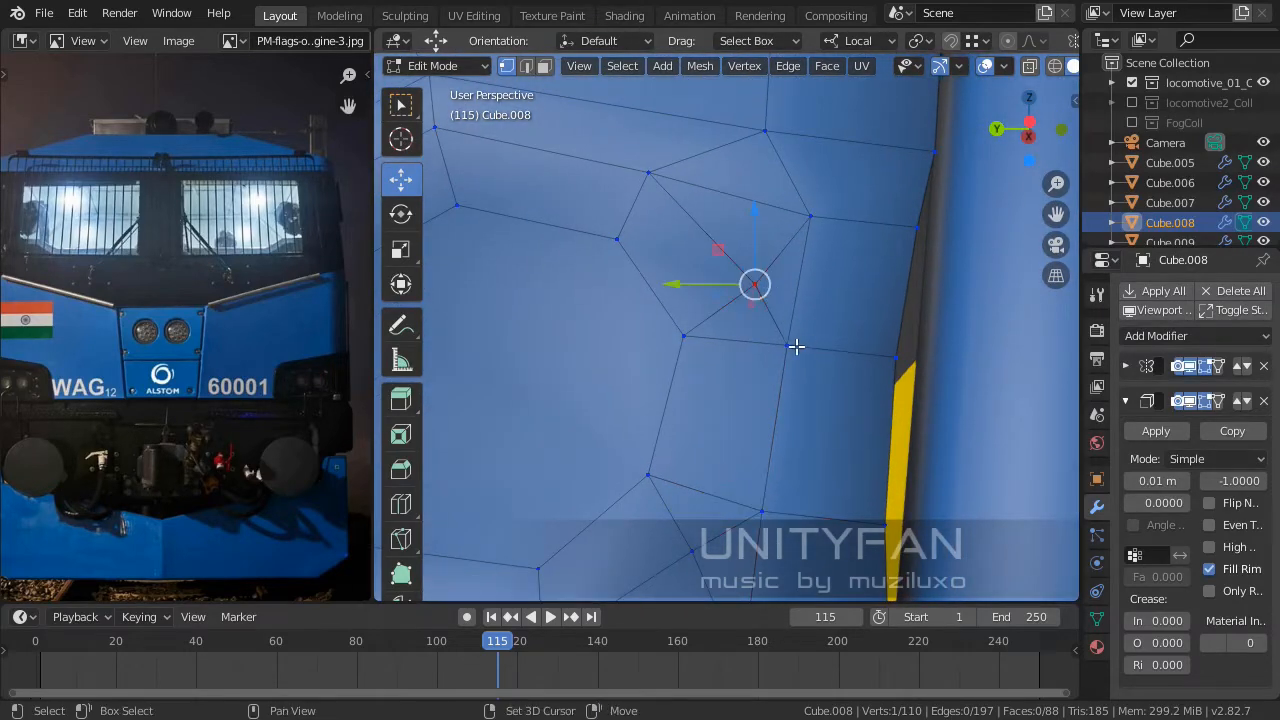
pyautogui.keyDown('shift'); pyautogui.click(788, 345); pyautogui.keyUp('shift')
pyautogui.press('m')
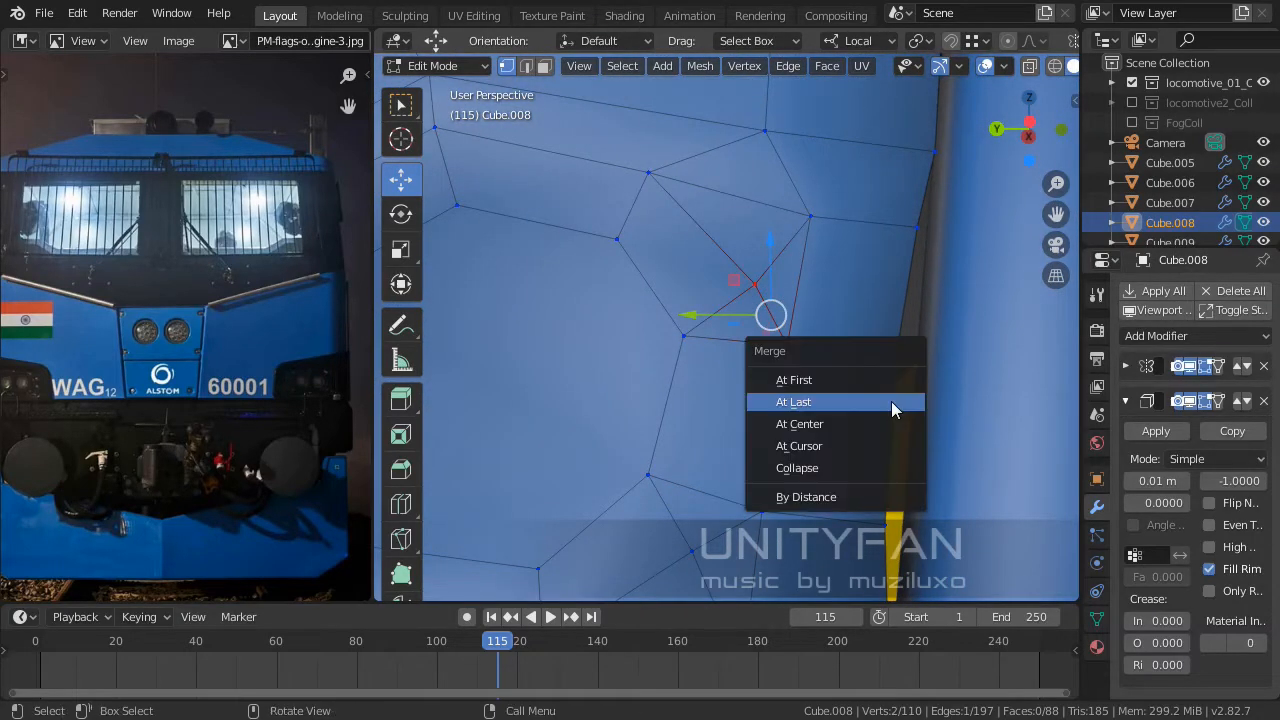
pyautogui.click(891, 402)
pyautogui.keyDown('shift'); pyautogui.moveTo(736, 549); pyautogui.dragTo(743, 497, button='middle'); pyautogui.keyUp('shift')
pyautogui.click(692, 500)
pyautogui.keyDown('shift'); pyautogui.click(778, 466); pyautogui.keyUp('shift')
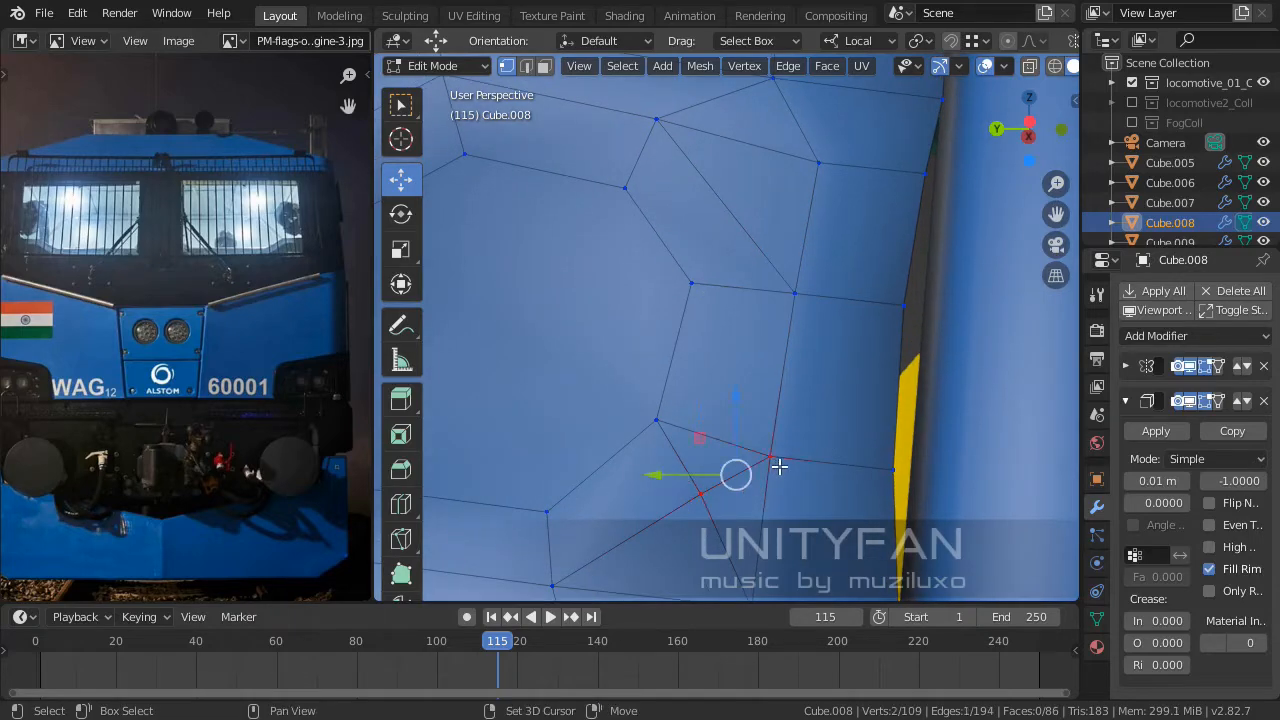
pyautogui.press('m')
pyautogui.click(779, 466)
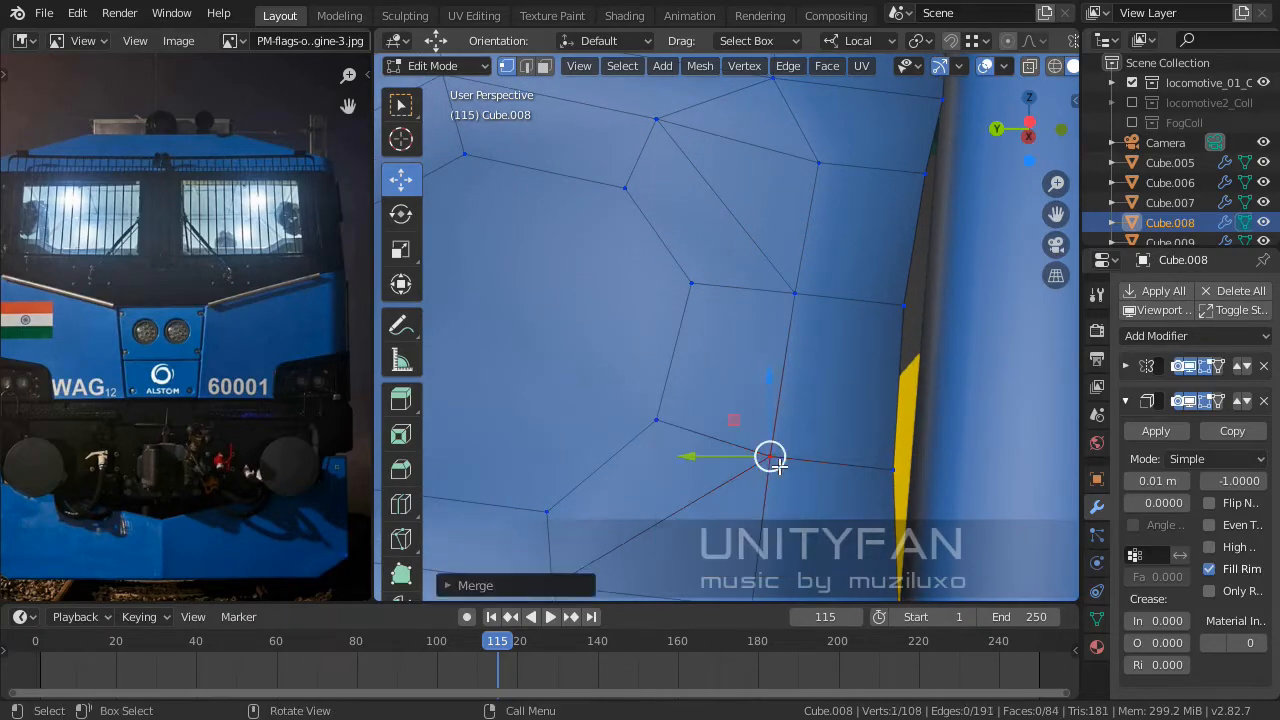
# Knife-cut from the outer ring's corner vertex below the hole up to the rim vertex above it near the panel edge.
pyautogui.scroll(-3, 779, 466)
pyautogui.moveTo(784, 402); pyautogui.dragTo(736, 341, button='middle')
pyautogui.scroll(-1, 797, 423)
pyautogui.scroll(-2, 797, 423)
pyautogui.scroll(2, 734, 343)
pyautogui.scroll(1, 708, 347)
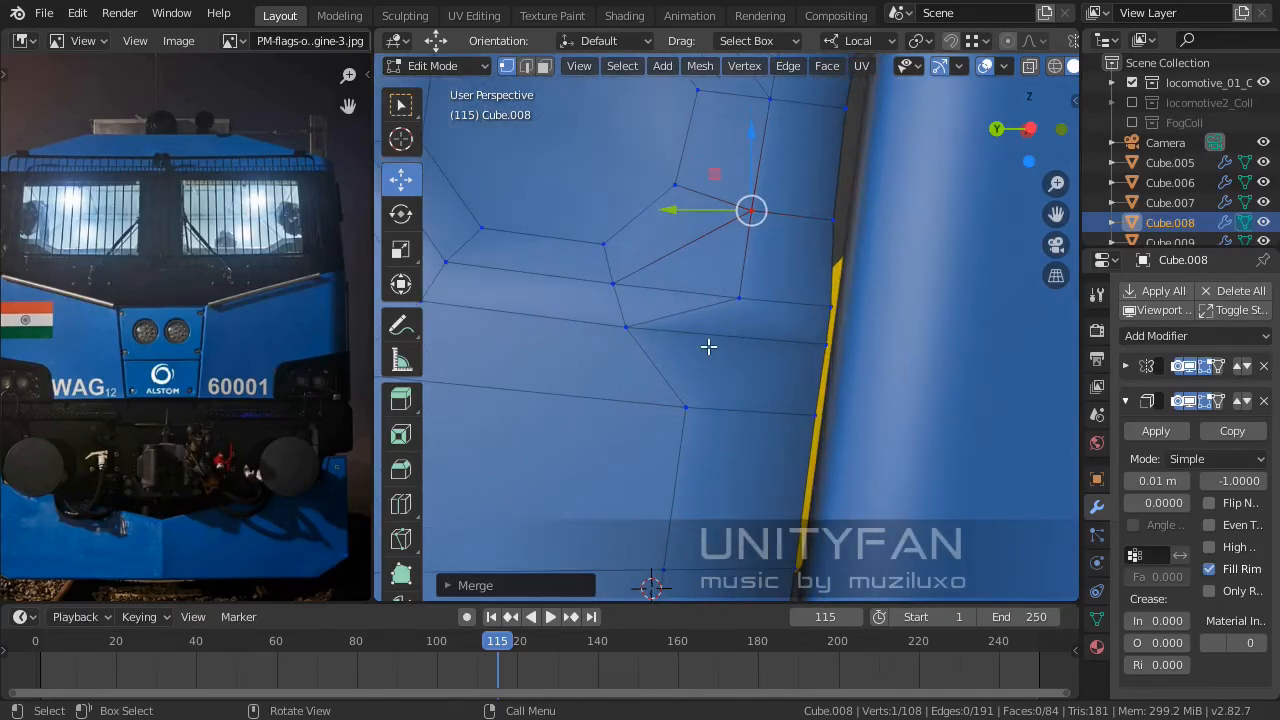
pyautogui.press('k')
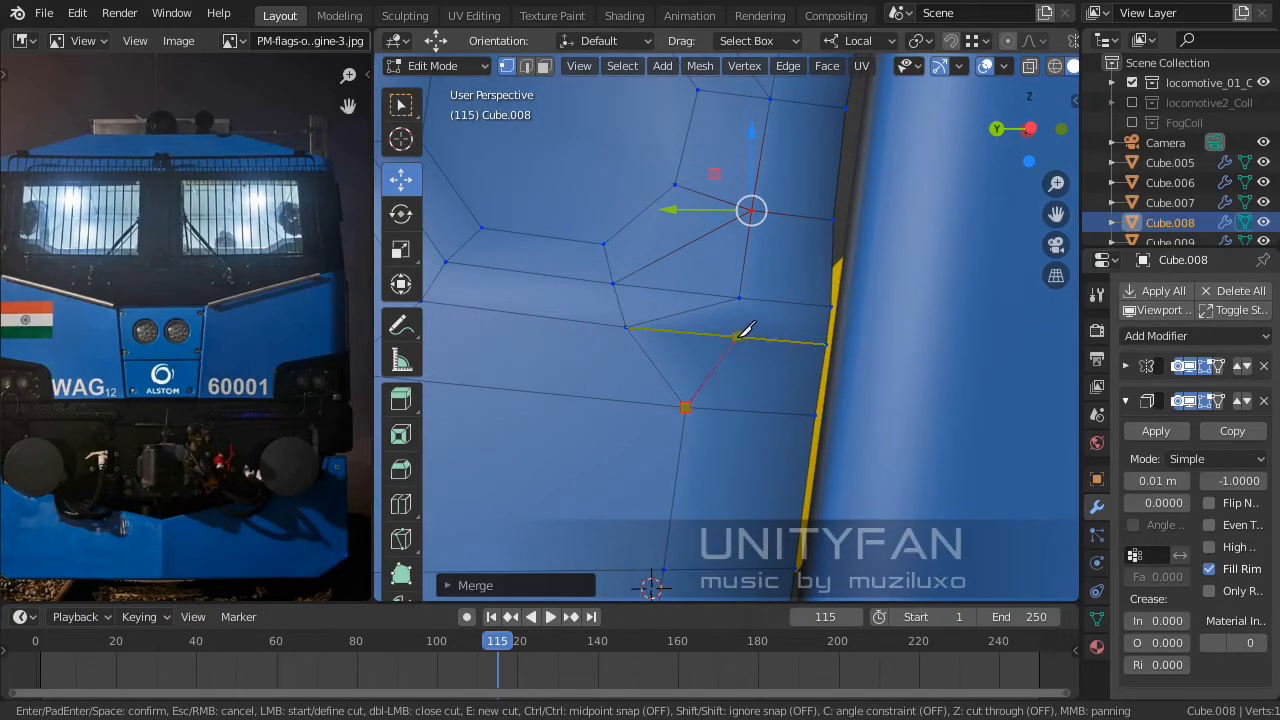
pyautogui.press('Return')
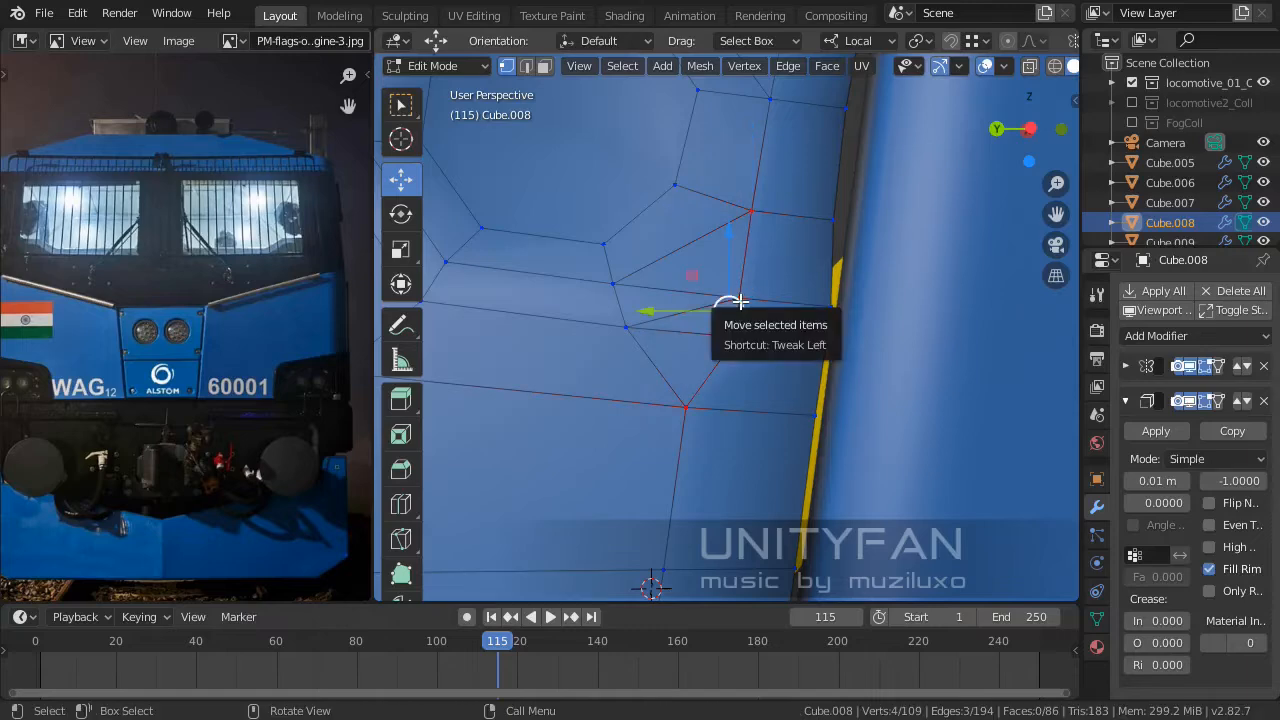
# Dissolve the diagonal edge in the narrow strip below the hole beside the new cut, and return to Object Mode.
pyautogui.keyDown('shift'); pyautogui.moveTo(740, 290); pyautogui.dragTo(748, 400, button='middle'); pyautogui.keyUp('shift')
pyautogui.click(529, 66)
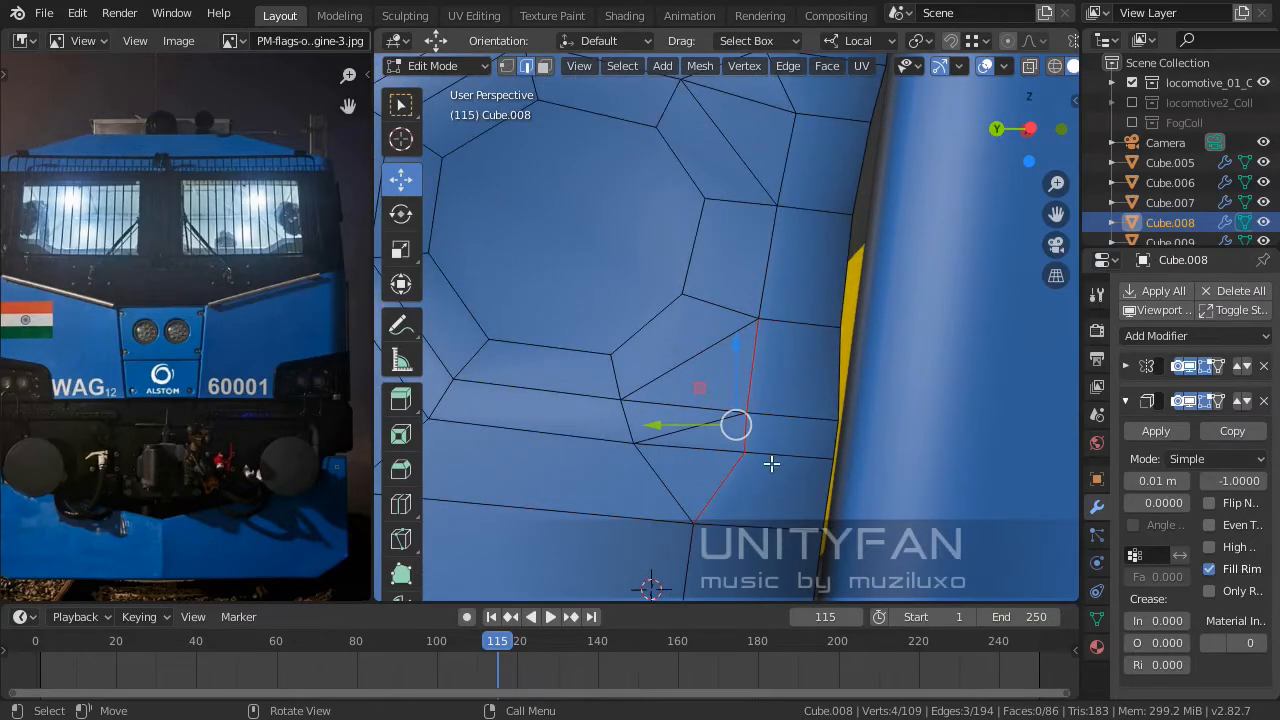
pyautogui.press('x')
pyautogui.click(706, 427)
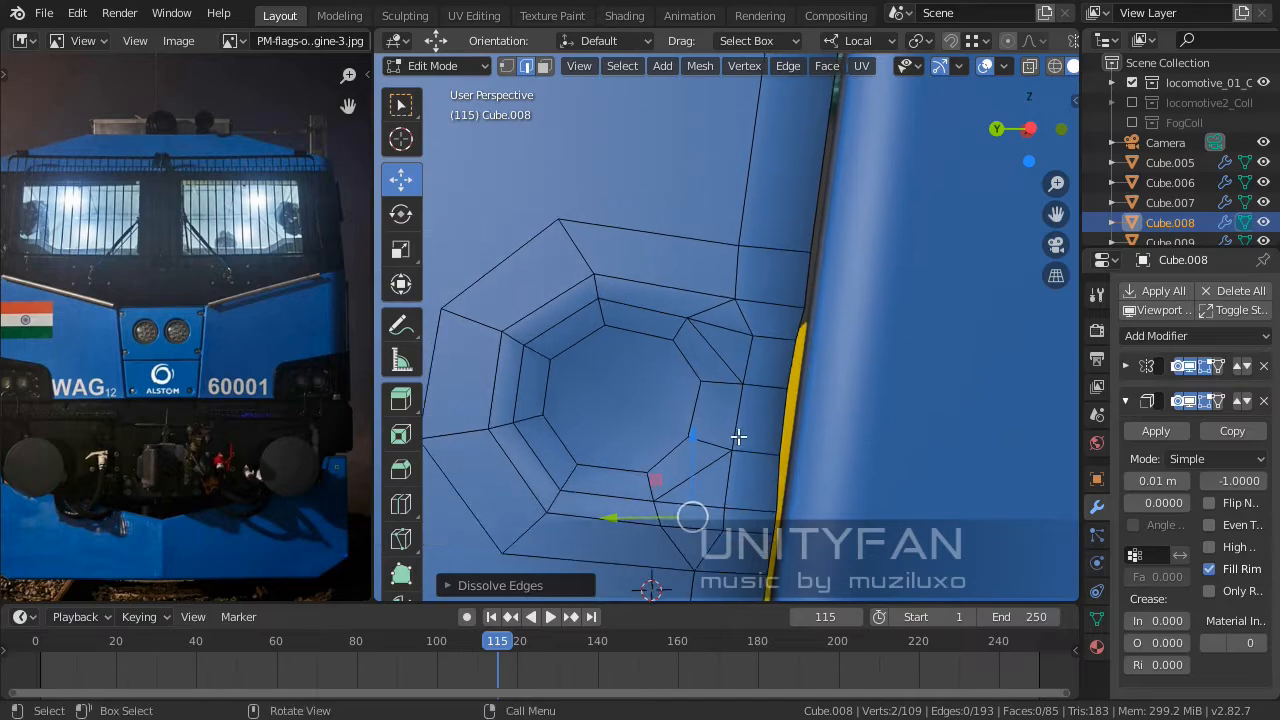
pyautogui.moveTo(738, 436); pyautogui.dragTo(612, 441, button='middle')
pyautogui.press('Tab')
pyautogui.scroll(-11, 755, 462)
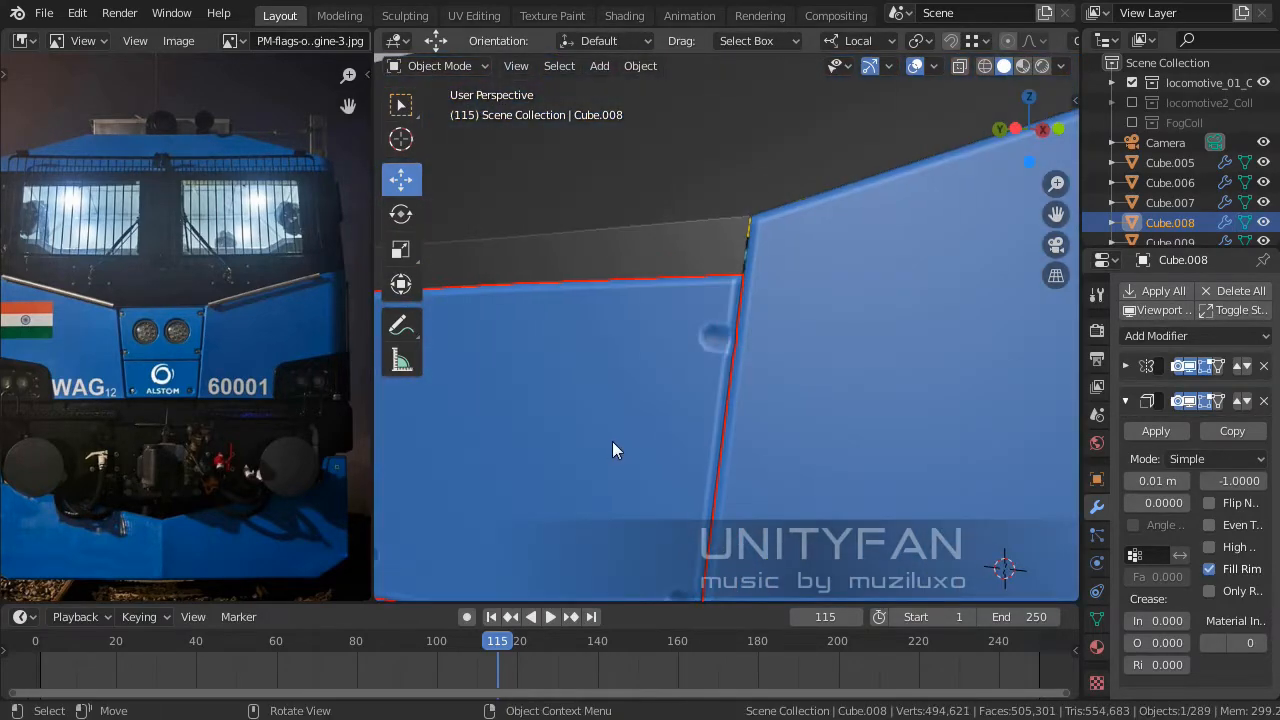
pyautogui.scroll(-4, 612, 441)
pyautogui.keyDown('shift'); pyautogui.moveTo(721, 495); pyautogui.dragTo(799, 403, button='middle'); pyautogui.keyUp('shift')
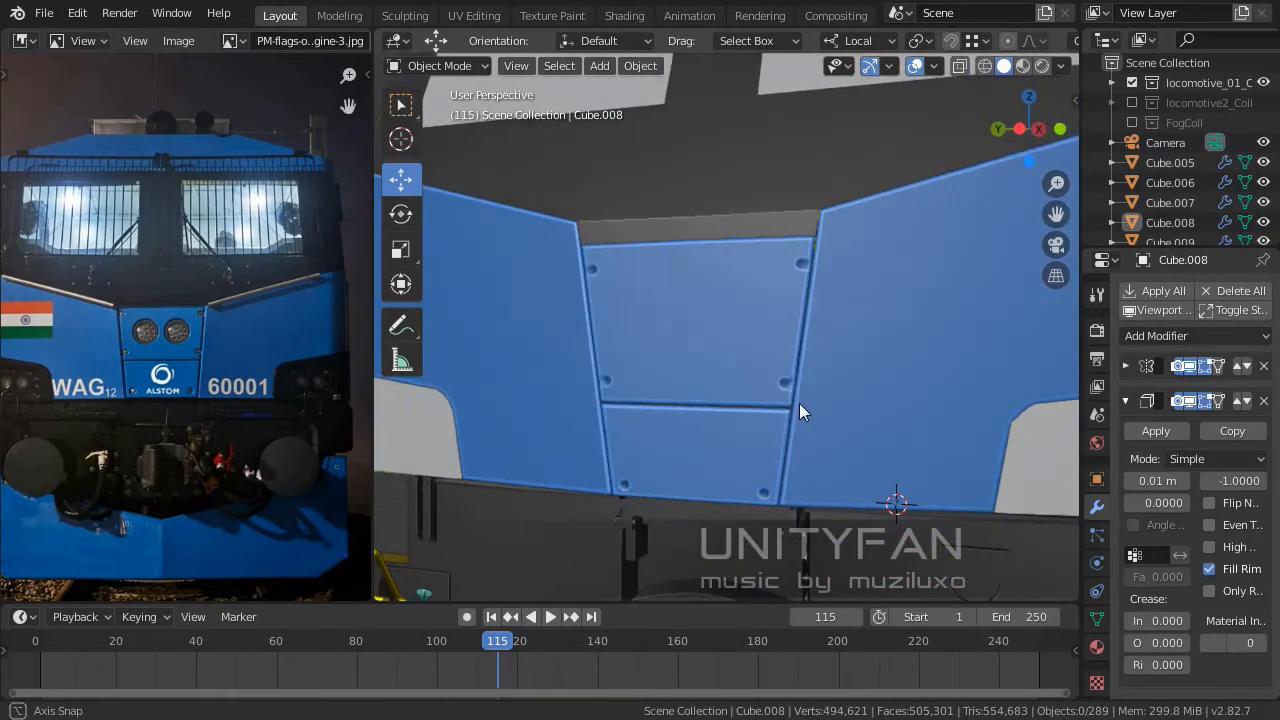
# Examine the upper central front panel's mesh topology from the side and in perspective, then return to object mode with nothing selected.
pyautogui.scroll(2, 799, 403)
pyautogui.click(750, 352)
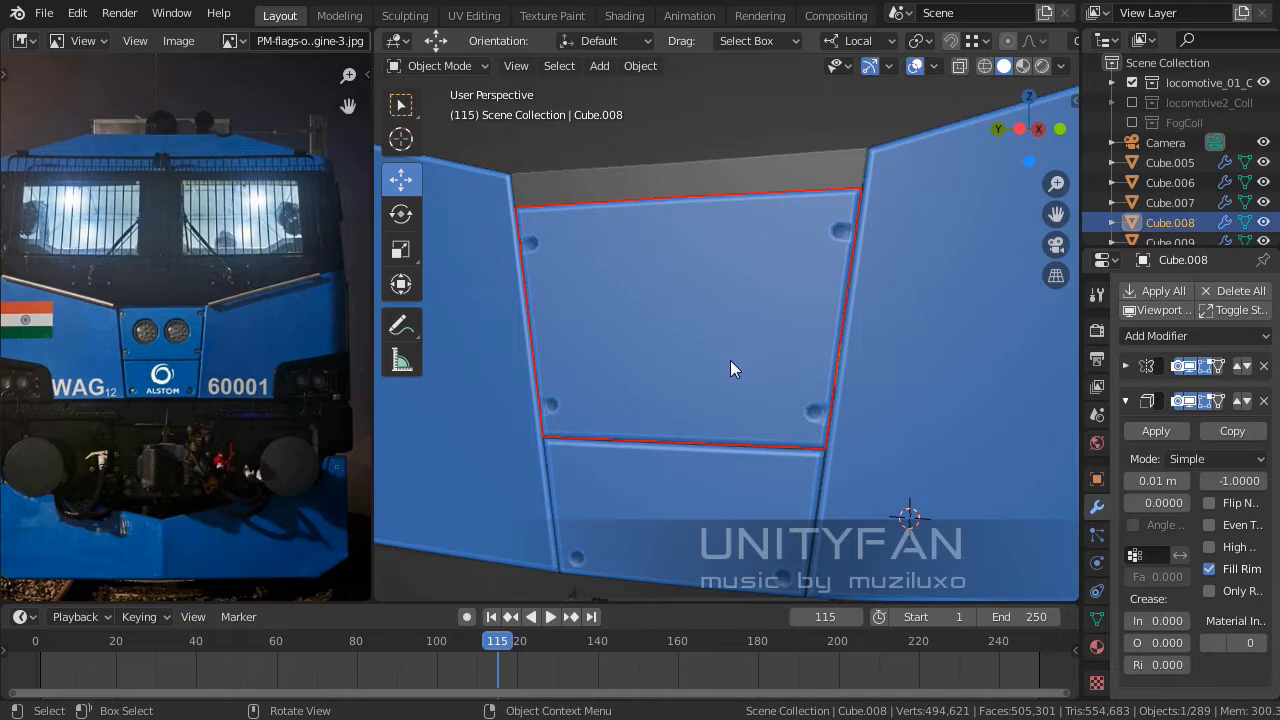
pyautogui.moveTo(730, 360); pyautogui.dragTo(778, 443, button='middle')
pyautogui.scroll(2, 781, 406)
pyautogui.press('Tab')
pyautogui.press('KP_3')
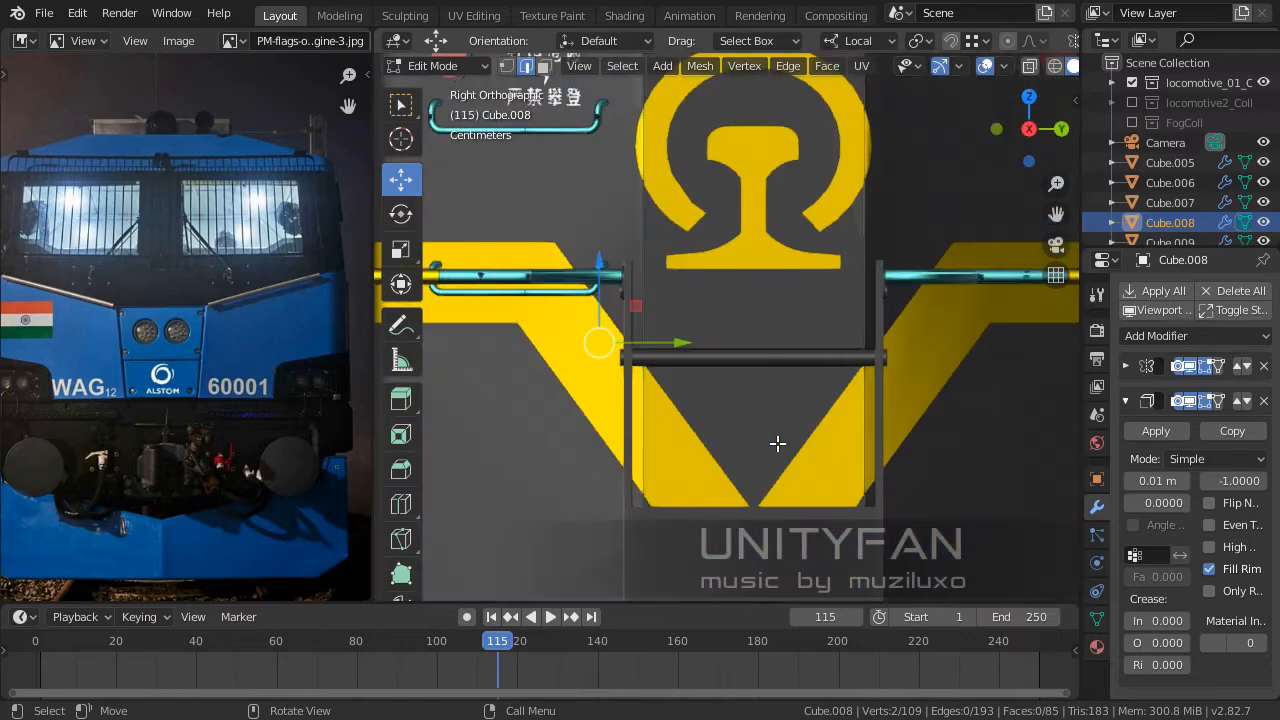
pyautogui.press('ctrl+KP_3')
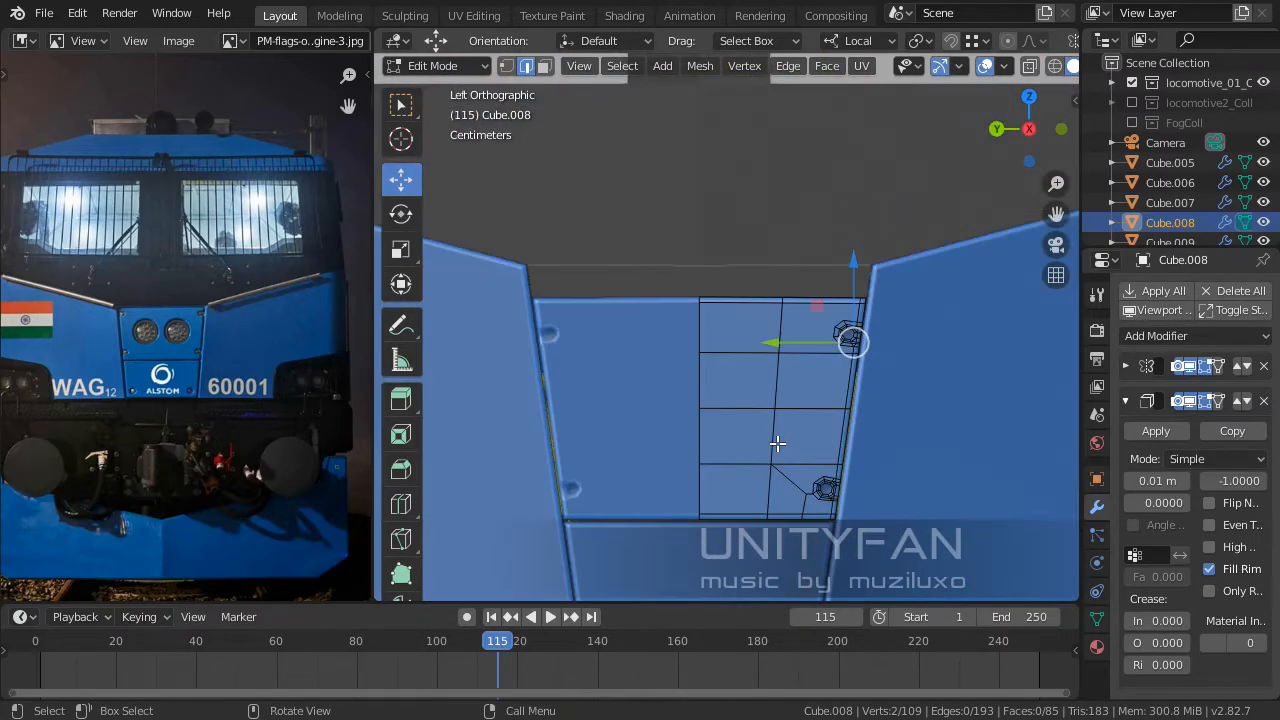
pyautogui.scroll(3, 757, 374)
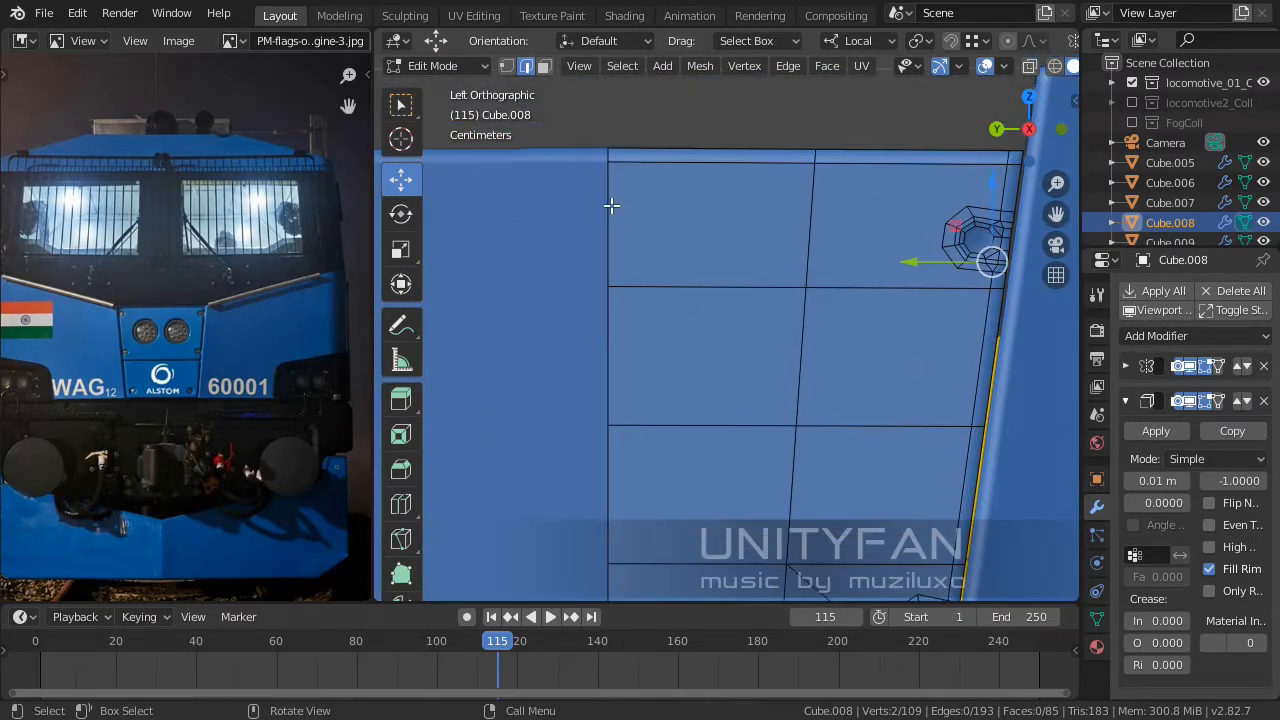
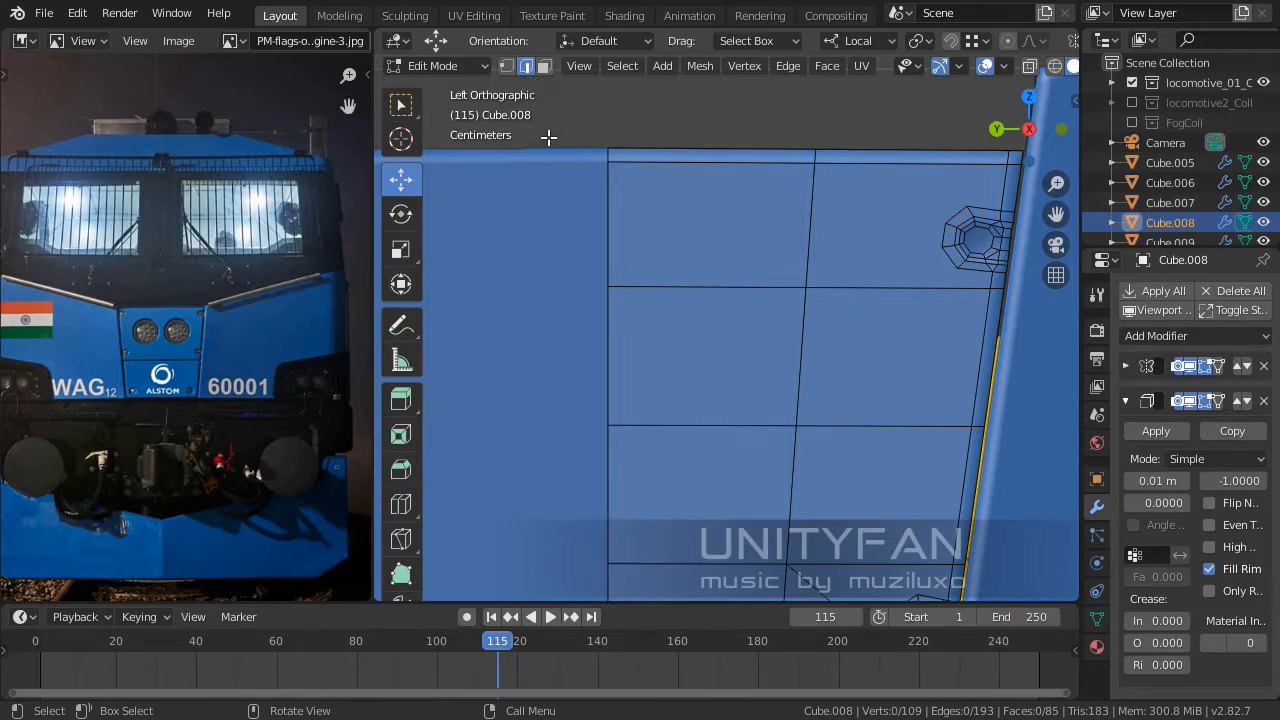
pyautogui.scroll(-5, 731, 314)
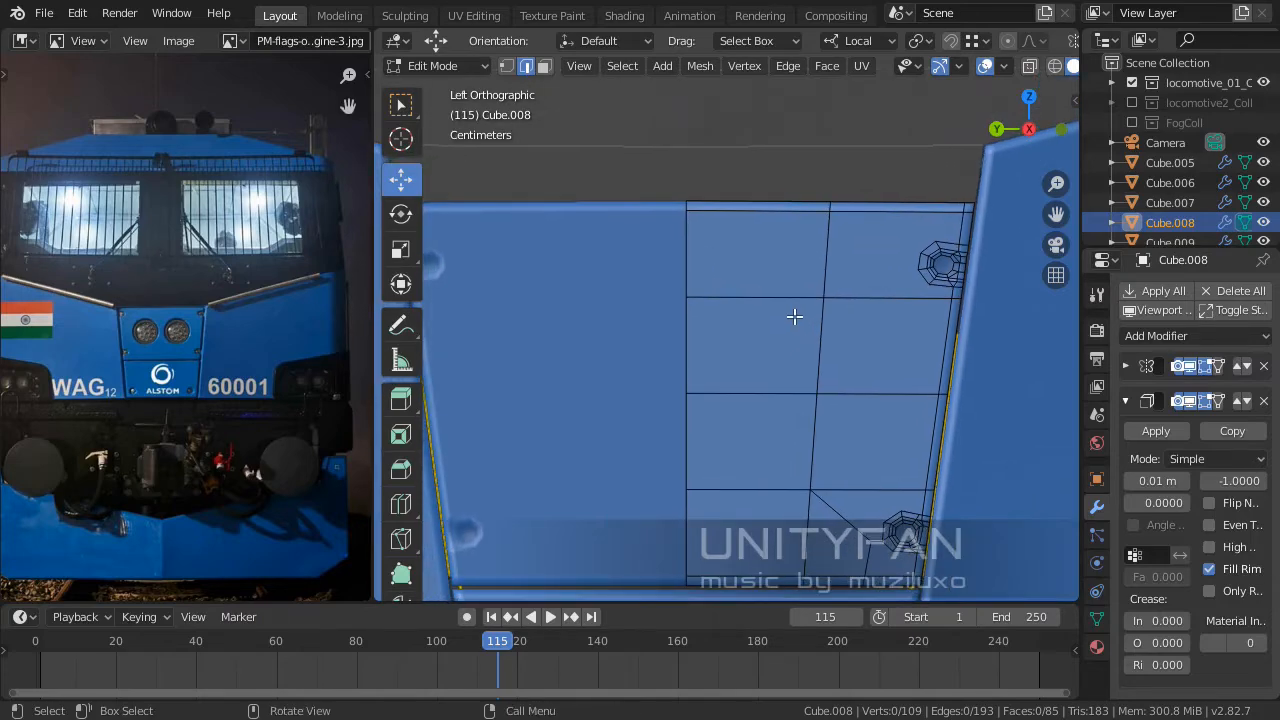
pyautogui.scroll(-2, 763, 314)
pyautogui.press('KP_5')
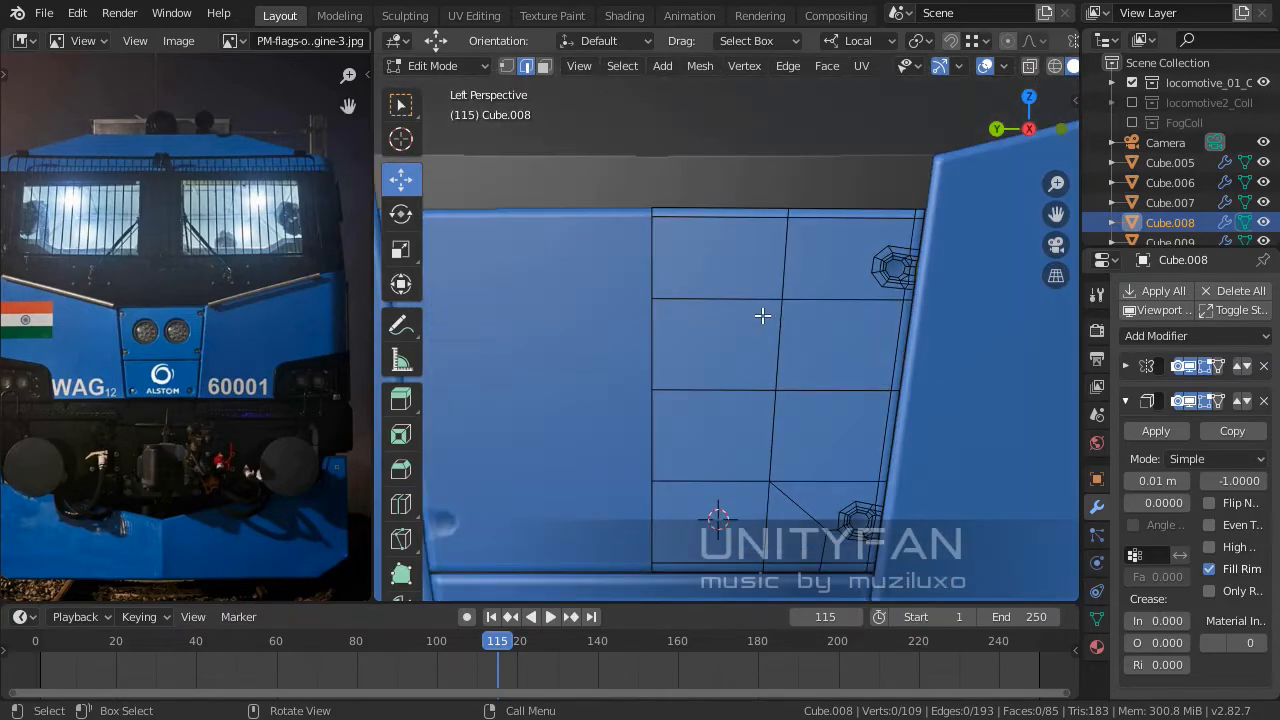
pyautogui.scroll(-5, 762, 330)
pyautogui.moveTo(762, 354); pyautogui.dragTo(891, 432, button='middle')
pyautogui.press('Tab')
pyautogui.click(943, 499)
pyautogui.scroll(2, 718, 461)
pyautogui.scroll(-4, 772, 455)
# Add a mesh cylinder with 18 vertices.
pyautogui.hotkey('shift', 'a')
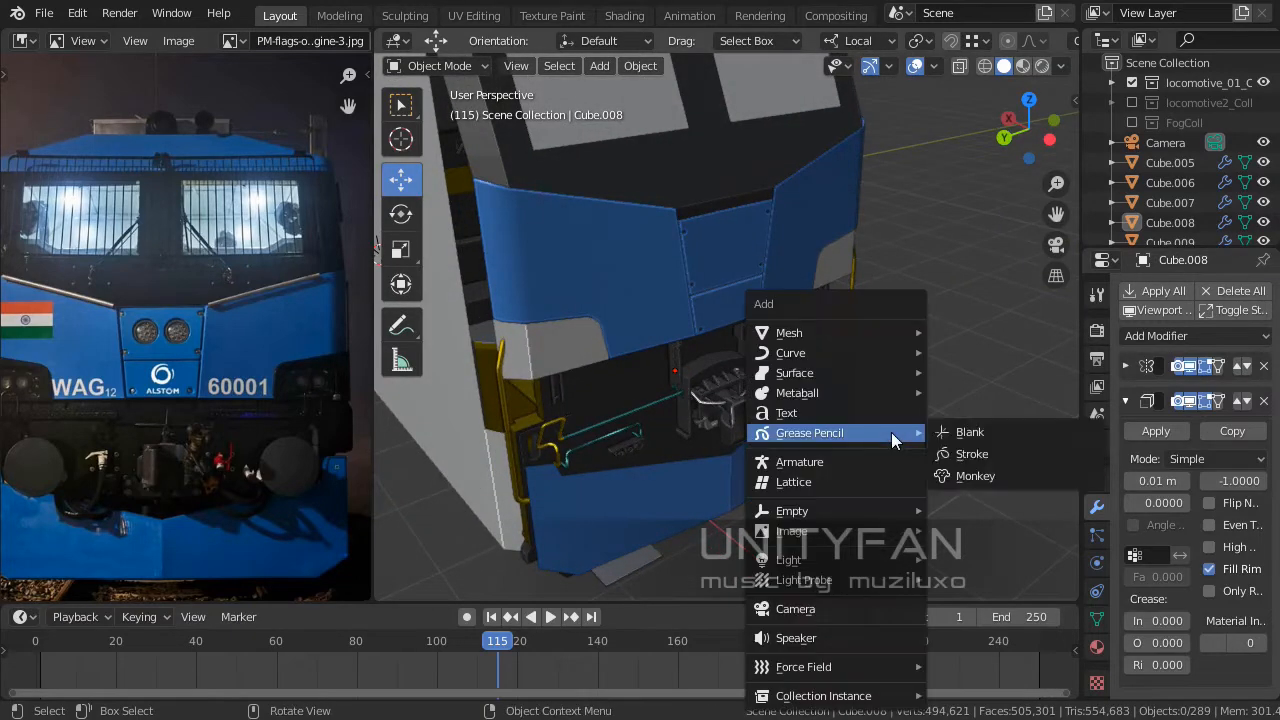
pyautogui.moveTo(831, 333)
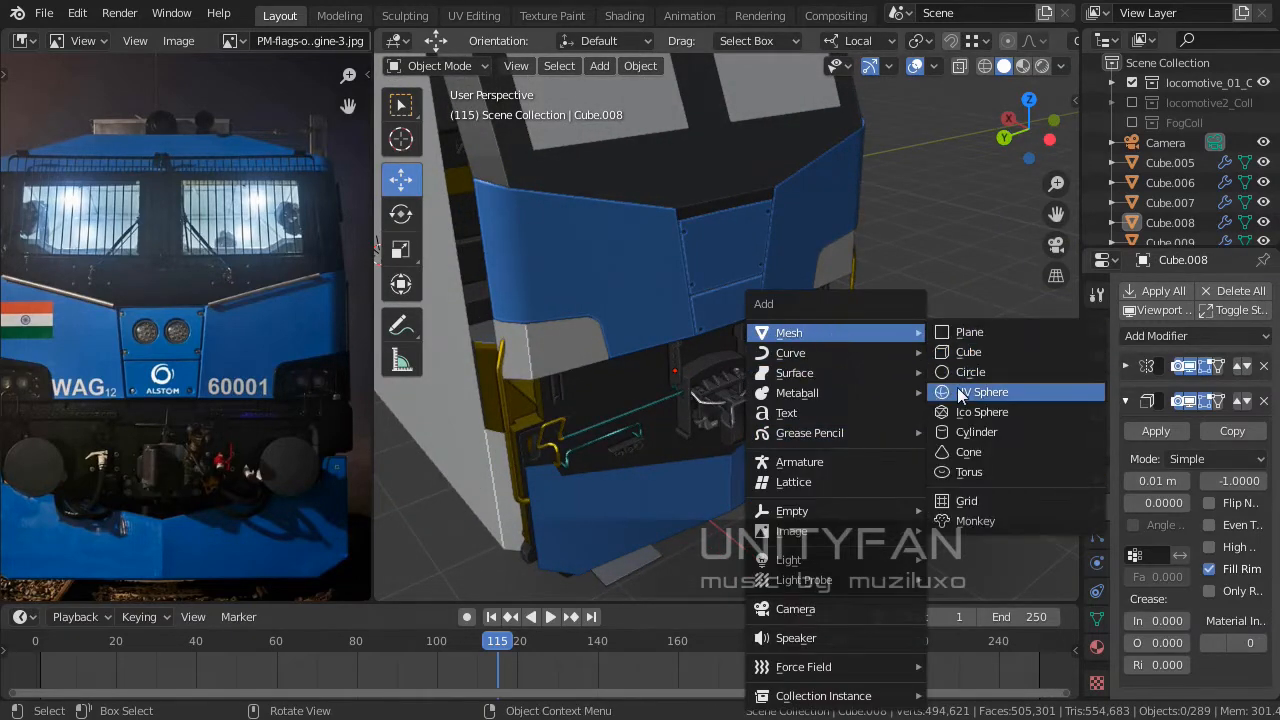
pyautogui.click(958, 432)
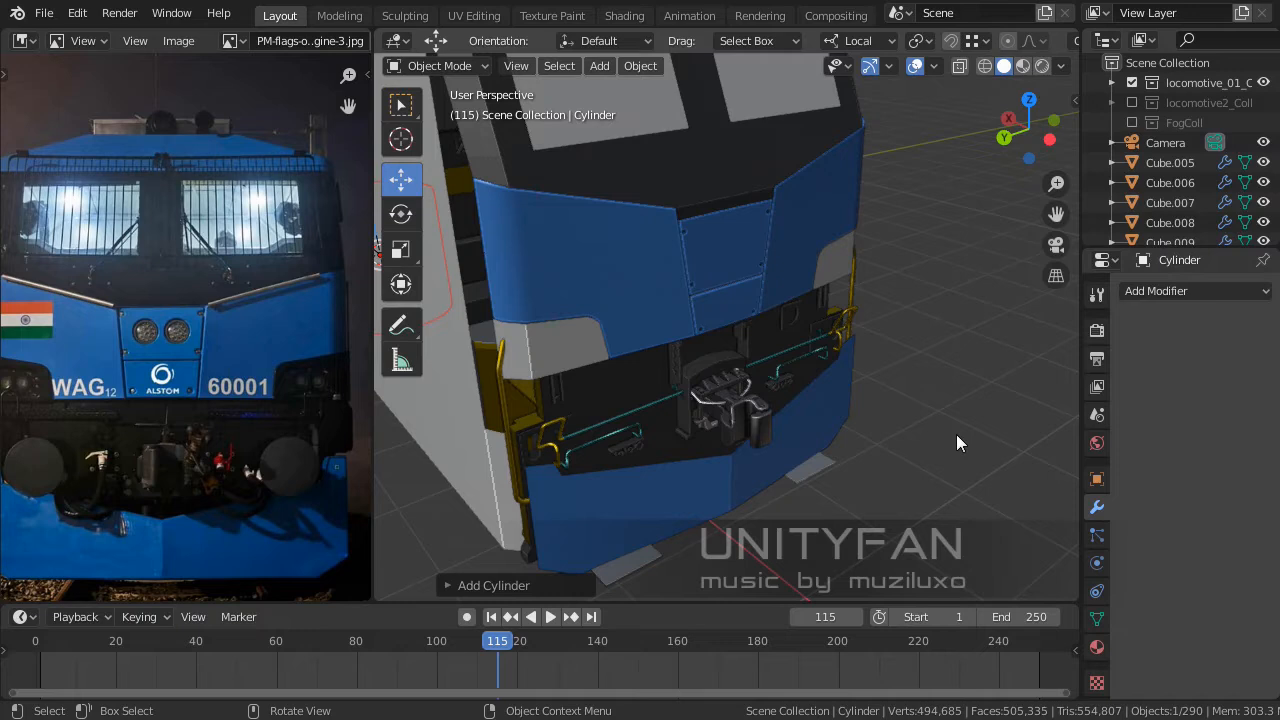
pyautogui.click(485, 585)
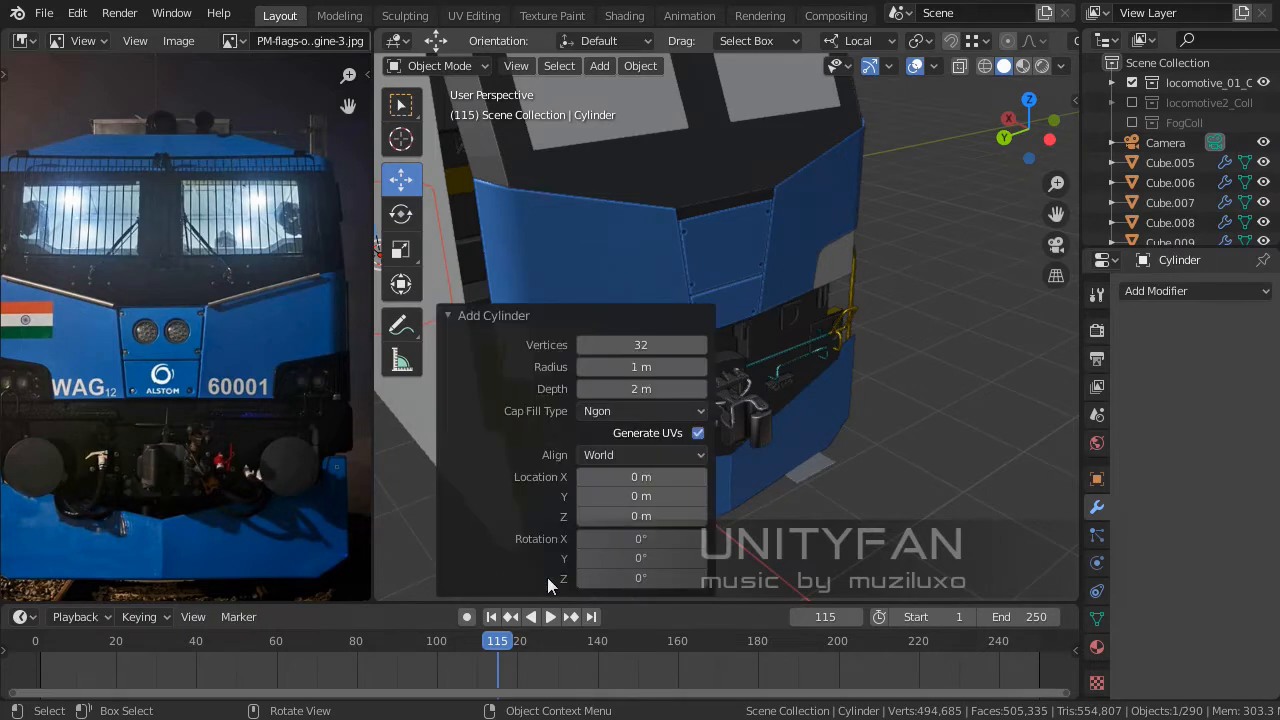
pyautogui.click(649, 345)
pyautogui.press('Return')
pyautogui.click(494, 315)
# Move the cylinder to the locomotive's front and rotate it -90° about Y so its cap faces forward.
pyautogui.moveTo(669, 390); pyautogui.dragTo(959, 436, button='middle')
pyautogui.moveTo(993, 388); pyautogui.dragTo(595, 351)
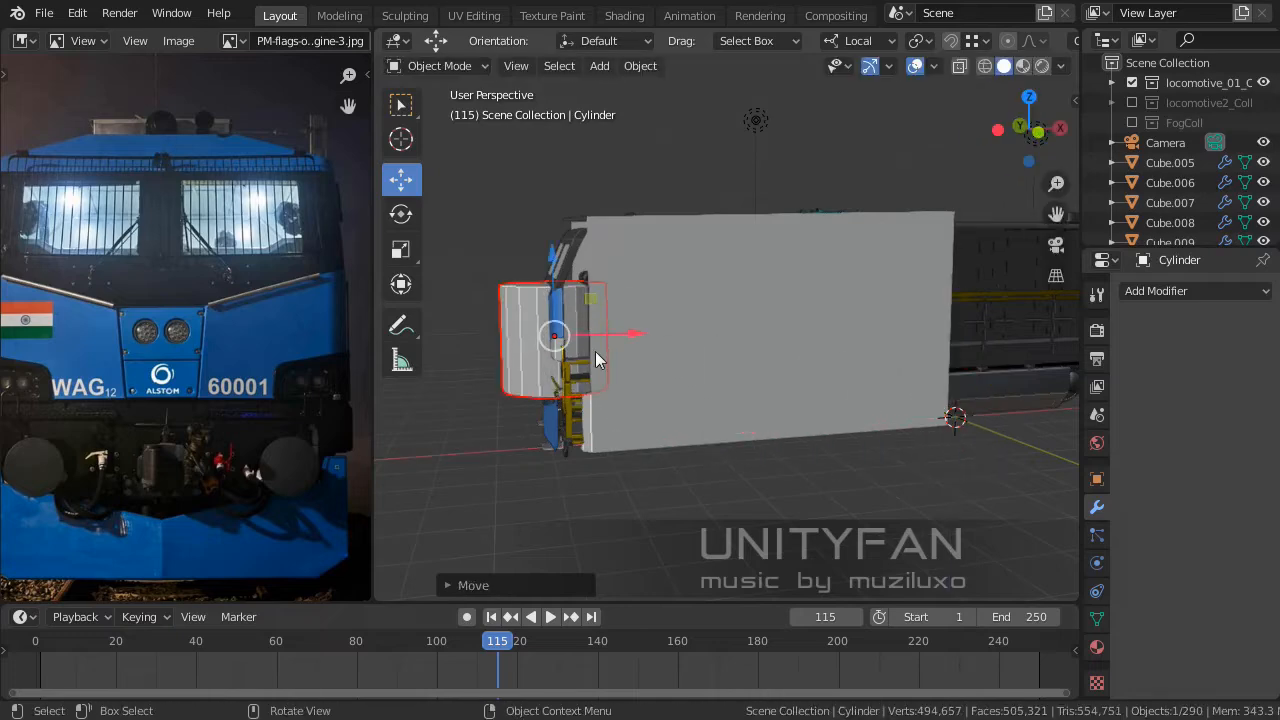
pyautogui.moveTo(595, 351); pyautogui.dragTo(721, 380, button='middle')
pyautogui.moveTo(722, 314); pyautogui.dragTo(606, 454)
pyautogui.click(417, 218)
pyautogui.moveTo(606, 454); pyautogui.dragTo(774, 461, button='middle')
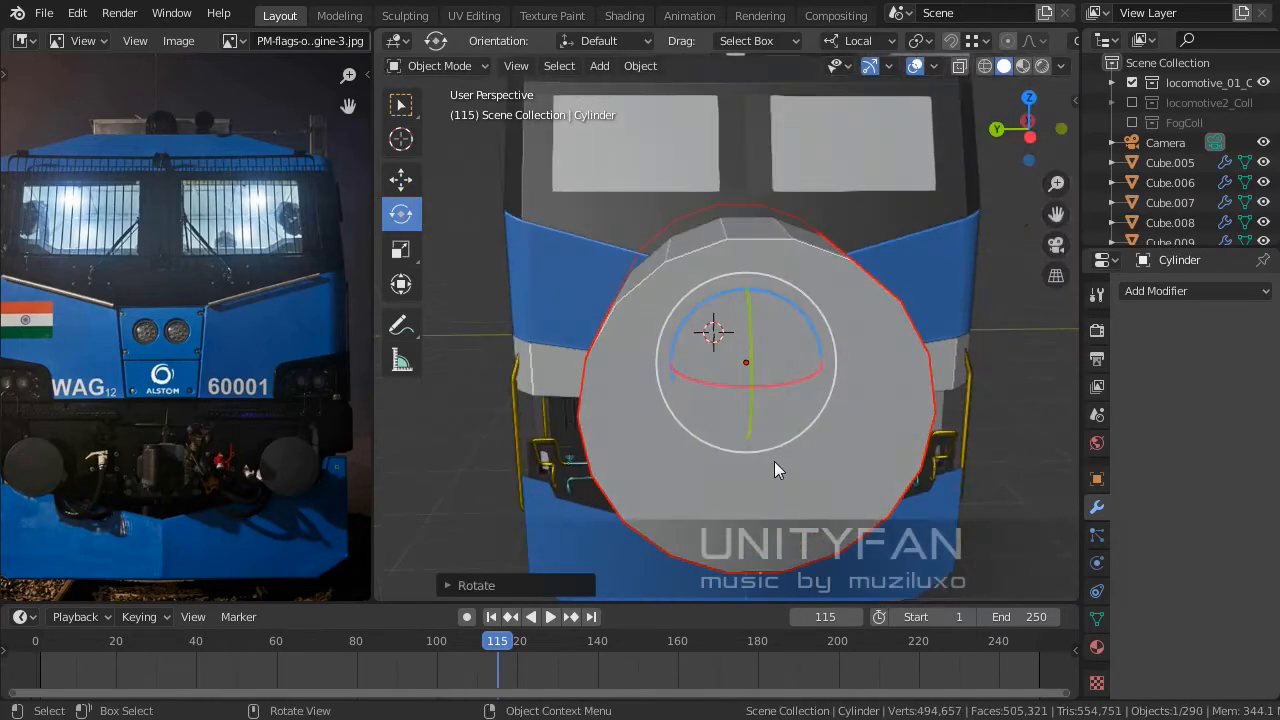
pyautogui.click(401, 180)
pyautogui.moveTo(450, 210); pyautogui.dragTo(880, 399, button='middle')
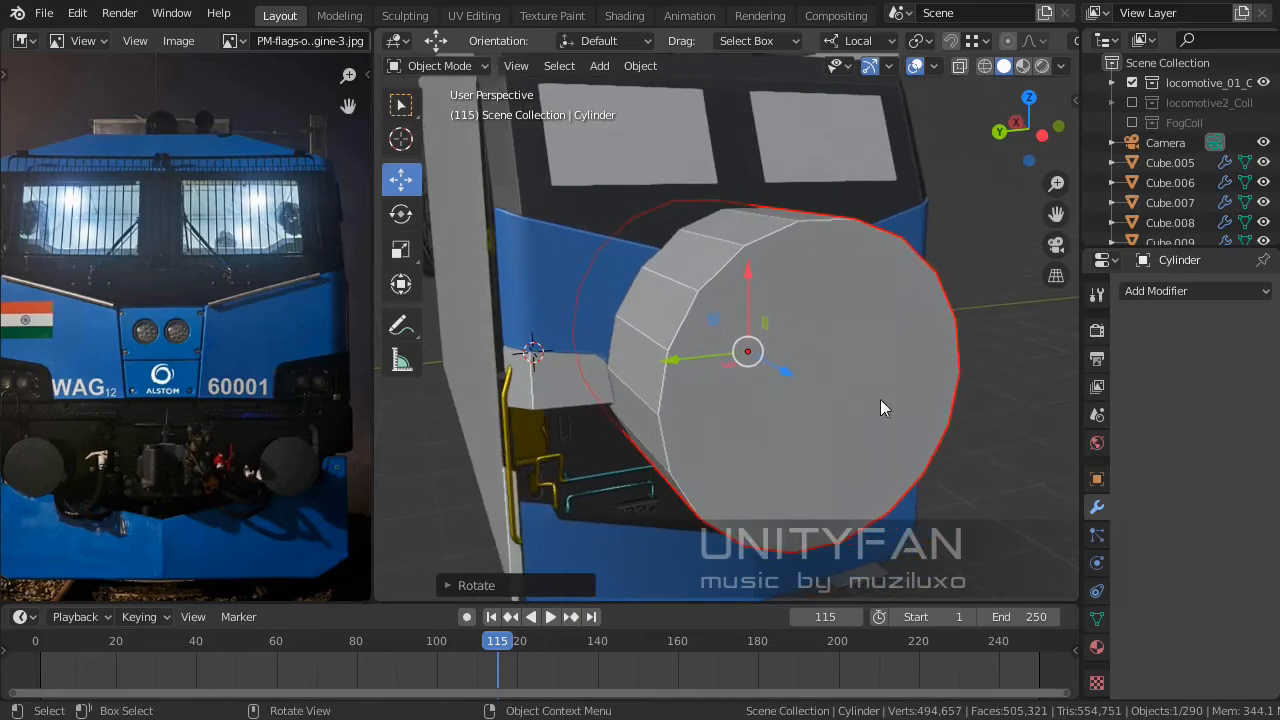
# Scale the cylinder down uniformly to roughly headlight size relative to the central front panels.
pyautogui.press('s')
pyautogui.click(829, 349)
pyautogui.scroll(3, 831, 349)
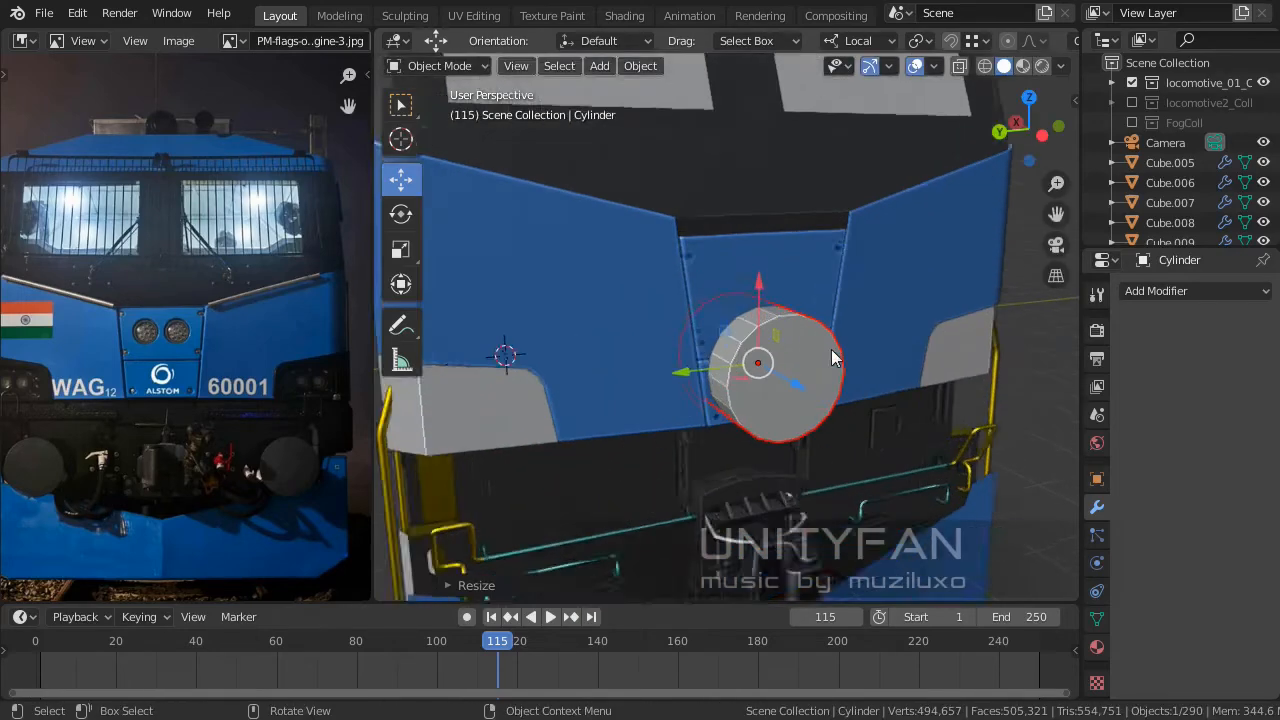
pyautogui.press('s')
pyautogui.click(853, 393)
# Position the cylinder over one half of the upper central front panel and scale it to about 0.26 m across.
pyautogui.moveTo(853, 393); pyautogui.dragTo(879, 411, button='middle')
pyautogui.press('KP_3')
pyautogui.press('ctrl+KP_1')
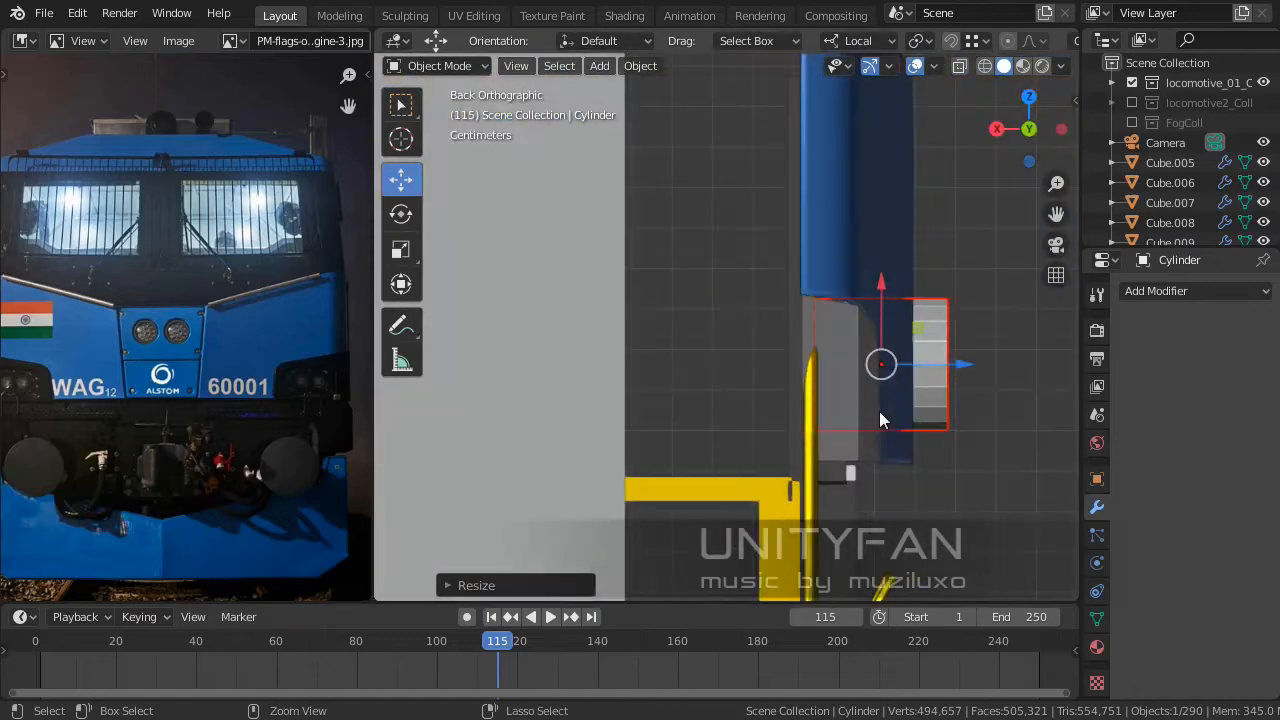
pyautogui.press('ctrl+KP_3')
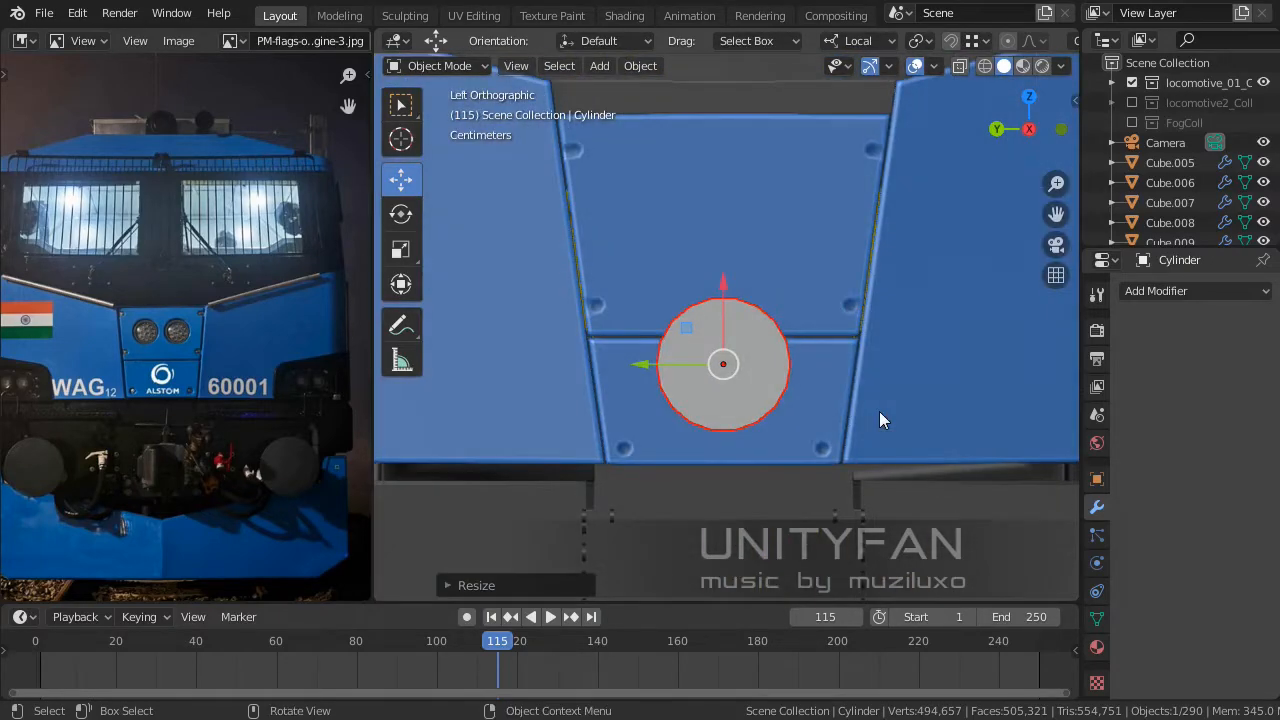
pyautogui.keyDown('shift'); pyautogui.moveTo(879, 411); pyautogui.dragTo(859, 399, button='middle'); pyautogui.keyUp('shift')
pyautogui.press('g')
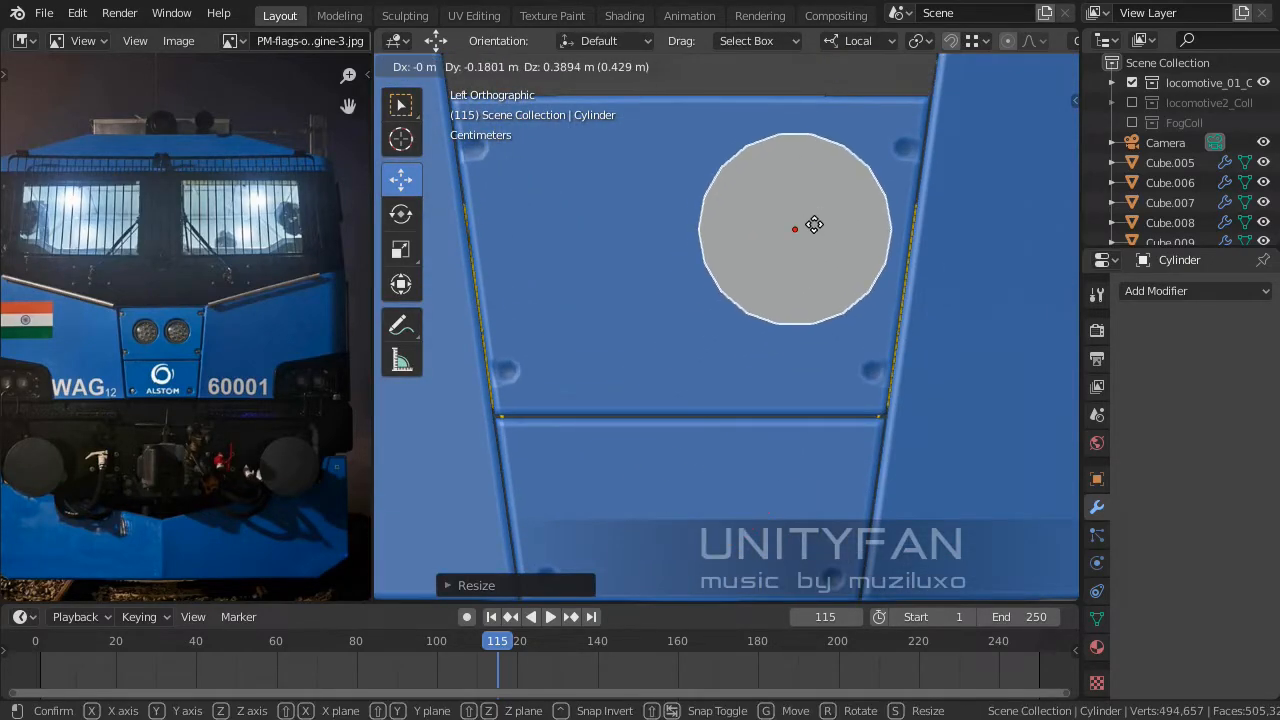
pyautogui.click(801, 222)
pyautogui.press('s')
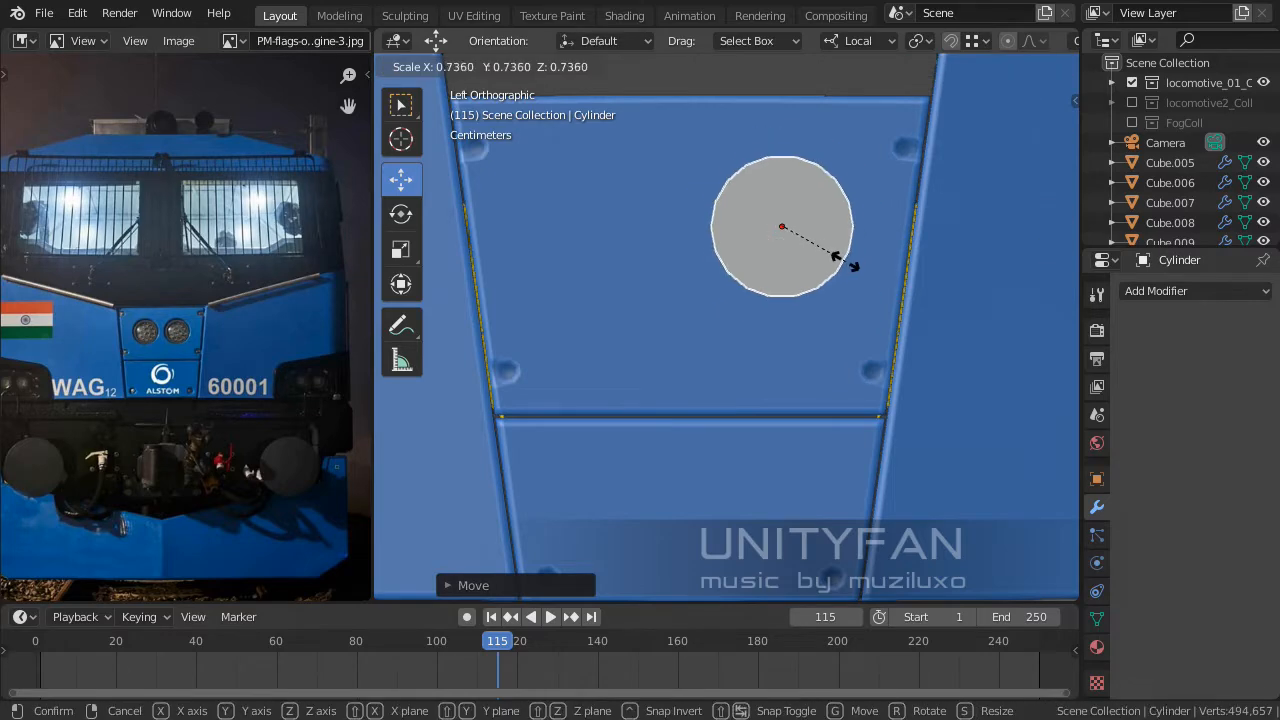
pyautogui.click(853, 259)
# Slide the cylinder along its axis to about X -9.15 m so it protrudes from the front panel.
pyautogui.scroll(3, 854, 259)
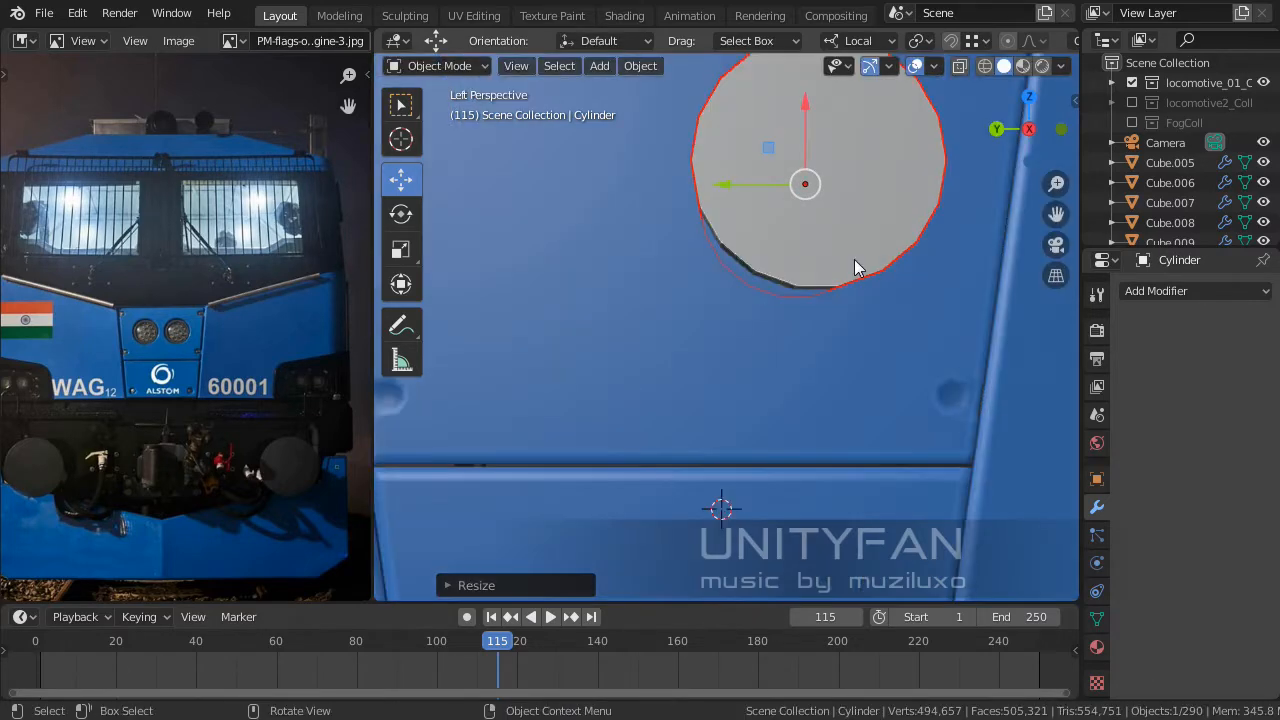
pyautogui.scroll(-6, 851, 271)
pyautogui.moveTo(837, 251); pyautogui.dragTo(752, 362, button='middle')
pyautogui.moveTo(688, 371); pyautogui.dragTo(646, 384)
pyautogui.moveTo(649, 385); pyautogui.dragTo(745, 395, button='middle')
# Set the cylinder's Y location to 0 m to put its origin on the locomotive's centreline.
pyautogui.click(1073, 100)
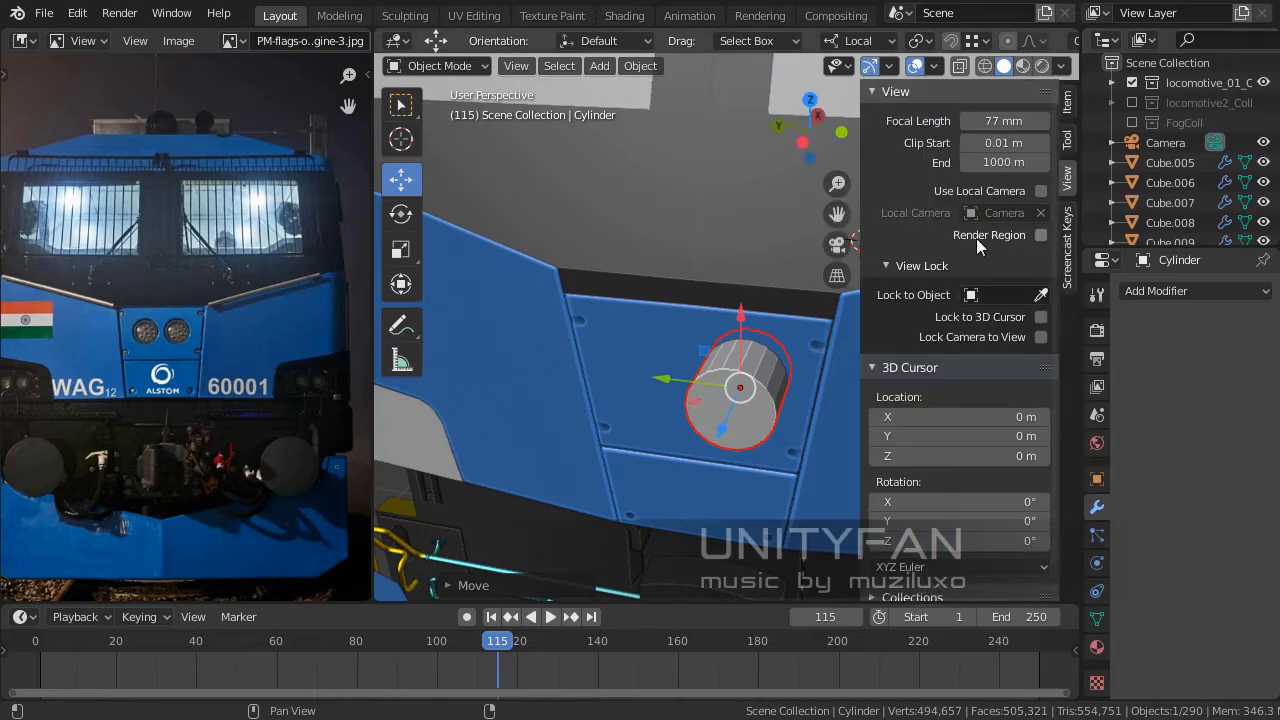
pyautogui.click(1068, 140)
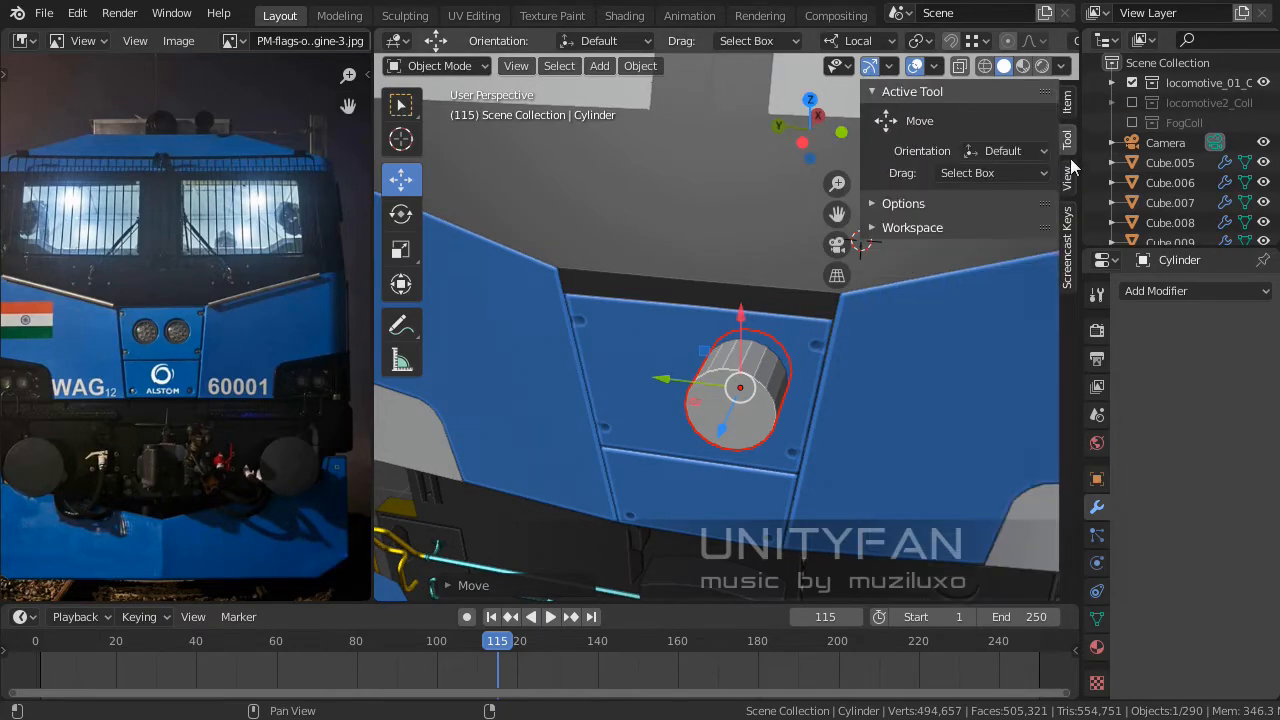
pyautogui.click(1067, 102)
pyautogui.click(960, 142)
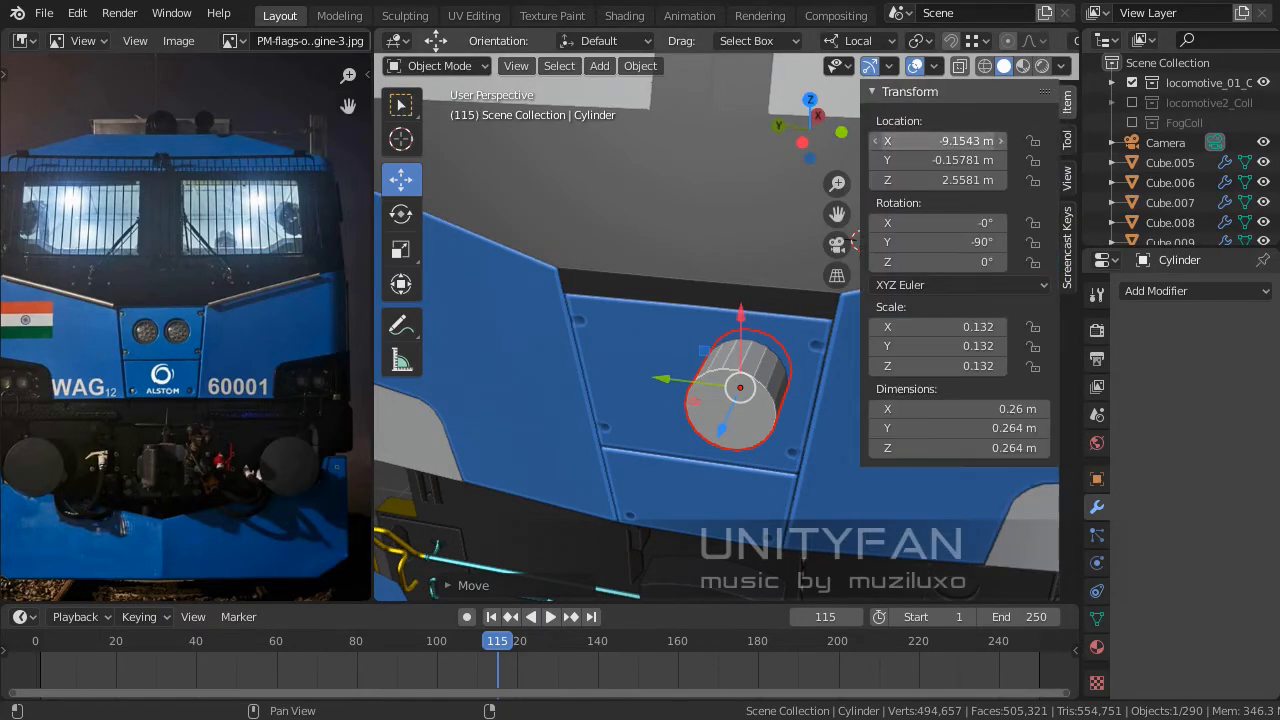
pyautogui.press('Return')
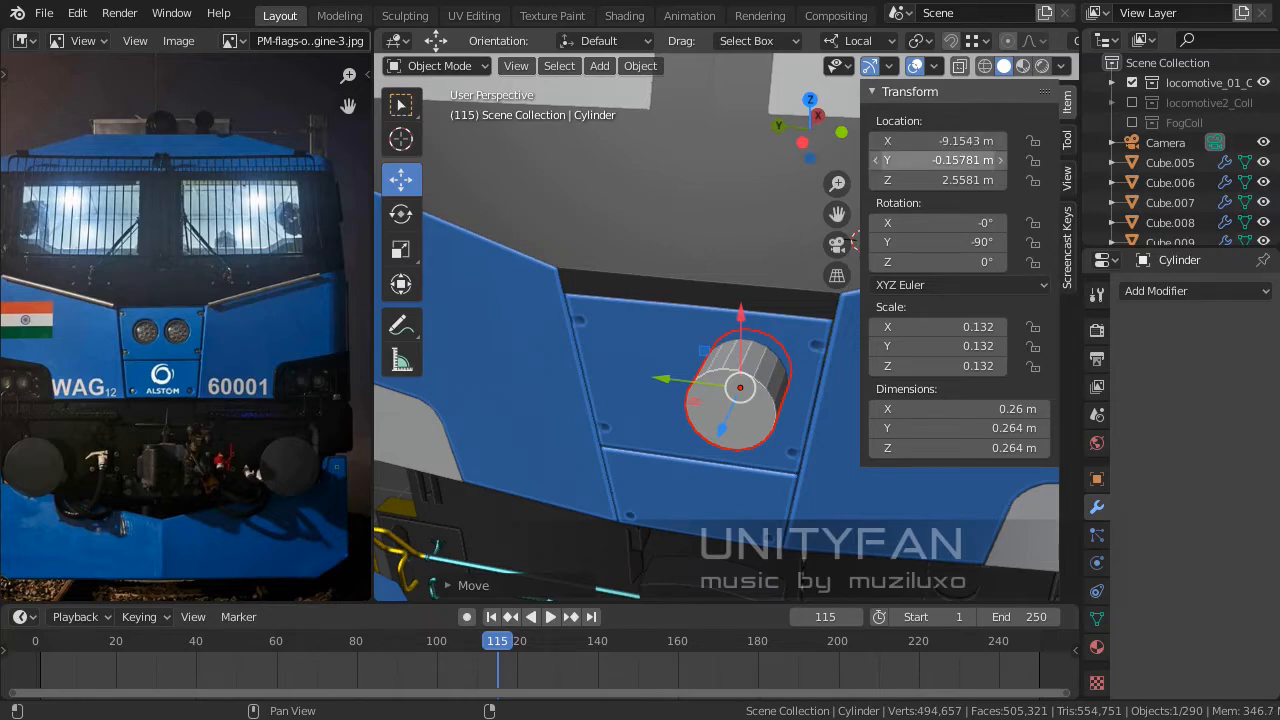
pyautogui.click(941, 161)
pyautogui.press('Return')
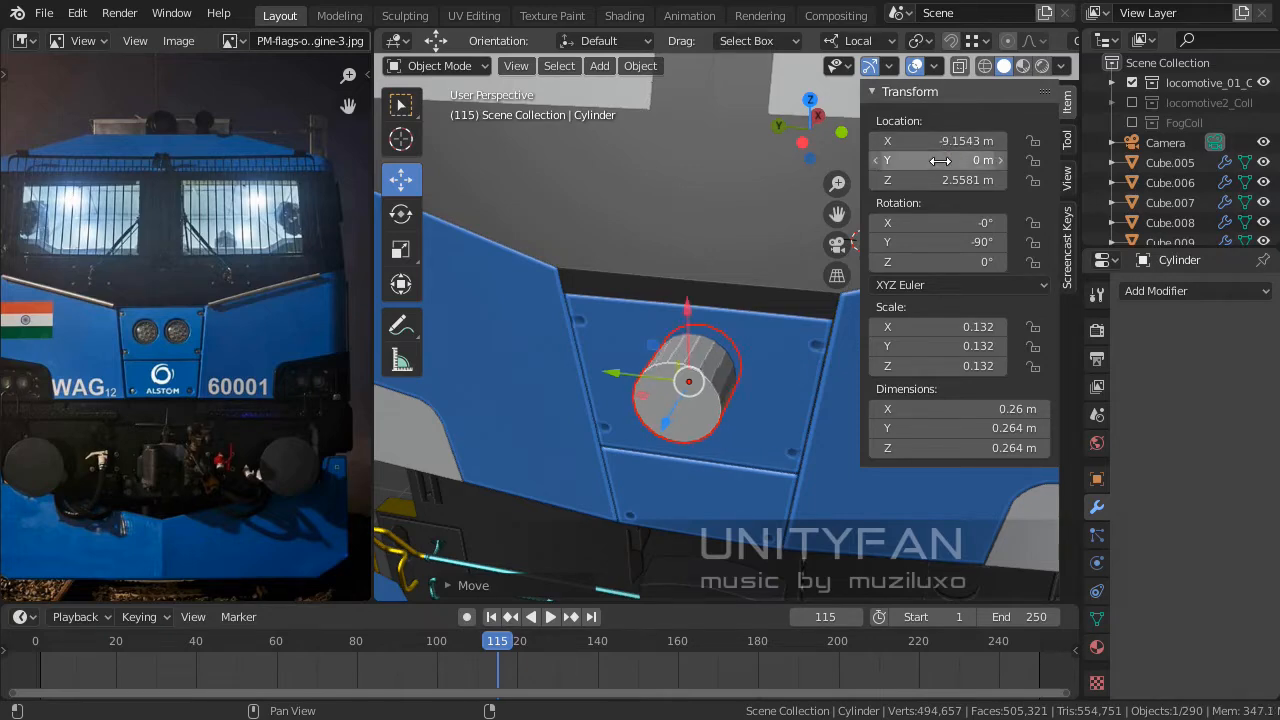
# Apply the cylinder's rotation and scale, and hide the transform sidebar.
pyautogui.moveTo(757, 321); pyautogui.dragTo(672, 352, button='middle')
pyautogui.hotkey('ctrl', 'a')
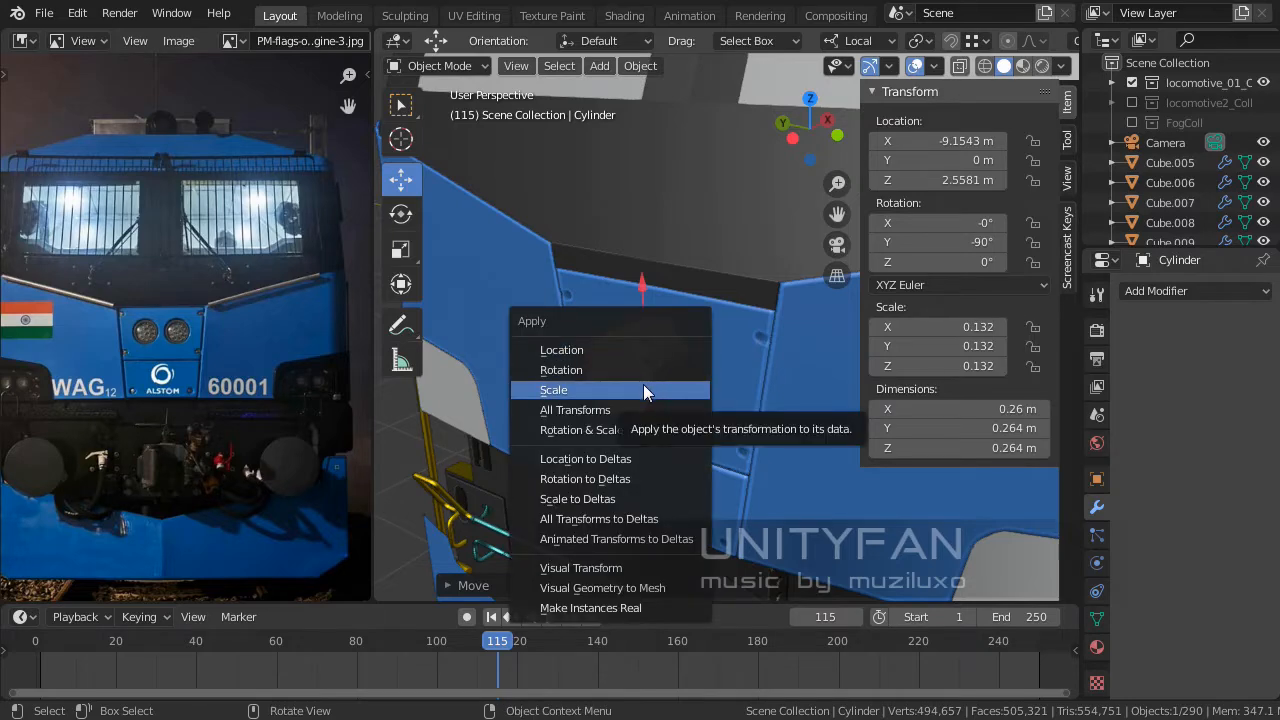
pyautogui.click(628, 369)
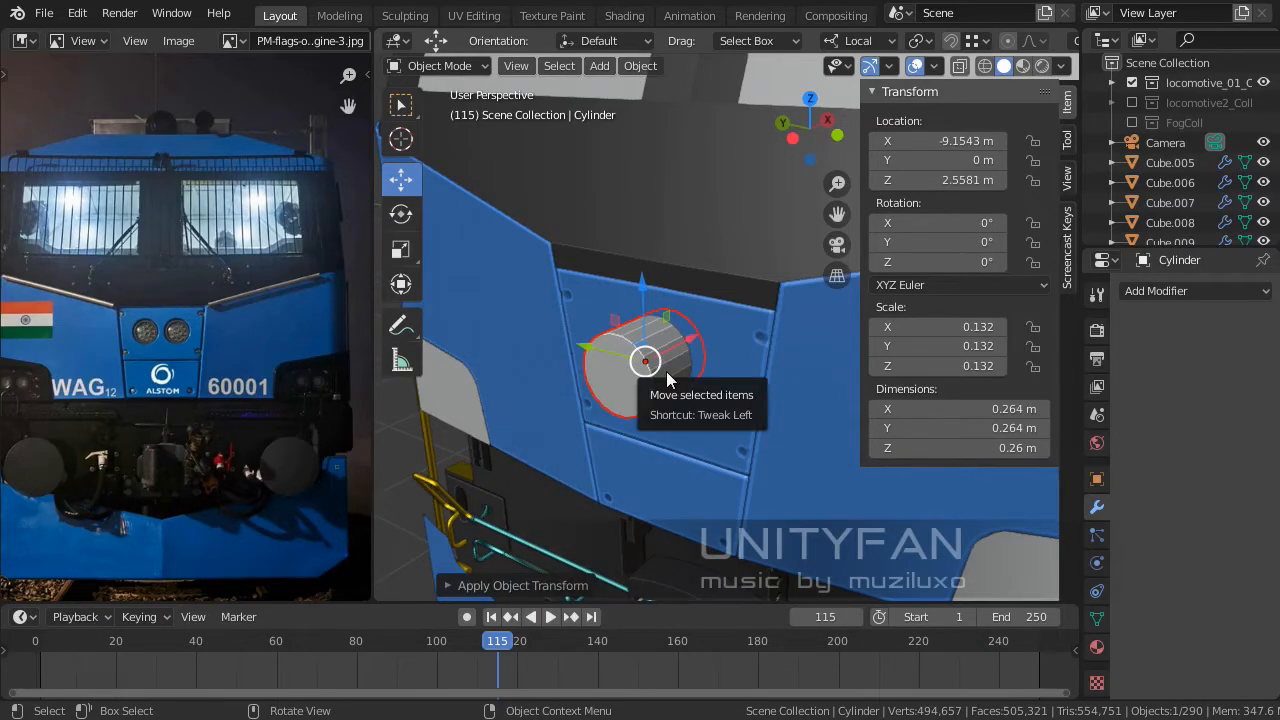
pyautogui.hotkey('ctrl', 'a')
pyautogui.click(634, 392)
pyautogui.moveTo(634, 393); pyautogui.dragTo(699, 389, button='middle')
pyautogui.scroll(3, 716, 402)
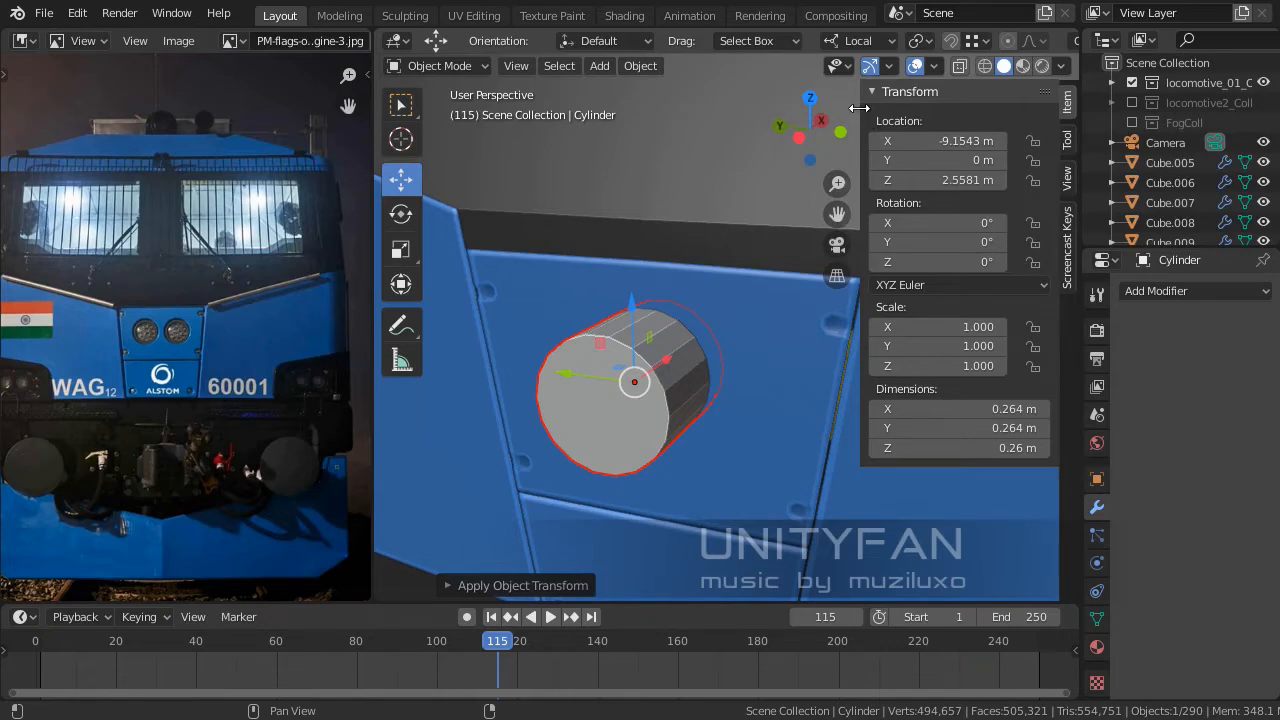
pyautogui.moveTo(859, 108); pyautogui.dragTo(893, 263)
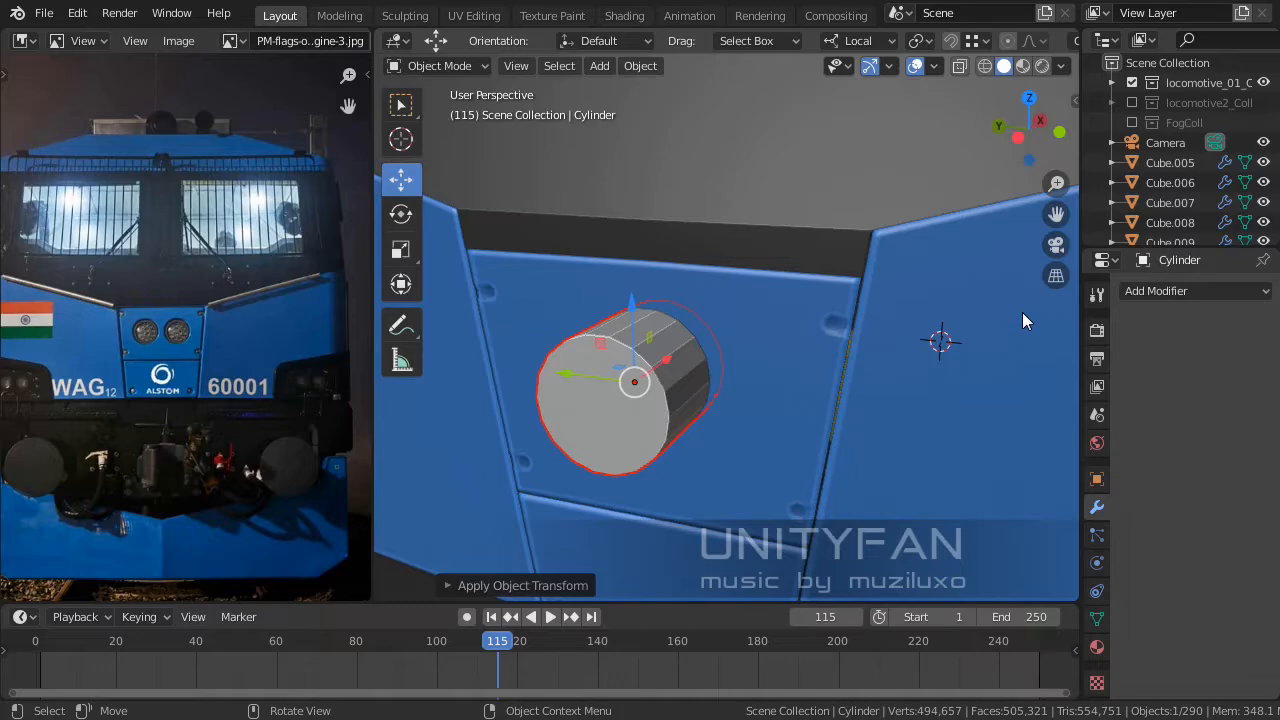
# Shift the cylinder's whole mesh sideways along local Y in edit mode, leaving its origin on the centreline.
pyautogui.press('Tab')
pyautogui.moveTo(762, 378); pyautogui.dragTo(775, 341, button='middle')
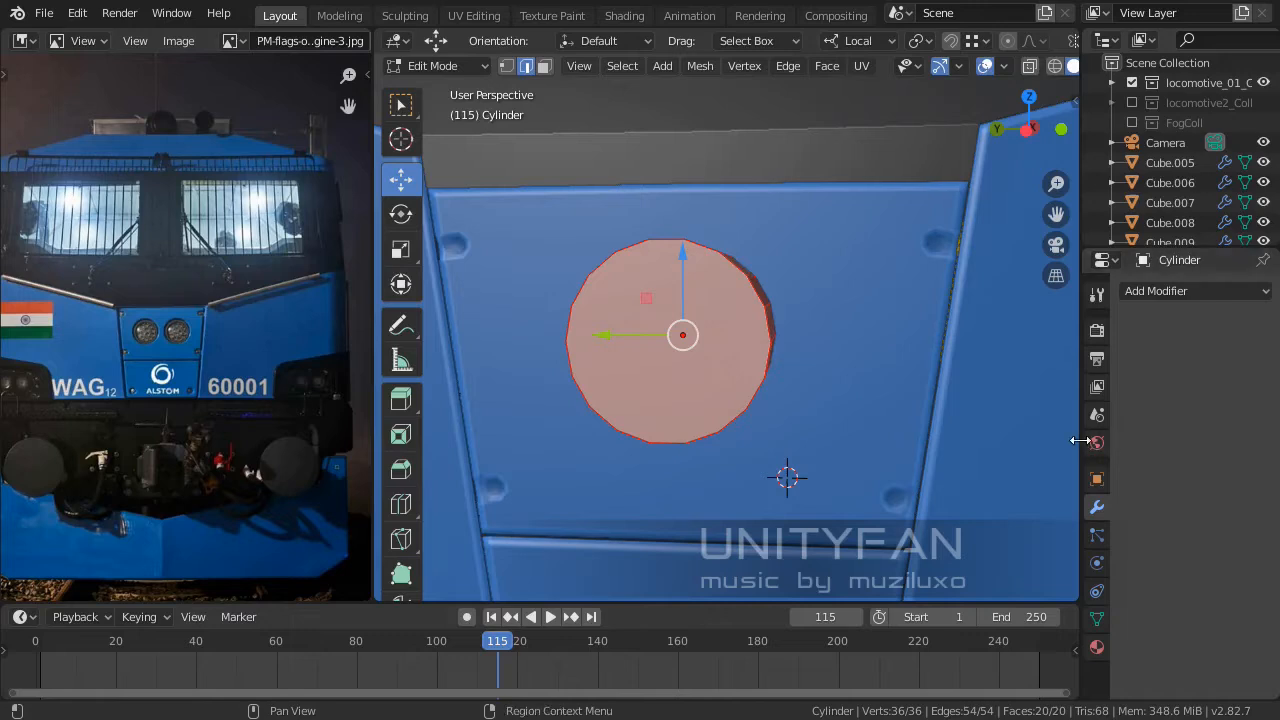
pyautogui.moveTo(1080, 440); pyautogui.dragTo(1046, 443)
pyautogui.moveTo(724, 377); pyautogui.dragTo(716, 387, button='middle')
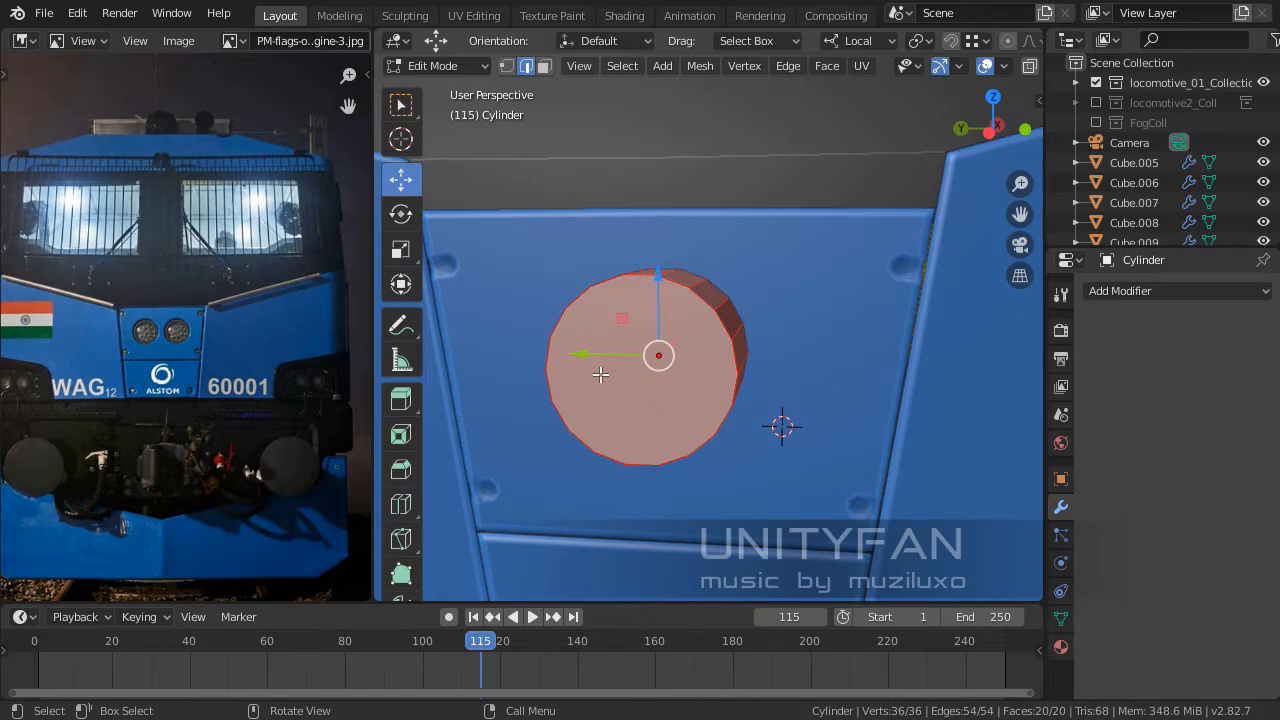
pyautogui.press('g')
pyautogui.press('y')
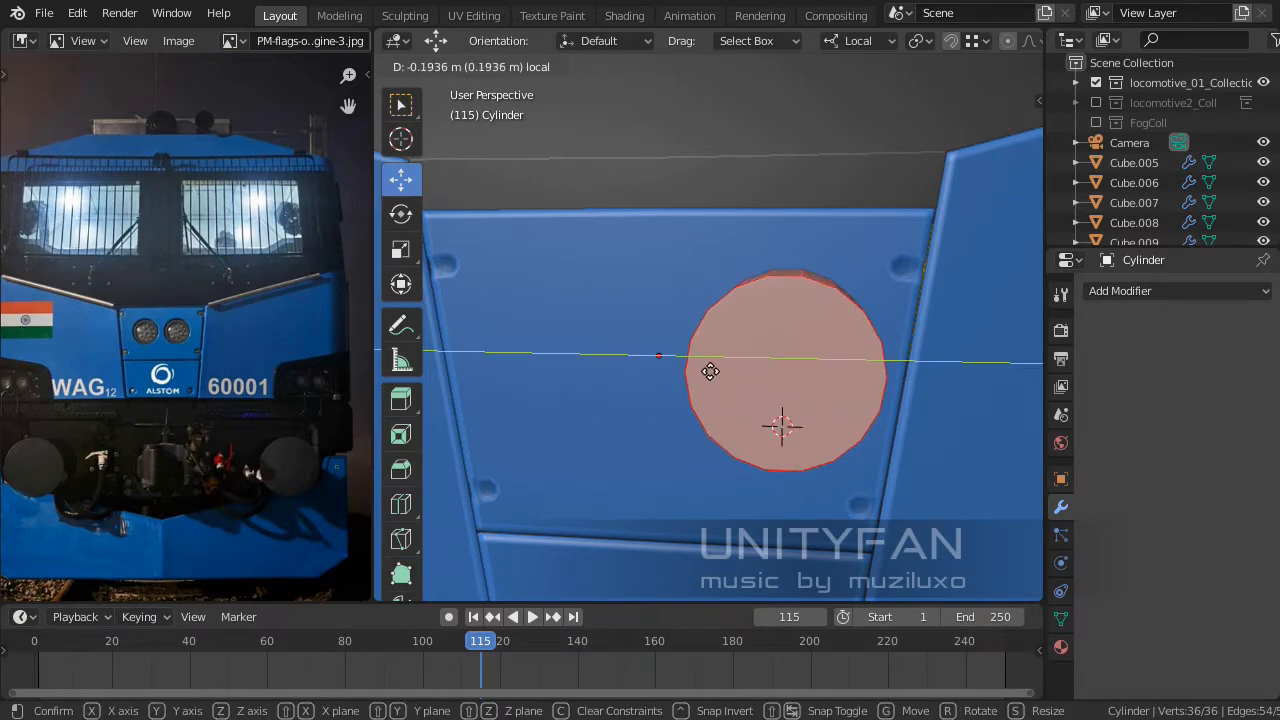
pyautogui.click(800, 426)
pyautogui.press('Tab')
# Add a Mirror modifier to the cylinder, with the Y axis enabled and the X axis disabled.
pyautogui.moveTo(820, 426); pyautogui.dragTo(743, 435, button='middle')
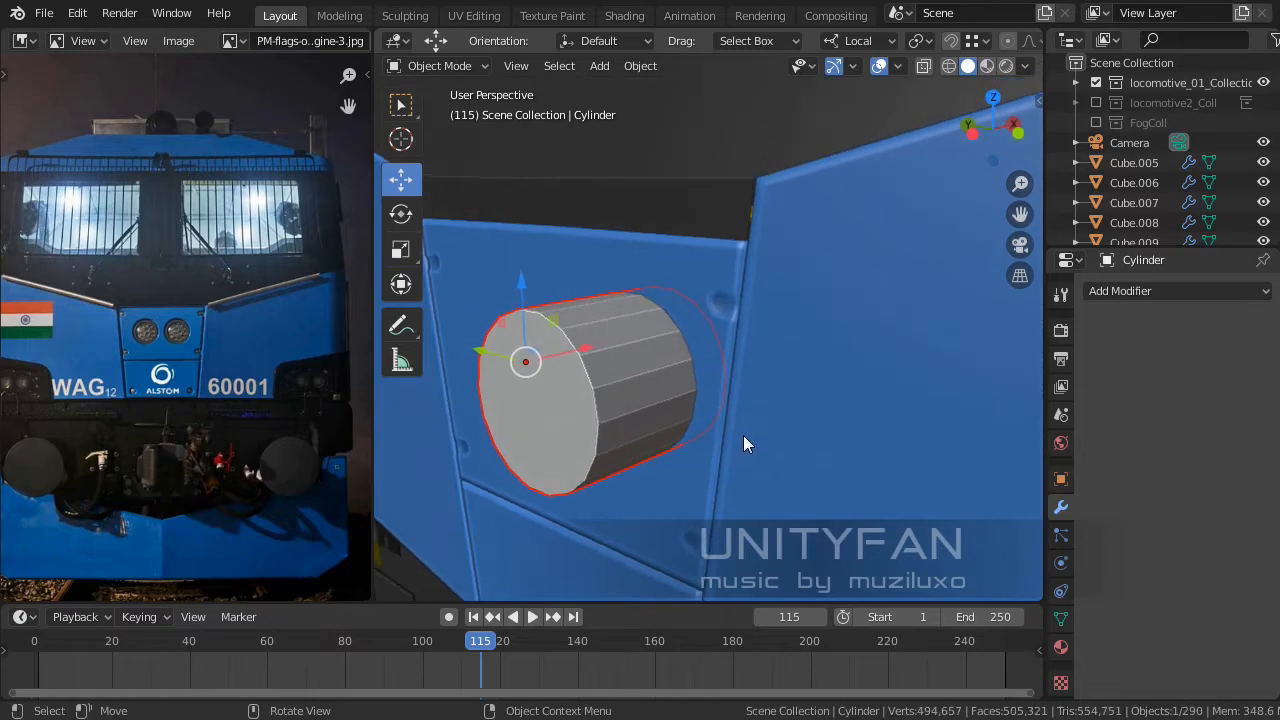
pyautogui.click(1164, 291)
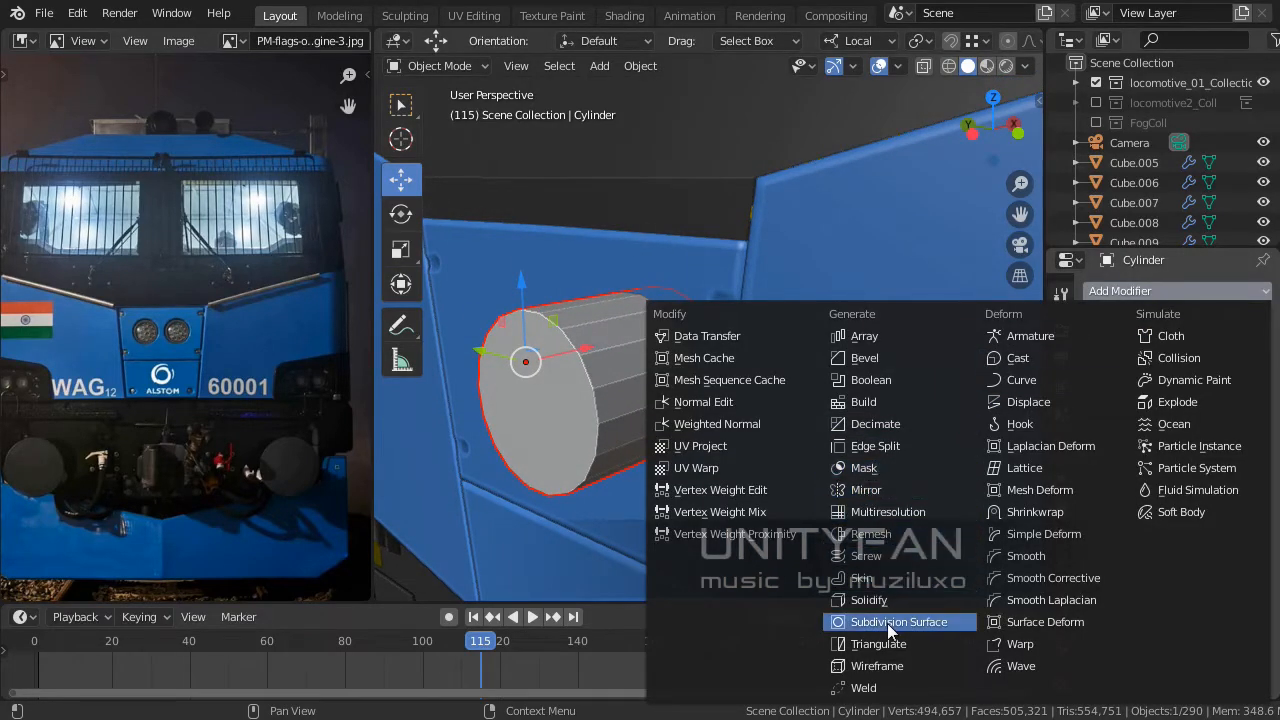
pyautogui.click(840, 487)
pyautogui.click(1098, 467)
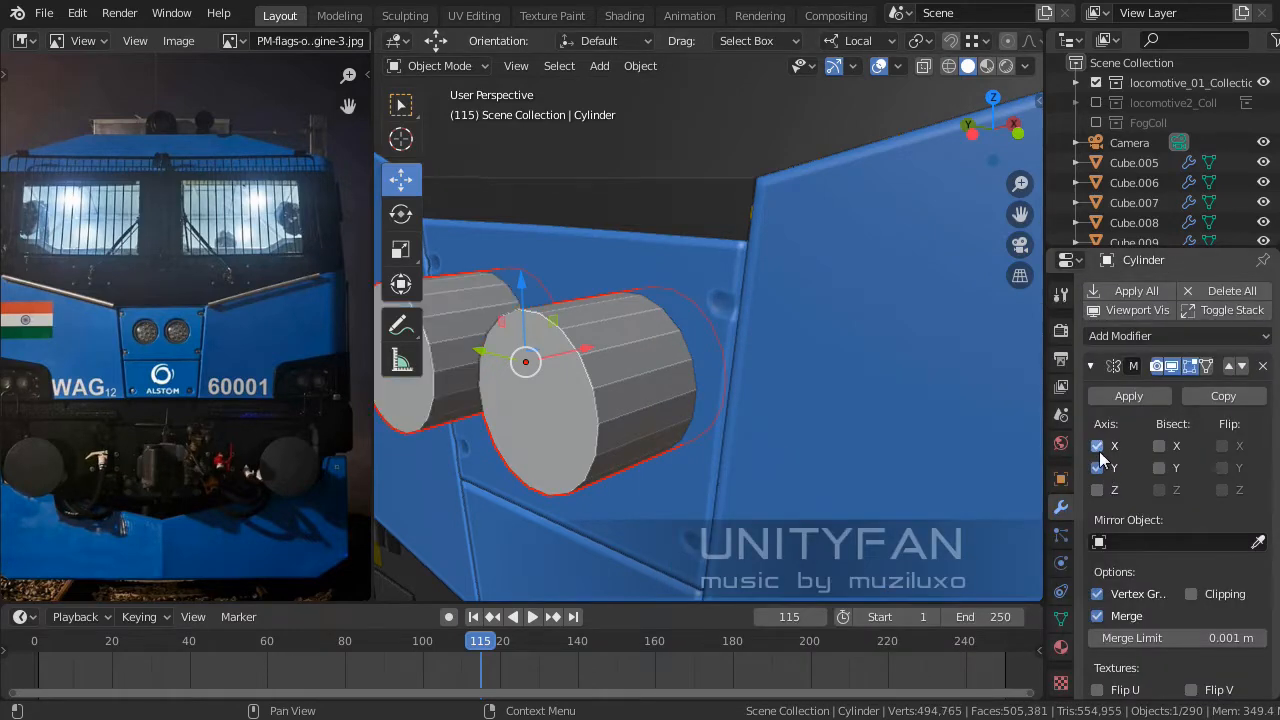
# Move the cylinder's mesh sideways along local Y in edit mode to adjust the gap between the mirrored pair.
pyautogui.moveTo(1029, 442); pyautogui.dragTo(855, 470, button='middle')
pyautogui.press('Tab')
pyautogui.moveTo(757, 428); pyautogui.dragTo(737, 432)
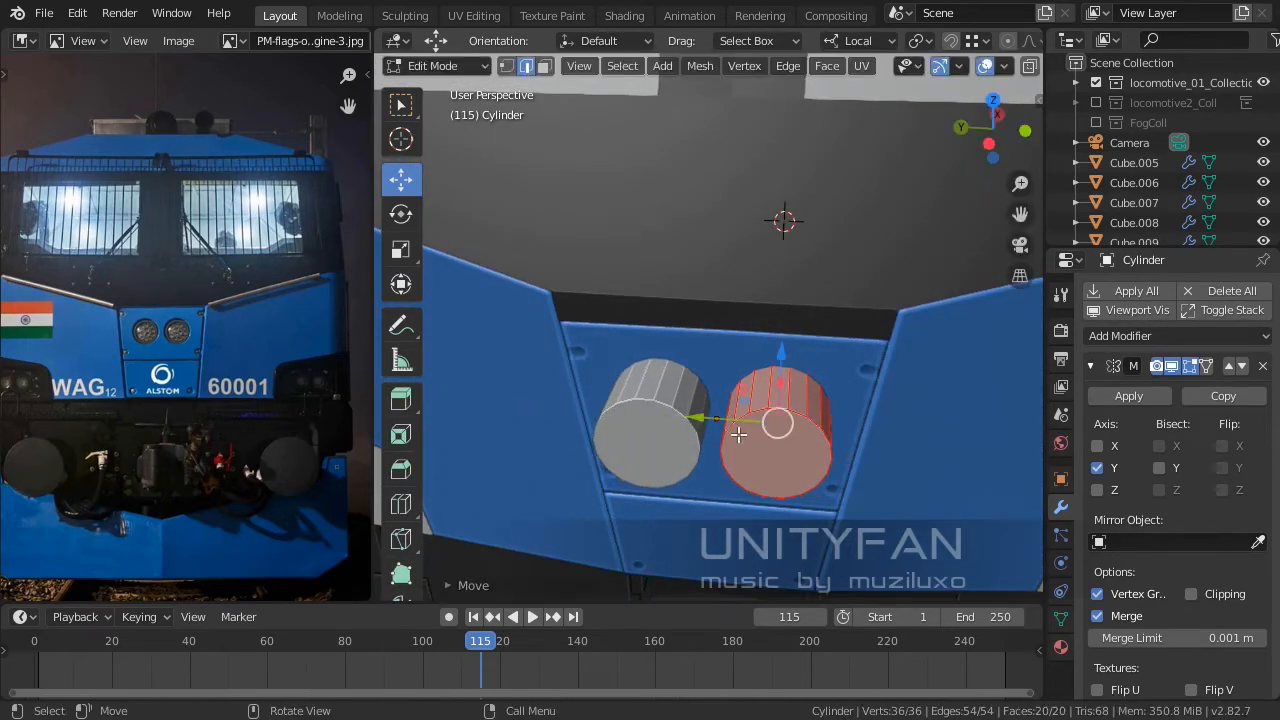
# Scale the cylinder's mesh down along local X to flatten the pair into short discs, leaving edit mode.
pyautogui.moveTo(737, 432); pyautogui.dragTo(1004, 471, button='middle')
pyautogui.press('s')
pyautogui.press('x')
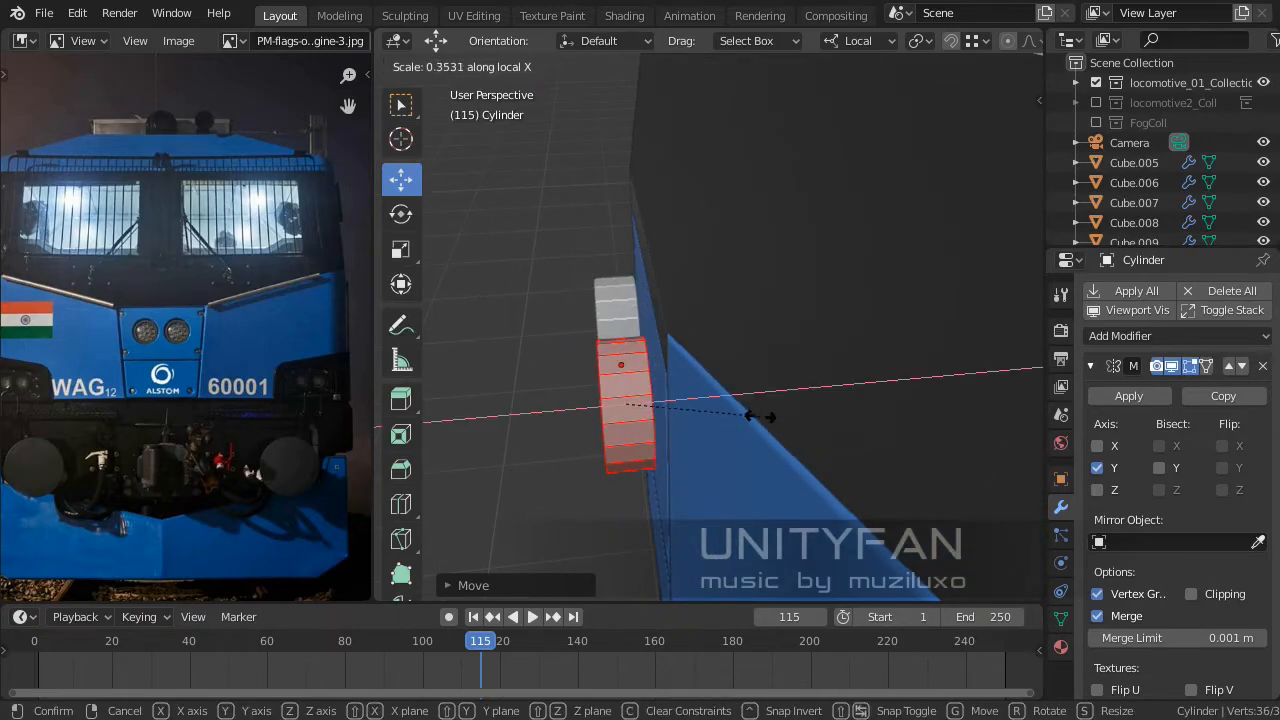
pyautogui.click(710, 423)
pyautogui.moveTo(710, 423); pyautogui.dragTo(660, 305, button='middle')
pyautogui.press('Tab')
# Slide the mirrored discs along their axis to seat them against the front panel.
pyautogui.moveTo(712, 320); pyautogui.dragTo(737, 303)
pyautogui.moveTo(737, 303); pyautogui.dragTo(834, 344, button='middle')
pyautogui.scroll(-3, 885, 311)
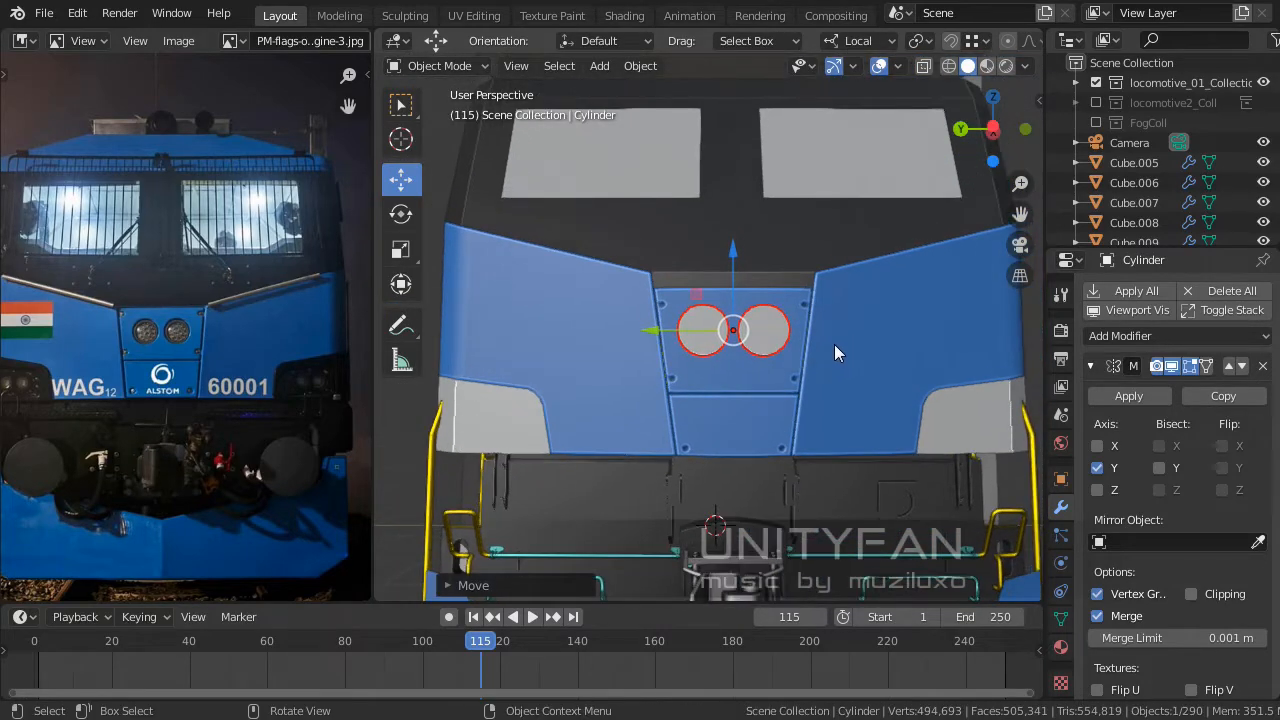
pyautogui.scroll(-2, 820, 355)
pyautogui.scroll(1, 815, 359)
pyautogui.scroll(4, 814, 358)
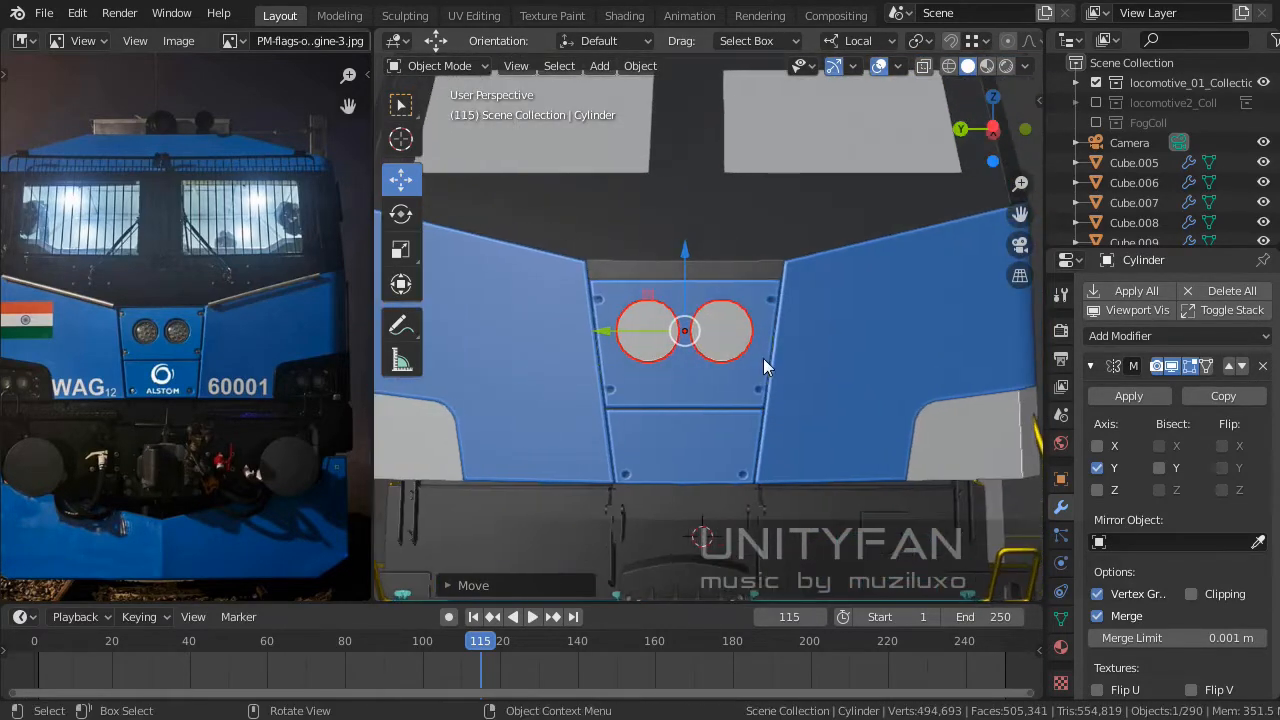
# Scale the disc's mesh down slightly in edit mode to leave more space around both headlights.
pyautogui.press('Tab')
pyautogui.scroll(2, 809, 364)
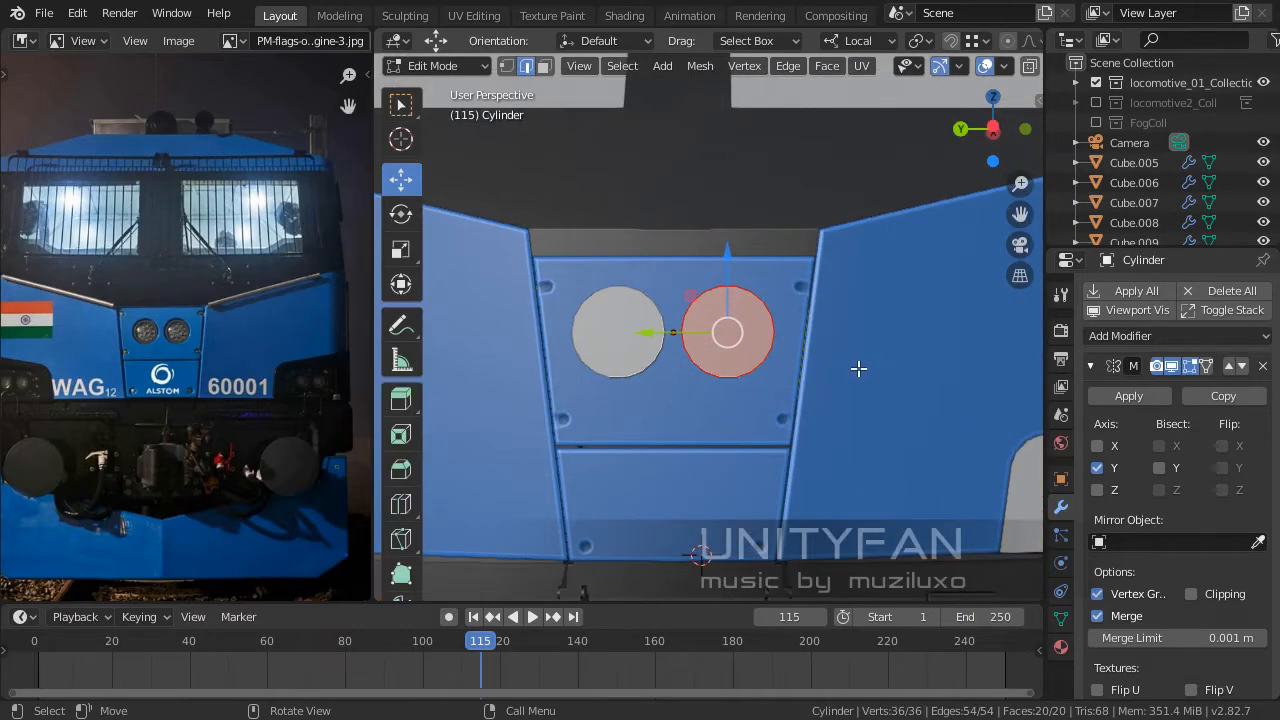
pyautogui.press('s')
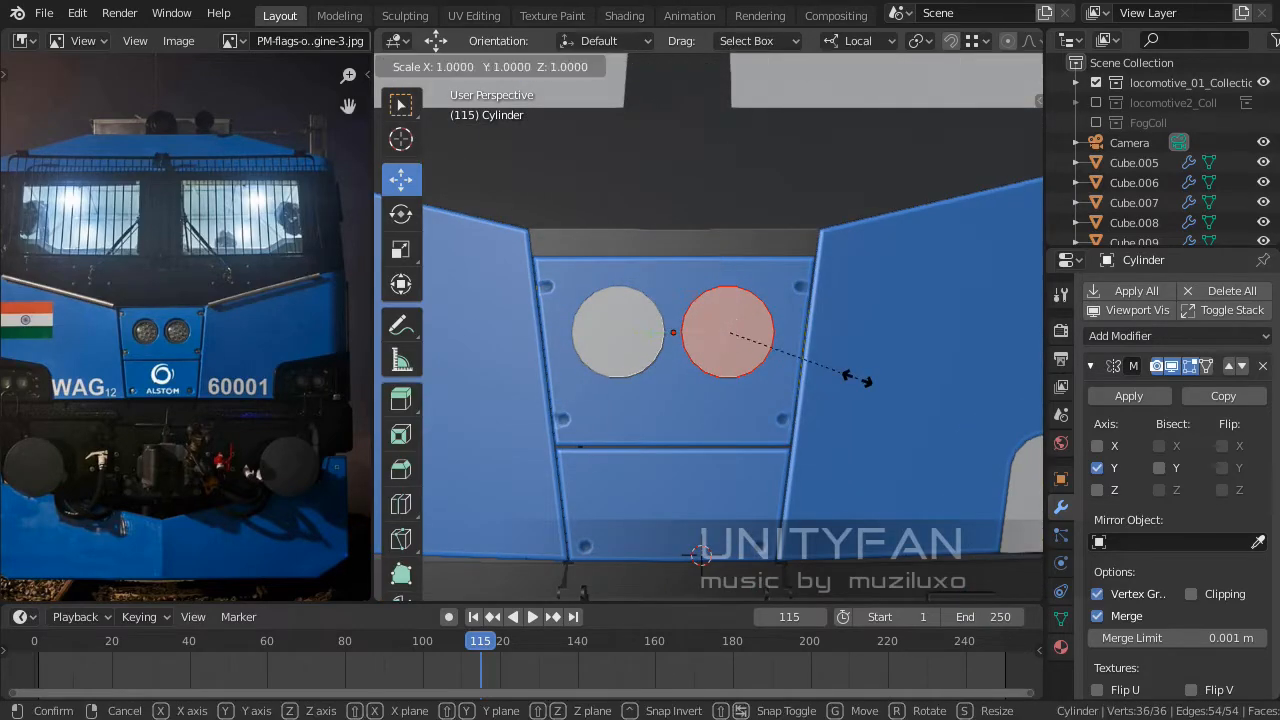
pyautogui.click(840, 377)
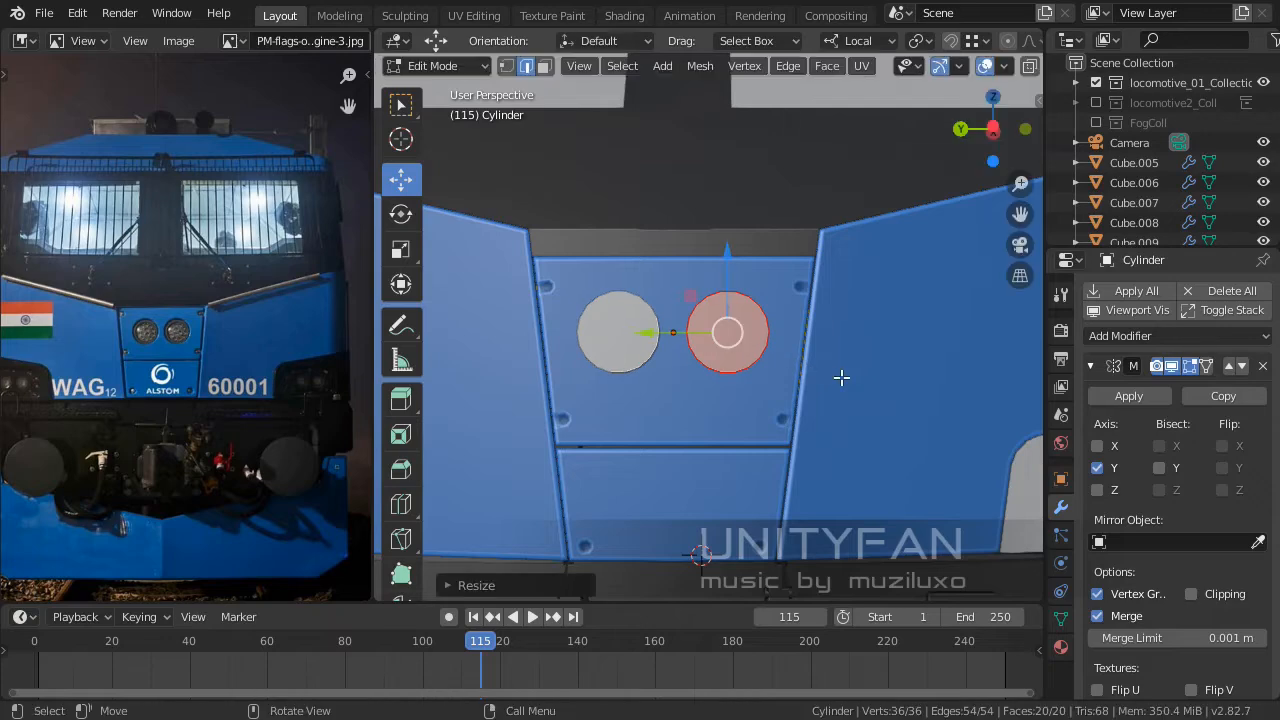
# Shift the disc's mesh slightly along local X to adjust its protrusion from the panel, returning to object mode.
pyautogui.scroll(1, 745, 332)
pyautogui.press('g')
pyautogui.press('x')
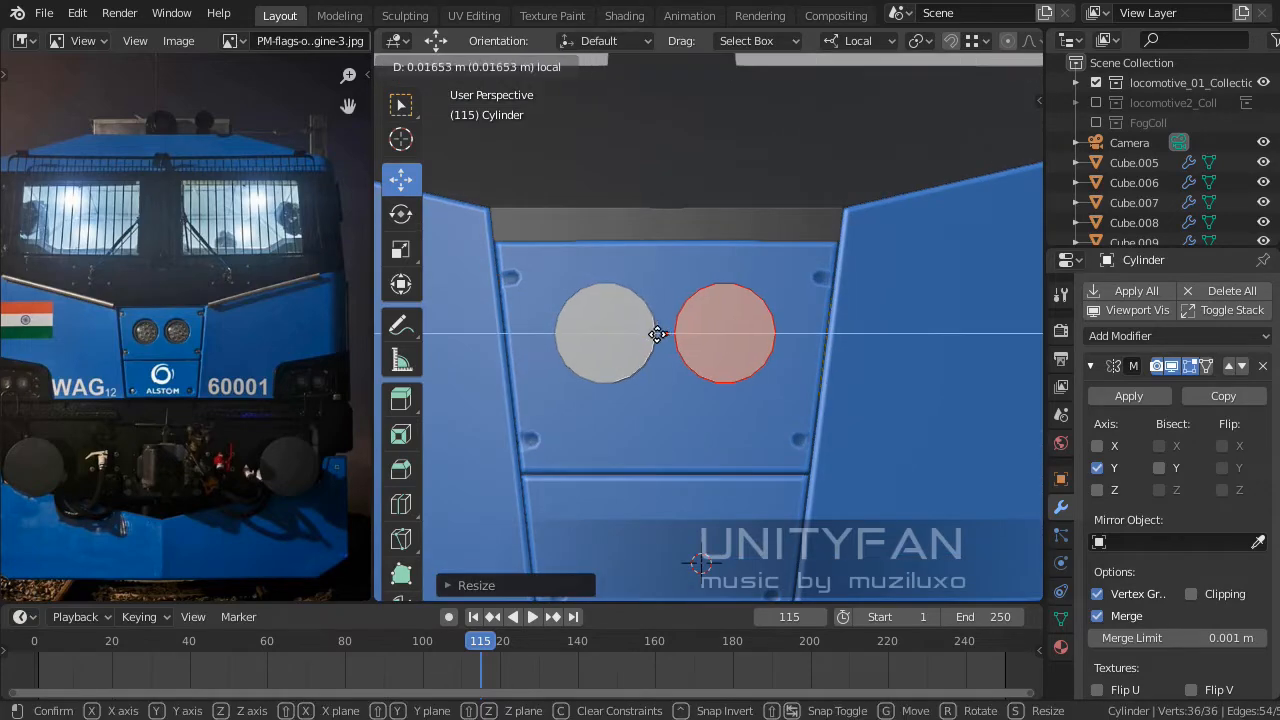
pyautogui.click(652, 334)
pyautogui.scroll(-3, 652, 334)
pyautogui.moveTo(652, 334); pyautogui.dragTo(754, 390, button='middle')
pyautogui.scroll(2, 596, 387)
pyautogui.scroll(1, 750, 397)
pyautogui.press('Tab')
# Isolate the upper central front panel and the headlight discs in local view, seen in the left orthographic view.
pyautogui.click(760, 412)
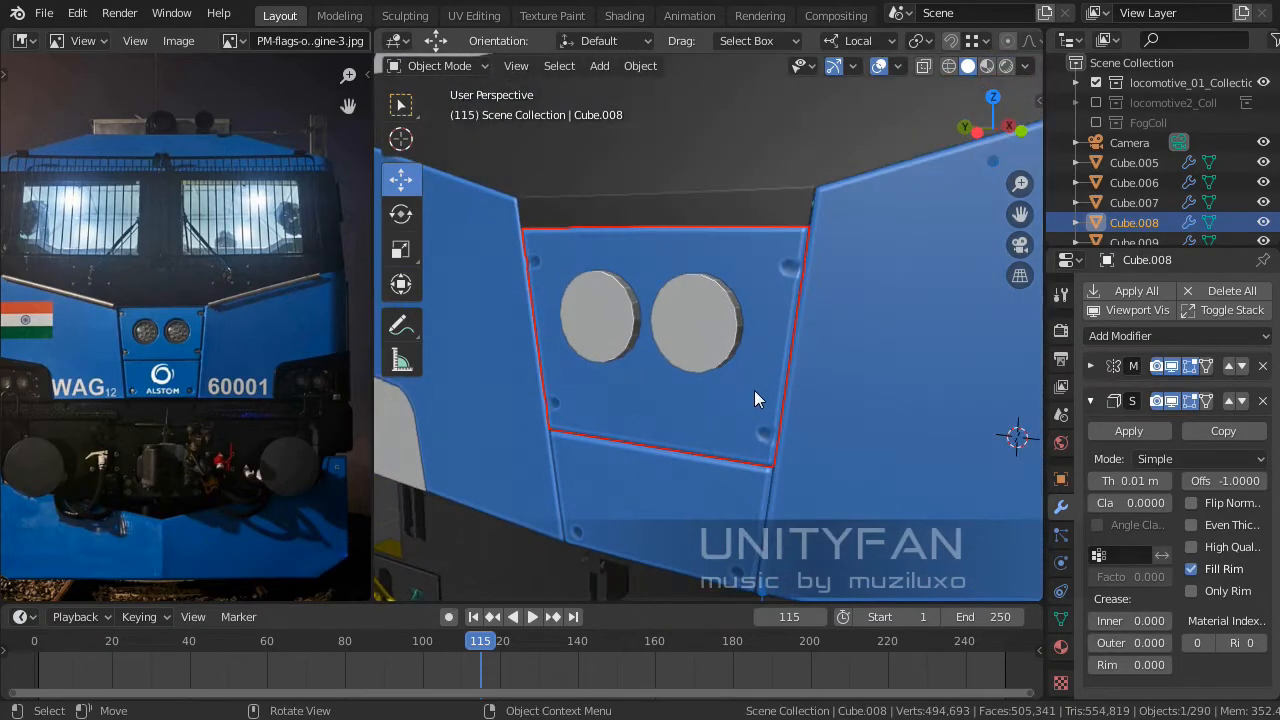
pyautogui.scroll(2, 754, 390)
pyautogui.click(718, 321)
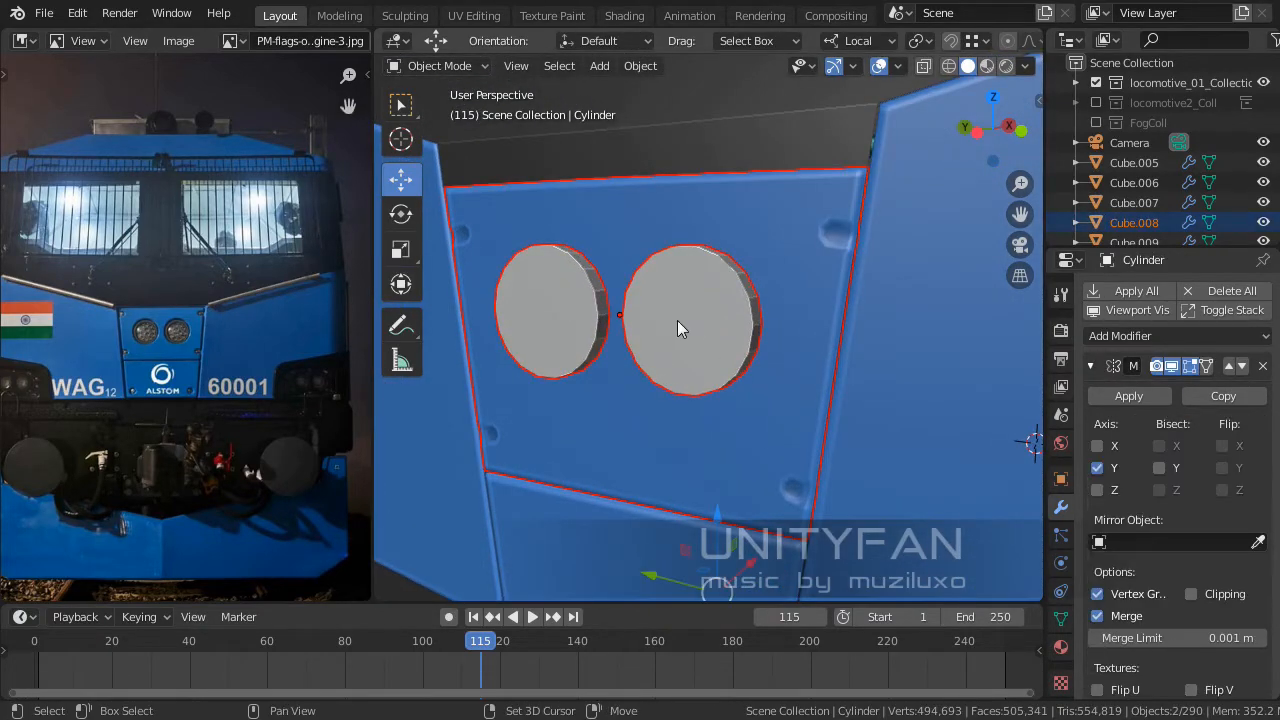
pyautogui.press('KP_Divide')
pyautogui.moveTo(670, 322); pyautogui.dragTo(659, 326, button='middle')
pyautogui.press('KP_1')
pyautogui.press('KP_3')
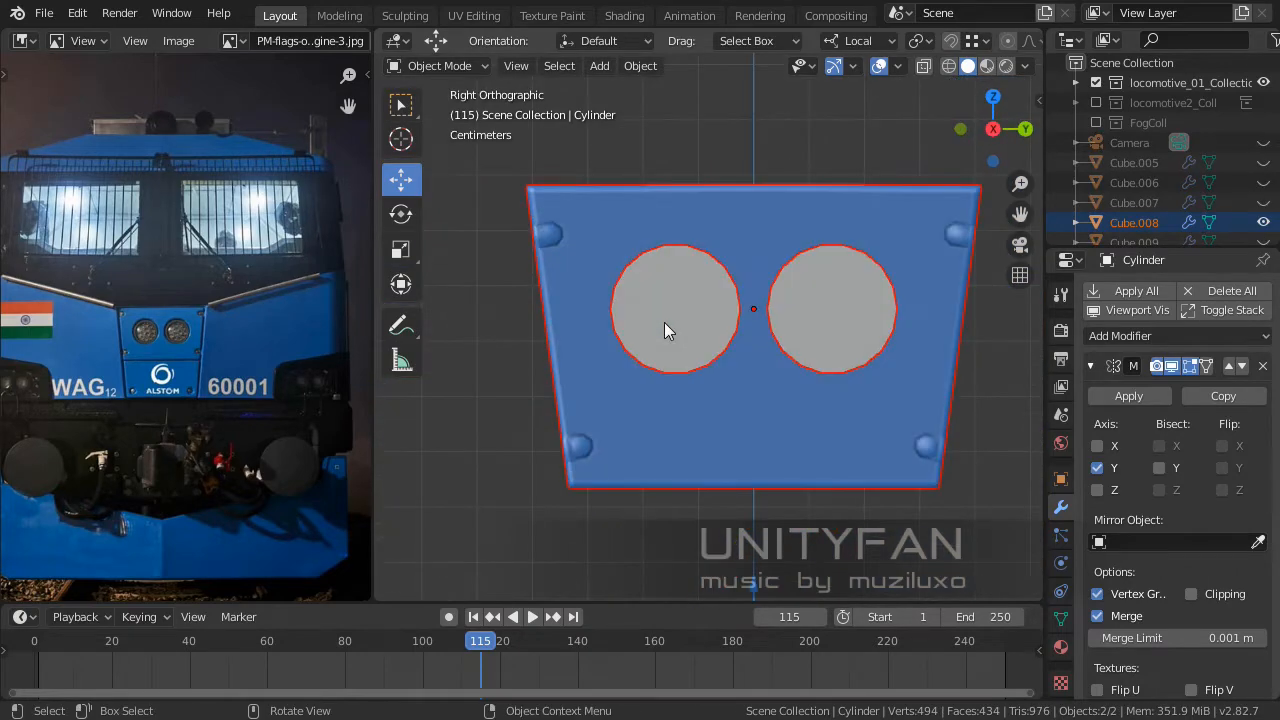
pyautogui.press('ctrl+KP_3')
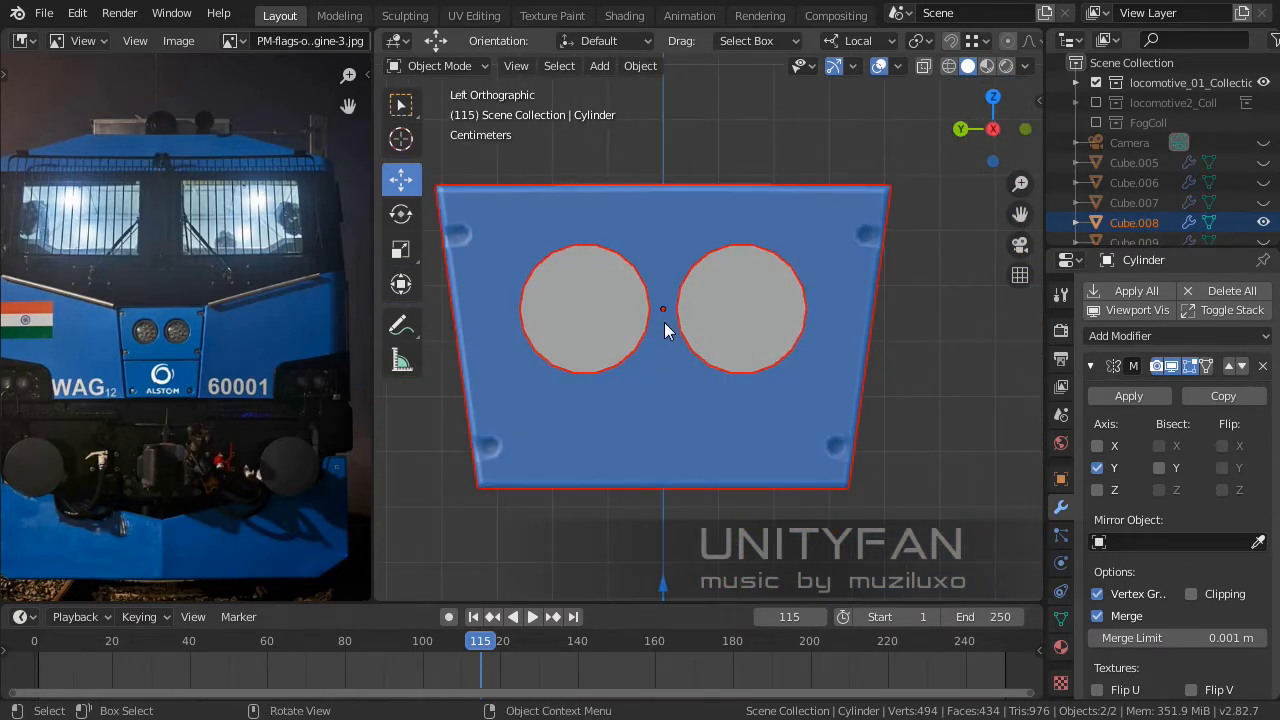
# Open only the front panel for mesh editing, in vertex selection mode.
pyautogui.click(750, 401)
pyautogui.scroll(3, 750, 395)
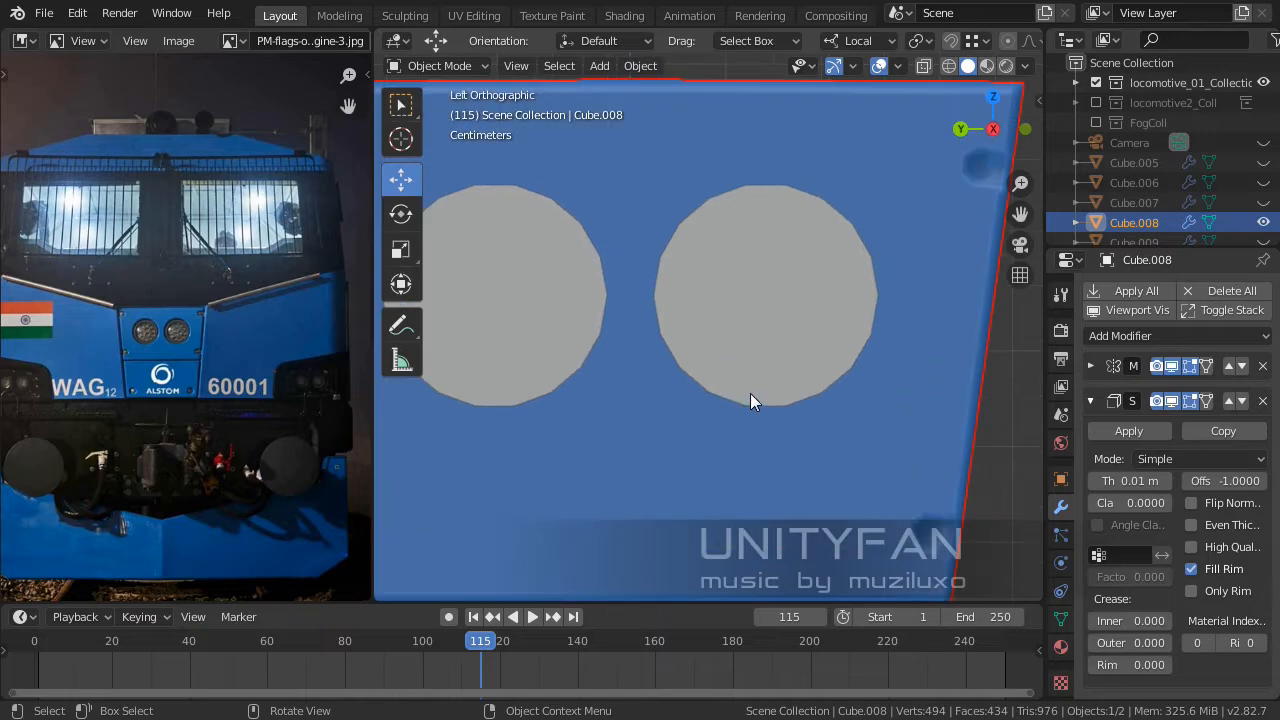
pyautogui.press('Tab')
pyautogui.scroll(2, 752, 379)
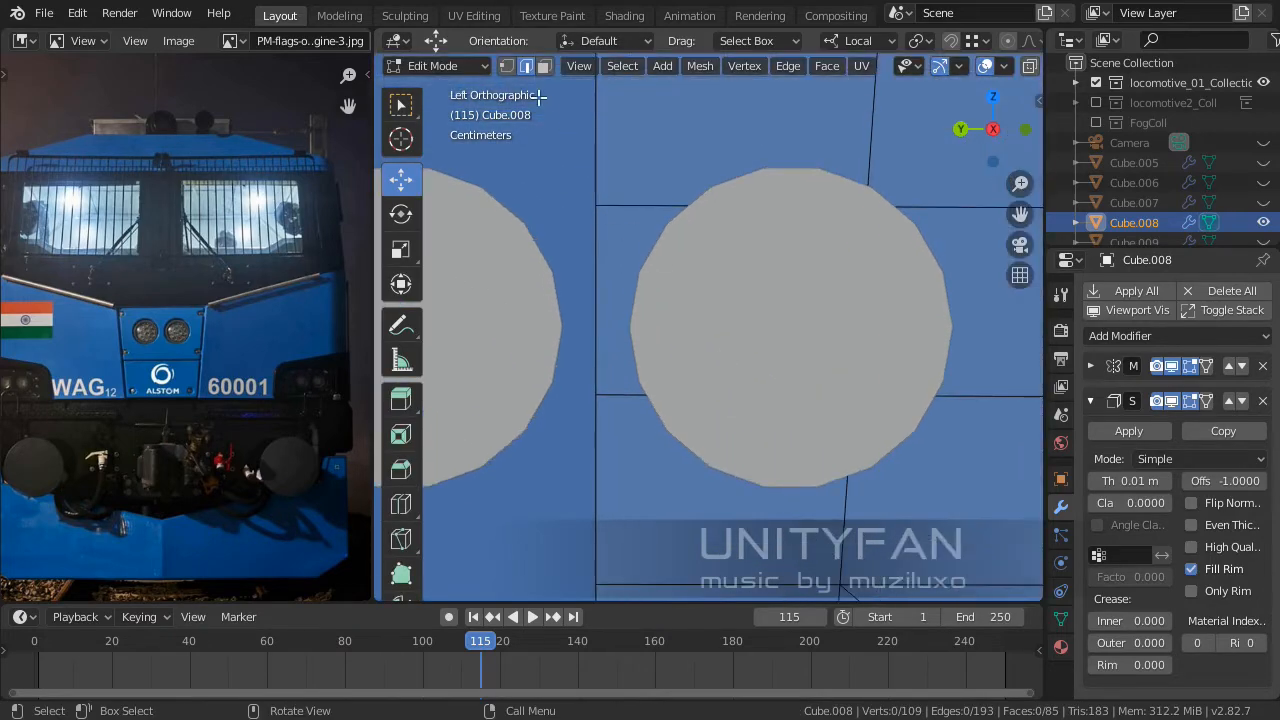
pyautogui.scroll(2, 694, 309)
pyautogui.scroll(-1, 690, 321)
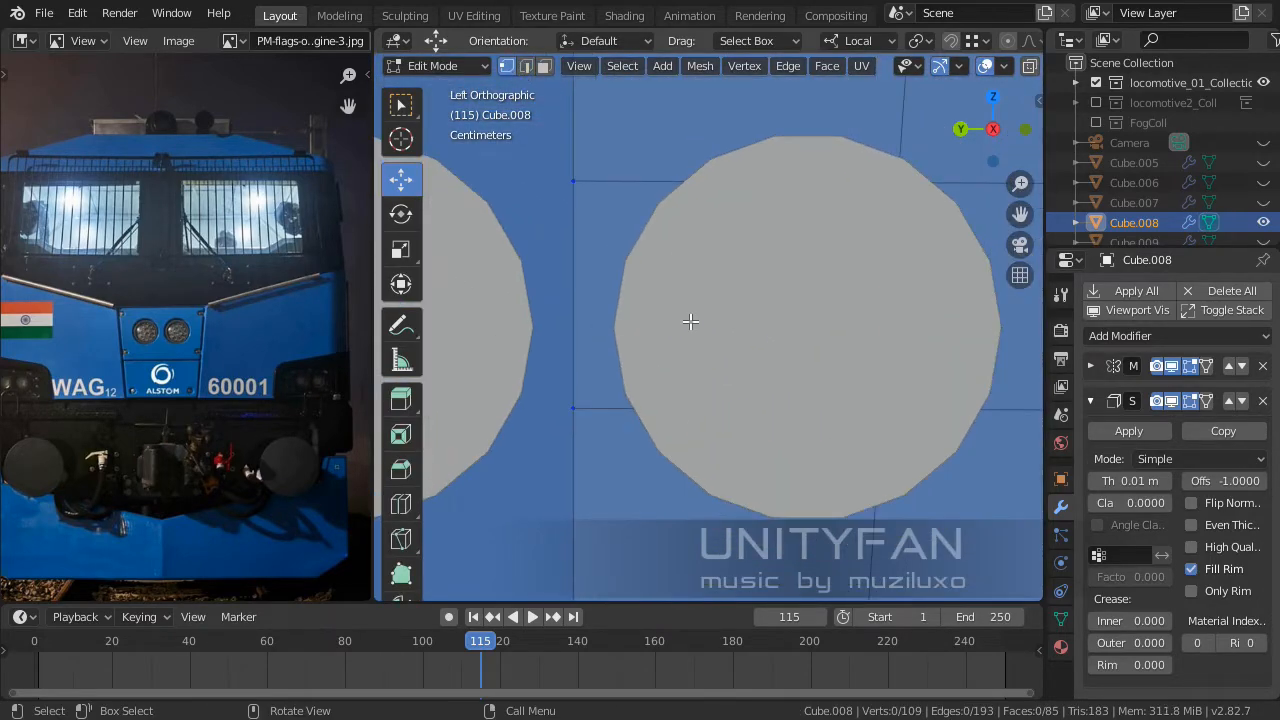
# Start a knife cut on the panel at its upper vertical edge, tracing the disc's upper arc towards the centreline.
pyautogui.scroll(-2, 690, 321)
pyautogui.keyDown('shift'); pyautogui.moveTo(709, 342); pyautogui.dragTo(669, 377, button='middle'); pyautogui.keyUp('shift')
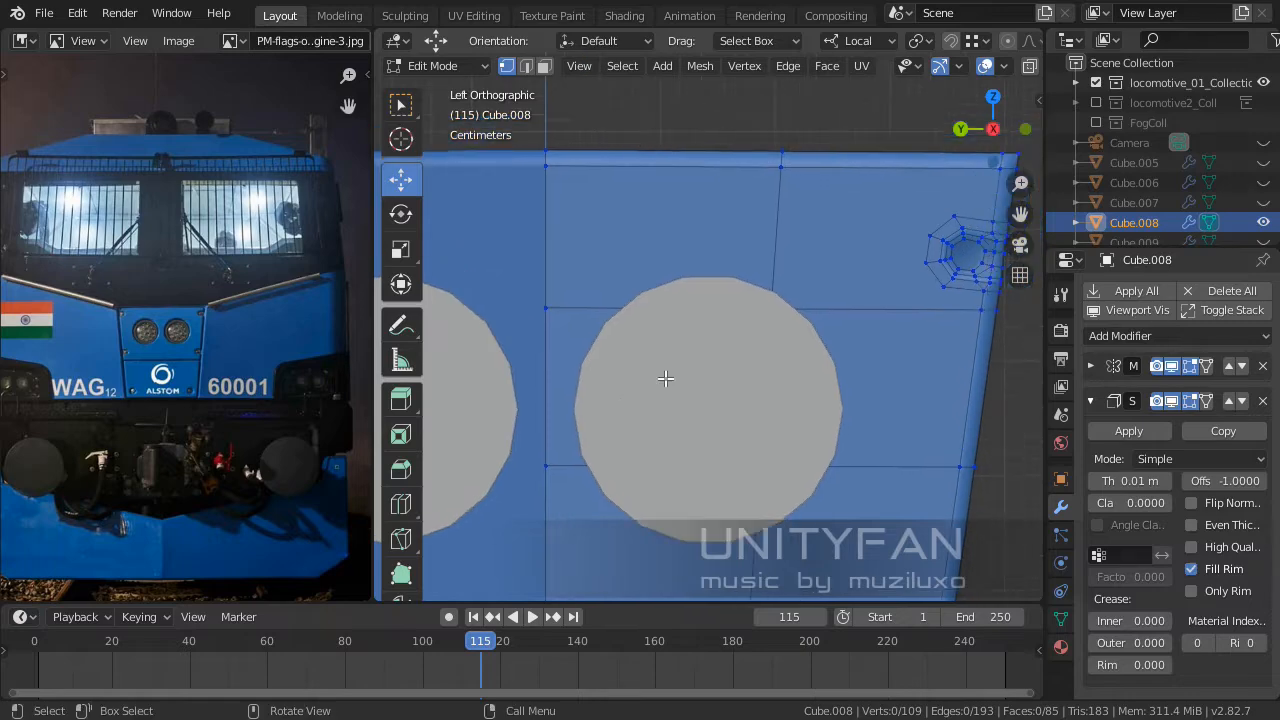
pyautogui.scroll(2, 685, 367)
pyautogui.press('k')
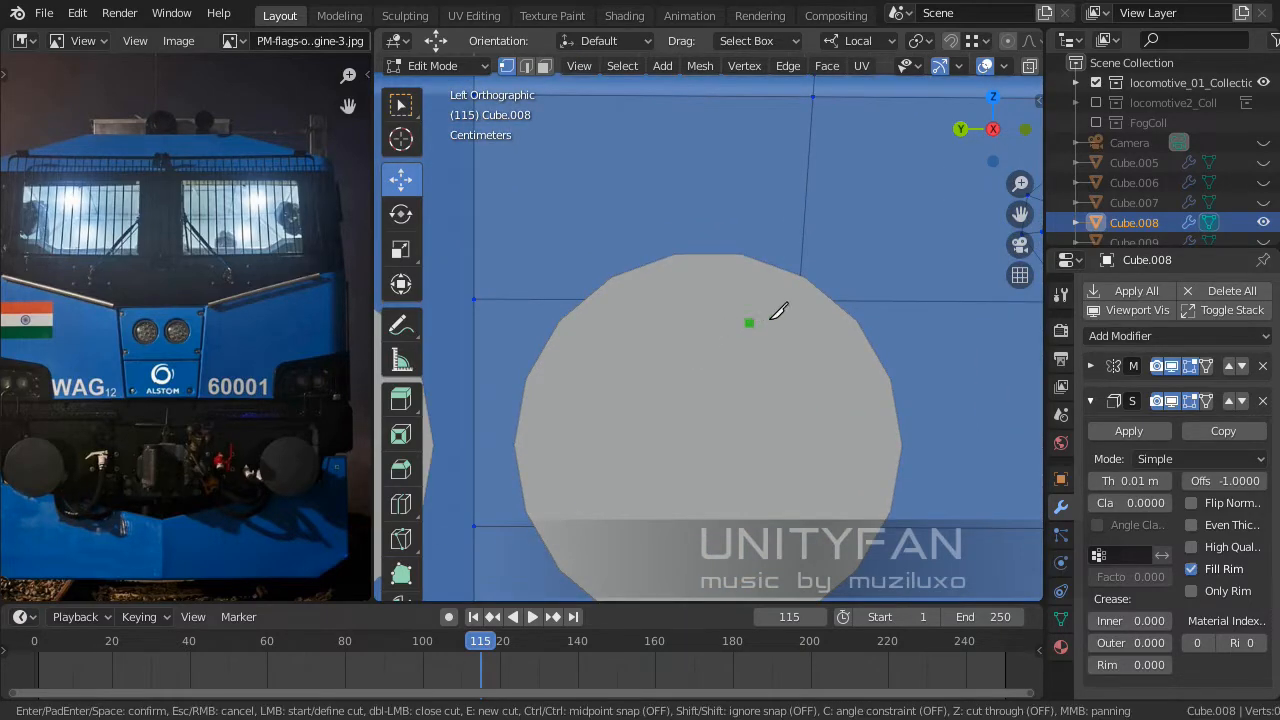
pyautogui.click(799, 274)
pyautogui.scroll(2, 785, 278)
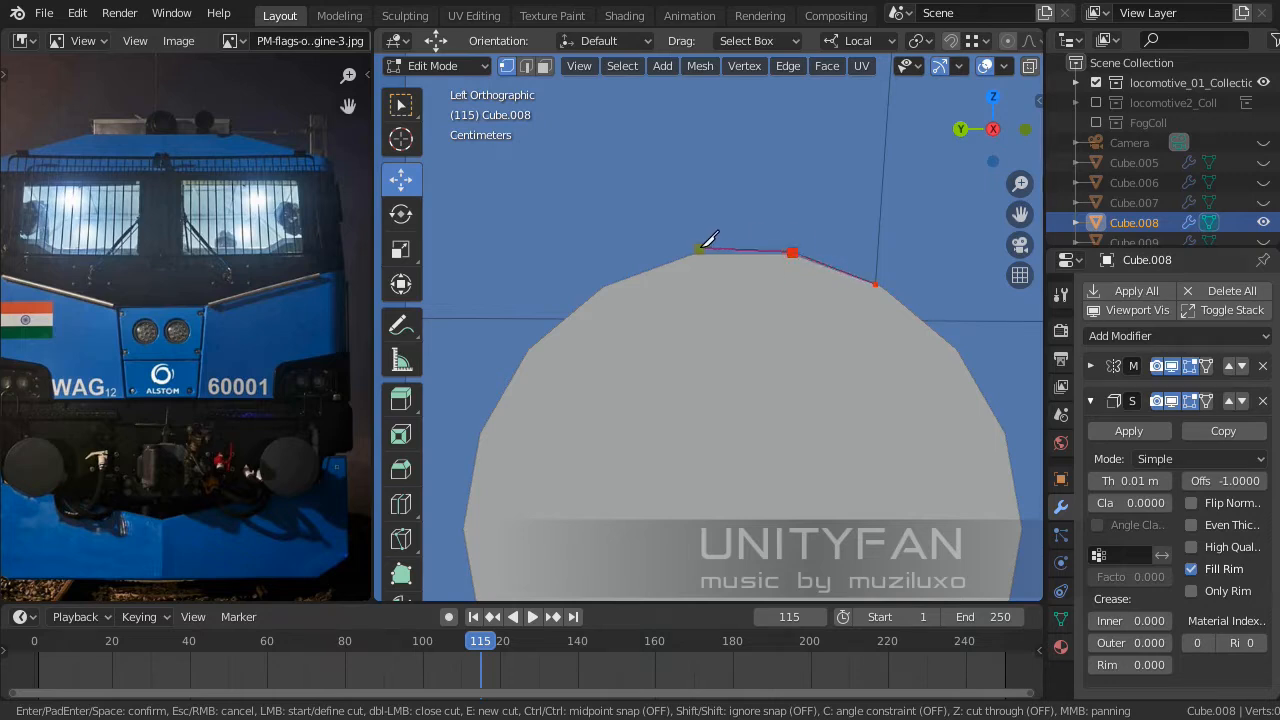
pyautogui.click(605, 286)
pyautogui.keyDown('shift'); pyautogui.moveTo(600, 291); pyautogui.dragTo(711, 274, button='middle'); pyautogui.keyUp('shift')
pyautogui.scroll(1, 711, 274)
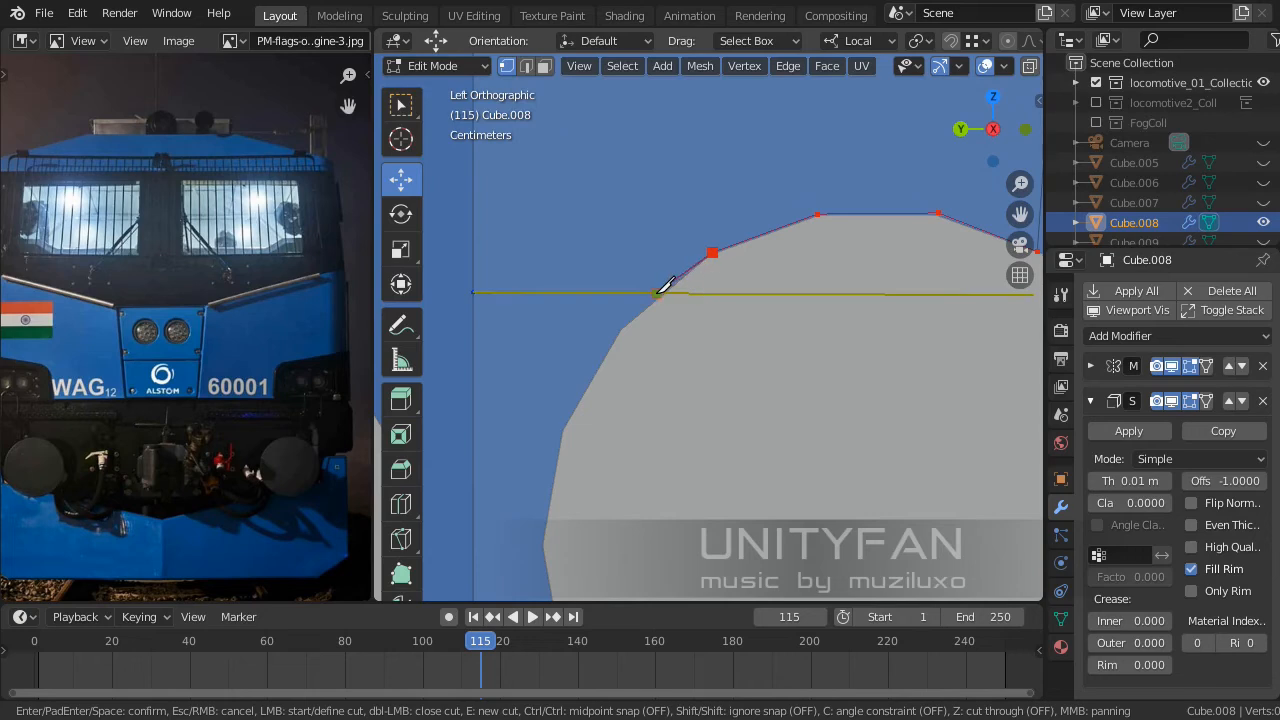
pyautogui.click(662, 293)
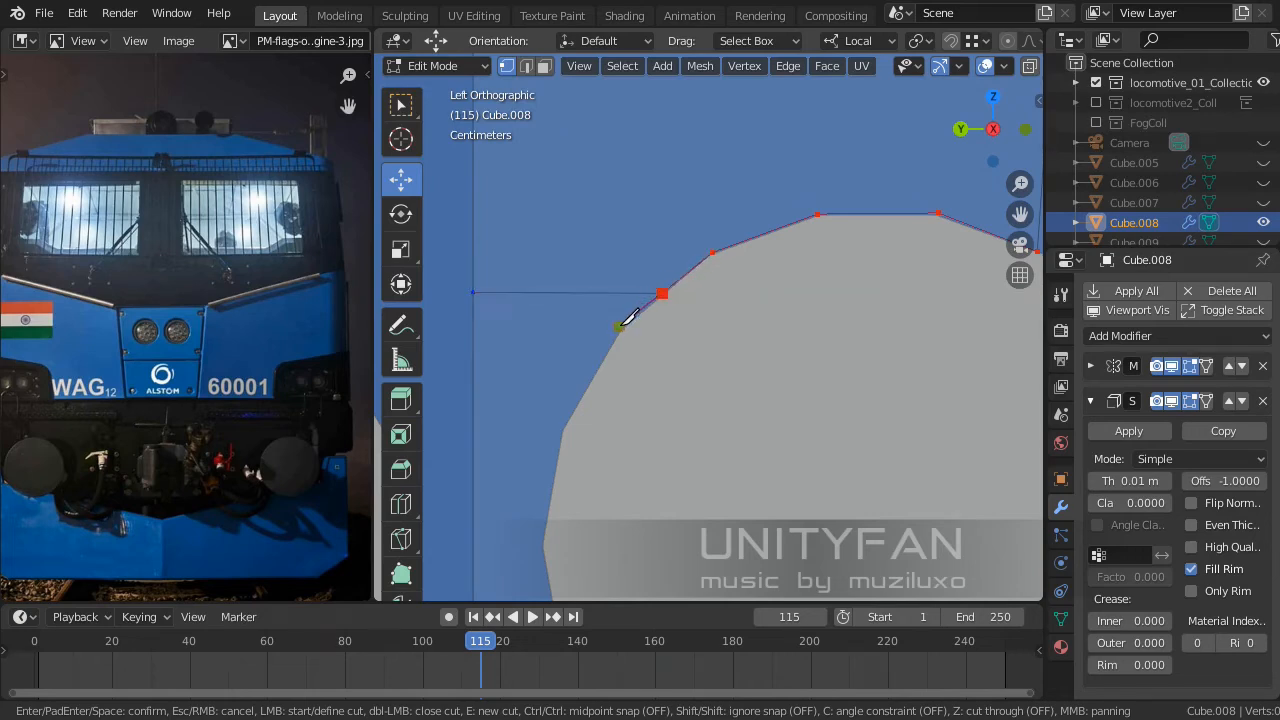
pyautogui.click(621, 327)
# Continue the knife cut around the disc's inner side and underside to the panel's lower vertical edge, and confirm it.
pyautogui.keyDown('shift'); pyautogui.moveTo(621, 327); pyautogui.dragTo(694, 232, button='middle'); pyautogui.keyUp('shift')
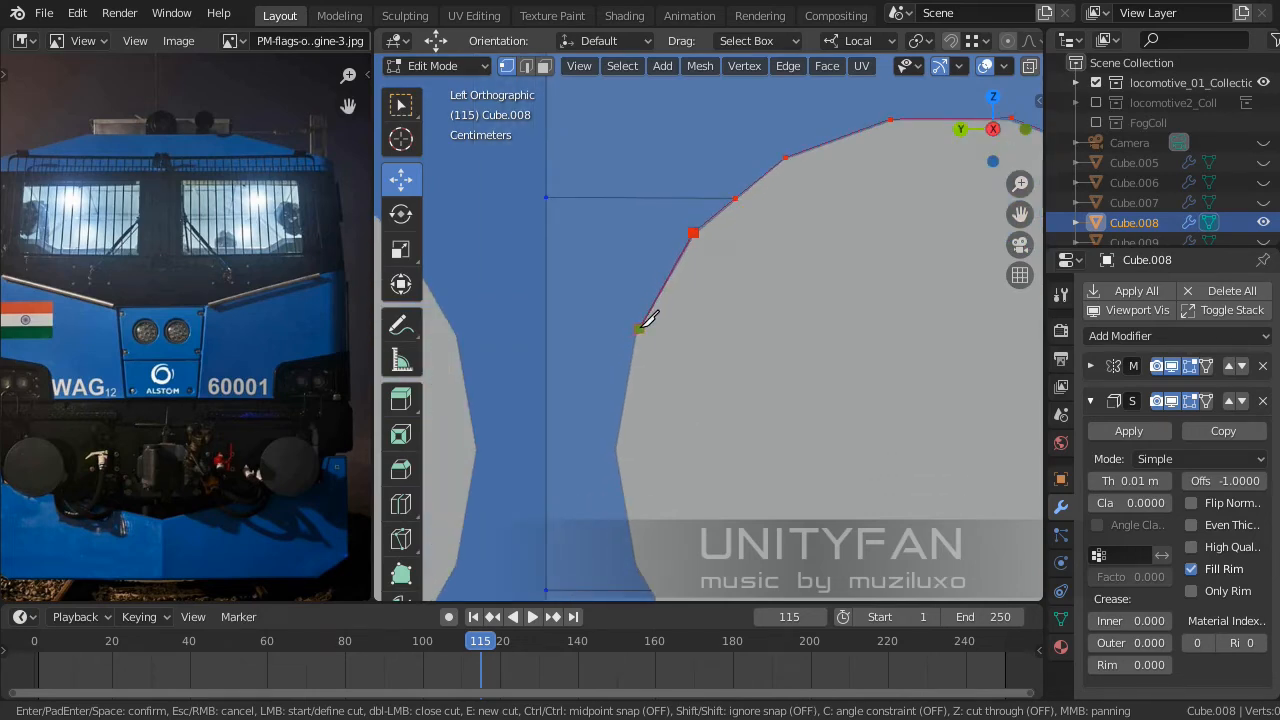
pyautogui.click(637, 328)
pyautogui.keyDown('shift'); pyautogui.moveTo(640, 372); pyautogui.dragTo(637, 308, button='middle'); pyautogui.keyUp('shift')
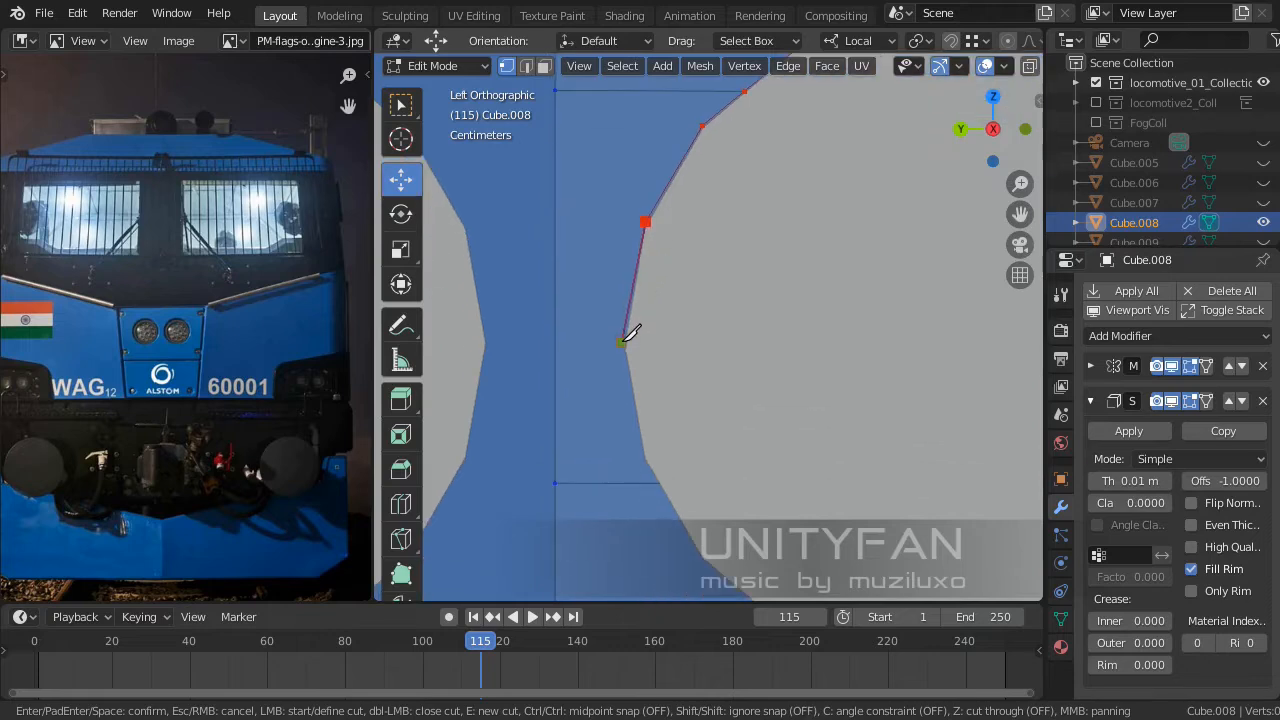
pyautogui.click(625, 335)
pyautogui.keyDown('shift'); pyautogui.moveTo(645, 420); pyautogui.dragTo(622, 316, button='middle'); pyautogui.keyUp('shift')
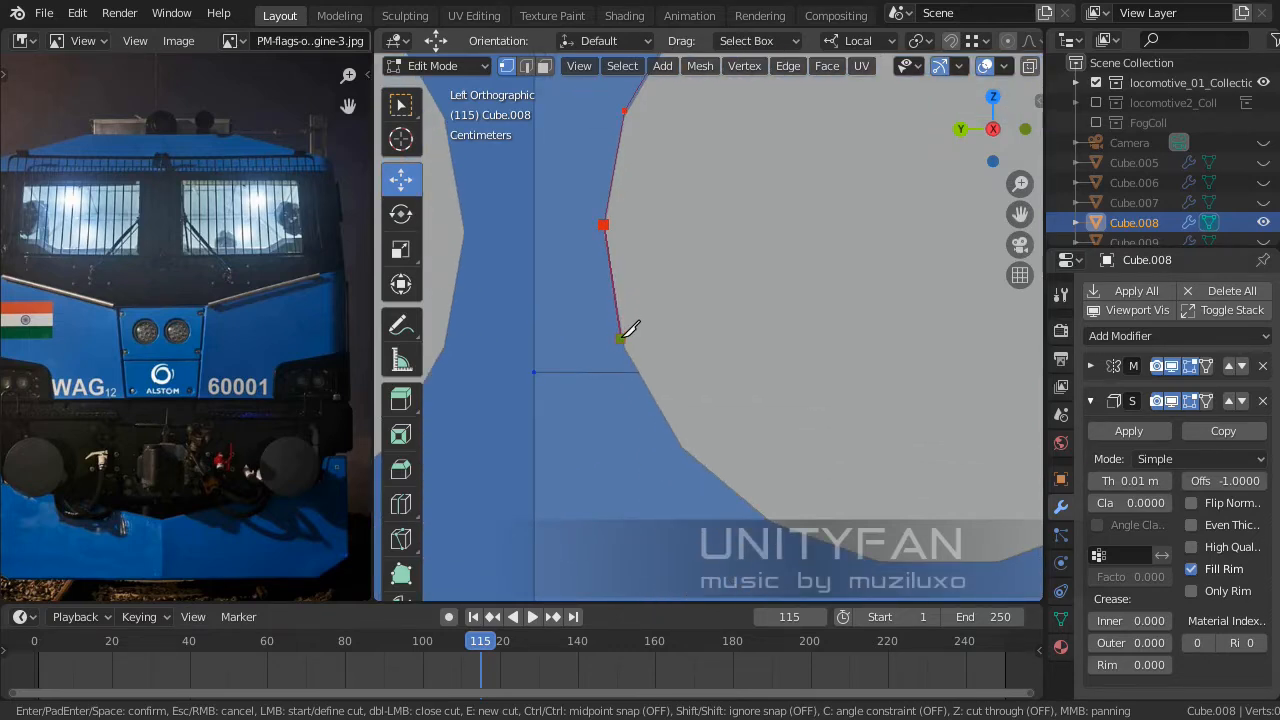
pyautogui.click(679, 443)
pyautogui.keyDown('shift'); pyautogui.moveTo(758, 499); pyautogui.dragTo(694, 466, button='middle'); pyautogui.keyUp('shift')
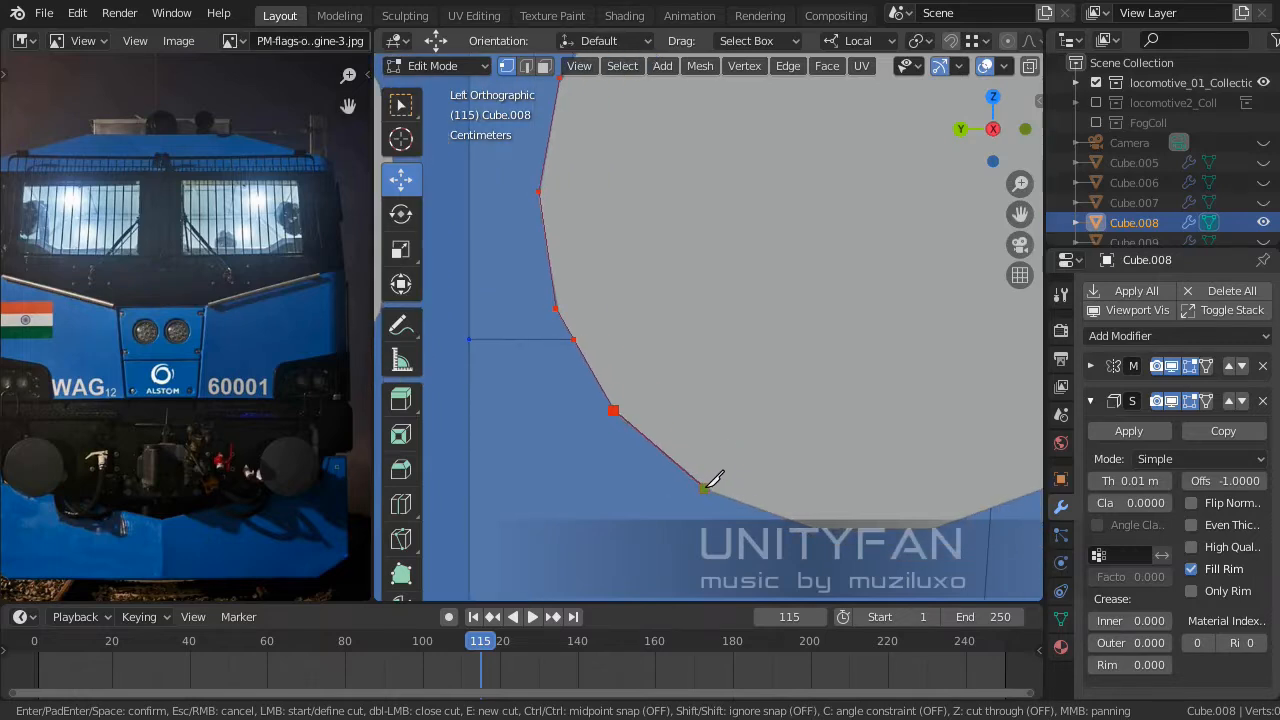
pyautogui.click(705, 488)
pyautogui.keyDown('shift'); pyautogui.moveTo(815, 522); pyautogui.dragTo(690, 487, button='middle'); pyautogui.keyUp('shift')
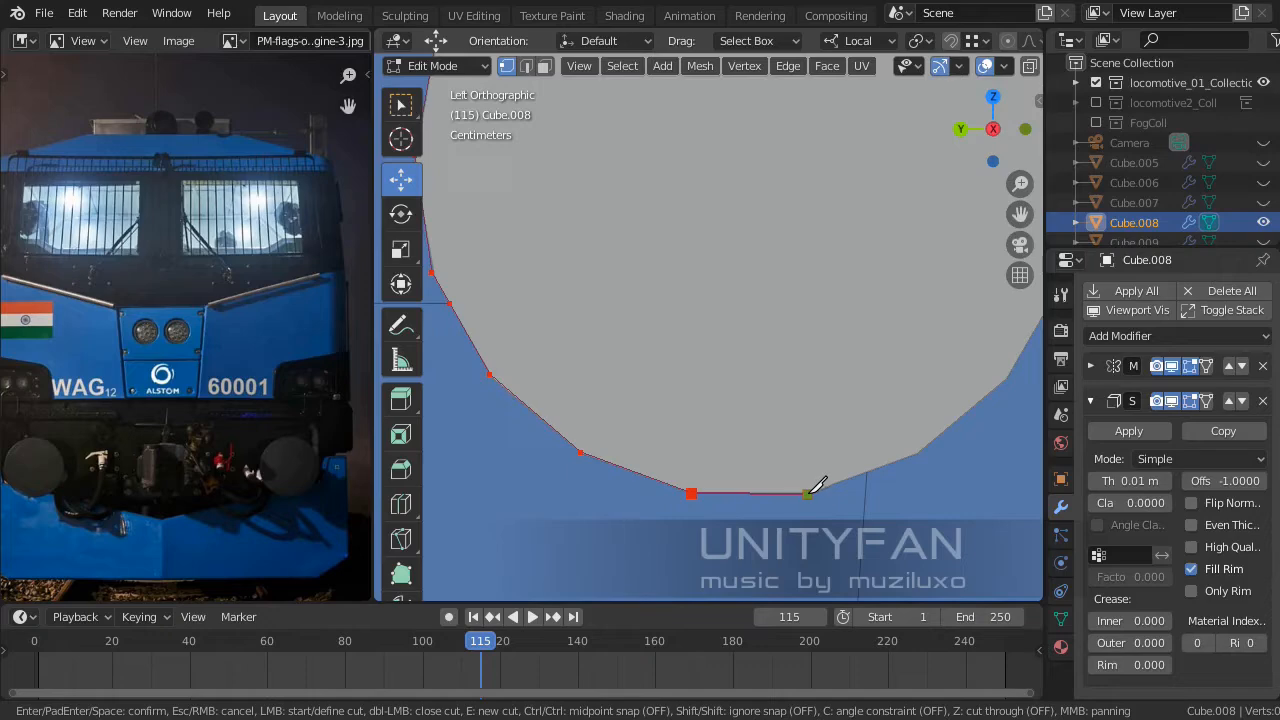
pyautogui.click(812, 490)
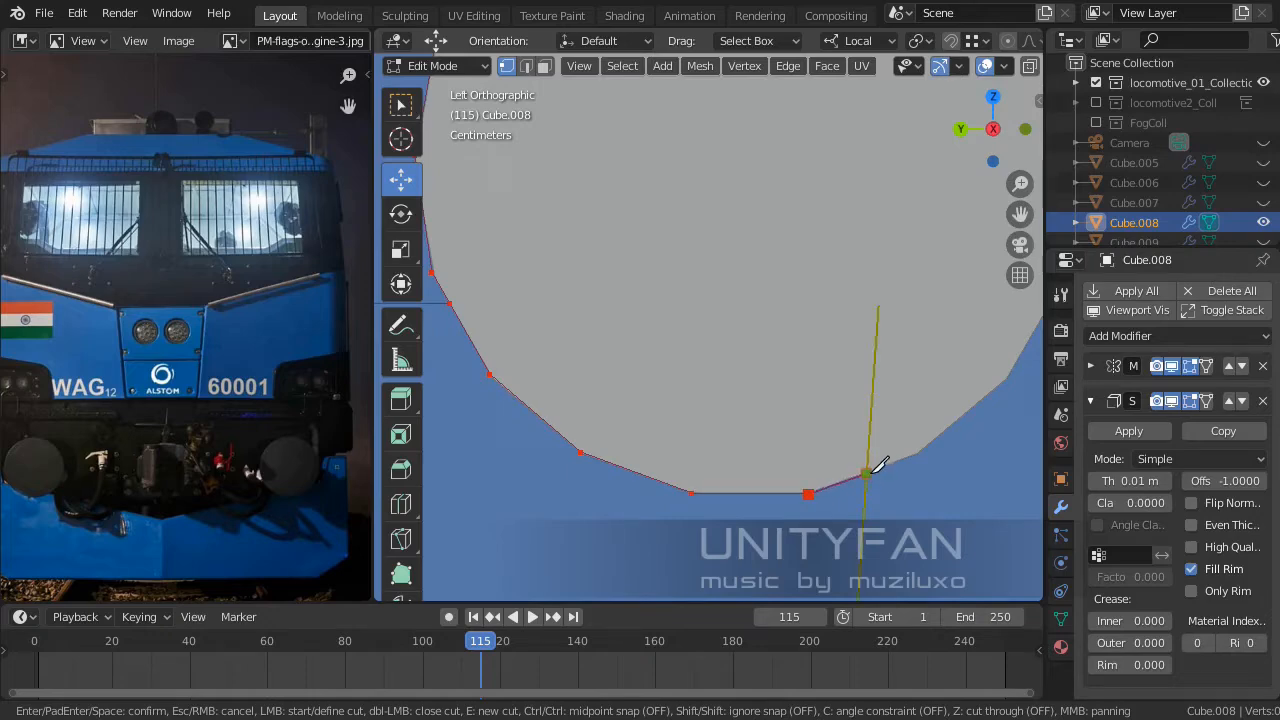
pyautogui.click(874, 468)
pyautogui.press('Return')
# Start a knife cut where the lower vertical edge meets the disc's underside, tracing the lower outer arc up to the lower horizontal edge.
pyautogui.scroll(-5, 834, 443)
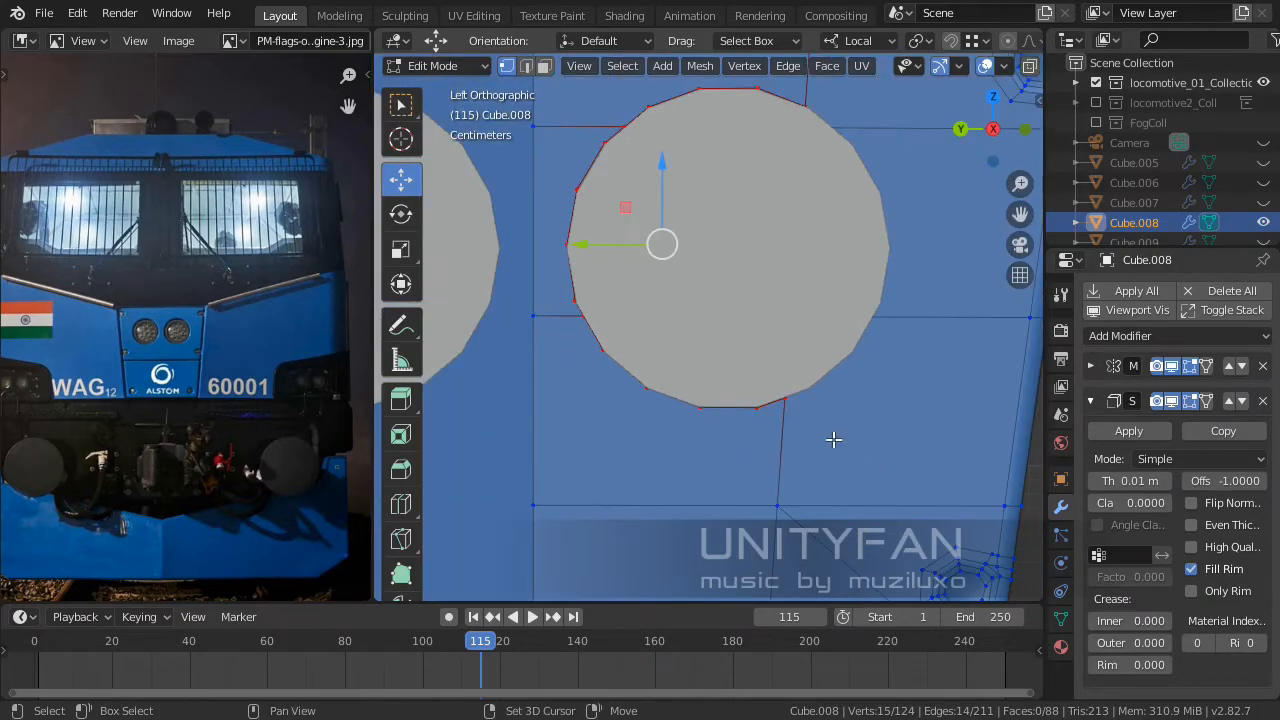
pyautogui.scroll(4, 723, 449)
pyautogui.scroll(2, 740, 430)
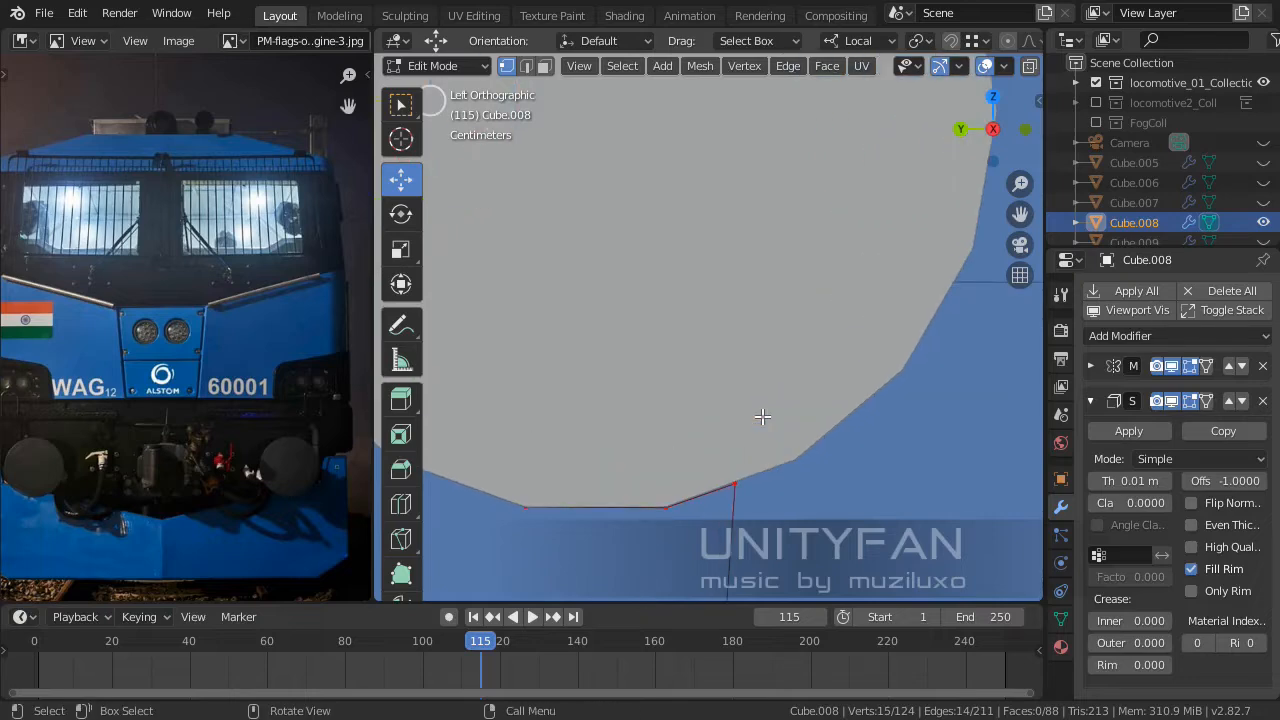
pyautogui.press('k')
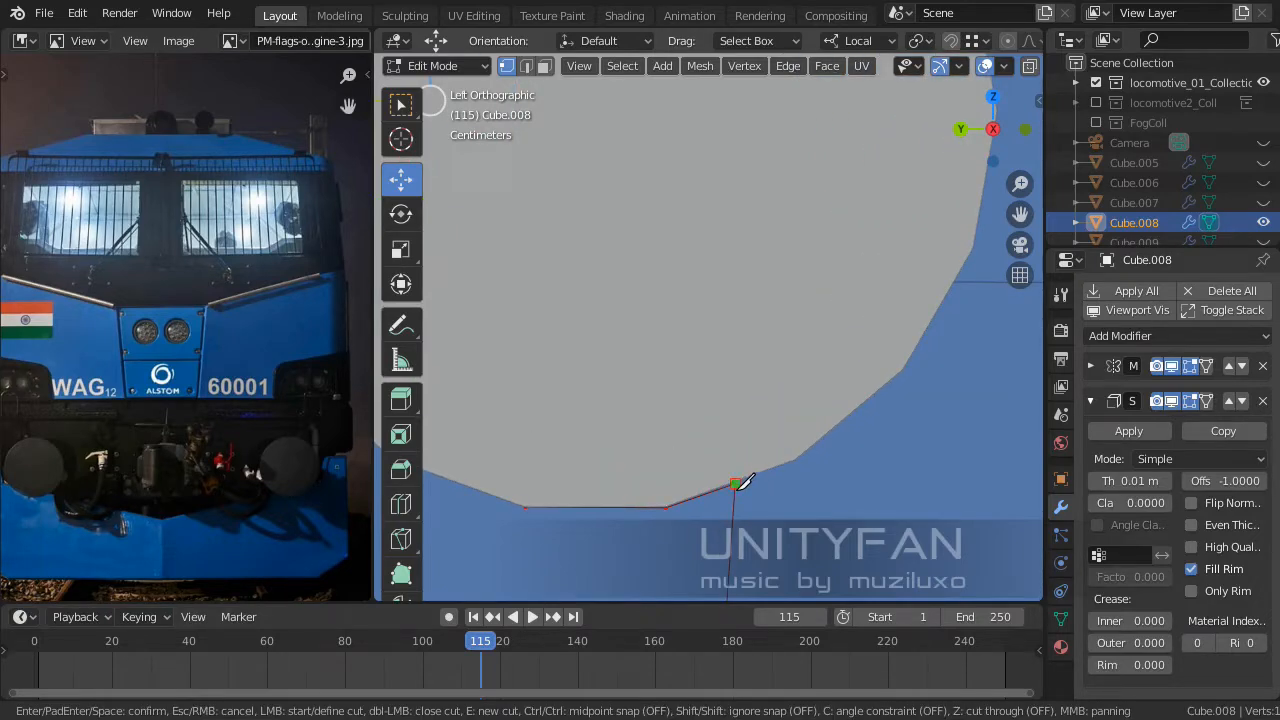
pyautogui.scroll(1, 797, 445)
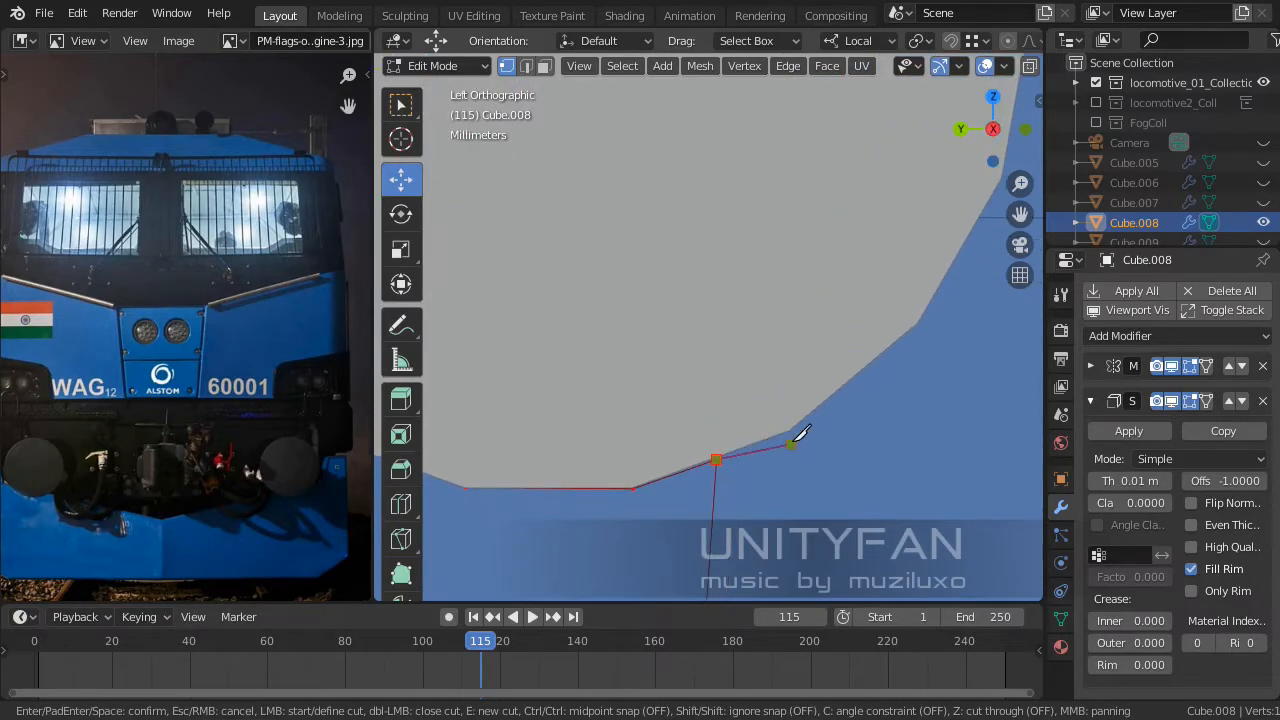
pyautogui.scroll(2, 798, 425)
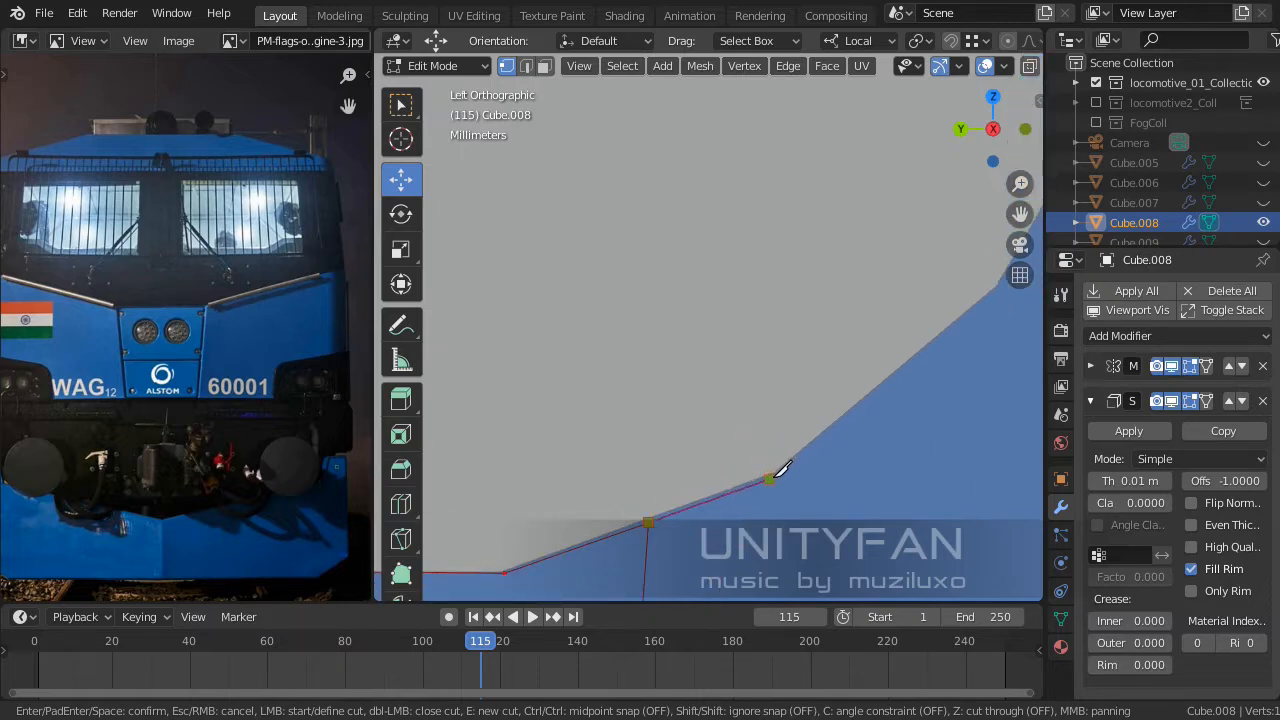
pyautogui.click(774, 472)
pyautogui.scroll(-2, 776, 471)
pyautogui.keyDown('shift'); pyautogui.moveTo(871, 411); pyautogui.dragTo(749, 490, button='middle'); pyautogui.keyUp('shift')
pyautogui.scroll(1, 751, 488)
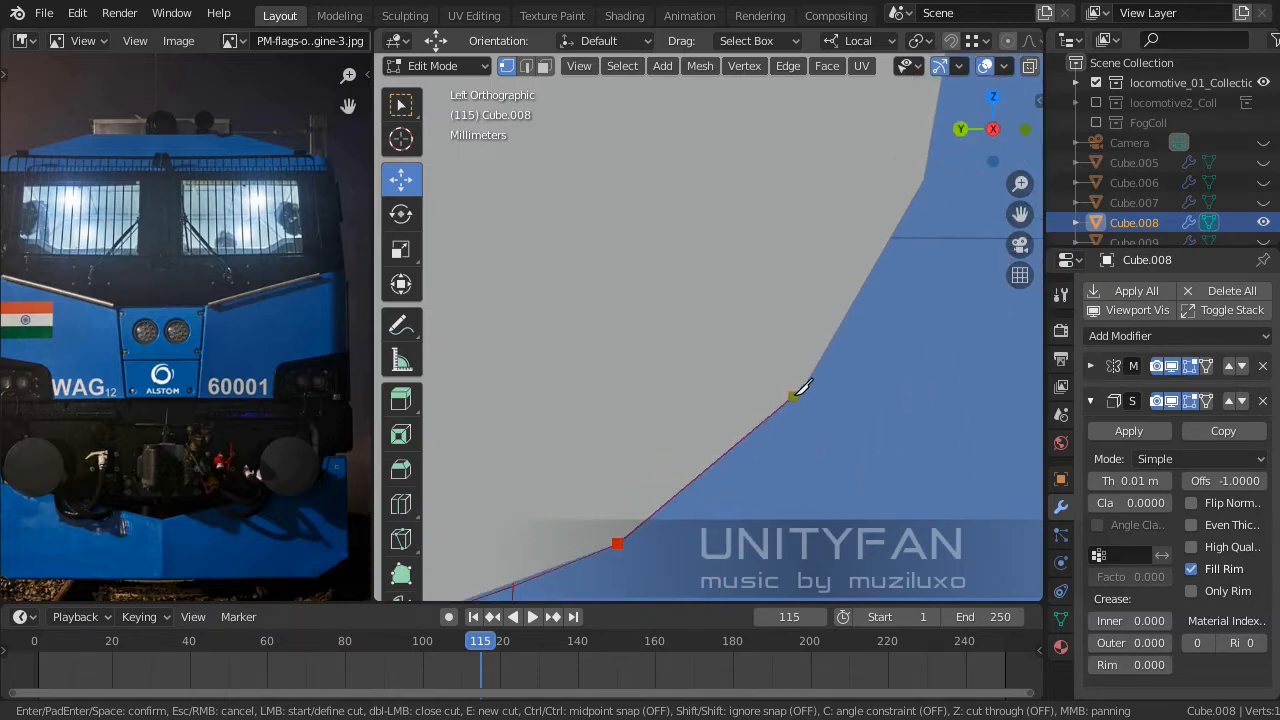
pyautogui.click(804, 389)
pyautogui.keyDown('shift'); pyautogui.moveTo(804, 389); pyautogui.dragTo(708, 518, button='middle'); pyautogui.keyUp('shift')
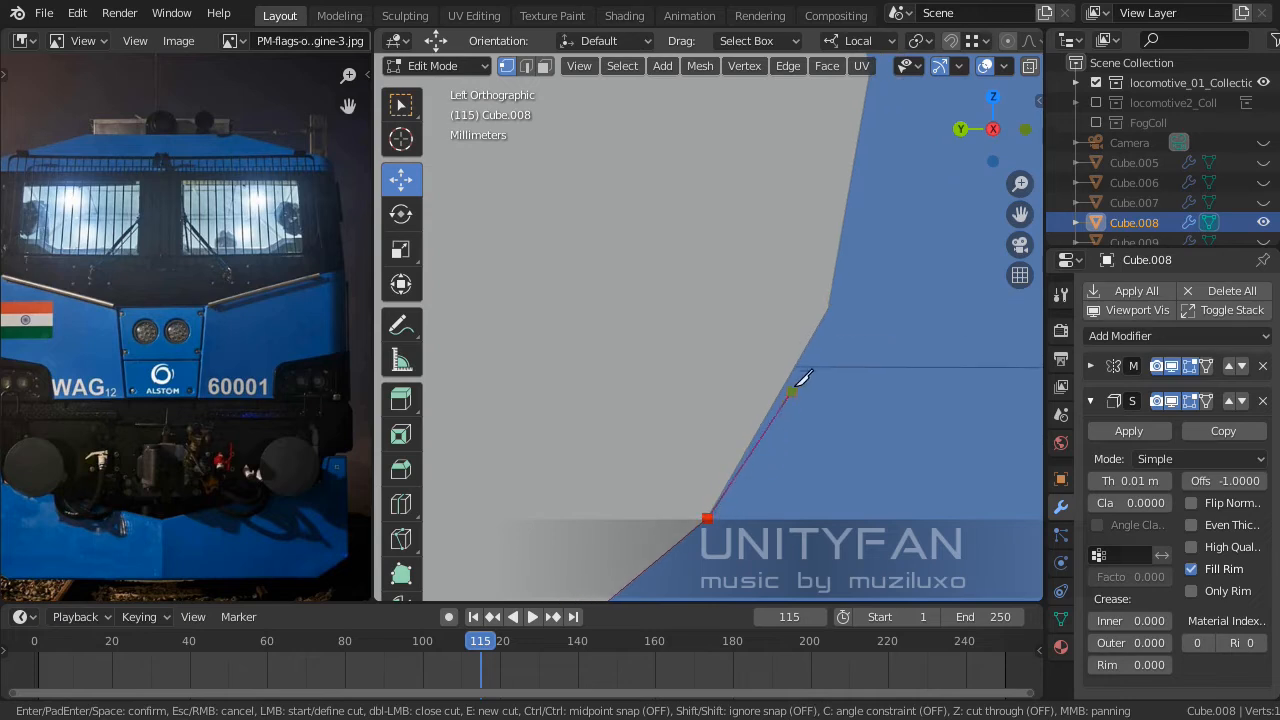
pyautogui.click(797, 367)
pyautogui.keyDown('shift'); pyautogui.moveTo(797, 367); pyautogui.dragTo(729, 486, button='middle'); pyautogui.keyUp('shift')
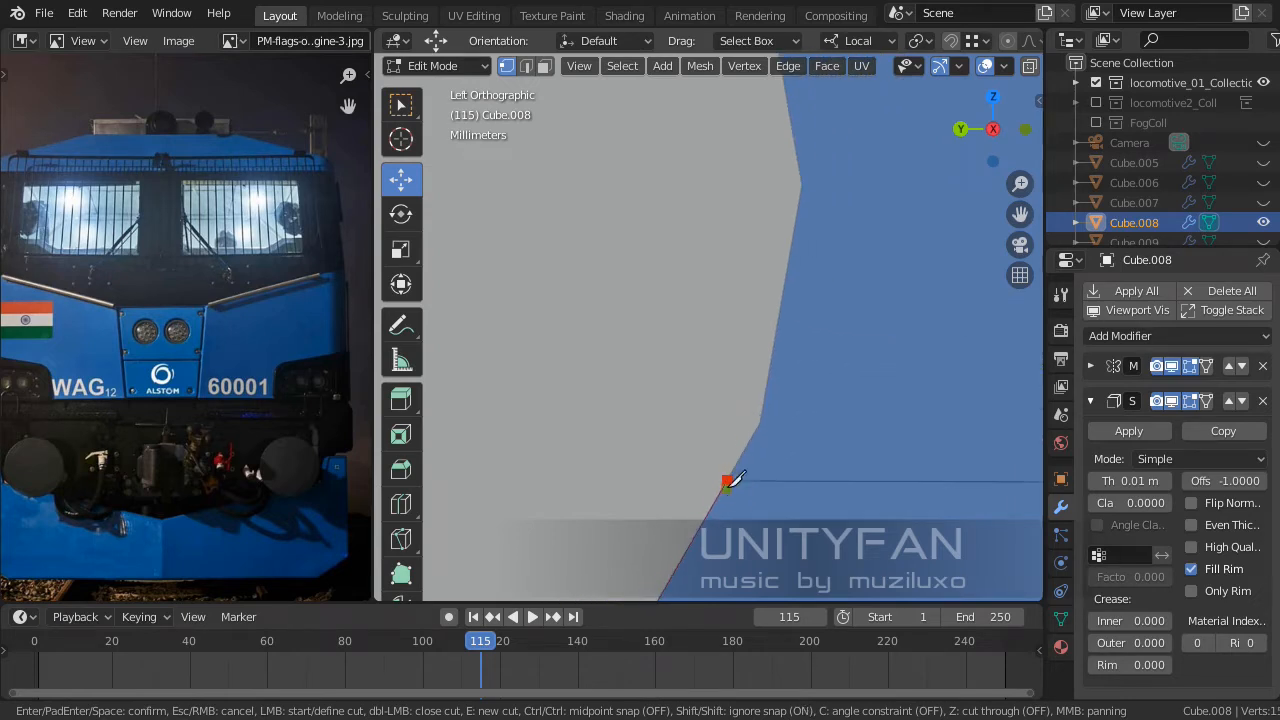
# Continue the knife cut around the disc's outer side to the panel's upper horizontal edge, and confirm it.
pyautogui.click(760, 426)
pyautogui.keyDown('shift'); pyautogui.moveTo(760, 426); pyautogui.dragTo(726, 551, button='middle'); pyautogui.keyUp('shift')
pyautogui.click(781, 302)
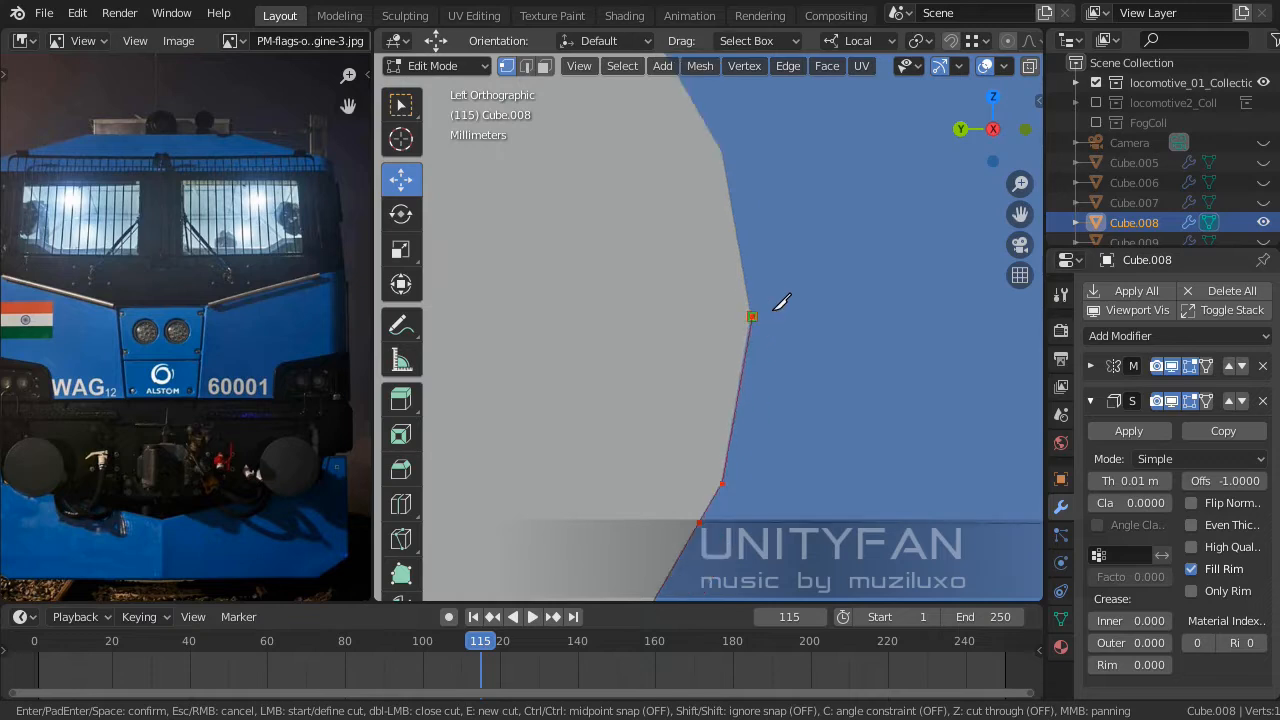
pyautogui.keyDown('shift'); pyautogui.moveTo(783, 306); pyautogui.dragTo(792, 500, button='middle'); pyautogui.keyUp('shift')
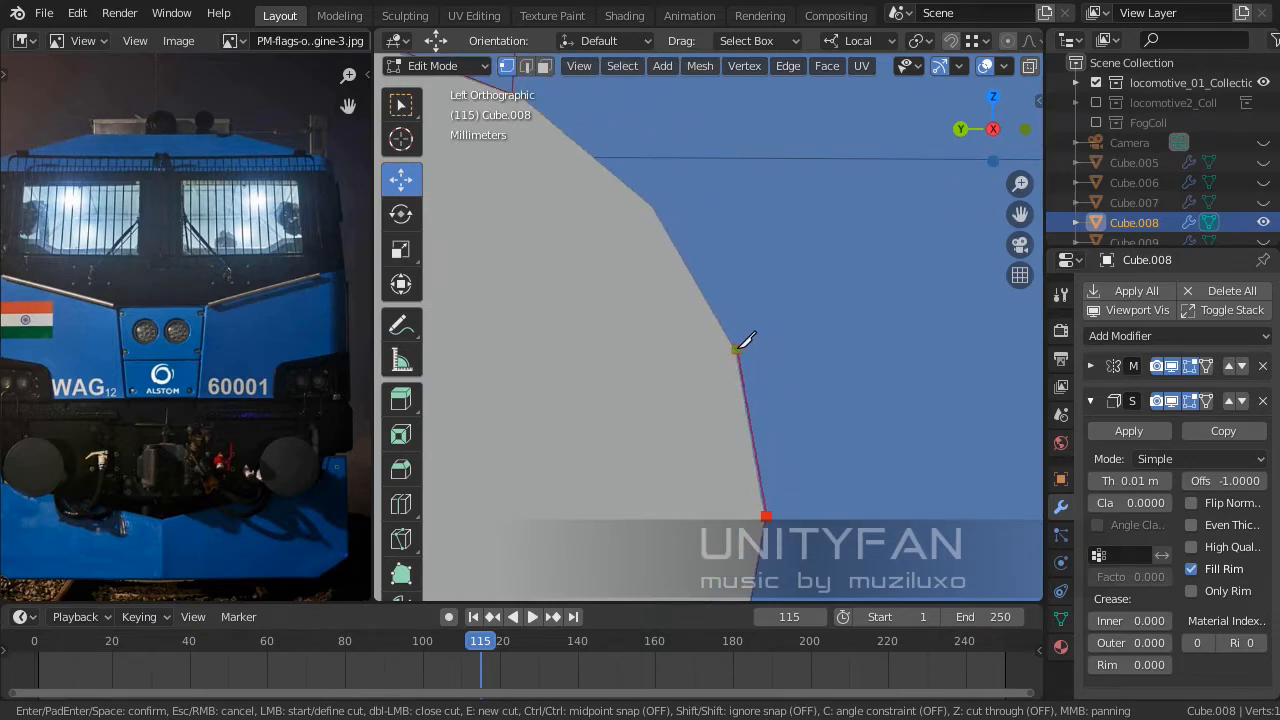
pyautogui.click(738, 348)
pyautogui.keyDown('shift'); pyautogui.moveTo(738, 348); pyautogui.dragTo(844, 538, button='middle'); pyautogui.keyUp('shift')
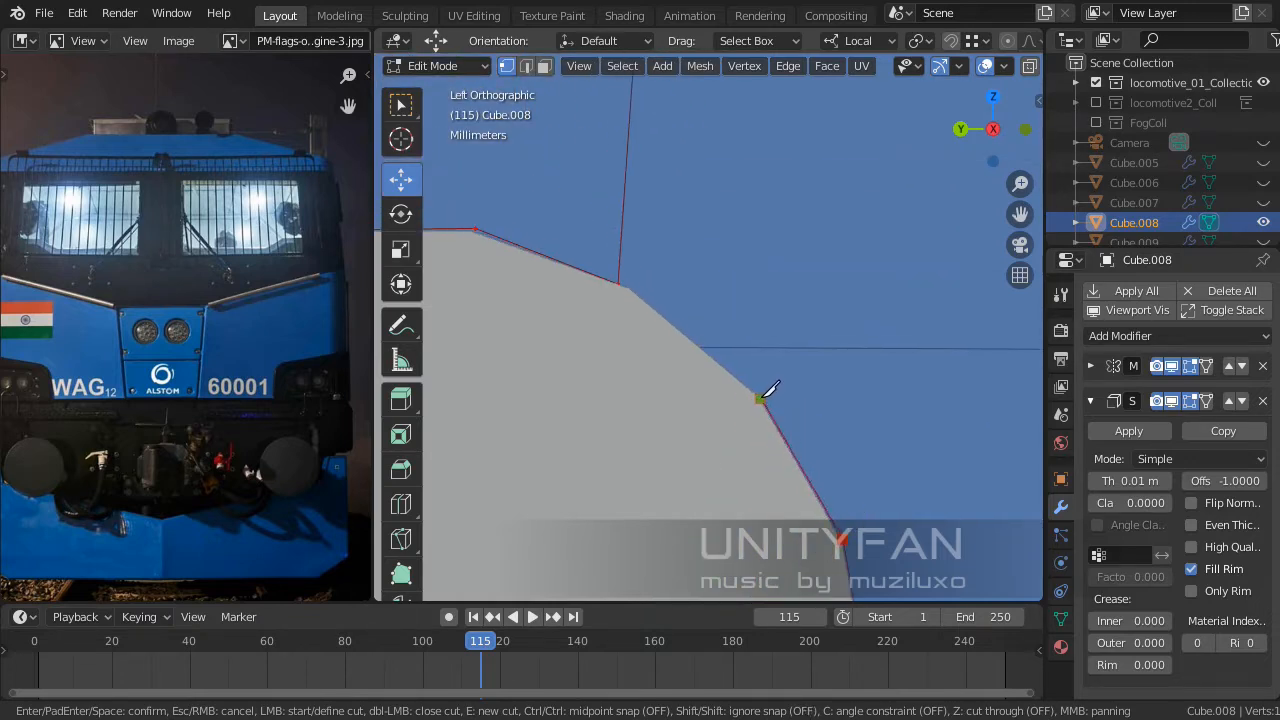
pyautogui.click(699, 347)
pyautogui.press('Return')
# Close the circular outline with a knife cut along the disc's upper outer arc, from the upper horizontal edge to the upper vertical edge.
pyautogui.scroll(3, 734, 363)
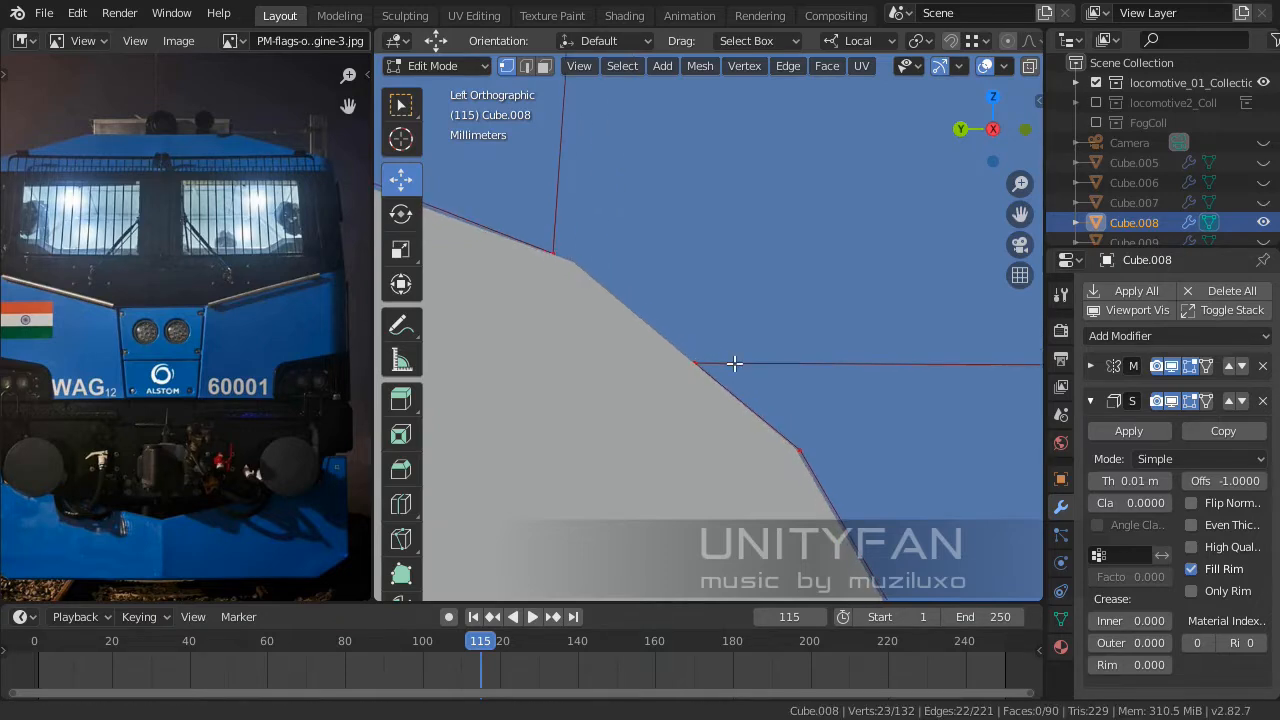
pyautogui.press('k')
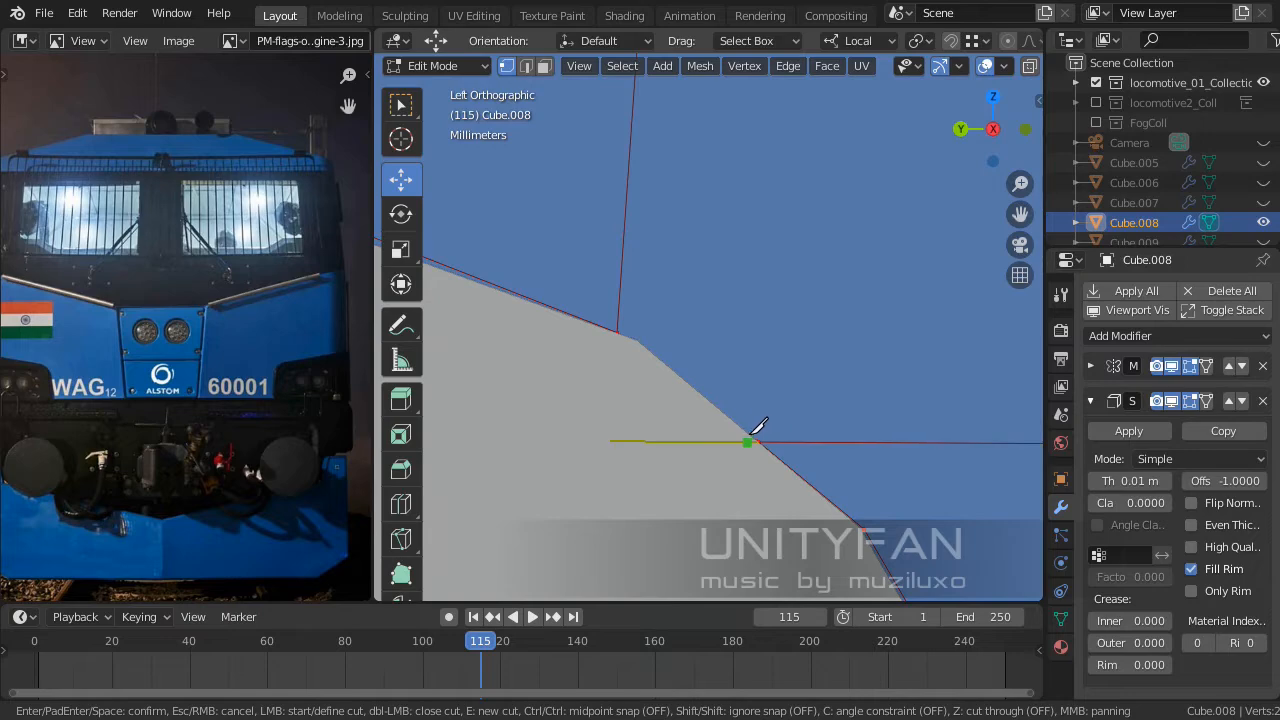
pyautogui.click(758, 442)
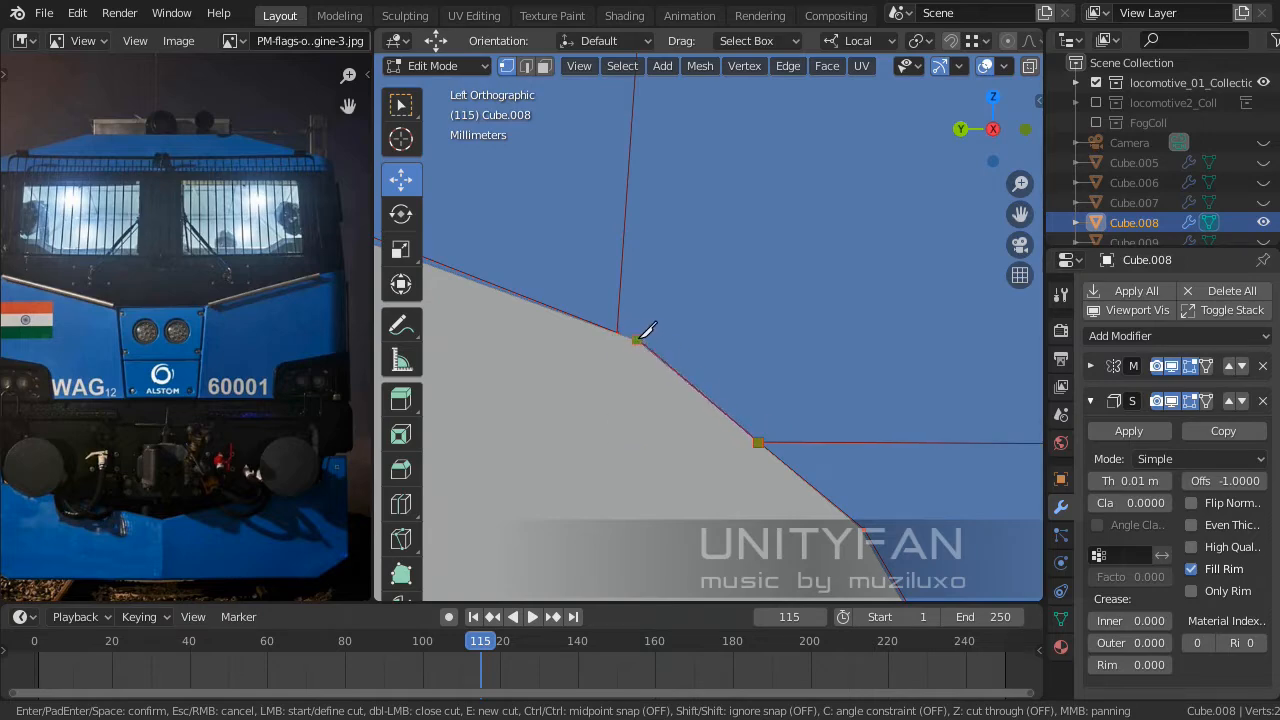
pyautogui.scroll(-1, 642, 340)
pyautogui.scroll(-4, 652, 338)
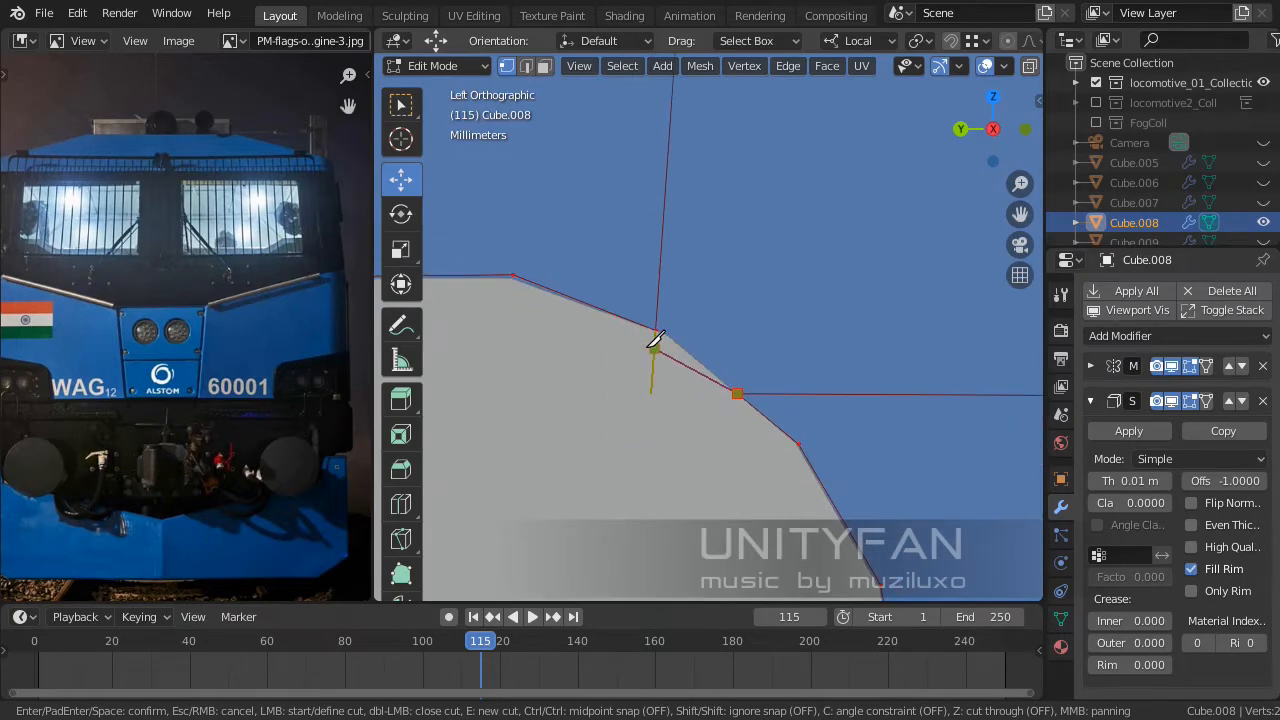
pyautogui.scroll(3, 664, 338)
pyautogui.scroll(4, 668, 338)
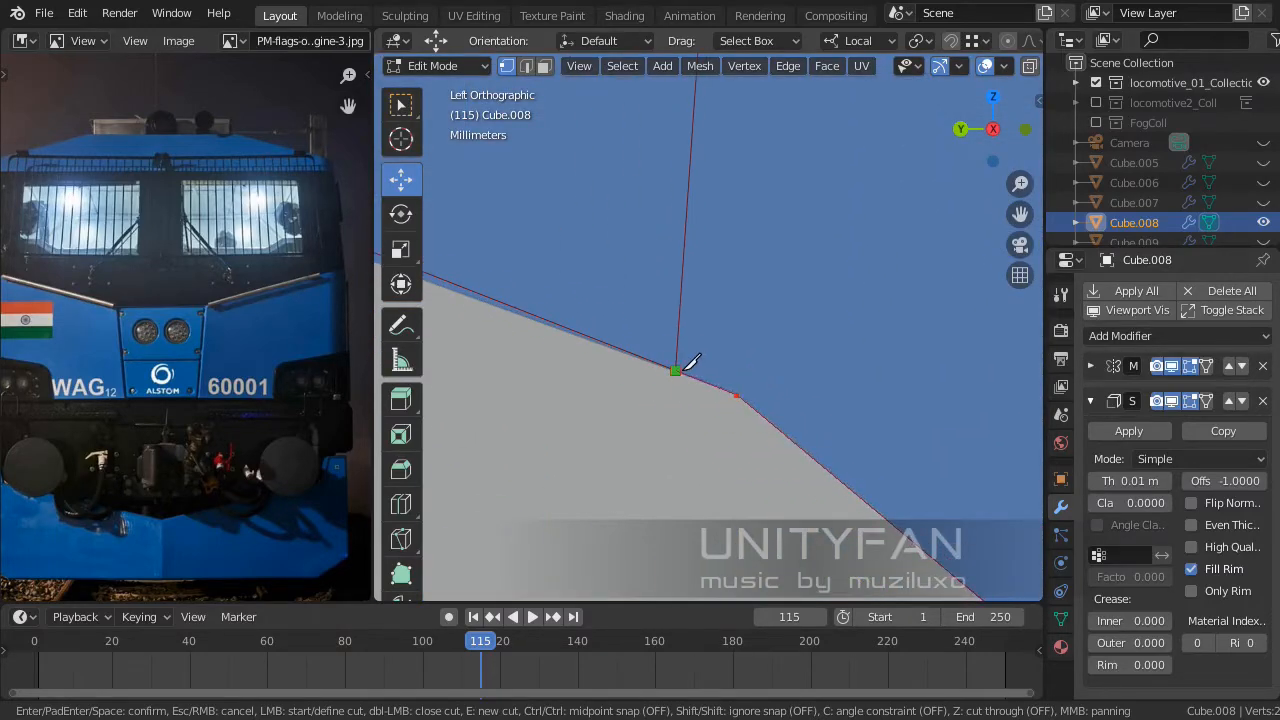
pyautogui.press('Return')
pyautogui.scroll(-3, 680, 375)
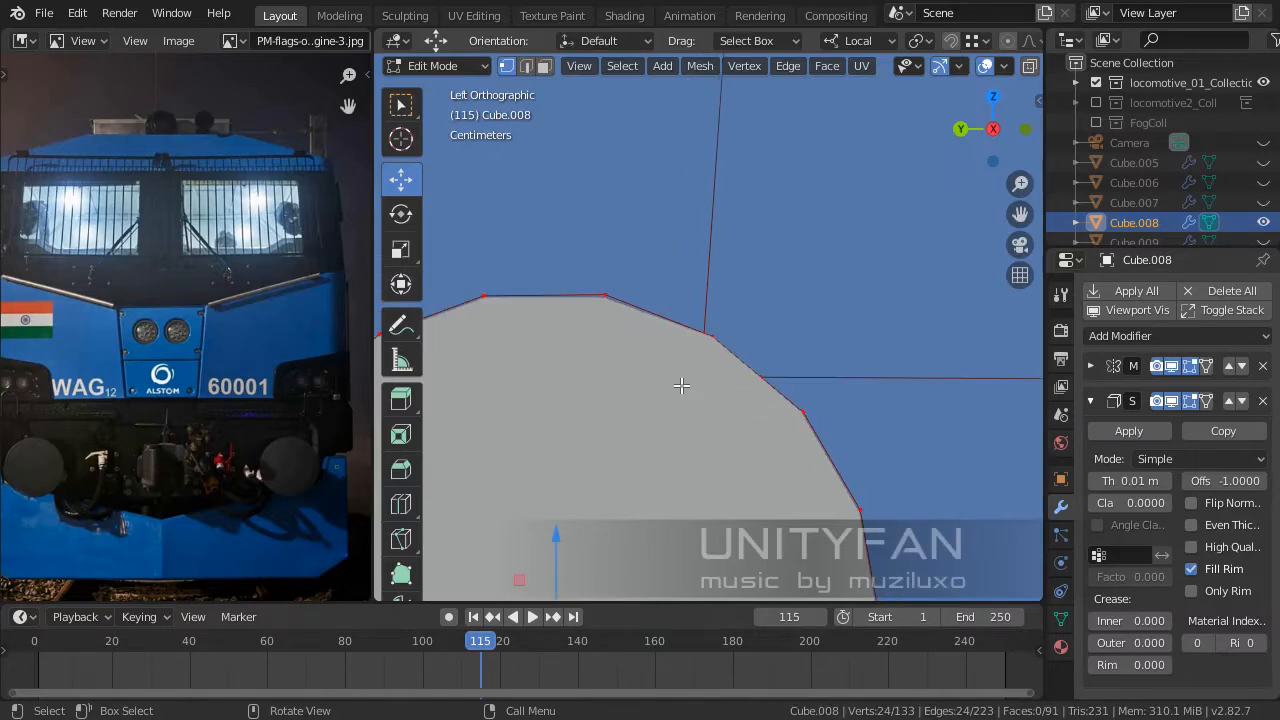
# Hide the mirrored headlight discs and reopen only the front panel for mesh editing in perspective view.
pyautogui.press('KP_5')
pyautogui.scroll(-8, 681, 388)
pyautogui.moveTo(681, 388); pyautogui.dragTo(644, 350, button='middle')
pyautogui.scroll(2, 673, 332)
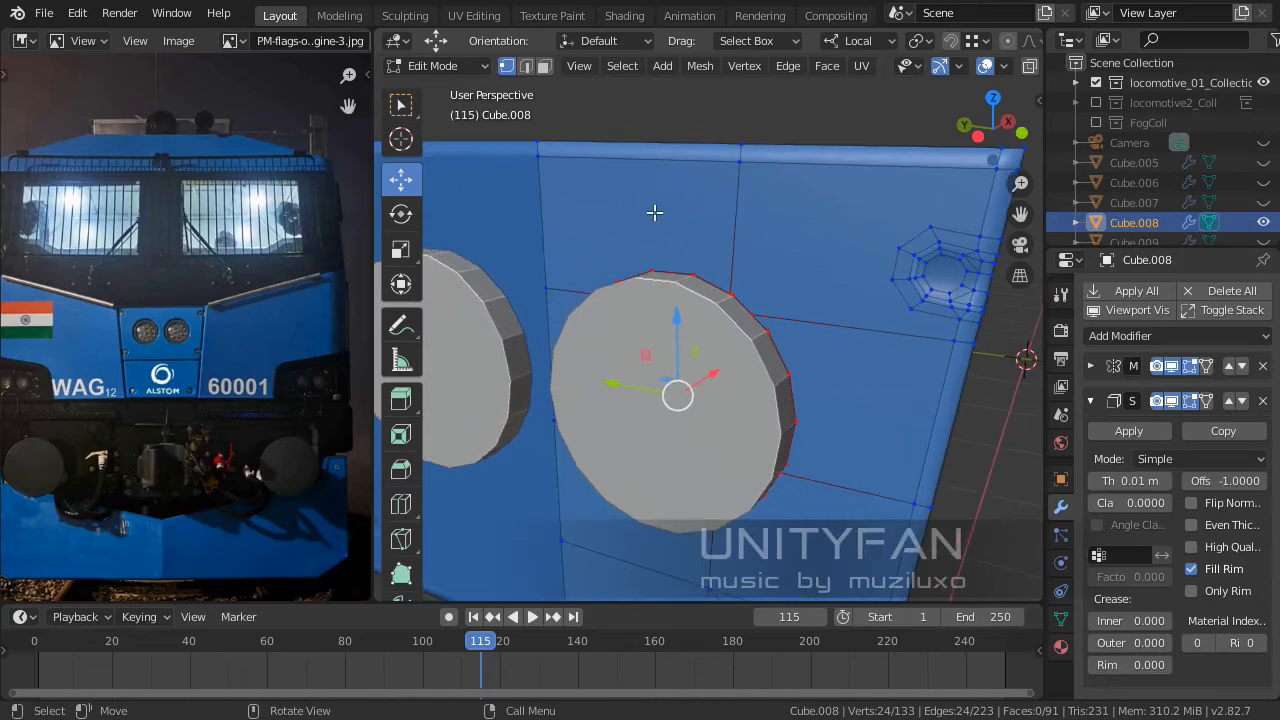
pyautogui.press('Tab')
pyautogui.click(707, 383)
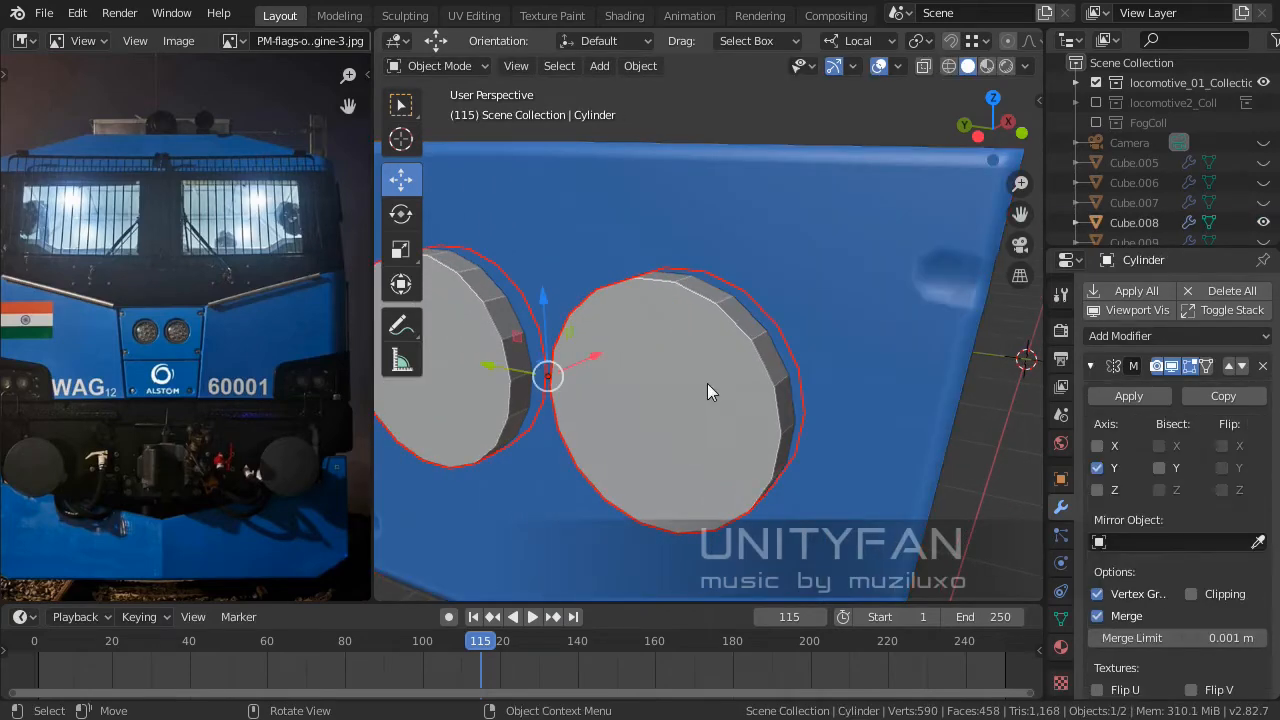
pyautogui.moveTo(707, 383); pyautogui.dragTo(732, 342, button='middle')
pyautogui.press('h')
pyautogui.click(699, 357)
pyautogui.press('Tab')
pyautogui.scroll(2, 708, 396)
pyautogui.keyDown('shift'); pyautogui.moveTo(626, 325); pyautogui.dragTo(671, 264, button='middle'); pyautogui.keyUp('shift')
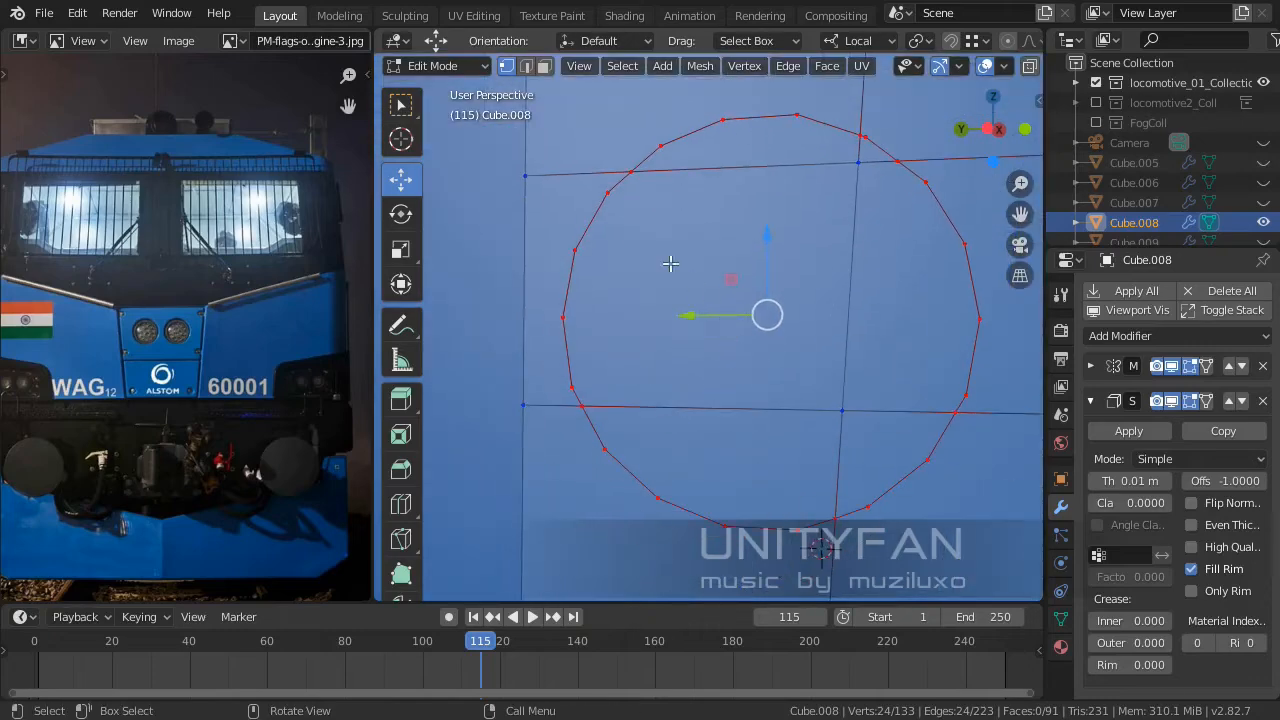
# Select all six faces inside the circular outline in face selection mode and inset them slightly.
pyautogui.click(544, 66)
pyautogui.click(778, 130)
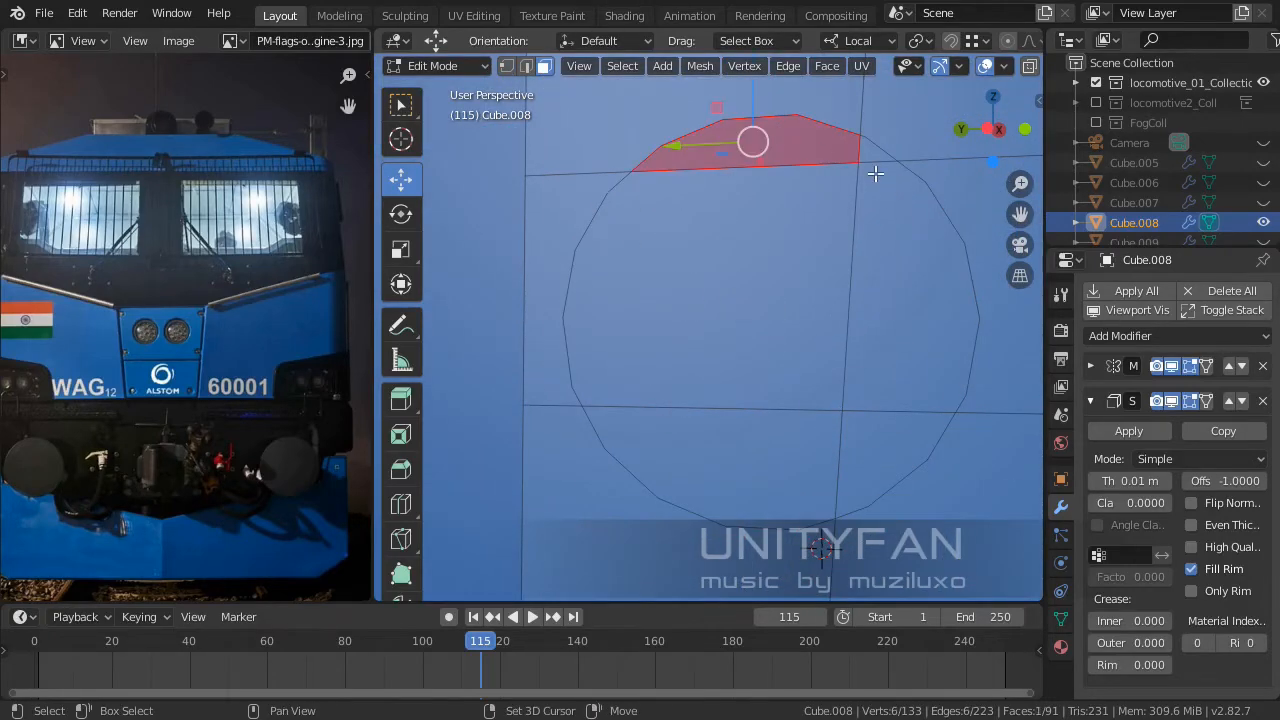
pyautogui.keyDown('shift'); pyautogui.click(871, 200); pyautogui.keyUp('shift')
pyautogui.keyDown('shift'); pyautogui.click(858, 432); pyautogui.keyUp('shift')
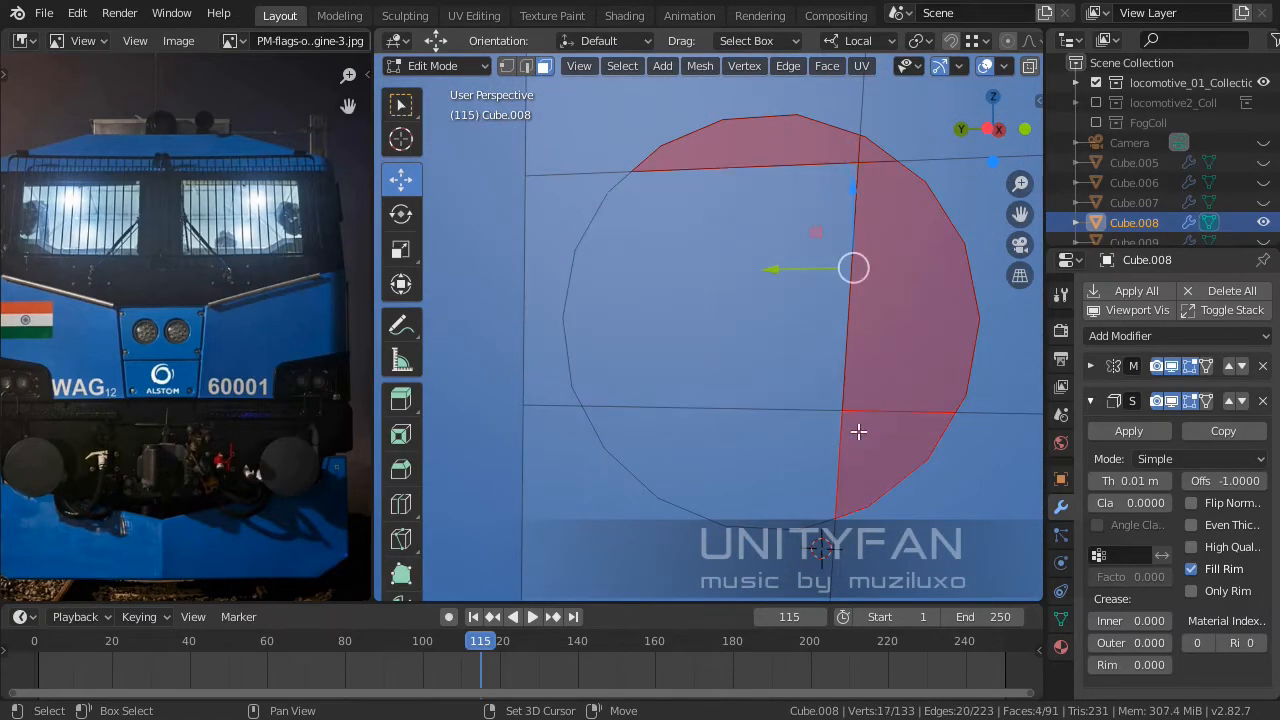
pyautogui.keyDown('shift'); pyautogui.click(744, 400); pyautogui.keyUp('shift')
pyautogui.keyDown('shift'); pyautogui.click(742, 424); pyautogui.keyUp('shift')
pyautogui.moveTo(813, 426); pyautogui.dragTo(806, 434, button='middle')
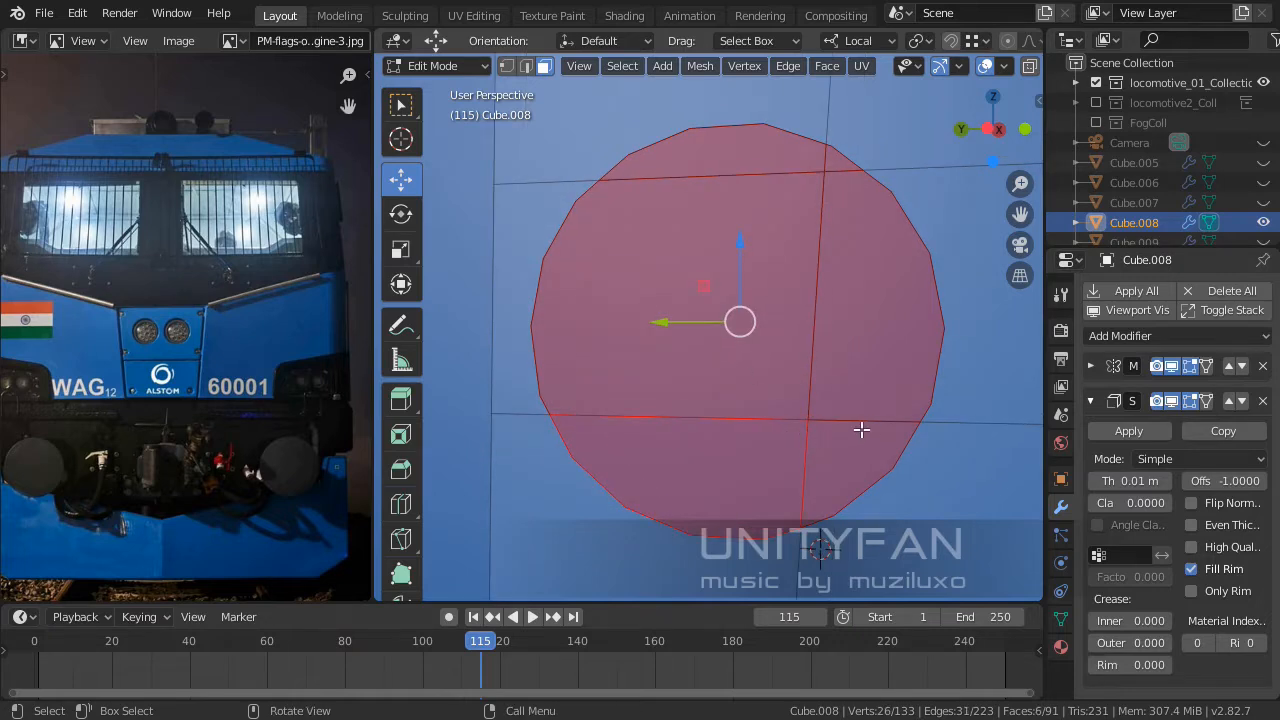
pyautogui.press('i')
pyautogui.click(920, 386)
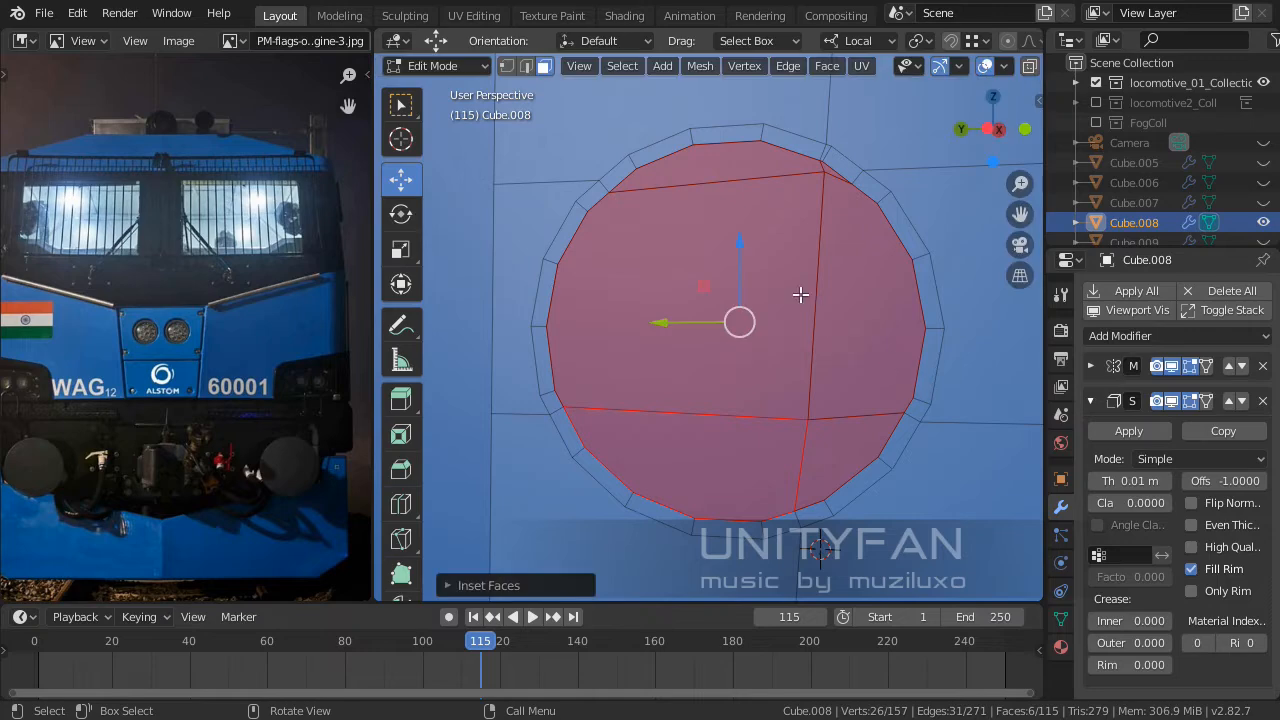
# Delete the inset faces inside the circular rim to open the headlight holes in the panel.
pyautogui.moveTo(800, 294)
pyautogui.mouseDown(button='middle')
pyautogui.moveTo(791, 331)
pyautogui.moveTo(789, 289)
pyautogui.moveTo(805, 309)
pyautogui.mouseUp(button='middle')
pyautogui.press('x')
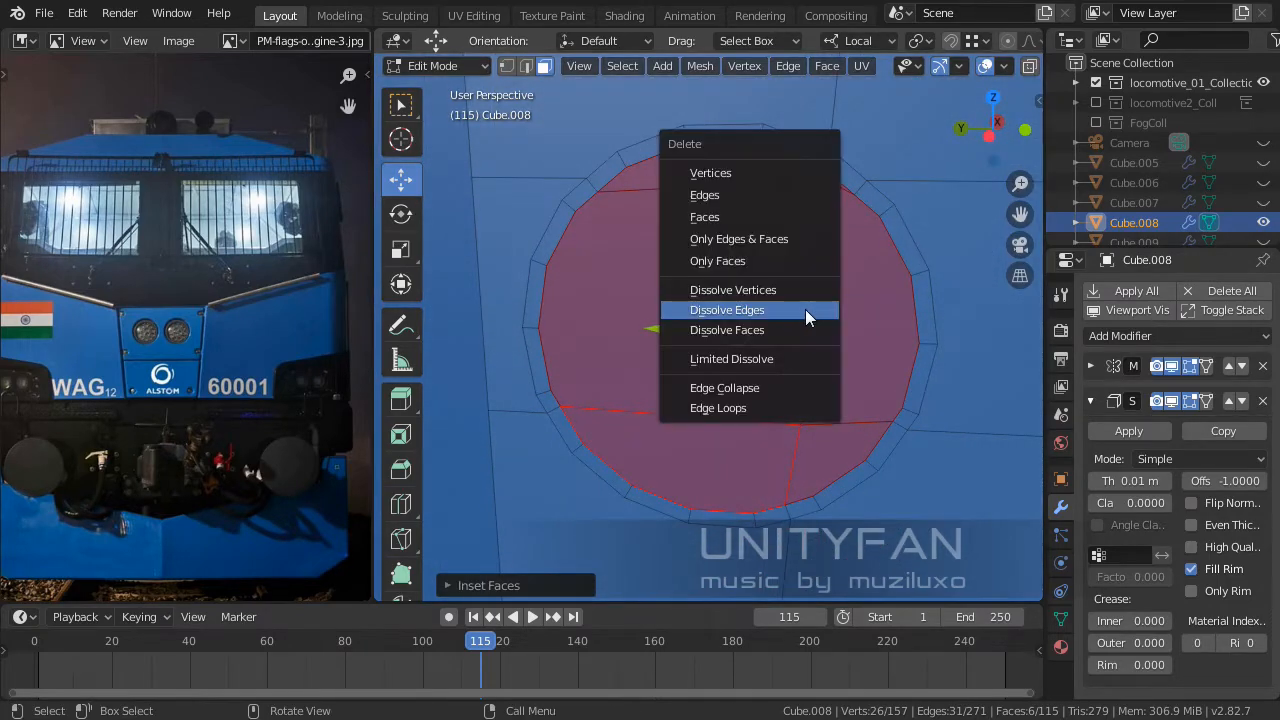
pyautogui.click(718, 217)
# Examine both headlight openings and the shading around their rims, with mesh editing on and off.
pyautogui.scroll(-4, 717, 220)
pyautogui.moveTo(717, 220)
pyautogui.mouseDown(button='middle')
pyautogui.moveTo(657, 214)
pyautogui.moveTo(706, 203)
pyautogui.mouseUp(button='middle')
pyautogui.scroll(1, 643, 330)
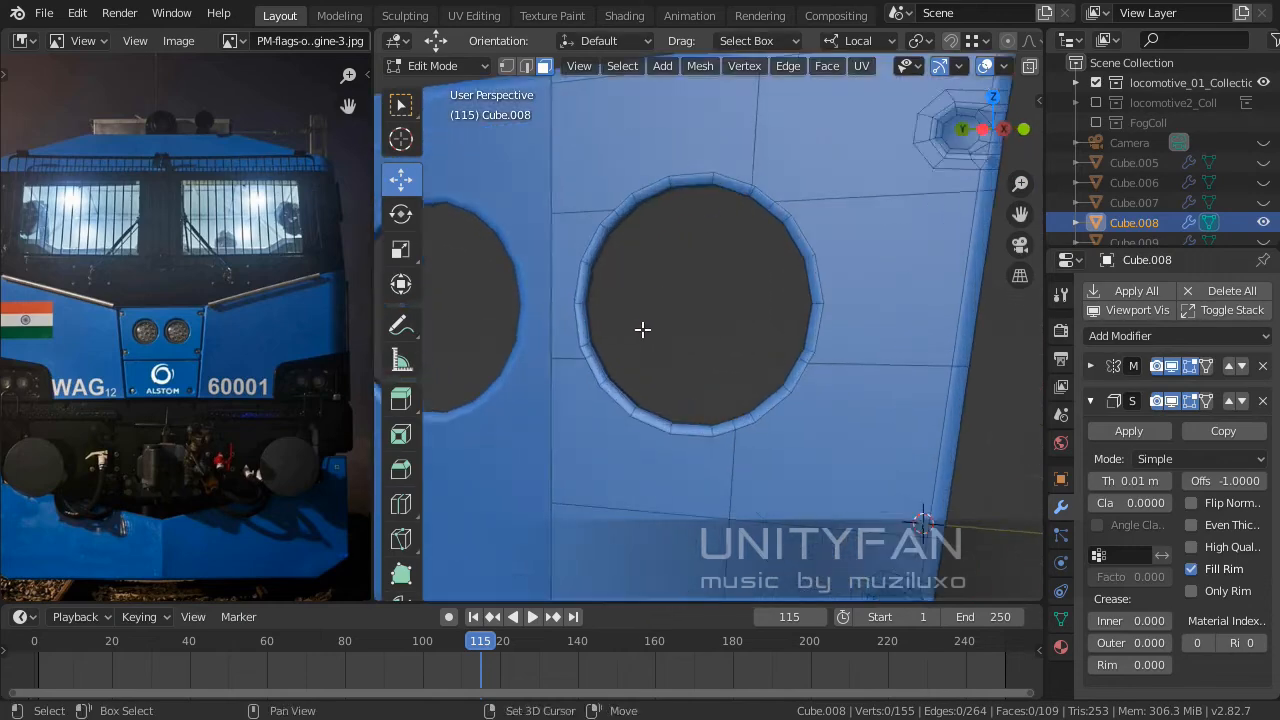
pyautogui.scroll(4, 706, 291)
pyautogui.scroll(-7, 750, 294)
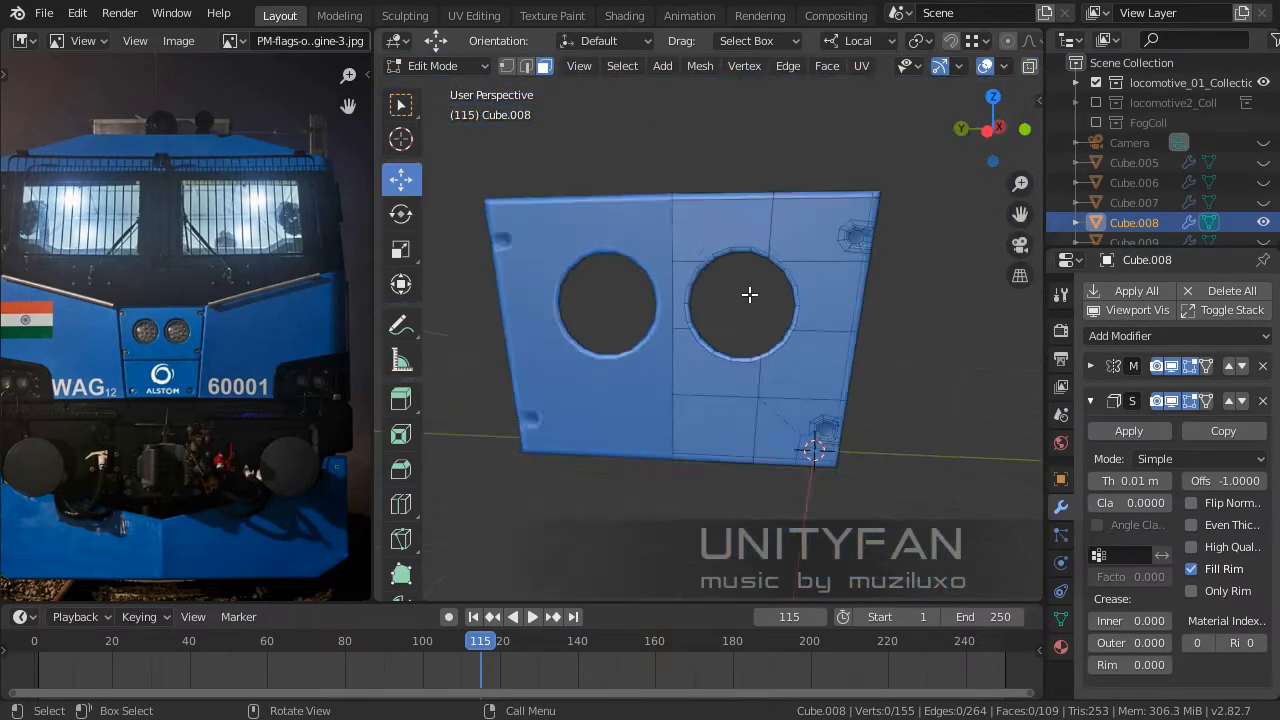
pyautogui.scroll(-2, 750, 294)
pyautogui.moveTo(686, 309); pyautogui.dragTo(731, 311, button='middle')
pyautogui.scroll(3, 731, 314)
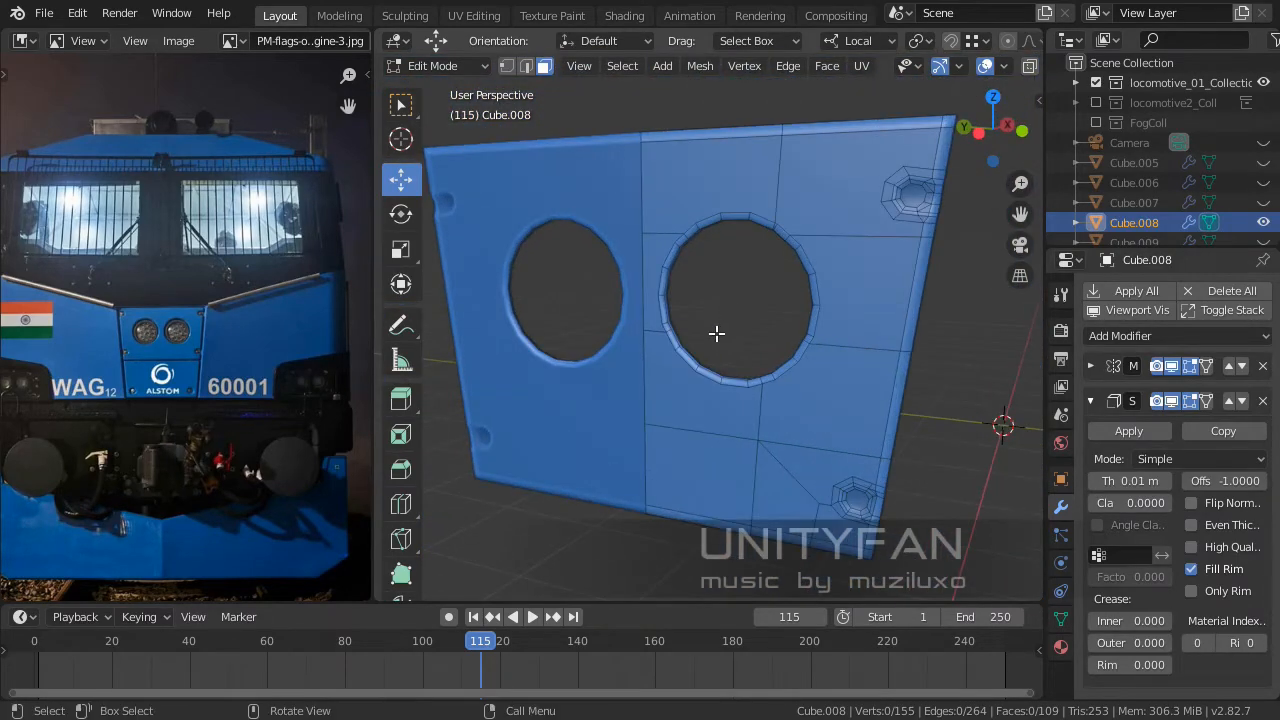
pyautogui.press('Tab')
pyautogui.press('Tab')
# Connect the centreline vertex of the lower horizontal edge to the rim vertex just above that edge's end on the hole's inner side.
pyautogui.scroll(7, 703, 357)
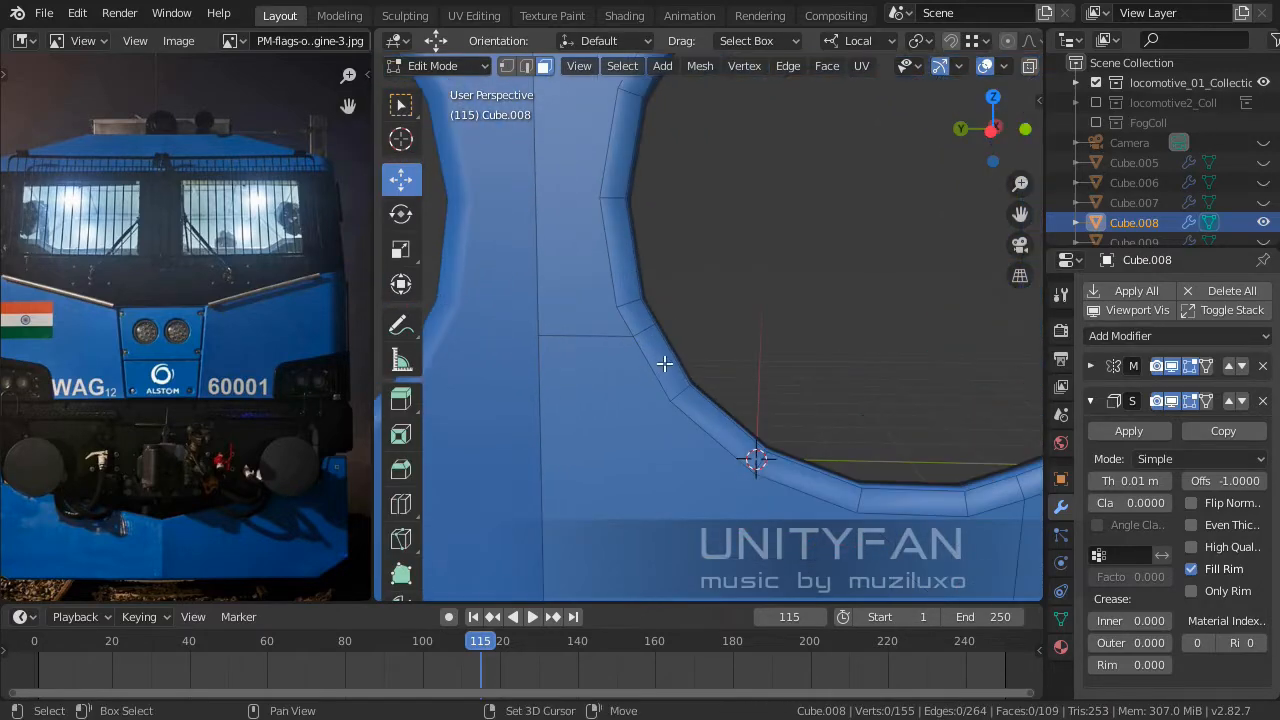
pyautogui.keyDown('shift'); pyautogui.moveTo(664, 364); pyautogui.dragTo(750, 362, button='middle'); pyautogui.keyUp('shift')
pyautogui.click(718, 308)
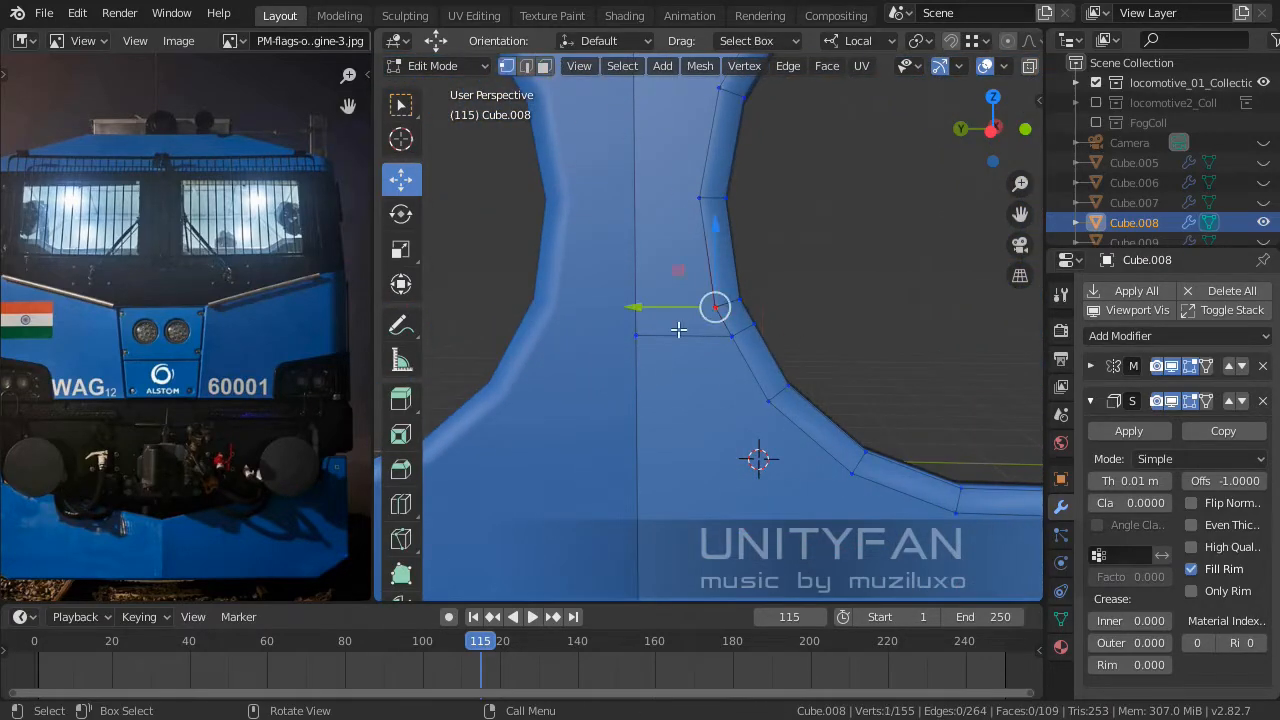
pyautogui.keyDown('shift'); pyautogui.click(645, 334); pyautogui.keyUp('shift')
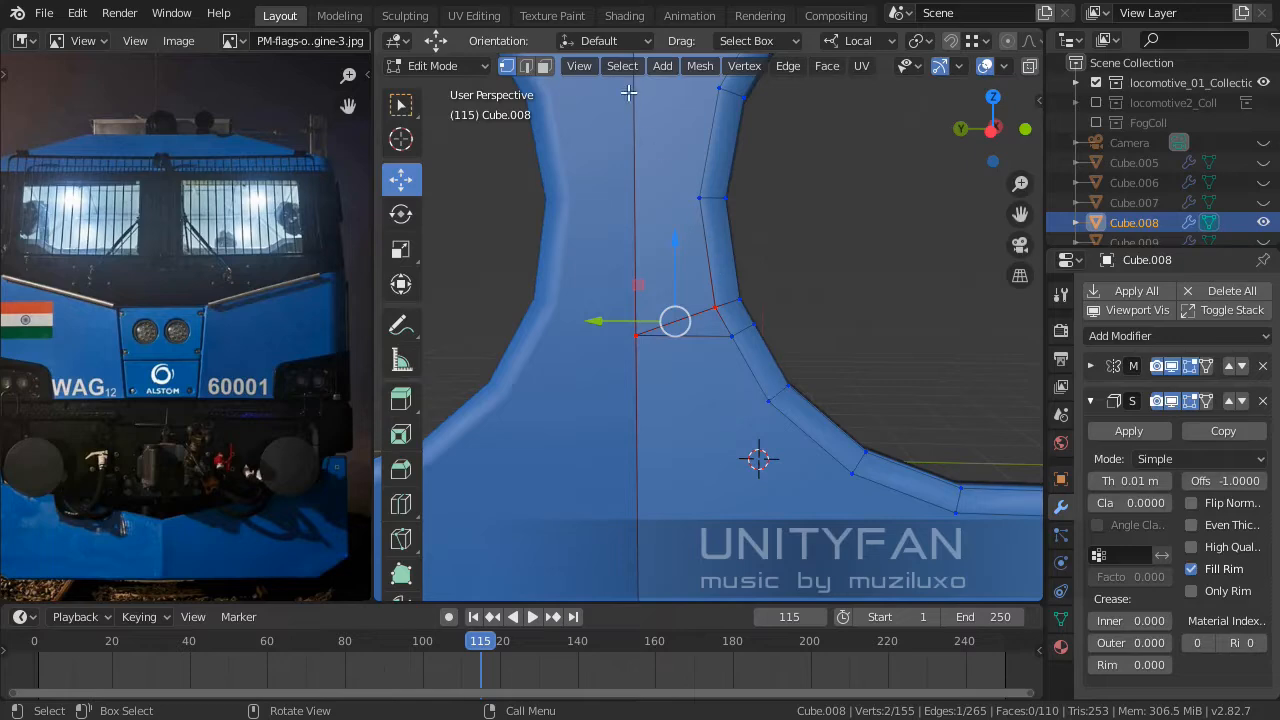
# Dissolve the old lower horizontal edge between centreline and hole, together with the short rim edge continuing it.
pyautogui.click(529, 66)
pyautogui.click(714, 348)
pyautogui.keyDown('shift'); pyautogui.click(743, 325); pyautogui.keyUp('shift')
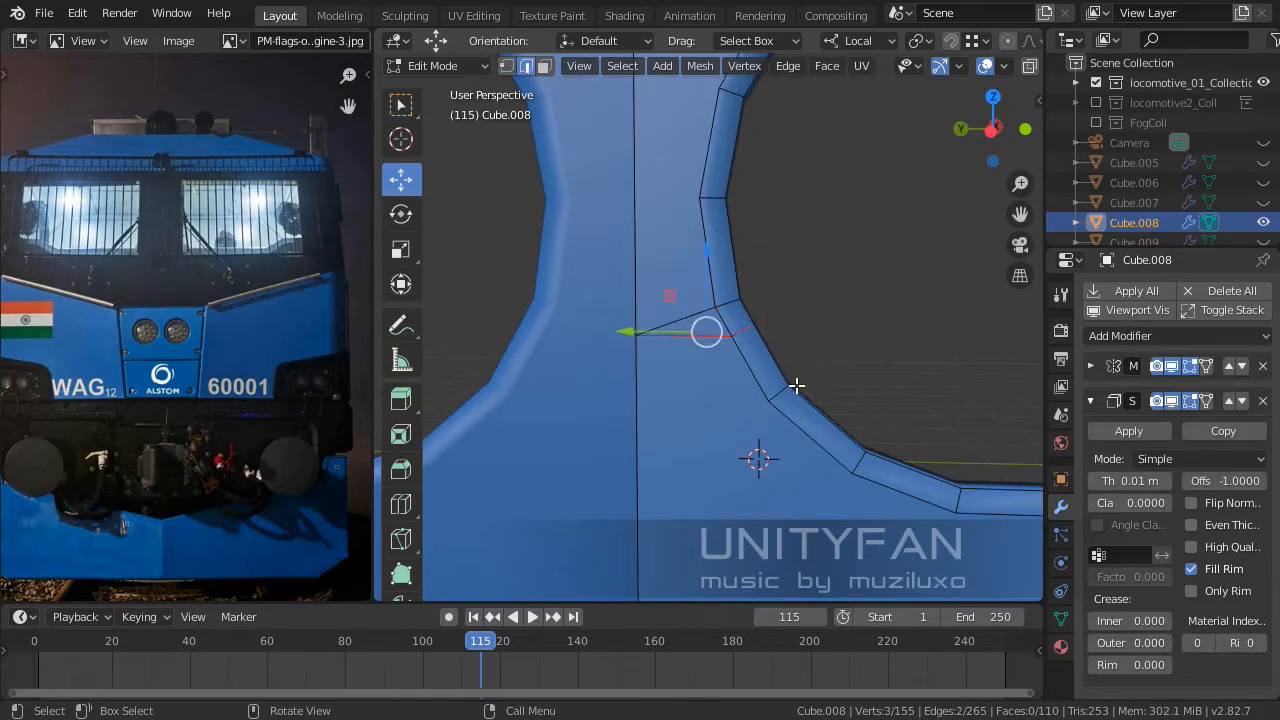
pyautogui.press('x')
pyautogui.click(744, 487)
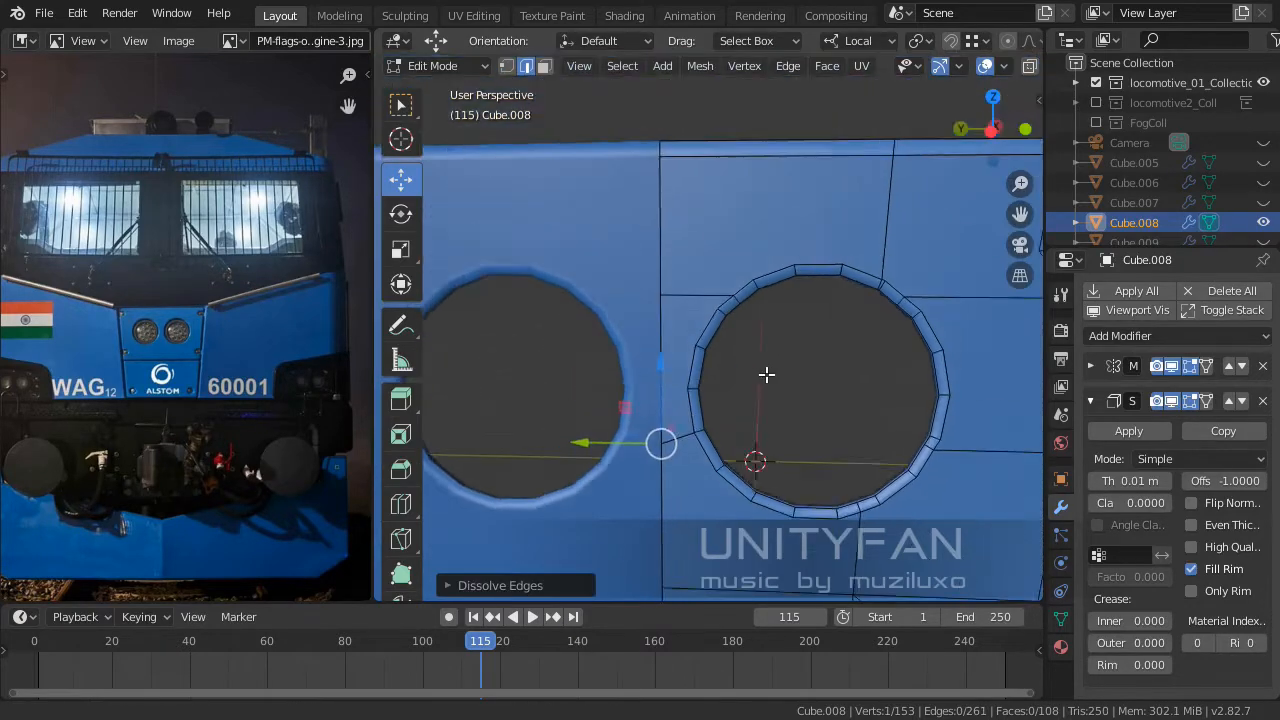
# Connect the centreline vertex of the upper horizontal edge to the rim vertex just below that edge's end on the hole's inner side.
pyautogui.scroll(6, 766, 374)
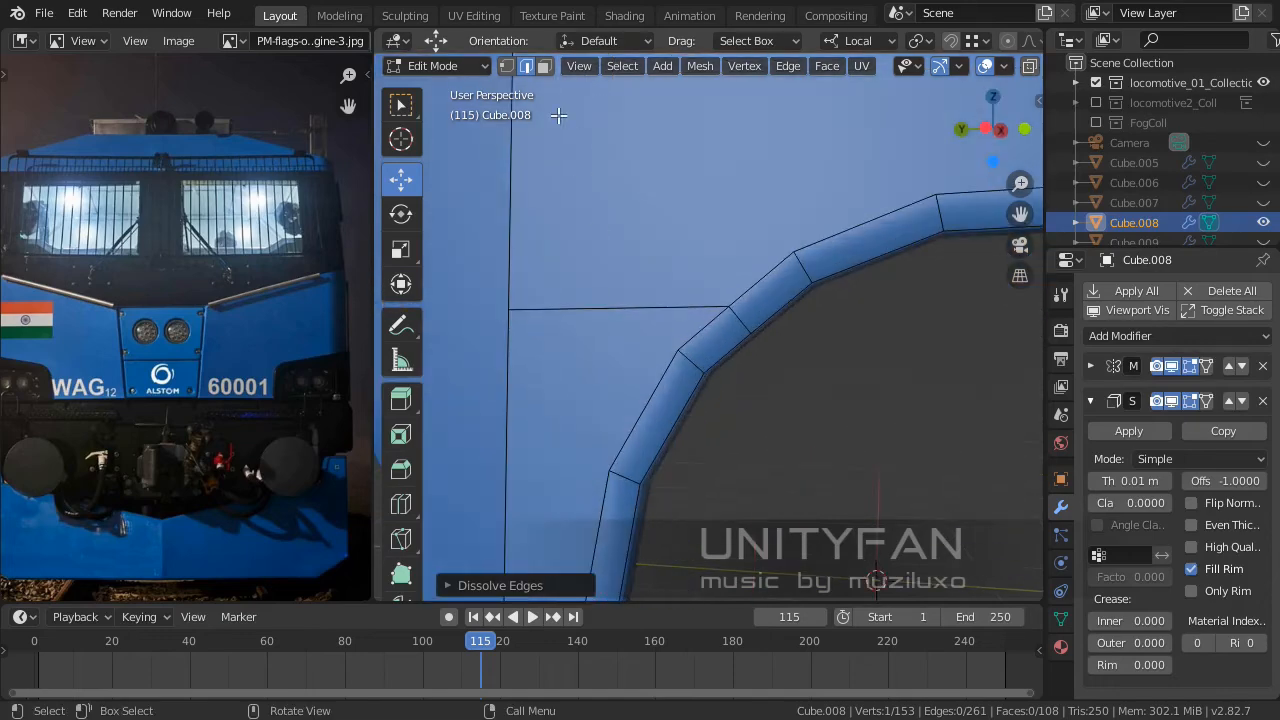
pyautogui.click(507, 66)
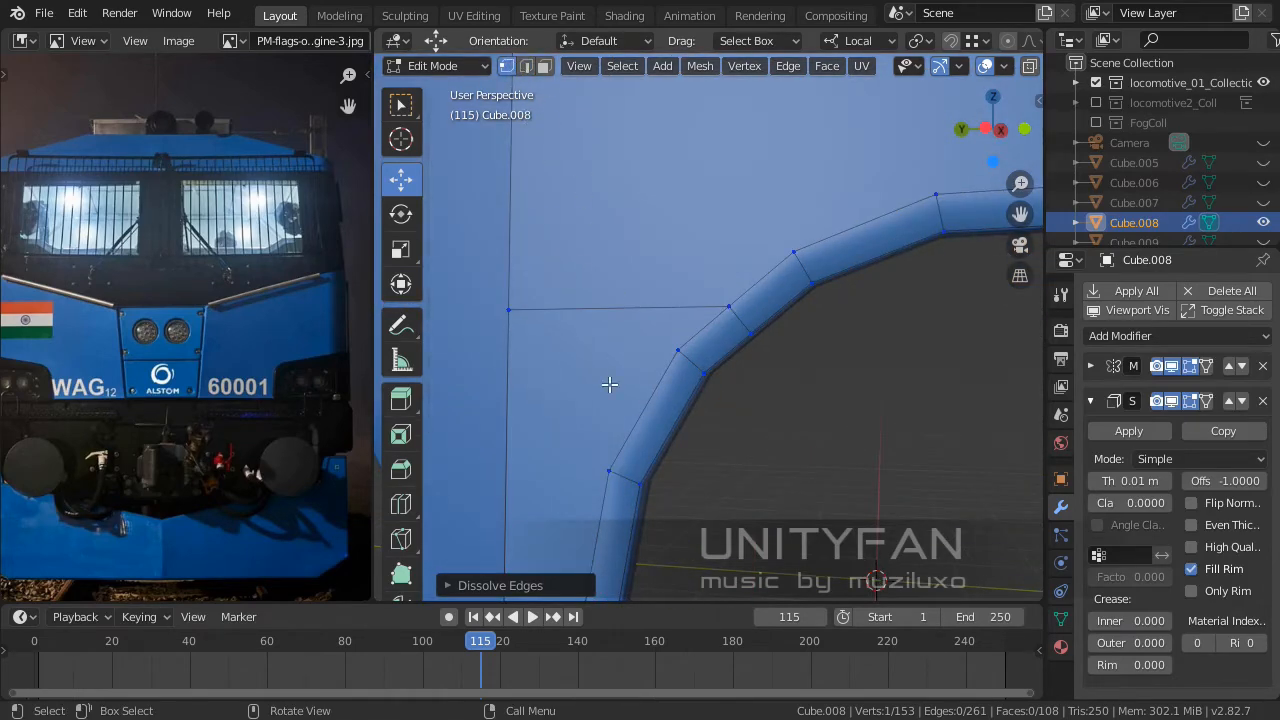
pyautogui.click(510, 312)
pyautogui.keyDown('shift'); pyautogui.click(675, 352); pyautogui.keyUp('shift')
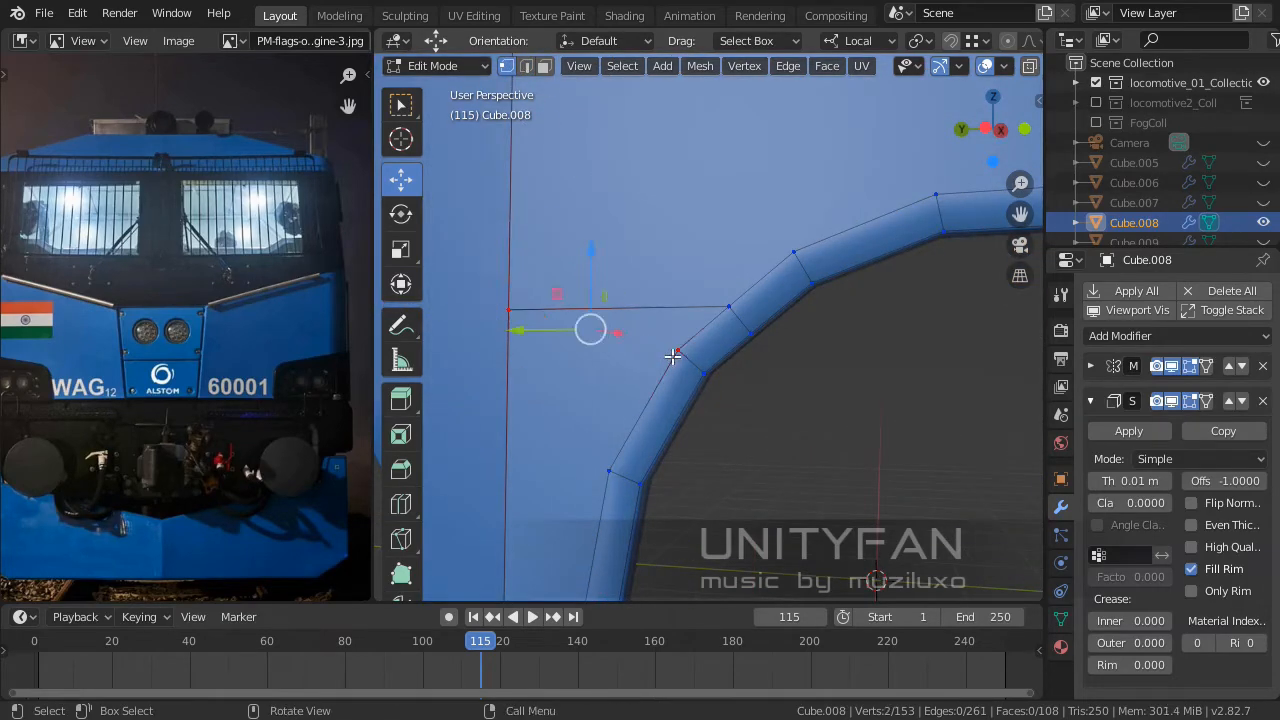
# Dissolve the old upper horizontal edge between centreline and hole, together with the short rim edge continuing it.
pyautogui.click(528, 66)
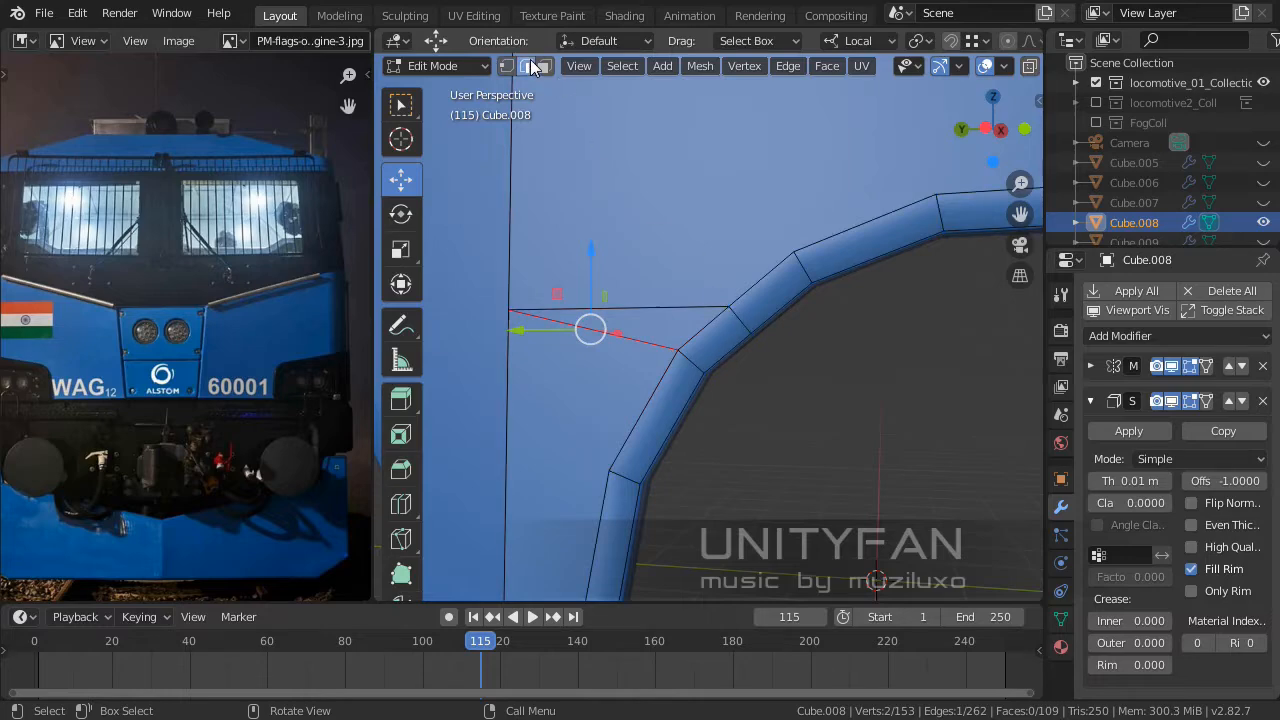
pyautogui.click(739, 315)
pyautogui.keyDown('shift'); pyautogui.click(684, 305); pyautogui.keyUp('shift')
pyautogui.press('x')
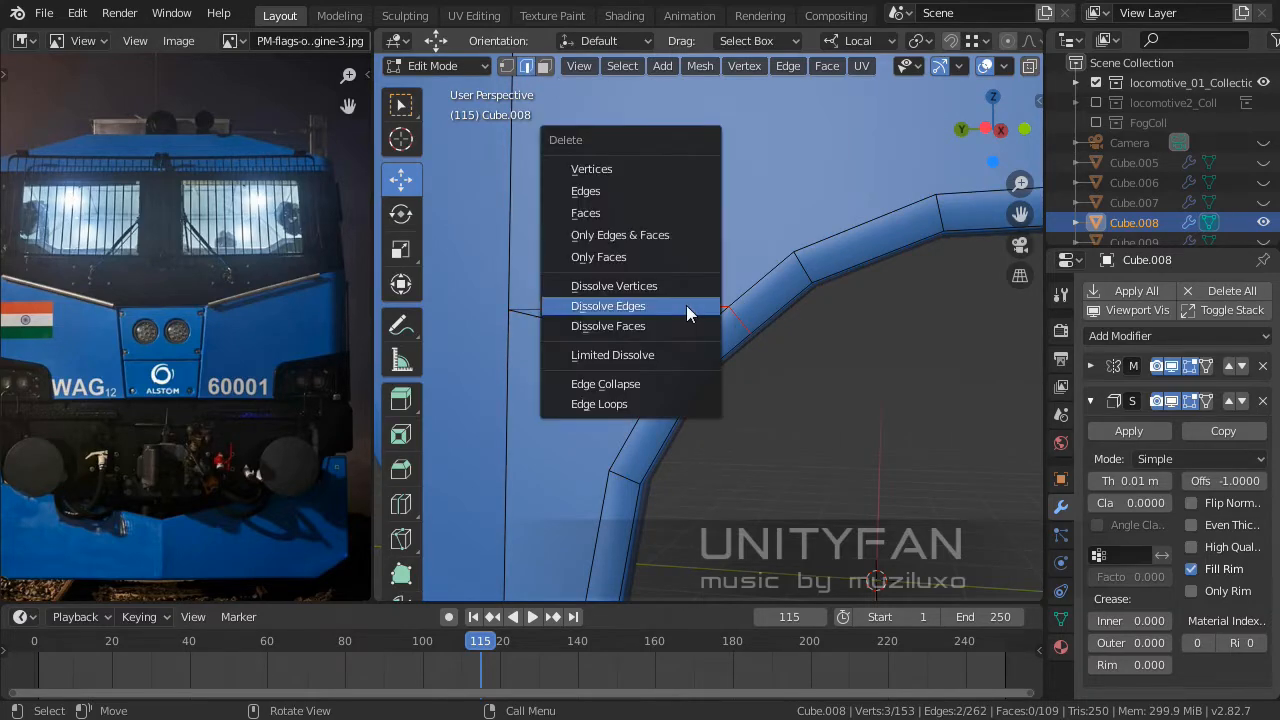
pyautogui.click(686, 307)
pyautogui.moveTo(686, 307); pyautogui.dragTo(791, 313, button='middle')
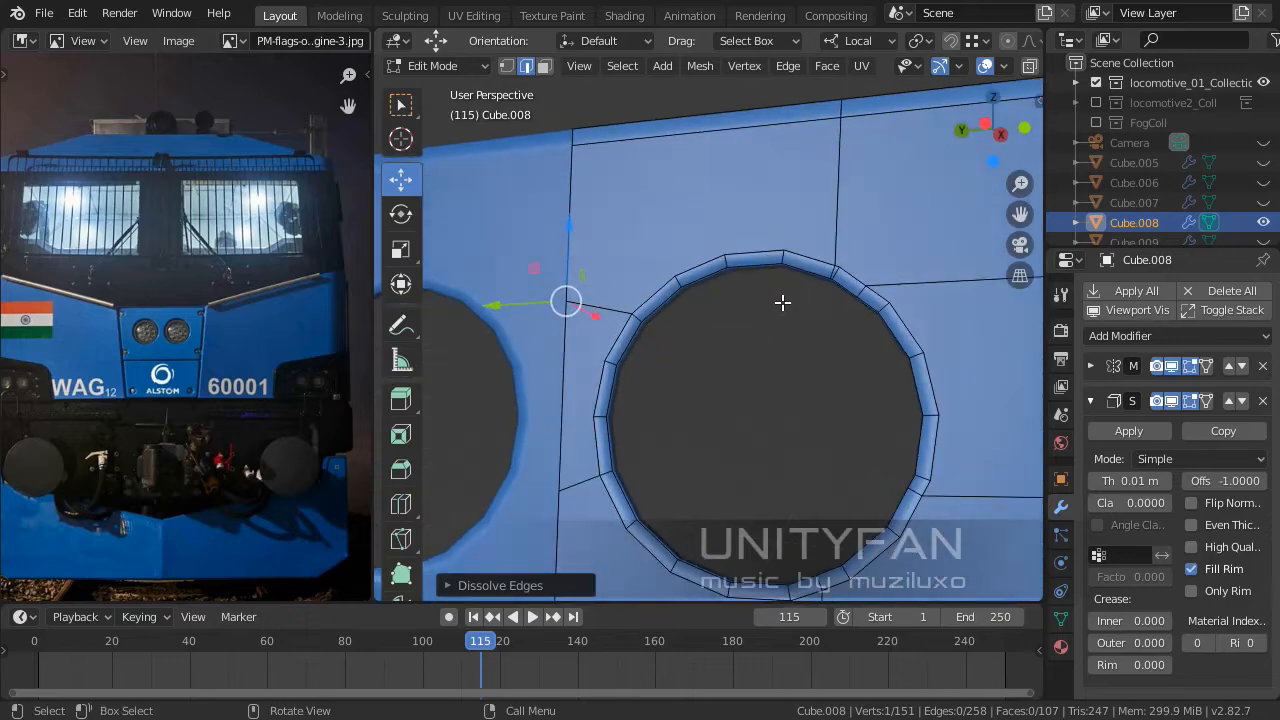
# Dissolve the extra short edge across the rim where the upper vertical edge meets the hole.
pyautogui.scroll(4, 791, 313)
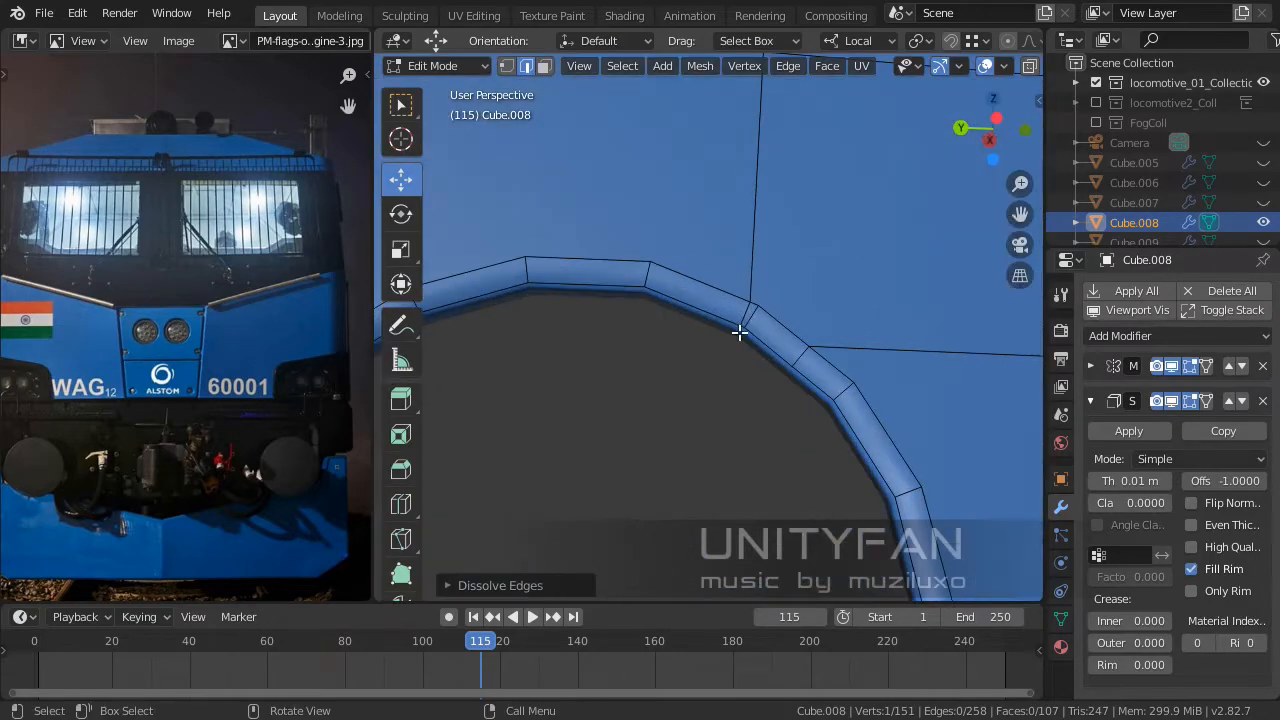
pyautogui.click(771, 303)
pyautogui.press('x')
pyautogui.click(769, 306)
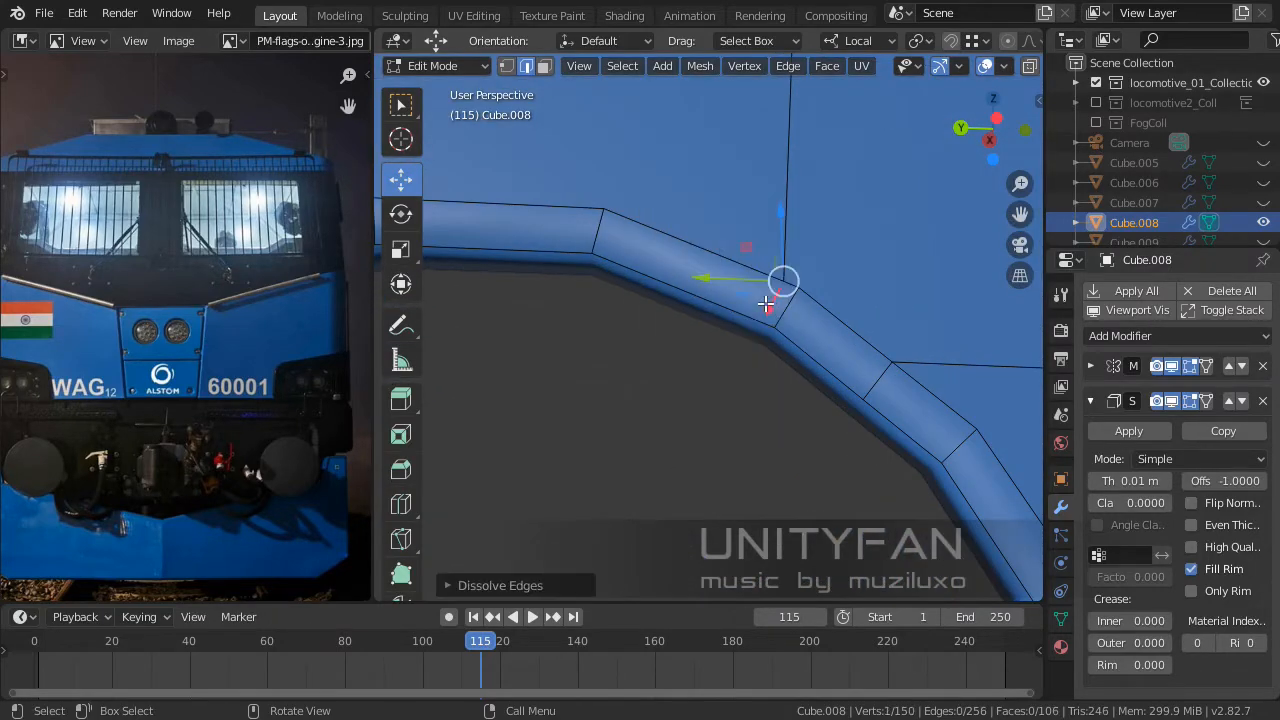
# Merge the lower end vertex of the upper vertical edge into the adjacent outer rim vertex using At Last.
pyautogui.moveTo(768, 306); pyautogui.dragTo(726, 372, button='middle')
pyautogui.scroll(-3, 722, 356)
pyautogui.scroll(2, 718, 329)
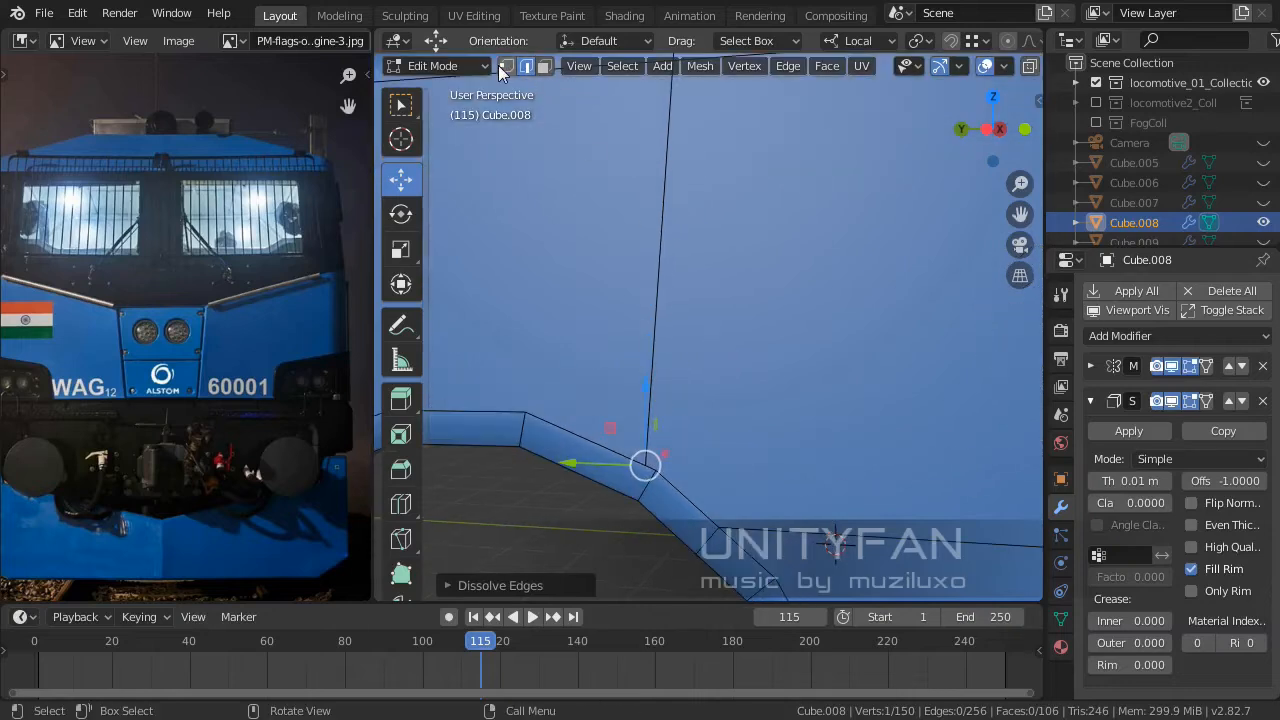
pyautogui.click(505, 65)
pyautogui.keyDown('shift'); pyautogui.click(661, 471); pyautogui.keyUp('shift')
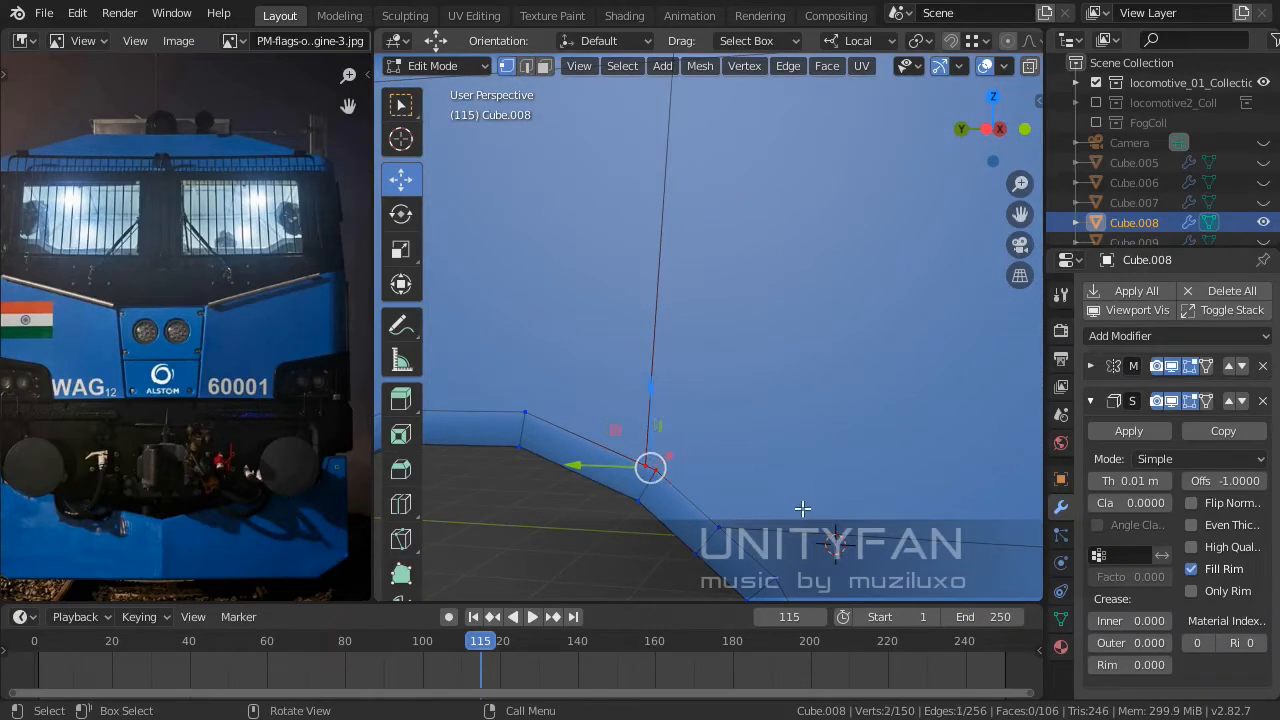
pyautogui.press('m')
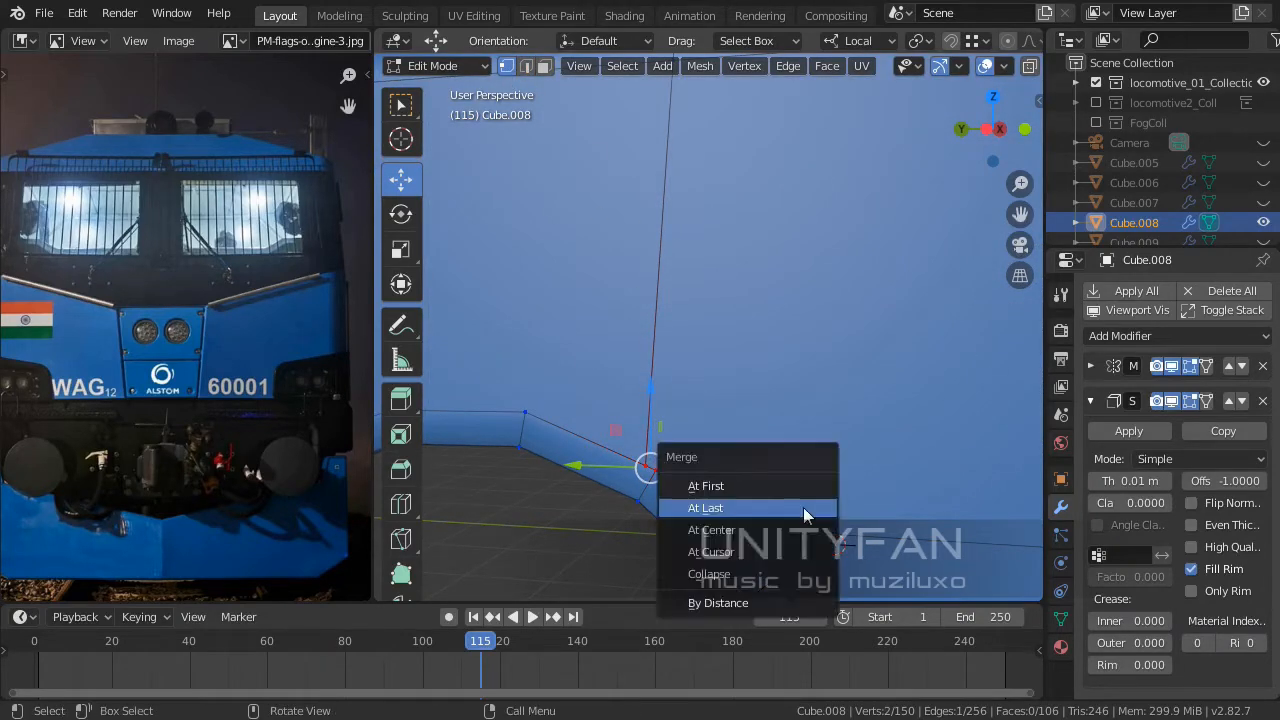
pyautogui.click(806, 515)
# Connect the rim vertex just below the upper horizontal edge on the hole's outer side to that edge's vertex near the panel's side border.
pyautogui.keyDown('shift'); pyautogui.moveTo(803, 507); pyautogui.dragTo(851, 371, button='middle'); pyautogui.keyUp('shift')
pyautogui.click(738, 344)
pyautogui.scroll(-2, 787, 382)
pyautogui.keyDown('shift'); pyautogui.click(906, 330); pyautogui.keyUp('shift')
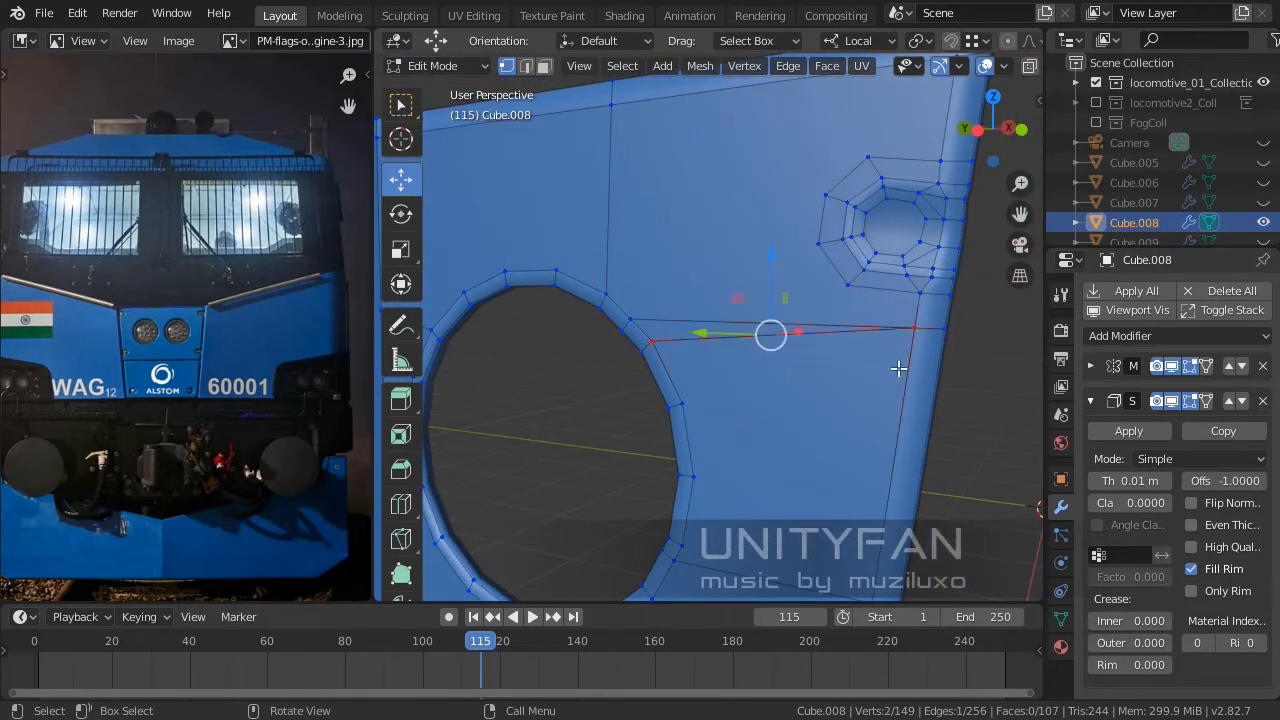
# Dissolve the old upper horizontal edge between the hole and the panel's side border, together with its short rim edge.
pyautogui.scroll(2, 708, 382)
pyautogui.moveTo(706, 384); pyautogui.dragTo(771, 382, button='middle')
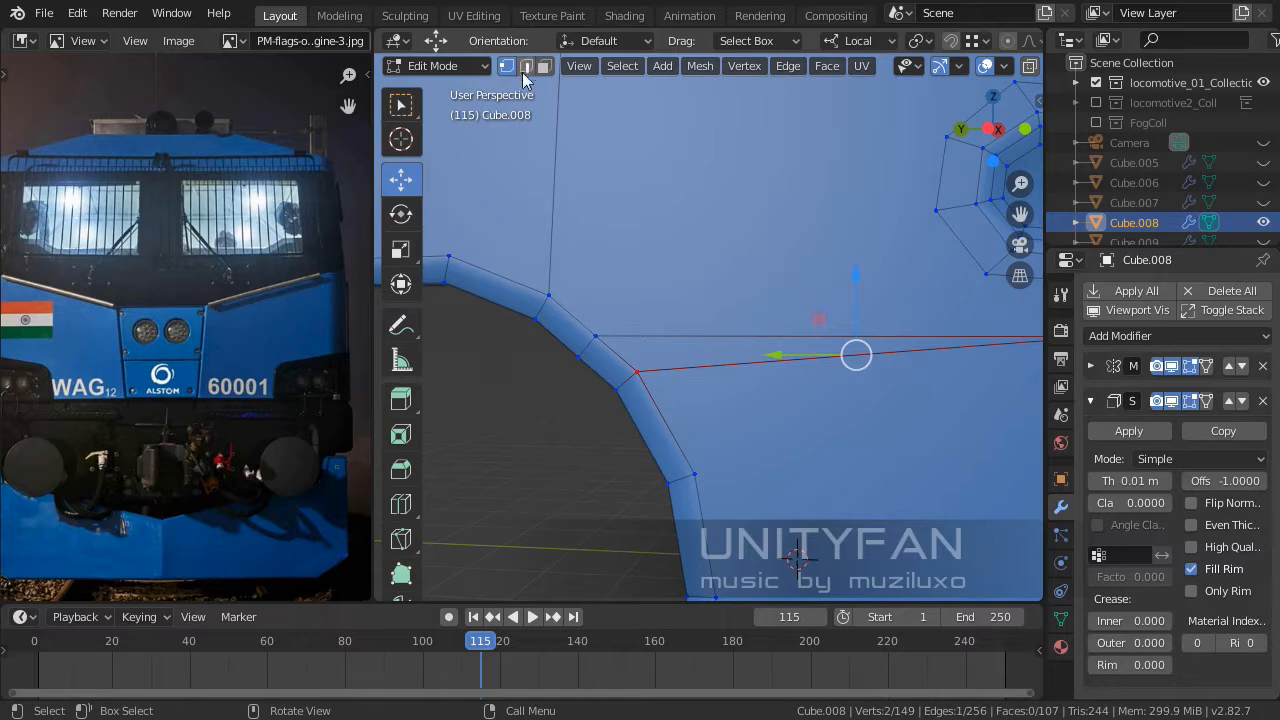
pyautogui.click(525, 68)
pyautogui.moveTo(686, 327); pyautogui.dragTo(723, 380, button='middle')
pyautogui.keyDown('shift'); pyautogui.click(596, 358); pyautogui.keyUp('shift')
pyautogui.press('x')
pyautogui.click(596, 358)
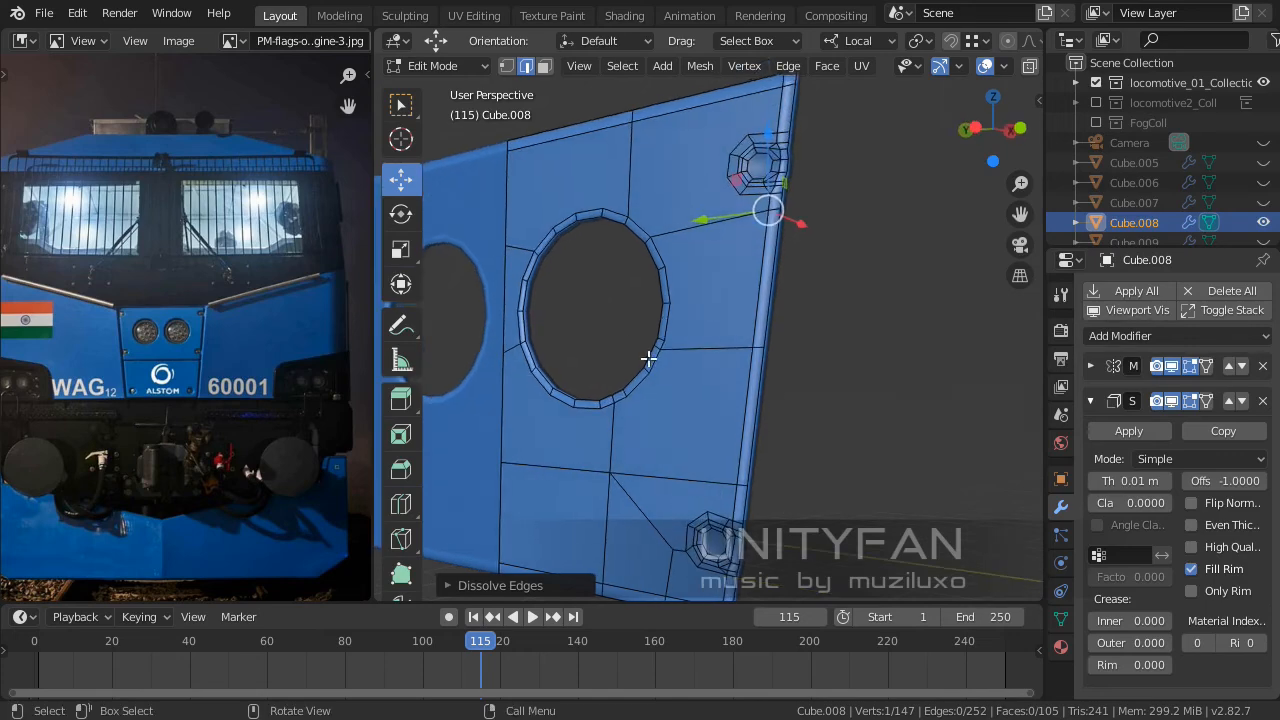
# Connect the rim vertex just above the lower horizontal edge on the hole's outer side to that edge's vertex near the panel's side border.
pyautogui.scroll(1, 649, 360)
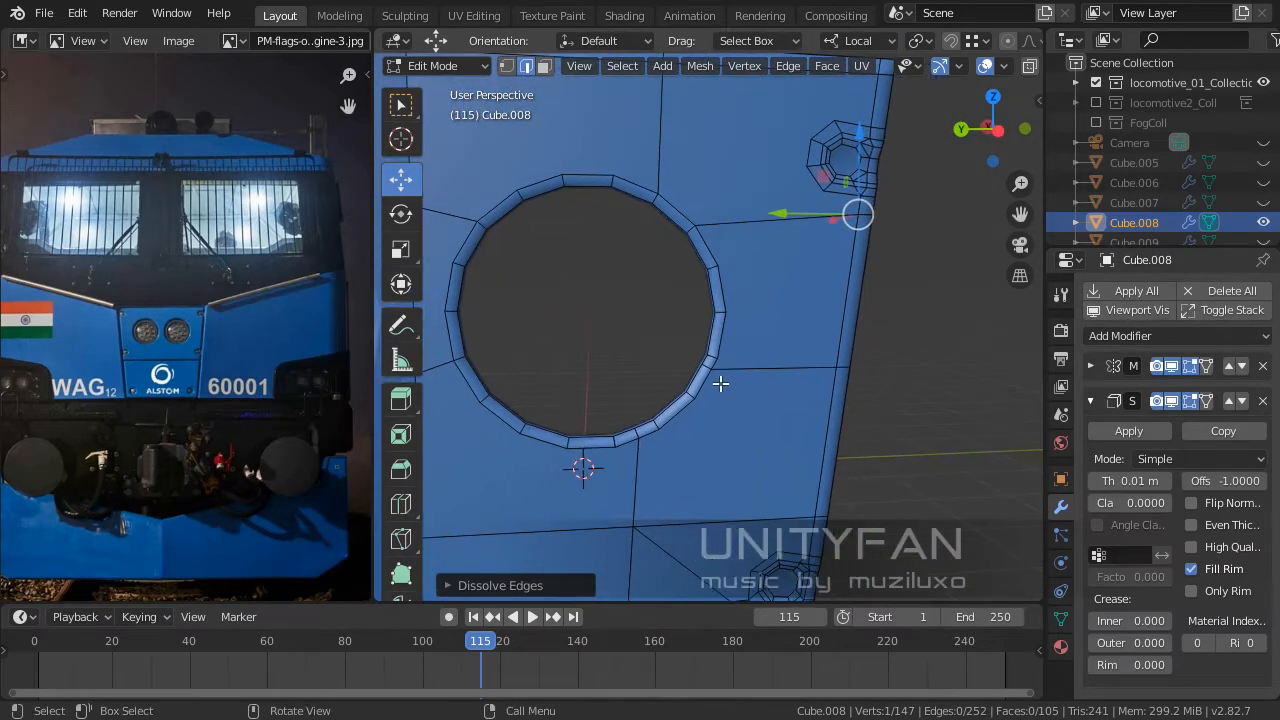
pyautogui.scroll(2, 717, 380)
pyautogui.scroll(1, 788, 409)
pyautogui.keyDown('shift'); pyautogui.moveTo(789, 410); pyautogui.dragTo(738, 388, button='middle'); pyautogui.keyUp('shift')
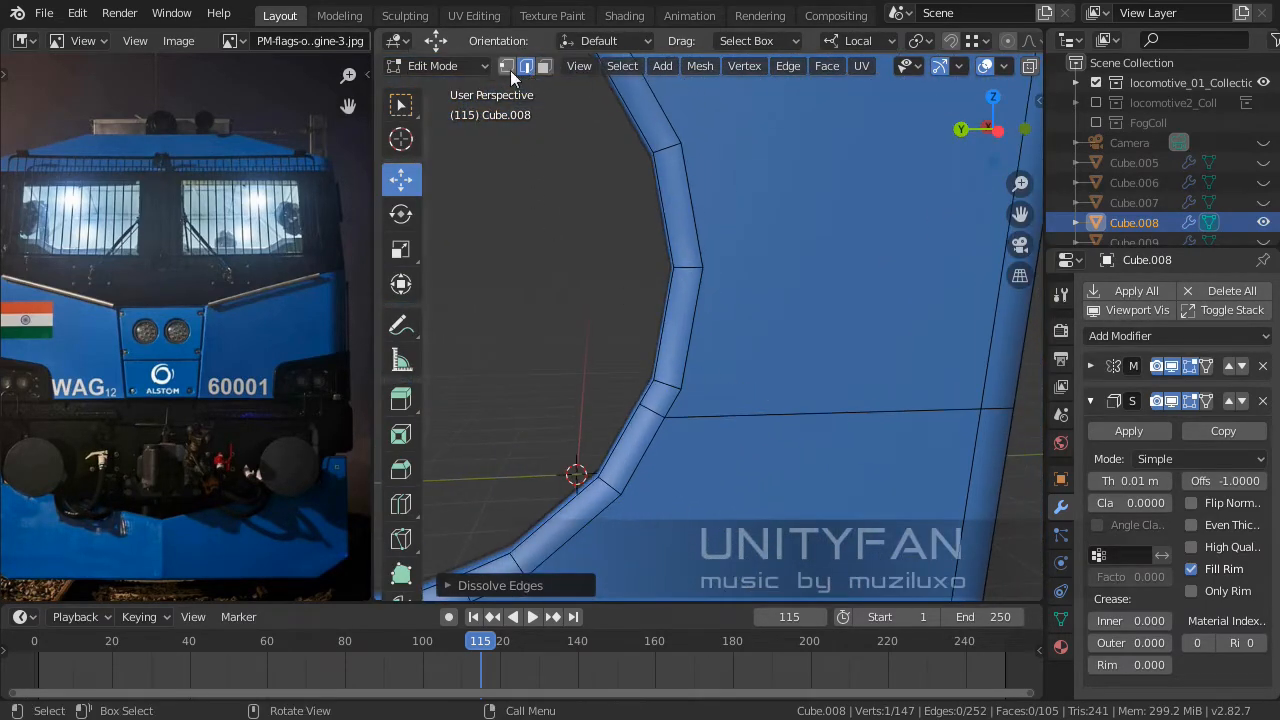
pyautogui.click(507, 67)
pyautogui.click(685, 389)
pyautogui.keyDown('shift'); pyautogui.click(983, 410); pyautogui.keyUp('shift')
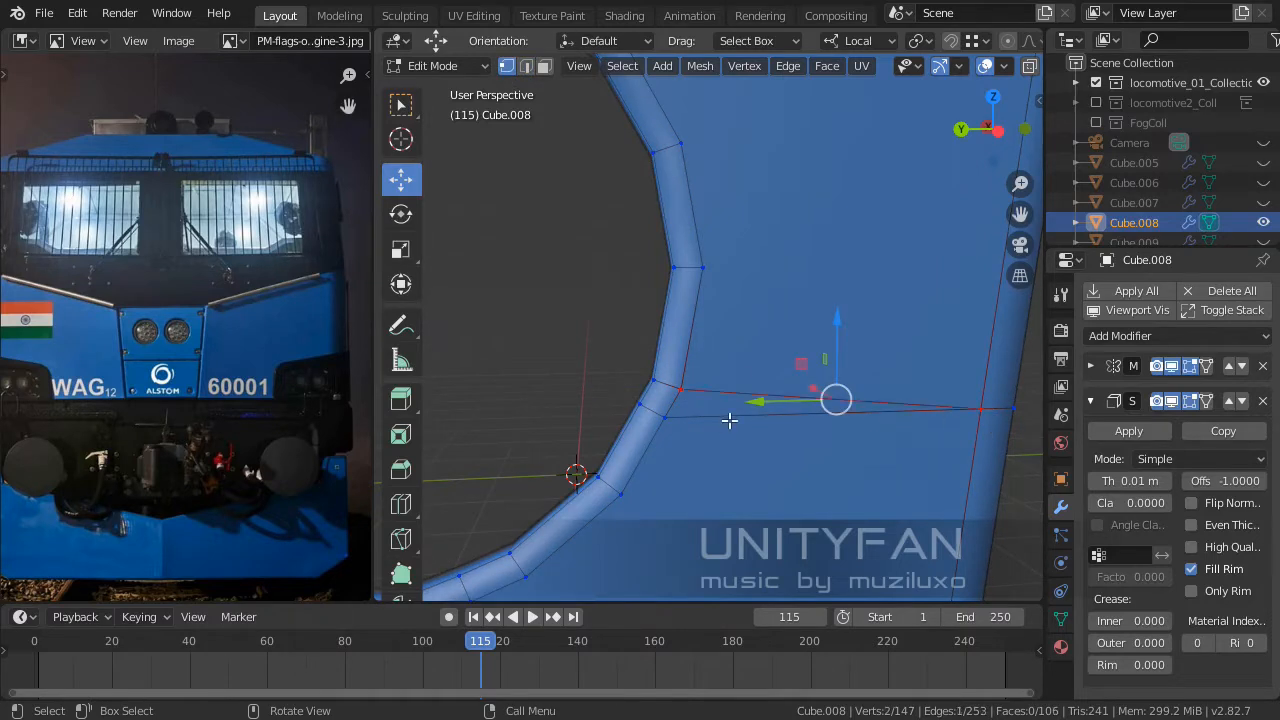
# Dissolve the old lower horizontal edge between the hole and the panel's side border, together with its short rim edge.
pyautogui.keyDown('shift'); pyautogui.moveTo(731, 403); pyautogui.dragTo(670, 347, button='middle'); pyautogui.keyUp('shift')
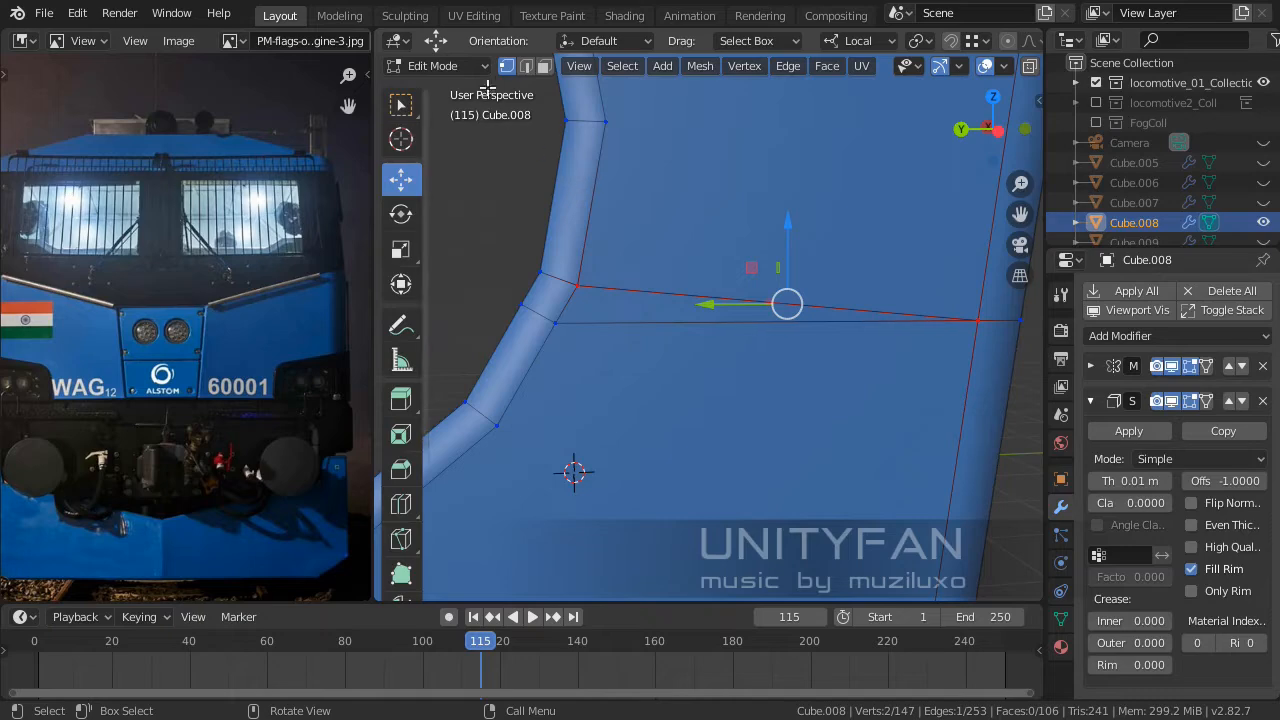
pyautogui.click(526, 66)
pyautogui.click(641, 316)
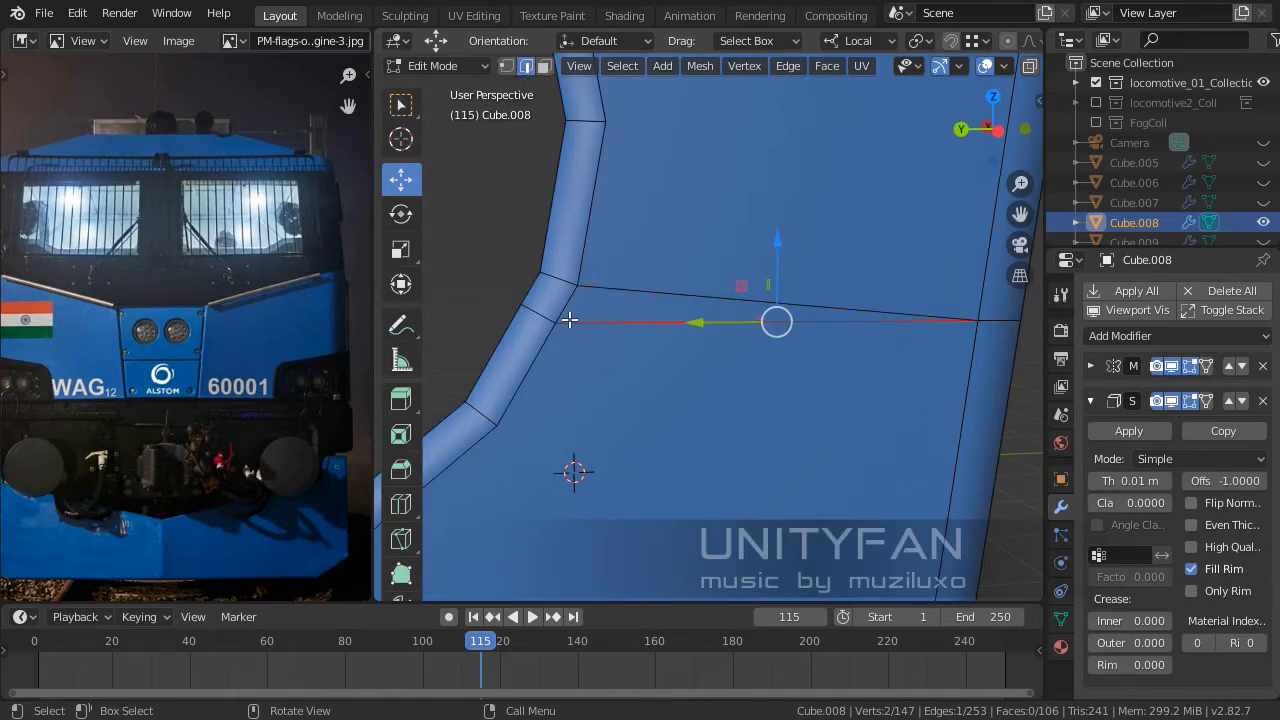
pyautogui.keyDown('shift'); pyautogui.click(546, 310); pyautogui.keyUp('shift')
pyautogui.press('x')
pyautogui.click(546, 312)
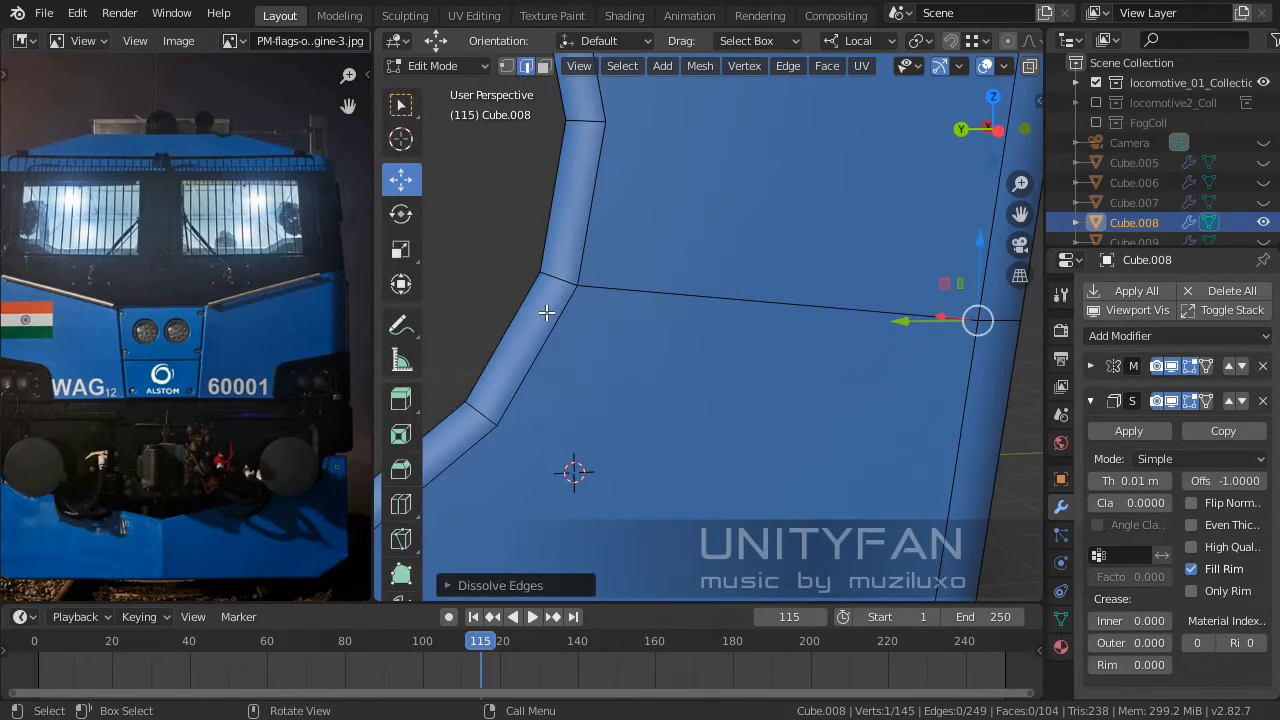
# Connect the rim vertex on the centreline side of the lower vertical edge to the edge crossing directly beneath the hole.
pyautogui.scroll(3, 634, 337)
pyautogui.keyDown('shift'); pyautogui.moveTo(629, 374); pyautogui.dragTo(722, 352, button='middle'); pyautogui.keyUp('shift')
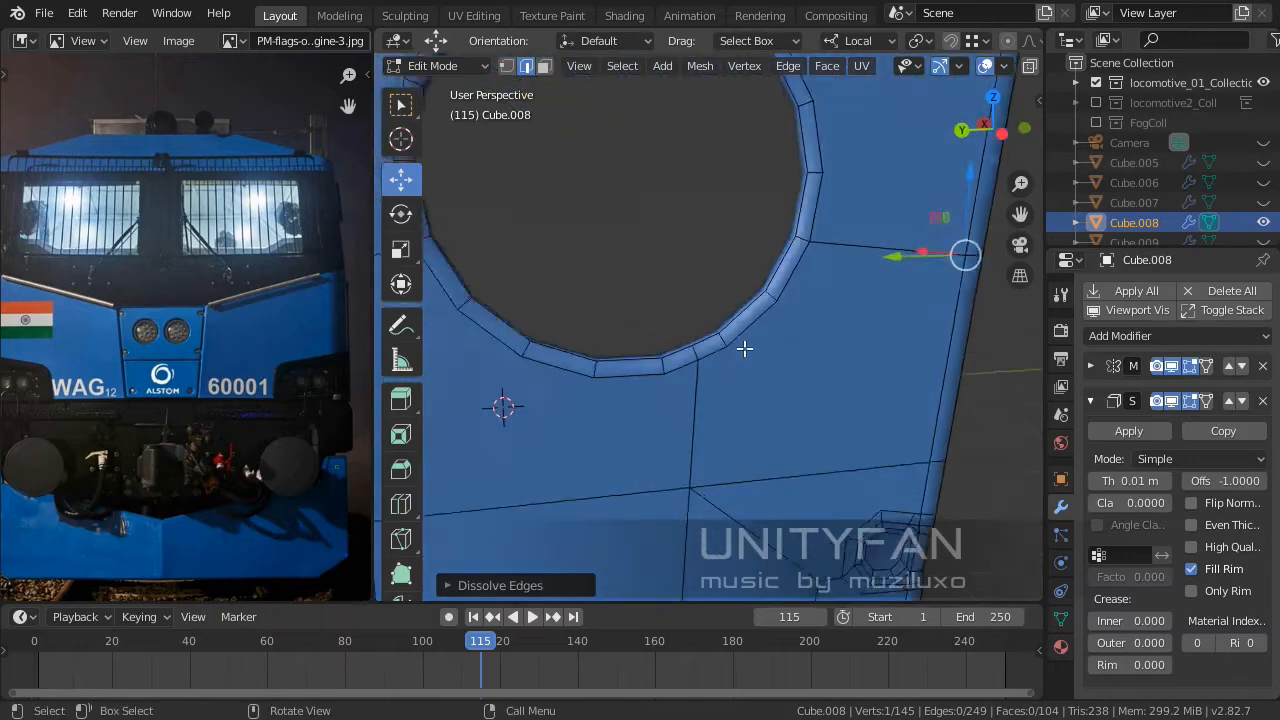
pyautogui.press('1')
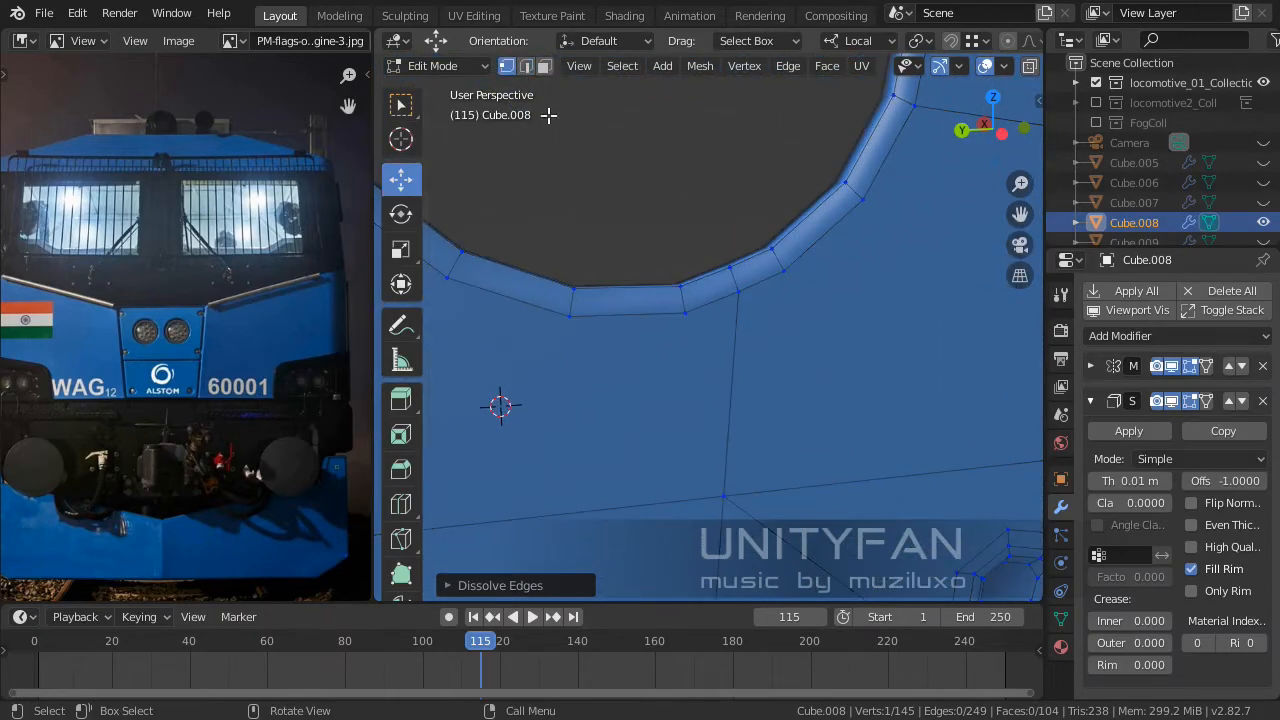
pyautogui.click(680, 313)
pyautogui.keyDown('shift'); pyautogui.click(726, 494); pyautogui.keyUp('shift')
pyautogui.moveTo(726, 494); pyautogui.dragTo(764, 507, button='middle')
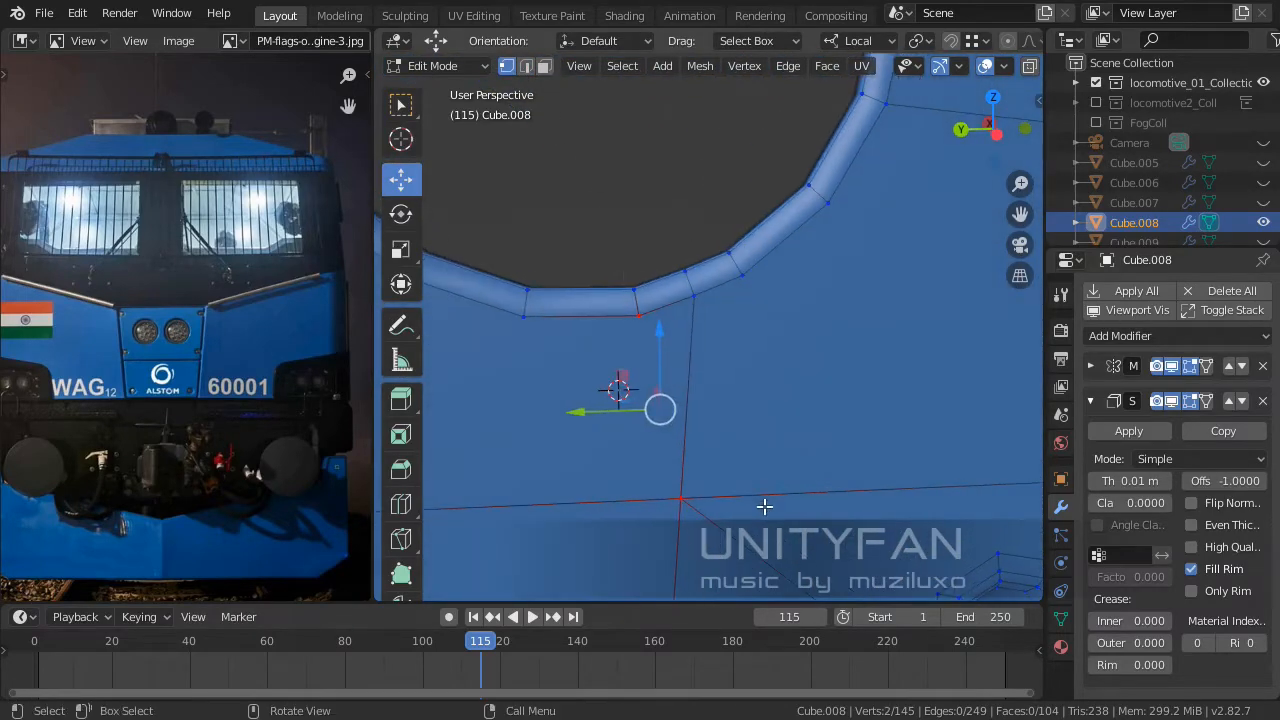
pyautogui.moveTo(751, 449); pyautogui.dragTo(728, 440, button='middle')
pyautogui.scroll(1, 729, 434)
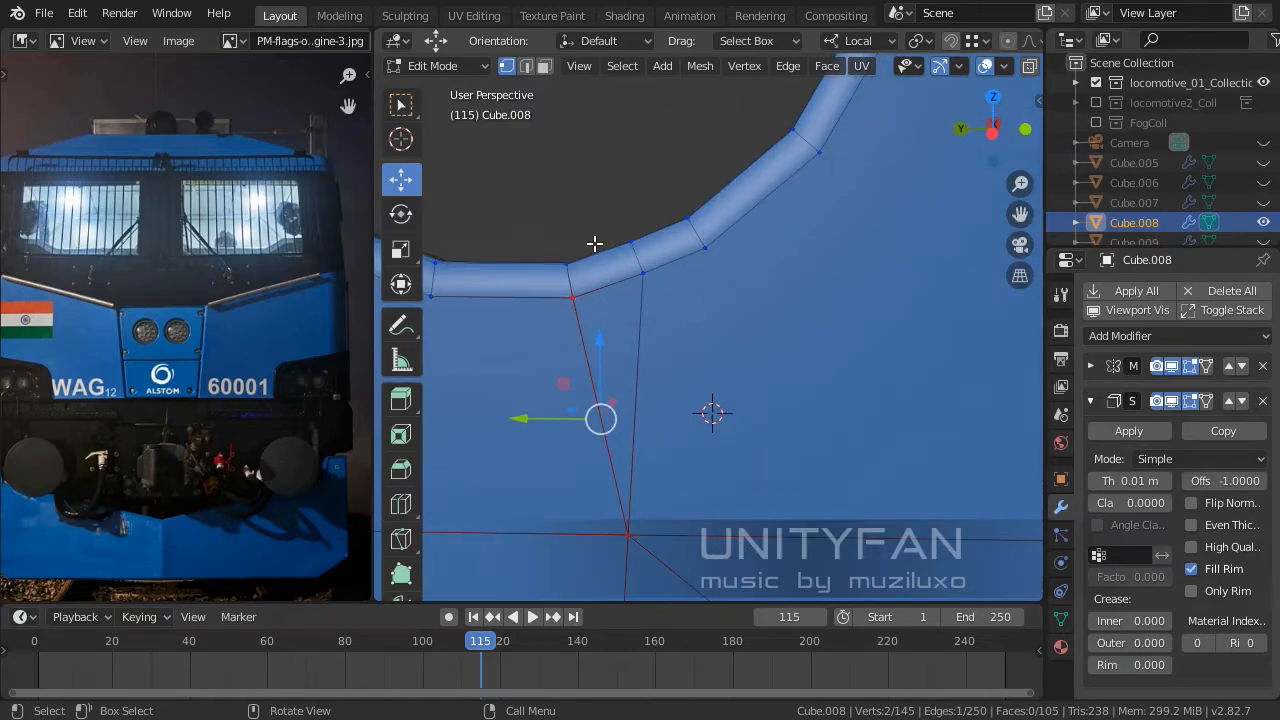
# Dissolve the old vertical edge below the hole, together with the short rim edge continuing it.
pyautogui.moveTo(595, 244); pyautogui.dragTo(614, 253, button='middle')
pyautogui.click(527, 68)
pyautogui.click(681, 340)
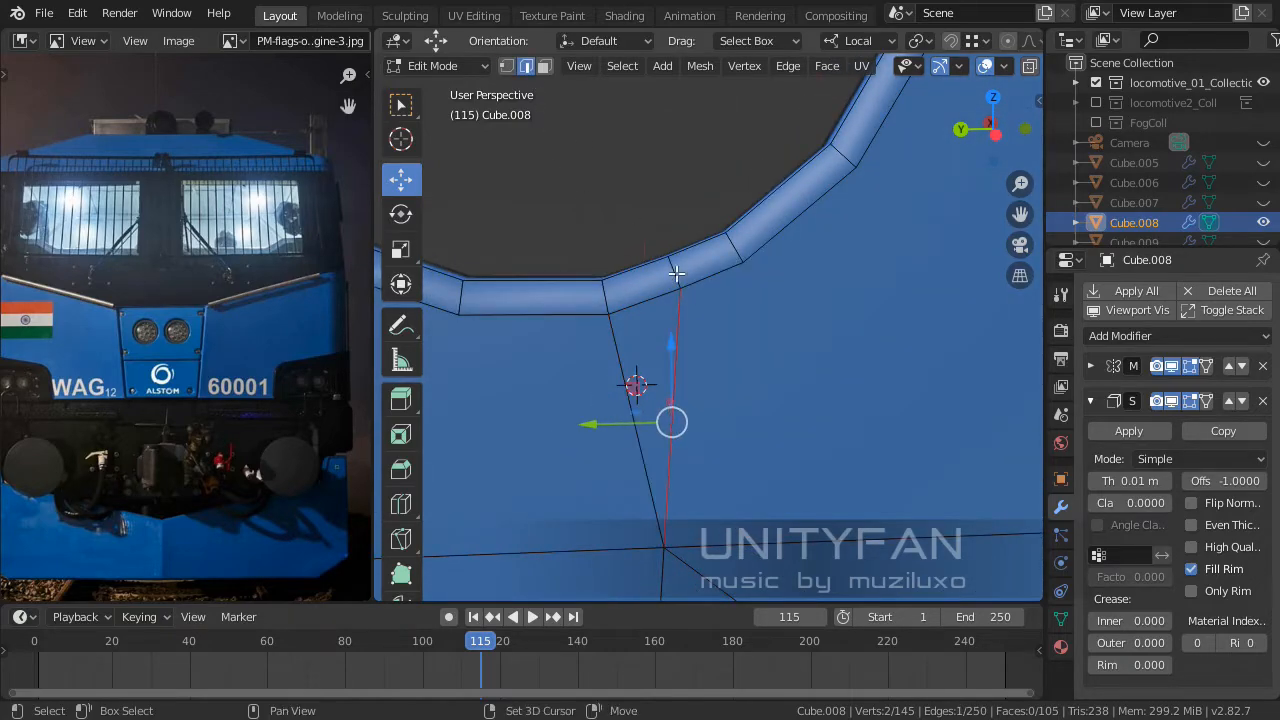
pyautogui.press('x')
pyautogui.click(676, 273)
pyautogui.moveTo(676, 273); pyautogui.dragTo(690, 300, button='middle')
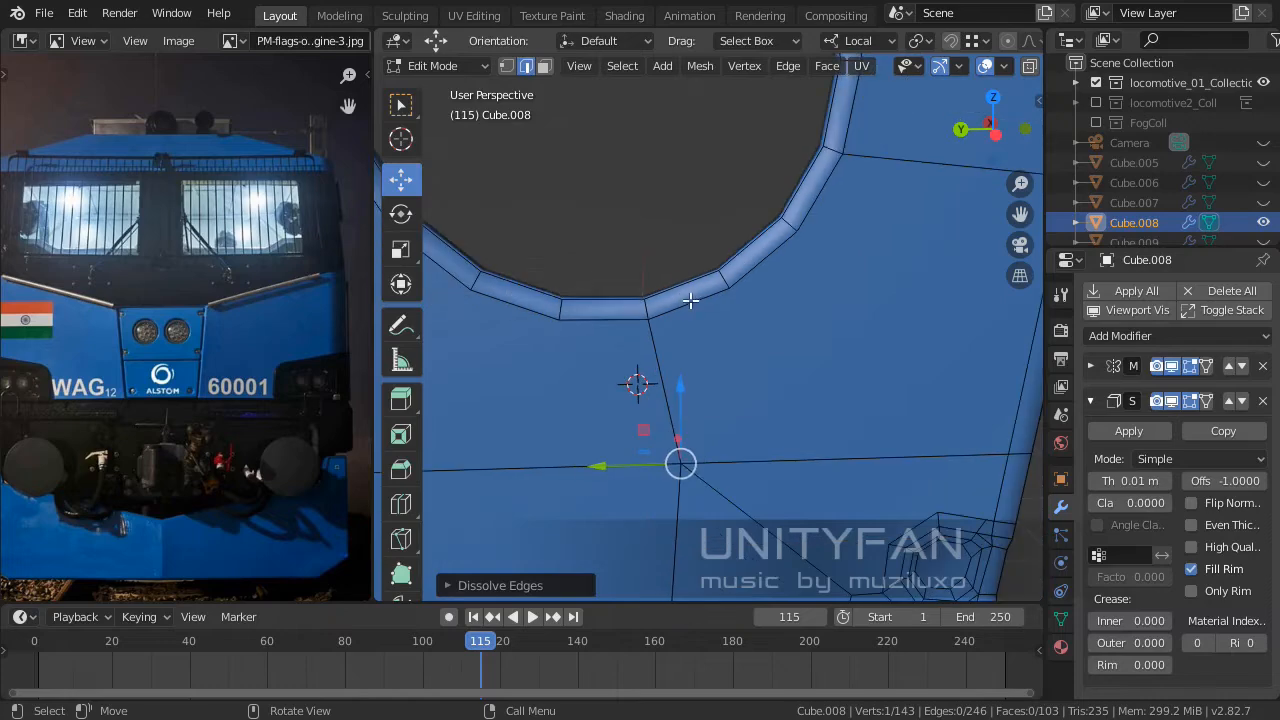
pyautogui.hotkey('ctrl', 'z')
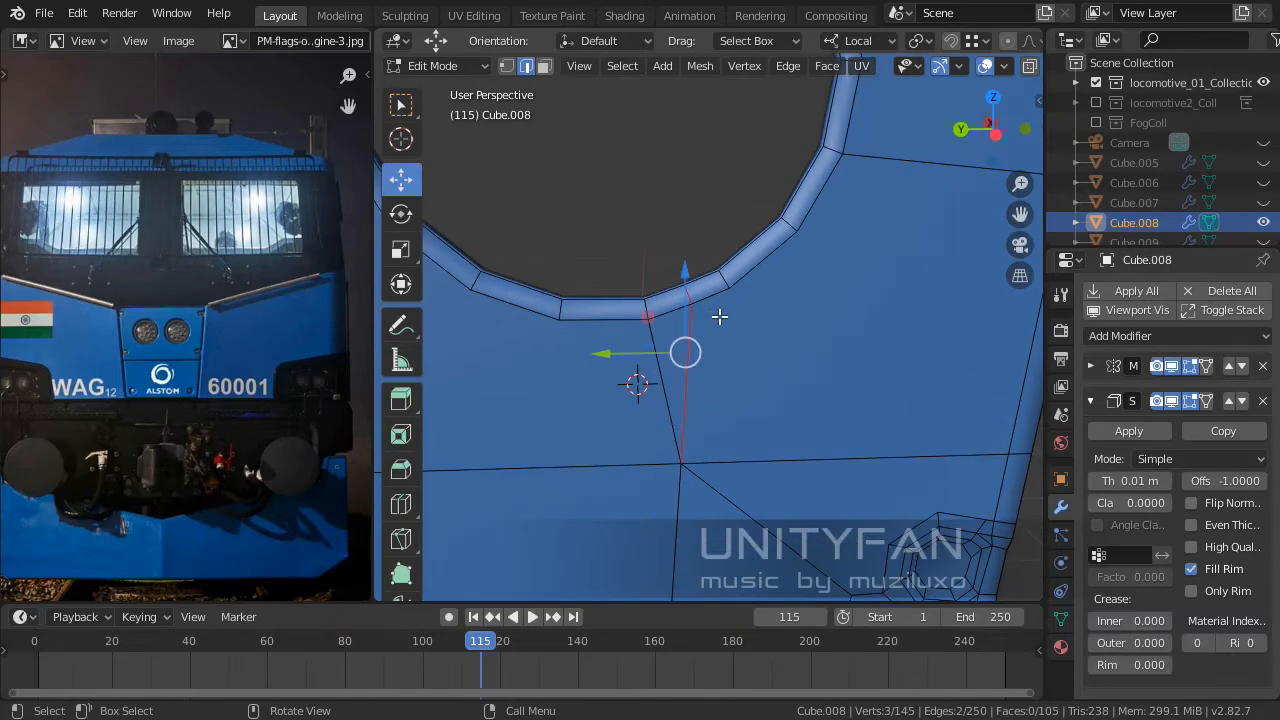
pyautogui.press('x')
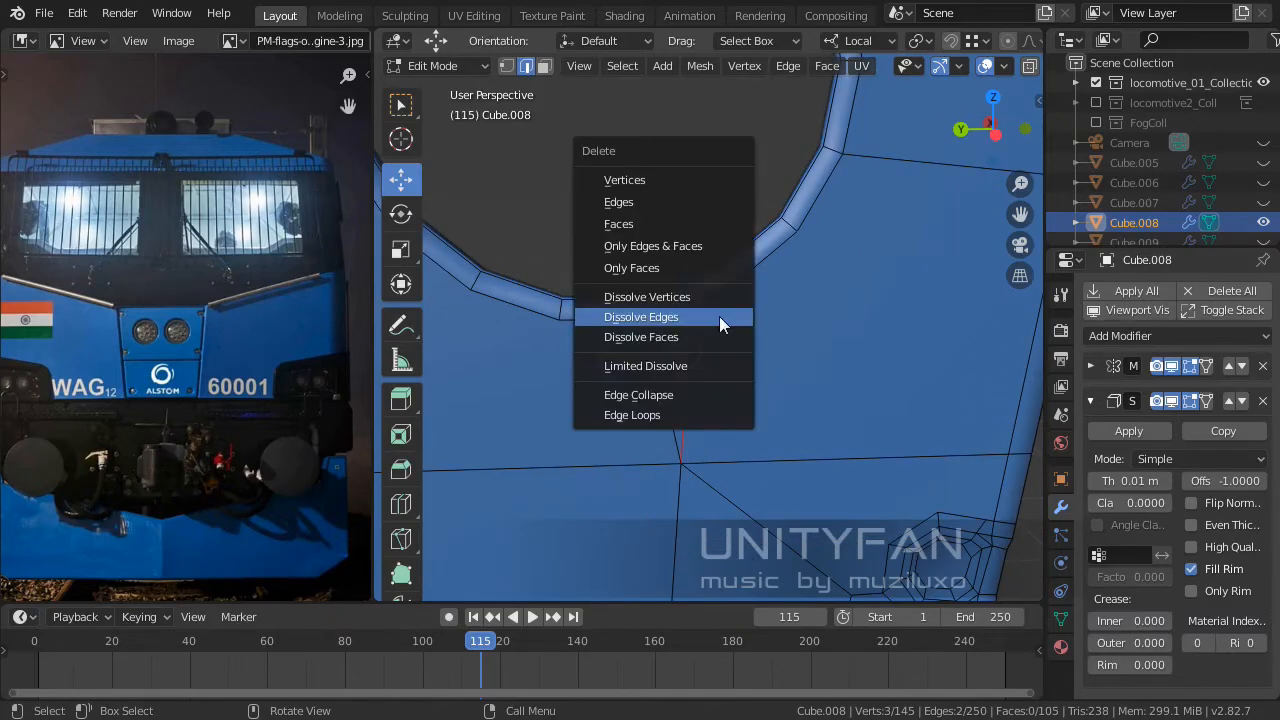
pyautogui.click(717, 323)
pyautogui.scroll(-3, 726, 323)
pyautogui.moveTo(726, 323); pyautogui.dragTo(737, 348, button='middle')
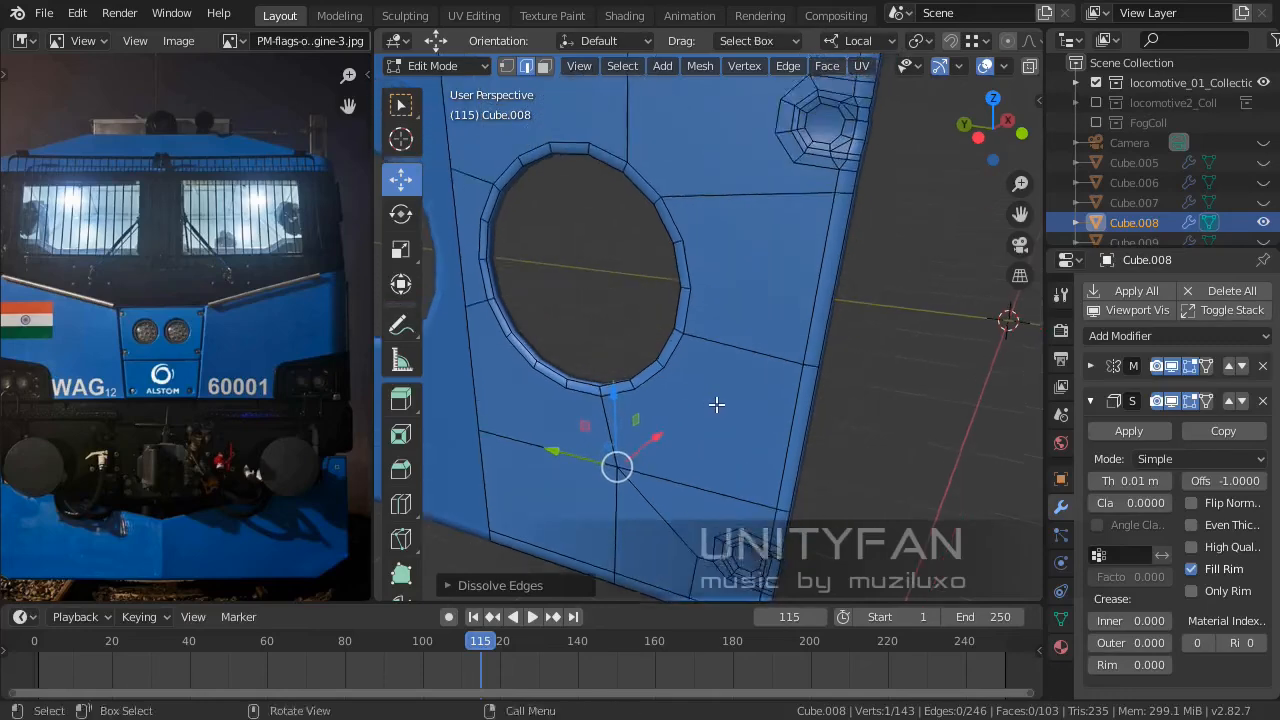
# Knife-cut from the lower bolt recess's corner nearest the hole through the horizontal edge above it to the nearest free rim vertex.
pyautogui.scroll(-3, 738, 383)
pyautogui.scroll(6, 737, 348)
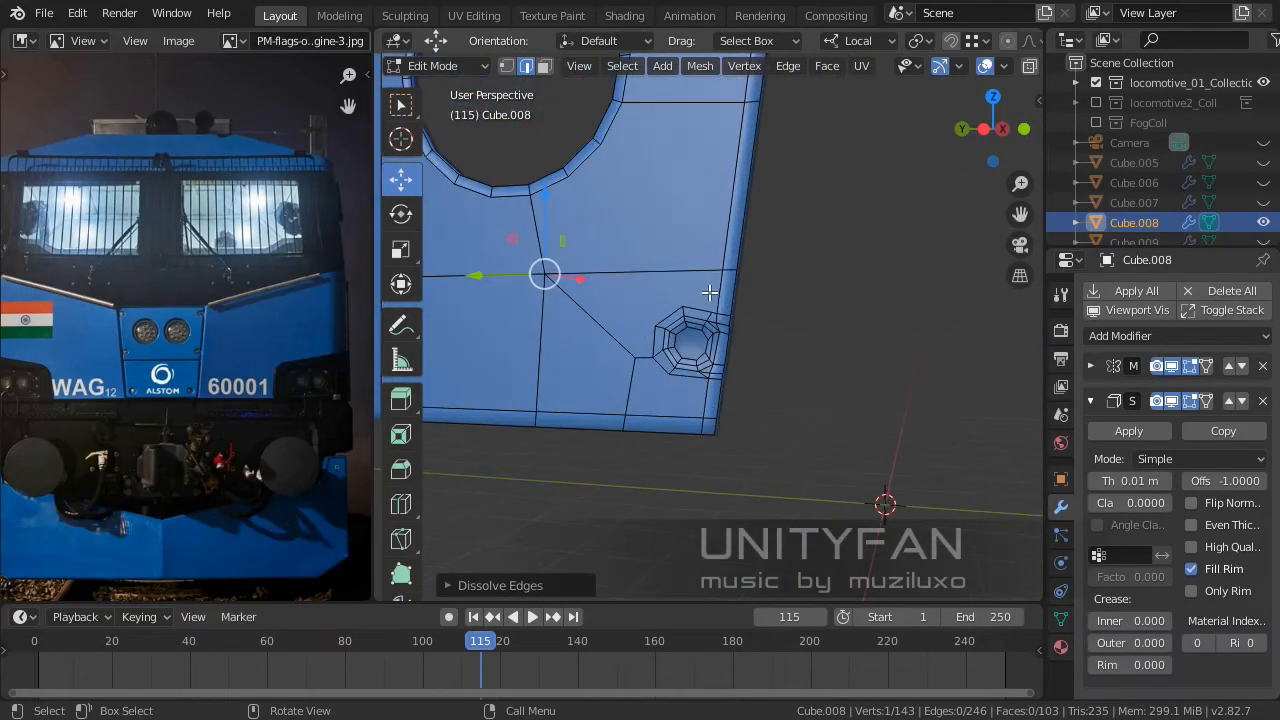
pyautogui.click(506, 66)
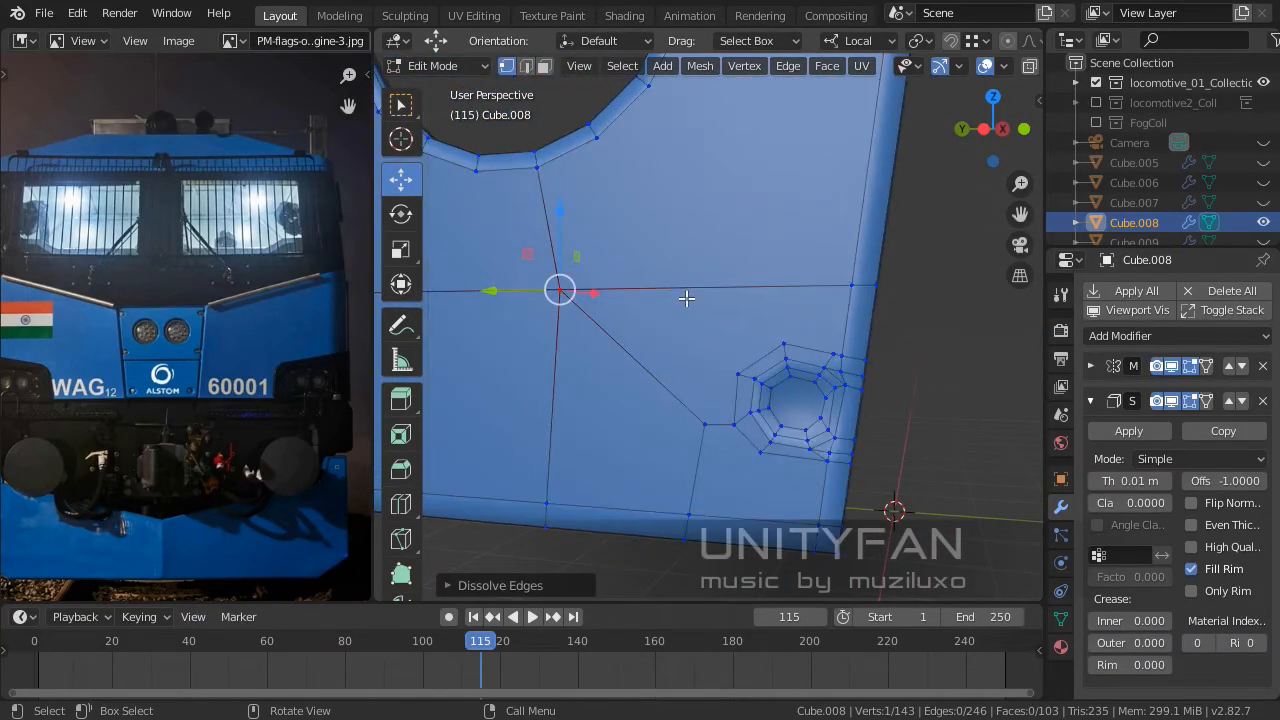
pyautogui.scroll(2, 723, 349)
pyautogui.press('k')
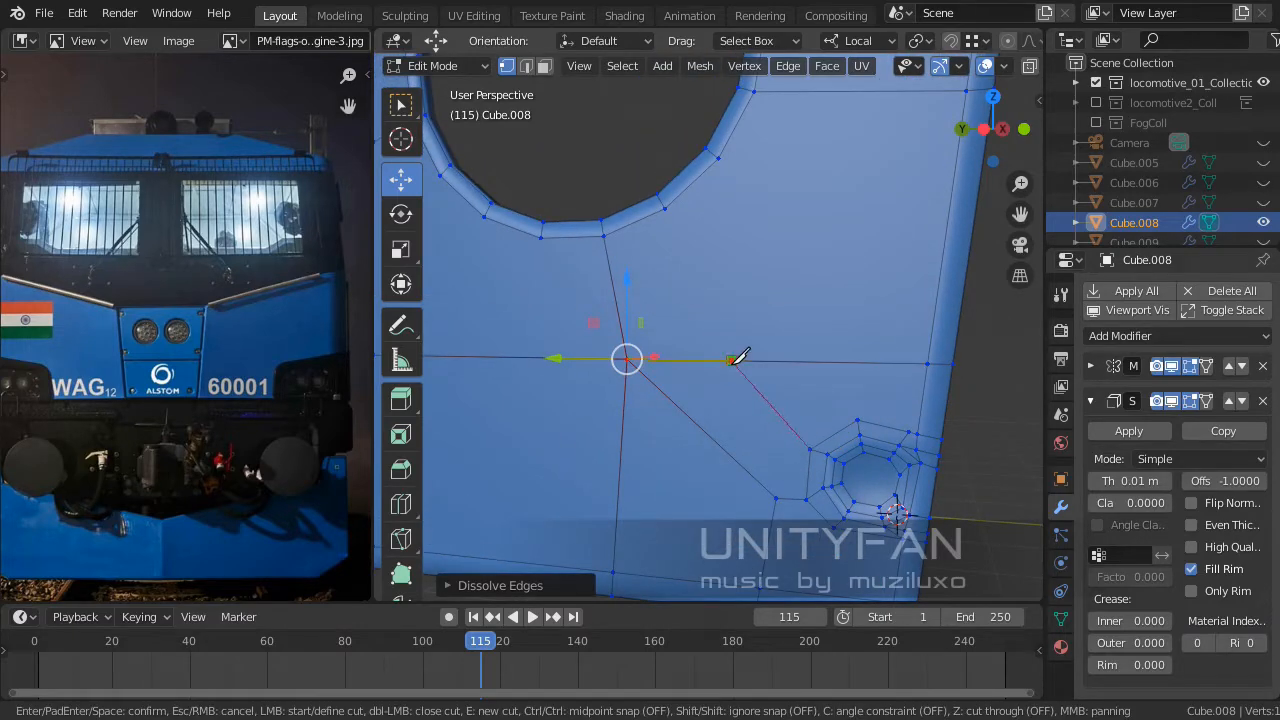
pyautogui.click(674, 209)
pyautogui.press('Return')
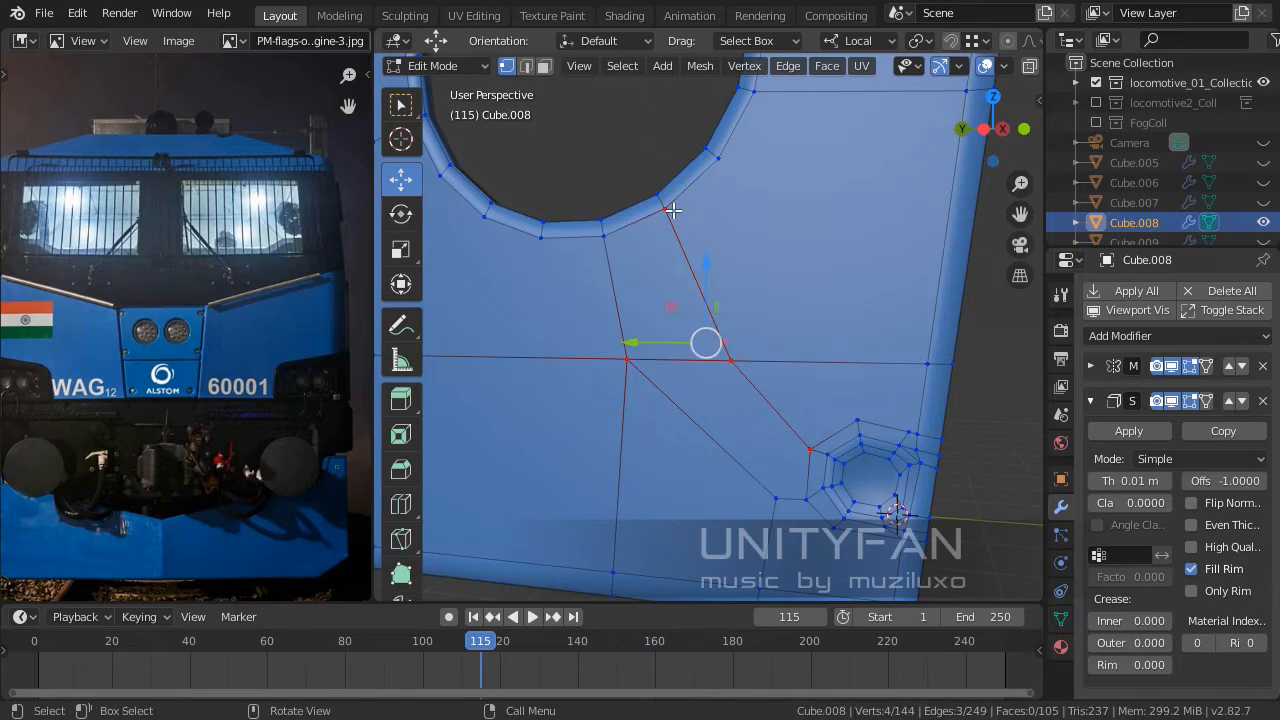
# Knife-cut from the lower bolt recess's uppermost corner through the horizontal edge above it to the next free rim vertex.
pyautogui.scroll(-3, 755, 325)
pyautogui.moveTo(757, 326); pyautogui.dragTo(878, 411, button='middle')
pyautogui.scroll(1, 914, 426)
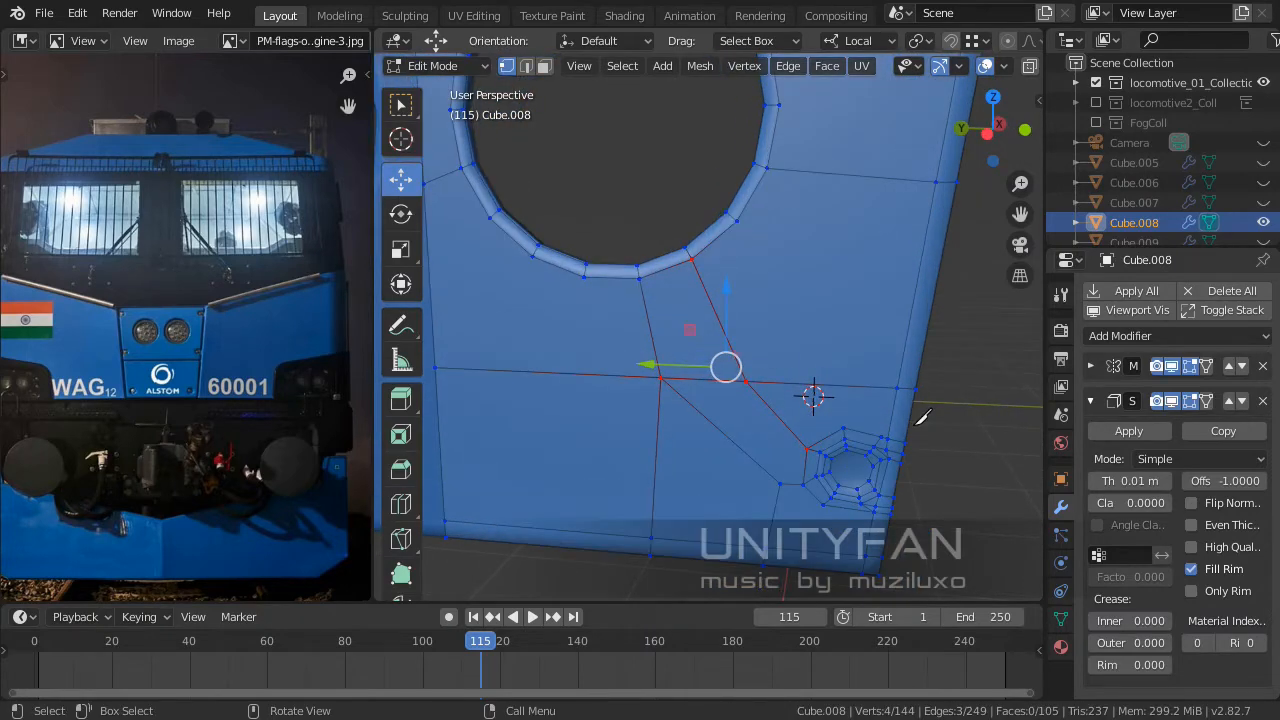
pyautogui.press('k')
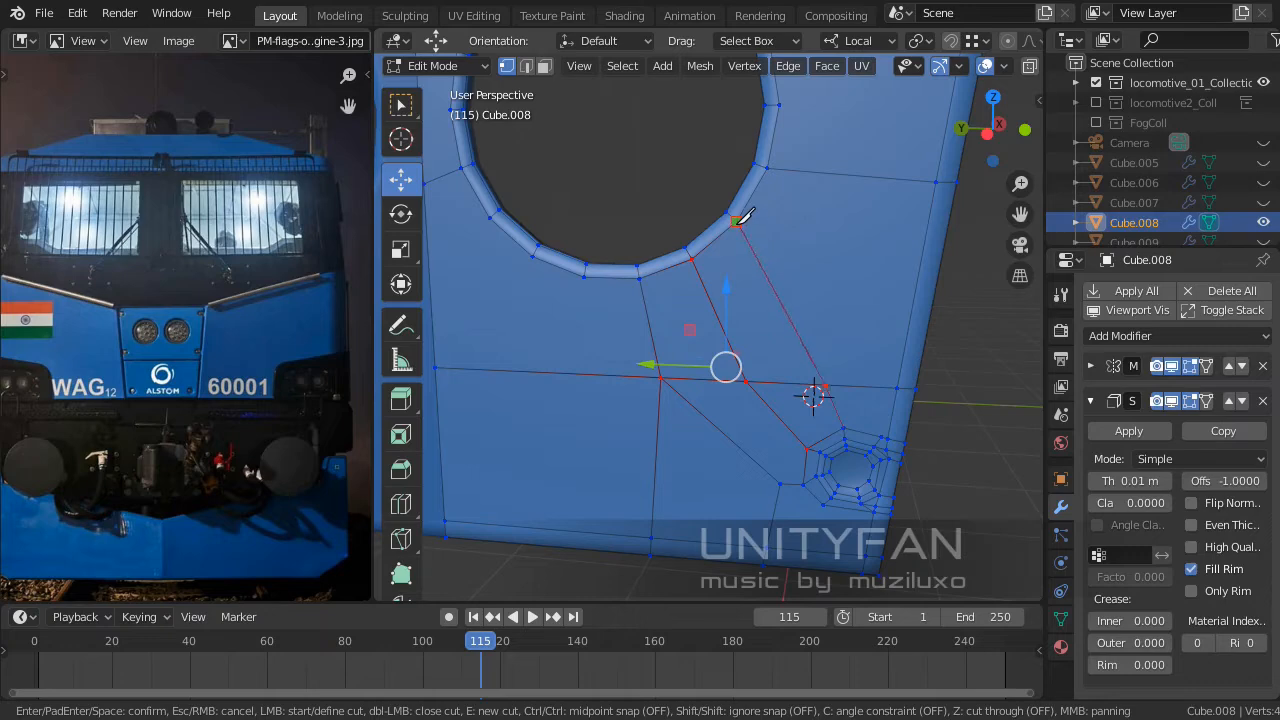
pyautogui.press('Return')
# Knife-cut from the newest crossing on the lower horizontal edge up through both side edges to the top border vertex above the hole.
pyautogui.scroll(-2, 739, 238)
pyautogui.moveTo(766, 271); pyautogui.dragTo(766, 340, button='middle')
pyautogui.click(889, 376)
pyautogui.scroll(2, 887, 382)
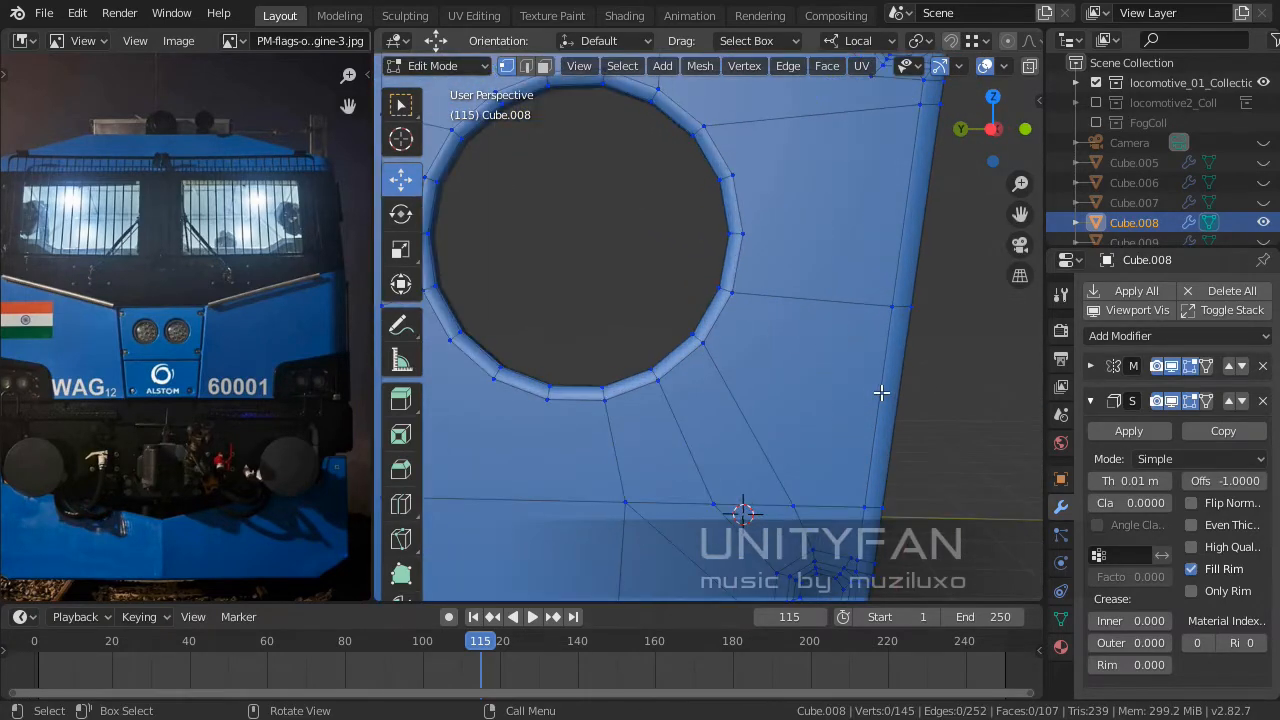
pyautogui.press('k')
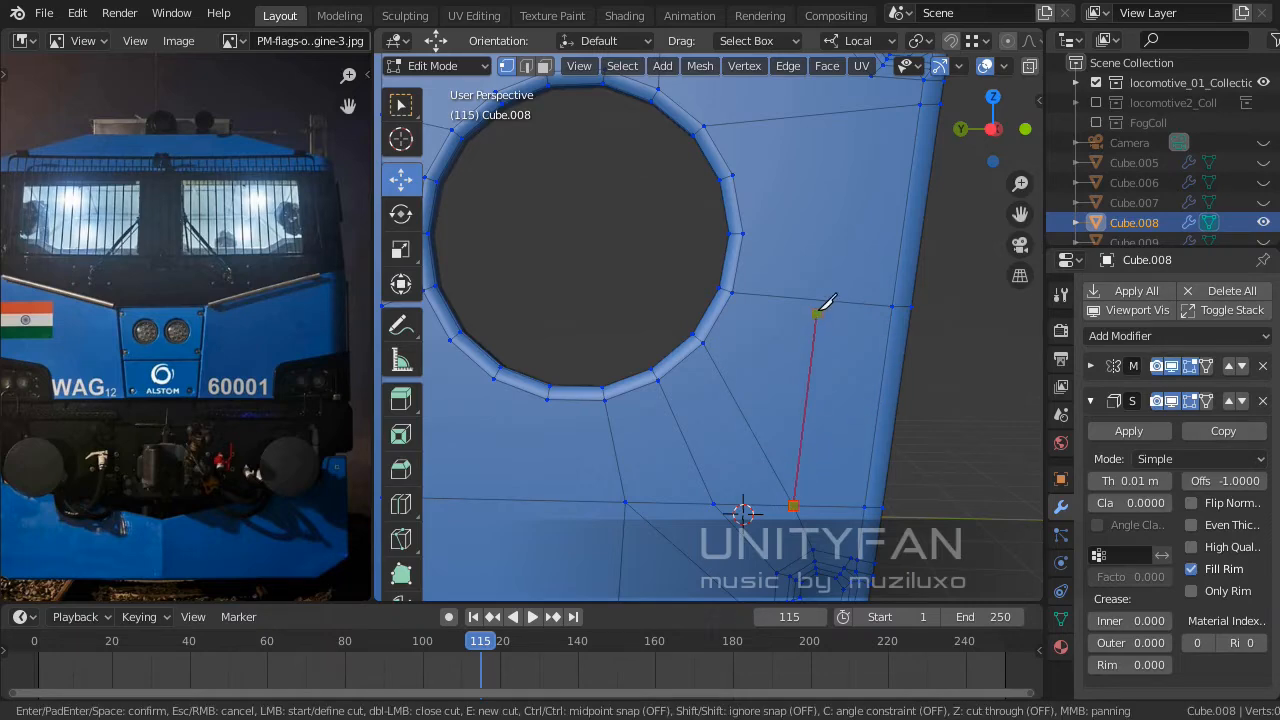
pyautogui.keyDown('shift'); pyautogui.moveTo(823, 294); pyautogui.dragTo(820, 387, button='middle'); pyautogui.keyUp('shift')
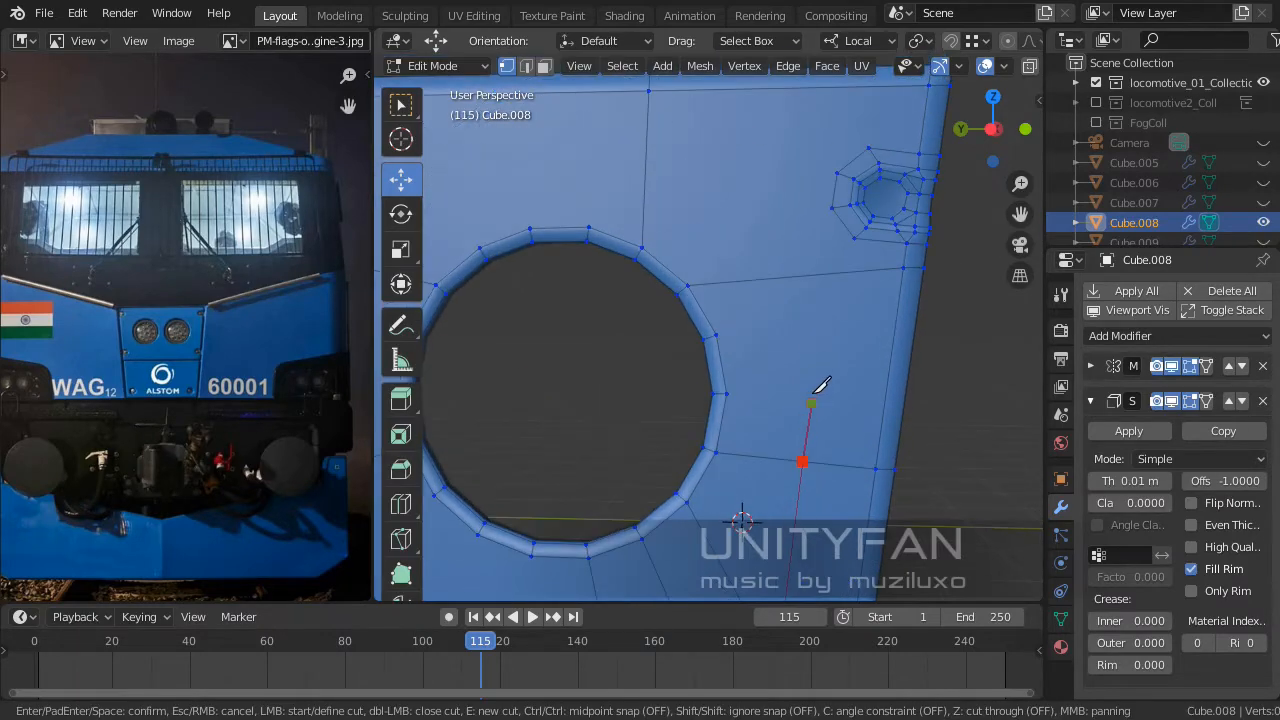
pyautogui.click(795, 276)
pyautogui.keyDown('shift'); pyautogui.moveTo(795, 276); pyautogui.dragTo(783, 440, button='middle'); pyautogui.keyUp('shift')
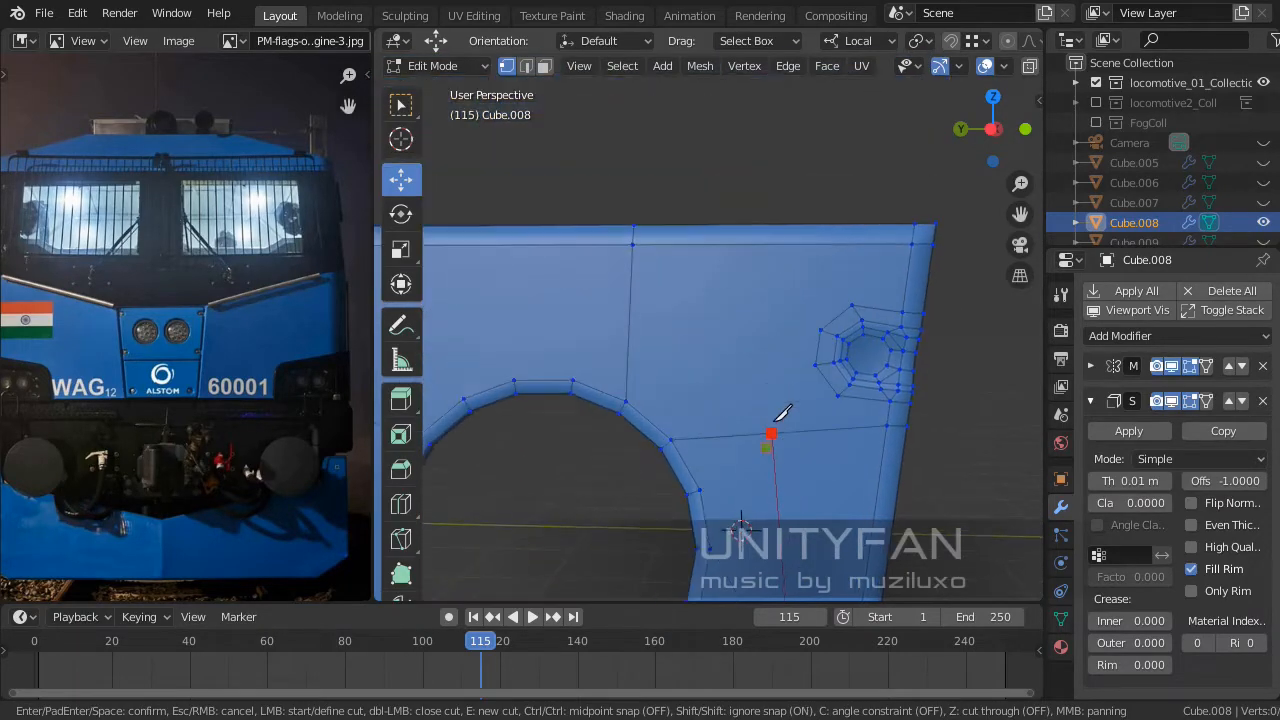
pyautogui.click(638, 250)
pyautogui.press('Return')
pyautogui.scroll(-3, 668, 297)
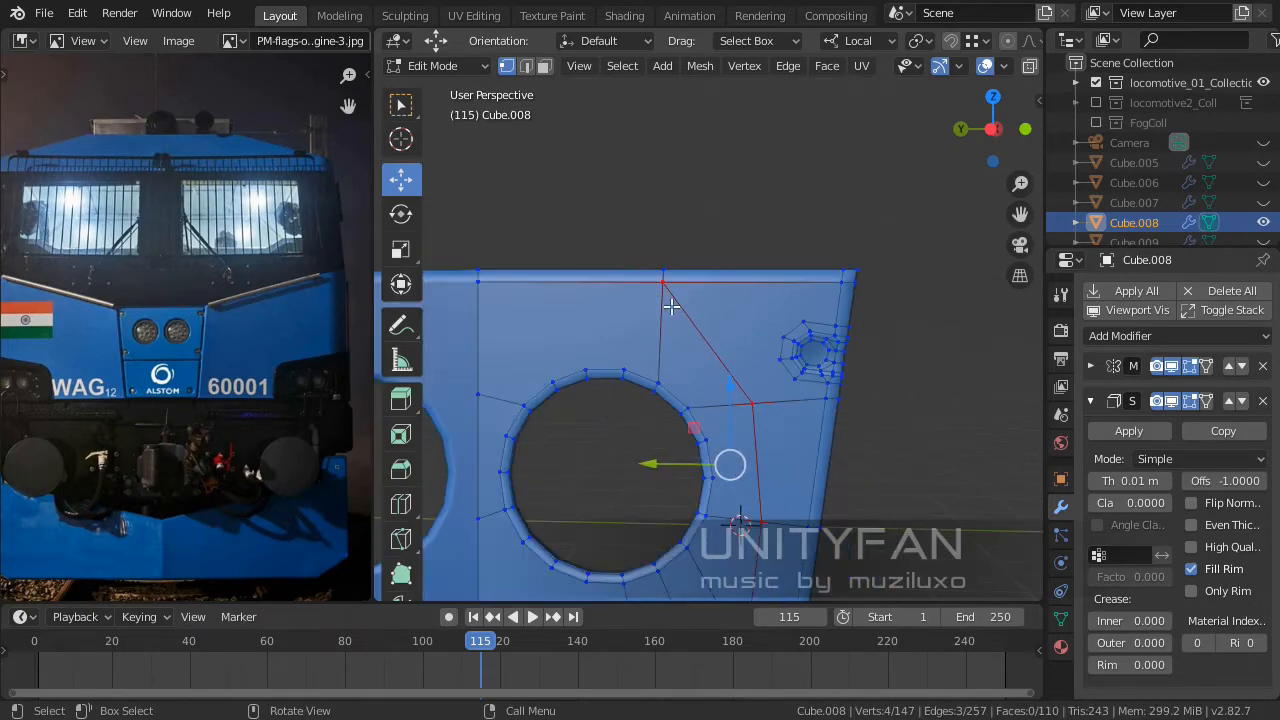
# Knife-cut from the hole's outermost side rim vertex across the new vertical edge and out to the panel's side border.
pyautogui.scroll(2, 682, 299)
pyautogui.moveTo(711, 326); pyautogui.dragTo(731, 296, button='middle')
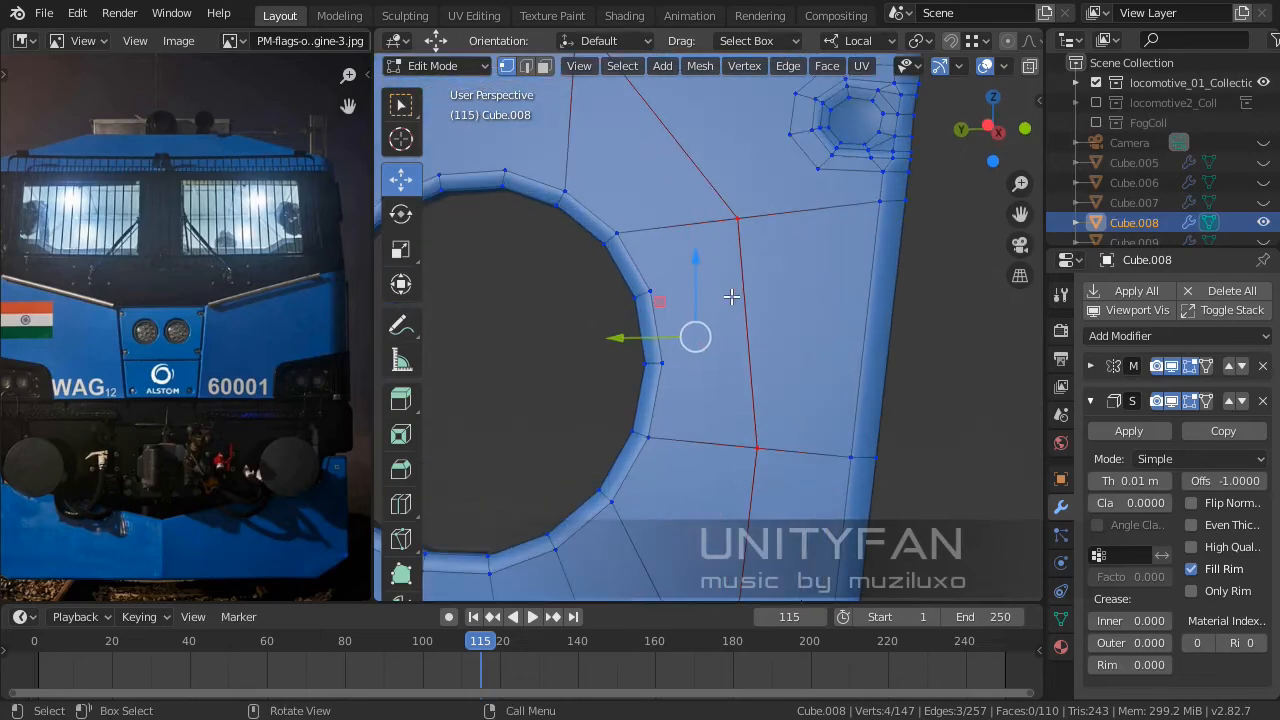
pyautogui.press('k')
pyautogui.click(660, 363)
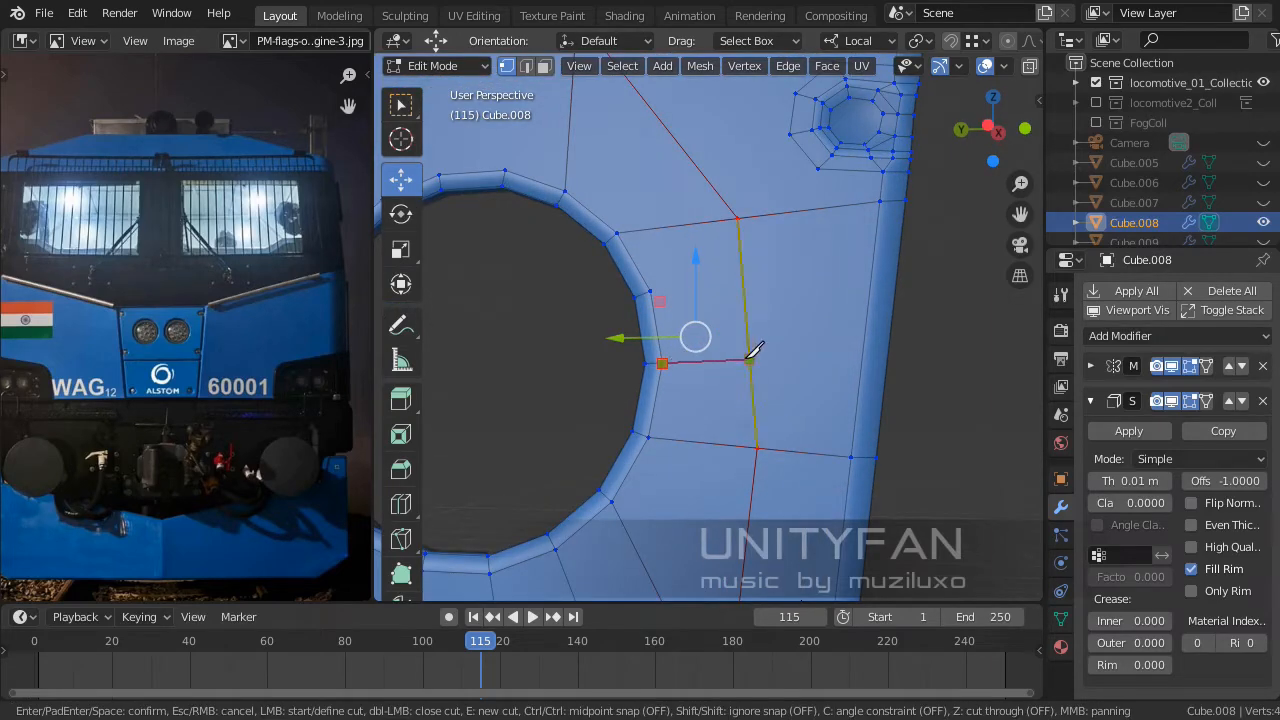
pyautogui.click(879, 352)
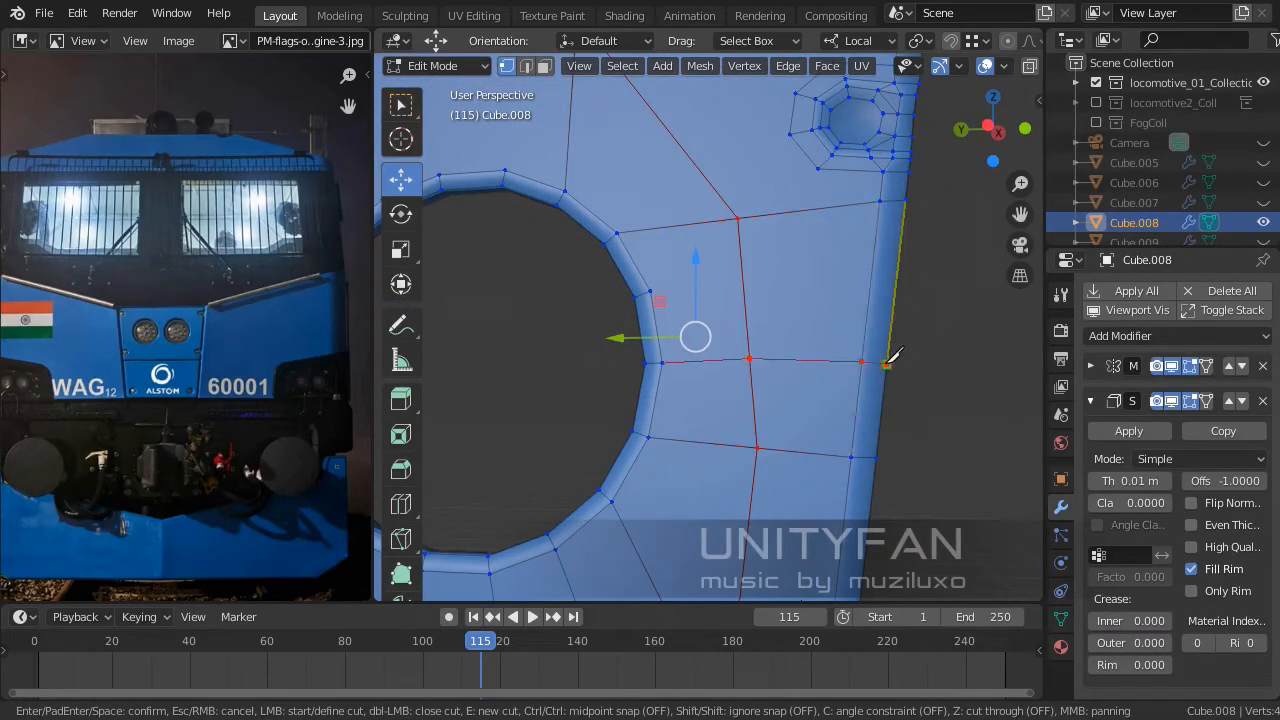
pyautogui.press('Return')
# Move the vertex where the side cut crosses the new vertical edge slightly toward the panel's side border.
pyautogui.moveTo(886, 363); pyautogui.dragTo(668, 418, button='middle')
pyautogui.scroll(3, 663, 391)
pyautogui.moveTo(668, 418); pyautogui.dragTo(802, 406, button='middle')
pyautogui.moveTo(760, 352); pyautogui.dragTo(769, 356)
# Knife-cut from the next rim vertex above across the vertical edge and out to the panel's side border.
pyautogui.scroll(-3, 769, 356)
pyautogui.moveTo(769, 356); pyautogui.dragTo(748, 405, button='middle')
pyautogui.scroll(3, 691, 351)
pyautogui.press('k')
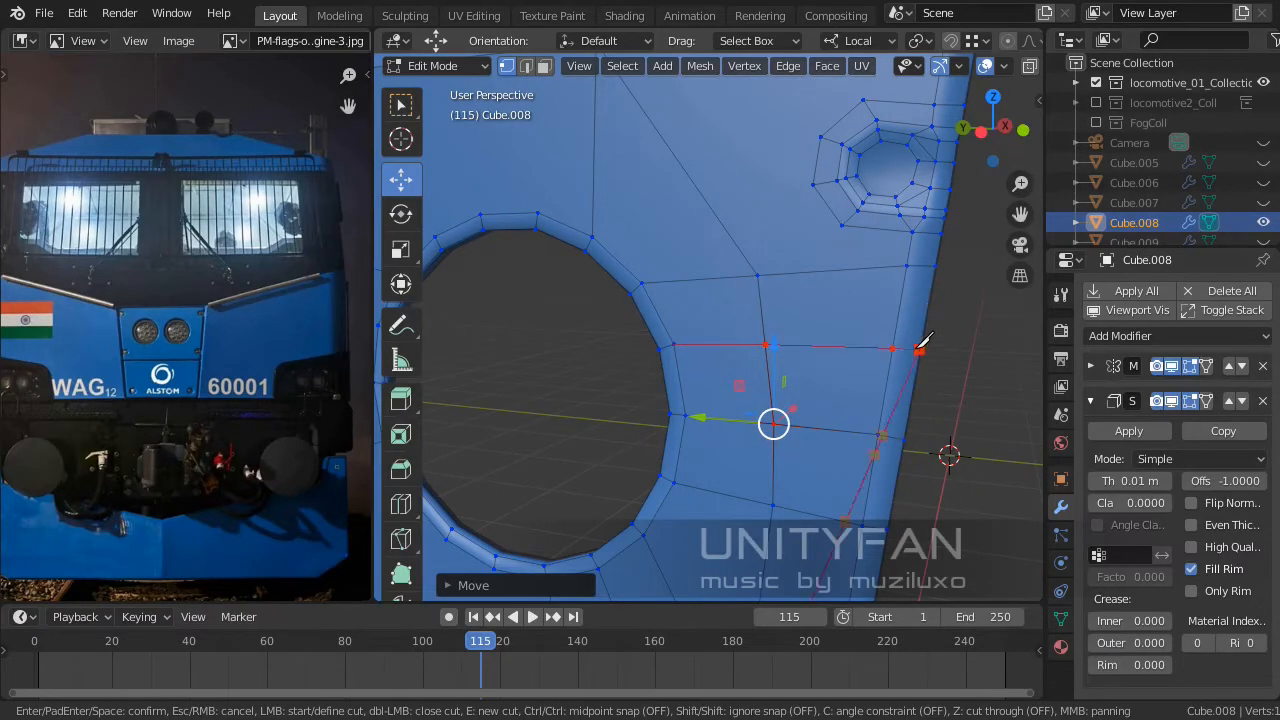
pyautogui.press('Return')
# Knife-cut from the lower bolt recess's bottom corner to the nearest vertex on the panel's bottom border loop.
pyautogui.scroll(-3, 894, 357)
pyautogui.moveTo(806, 338); pyautogui.dragTo(780, 246, button='middle')
pyautogui.moveTo(780, 246); pyautogui.dragTo(820, 320, button='middle')
pyautogui.keyDown('shift'); pyautogui.moveTo(786, 359); pyautogui.dragTo(763, 251, button='middle'); pyautogui.keyUp('shift')
pyautogui.scroll(3, 763, 260)
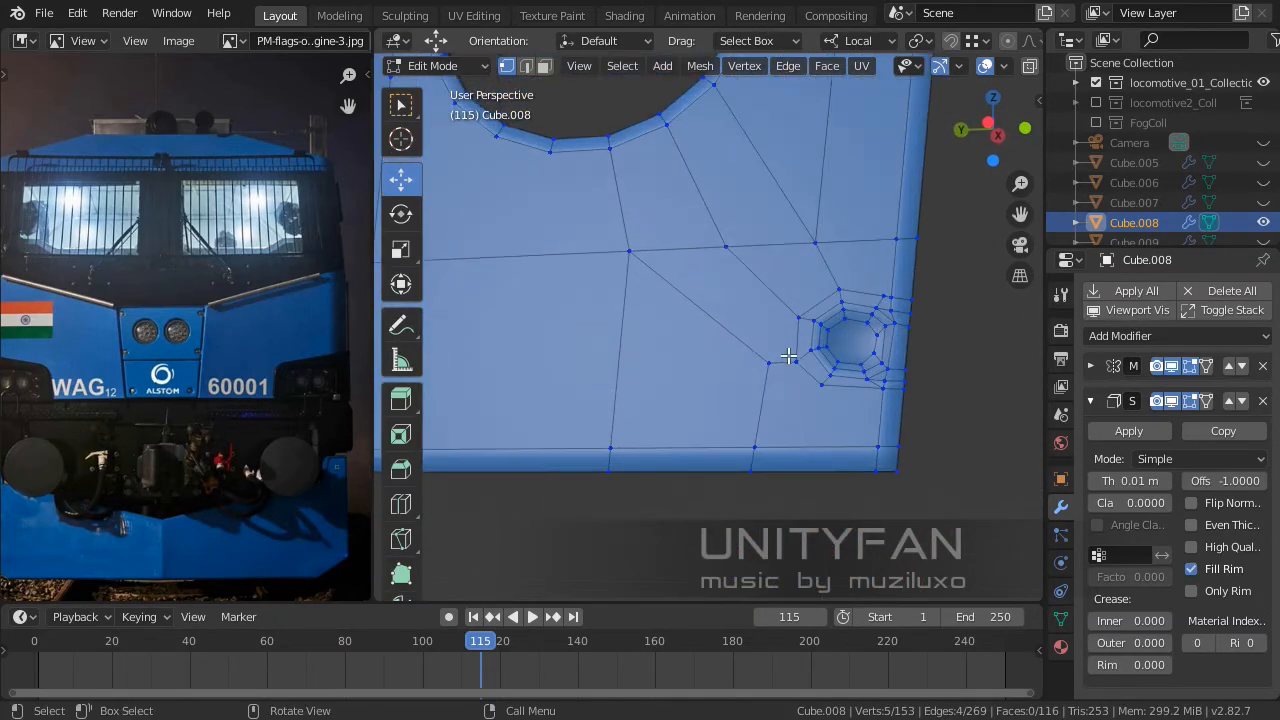
pyautogui.scroll(2, 791, 367)
pyautogui.keyDown('shift'); pyautogui.moveTo(842, 404); pyautogui.dragTo(797, 366, button='middle'); pyautogui.keyUp('shift')
pyautogui.scroll(2, 812, 377)
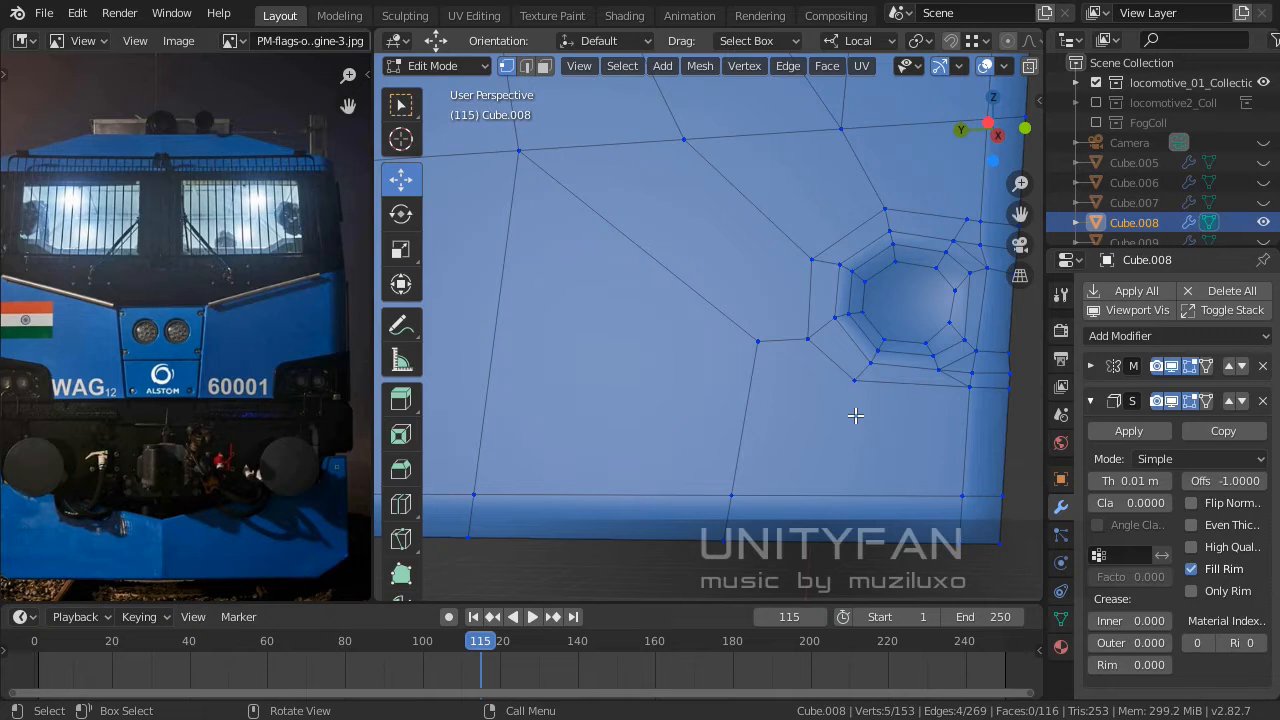
pyautogui.press('k')
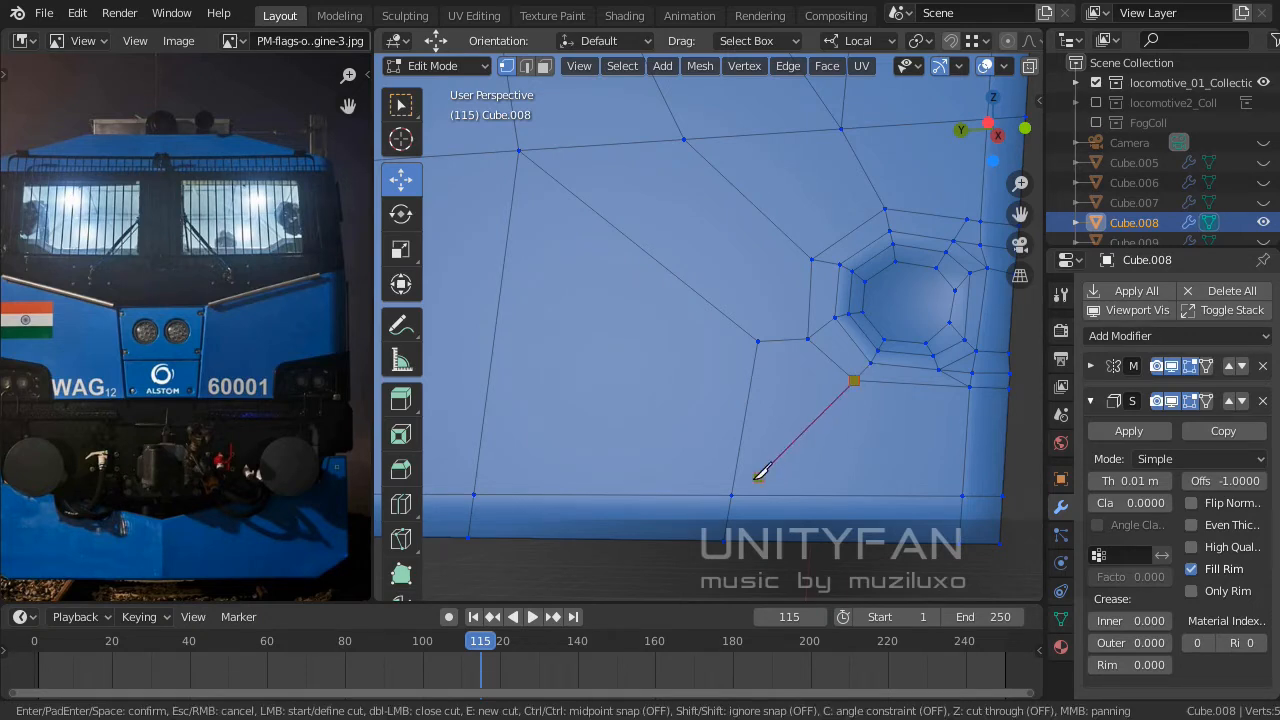
pyautogui.press('Return')
# Connect the free vertex beside the lower bolt recess to the bottom border vertex beneath the hole.
pyautogui.click(763, 338)
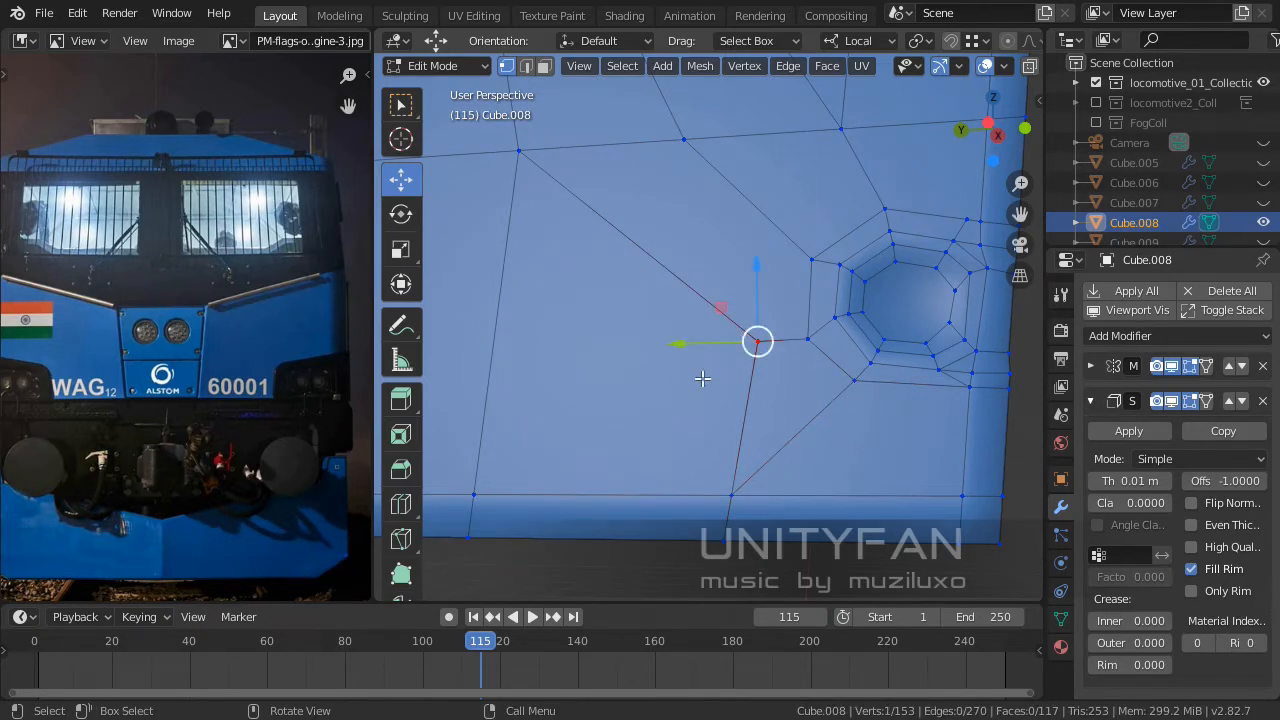
pyautogui.keyDown('shift'); pyautogui.click(489, 490); pyautogui.keyUp('shift')
pyautogui.press('j')
pyautogui.scroll(-5, 651, 443)
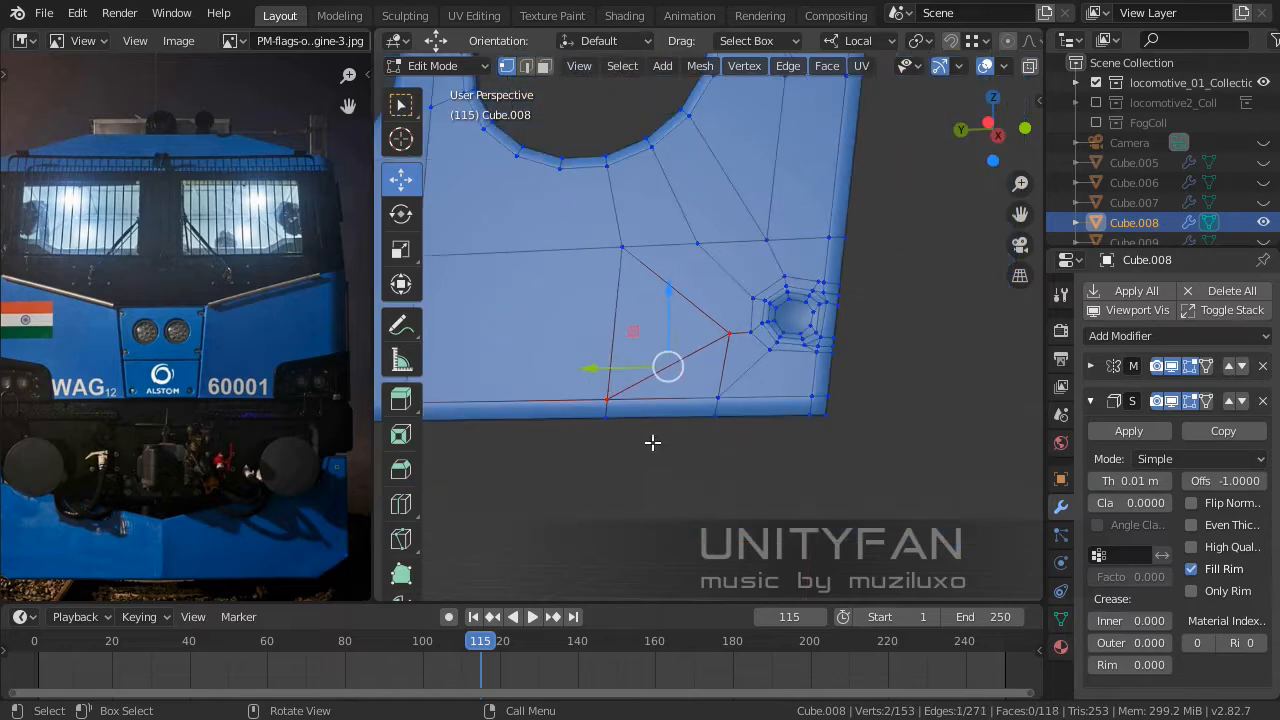
# Dissolve the old diagonal edge above the vertex beside the recess and the short edge running down from it to the bottom border.
pyautogui.moveTo(651, 443); pyautogui.dragTo(709, 469, button='middle')
pyautogui.scroll(3, 709, 469)
pyautogui.click(526, 68)
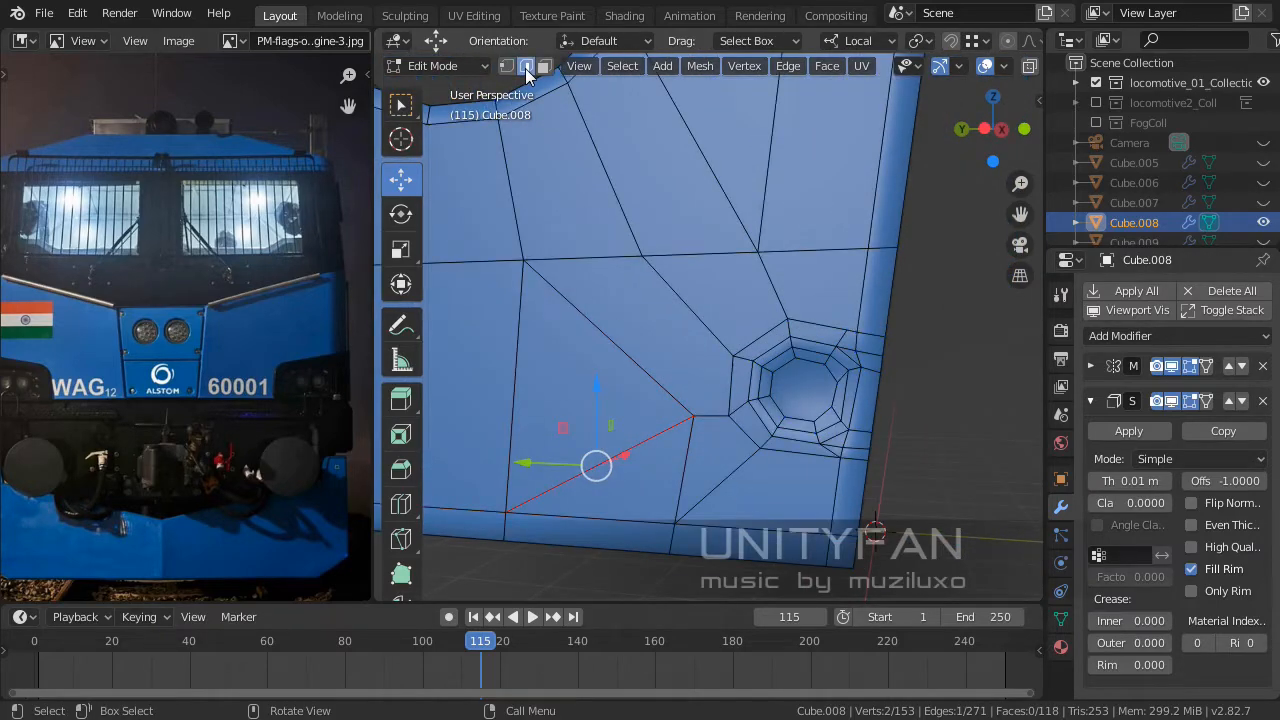
pyautogui.click(707, 485)
pyautogui.keyDown('shift'); pyautogui.click(640, 398); pyautogui.keyUp('shift')
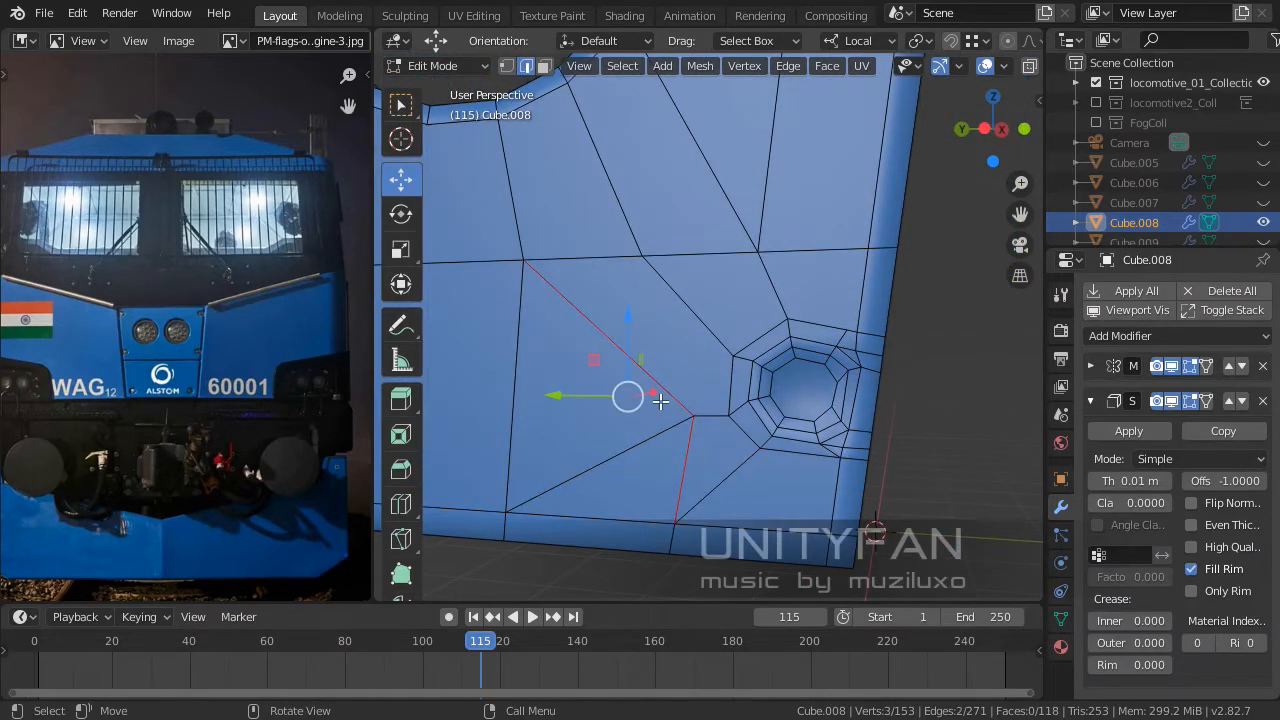
pyautogui.press('x')
pyautogui.click(660, 401)
pyautogui.scroll(-2, 671, 420)
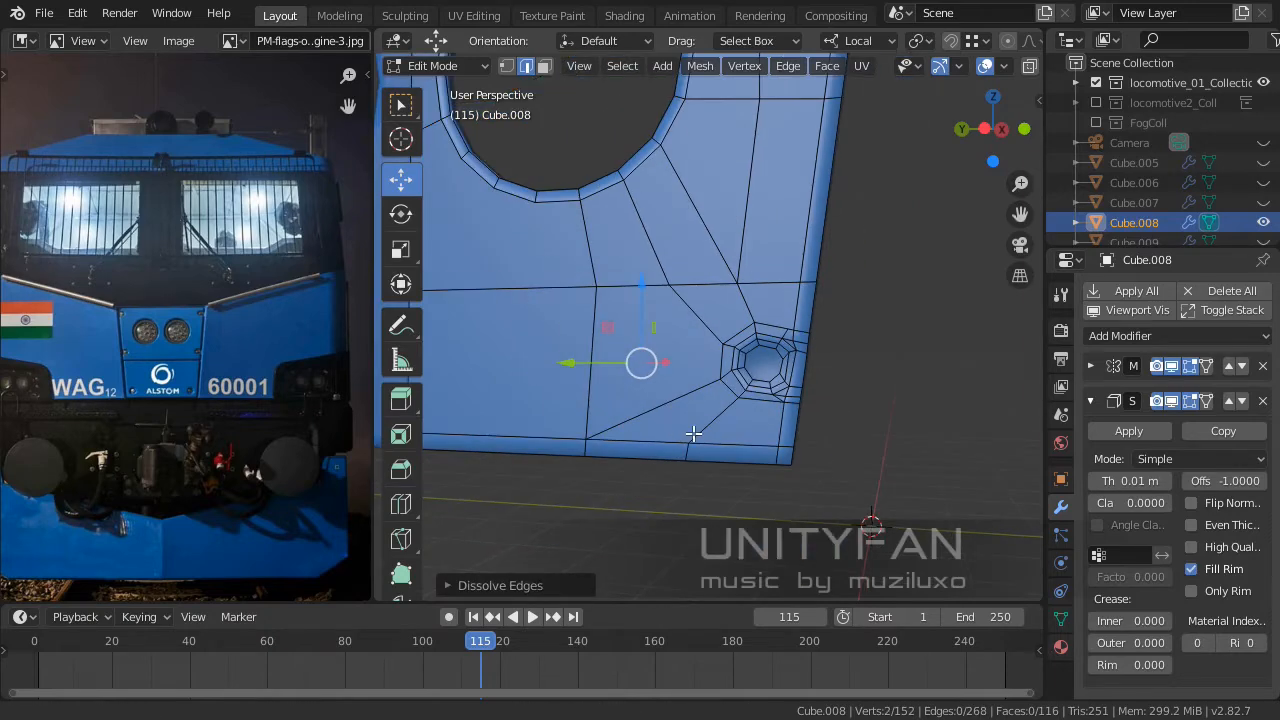
# Knife-cut horizontally from the recess's corner nearest the hole through the vertical edge to the edge on the panel's centreline side.
pyautogui.moveTo(686, 434); pyautogui.dragTo(758, 423, button='middle')
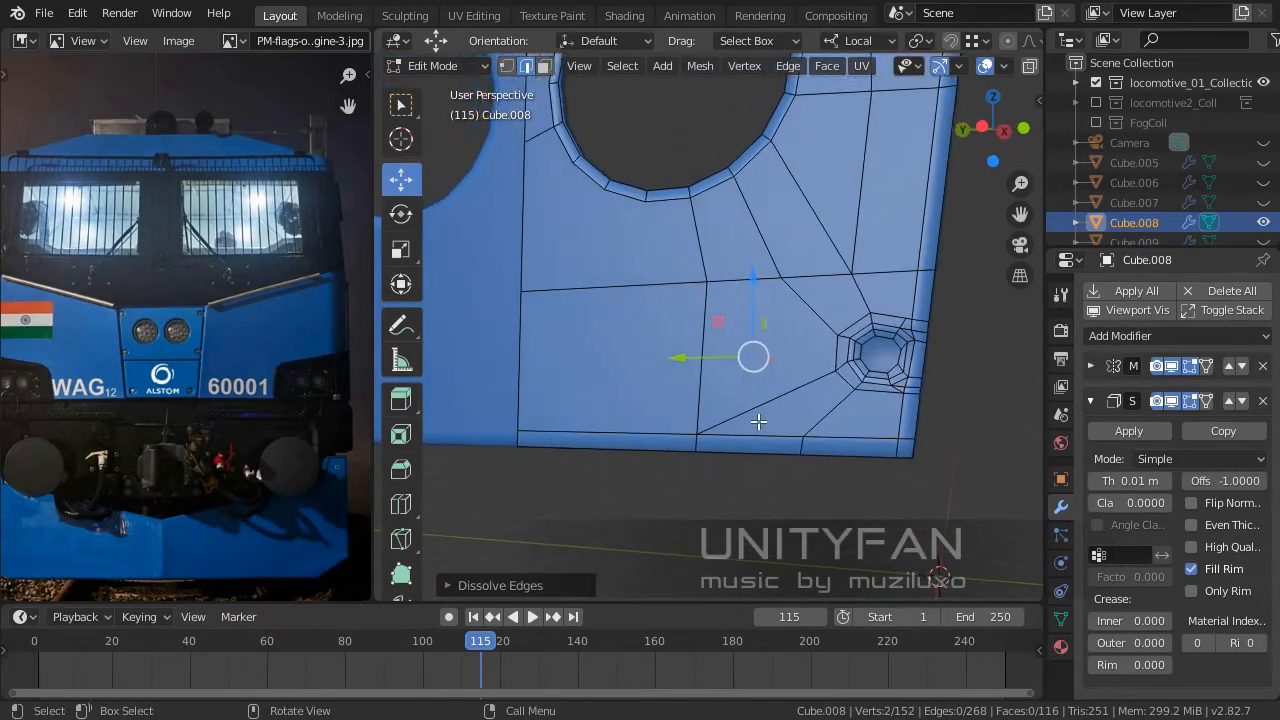
pyautogui.scroll(3, 759, 422)
pyautogui.click(506, 67)
pyautogui.scroll(-3, 749, 355)
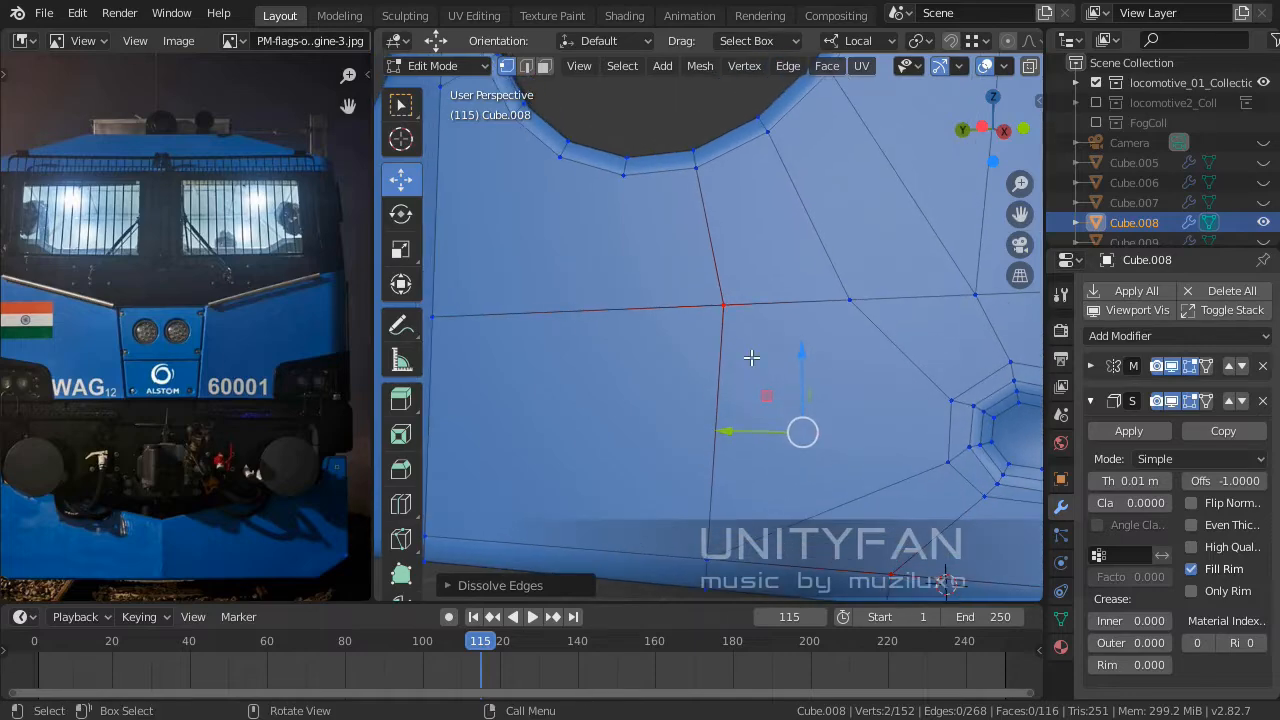
pyautogui.press('k')
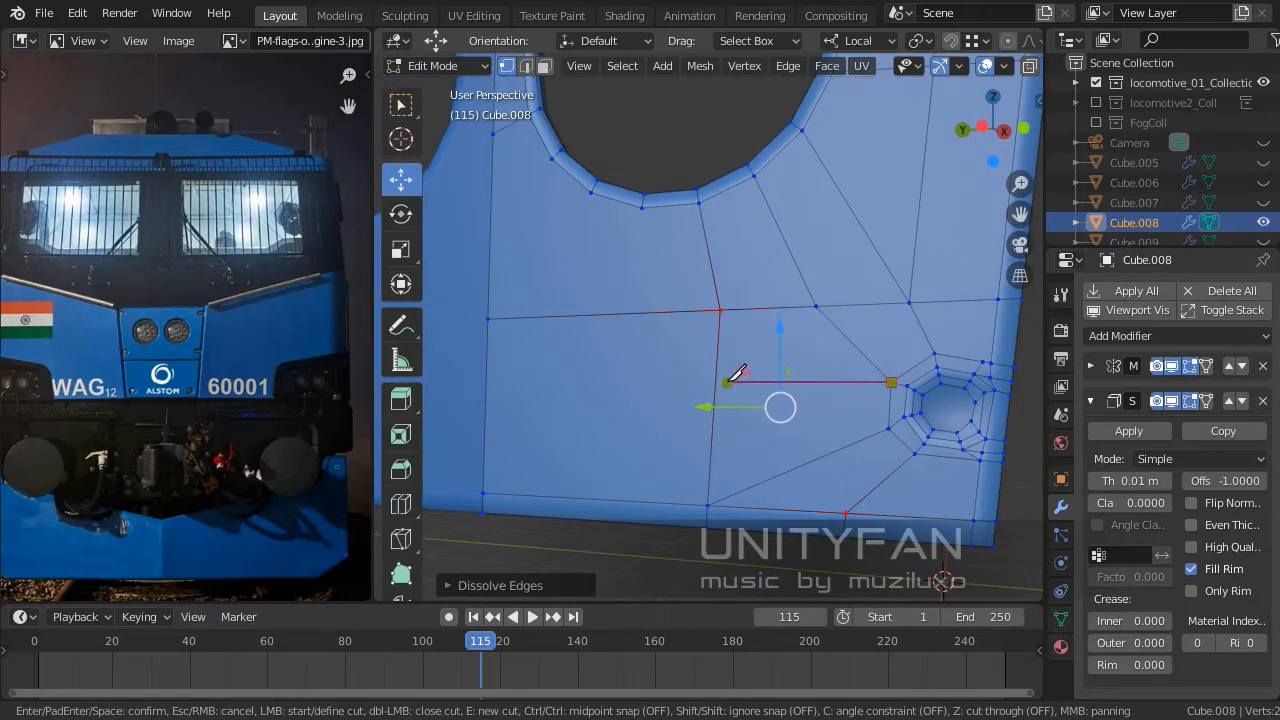
pyautogui.click(716, 381)
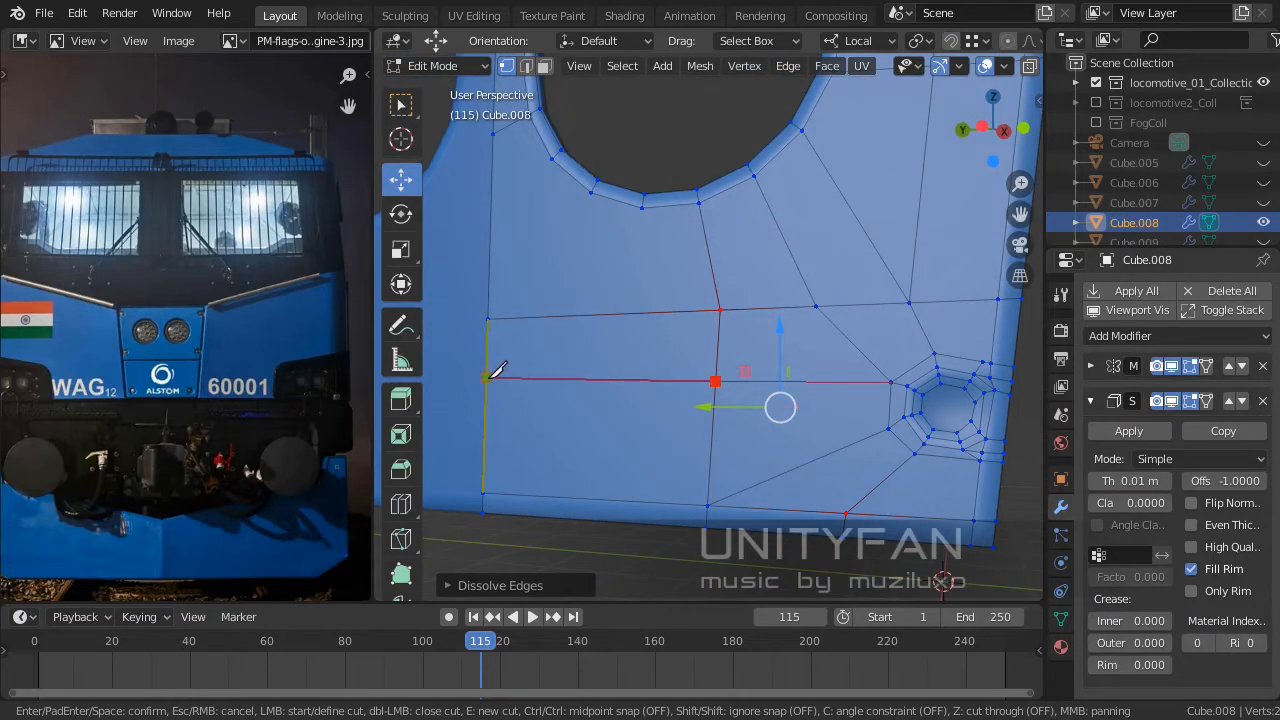
pyautogui.click(495, 375)
pyautogui.press('Return')
pyautogui.scroll(-4, 500, 383)
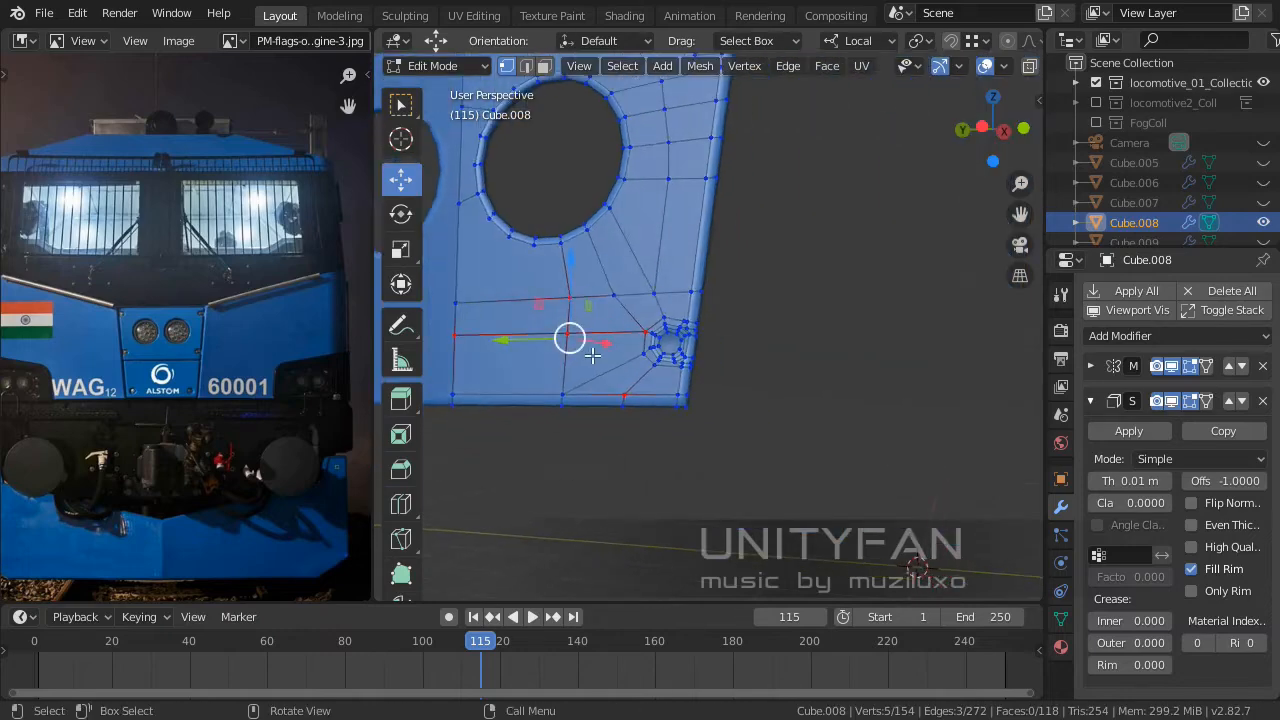
# Merge the stray vertex on the lower recess's outer outline into the adjacent border-loop vertex with At Last, and return to Object Mode.
pyautogui.scroll(6, 592, 356)
pyautogui.scroll(2, 651, 366)
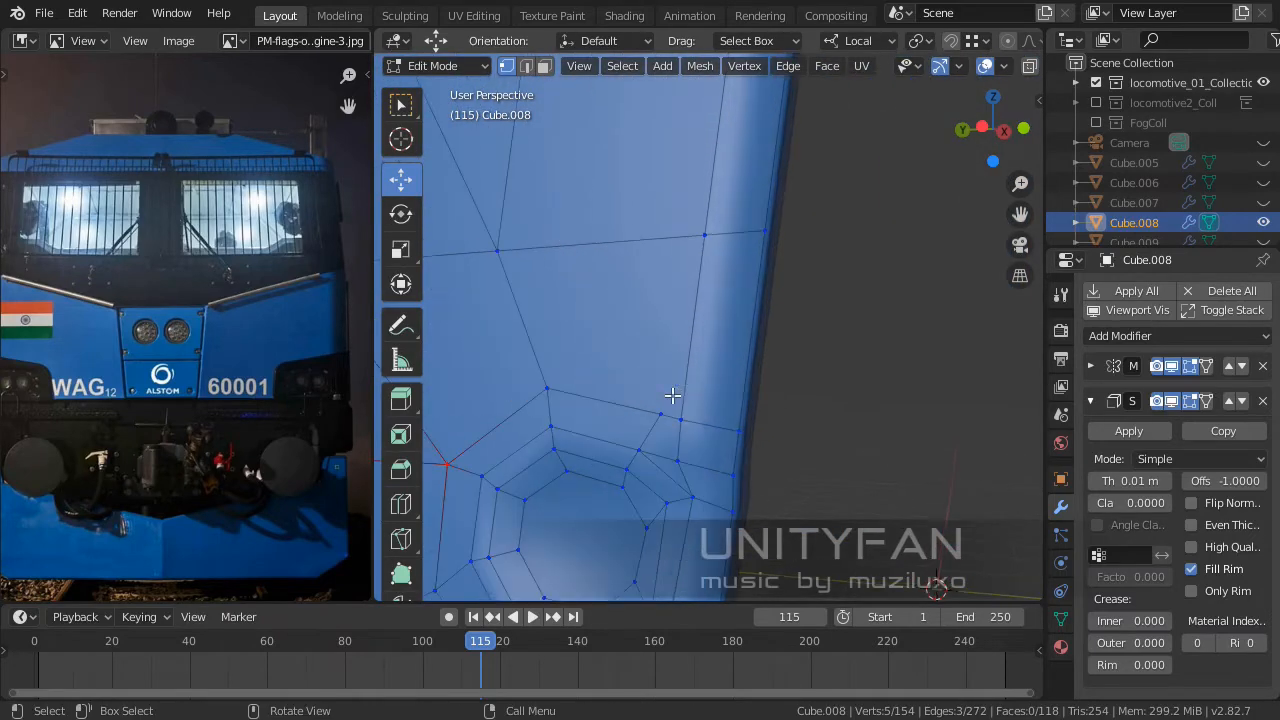
pyautogui.scroll(3, 672, 396)
pyautogui.click(631, 471)
pyautogui.keyDown('shift'); pyautogui.click(671, 487); pyautogui.keyUp('shift')
pyautogui.hotkey('alt', 'm')
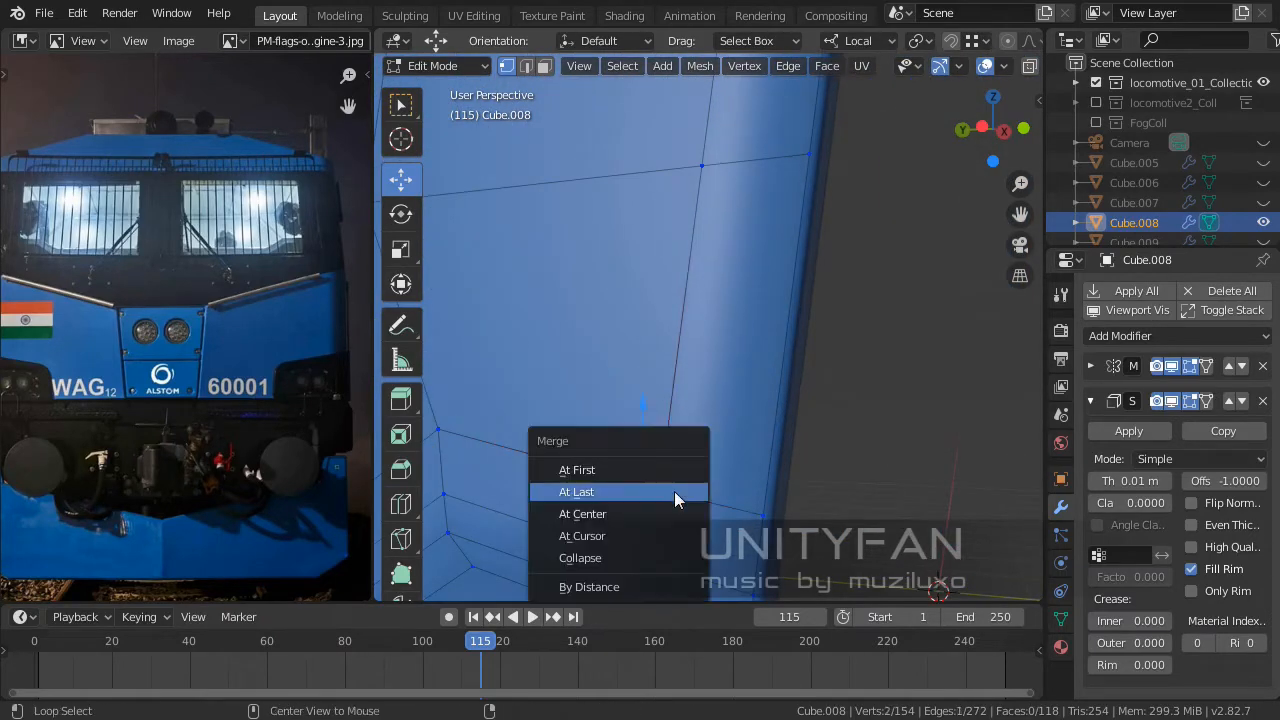
pyautogui.click(674, 491)
pyautogui.scroll(-4, 680, 500)
pyautogui.press('Tab')
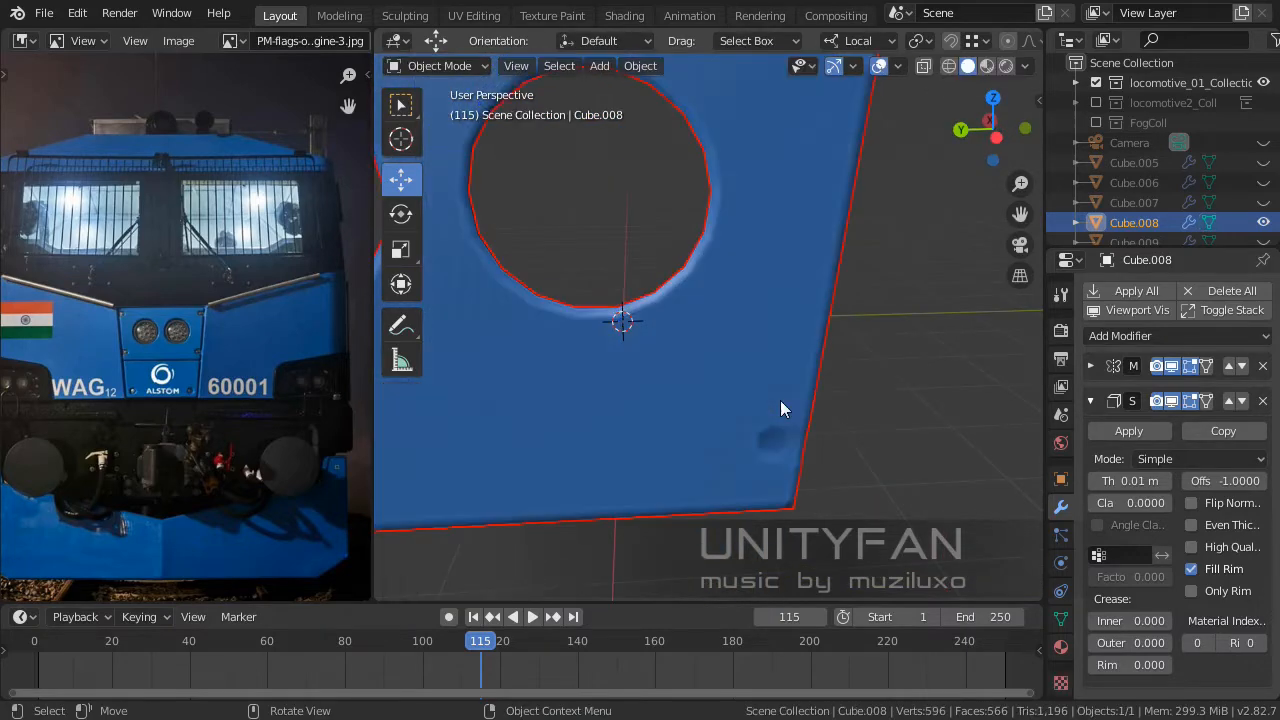
# Inspect the rims of both headlight openings and the panel's surface shading around them.
pyautogui.scroll(-4, 780, 400)
pyautogui.moveTo(780, 400); pyautogui.dragTo(755, 366, button='middle')
pyautogui.scroll(3, 737, 328)
pyautogui.click(1166, 337)
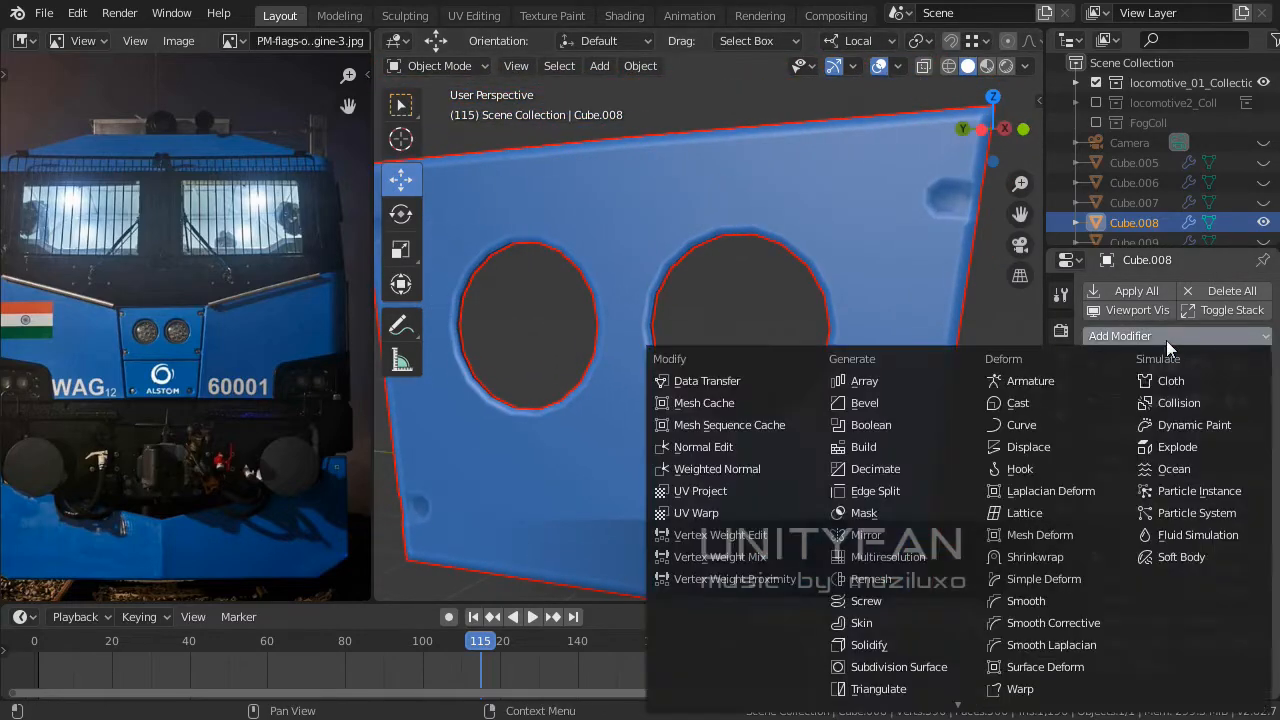
pyautogui.click(914, 646)
pyautogui.scroll(5, 630, 304)
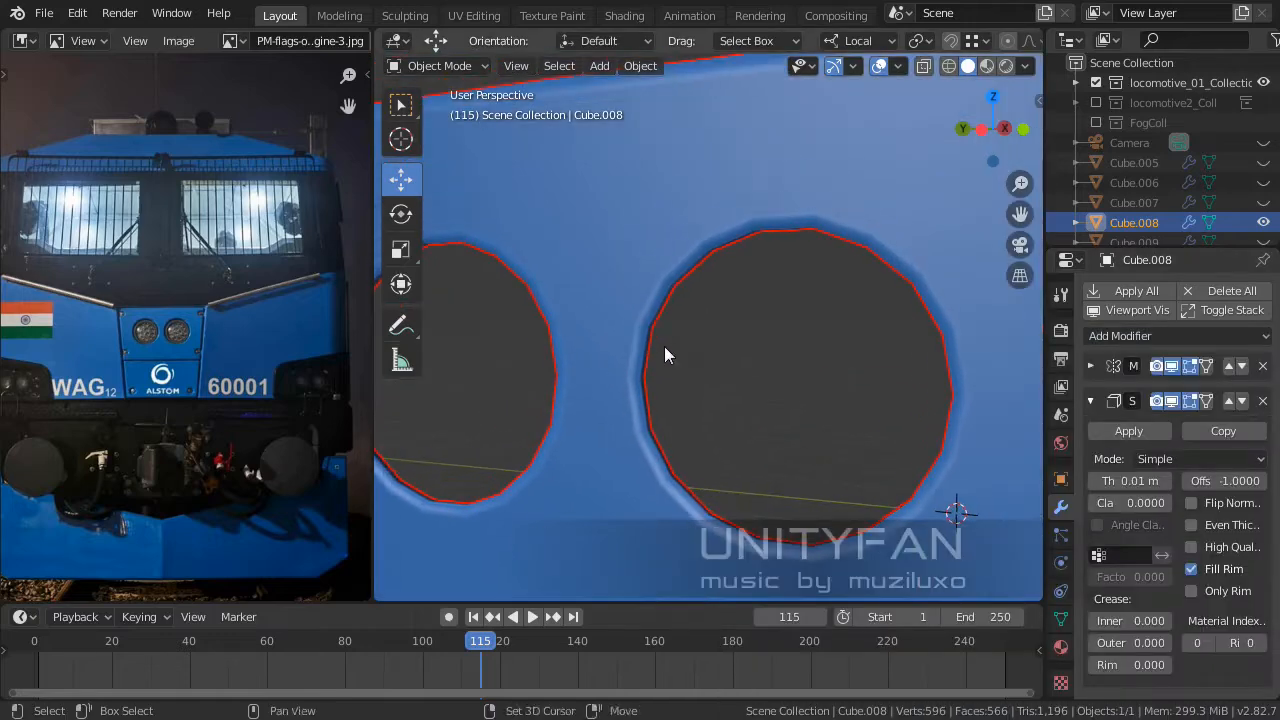
pyautogui.keyDown('shift'); pyautogui.moveTo(672, 364); pyautogui.dragTo(721, 348, button='middle'); pyautogui.keyUp('shift')
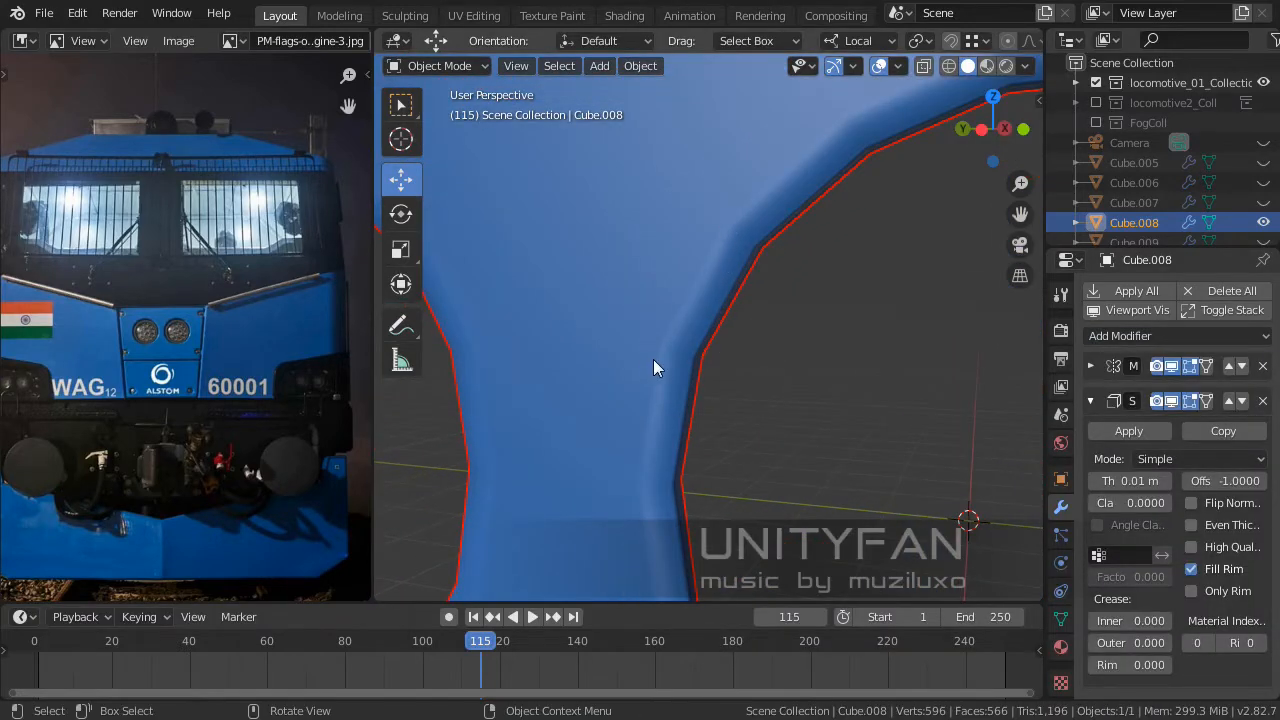
pyautogui.scroll(-5, 714, 277)
pyautogui.scroll(4, 771, 329)
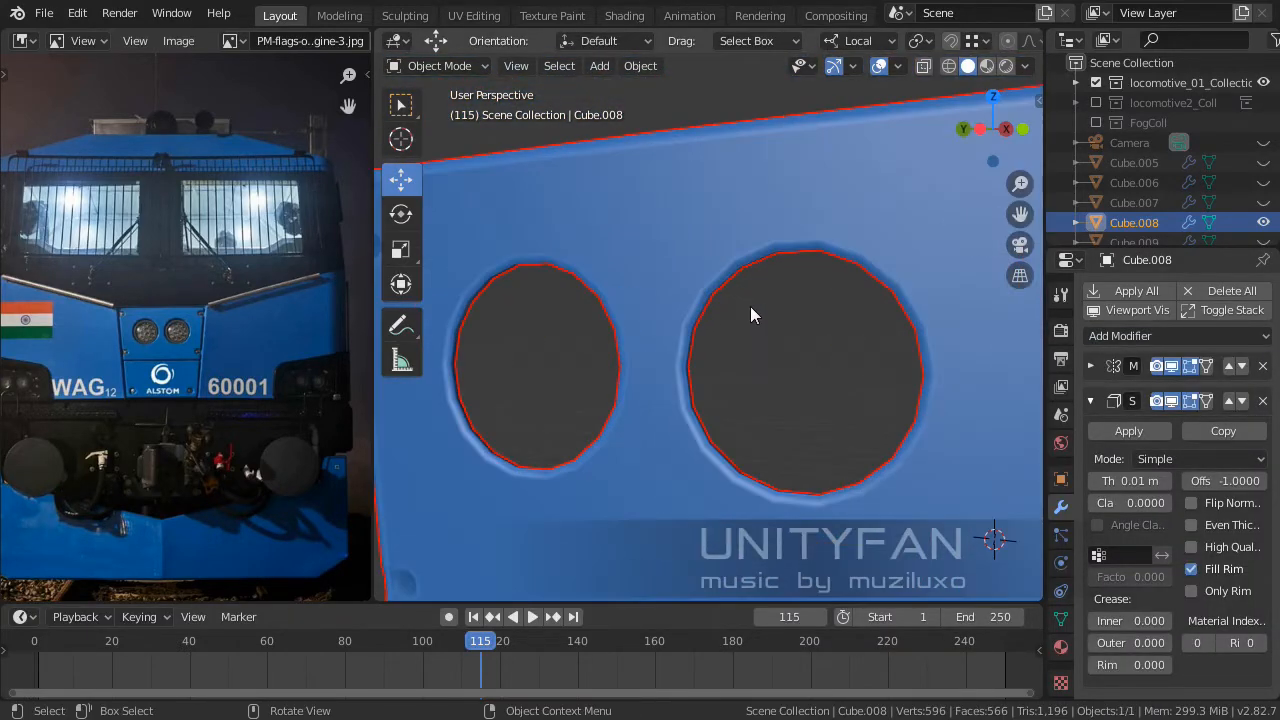
pyautogui.scroll(2, 747, 312)
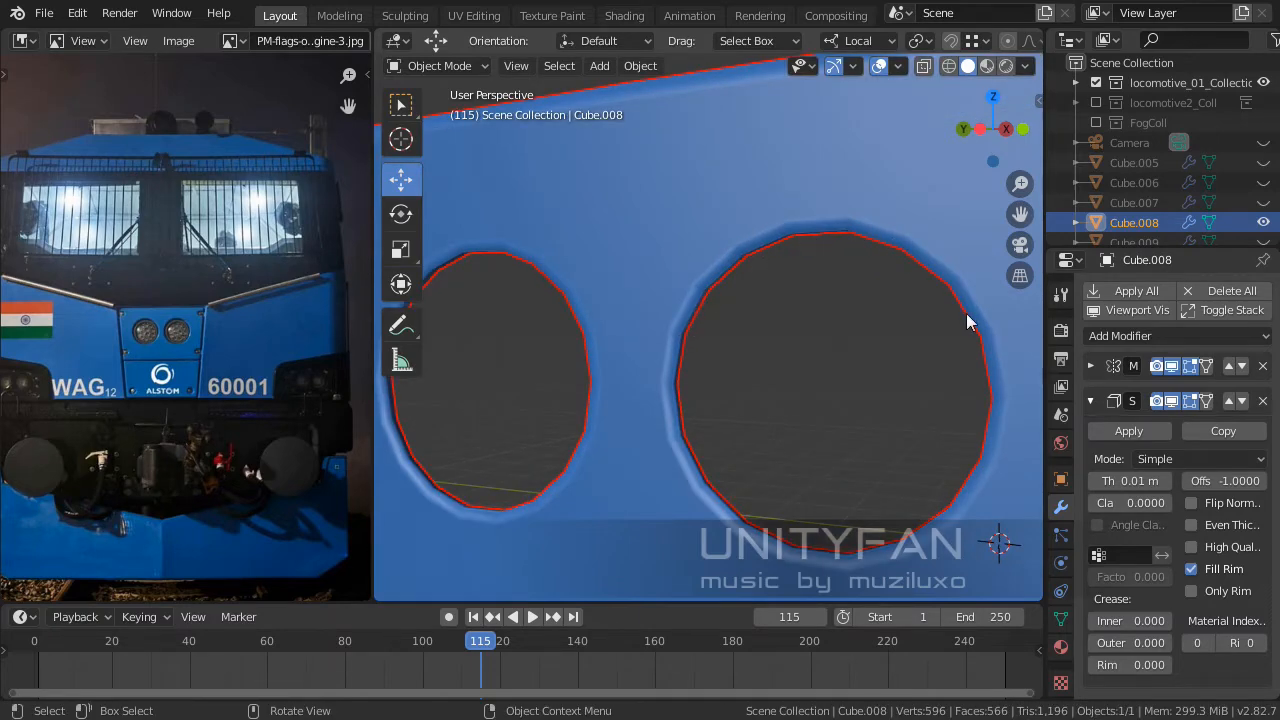
pyautogui.scroll(-5, 930, 360)
pyautogui.scroll(3, 910, 390)
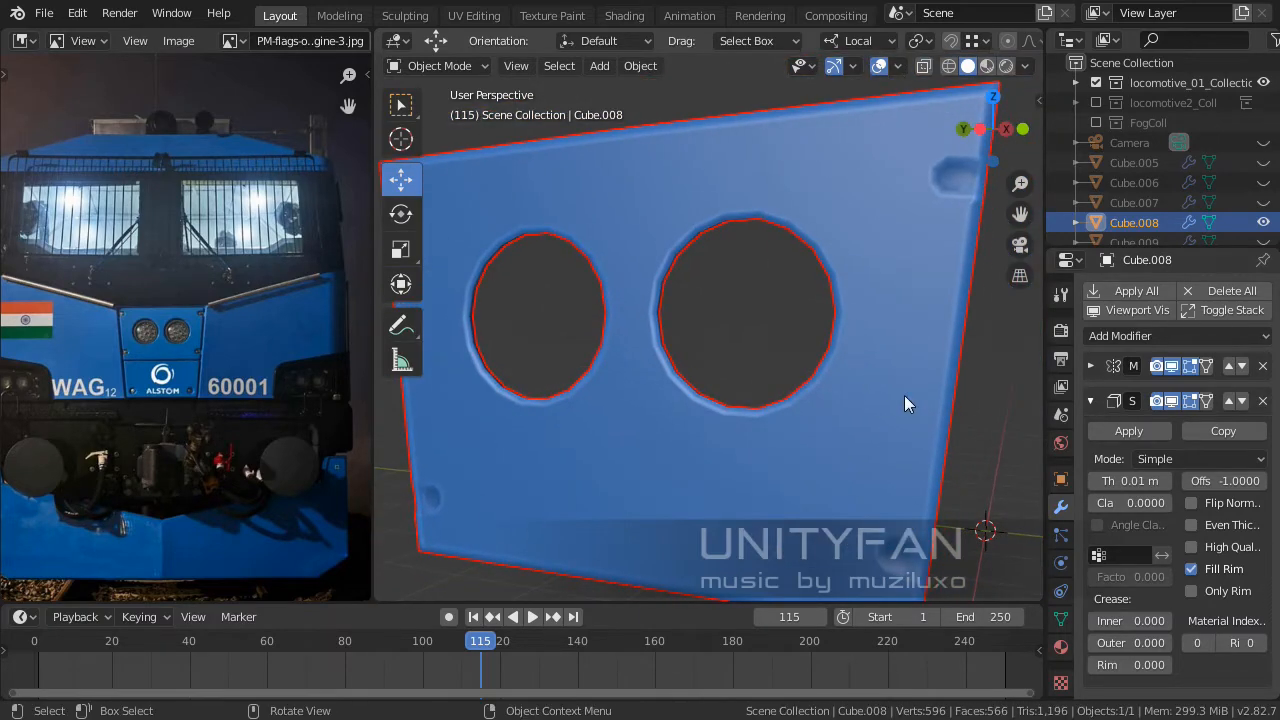
# Add a Subdivision Surface modifier to the panel after Solidify and examine the surface around the bolt recess.
pyautogui.click(1093, 399)
pyautogui.click(1141, 337)
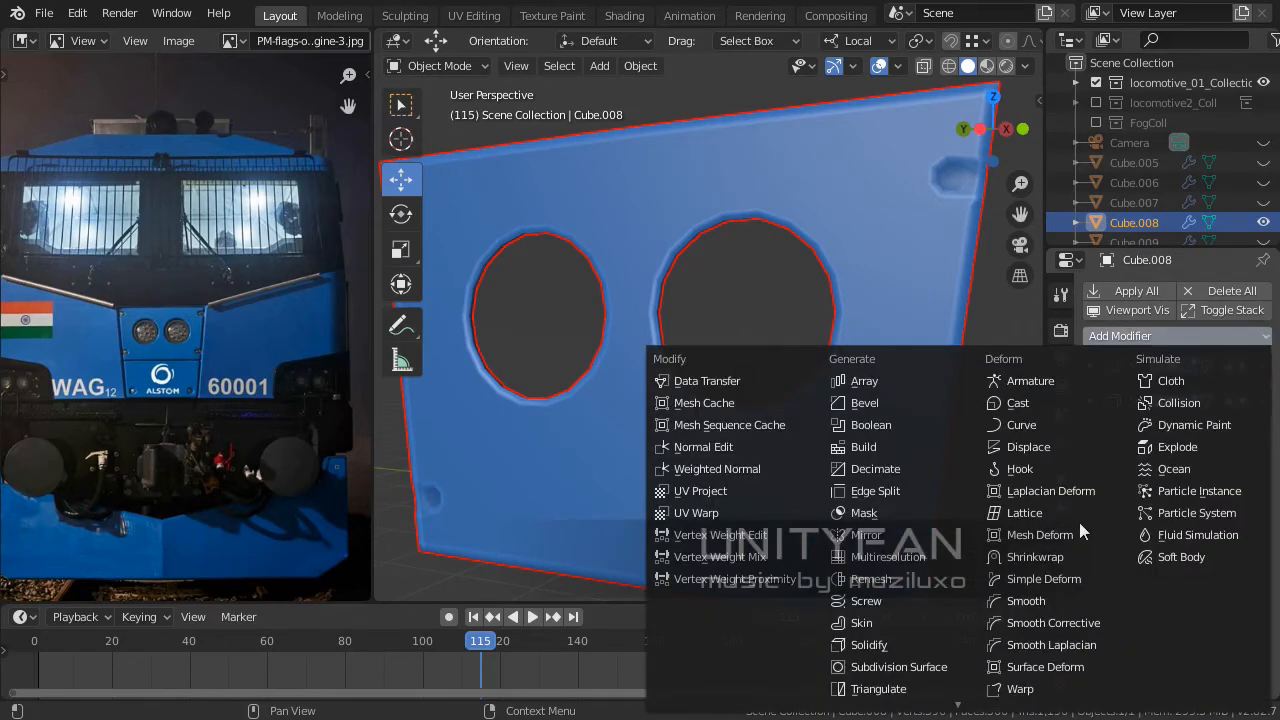
pyautogui.click(928, 670)
pyautogui.moveTo(538, 436); pyautogui.dragTo(679, 493, button='middle')
pyautogui.scroll(5, 800, 372)
pyautogui.scroll(6, 820, 356)
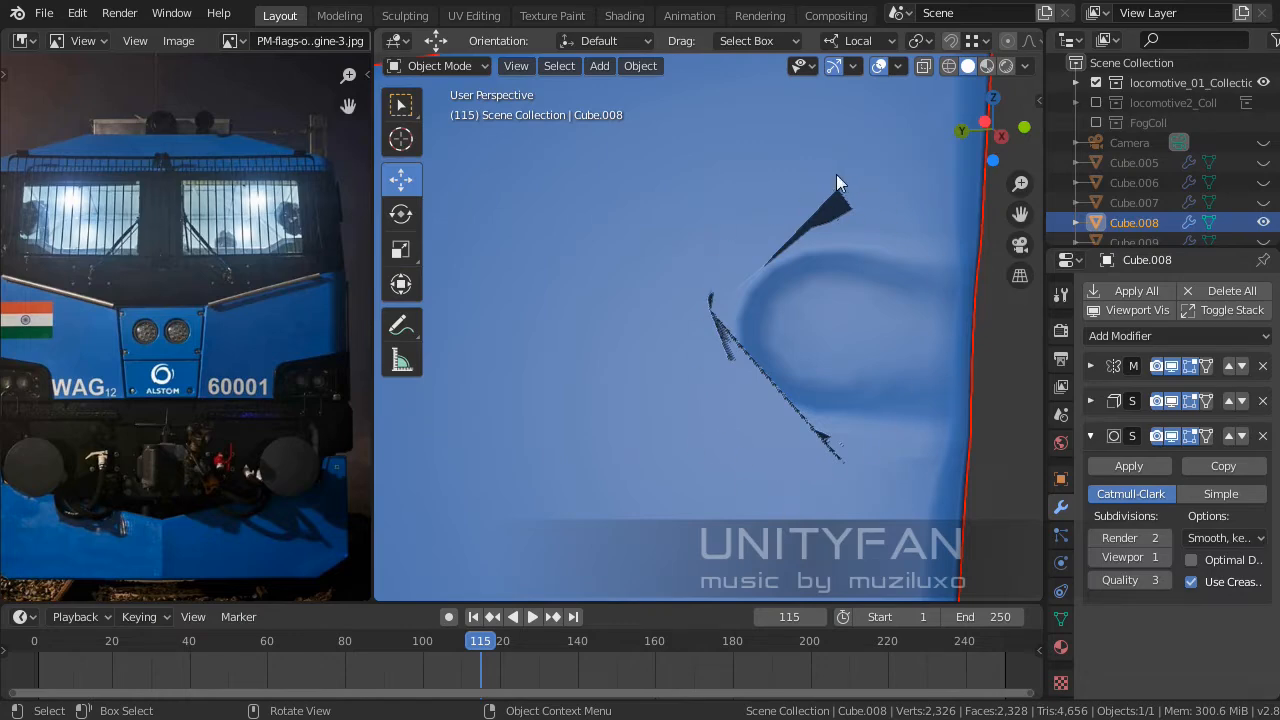
# In Edit Mode, connect the upper bolt recess's lower outer corner nearest the headlight hole to the panel vertex diagonally below it.
pyautogui.keyDown('shift'); pyautogui.moveTo(765, 370); pyautogui.dragTo(752, 309, button='middle'); pyautogui.keyUp('shift')
pyautogui.scroll(-5, 693, 335)
pyautogui.press('Tab')
pyautogui.scroll(1, 728, 343)
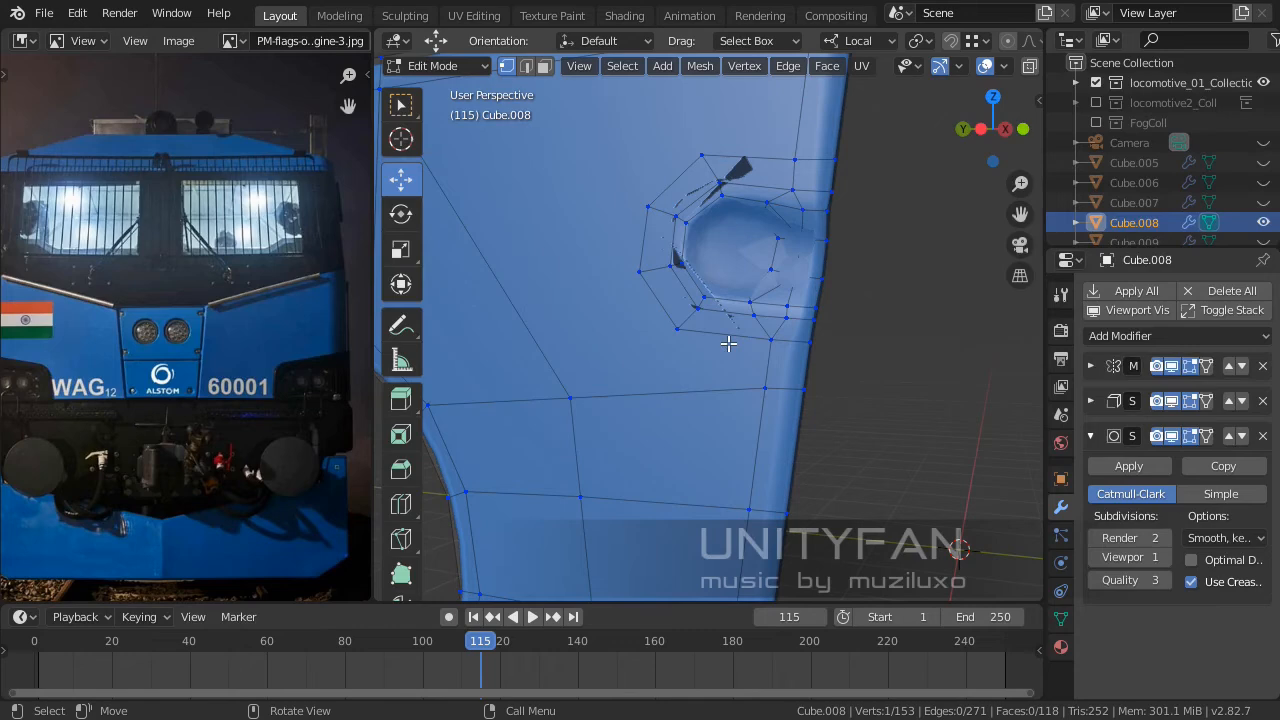
pyautogui.click(679, 330)
pyautogui.keyDown('shift'); pyautogui.click(570, 398); pyautogui.keyUp('shift')
pyautogui.press('j')
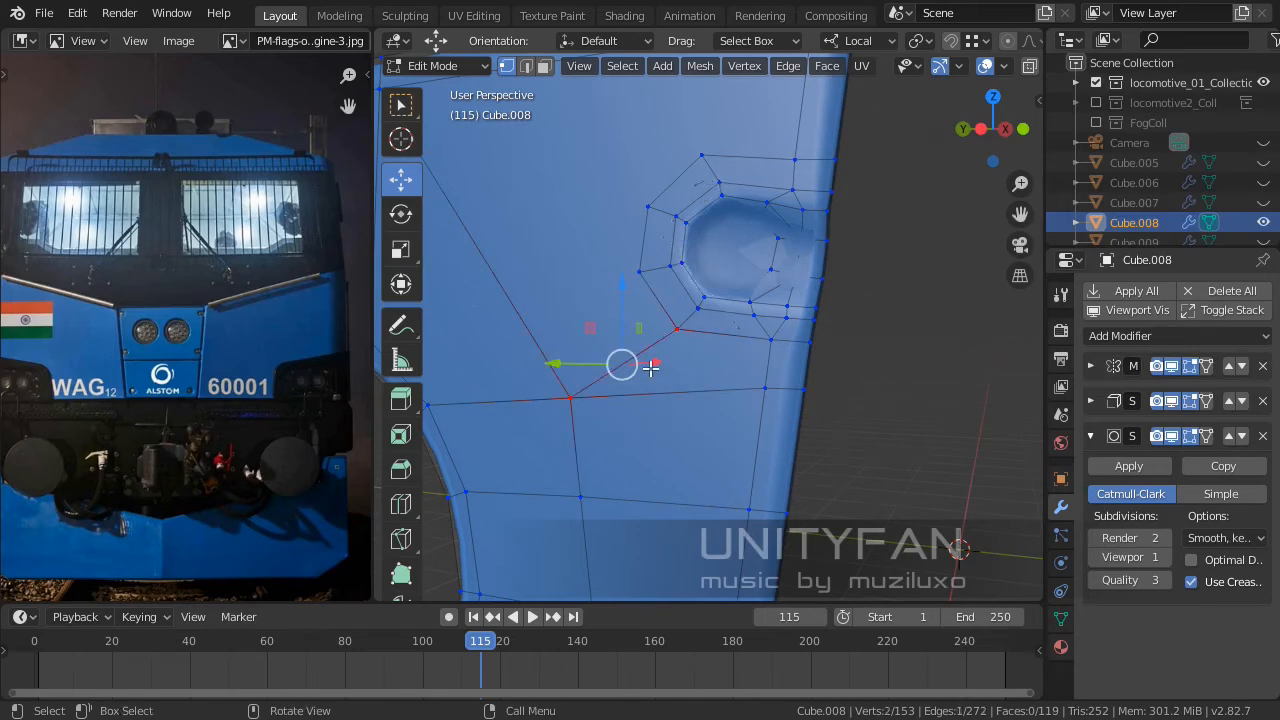
# Add two loop cuts across the border strip along the panel's upper edge, between the vertex above the hole and the outer side edge.
pyautogui.scroll(2, 801, 349)
pyautogui.keyDown('shift'); pyautogui.moveTo(666, 300); pyautogui.dragTo(820, 330, button='middle'); pyautogui.keyUp('shift')
pyautogui.click(816, 321)
pyautogui.click(407, 504)
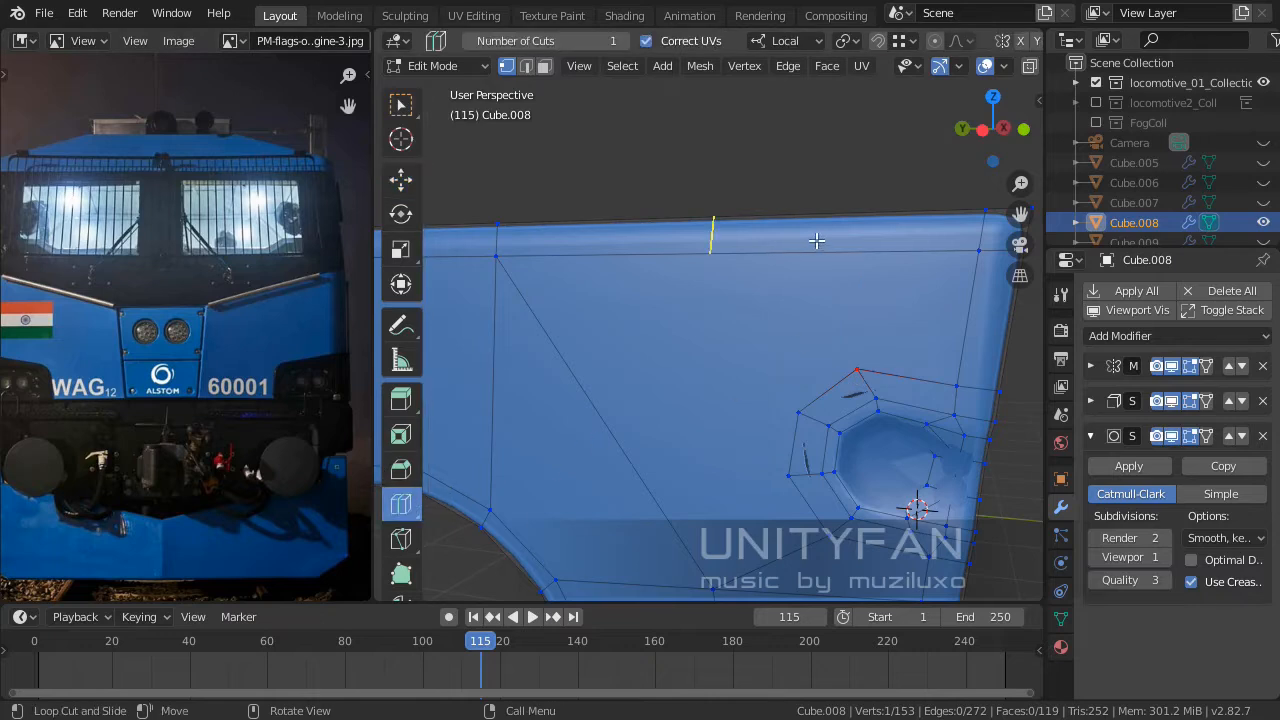
pyautogui.moveTo(723, 234); pyautogui.dragTo(826, 236)
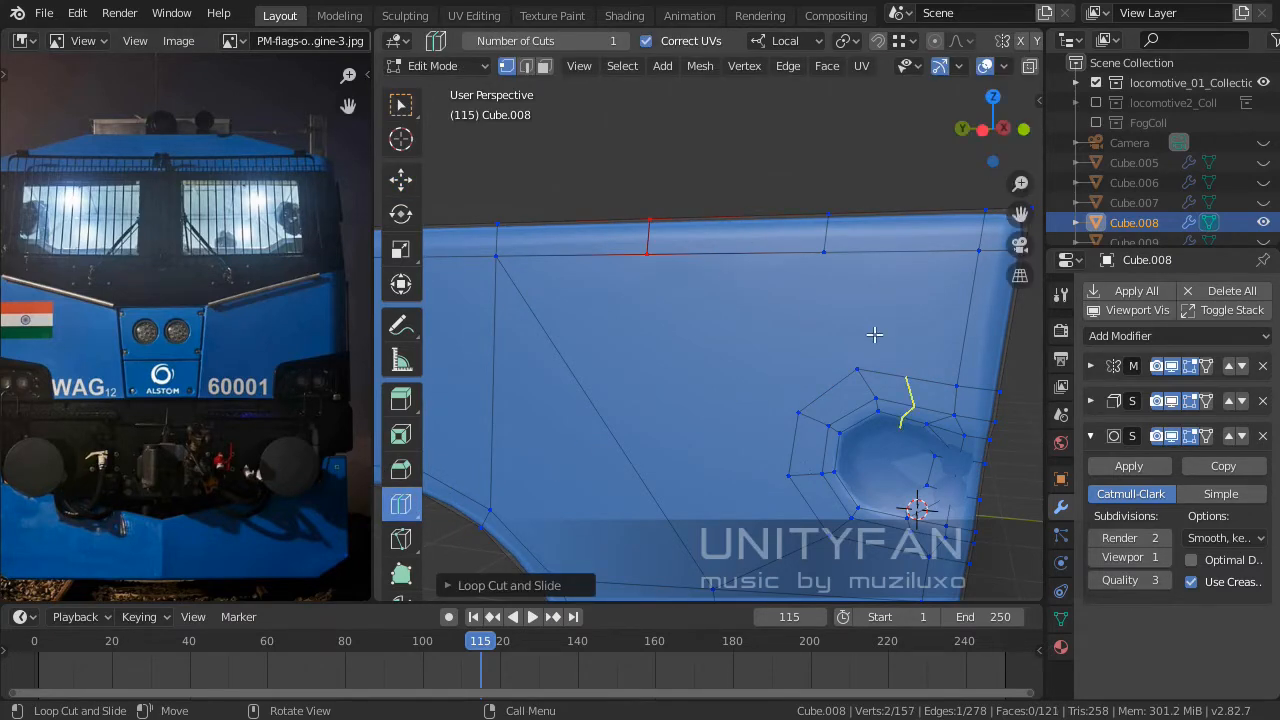
# Connect the recess outline's two upper corners nearest the hole to the inner vertices of the two new border-strip cuts.
pyautogui.click(400, 104)
pyautogui.click(857, 369)
pyautogui.keyDown('shift'); pyautogui.click(826, 256); pyautogui.keyUp('shift')
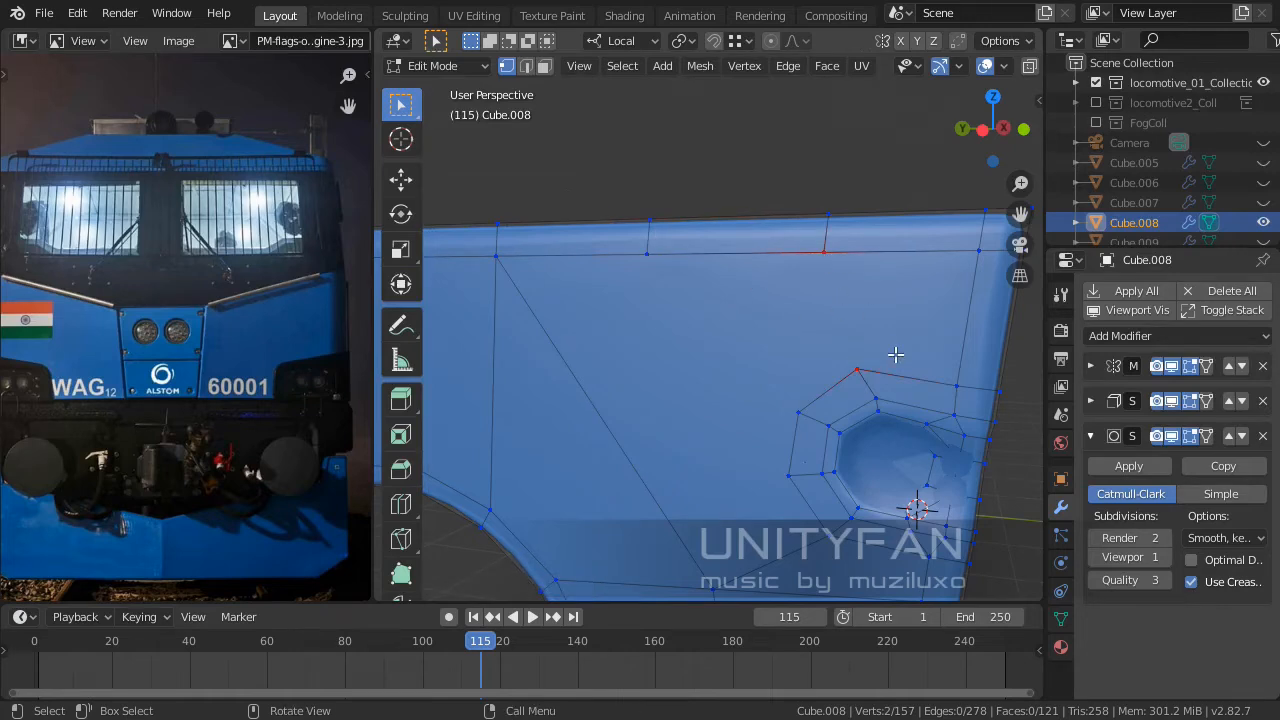
pyautogui.click(800, 410)
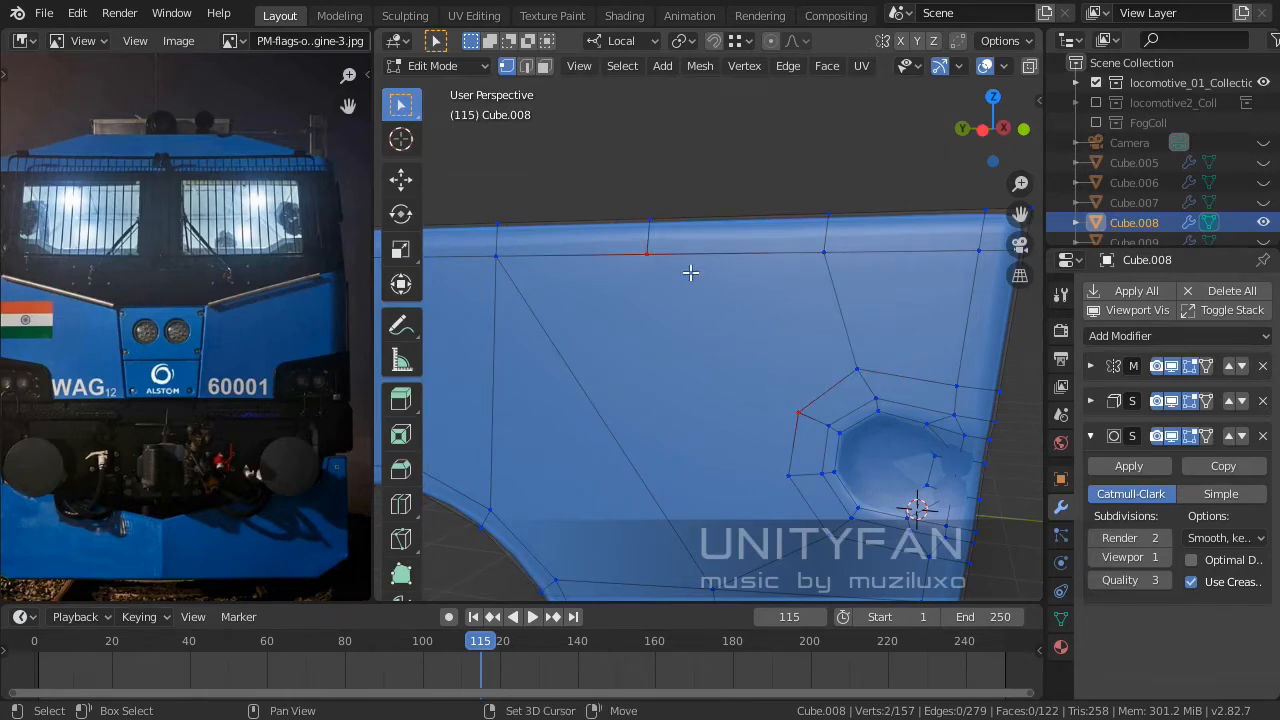
pyautogui.press('j')
# Knife-cut from the recess outline's corner nearest the hole across the diagonal edge to the vertex on the headlight hole's outer loop.
pyautogui.moveTo(783, 429); pyautogui.dragTo(810, 358, button='middle')
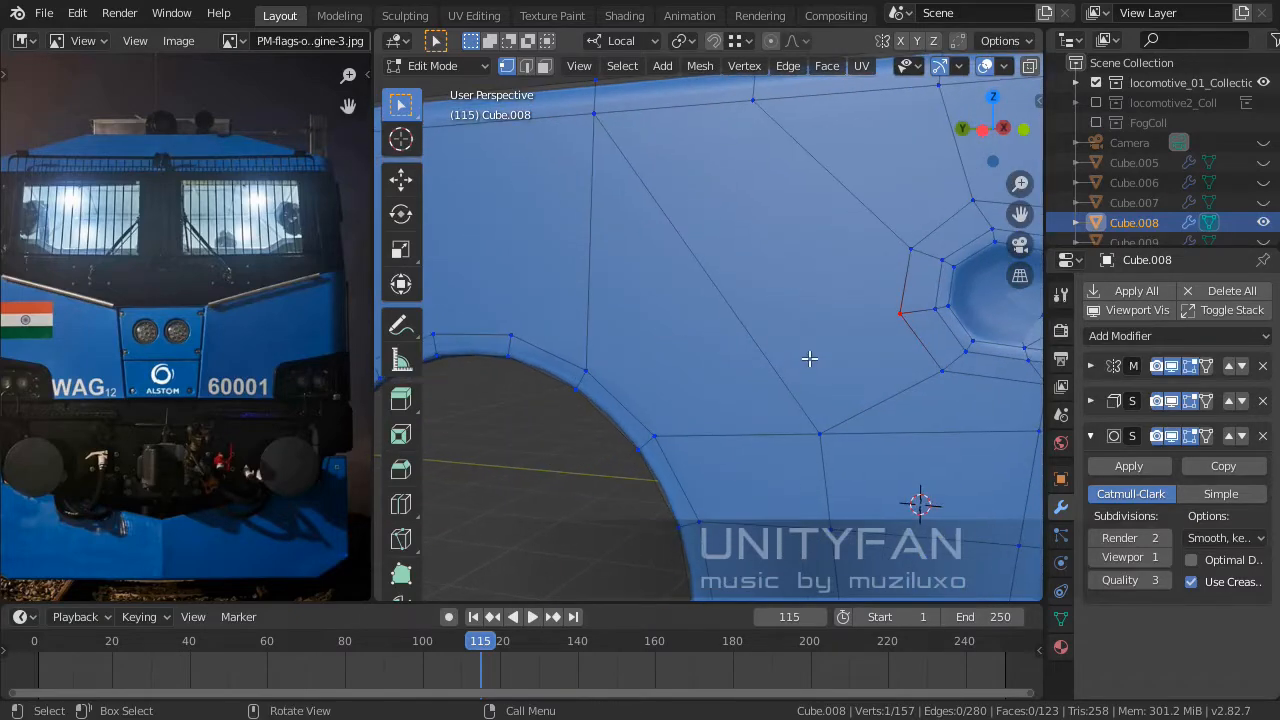
pyautogui.press('k')
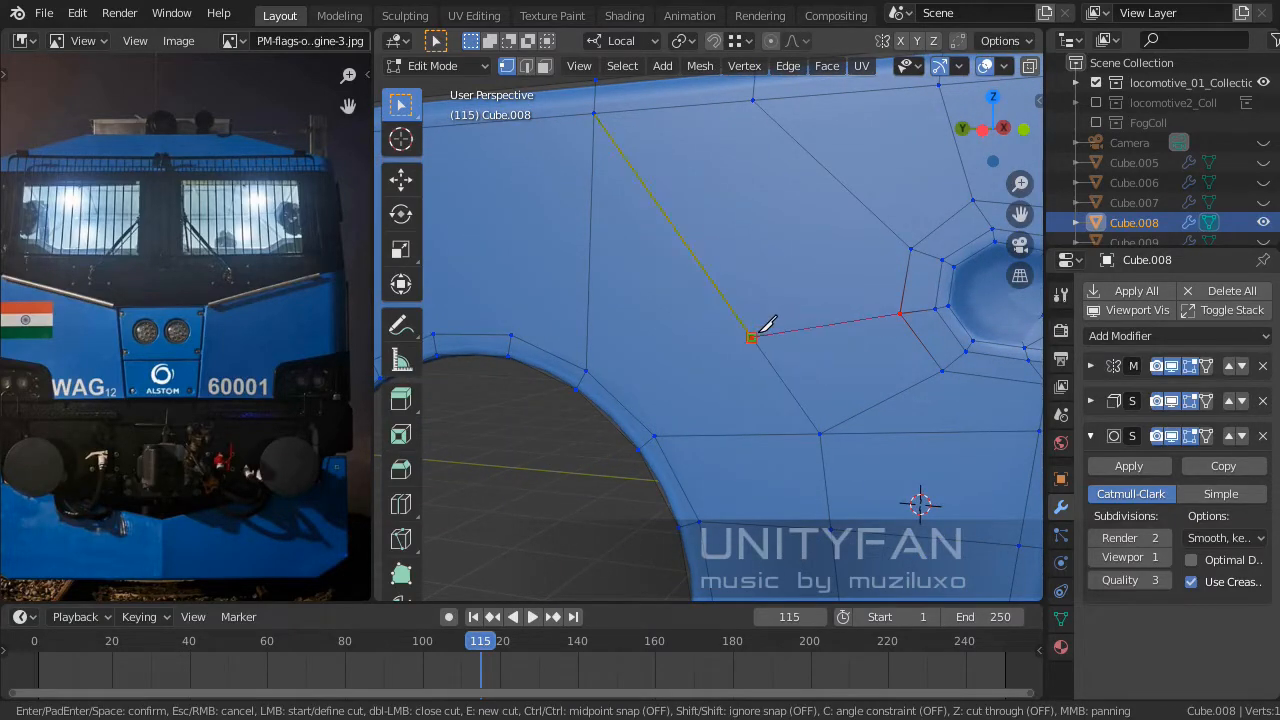
pyautogui.click(586, 371)
pyautogui.press('Return')
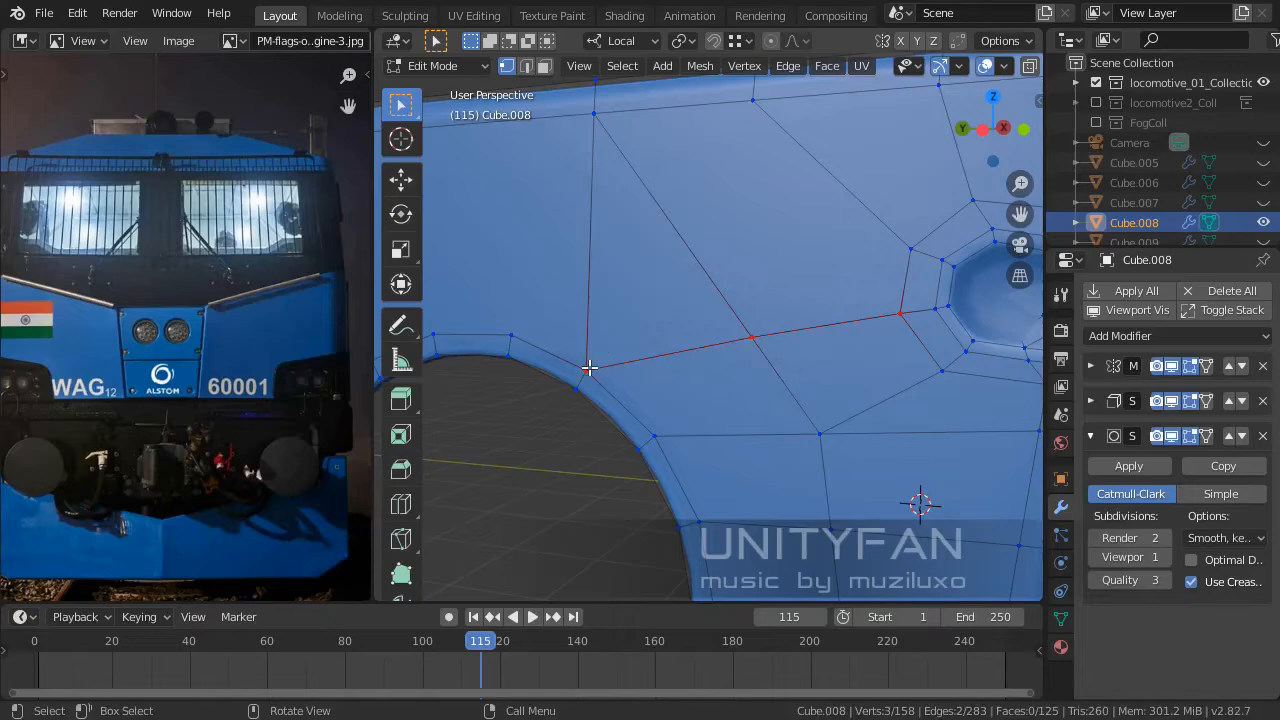
# Connect the border-strip vertex above the hole to the rim-loop vertex one place closer to the centreline, and dissolve the old edge beside it.
pyautogui.moveTo(589, 366); pyautogui.dragTo(651, 466, button='middle')
pyautogui.keyDown('shift'); pyautogui.click(744, 260); pyautogui.keyUp('shift')
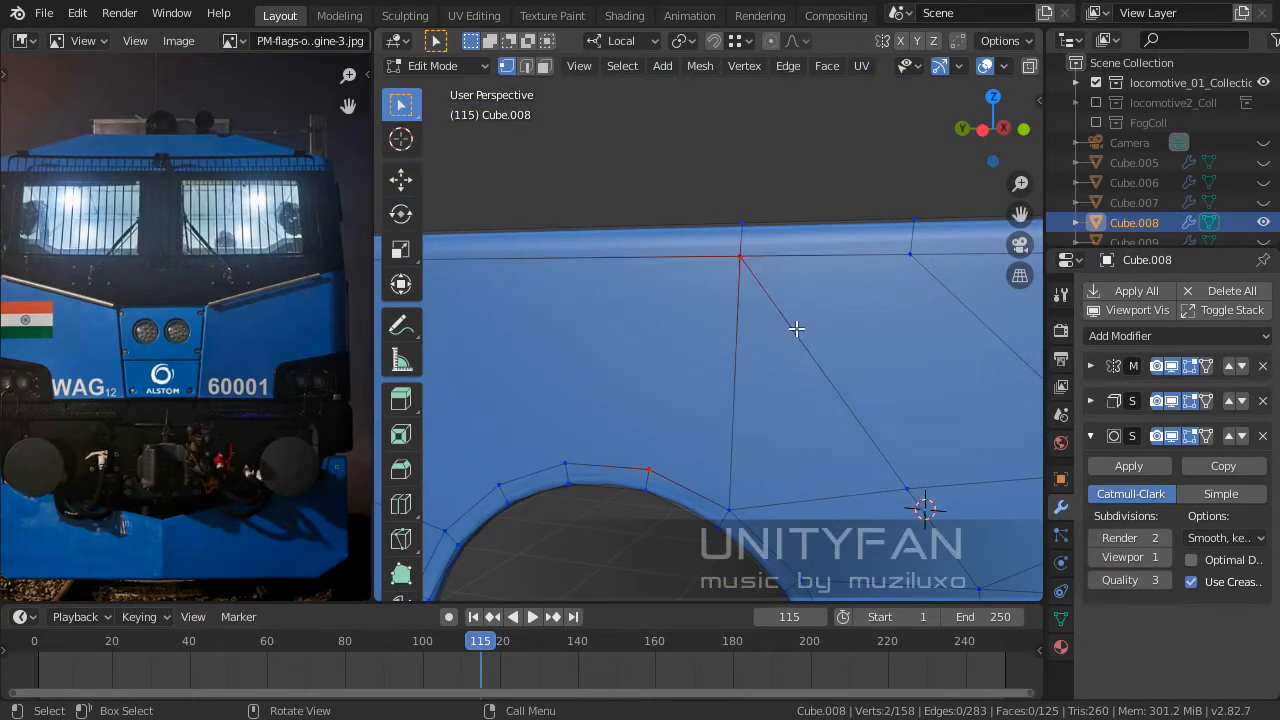
pyautogui.press('j')
pyautogui.keyDown('shift'); pyautogui.moveTo(817, 366); pyautogui.dragTo(775, 324, button='middle'); pyautogui.keyUp('shift')
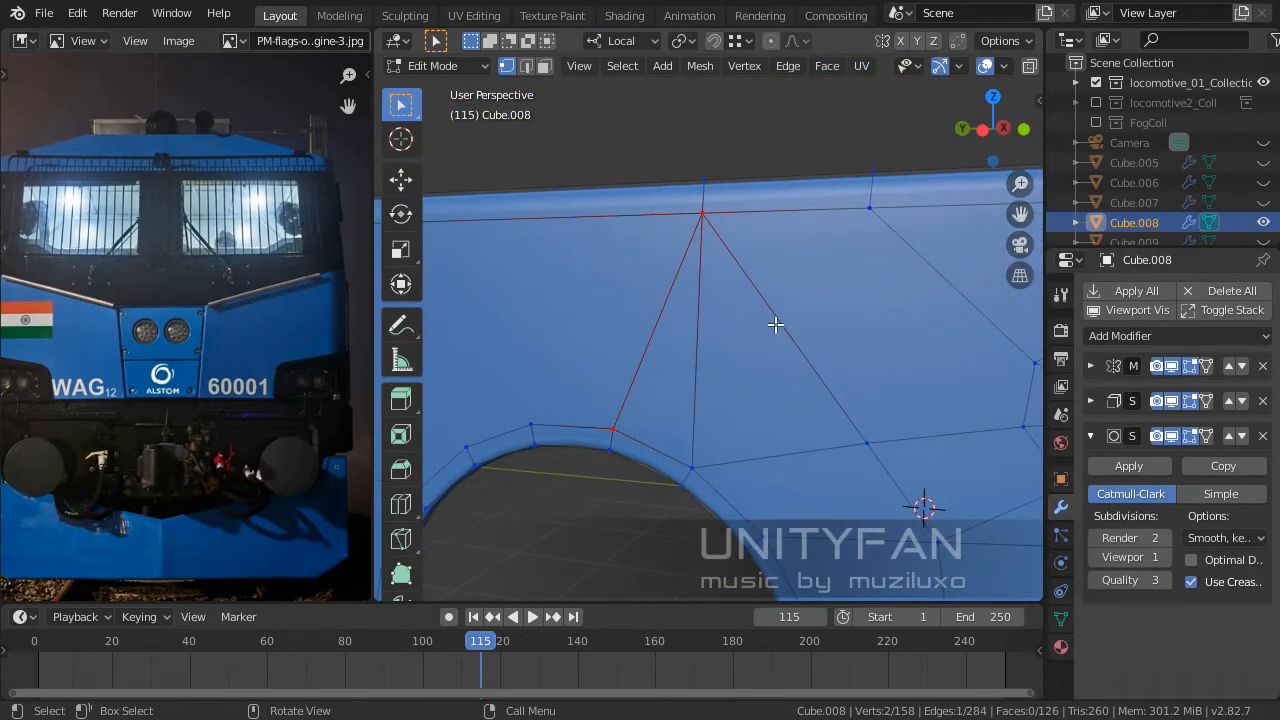
pyautogui.click(527, 66)
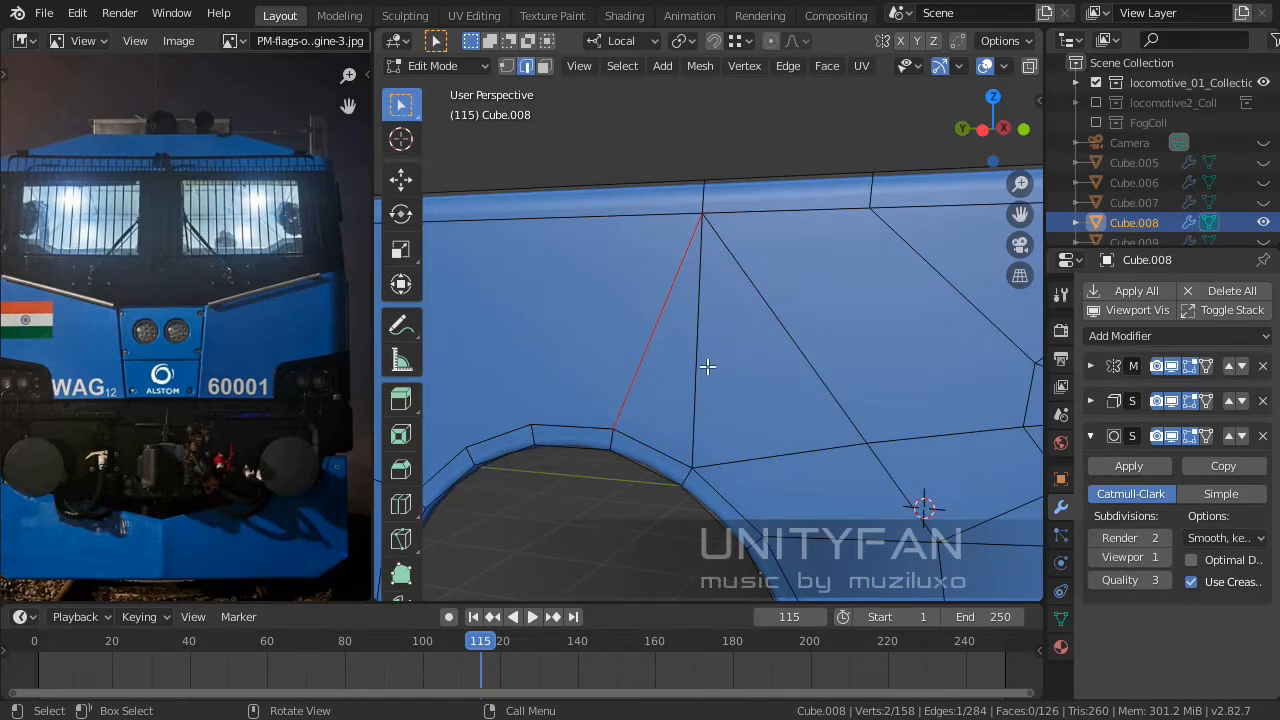
pyautogui.press('x')
pyautogui.click(707, 366)
pyautogui.scroll(-2, 744, 377)
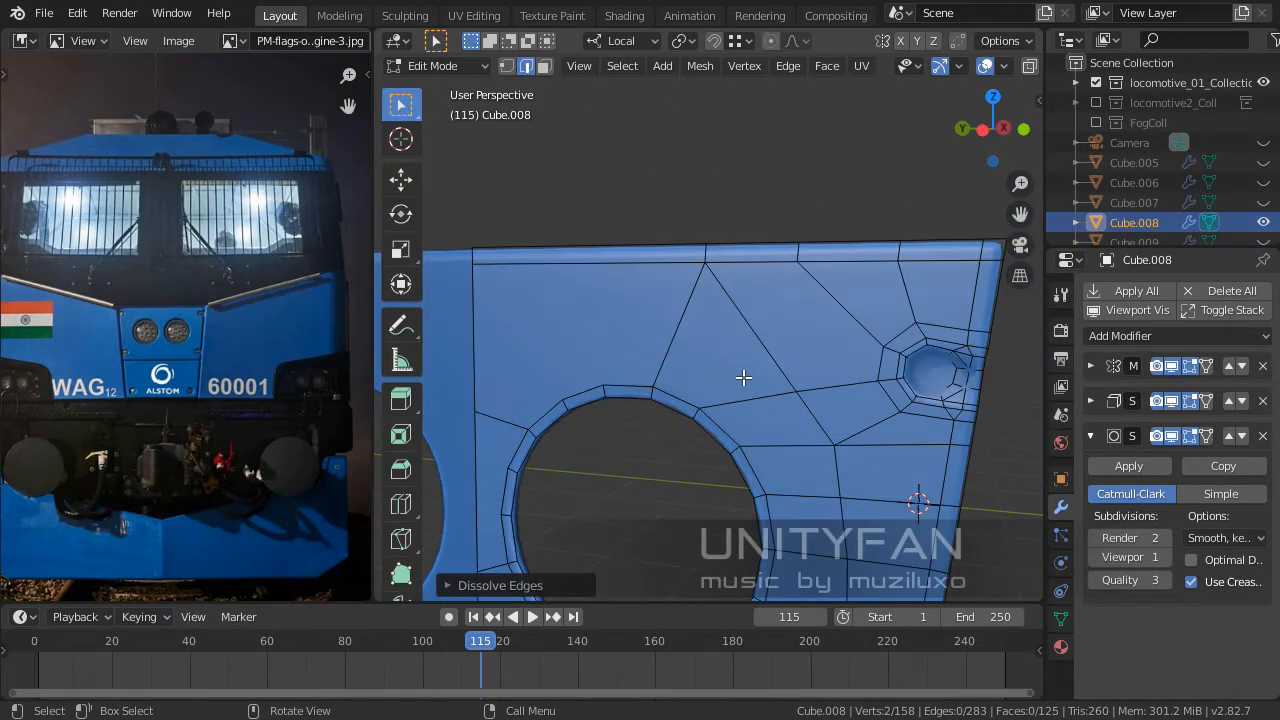
# Connect the headlight hole's upper rim-loop vertex on the centreline side to the inner border-strip corner at the panel's centreline.
pyautogui.moveTo(744, 377); pyautogui.dragTo(788, 344, button='middle')
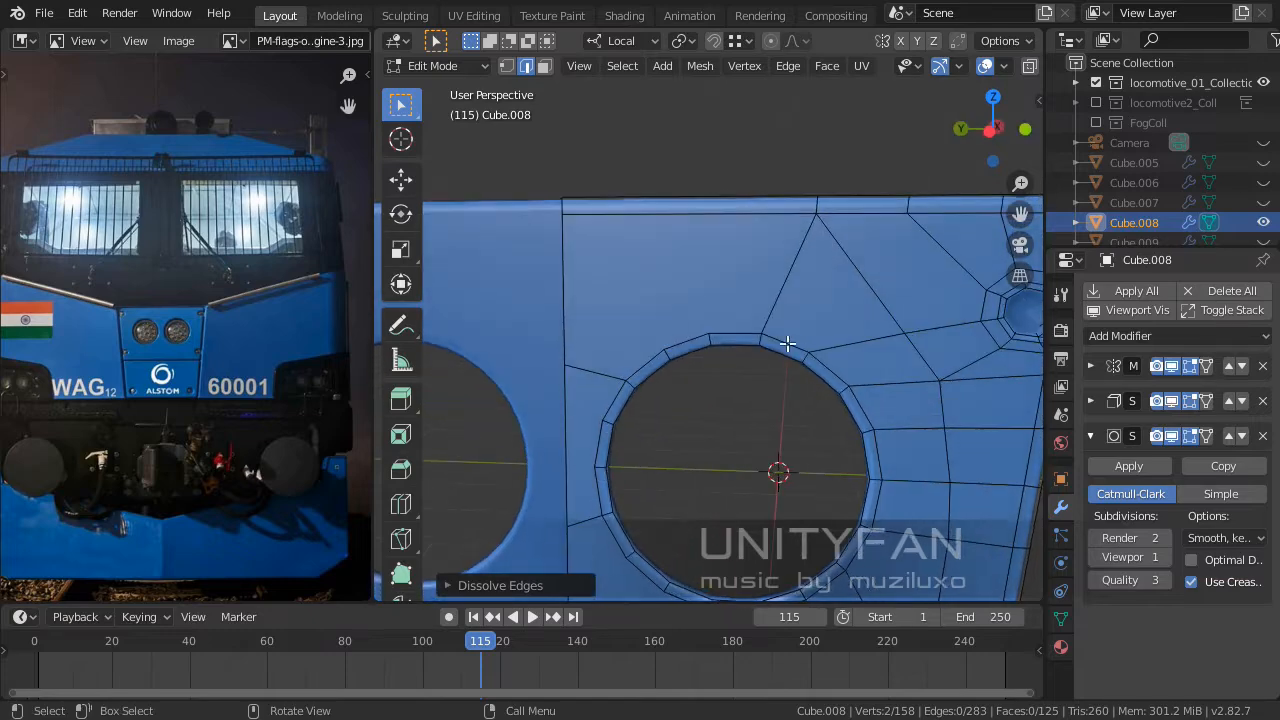
pyautogui.scroll(2, 788, 344)
pyautogui.click(506, 66)
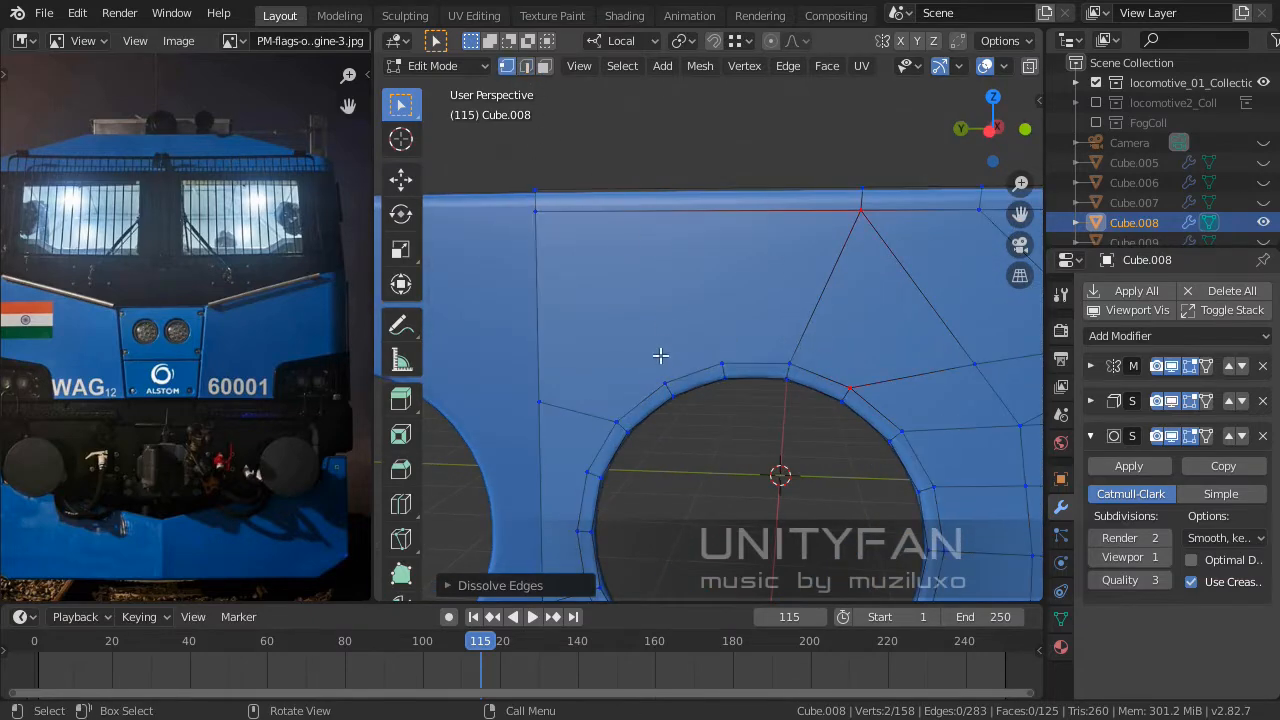
pyautogui.click(663, 378)
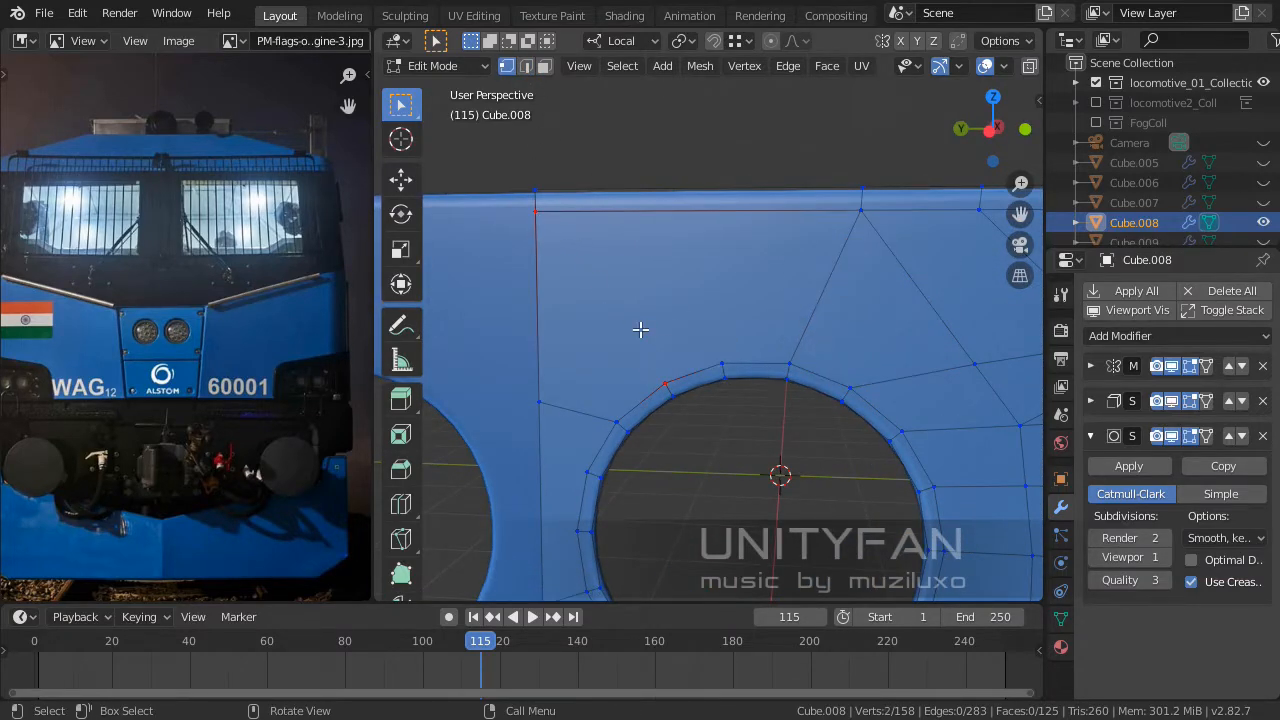
pyautogui.moveTo(707, 333); pyautogui.dragTo(691, 340, button='middle')
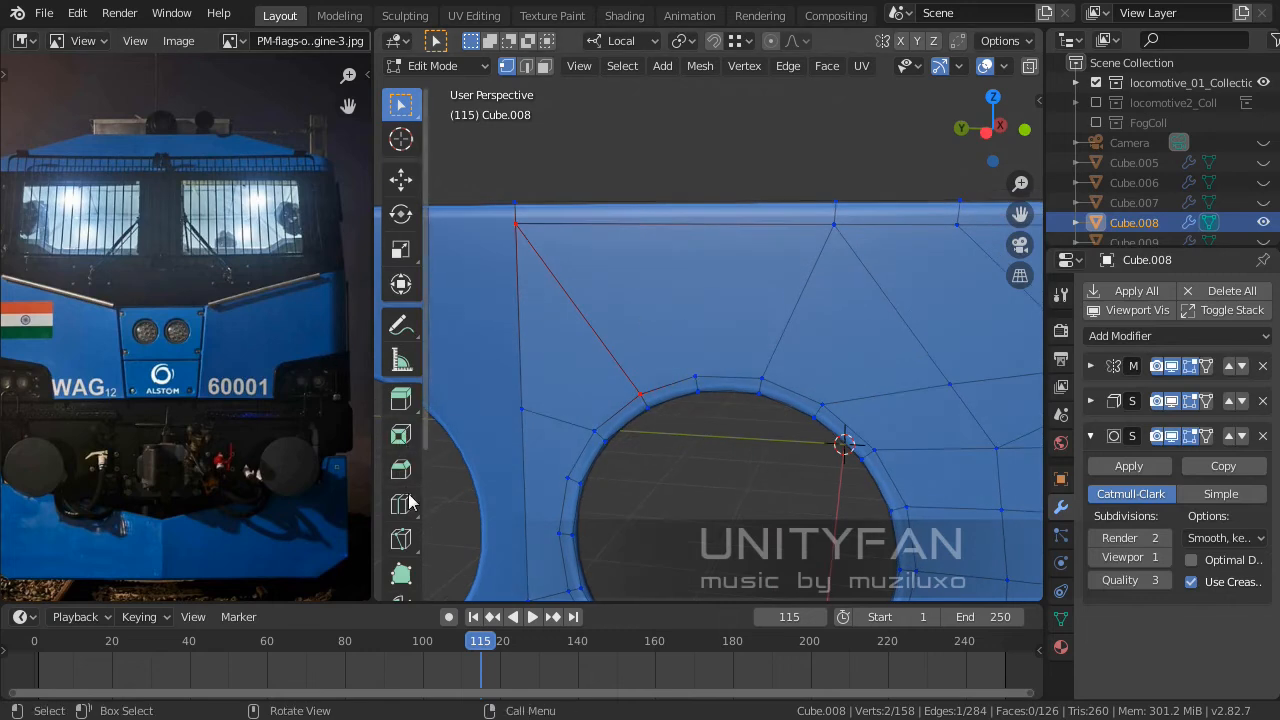
pyautogui.click(401, 504)
pyautogui.click(400, 104)
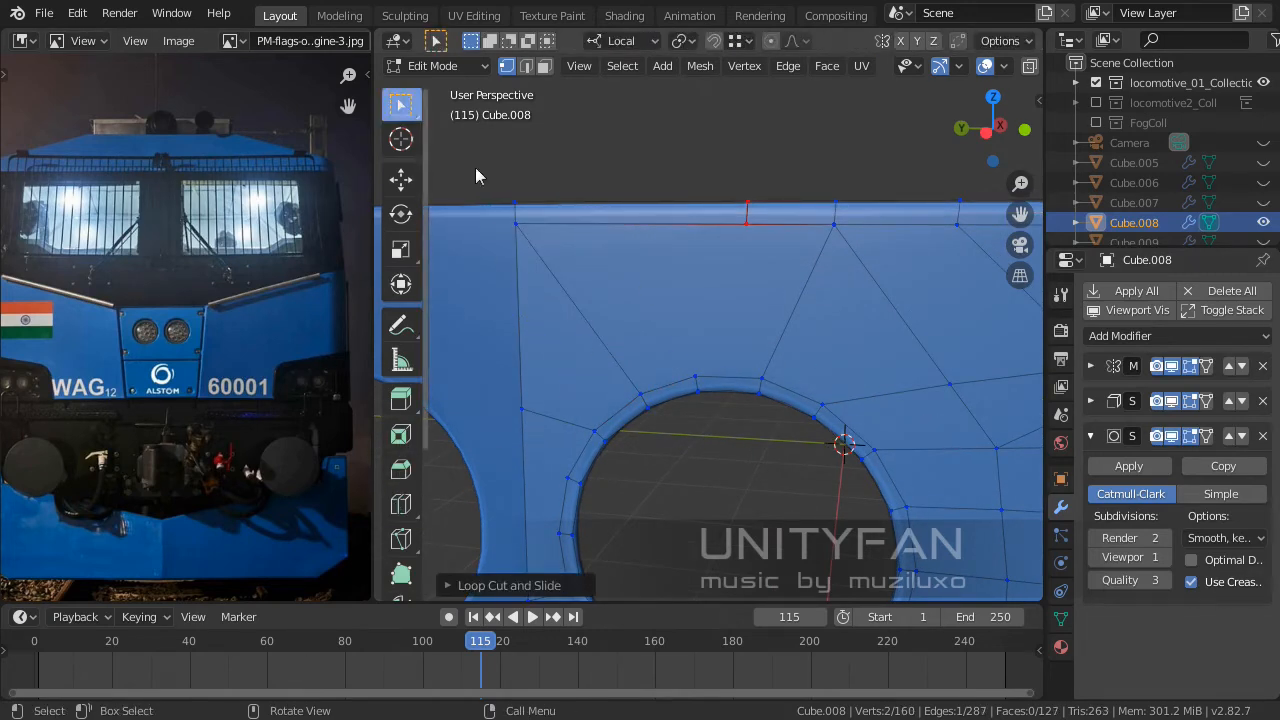
pyautogui.hotkey('ctrl', 'z')
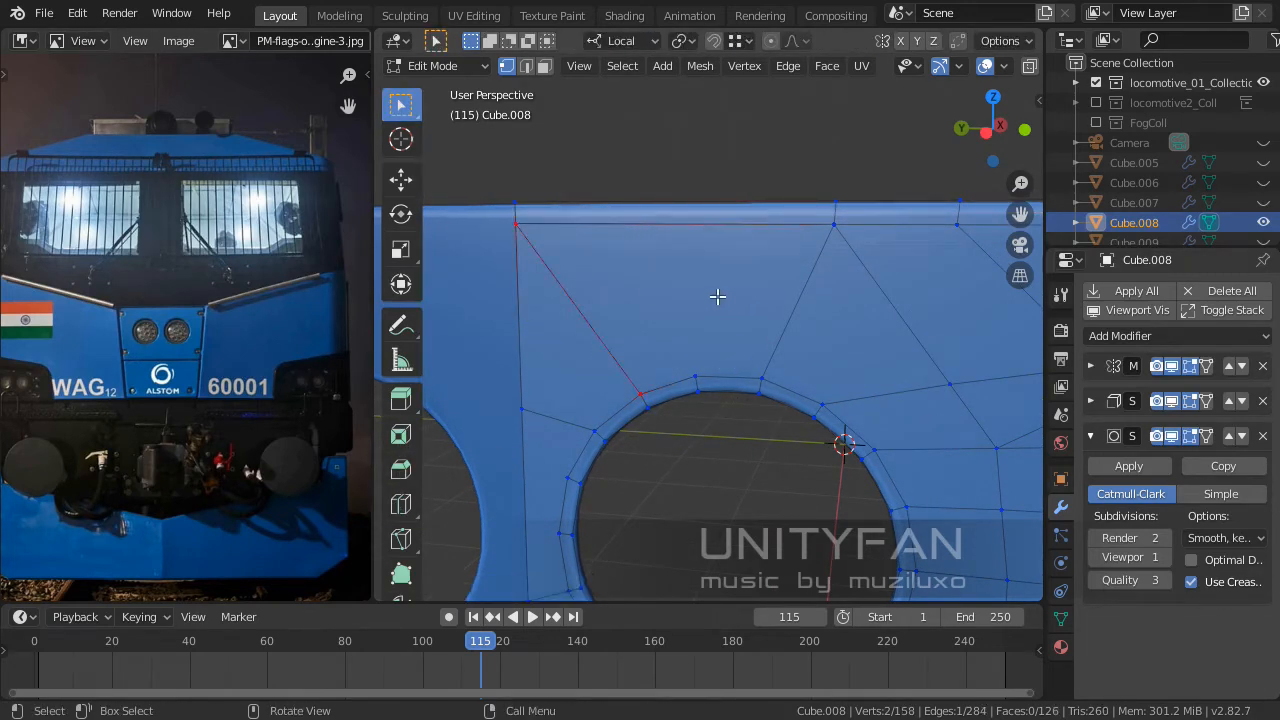
# Add a centred loop cut across the upper border strip above the headlight hole and connect it to the rim loop's topmost middle vertex.
pyautogui.click(400, 504)
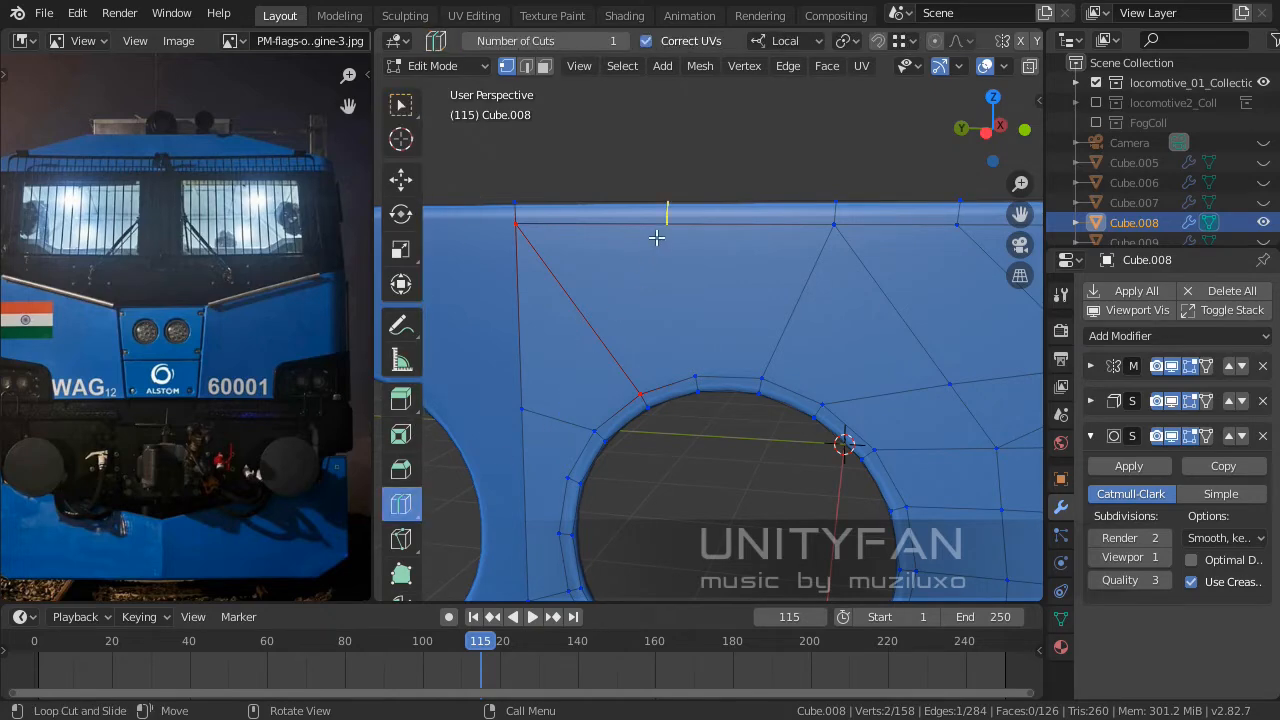
pyautogui.click(665, 214)
pyautogui.click(405, 108)
pyautogui.scroll(3, 669, 320)
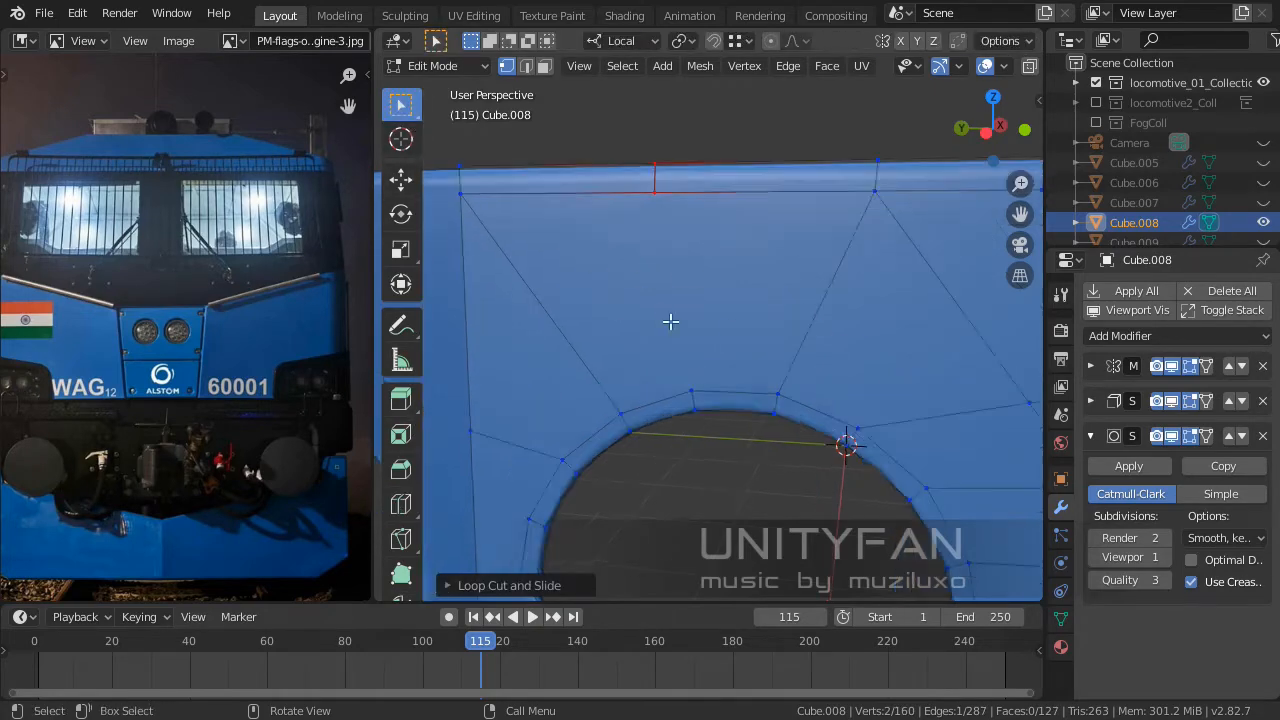
pyautogui.keyDown('shift'); pyautogui.moveTo(703, 369); pyautogui.dragTo(716, 405, button='middle'); pyautogui.keyUp('shift')
pyautogui.click(703, 451)
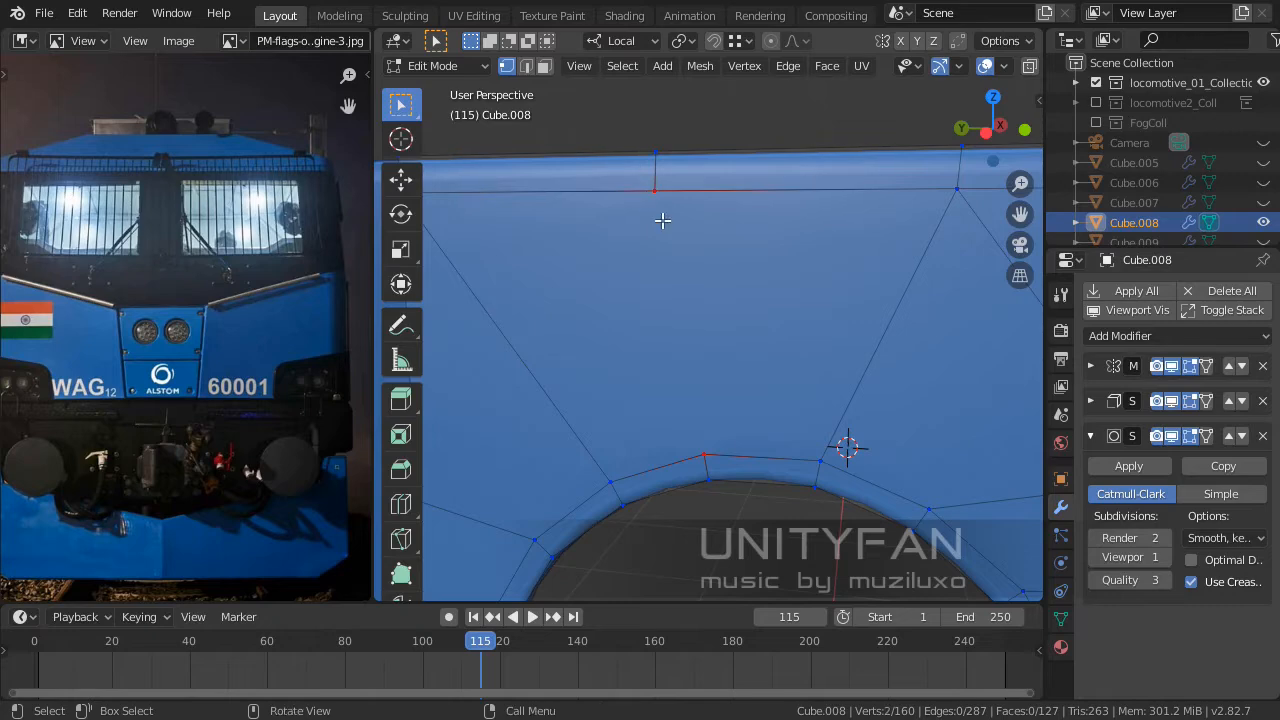
pyautogui.scroll(-4, 662, 220)
pyautogui.moveTo(721, 263); pyautogui.dragTo(681, 286, button='middle')
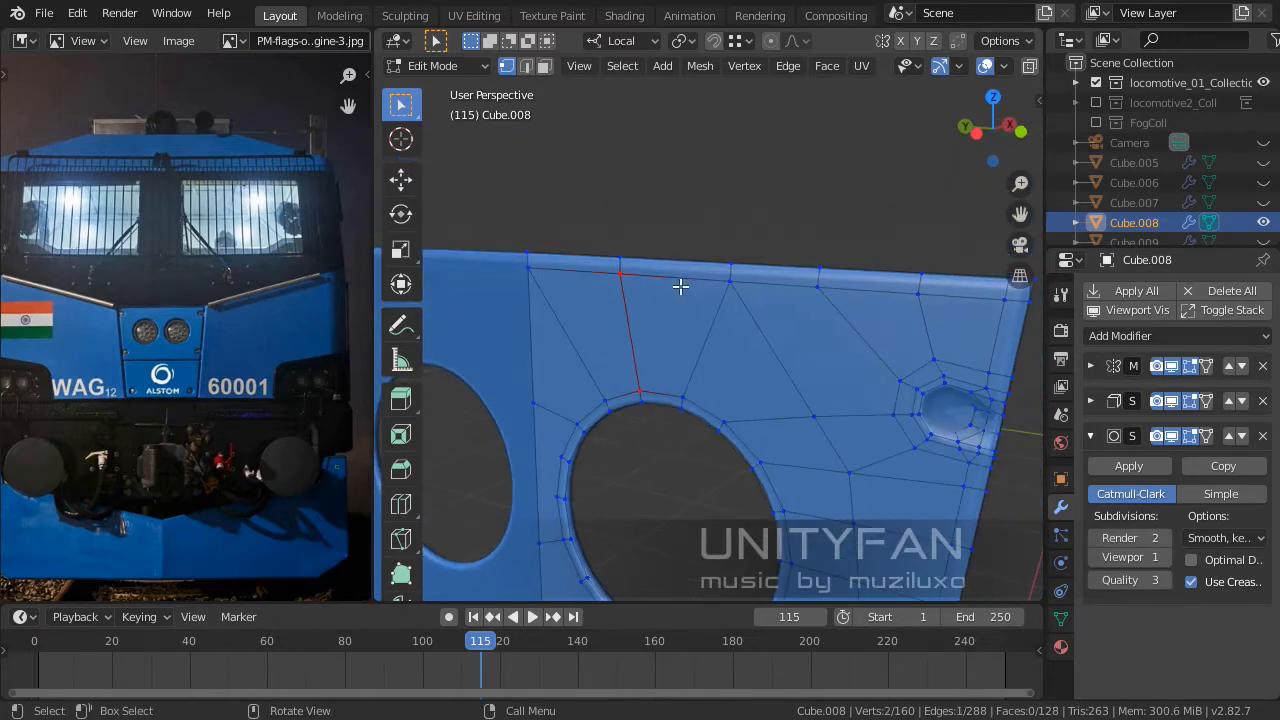
# Knife-cut two roughly horizontal edges from the headlight hole's rim-loop vertices to the panel's centreline edge between the openings.
pyautogui.keyDown('shift'); pyautogui.moveTo(706, 350); pyautogui.dragTo(760, 254, button='middle'); pyautogui.keyUp('shift')
pyautogui.moveTo(666, 327); pyautogui.dragTo(807, 300, button='middle')
pyautogui.scroll(2, 800, 308)
pyautogui.keyDown('shift'); pyautogui.moveTo(783, 348); pyautogui.dragTo(830, 357, button='middle'); pyautogui.keyUp('shift')
pyautogui.press('k')
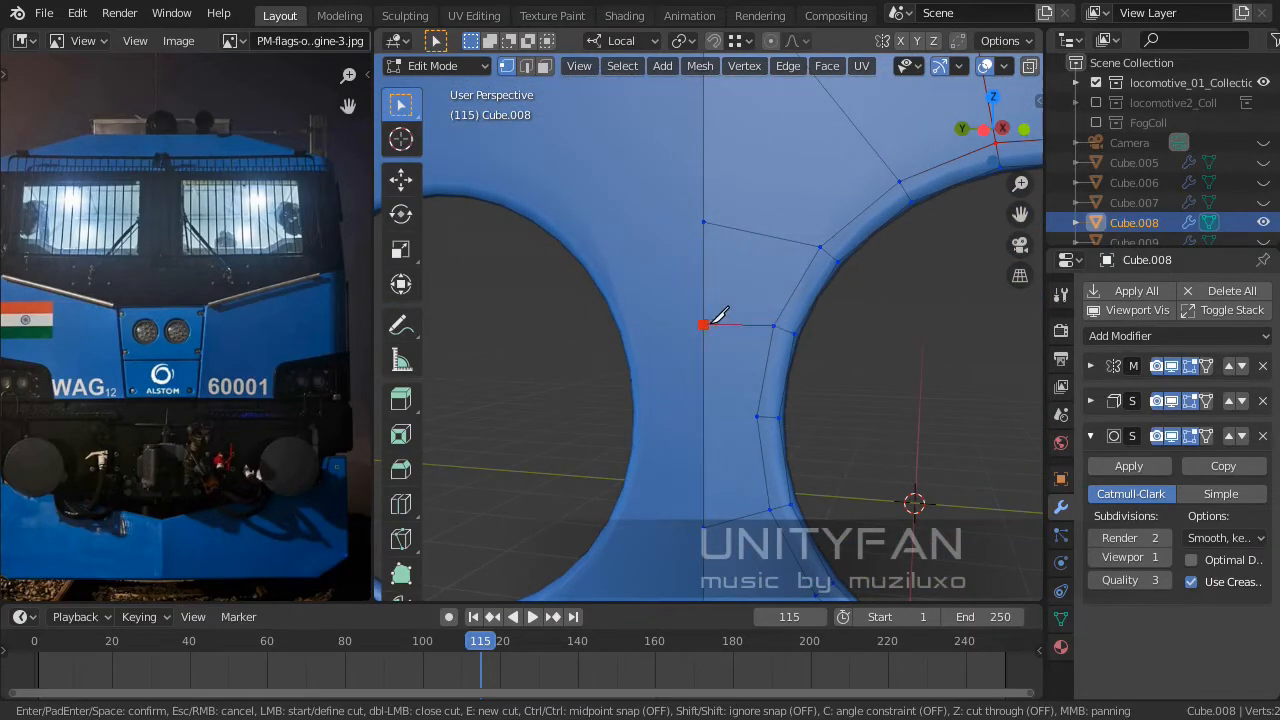
pyautogui.press('Return')
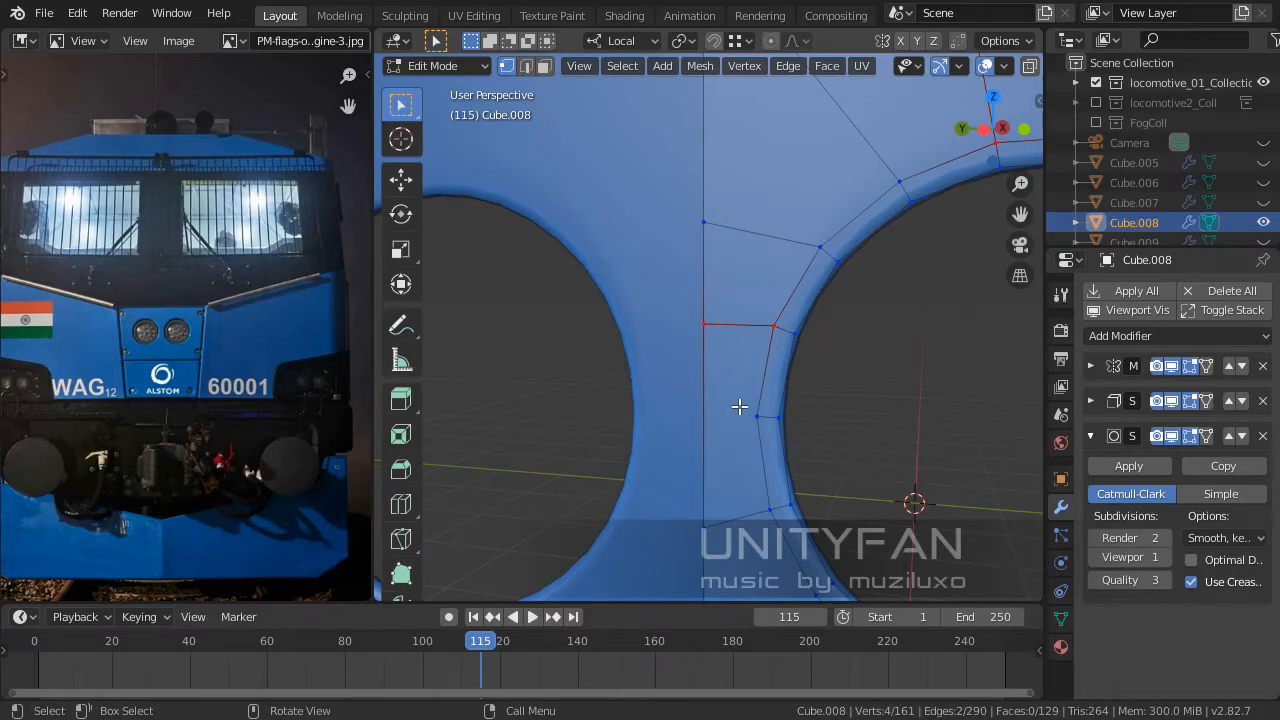
pyautogui.press('k')
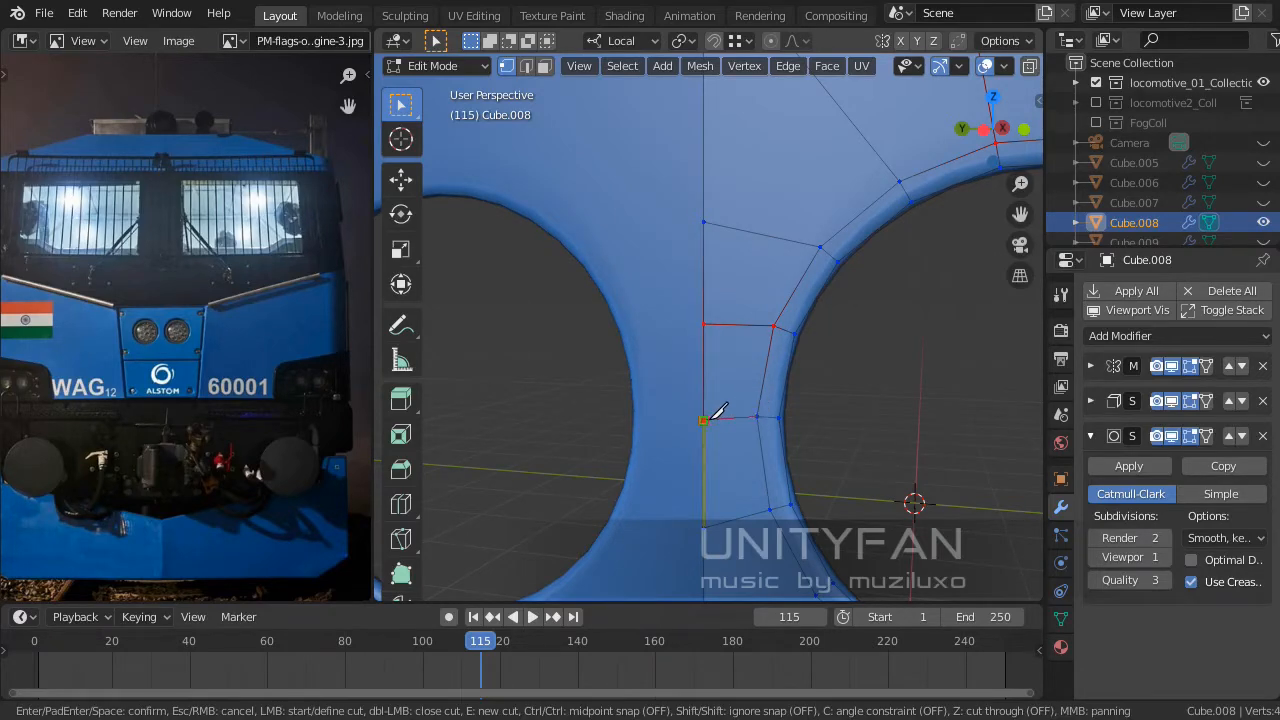
pyautogui.press('Return')
# Knife-cut from the hole's lower rim-loop vertex to the centreline, and connect the neighbouring rim vertex to the existing centreline vertex below.
pyautogui.scroll(-3, 720, 380)
pyautogui.keyDown('shift'); pyautogui.moveTo(737, 320); pyautogui.dragTo(782, 291, button='middle'); pyautogui.keyUp('shift')
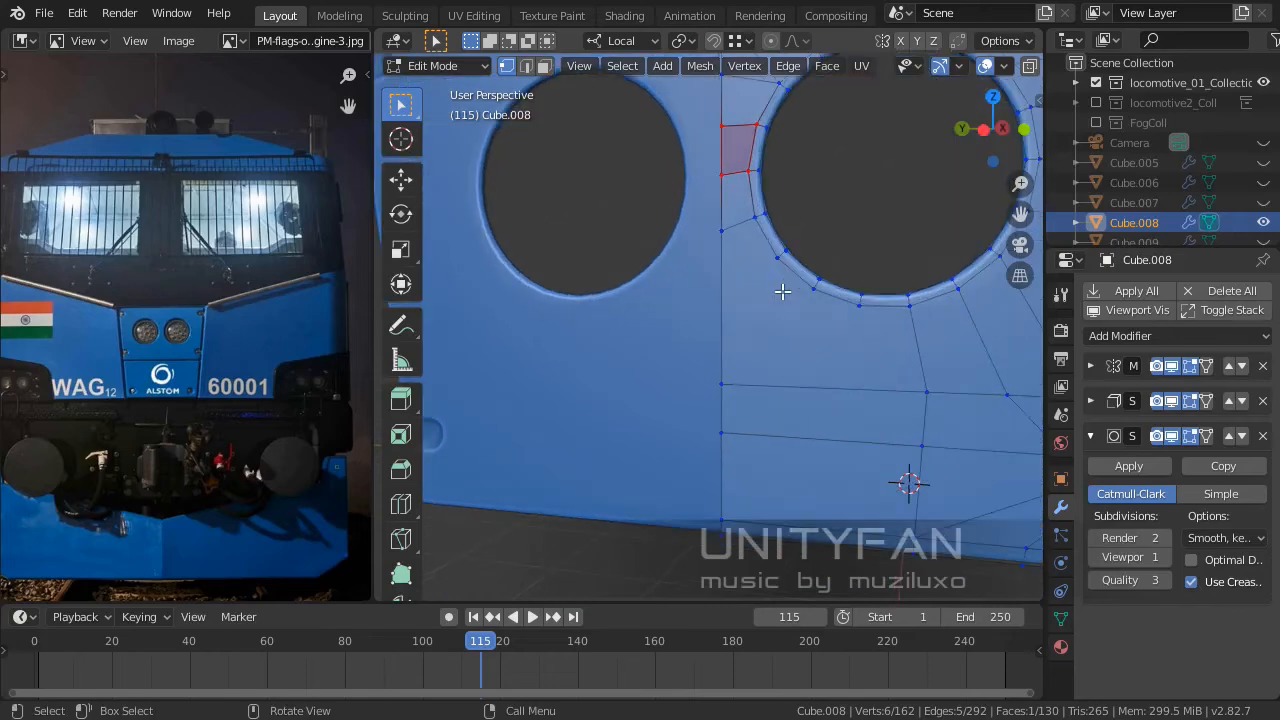
pyautogui.scroll(1, 777, 316)
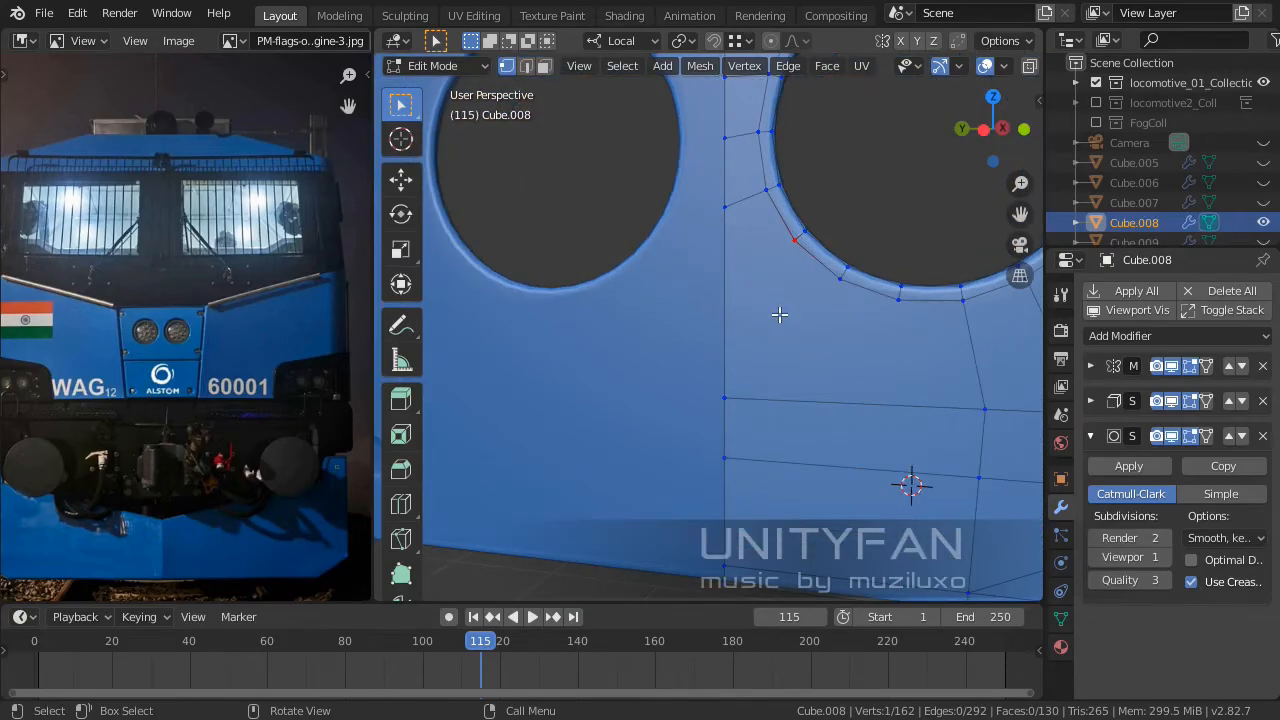
pyautogui.press('k')
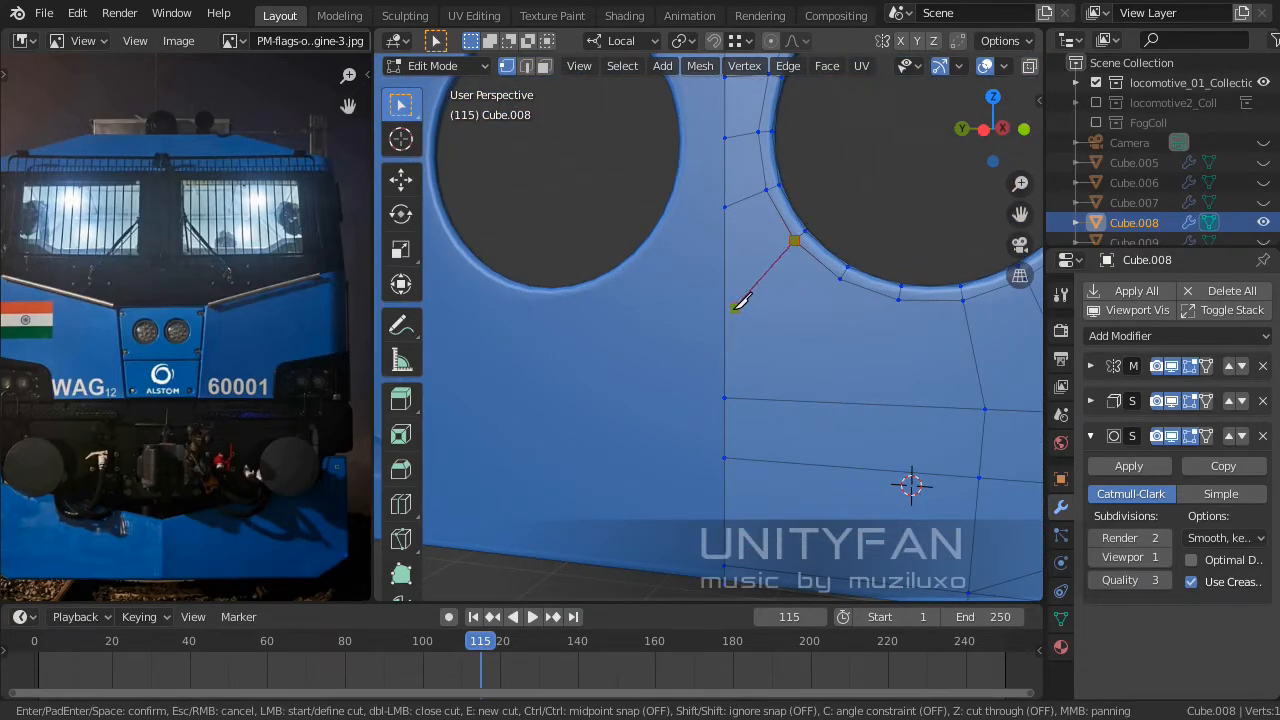
pyautogui.click(726, 312)
pyautogui.press('Return')
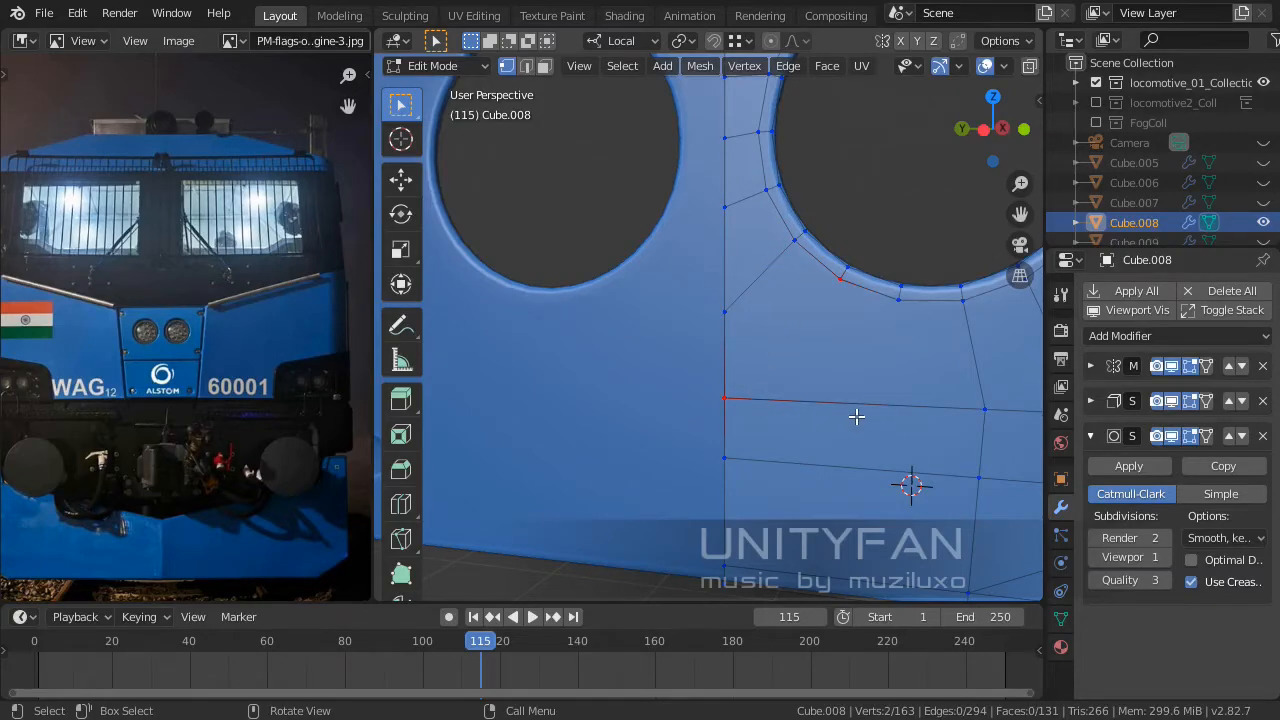
pyautogui.keyDown('shift'); pyautogui.moveTo(883, 417); pyautogui.dragTo(810, 355, button='middle'); pyautogui.keyUp('shift')
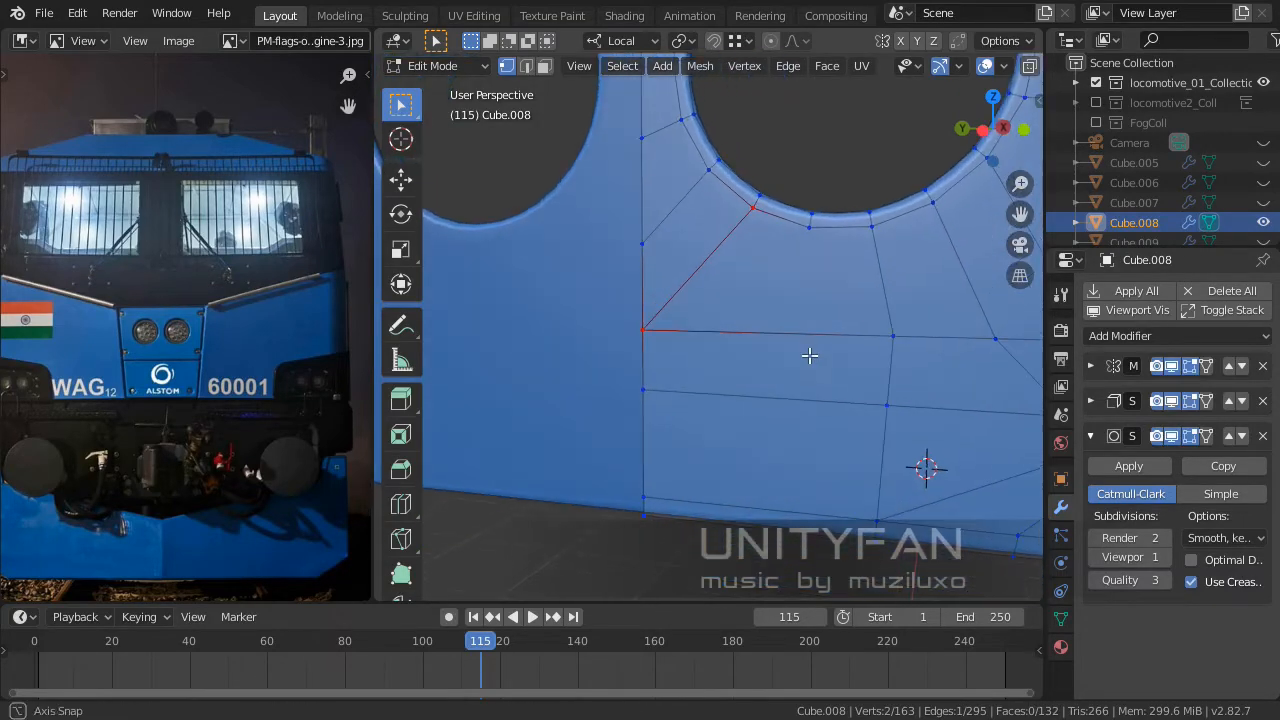
# Add a vertical loop cut midway through the faces below the headlight hole and connect it to the rim-loop vertex above.
pyautogui.click(405, 510)
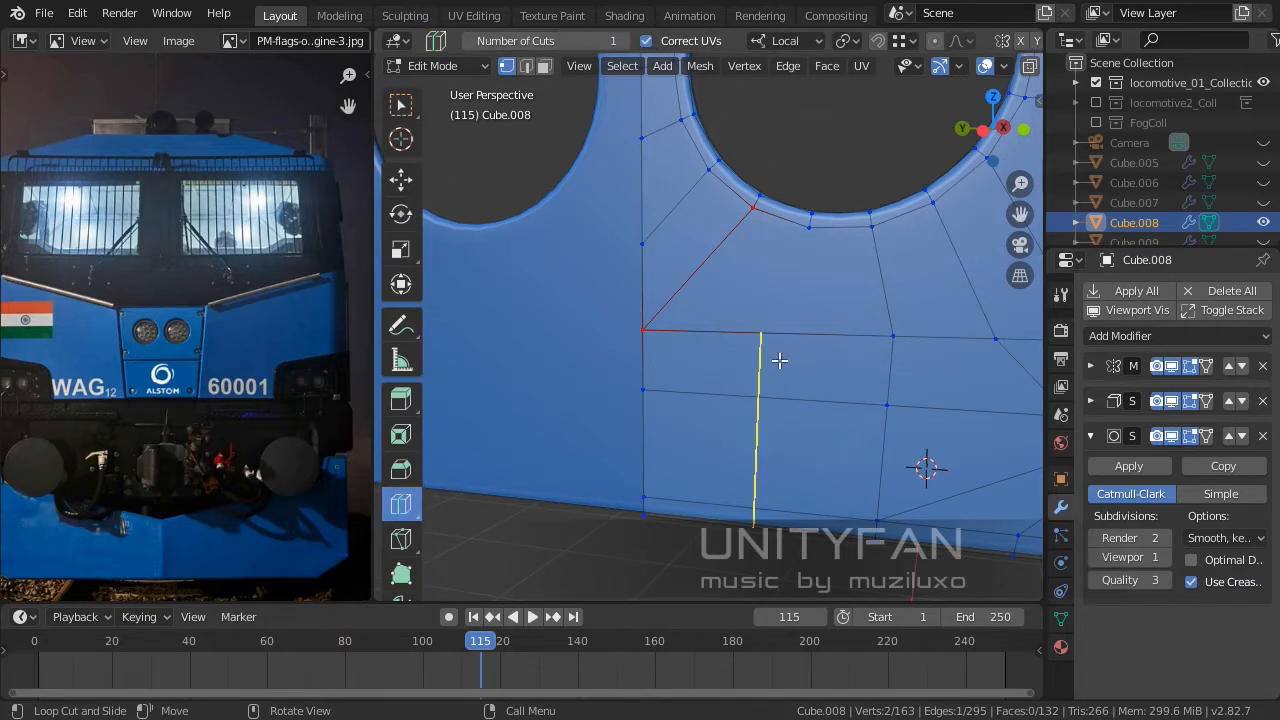
pyautogui.click(779, 360)
pyautogui.click(401, 104)
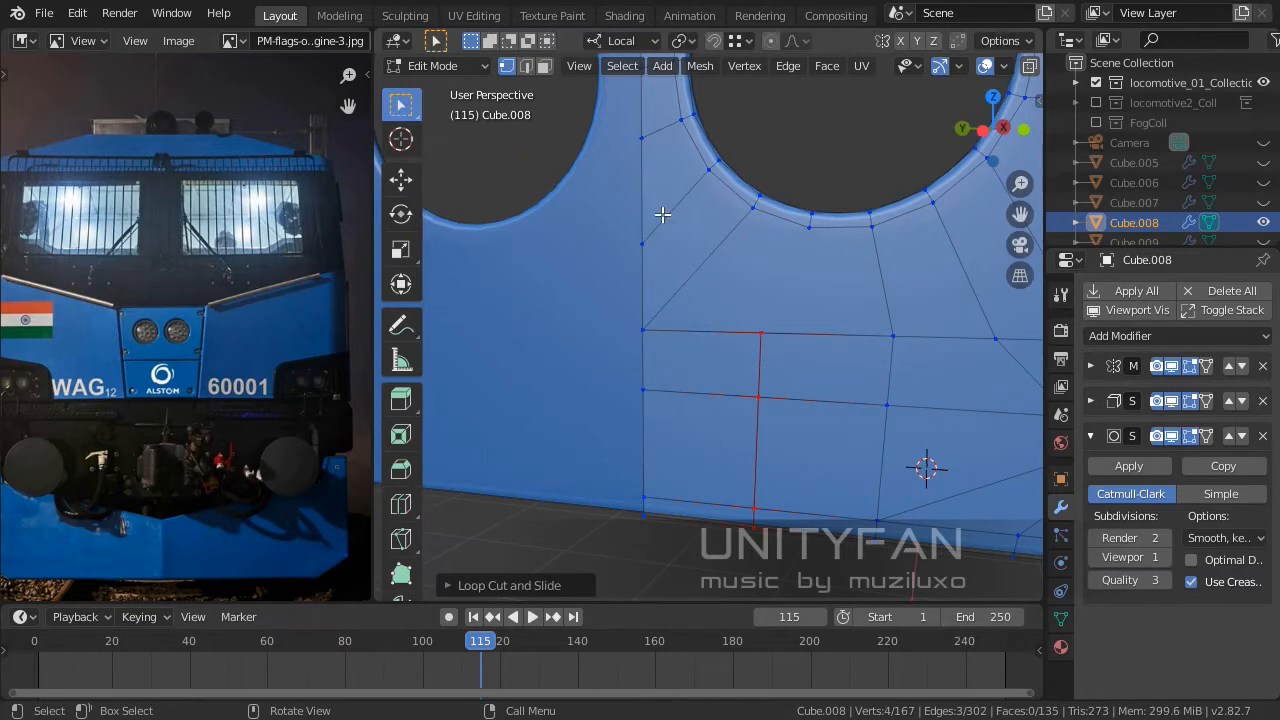
pyautogui.click(801, 231)
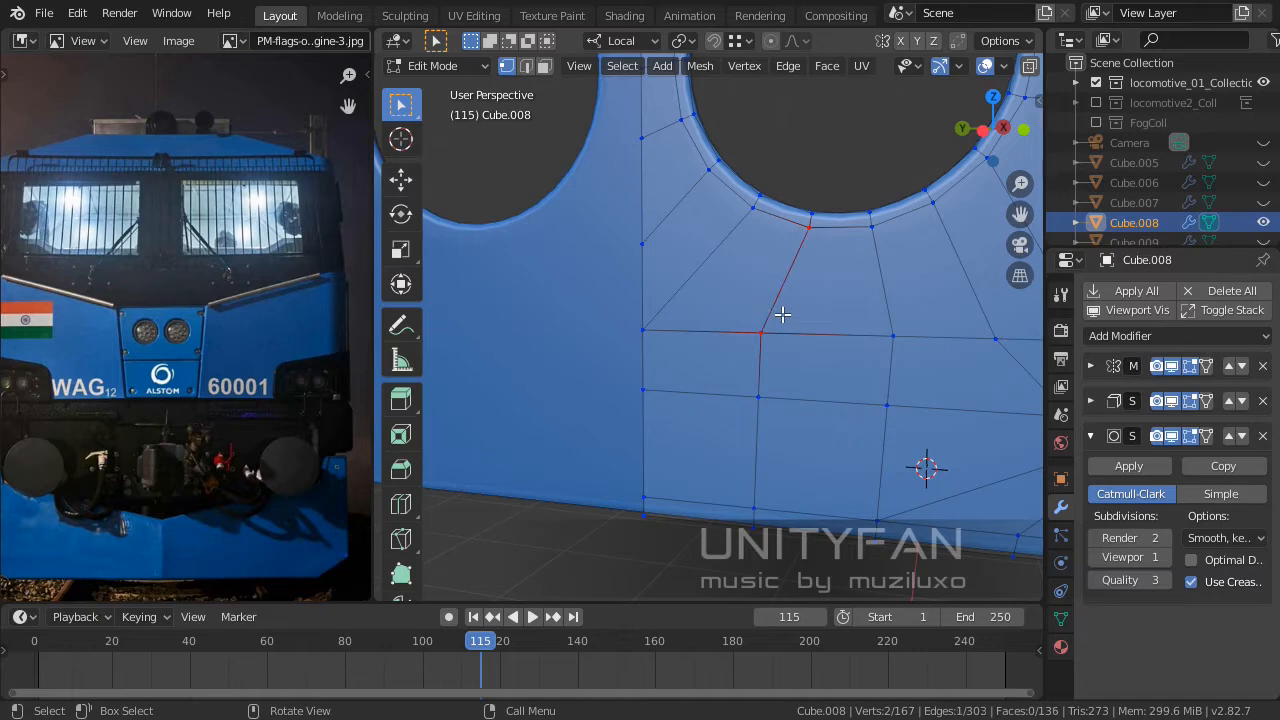
# Return to Object Mode, check the panel's surface, and remove its Subdivision Surface modifier.
pyautogui.scroll(-8, 782, 314)
pyautogui.moveTo(786, 312); pyautogui.dragTo(711, 358, button='middle')
pyautogui.press('Tab')
pyautogui.click(830, 374)
pyautogui.scroll(4, 811, 274)
pyautogui.click(1174, 436)
pyautogui.click(1262, 436)
# Unhide all the locomotive's hidden objects and select the mirrored headlight cylinder on the front panel.
pyautogui.scroll(2, 830, 376)
pyautogui.hotkey('alt', 'h')
pyautogui.scroll(-7, 808, 366)
pyautogui.click(933, 416)
pyautogui.scroll(5, 711, 358)
pyautogui.click(704, 285)
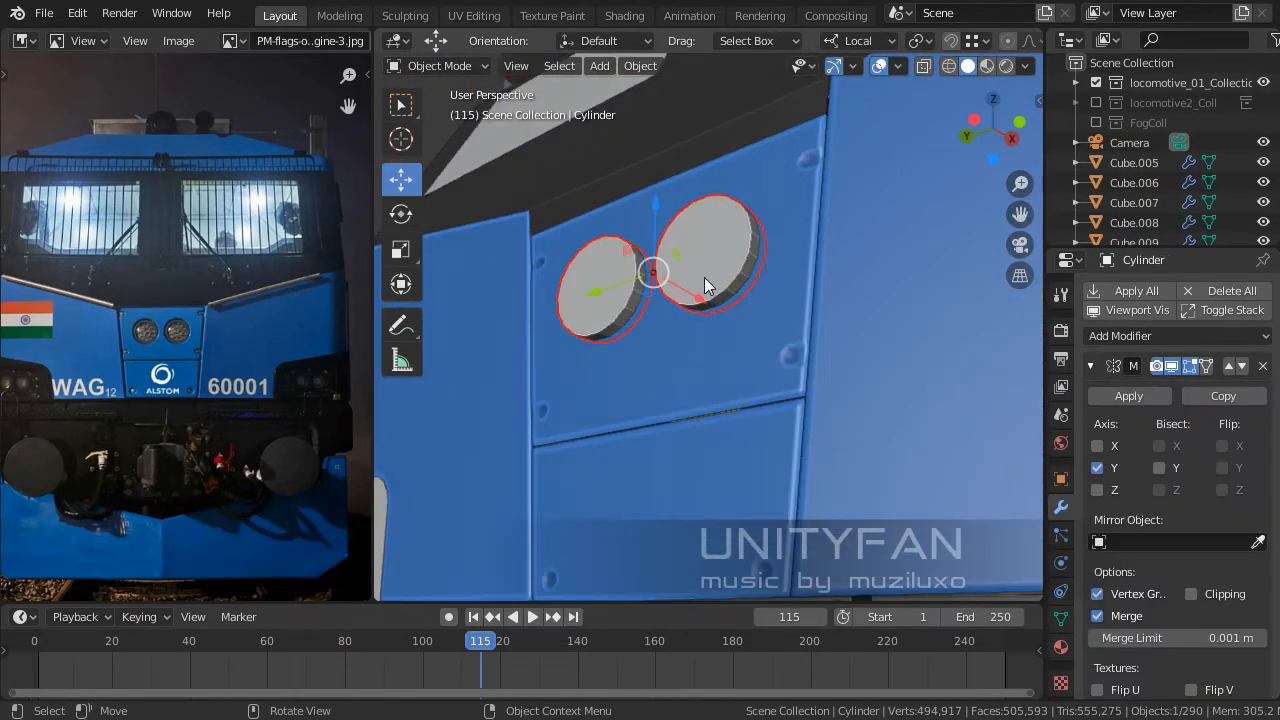
# Enlarge the reference photo's viewing area and compare its headlights and bolts with the modelled front panel.
pyautogui.scroll(5, 195, 296)
pyautogui.moveTo(199, 316); pyautogui.dragTo(287, 349, button='middle')
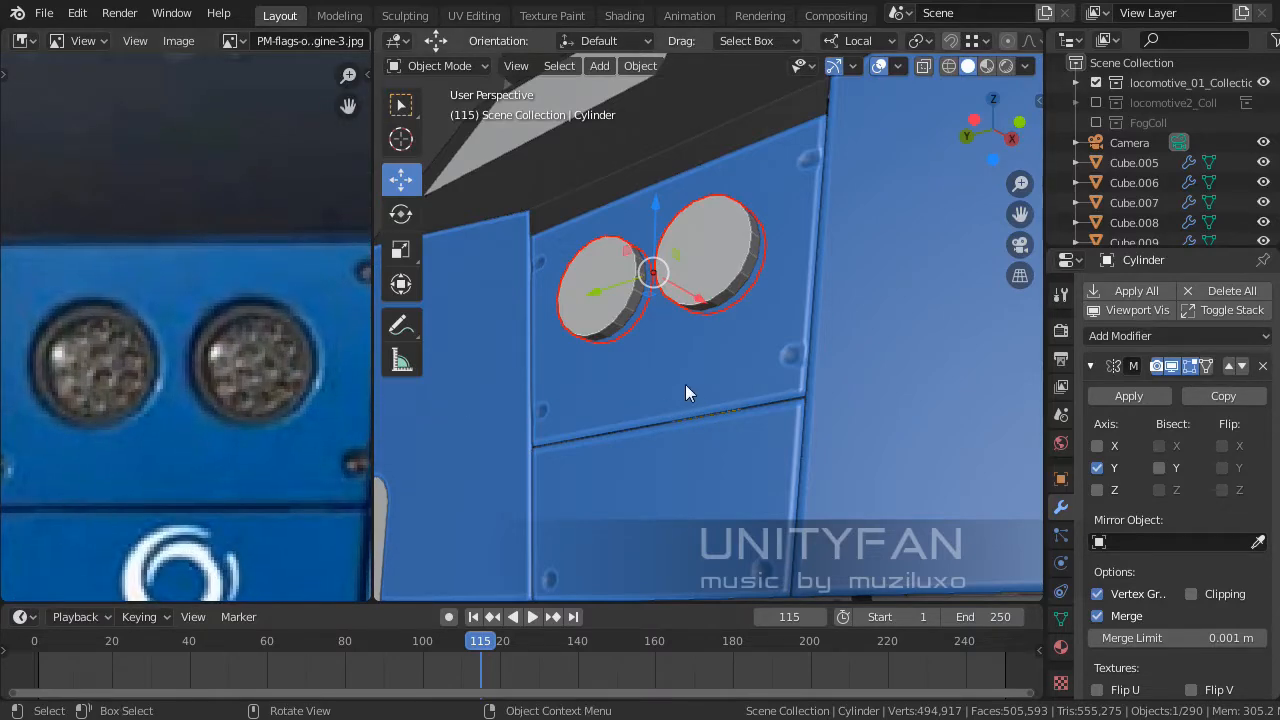
pyautogui.scroll(-1, 240, 375)
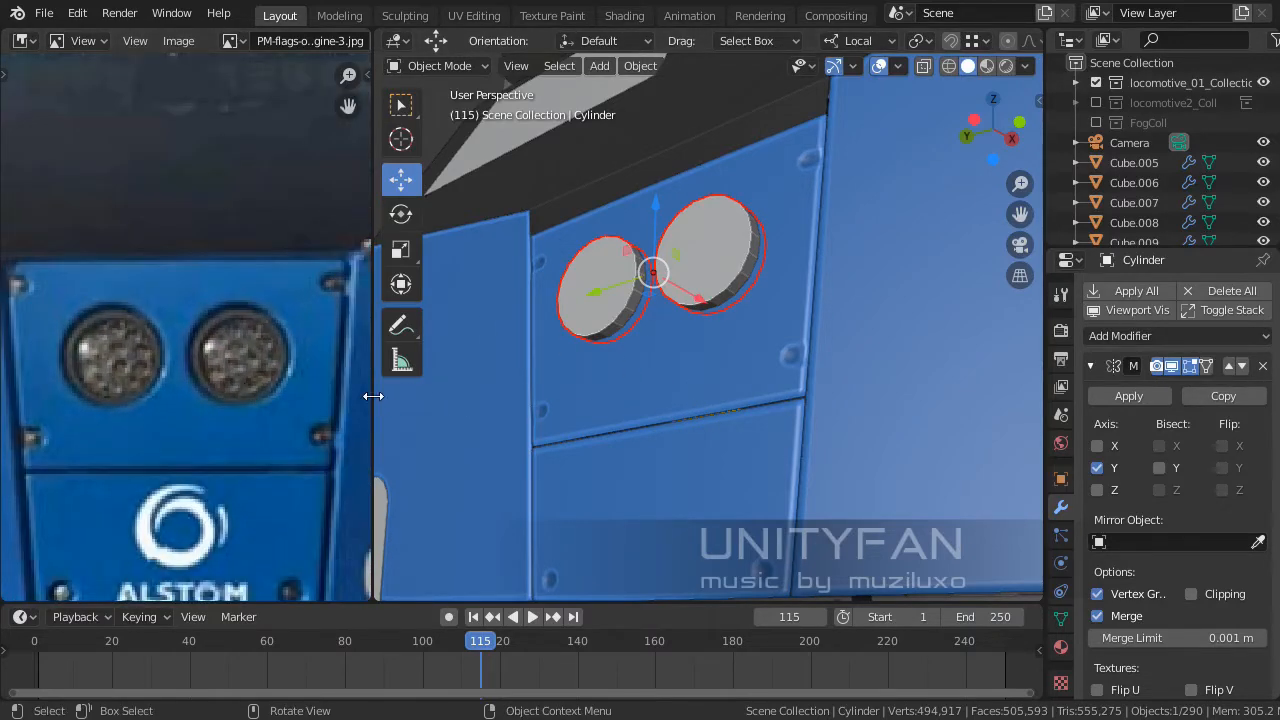
pyautogui.moveTo(373, 396); pyautogui.dragTo(440, 392)
pyautogui.moveTo(766, 334); pyautogui.dragTo(720, 402, button='middle')
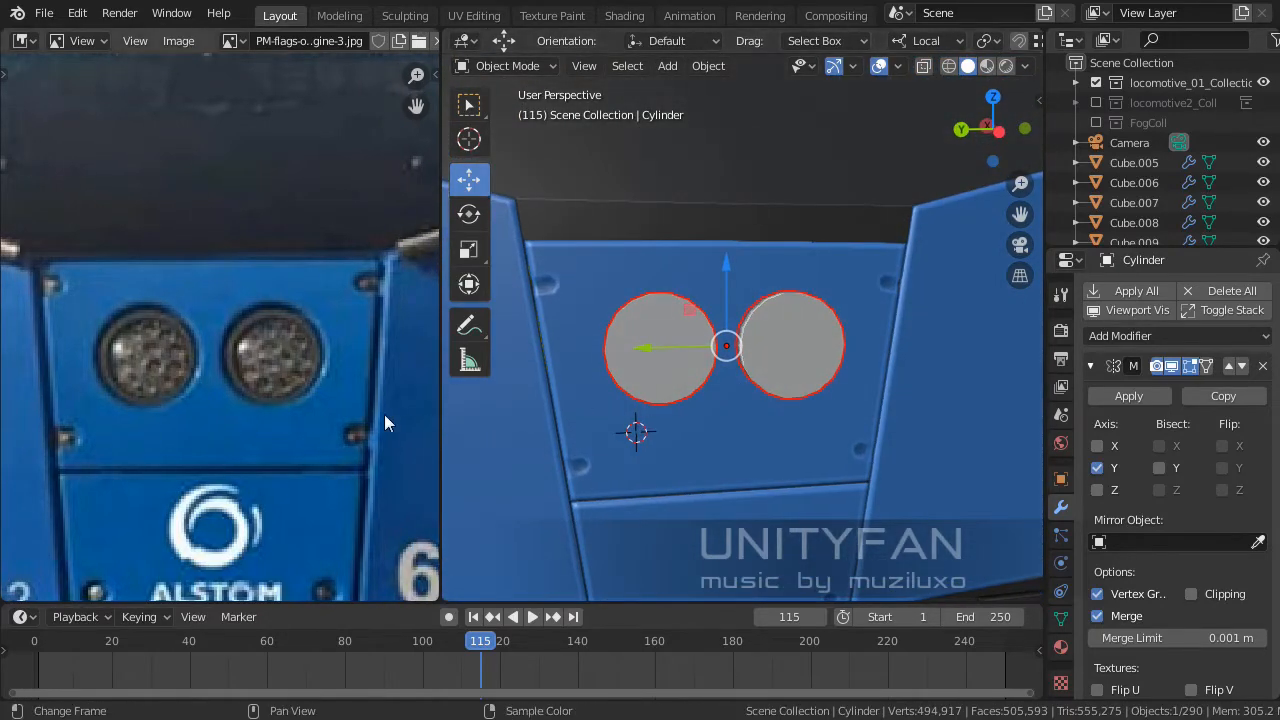
pyautogui.moveTo(323, 390); pyautogui.dragTo(287, 329, button='middle')
pyautogui.moveTo(587, 370); pyautogui.dragTo(801, 342, button='middle')
pyautogui.scroll(1, 846, 364)
pyautogui.keyDown('shift'); pyautogui.moveTo(806, 424); pyautogui.dragTo(817, 293, button='middle'); pyautogui.keyUp('shift')
# Select the lower front panel and study its corner bolts in the reference photo.
pyautogui.click(786, 366)
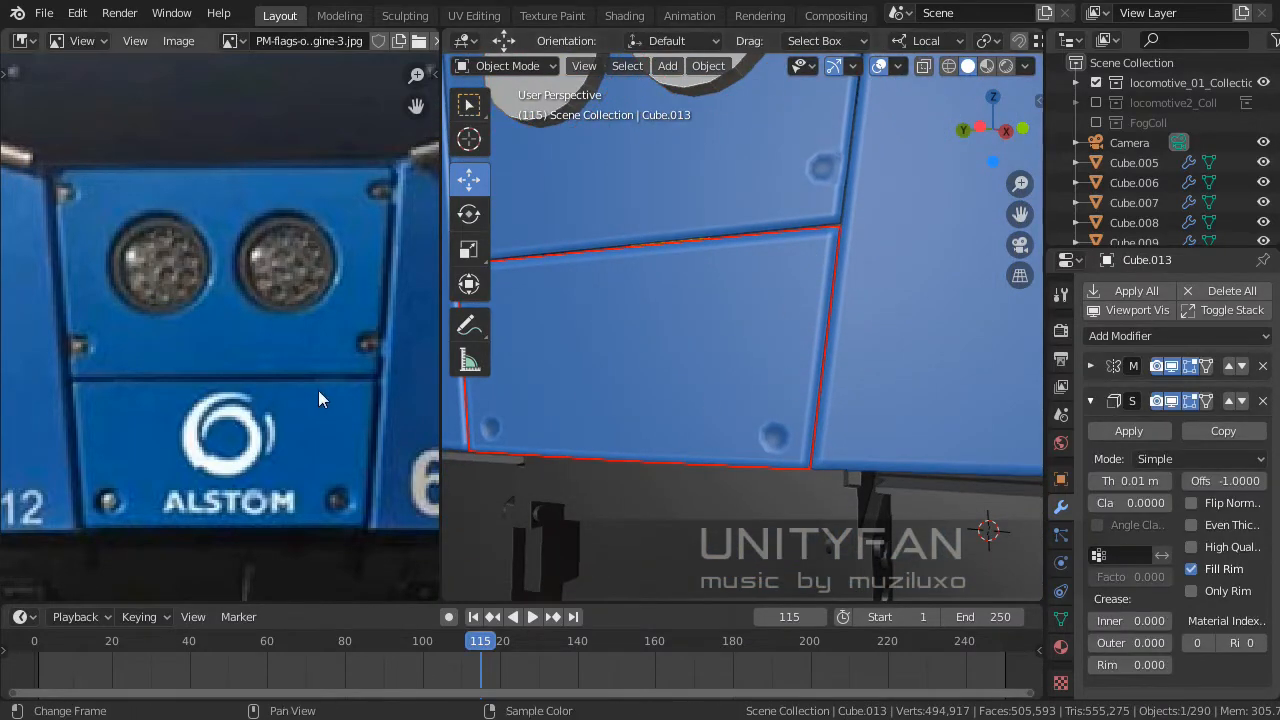
pyautogui.scroll(3, 132, 517)
pyautogui.moveTo(138, 517); pyautogui.dragTo(254, 289, button='middle')
pyautogui.scroll(-1, 250, 292)
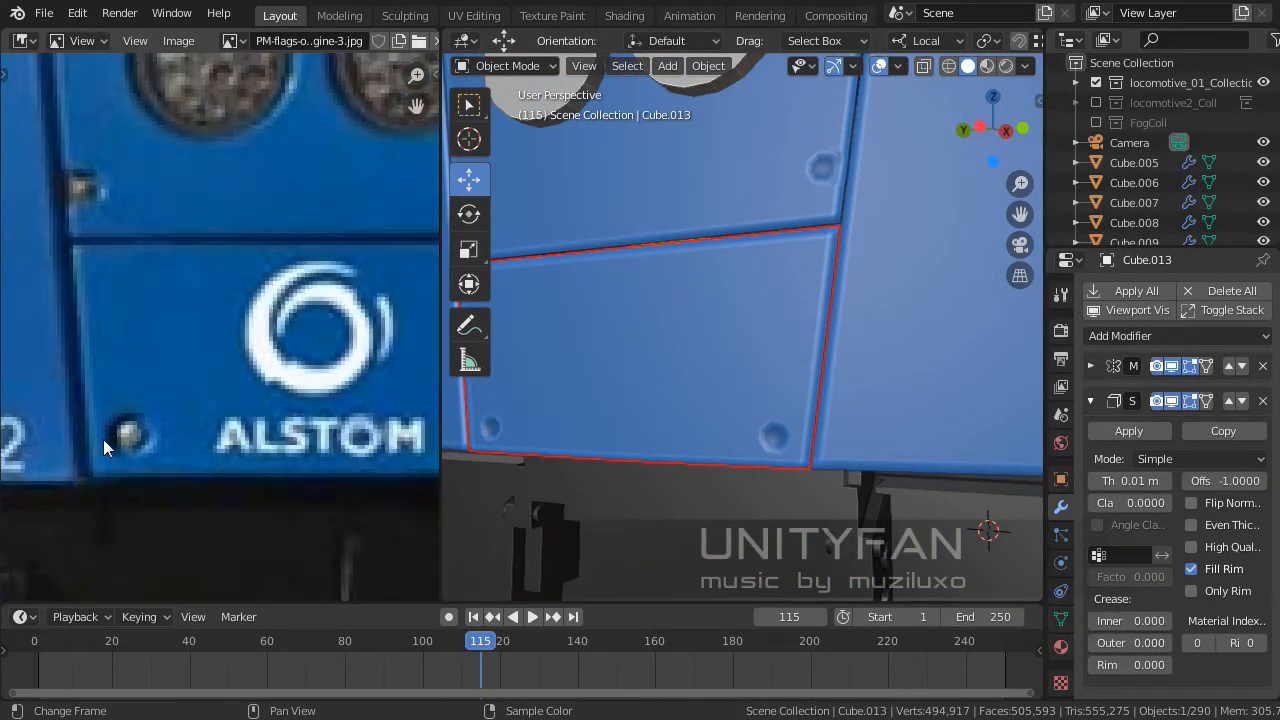
pyautogui.scroll(-2, 130, 440)
pyautogui.scroll(2, 150, 430)
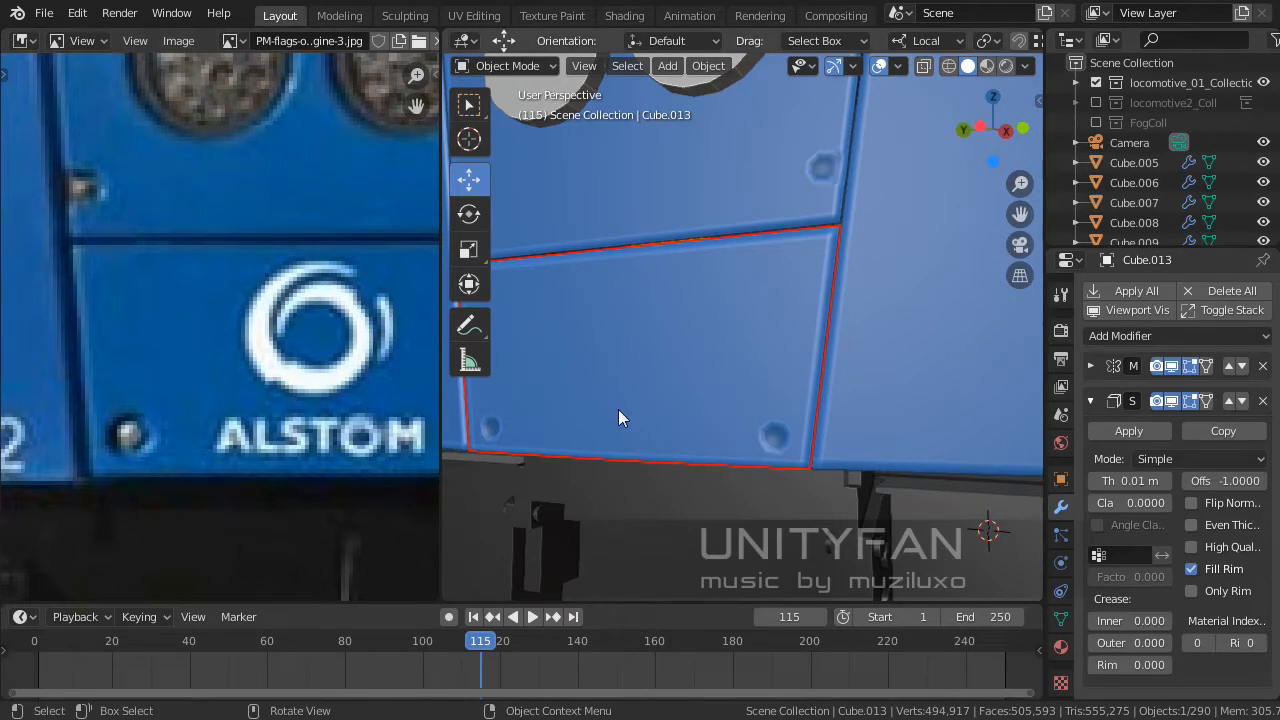
pyautogui.scroll(-3, 363, 360)
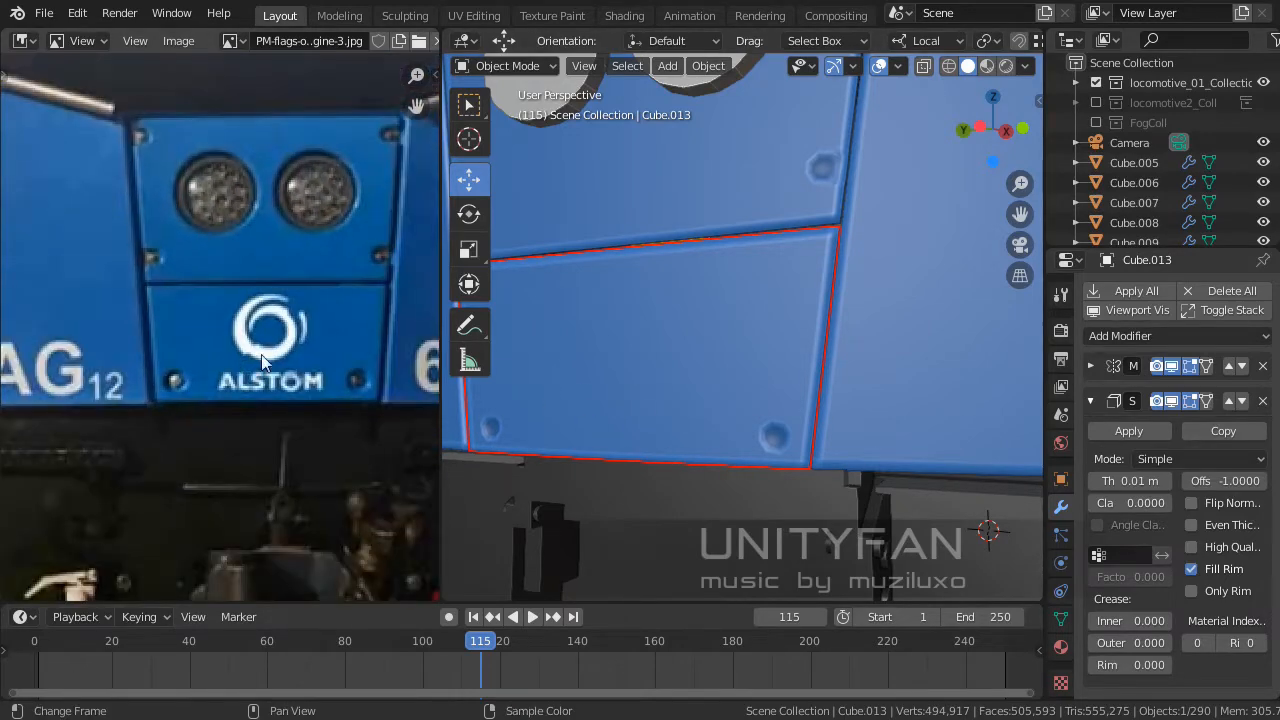
pyautogui.scroll(4, 798, 430)
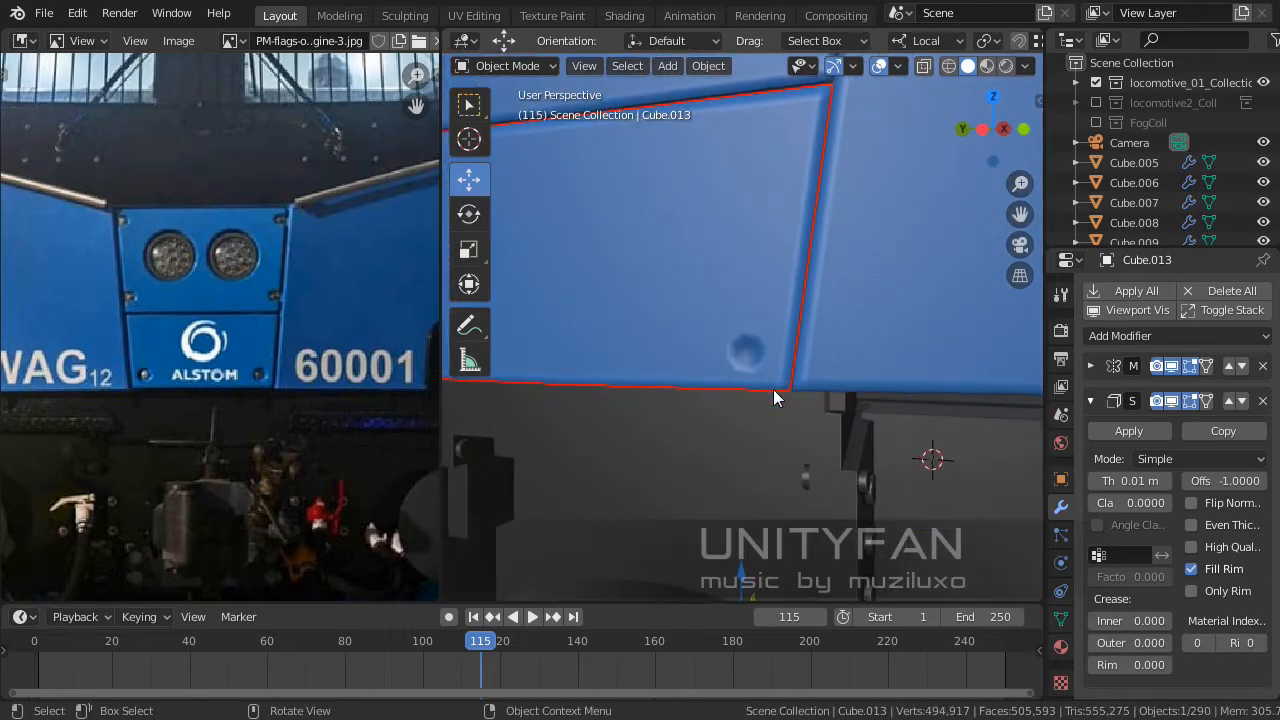
# Duplicate the inner face of the lower panel's bolt recess and move the copy outward about 0.006 m along local X.
pyautogui.press('Tab')
pyautogui.scroll(1, 752, 383)
pyautogui.scroll(2, 752, 375)
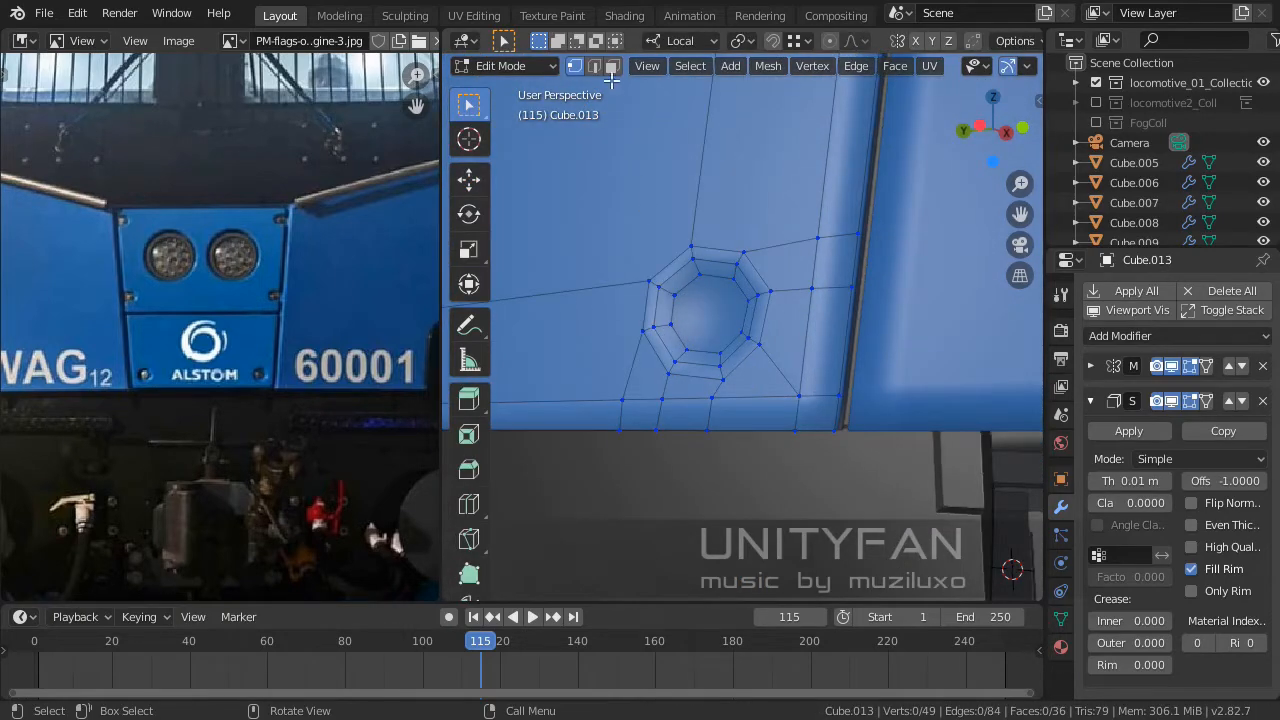
pyautogui.click(717, 320)
pyautogui.moveTo(717, 320); pyautogui.dragTo(598, 289, button='middle')
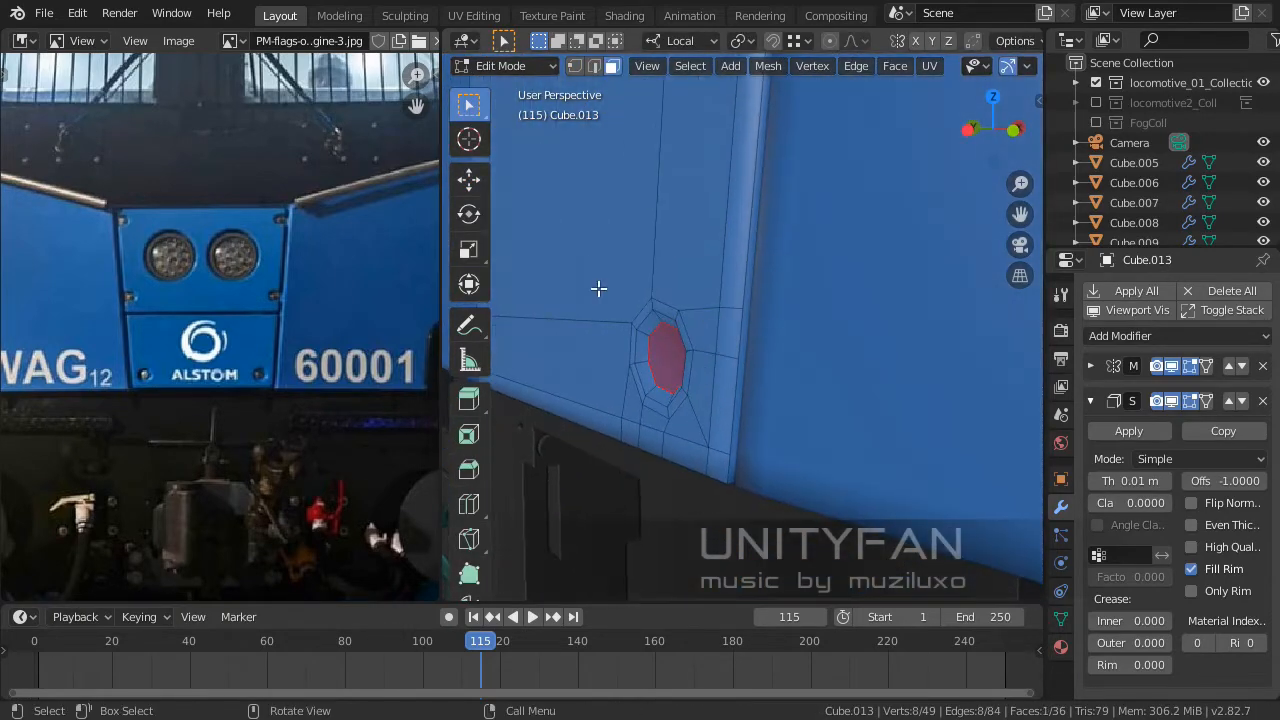
pyautogui.click(472, 181)
pyautogui.moveTo(745, 340); pyautogui.dragTo(810, 371, button='middle')
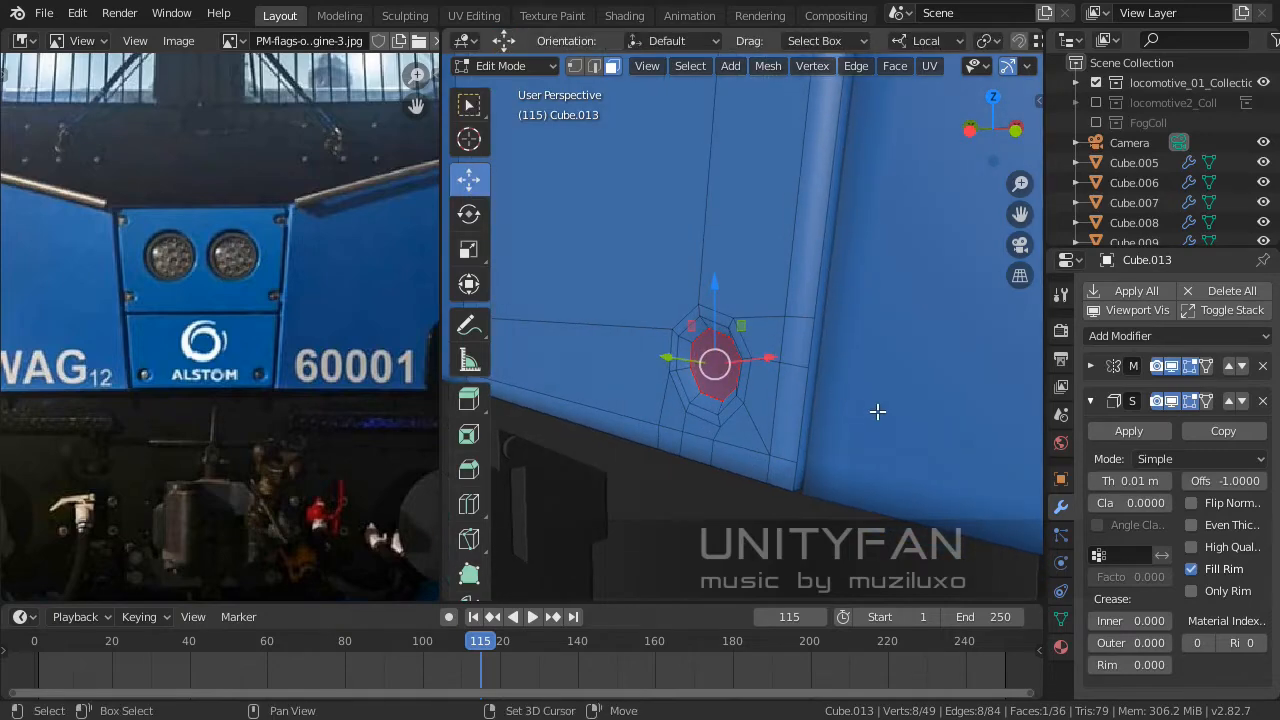
pyautogui.hotkey('shift', 'd')
pyautogui.press('Escape')
pyautogui.press('g')
pyautogui.press('x')
pyautogui.press('x')
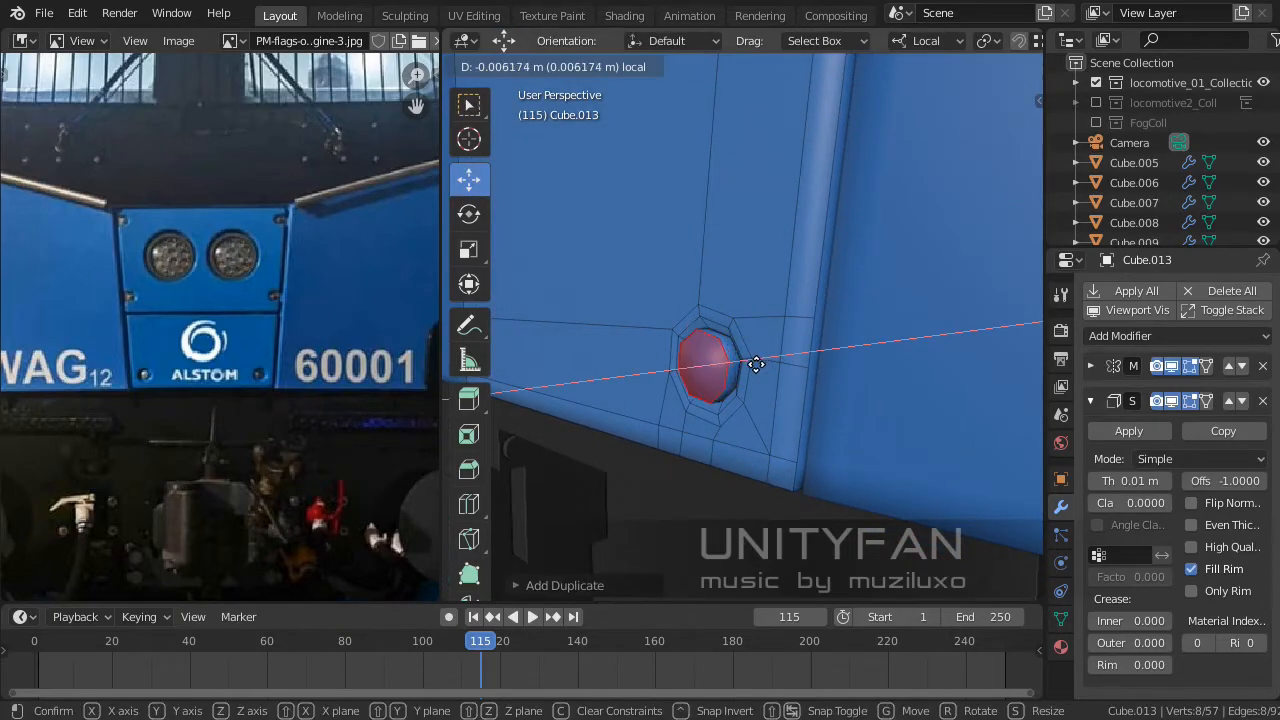
pyautogui.click(756, 364)
pyautogui.moveTo(763, 371); pyautogui.dragTo(792, 423, button='middle')
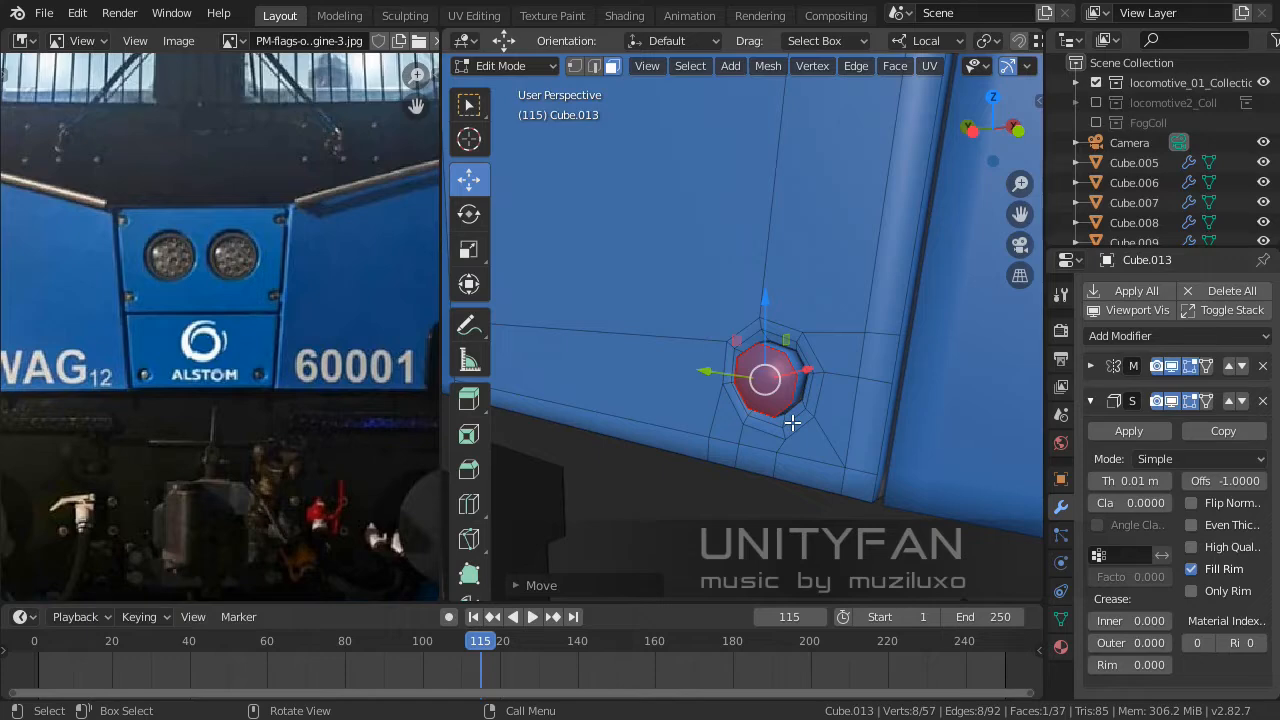
# Separate the duplicated recess face into its own object and return to Object Mode.
pyautogui.press('p')
pyautogui.click(792, 422)
pyautogui.press('Tab')
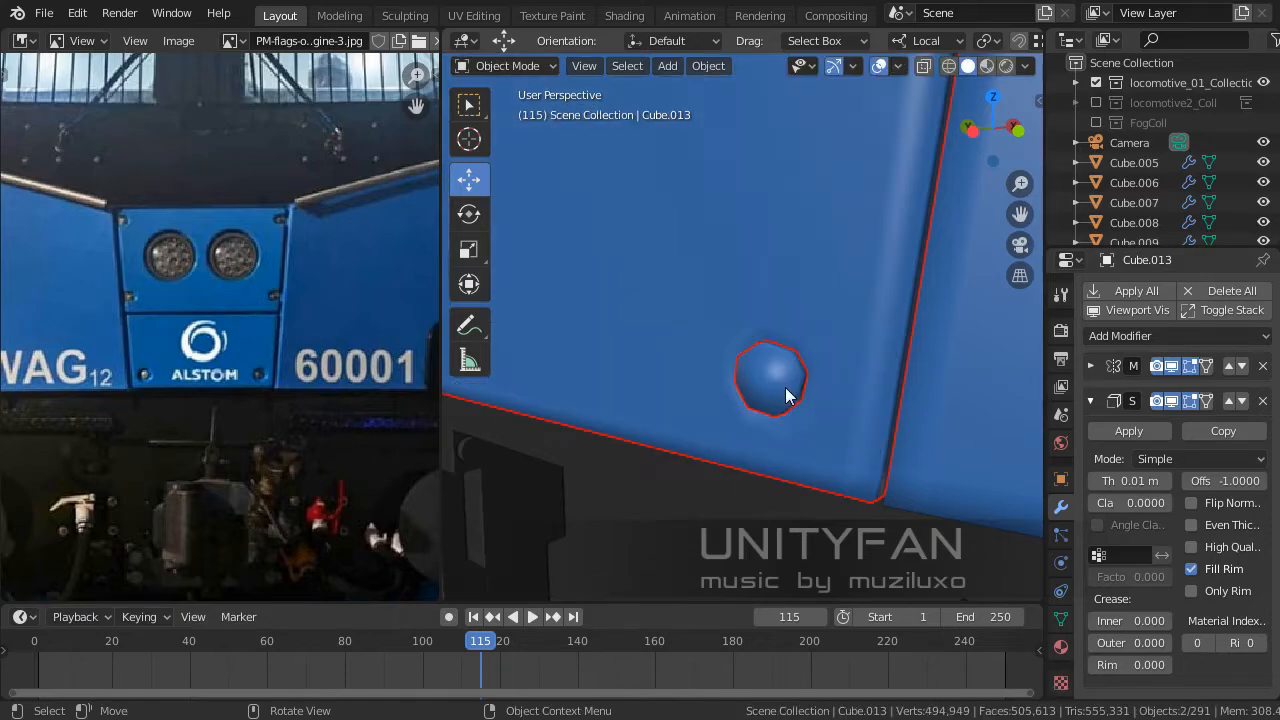
pyautogui.scroll(-9, 773, 395)
pyautogui.moveTo(745, 410); pyautogui.dragTo(759, 361, button='middle')
pyautogui.scroll(7, 766, 392)
# Scale the separated bolt cap down in two passes so it sits inside the lower panel's recess.
pyautogui.press('Tab')
pyautogui.scroll(3, 822, 373)
pyautogui.press('s')
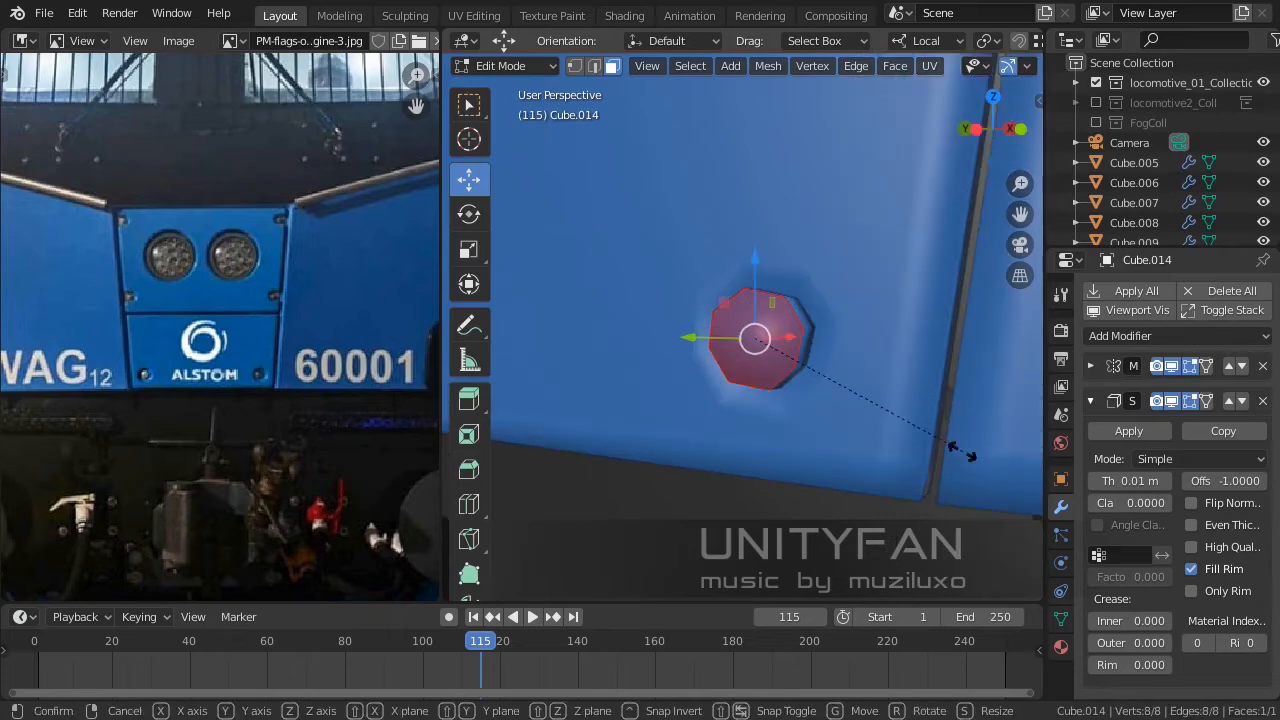
pyautogui.click(904, 448)
pyautogui.press('Tab')
pyautogui.scroll(-5, 820, 416)
pyautogui.moveTo(790, 415); pyautogui.dragTo(755, 361, button='middle')
pyautogui.scroll(4, 785, 372)
pyautogui.press('Tab')
pyautogui.press('s')
pyautogui.click(910, 372)
# Shift the bolt cap slightly inward along local X into its recess and return to Object Mode.
pyautogui.moveTo(755, 361); pyautogui.dragTo(707, 361, button='middle')
pyautogui.scroll(4, 691, 360)
pyautogui.moveTo(628, 363); pyautogui.dragTo(668, 359, button='middle')
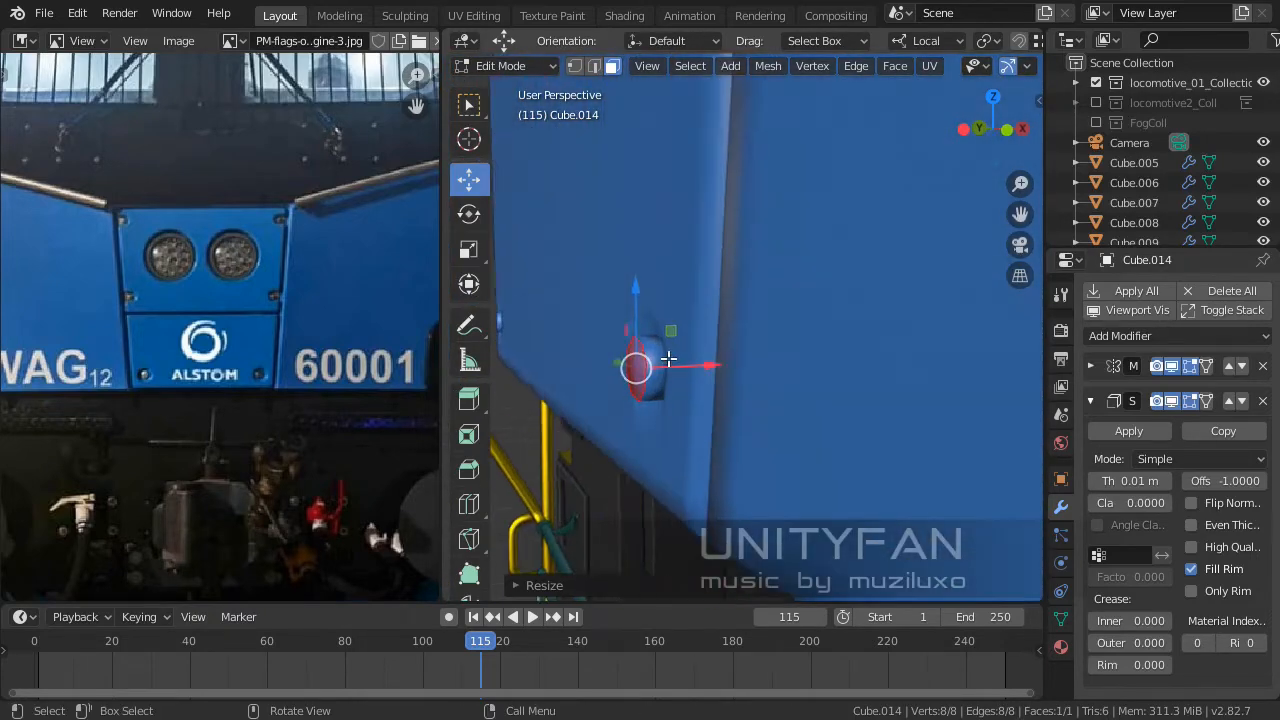
pyautogui.scroll(2, 667, 375)
pyautogui.moveTo(666, 382); pyautogui.dragTo(673, 383)
pyautogui.scroll(-5, 672, 382)
pyautogui.press('Tab')
pyautogui.moveTo(731, 434); pyautogui.dragTo(890, 440, button='middle')
# Remove the blue material from the bolt cap and give it a new material.
pyautogui.click(1061, 647)
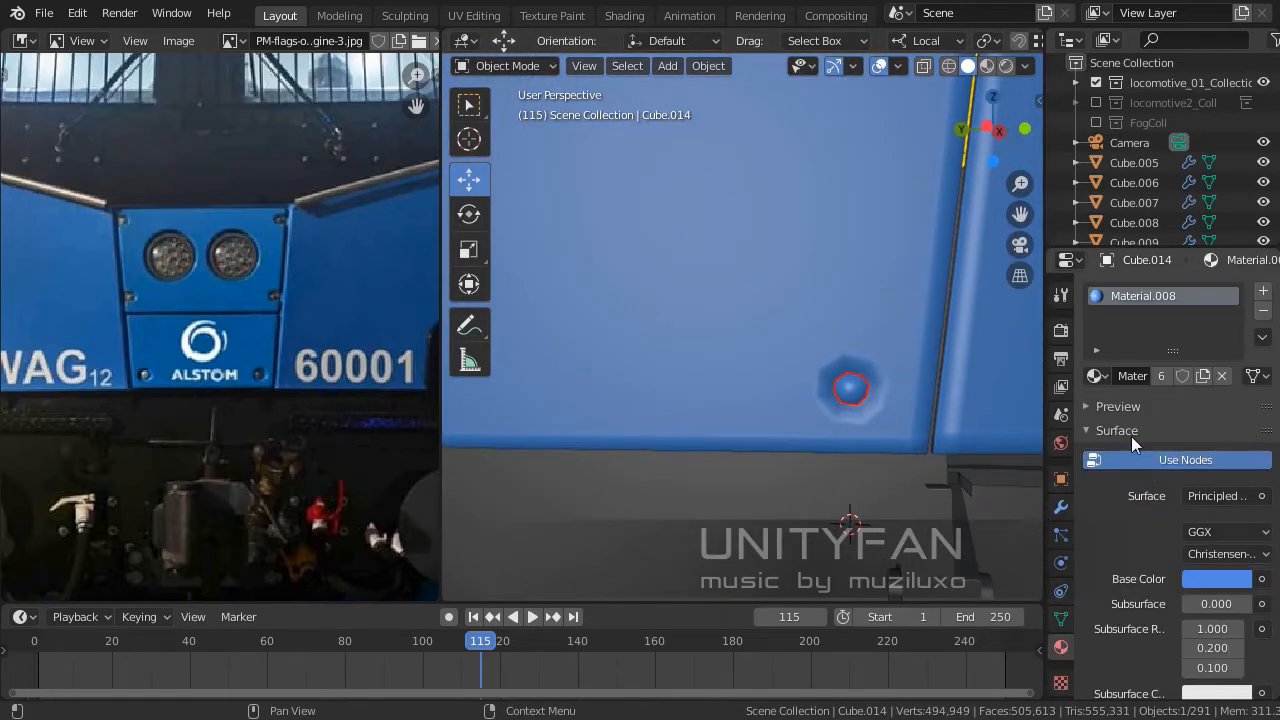
pyautogui.click(1263, 311)
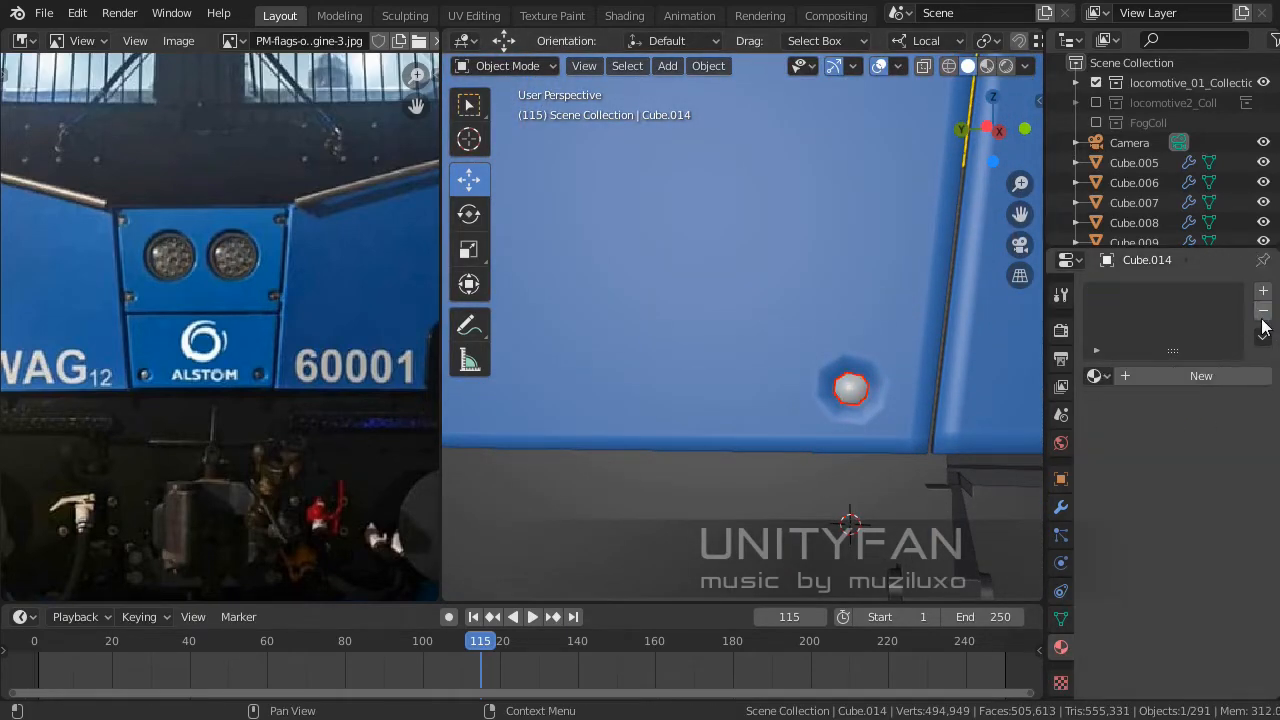
pyautogui.click(1150, 376)
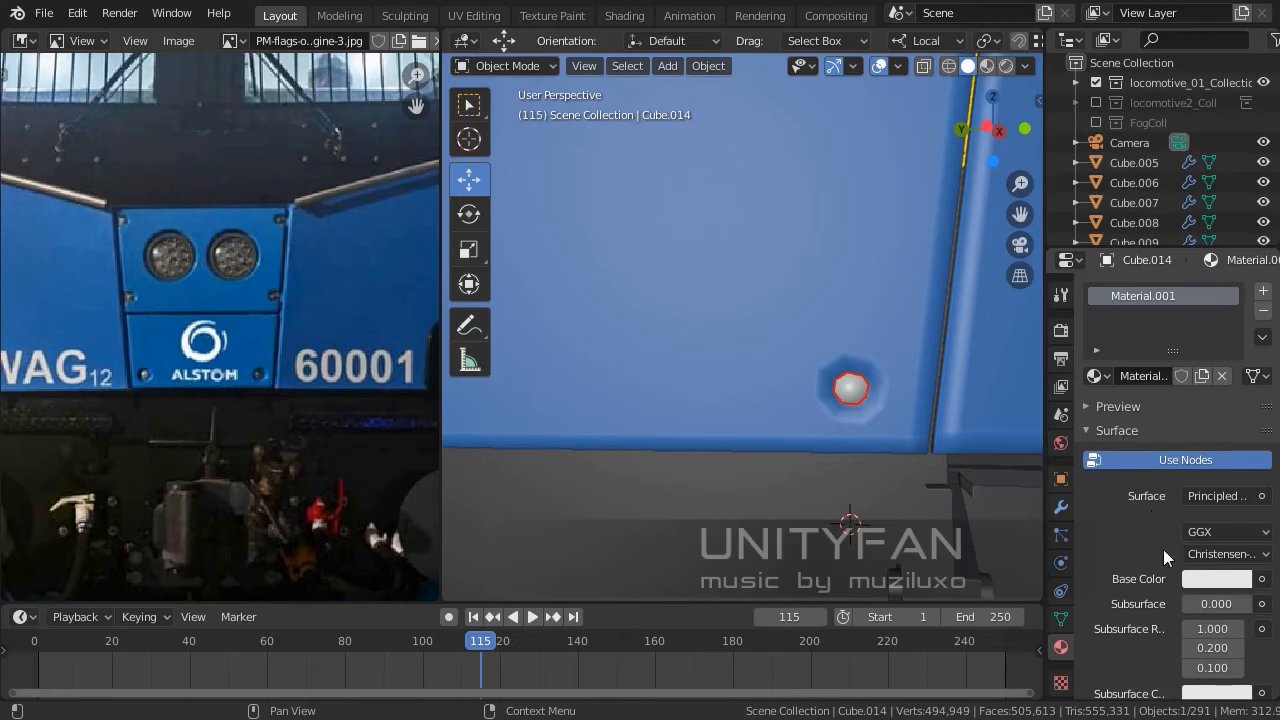
# Widen the material properties area and set the bolt cap material's Metallic value to 1.000.
pyautogui.scroll(-3, 1168, 570)
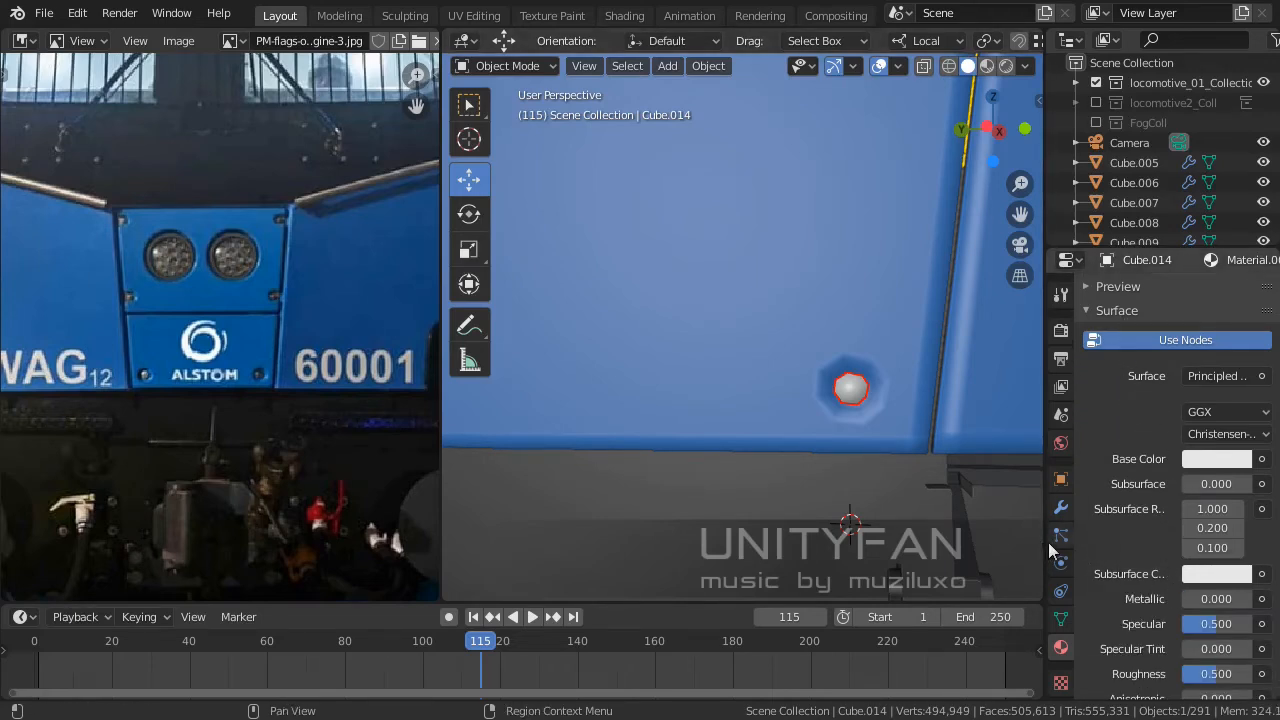
pyautogui.moveTo(1044, 542); pyautogui.dragTo(1038, 542)
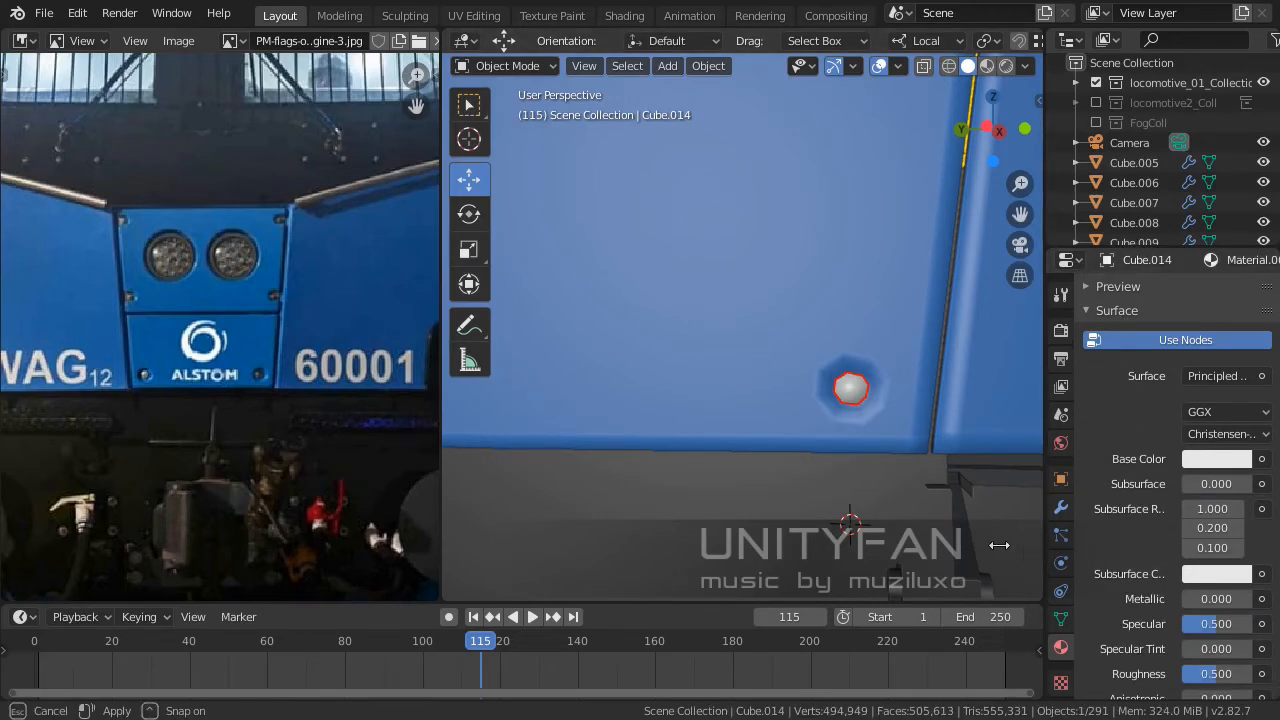
pyautogui.moveTo(909, 524); pyautogui.dragTo(945, 504)
pyautogui.moveTo(773, 489); pyautogui.dragTo(713, 457, button='middle')
pyautogui.scroll(3, 687, 496)
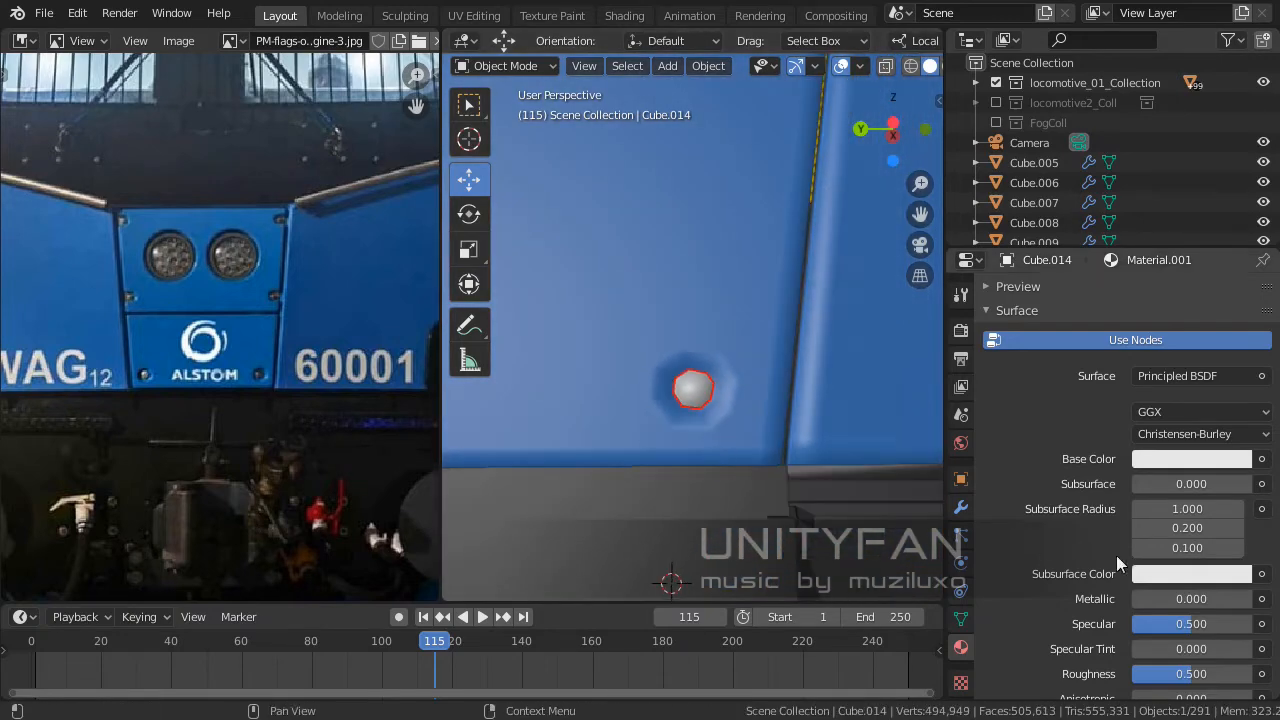
pyautogui.scroll(-1, 1151, 565)
pyautogui.scroll(-3, 1160, 572)
pyautogui.scroll(1, 1172, 530)
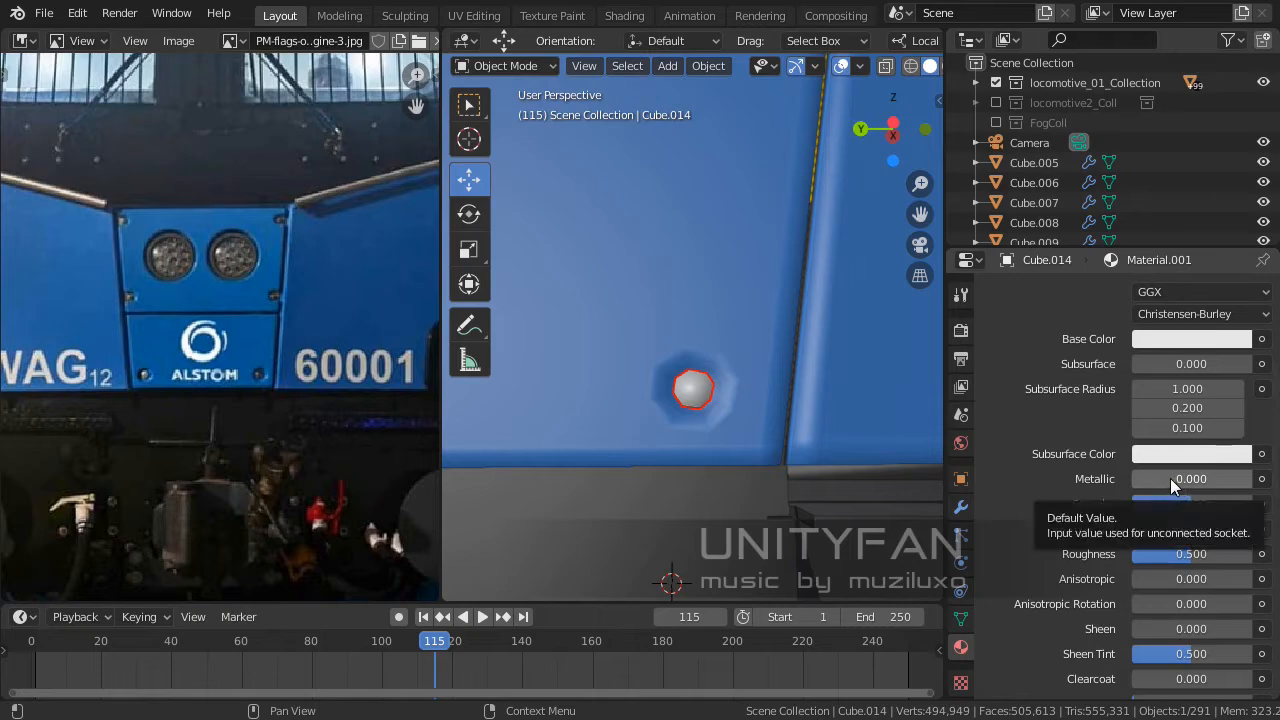
pyautogui.moveTo(1170, 478); pyautogui.dragTo(1250, 478)
# Nudge the bolt cap's geometry to adjust its position in the lower panel's recess.
pyautogui.moveTo(808, 391); pyautogui.dragTo(710, 458, button='middle')
pyautogui.press('Tab')
pyautogui.scroll(2, 678, 422)
pyautogui.moveTo(705, 470); pyautogui.dragTo(704, 468)
pyautogui.moveTo(704, 468); pyautogui.dragTo(786, 457, button='middle')
# Scale the bolt cap to about 0.89 of its size and fine-tune its size once more.
pyautogui.press('s')
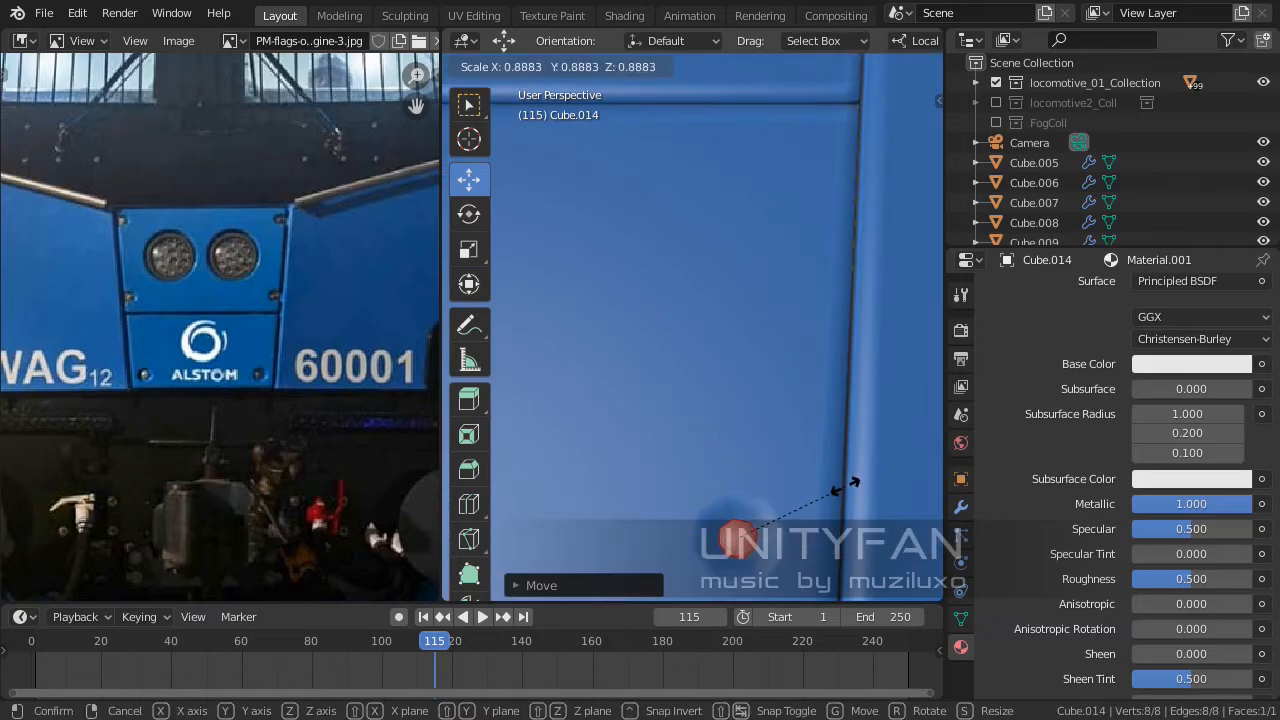
pyautogui.click(845, 487)
pyautogui.scroll(-4, 797, 450)
pyautogui.moveTo(765, 413); pyautogui.dragTo(800, 491, button='middle')
pyautogui.press('s')
pyautogui.click(821, 495)
pyautogui.scroll(-2, 790, 475)
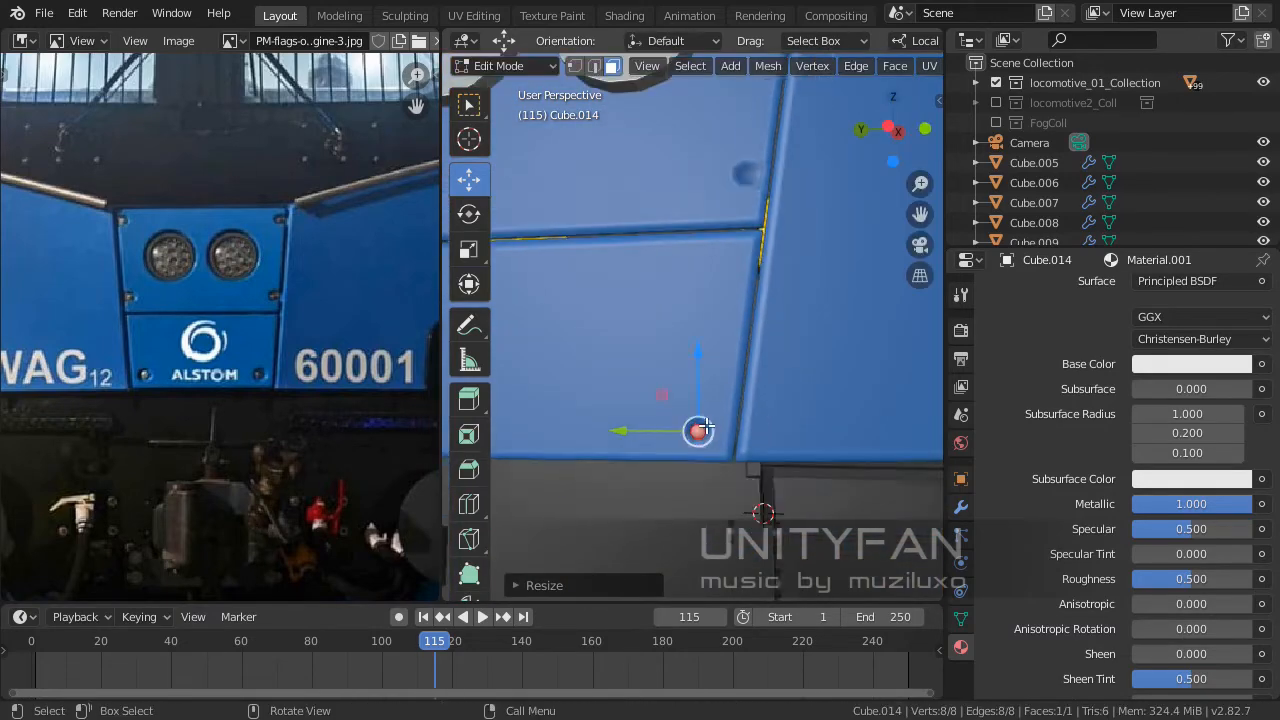
# Duplicate the bolt cap and move the copy in the local YZ plane to the headlight panel's lower corner recess.
pyautogui.moveTo(733, 442); pyautogui.dragTo(751, 483, button='middle')
pyautogui.hotkey('shift', 'd')
pyautogui.rightClick(761, 333)
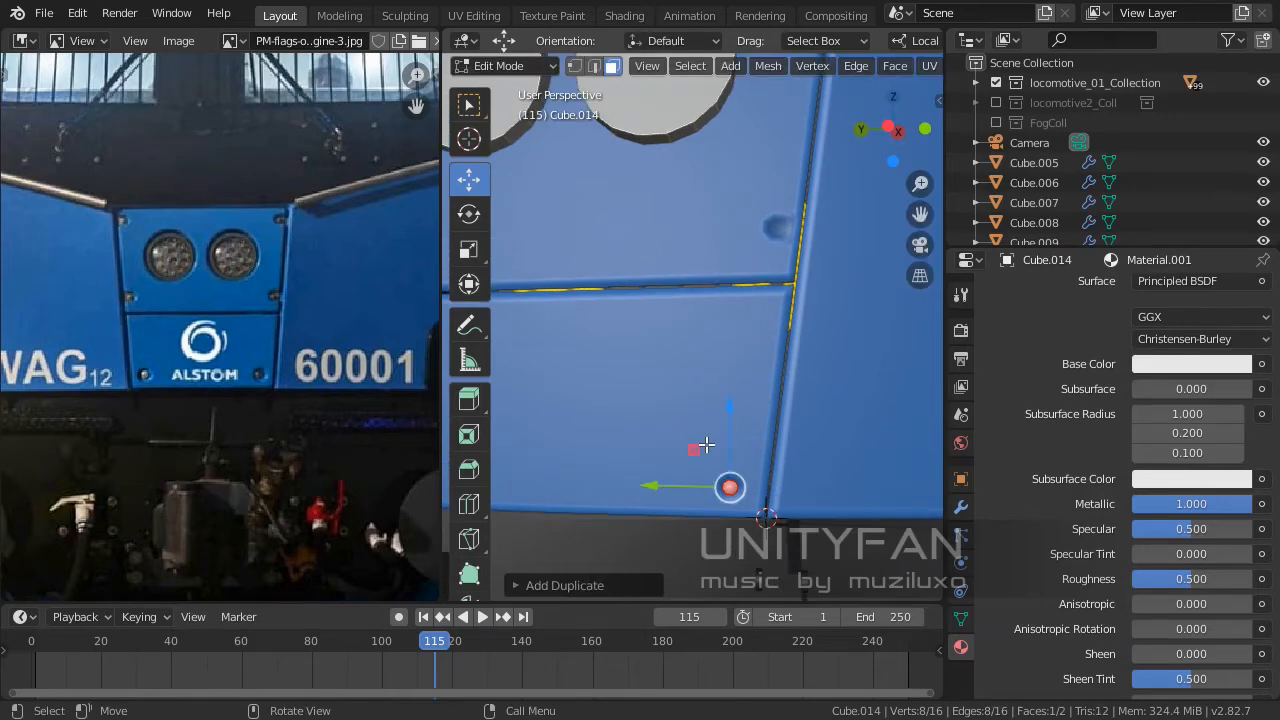
pyautogui.moveTo(706, 445); pyautogui.dragTo(702, 358)
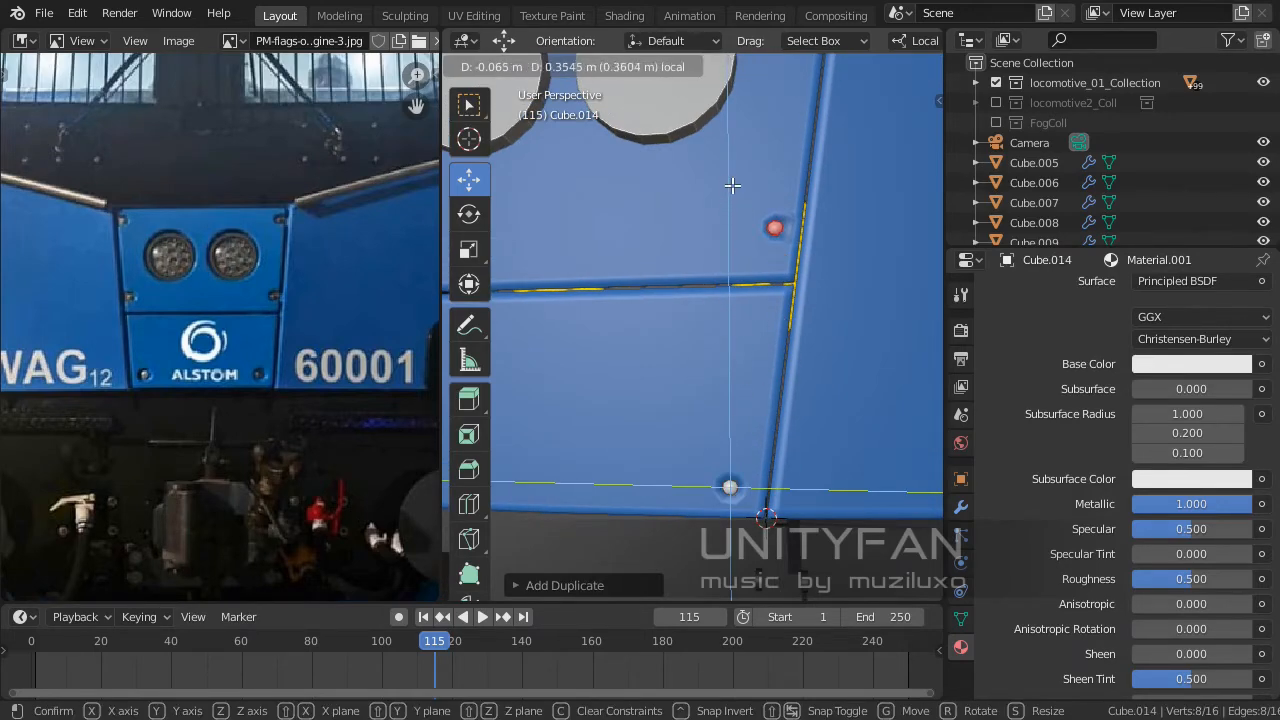
pyautogui.moveTo(733, 186); pyautogui.dragTo(734, 188)
# Fine-adjust the copied bolt cap's position within the headlight panel's lower corner recess.
pyautogui.moveTo(775, 255); pyautogui.dragTo(711, 402, button='middle')
pyautogui.scroll(2, 751, 323)
pyautogui.moveTo(765, 366); pyautogui.dragTo(780, 318, button='middle')
pyautogui.keyDown('shift'); pyautogui.moveTo(780, 318); pyautogui.dragTo(714, 368, button='middle'); pyautogui.keyUp('shift')
pyautogui.scroll(2, 714, 368)
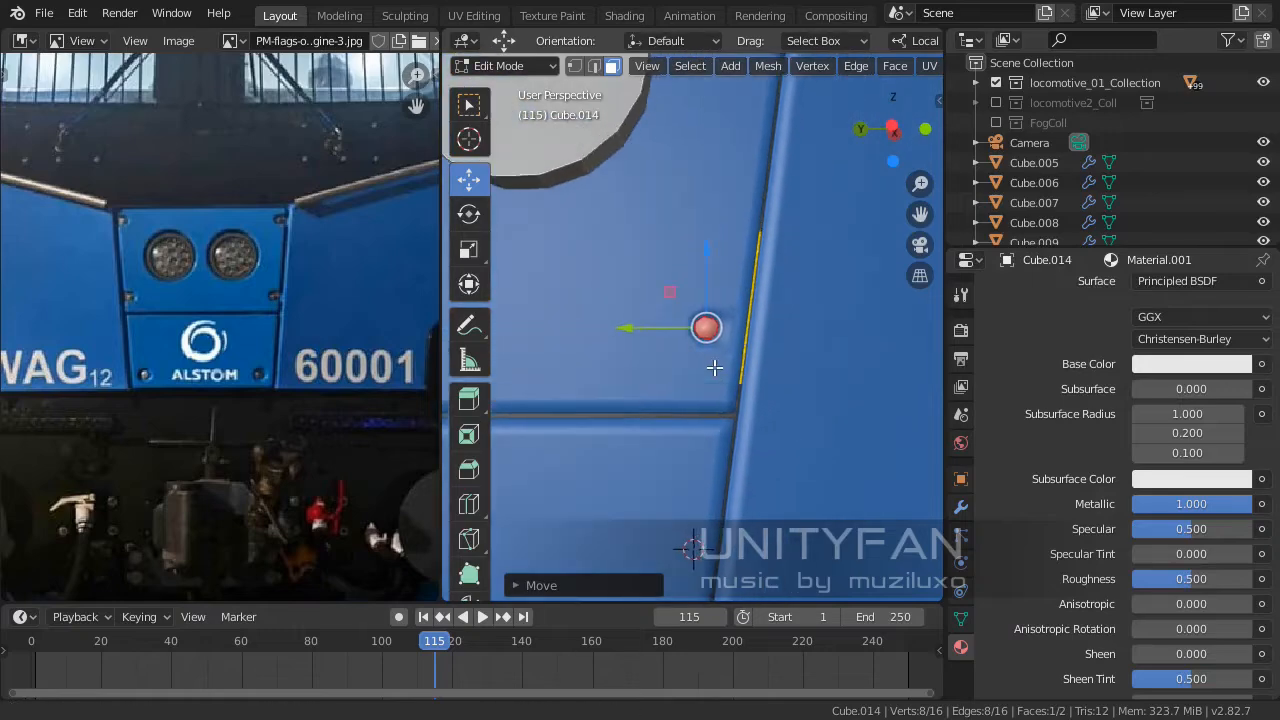
pyautogui.scroll(4, 714, 368)
pyautogui.moveTo(702, 293); pyautogui.dragTo(718, 301)
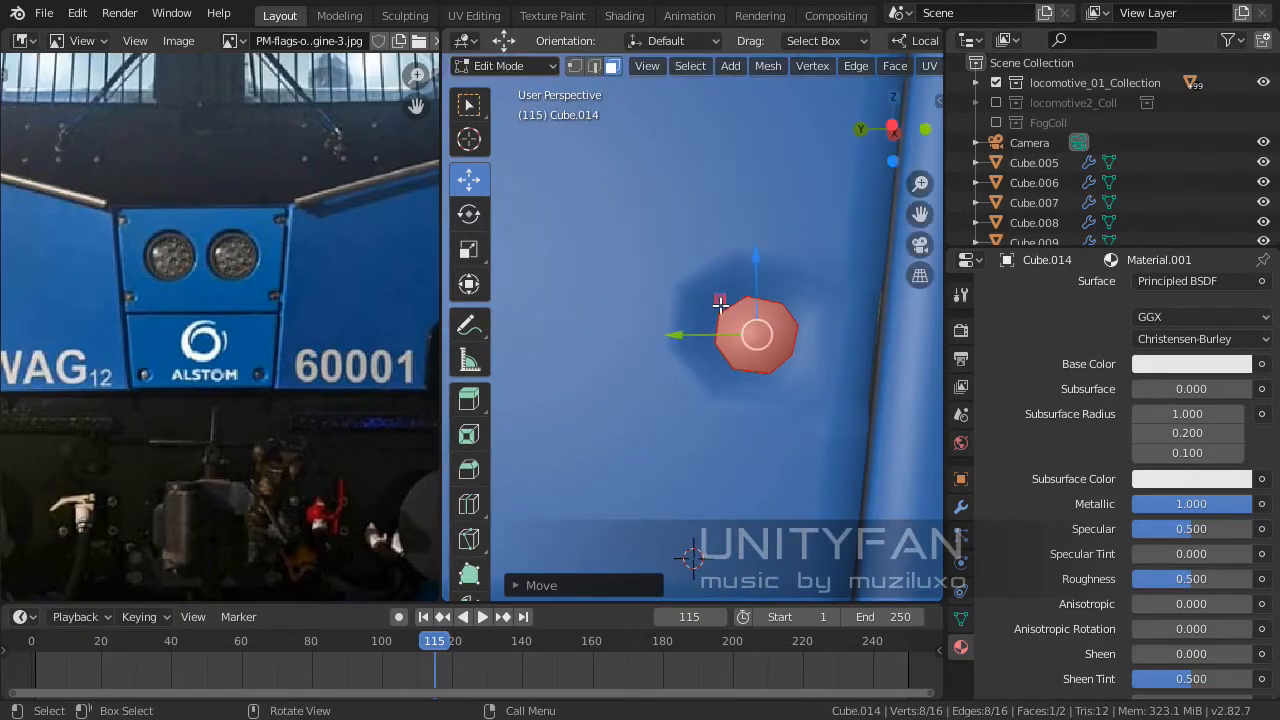
# Duplicate the bolt cap again and move the copy to the headlight panel's upper corner recess.
pyautogui.scroll(-5, 718, 302)
pyautogui.moveTo(718, 325); pyautogui.dragTo(708, 362, button='middle')
pyautogui.keyDown('shift'); pyautogui.moveTo(708, 362); pyautogui.dragTo(717, 434, button='middle'); pyautogui.keyUp('shift')
pyautogui.scroll(-3, 748, 462)
pyautogui.scroll(3, 686, 431)
pyautogui.scroll(-5, 718, 423)
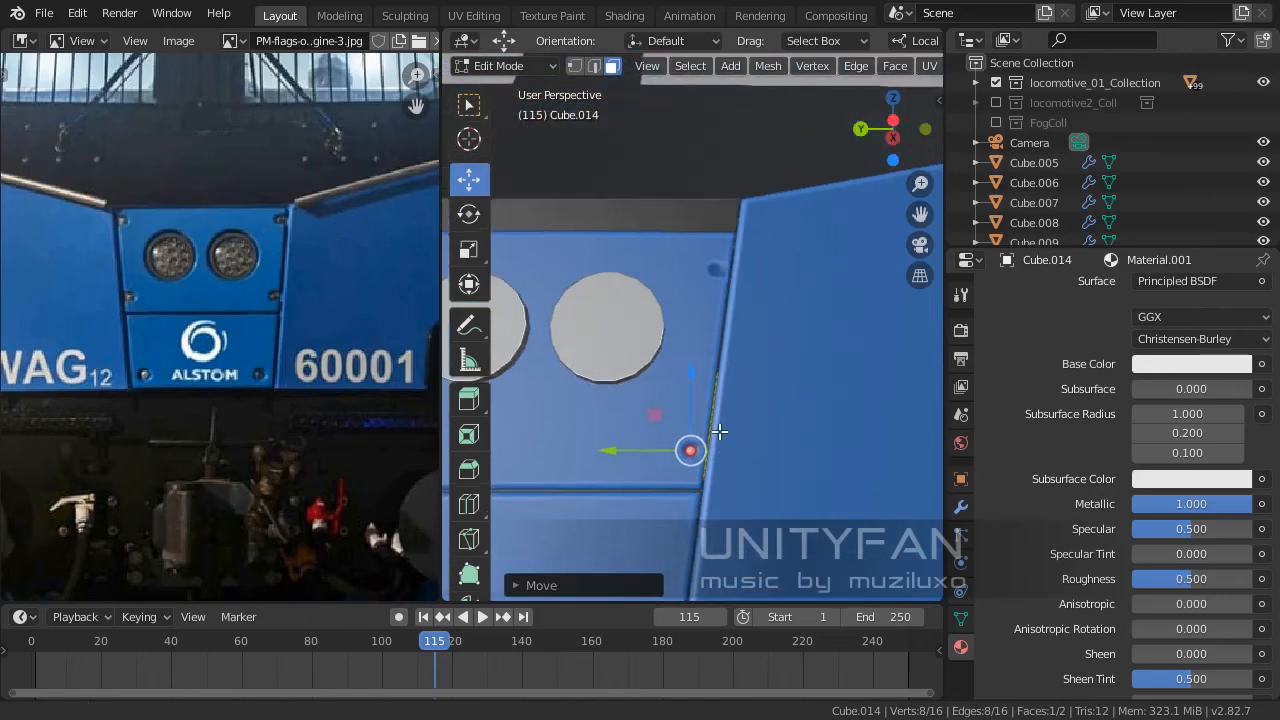
pyautogui.scroll(2, 721, 446)
pyautogui.hotkey('shift', 'd')
pyautogui.rightClick(735, 332)
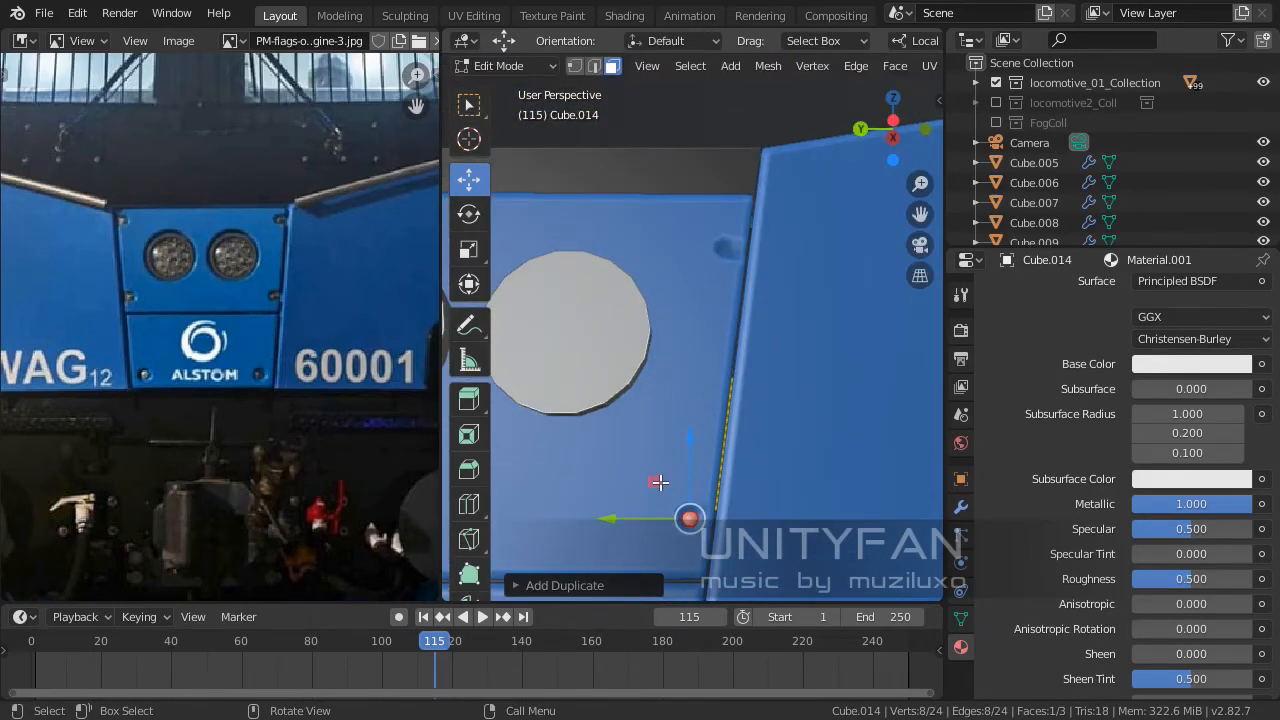
pyautogui.moveTo(659, 482); pyautogui.dragTo(699, 206)
pyautogui.moveTo(752, 279); pyautogui.dragTo(723, 317, button='middle')
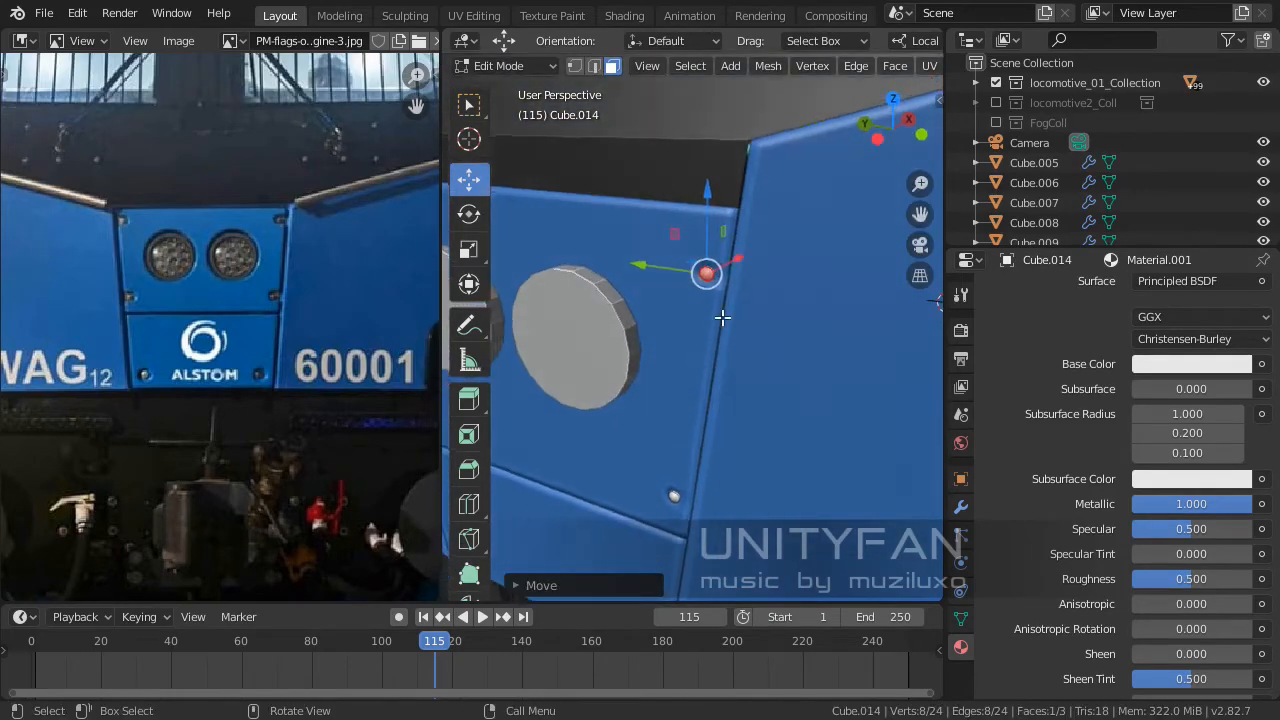
pyautogui.scroll(3, 725, 325)
pyautogui.moveTo(750, 395)
pyautogui.mouseDown(button='middle')
pyautogui.moveTo(757, 411)
pyautogui.moveTo(700, 377)
pyautogui.moveTo(646, 397)
pyautogui.moveTo(757, 397)
pyautogui.moveTo(853, 368)
pyautogui.moveTo(883, 374)
pyautogui.moveTo(758, 393)
pyautogui.moveTo(745, 421)
pyautogui.moveTo(760, 387)
pyautogui.mouseUp(button='middle')
# Return to Object Mode and check all the mirrored bolt caps on the locomotive's front panels.
pyautogui.press('Tab')
pyautogui.scroll(-3, 739, 405)
pyautogui.scroll(-6, 735, 413)
pyautogui.scroll(3, 760, 387)
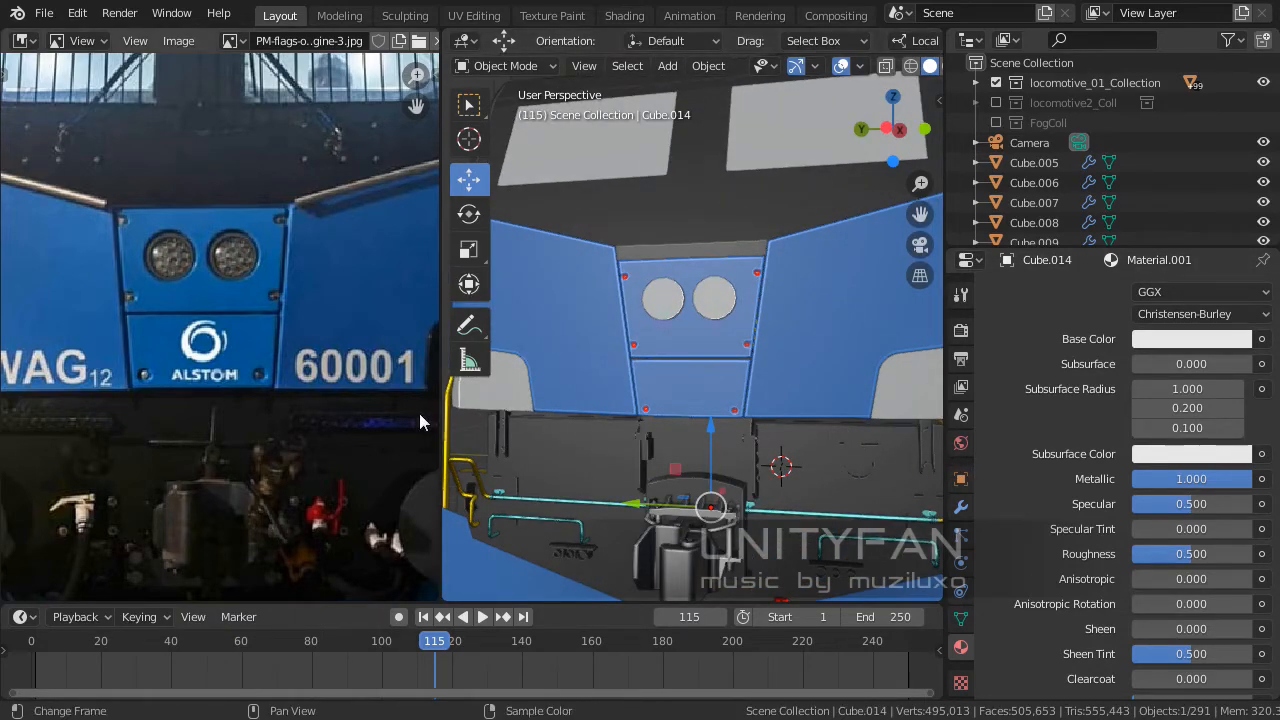
pyautogui.moveTo(701, 365); pyautogui.dragTo(692, 425, button='middle')
pyautogui.scroll(4, 735, 369)
pyautogui.moveTo(743, 401); pyautogui.dragTo(680, 405, button='middle')
pyautogui.scroll(1, 750, 390)
pyautogui.scroll(1, 771, 382)
pyautogui.keyDown('shift'); pyautogui.moveTo(775, 380); pyautogui.dragTo(684, 440, button='middle'); pyautogui.keyUp('shift')
pyautogui.moveTo(684, 440); pyautogui.dragTo(685, 416, button='middle')
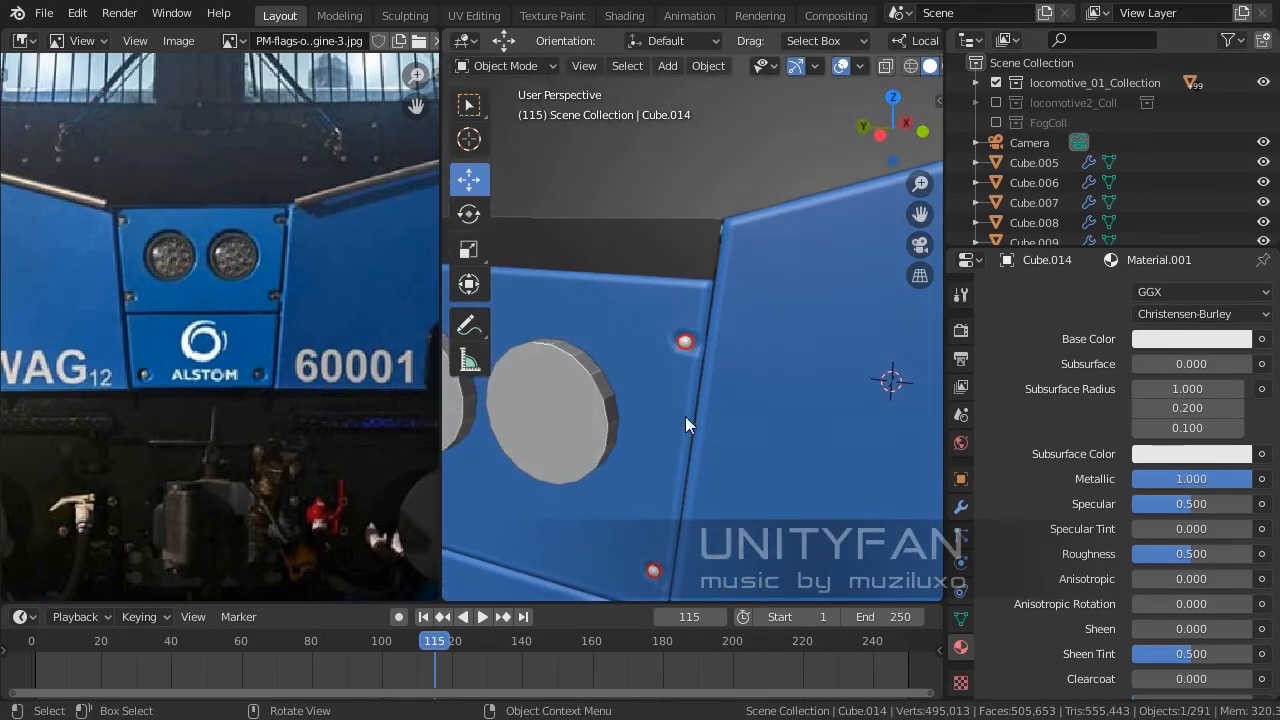
# Fine-adjust the bolt cap's height in the headlight panel's upper corner recess and return to Object Mode.
pyautogui.scroll(4, 686, 412)
pyautogui.press('Tab')
pyautogui.click(674, 365)
pyautogui.moveTo(674, 365); pyautogui.dragTo(676, 273, button='middle')
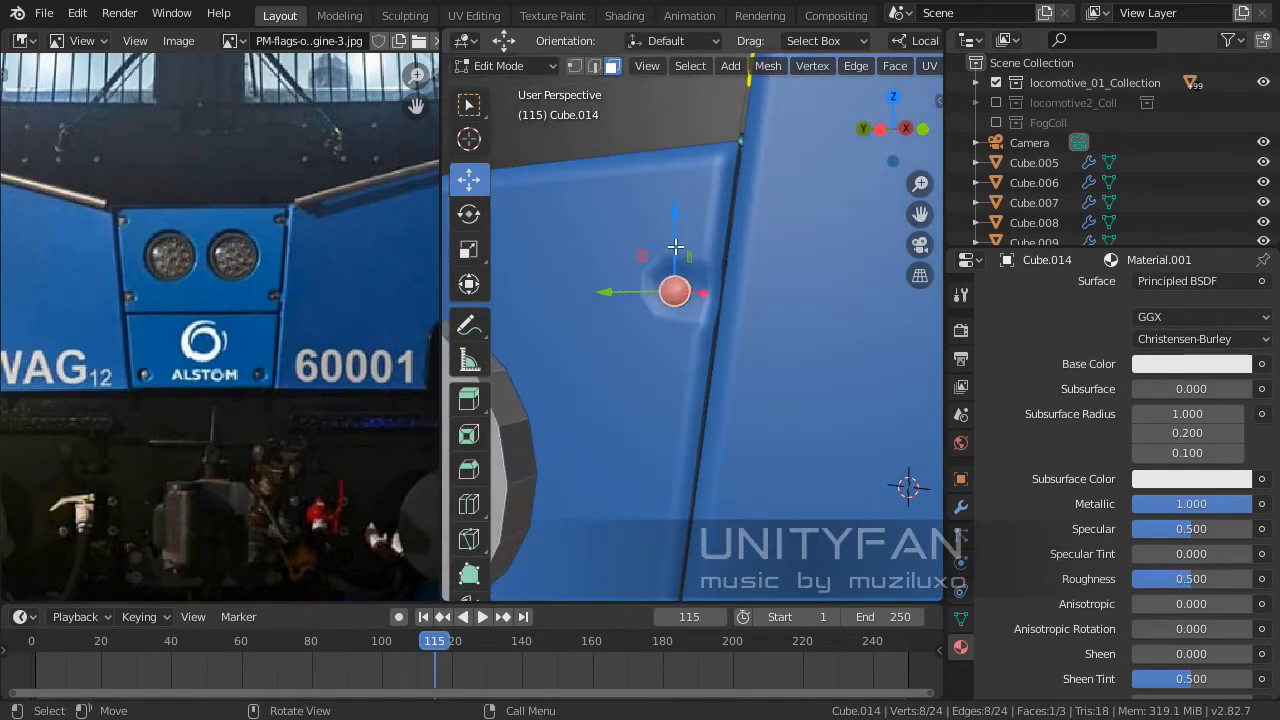
pyautogui.moveTo(675, 247); pyautogui.dragTo(680, 246)
pyautogui.scroll(-6, 678, 350)
pyautogui.moveTo(685, 400); pyautogui.dragTo(769, 426, button='middle')
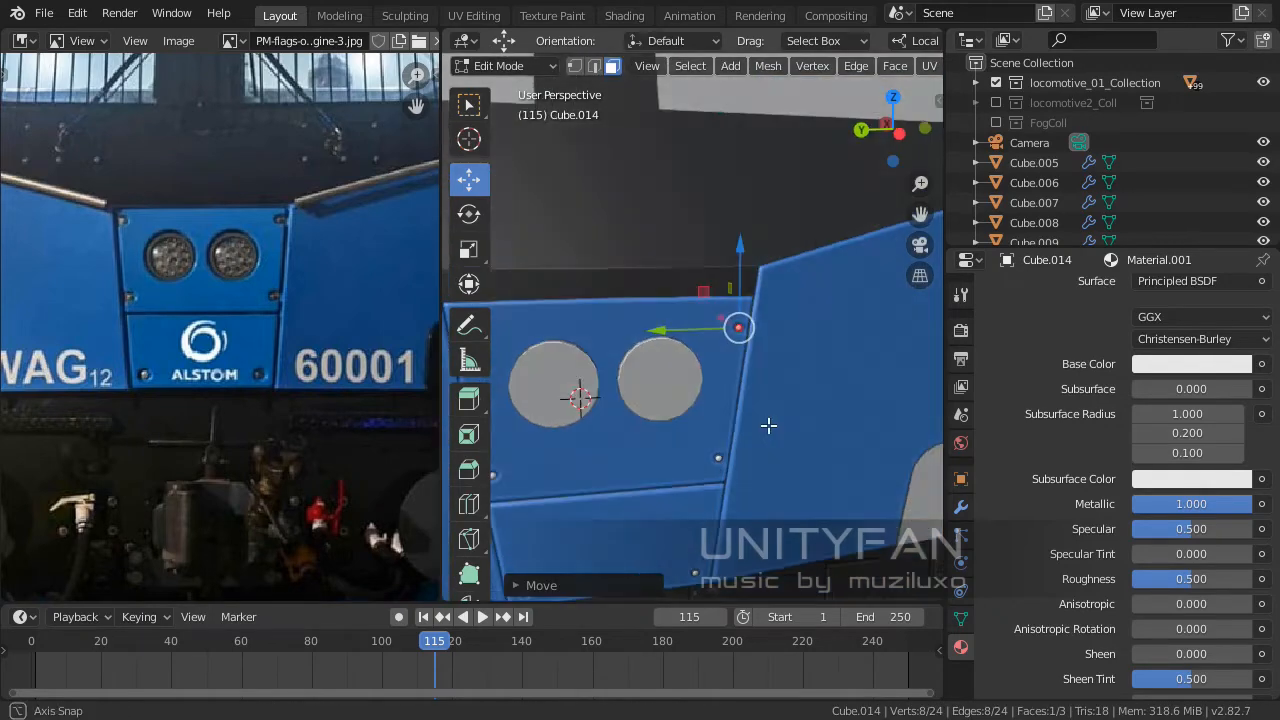
pyautogui.press('Tab')
# Widen the 3D viewport by narrowing the reference image area, keeping the locomotive's headlight panel in view.
pyautogui.scroll(-6, 795, 428)
pyautogui.scroll(6, 682, 397)
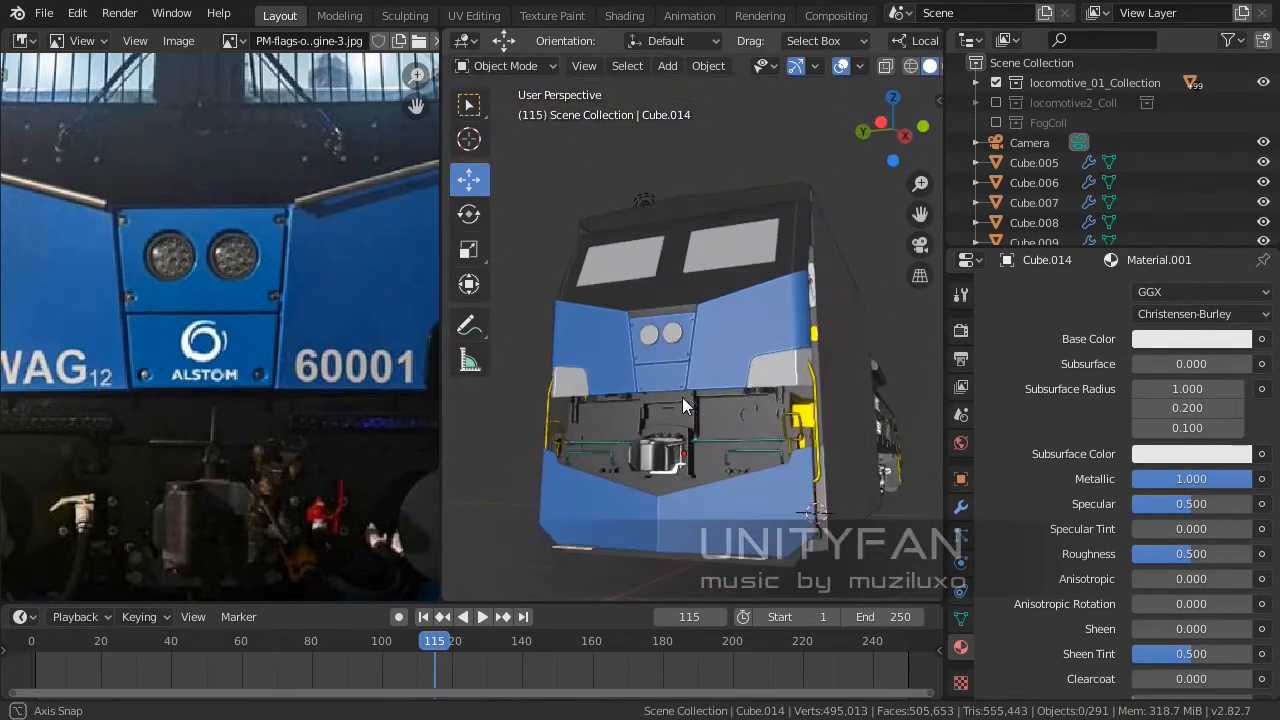
pyautogui.moveTo(652, 380); pyautogui.dragTo(712, 398, button='middle')
pyautogui.scroll(3, 651, 401)
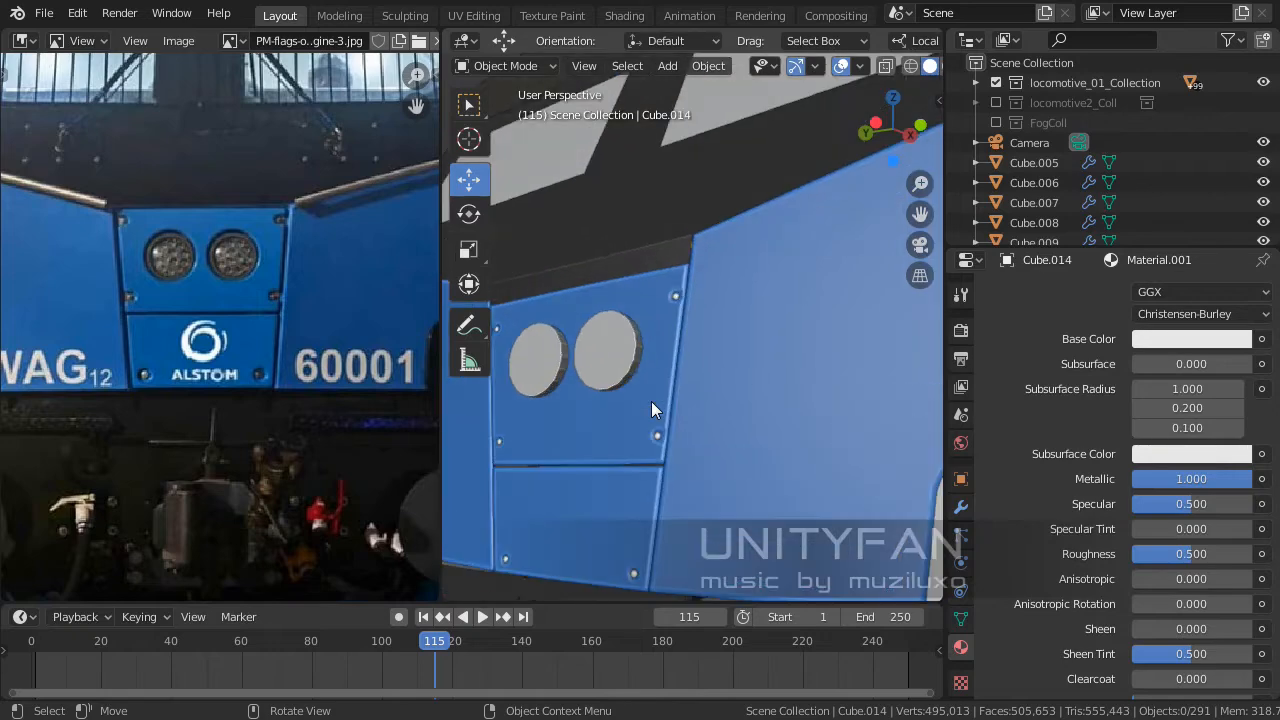
pyautogui.keyDown('shift'); pyautogui.moveTo(651, 401); pyautogui.dragTo(727, 388, button='middle'); pyautogui.keyUp('shift')
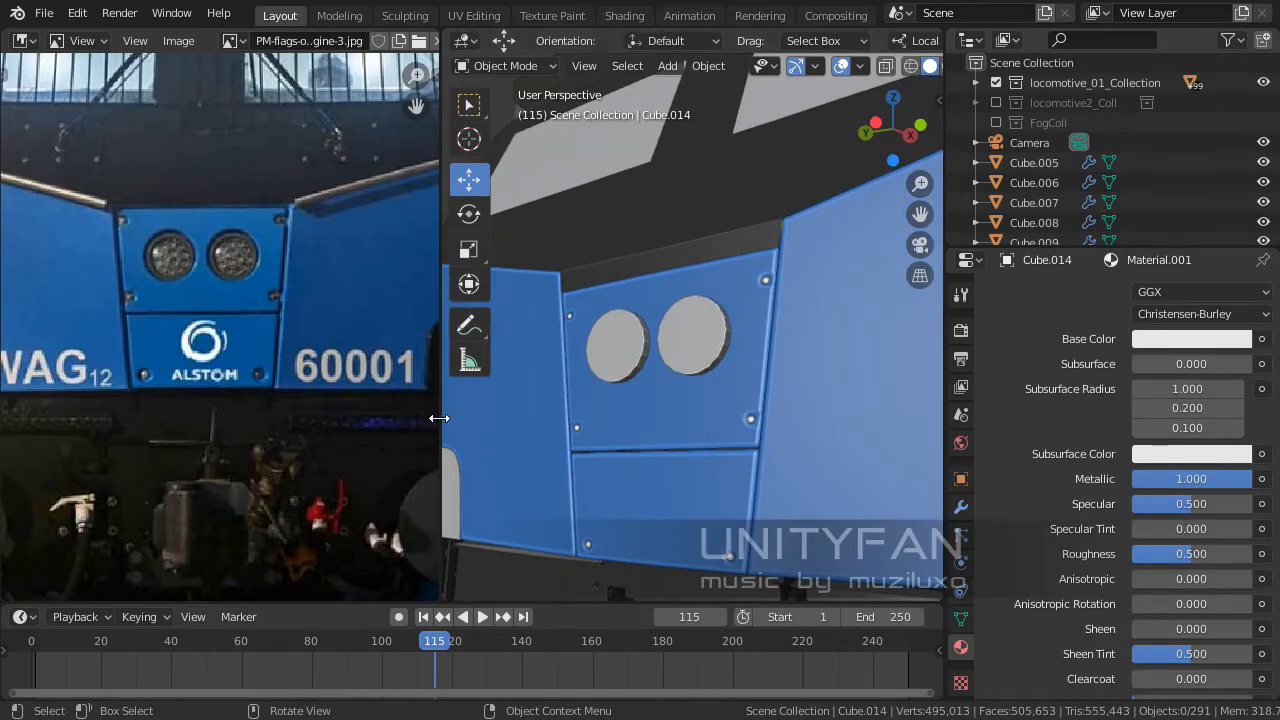
pyautogui.moveTo(439, 418); pyautogui.dragTo(372, 420)
# Examine the headlights and bolt caps up close, and the whole locomotive front from several angles.
pyautogui.moveTo(520, 400); pyautogui.dragTo(680, 445, button='middle')
pyautogui.scroll(4, 694, 373)
pyautogui.scroll(4, 654, 375)
pyautogui.moveTo(680, 445); pyautogui.dragTo(792, 370, button='middle')
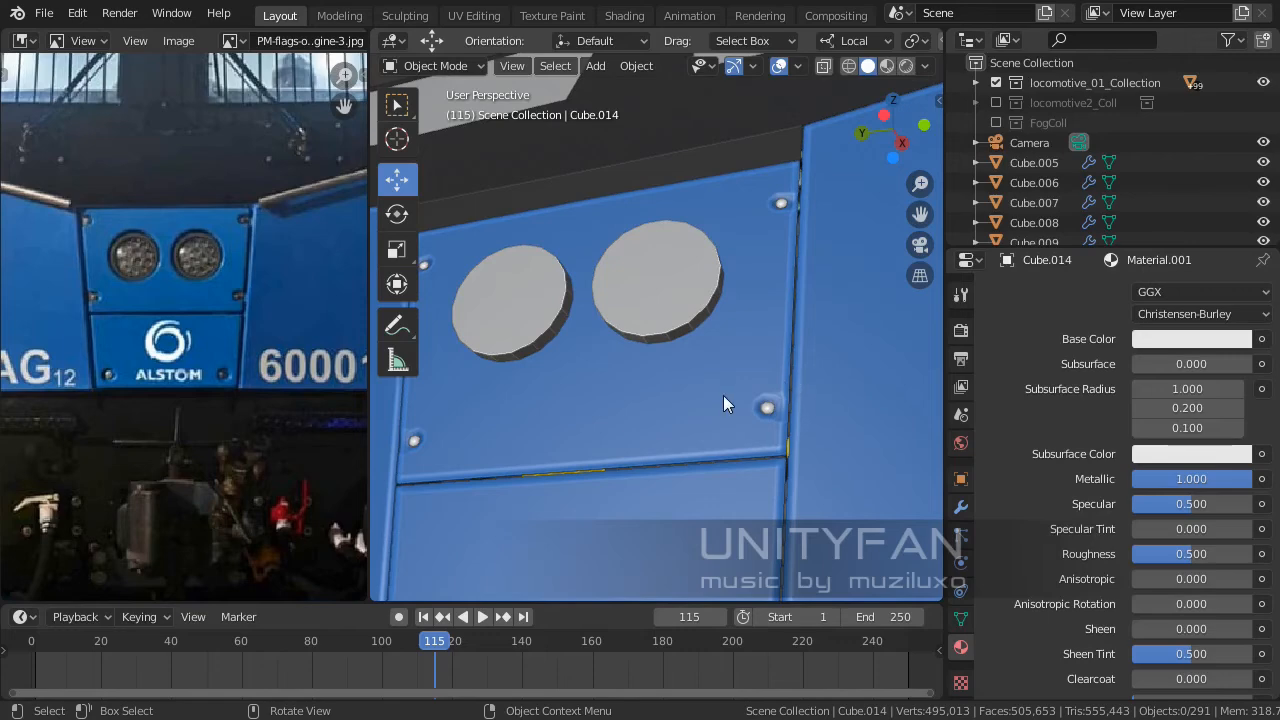
pyautogui.moveTo(726, 403); pyautogui.dragTo(800, 442, button='middle')
pyautogui.scroll(-1, 609, 441)
pyautogui.scroll(-6, 760, 449)
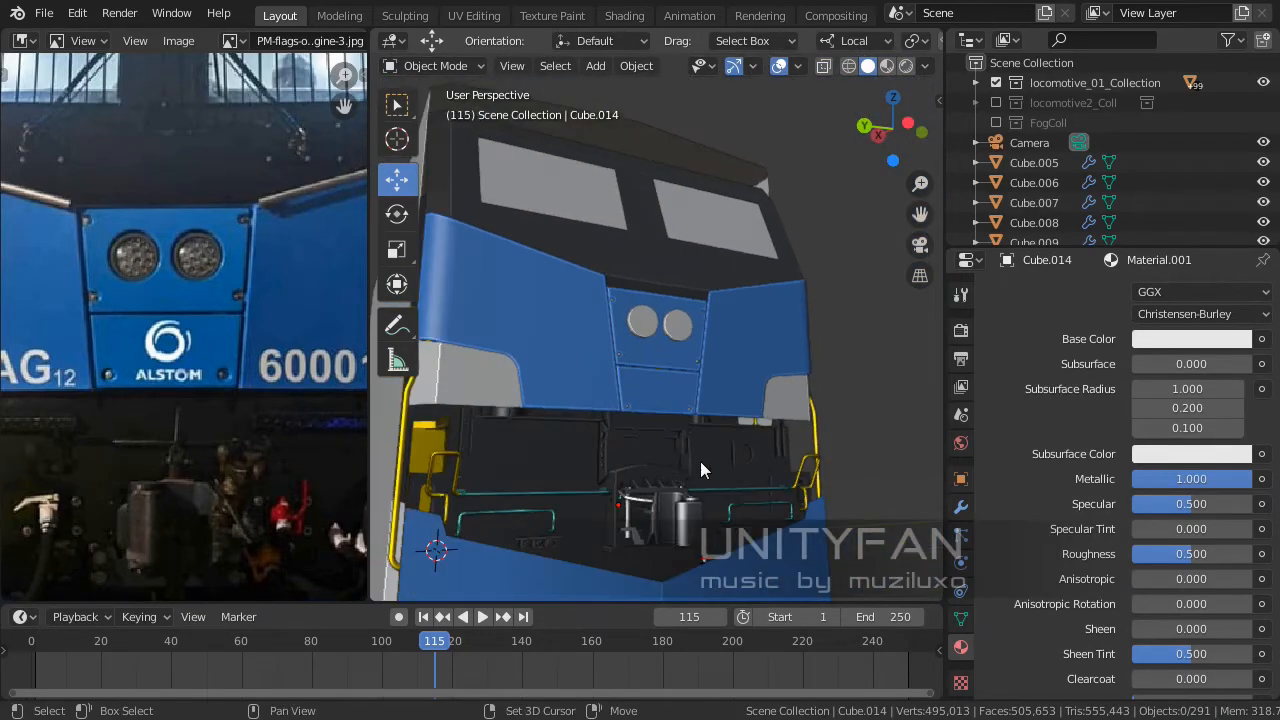
pyautogui.moveTo(700, 461); pyautogui.dragTo(737, 443, button='middle')
pyautogui.scroll(10, 720, 435)
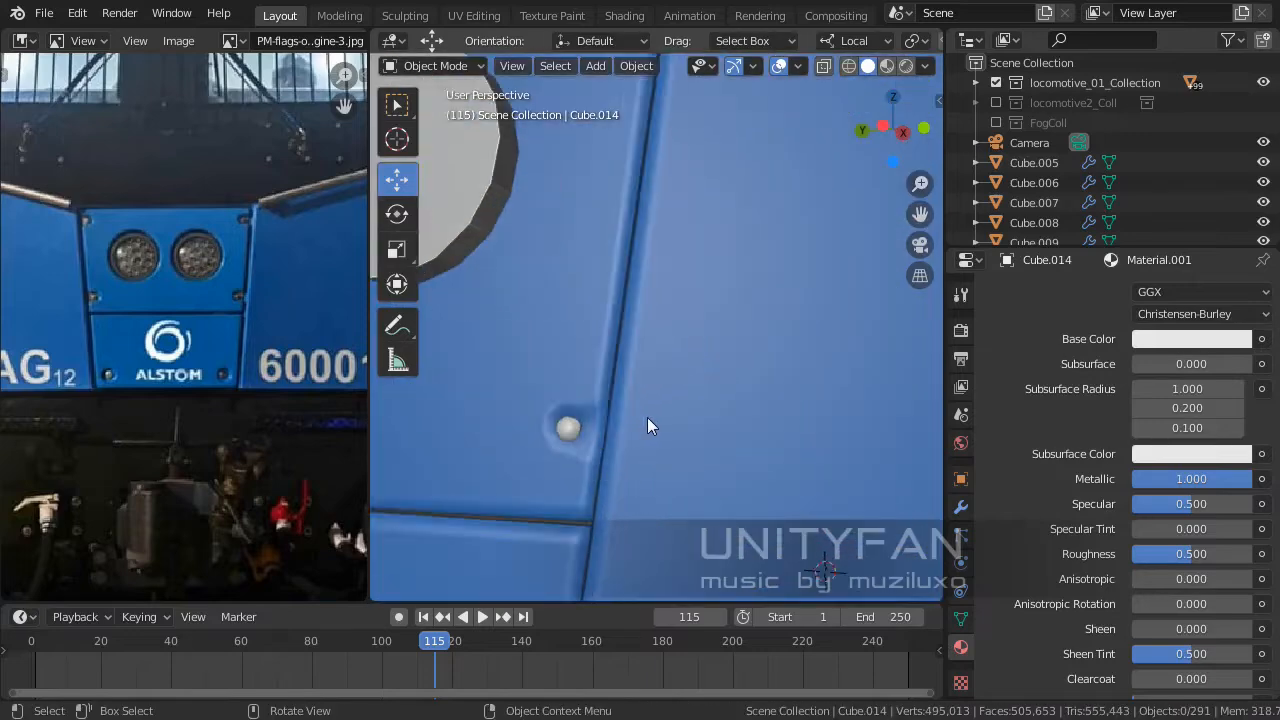
pyautogui.scroll(2, 647, 417)
pyautogui.scroll(3, 694, 385)
pyautogui.keyDown('shift'); pyautogui.moveTo(635, 441); pyautogui.dragTo(572, 494, button='middle'); pyautogui.keyUp('shift')
pyautogui.scroll(-1, 694, 385)
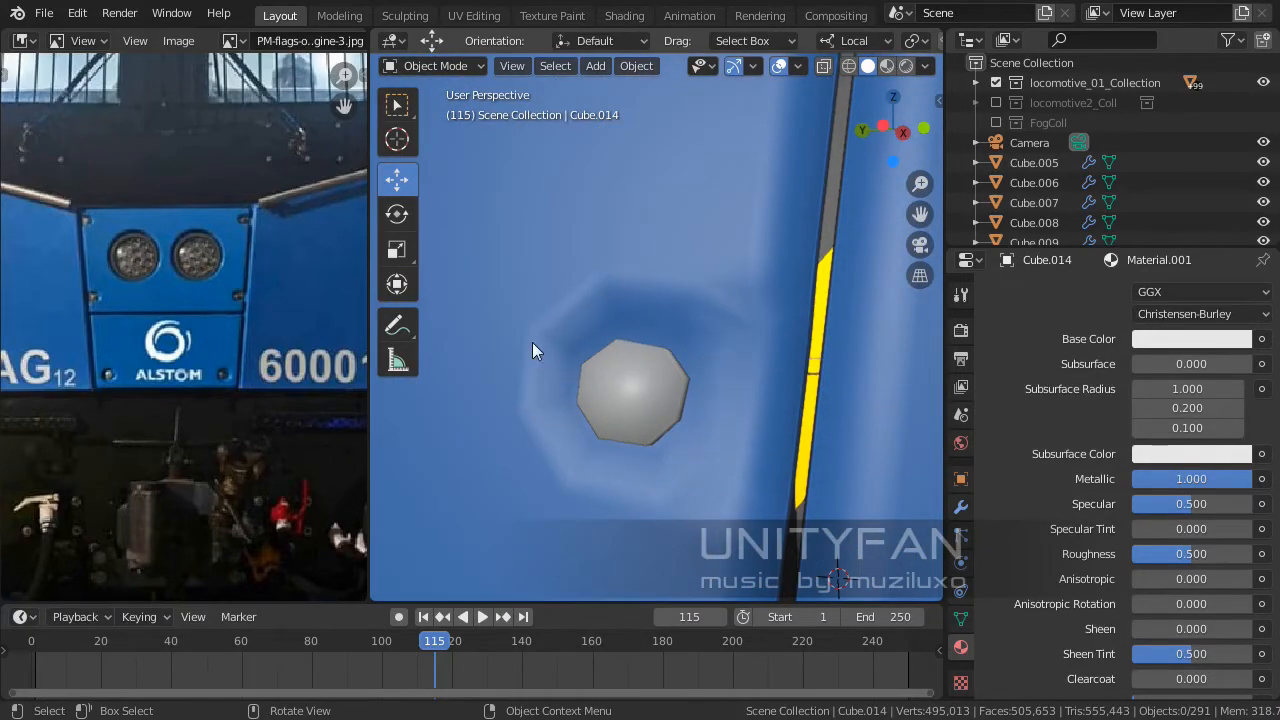
pyautogui.scroll(-8, 532, 342)
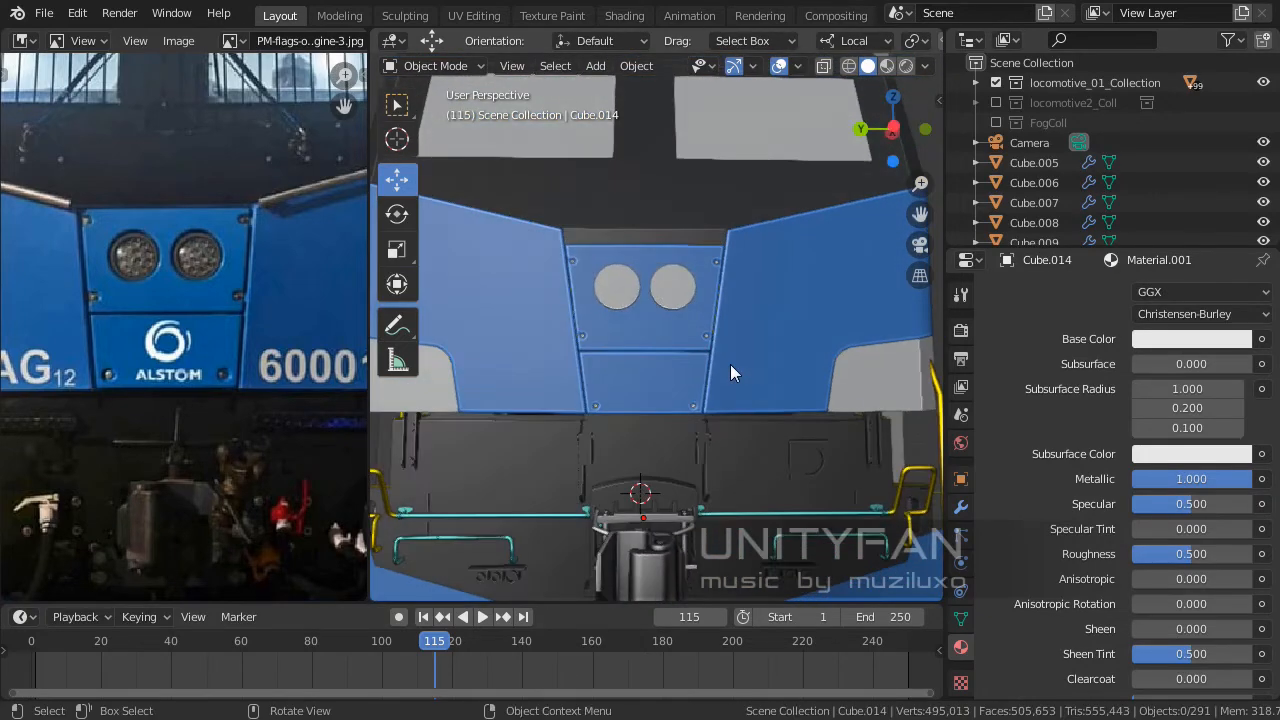
pyautogui.scroll(-2, 730, 373)
pyautogui.scroll(-3, 730, 366)
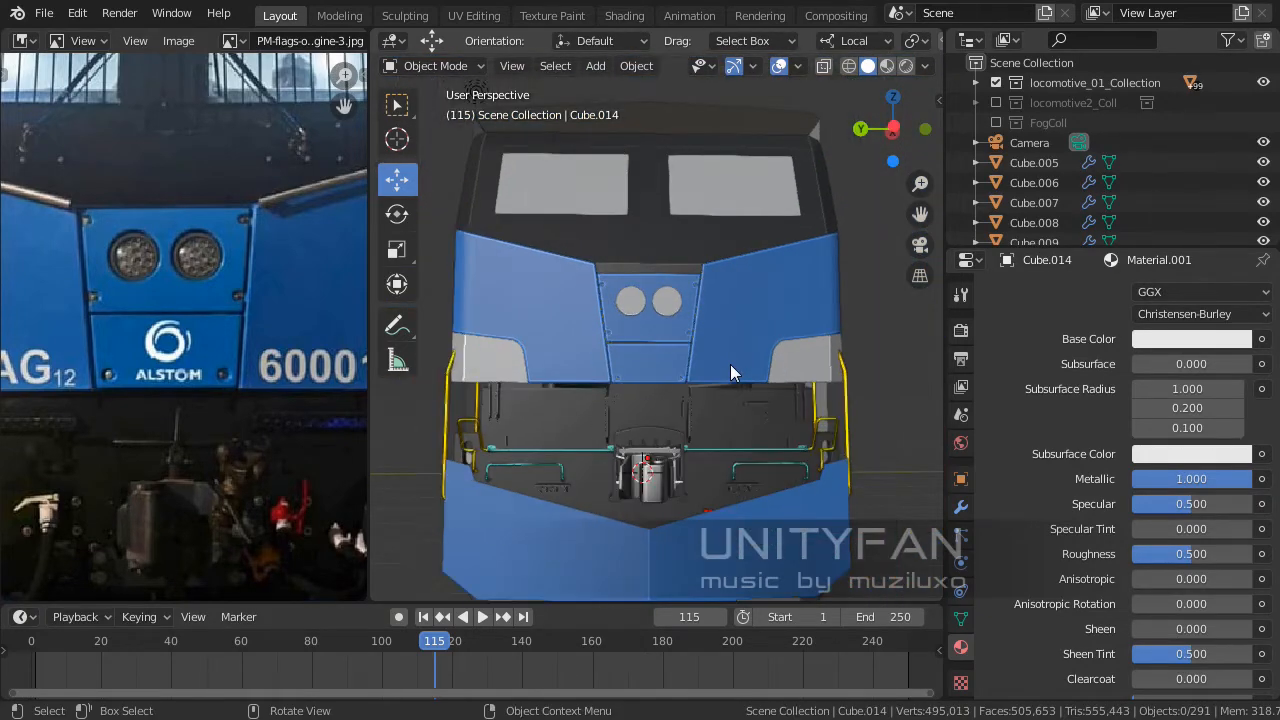
# Show the whole locomotive in the reference photo and select the model's lower blue front panel.
pyautogui.moveTo(712, 376)
pyautogui.mouseDown(button='middle')
pyautogui.moveTo(652, 343)
pyautogui.moveTo(600, 354)
pyautogui.moveTo(715, 397)
pyautogui.moveTo(819, 401)
pyautogui.moveTo(709, 368)
pyautogui.moveTo(719, 362)
pyautogui.mouseUp(button='middle')
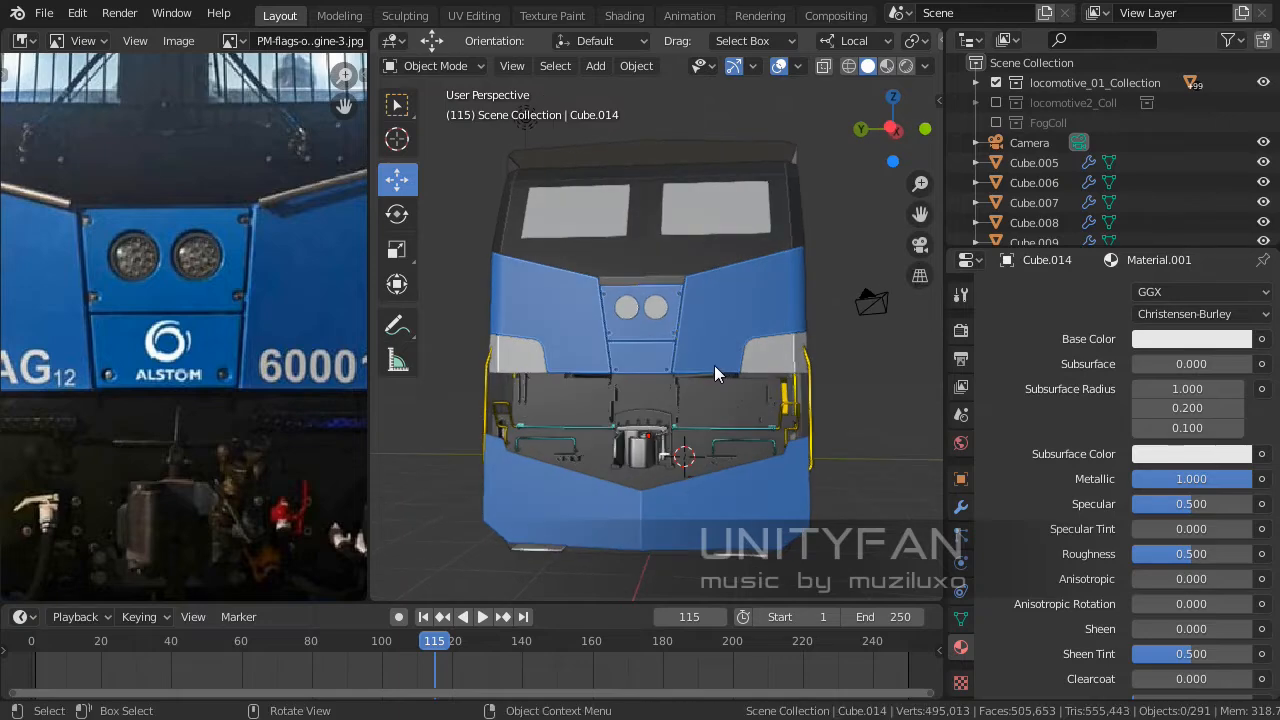
pyautogui.scroll(-1, 191, 352)
pyautogui.scroll(-2, 191, 352)
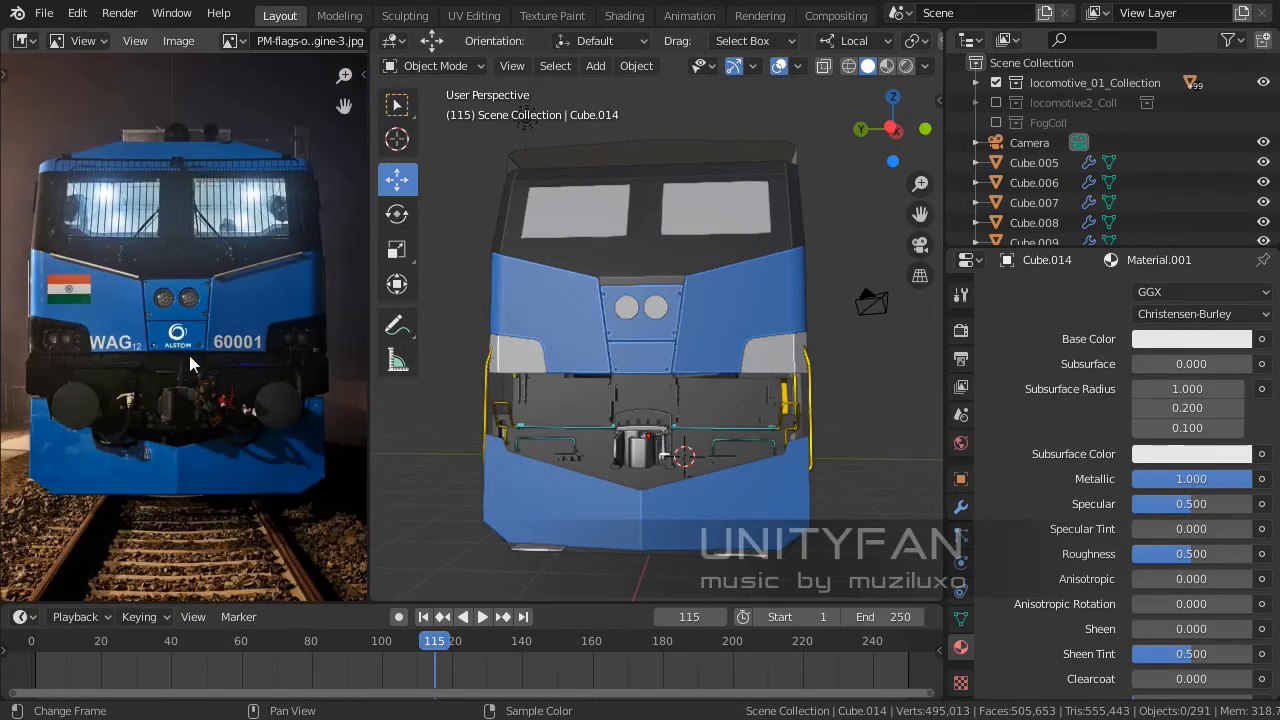
pyautogui.moveTo(194, 358); pyautogui.dragTo(210, 369, button='middle')
pyautogui.moveTo(931, 439); pyautogui.dragTo(603, 406, button='middle')
pyautogui.scroll(3, 576, 414)
pyautogui.click(596, 432)
pyautogui.moveTo(577, 461); pyautogui.dragTo(617, 490, button='middle')
pyautogui.scroll(-1, 765, 515)
pyautogui.scroll(2, 740, 522)
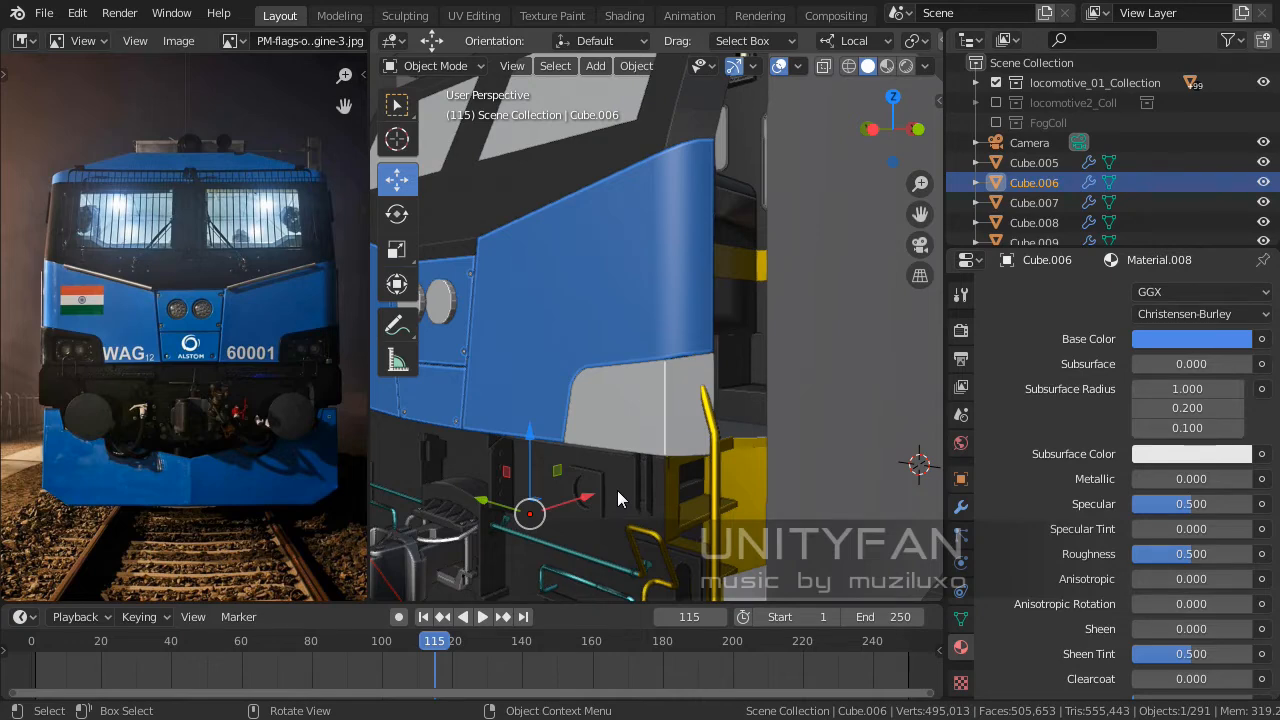
# Examine the bogie's axle box, springs and cylinder along the locomotive's side.
pyautogui.scroll(-5, 617, 490)
pyautogui.moveTo(617, 490); pyautogui.dragTo(574, 432, button='middle')
pyautogui.scroll(-2, 675, 499)
pyautogui.keyDown('shift'); pyautogui.moveTo(800, 435); pyautogui.dragTo(420, 397, button='middle'); pyautogui.keyUp('shift')
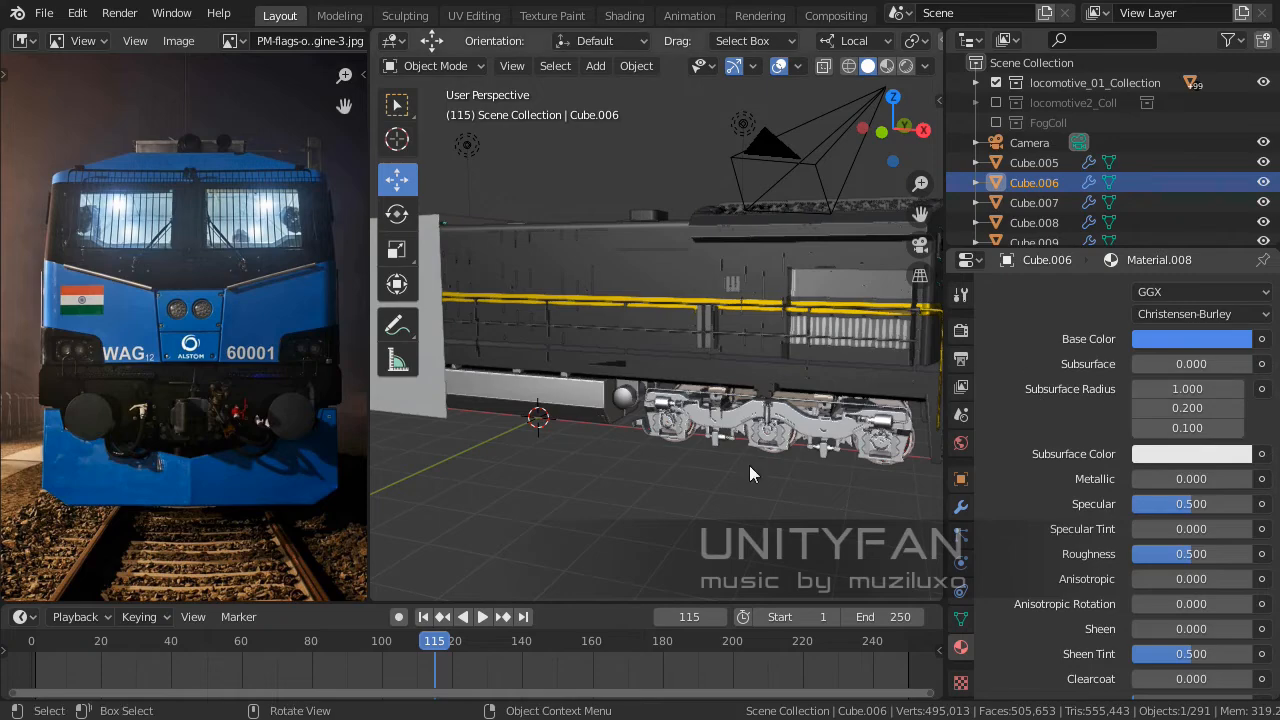
pyautogui.scroll(8, 720, 458)
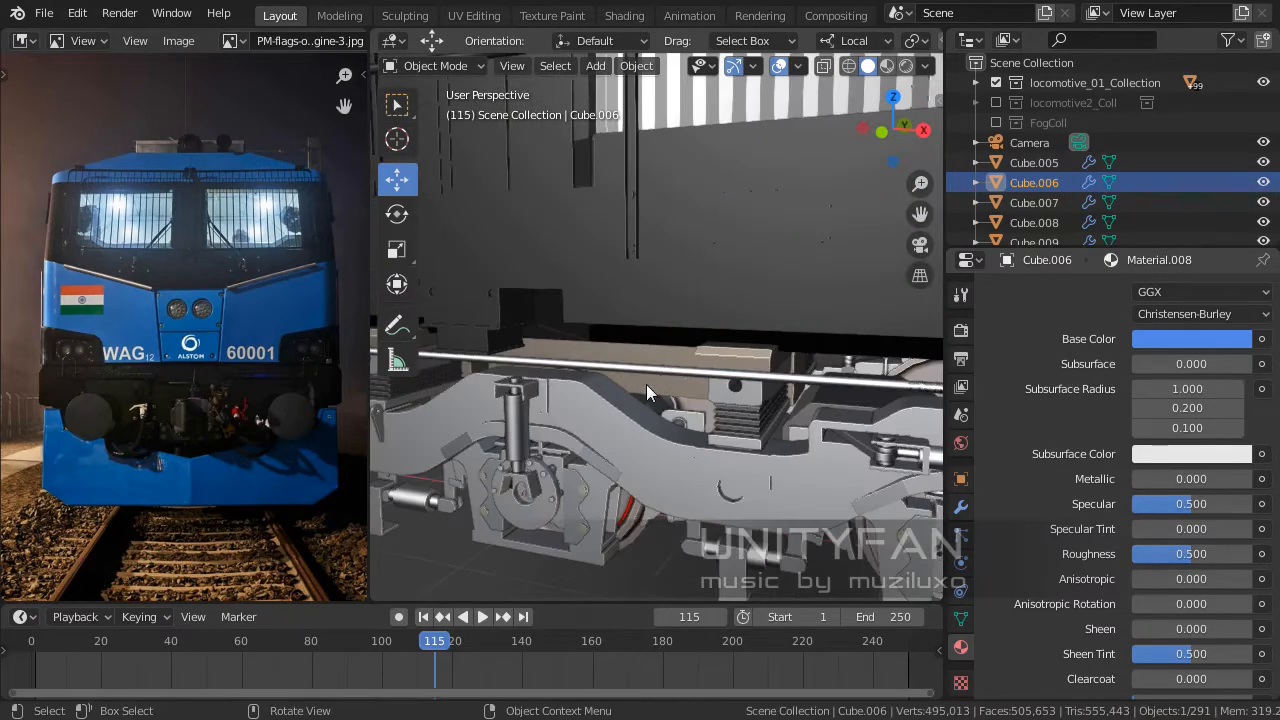
pyautogui.moveTo(646, 384); pyautogui.dragTo(484, 254, button='middle')
pyautogui.scroll(2, 694, 354)
pyautogui.keyDown('shift'); pyautogui.moveTo(572, 314); pyautogui.dragTo(644, 362, button='middle'); pyautogui.keyUp('shift')
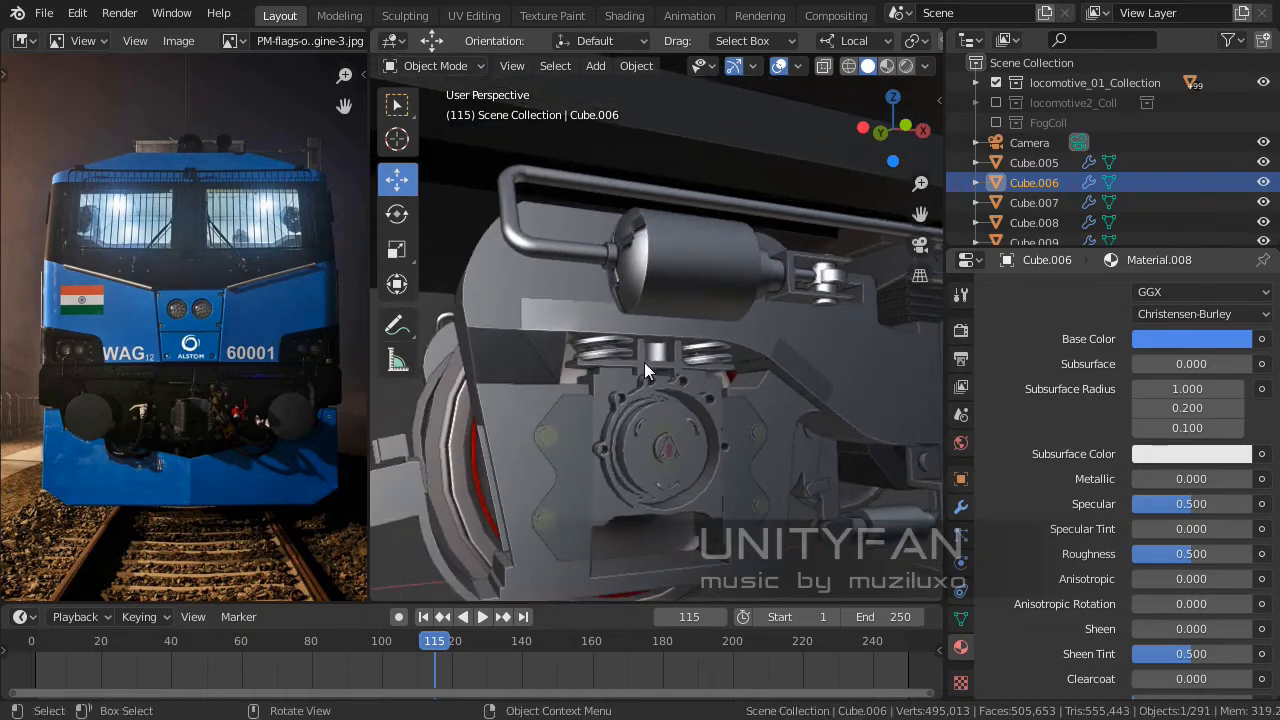
pyautogui.scroll(3, 644, 362)
pyautogui.scroll(10, 645, 360)
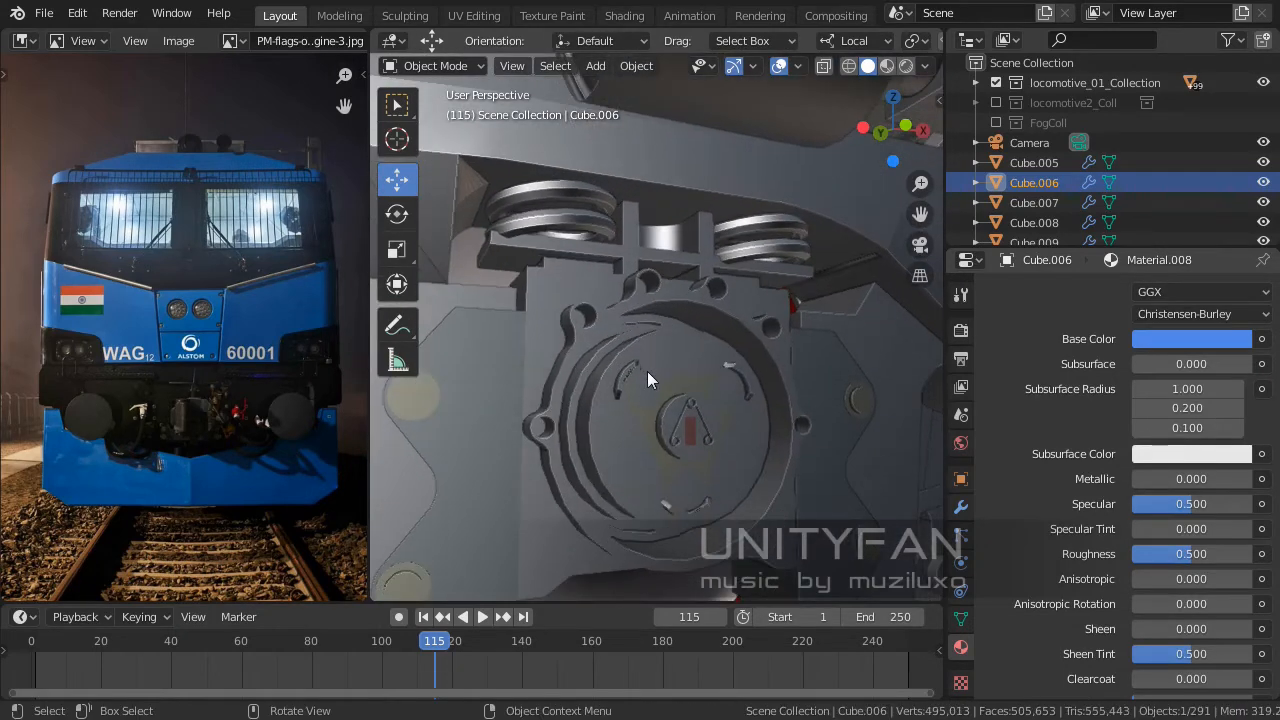
pyautogui.scroll(-8, 660, 358)
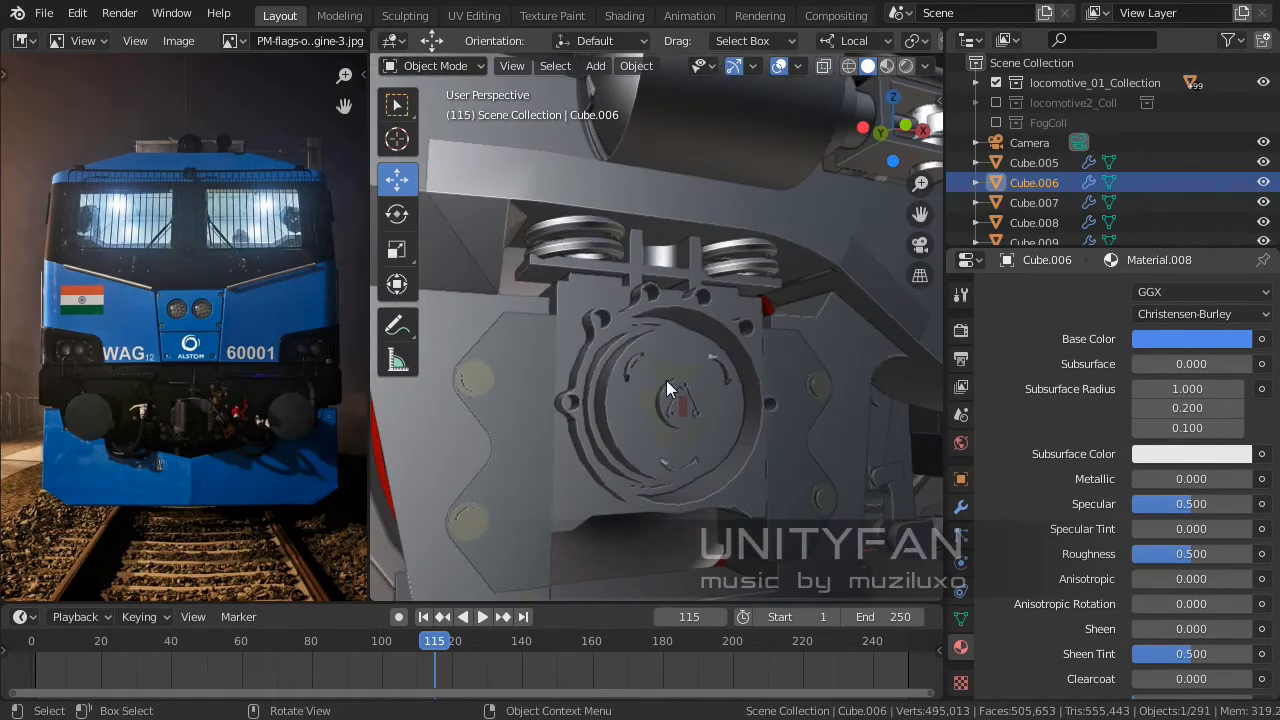
pyautogui.moveTo(670, 356); pyautogui.dragTo(584, 405, button='middle')
pyautogui.scroll(-10, 584, 405)
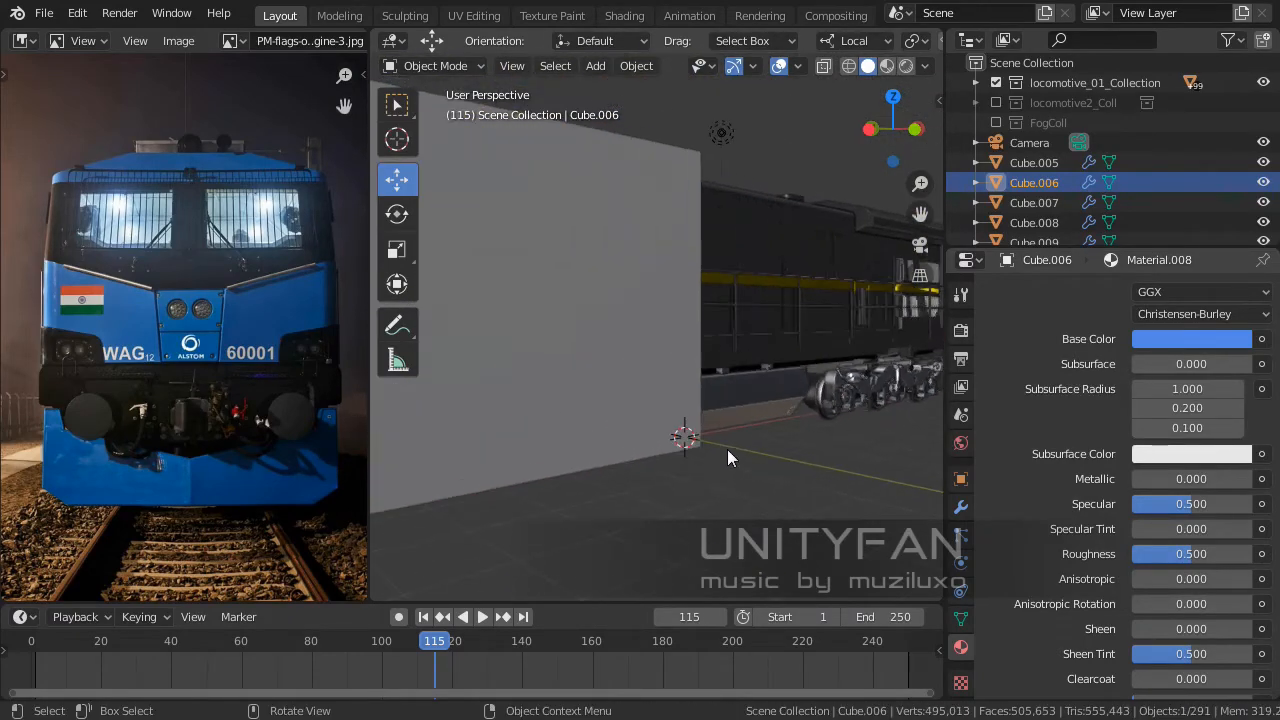
# Focus on the selected lower front panel and compare the locomotive's front with the reference photo.
pyautogui.moveTo(727, 450); pyautogui.dragTo(711, 480, button='middle')
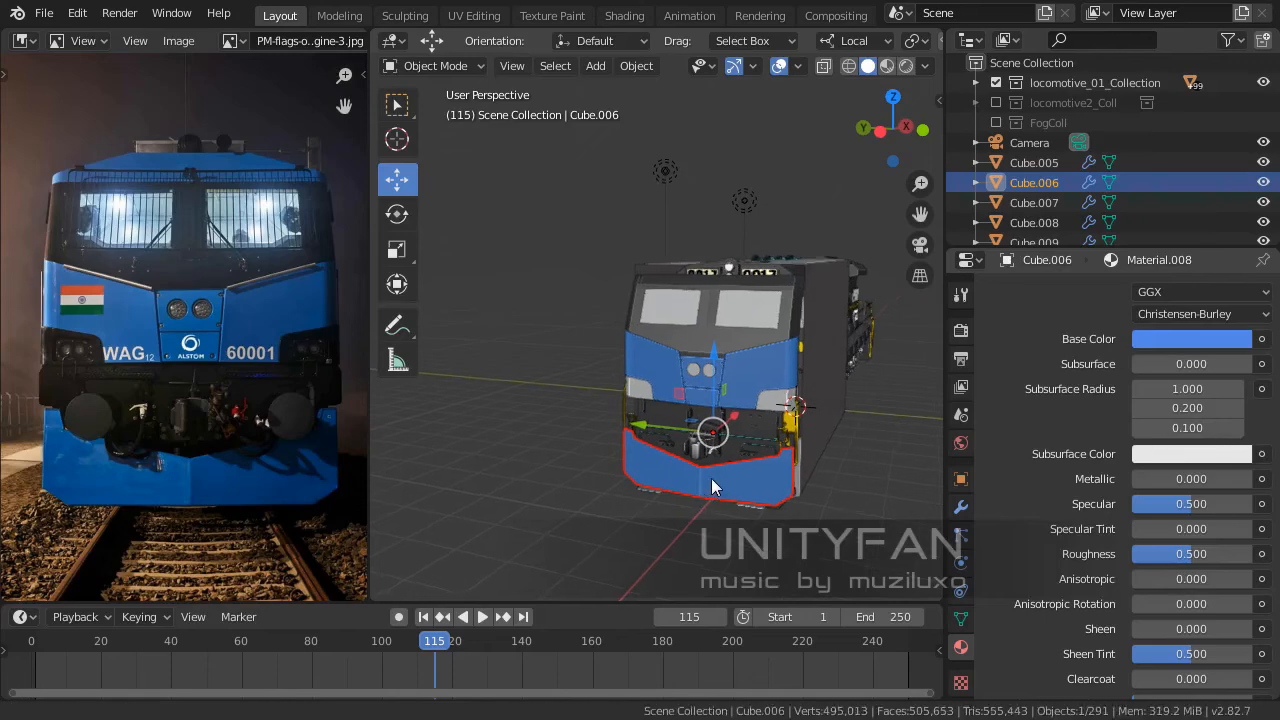
pyautogui.press('KP_Decimal')
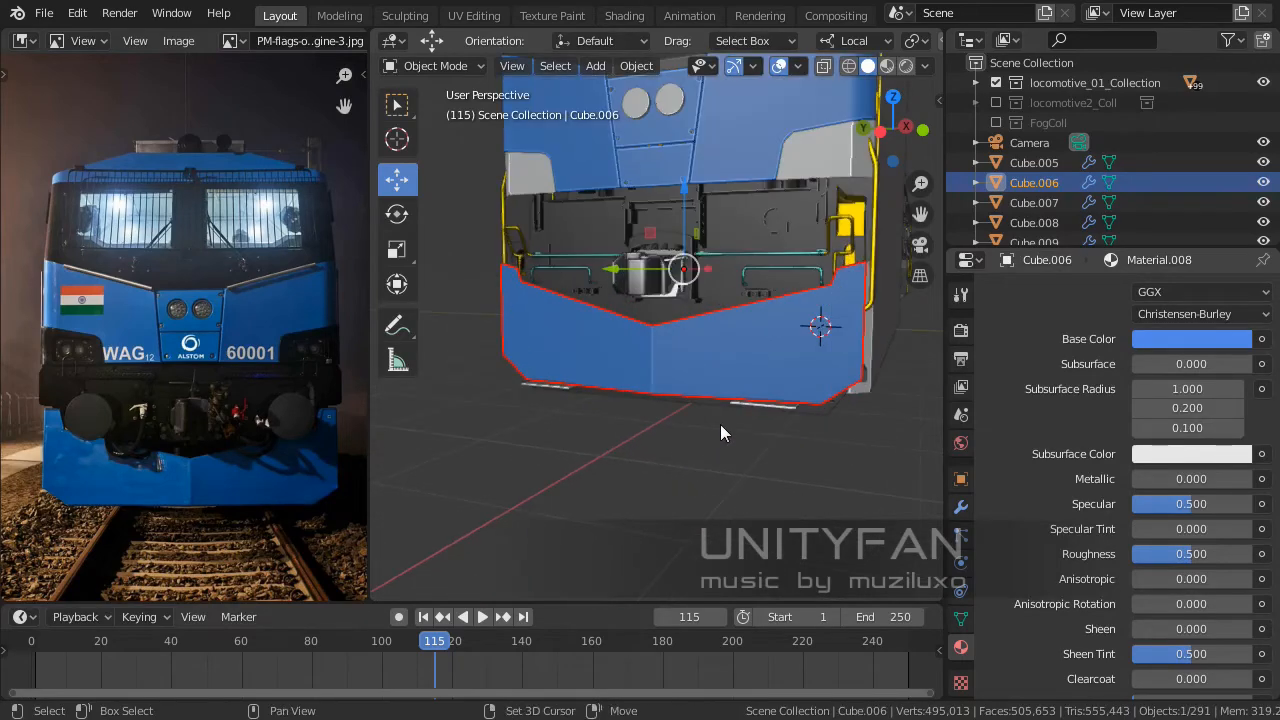
pyautogui.moveTo(724, 432); pyautogui.dragTo(700, 533, button='middle')
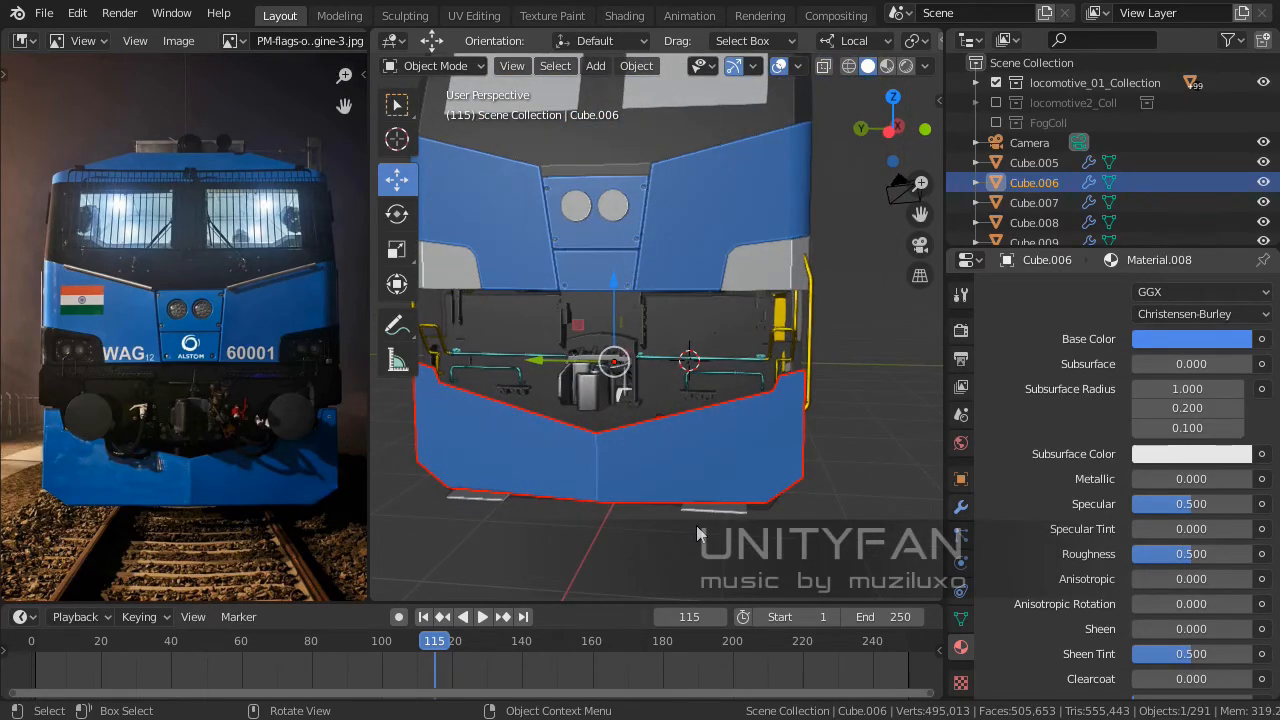
pyautogui.moveTo(696, 525); pyautogui.dragTo(725, 500, button='middle')
pyautogui.scroll(3, 715, 497)
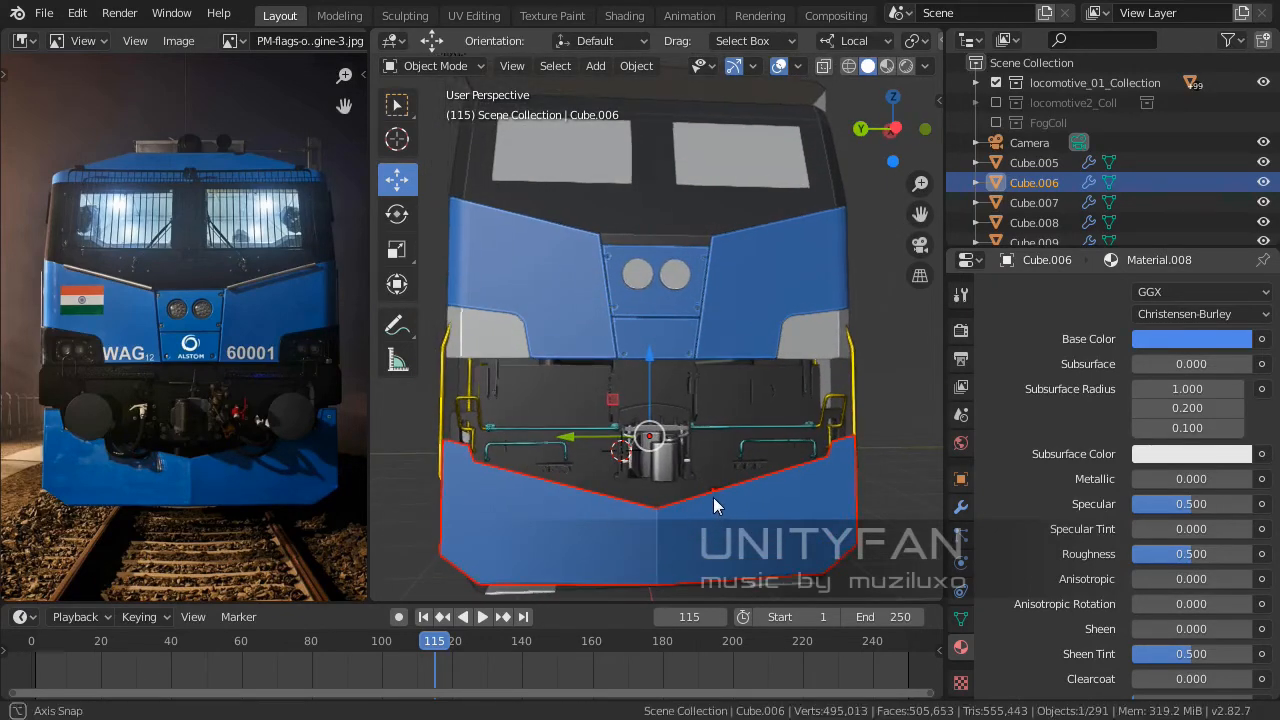
pyautogui.scroll(4, 698, 499)
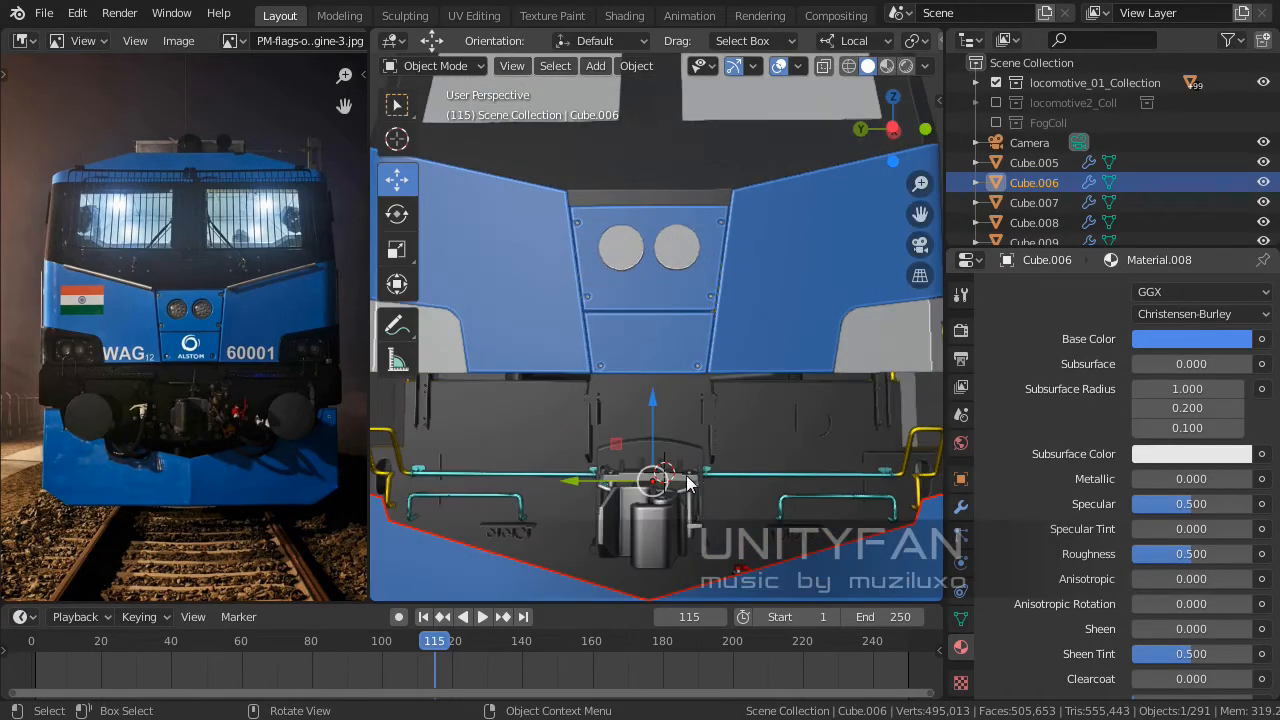
pyautogui.moveTo(677, 430); pyautogui.dragTo(682, 452, button='middle')
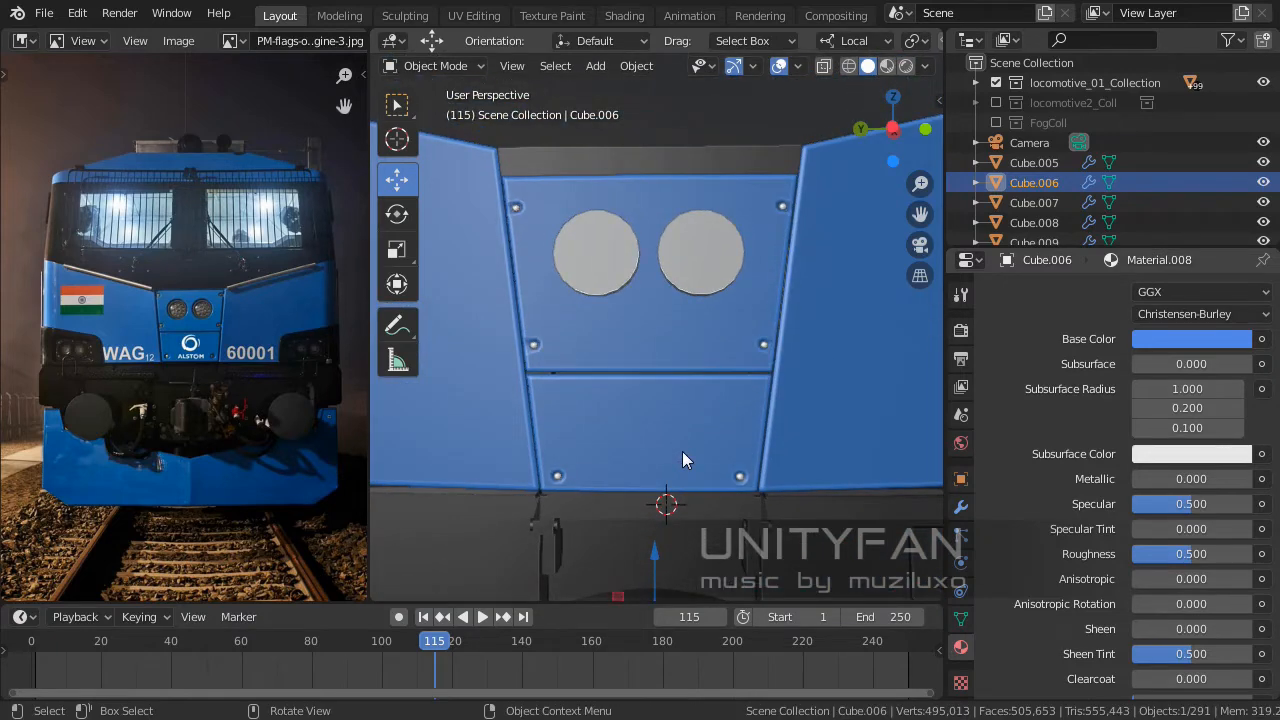
pyautogui.scroll(-5, 683, 452)
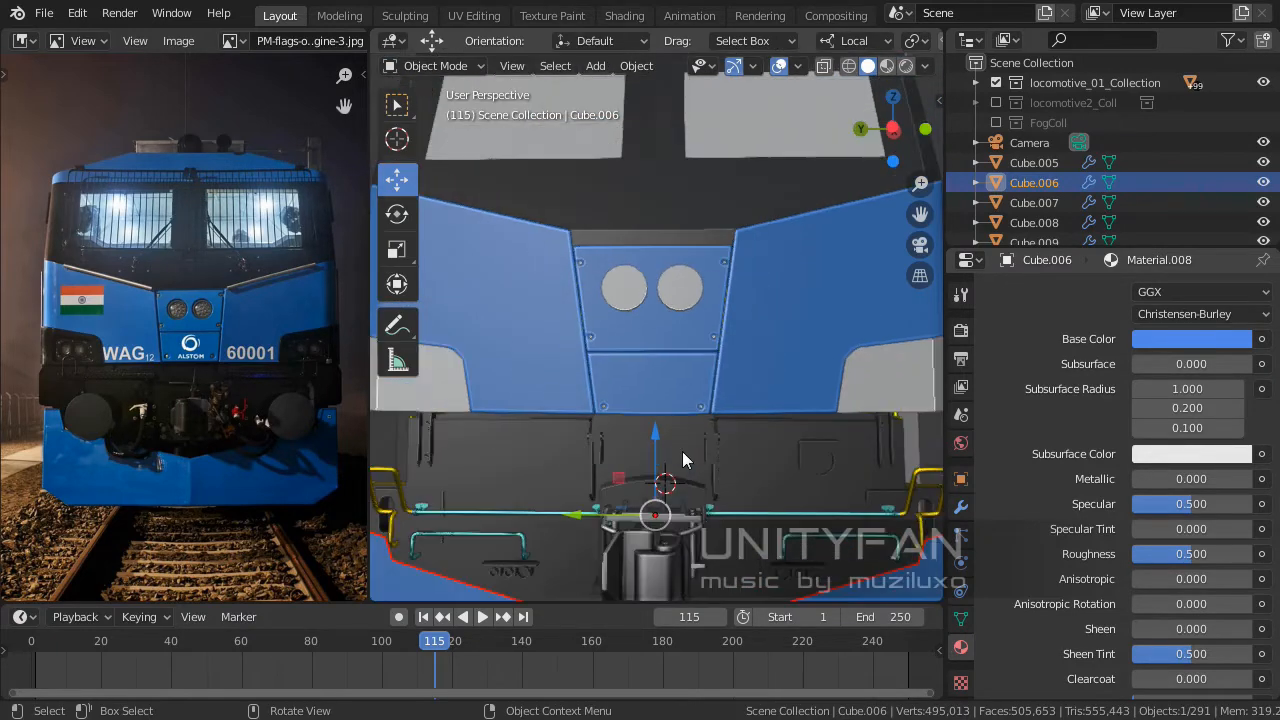
pyautogui.moveTo(683, 460); pyautogui.dragTo(851, 200, button='middle')
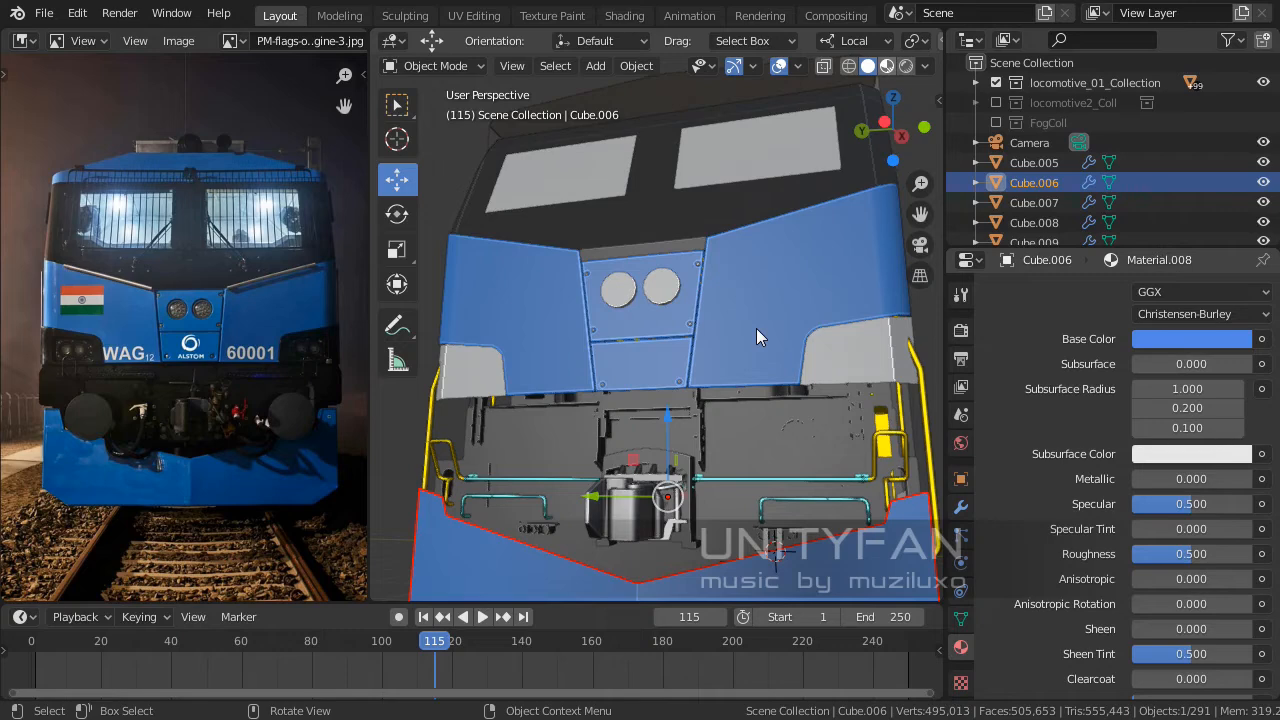
# Switch the viewport to material preview and set the blue front panels' material roughness to 0.
pyautogui.press('z')
pyautogui.press('2')
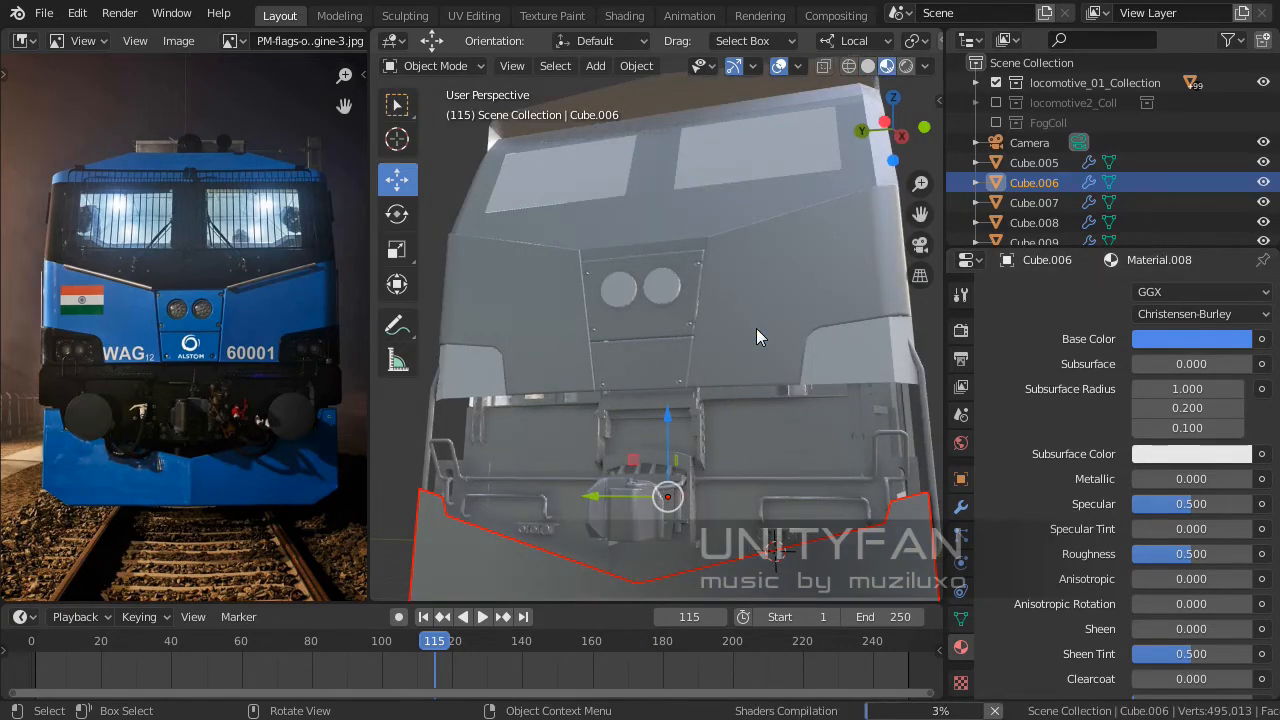
pyautogui.moveTo(757, 329); pyautogui.dragTo(818, 356, button='middle')
pyautogui.moveTo(781, 298); pyautogui.dragTo(783, 304, button='middle')
pyautogui.click(790, 322)
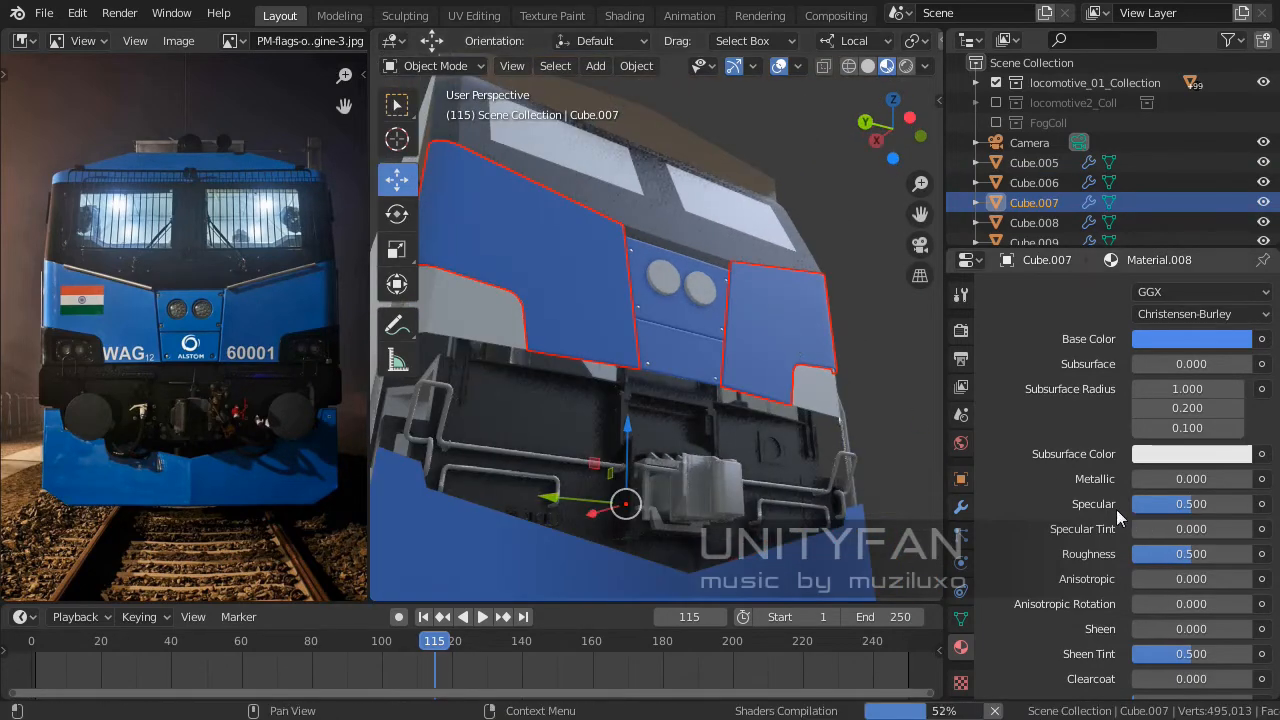
pyautogui.moveTo(1194, 553); pyautogui.dragTo(1130, 553)
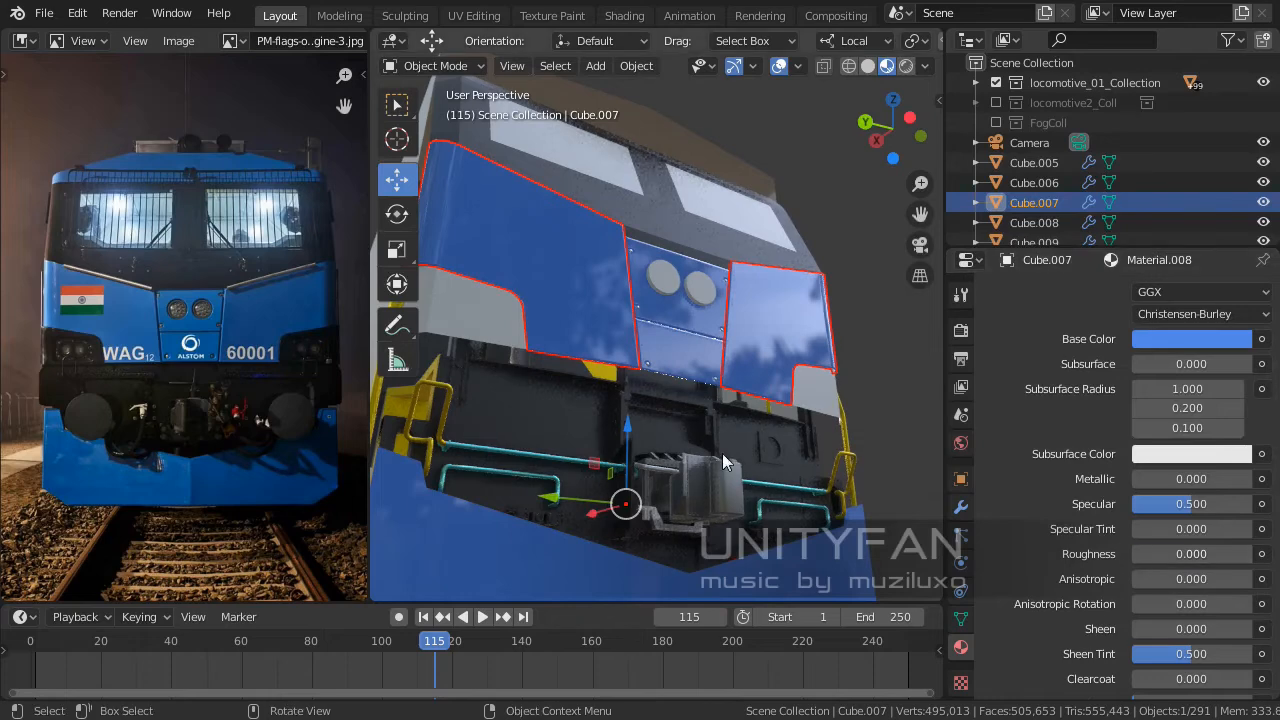
# Deselect the panels and change the material preview's environment lighting to the open-field HDRI with green ground.
pyautogui.moveTo(722, 453); pyautogui.dragTo(766, 474, button='middle')
pyautogui.click(881, 396)
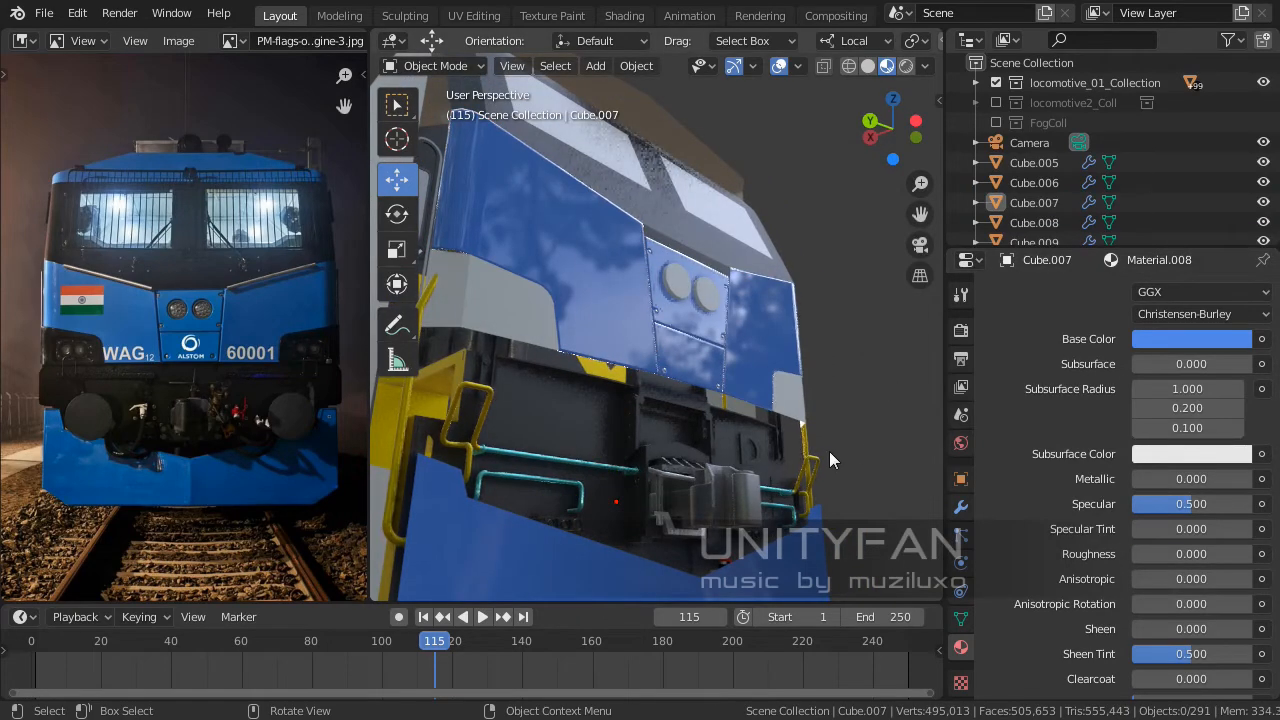
pyautogui.moveTo(664, 456)
pyautogui.mouseDown(button='middle')
pyautogui.moveTo(764, 434)
pyautogui.moveTo(777, 416)
pyautogui.moveTo(621, 407)
pyautogui.moveTo(748, 407)
pyautogui.moveTo(719, 420)
pyautogui.moveTo(755, 433)
pyautogui.moveTo(711, 430)
pyautogui.moveTo(748, 446)
pyautogui.mouseUp(button='middle')
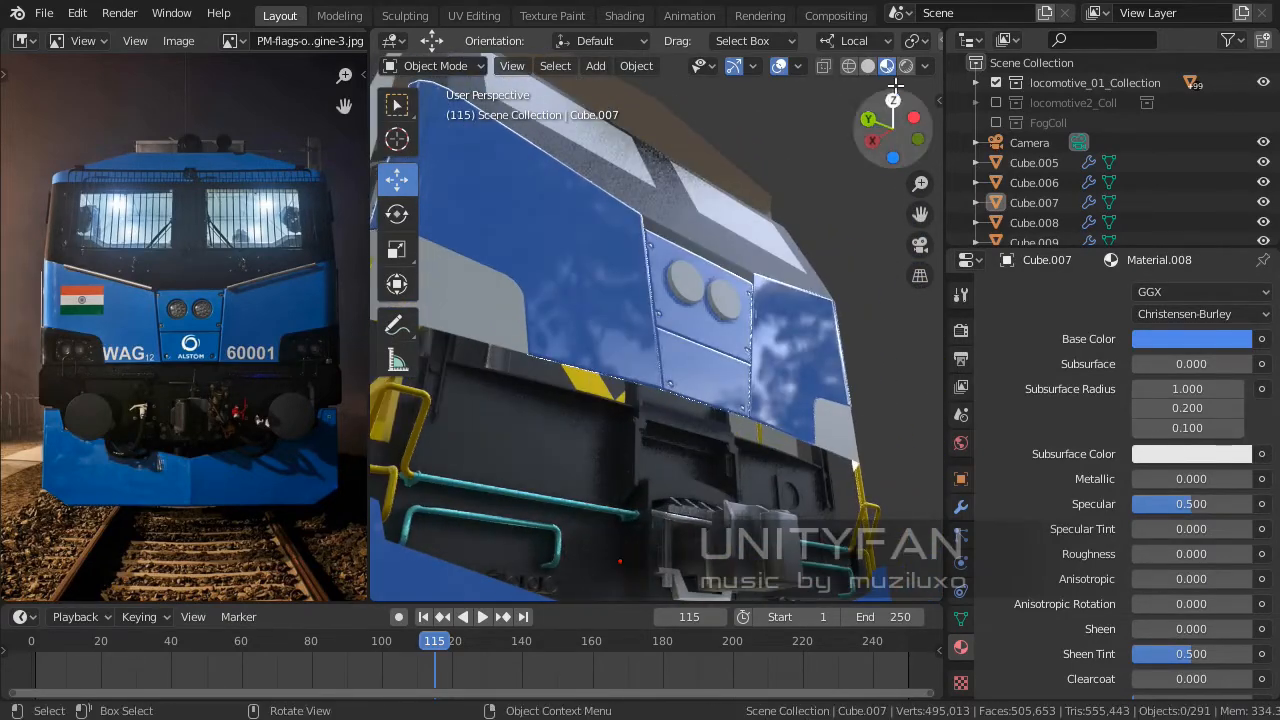
pyautogui.click(925, 66)
pyautogui.click(866, 258)
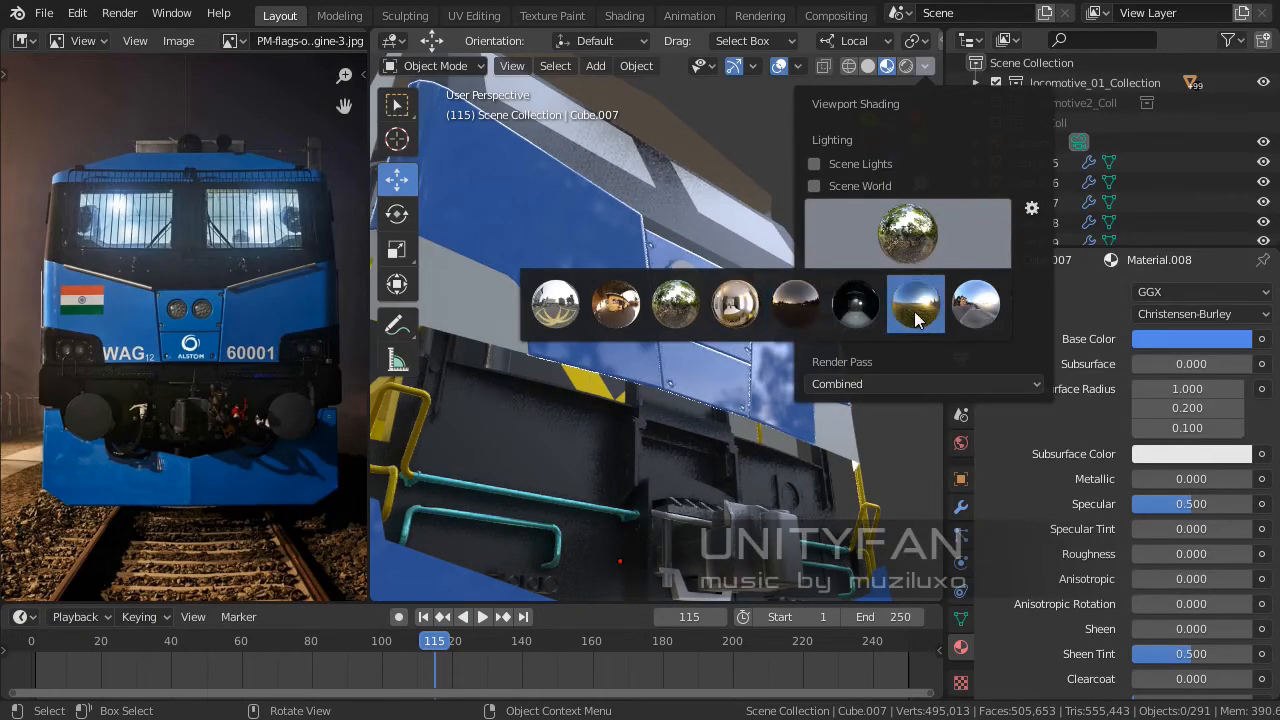
pyautogui.click(915, 318)
pyautogui.scroll(-2, 735, 396)
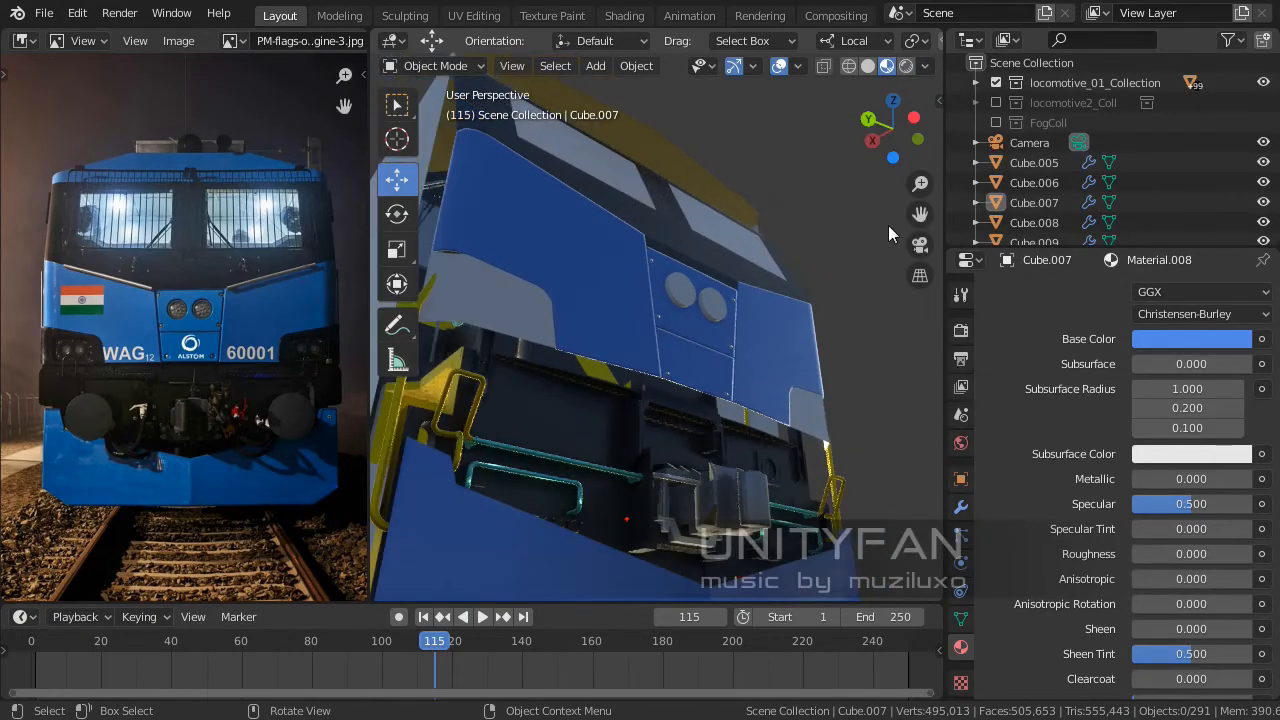
# Try the city HDRI and the dark sunset HDRI as preview lighting to compare reflections on the blue front panels.
pyautogui.click(925, 66)
pyautogui.click(898, 248)
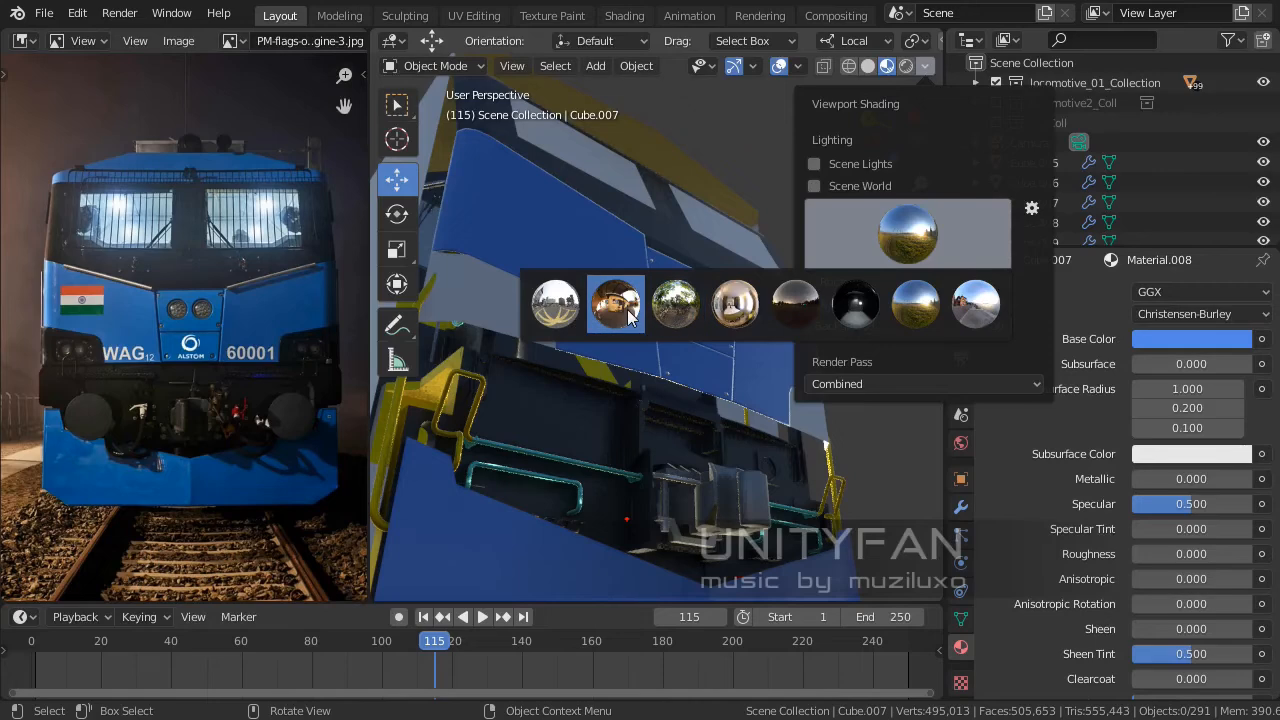
pyautogui.click(556, 304)
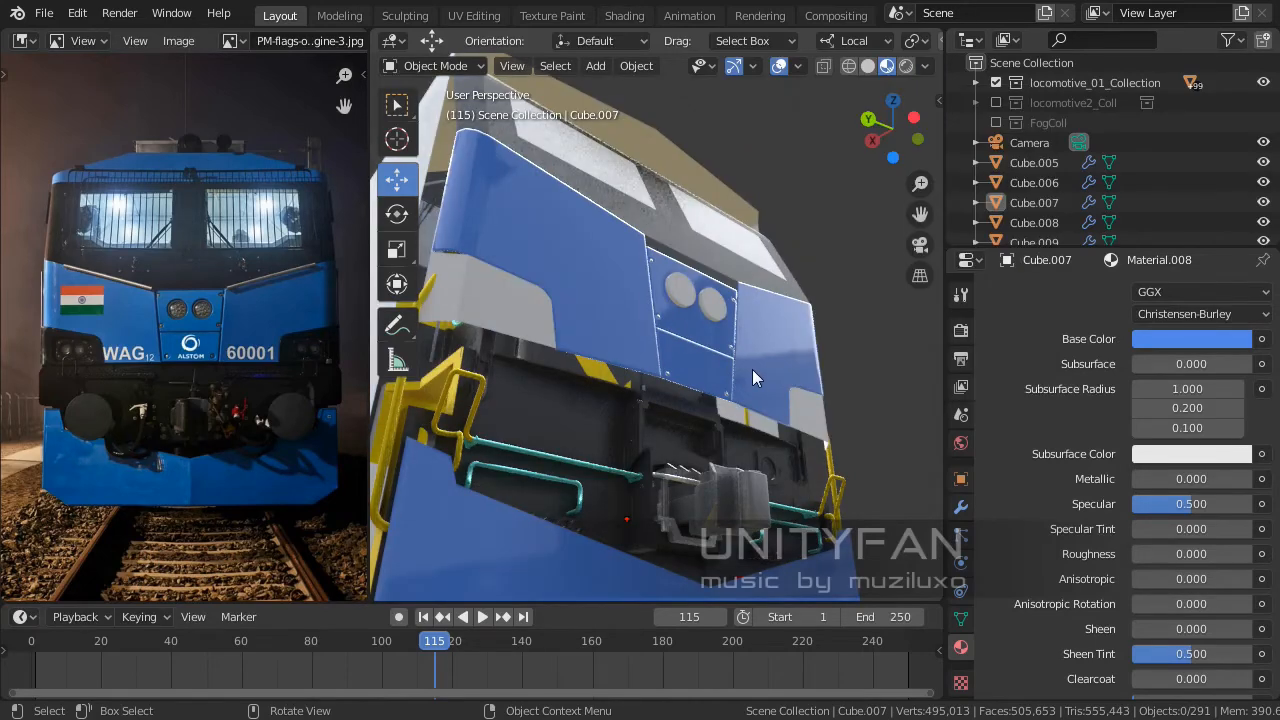
pyautogui.moveTo(752, 369)
pyautogui.mouseDown(button='middle')
pyautogui.moveTo(681, 380)
pyautogui.moveTo(587, 367)
pyautogui.moveTo(551, 385)
pyautogui.moveTo(740, 384)
pyautogui.mouseUp(button='middle')
pyautogui.click(926, 66)
pyautogui.click(946, 240)
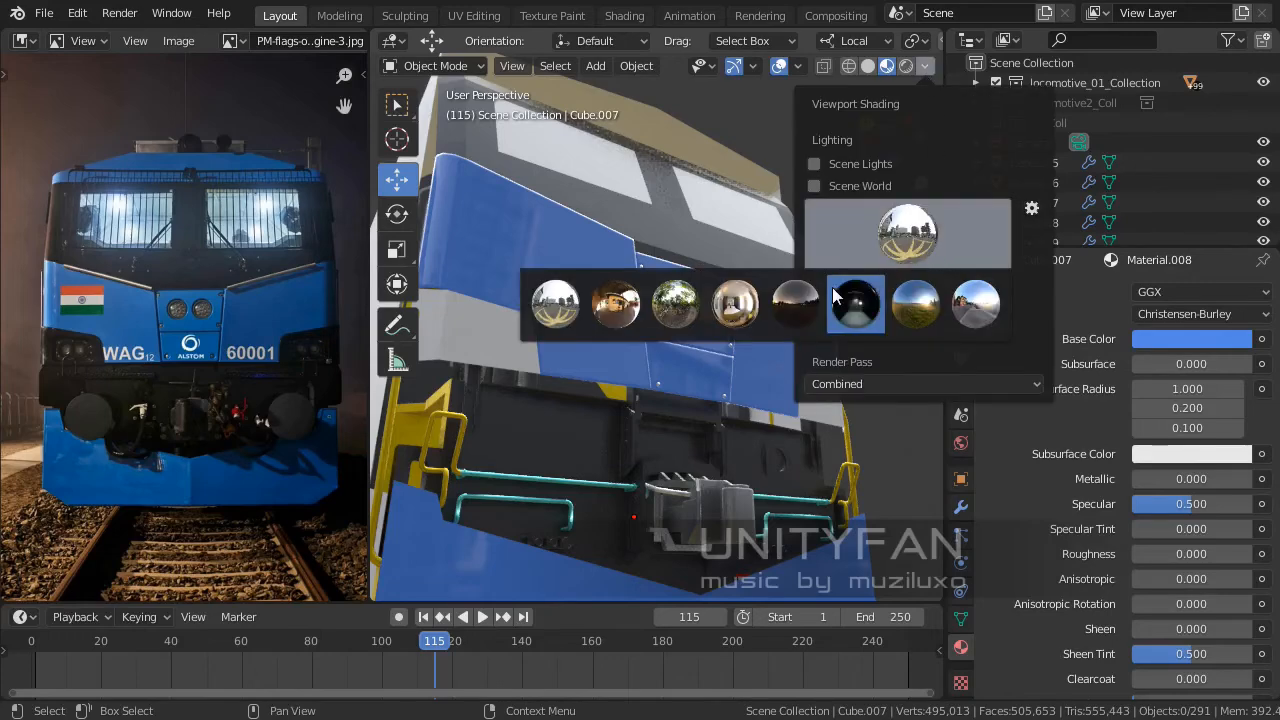
pyautogui.click(796, 298)
pyautogui.moveTo(631, 400)
pyautogui.mouseDown(button='middle')
pyautogui.moveTo(609, 450)
pyautogui.moveTo(486, 428)
pyautogui.moveTo(468, 385)
pyautogui.moveTo(638, 386)
pyautogui.moveTo(602, 397)
pyautogui.moveTo(675, 386)
pyautogui.moveTo(715, 373)
pyautogui.moveTo(760, 330)
pyautogui.mouseUp(button='middle')
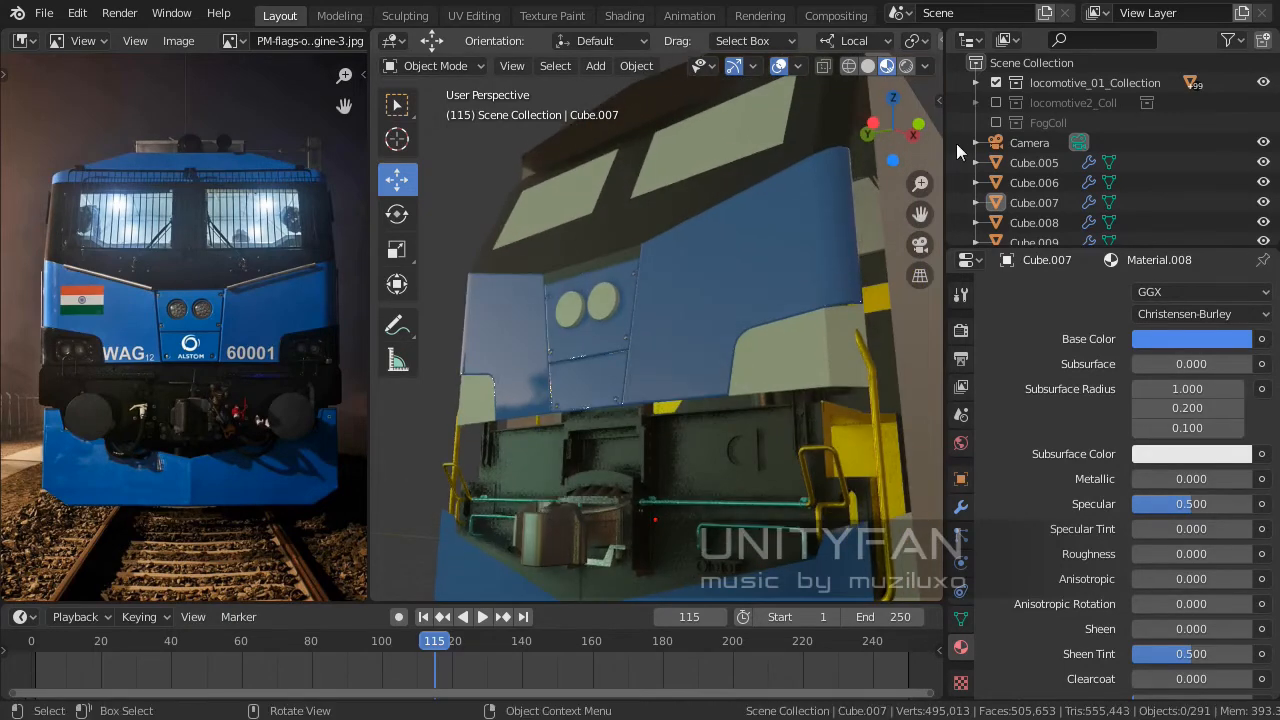
# Change the material preview's environment lighting to the forest HDRI and check the reflections on the blue front panels.
pyautogui.click(925, 65)
pyautogui.click(910, 245)
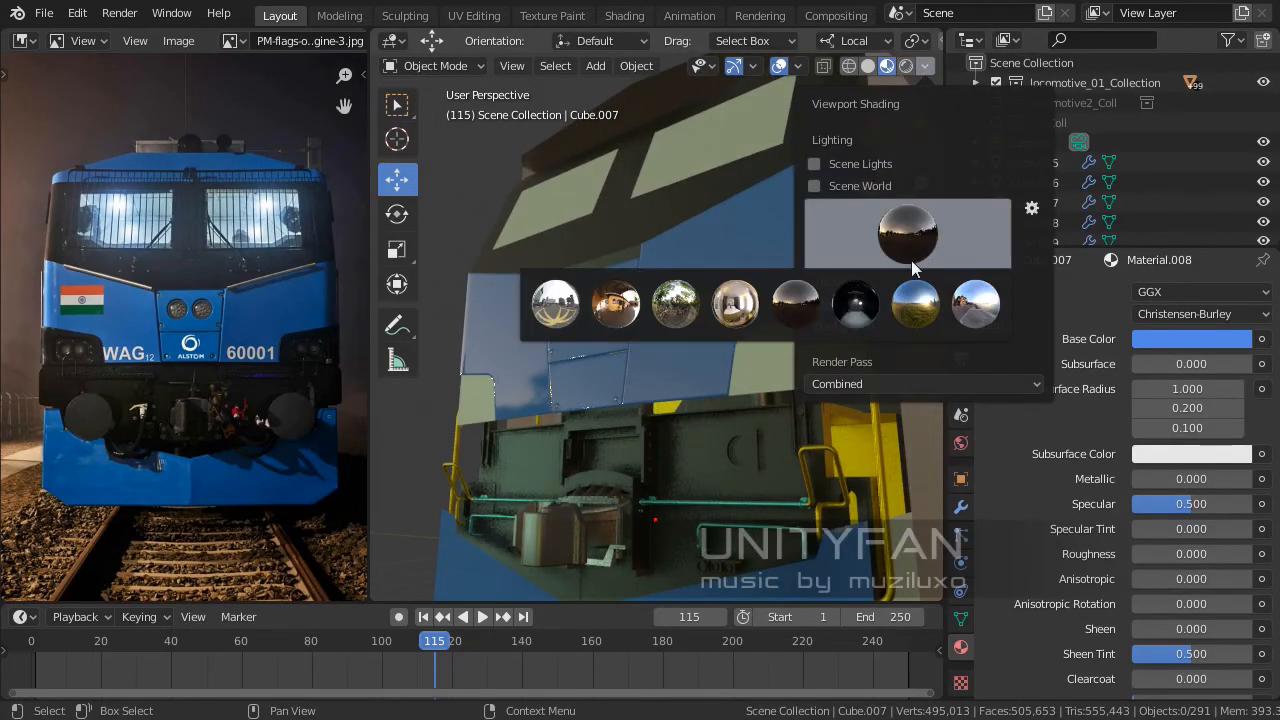
pyautogui.click(697, 316)
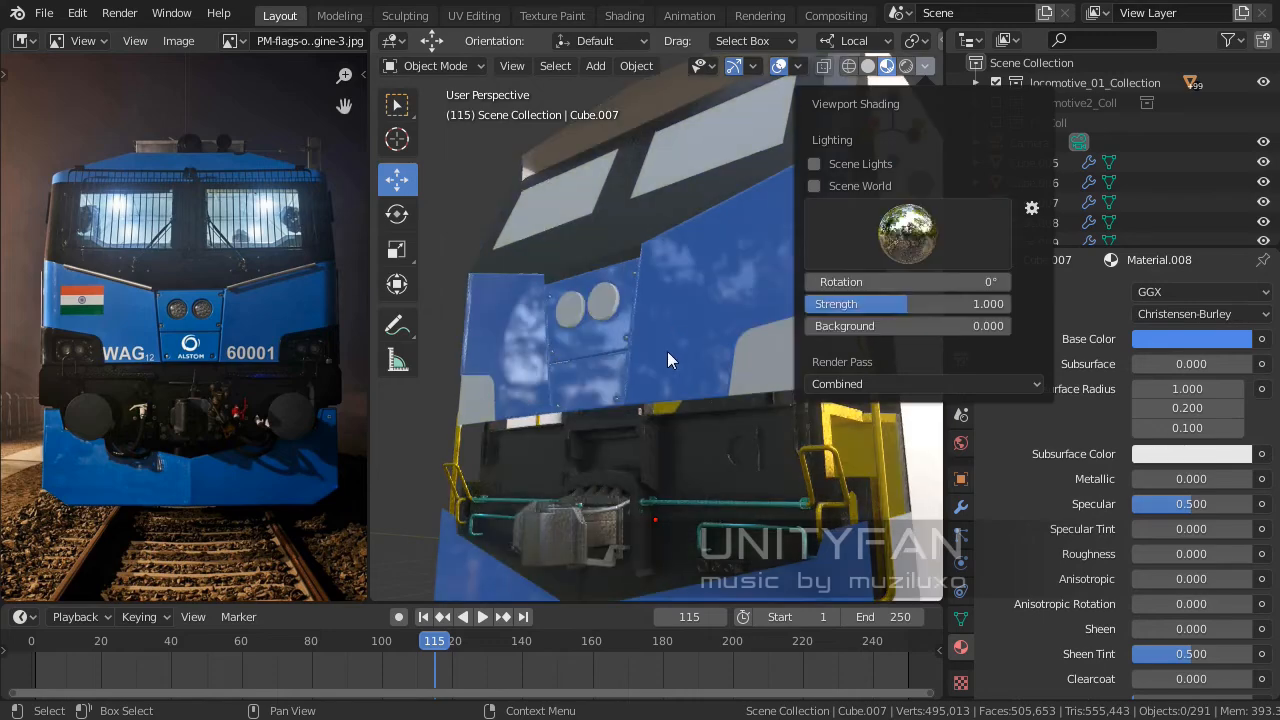
pyautogui.moveTo(667, 351)
pyautogui.mouseDown(button='middle')
pyautogui.moveTo(853, 356)
pyautogui.moveTo(790, 373)
pyautogui.moveTo(806, 364)
pyautogui.mouseUp(button='middle')
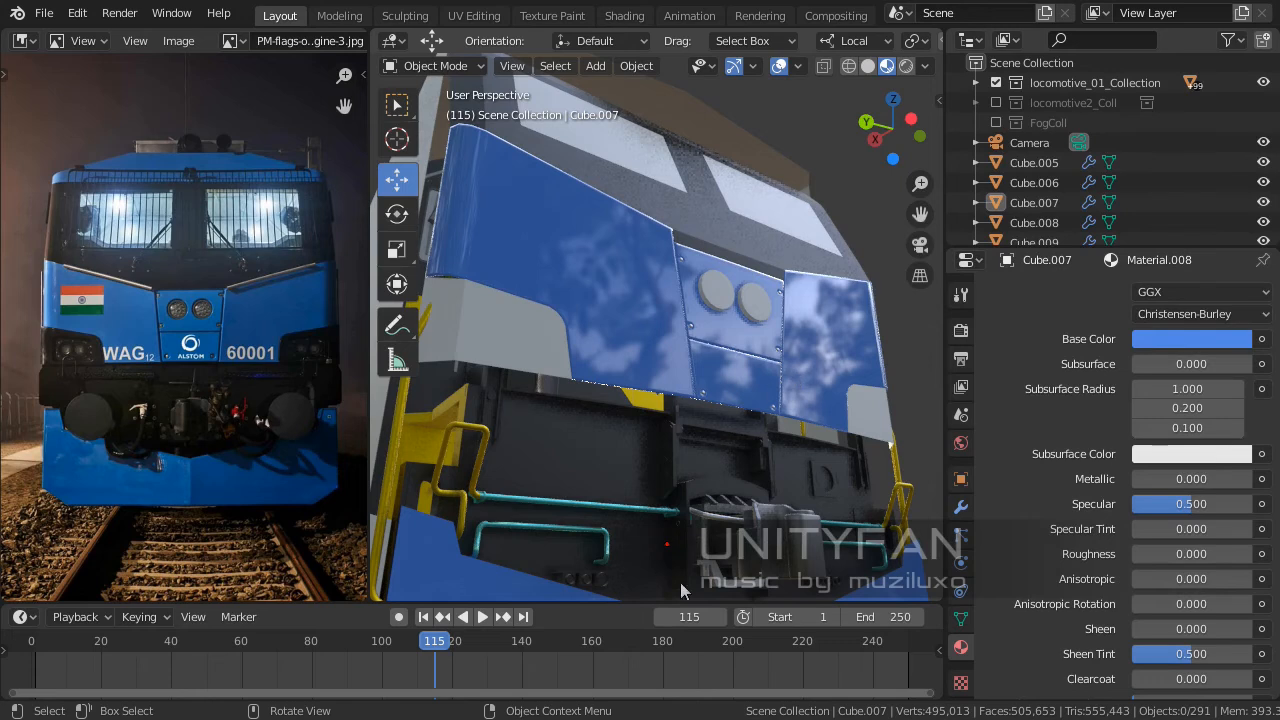